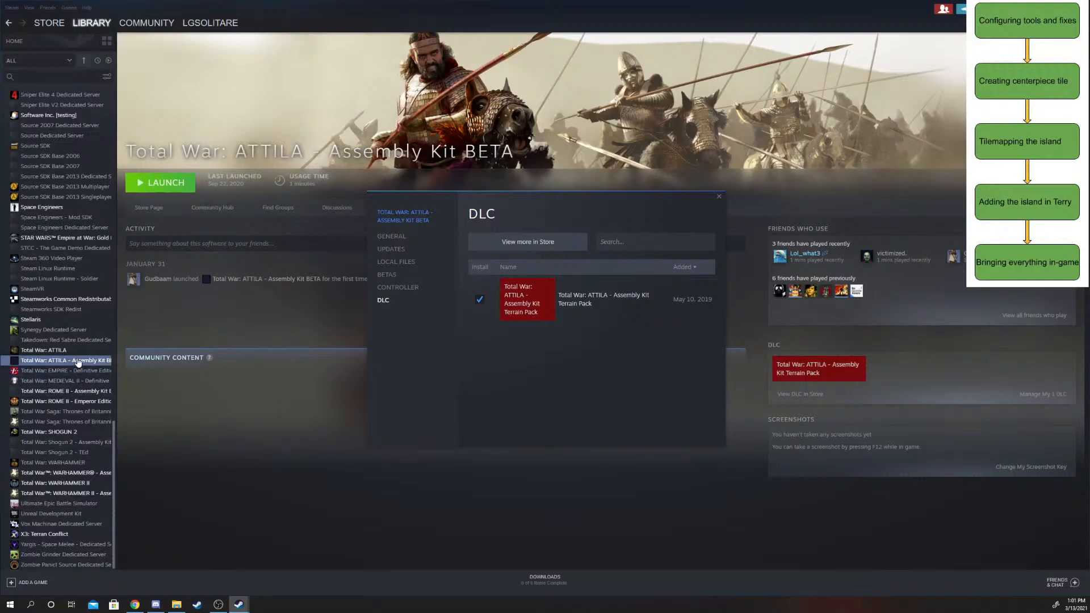
- Open the properties of Total War: ATTILA - Assembly Kit BETA and review its launch options and Terrain Pack DLC
click(80, 360)
right_click(78, 362)
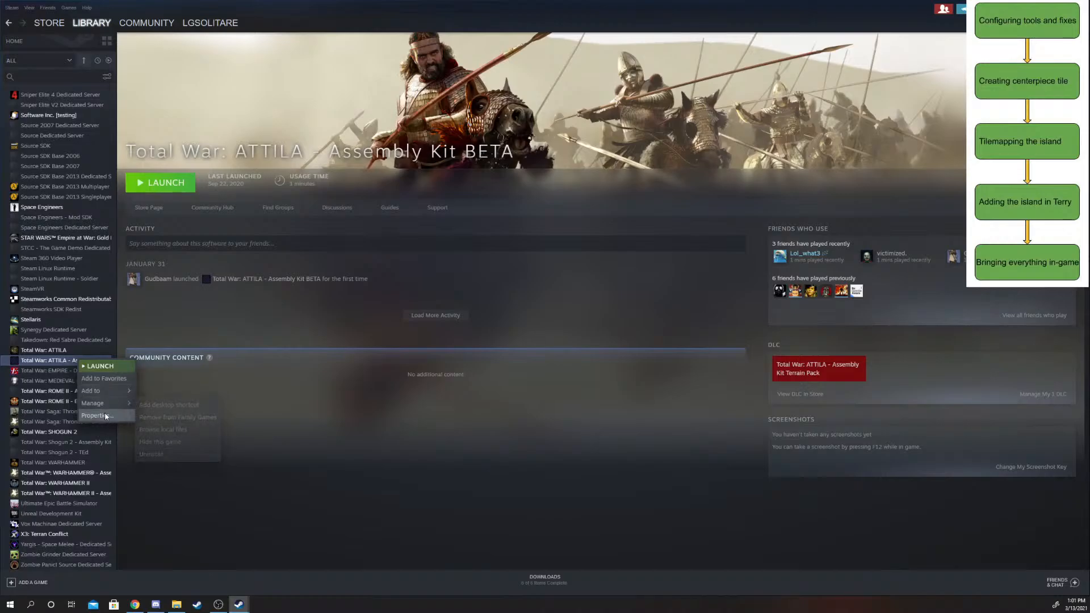
click(45, 361)
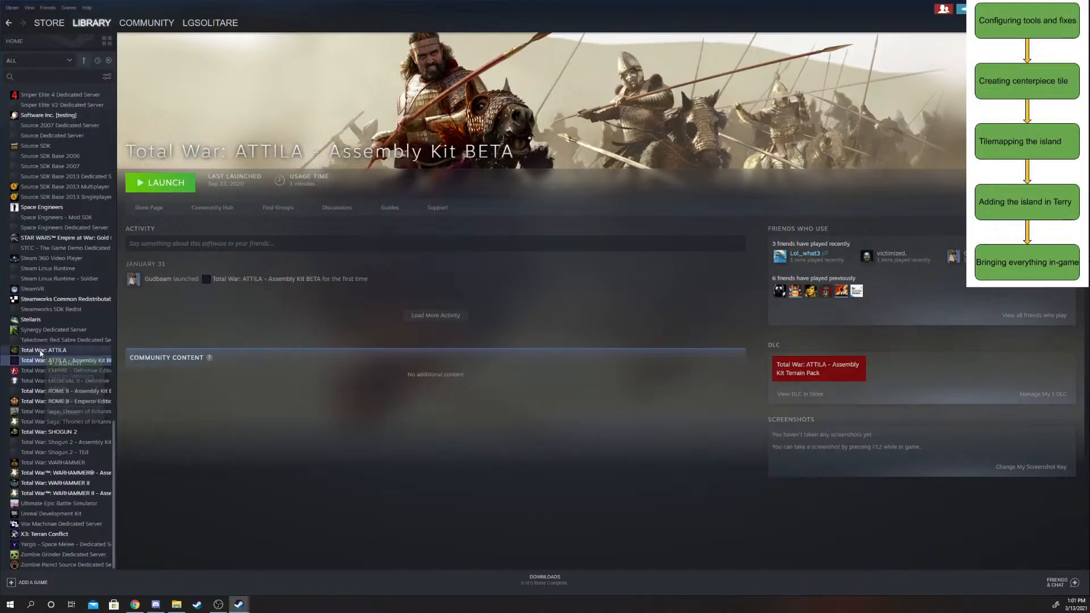
right_click(41, 353)
click(34, 362)
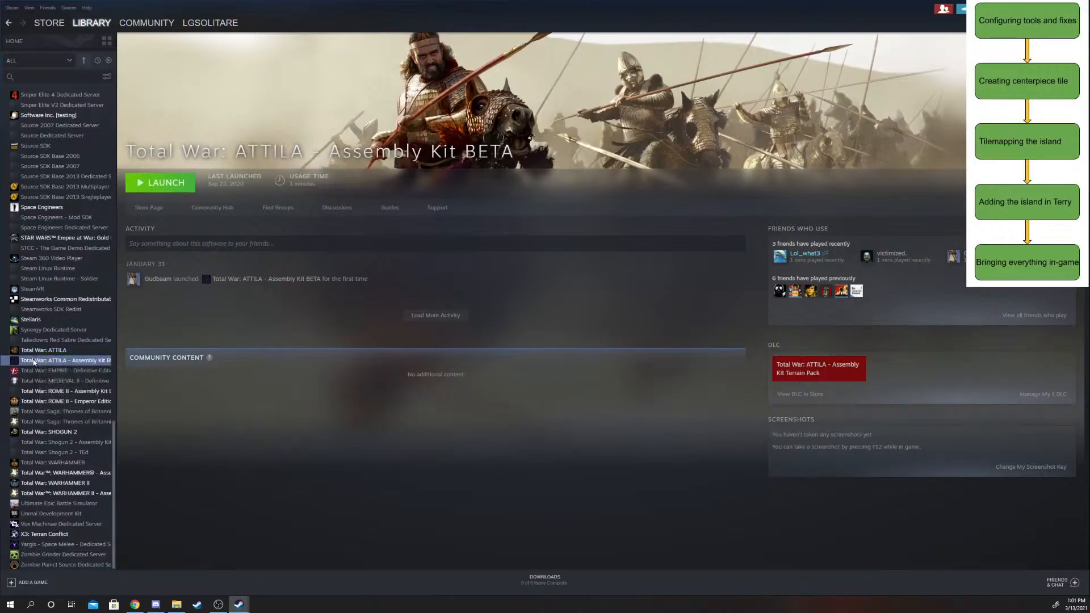
right_click(33, 362)
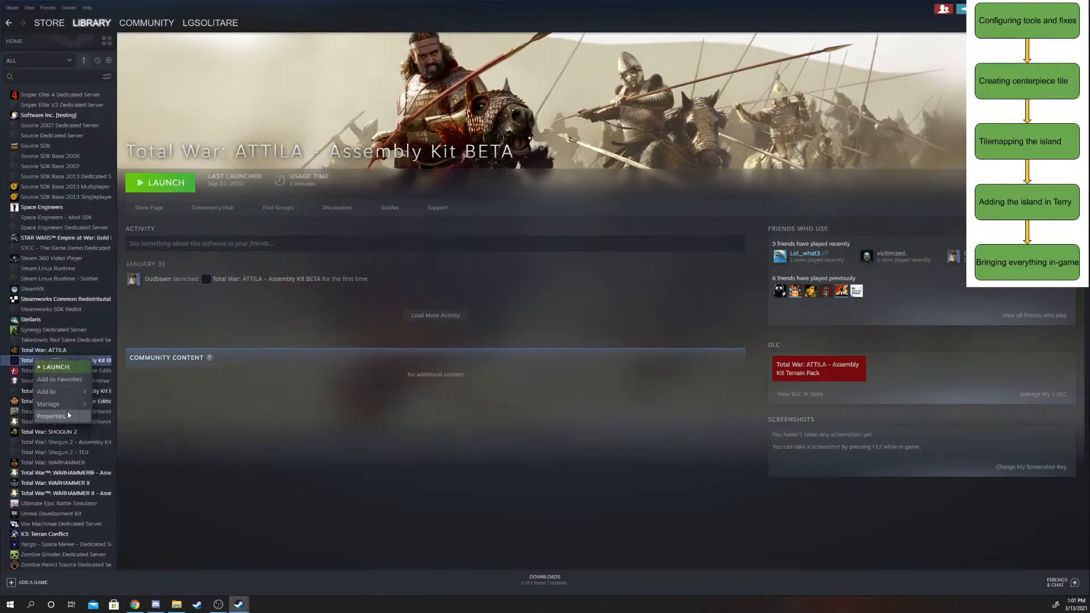
click(67, 413)
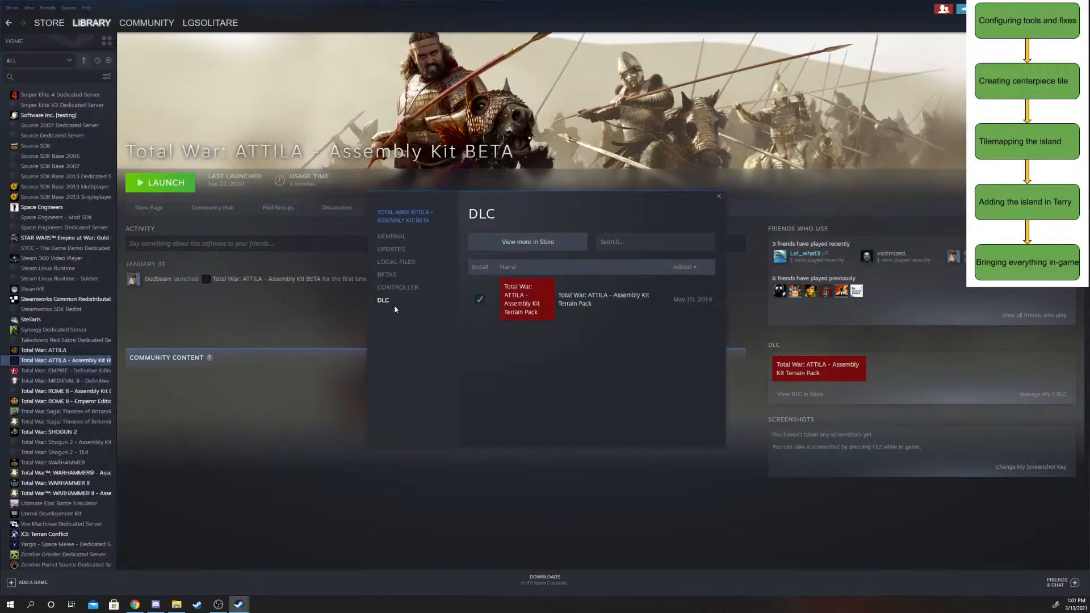
click(393, 237)
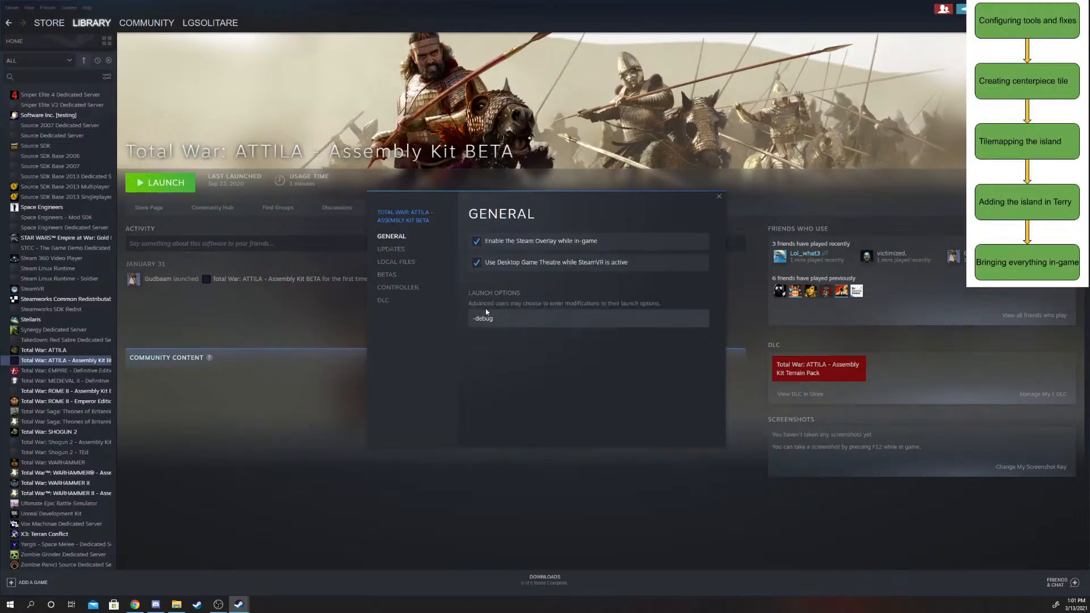
click(384, 302)
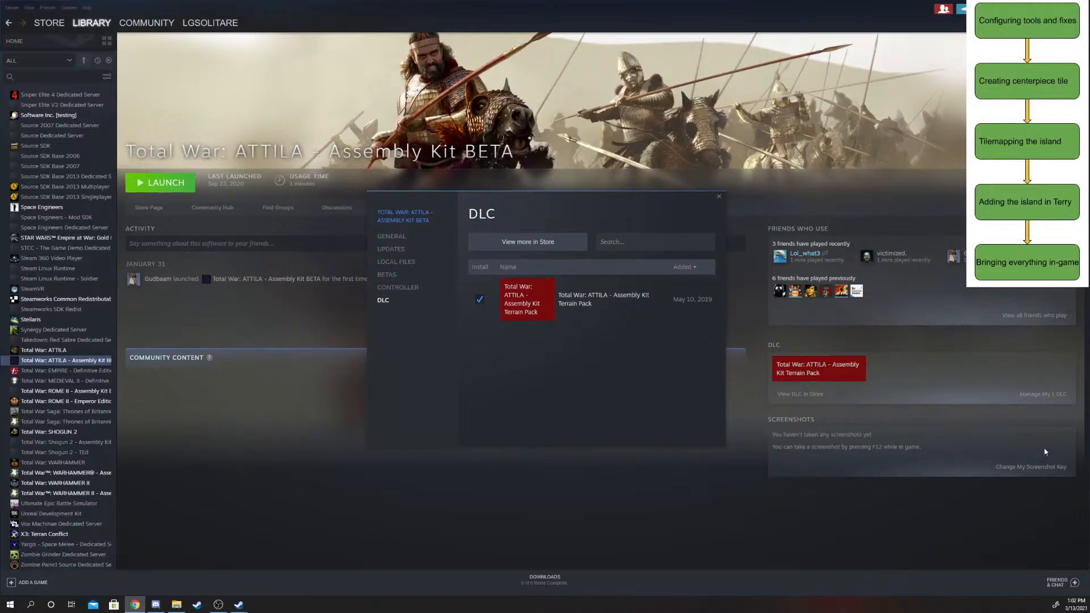
- Switch to the File Explorer window of the assembly_kit folder and arrange it beside the Assembly Kit properties window
drag(594, 215, 228, 198)
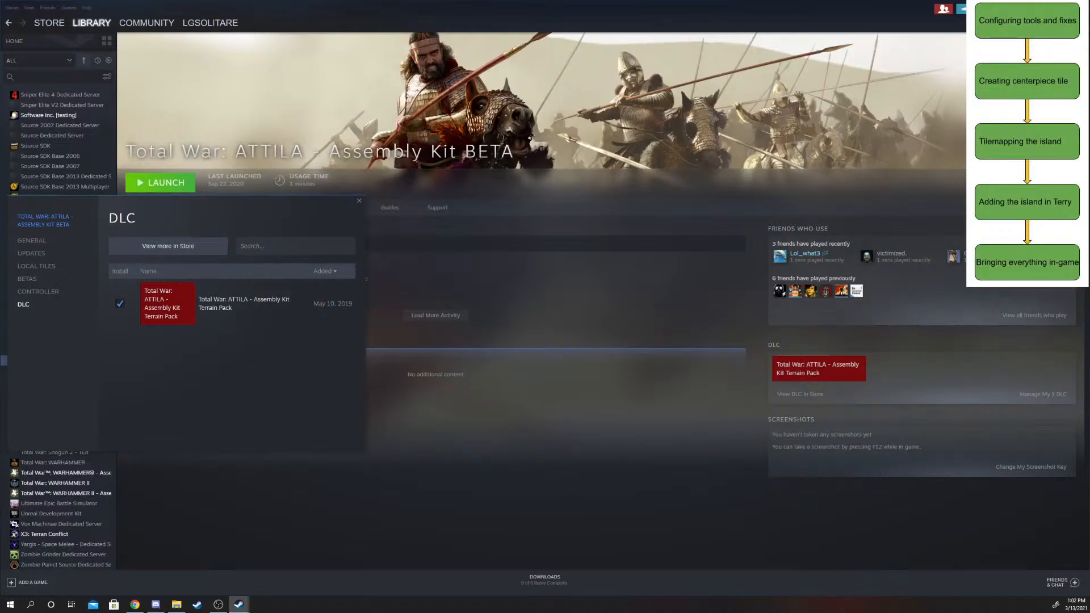
key(alt+Tab)
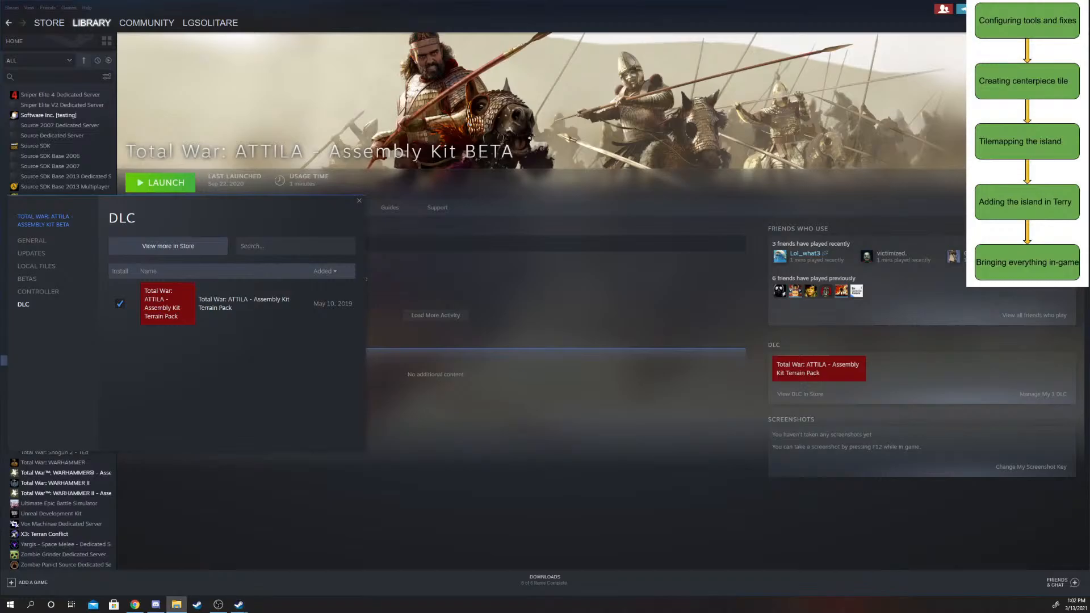
drag(1089, 364, 702, 303)
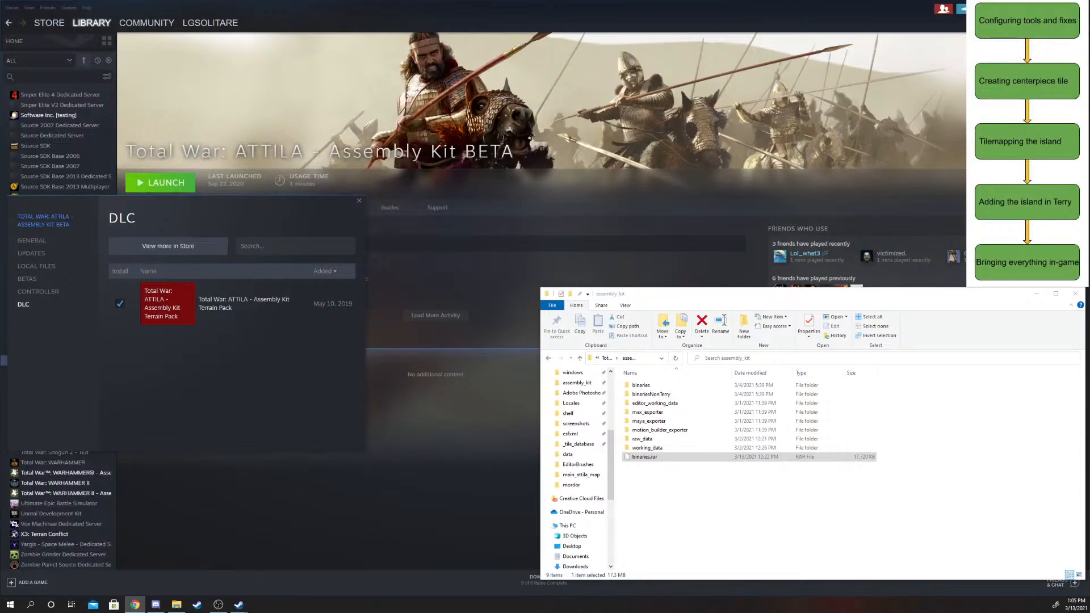
drag(644, 295, 671, 282)
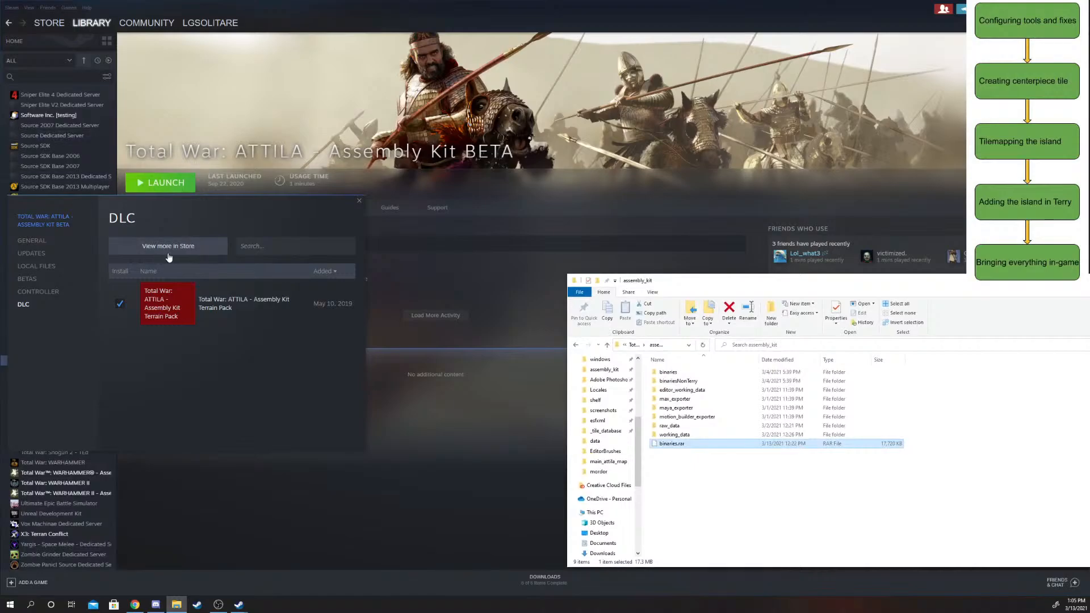
mouse_move(152, 210)
mouse_down()
mouse_move(164, 219)
mouse_move(139, 214)
mouse_move(134, 19)
mouse_up()
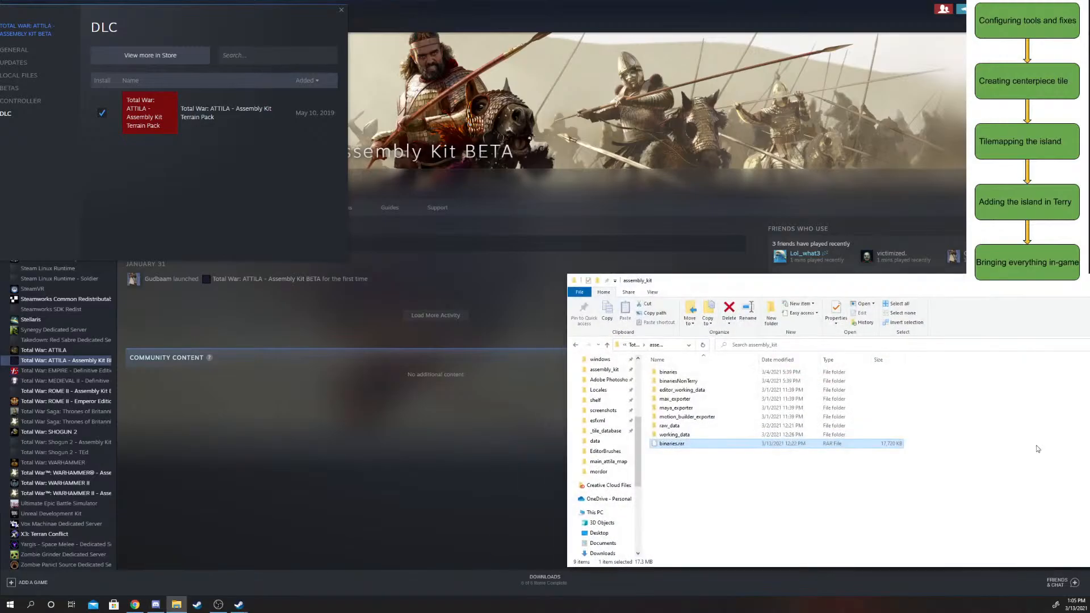
drag(716, 283, 688, 282)
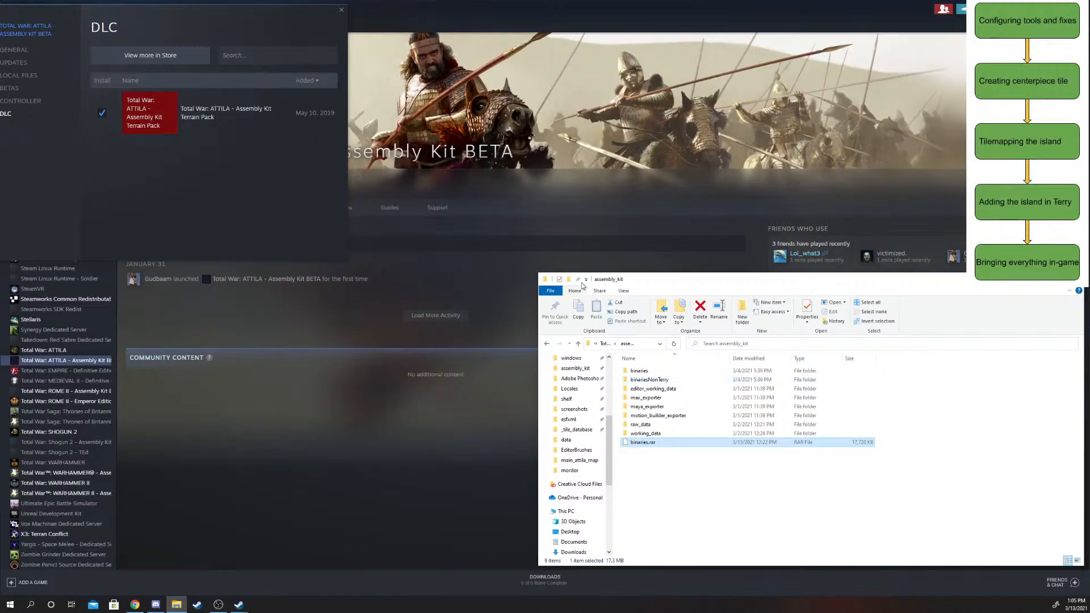
- Check where assembly_kit sits in the Total War Attila folder and examine its binaries.rar, binariesNonTerry and binaries entries
click(605, 343)
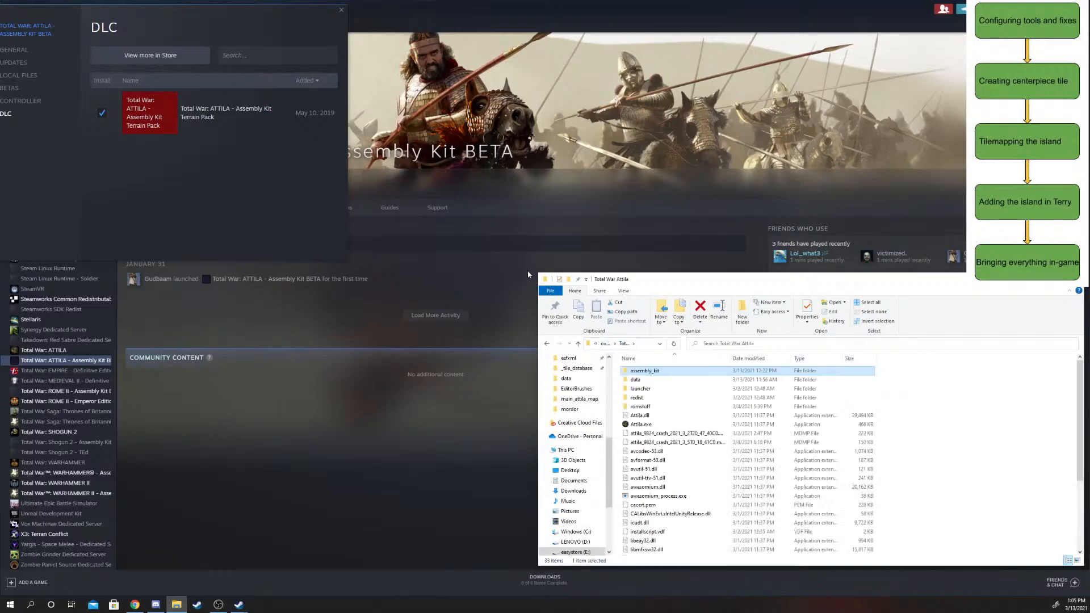
drag(536, 294, 471, 294)
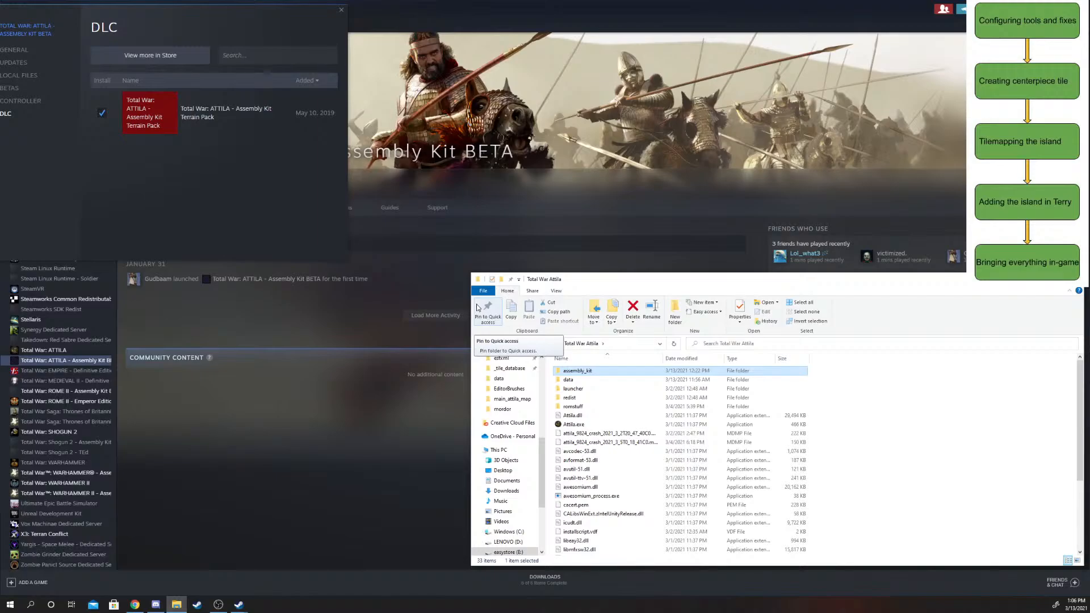
double_click(614, 375)
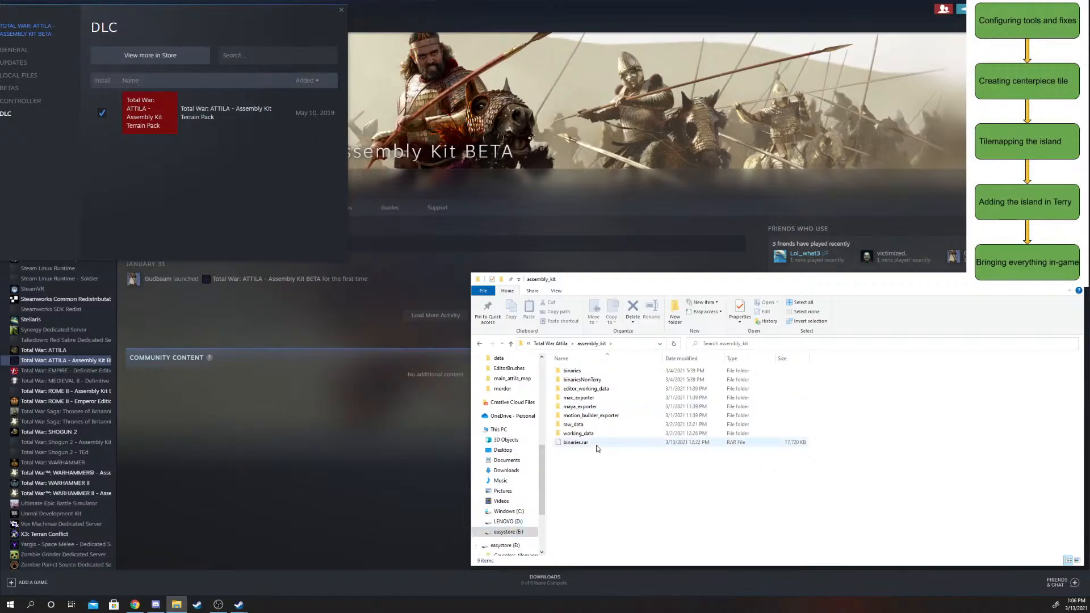
drag(548, 444, 593, 463)
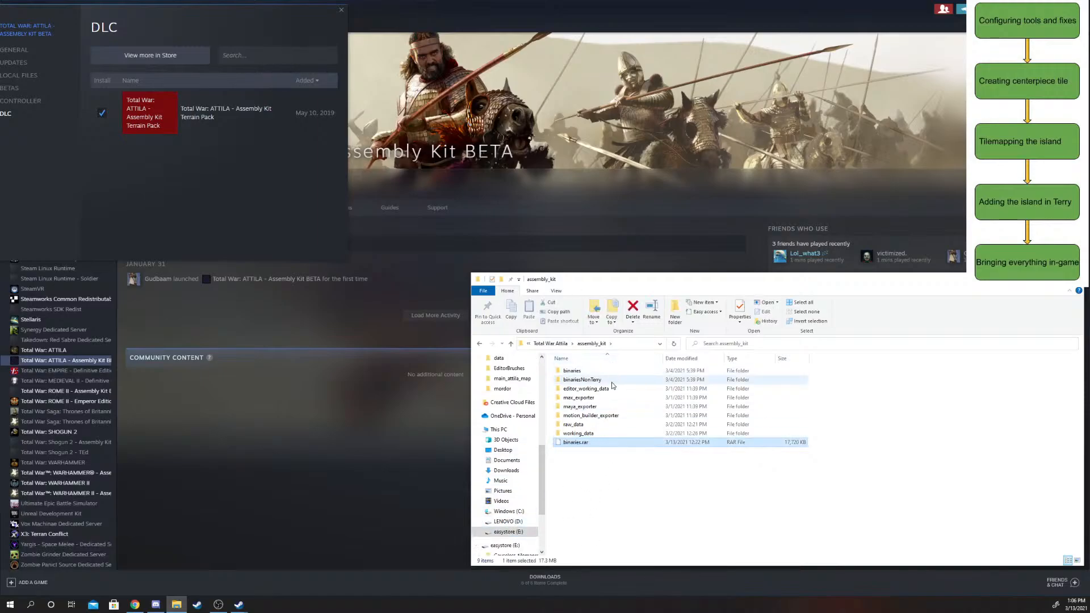
click(613, 379)
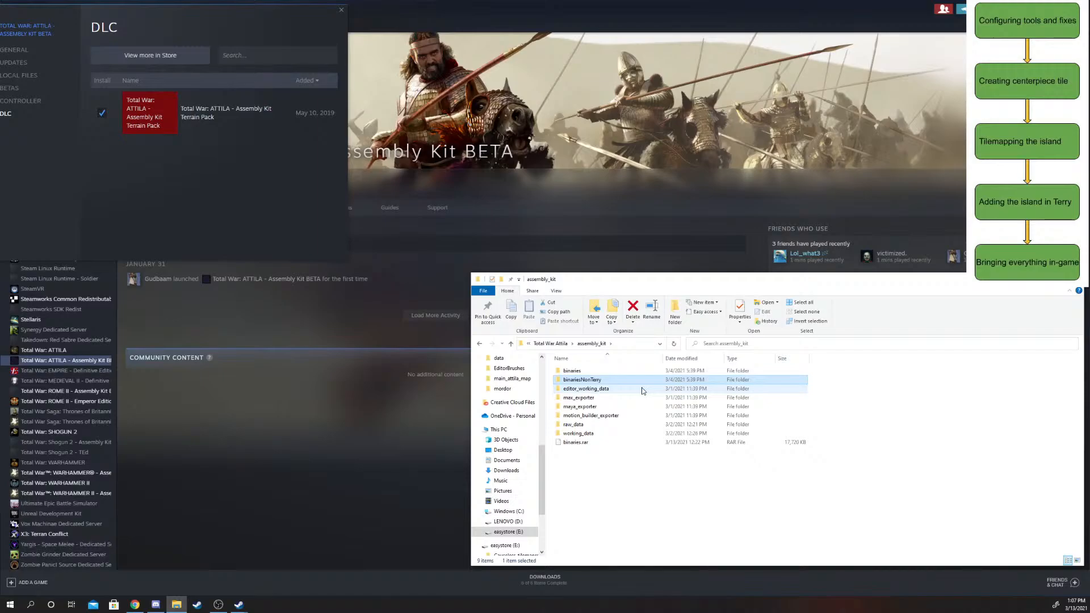
click(610, 366)
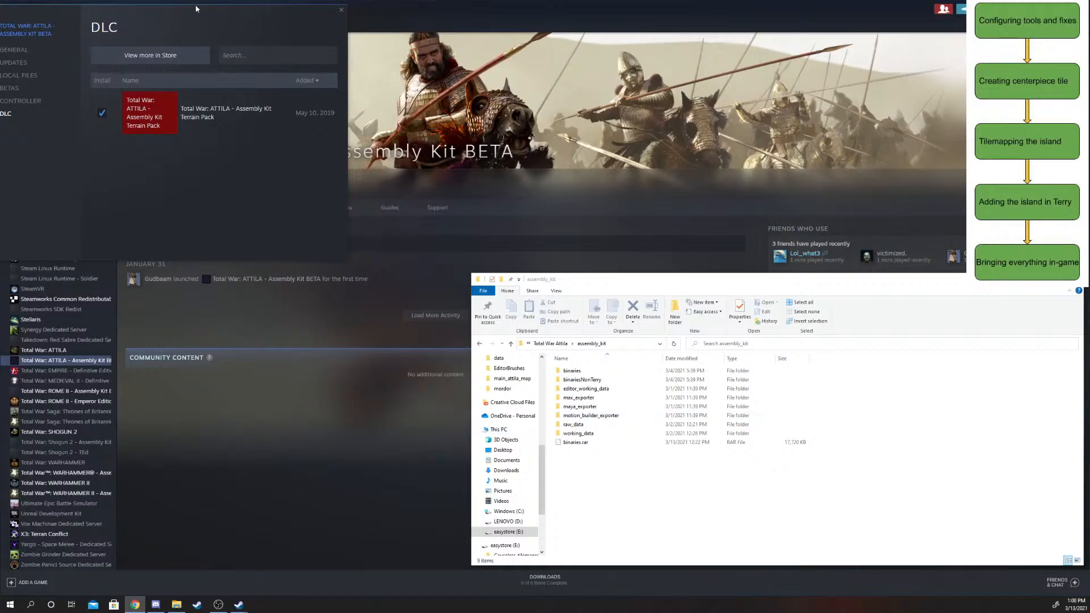
- Return to Steam and review the Assembly Kit BETA's general properties, moving that window clear of the game list
click(72, 360)
right_click(72, 360)
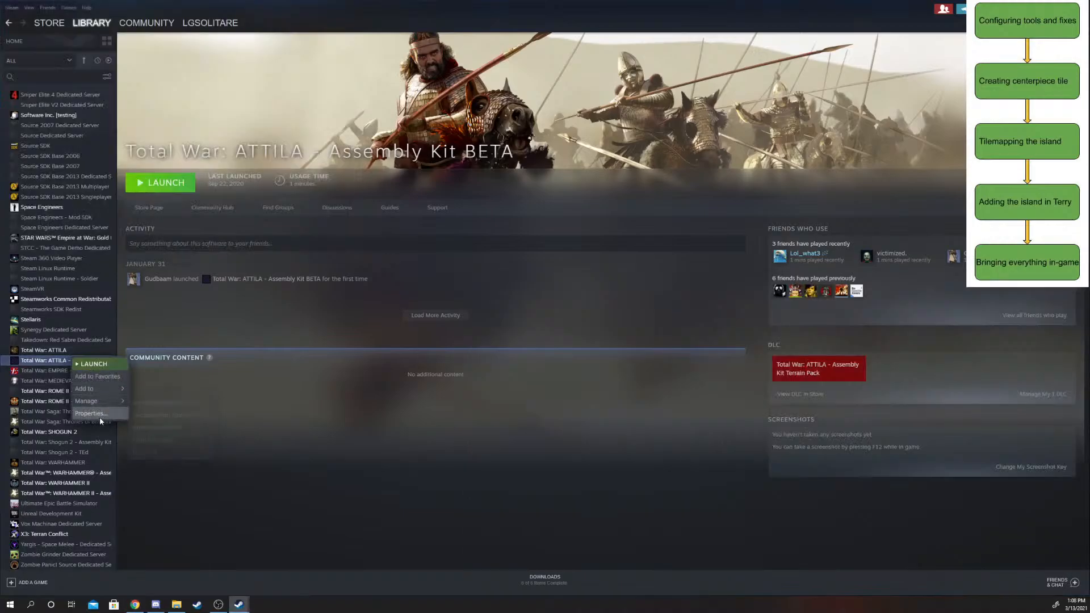
click(33, 360)
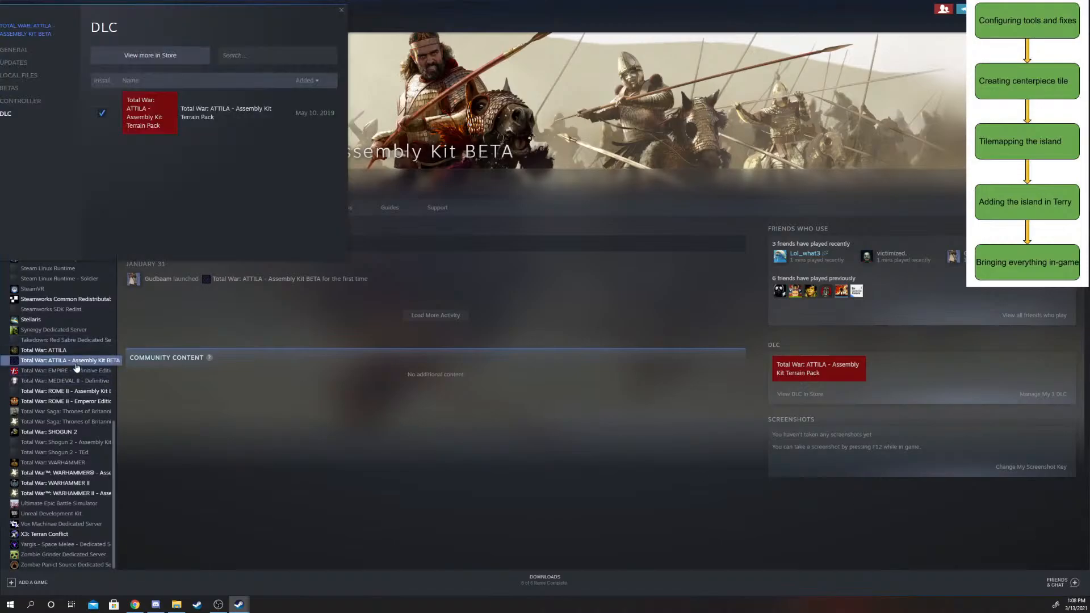
click(23, 49)
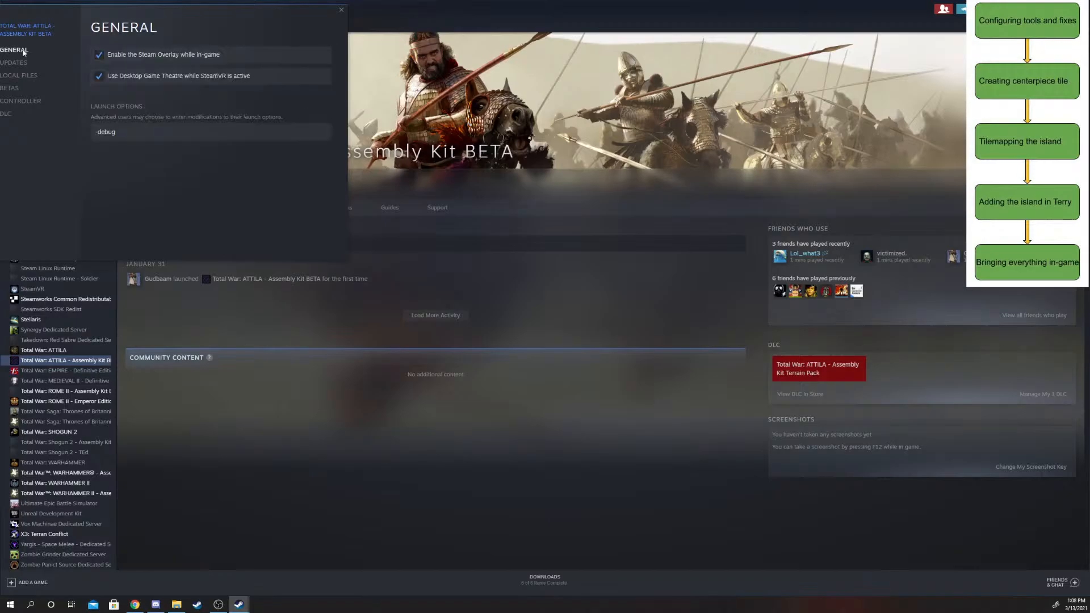
drag(48, 21, 381, 127)
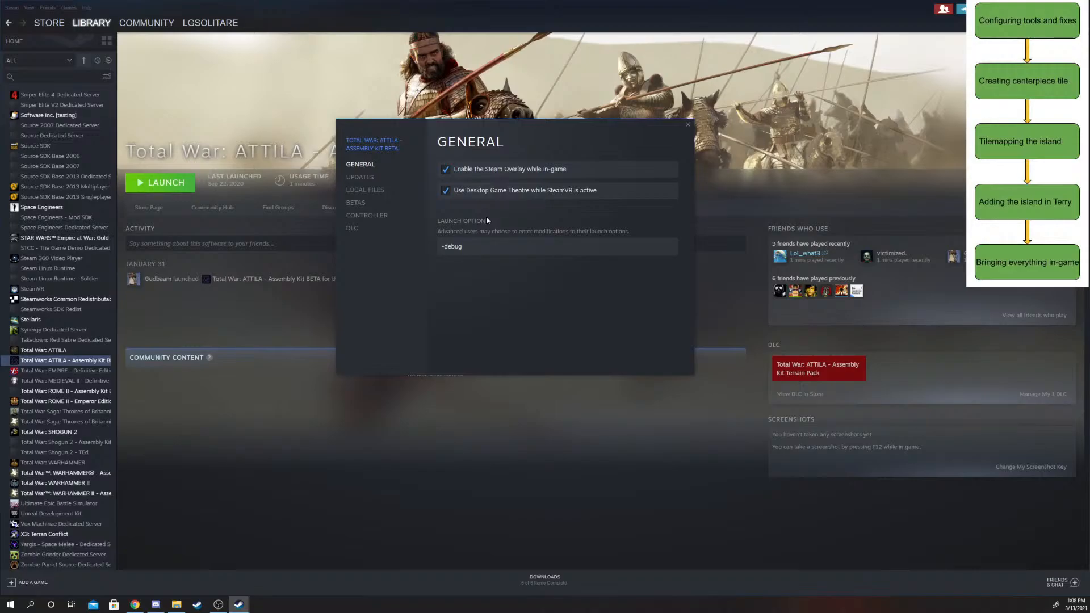
drag(451, 124, 744, 135)
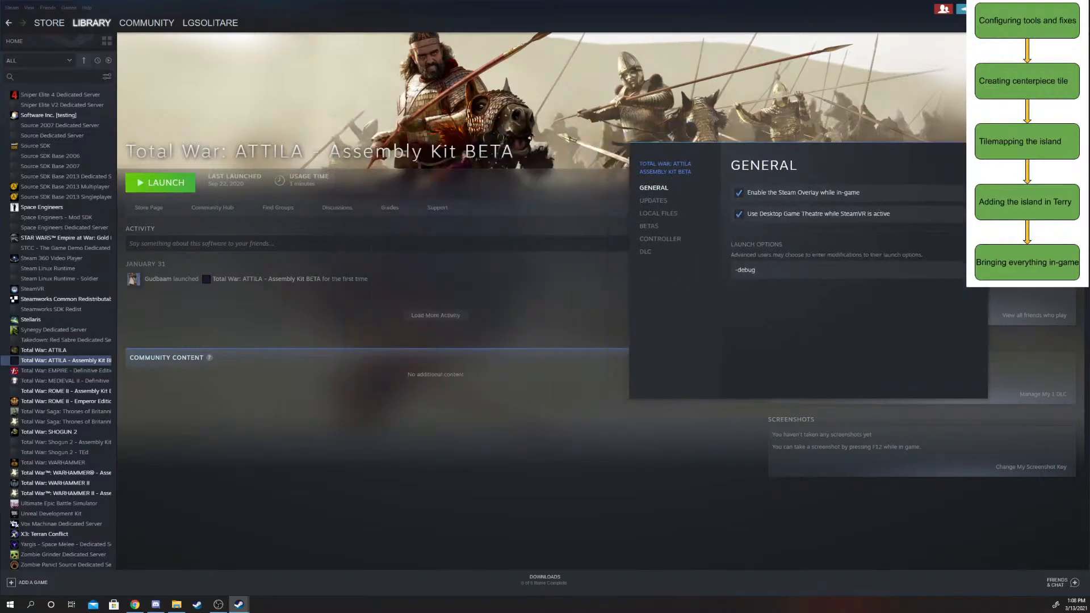
- View Total War: ATTILA's library page and the launch options in its general properties, and close the properties window
click(90, 342)
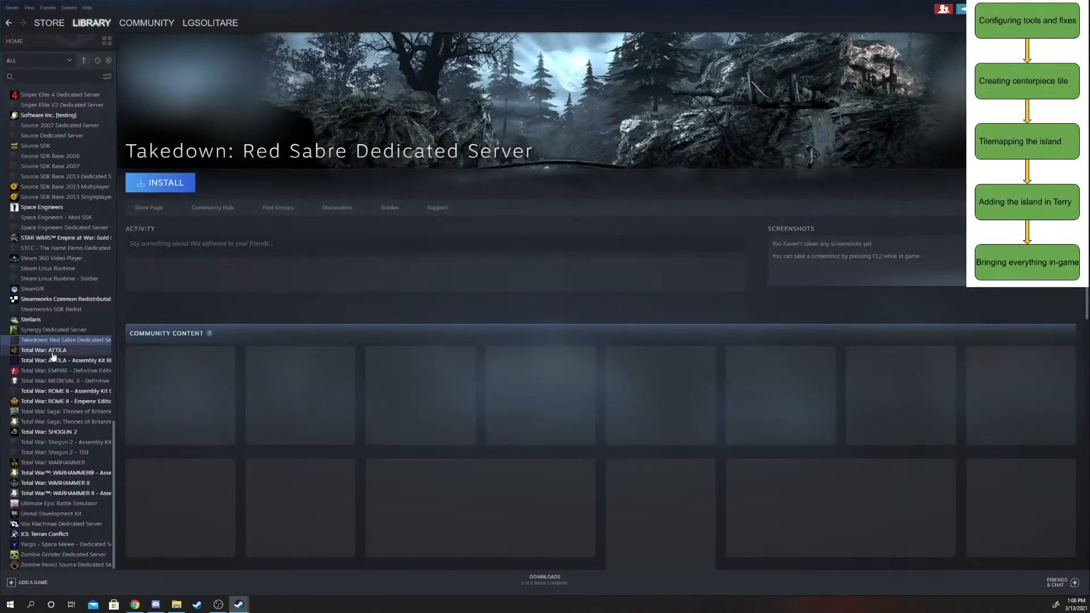
click(56, 352)
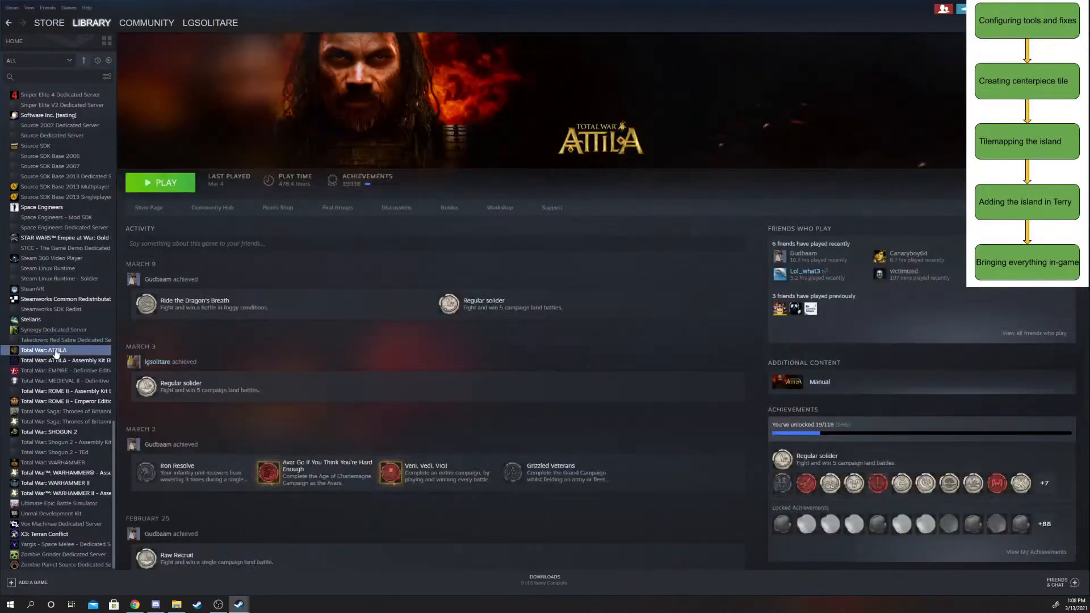
click(84, 359)
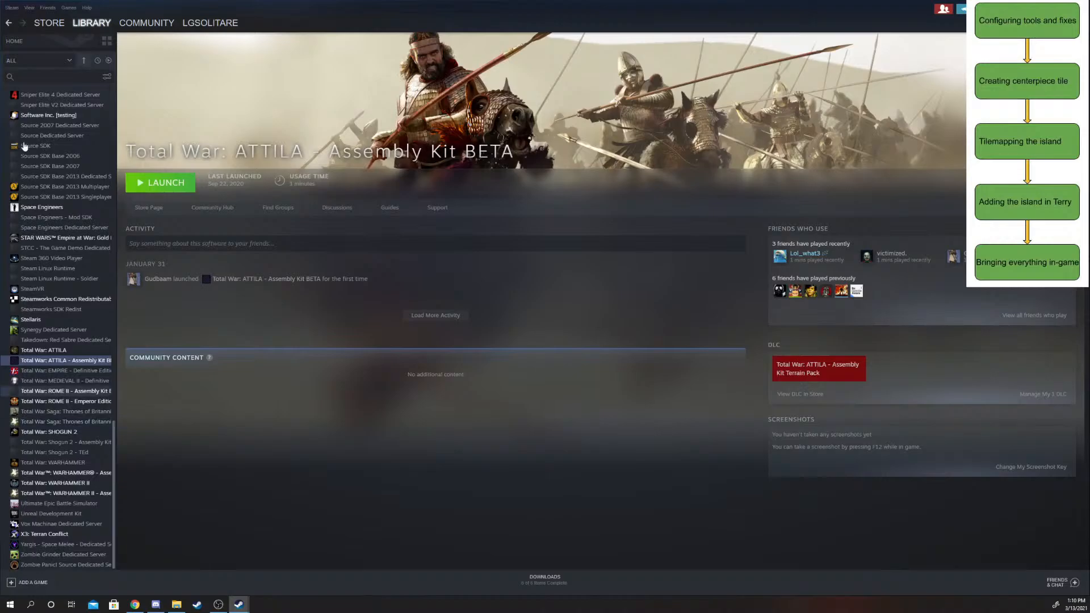
right_click(99, 359)
click(119, 412)
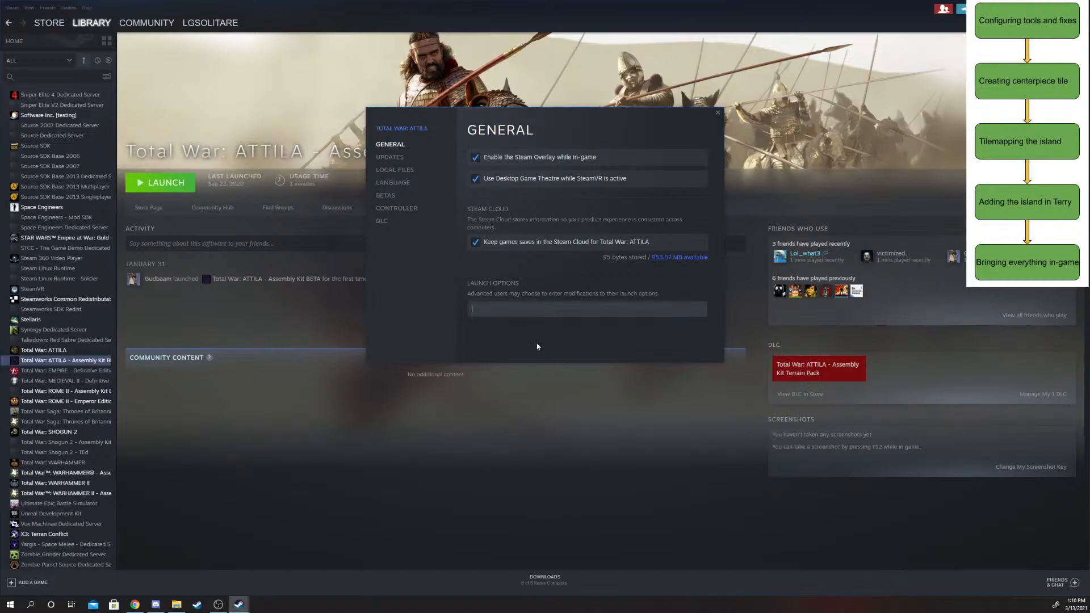
click(555, 393)
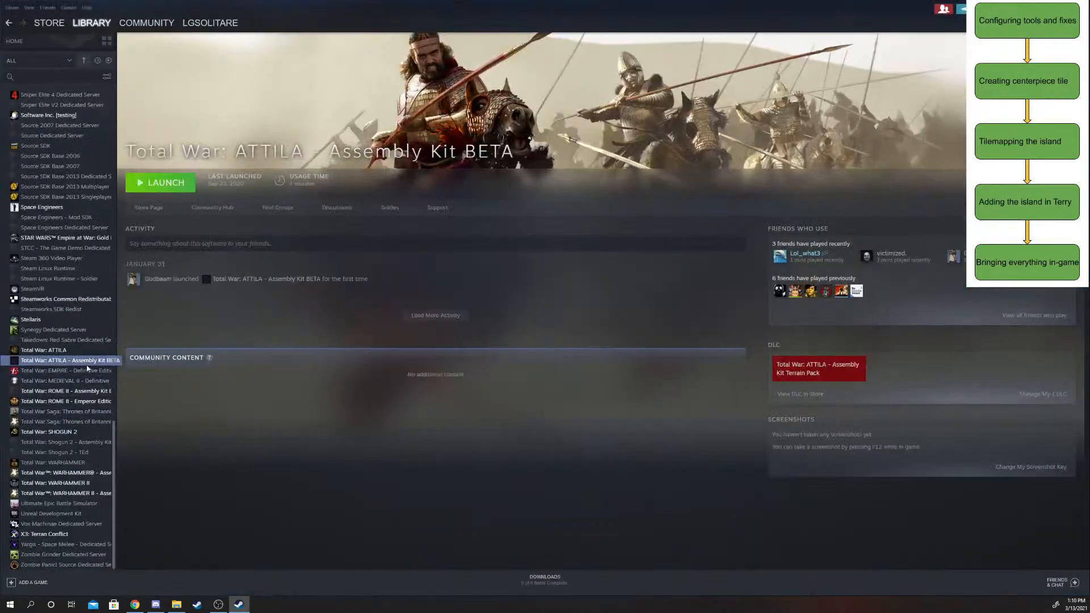
- Re-enter -debug as the launch option in the general properties of Total War: ATTILA - Assembly Kit BETA
right_click(81, 361)
click(121, 417)
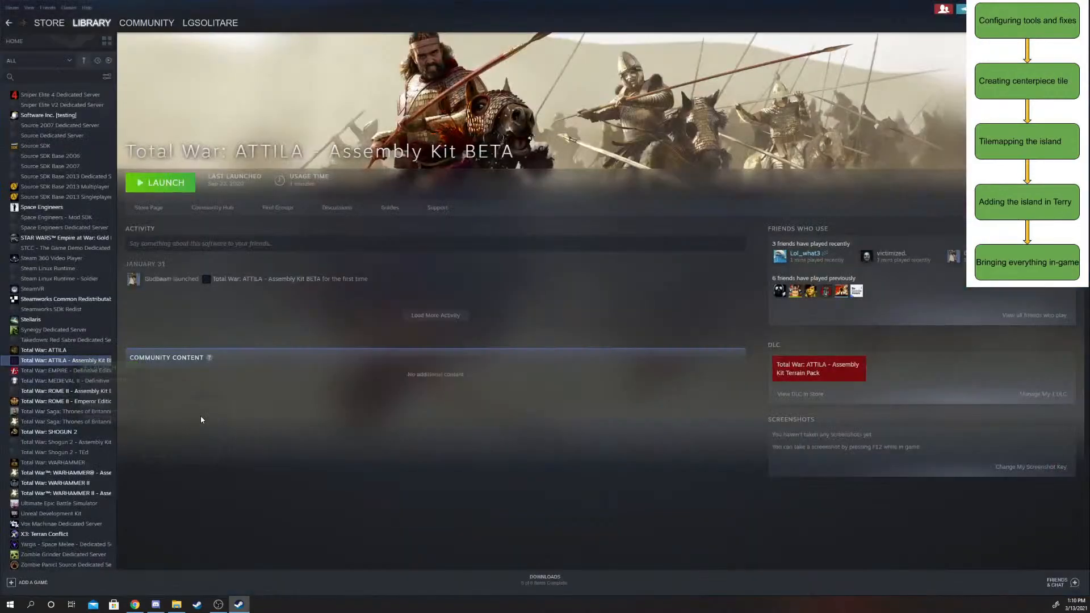
click(540, 231)
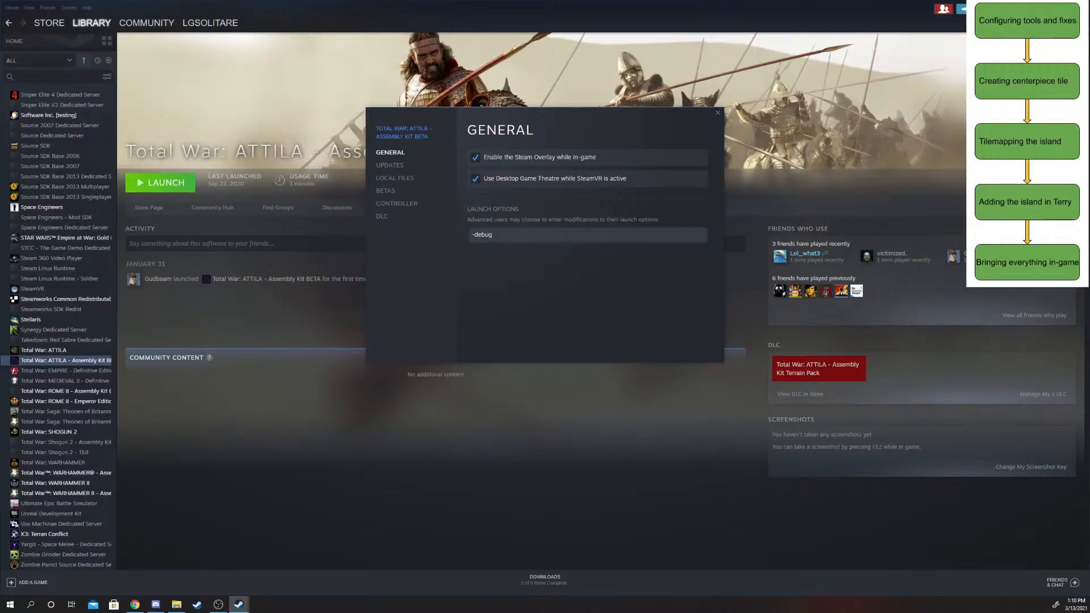
key(alt+Tab)
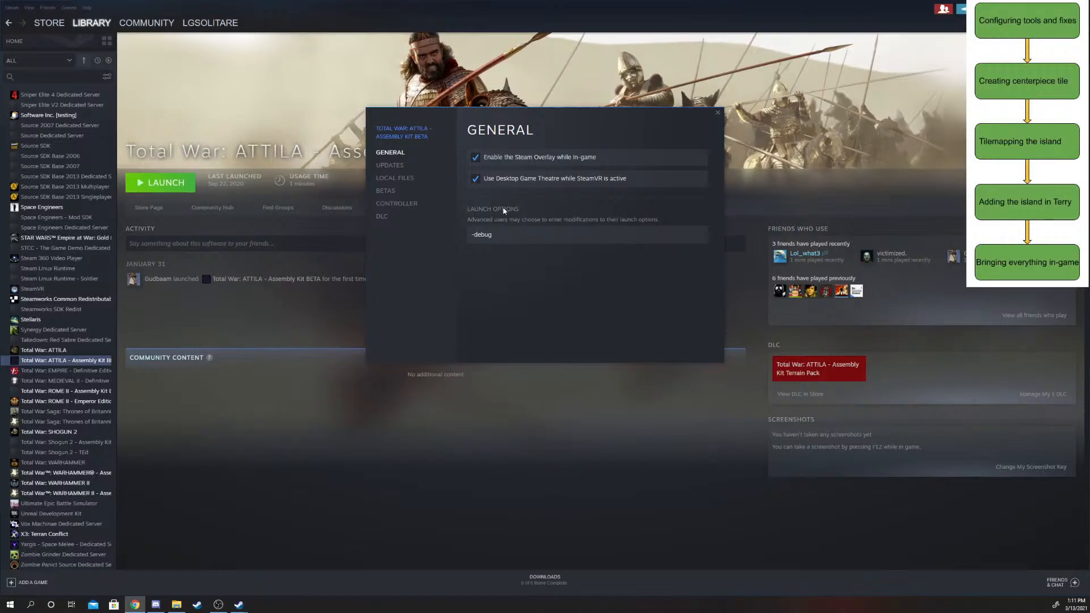
click(474, 234)
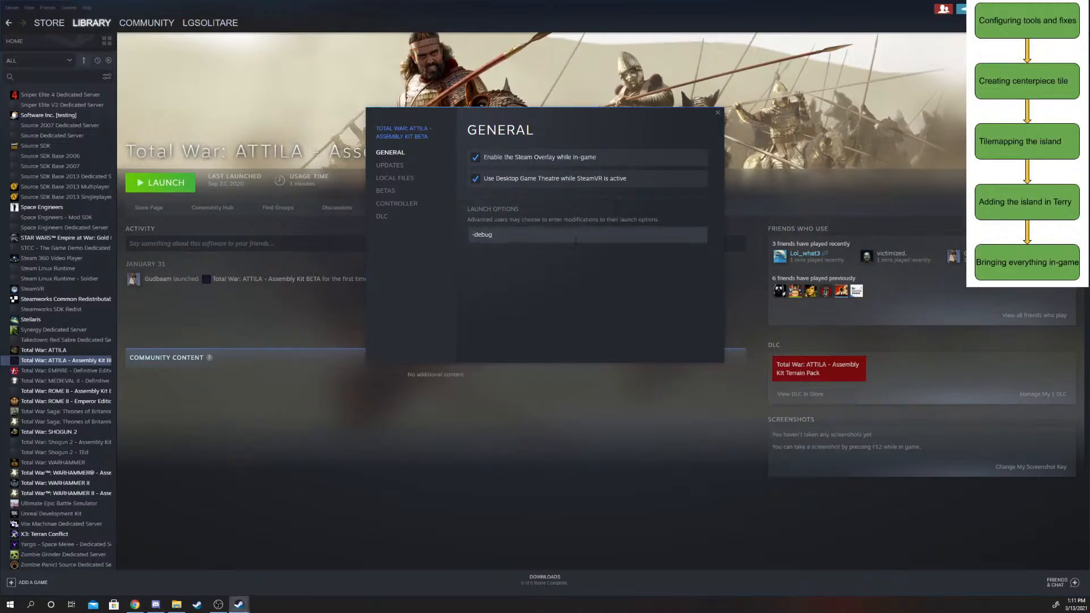
key(BackSpace)
text(-debug)
- Move the Assembly Kit properties window aside and bring the assembly_kit folder window in File Explorer forward
drag(563, 124, 438, 102)
click(176, 604)
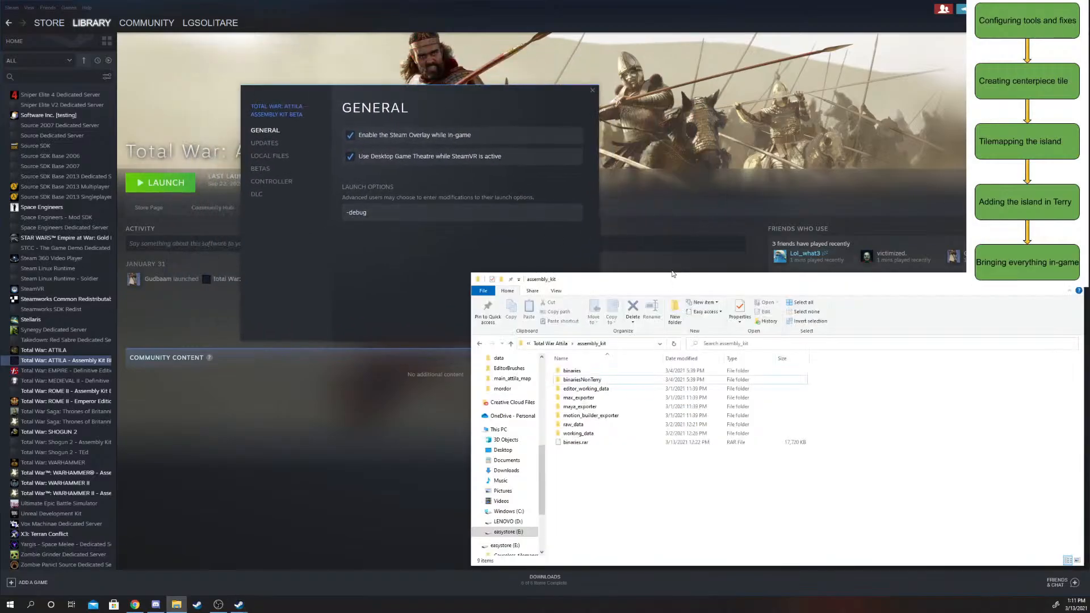
drag(675, 274, 685, 249)
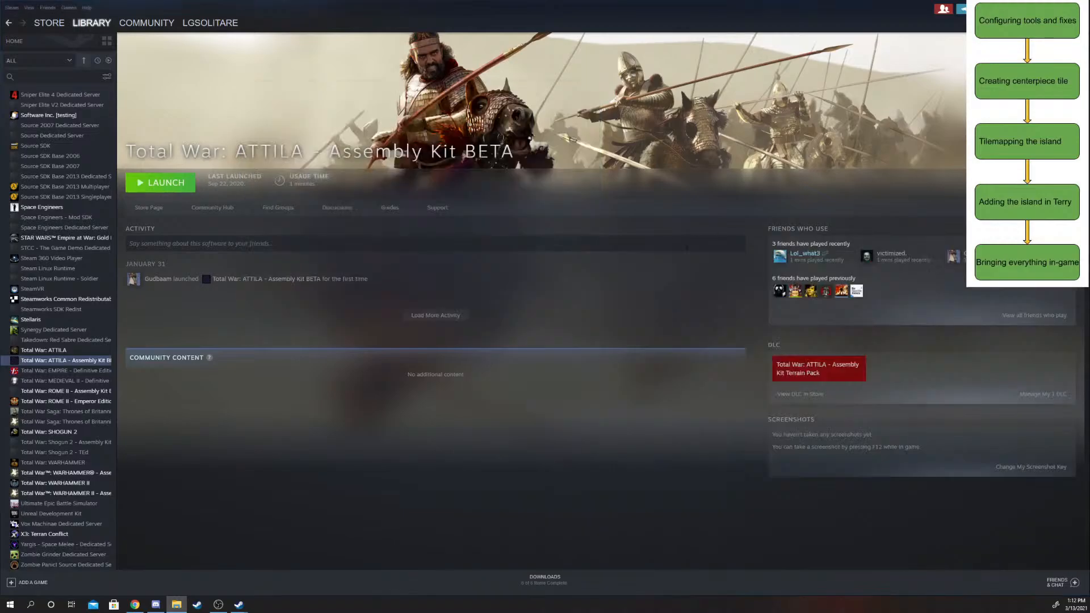
- Bring back the Assembly Kit BETA properties window, review its DLC list and return to the general properties
click(687, 248)
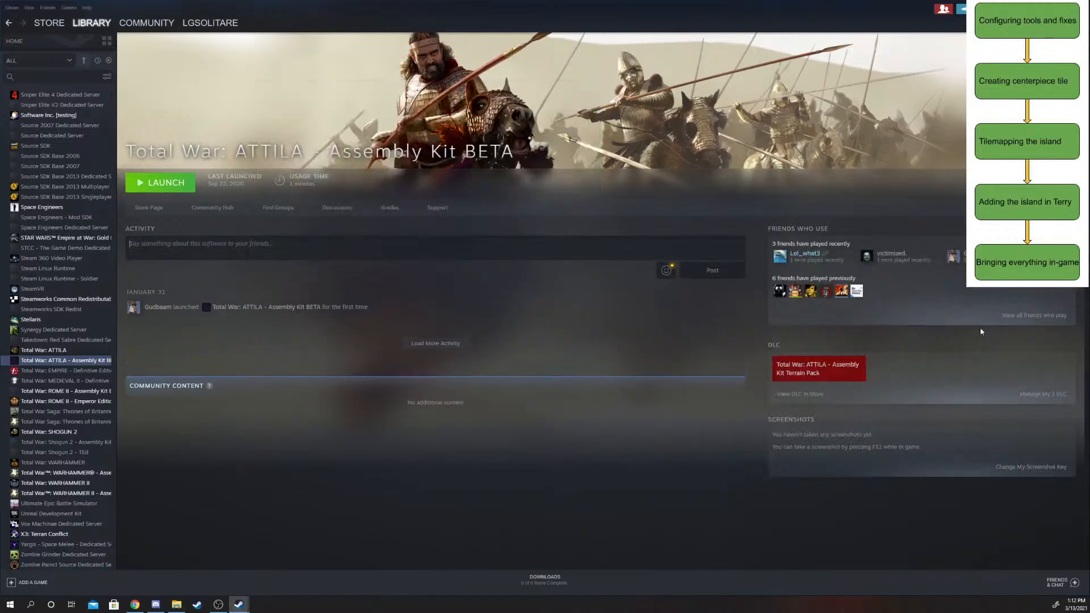
key(alt+Tab)
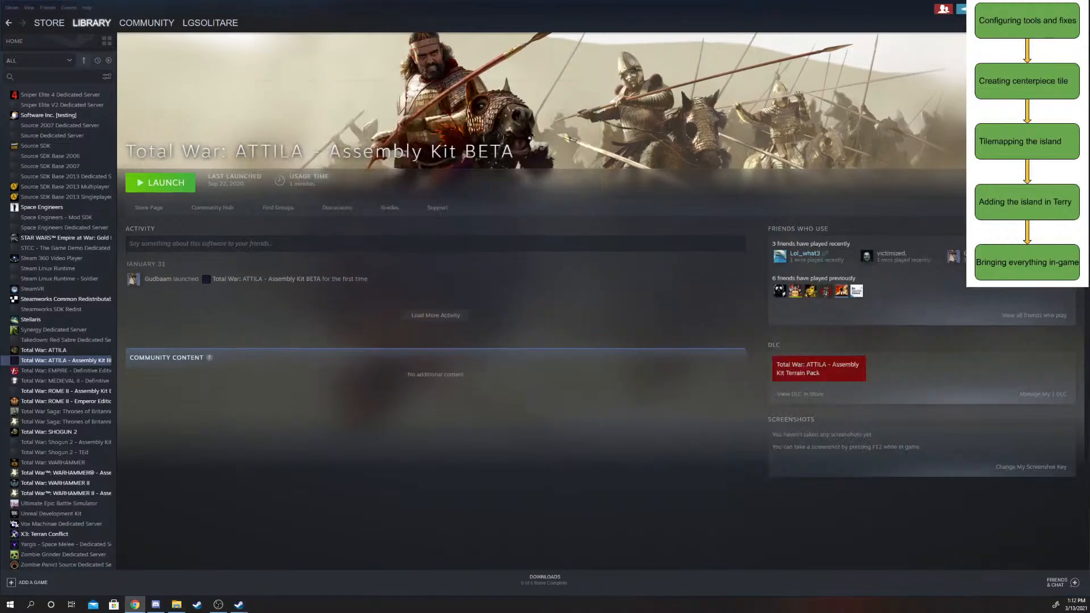
key(alt+Tab)
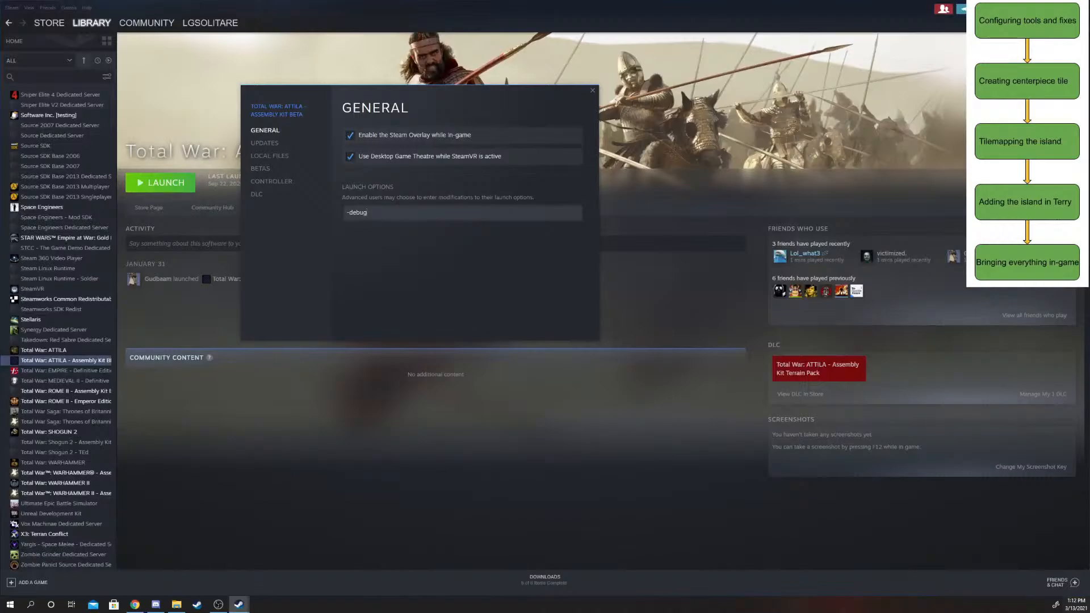
key(alt+Tab)
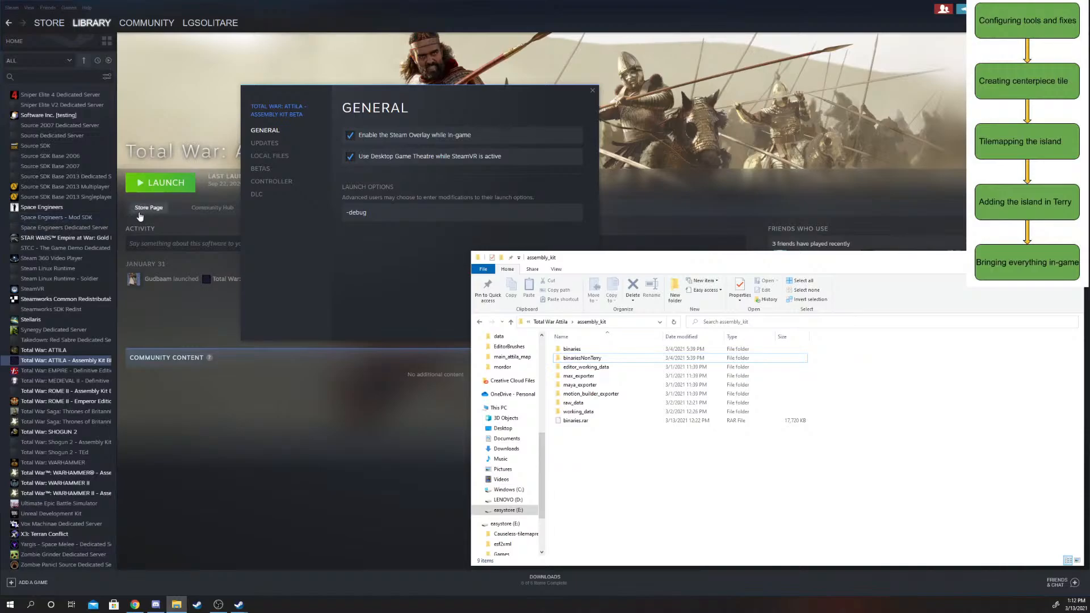
click(257, 194)
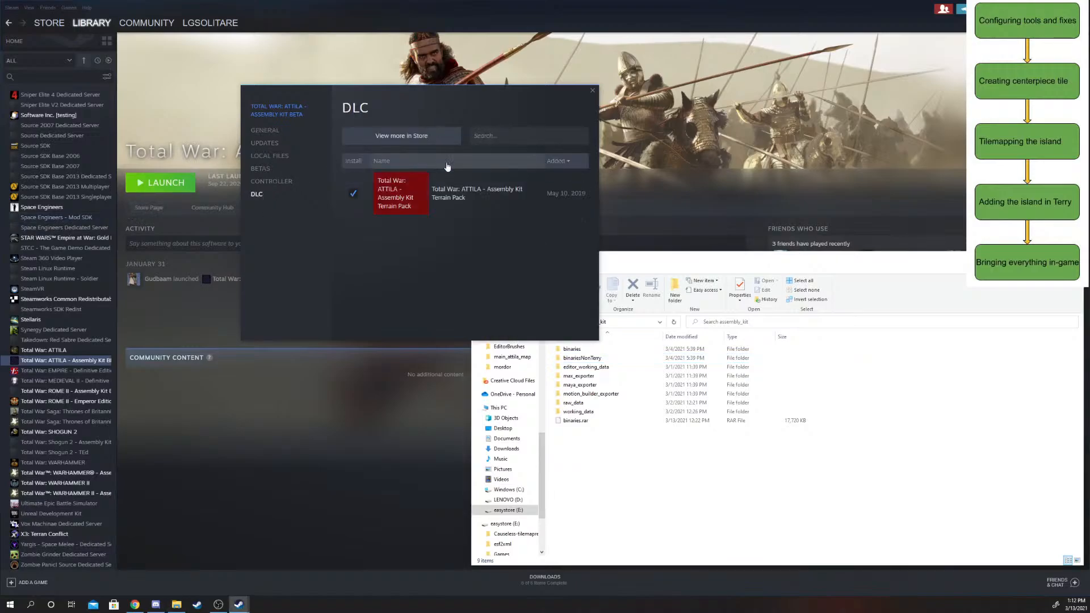
click(263, 130)
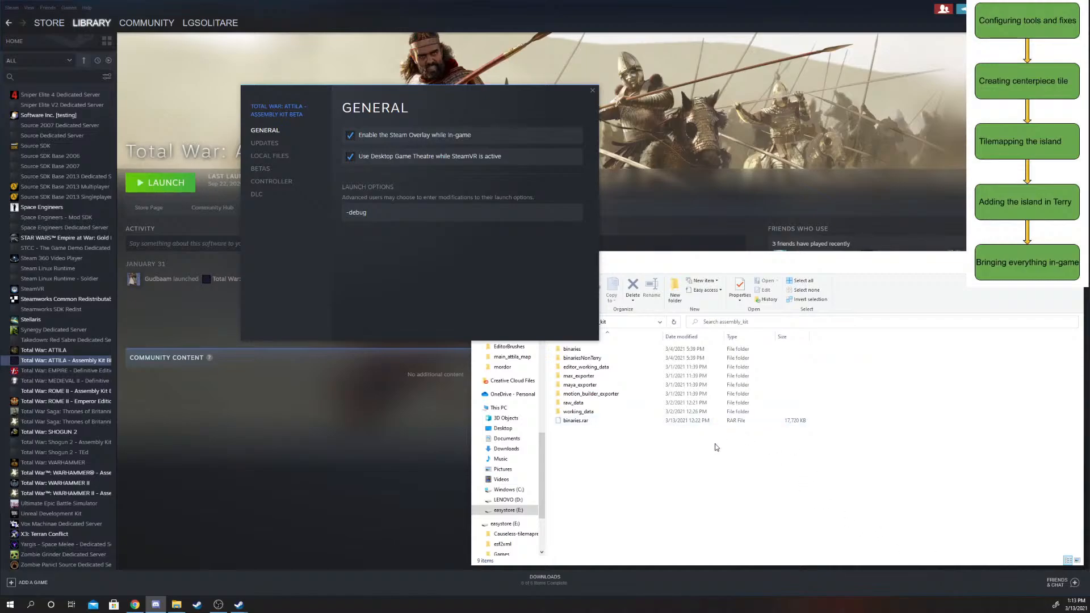
- Bring the assembly_kit folder window in File Explorer forward and reposition it over the Steam library page
drag(710, 268, 735, 260)
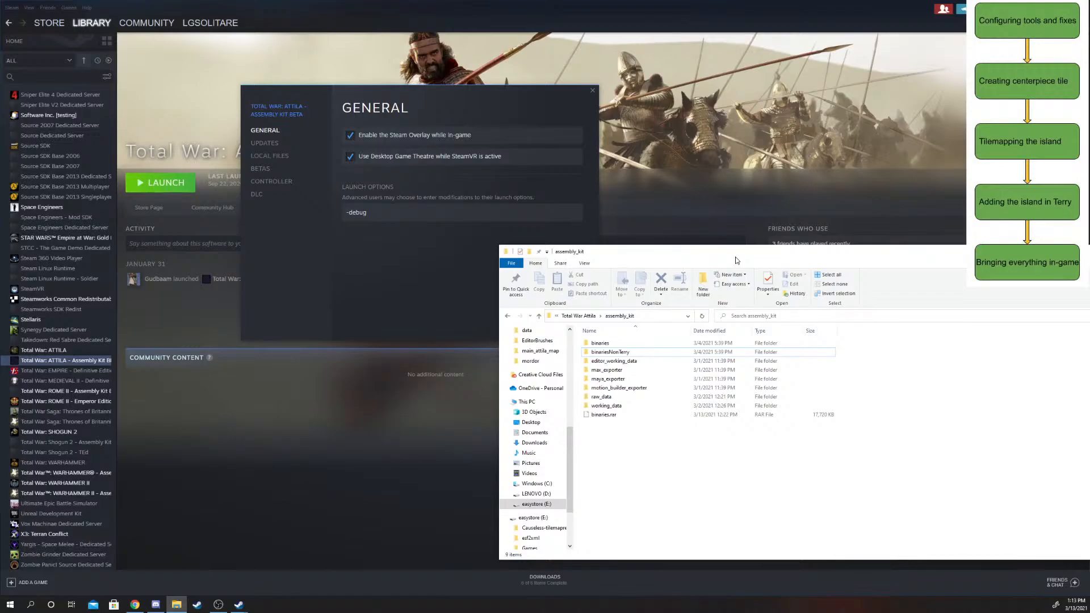
drag(736, 261, 693, 234)
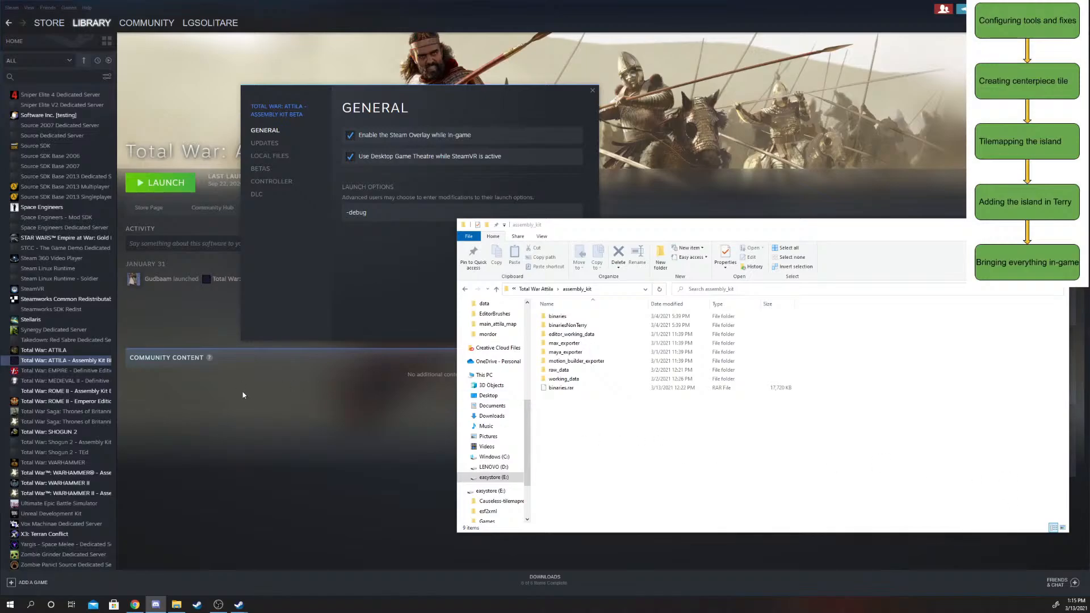
- Open the general properties of Total War: ATTILA - Assembly Kit BETA again from the Steam game list
click(102, 360)
right_click(101, 361)
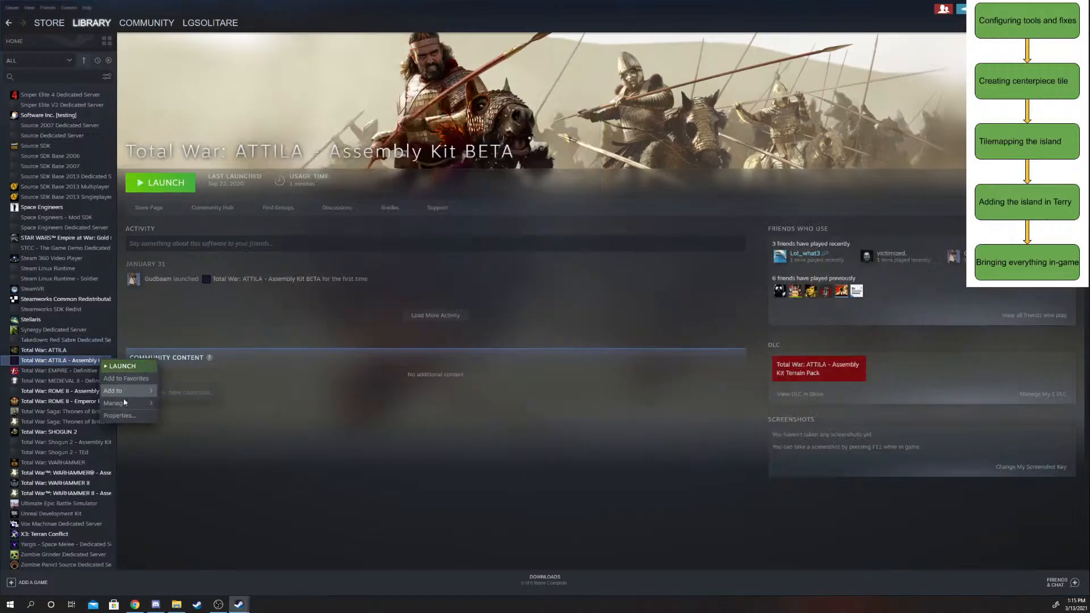
click(129, 416)
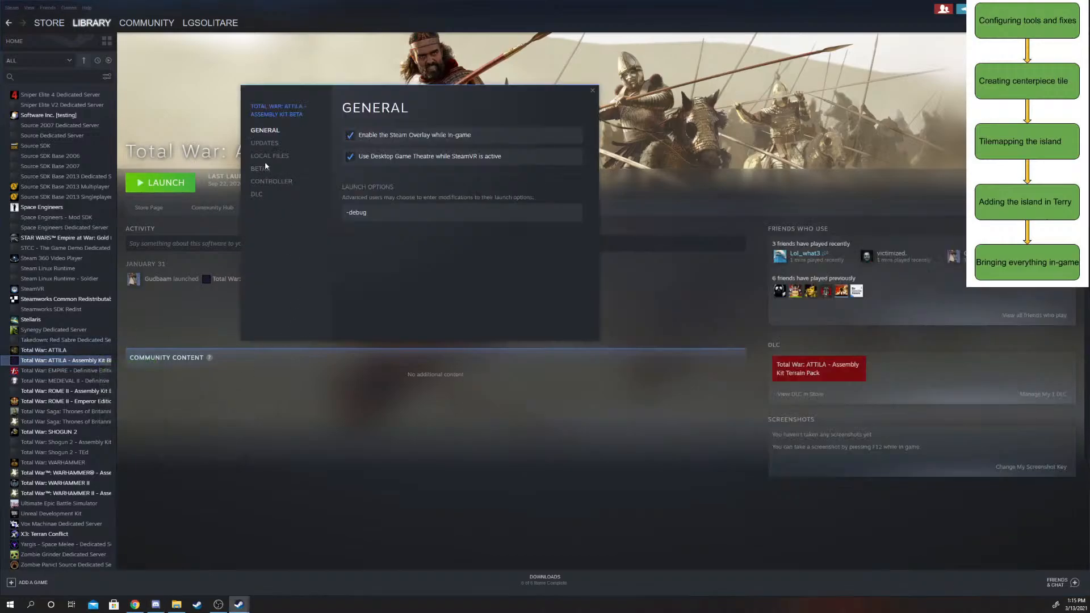
right_click(72, 360)
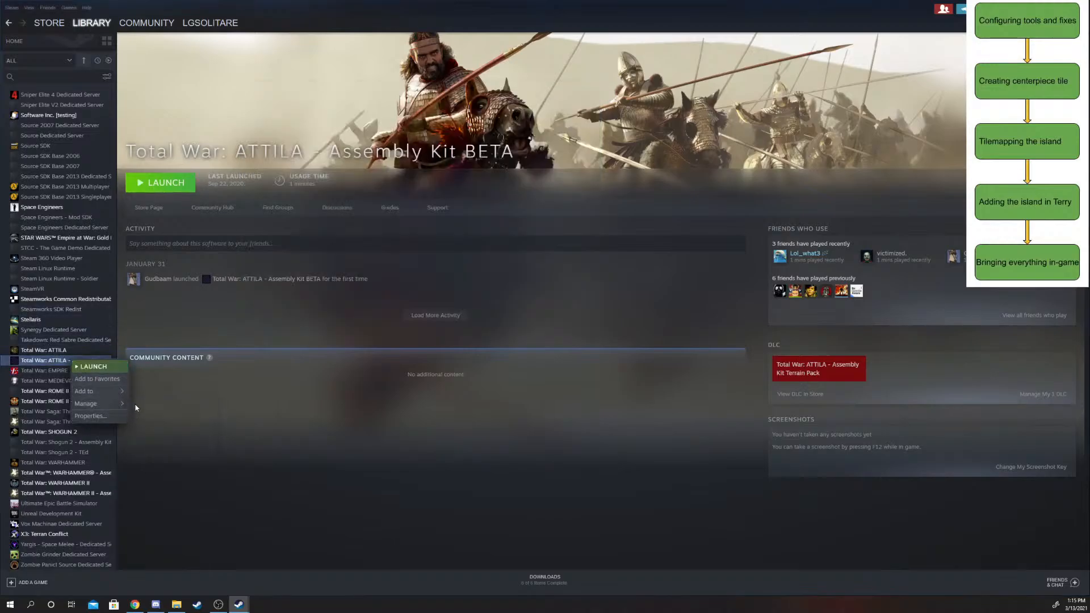
mouse_move(121, 394)
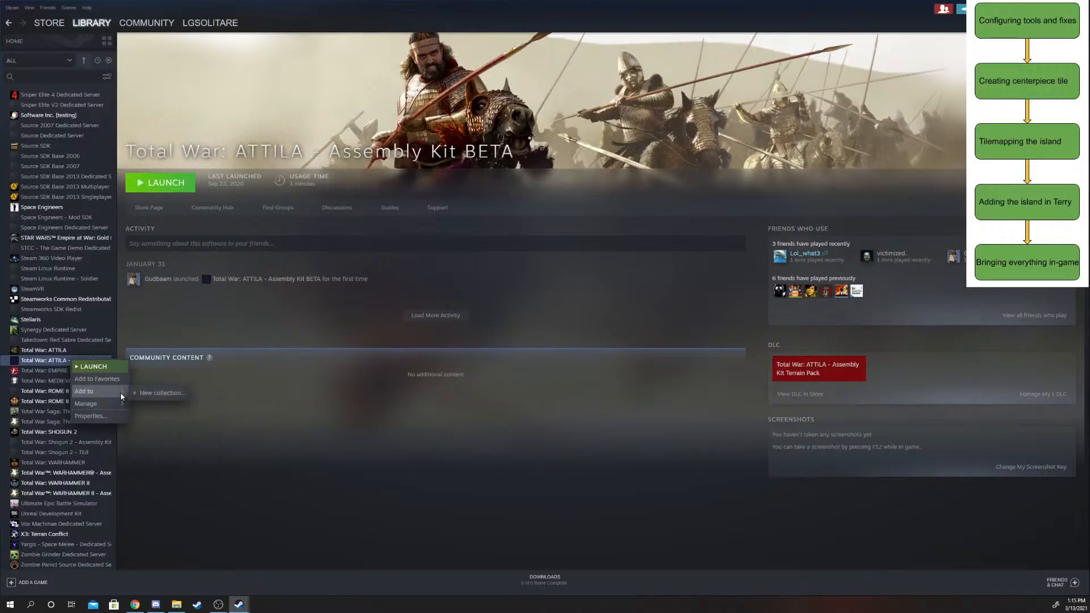
click(104, 417)
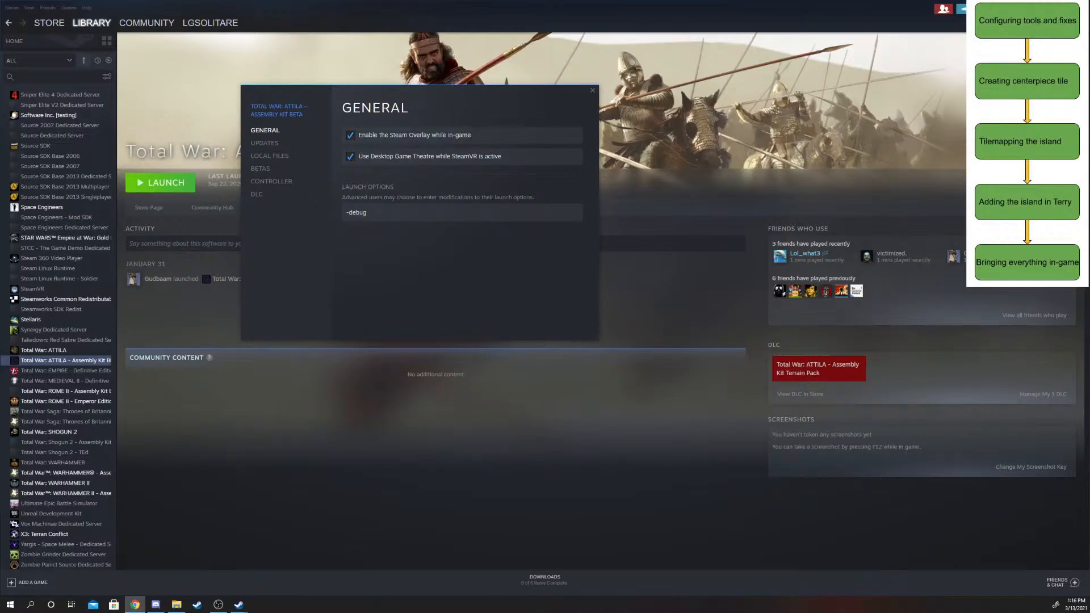
- Move the Assembly Kit properties window clear of the library page's banner and activity area
drag(500, 89, 973, 328)
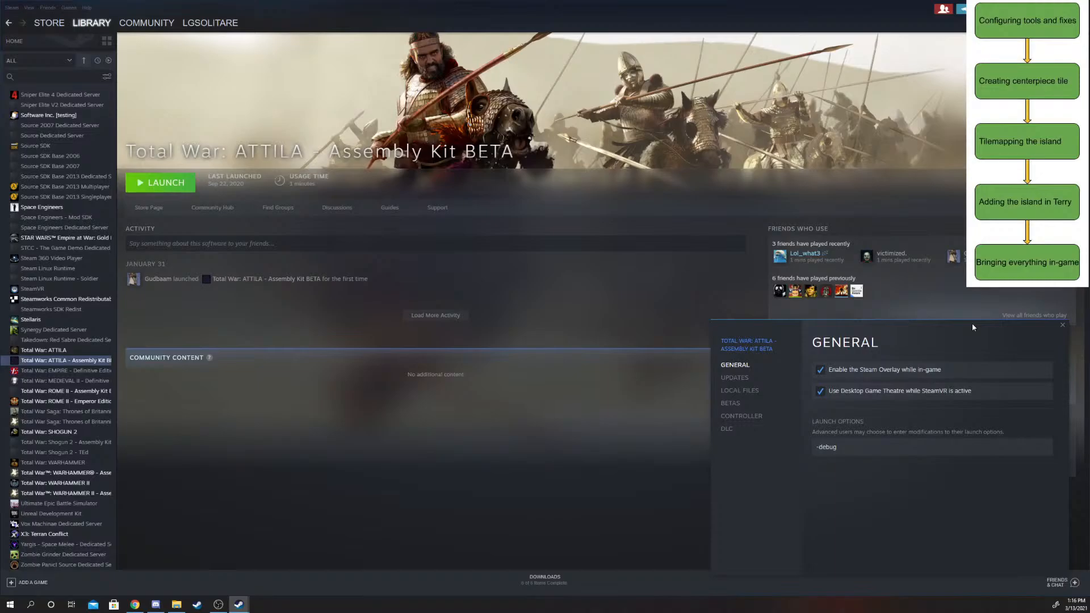
drag(821, 334, 835, 361)
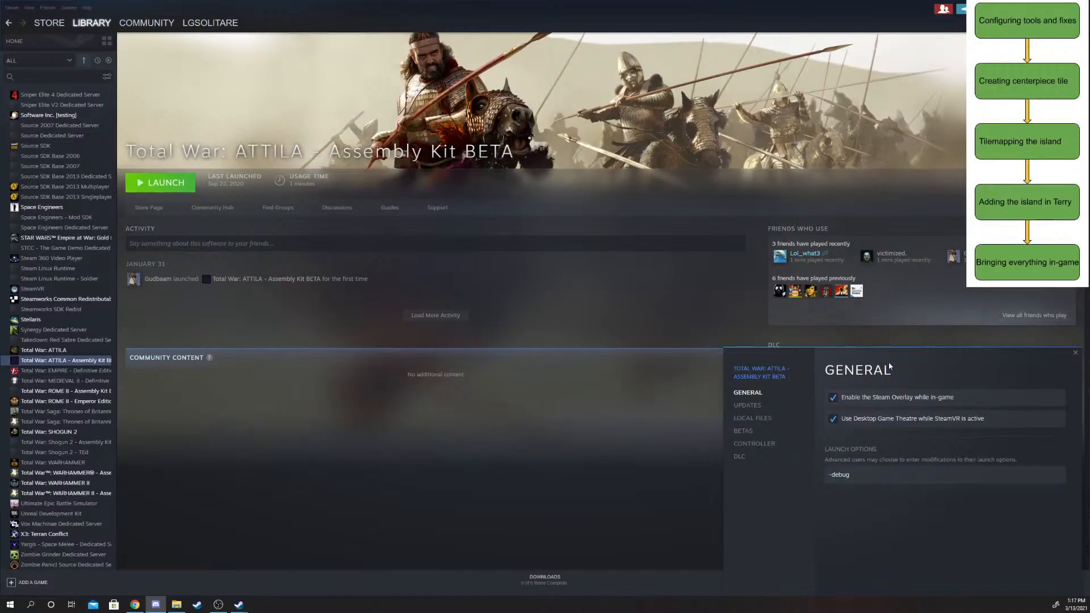
mouse_move(888, 370)
mouse_down()
mouse_move(709, 260)
mouse_move(780, 271)
mouse_move(890, 245)
mouse_move(887, 403)
mouse_move(879, 348)
mouse_move(900, 356)
mouse_up()
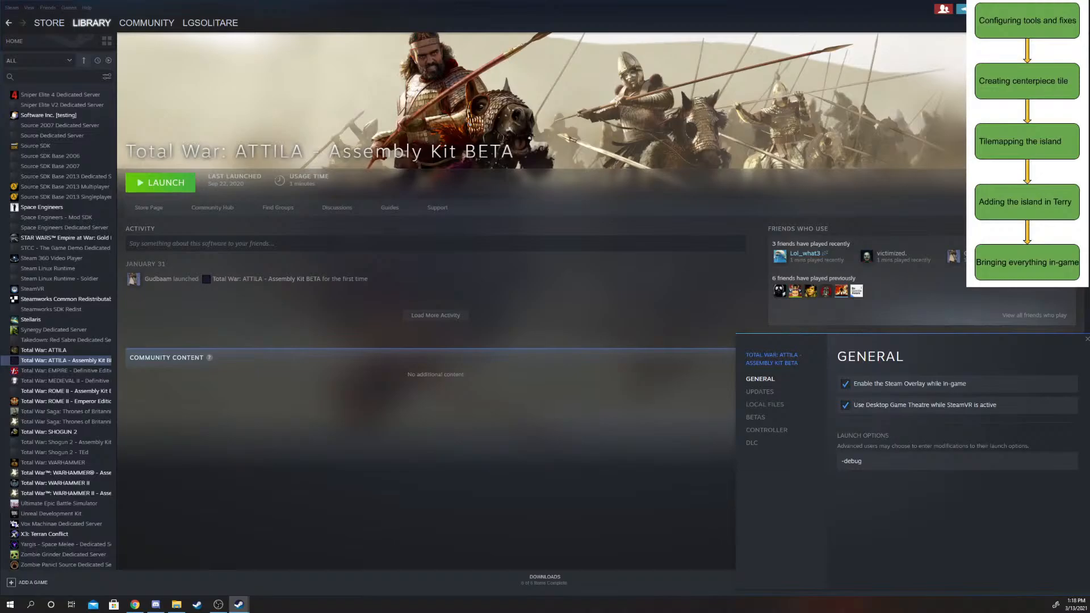
key(alt+Tab)
drag(777, 359, 639, 315)
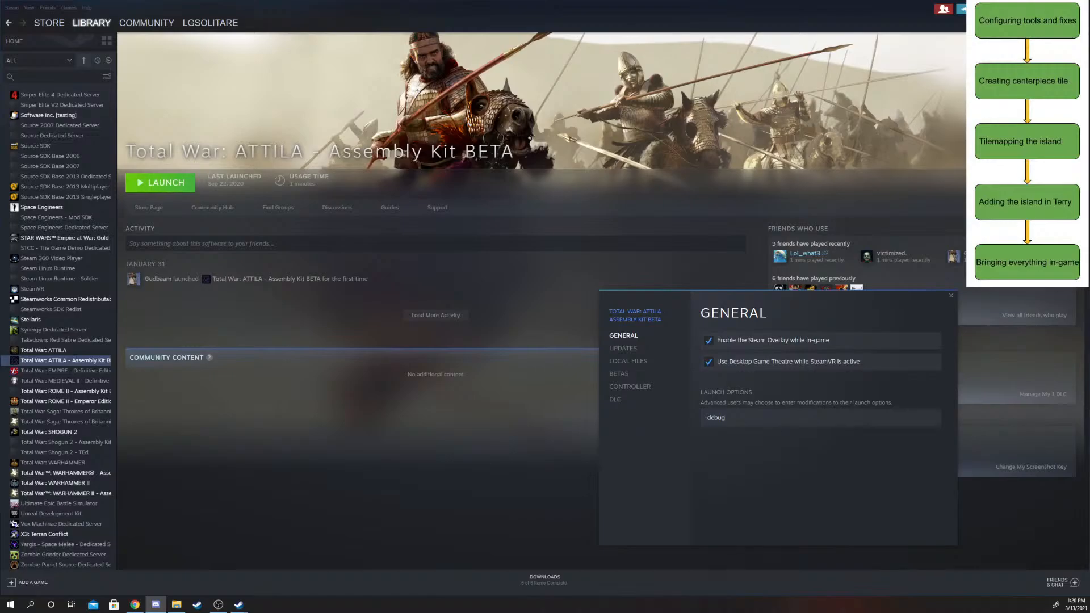
- Switch to Hex Editor Pro, maximize its window and show its app commands
key(alt+Tab)
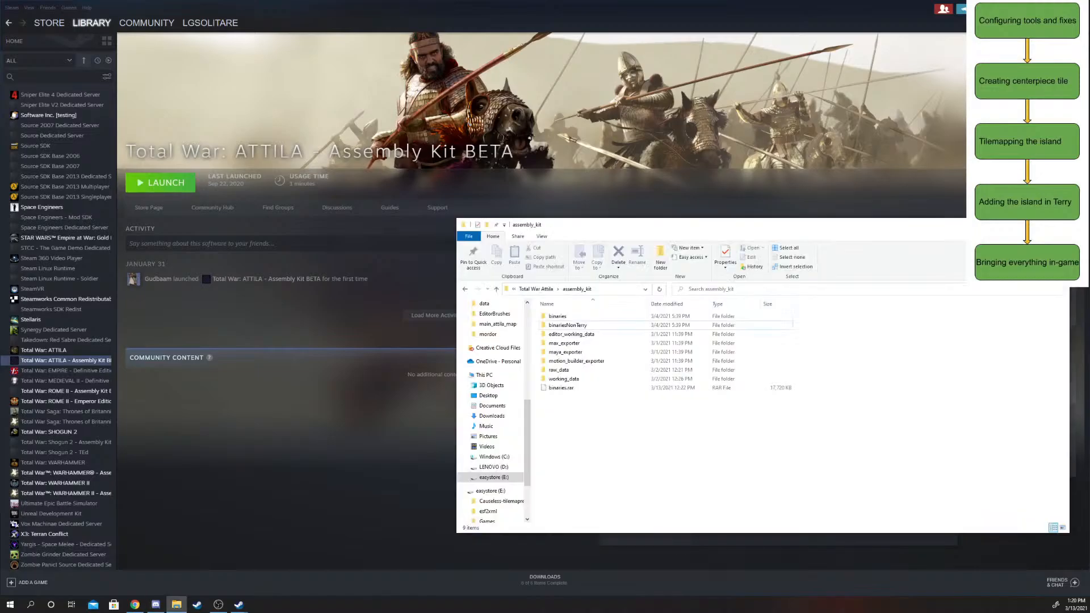
key(alt+Tab)
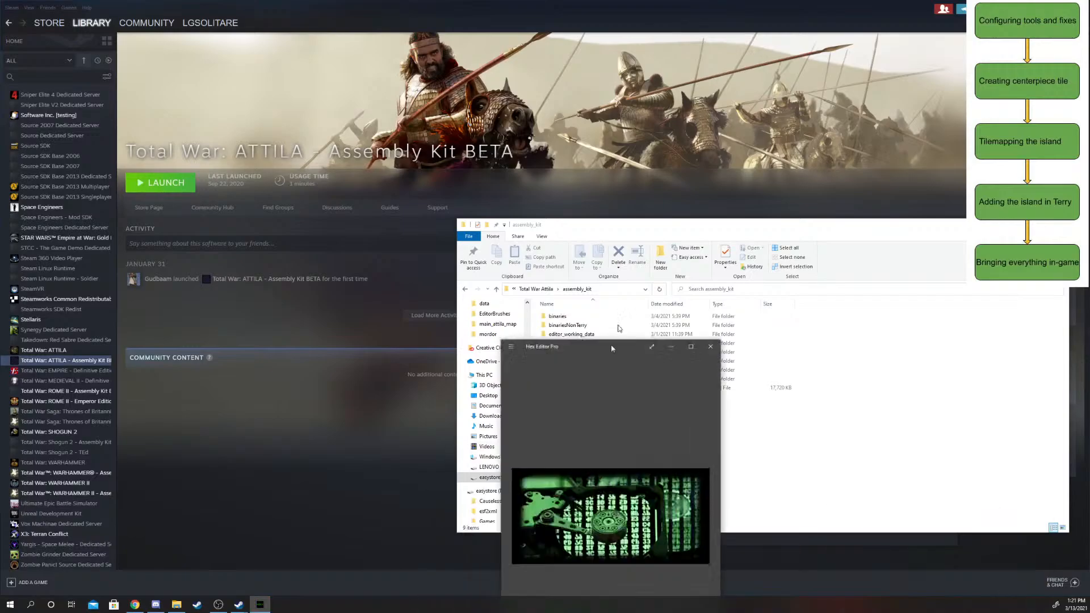
click(579, 31)
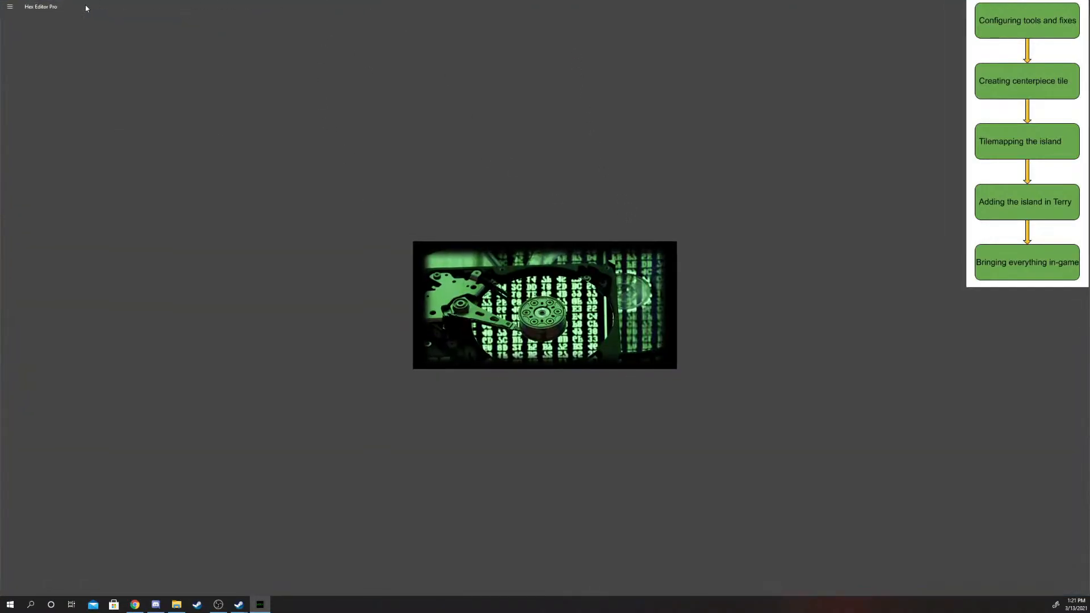
click(9, 6)
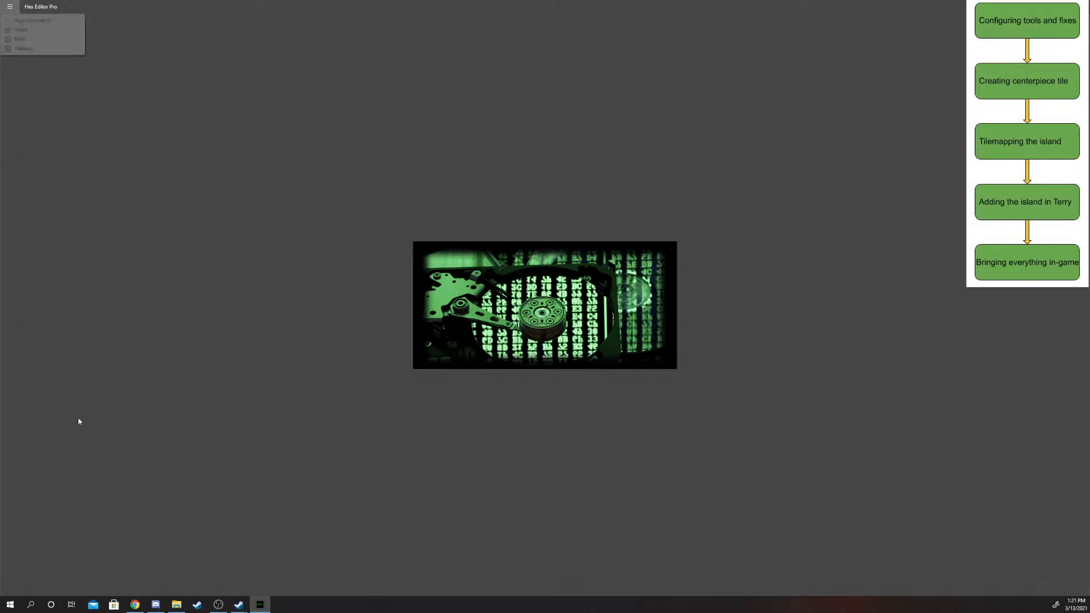
click(63, 24)
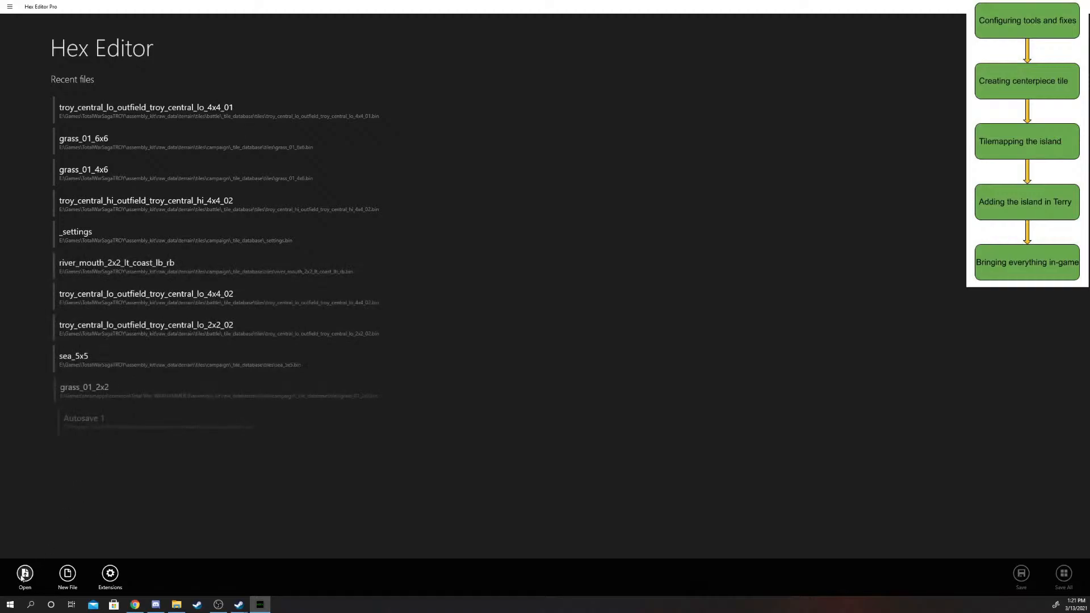
click(27, 574)
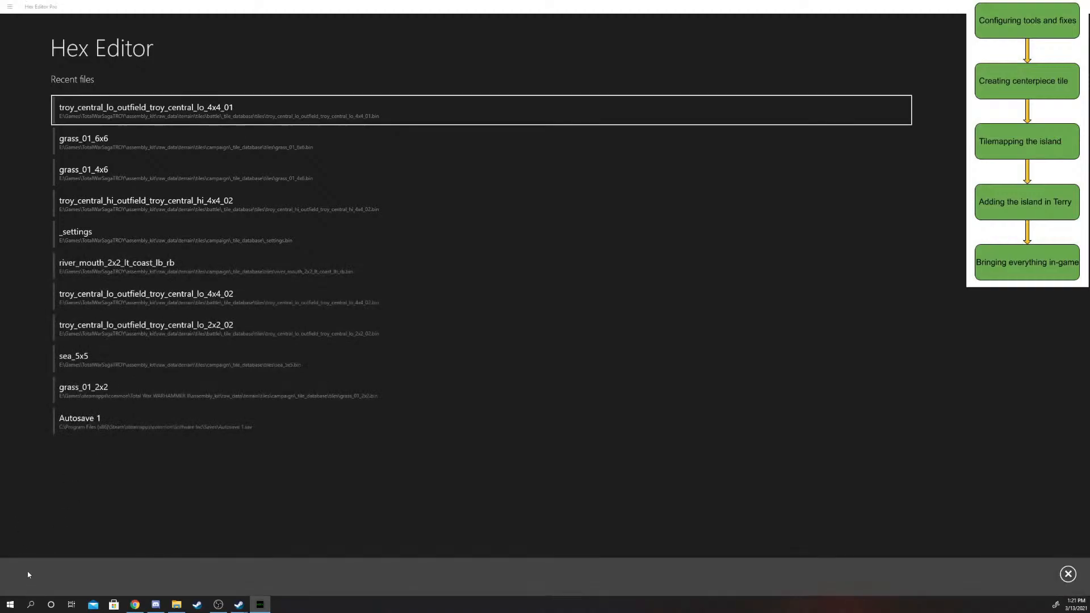
click(134, 232)
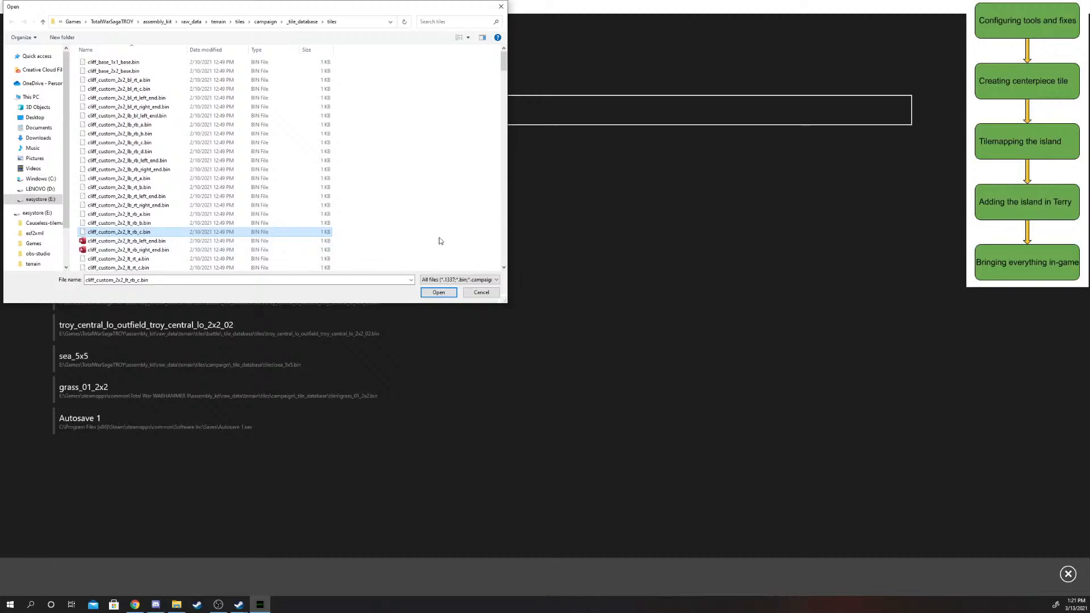
click(480, 292)
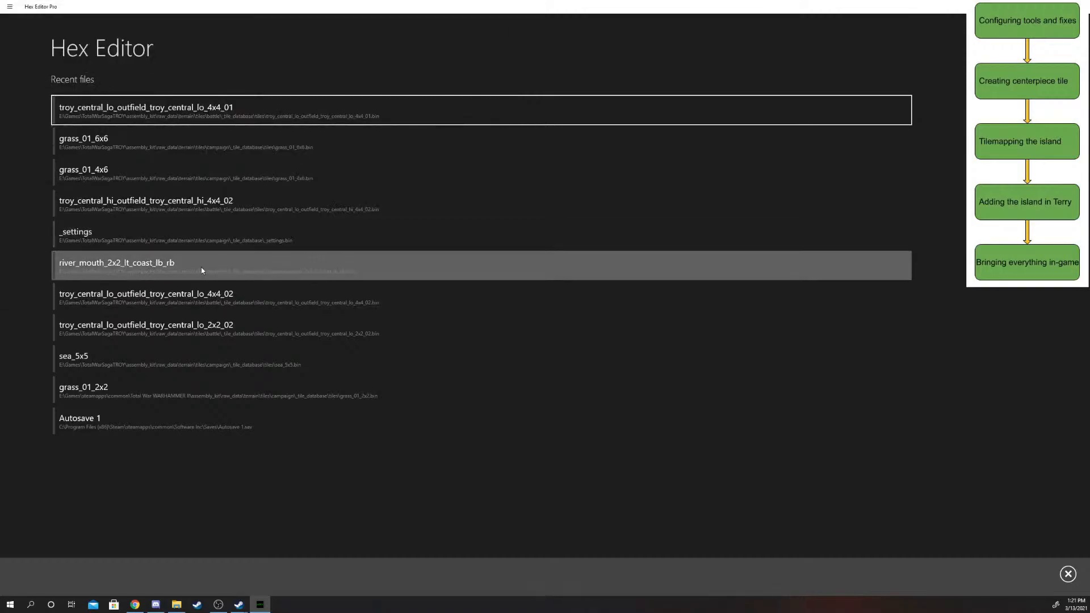
- Open the recent file _settings in Hex Editor Pro, examine its hex and text contents, and close the editor
click(216, 245)
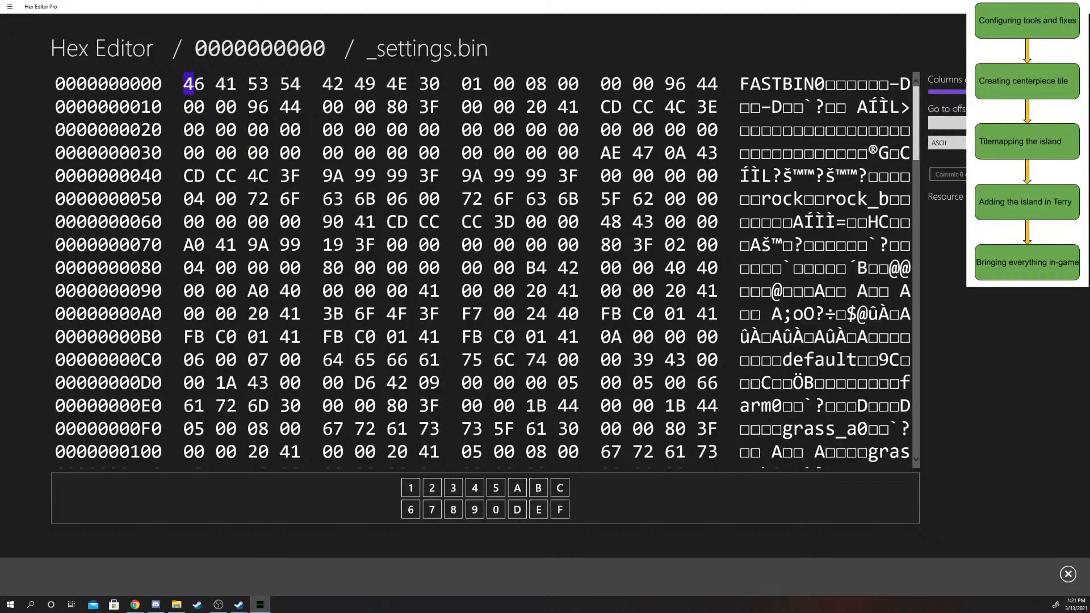
scroll(759, 335, down, 3)
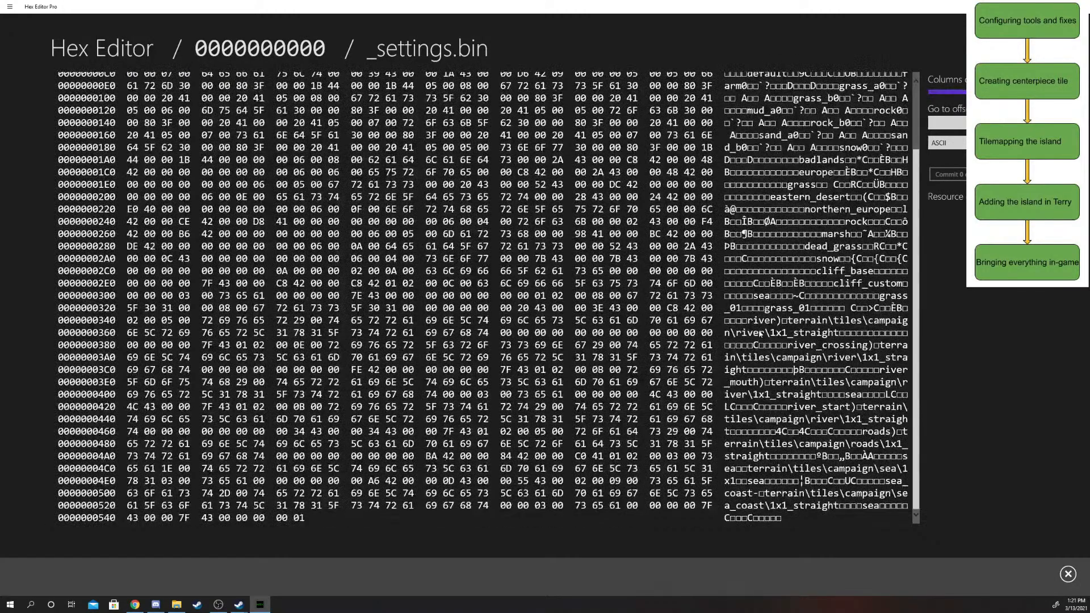
scroll(764, 336, up, 3)
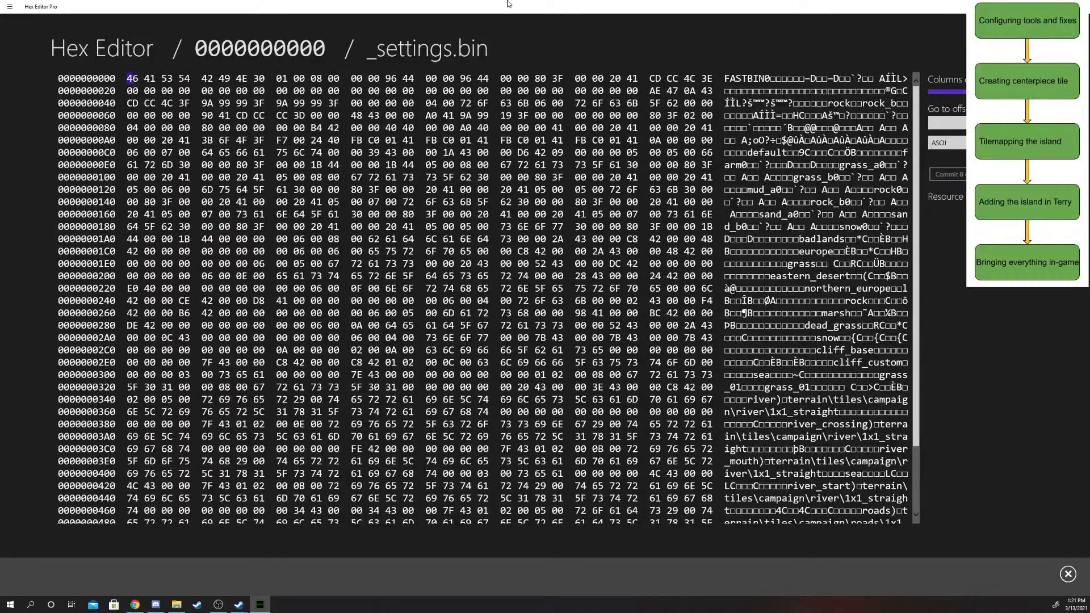
scroll(557, 427, down, 3)
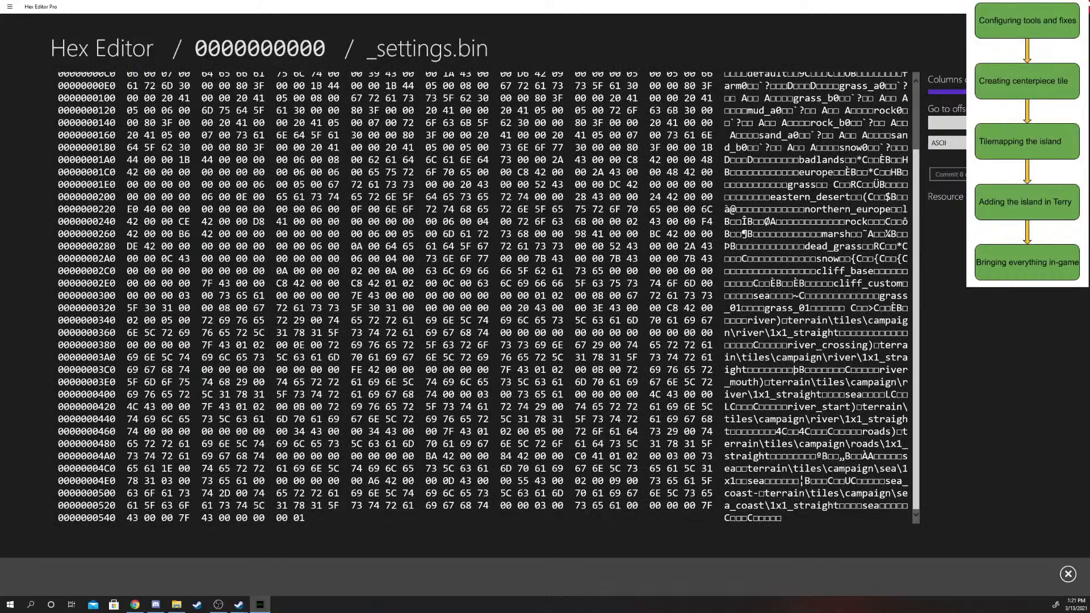
click(1077, 6)
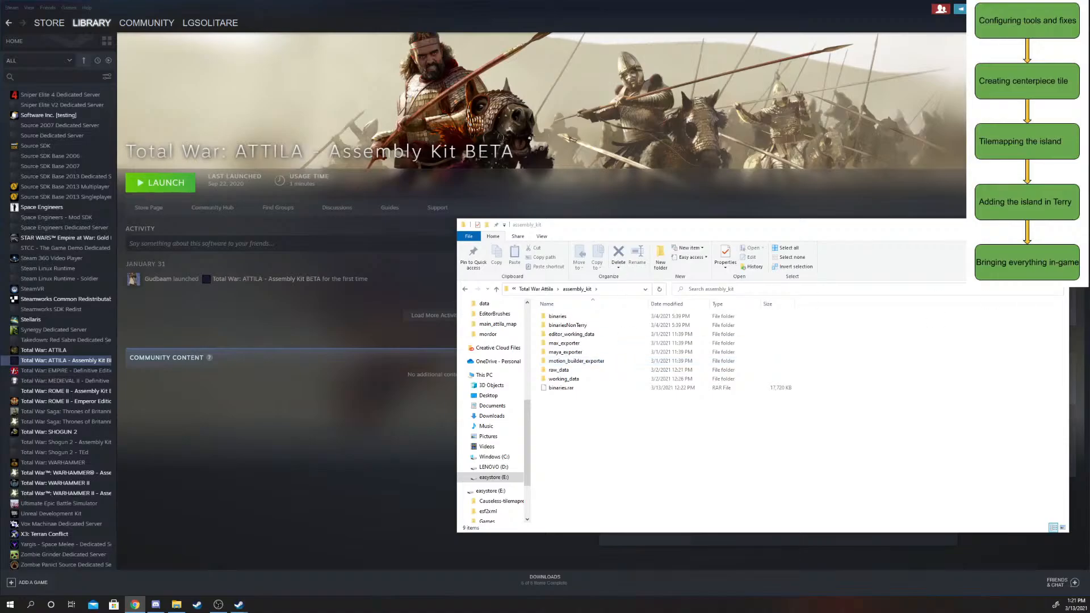
- View the assembly_kit folder full screen, and check the notifications in Steam
click(1029, 225)
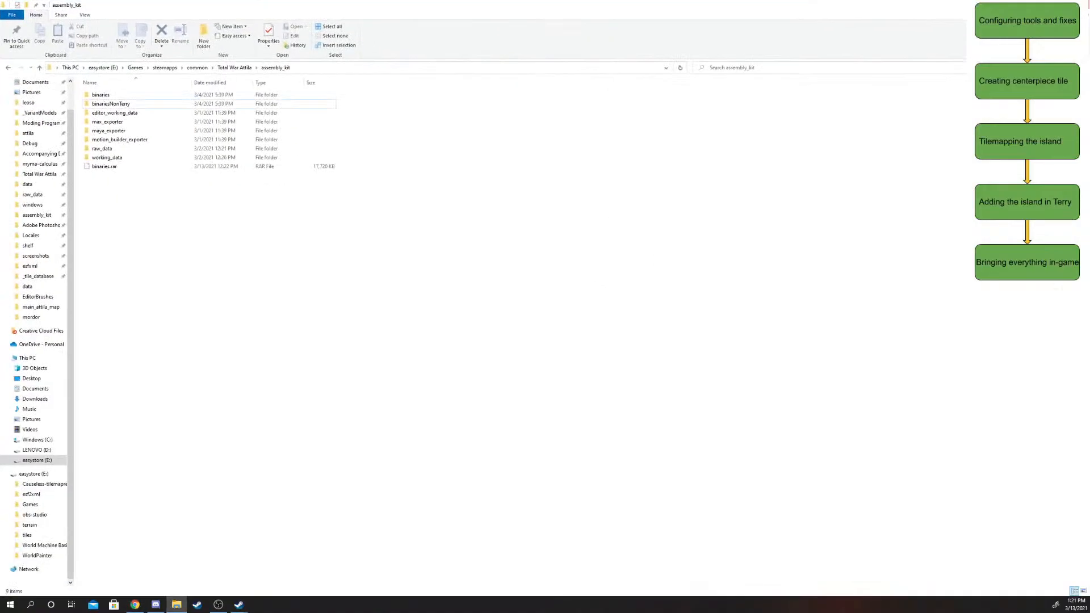
click(1051, 6)
click(940, 9)
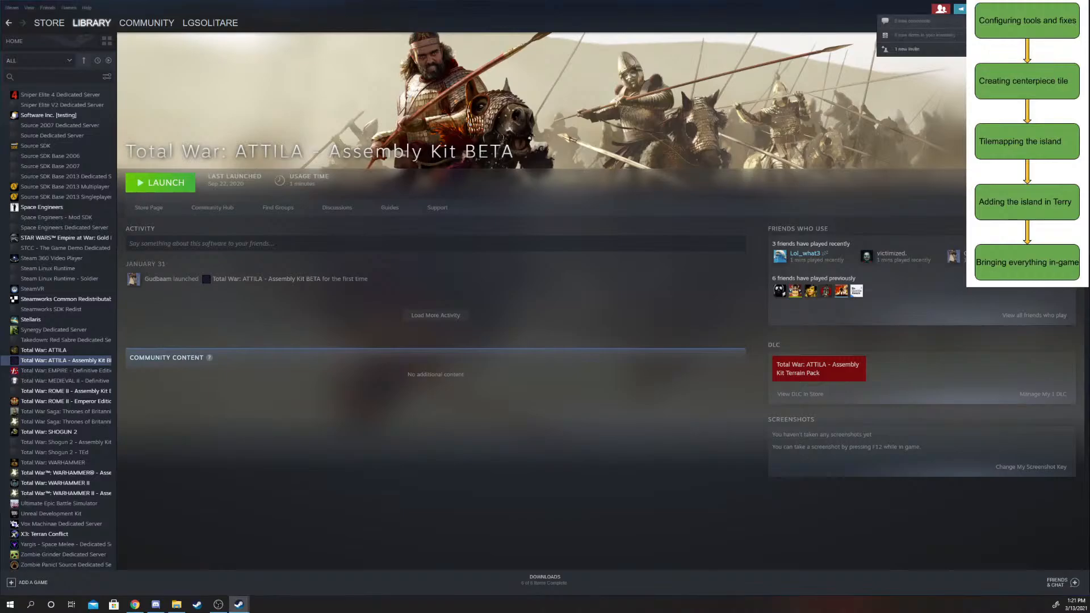
click(911, 50)
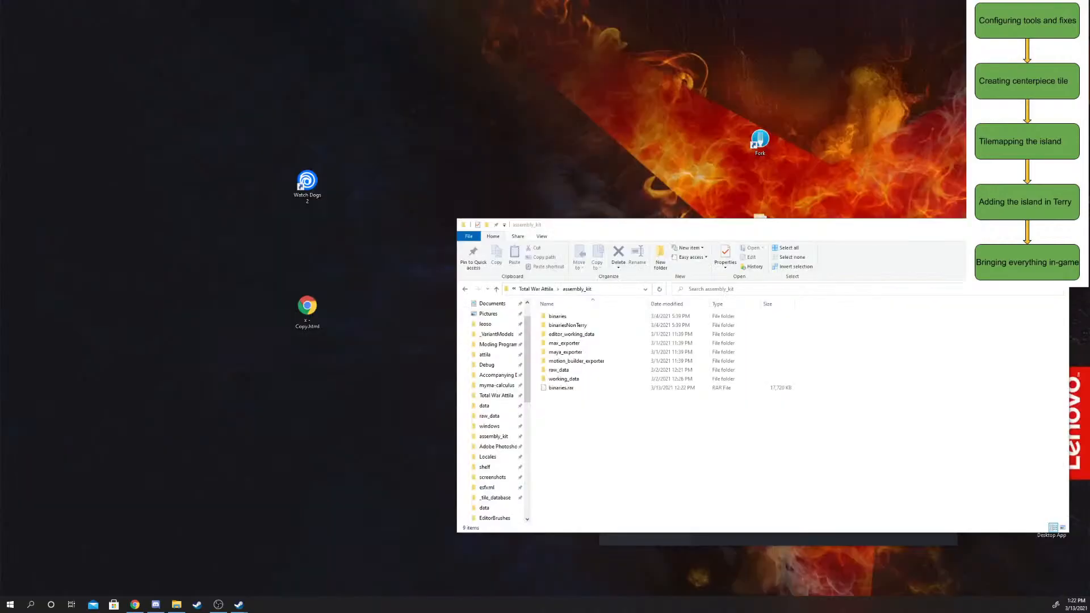
- Bring the assembly_kit folder window in File Explorer to the front and maximize it
click(916, 248)
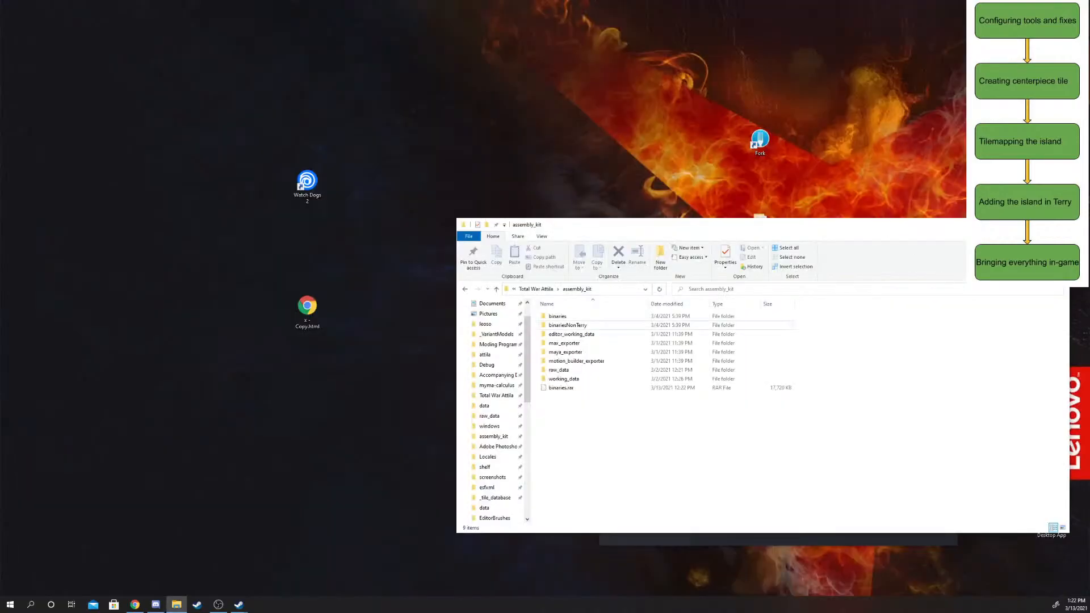
key(super+Up)
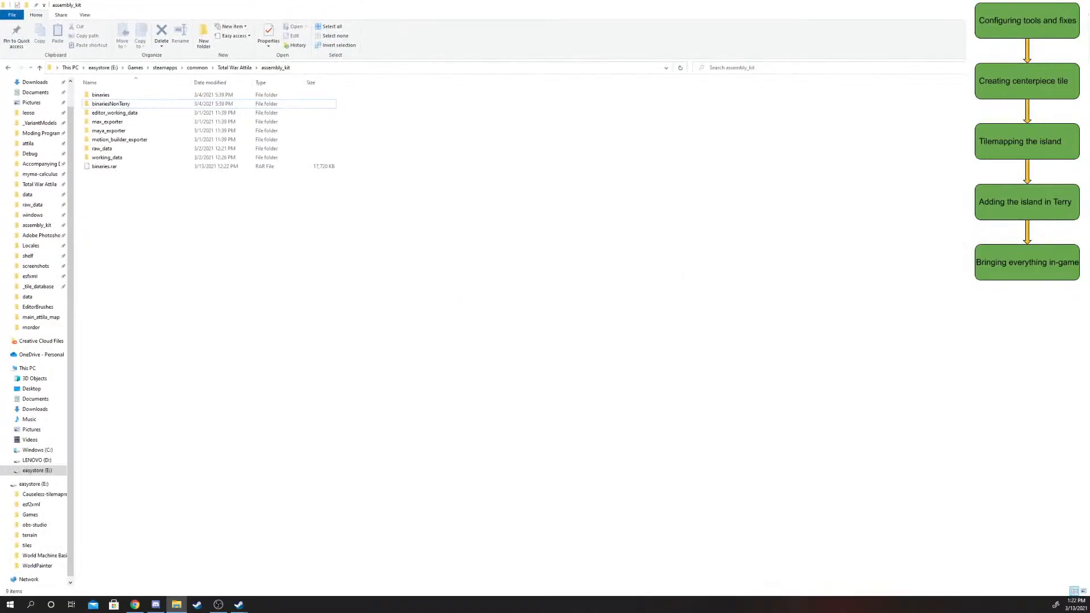
- Switch to Steam, restore its window from full size and move it out of the way so the assembly_kit folder shows
key(alt+Tab)
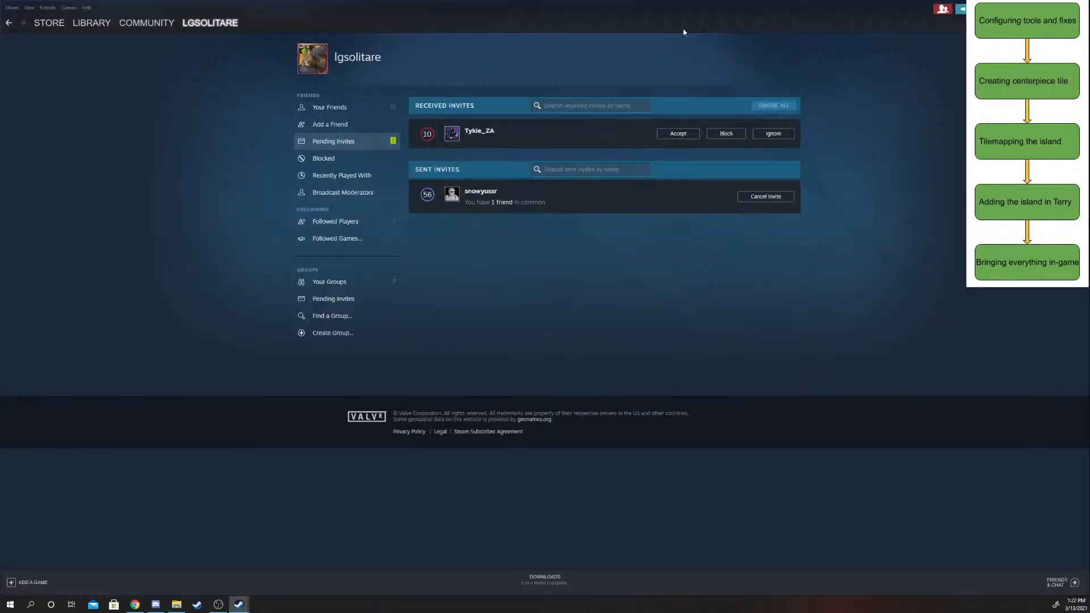
click(1068, 6)
drag(676, 106, 1089, 480)
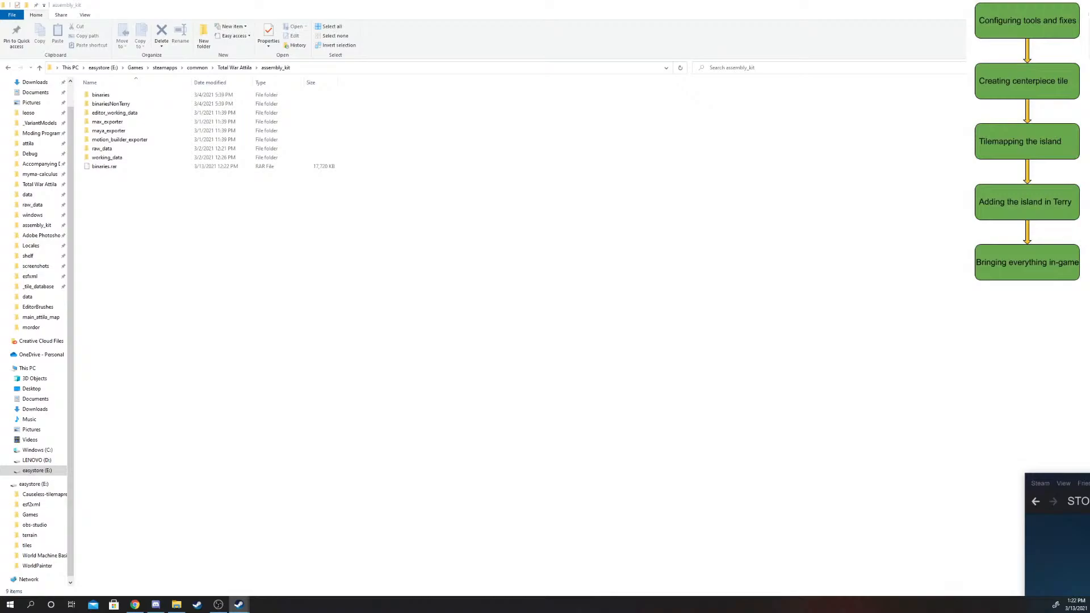
- Open the binariesNonTerry folder inside assembly_kit and launch TEd.AssemblyKit.exe
click(133, 104)
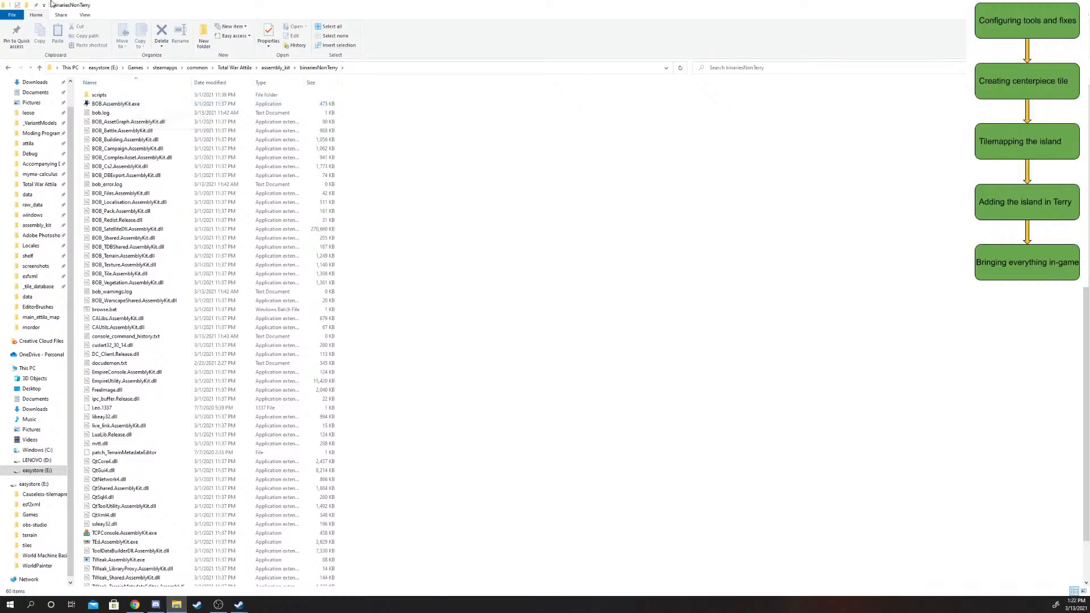
click(285, 69)
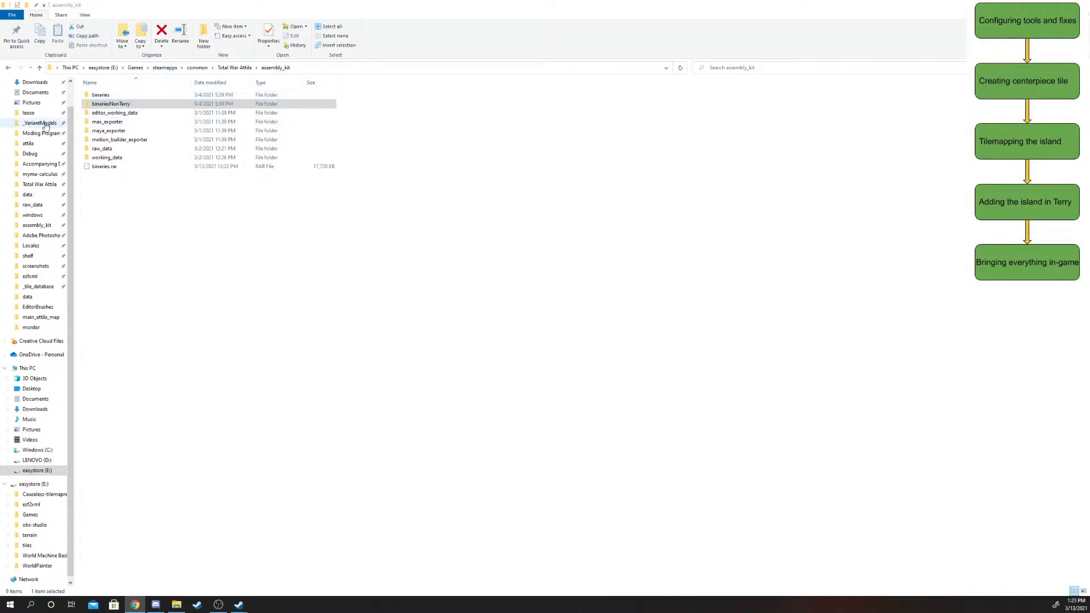
double_click(151, 104)
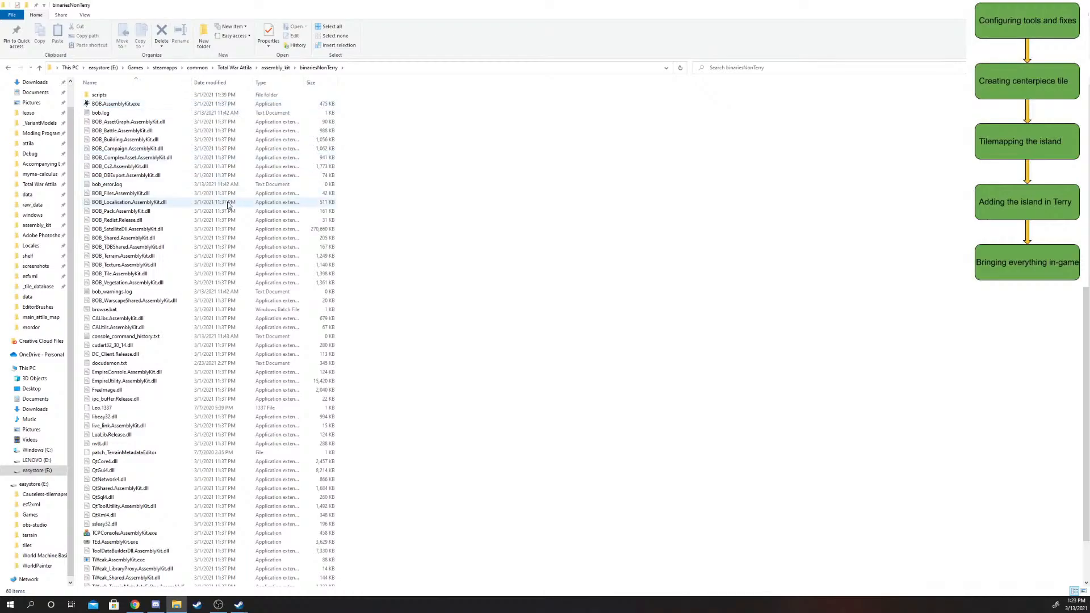
scroll(229, 201, down, 2)
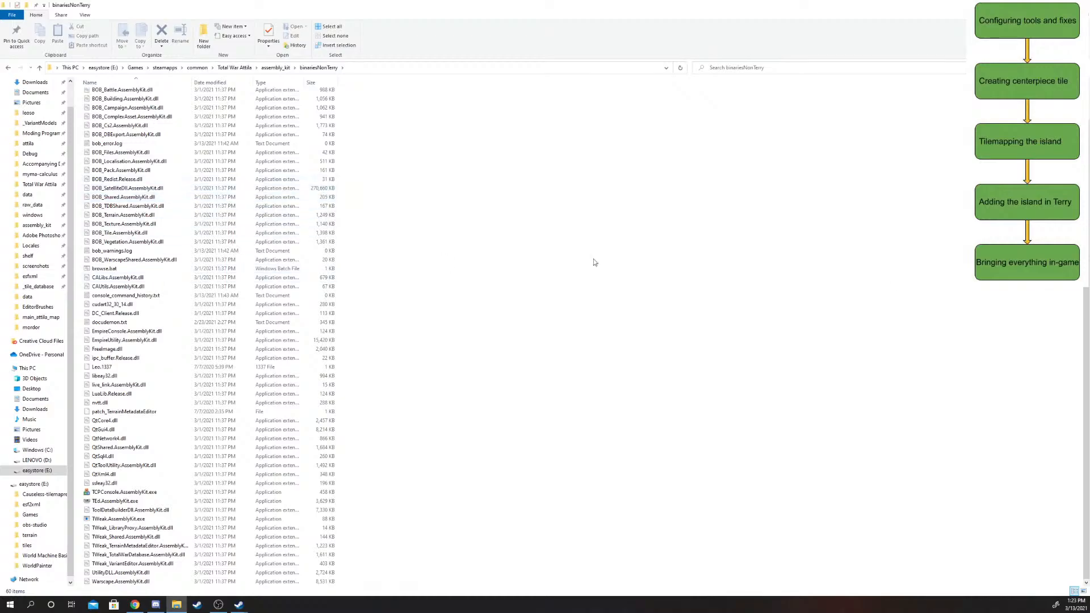
click(142, 504)
click(142, 504)
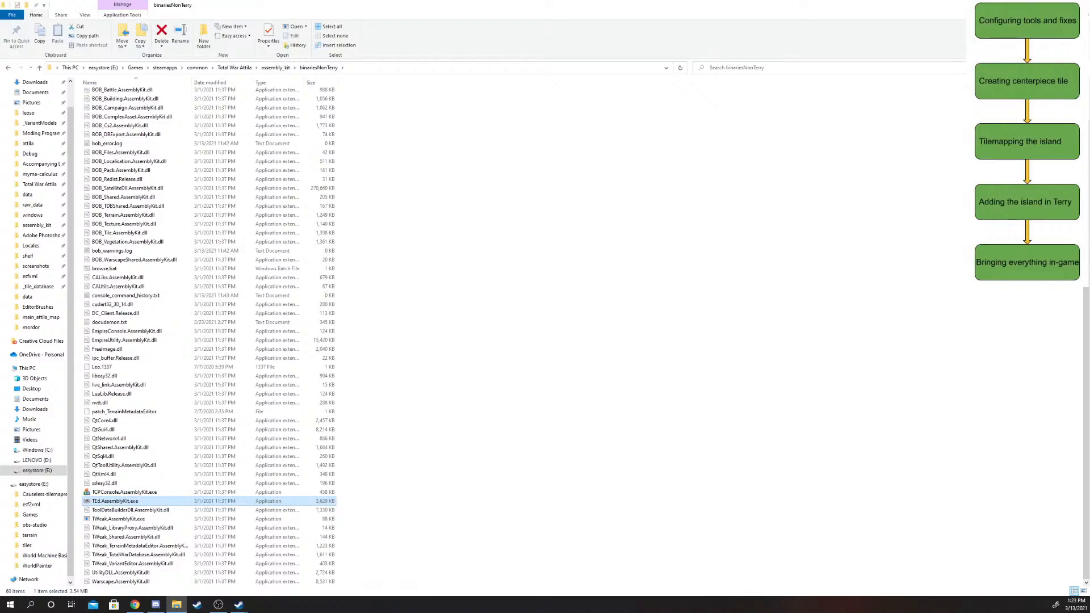
key(alt+Tab)
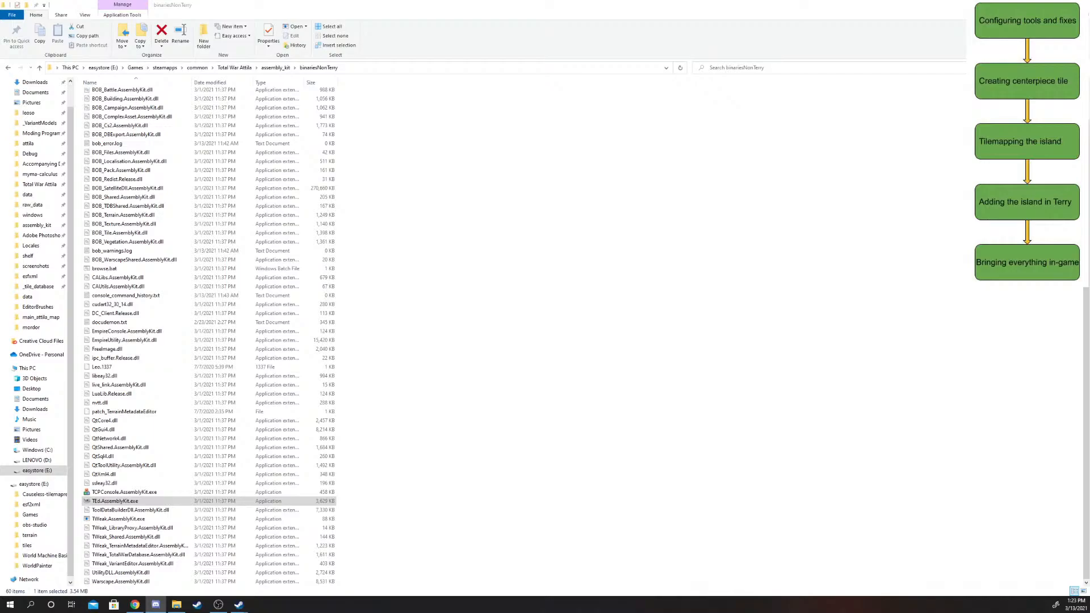
key(alt+Tab)
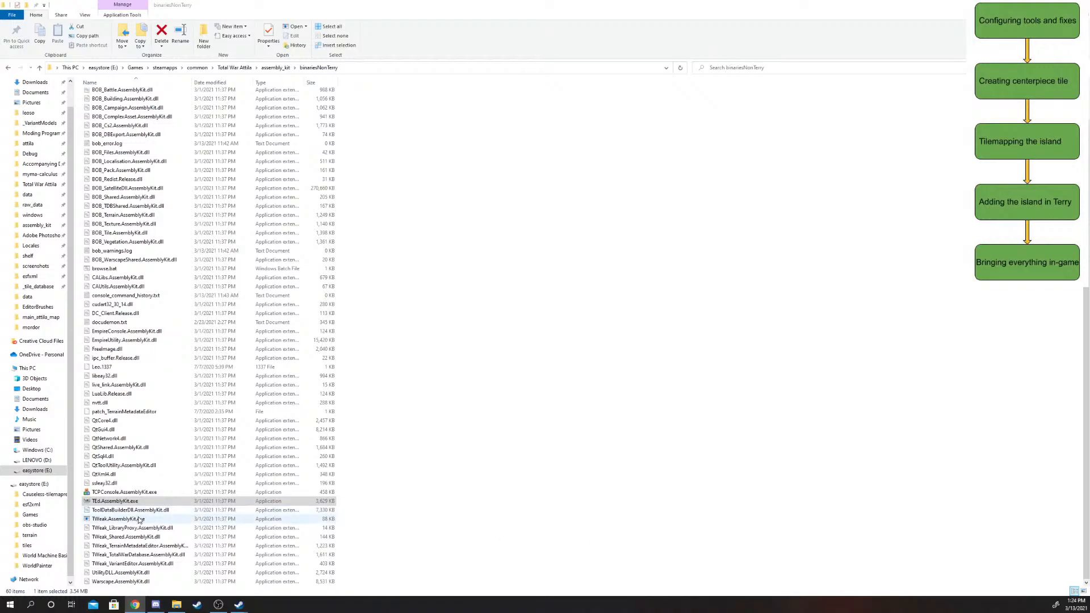
double_click(154, 504)
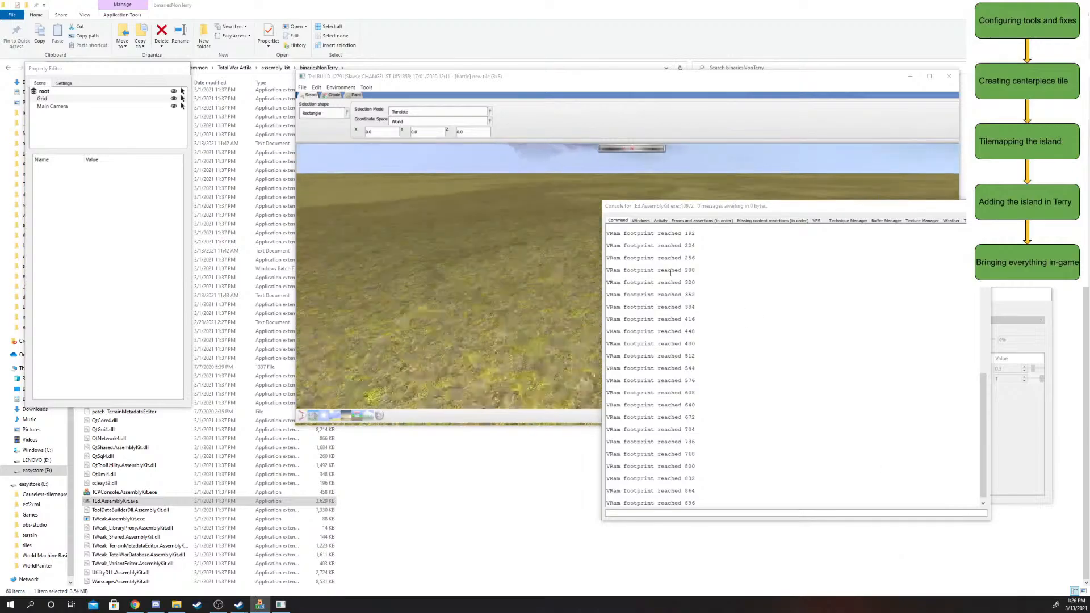
- Bring the TEd window to the front and examine the default battle tile's terrain and edges from several distances and angles
click(452, 243)
scroll(568, 273, down, 10)
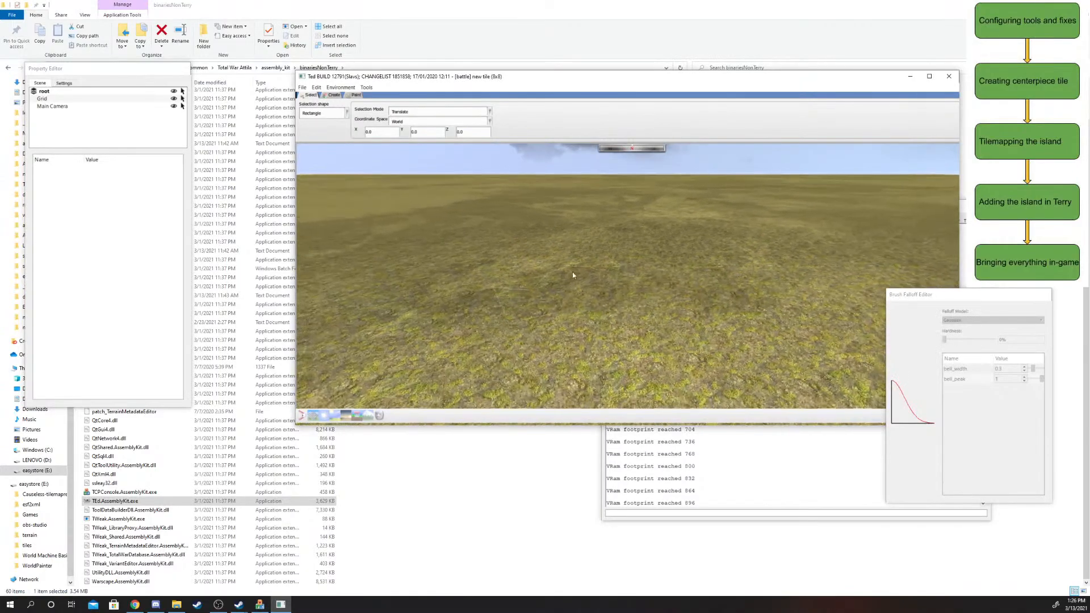
key(w)
key(d)
key(s)
key(a)
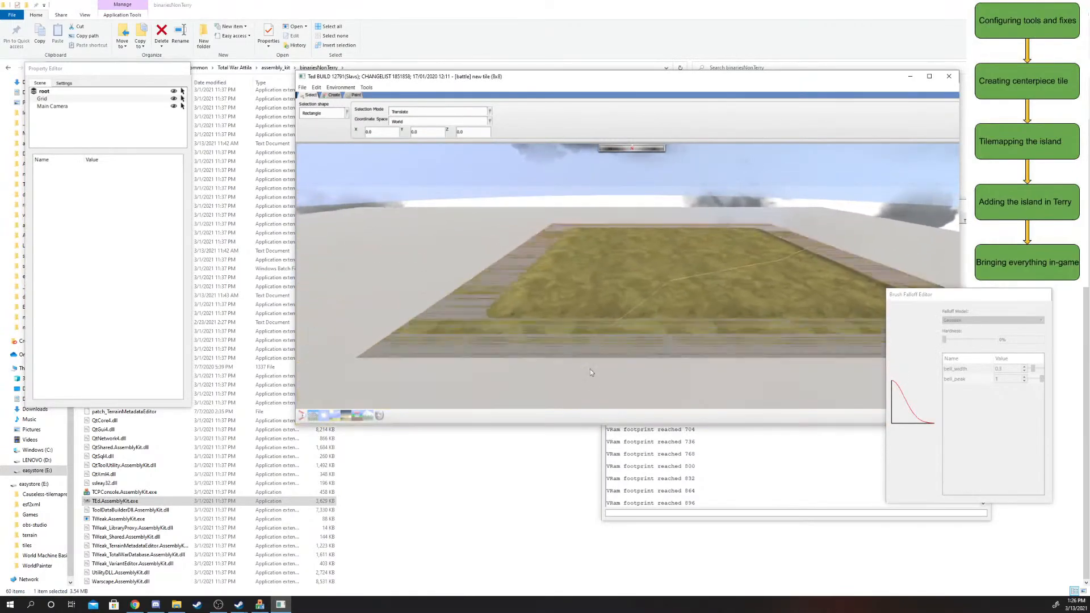
scroll(371, 207, up, 1)
scroll(371, 206, up, 4)
middle_drag(610, 239, 657, 268)
key(s)
key(a)
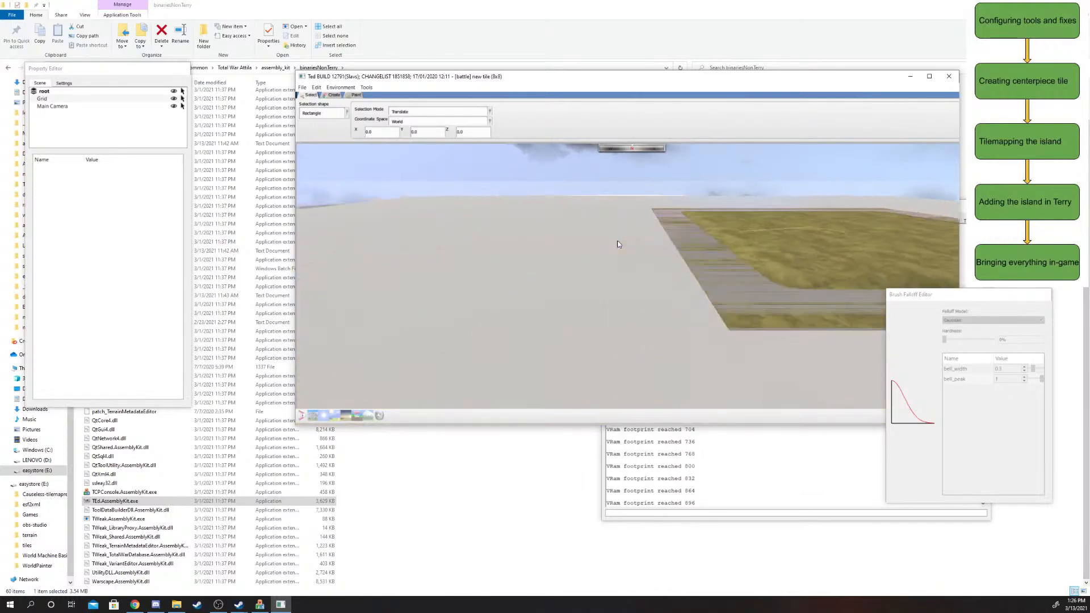
key(d)
middle_drag(772, 242, 664, 368)
middle_drag(524, 248, 523, 222)
middle_drag(629, 236, 488, 292)
middle_drag(659, 311, 636, 319)
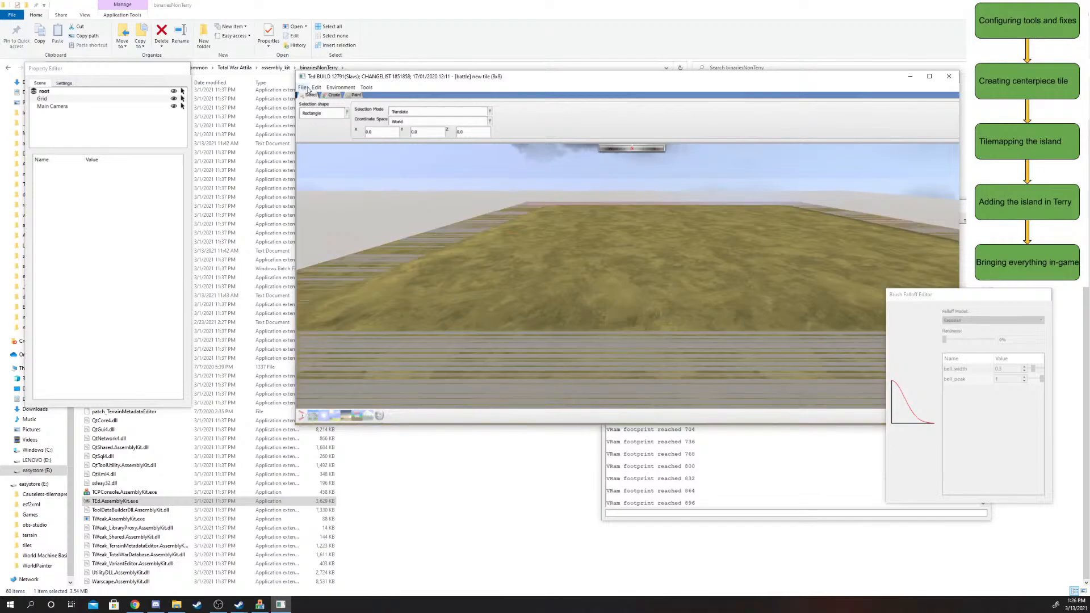
- Start a new tile, then enlarge the New Tile dialog and reposition it over the viewport
click(305, 88)
click(443, 146)
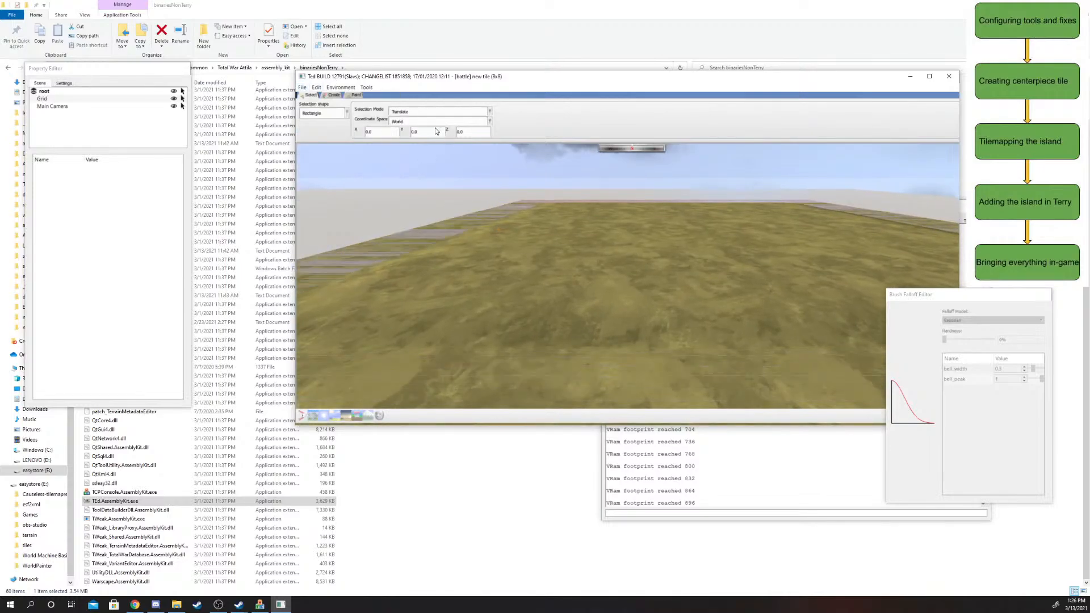
click(304, 88)
click(319, 96)
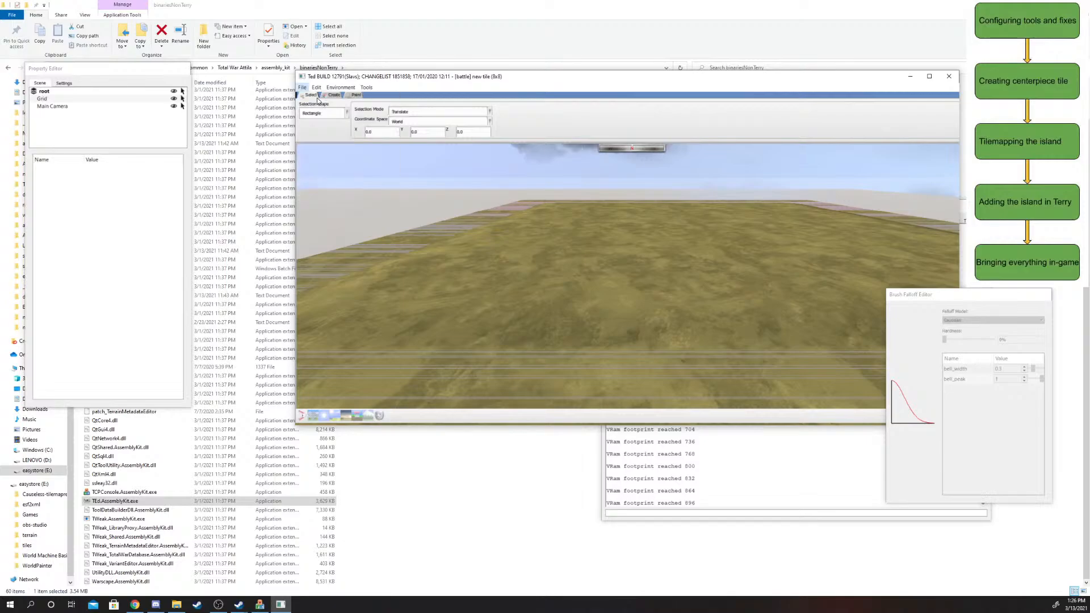
click(579, 278)
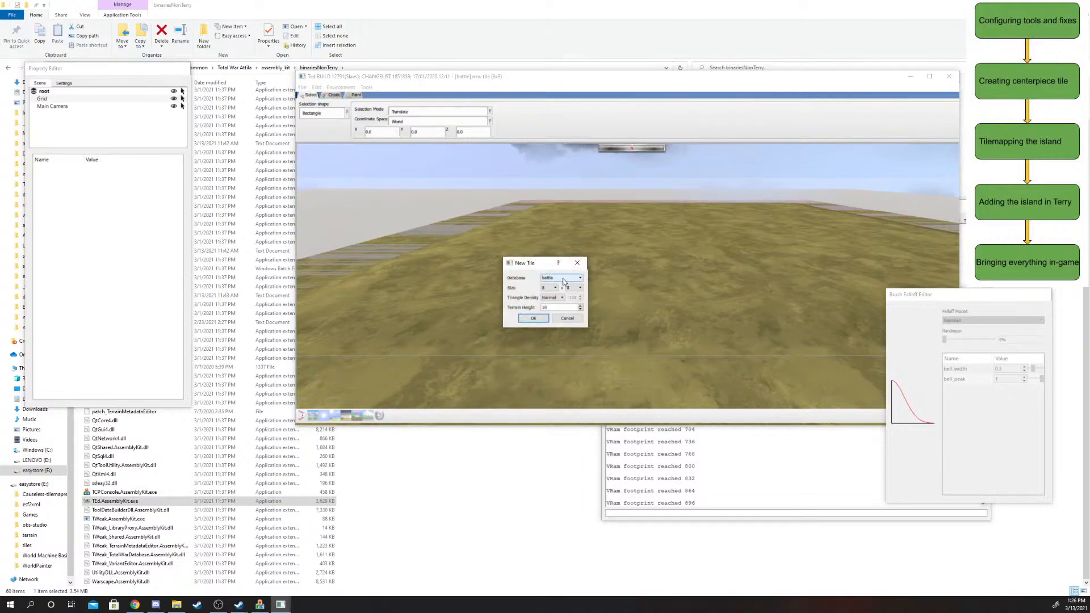
click(553, 285)
click(559, 277)
click(553, 269)
drag(502, 257, 340, 149)
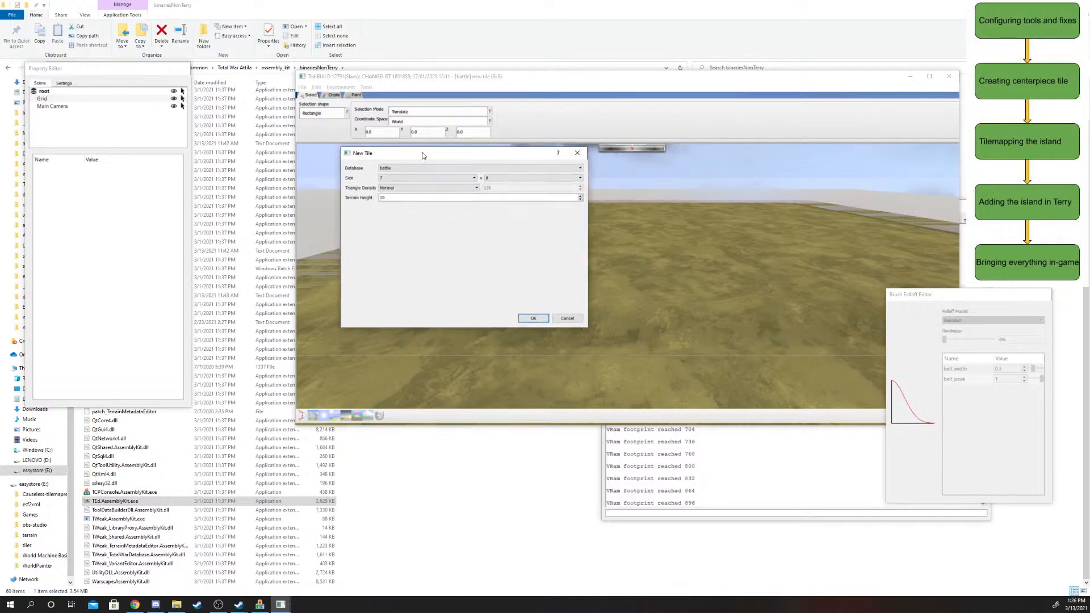
drag(421, 153, 515, 194)
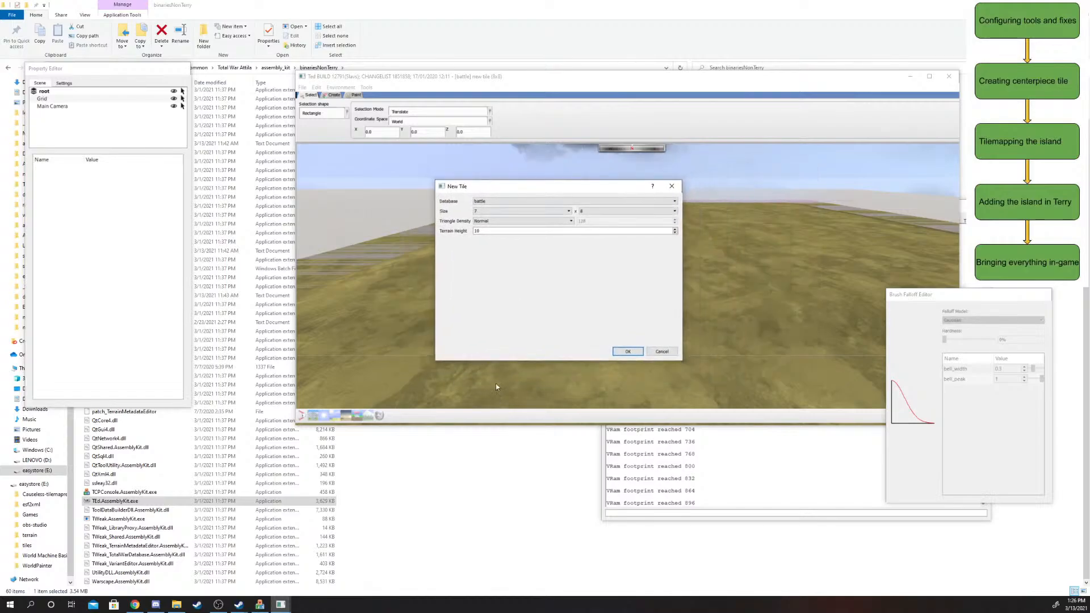
- Compare the battle and campaign database options for the new tile and choose campaign
click(509, 201)
click(502, 206)
click(491, 202)
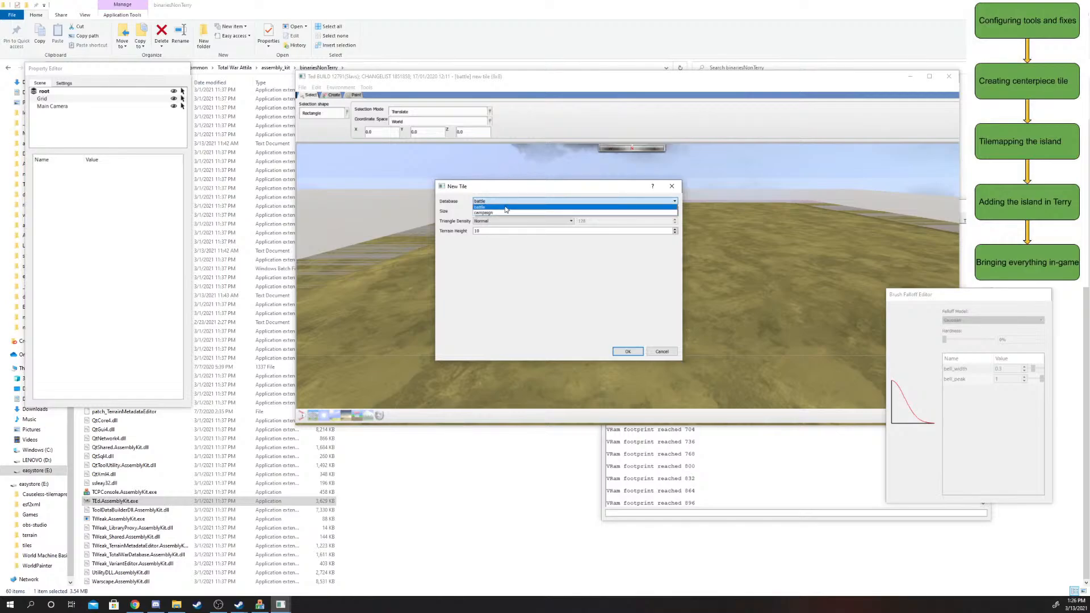
click(505, 207)
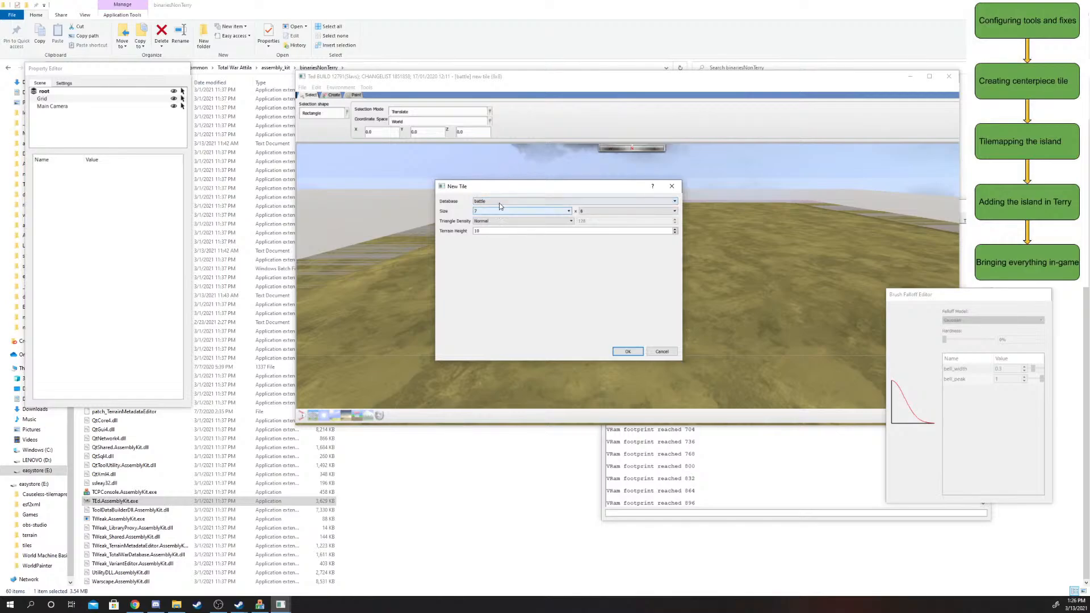
click(499, 202)
click(498, 214)
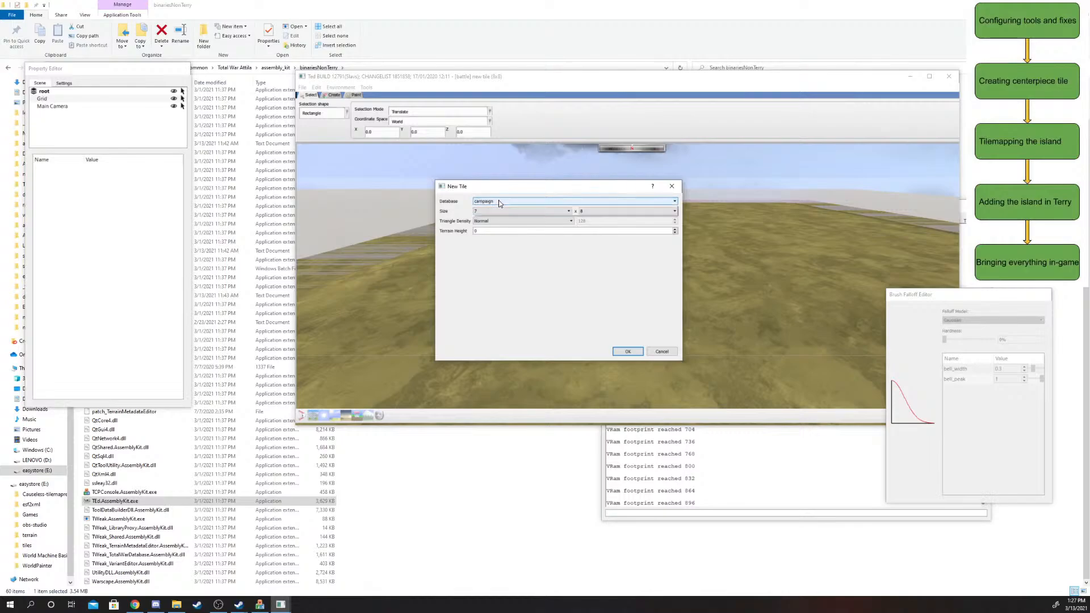
click(491, 201)
click(486, 207)
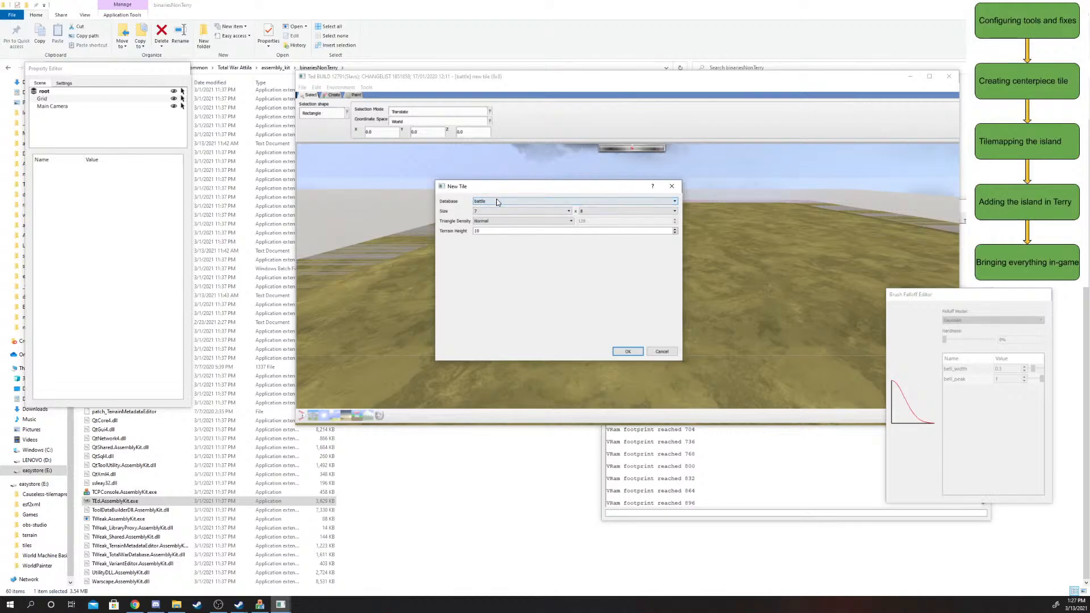
click(497, 202)
click(499, 213)
- Set the new tile's size to 10 x 10 and create the tile
click(486, 211)
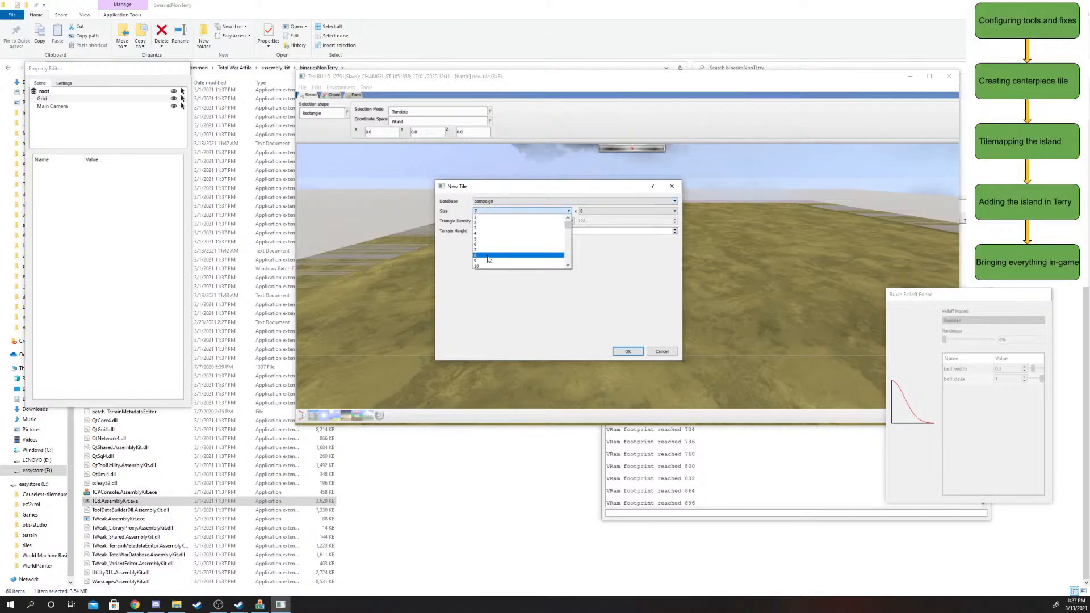
click(515, 269)
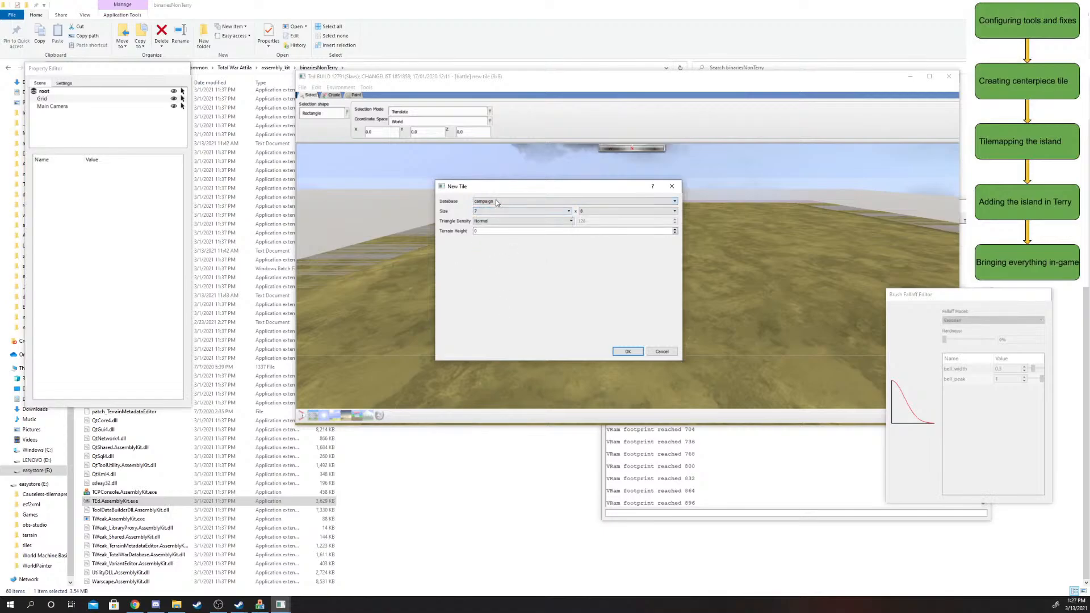
click(480, 211)
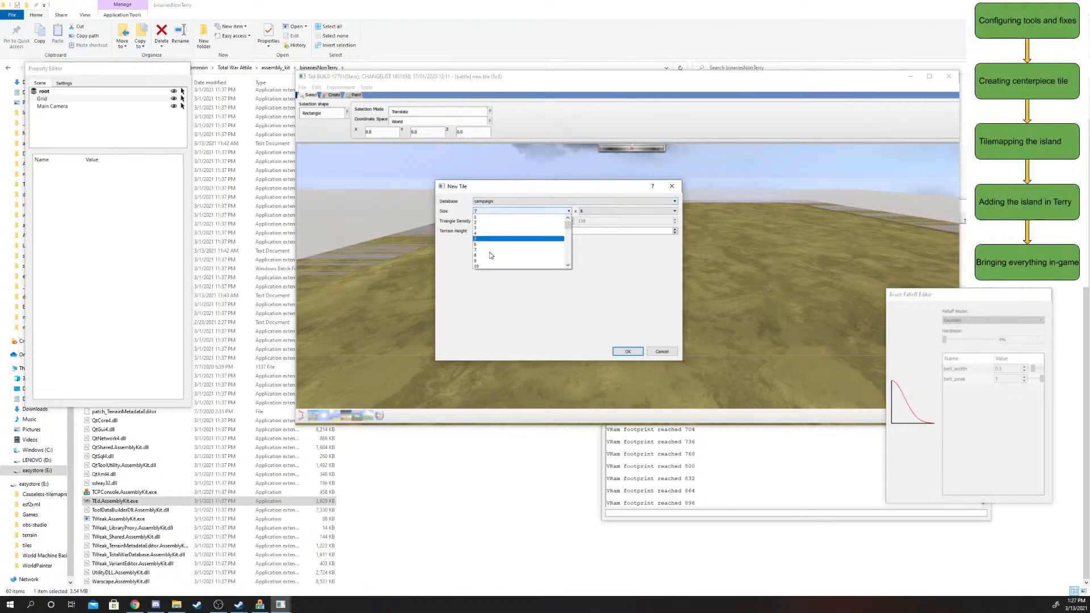
click(486, 256)
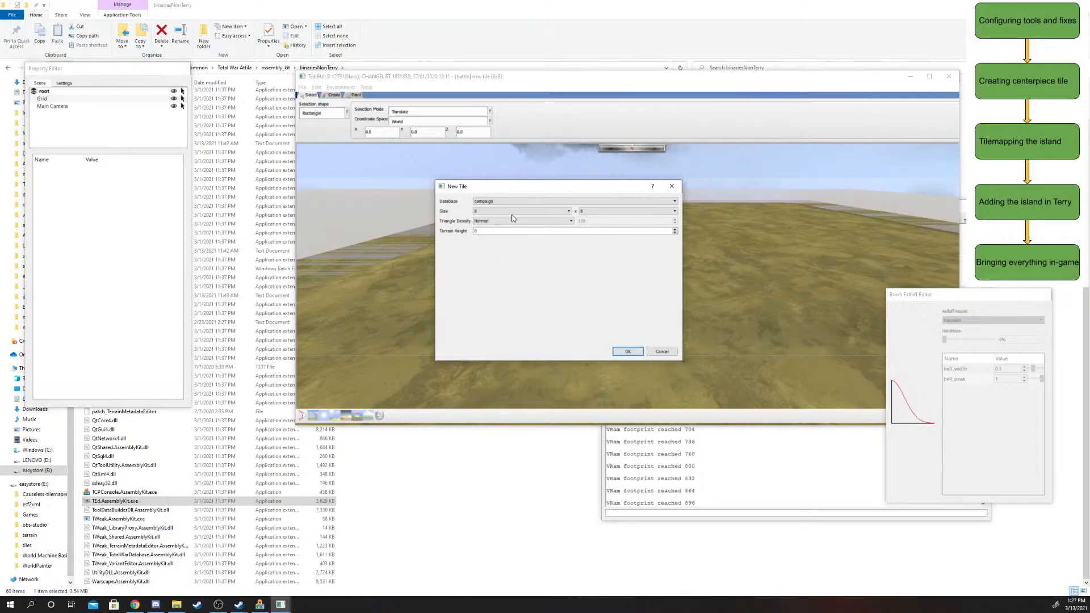
click(516, 211)
click(502, 267)
click(595, 211)
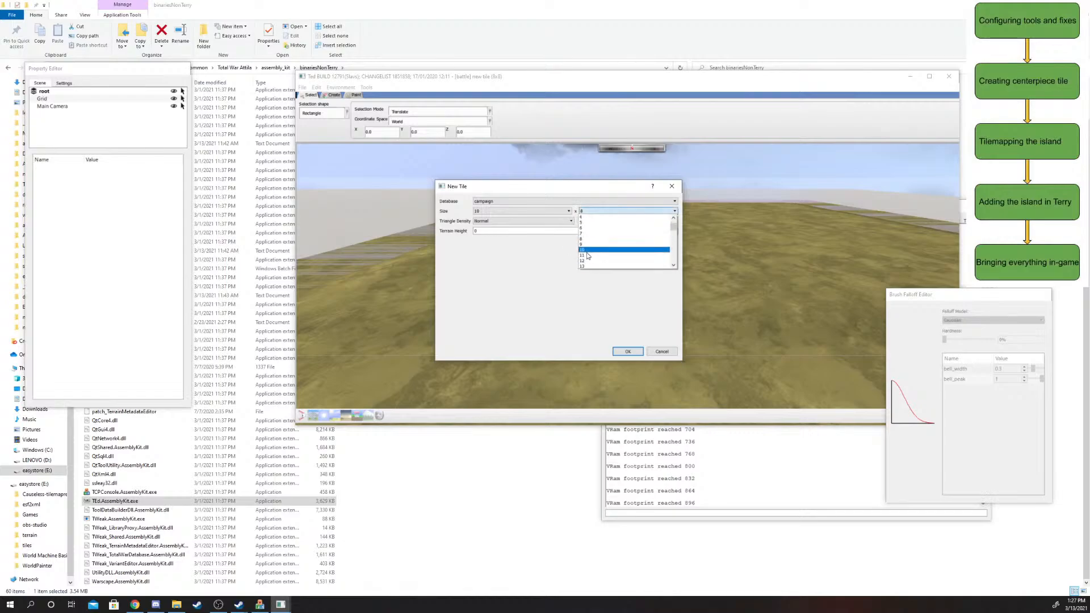
click(594, 249)
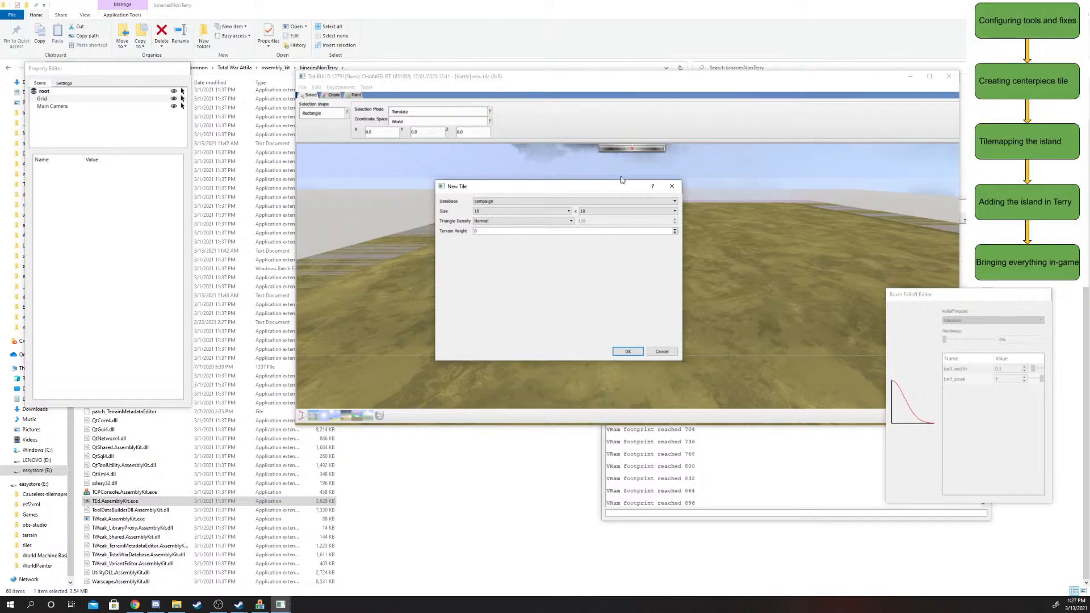
click(628, 352)
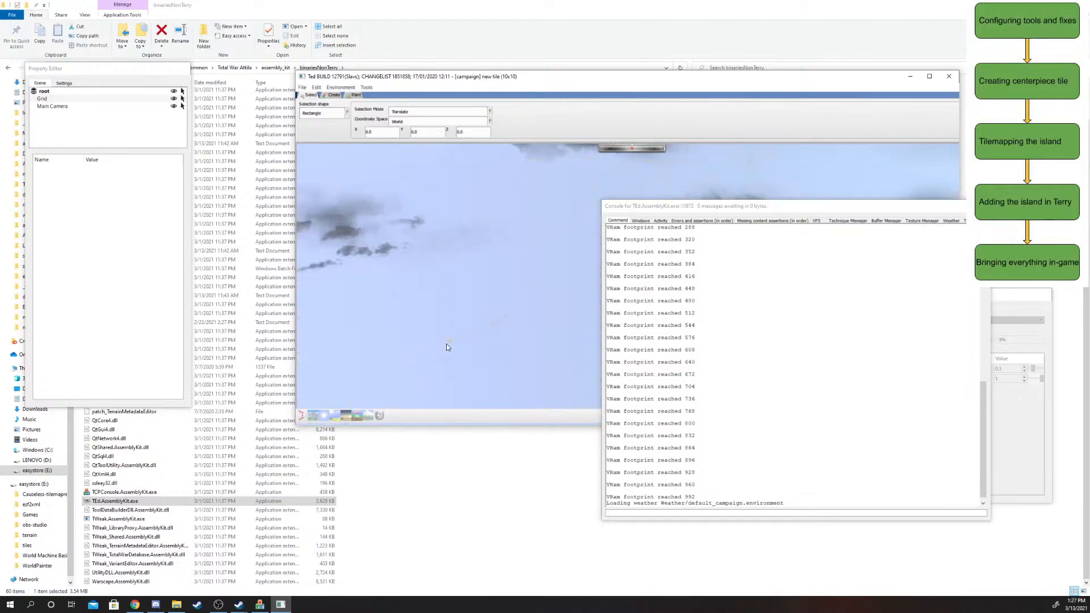
- Move the console window clear of the viewport and examine the new campaign tile from near and far
drag(663, 200, 901, 274)
click(621, 269)
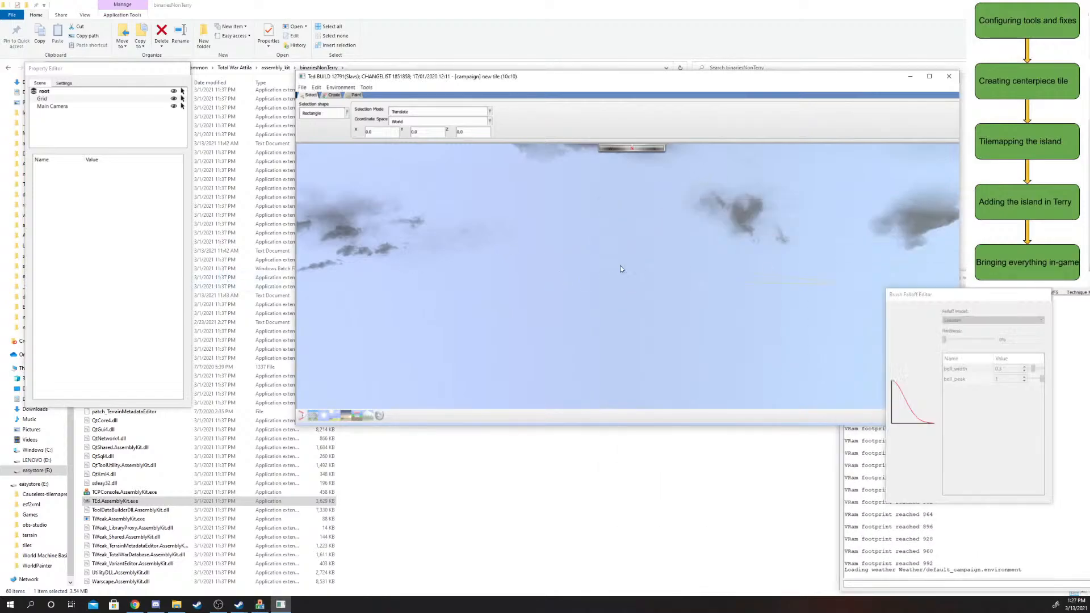
scroll(633, 289, down, 5)
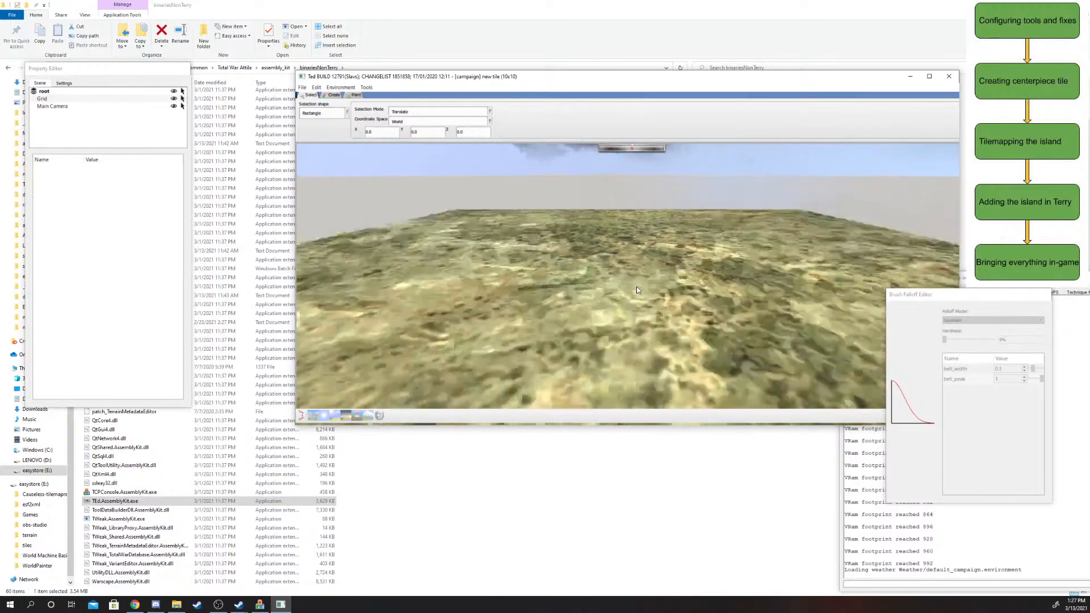
scroll(647, 271, up, 3)
scroll(639, 266, down, 1)
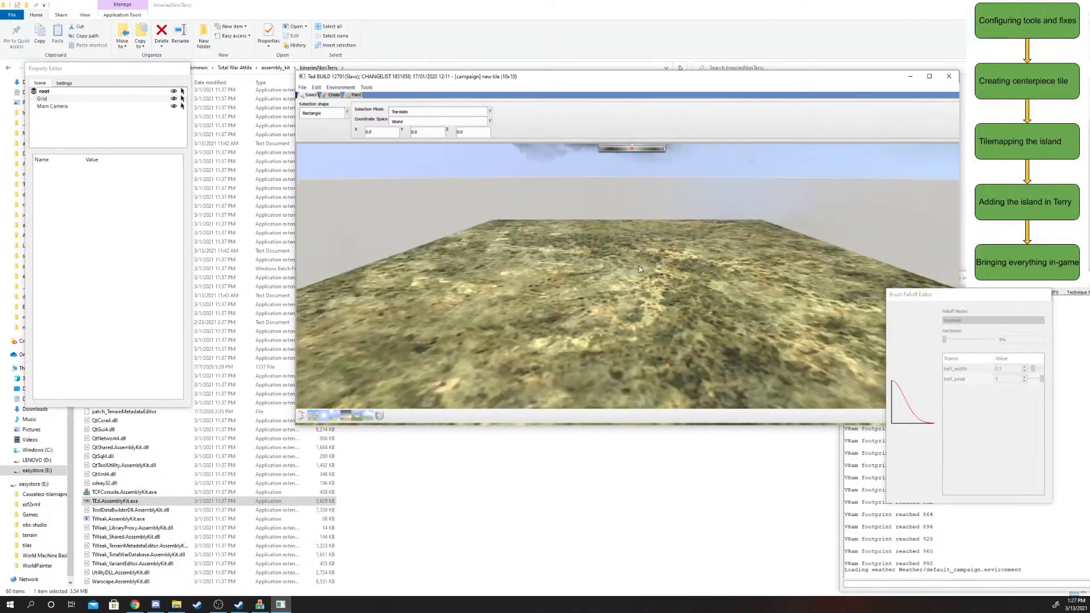
scroll(638, 266, down, 4)
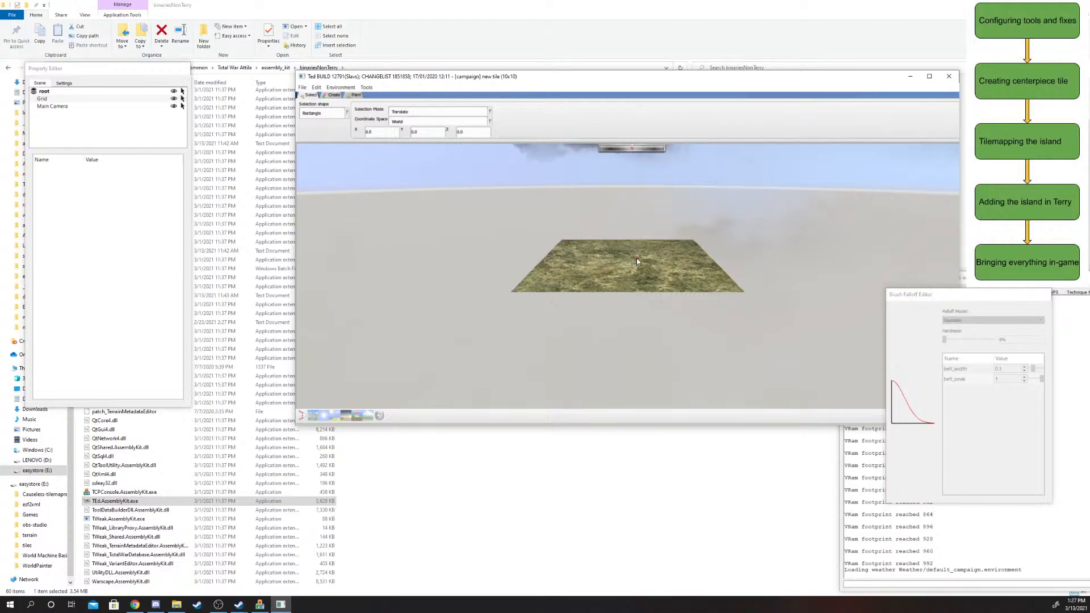
scroll(636, 258, up, 4)
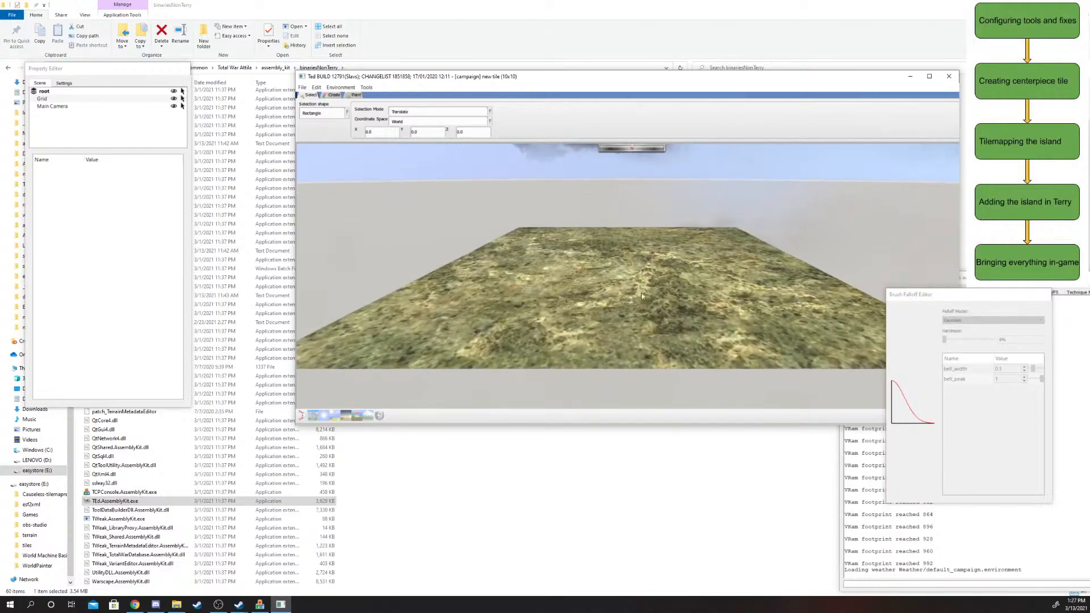
scroll(642, 296, up, 6)
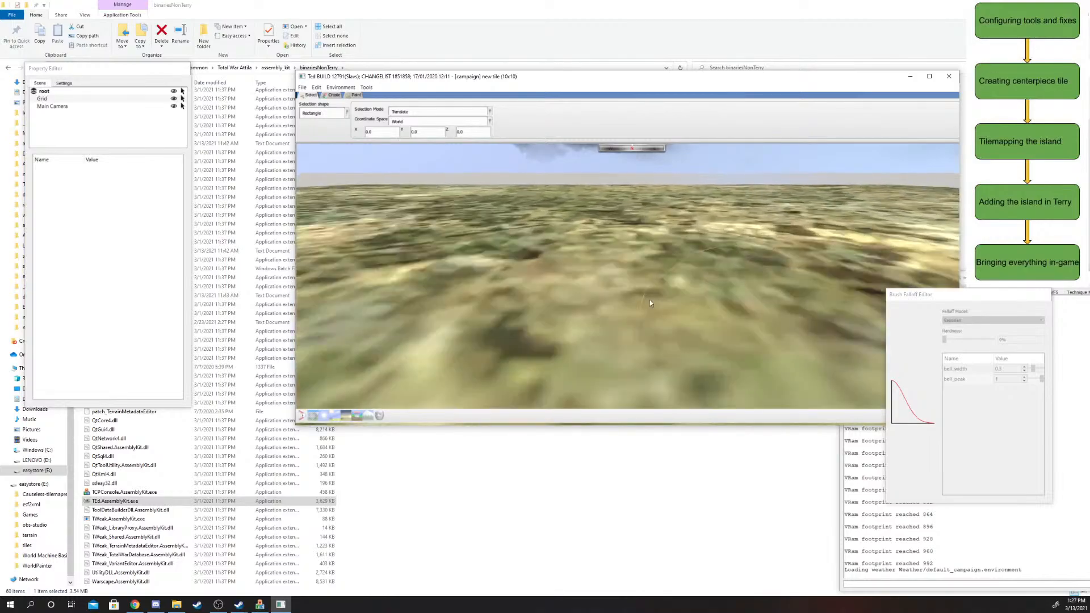
scroll(790, 229, down, 6)
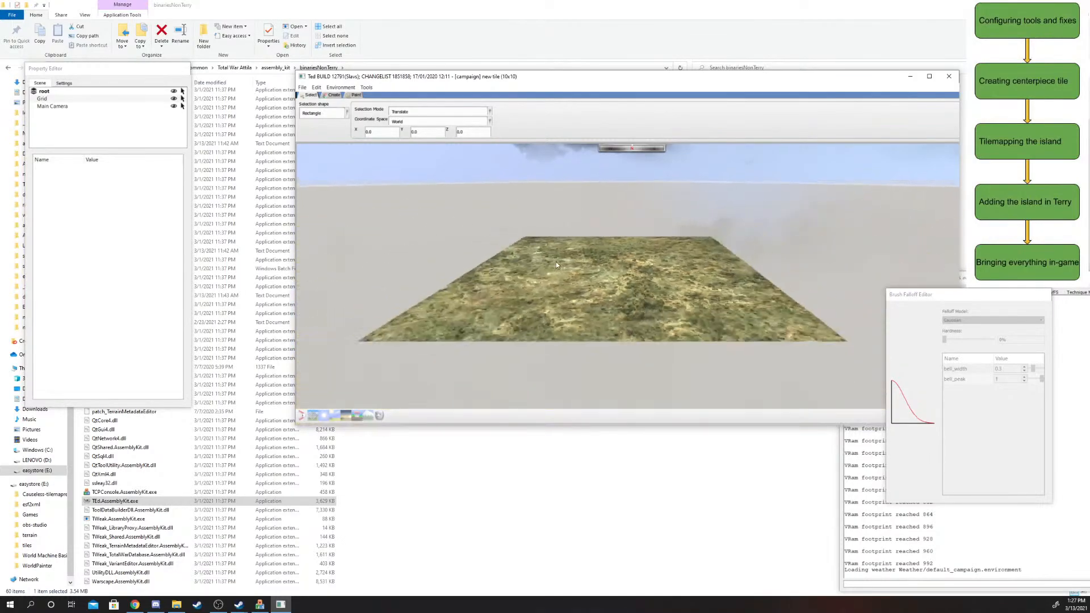
click(301, 88)
click(432, 194)
scroll(433, 194, up, 5)
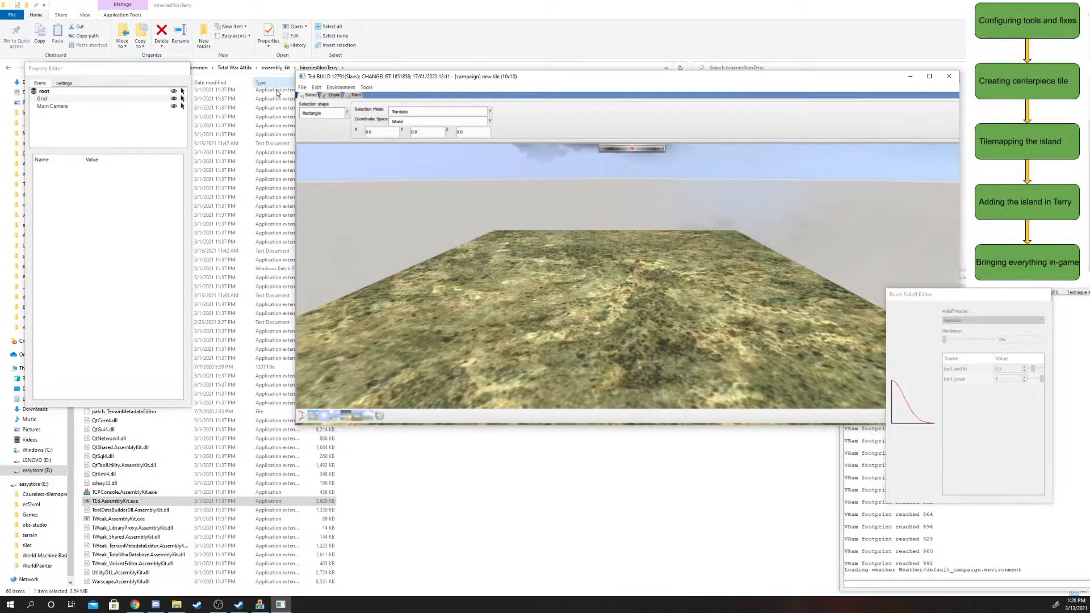
click(306, 88)
click(662, 220)
scroll(662, 220, up, 5)
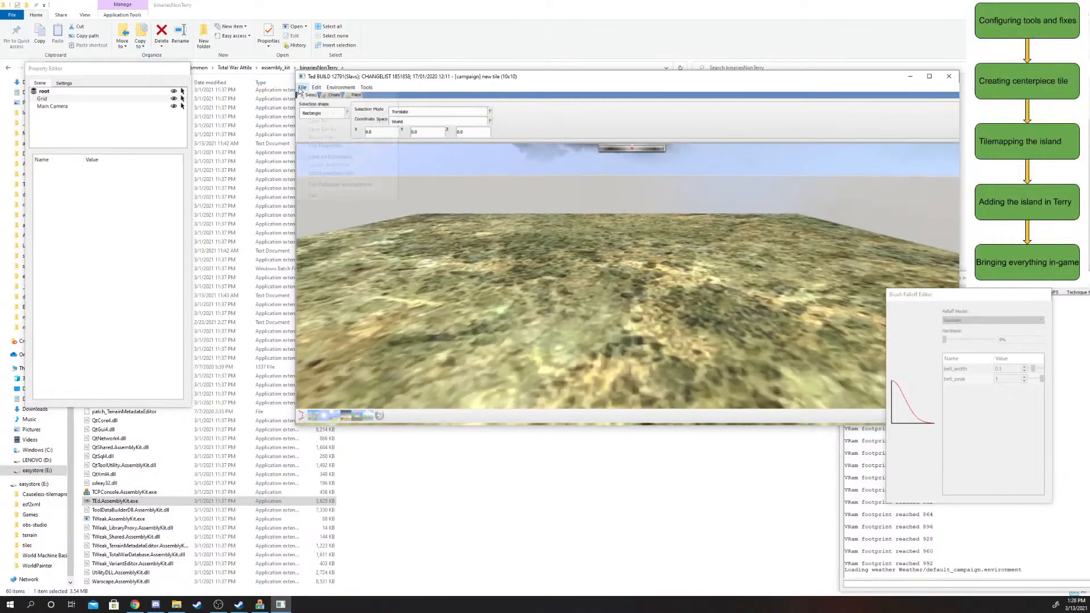
click(302, 87)
click(614, 235)
scroll(614, 235, up, 5)
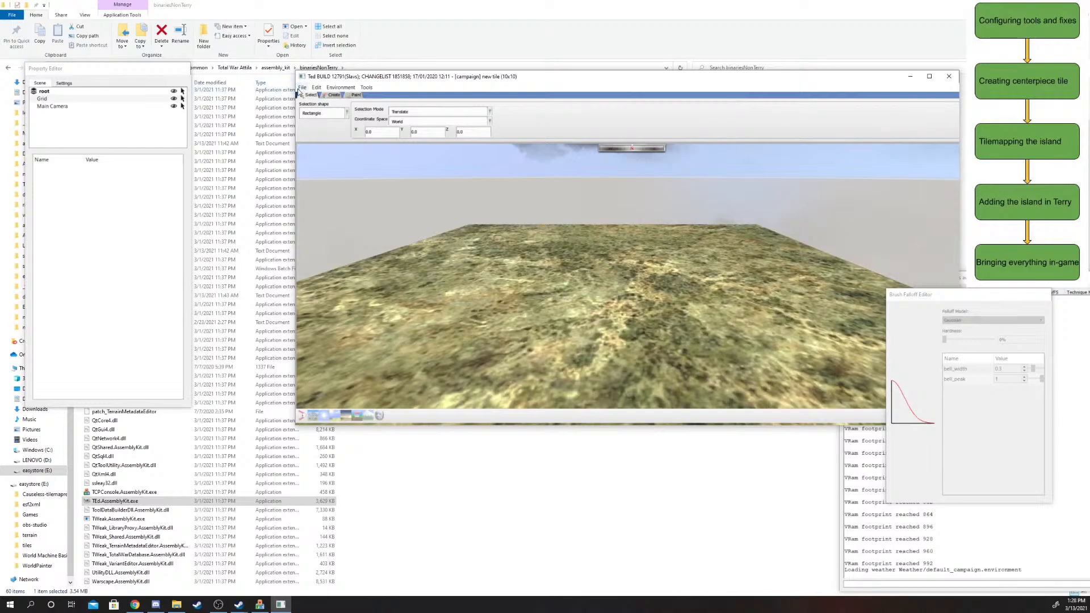
click(301, 88)
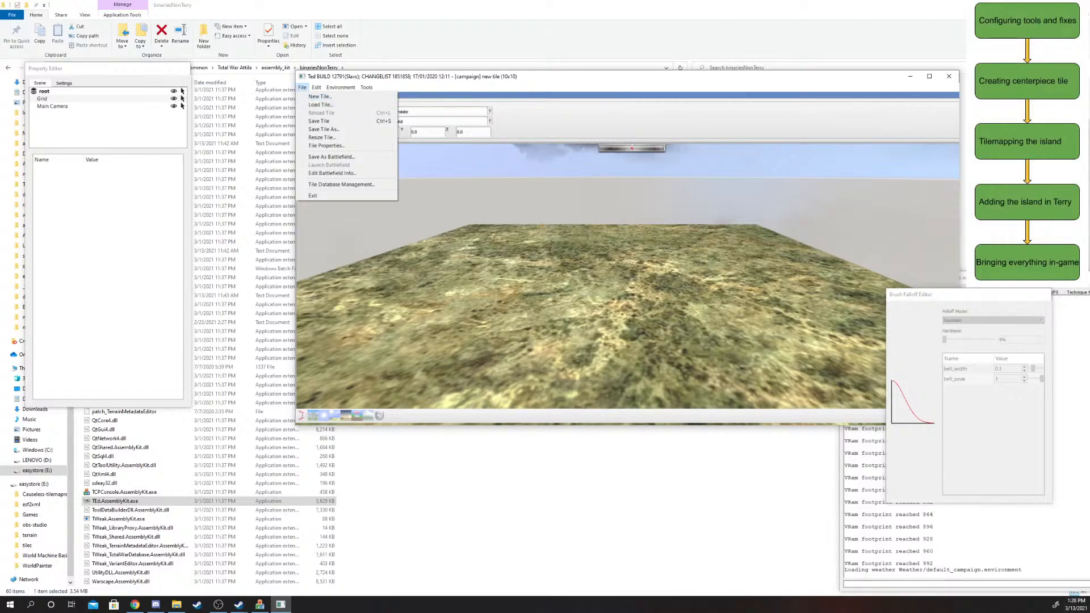
- Switch to File Explorer and open the main_attila_map folder under assembly_kit, raw_data, terrain, campaigns
key(alt+Tab)
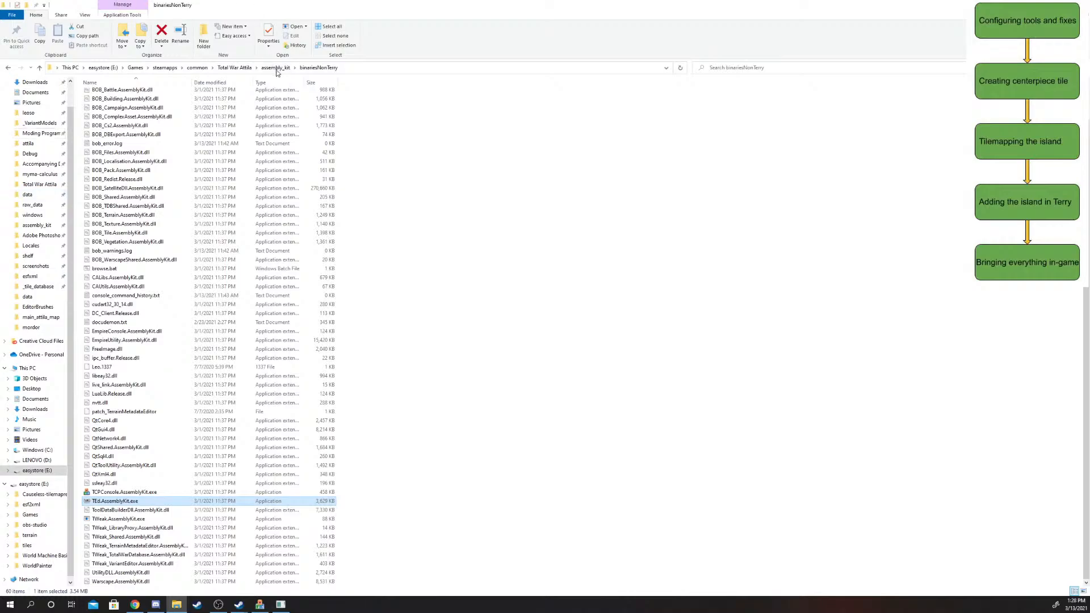
click(276, 67)
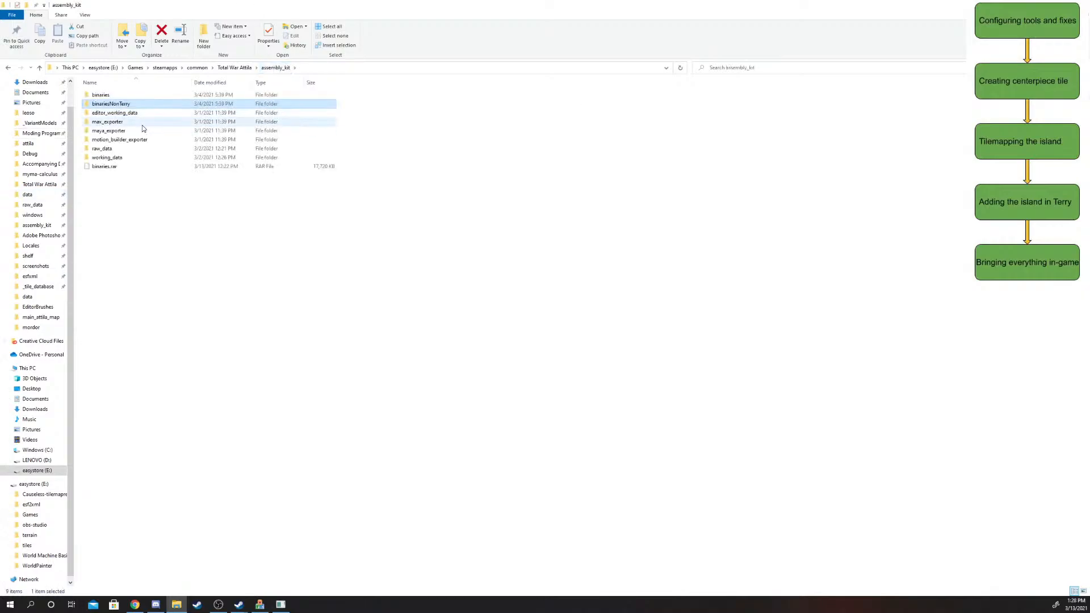
double_click(138, 148)
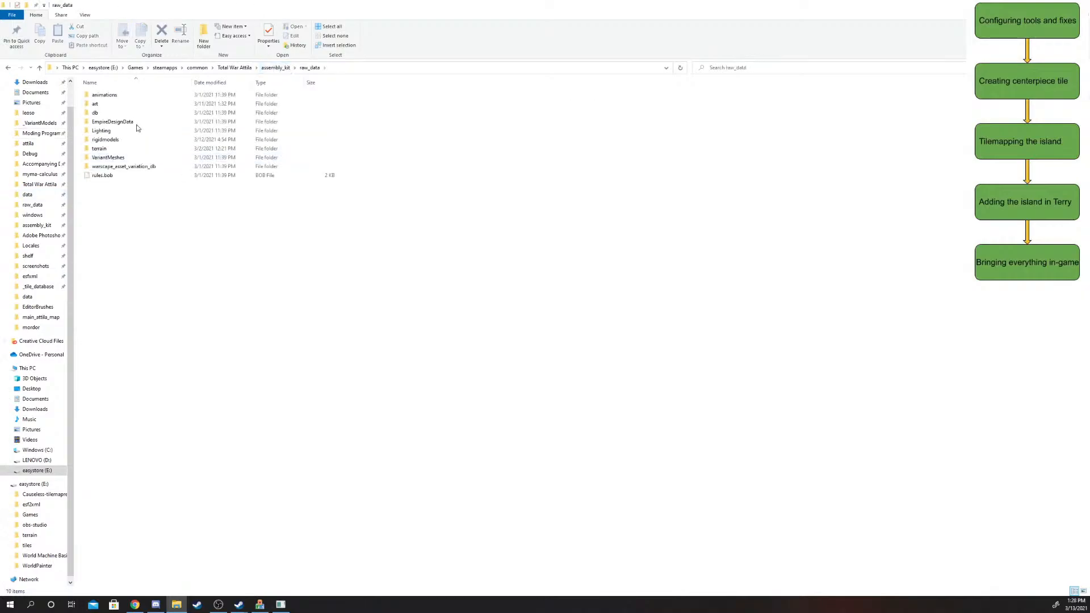
double_click(100, 148)
click(122, 104)
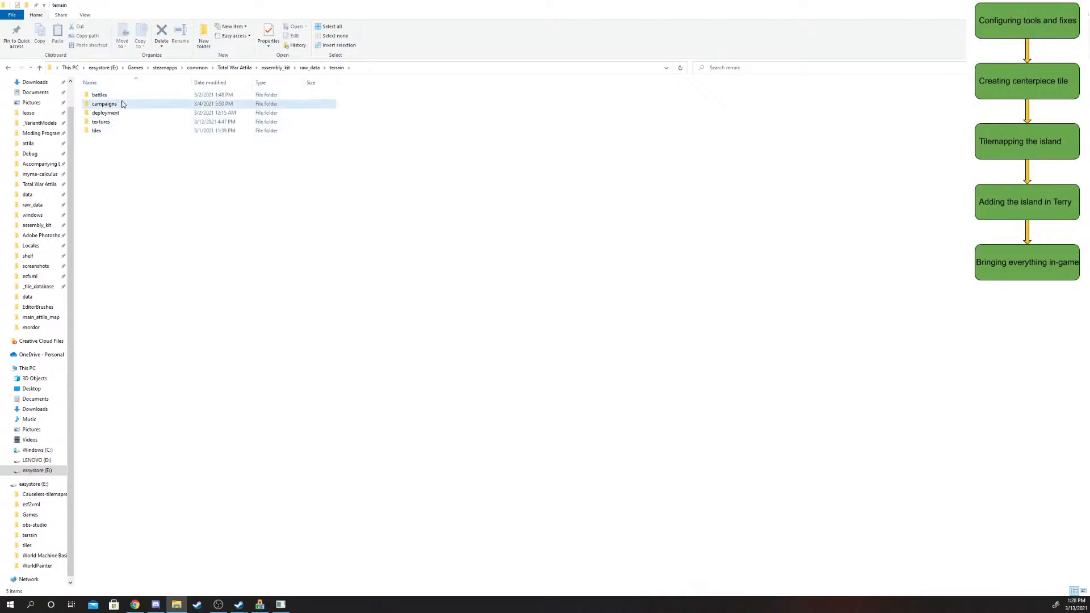
double_click(122, 104)
double_click(105, 104)
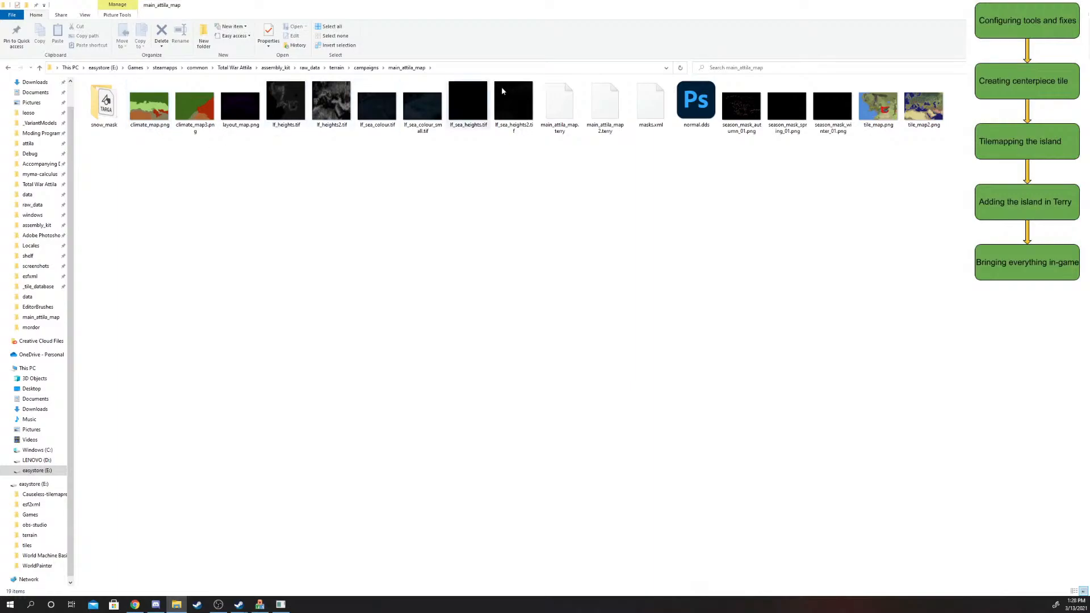
- View tile_map2.png enlarged in Photos, examine its coastlines and rivers up close, and close the viewer
click(923, 105)
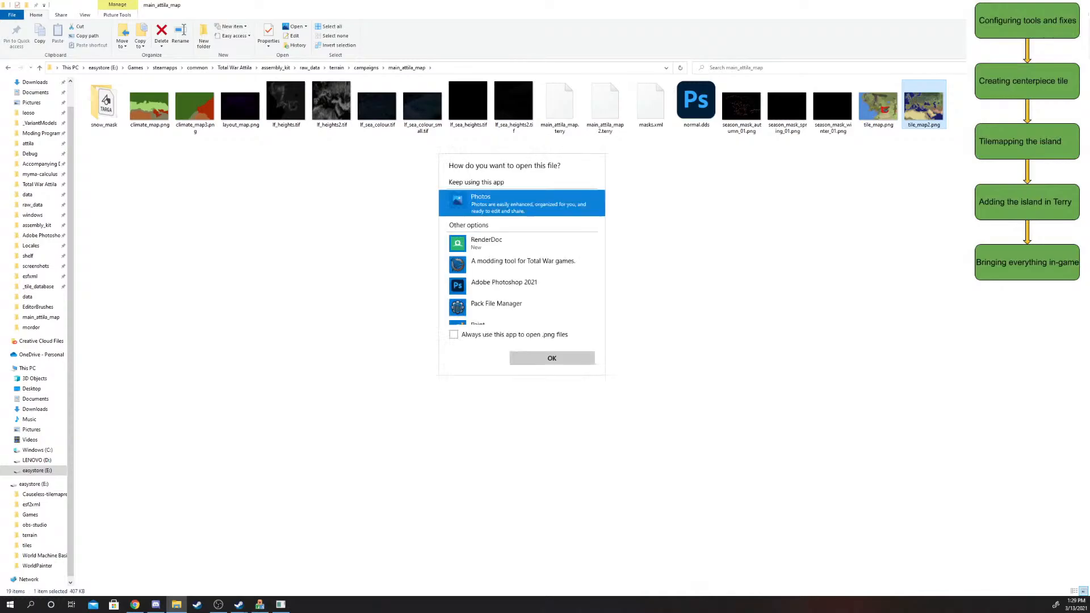
click(568, 359)
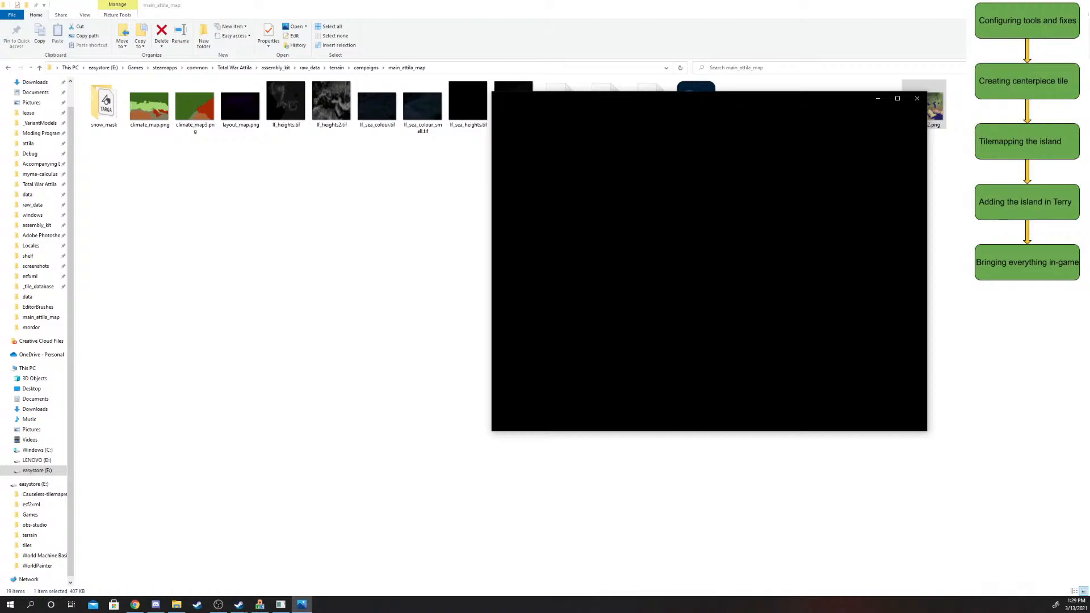
click(896, 99)
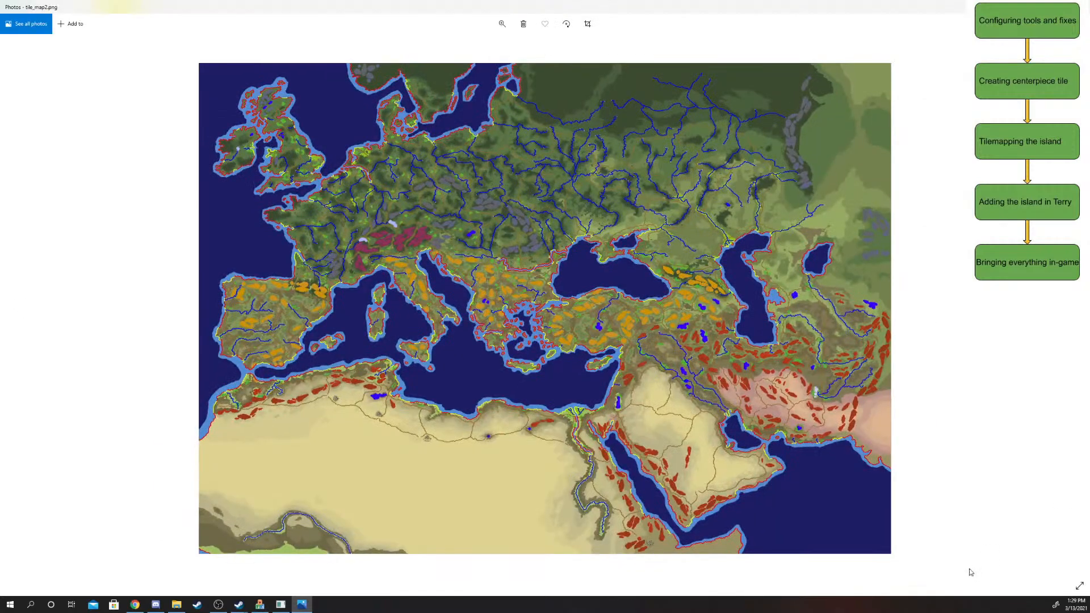
click(500, 25)
drag(462, 47, 542, 48)
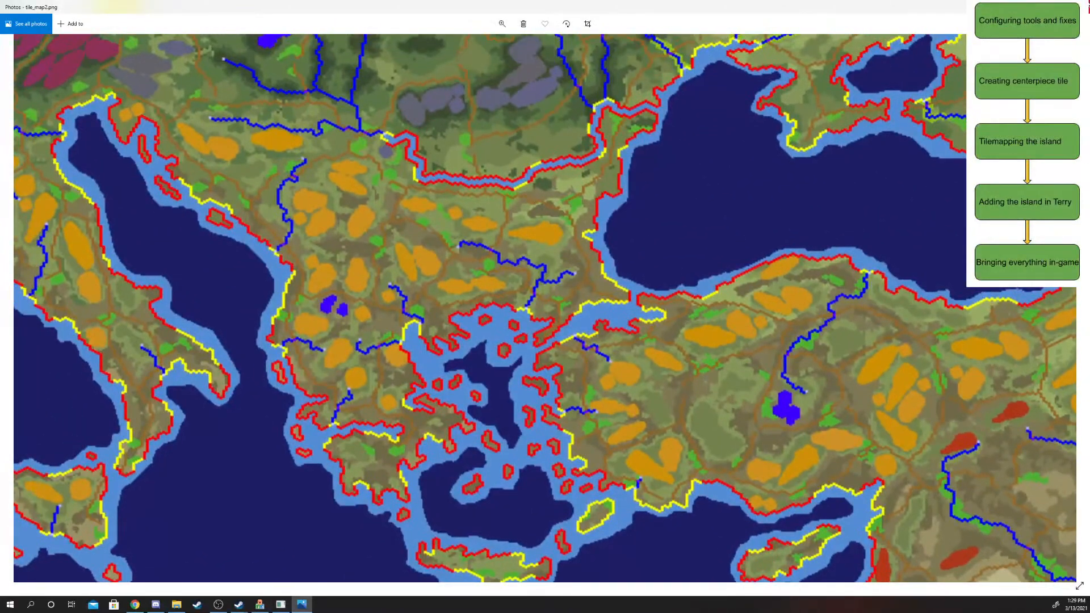
click(1080, 7)
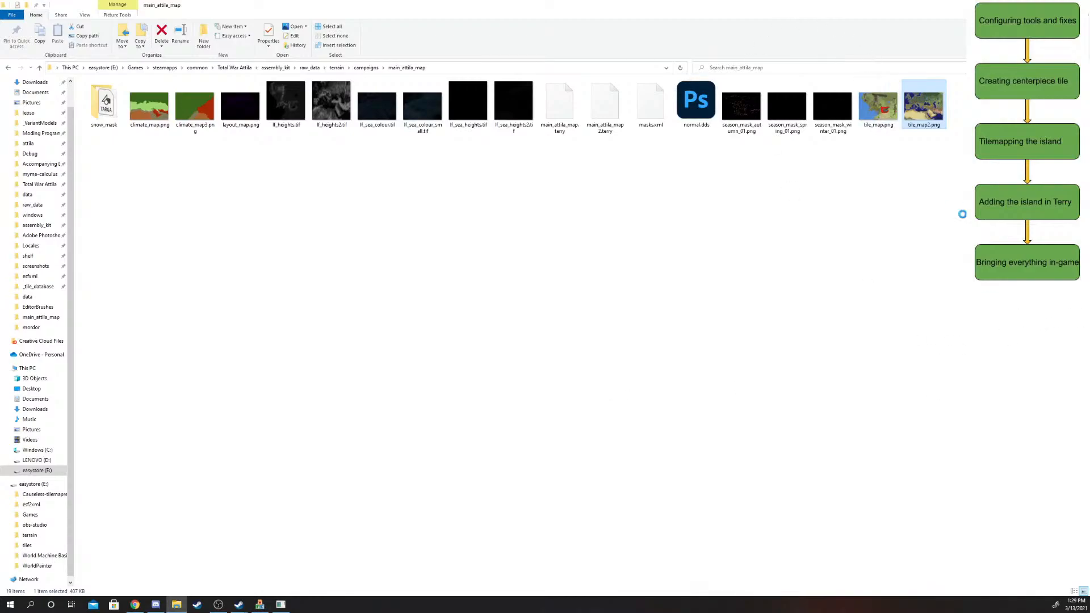
- Open tile_map2.png in Adobe Photoshop 2021 and enlarge its window to fill the screen
right_click(925, 95)
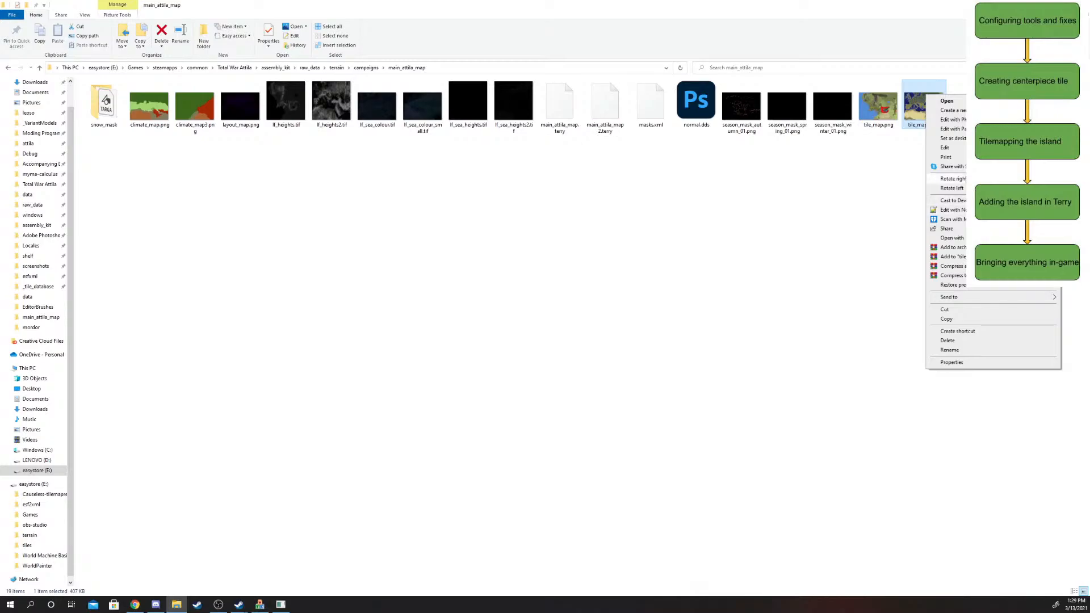
mouse_move(965, 240)
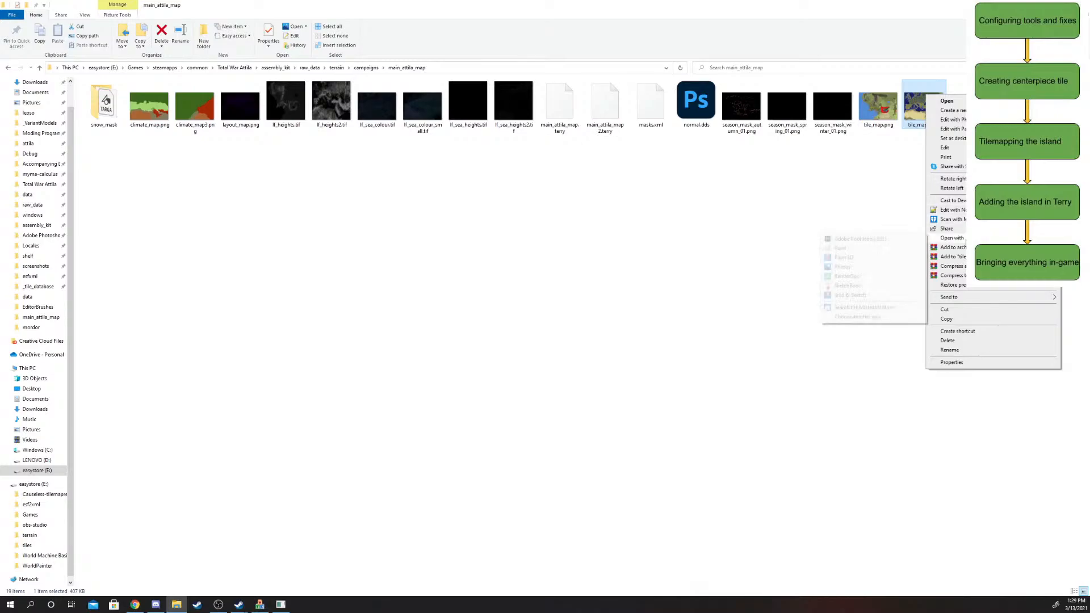
click(884, 241)
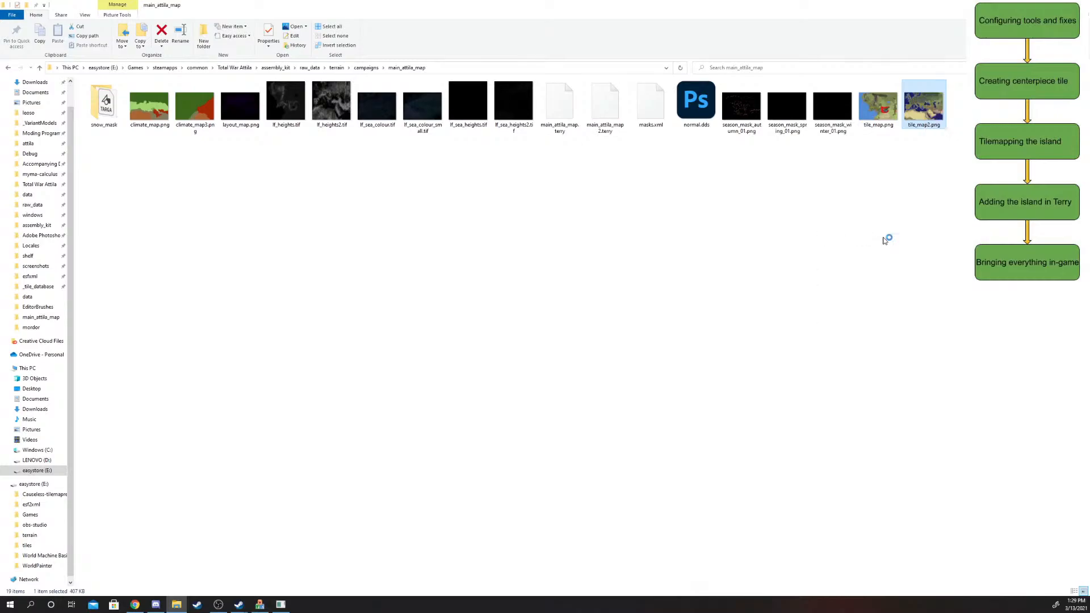
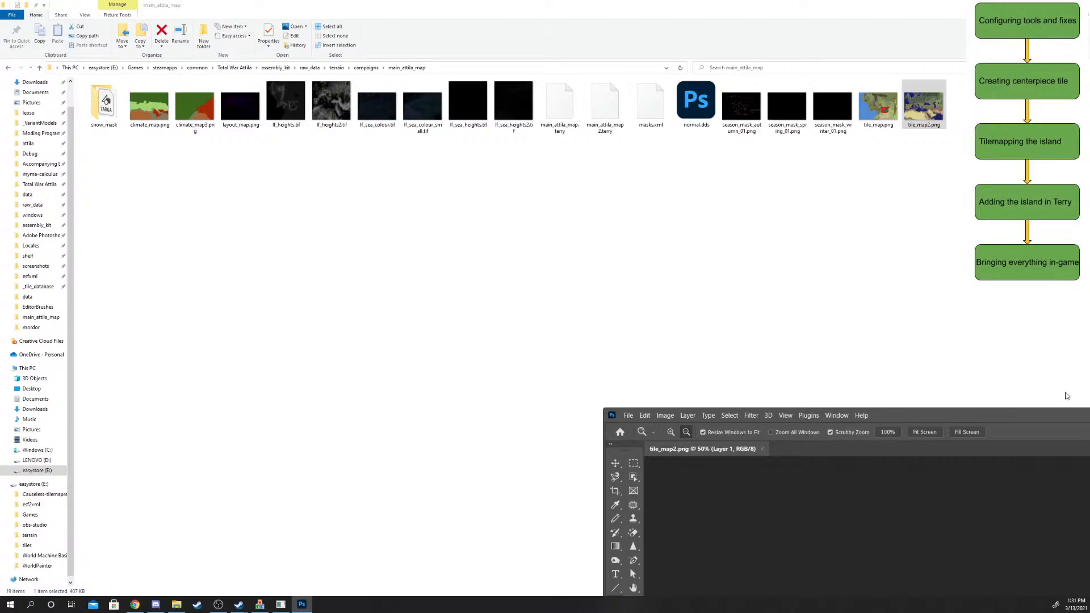
double_click(941, 421)
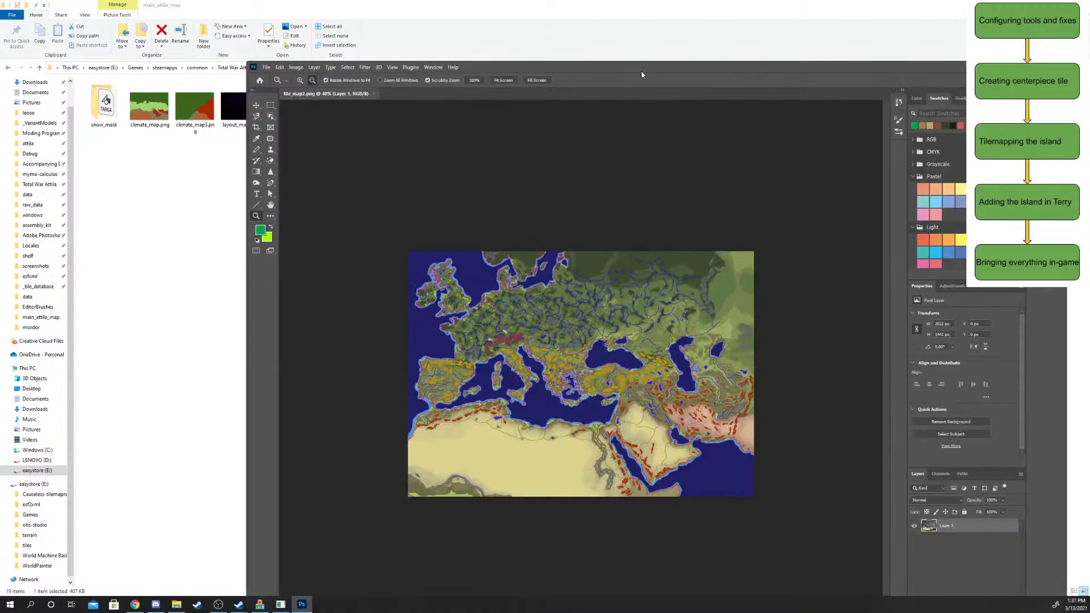
drag(641, 71, 558, 31)
click(955, 27)
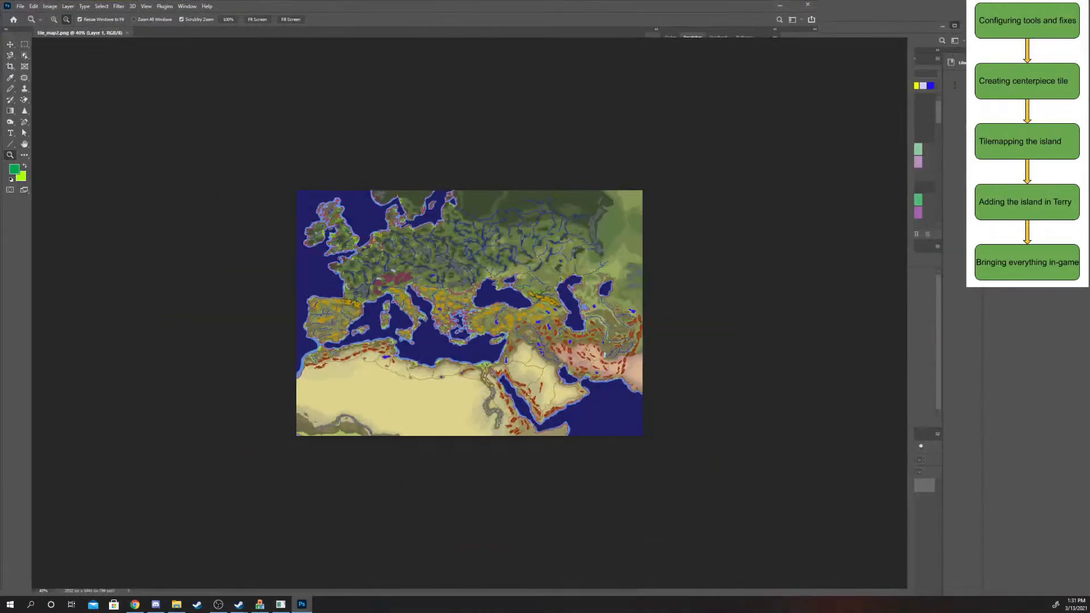
- Examine the tile map's individual pixels around the Balkans at 700% and compare them with the new tile in TEd
drag(396, 268, 394, 267)
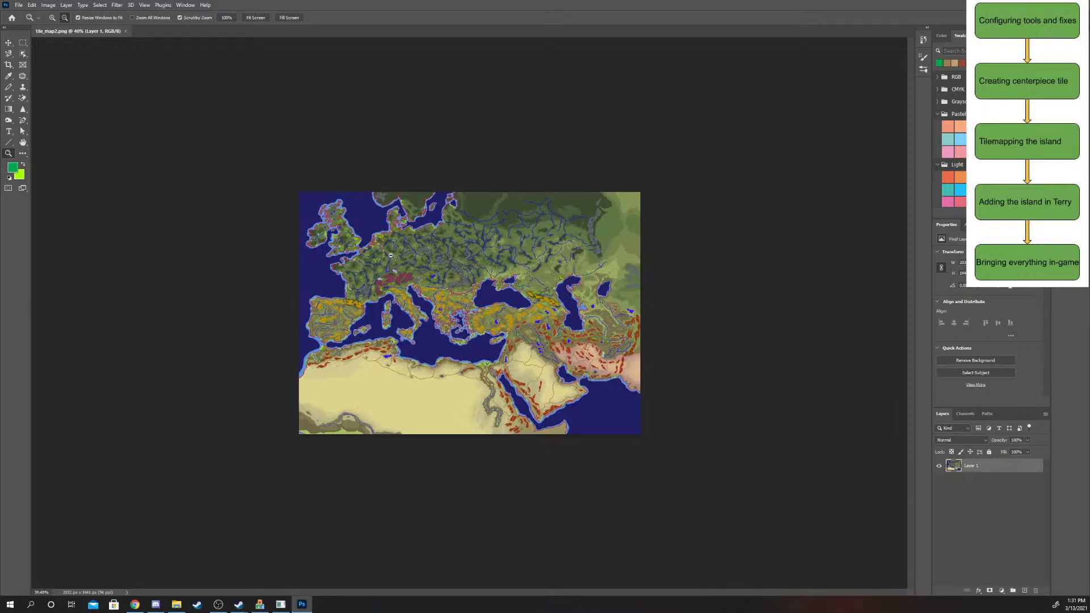
click(53, 18)
key(ctrl+plus)
key(ctrl+plus)
key(ctrl+plus)
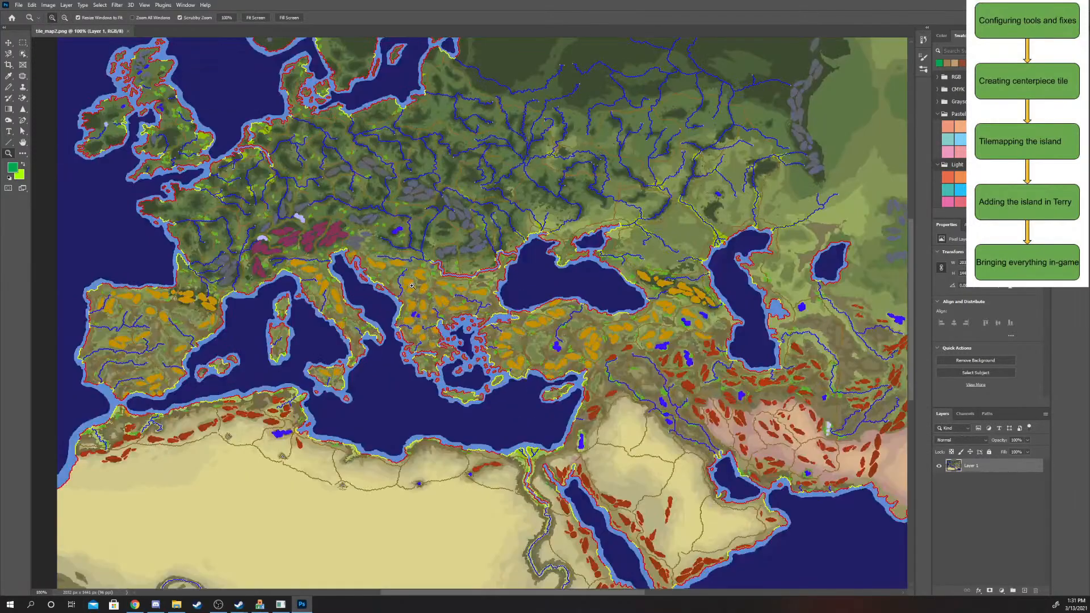
click(406, 280)
click(397, 253)
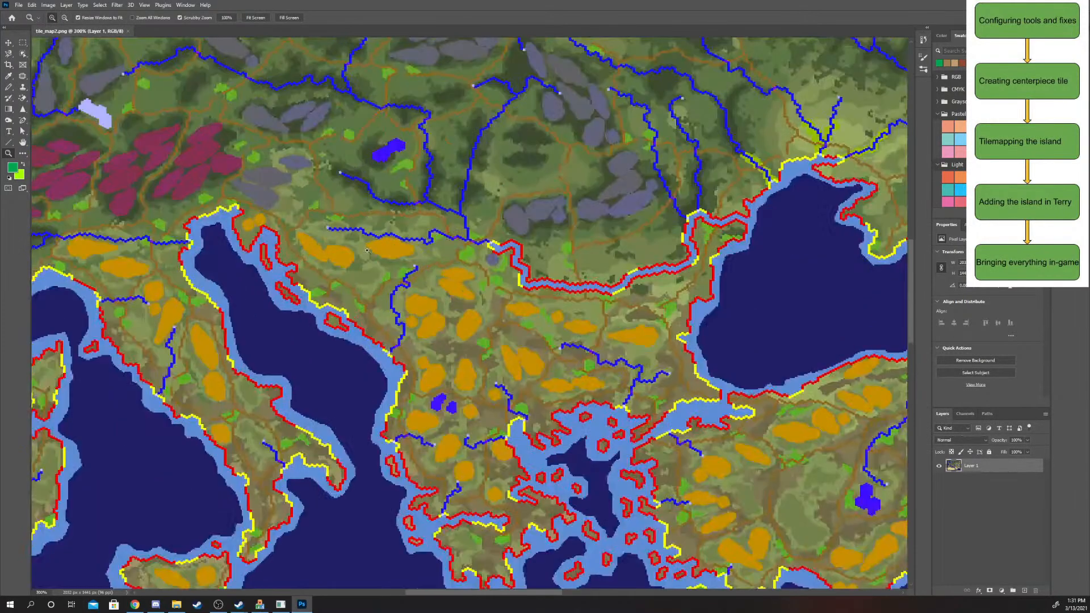
click(393, 229)
click(395, 226)
click(413, 228)
click(414, 229)
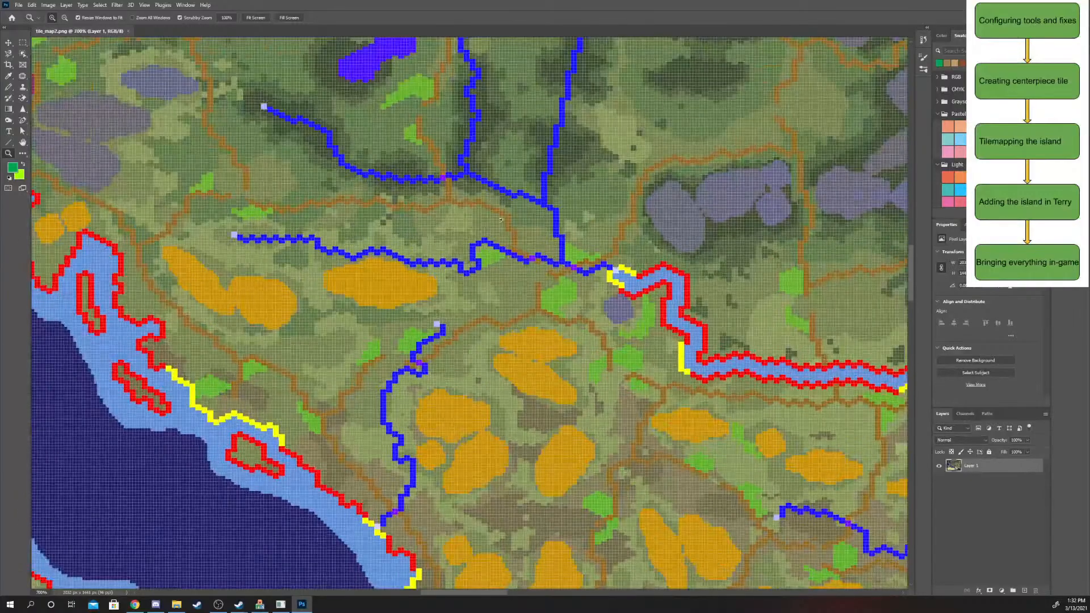
key(alt+Tab)
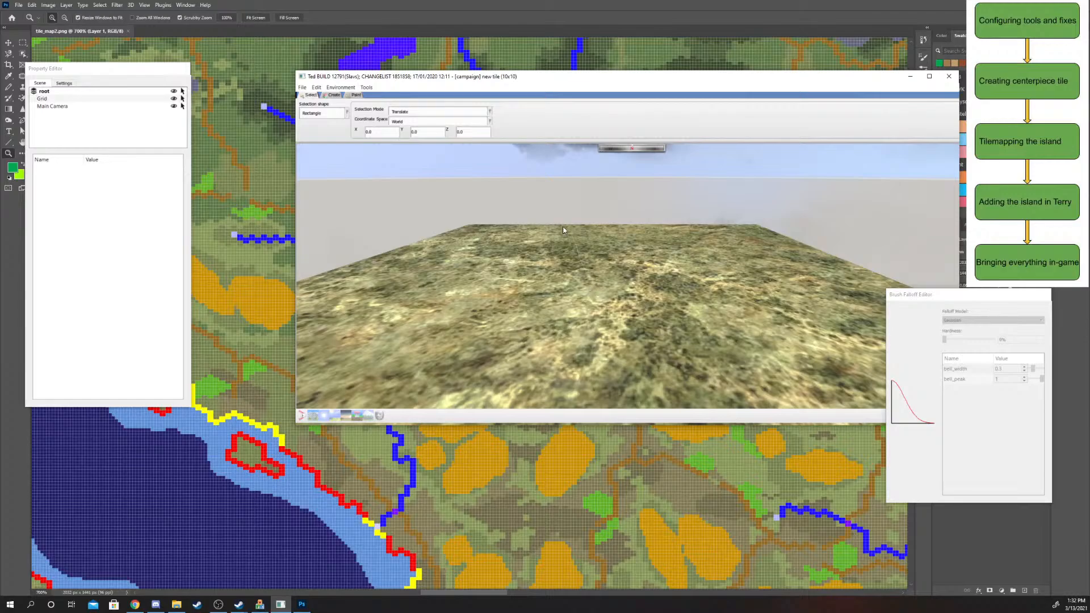
key(alt+Tab)
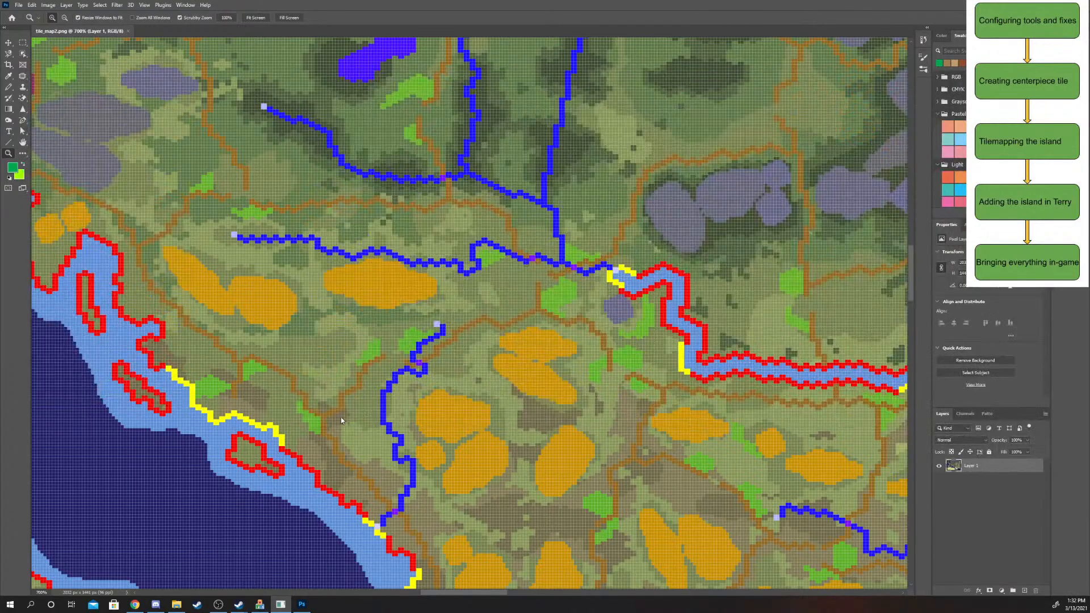
- Survey the tile map from the Balkans across the Adriatic to Italy at 400% zoom
scroll(341, 418, down, 3)
click(426, 399)
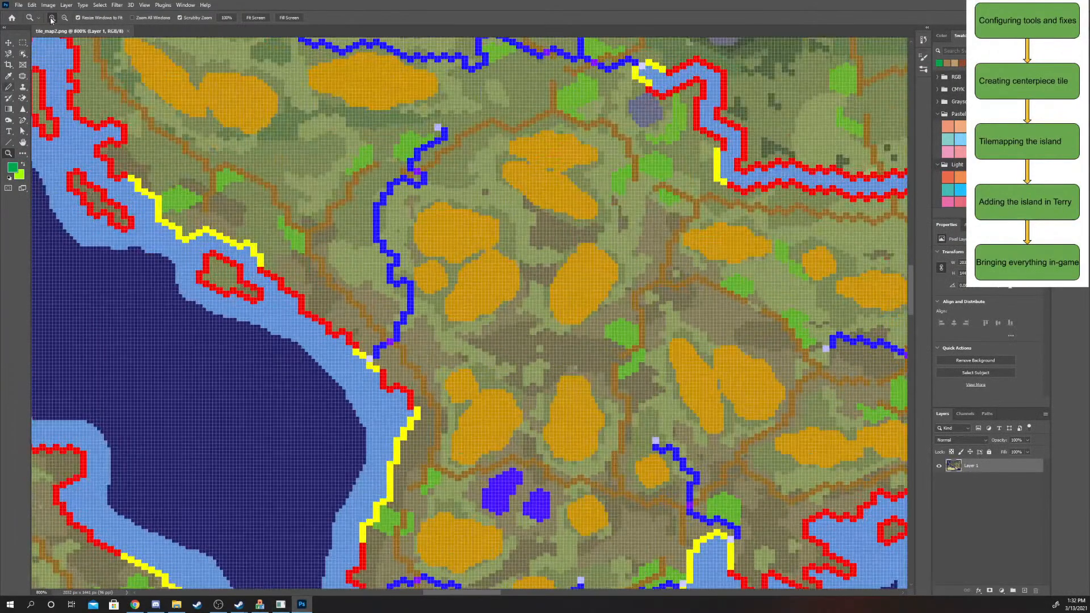
click(64, 18)
click(520, 355)
click(520, 355)
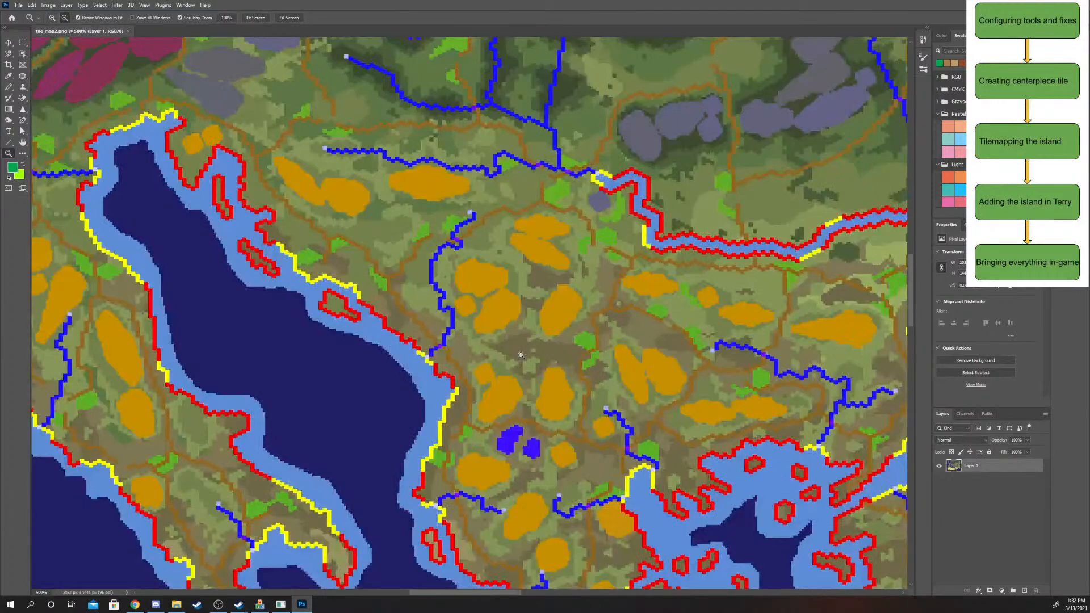
click(520, 355)
scroll(413, 389, left, 6)
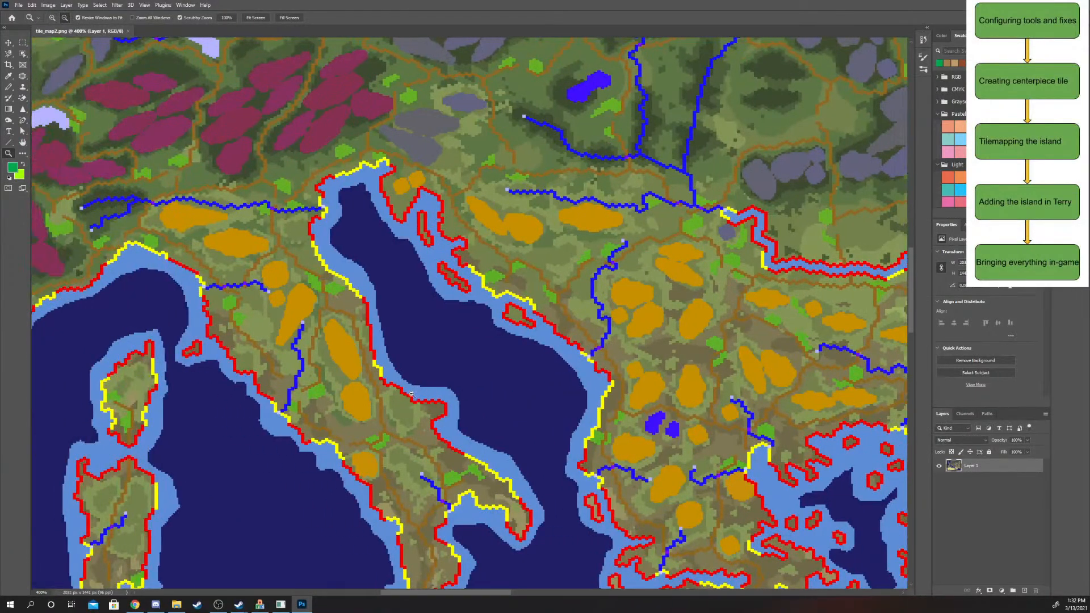
scroll(411, 393, left, 6)
scroll(411, 393, down, 3)
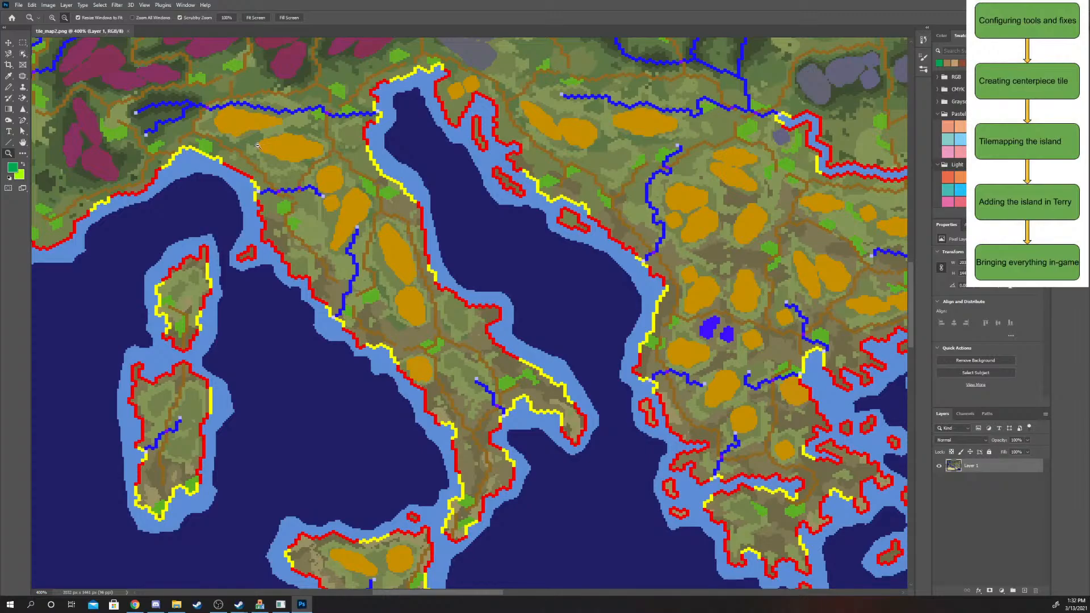
- Inspect the pixel grid of southern Italy at 800% and return to the new tile in TEd
click(51, 21)
click(413, 353)
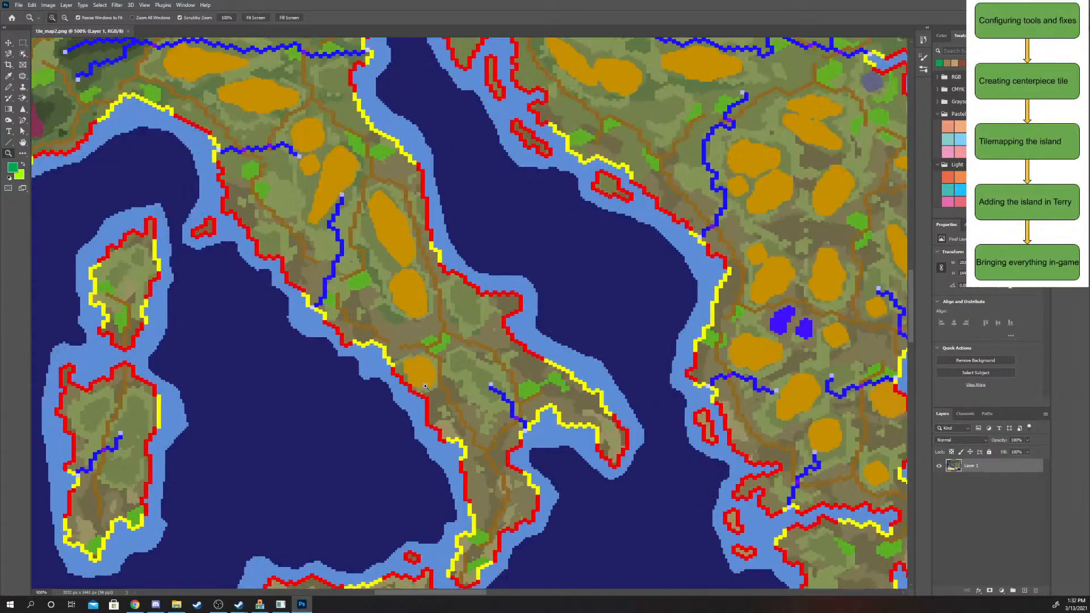
click(426, 392)
click(427, 394)
click(426, 394)
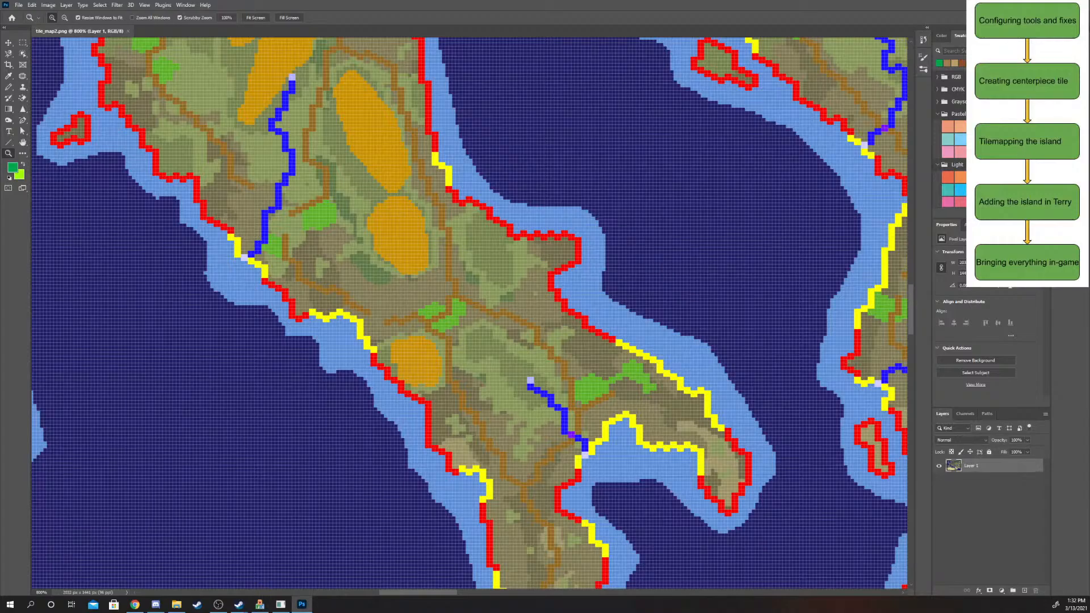
key(alt+Tab)
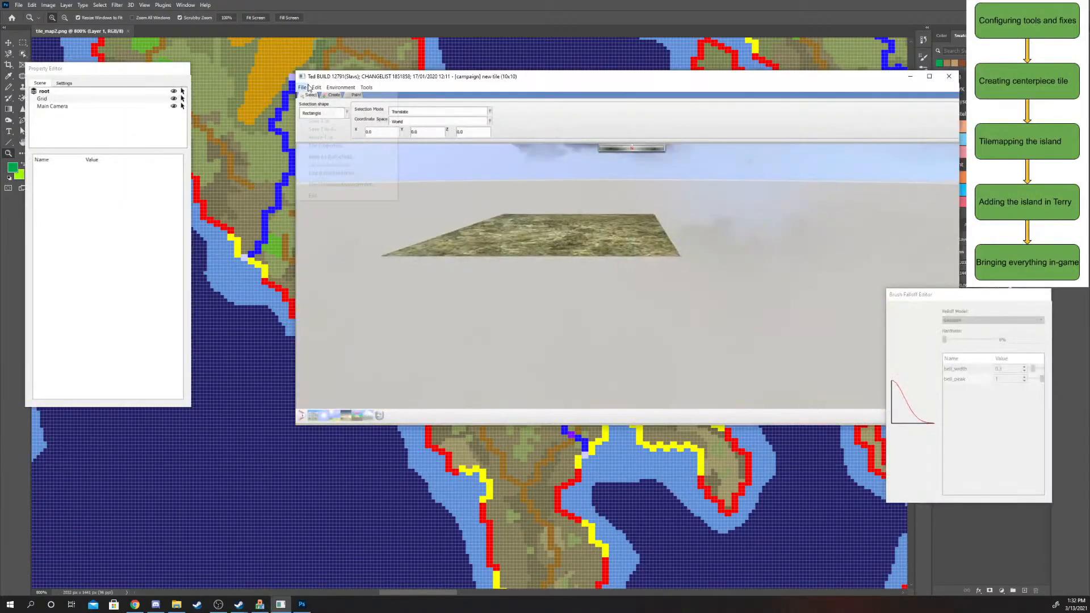
- Try to load variation aa of the custom_mount_vesuvius (15x15) tile from the campaign database's mediterranean_mountains set
click(302, 87)
click(304, 88)
click(303, 88)
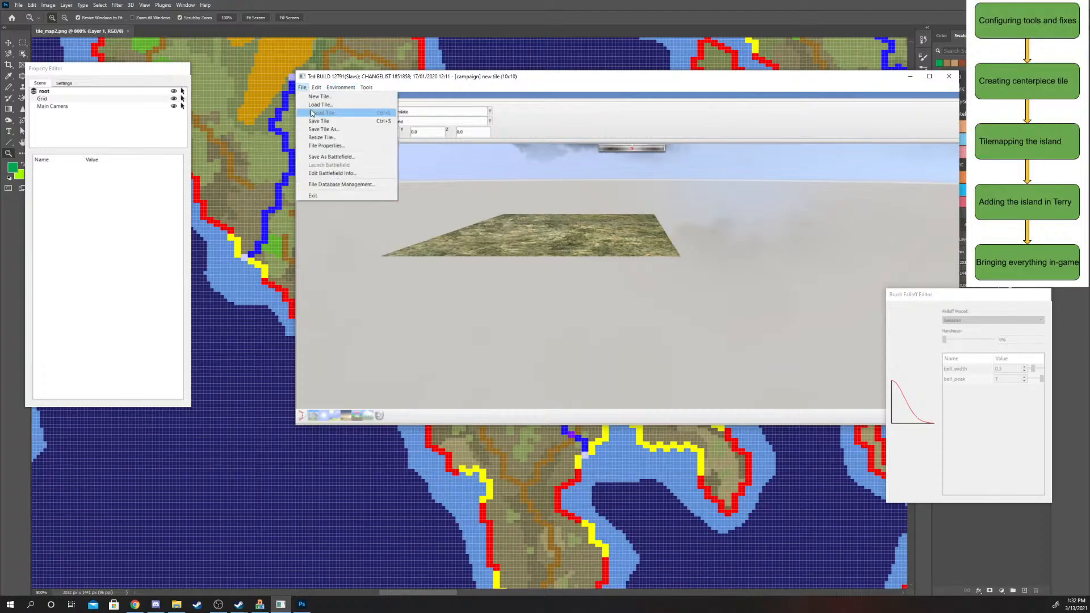
click(318, 105)
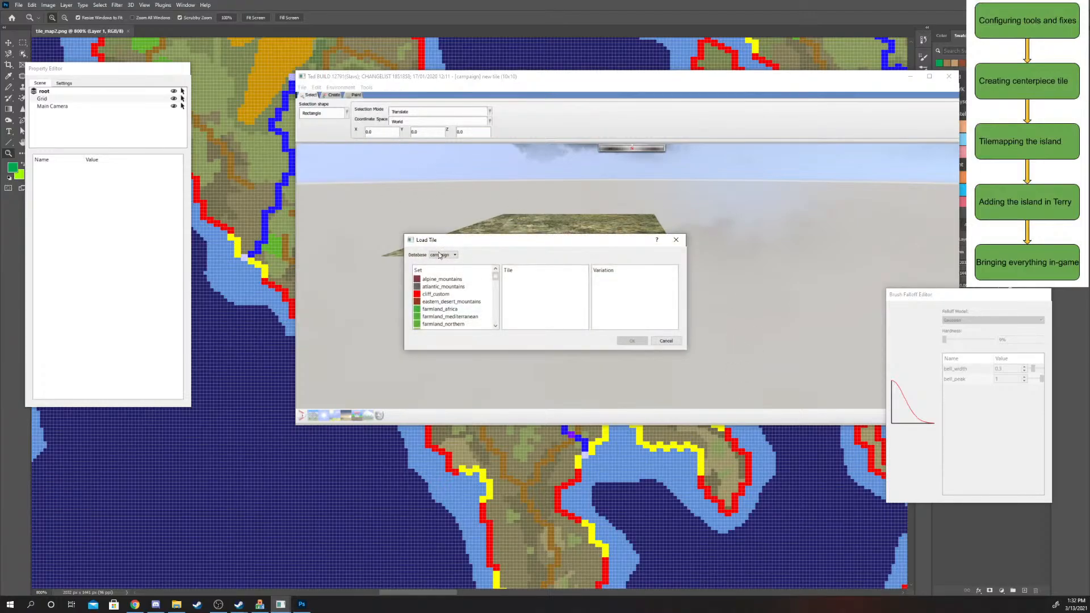
scroll(470, 322, down, 10)
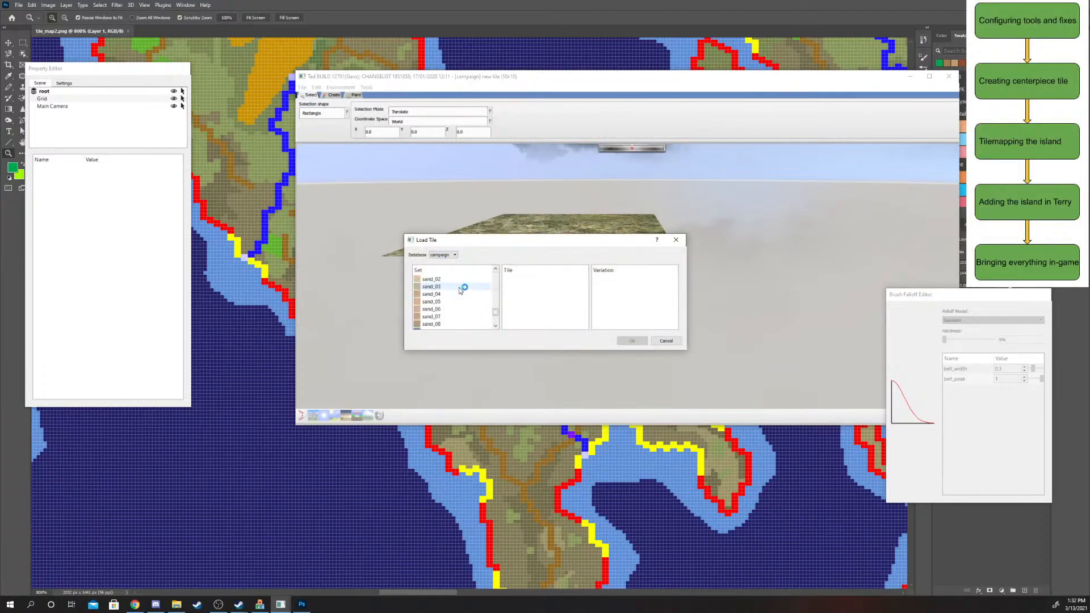
scroll(460, 305, up, 8)
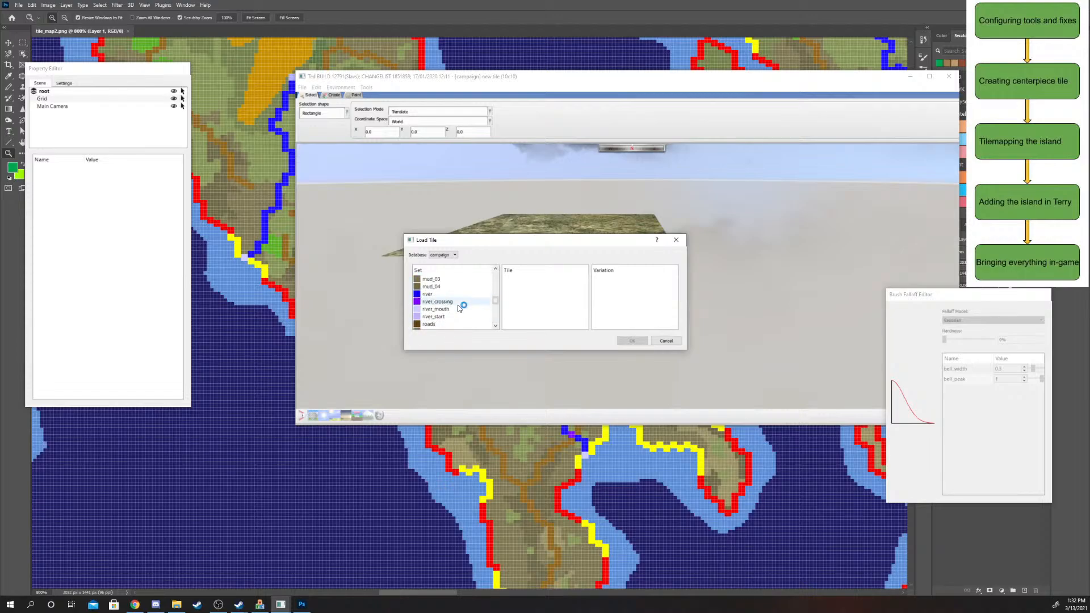
scroll(462, 302, down, 1)
click(456, 324)
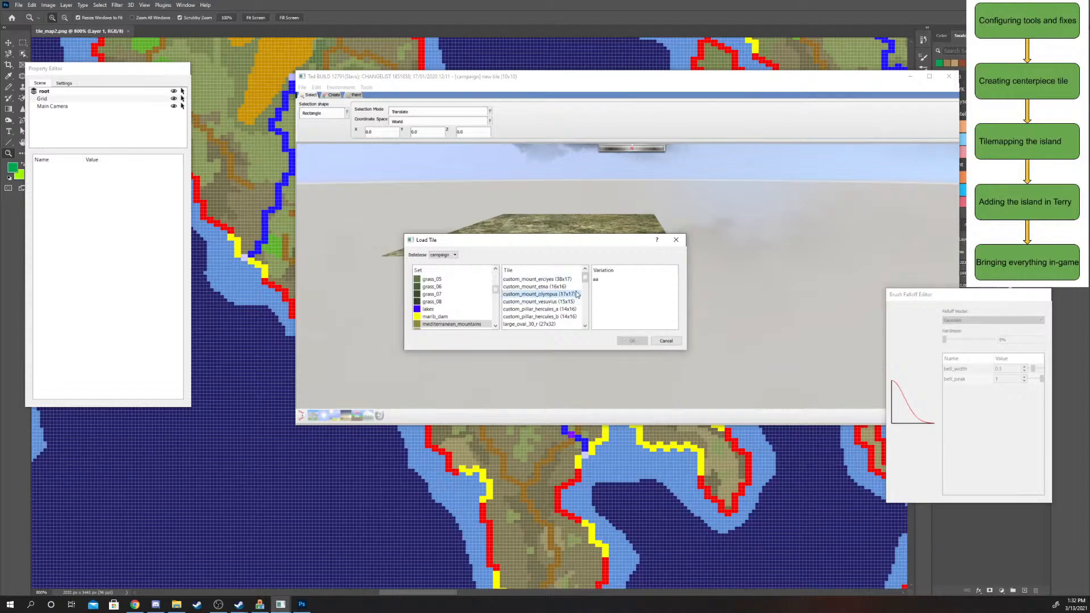
click(545, 302)
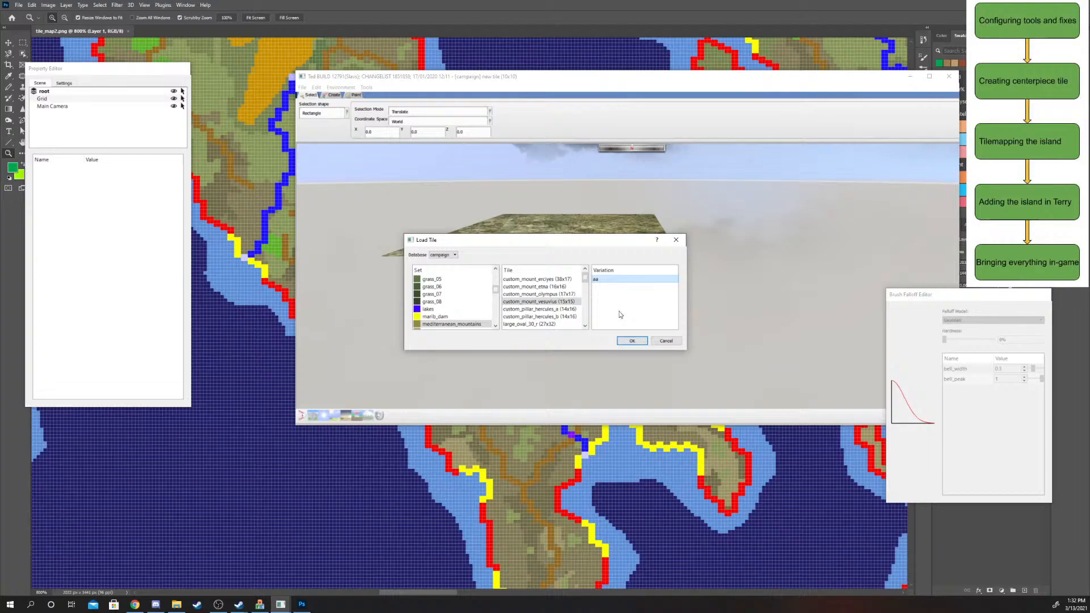
click(632, 341)
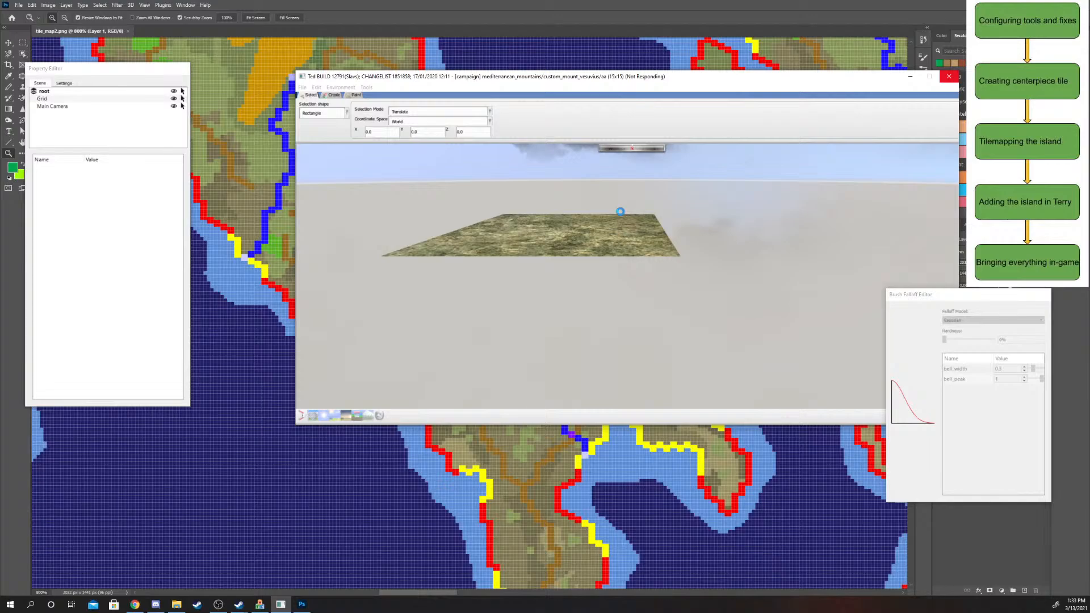
- Switch to the tile map in Photoshop and survey it from southern Italy across Europe to the Caspian Sea
scroll(871, 505, left, 1)
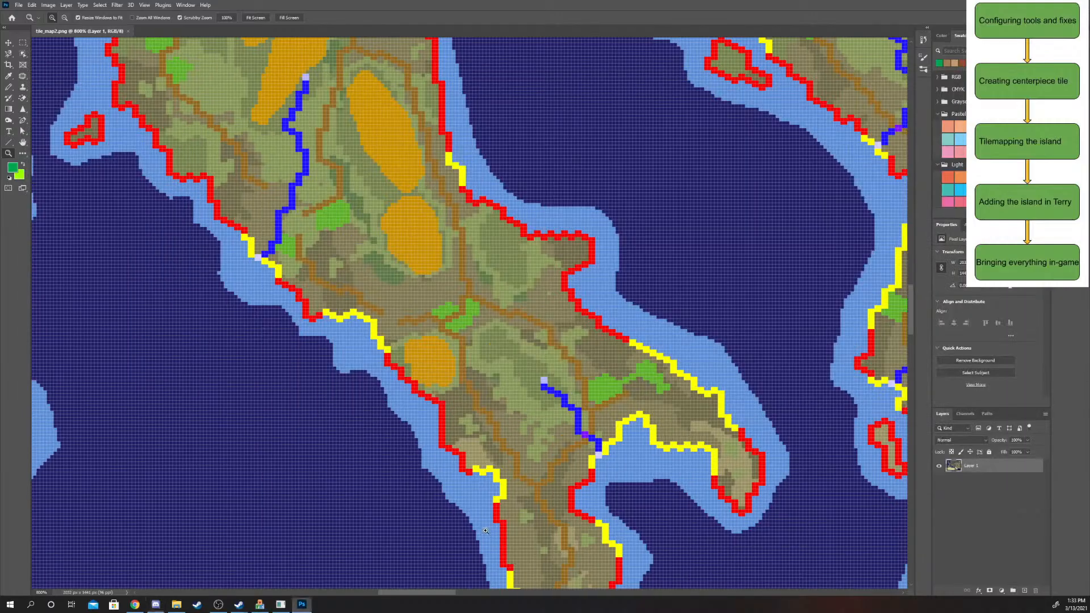
scroll(482, 396, up, 3)
alt+scroll(482, 395, down, 14)
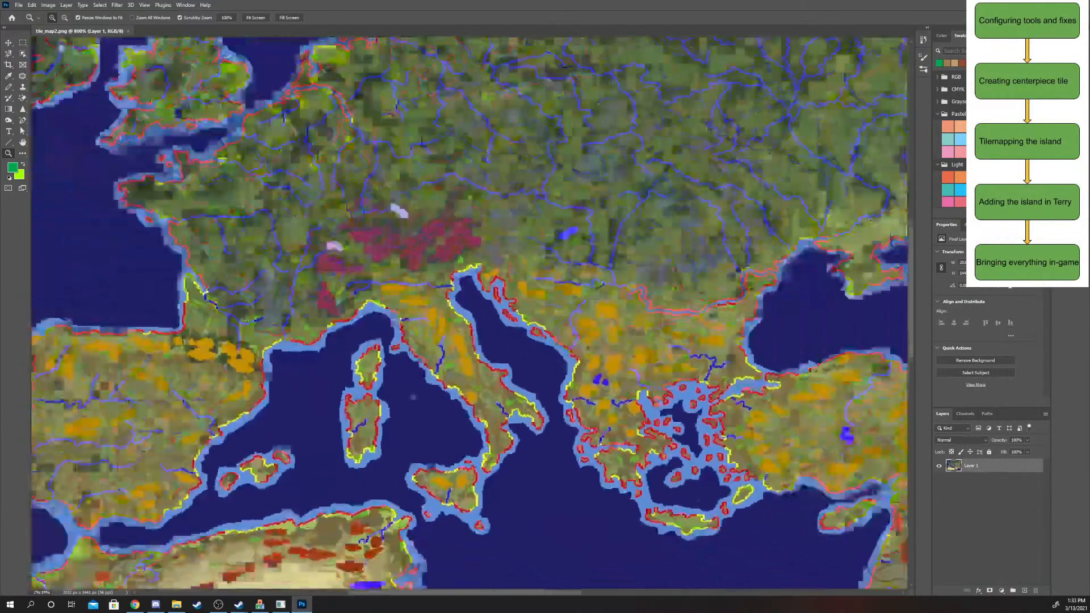
alt+scroll(698, 336, up, 8)
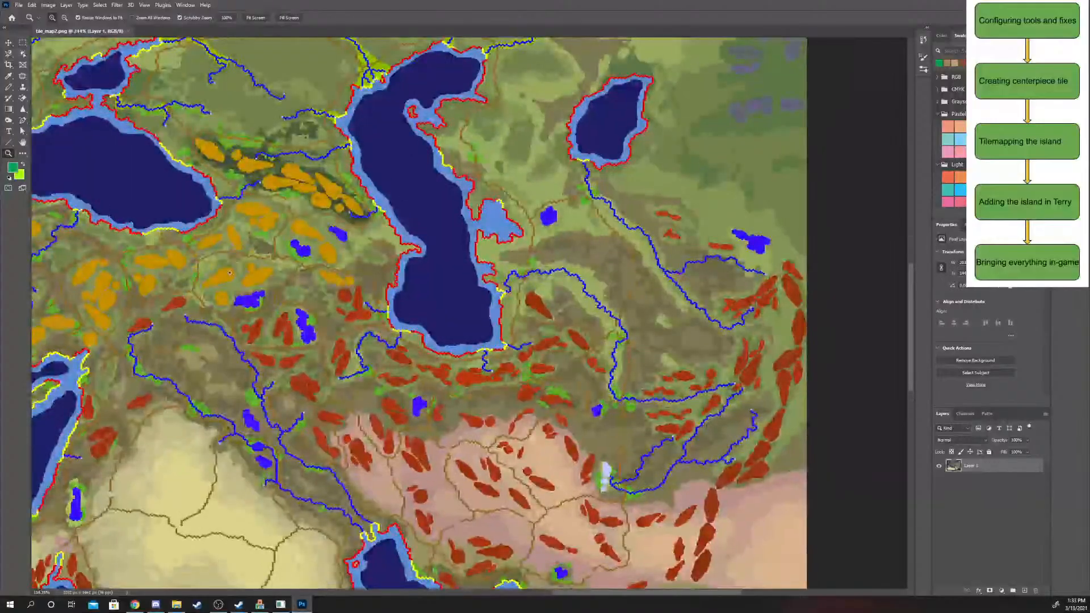
alt+scroll(690, 339, down, 8)
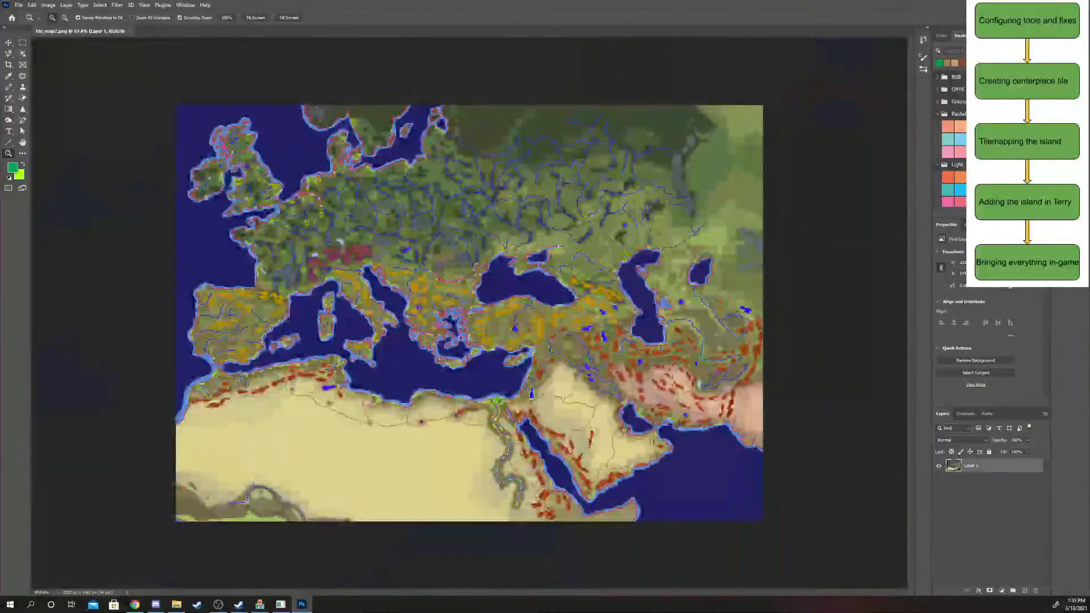
alt+scroll(691, 340, up, 4)
alt+scroll(691, 339, down, 5)
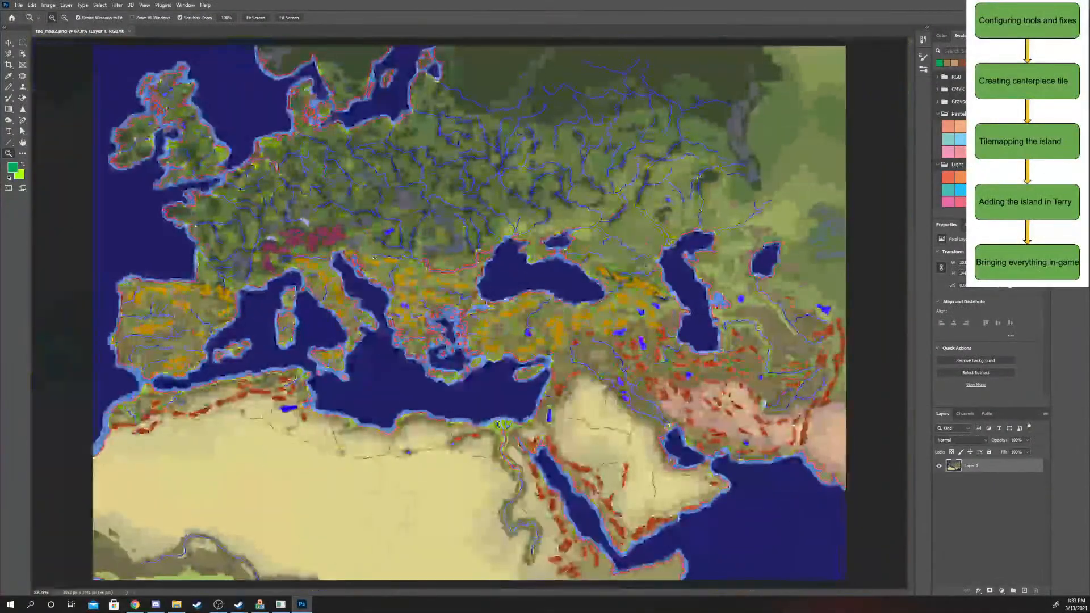
- Examine the mountain, river and forest colours north of the Alps, down to individual pixels along the coast
alt+scroll(310, 185, up, 10)
alt+scroll(356, 201, down, 2)
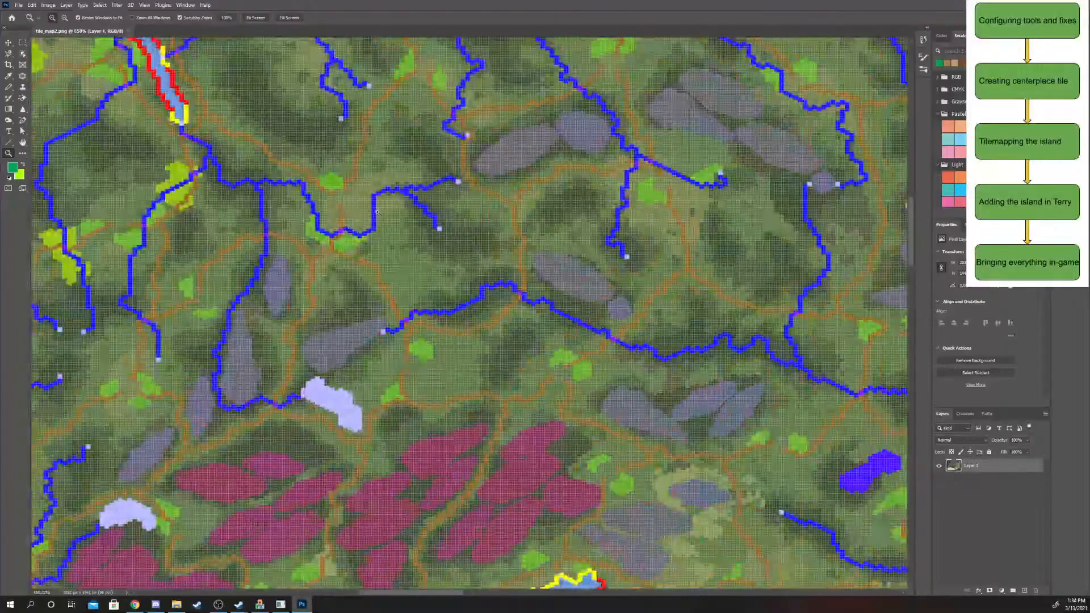
alt+scroll(502, 325, down, 5)
alt+scroll(502, 325, up, 8)
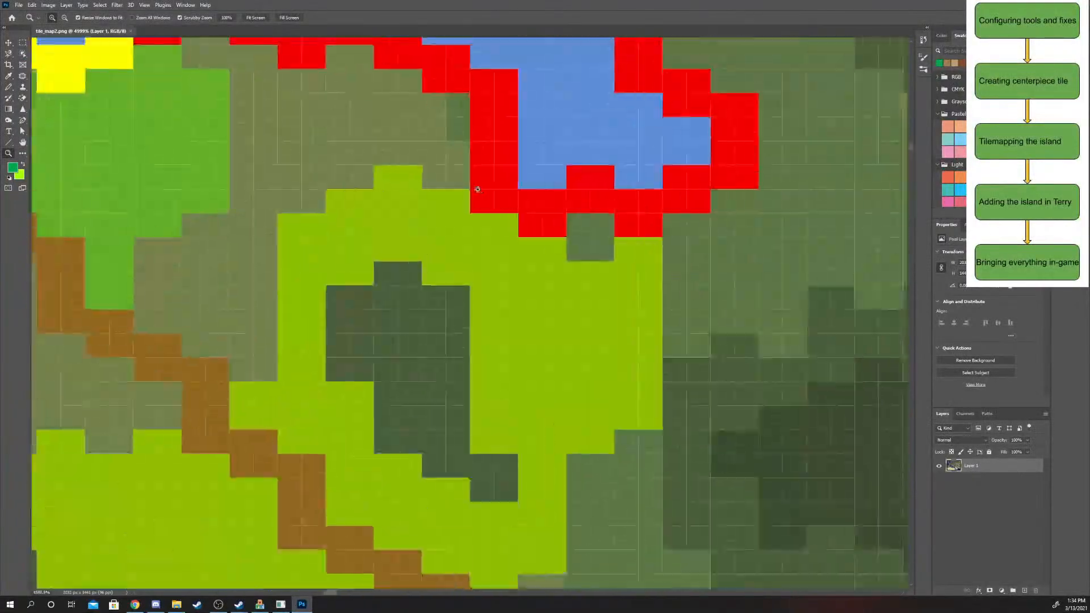
alt+scroll(477, 189, down, 10)
alt+scroll(476, 189, up, 3)
alt+scroll(477, 189, down, 3)
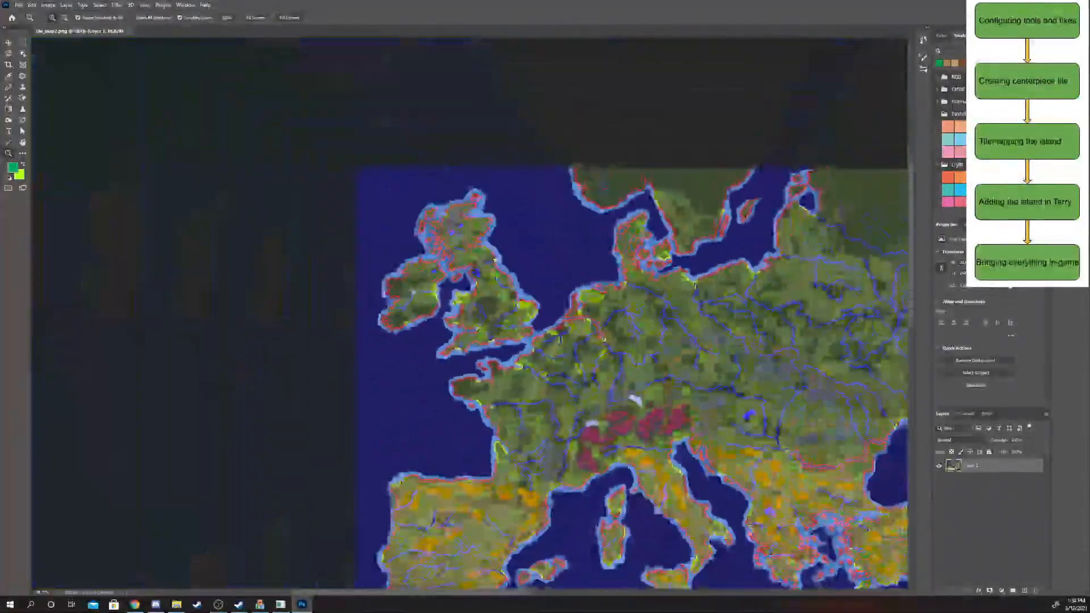
- Inspect the red mountain shapes south of the Caspian Sea and western Europe, ending with the whole tile map in view
alt+scroll(601, 278, down, 4)
alt+scroll(601, 278, up, 6)
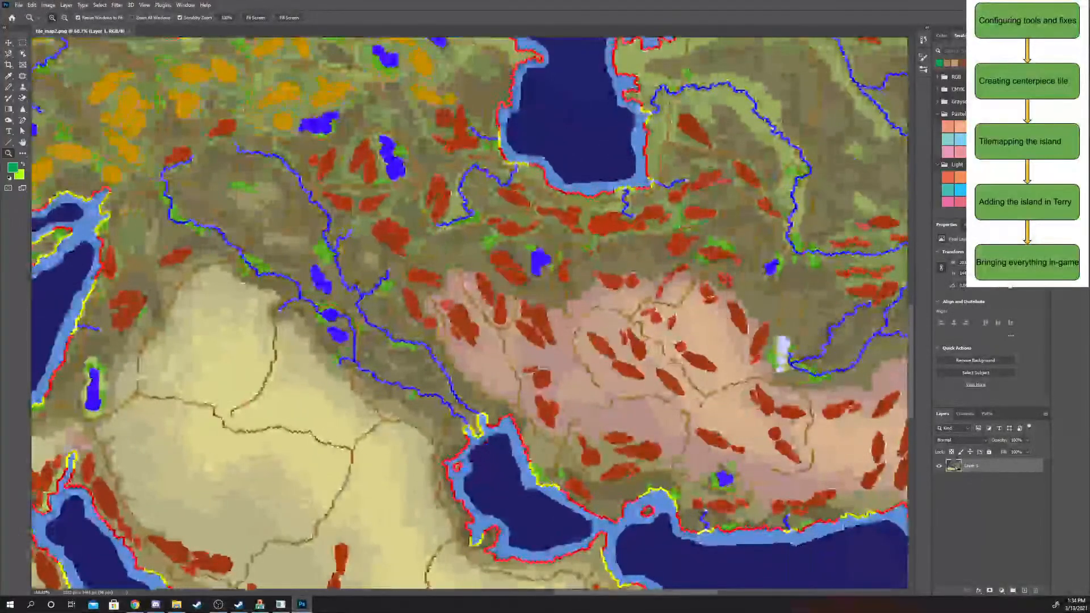
alt+scroll(789, 179, up, 2)
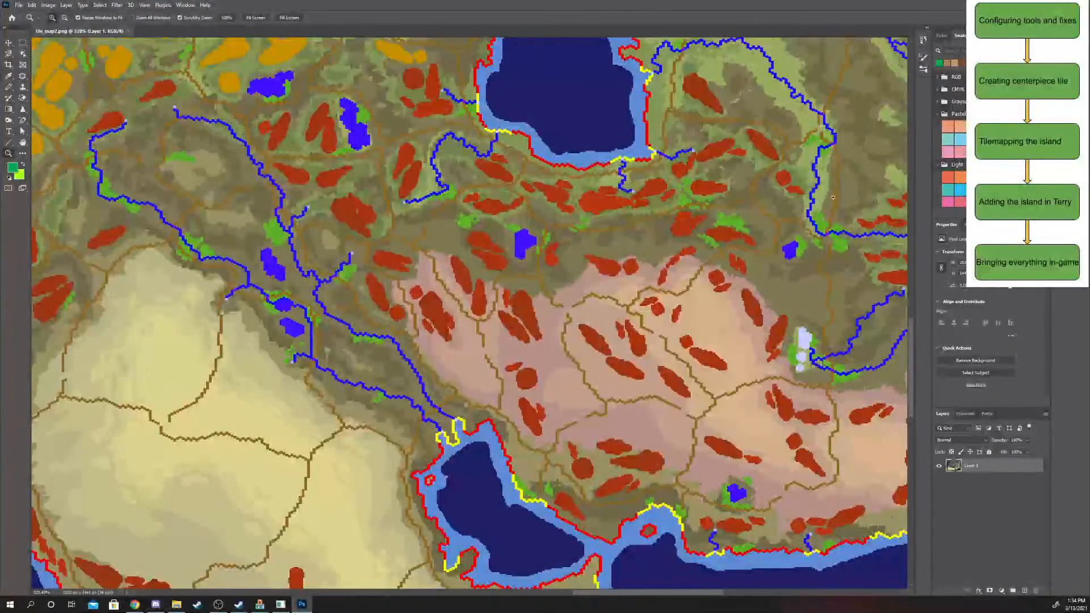
alt+scroll(833, 198, up, 2)
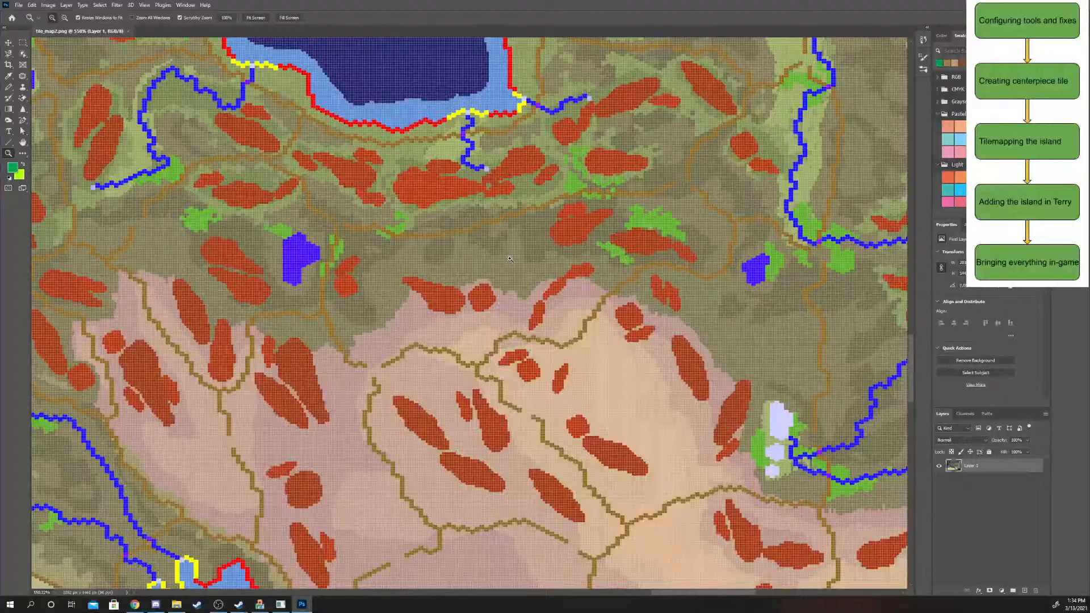
drag(529, 262, 550, 261)
drag(429, 159, 278, 205)
drag(445, 316, 569, 346)
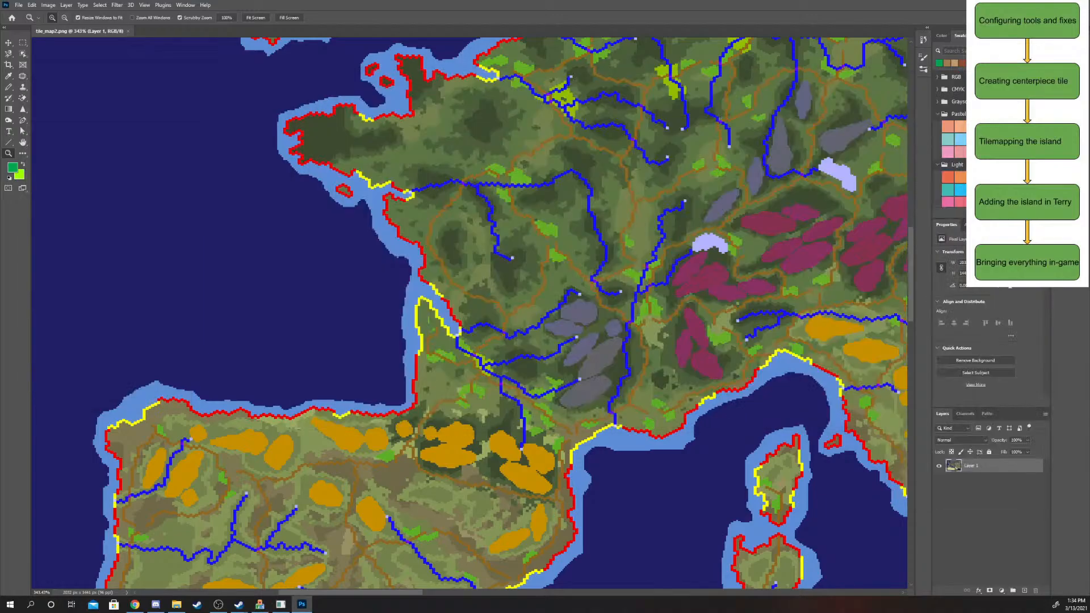
key(ctrl+0)
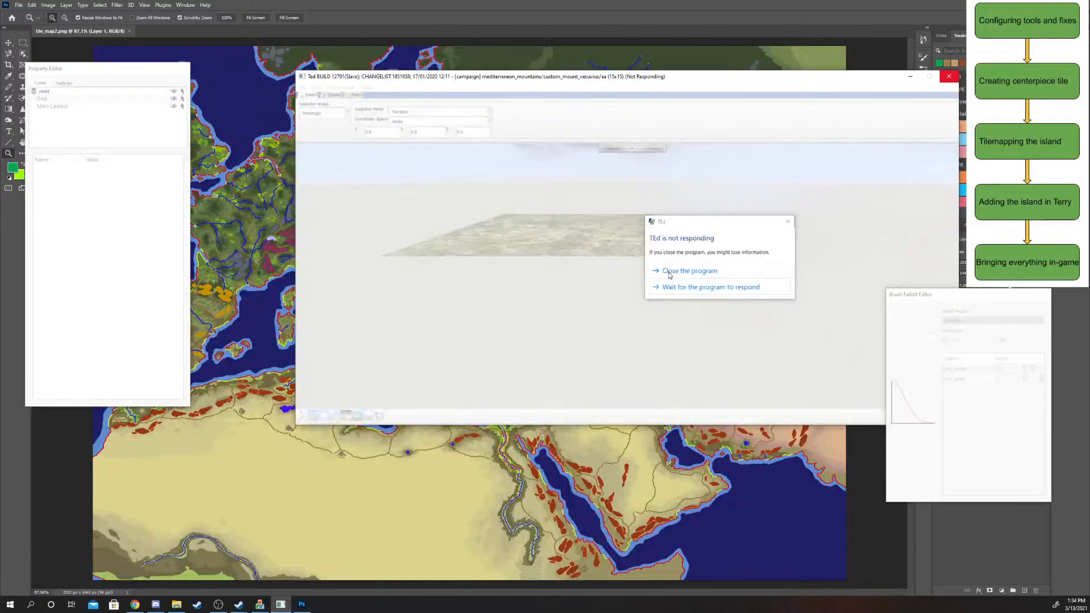
- Close the unresponsive TEd, relaunch TEd.AssemblyKit.exe from the assembly_kit binariesNonTerry folder, and return to the tile map in Photoshop
click(668, 272)
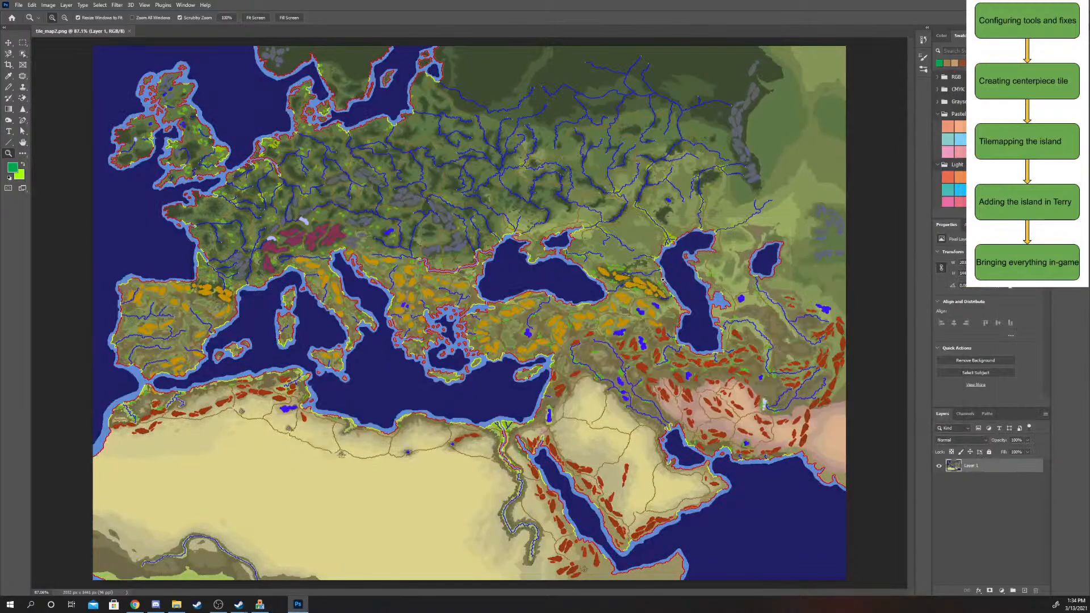
key(alt+Tab)
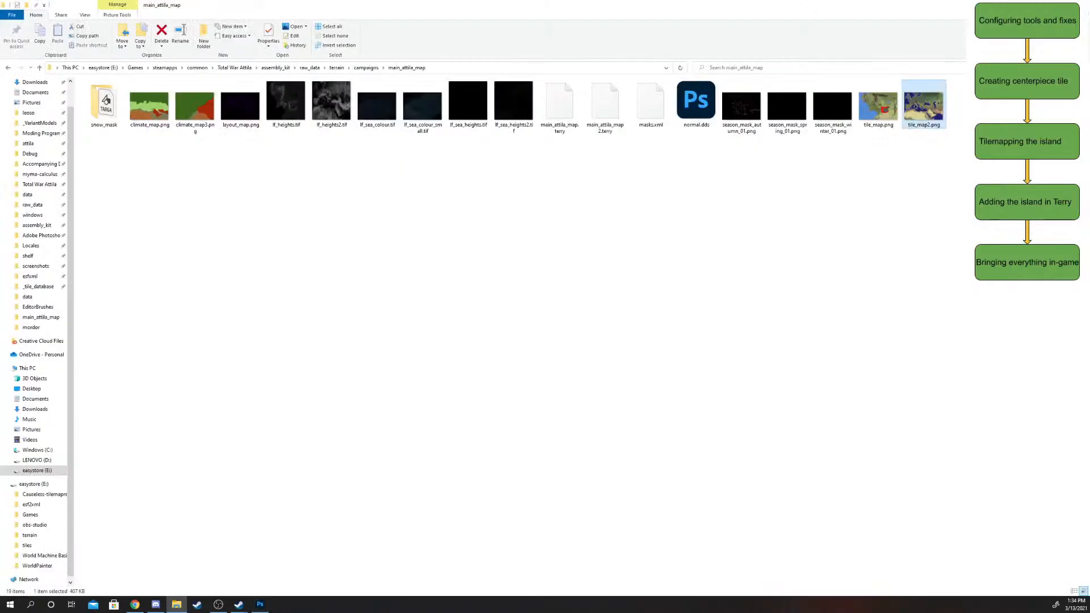
click(276, 68)
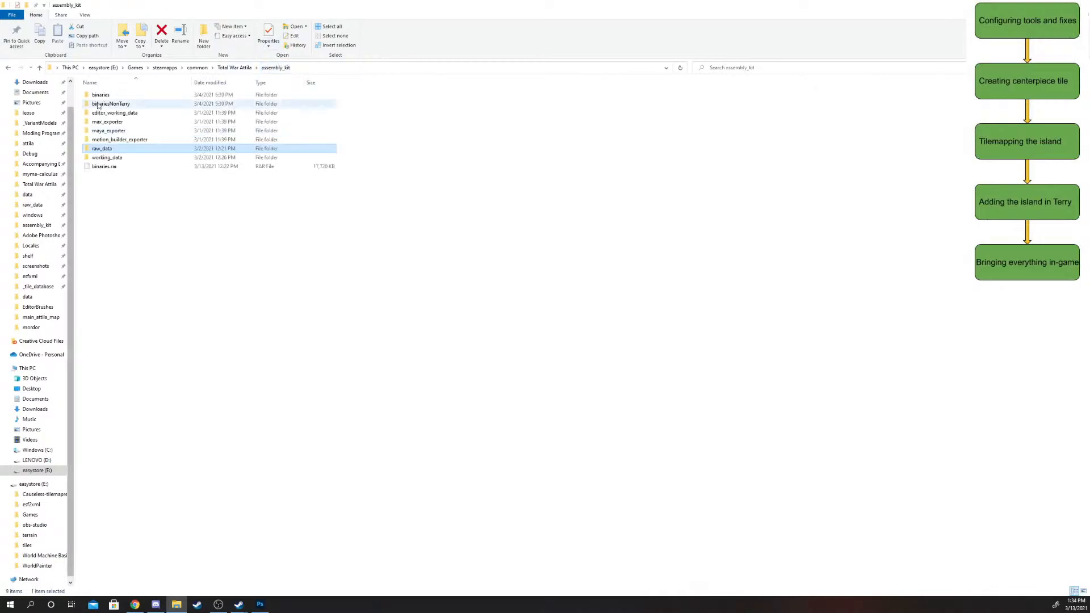
double_click(109, 103)
scroll(183, 463, down, 2)
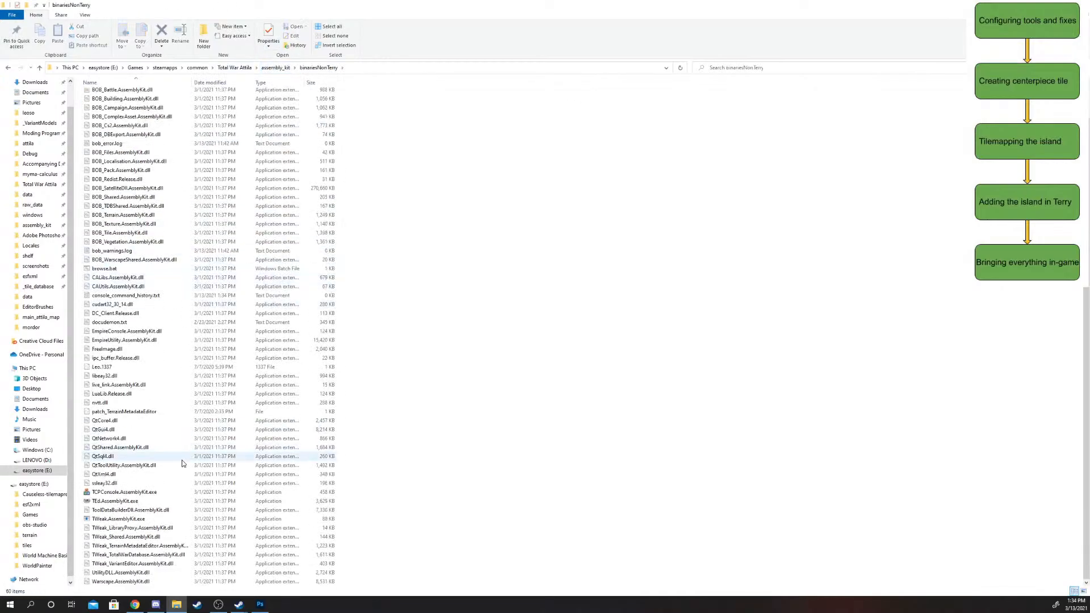
click(131, 500)
key(alt+Tab)
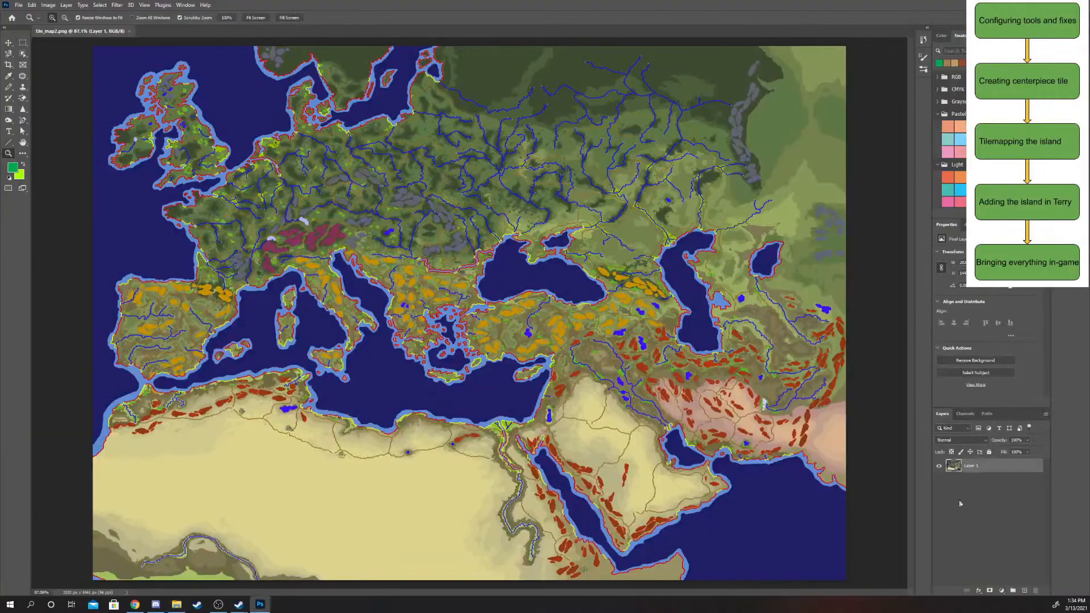
- Examine the tile map around the Aegean and Anatolia, then the mountain shapes in the Alps at pixel-grid level
drag(476, 314, 529, 317)
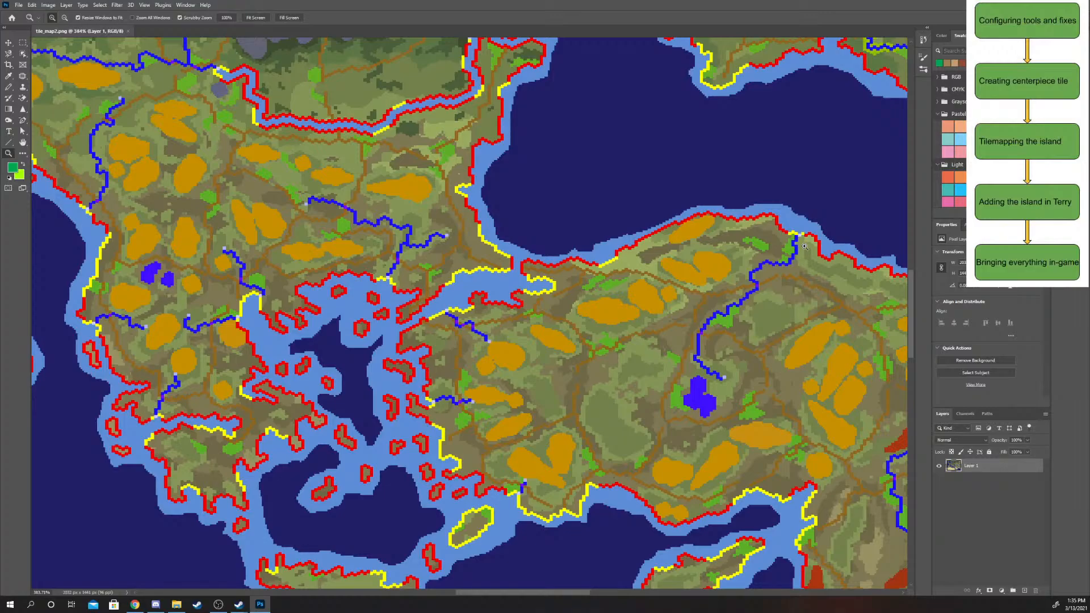
scroll(804, 245, up, 3)
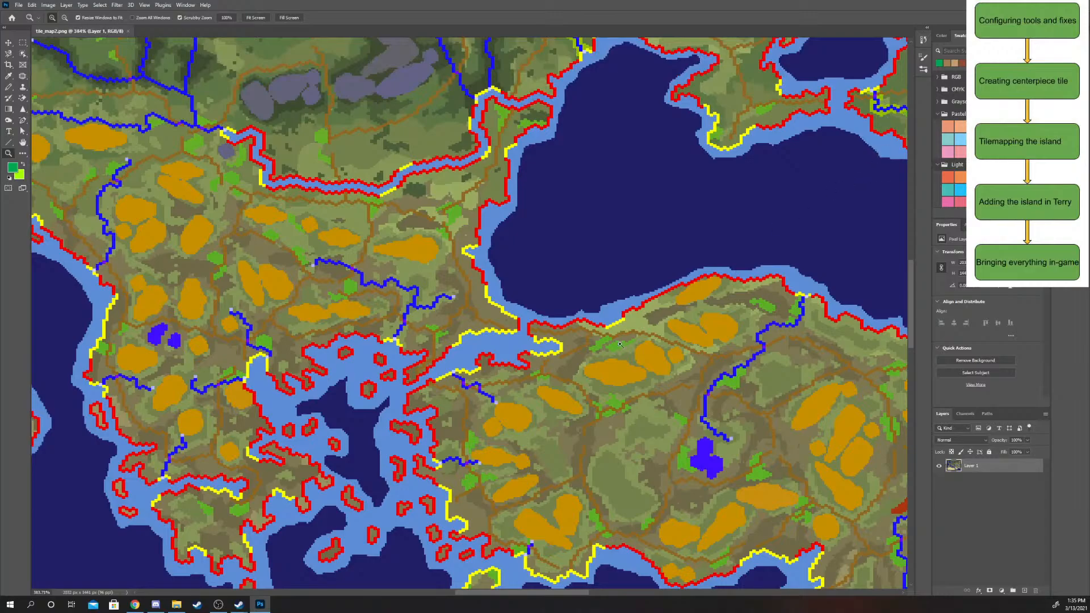
alt+scroll(707, 439, down, 4)
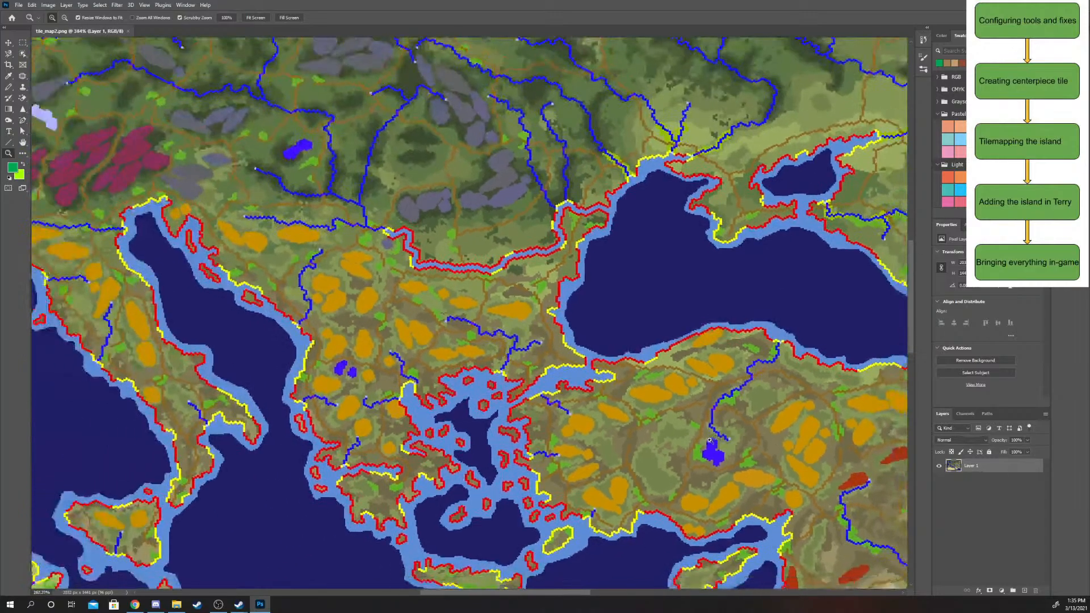
alt+scroll(706, 439, down, 4)
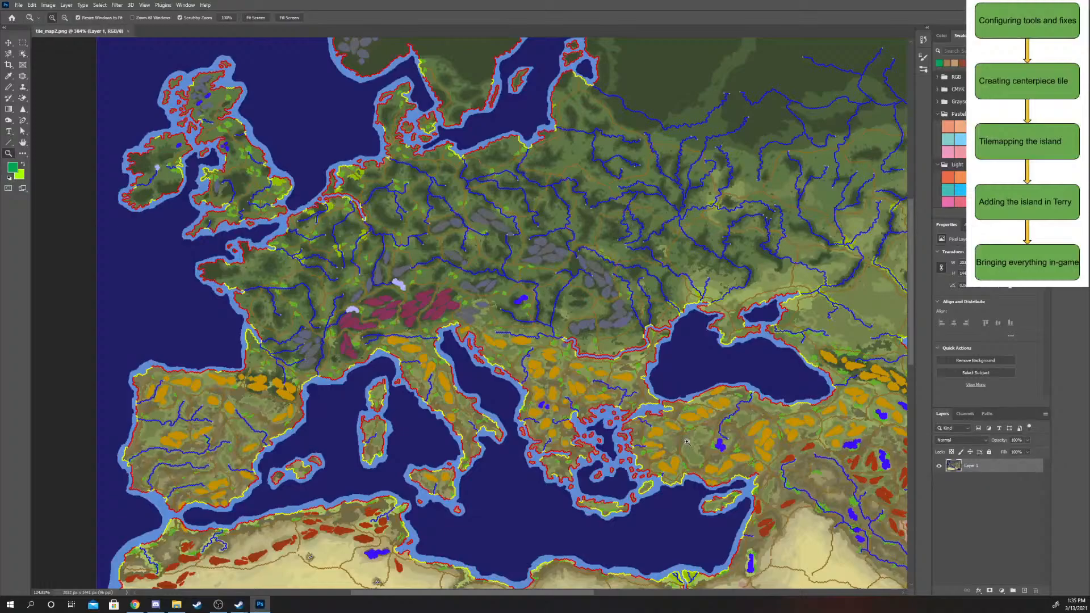
alt+scroll(686, 441, down, 1)
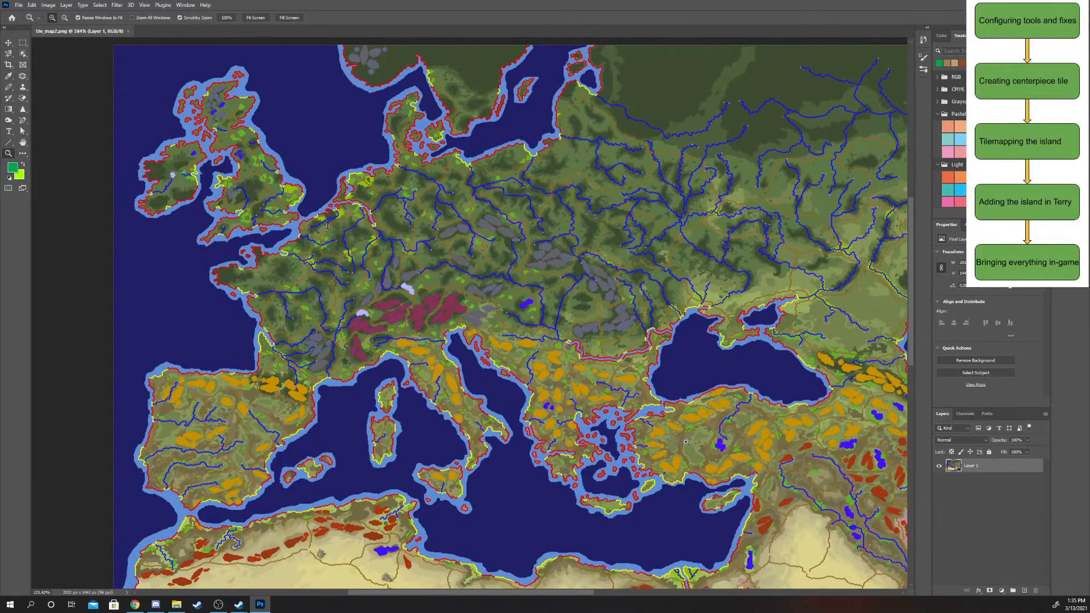
alt+scroll(404, 306, up, 2)
alt+scroll(399, 299, up, 6)
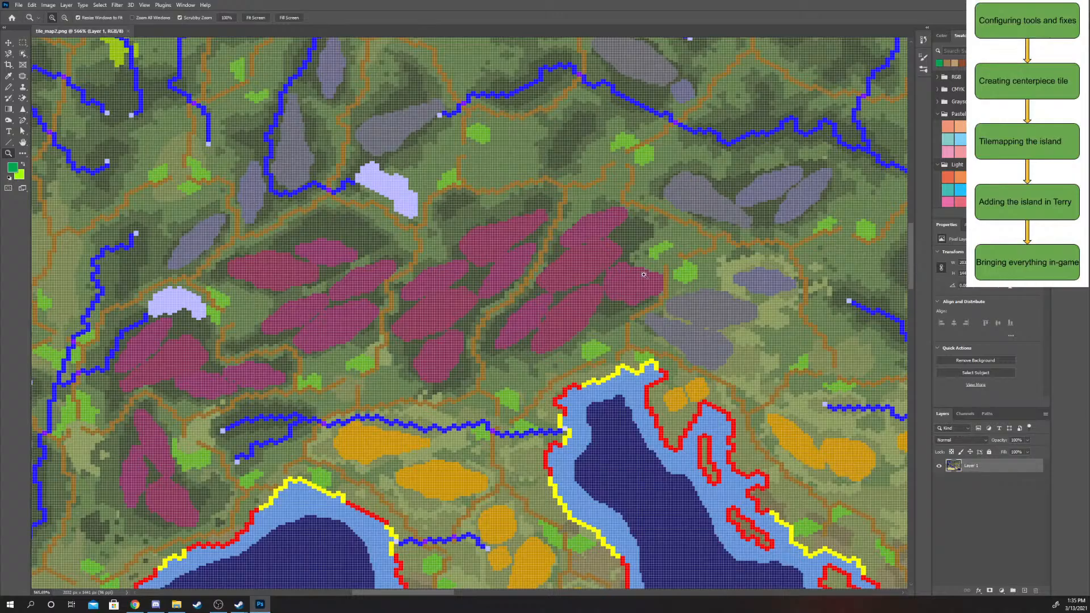
- Compare the mountain areas of the Alps, Italy and Iberia with the rest of the European tile map
drag(644, 274, 600, 260)
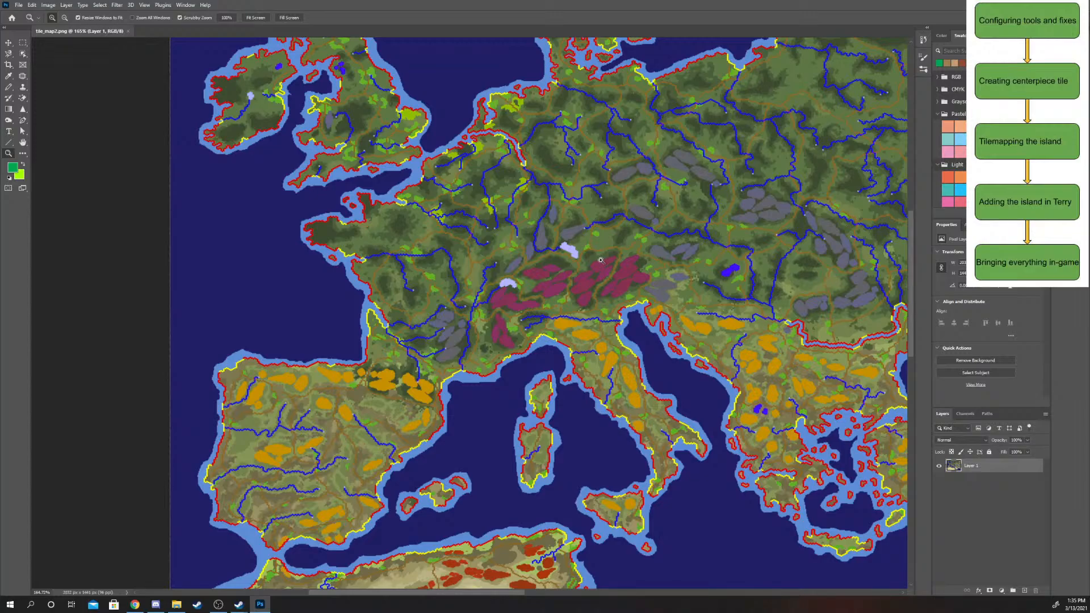
drag(601, 261, 646, 291)
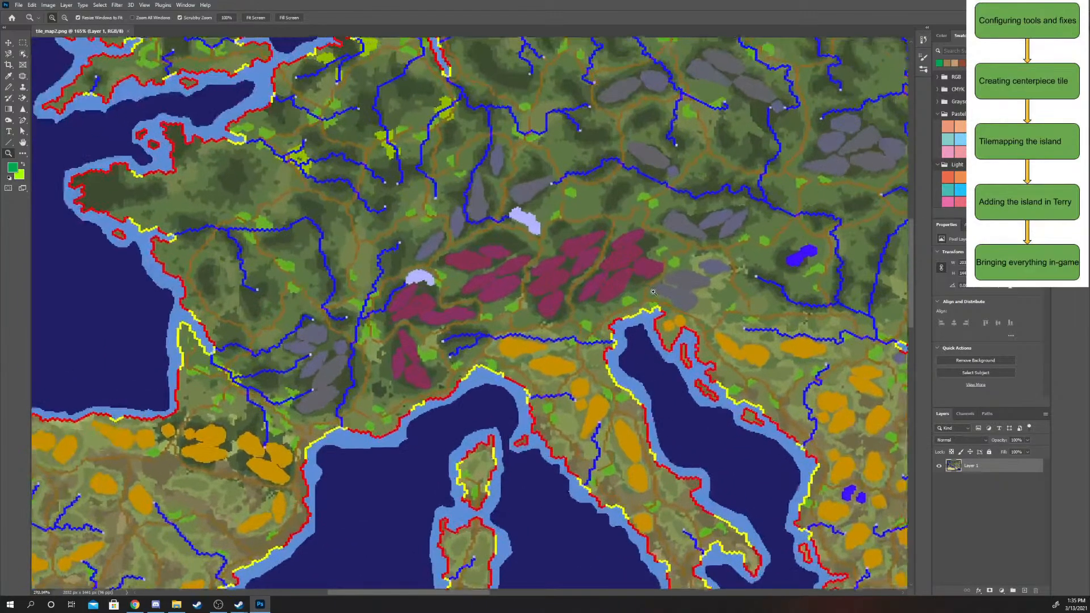
drag(456, 224, 507, 229)
drag(689, 250, 641, 248)
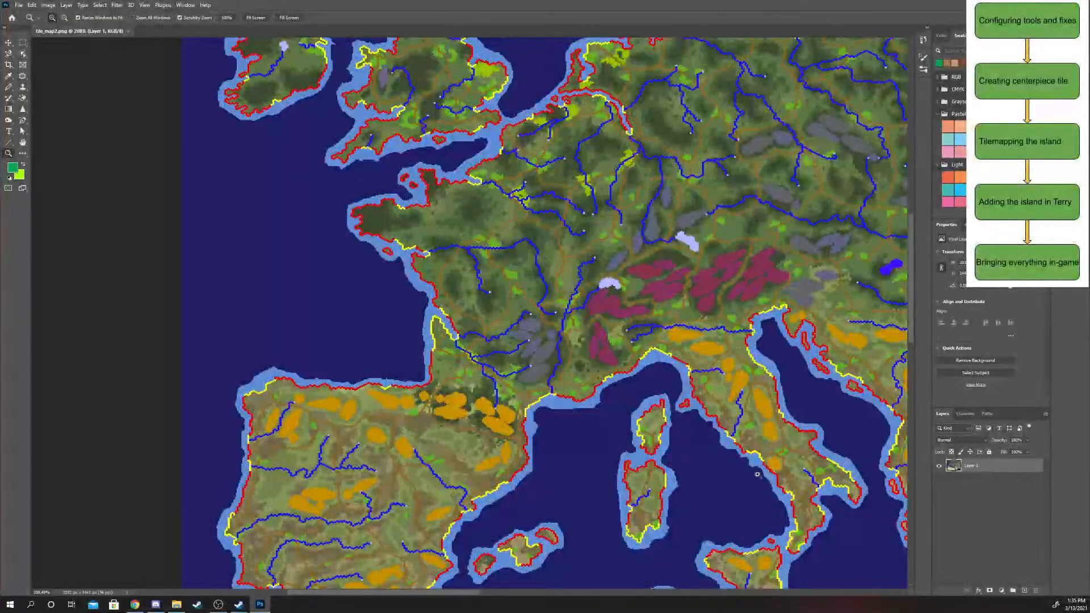
drag(830, 401, 774, 420)
middle_drag(837, 327, 767, 328)
scroll(768, 328, right, 10)
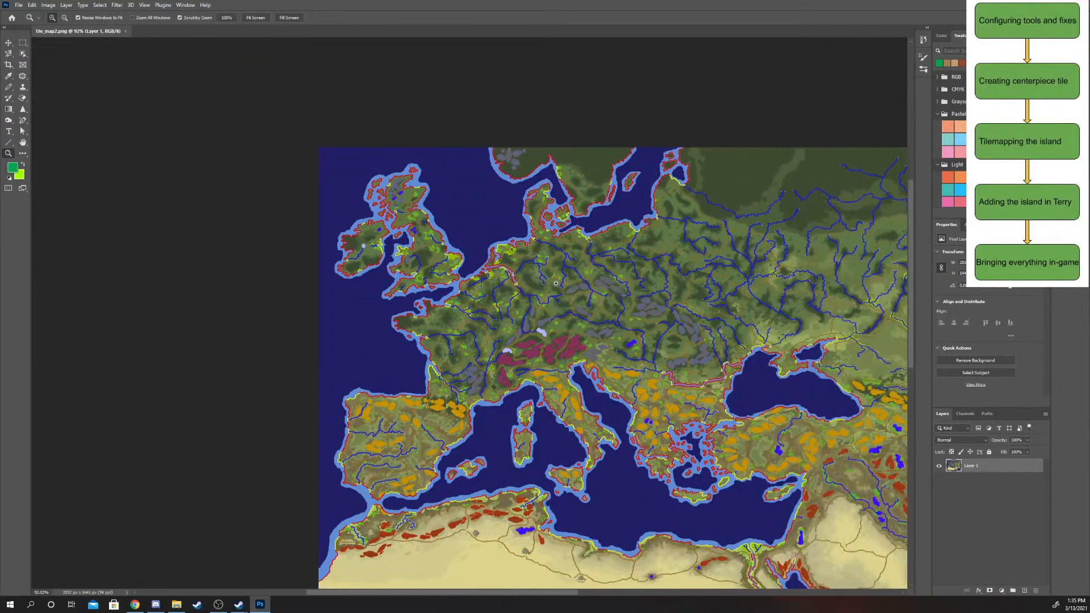
- Examine the tile map from Europe and the Middle East to the river network of Eastern Europe and the Mediterranean coasts
scroll(739, 321, right, 10)
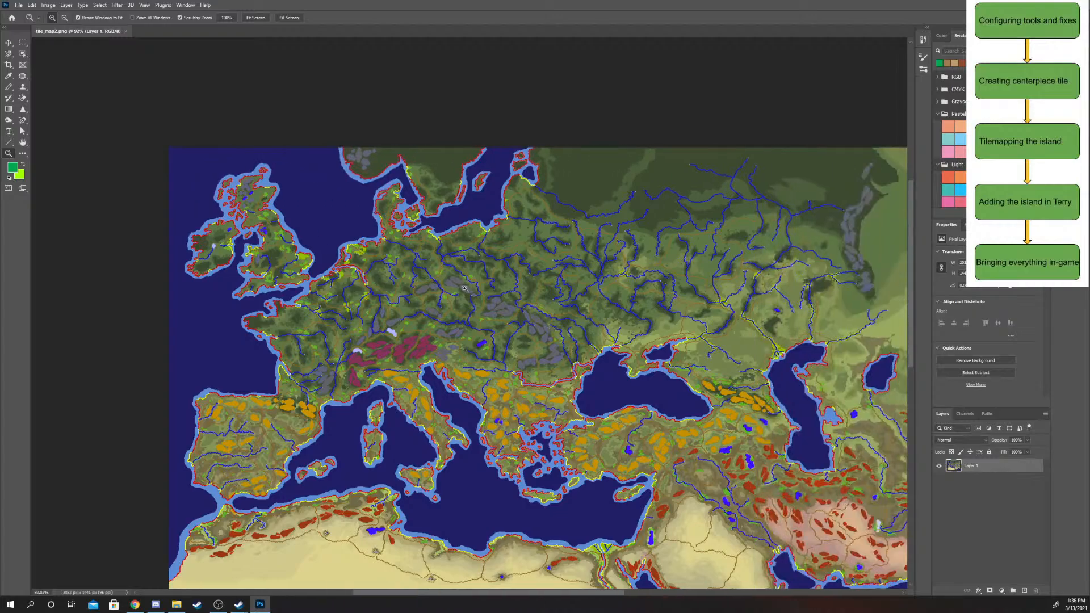
scroll(503, 317, down, 3)
scroll(503, 316, down, 5)
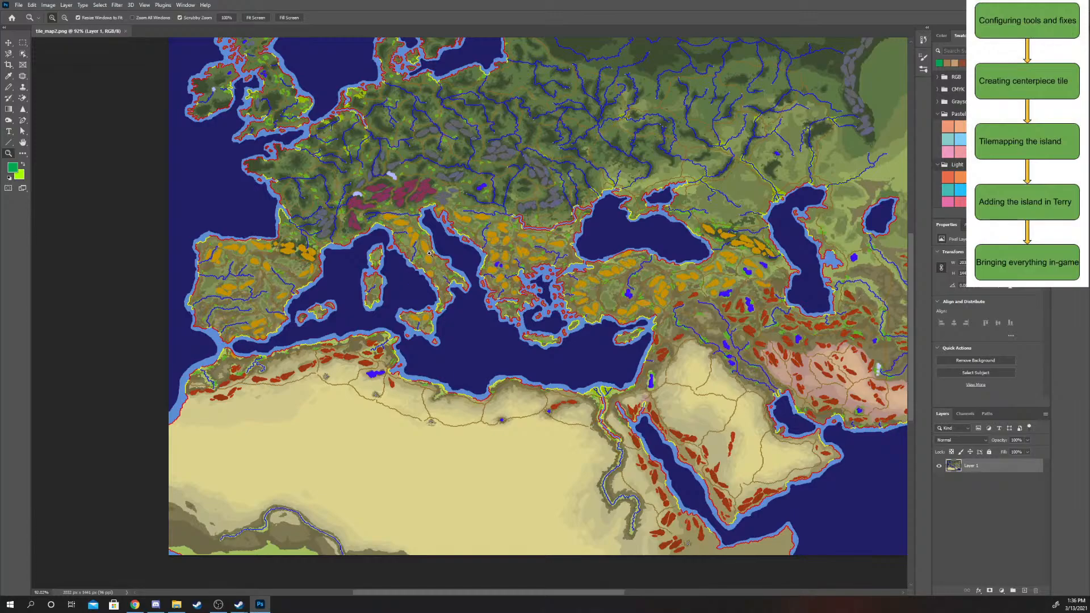
shift+scroll(654, 262, right, 5)
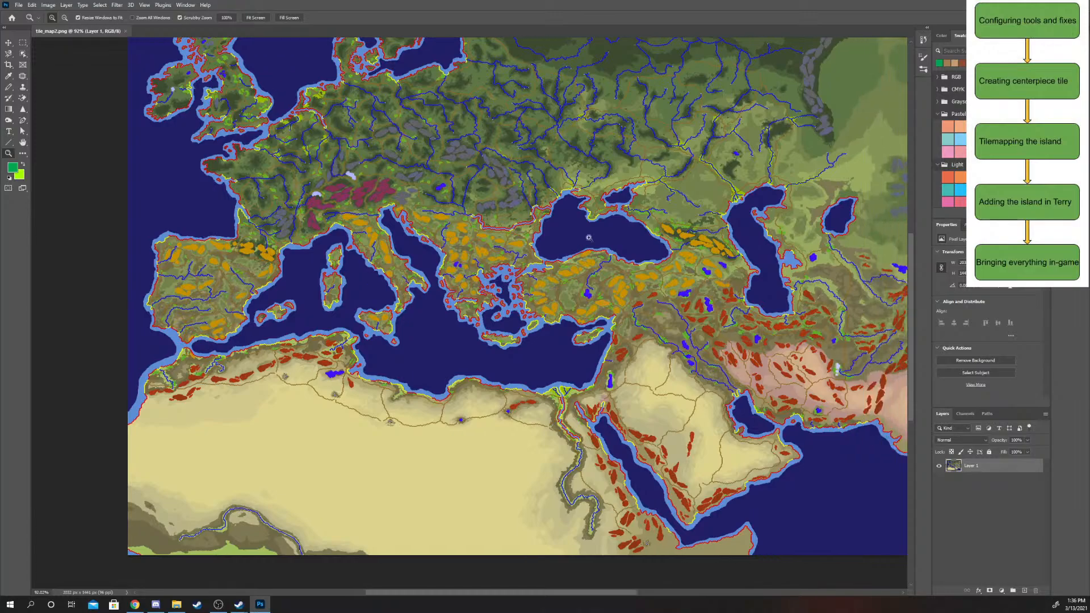
alt+scroll(655, 263, down, 4)
alt+scroll(669, 144, down, 6)
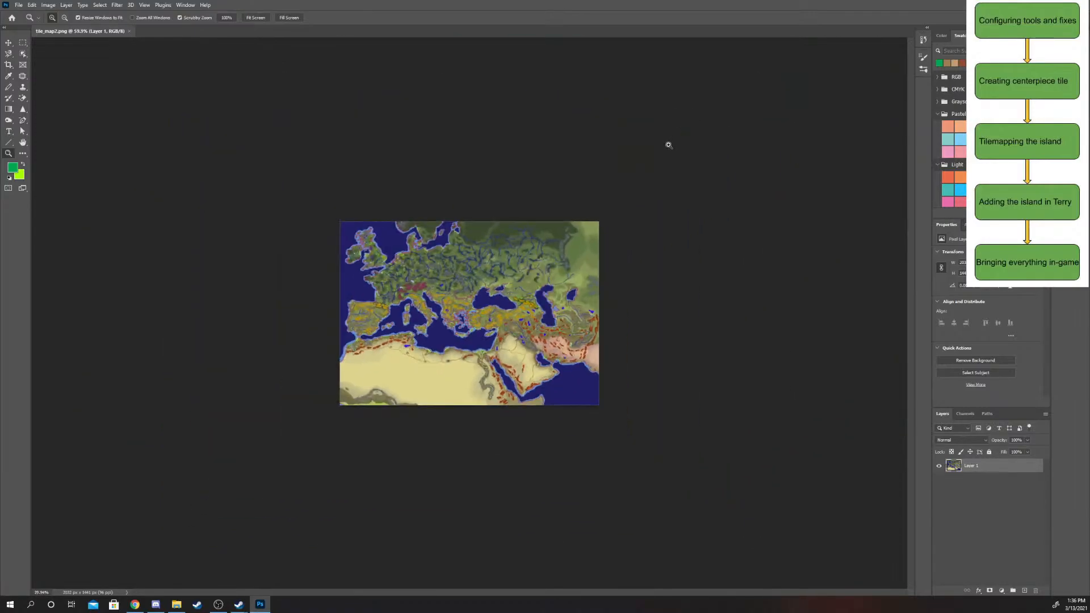
alt+scroll(694, 166, up, 8)
alt+scroll(495, 163, up, 12)
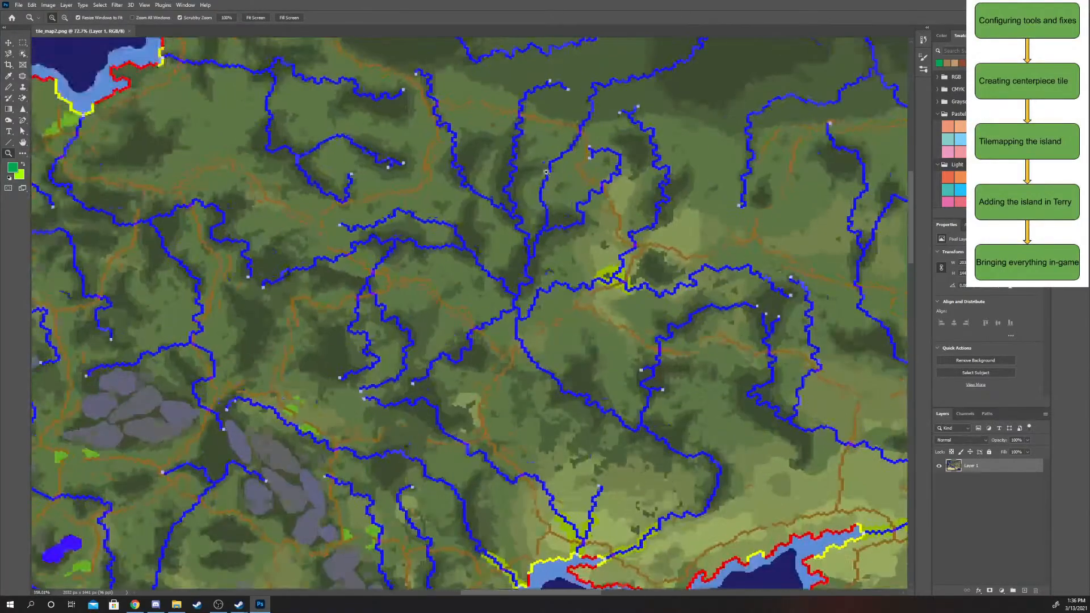
alt+scroll(495, 164, down, 8)
scroll(173, 305, left, 4)
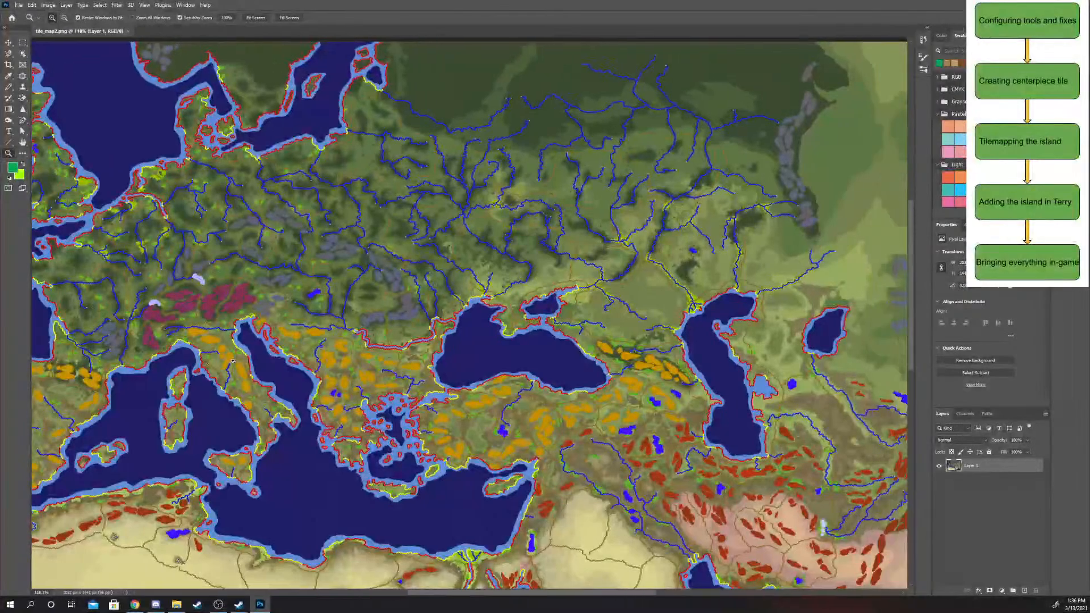
scroll(173, 305, left, 3)
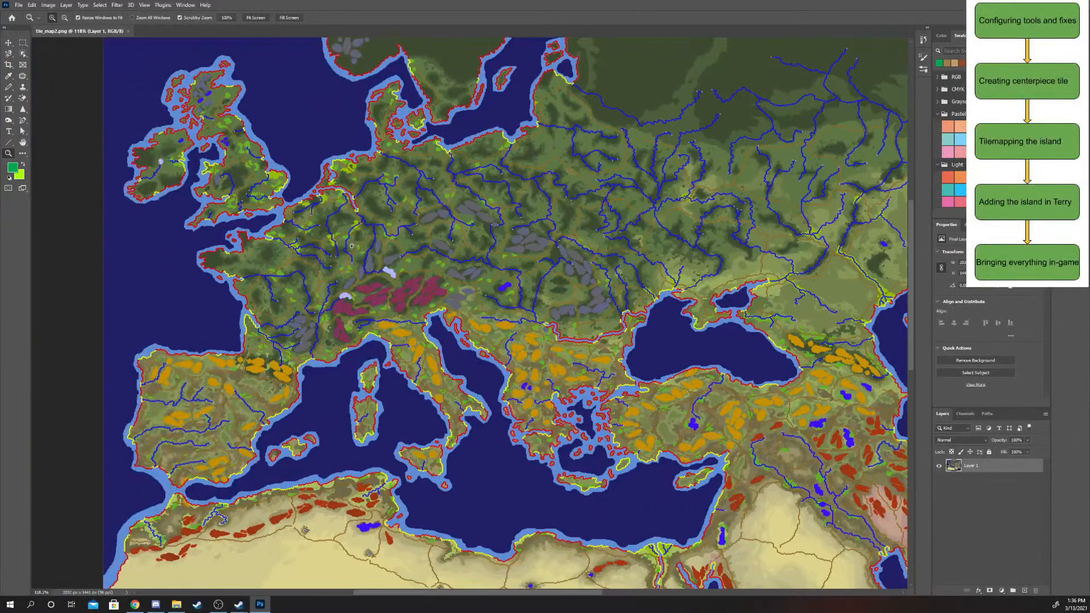
scroll(407, 289, down, 3)
scroll(407, 289, right, 1)
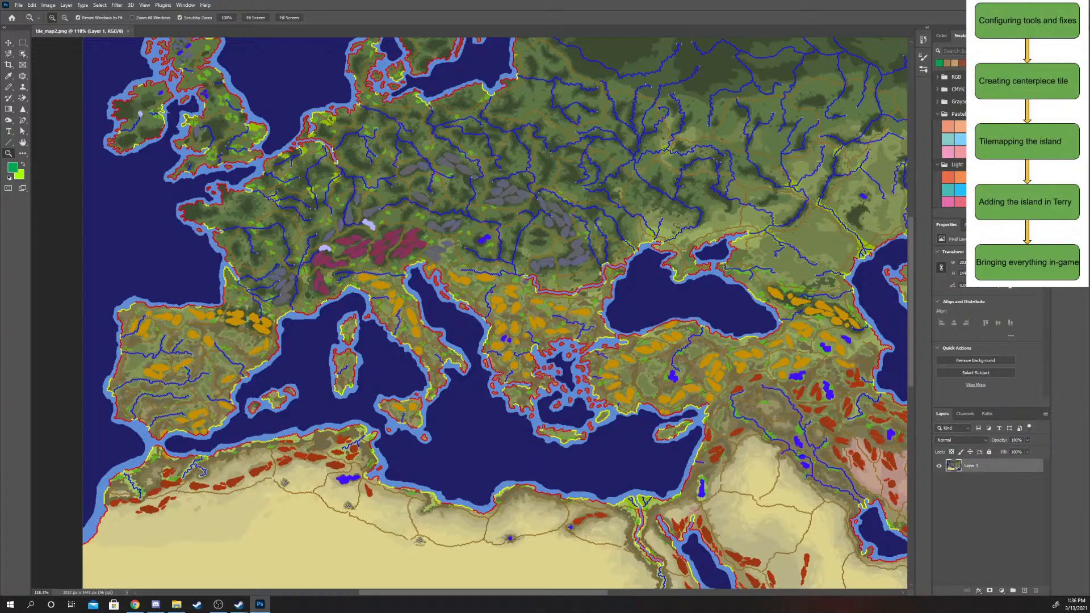
- Launch TEd.AssemblyKit.exe from the assembly_kit binariesNonTerry folder
click(180, 600)
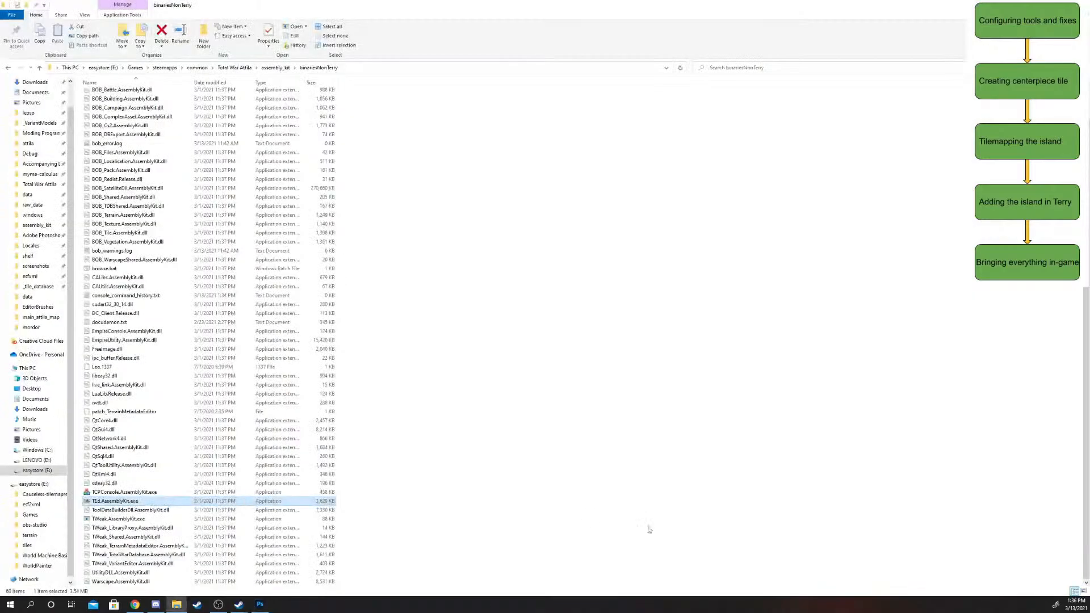
double_click(254, 501)
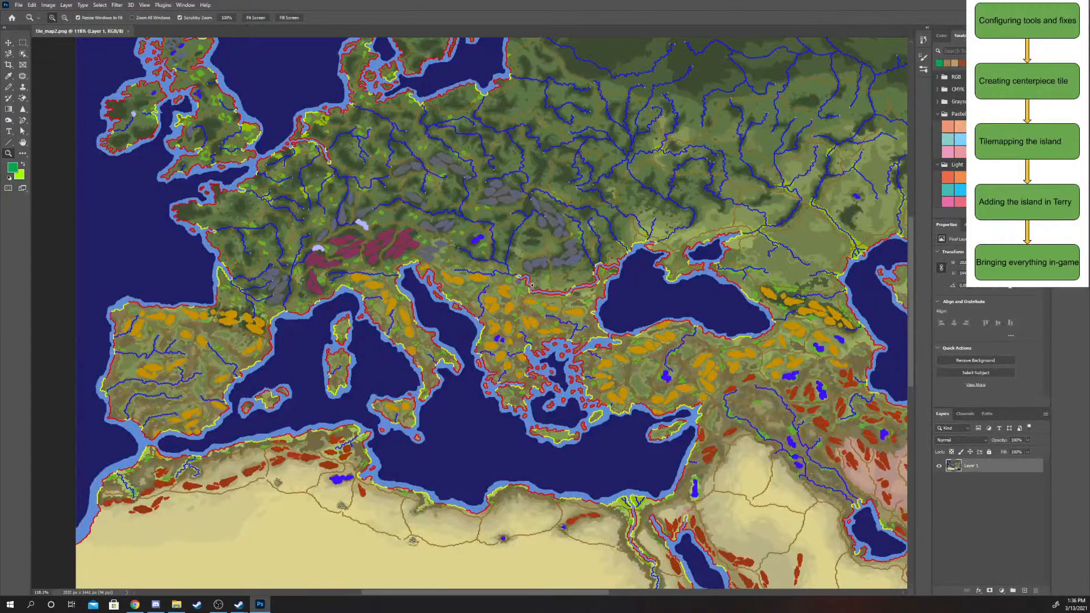
- Inspect the river channel west of the Black Sea on the tile map in Photoshop at pixel-grid level
click(564, 287)
drag(565, 286, 593, 285)
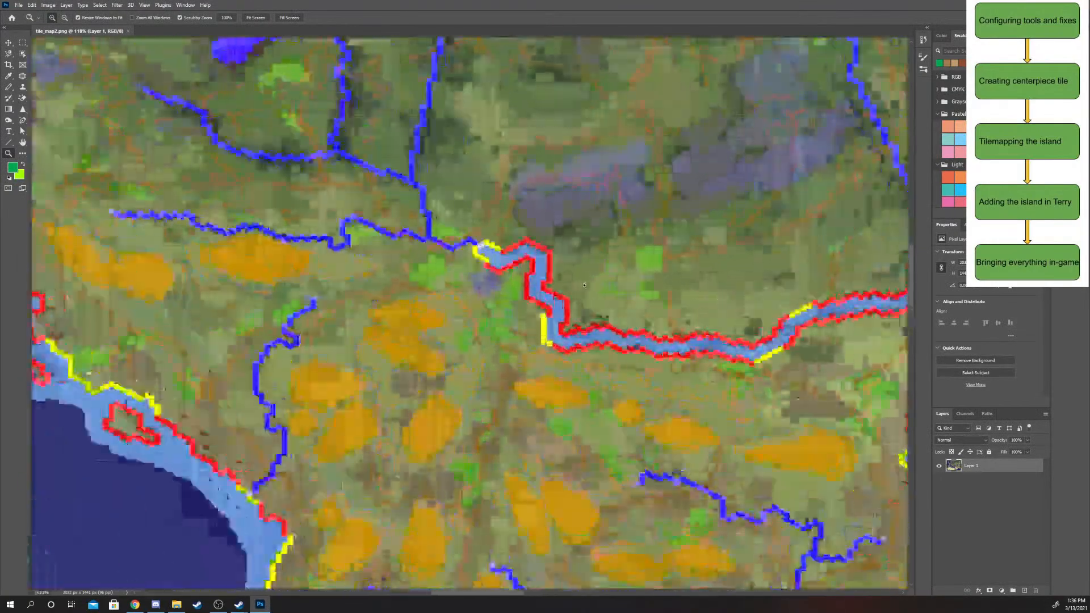
click(485, 242)
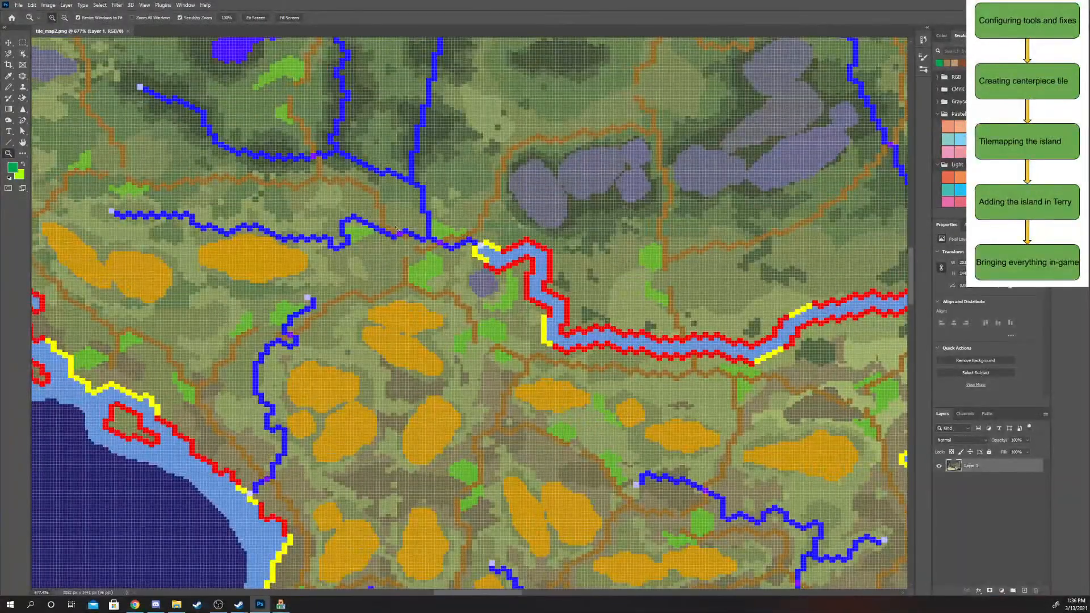
drag(405, 231, 432, 240)
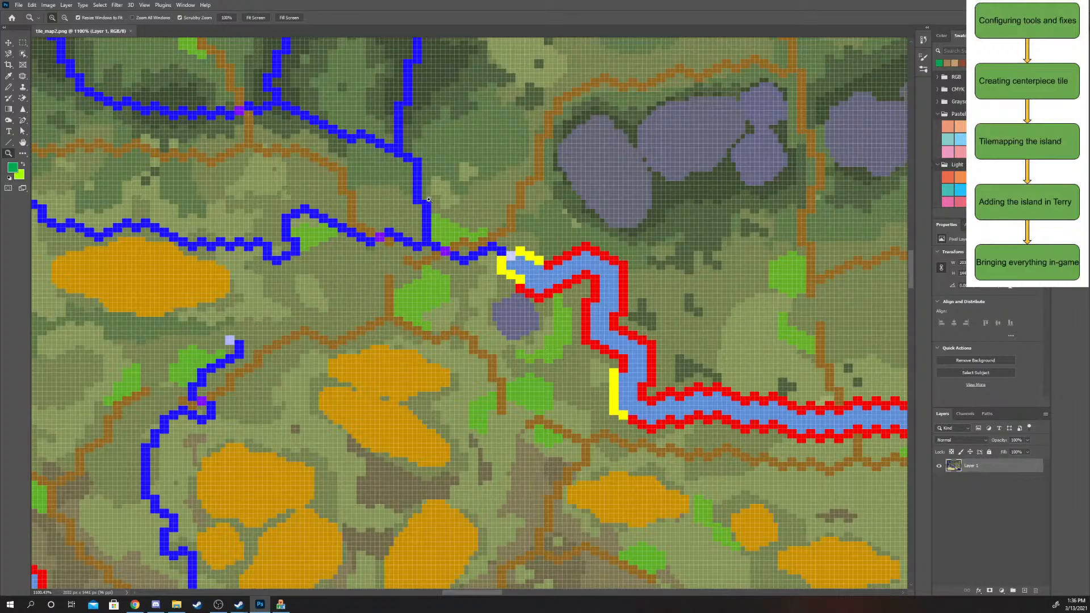
drag(508, 159, 123, 95)
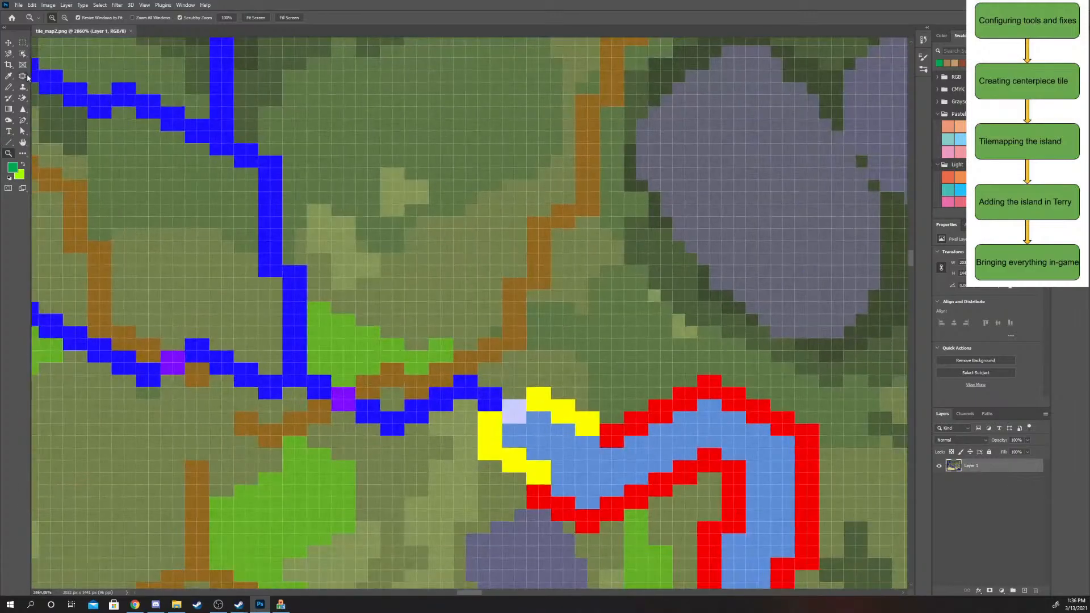
- Draw a short stepped line of green pixels with the Pencil beside the small grey mountain patch near the river channel's western end
click(10, 86)
scroll(457, 289, down, 4)
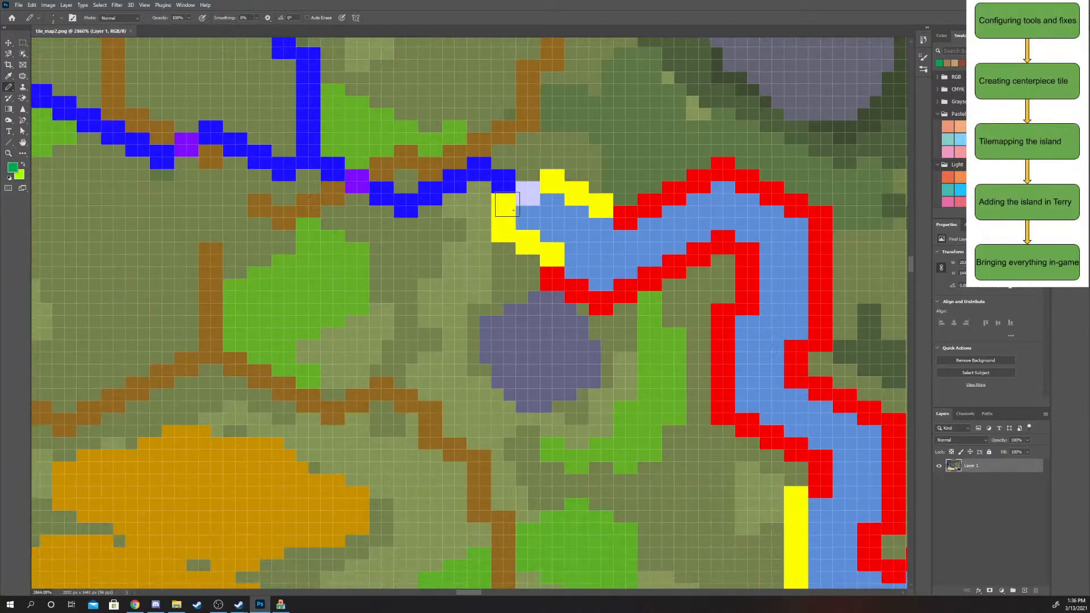
click(442, 265)
click(466, 278)
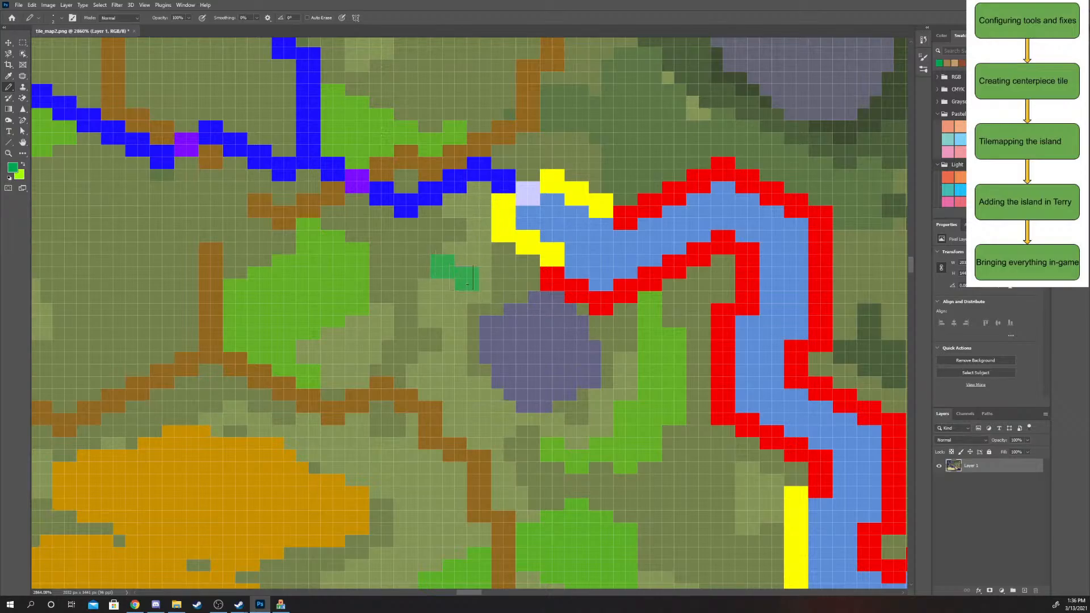
click(497, 301)
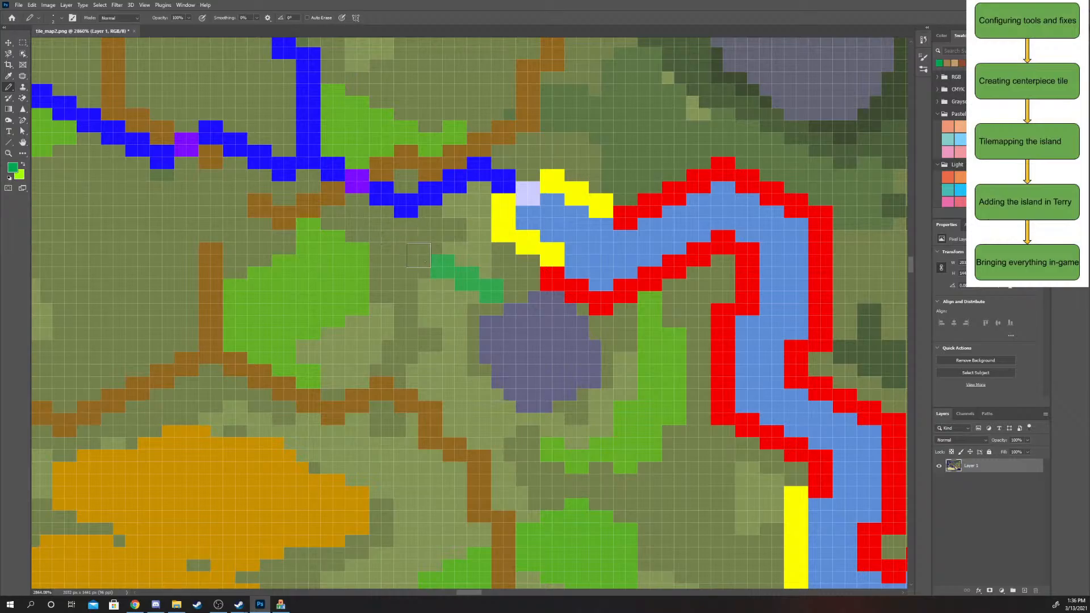
click(419, 255)
click(400, 266)
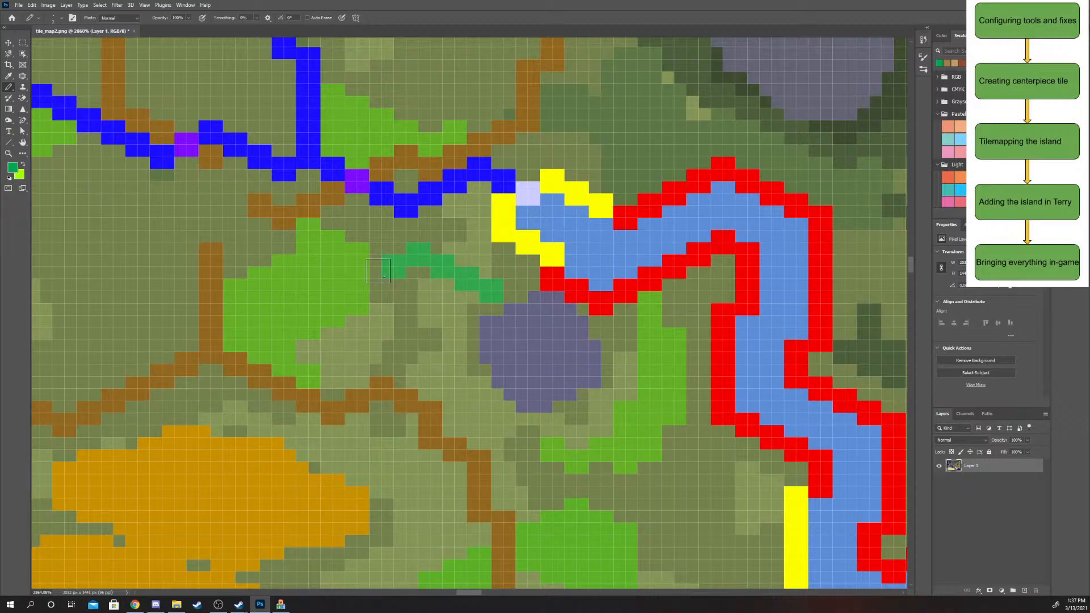
- Undo all the green pencil pixels drawn on the tile map
scroll(316, 118, left, 1)
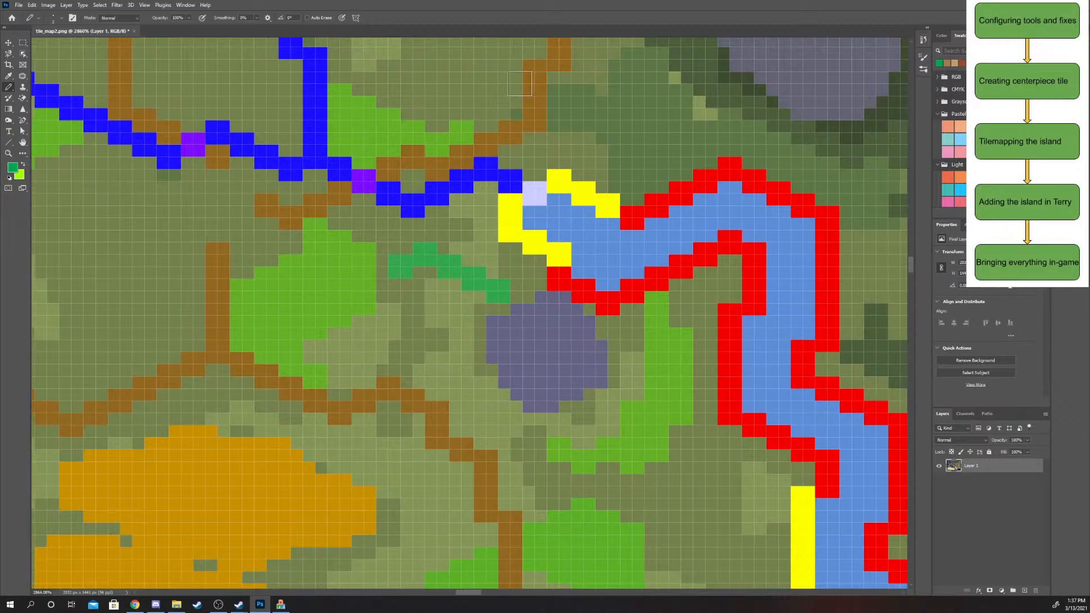
scroll(520, 83, right, 3)
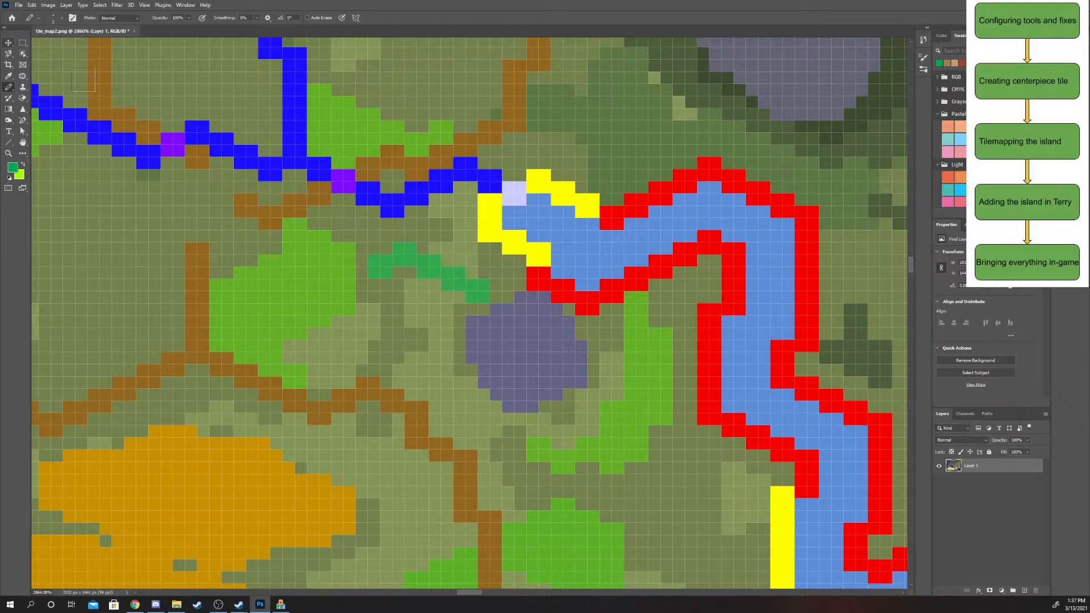
key(ctrl+z)
key(ctrl+z)
key(ctrl+z)
key(ctrl+z)
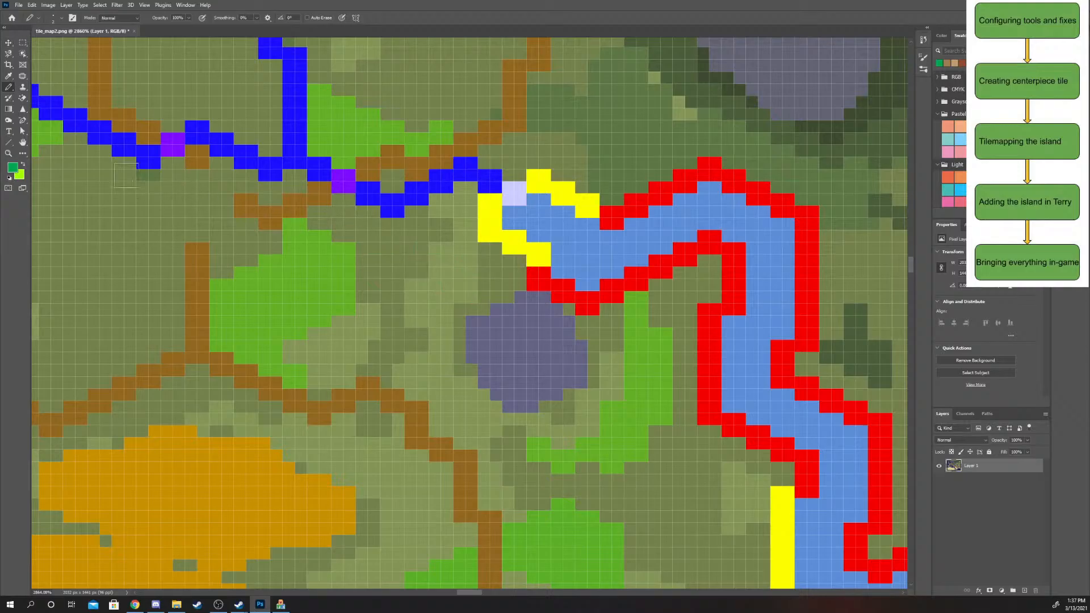
- Examine the whole tile map, then the mountain areas of the Alps, Italy and the Balkans
click(8, 153)
drag(543, 332, 409, 333)
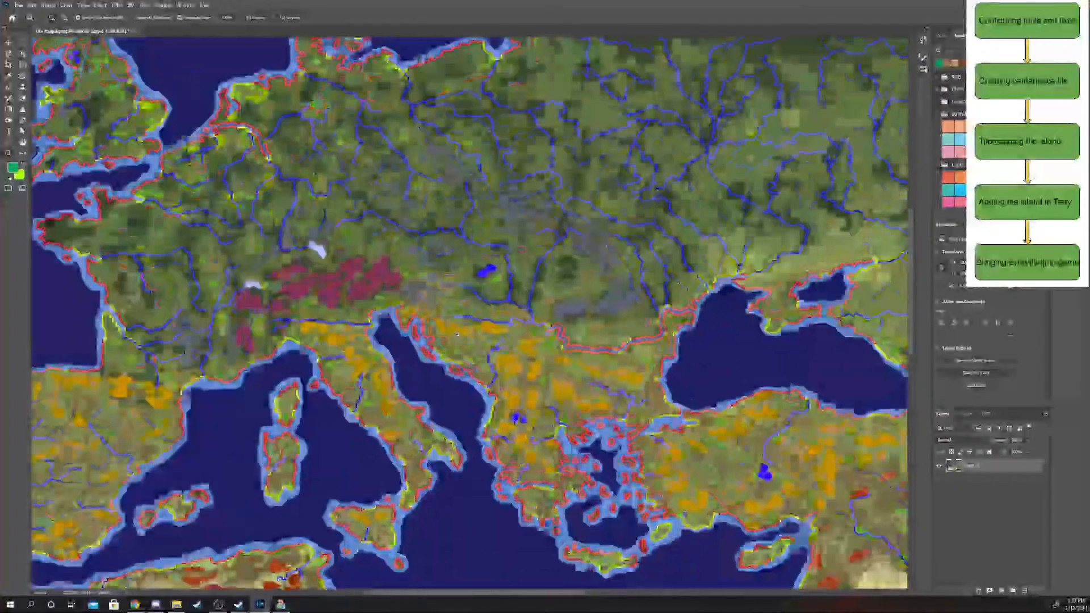
drag(431, 334, 478, 334)
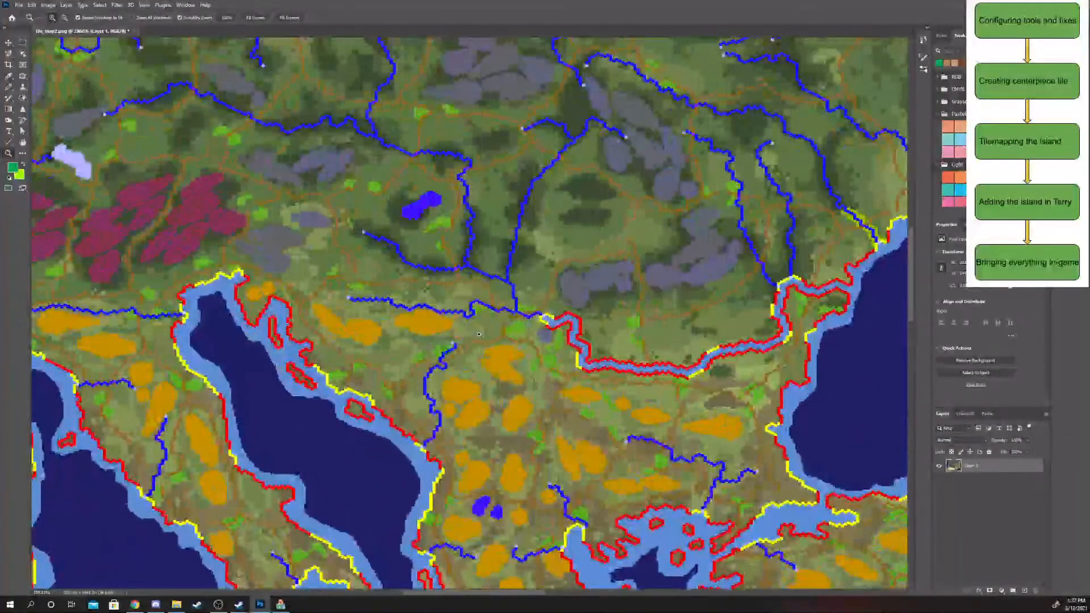
drag(587, 238, 672, 239)
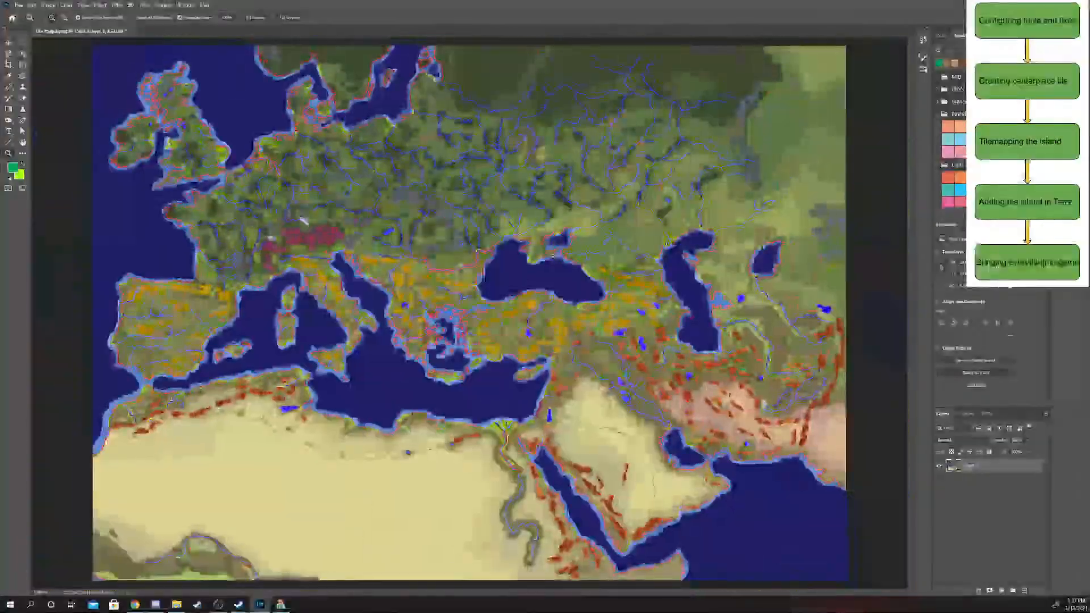
drag(823, 397, 909, 398)
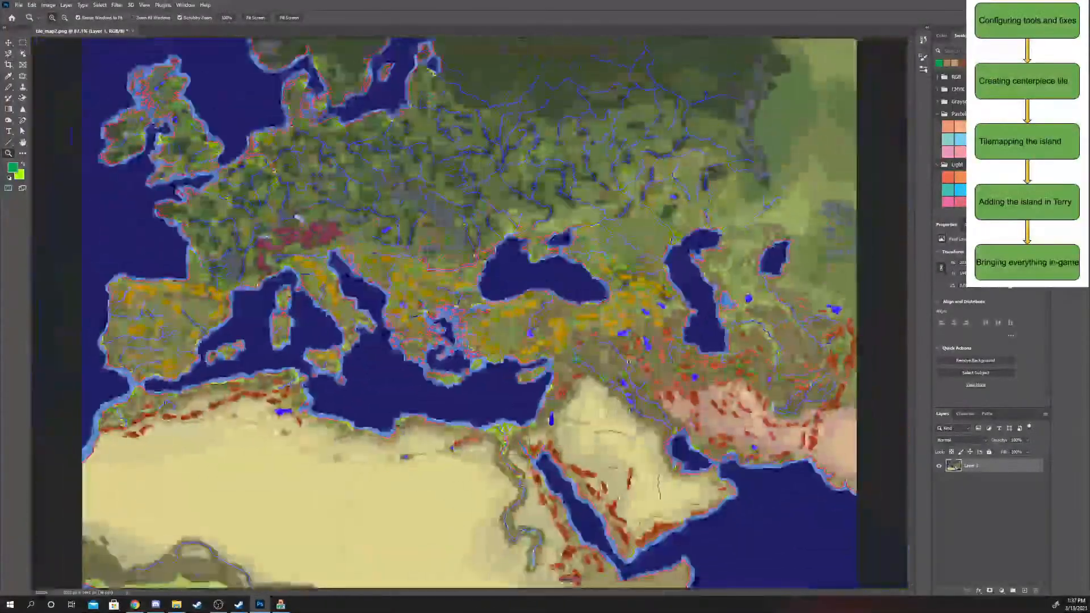
mouse_move(250, 257)
mouse_down()
mouse_move(290, 255)
mouse_move(266, 261)
mouse_up()
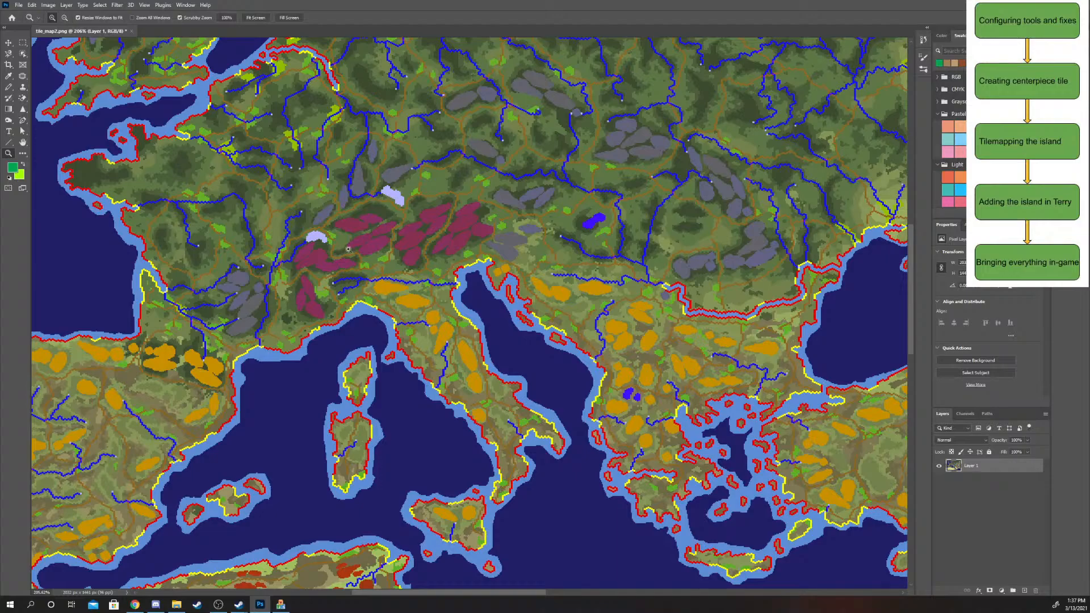
drag(321, 259, 286, 259)
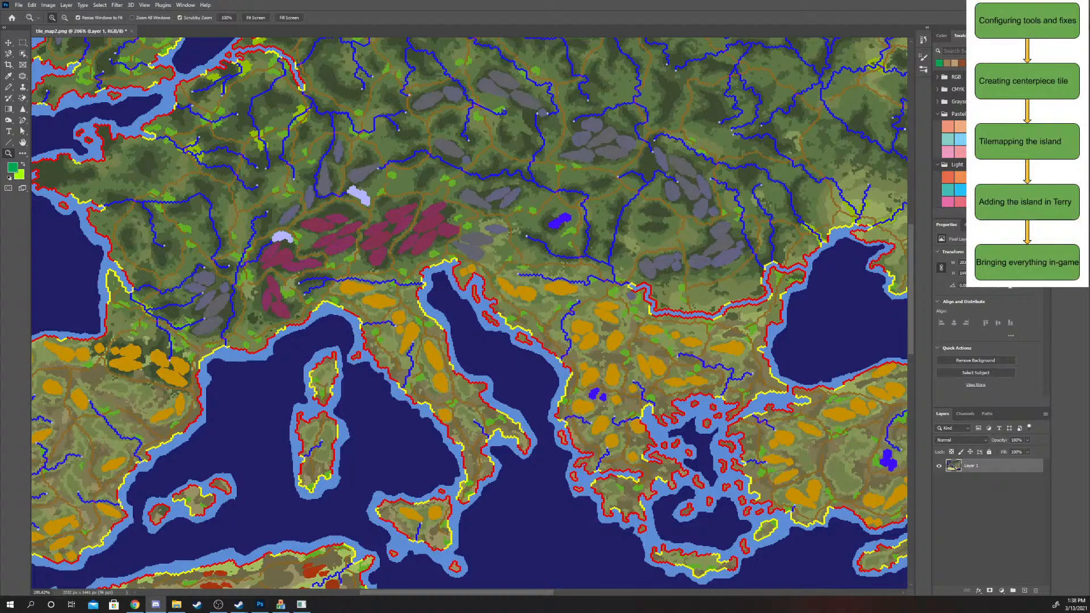
drag(469, 314, 414, 286)
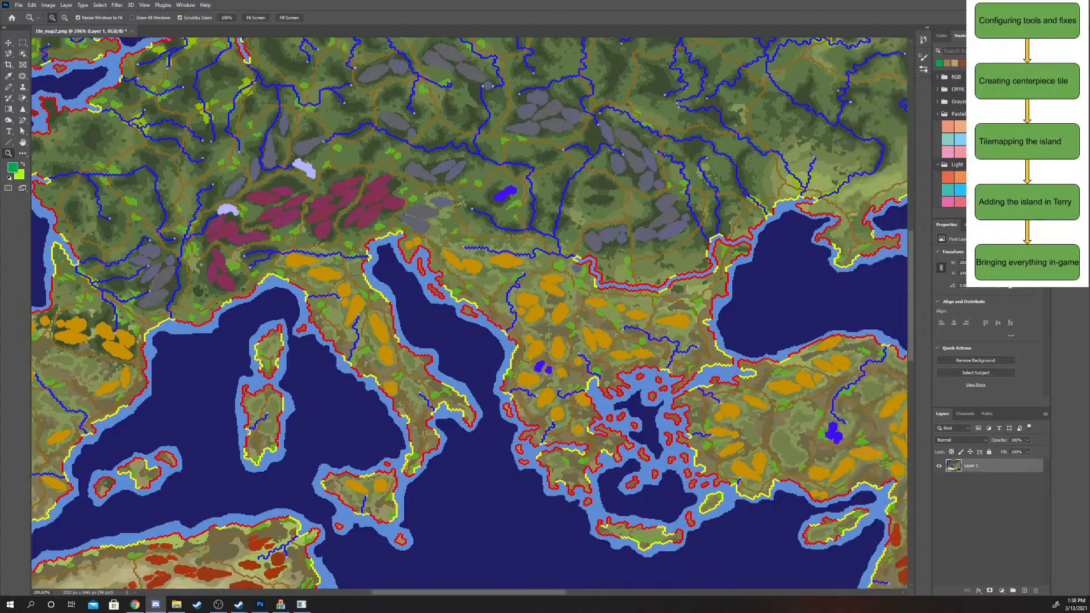
- Switch to TEd and widen its main window towards the Property Editor
key(alt+Tab)
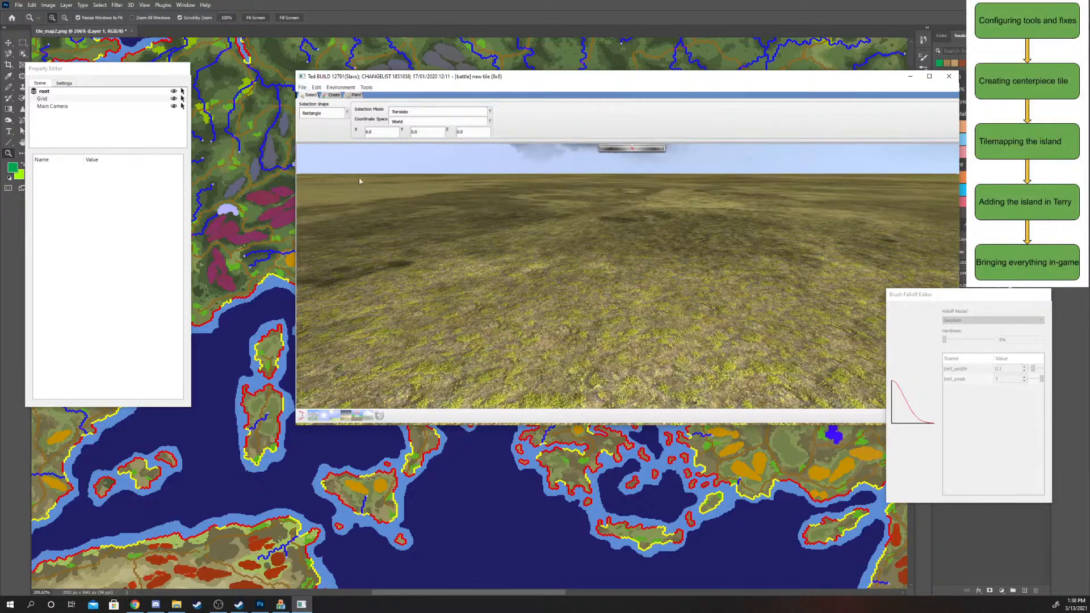
click(302, 87)
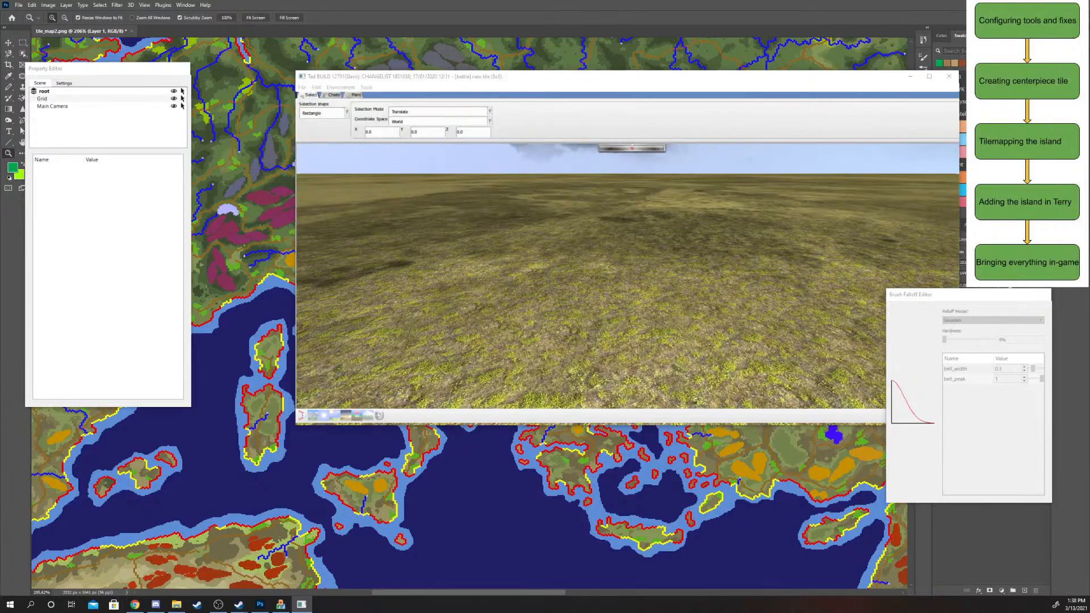
scroll(244, 148, left, 1)
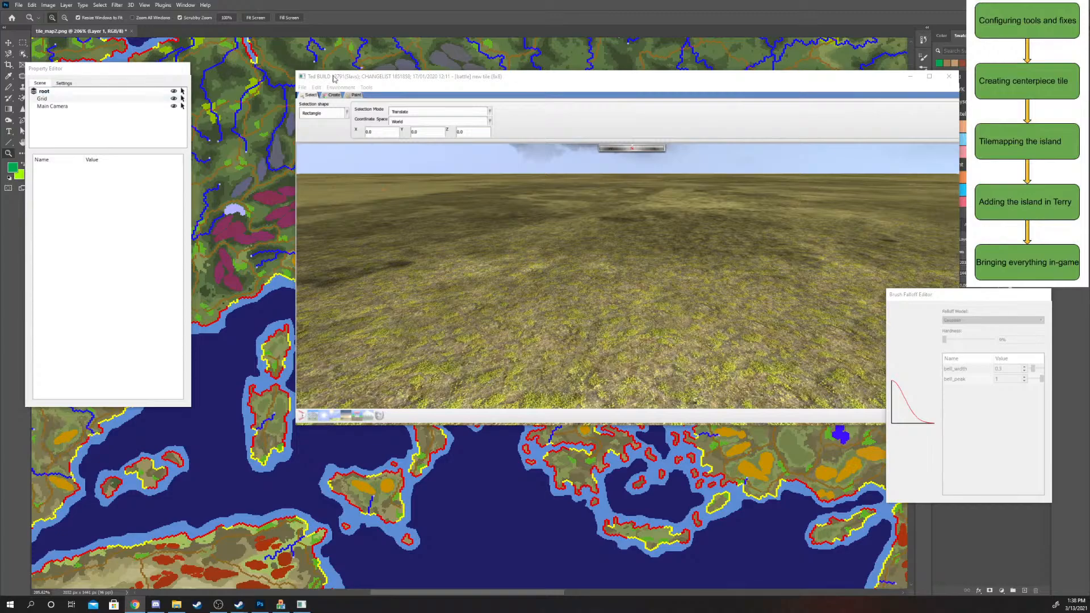
drag(296, 89, 306, 89)
click(314, 88)
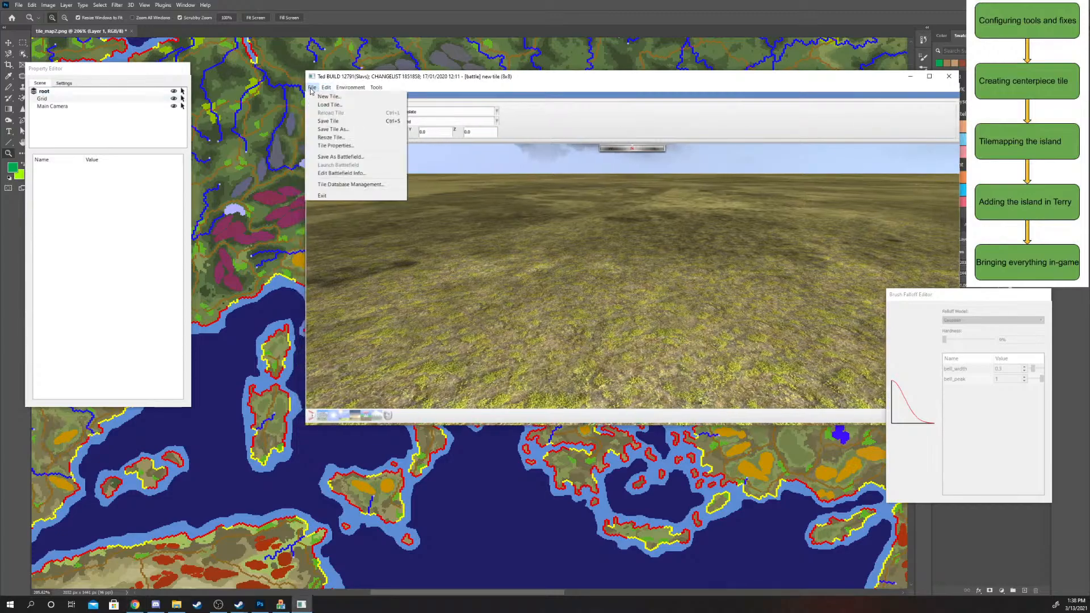
click(311, 87)
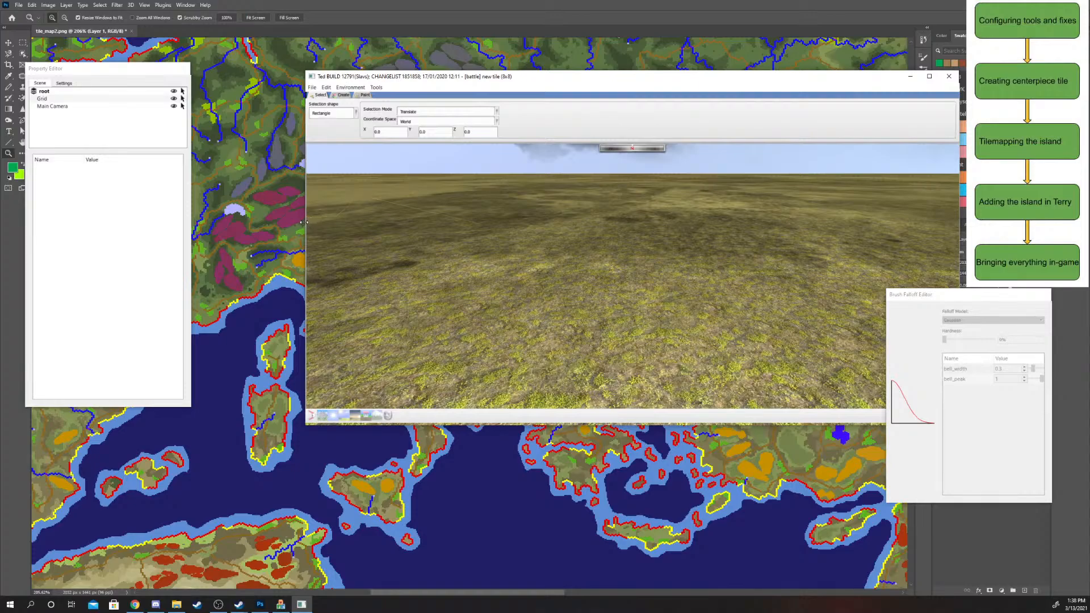
drag(305, 220, 266, 216)
- Load the 4x4 tile, variation aa, of the sand_04 set from the campaign database
click(272, 87)
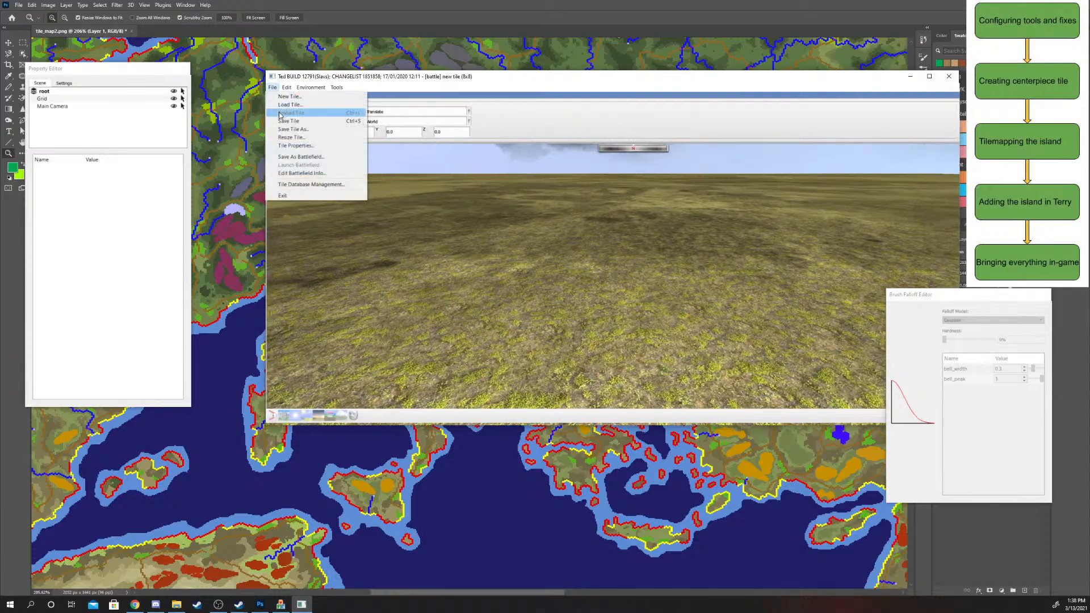
click(302, 104)
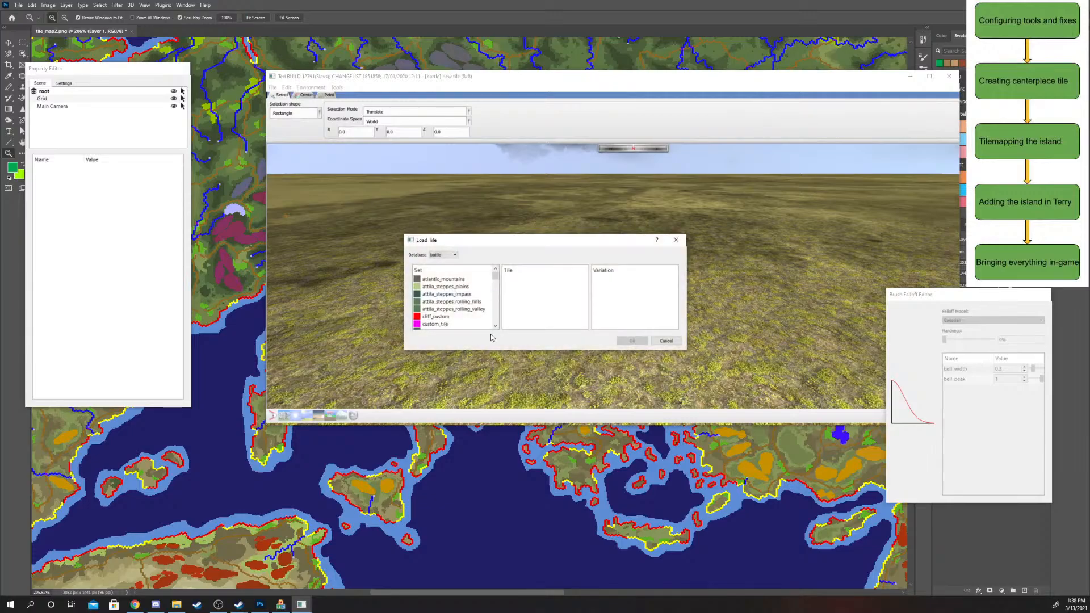
scroll(460, 290, down, 5)
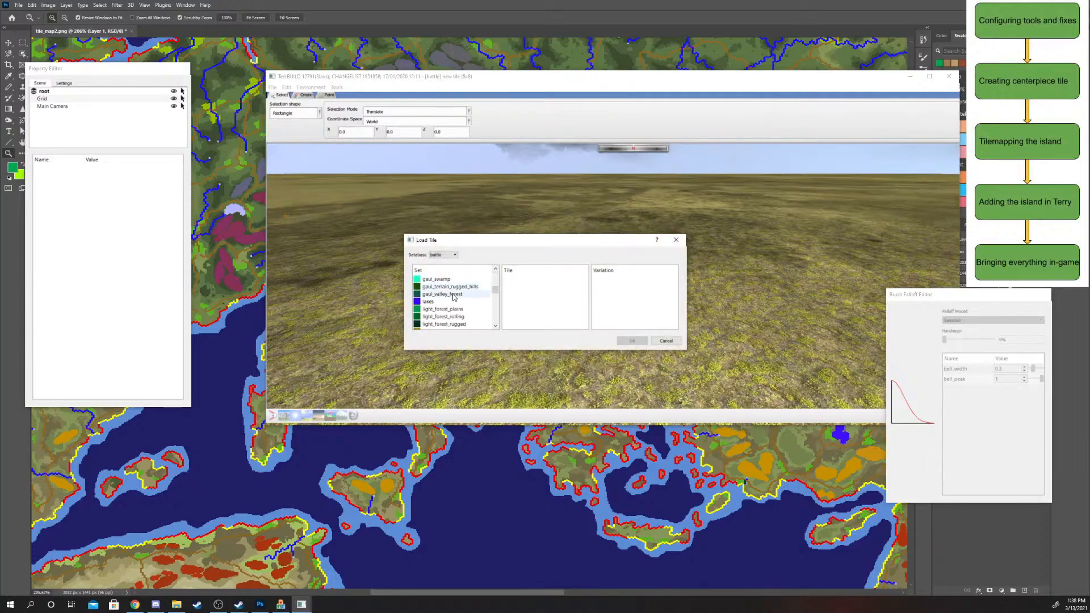
click(453, 255)
click(444, 270)
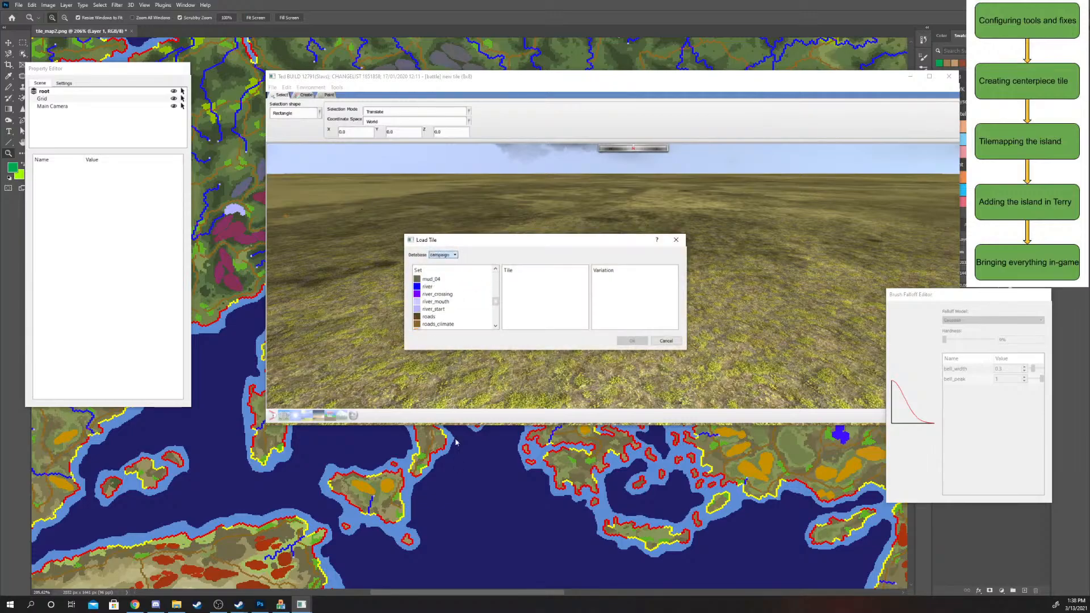
scroll(431, 308, down, 10)
click(431, 294)
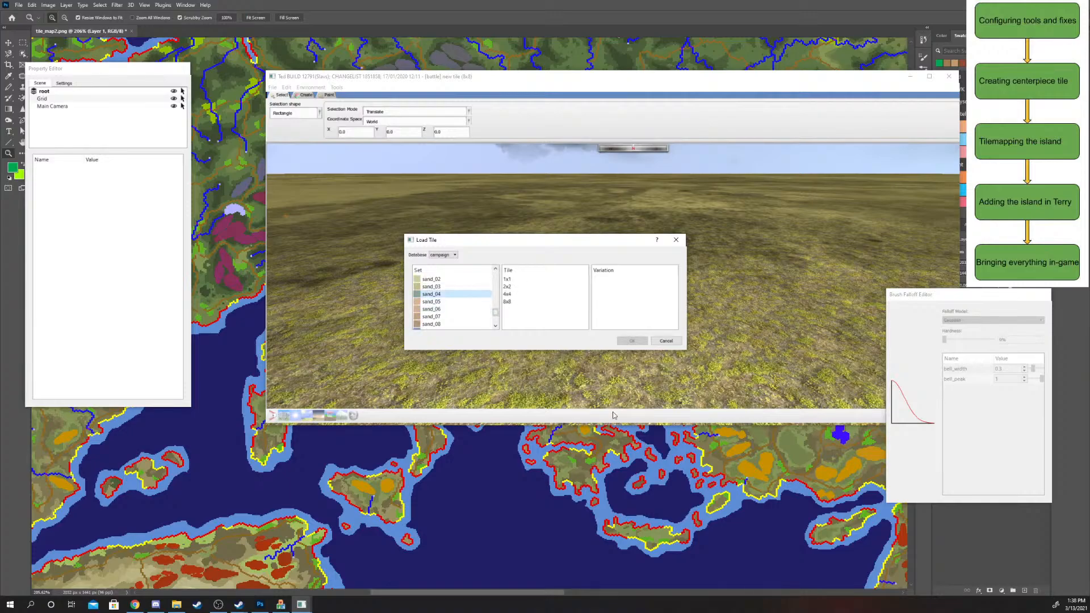
click(534, 294)
click(596, 279)
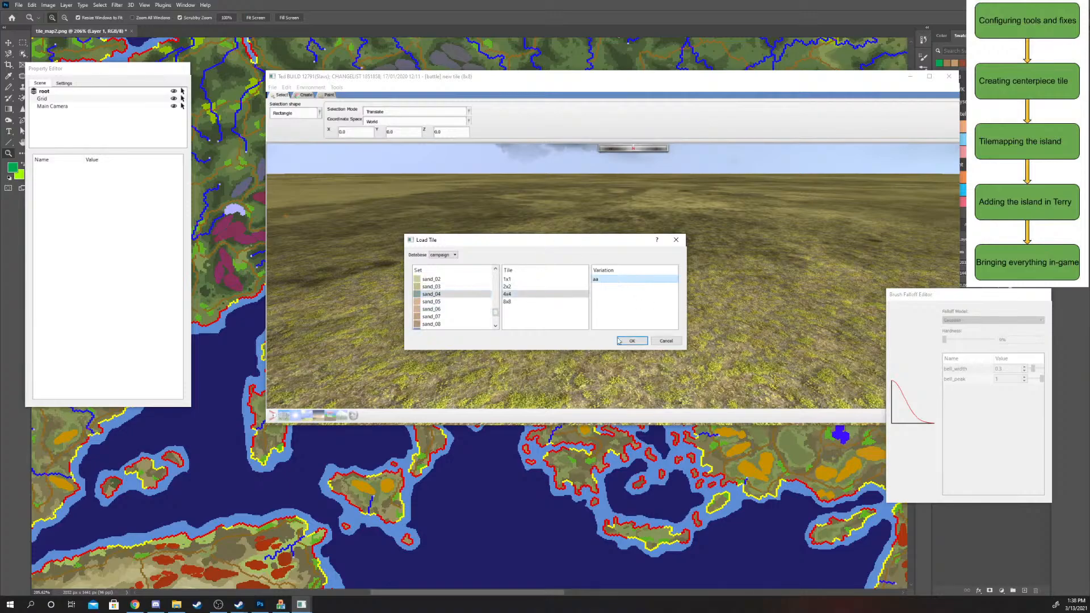
click(630, 341)
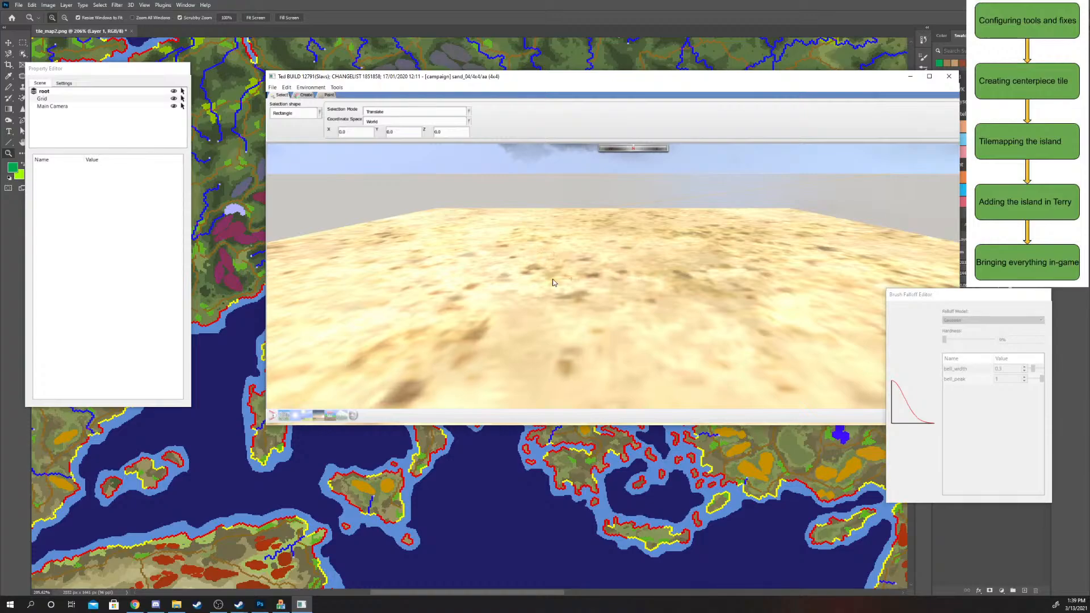
- Examine the loaded sand tile's surface and edges, and check its tile properties without changing them
scroll(553, 282, down, 5)
scroll(552, 282, up, 3)
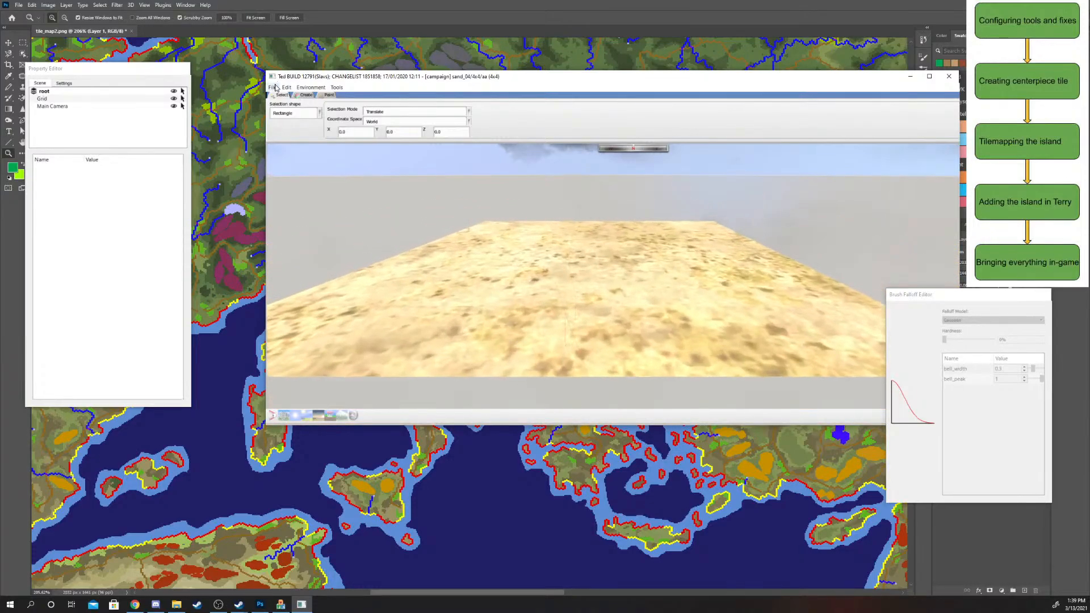
click(276, 88)
click(295, 150)
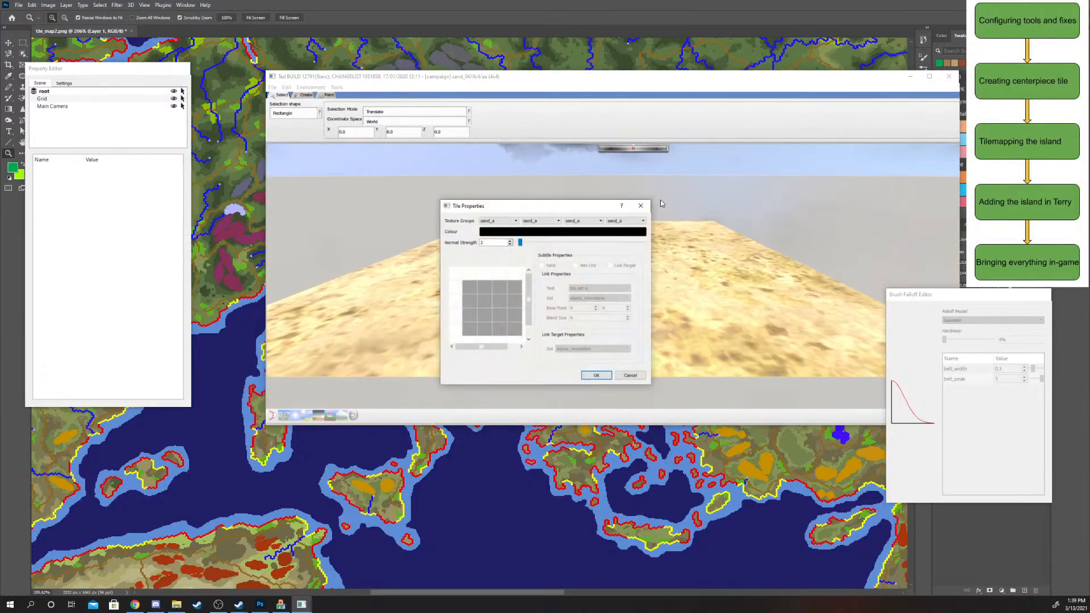
click(640, 205)
scroll(624, 249, up, 3)
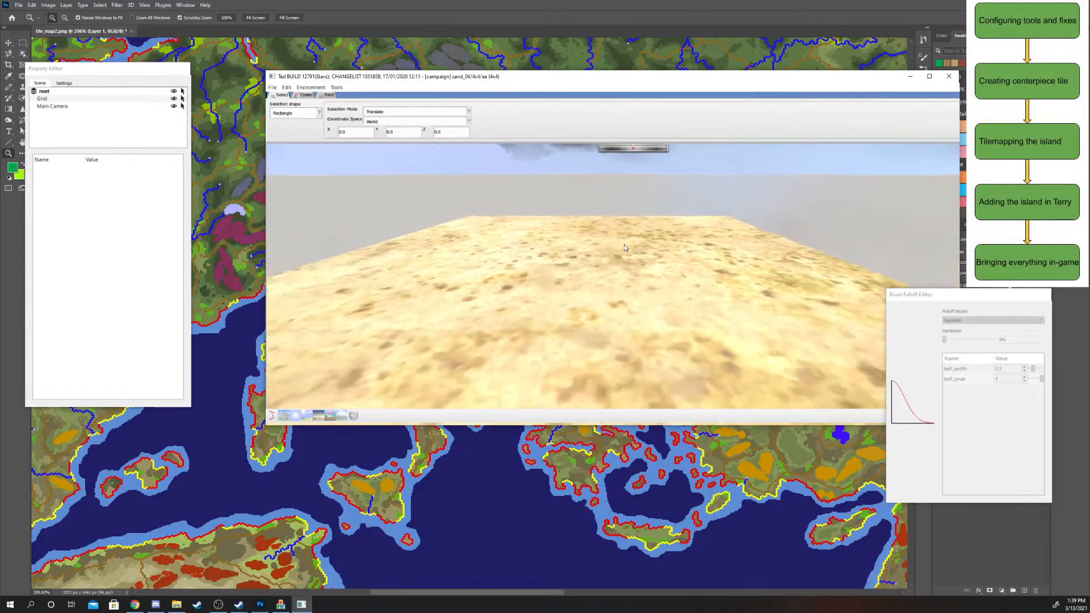
scroll(624, 248, down, 5)
scroll(642, 240, up, 5)
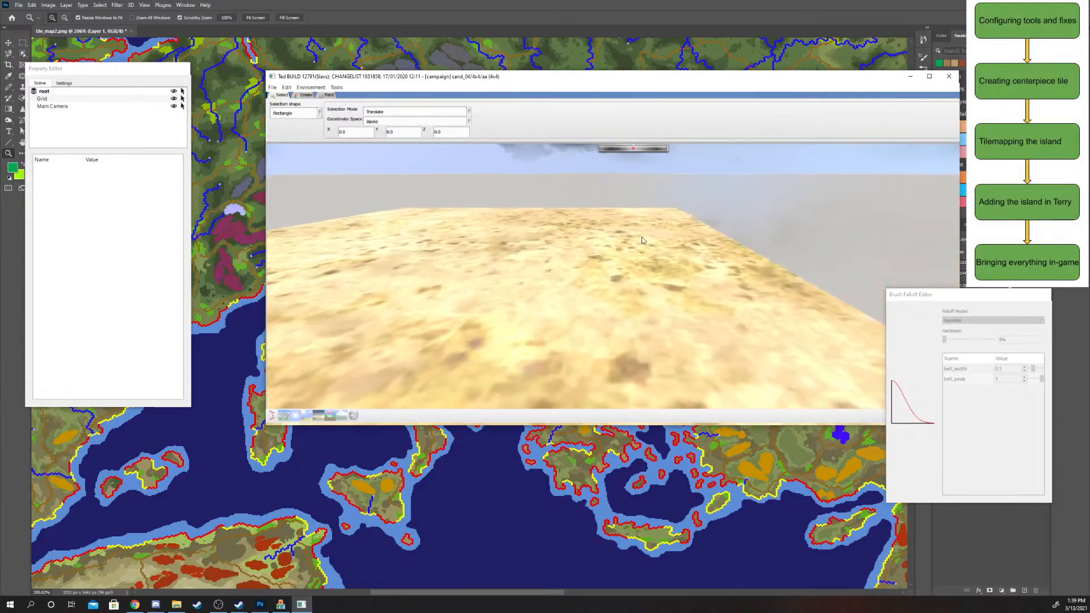
- Return to the tile map in Photoshop and pick a beige sand swatch as the foreground colour
click(910, 77)
scroll(960, 149, down, 2)
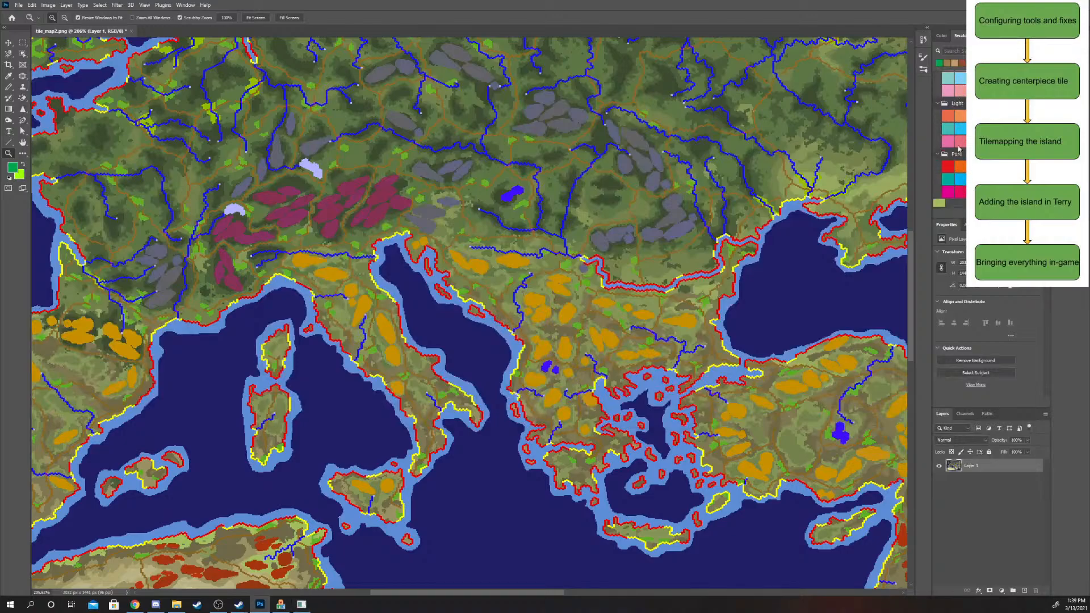
scroll(958, 149, down, 5)
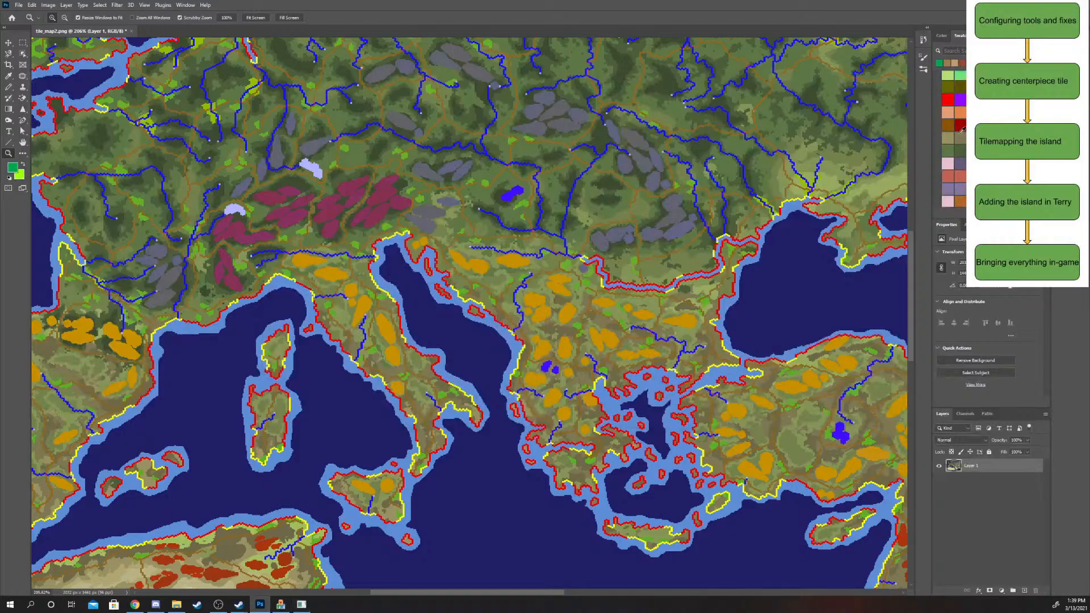
scroll(961, 130, down, 4)
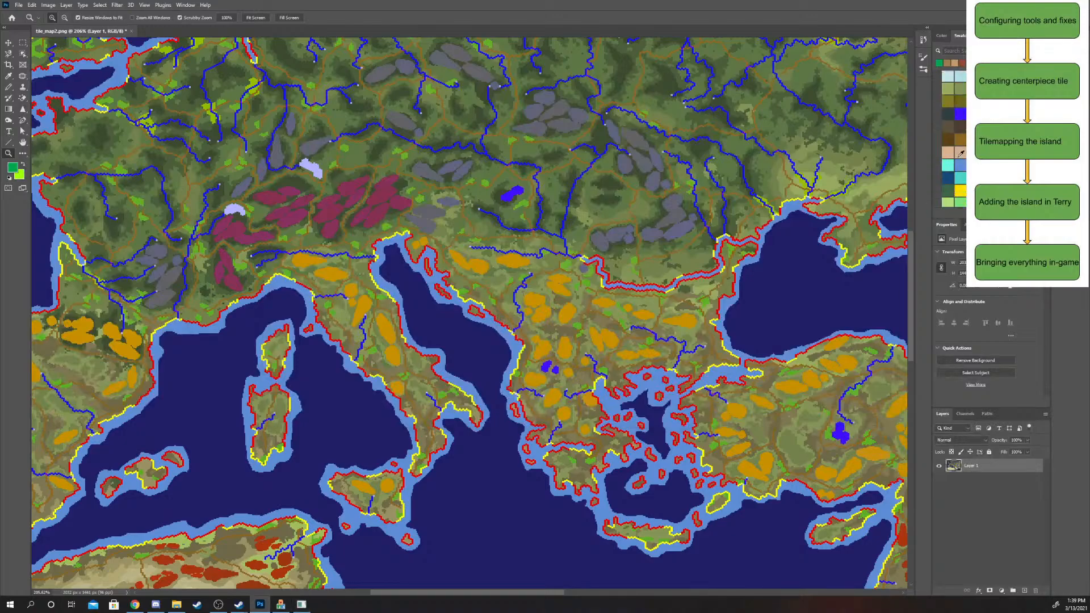
scroll(960, 153, up, 1)
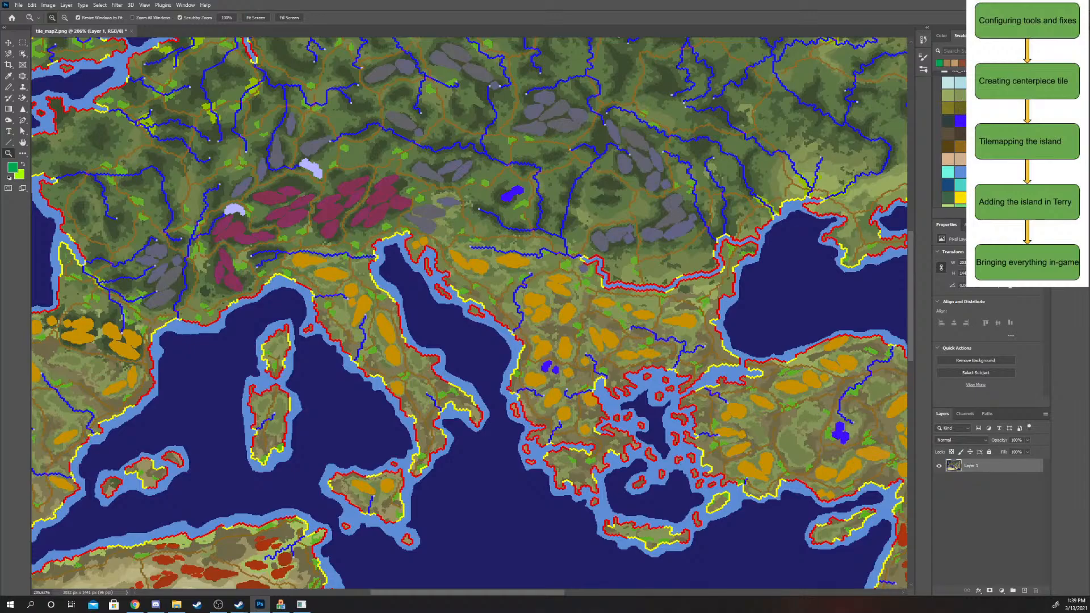
click(985, 103)
- Inspect the Balkans and the eastern Adriatic coast on the tile map down to single pixels
scroll(787, 216, down, 4)
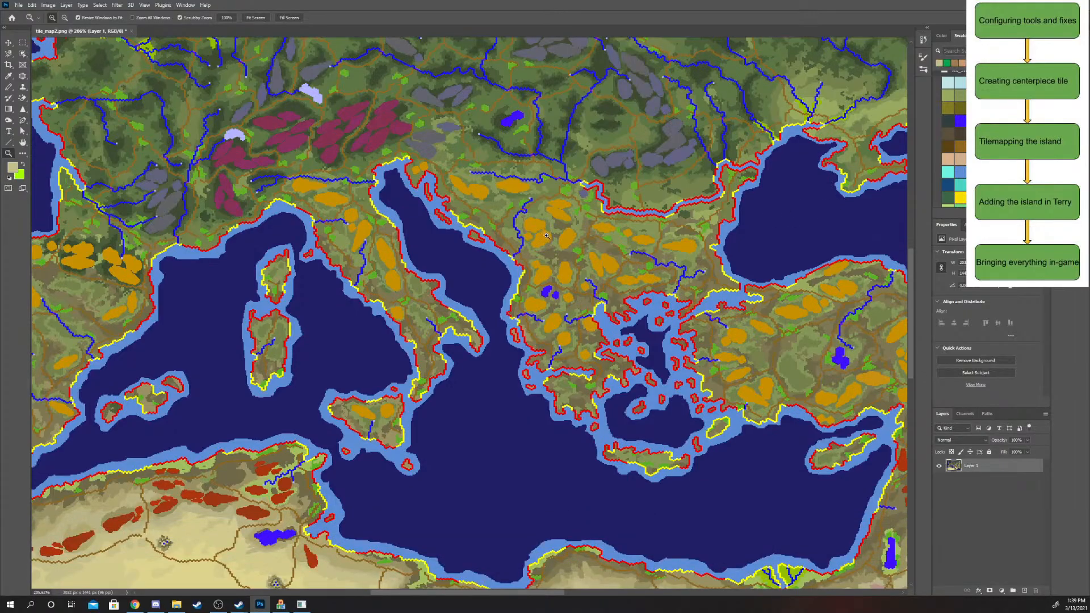
mouse_move(545, 232)
mouse_down()
mouse_move(701, 234)
mouse_move(563, 234)
mouse_up()
scroll(953, 137, down, 1)
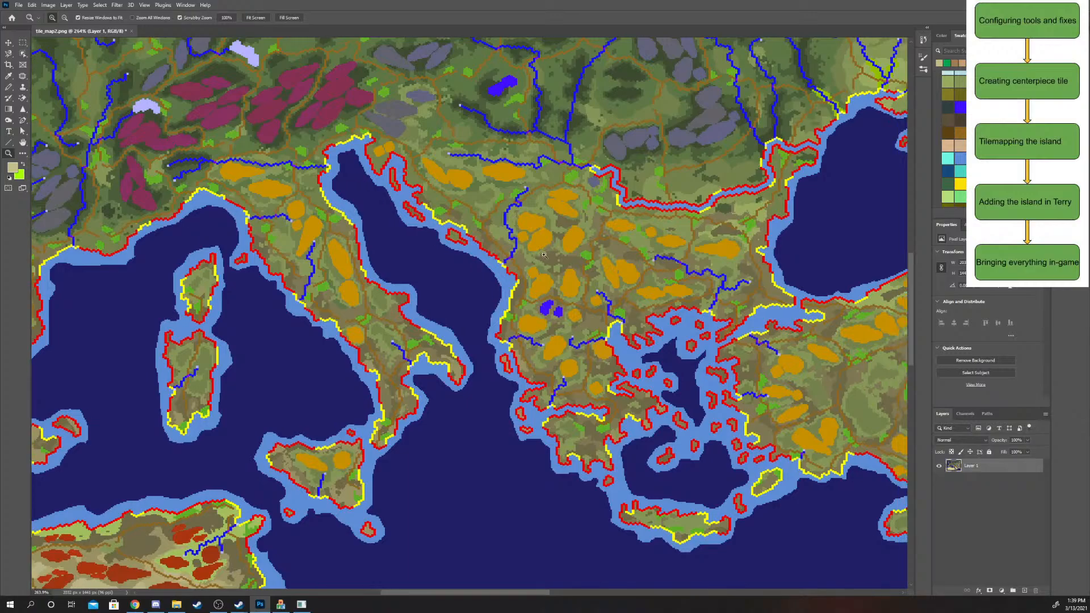
alt+scroll(518, 250, up, 10)
drag(392, 291, 595, 169)
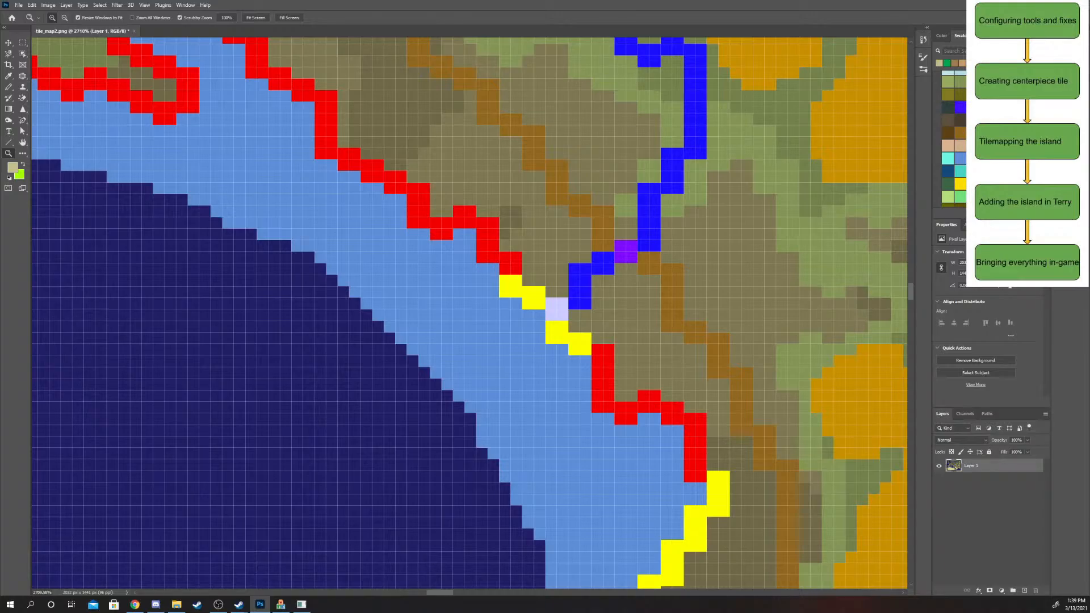
drag(814, 360, 778, 300)
- Examine the North African desert, oasis, lake and road pixels on the tile map at pixel-grid level
scroll(718, 366, down, 8)
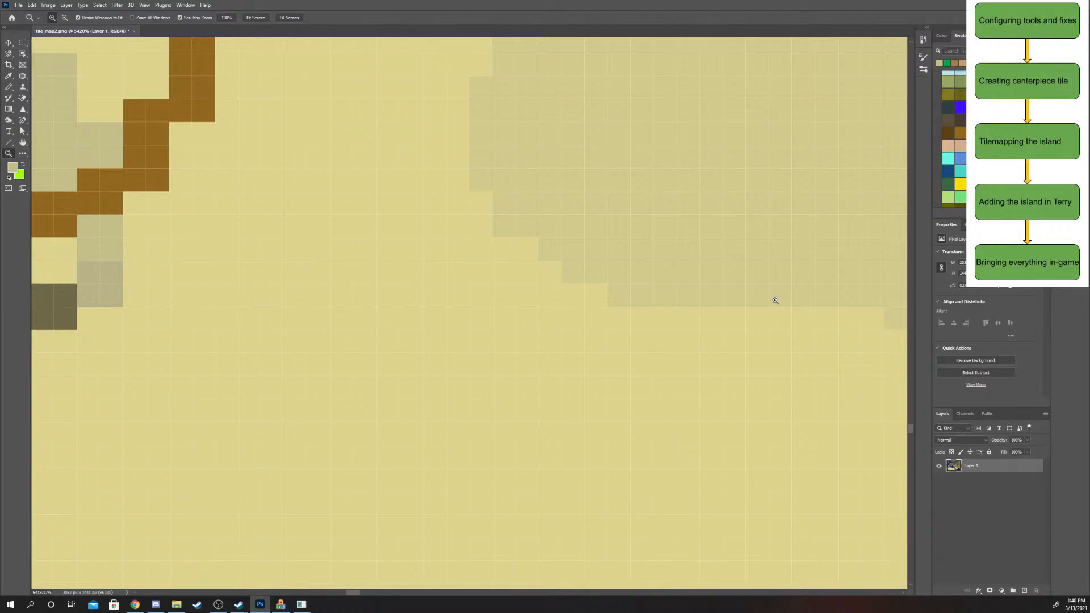
drag(764, 290, 665, 287)
scroll(693, 244, right, 3)
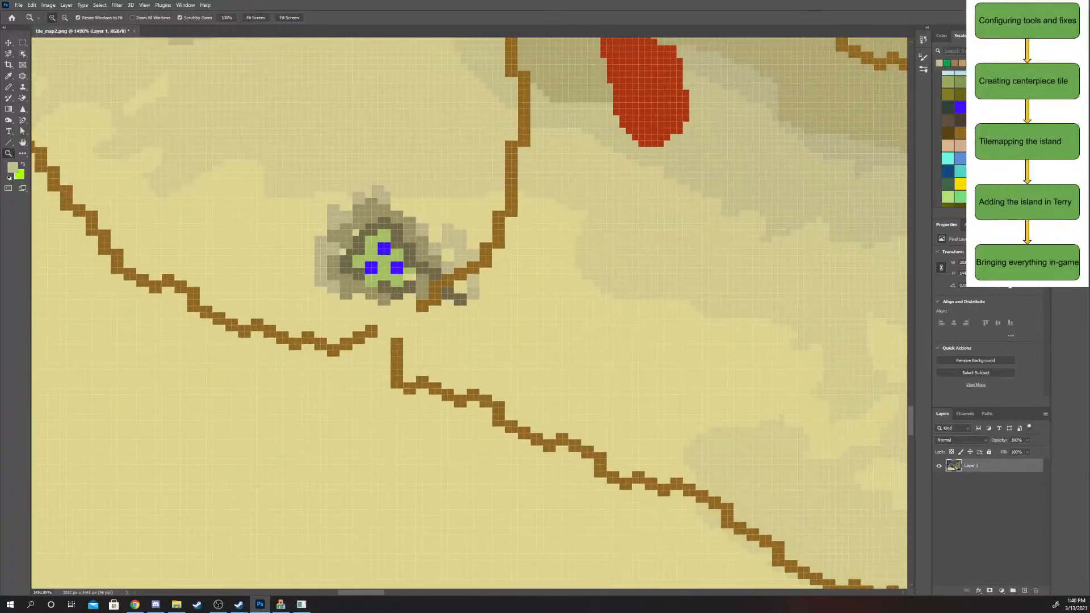
scroll(809, 215, up, 16)
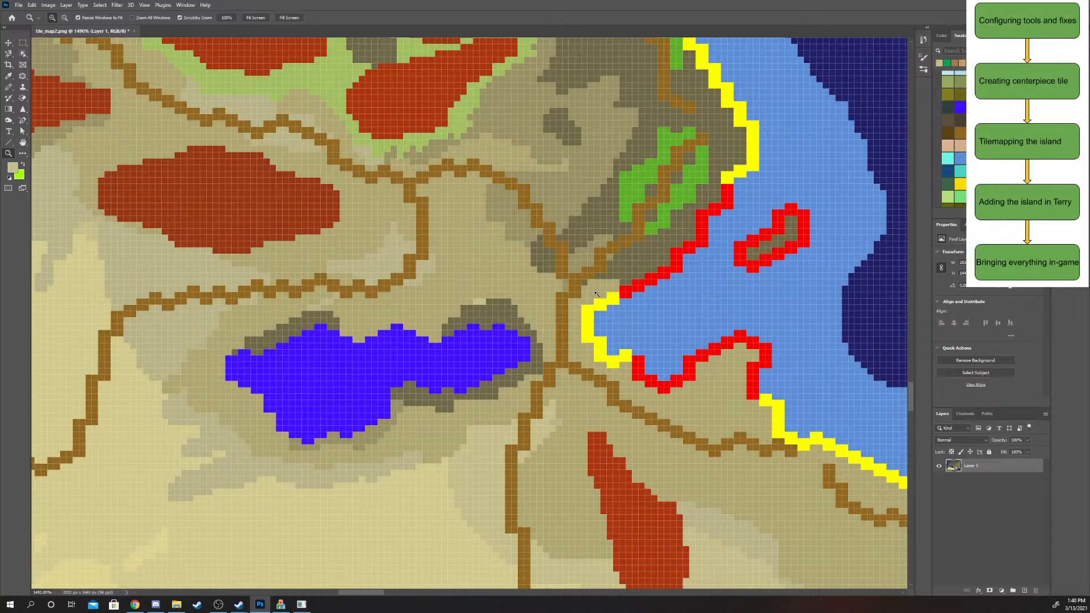
drag(587, 262, 579, 261)
scroll(579, 261, up, 3)
drag(528, 342, 588, 336)
scroll(588, 336, down, 1)
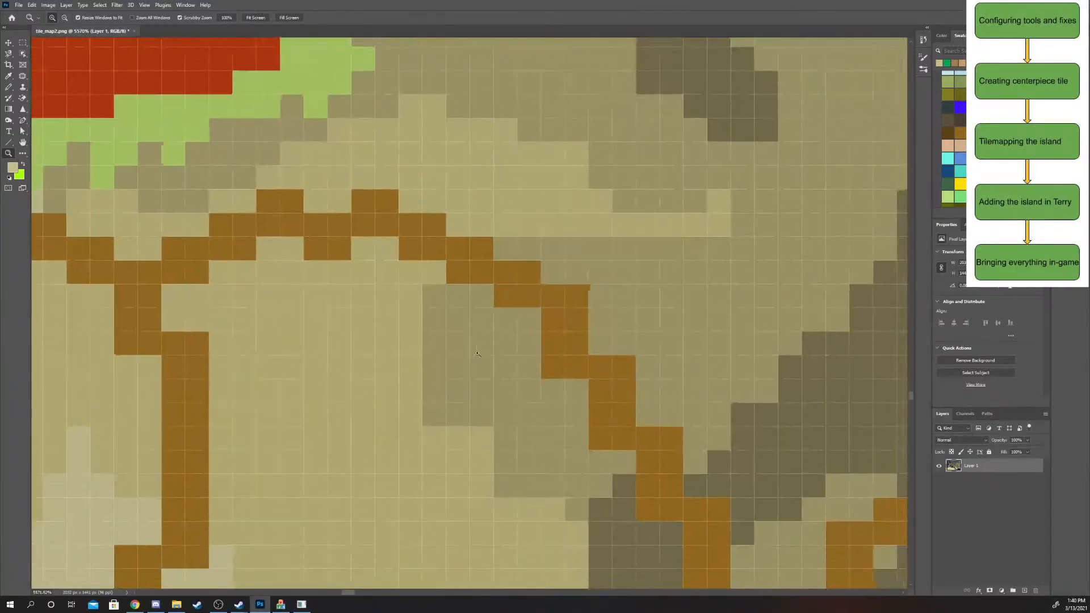
scroll(477, 353, down, 3)
- Try a single beige Pencil dab on the open ground between the roads north of the lake, and undo it
click(9, 87)
scroll(329, 376, left, 1)
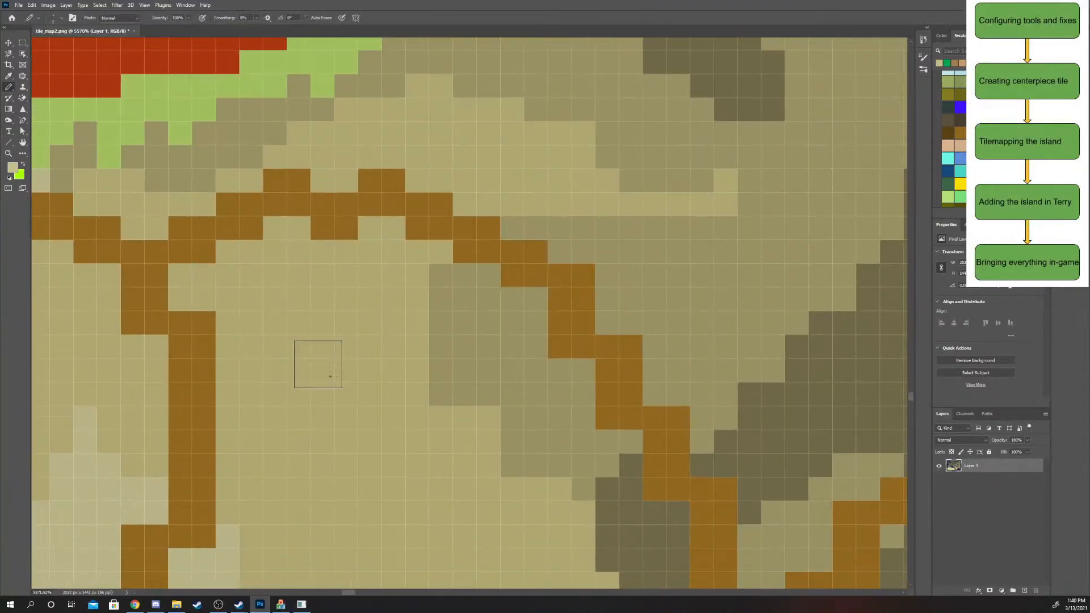
click(329, 376)
scroll(404, 370, right, 1)
key(ctrl+z)
- Compare the sand areas south of the lake on the tile map with the sand tile loaded in TEd
scroll(315, 386, down, 10)
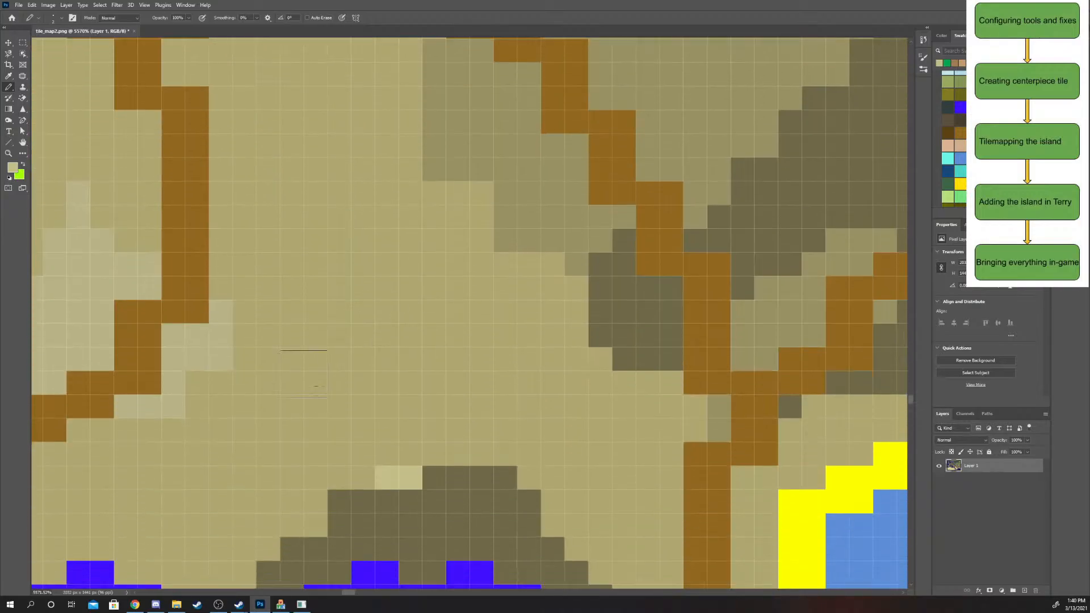
scroll(454, 323, down, 15)
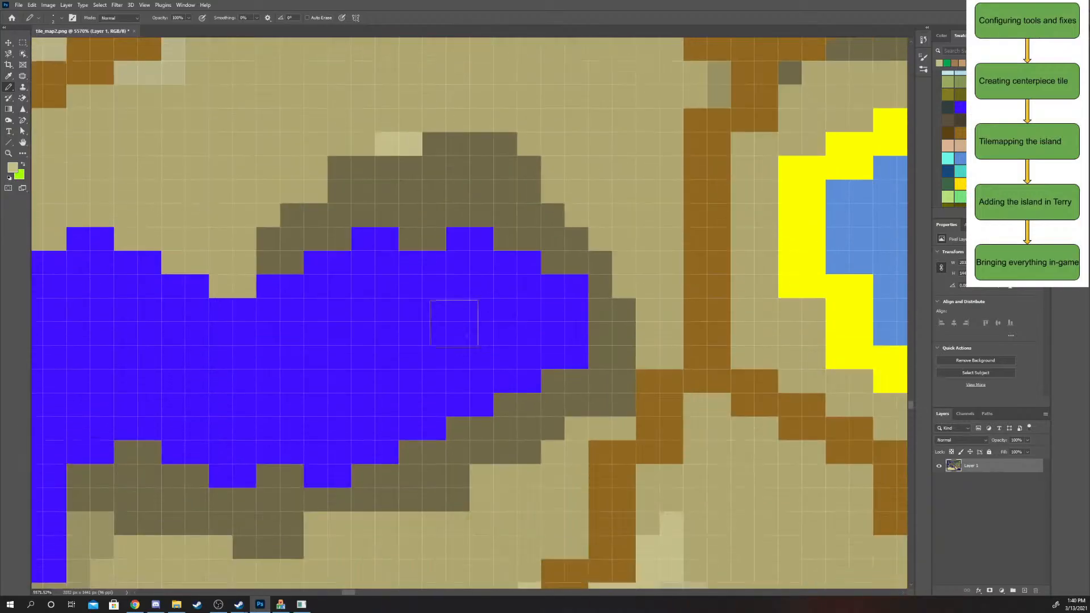
scroll(454, 323, down, 20)
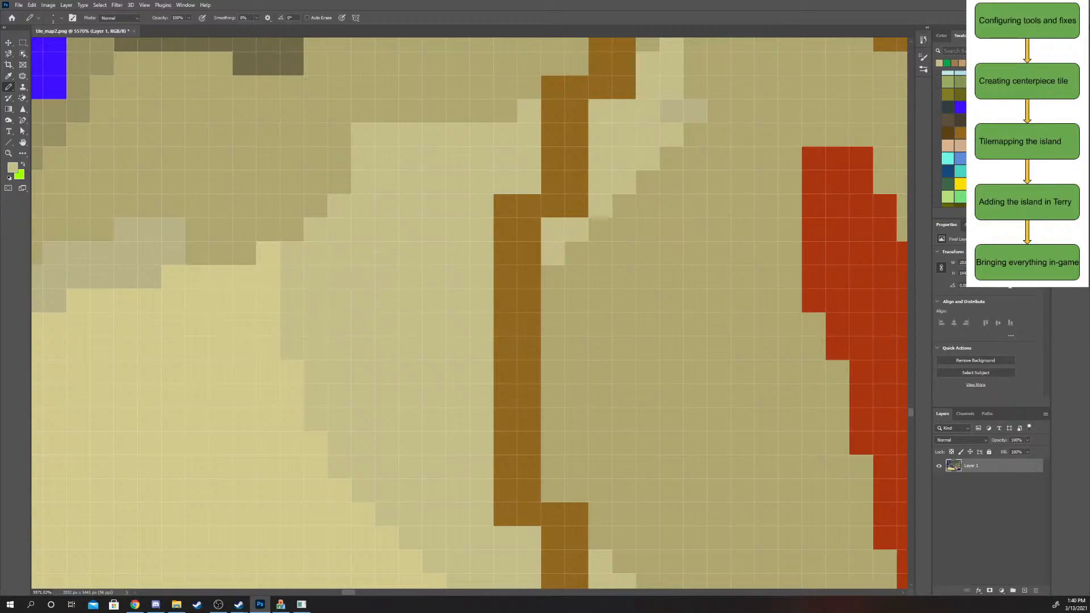
click(302, 604)
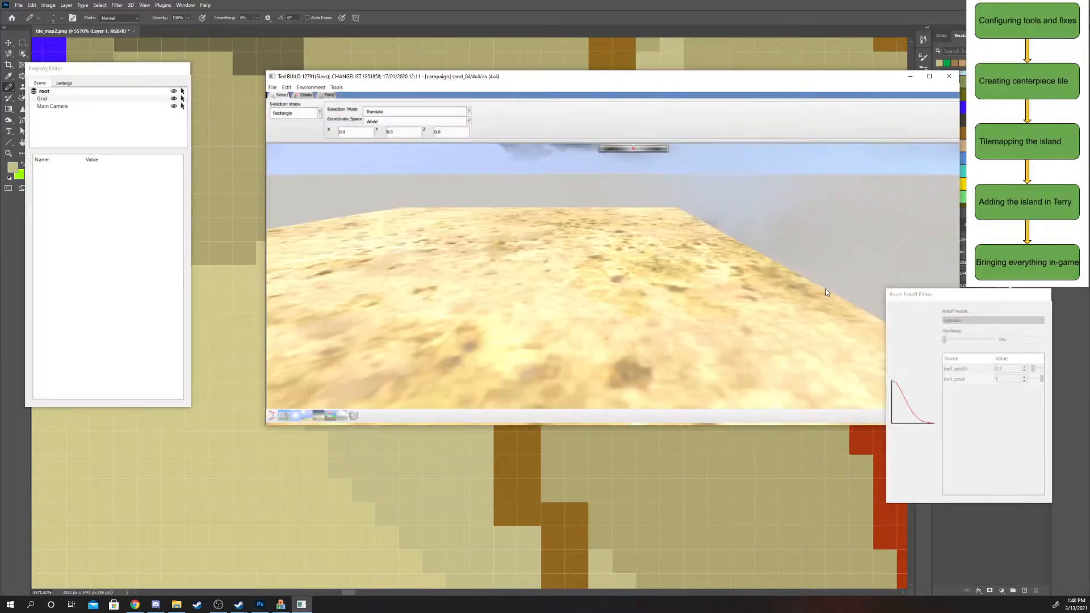
scroll(596, 267, down, 5)
middle_drag(595, 263, 639, 262)
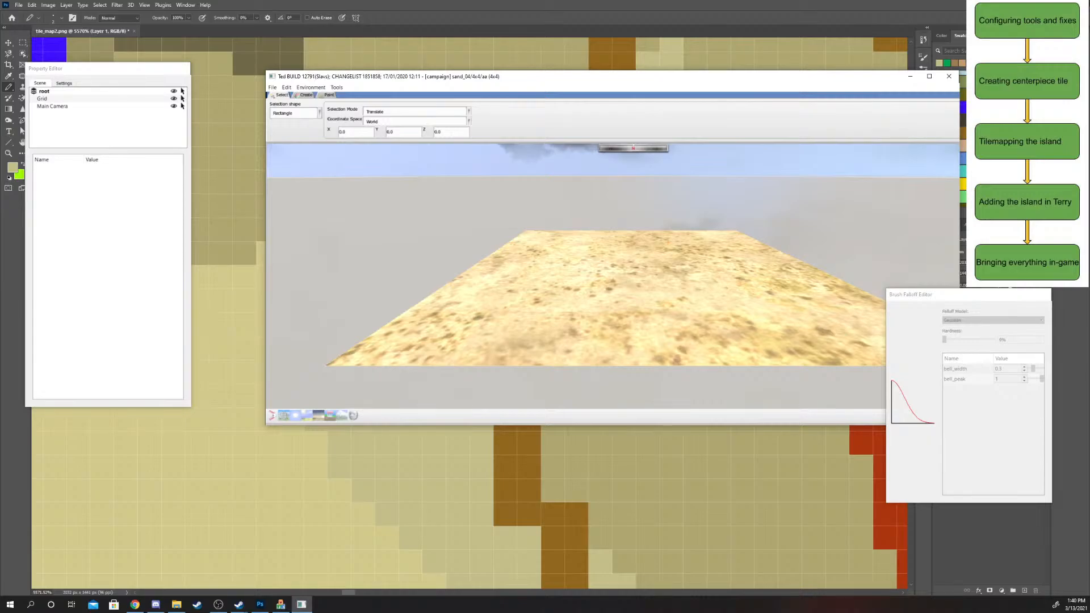
- Switch to Photoshop and check the RGB values of the current foreground colour in the Color Picker
key(alt+Tab)
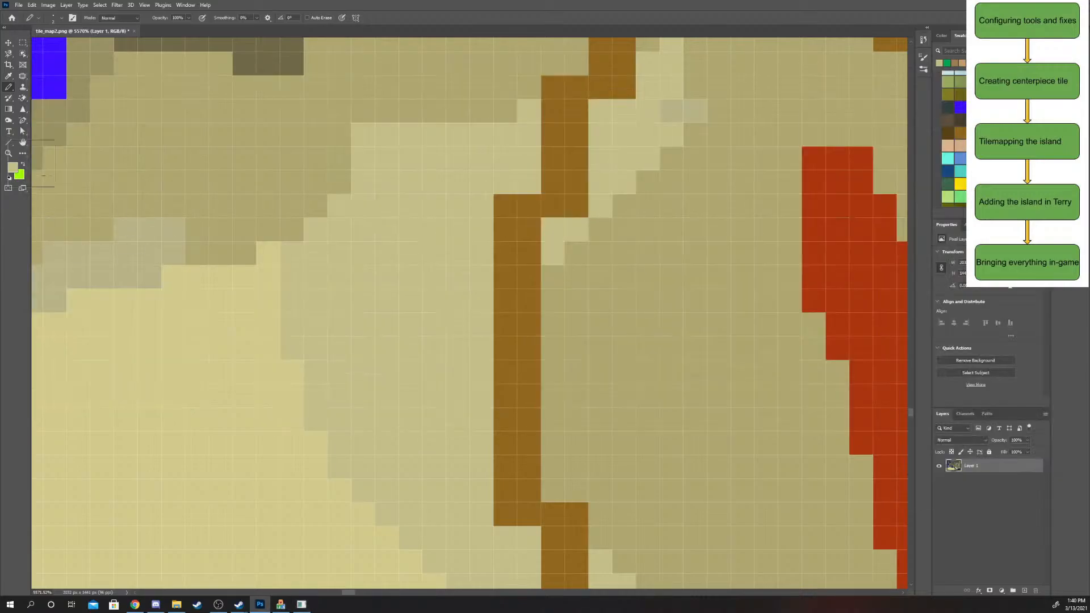
key(i)
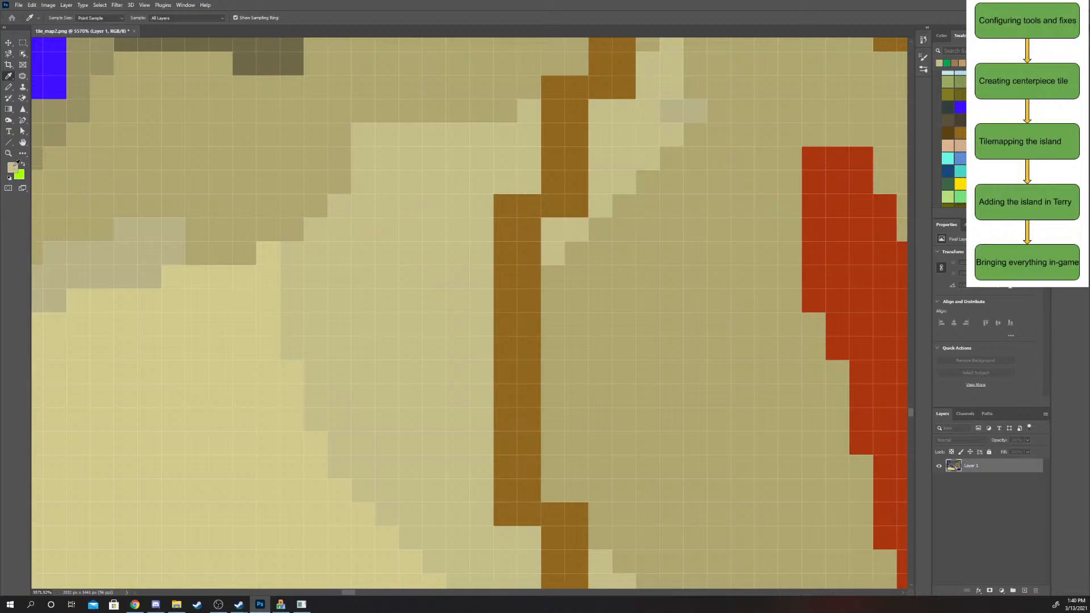
scroll(244, 207, down, 4)
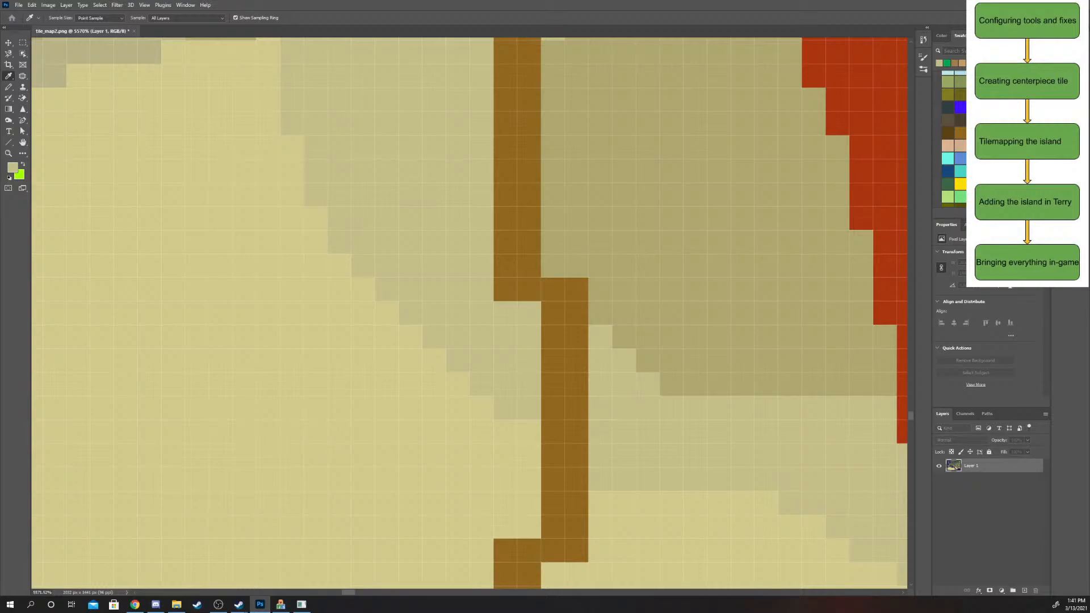
click(13, 168)
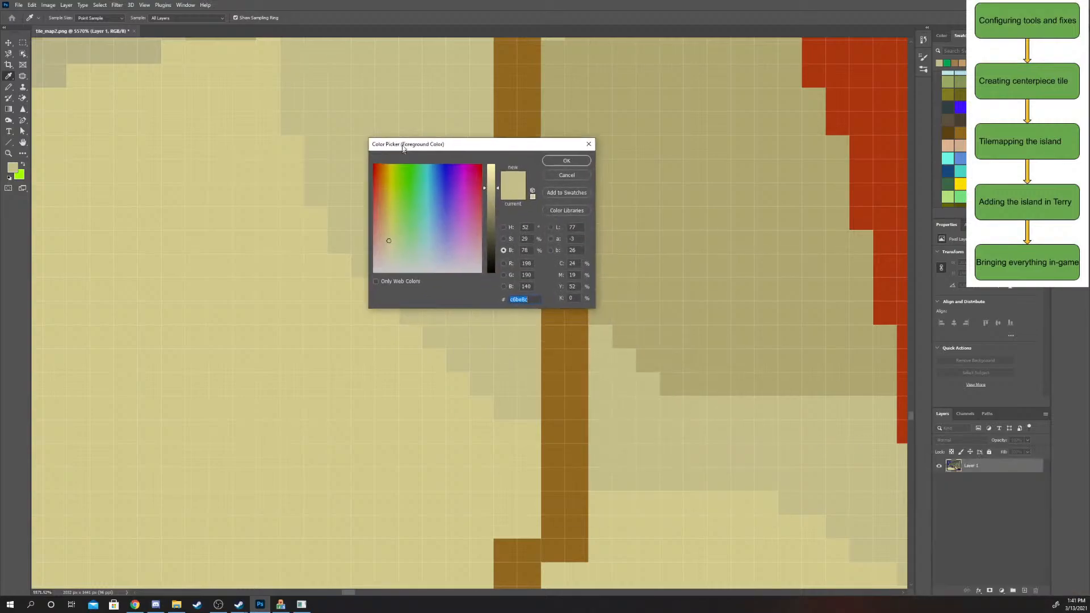
click(526, 260)
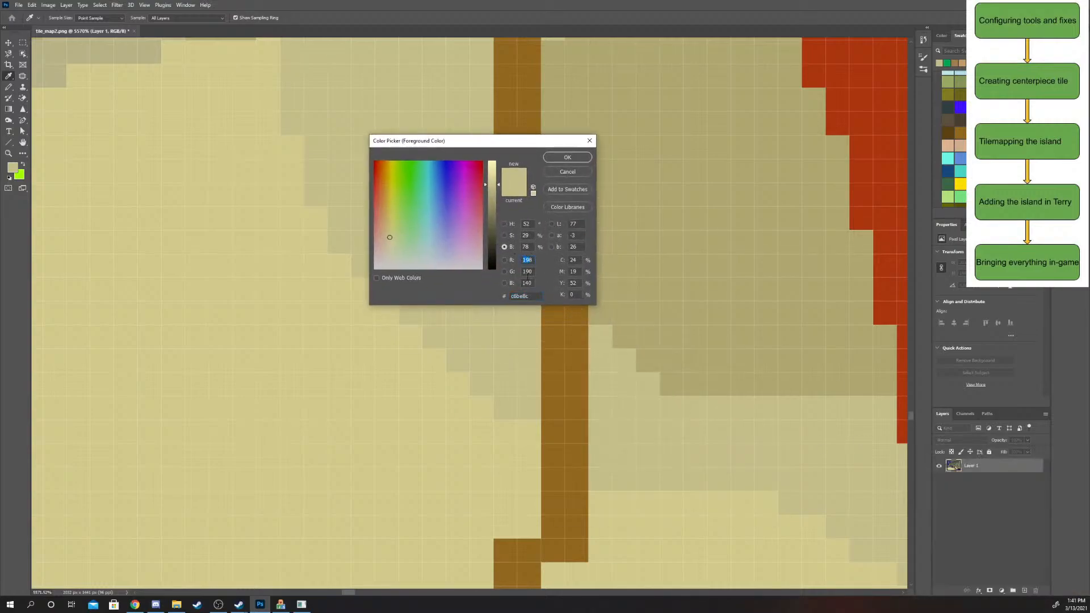
click(536, 271)
click(567, 158)
- Try a single Pencil dab on the ground east of the road and another on the sand west of it, undoing each
key(b)
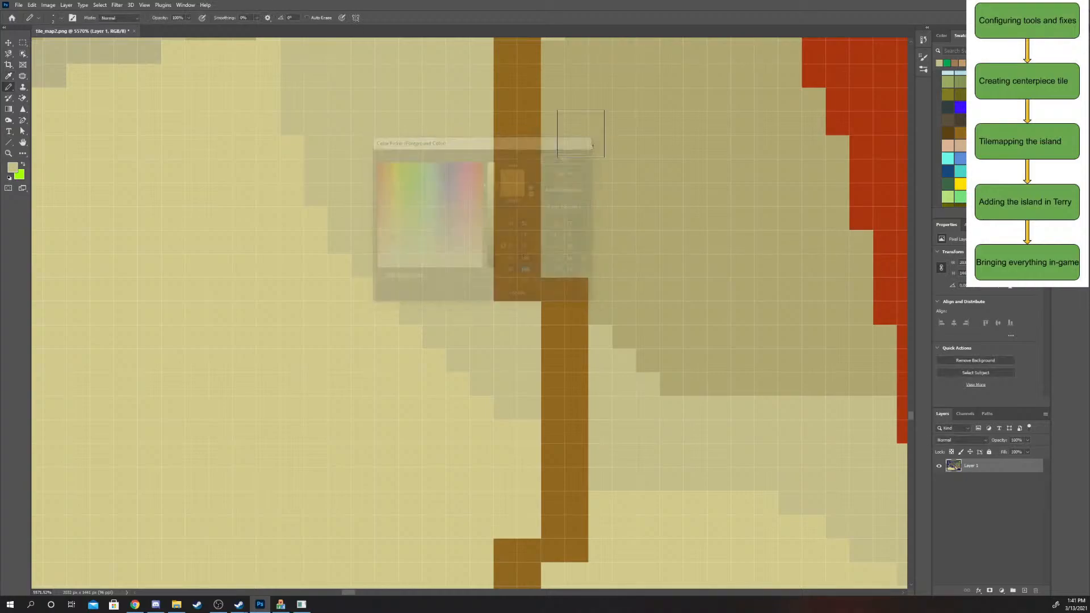
click(585, 134)
scroll(614, 149, left, 1)
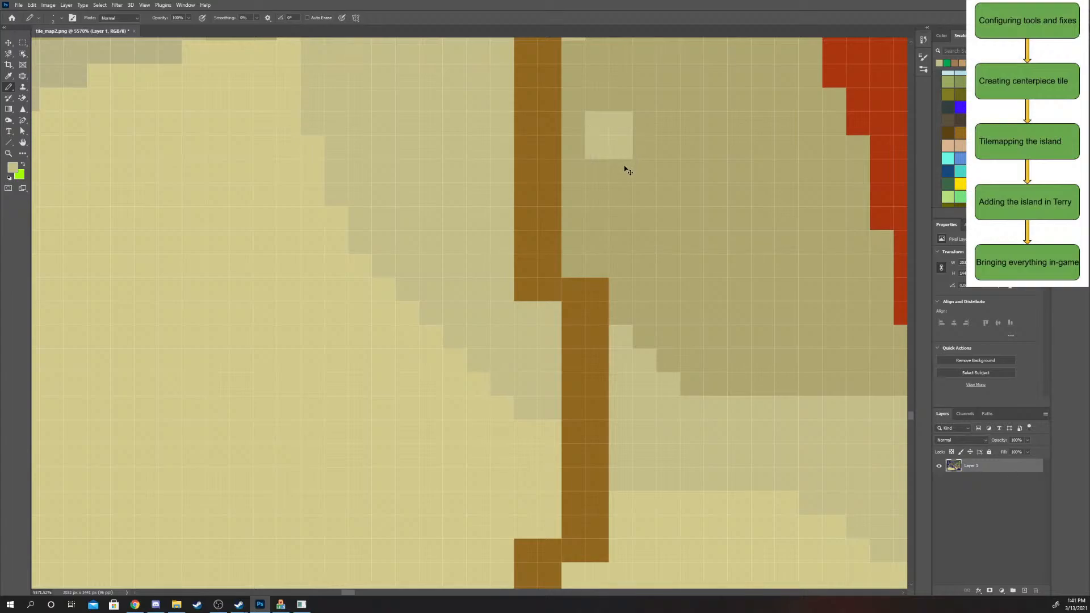
key(ctrl+z)
scroll(640, 207, left, 2)
scroll(288, 273, left, 2)
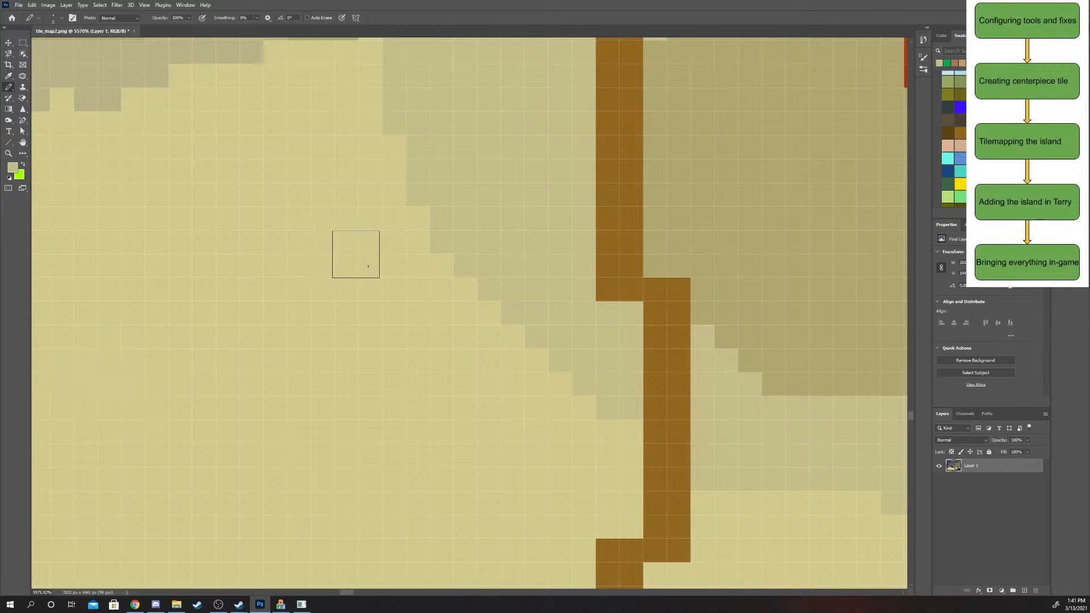
scroll(364, 262, right, 1)
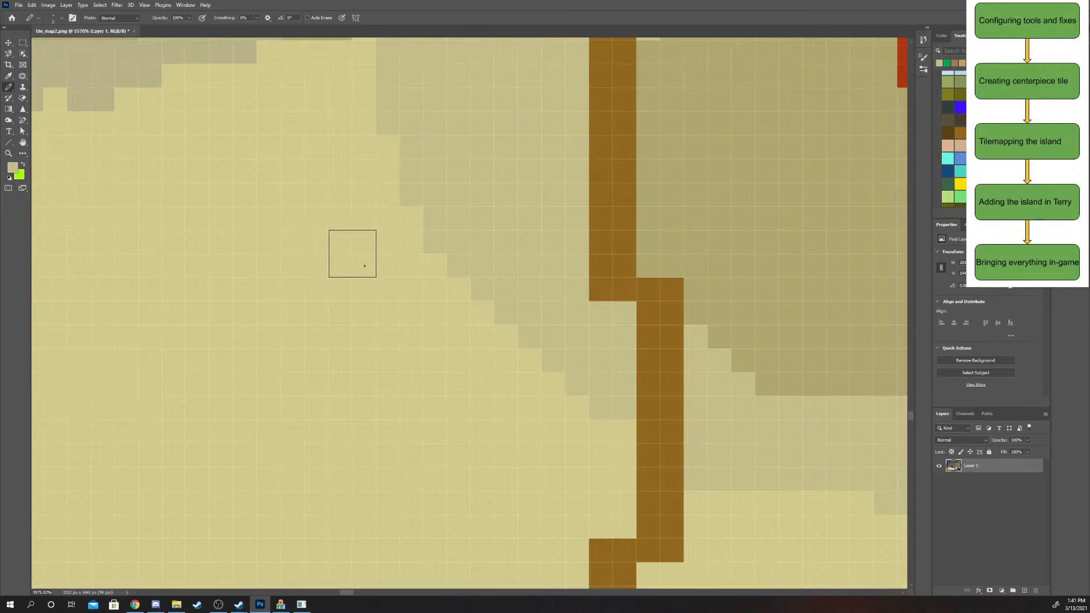
click(365, 266)
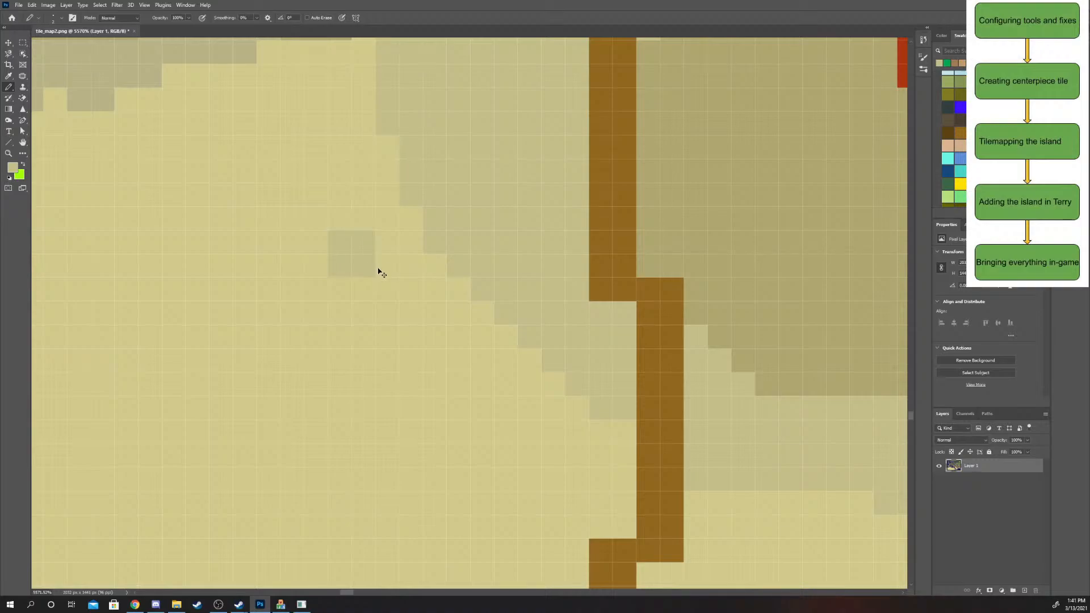
key(ctrl+z)
- Paint a 4x4-pixel block in the foreground beige on the open sand west of the road, using four adjoining Pencil dabs
scroll(431, 227, up, 1)
scroll(465, 227, right, 1)
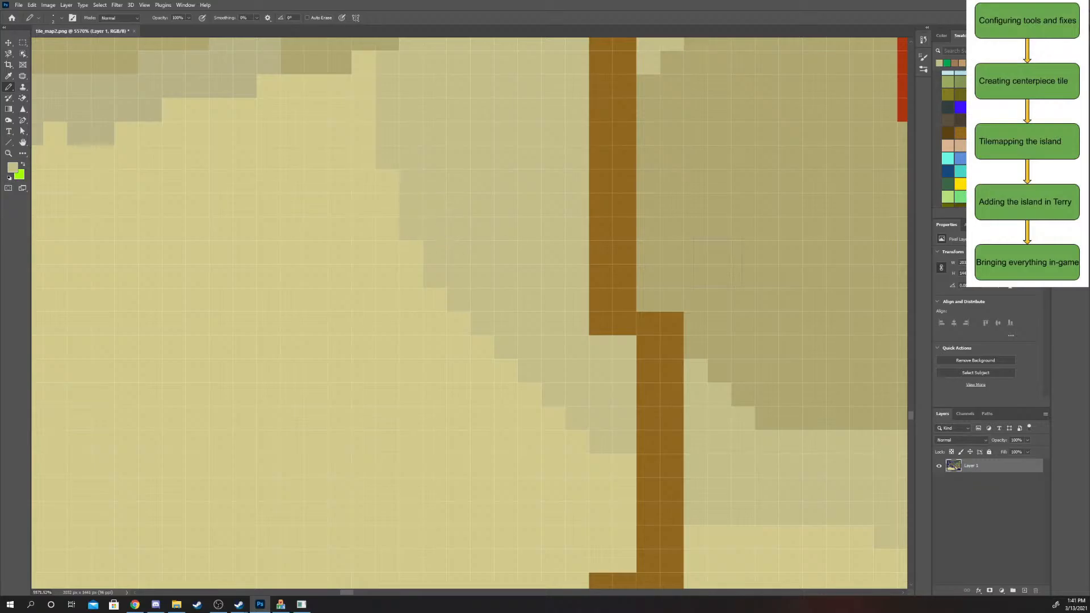
key(alt+Tab)
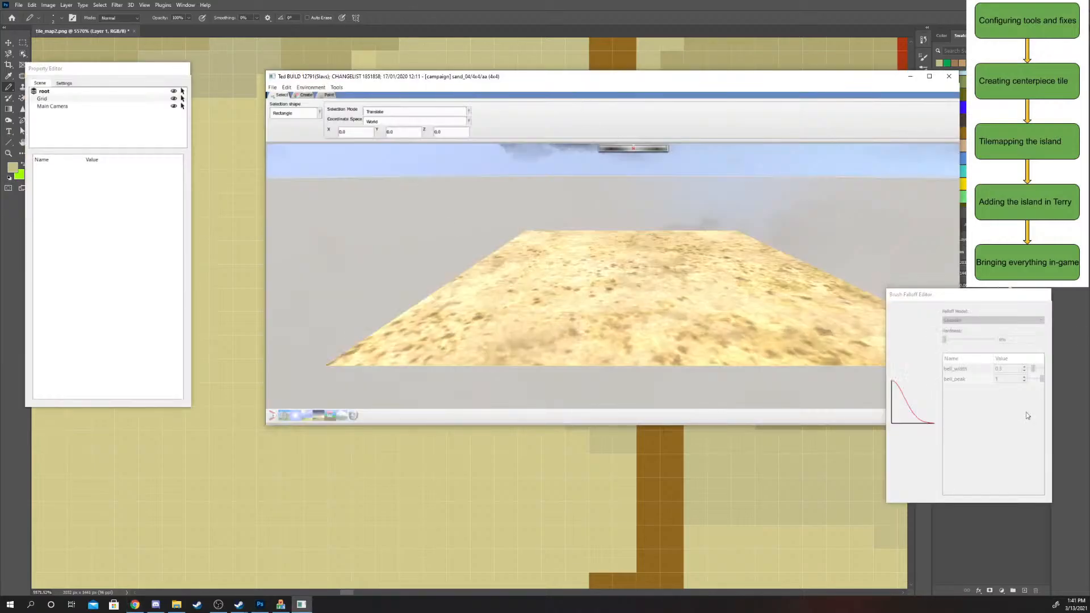
click(1020, 530)
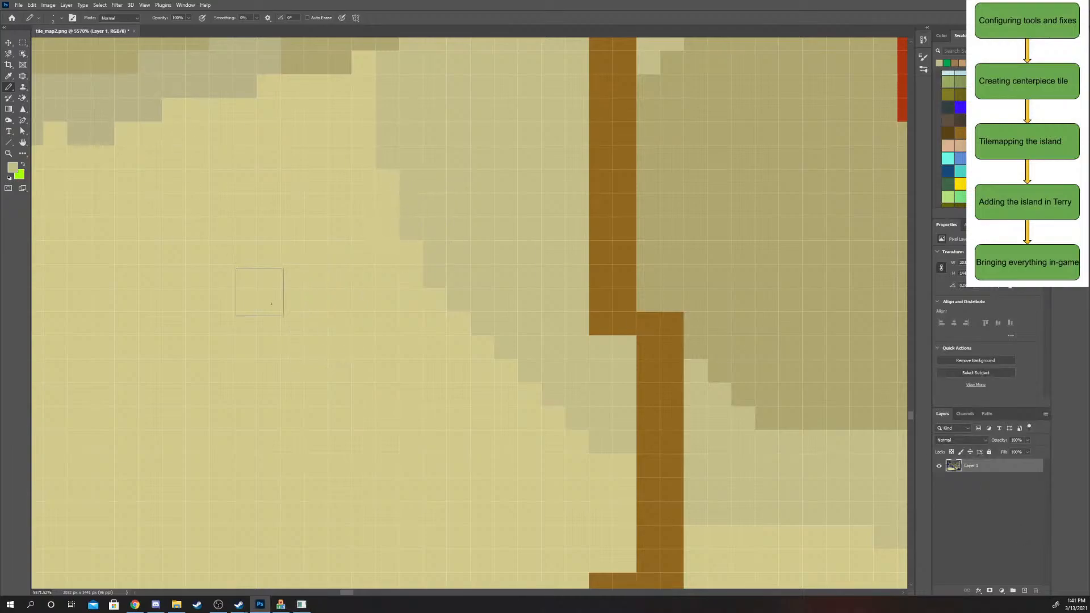
drag(271, 304, 316, 300)
click(265, 352)
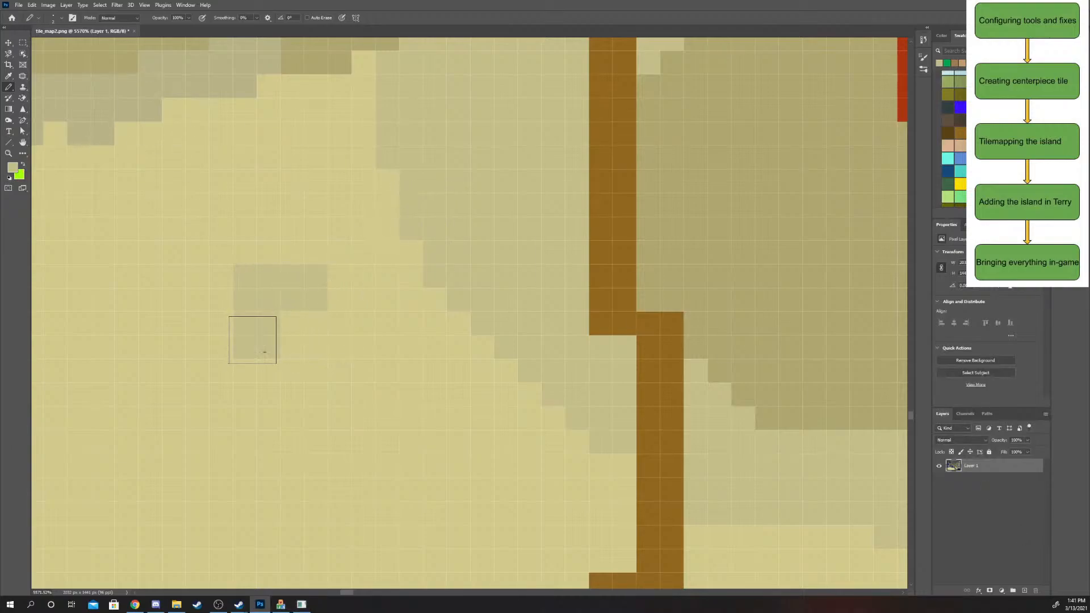
click(315, 346)
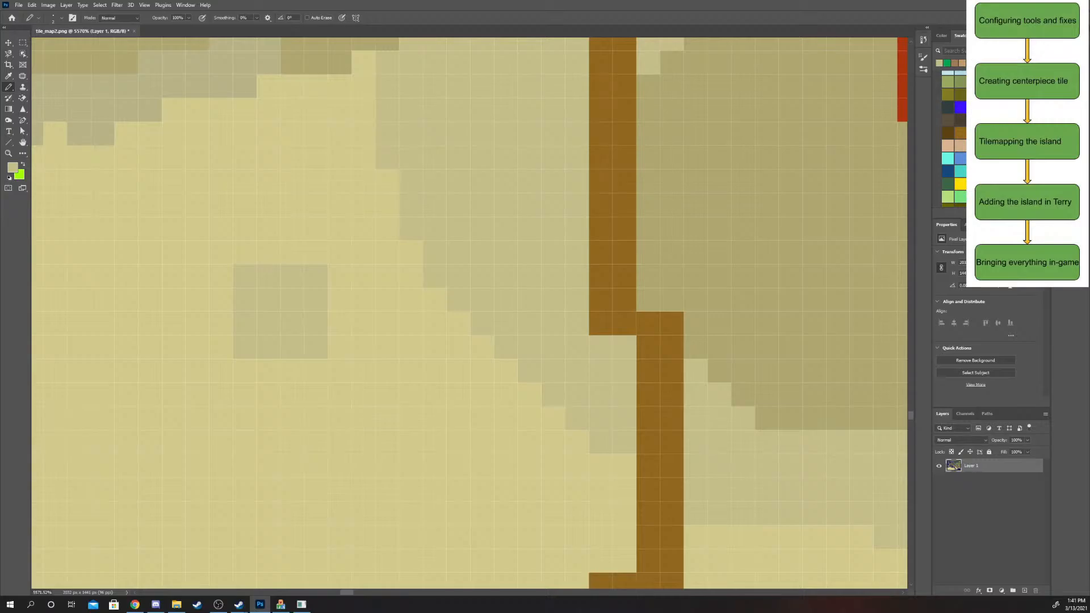
- Switch to TEd and examine the 4x4 sand tile from the front, close up and from above
key(alt+Tab)
key(s)
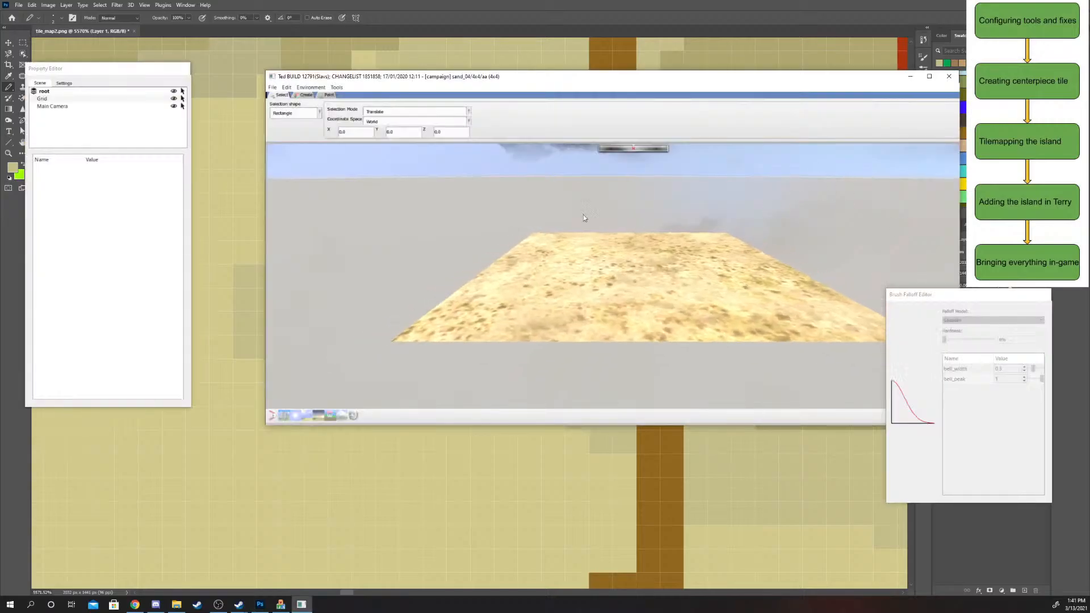
key(d)
key(w)
key(a)
key(w)
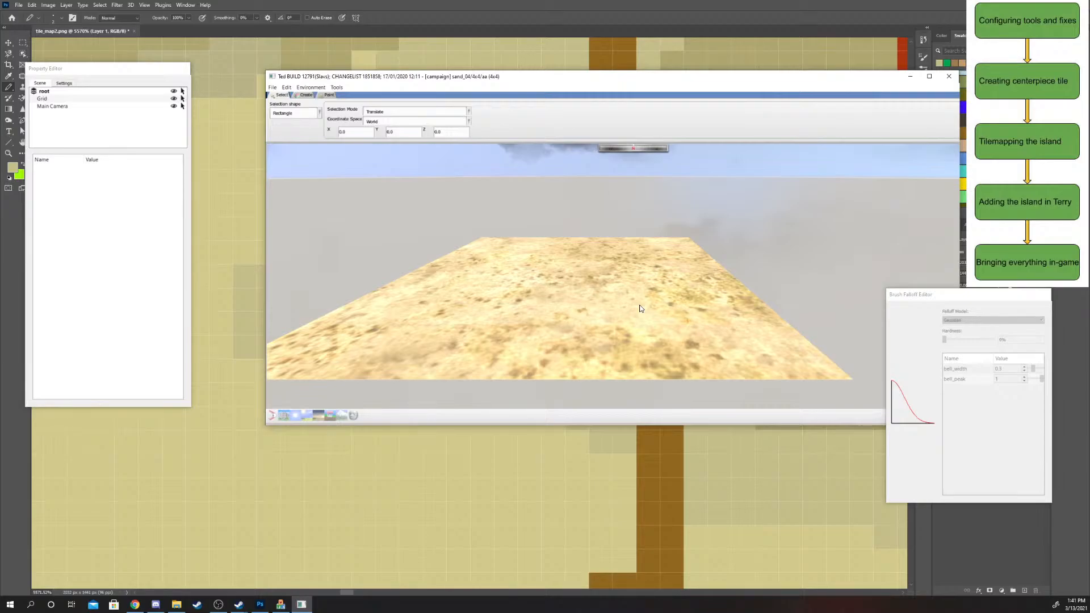
scroll(642, 308, down, 1)
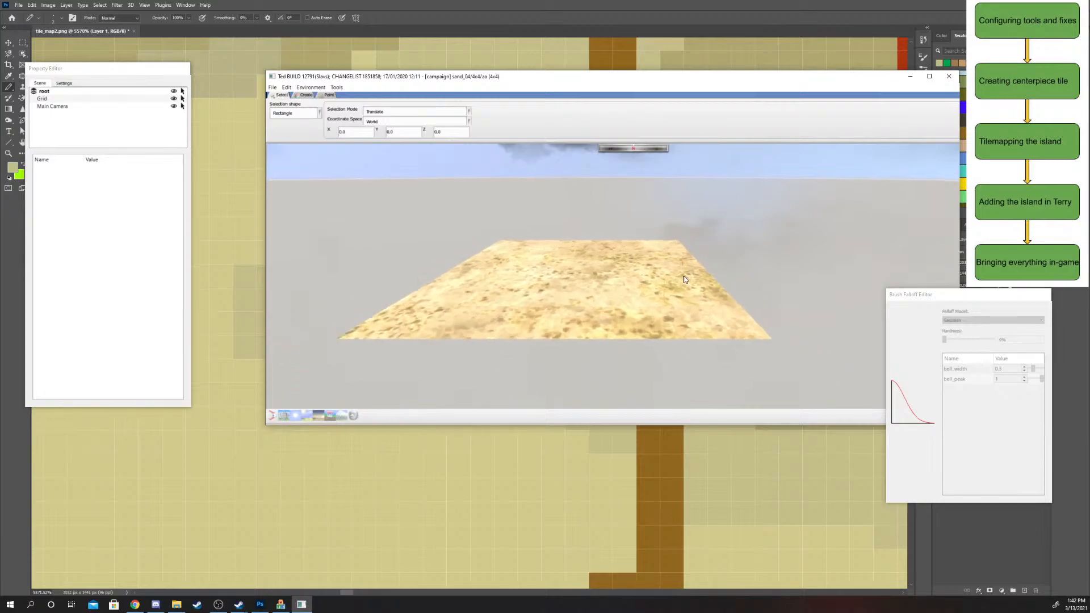
scroll(684, 277, up, 2)
scroll(578, 306, up, 1)
middle_drag(578, 306, 576, 350)
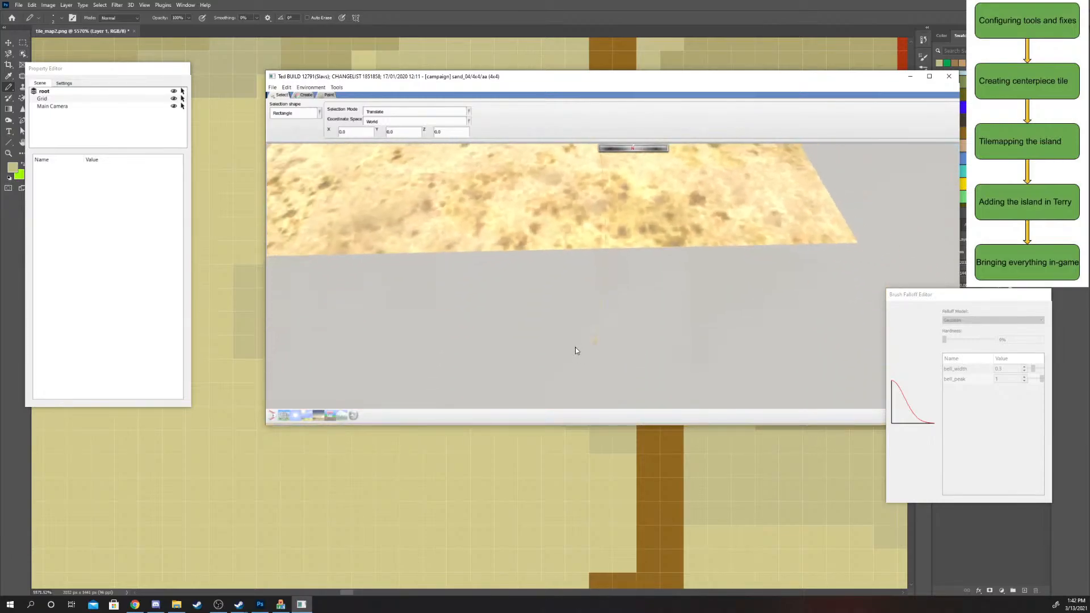
scroll(576, 350, down, 3)
middle_drag(562, 307, 541, 210)
scroll(541, 210, down, 4)
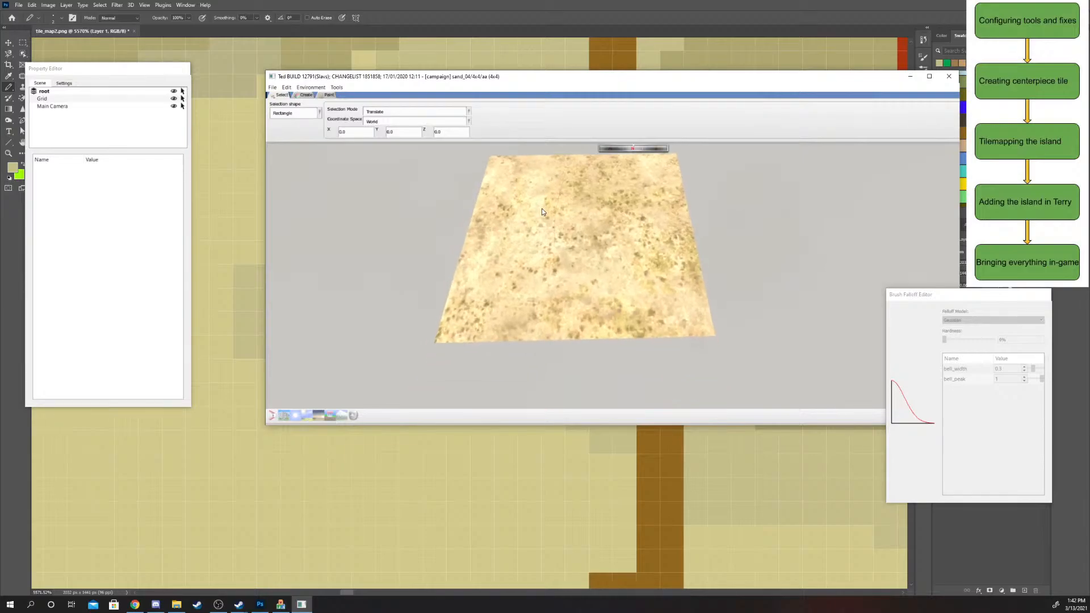
- Switch to Photoshop and add a 2x2-pixel Pencil dab directly below the right half of the beige block
click(949, 546)
scroll(369, 352, right, 1)
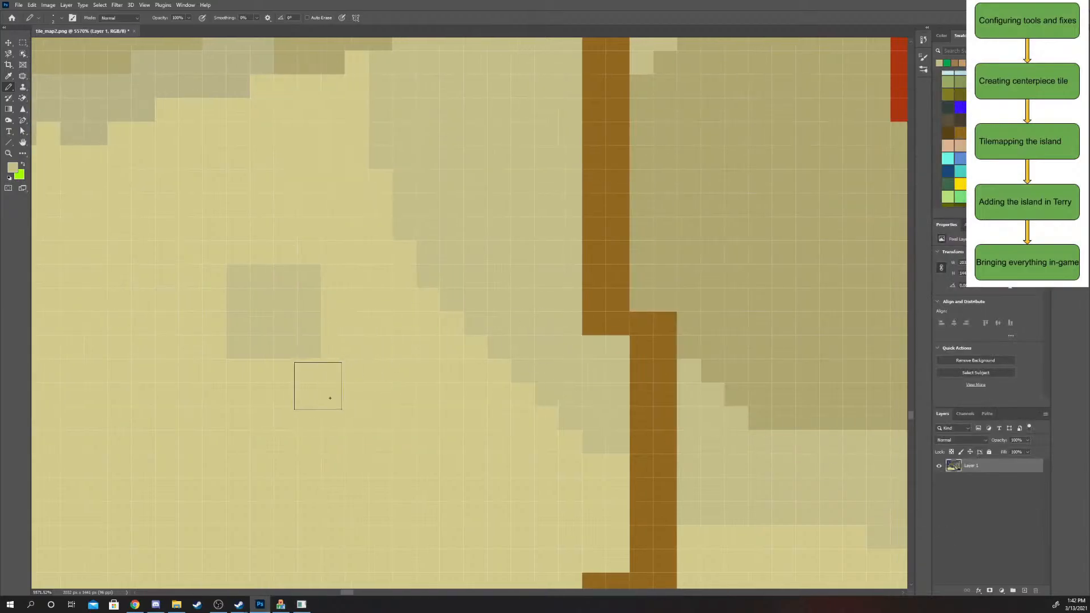
click(298, 383)
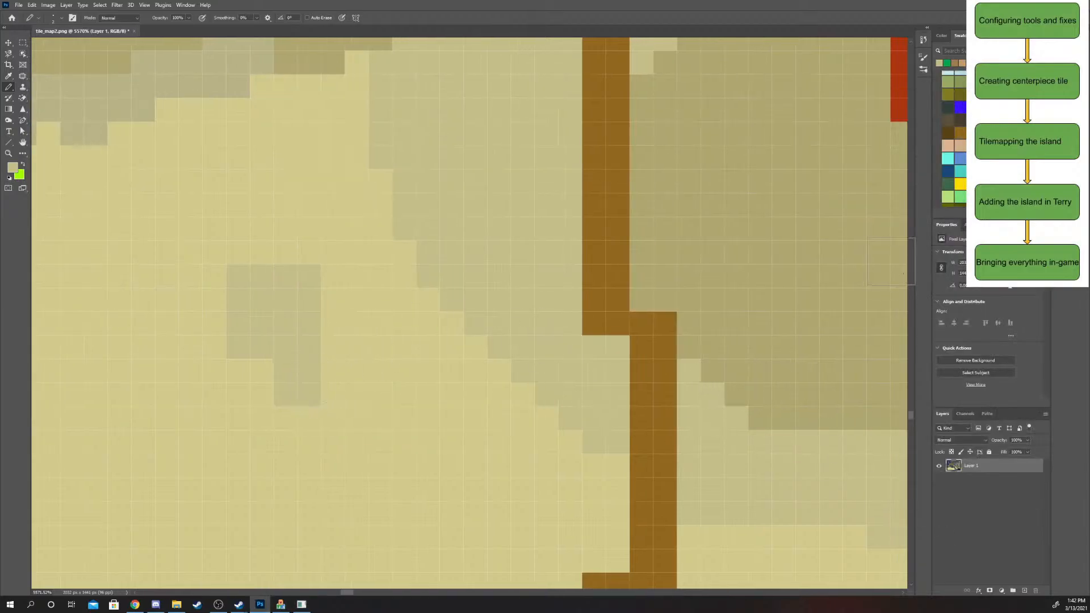
- Switch to TEd and load the 2x2 tile of the sand_04 set, variation aa, from the campaign database
click(302, 604)
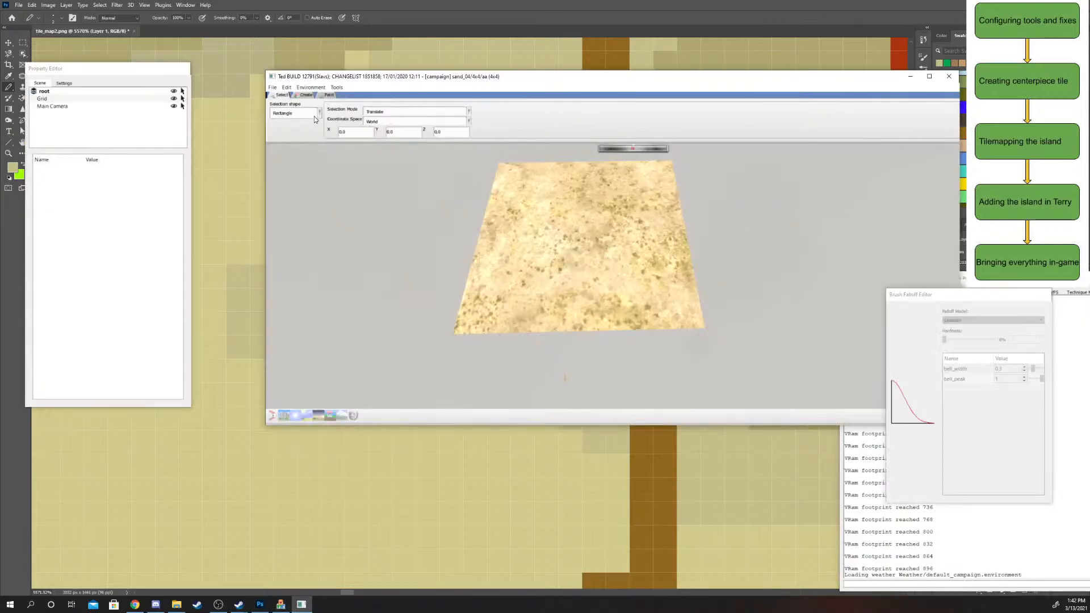
click(273, 88)
click(315, 104)
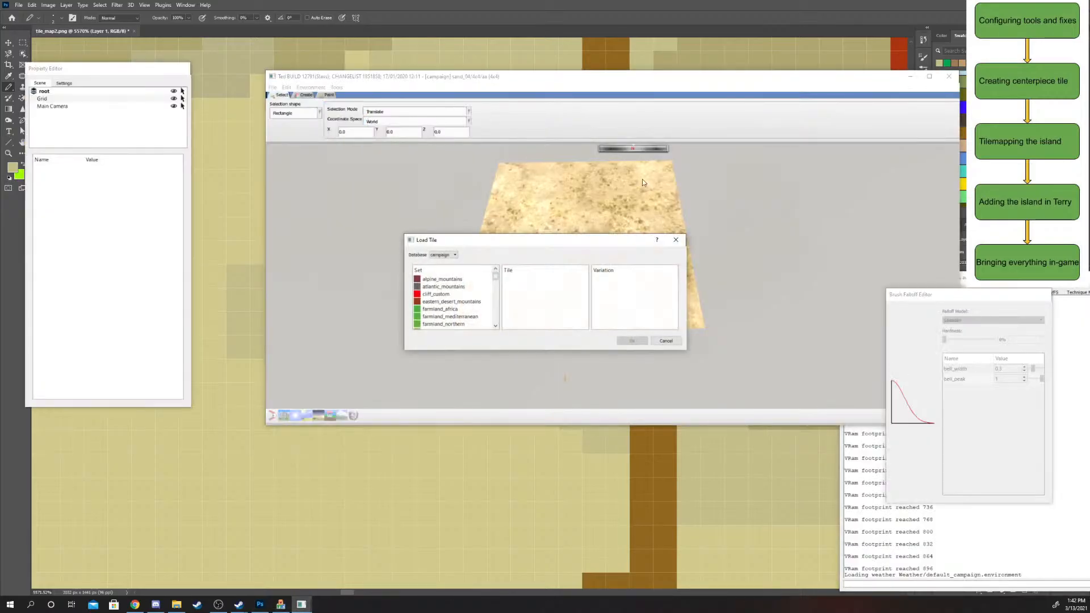
scroll(471, 294, down, 3)
scroll(471, 294, down, 5)
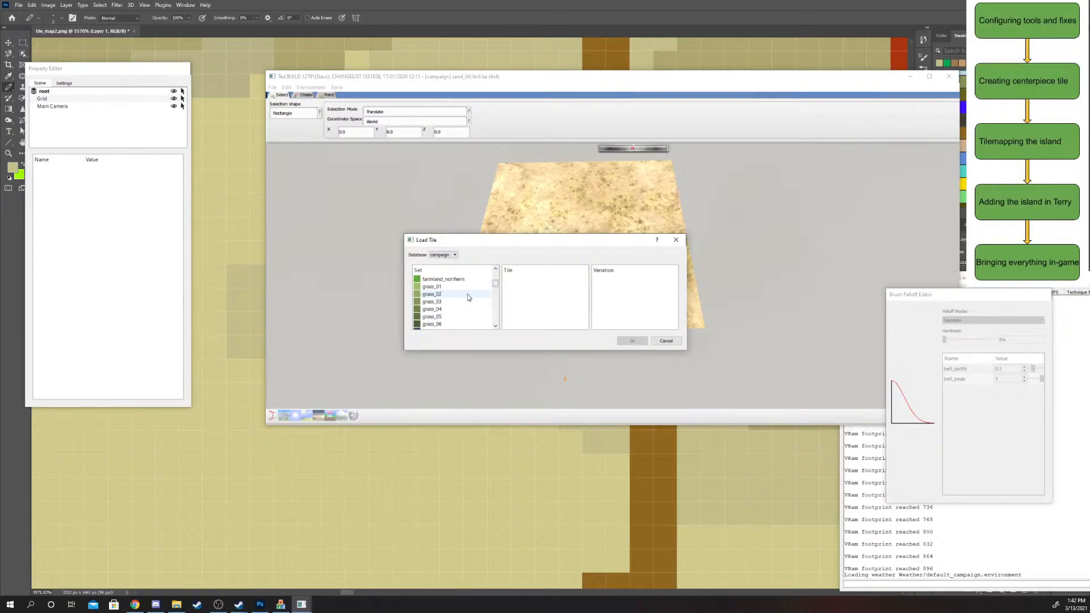
scroll(466, 295, up, 3)
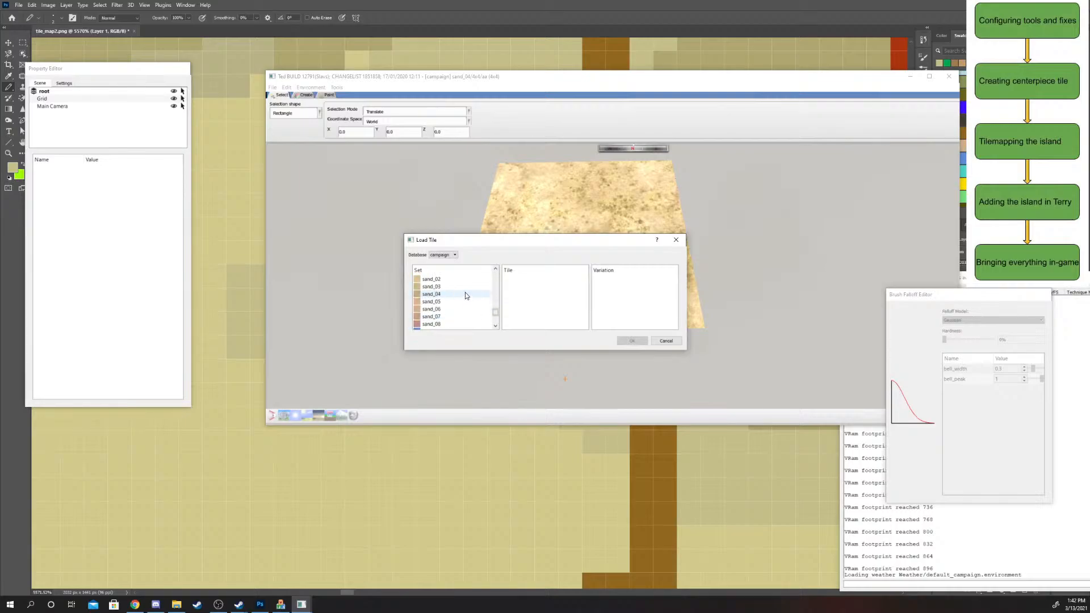
click(465, 294)
click(531, 286)
click(597, 279)
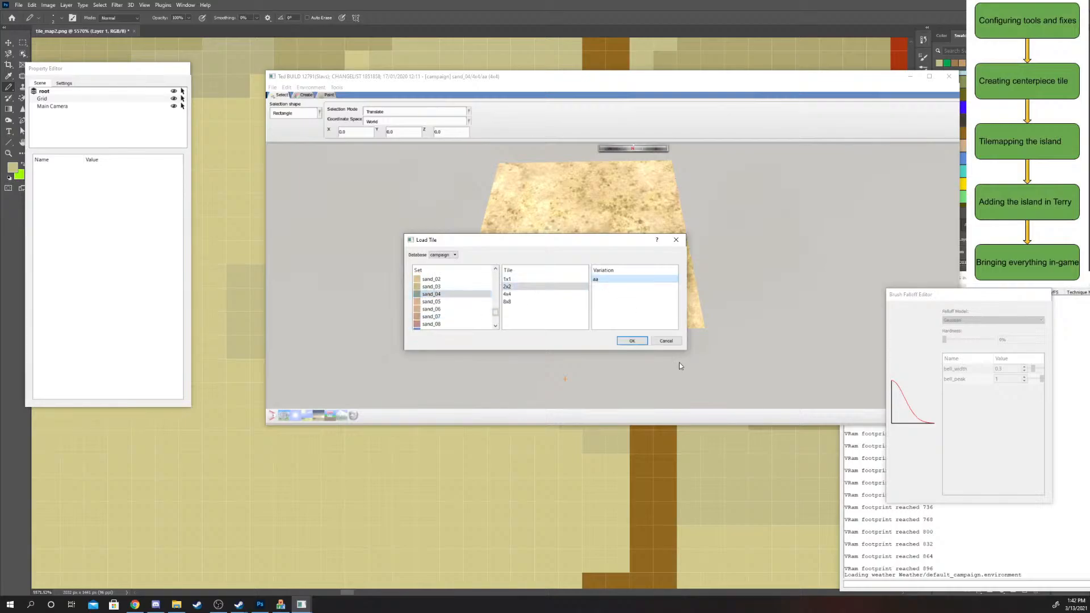
click(631, 340)
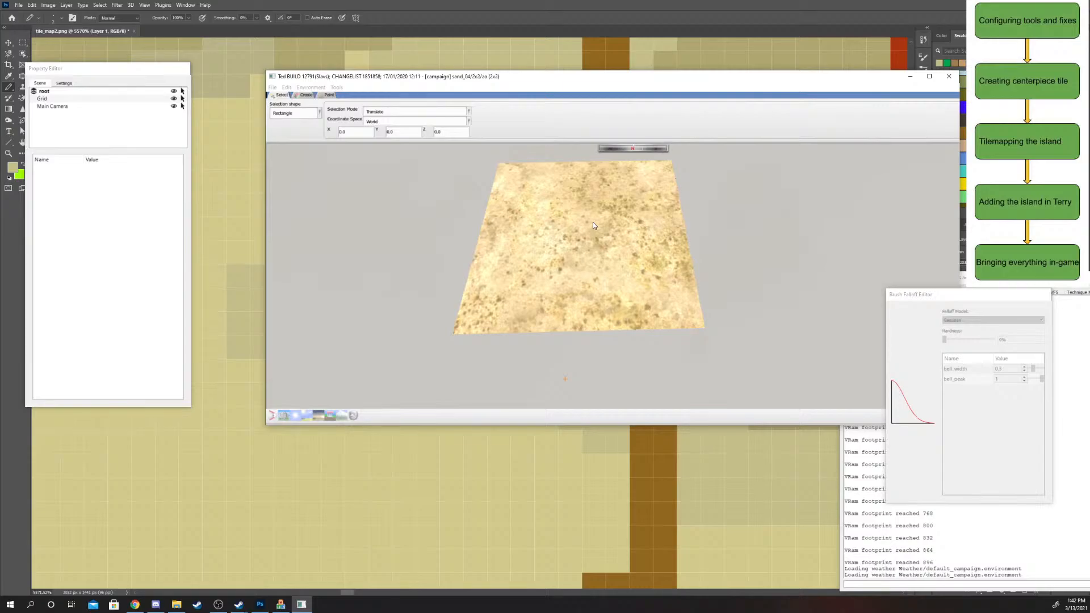
scroll(592, 226, up, 5)
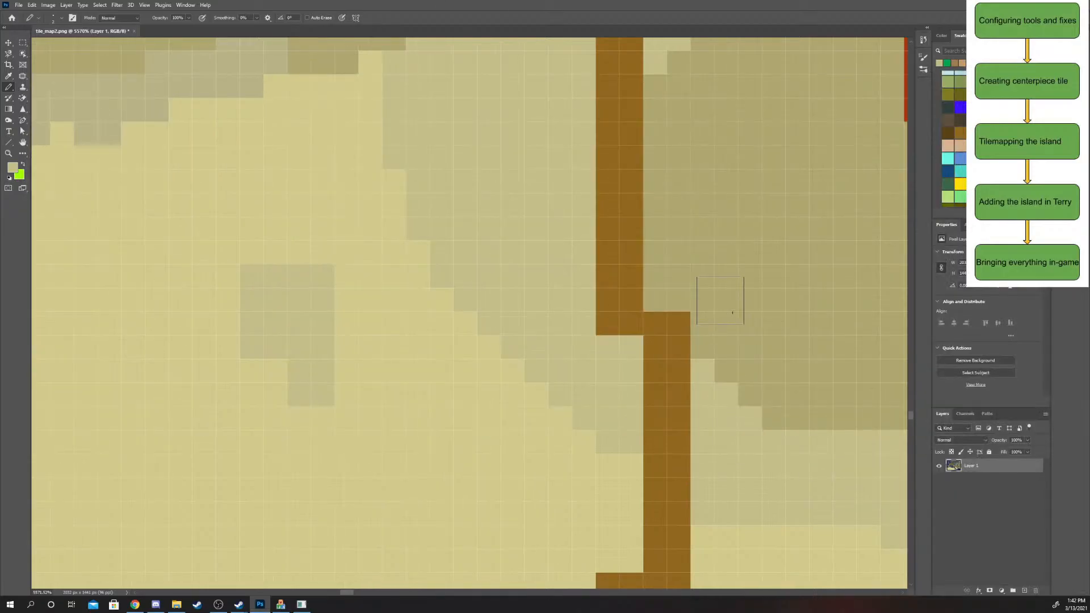
- Switch to Photoshop and examine the painted blocks in relation to the surrounding lake, roads, oasis and dark red area on the tile map
drag(723, 303, 691, 216)
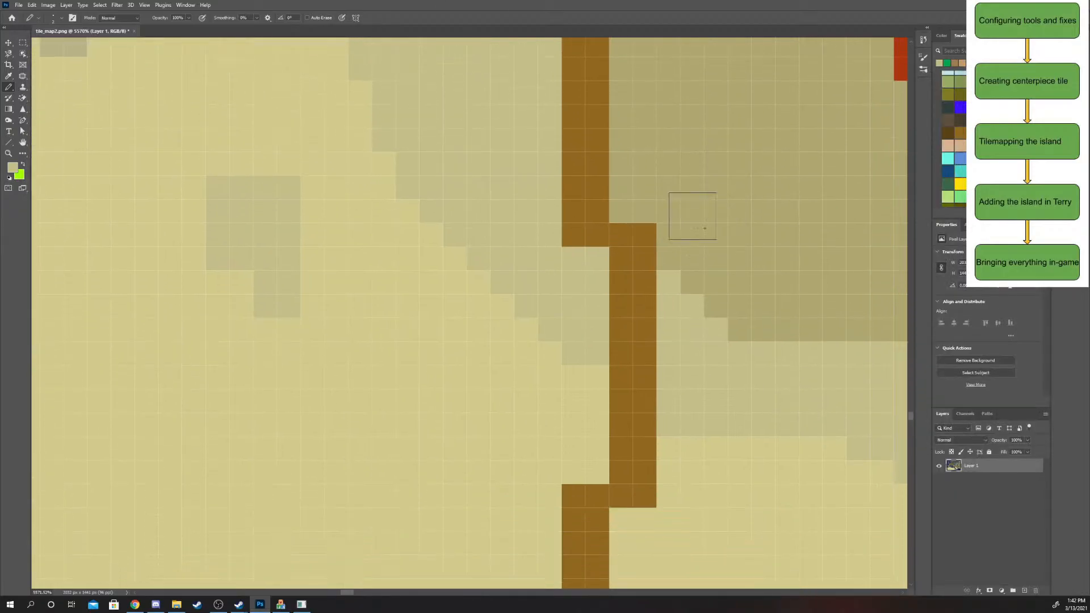
click(9, 153)
drag(709, 327, 660, 316)
scroll(724, 253, right, 2)
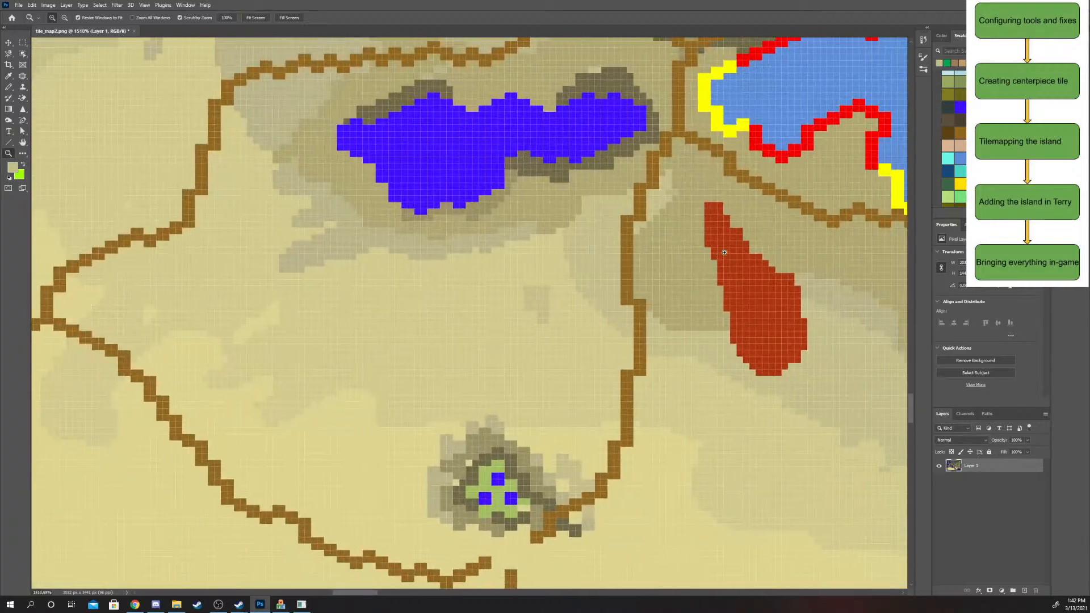
drag(630, 203, 669, 190)
scroll(620, 160, up, 1)
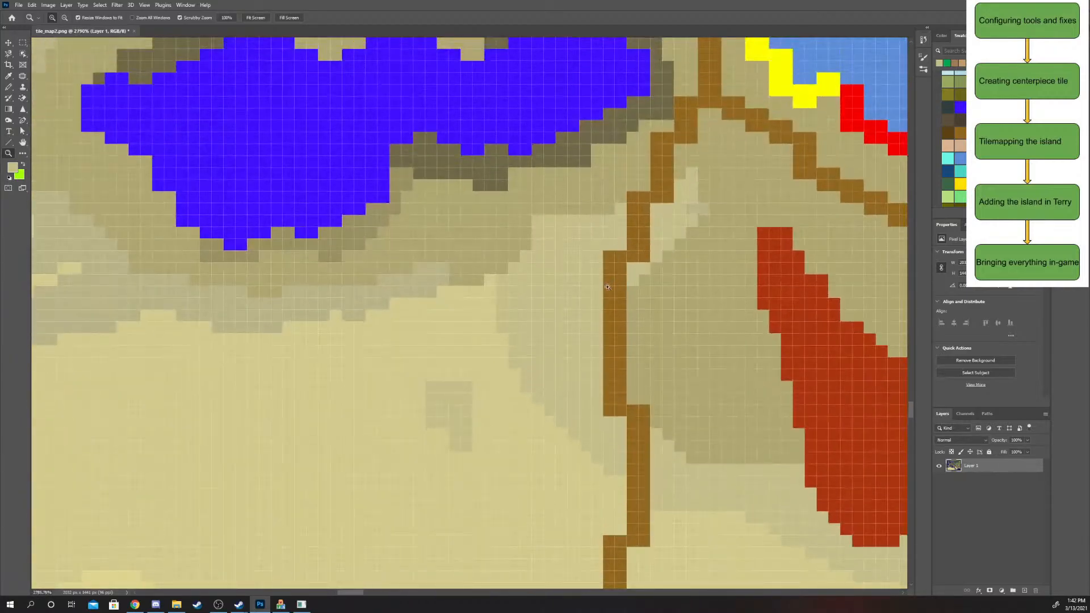
scroll(593, 301, right, 1)
scroll(450, 257, right, 1)
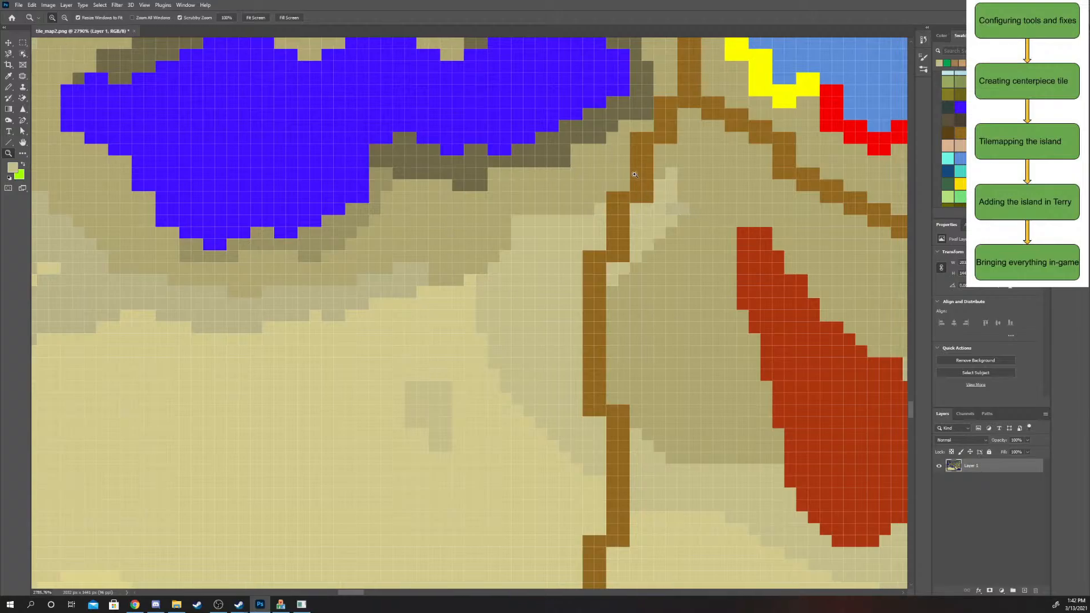
drag(635, 174, 701, 207)
drag(758, 248, 661, 299)
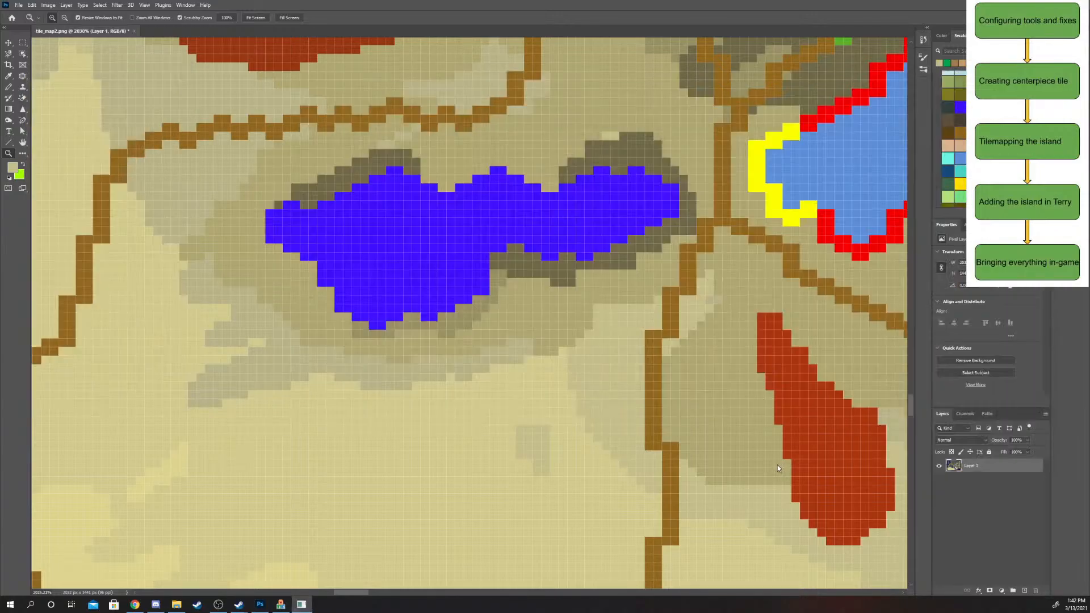
scroll(778, 465, right, 2)
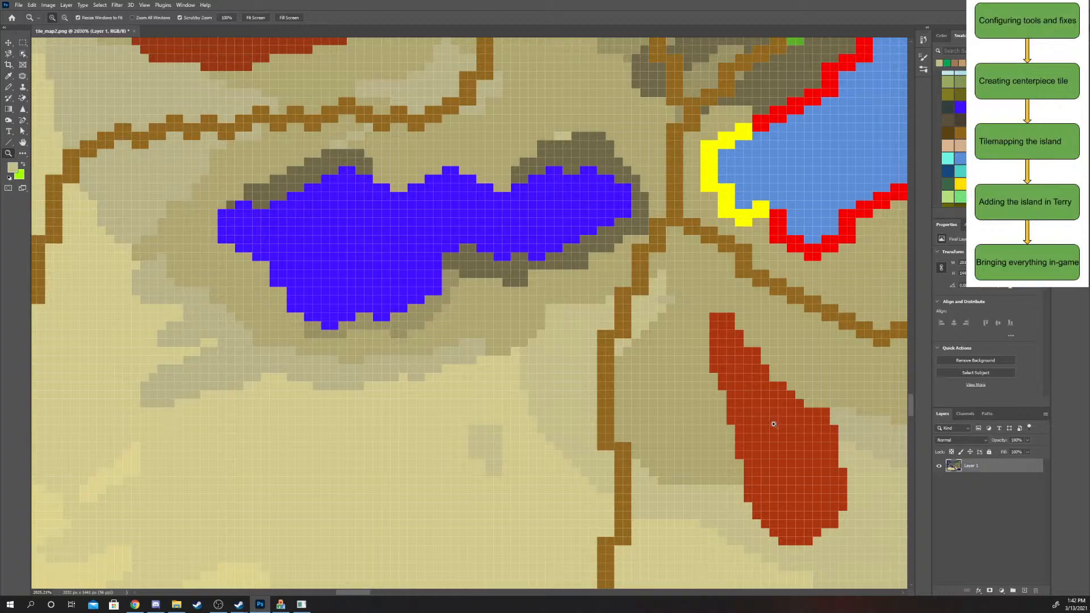
- Switch to TEd and load the 30x29 large_oval_45_l tile of the eastern_desert_mountains set, variation aa, from the campaign database
key(alt+Tab)
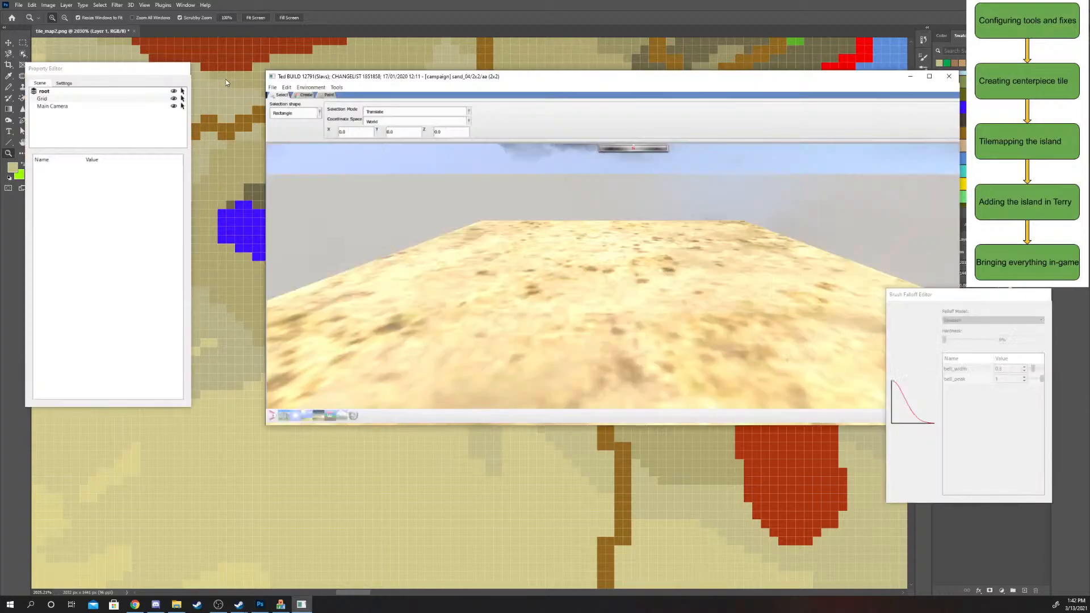
click(273, 86)
click(296, 106)
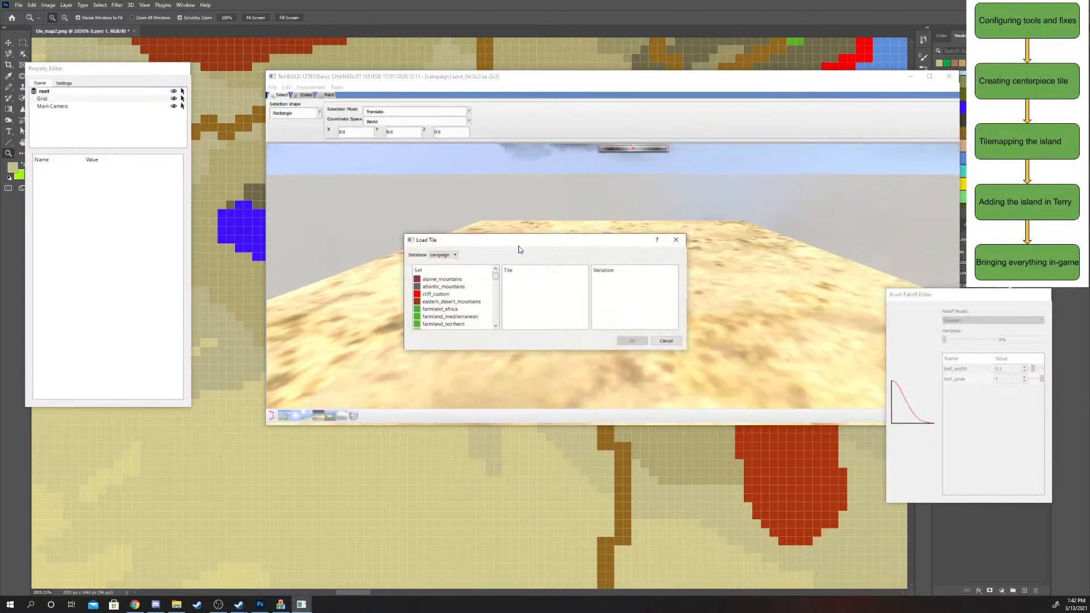
click(451, 302)
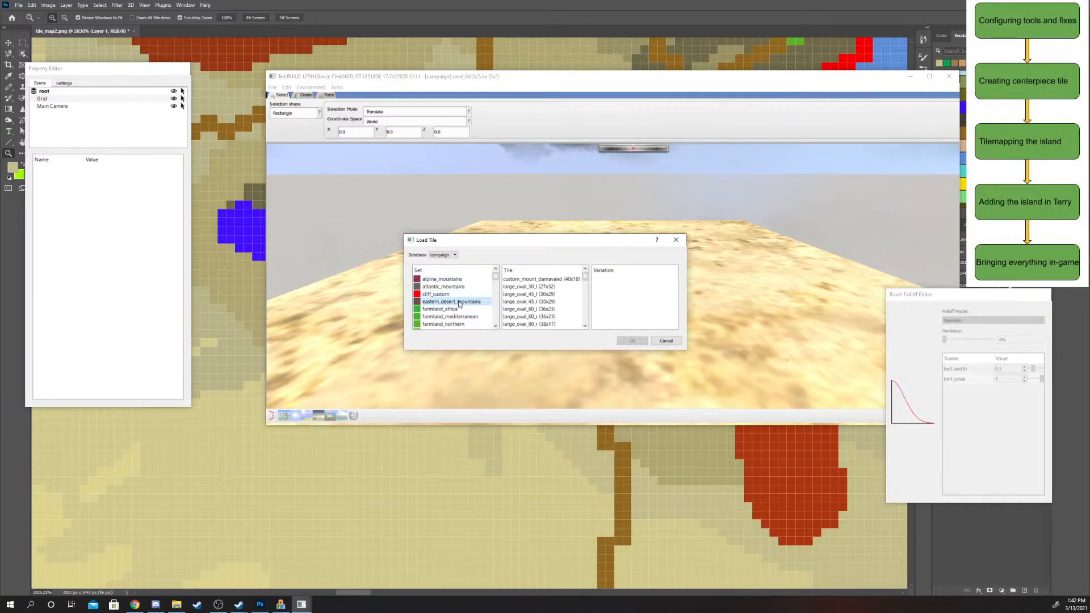
click(553, 294)
click(626, 280)
click(632, 340)
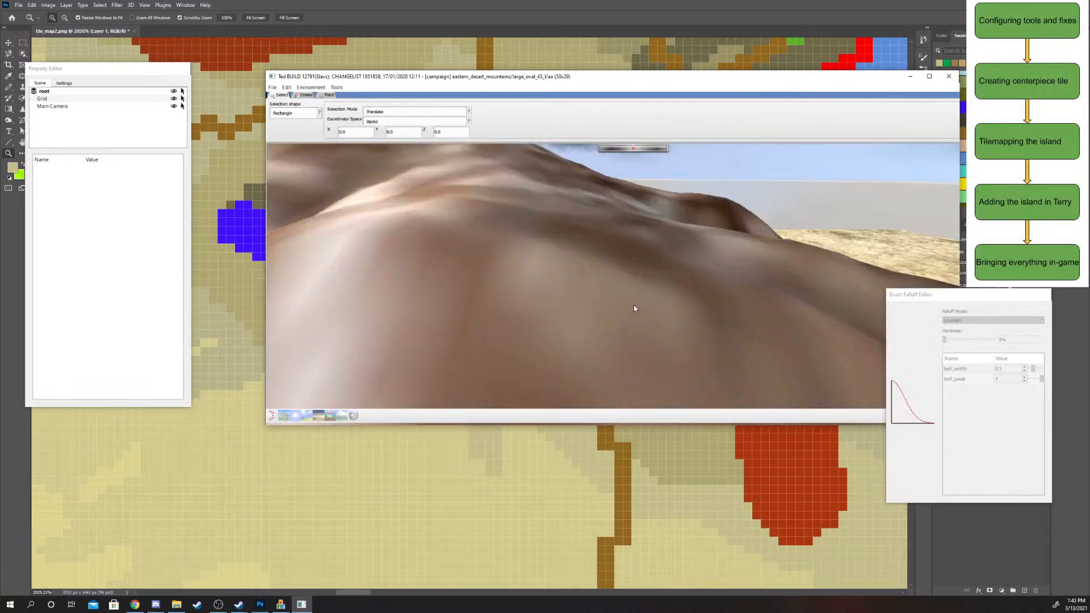
scroll(636, 326, down, 10)
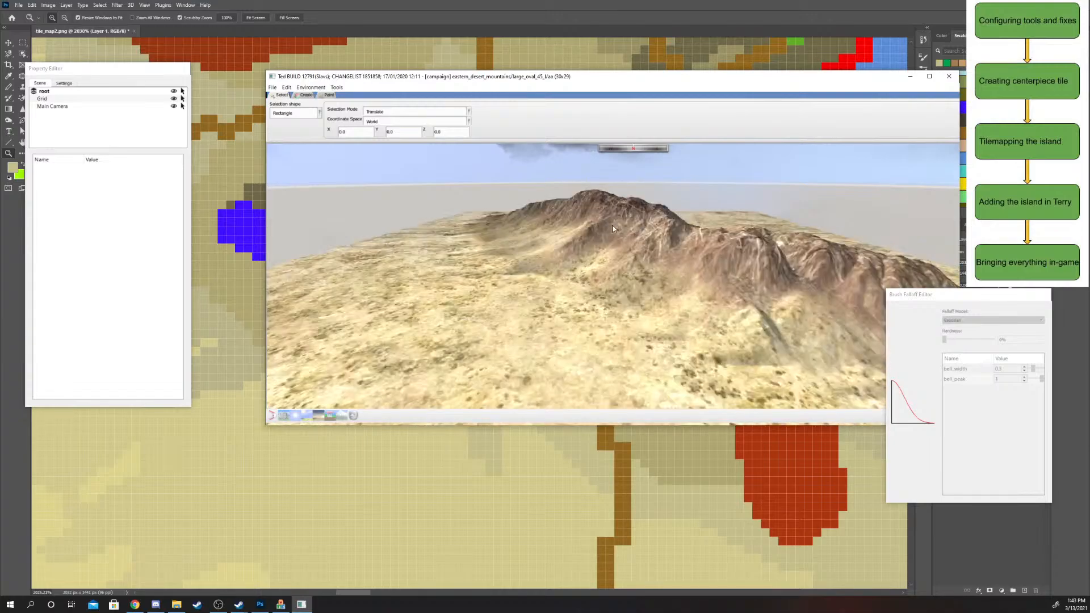
scroll(602, 236, up, 2)
scroll(621, 255, up, 4)
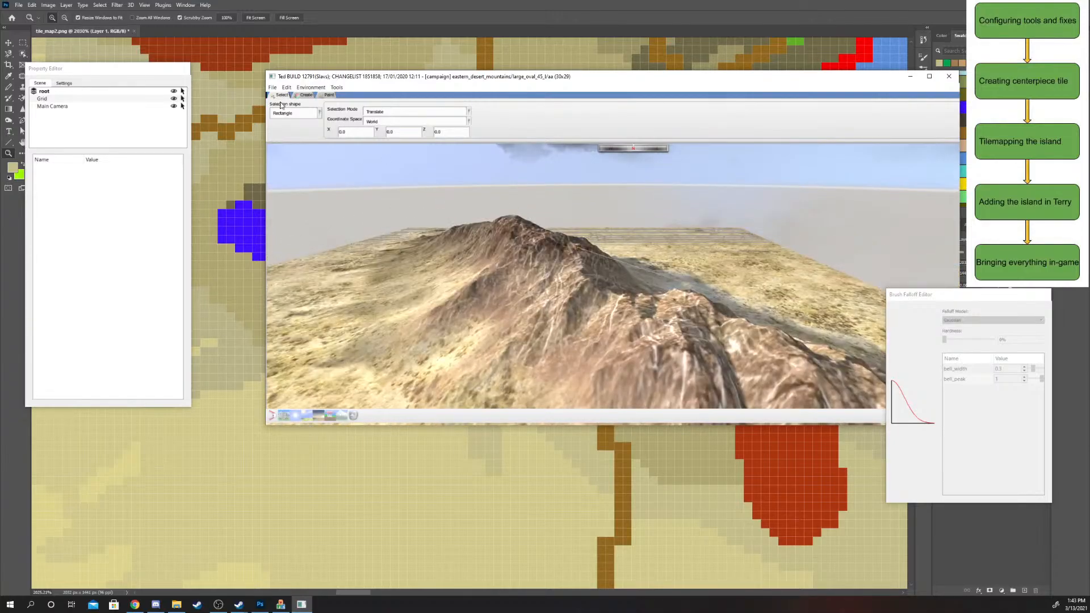
- Open the mountain tile's properties and examine its colour and the full outline of its subtile grid
click(273, 86)
click(296, 145)
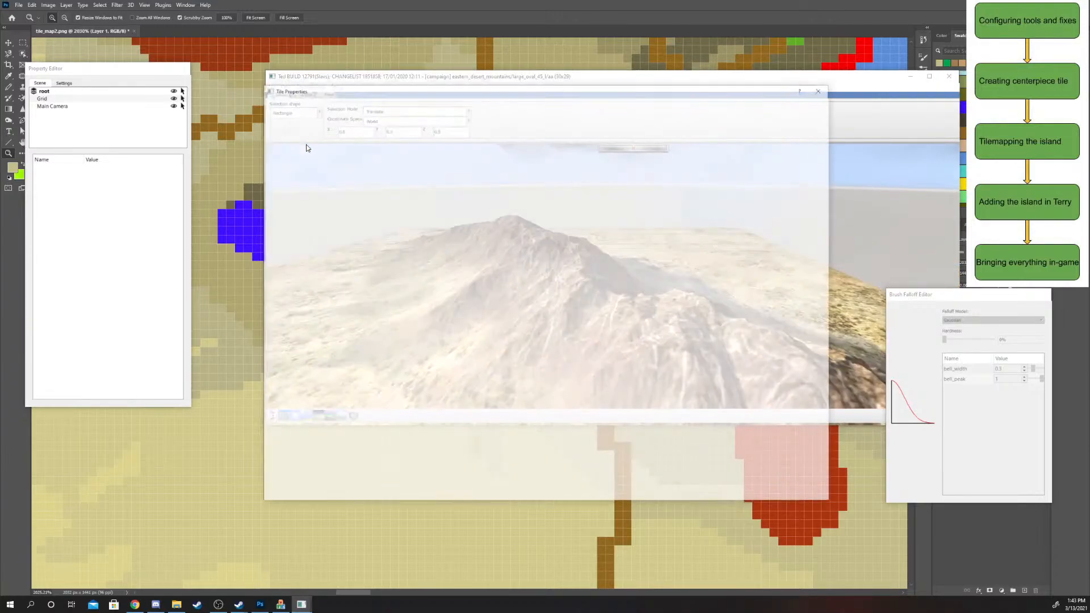
scroll(417, 224, up, 3)
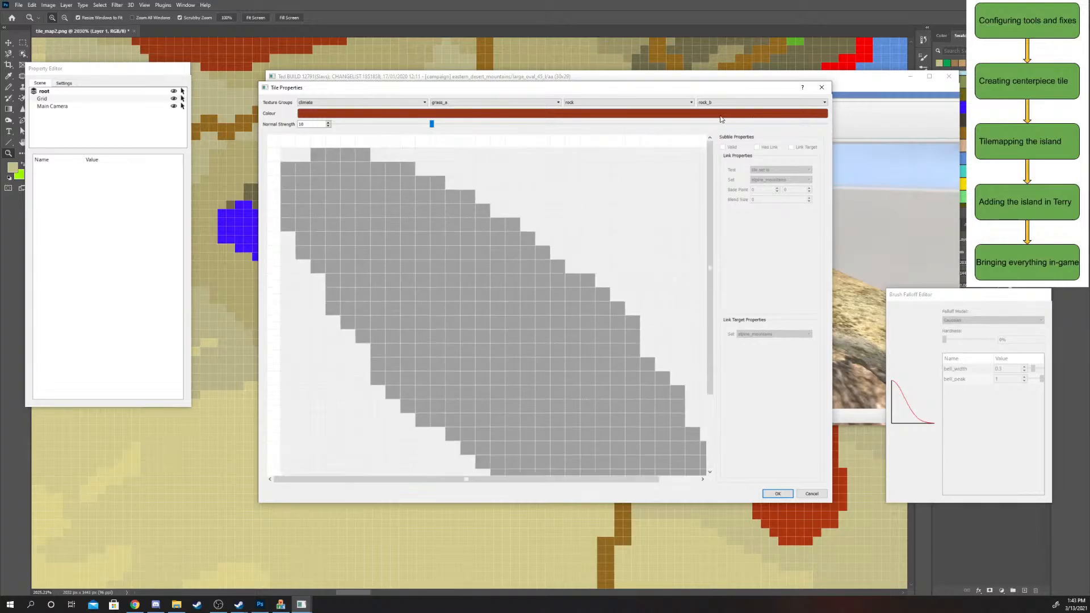
scroll(310, 149, down, 3)
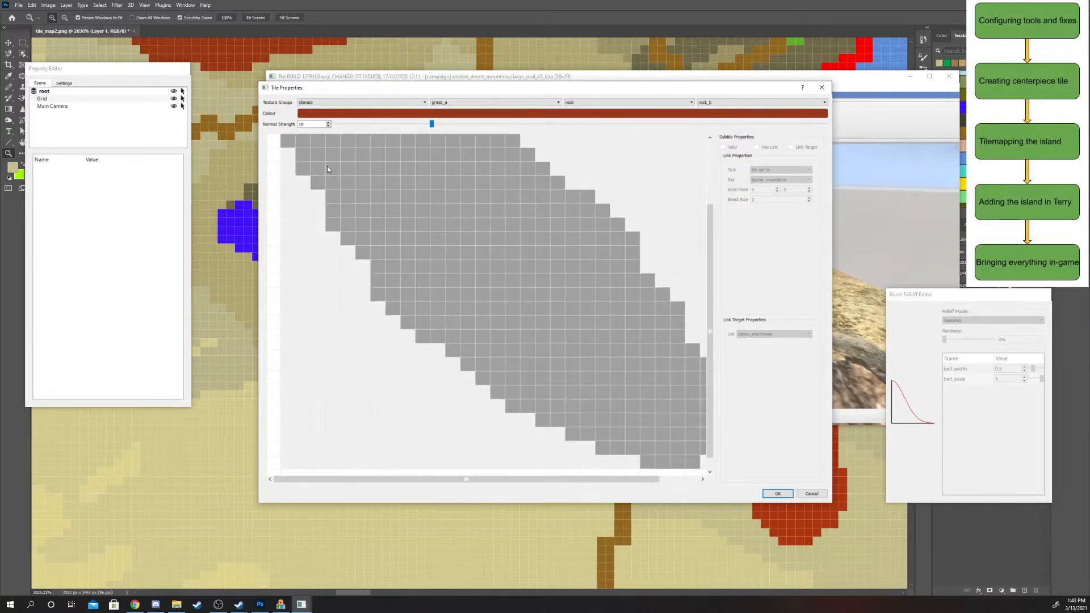
scroll(470, 322, up, 3)
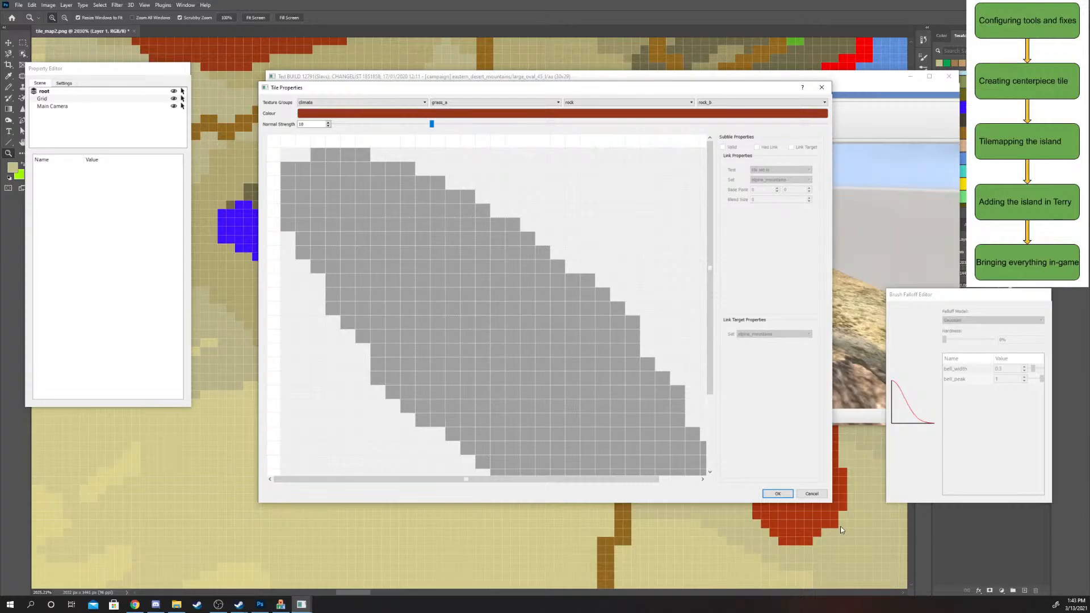
- Switch to Photoshop and survey the dark red mountain blocks across the tile map, from the narrow sea to the pinkish highlands
click(869, 504)
scroll(369, 253, down, 3)
scroll(363, 250, up, 1)
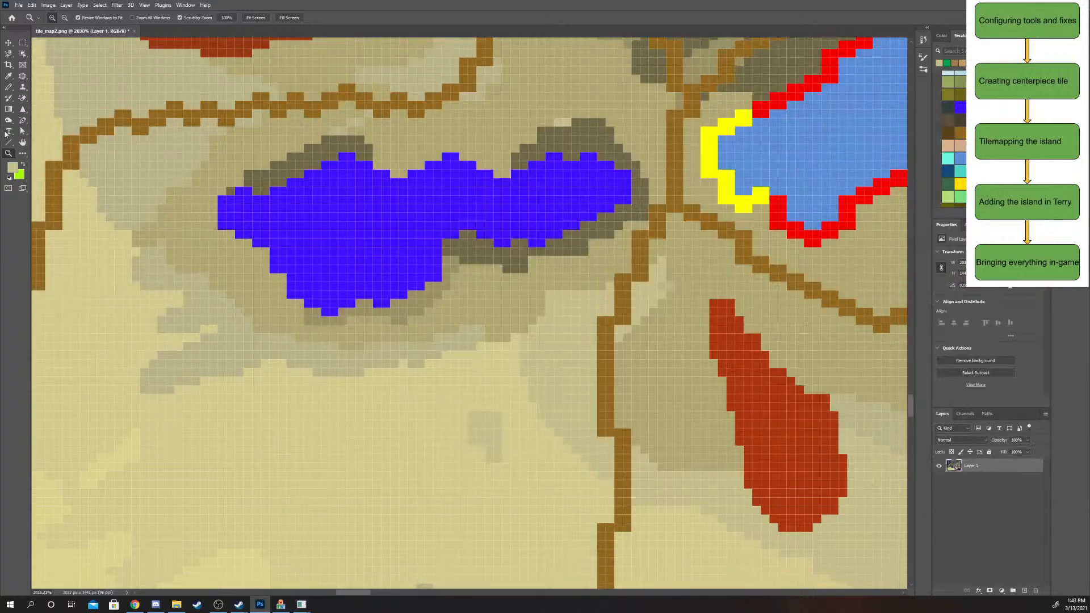
click(64, 19)
drag(400, 358, 308, 340)
drag(657, 367, 609, 367)
mouse_move(801, 437)
mouse_down()
mouse_move(815, 435)
mouse_move(784, 426)
mouse_up()
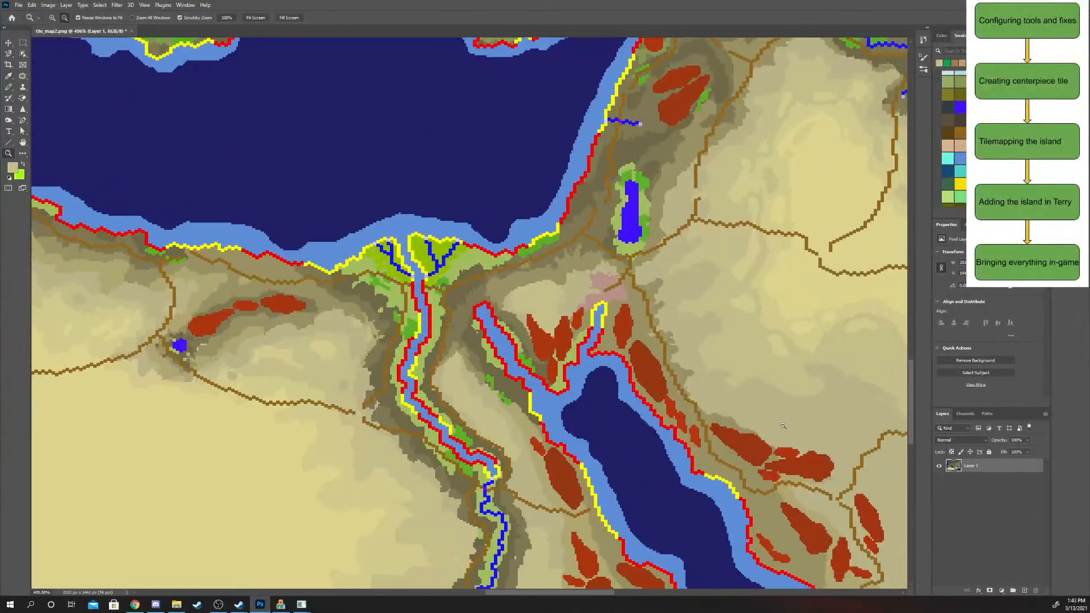
ctrl+scroll(777, 425, down, 3)
scroll(755, 420, down, 7)
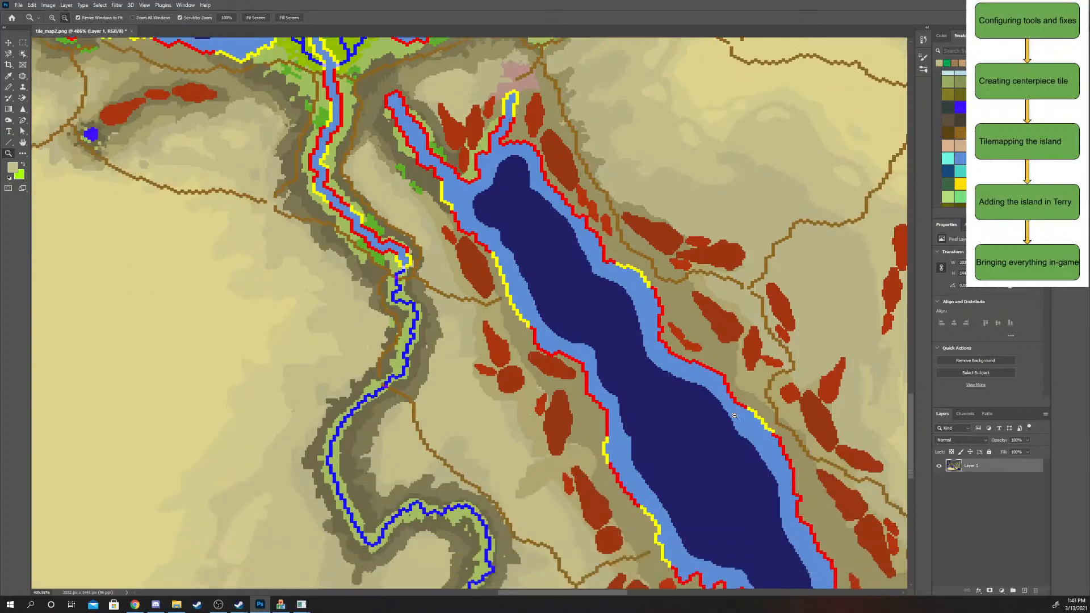
scroll(733, 414, down, 2)
ctrl+scroll(727, 406, down, 5)
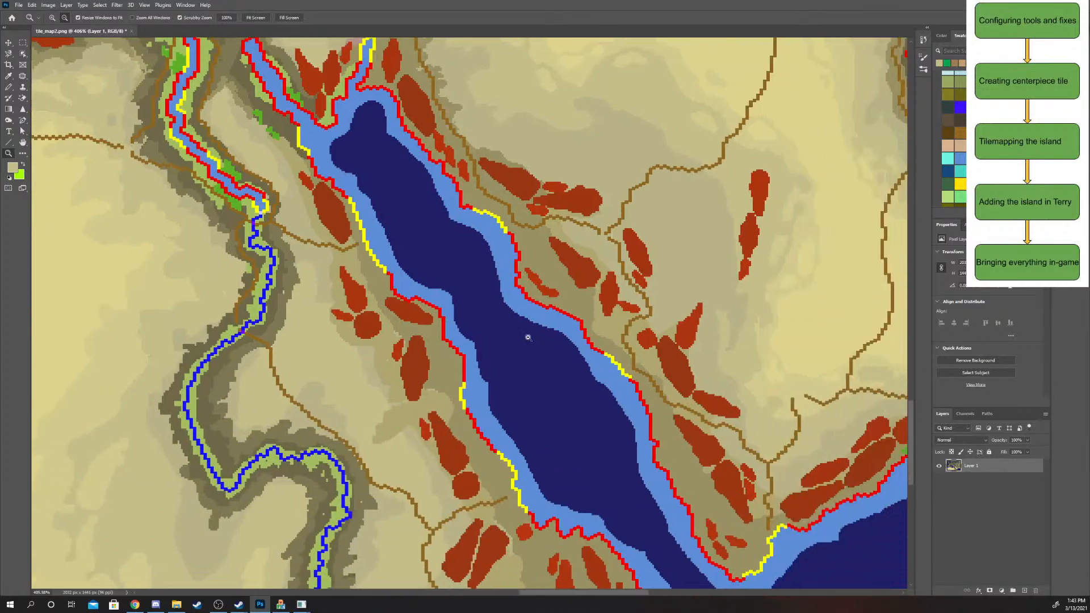
drag(300, 193, 341, 197)
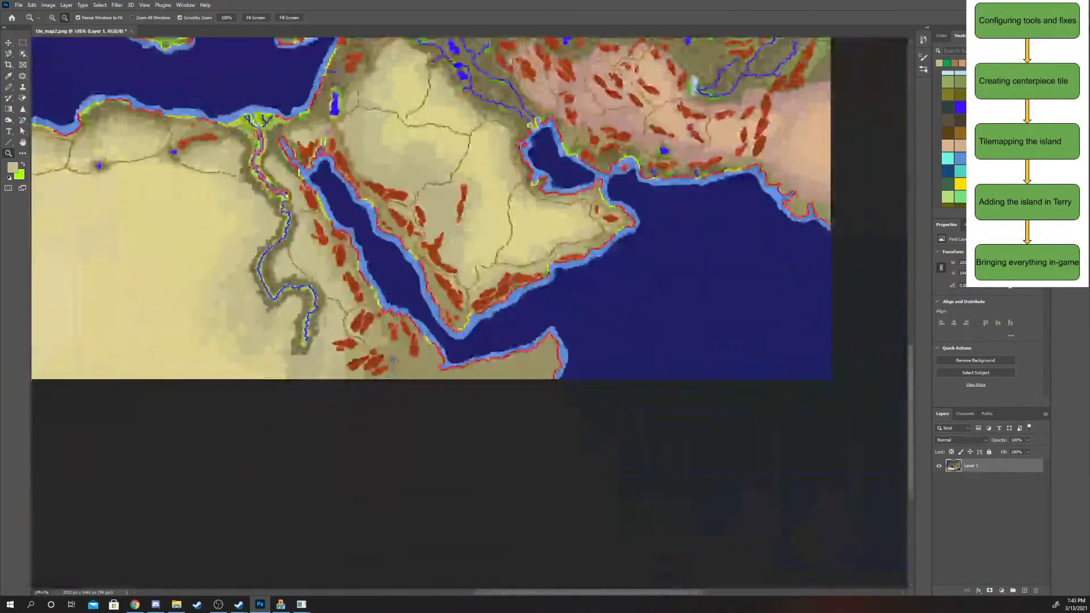
scroll(551, 232, up, 3)
scroll(551, 232, up, 3)
drag(557, 239, 590, 207)
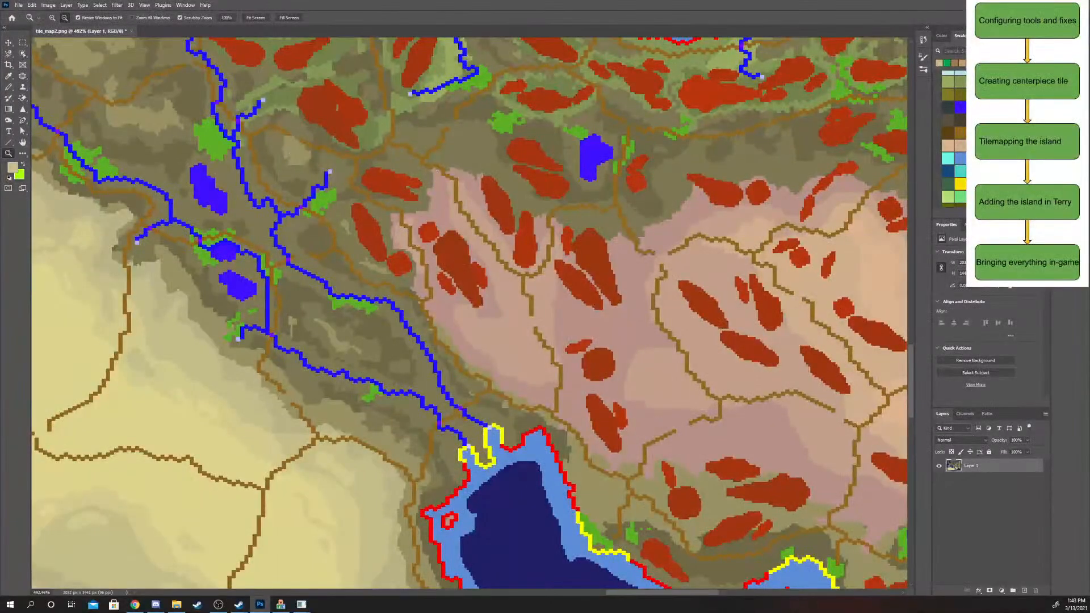
- Move TEd's Tile Properties window aside and compare its subtile outline with the elongated dark red block on the Photoshop tile map
key(alt+Tab)
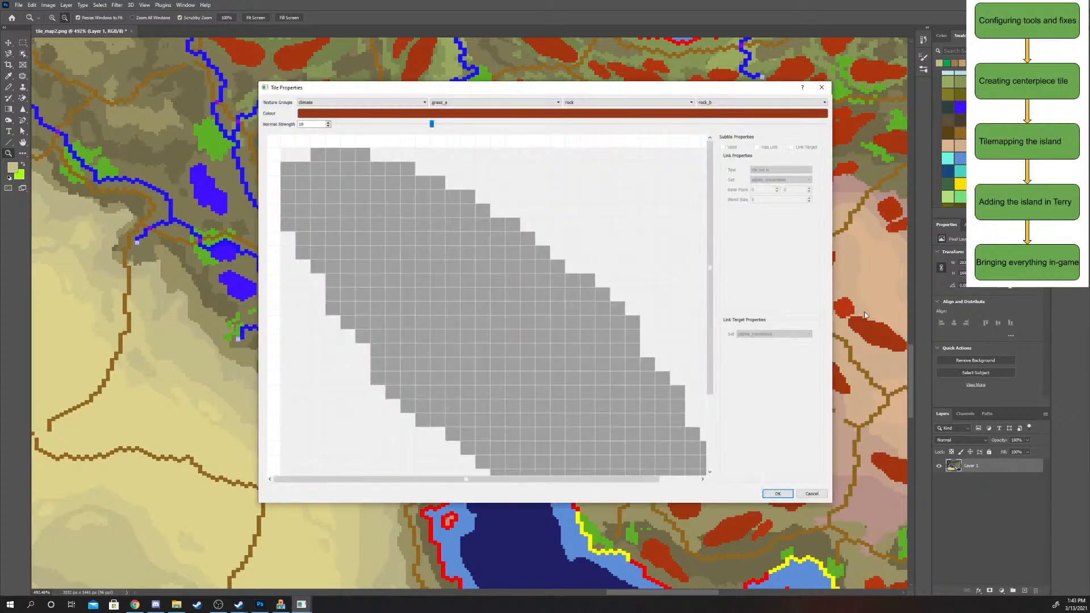
drag(409, 88, 852, 170)
key(alt+Tab)
drag(629, 210, 733, 187)
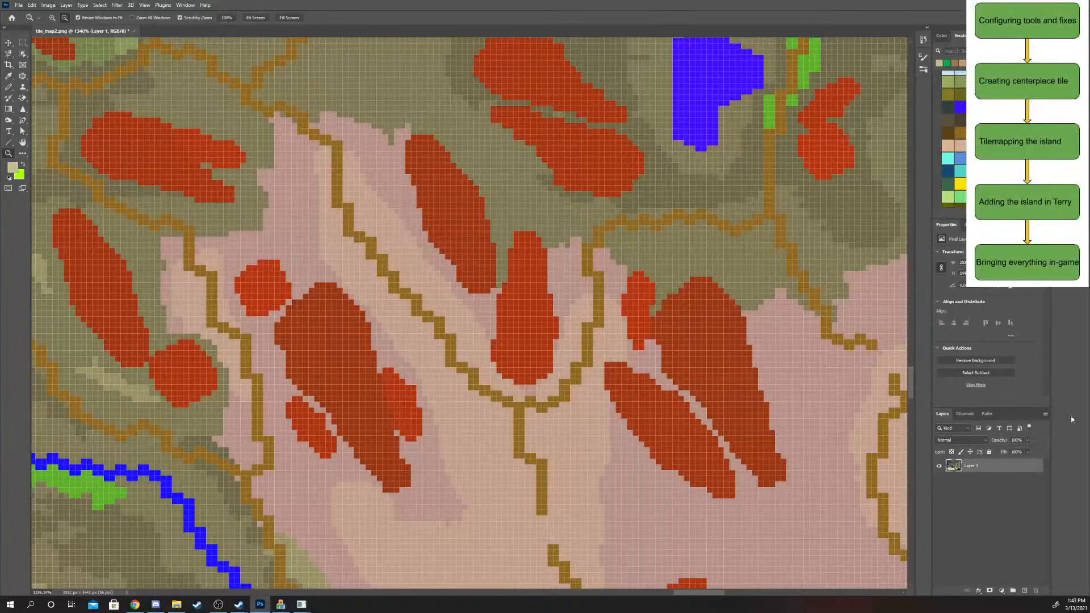
key(alt+Tab)
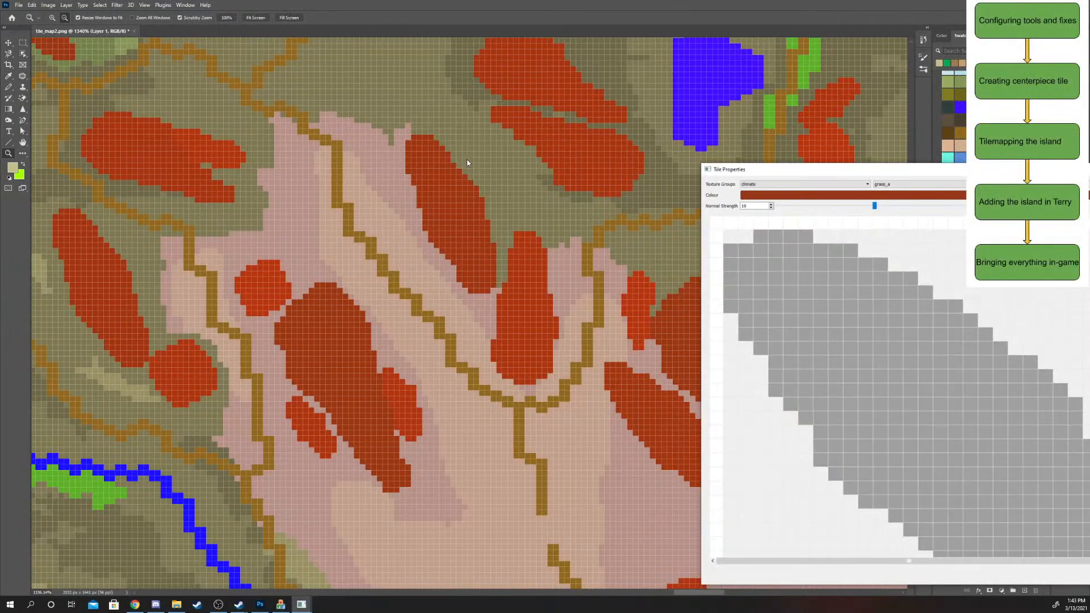
scroll(429, 143, left, 1)
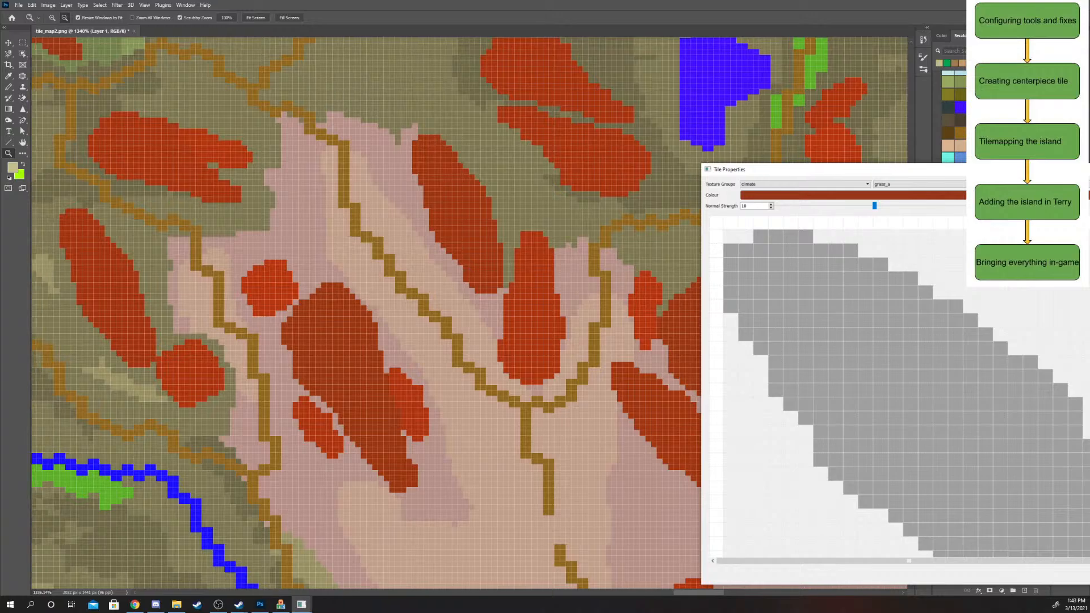
key(alt+Tab)
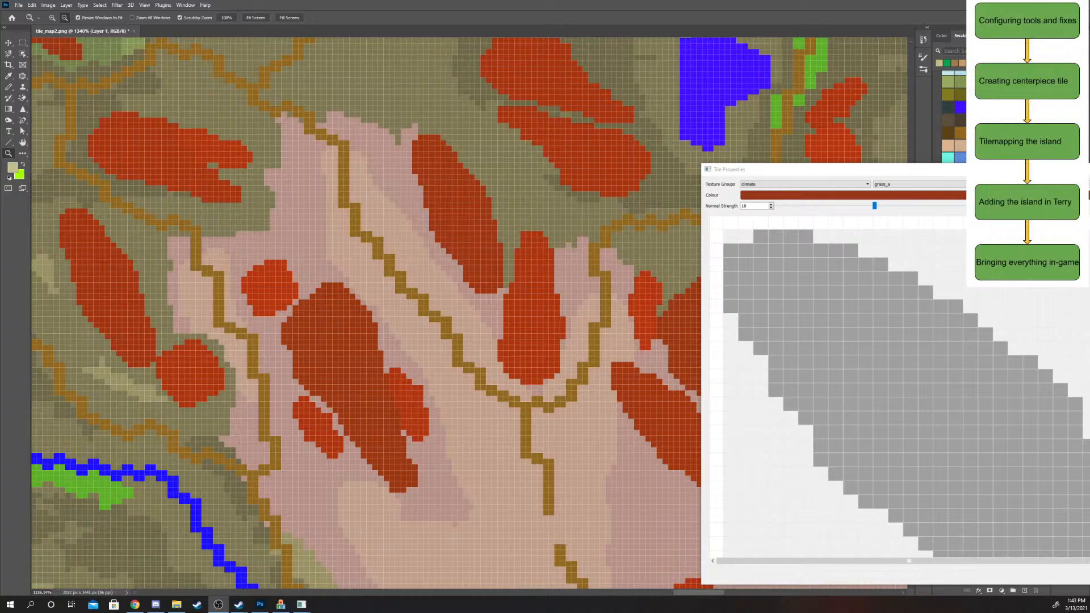
scroll(473, 254, up, 1)
click(473, 253)
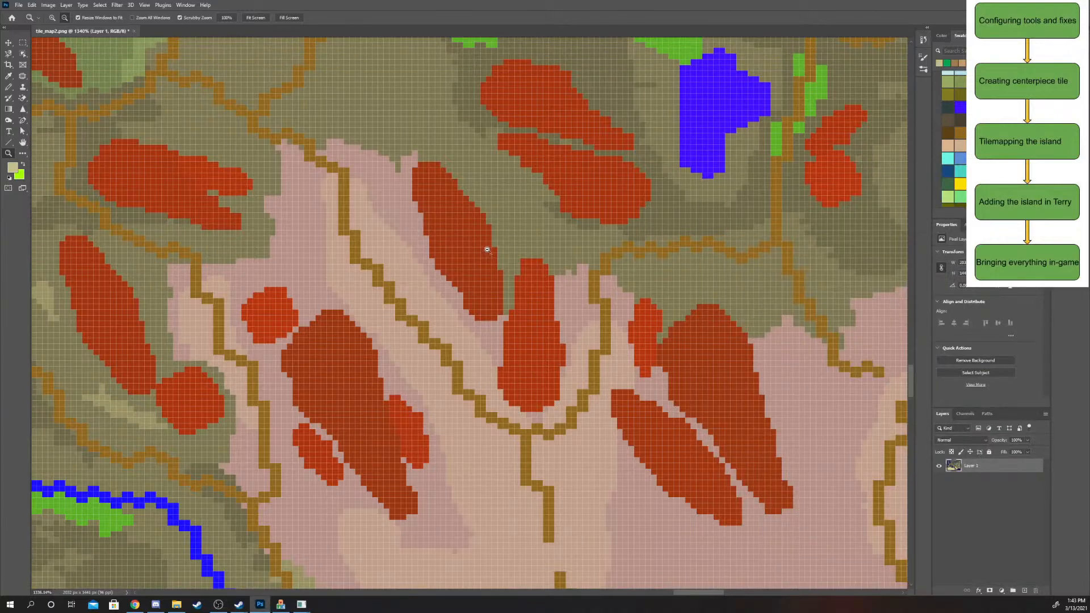
drag(476, 220, 516, 220)
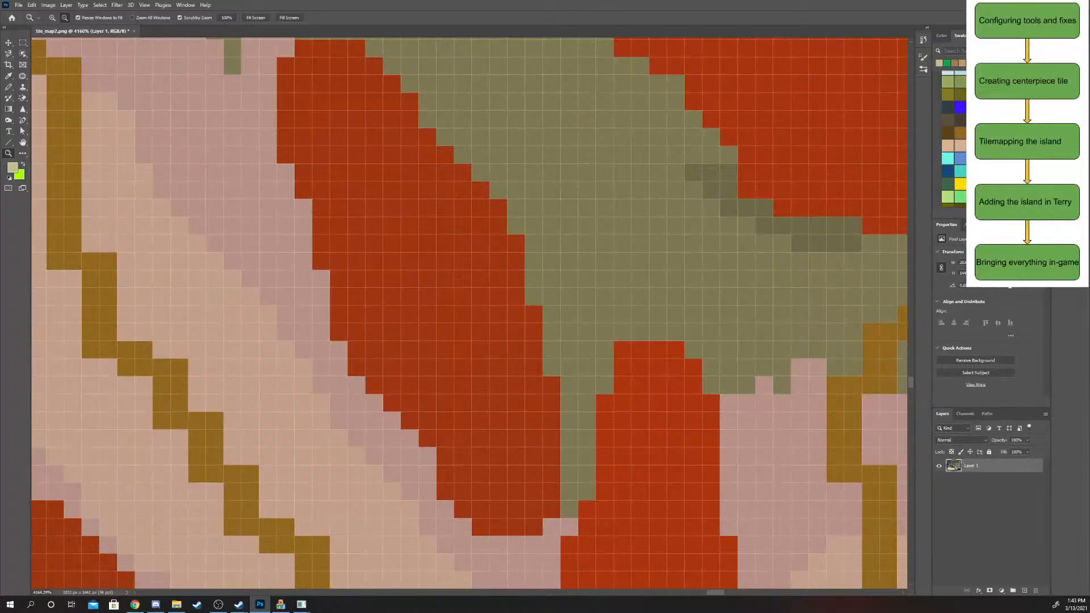
- Switch to TEd, inspect the properties of the first subtile in the mountain outline's uppermost row, and close the tile properties
key(alt+Tab)
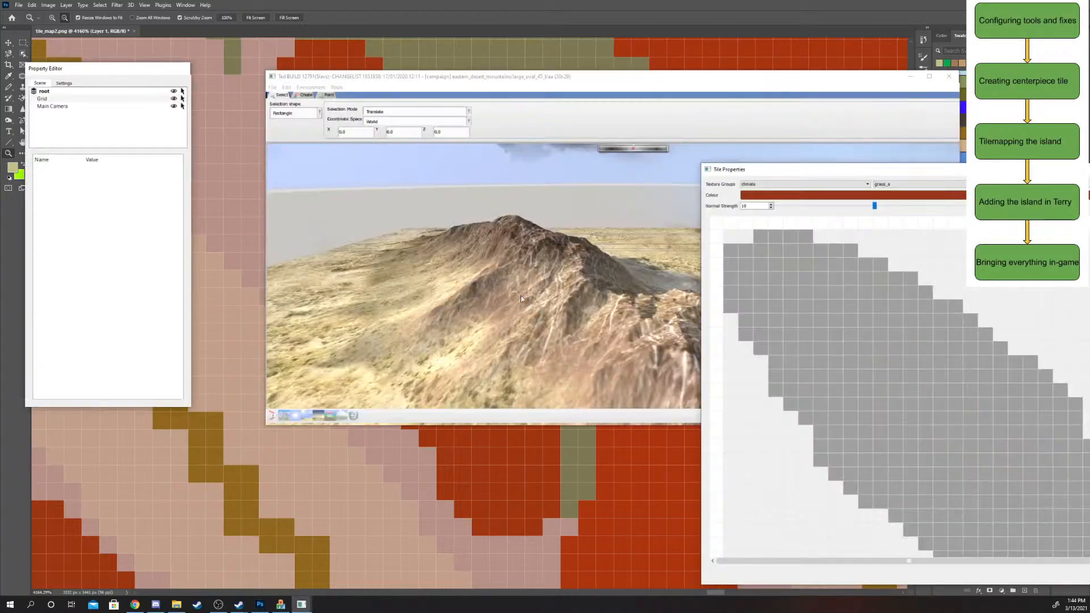
drag(777, 175, 458, 123)
drag(944, 530, 939, 519)
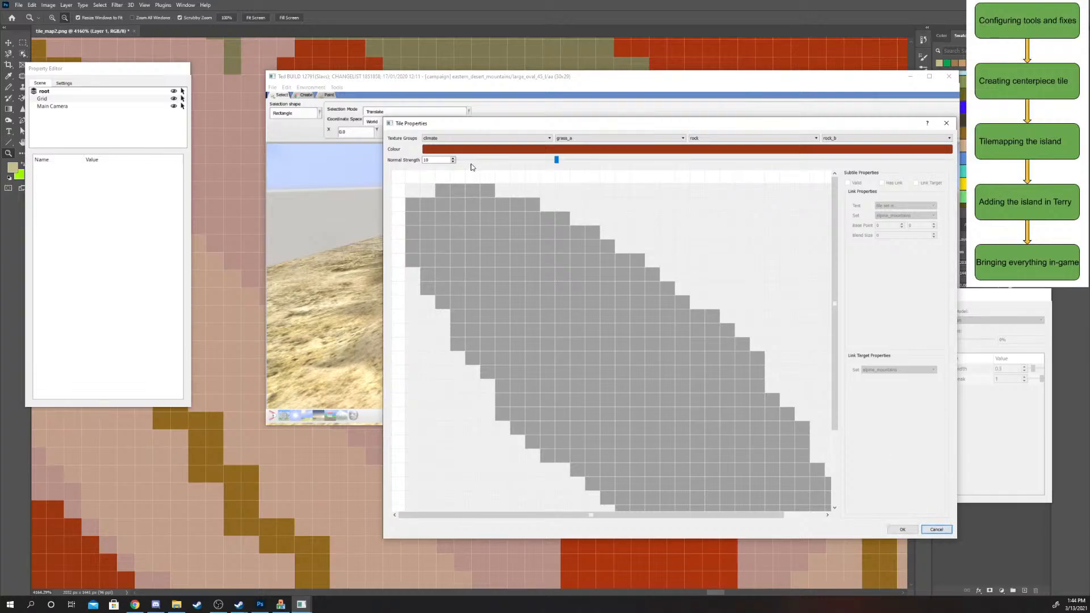
click(441, 191)
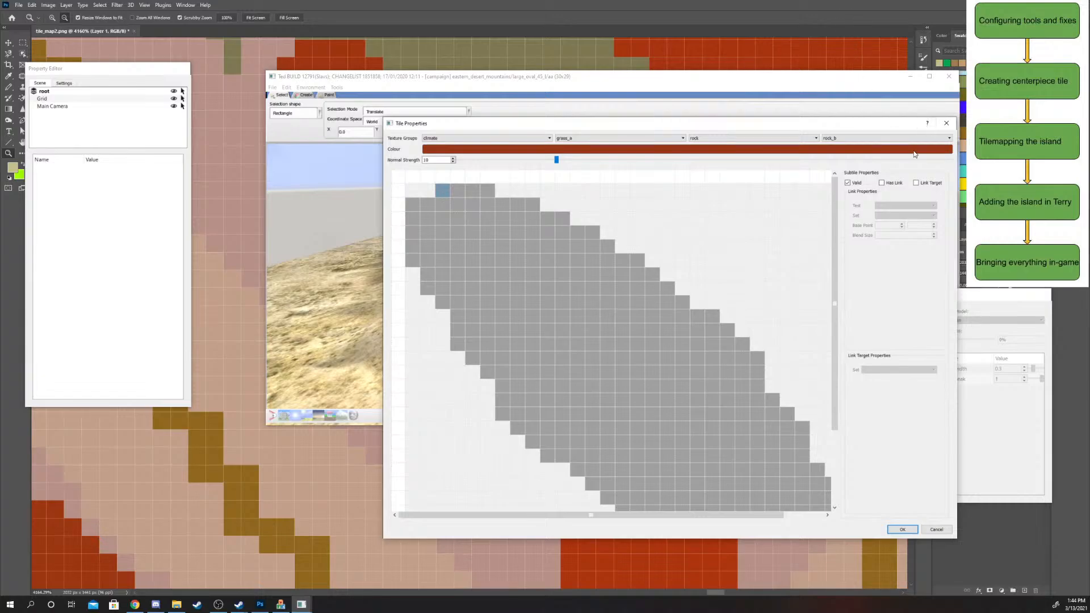
click(946, 123)
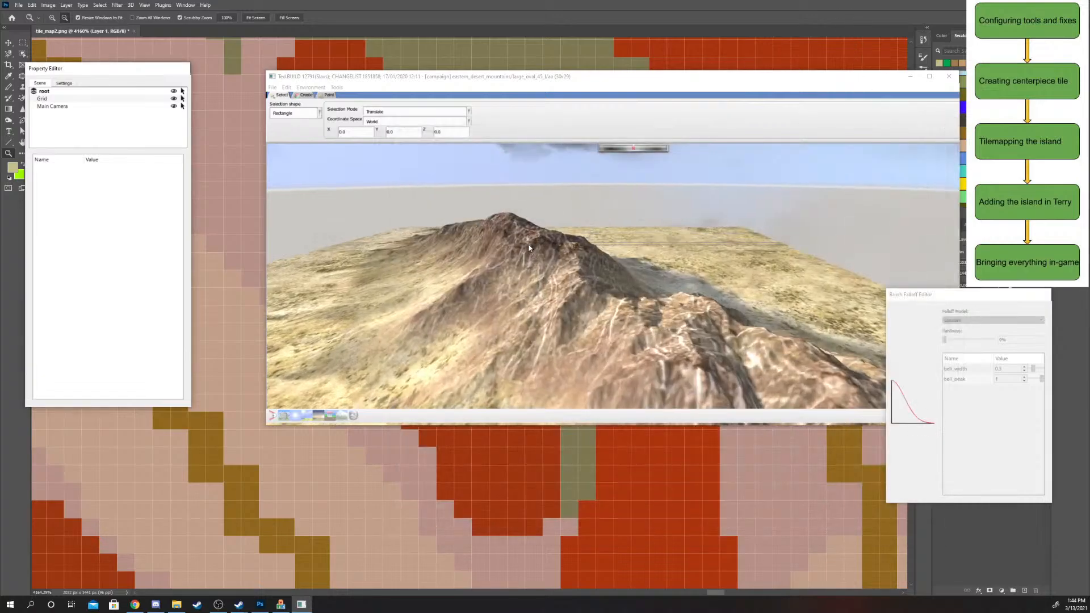
- Switch to Photoshop and examine the elongated dark red block's shape up close
scroll(634, 271, up, 4)
click(1025, 525)
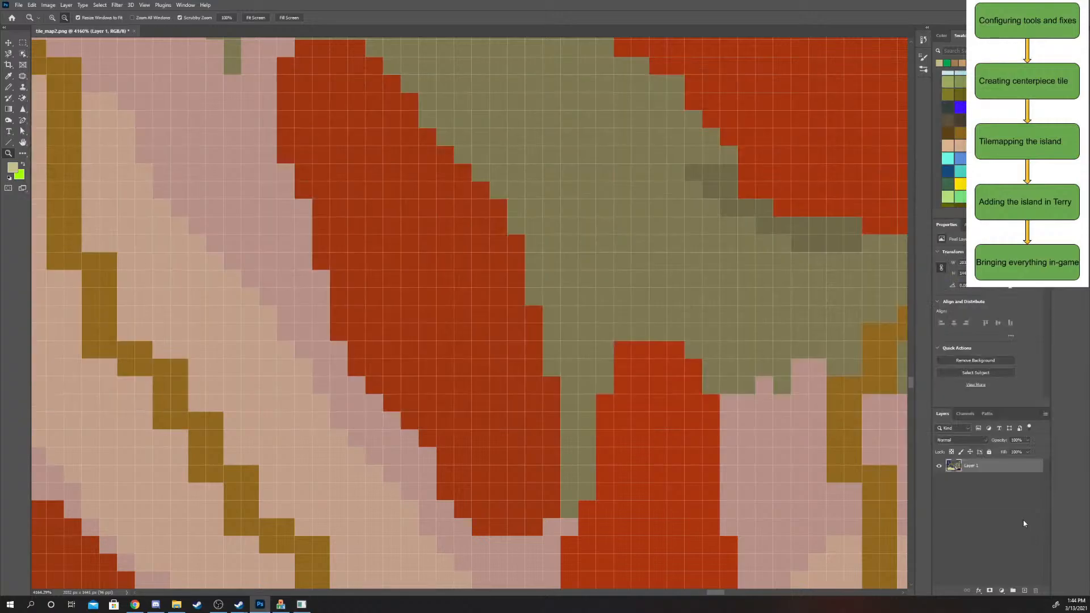
scroll(615, 326, left, 1)
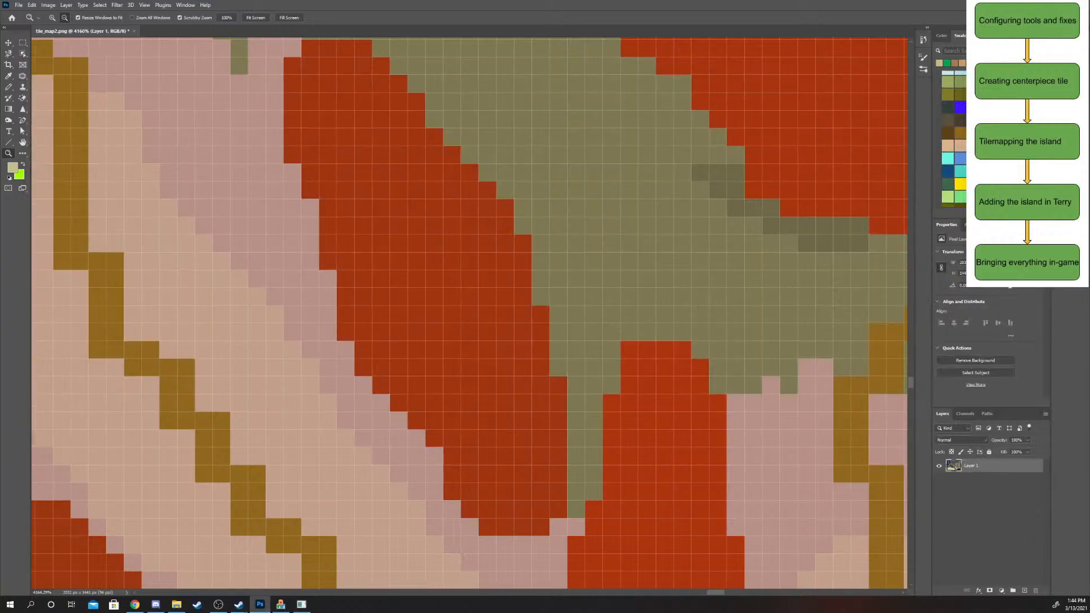
- Switch to TEd and examine the mountain tile's ridge, slopes and flat surrounding ground from several sides
key(alt+Tab)
key(w)
key(d)
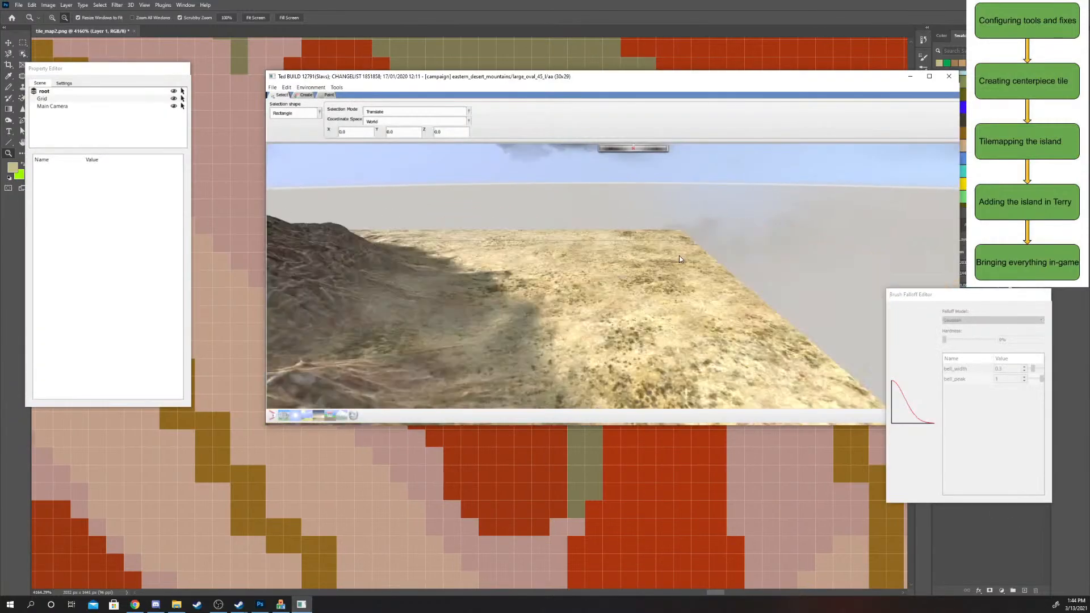
key(a)
key(s)
key(d)
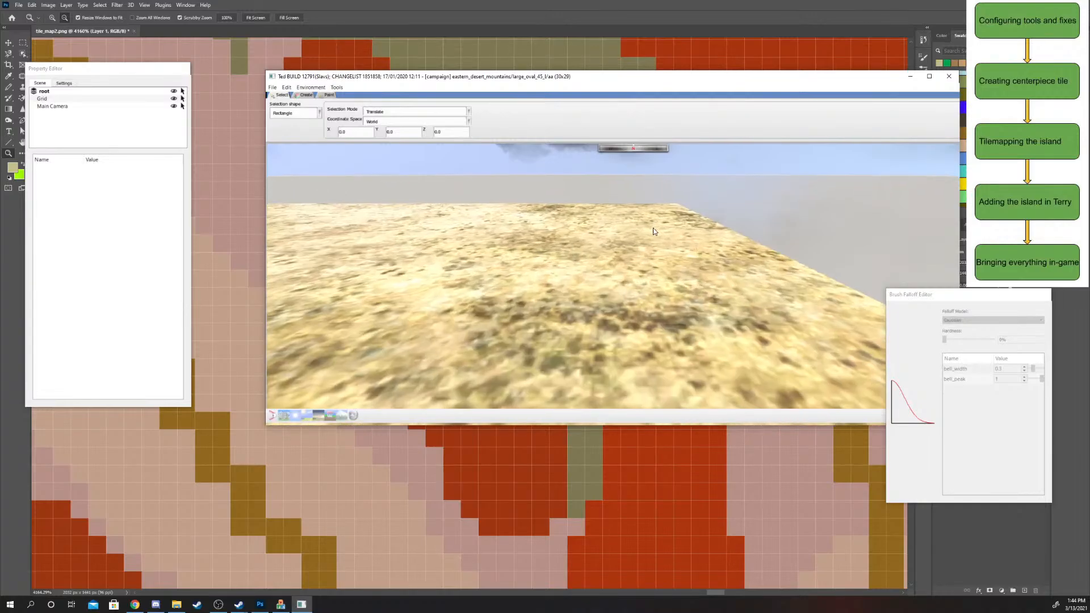
key(a)
key(d)
key(a)
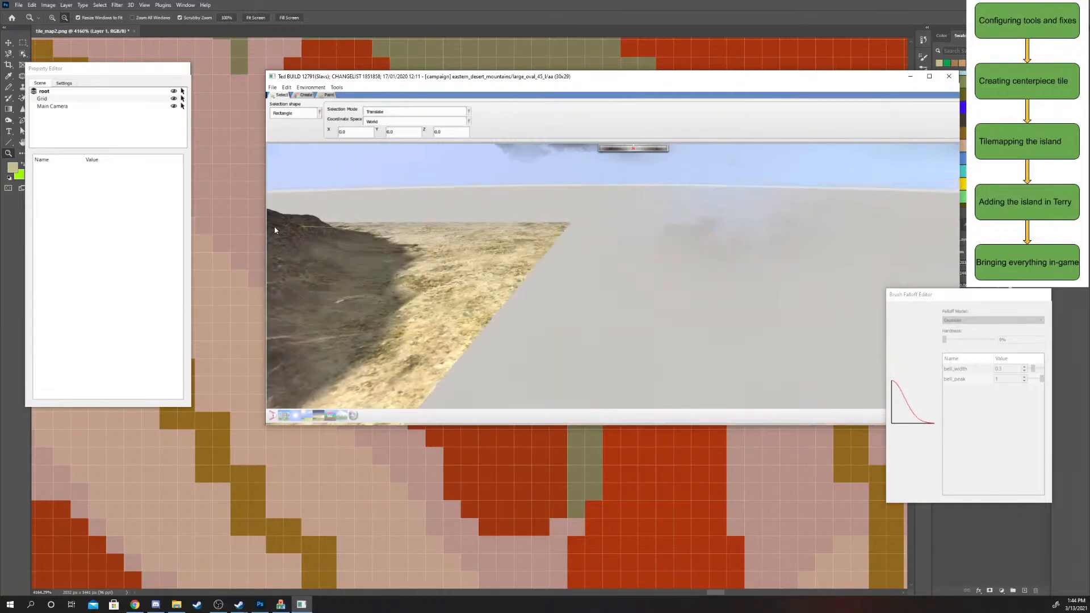
key(s)
key(a)
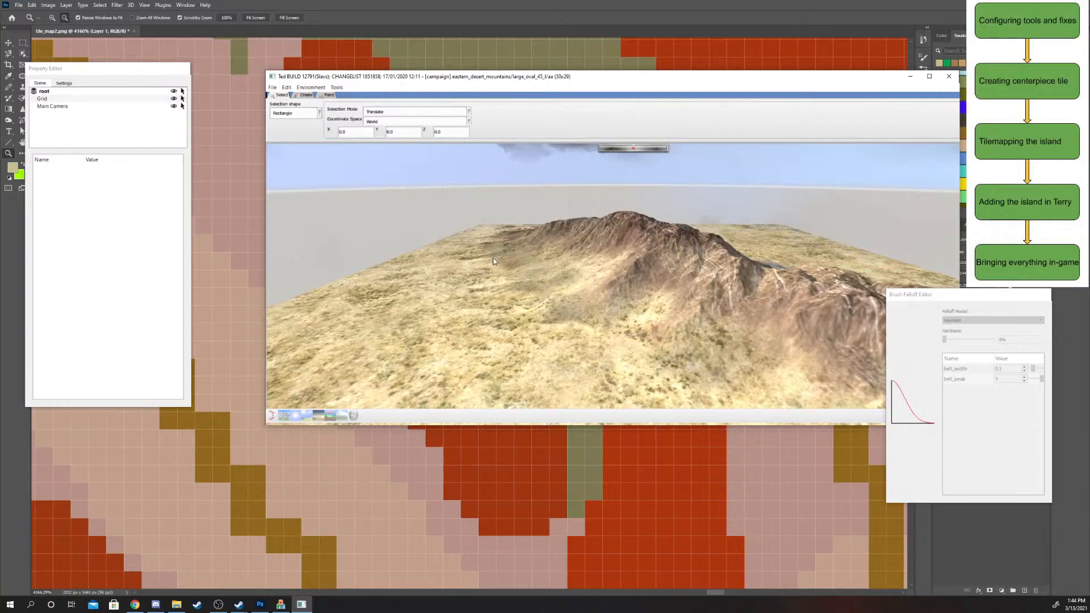
scroll(467, 225, up, 4)
middle_drag(577, 299, 442, 219)
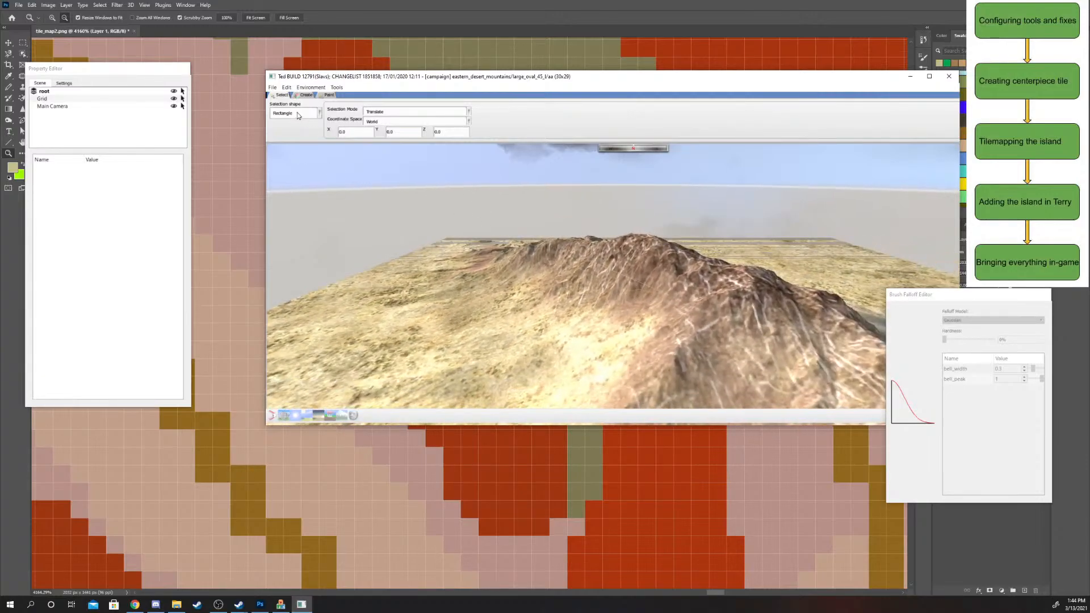
middle_drag(730, 341, 565, 268)
scroll(761, 386, up, 5)
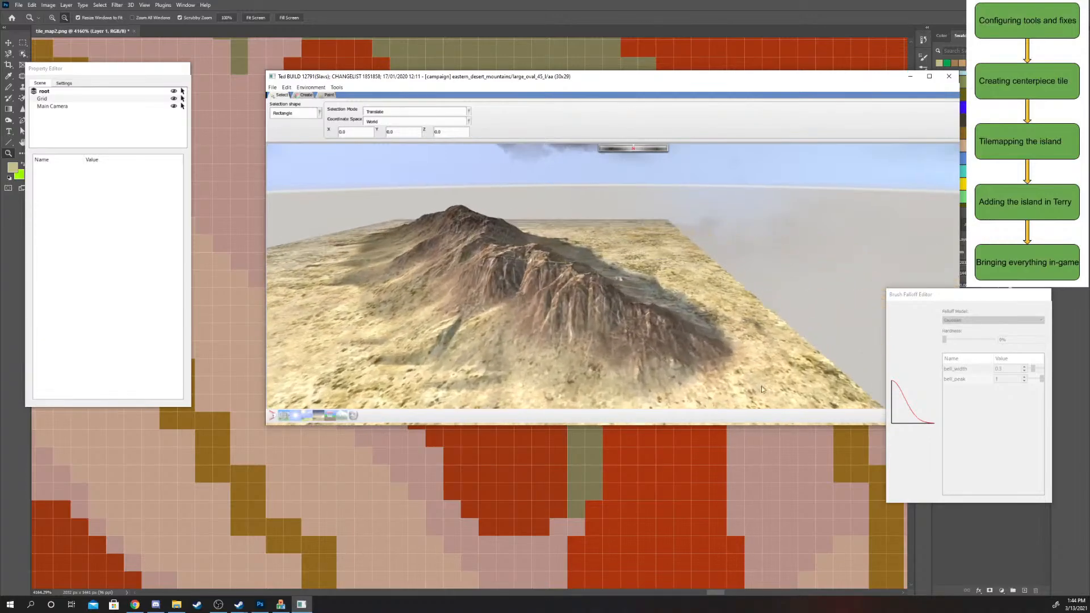
- Examine the mountain tile's slopes up close and the whole tile from farther away, and return to the Photoshop tile map
middle_drag(668, 281, 442, 107)
middle_drag(755, 294, 713, 292)
scroll(678, 284, down, 6)
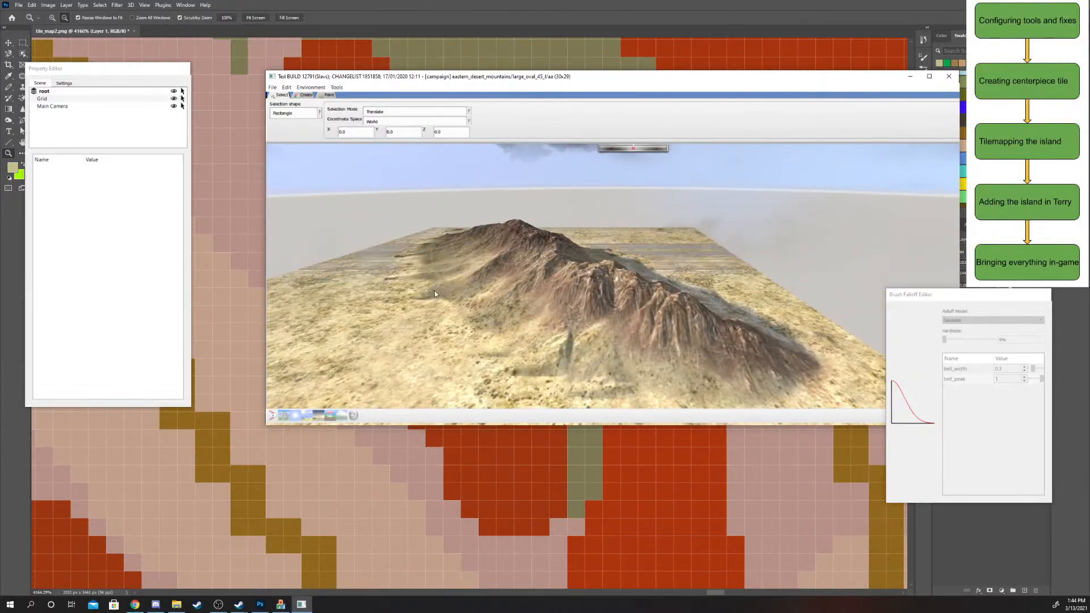
scroll(420, 241, up, 4)
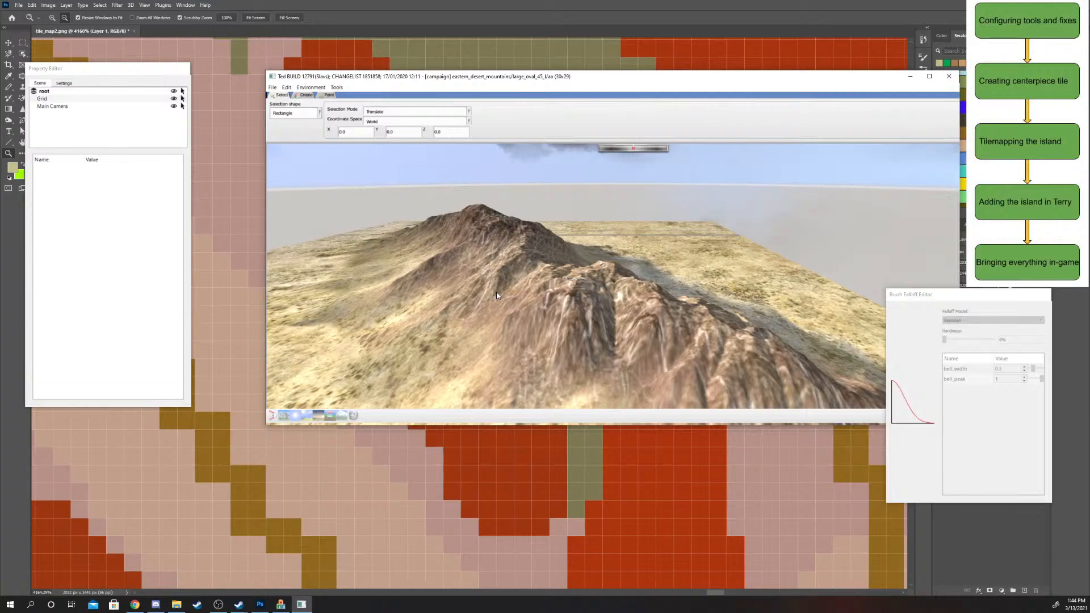
scroll(567, 253, down, 10)
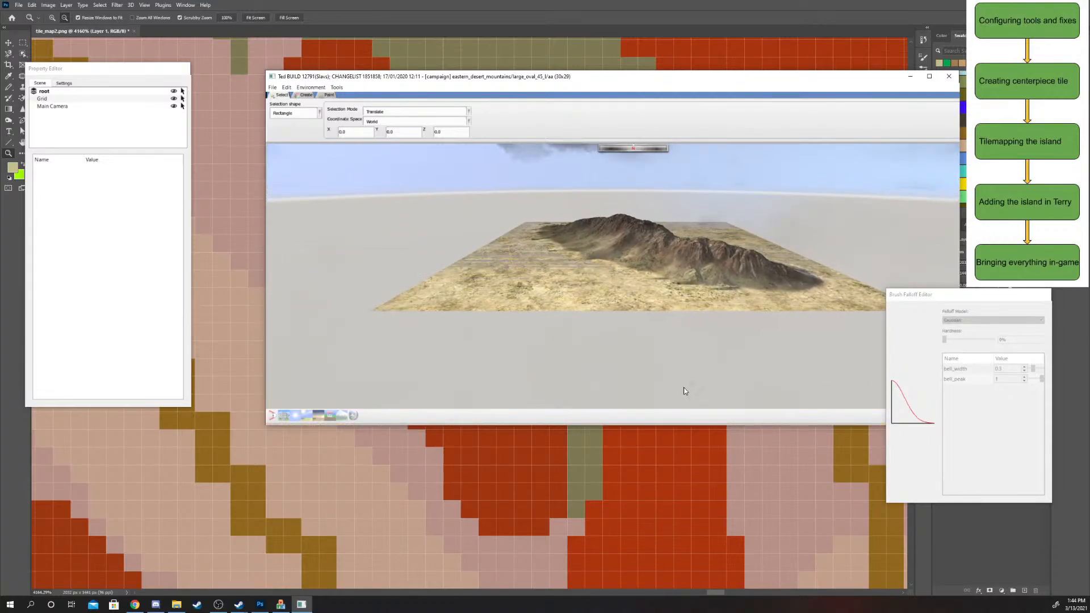
click(999, 524)
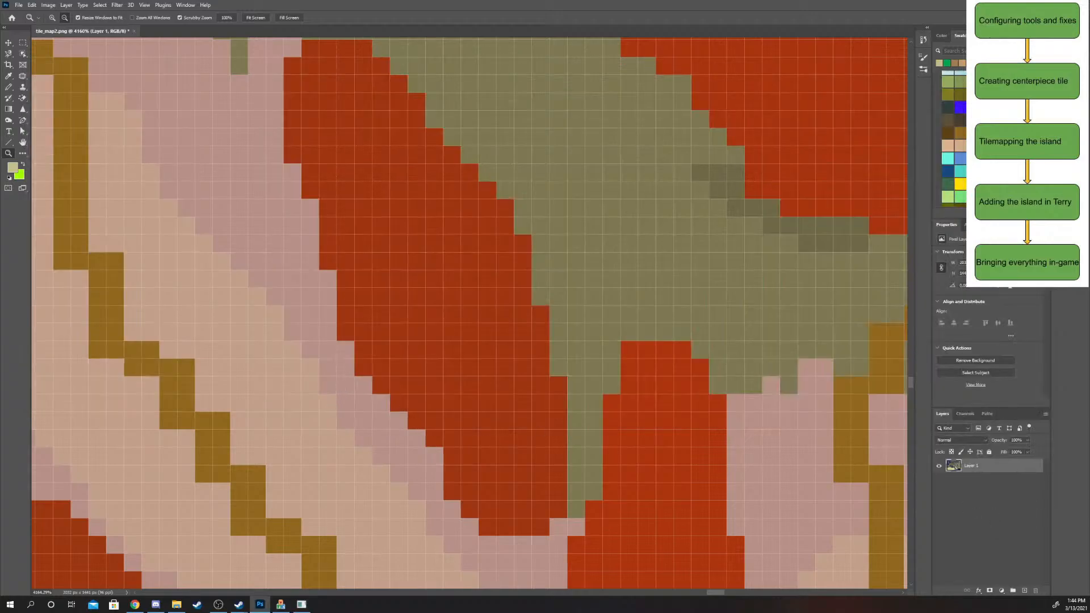
- Switch to TEd, load the 2x2 tile of the sand_08 set in its aa variation, and view the whole tile
key(alt+Tab)
click(271, 87)
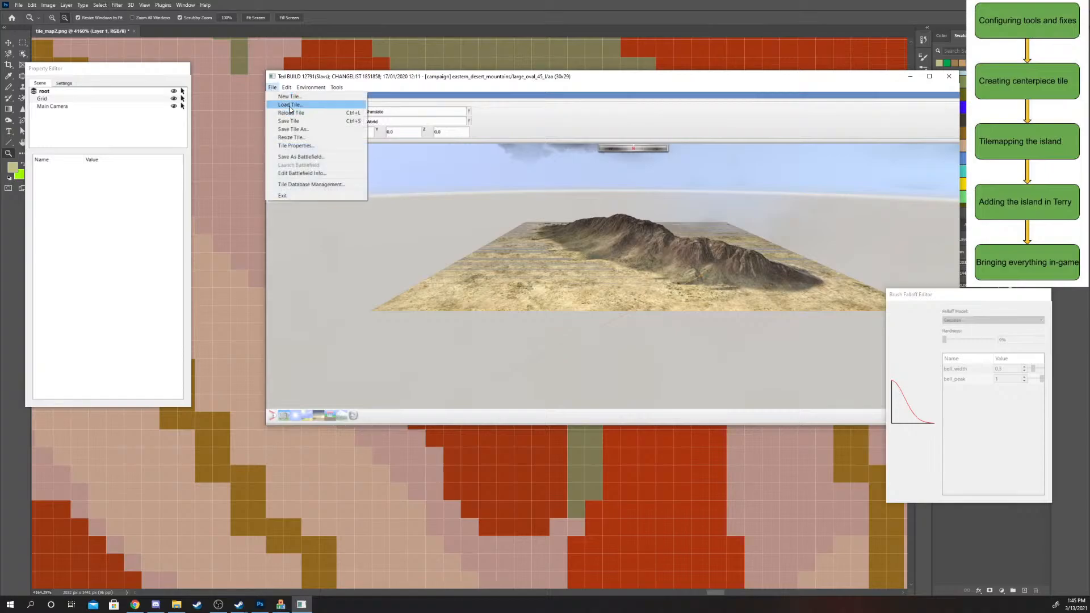
click(298, 102)
scroll(466, 297, down, 4)
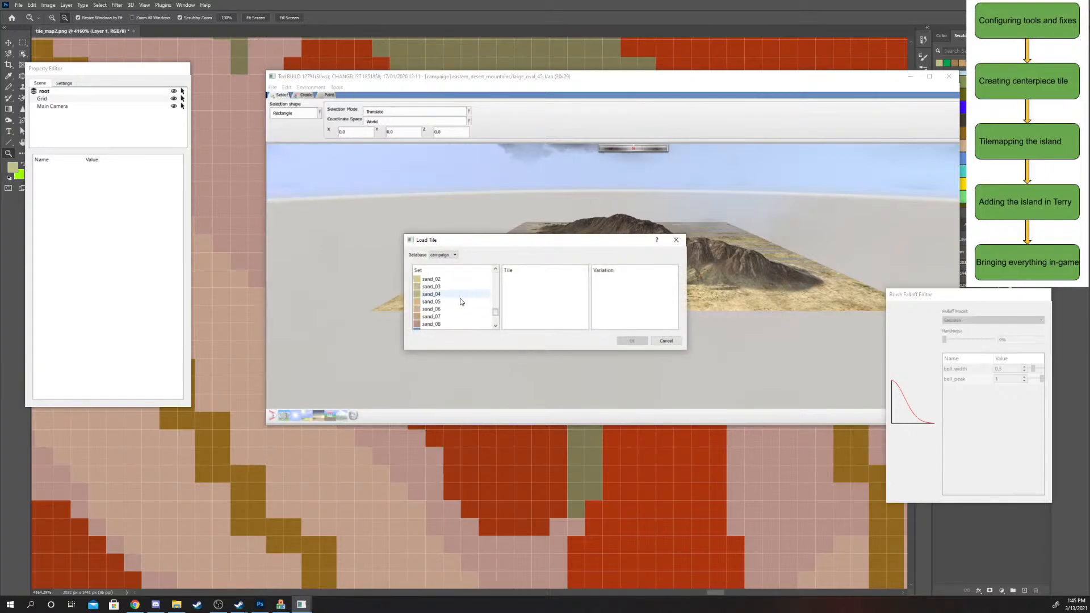
click(442, 323)
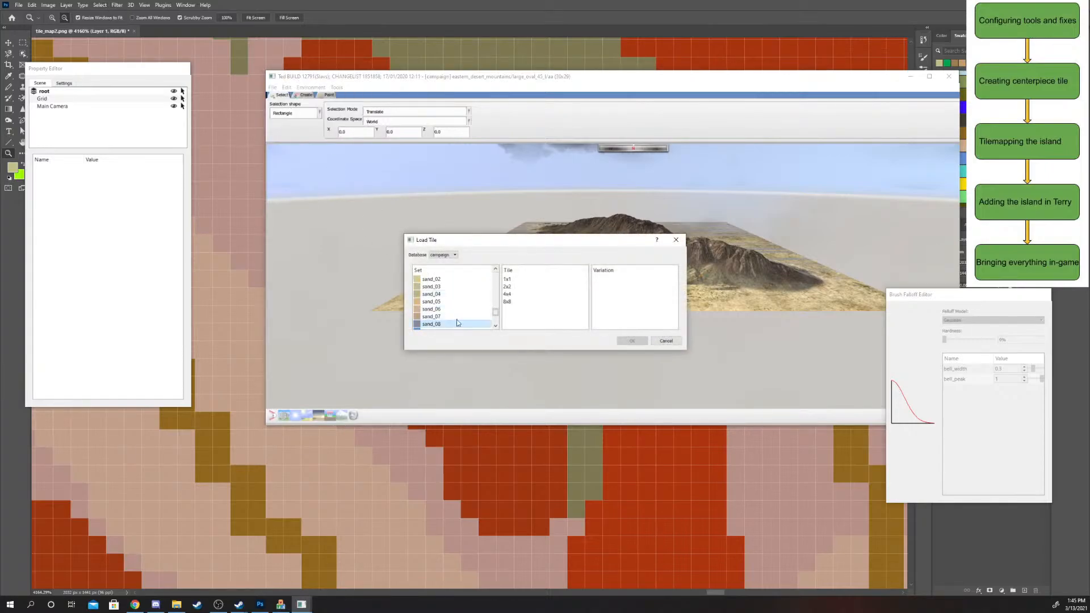
click(534, 287)
click(603, 279)
click(636, 340)
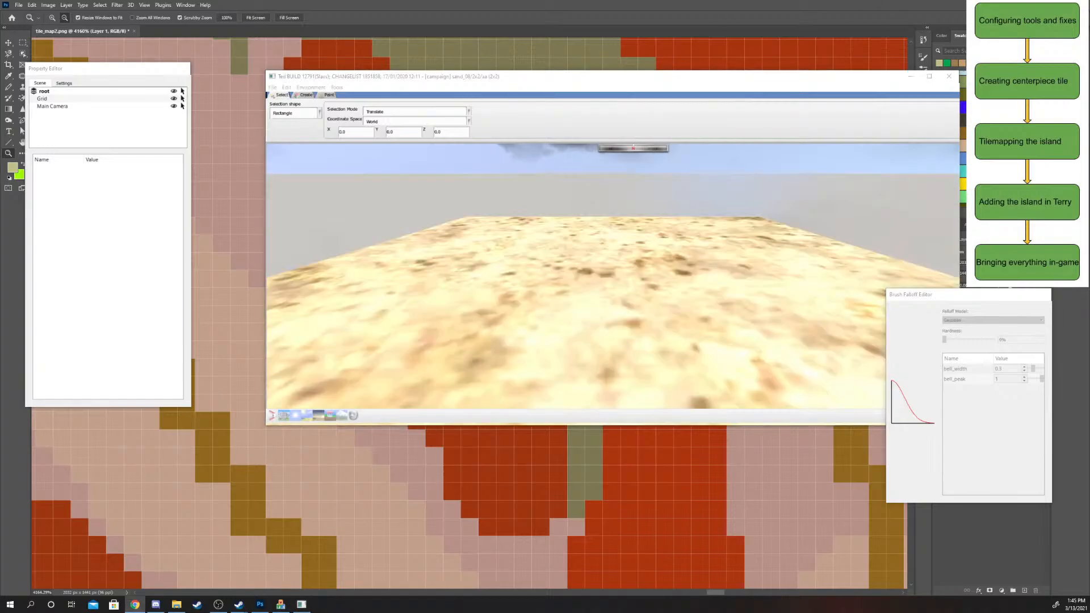
middle_drag(651, 319, 659, 168)
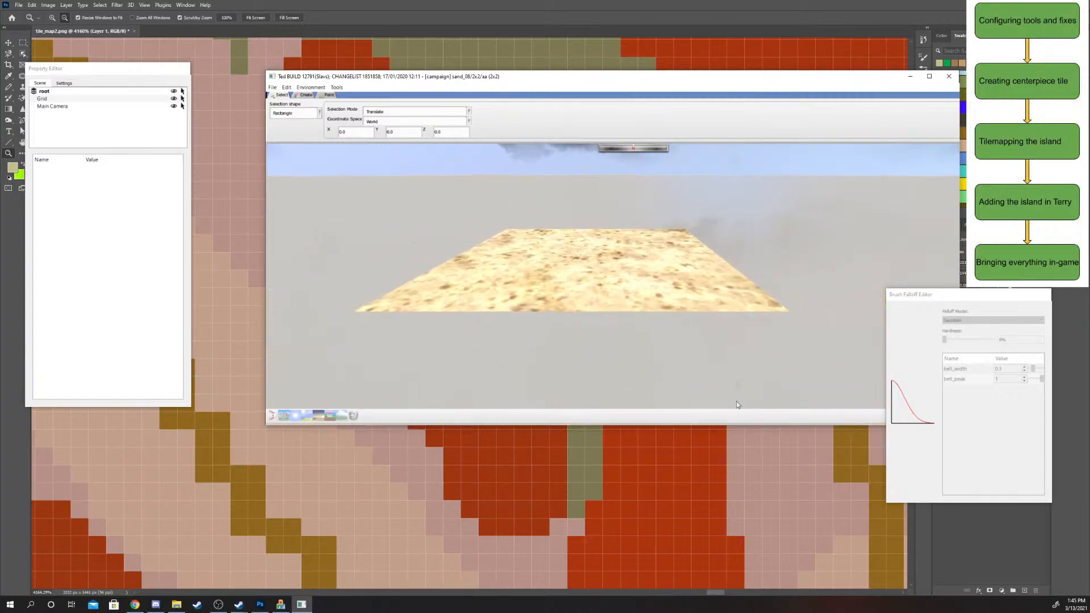
- Switch to Photoshop and examine the sand-coloured areas around the red mountain blocks in a wider view of the tile map
click(977, 519)
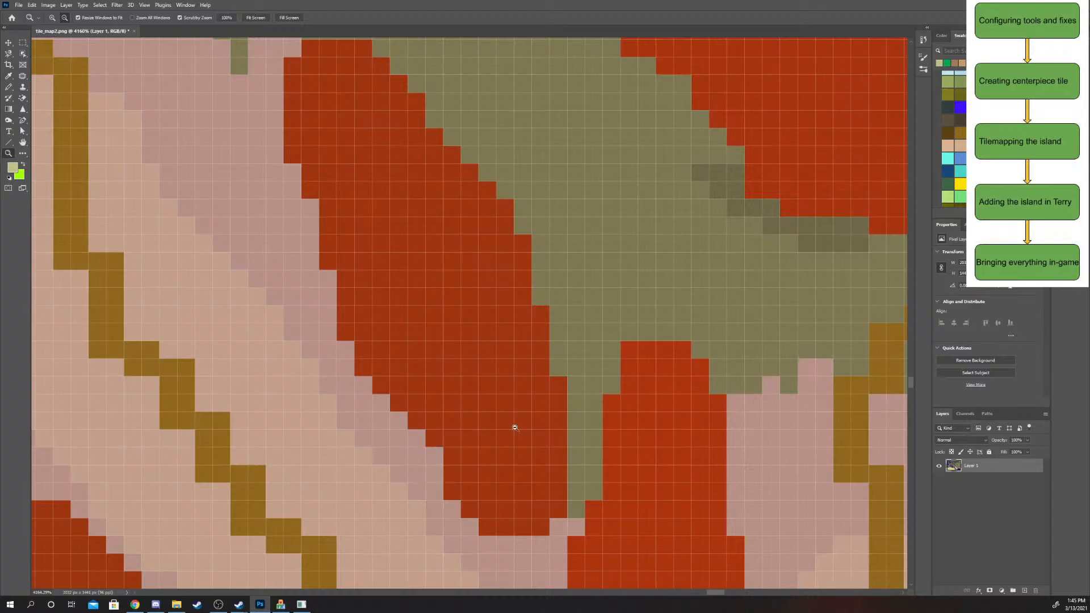
alt+scroll(741, 431, down, 3)
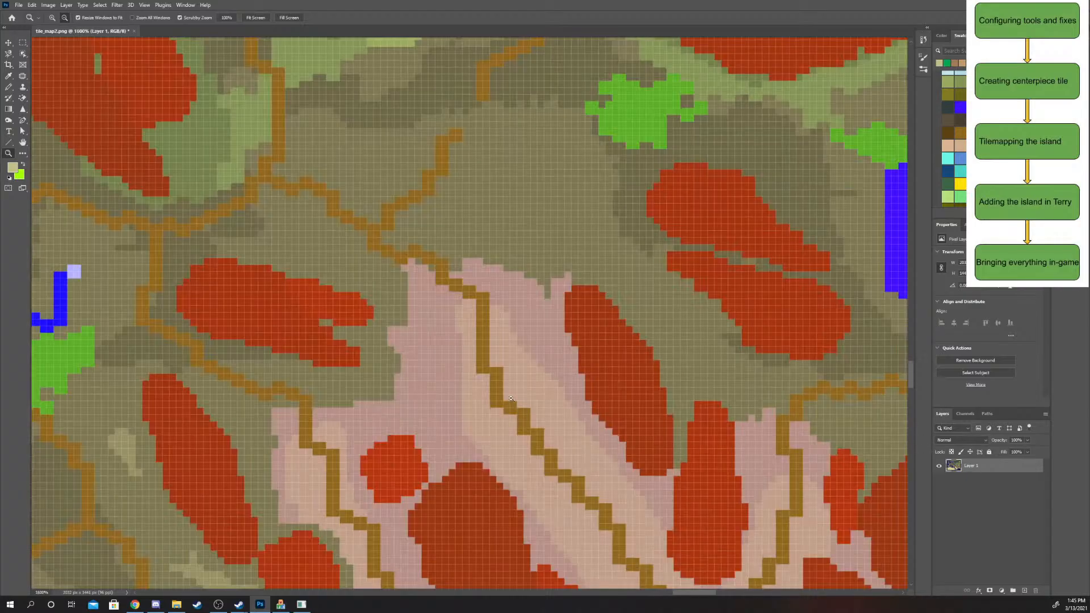
ctrl+scroll(469, 313, down, 1)
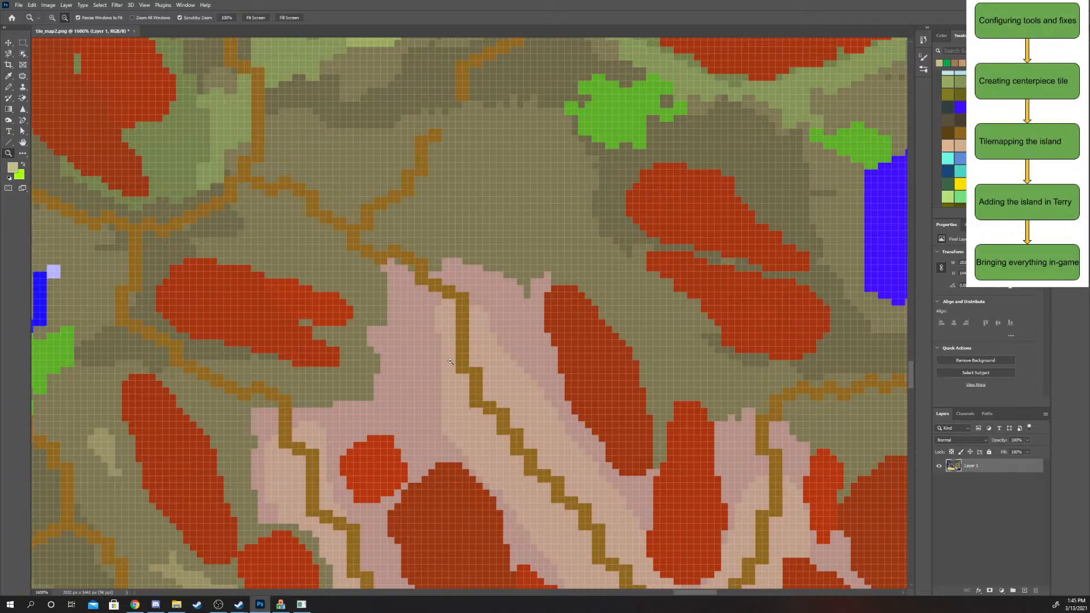
ctrl+scroll(469, 313, up, 2)
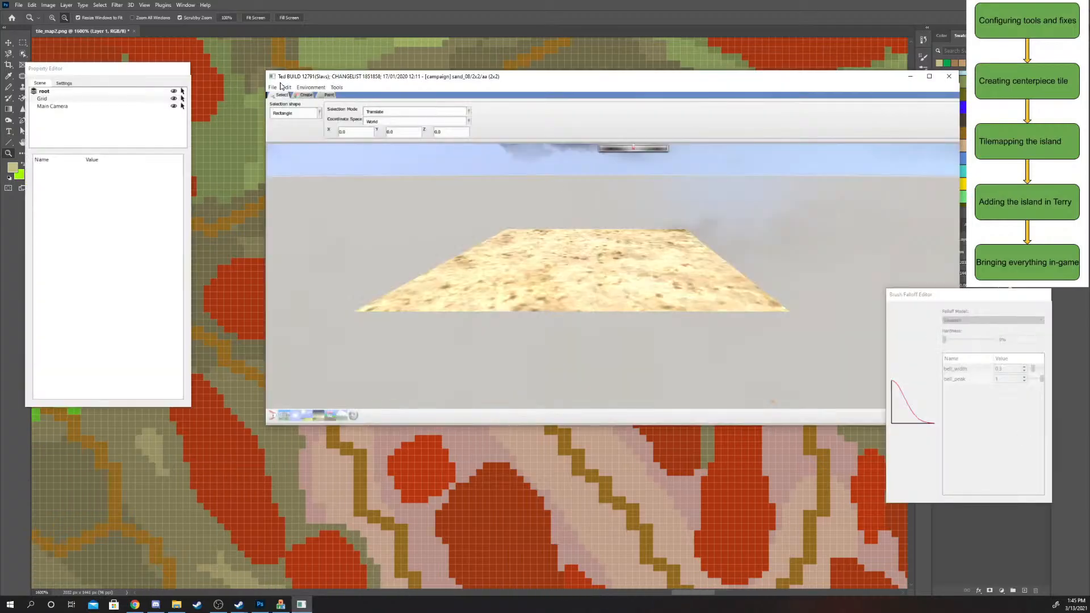
- In TEd, load the 2x2_v1 tile of the river set in its aa variation
click(272, 86)
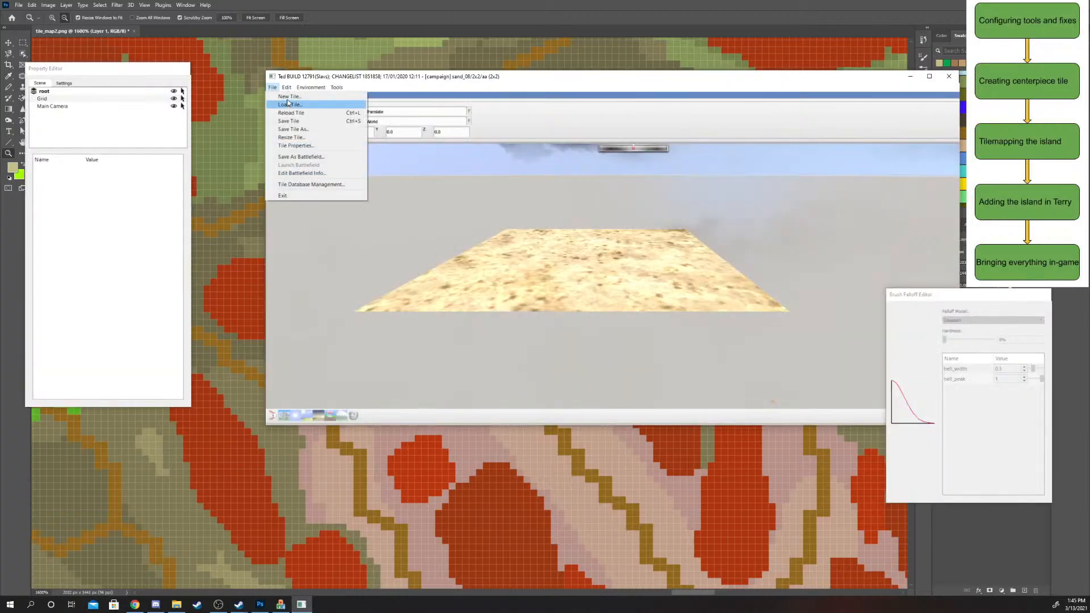
click(288, 104)
scroll(471, 290, down, 5)
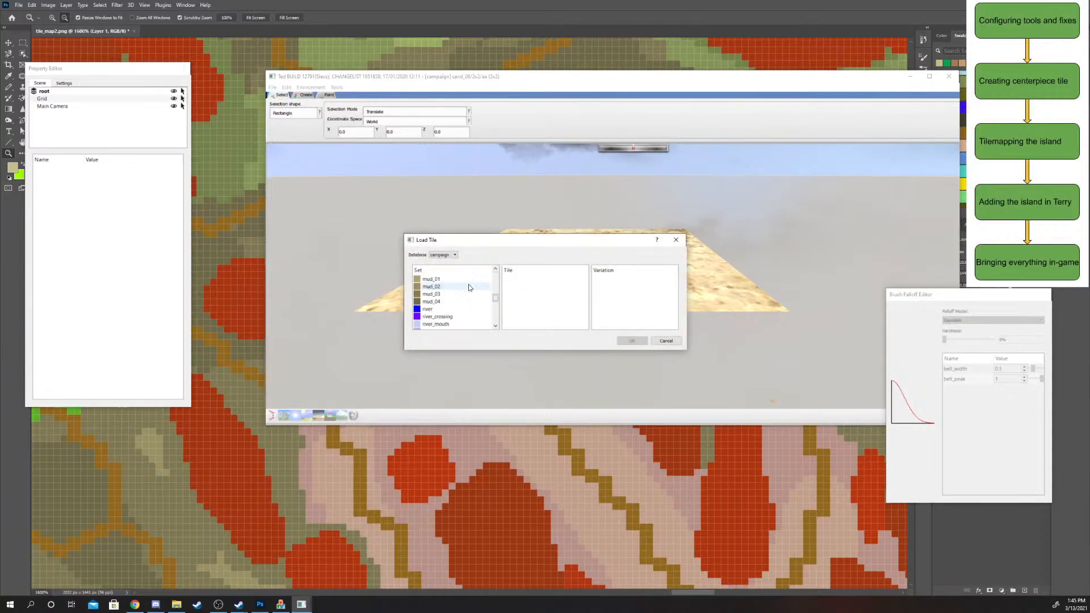
click(454, 309)
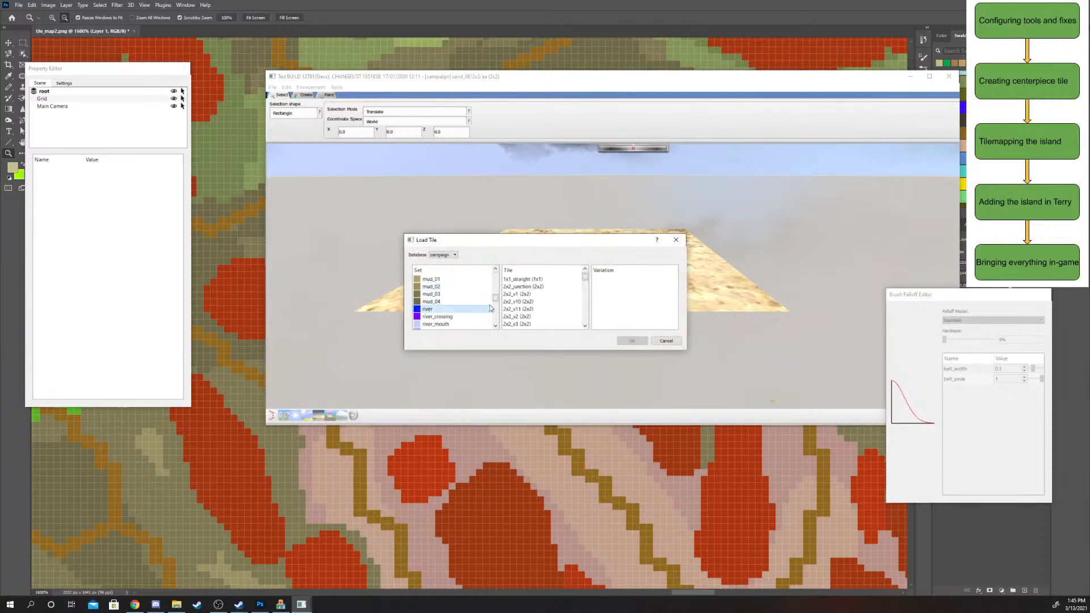
click(548, 294)
click(613, 278)
click(632, 340)
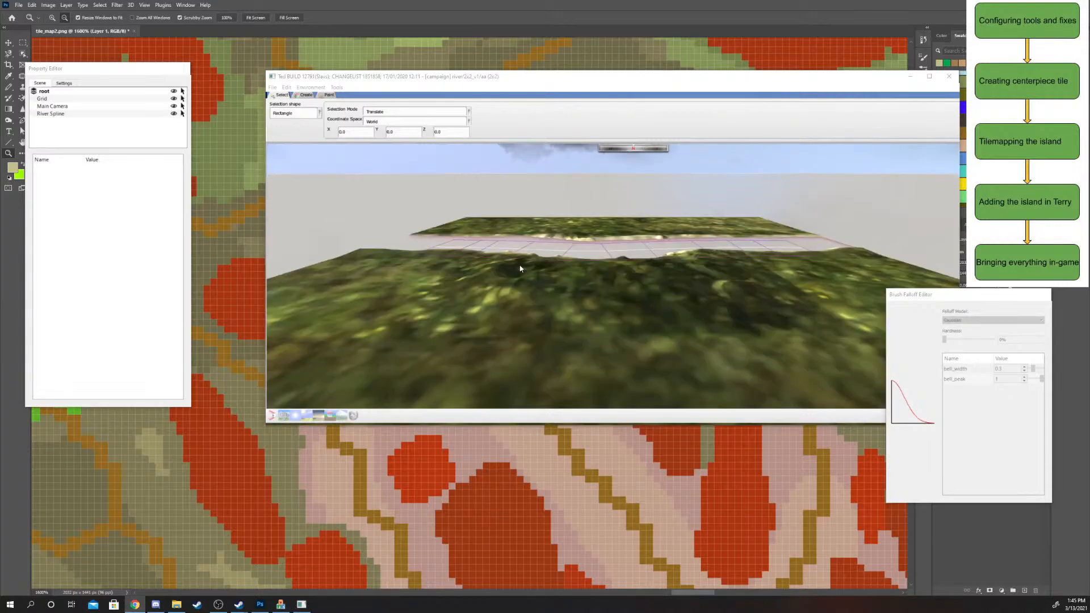
- Examine the river tile's channel, banks and spline up close from several sides
mouse_move(605, 262)
middle_down()
mouse_move(592, 305)
mouse_move(386, 278)
mouse_move(597, 270)
middle_up()
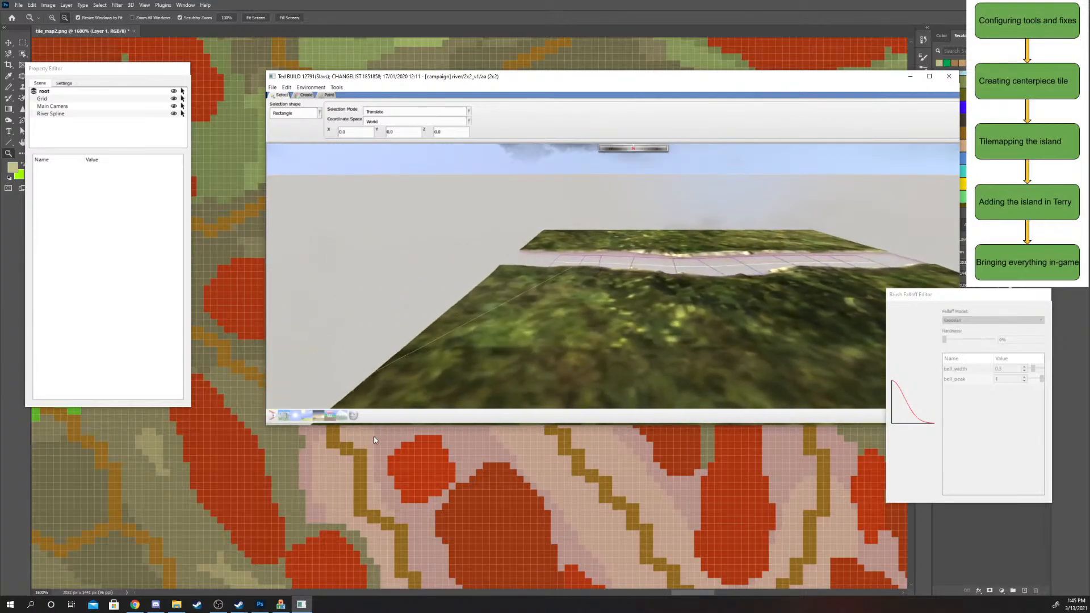
middle_drag(698, 309, 669, 301)
scroll(669, 295, up, 6)
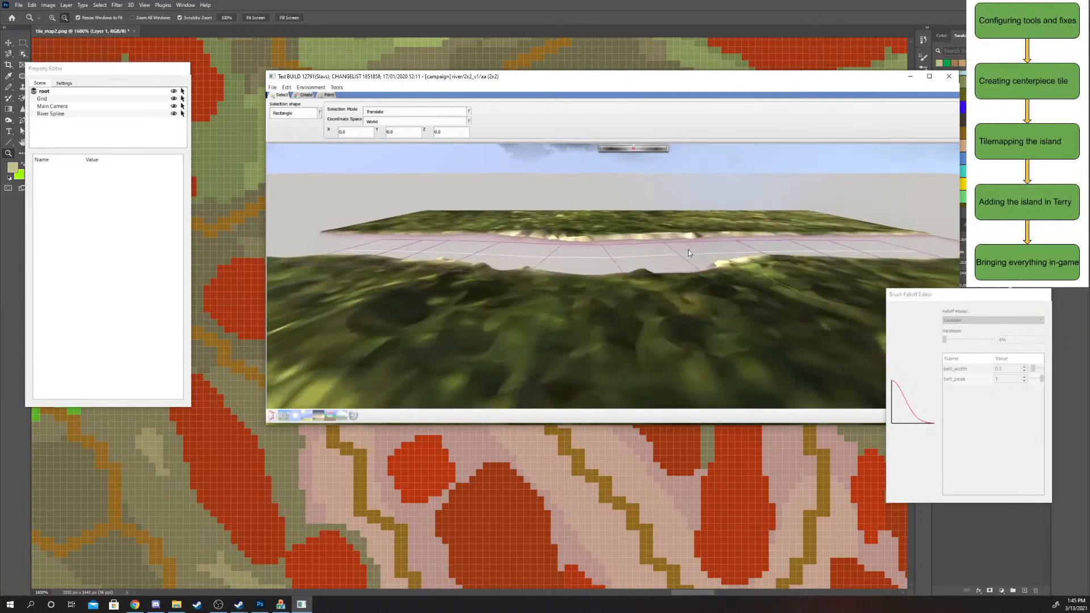
middle_drag(688, 249, 562, 296)
scroll(640, 292, down, 5)
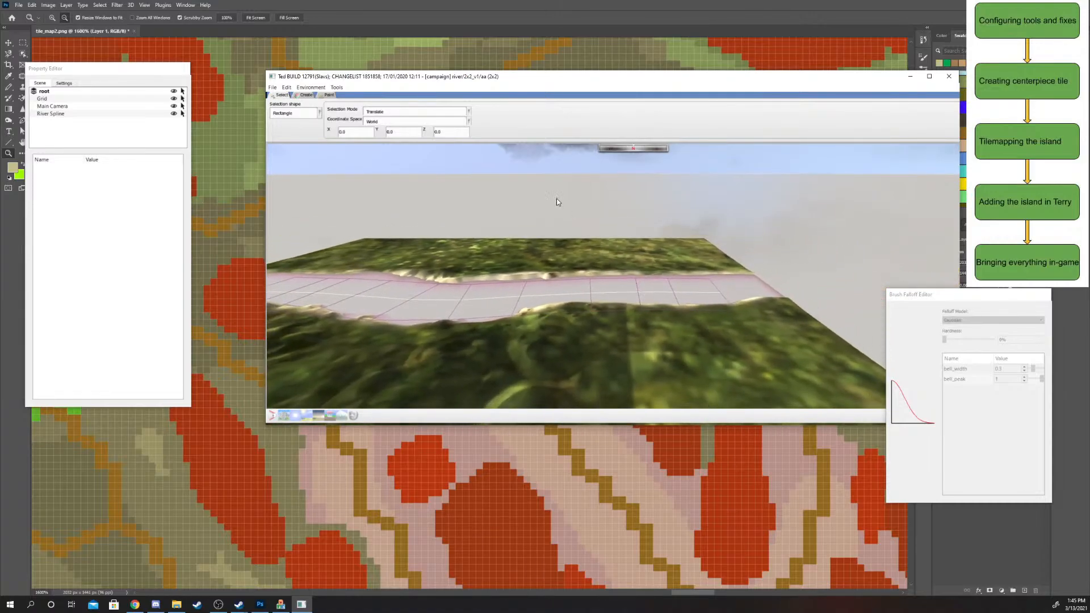
middle_drag(482, 255, 532, 253)
scroll(553, 270, up, 5)
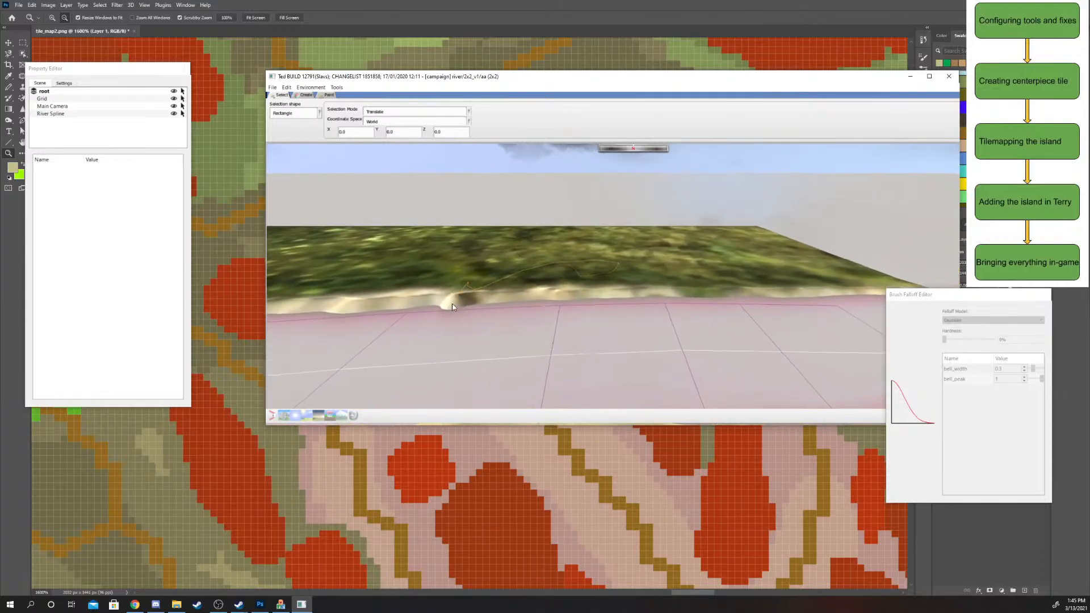
middle_drag(451, 303, 335, 408)
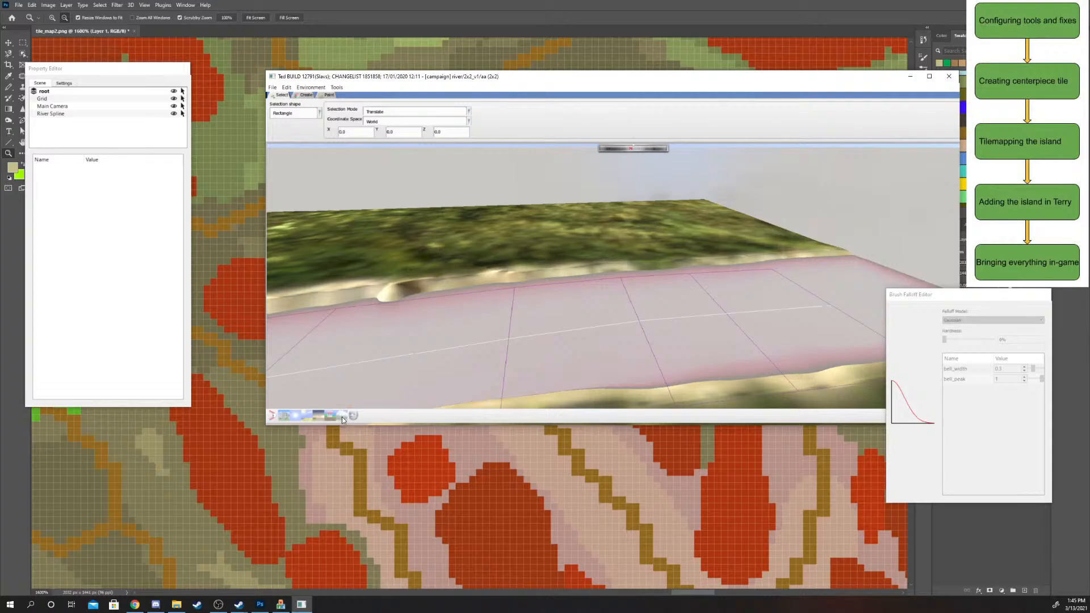
- Look through the regional environment presets and examine the river tile as a whole and along its channel
click(342, 416)
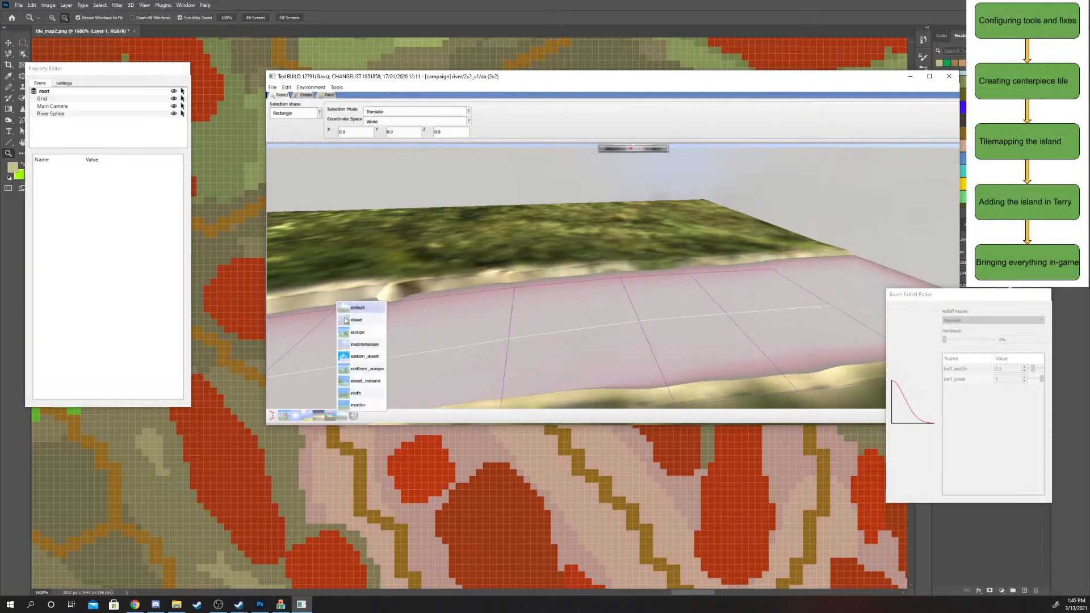
click(386, 310)
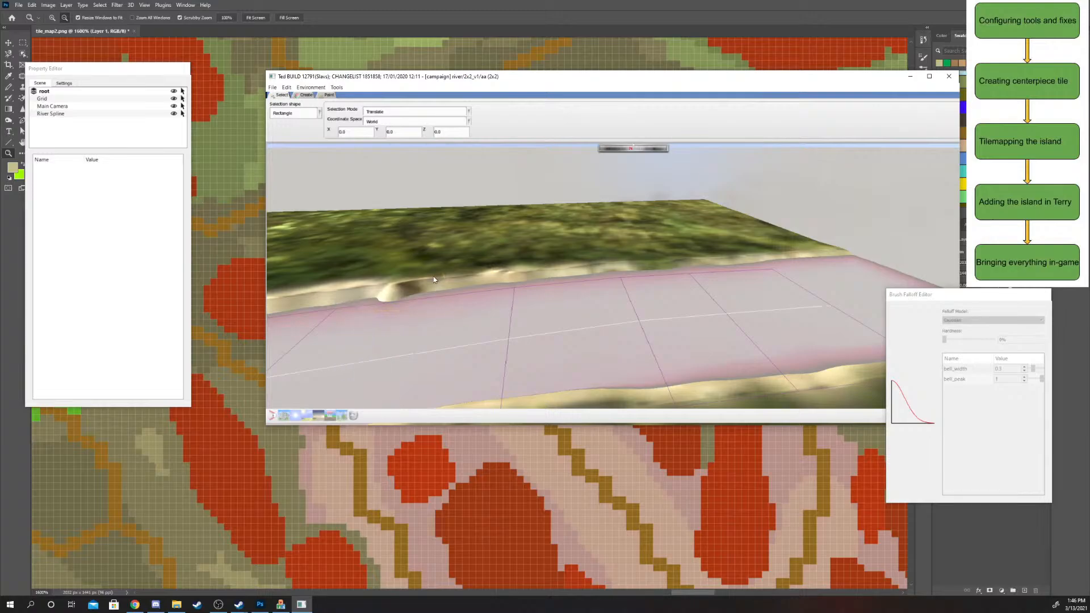
scroll(434, 279, down, 10)
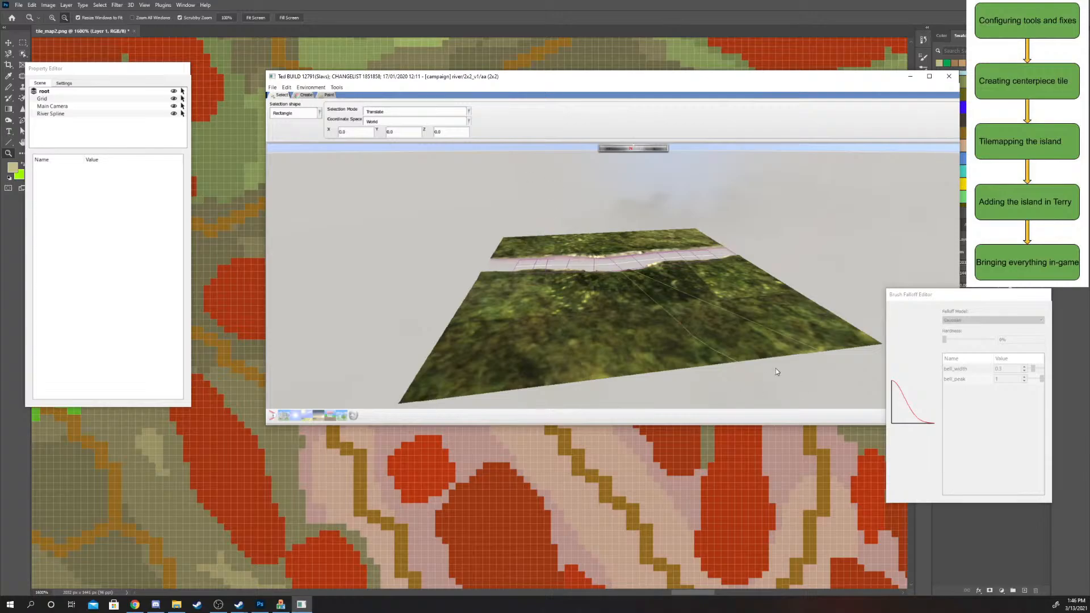
scroll(552, 291, up, 5)
scroll(553, 287, down, 2)
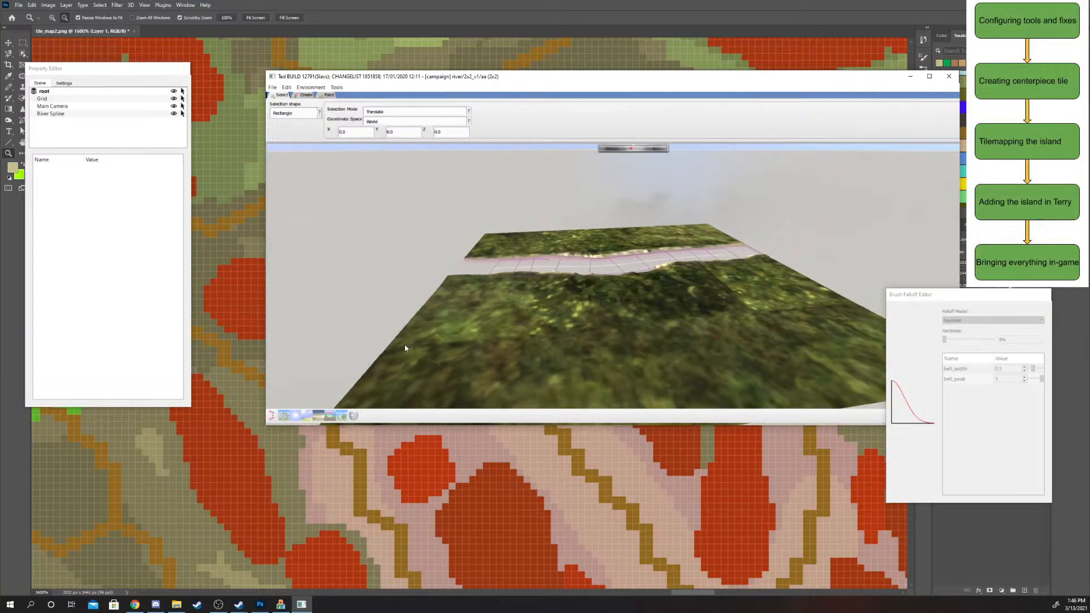
scroll(438, 332, down, 5)
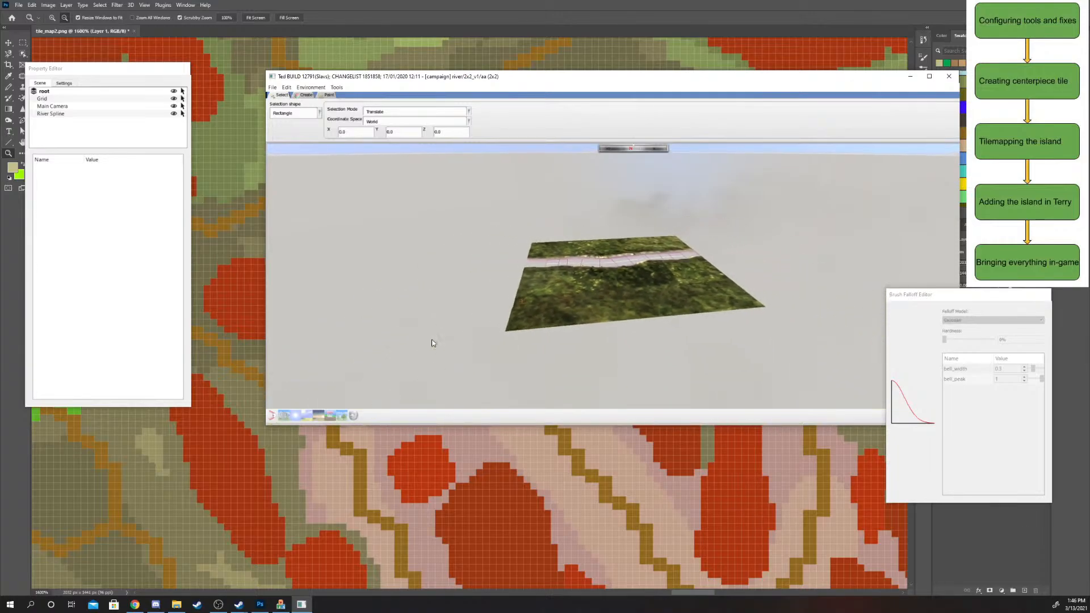
scroll(509, 335, up, 5)
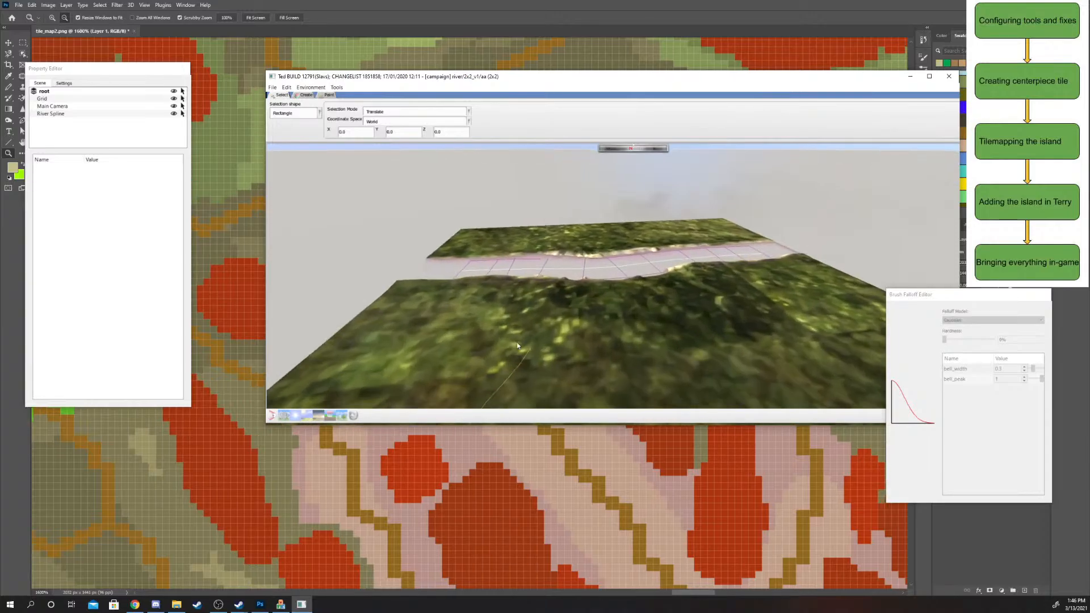
scroll(547, 255, up, 2)
middle_drag(547, 255, 608, 255)
scroll(607, 255, down, 5)
scroll(601, 308, up, 6)
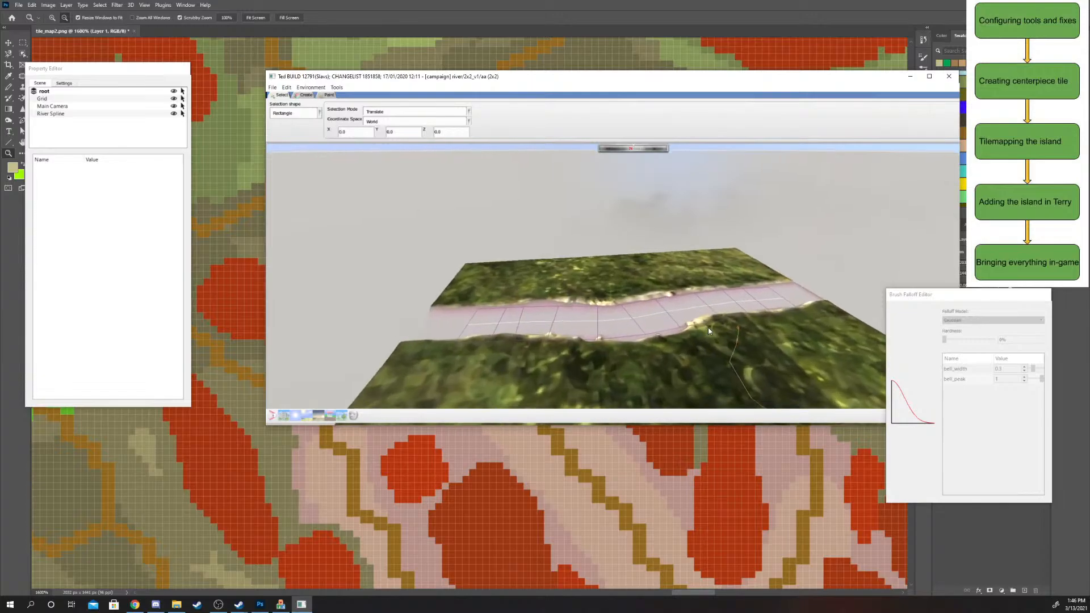
scroll(694, 301, up, 1)
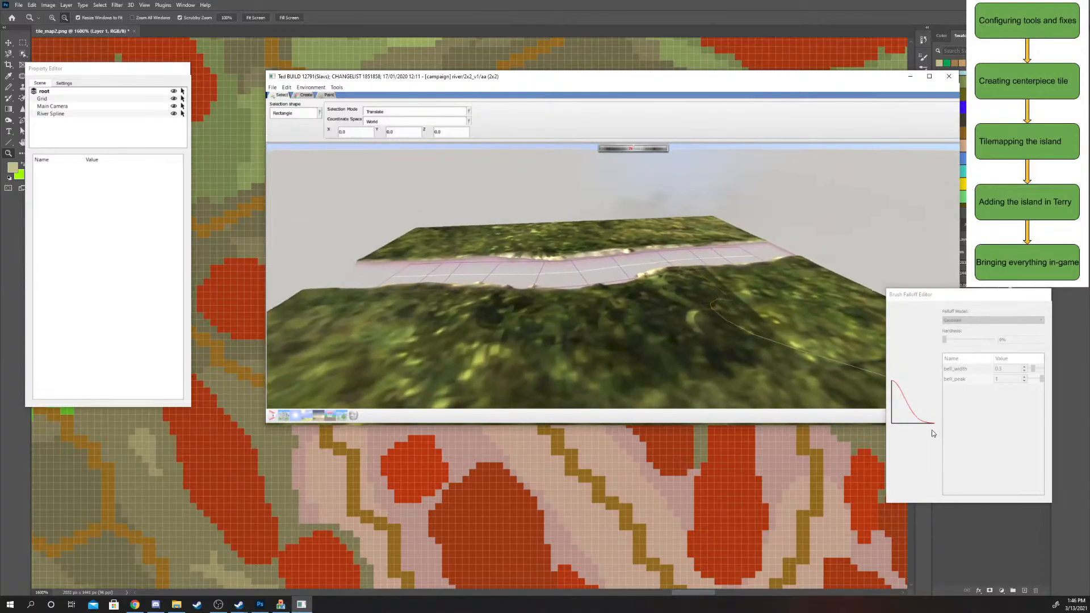
- Switch to Photoshop and examine the blue river lines across a wider area of the tile map
click(997, 512)
scroll(722, 404, down, 1)
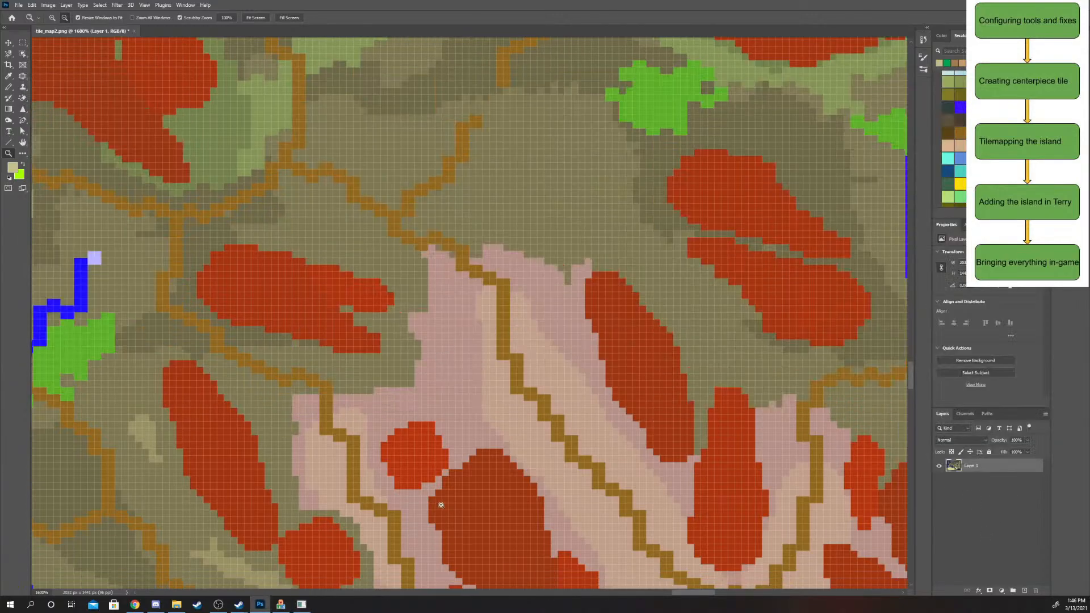
scroll(441, 504, down, 1)
scroll(624, 493, right, 2)
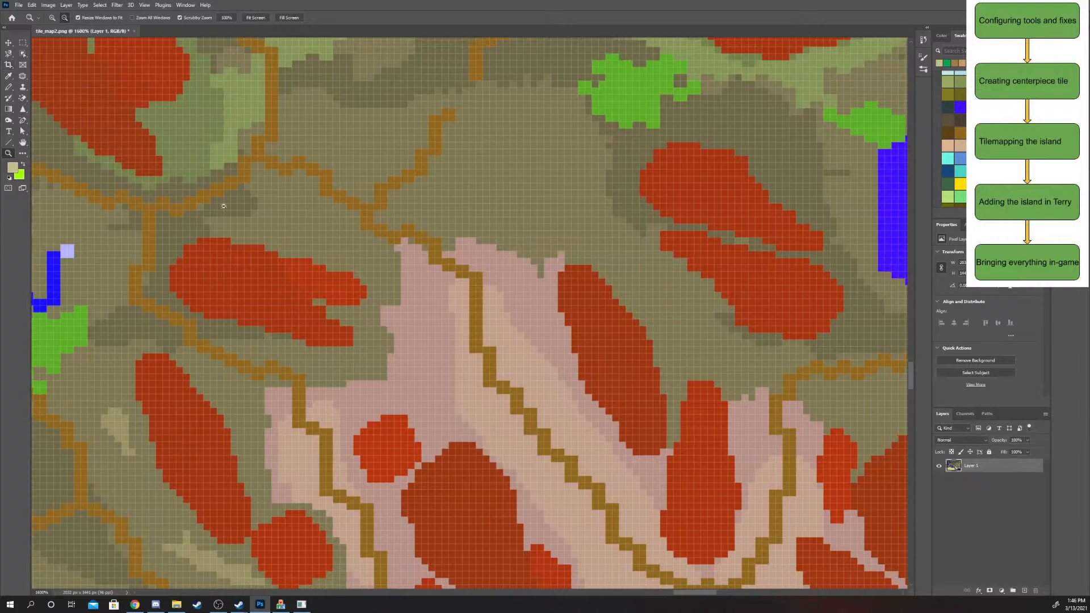
alt+scroll(224, 206, down, 3)
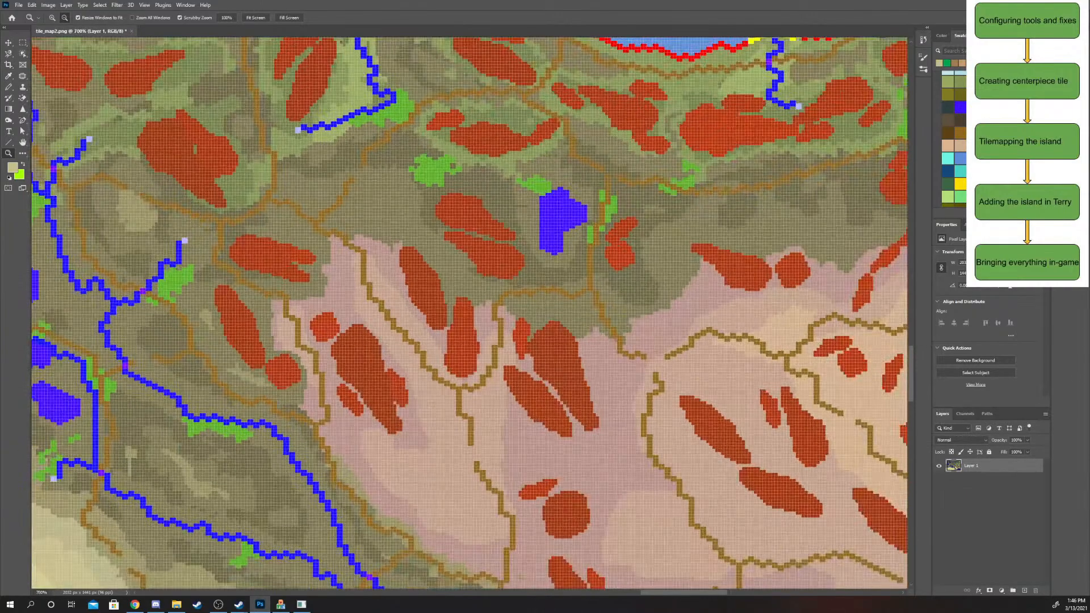
- Switch to TEd and inspect the link properties of the river tile's subtiles in its tile properties
key(alt+Tab)
click(273, 87)
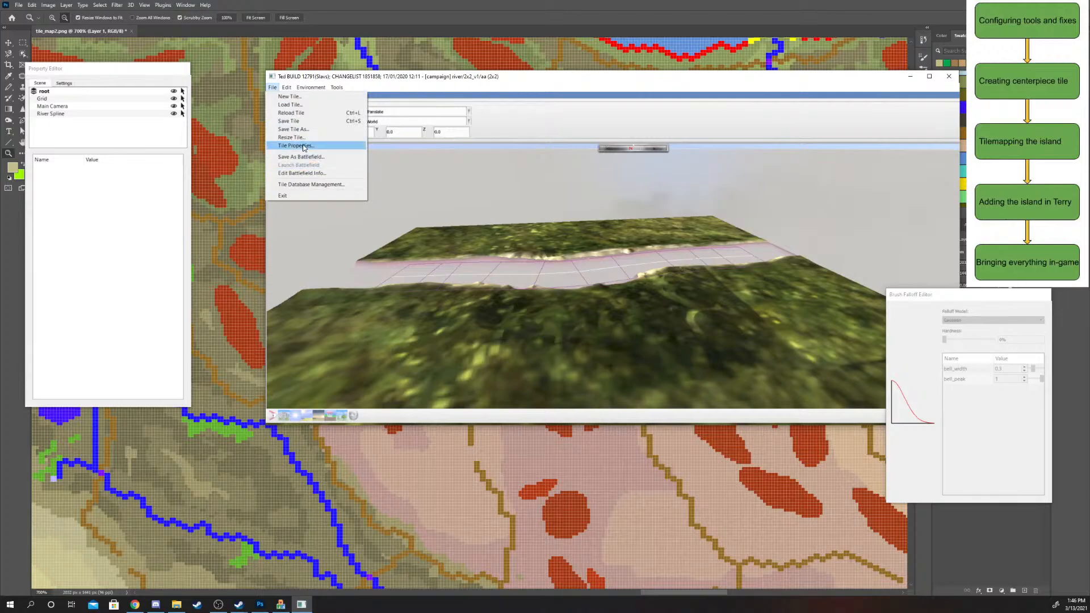
click(295, 146)
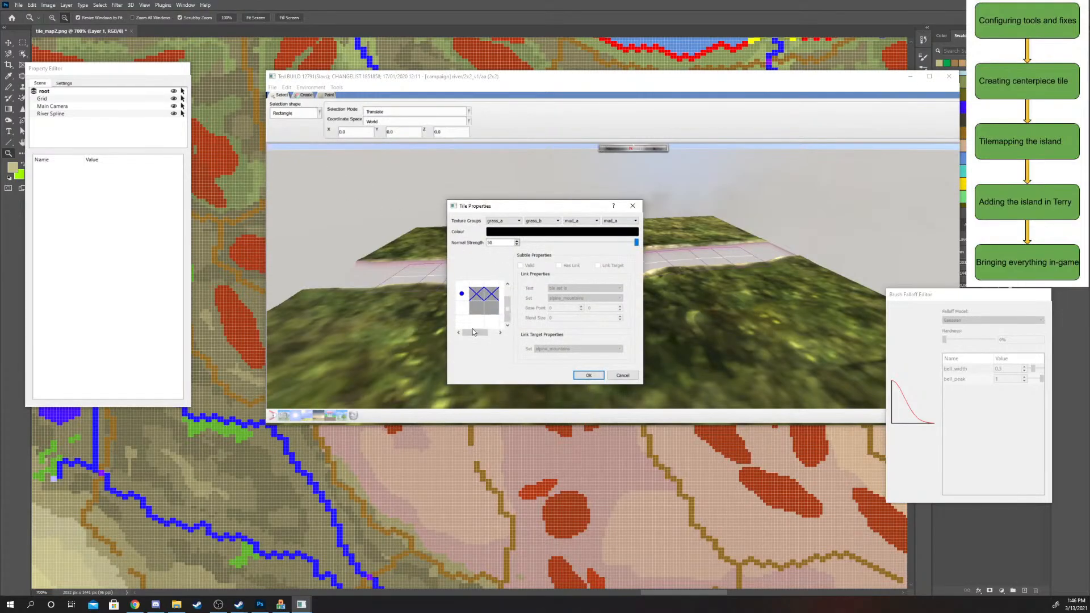
click(481, 296)
click(460, 293)
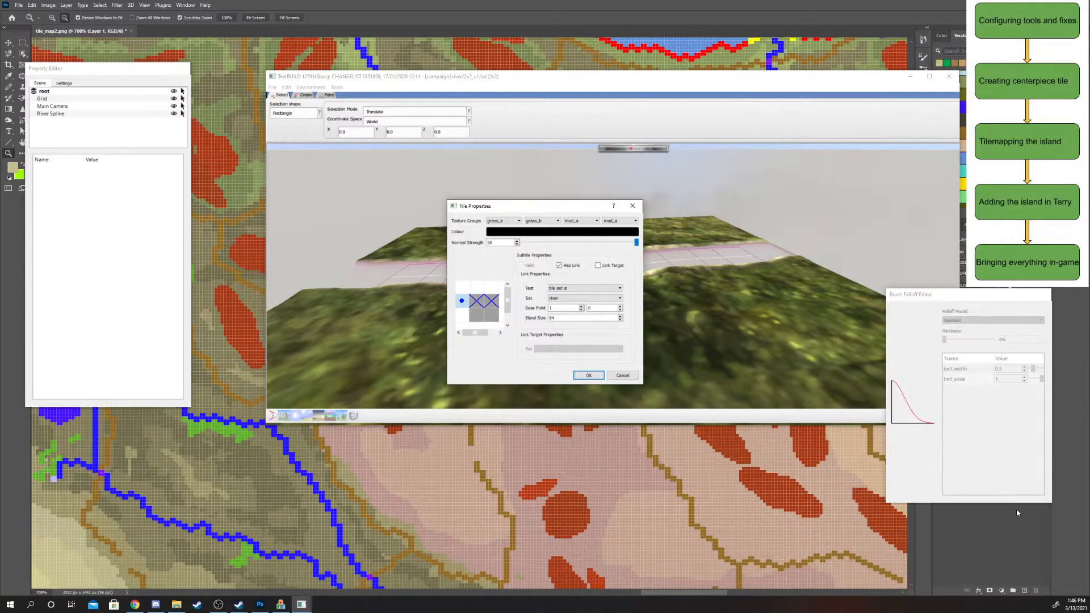
- Switch to Photoshop and pencil two separate 2x2-pixel squares in river blue on the olive ground between the red mountains
key(alt+Tab)
drag(452, 292, 505, 326)
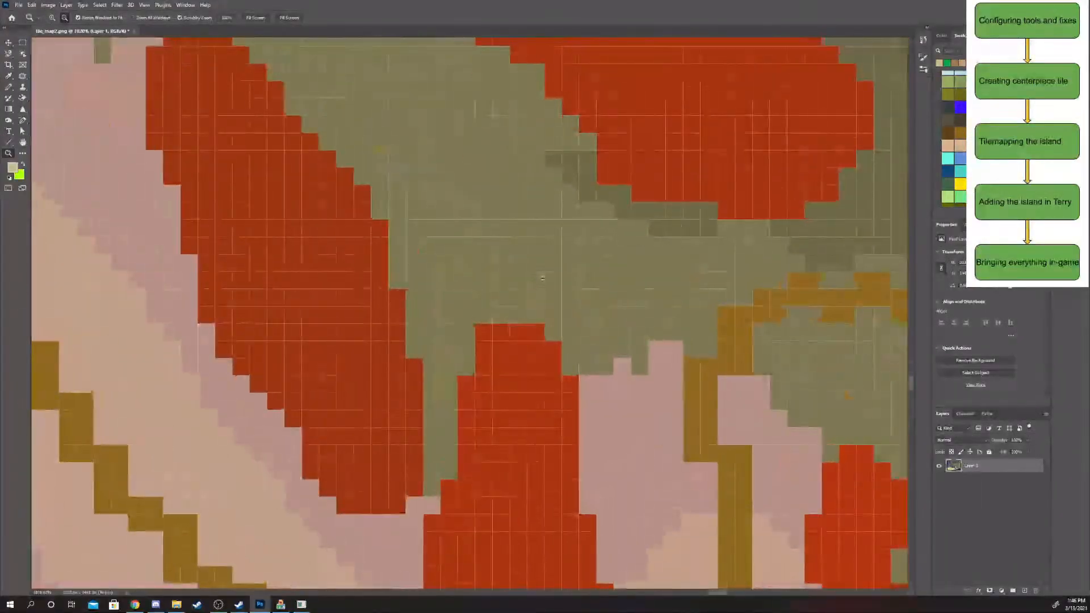
scroll(731, 124, up, 1)
click(959, 107)
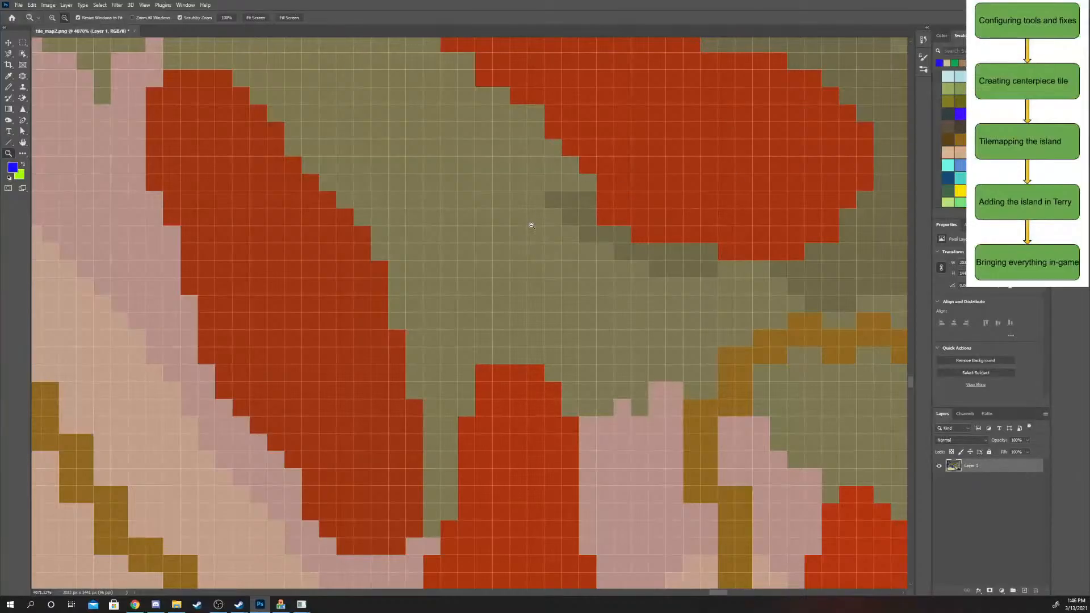
click(7, 87)
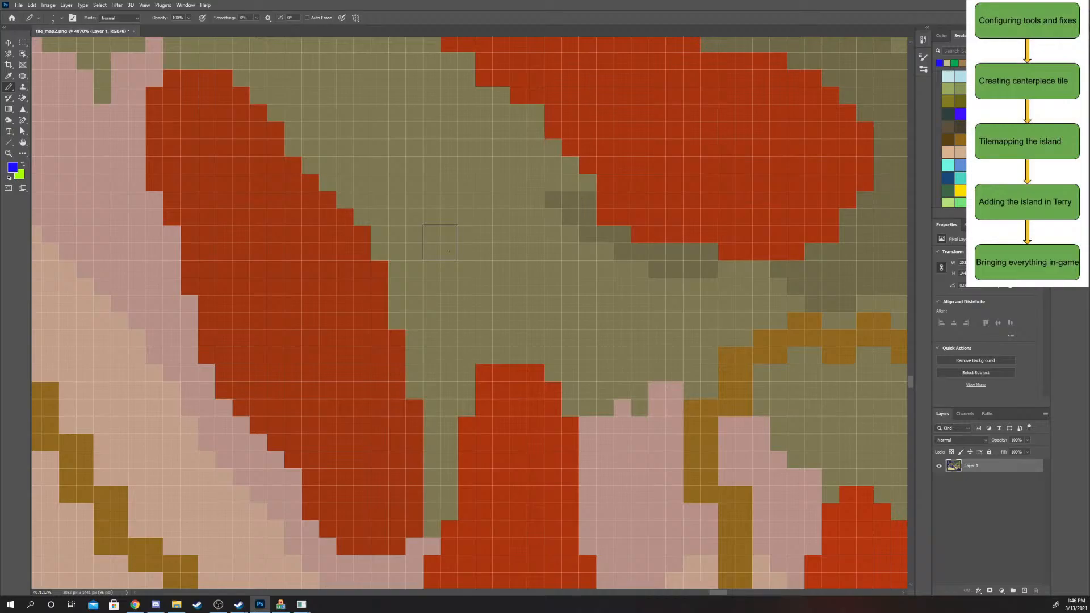
click(440, 242)
click(509, 242)
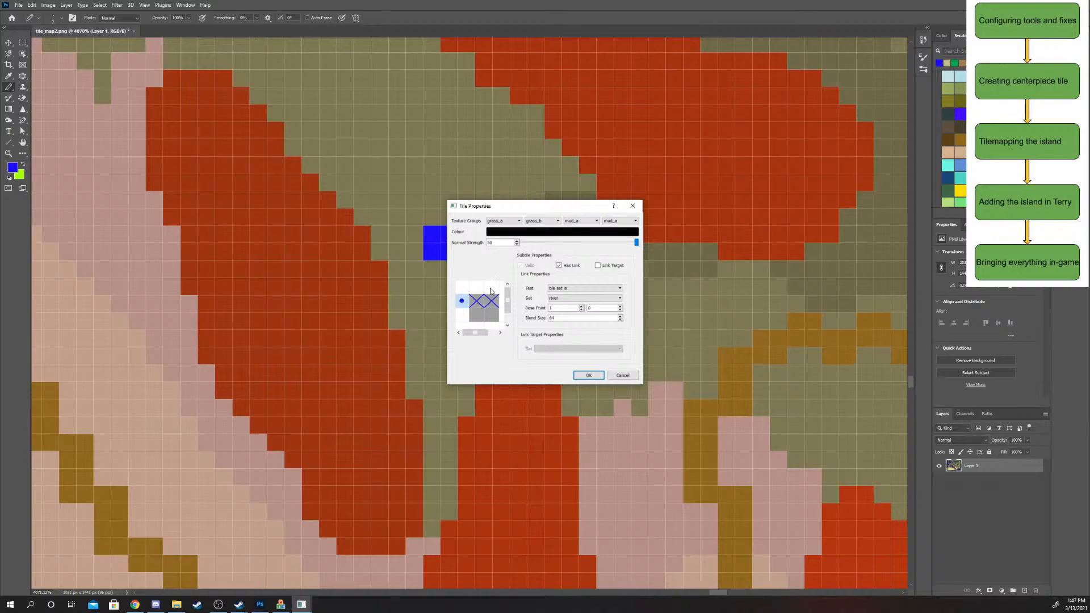
- Check the river tile's subtile grid in TEd, and pencil a third blue square offset downward between the two squares in Photoshop
scroll(496, 285, right, 1)
click(496, 304)
drag(492, 213, 697, 306)
click(499, 261)
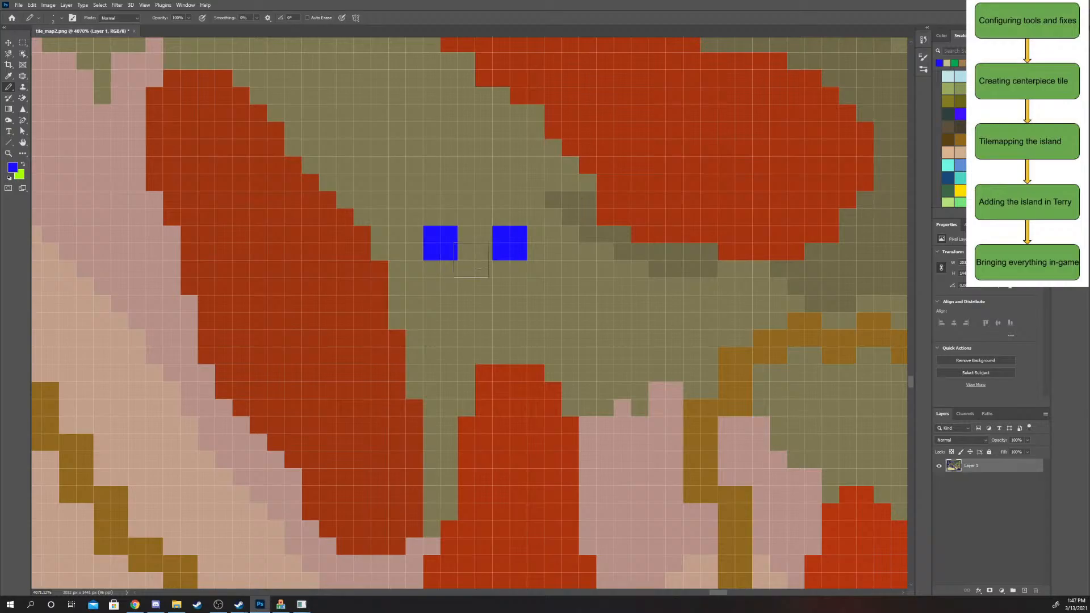
click(479, 267)
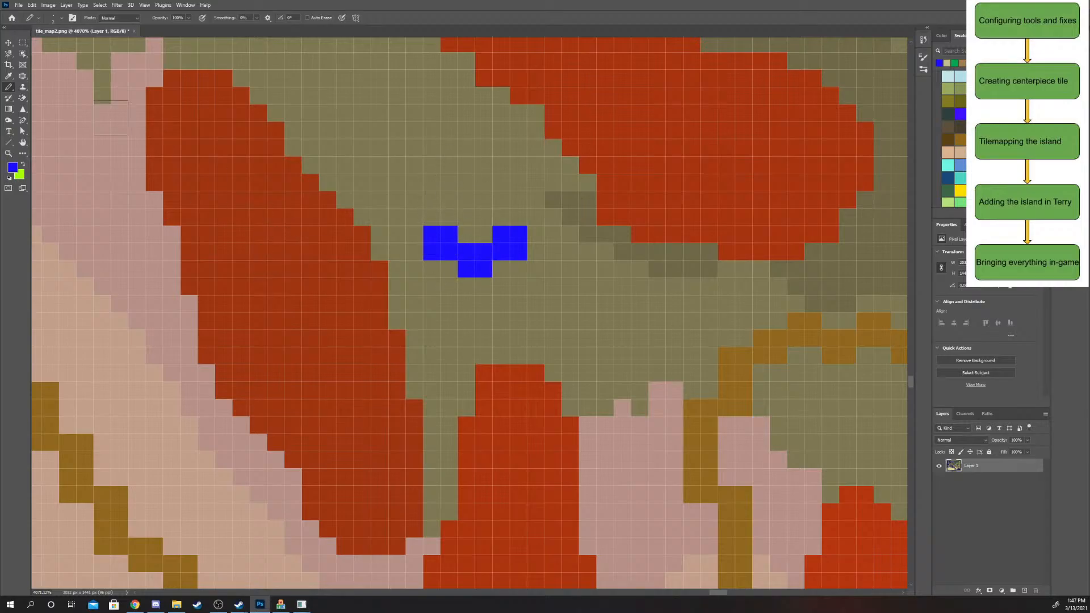
- Undo the three blue river squares on the tile map
key(ctrl+z)
key(ctrl+z)
key(ctrl+z)
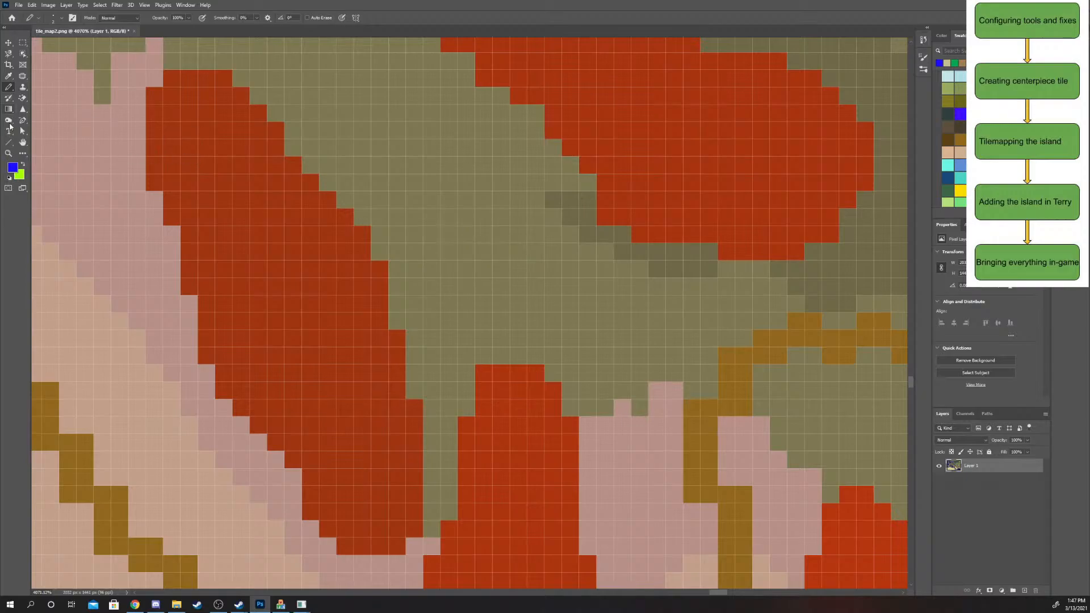
- Reduce the pencil to a single pixel and place two separate blue pixels on the olive ground
click(9, 154)
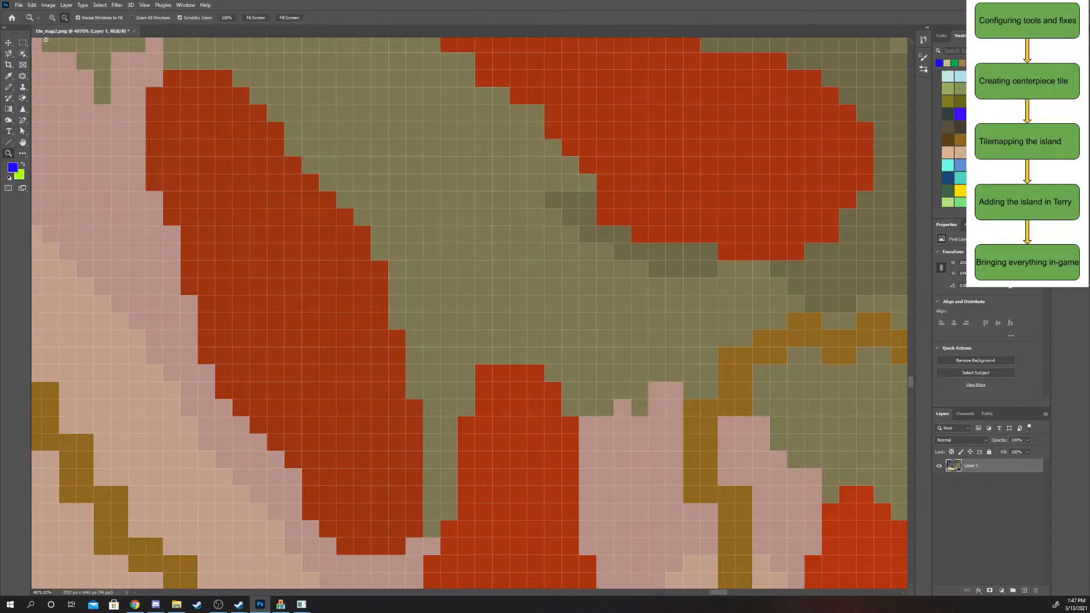
click(8, 87)
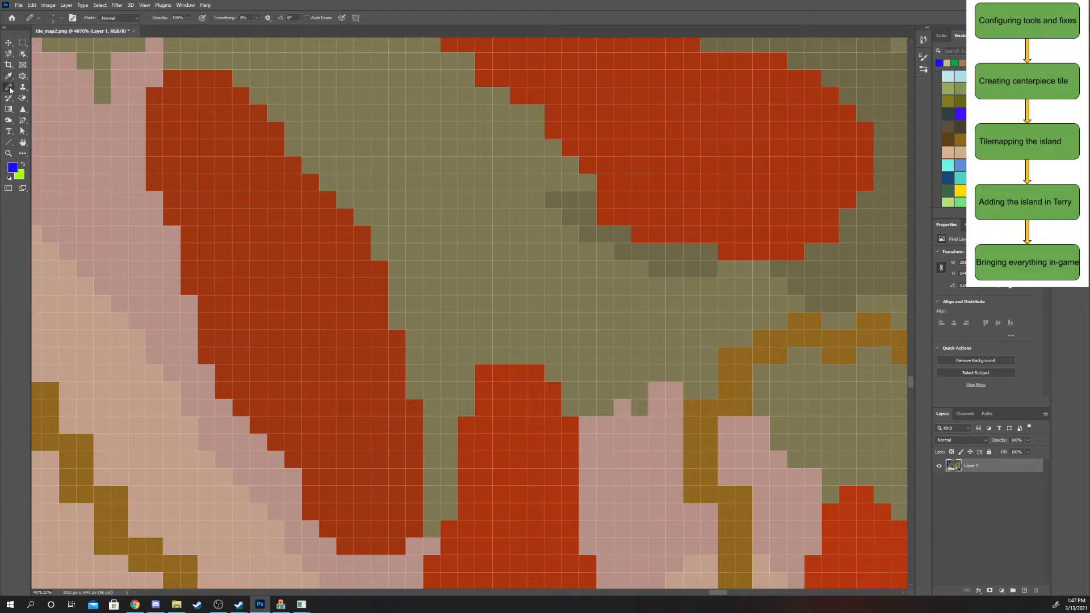
click(62, 18)
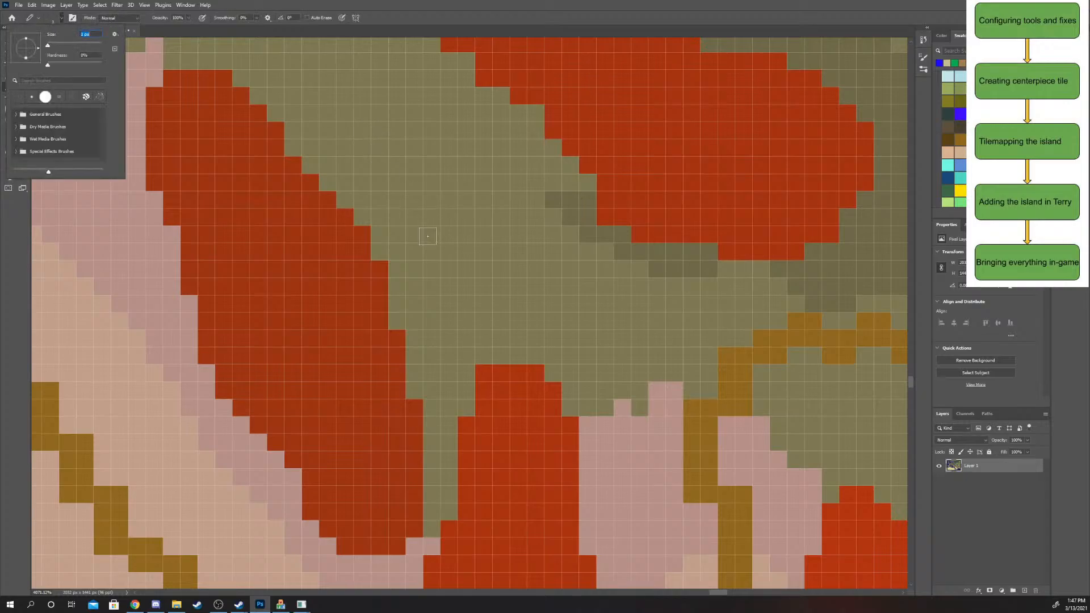
click(449, 252)
click(501, 251)
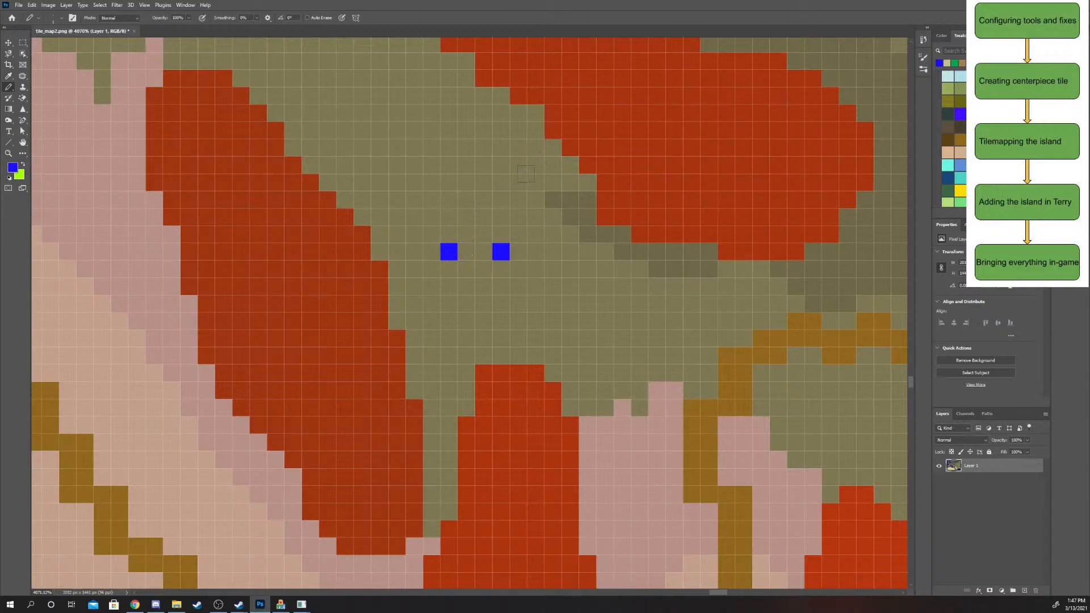
- Enlarge the pencil to two pixels and paint three adjoining 2x2 blue squares in a V shape, redoing the misplaced last square
scroll(461, 168, left, 2)
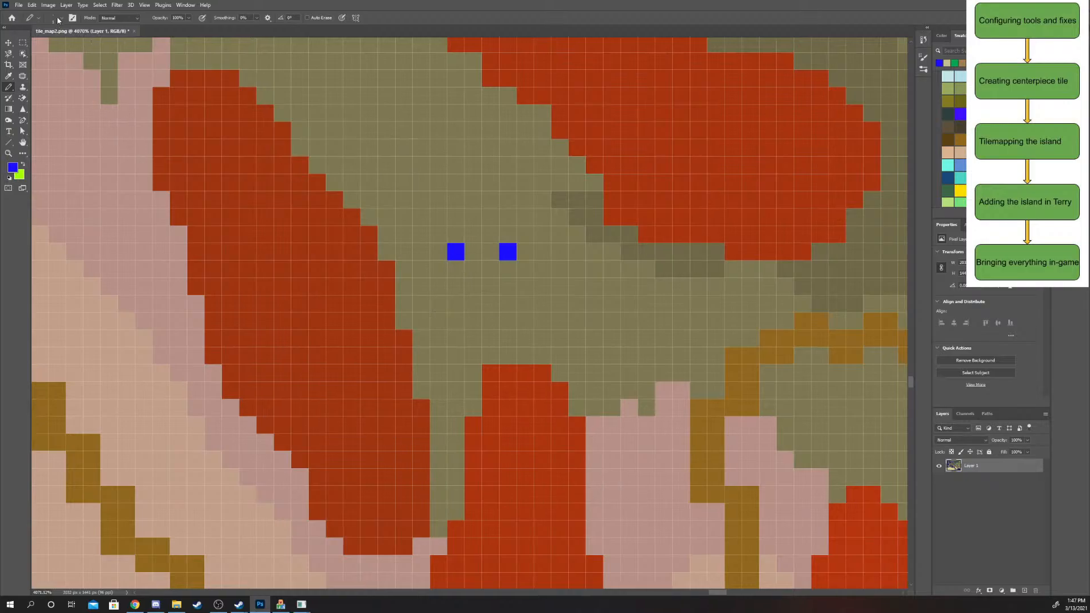
click(57, 19)
drag(41, 48, 47, 49)
click(481, 260)
click(446, 243)
click(533, 247)
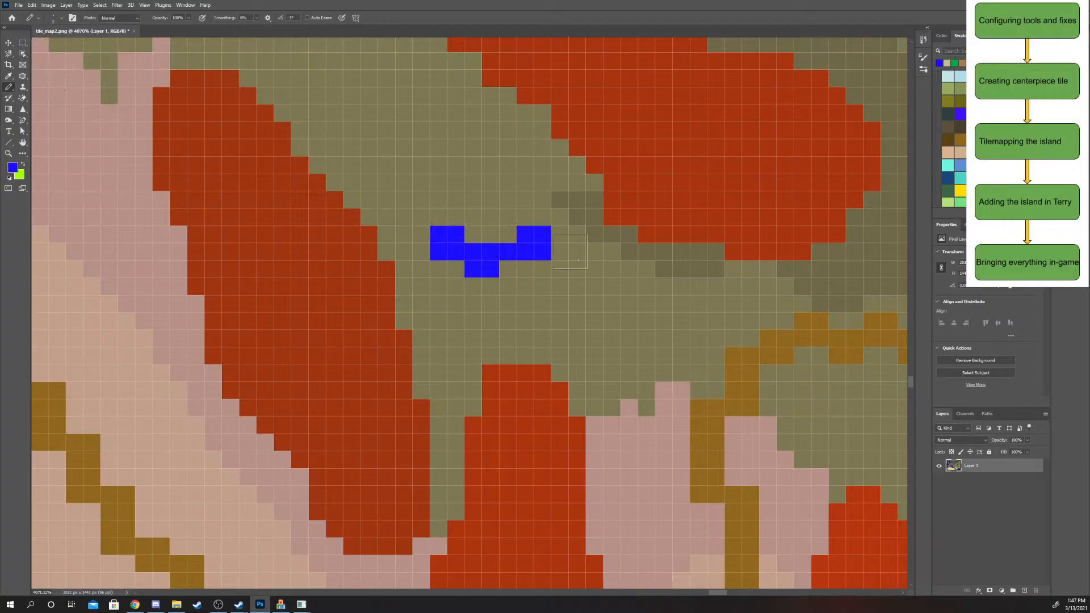
key(ctrl+z)
click(513, 244)
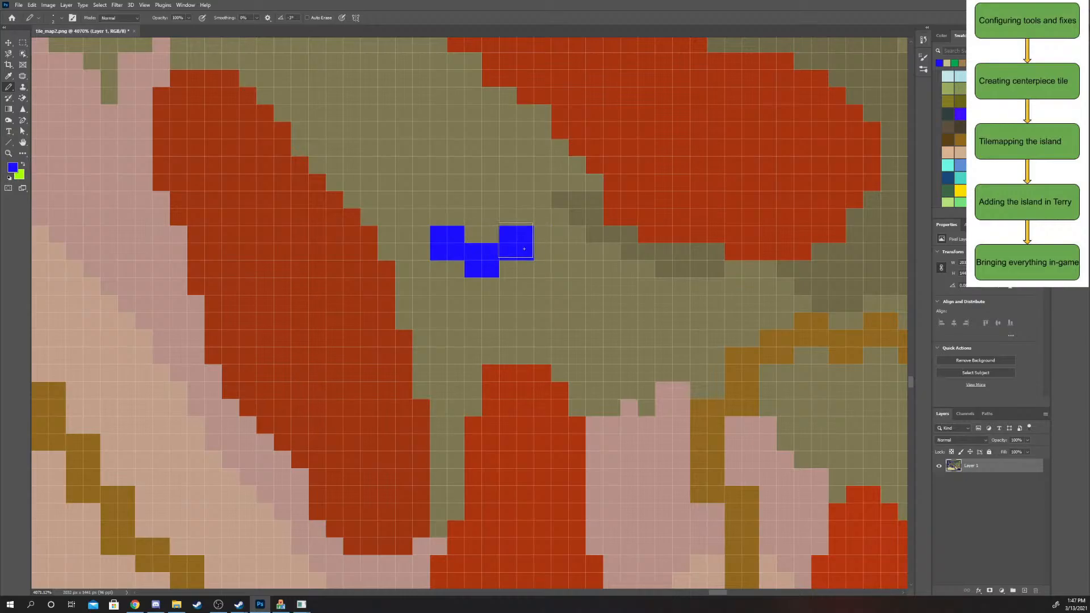
- Examine the zigzag pattern of 2x2 blue squares in an existing river beside the bright green area in Europe
scroll(568, 290, right, 1)
click(9, 154)
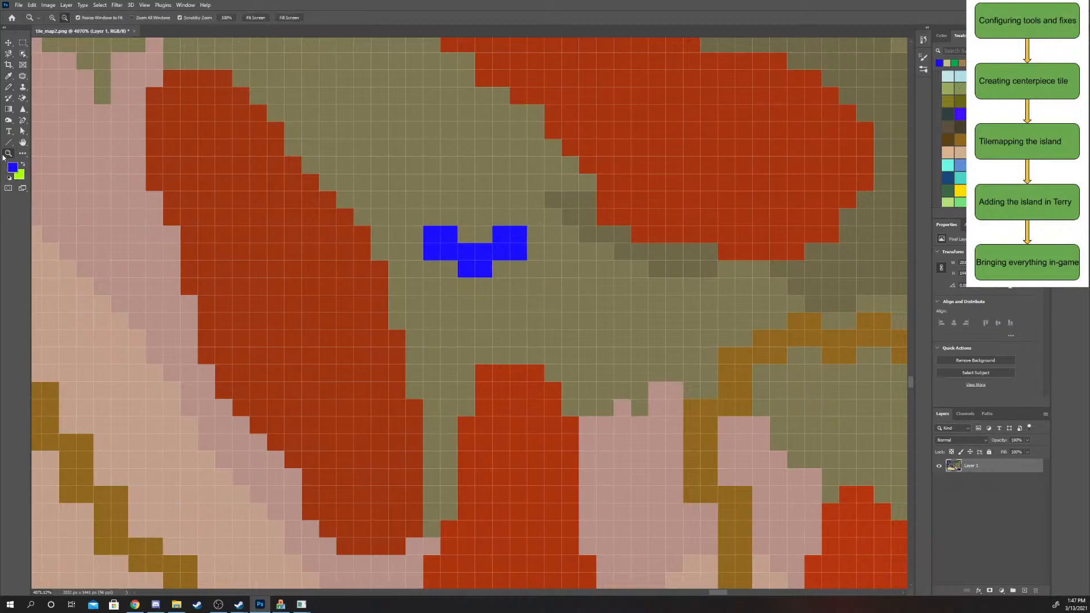
drag(405, 397, 175, 336)
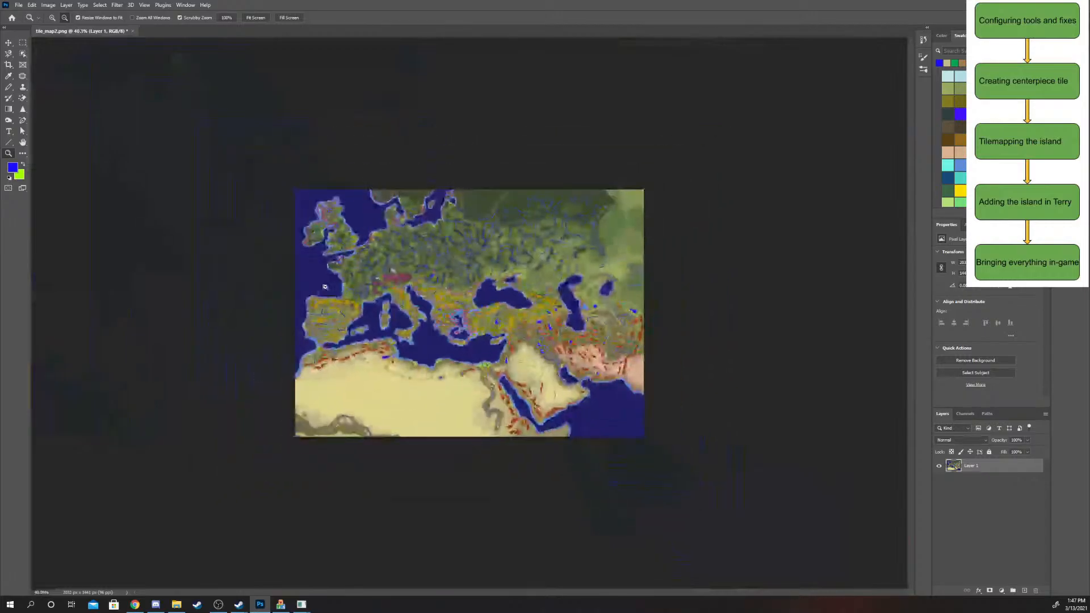
drag(325, 289, 440, 291)
drag(225, 286, 301, 287)
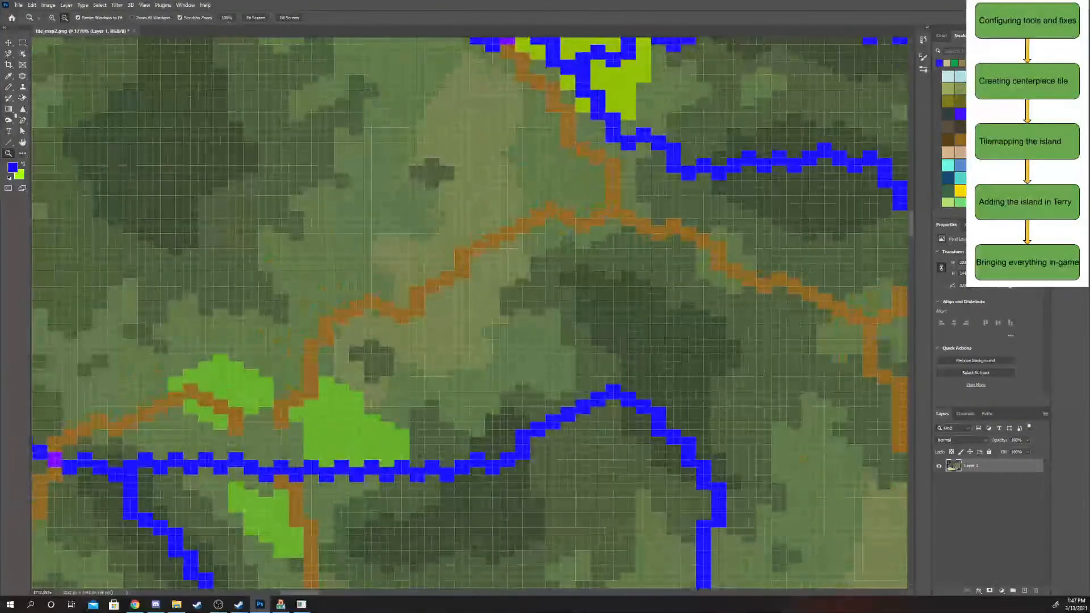
drag(337, 492, 414, 365)
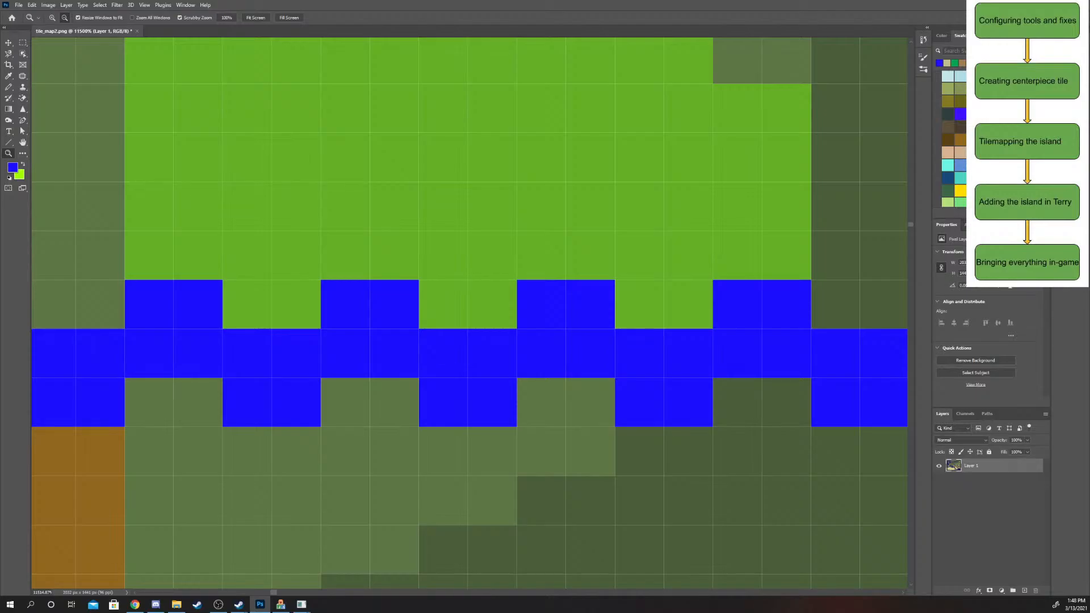
- Back in TEd, close the tile properties unchanged and examine the river tile under the eastern_desert and north environment presets
key(alt+Tab)
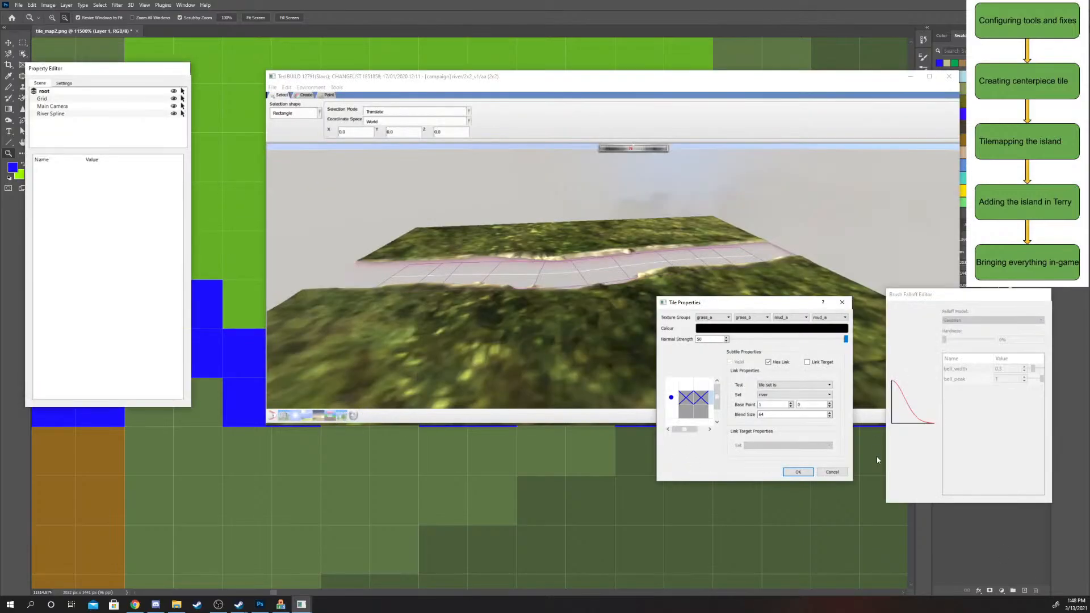
click(832, 472)
click(342, 416)
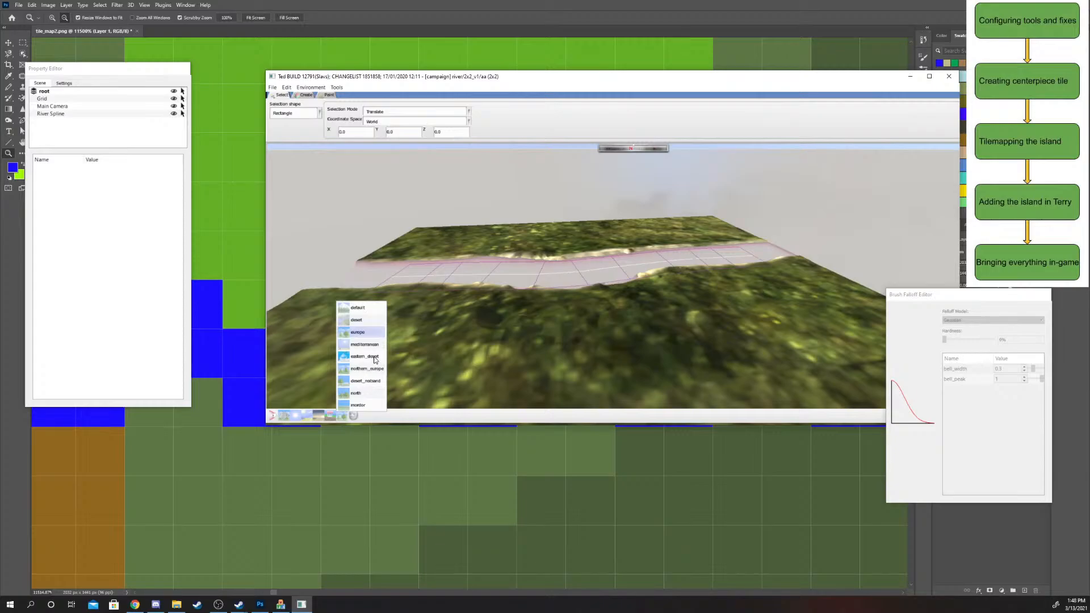
click(588, 345)
scroll(587, 344, down, 5)
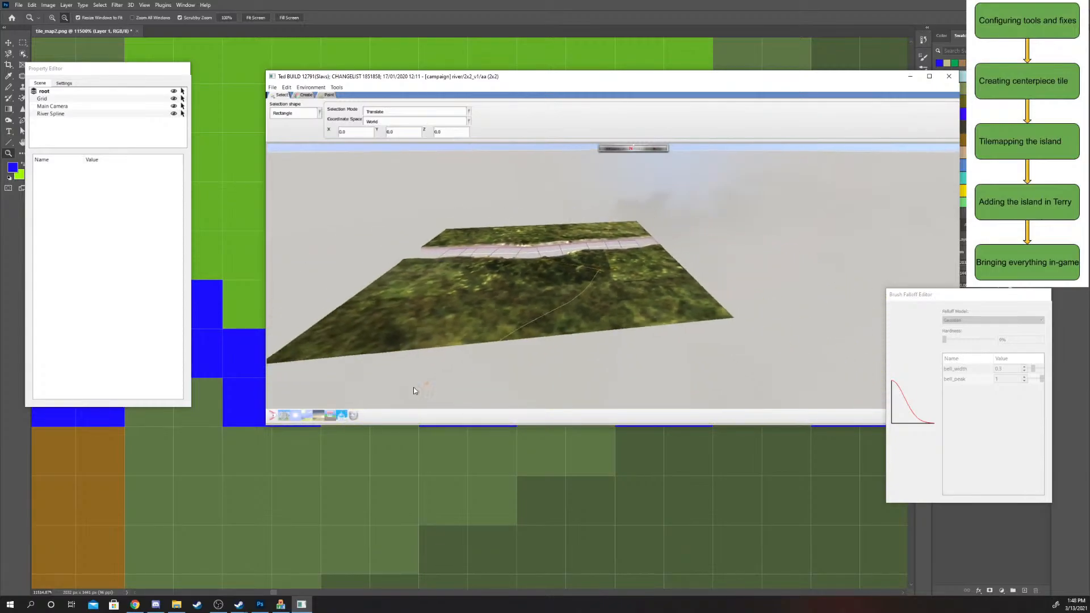
click(342, 415)
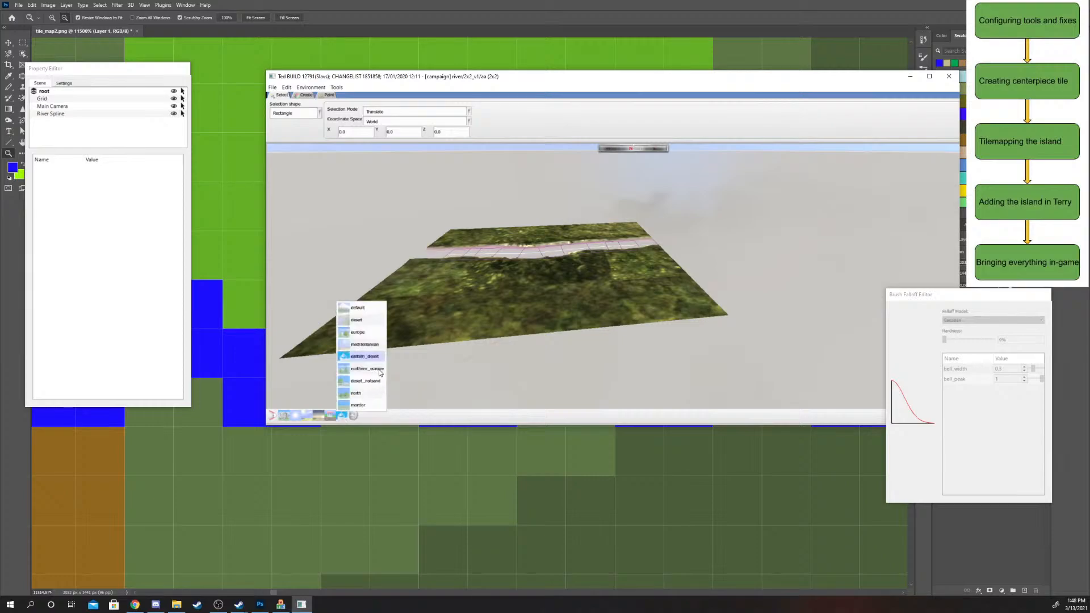
click(359, 391)
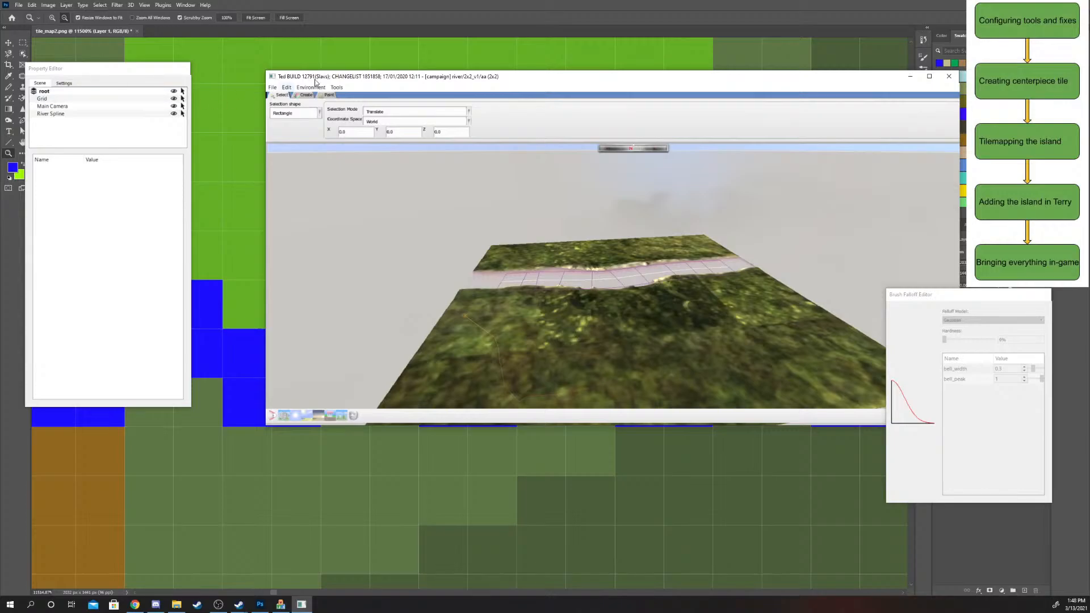
scroll(528, 322, down, 6)
scroll(548, 392, up, 5)
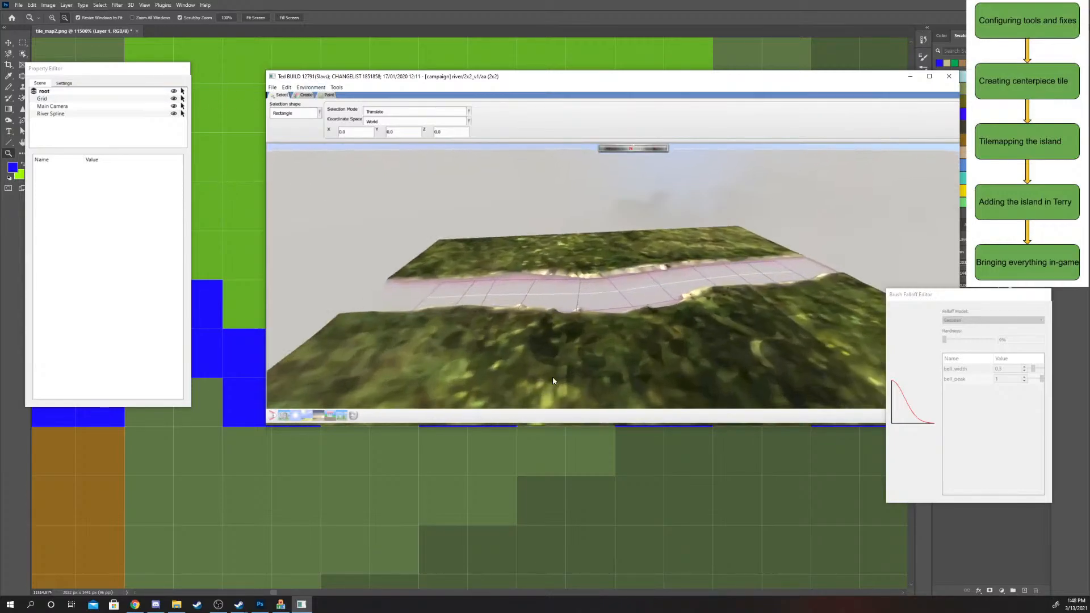
- Review the first texture group in the river tile's properties, accept the dialog, and view the tile from a distance
click(272, 86)
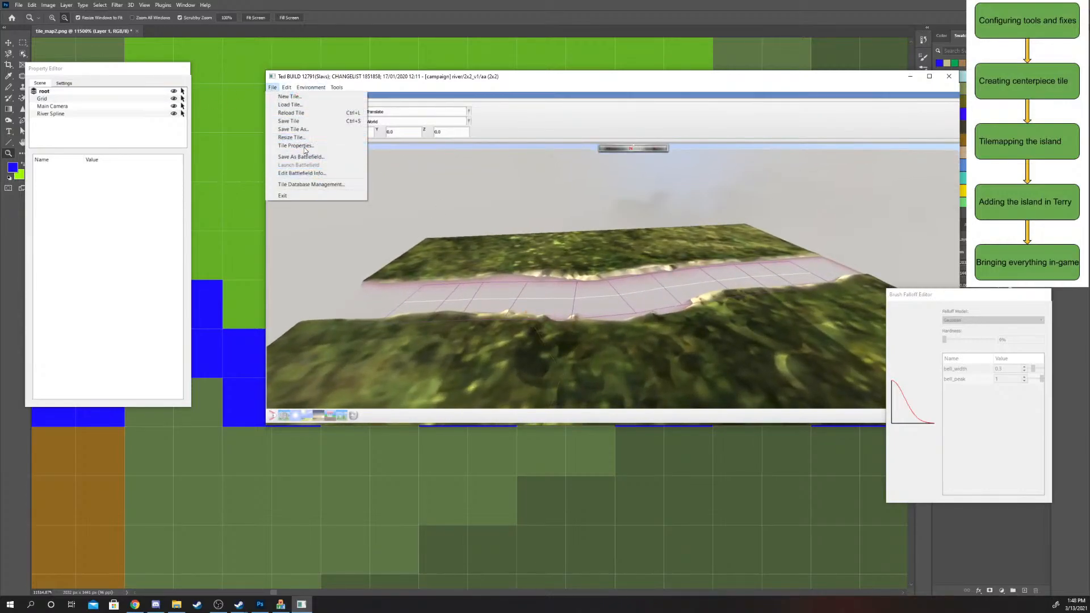
click(309, 146)
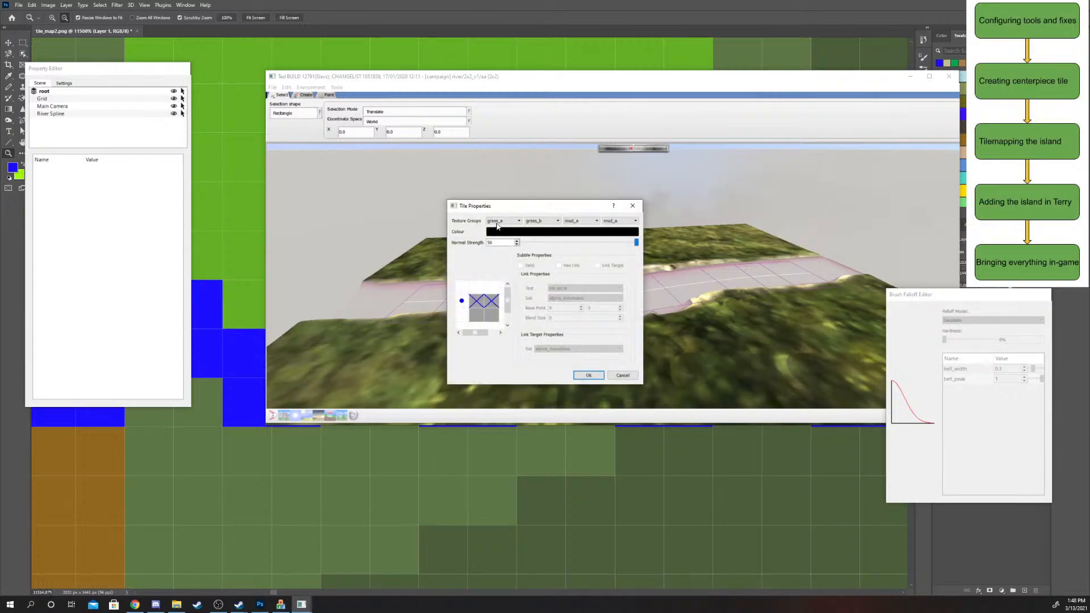
click(496, 226)
click(506, 223)
click(597, 378)
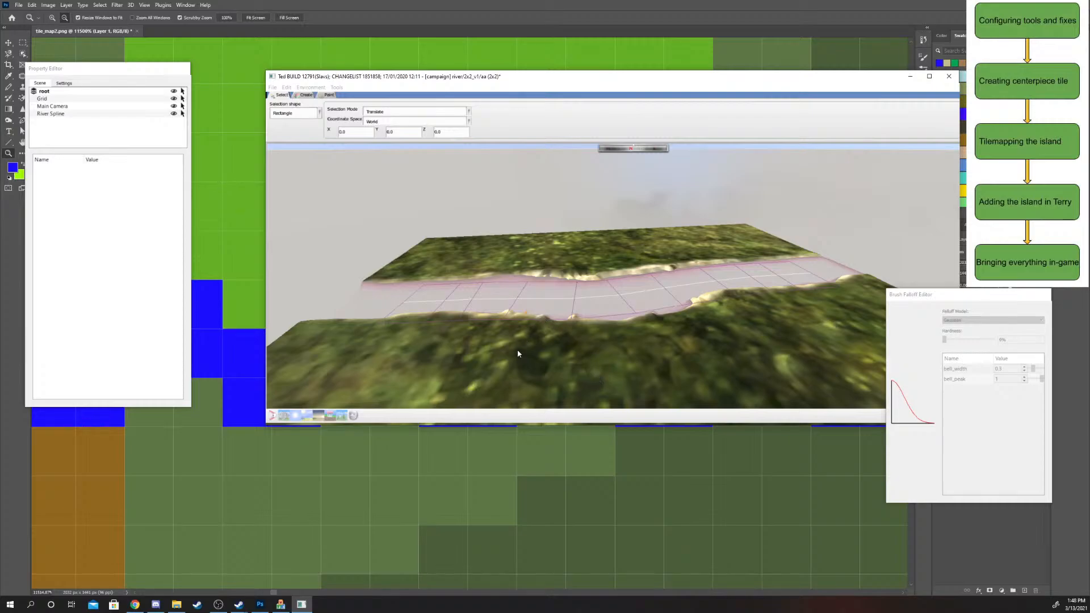
scroll(516, 350, down, 5)
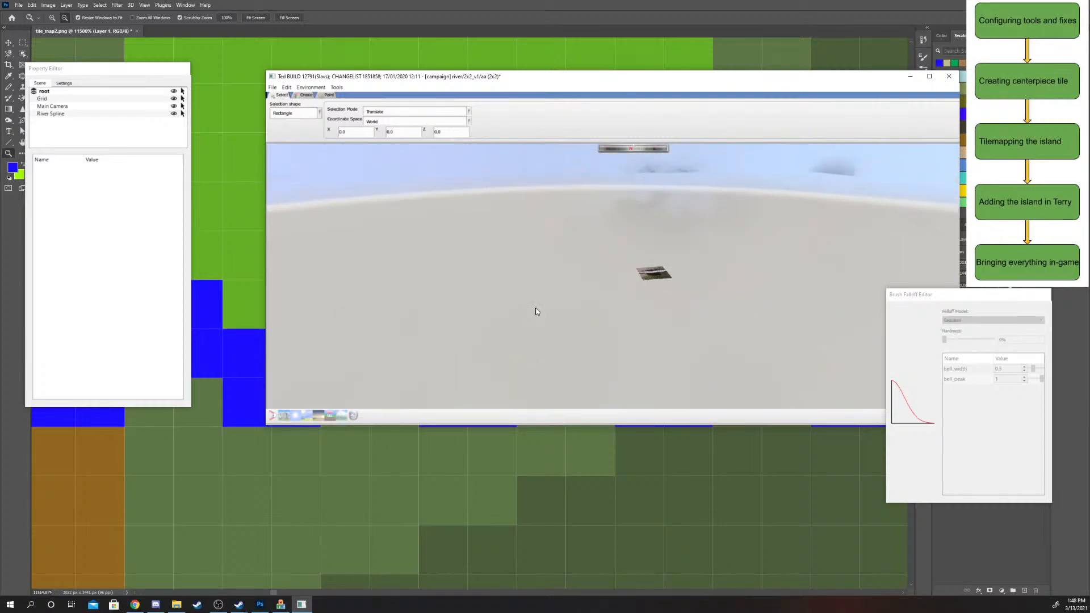
middle_drag(537, 311, 610, 309)
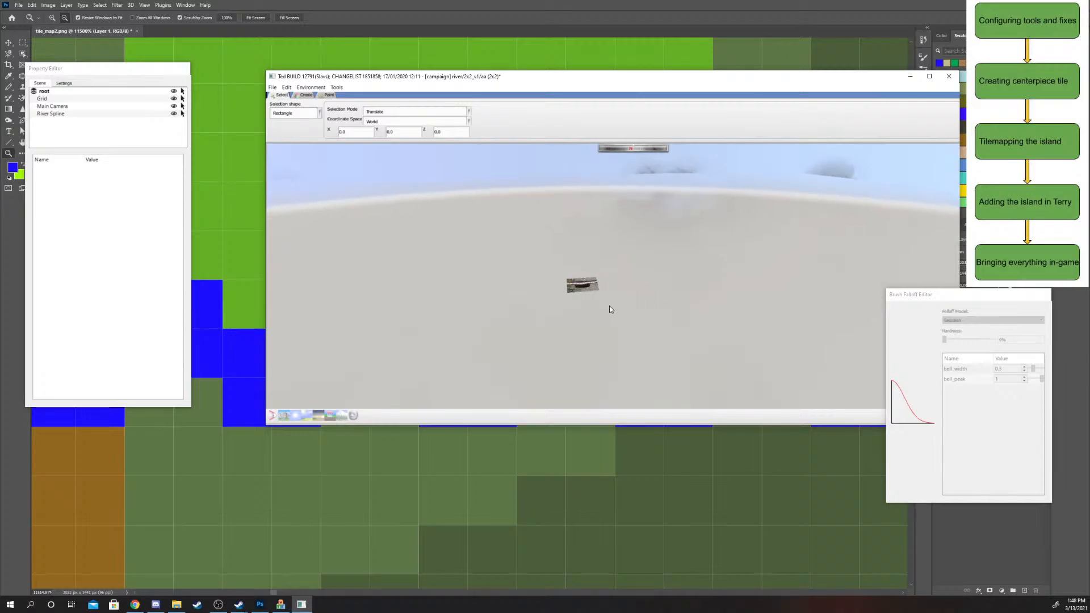
scroll(610, 307, up, 6)
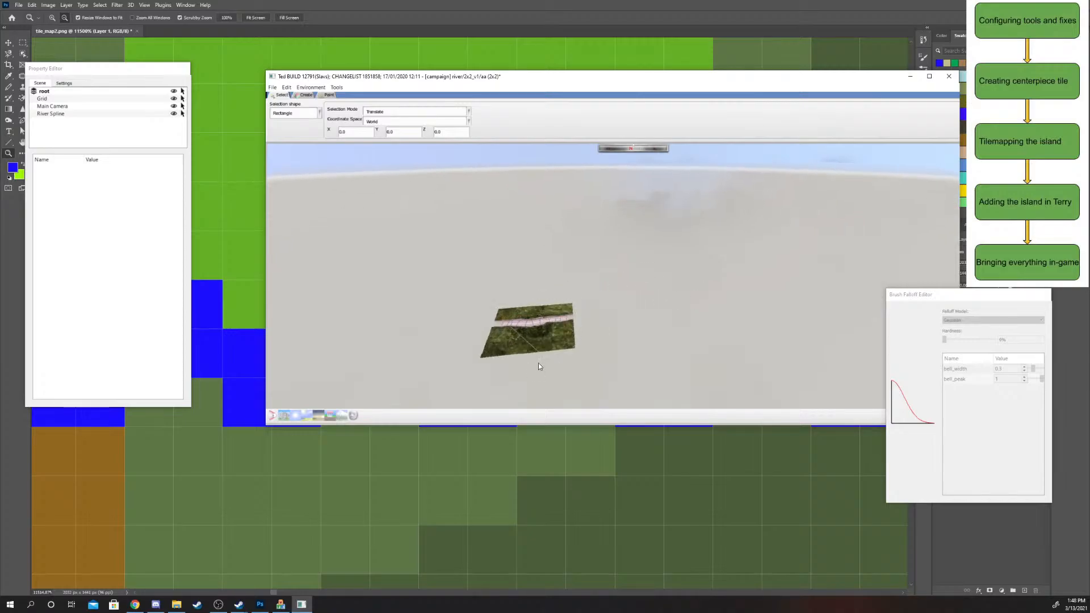
- Switch to Photoshop and examine the whole tile map, the eastern Mediterranean and the rivers around the Black Sea
click(873, 440)
scroll(518, 316, down, 1)
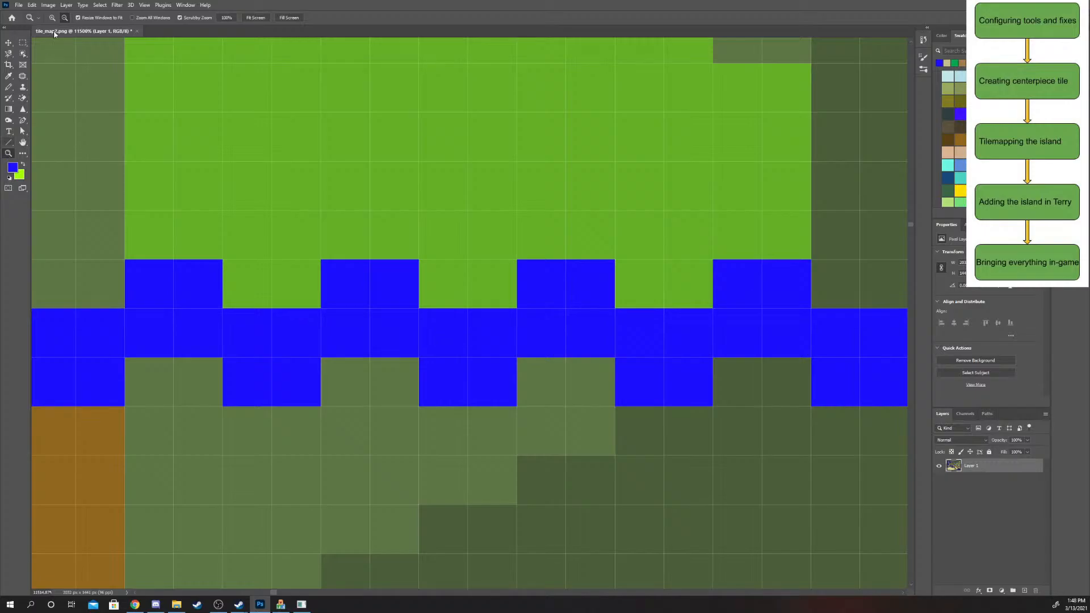
drag(527, 382, 397, 361)
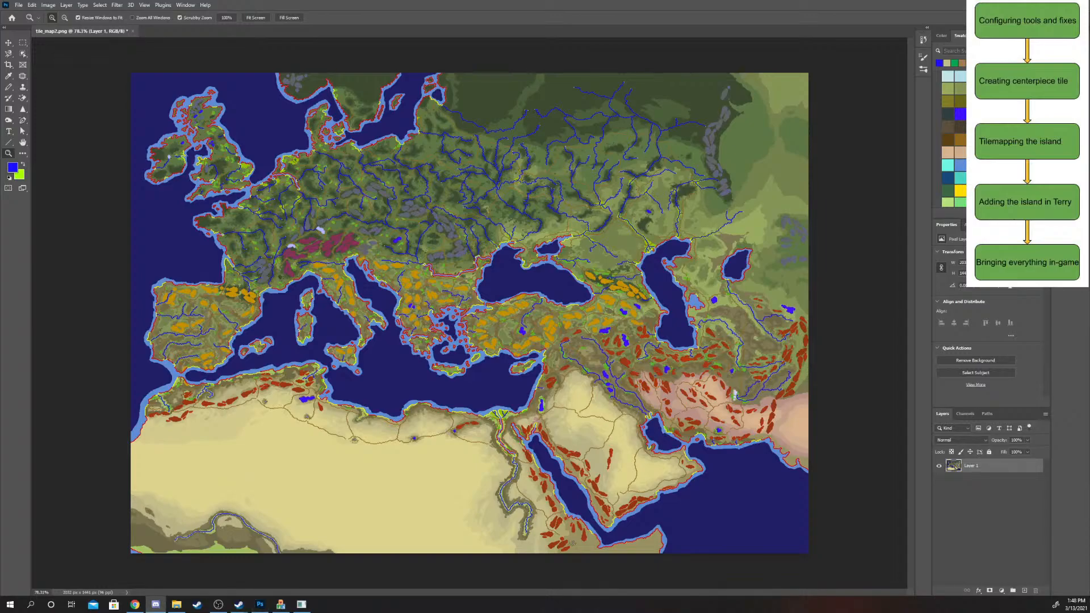
click(550, 342)
drag(558, 335, 580, 335)
drag(433, 487, 391, 477)
drag(449, 420, 509, 421)
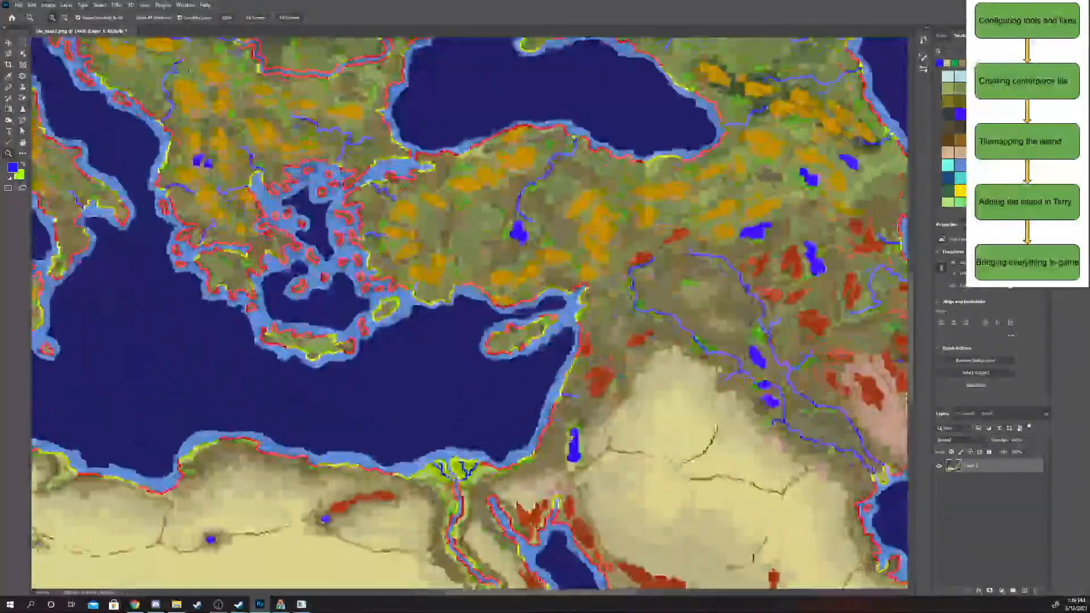
scroll(467, 363, up, 10)
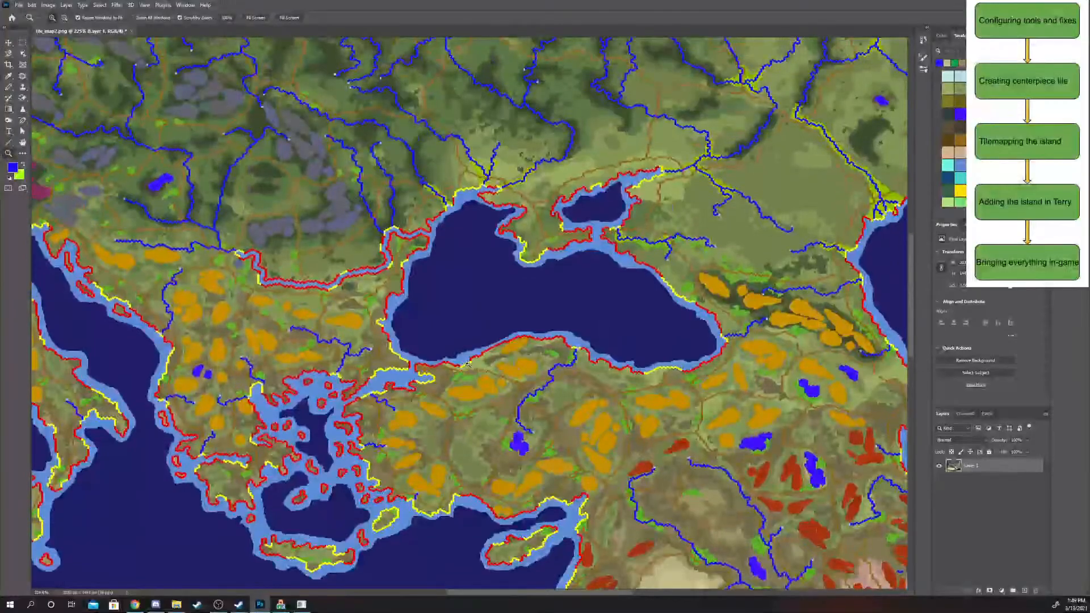
- Examine the whole tile map from Europe across the Mediterranean and North Africa to Arabia, including its coastlines, rivers and terrain colours
drag(467, 364, 398, 362)
drag(335, 327, 386, 327)
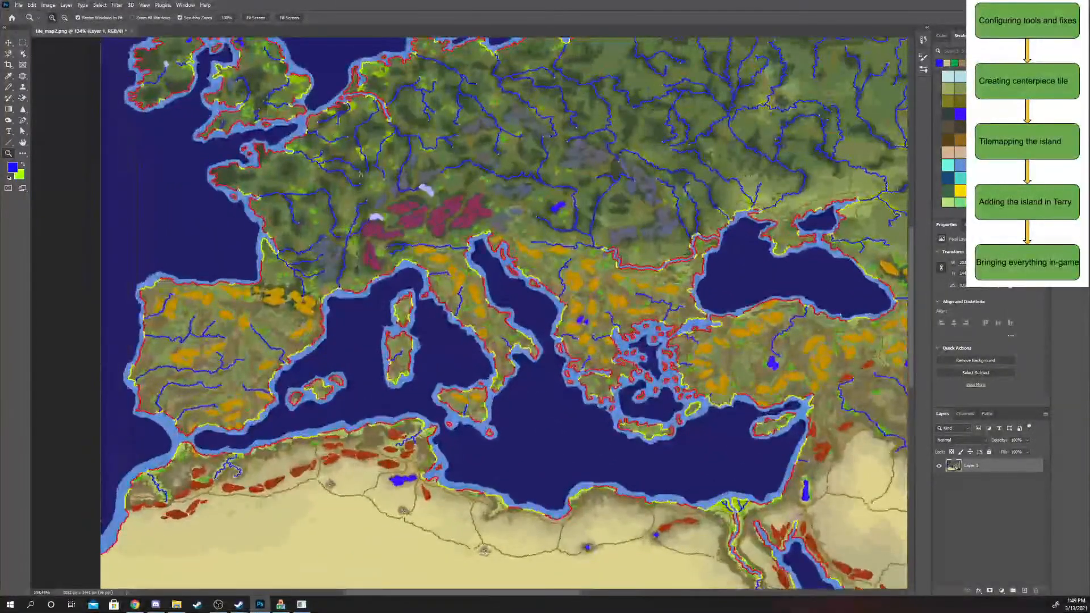
scroll(702, 207, up, 4)
drag(703, 232, 680, 254)
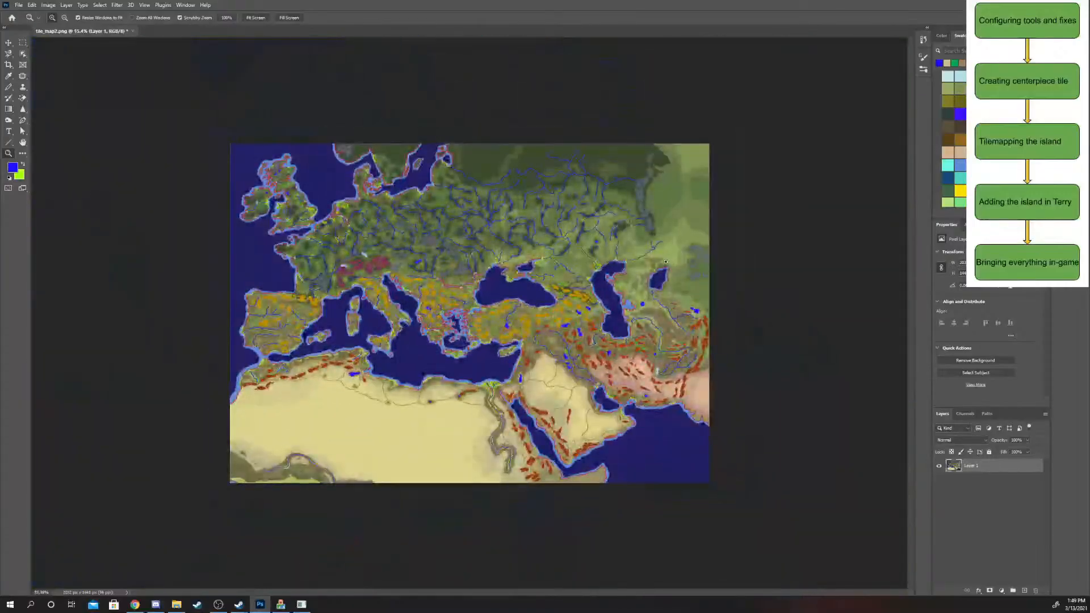
drag(414, 152, 435, 167)
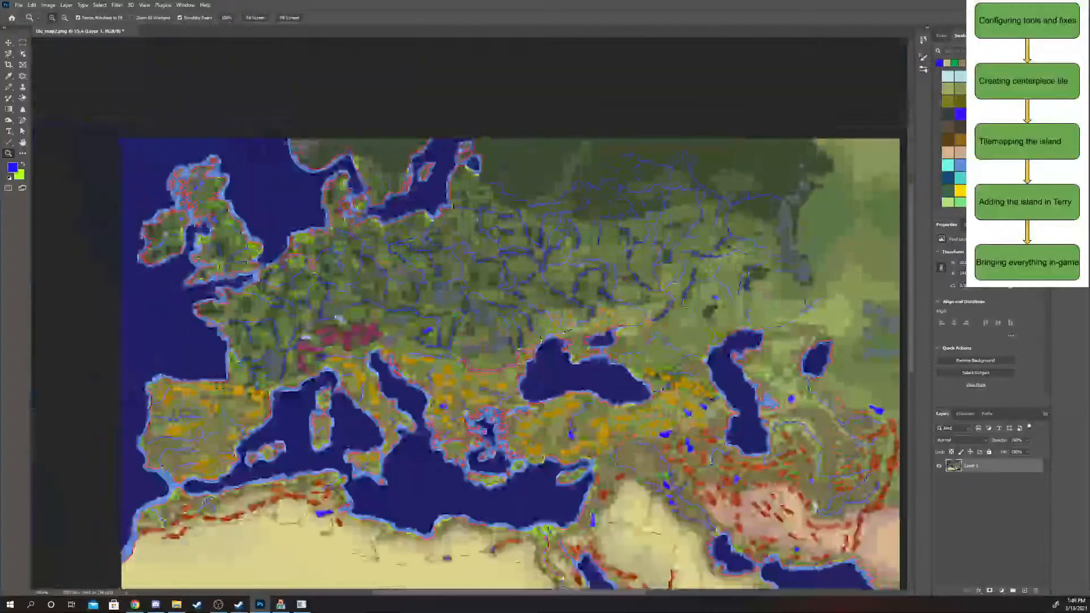
drag(284, 145, 310, 206)
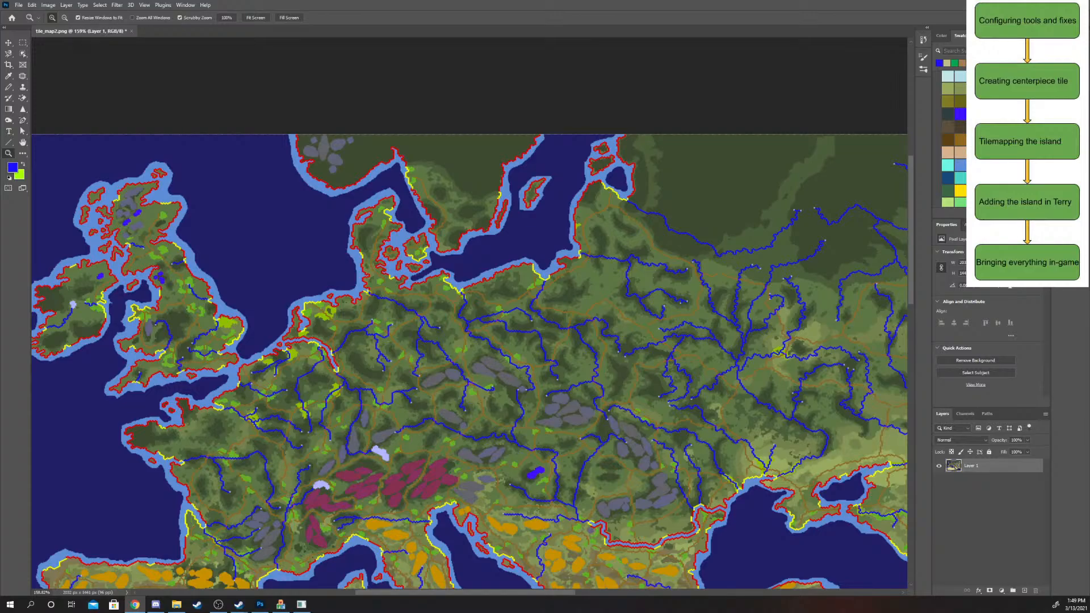
scroll(569, 242, down, 3)
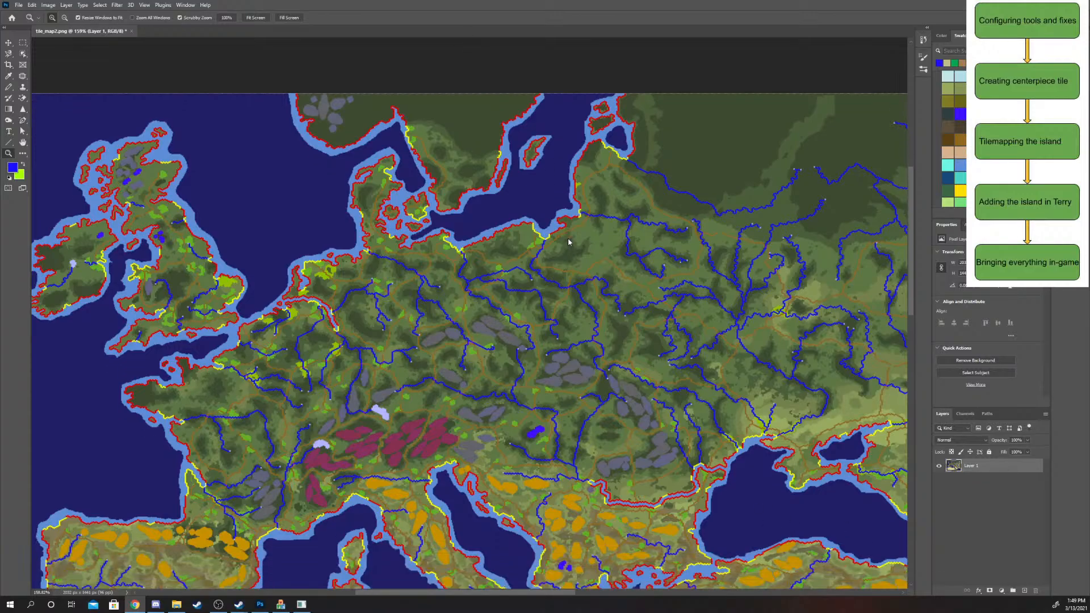
scroll(655, 282, down, 10)
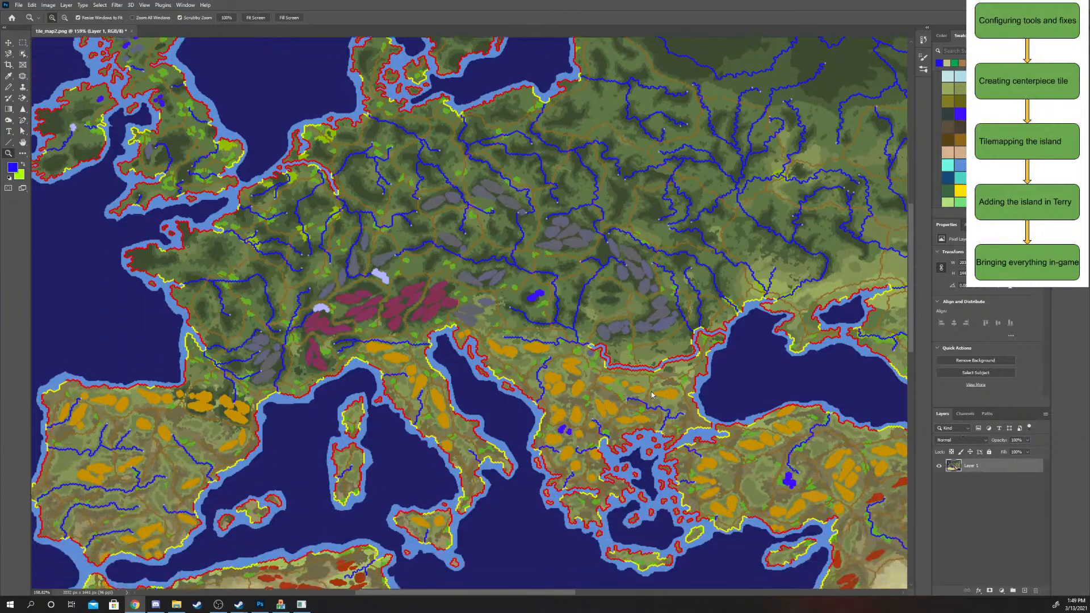
scroll(652, 391, down, 3)
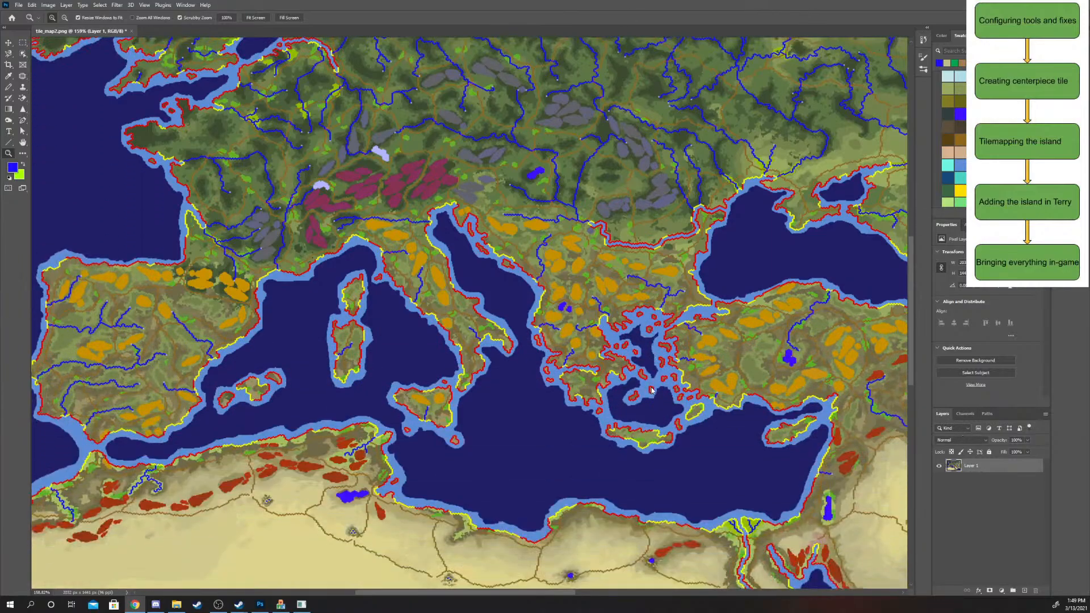
scroll(651, 391, right, 1)
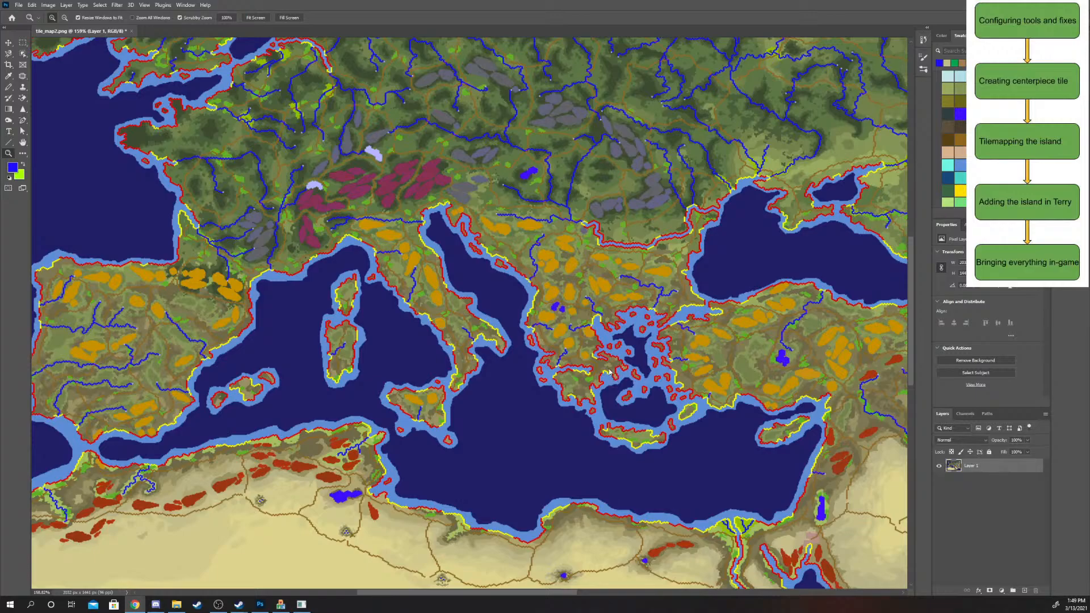
scroll(600, 344, down, 7)
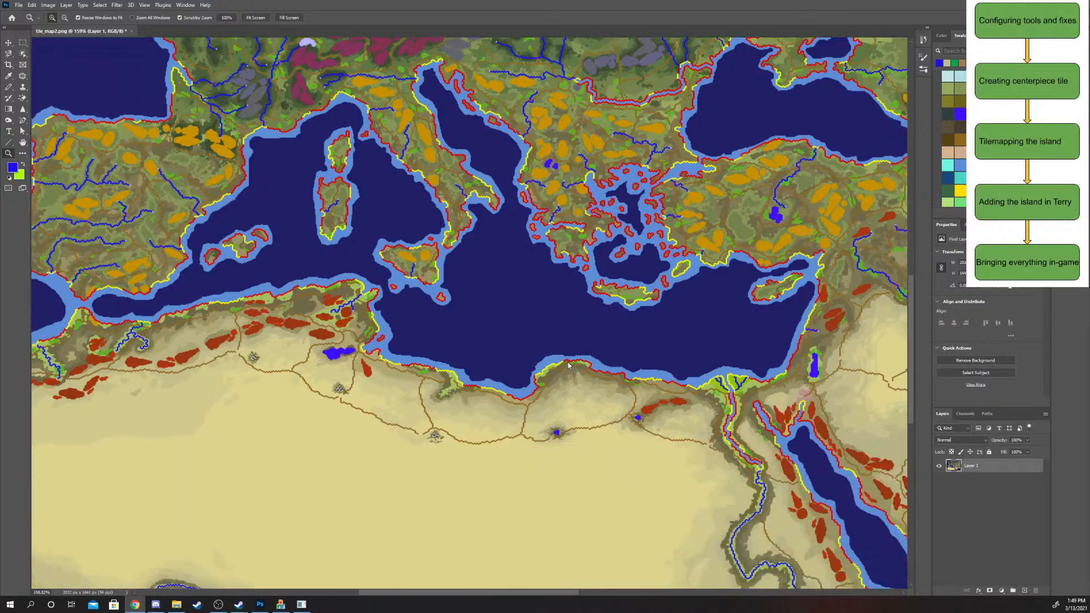
scroll(557, 362, up, 12)
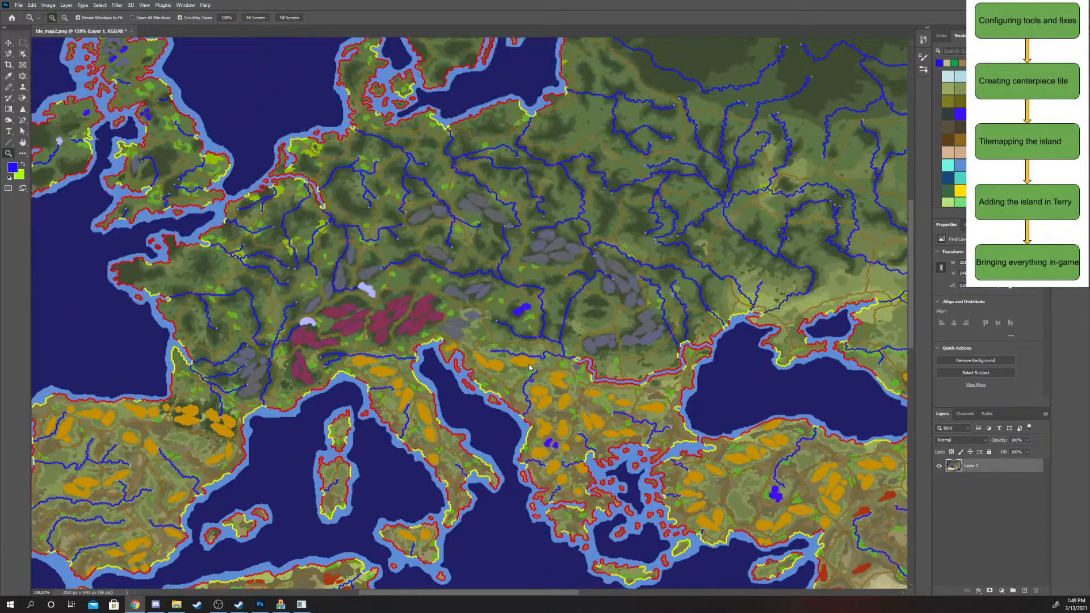
scroll(724, 440, down, 6)
alt+scroll(789, 463, down, 6)
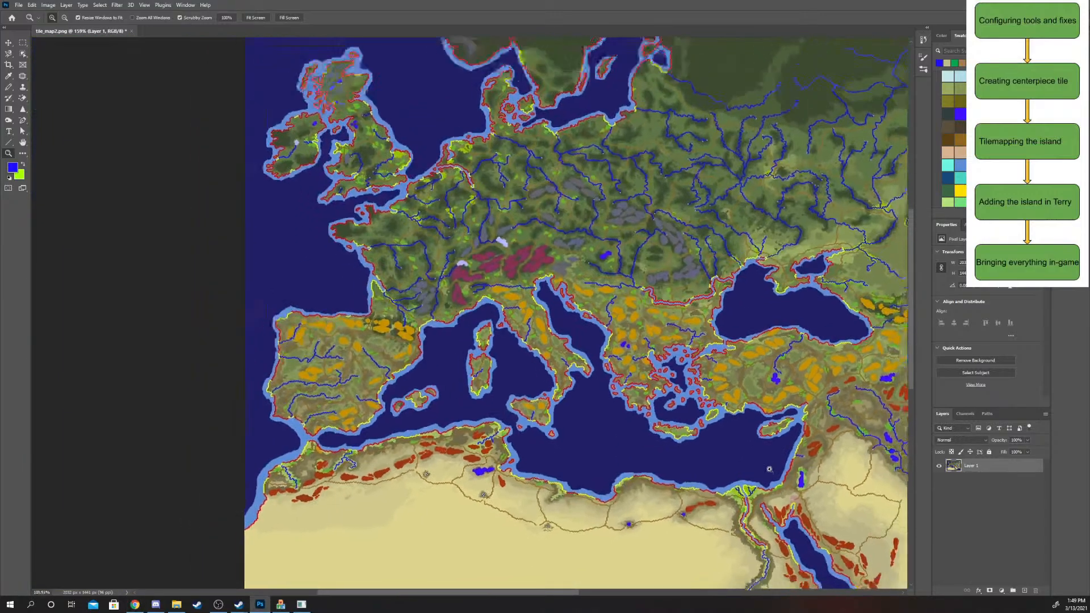
alt+scroll(697, 455, up, 5)
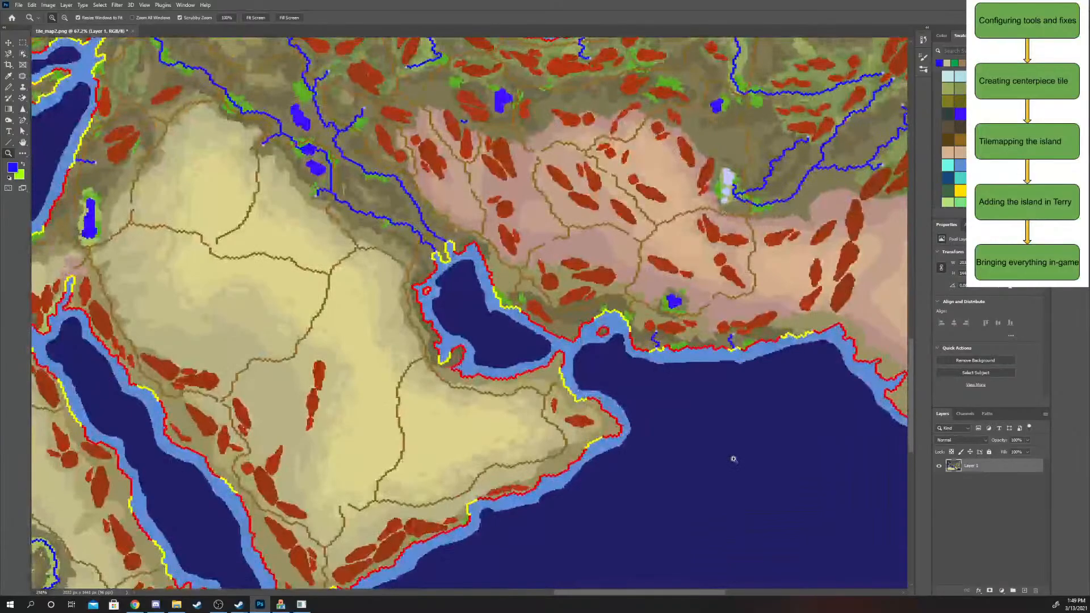
alt+scroll(730, 455, down, 4)
alt+scroll(702, 462, down, 2)
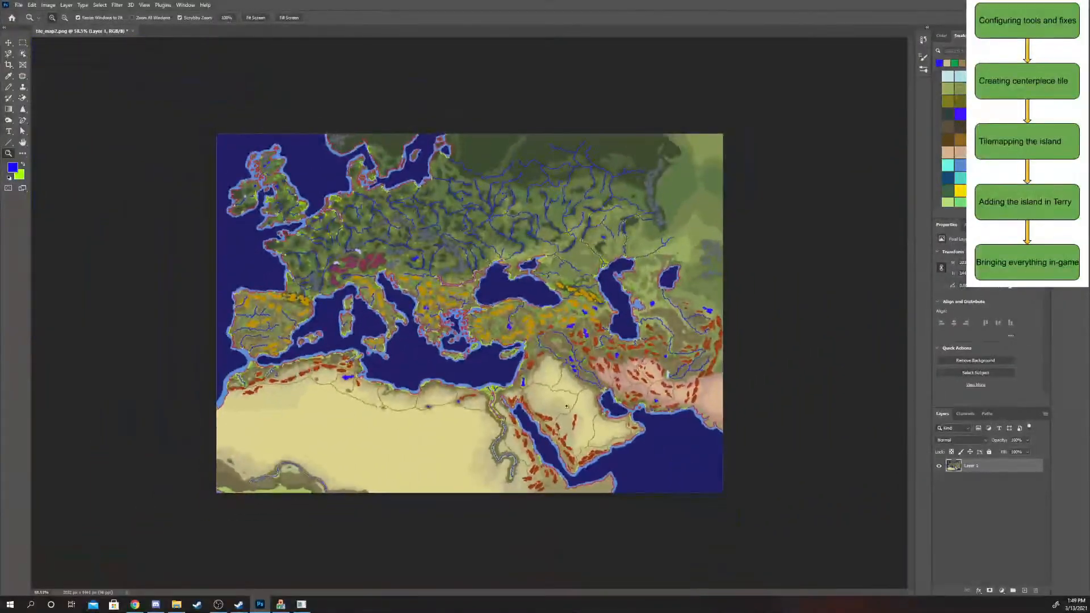
- Examine the British Isles and the Channel coast at pixel level, including the red and yellow shoreline tiles, rivers and small islands
alt+scroll(287, 210, up, 12)
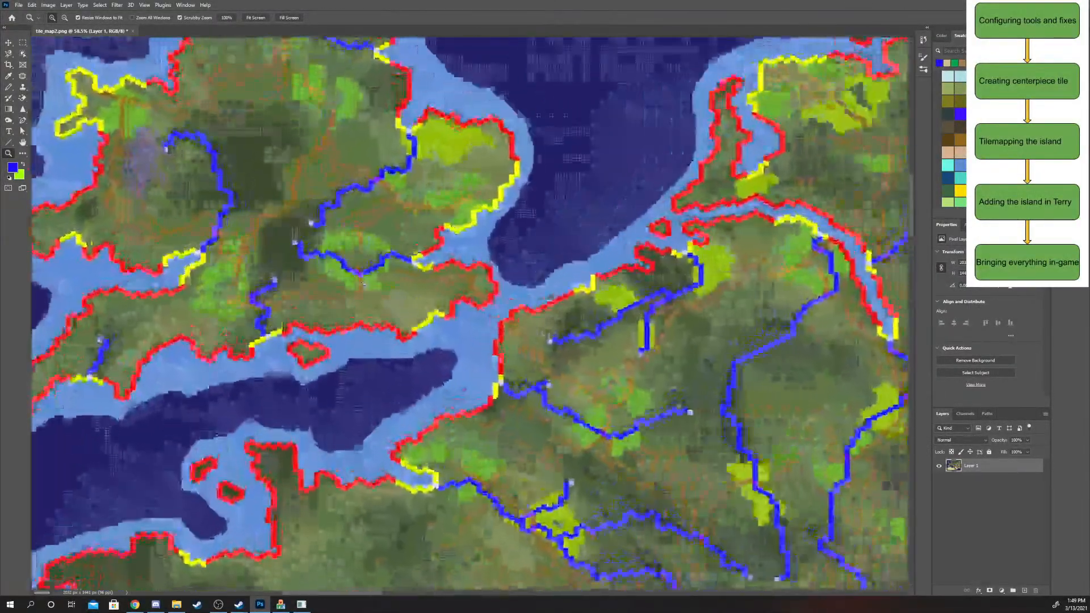
alt+scroll(365, 287, down, 1)
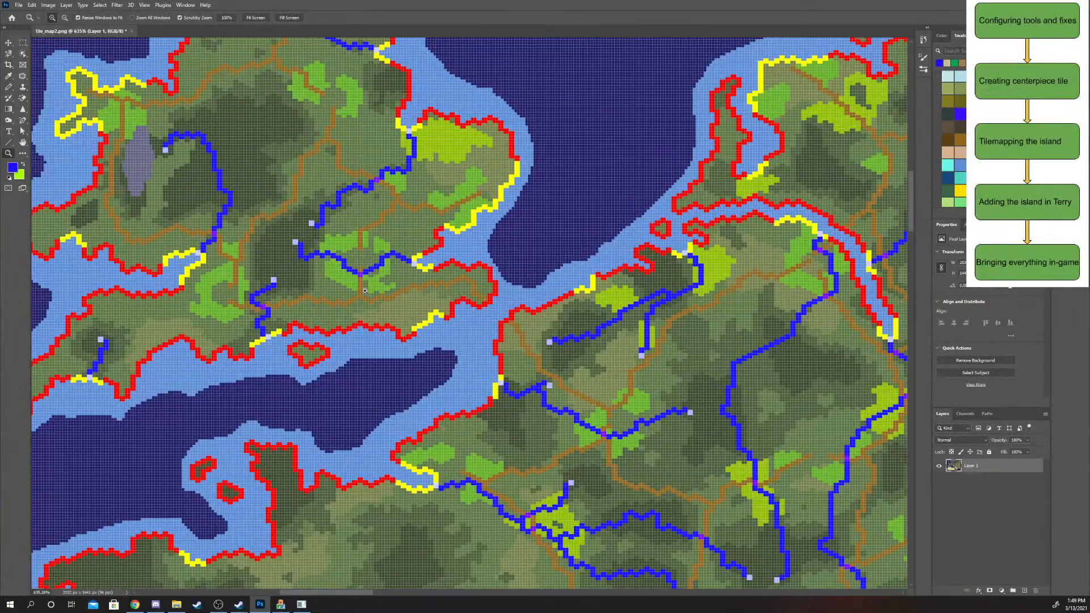
alt+scroll(384, 254, down, 12)
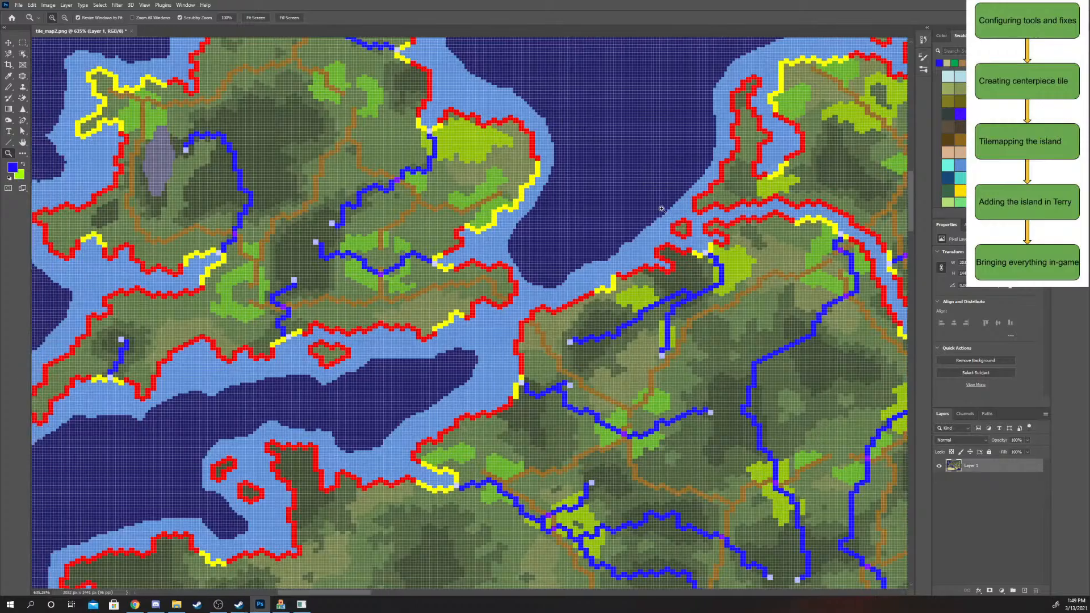
alt+scroll(668, 231, up, 9)
alt+scroll(669, 231, up, 2)
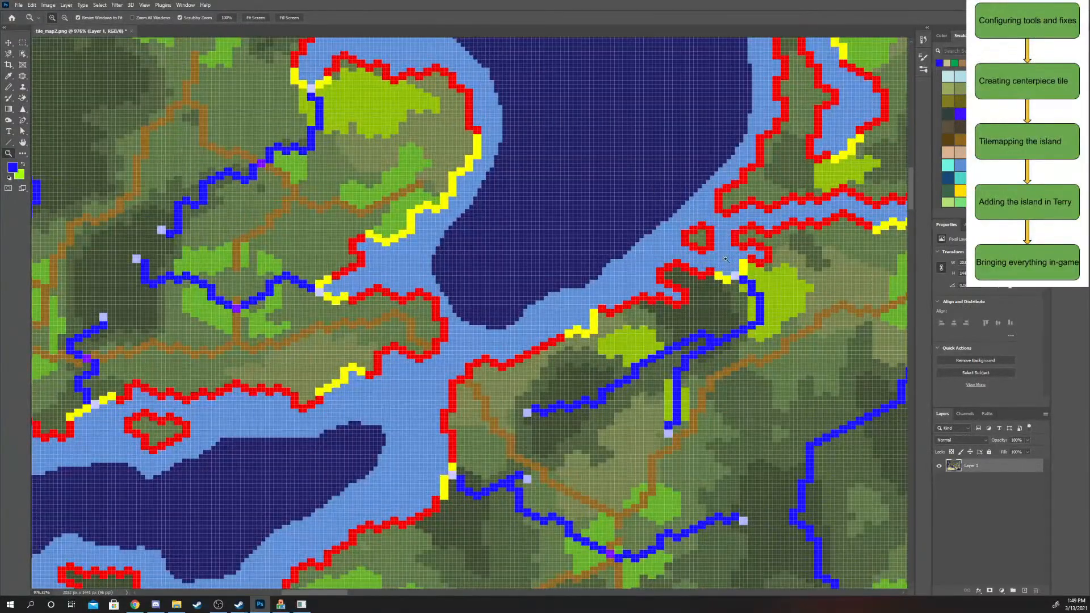
alt+scroll(725, 259, up, 6)
alt+scroll(712, 239, down, 5)
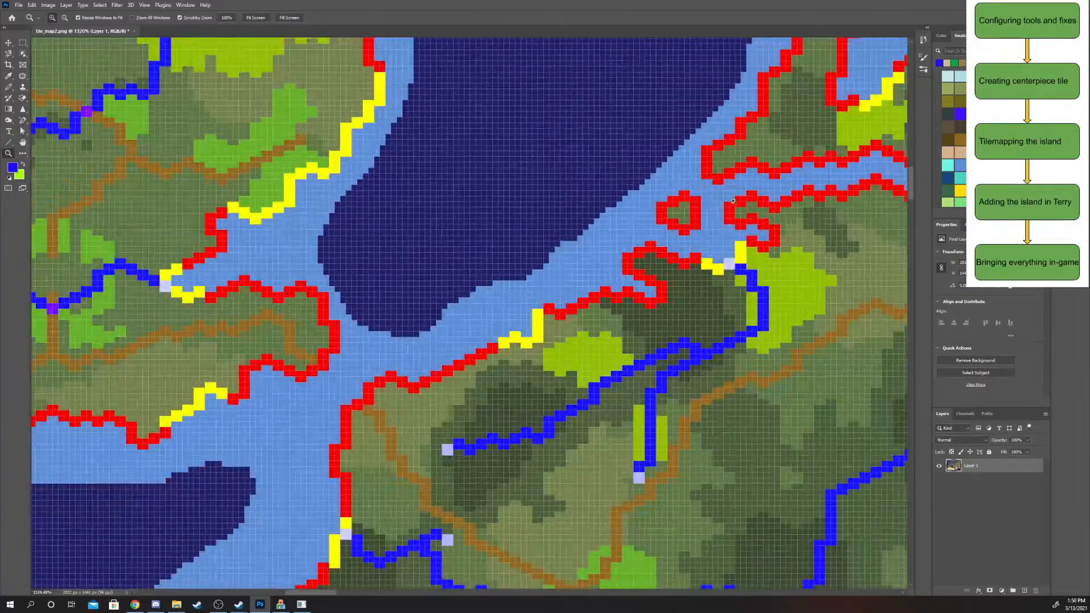
alt+scroll(733, 200, down, 6)
alt+scroll(733, 200, up, 7)
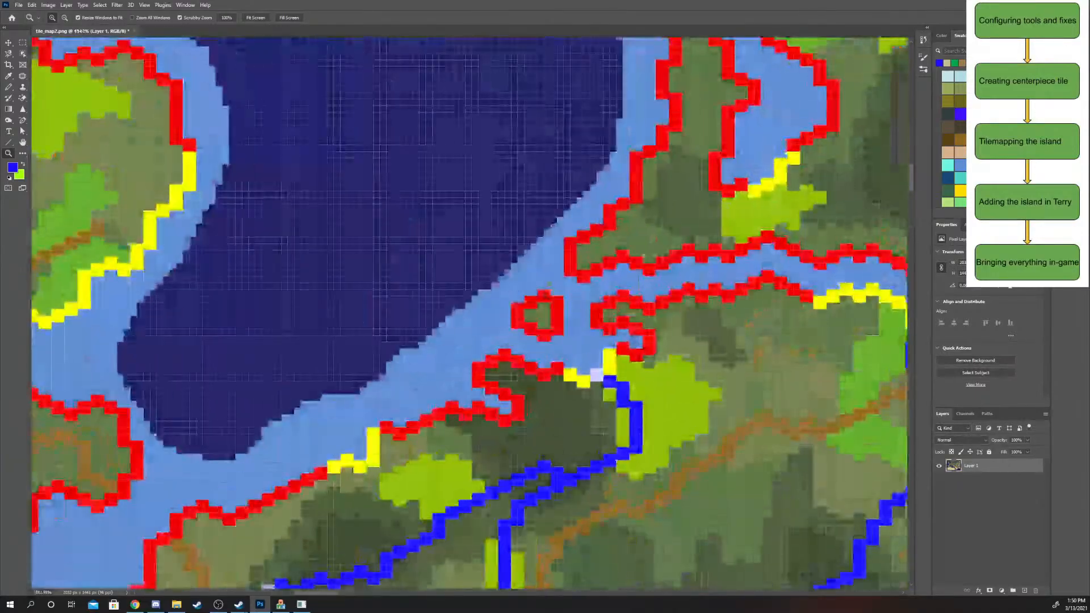
alt+scroll(791, 452, down, 6)
alt+scroll(790, 452, up, 6)
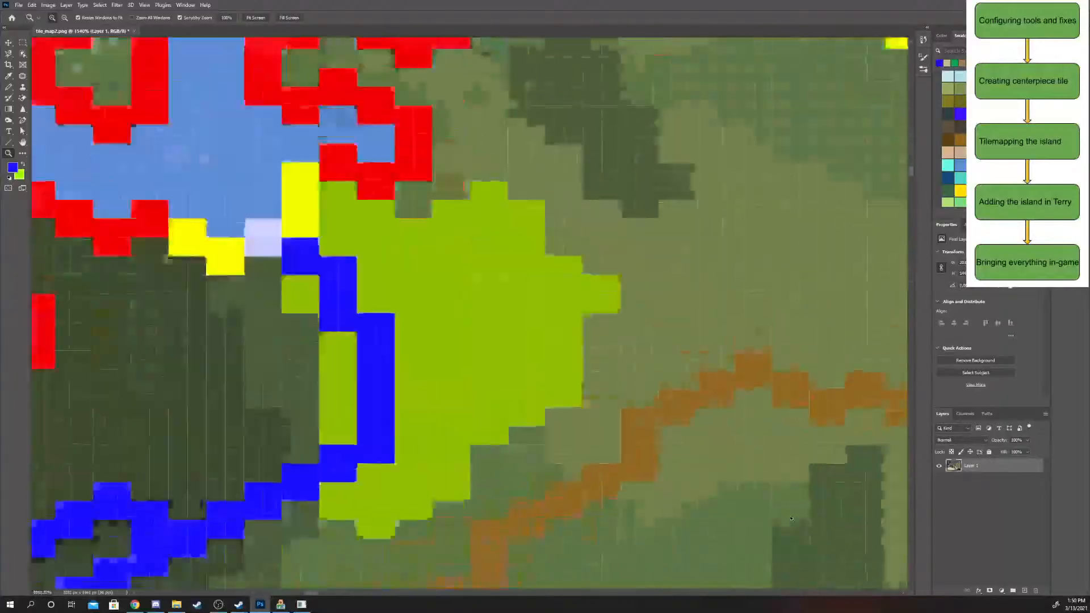
alt+scroll(791, 452, down, 7)
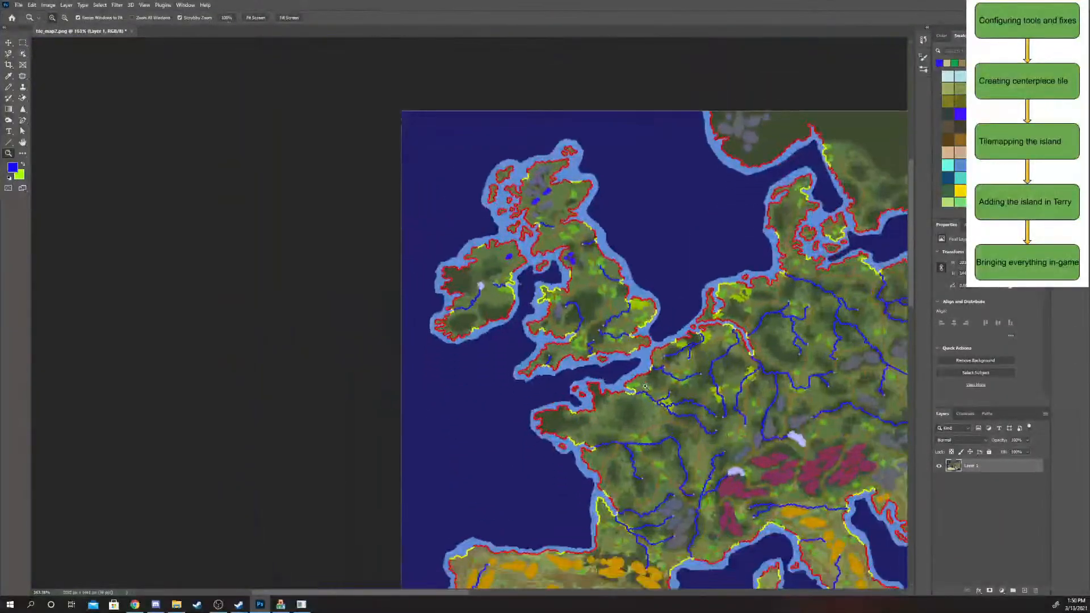
drag(645, 386, 631, 380)
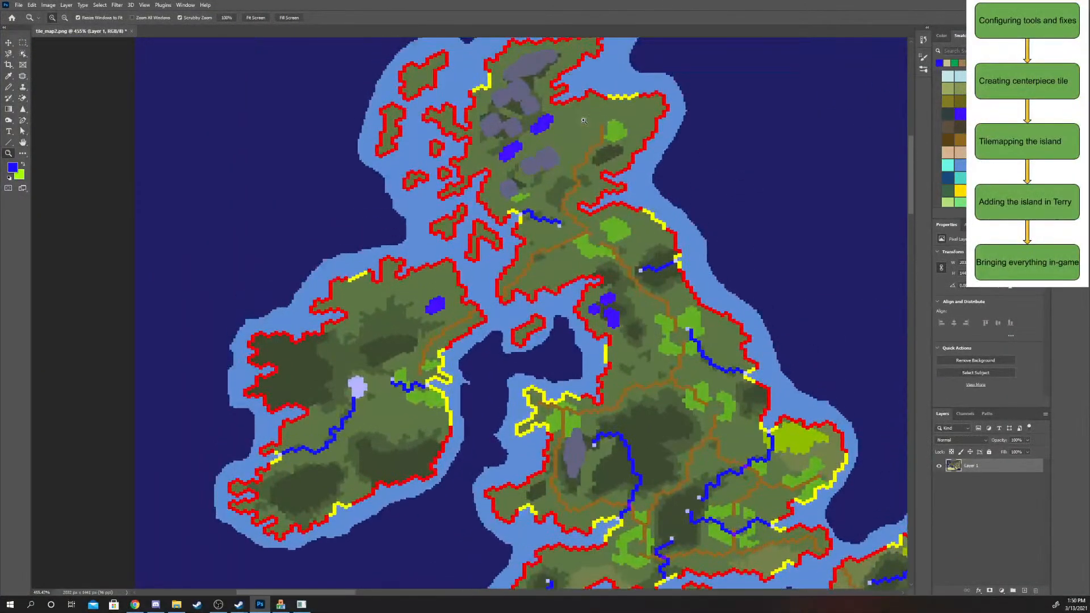
drag(582, 139, 554, 171)
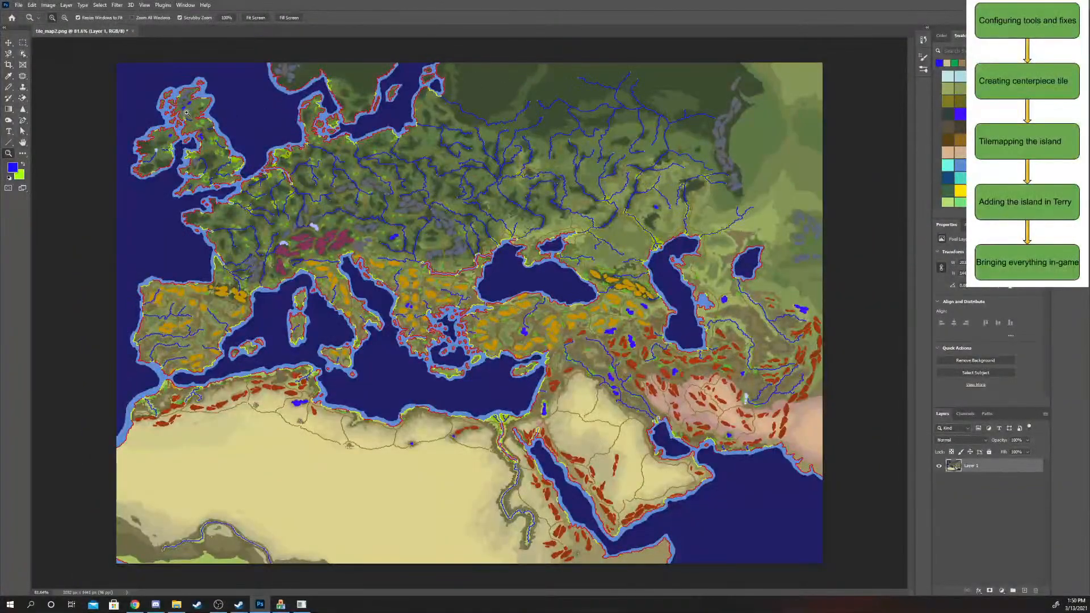
- Examine the mountain, river and lake colouring from the Alps and Balkans to the Black Sea and Middle East
mouse_move(186, 112)
mouse_down()
mouse_move(213, 113)
mouse_move(196, 112)
mouse_up()
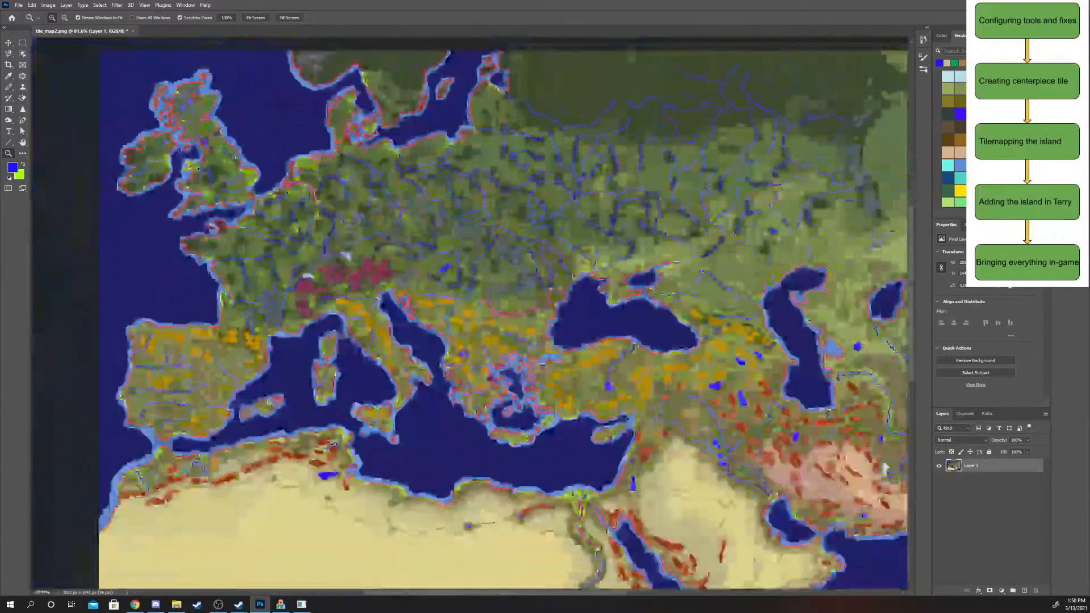
drag(656, 353, 648, 319)
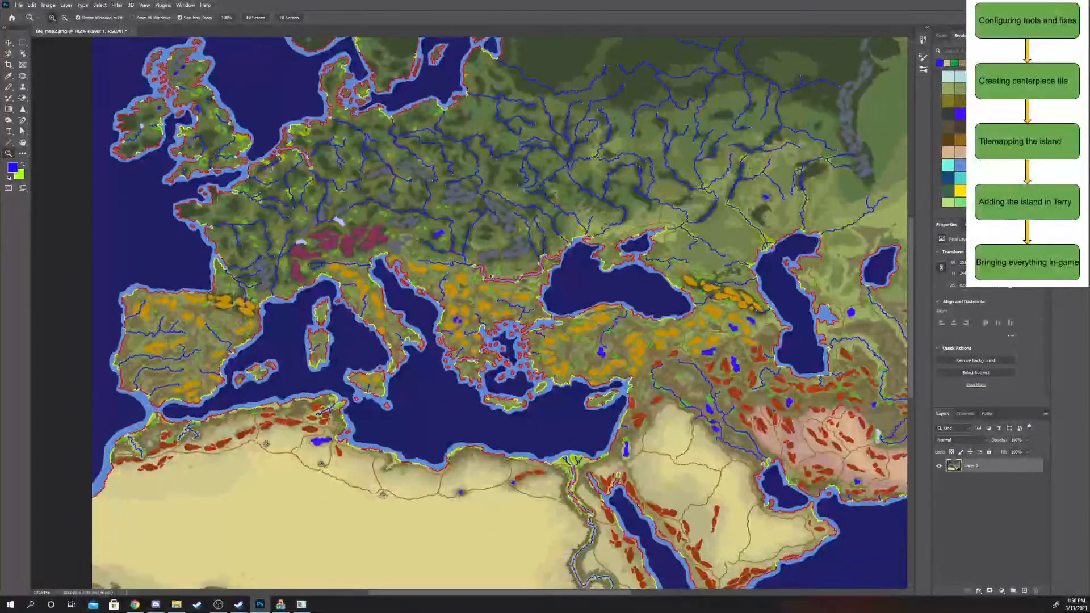
drag(400, 241, 434, 298)
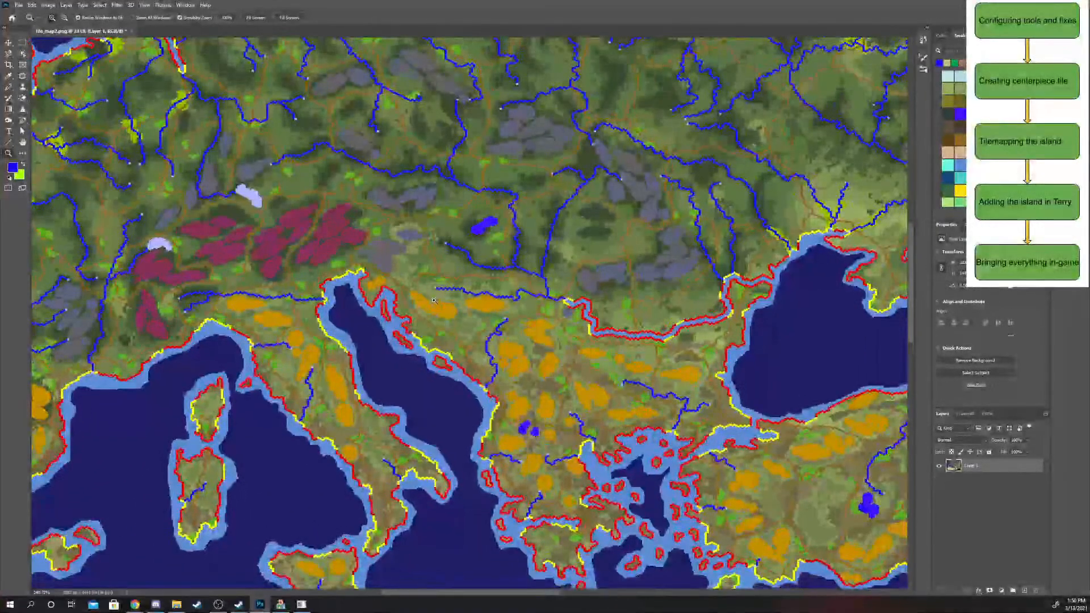
scroll(433, 300, up, 3)
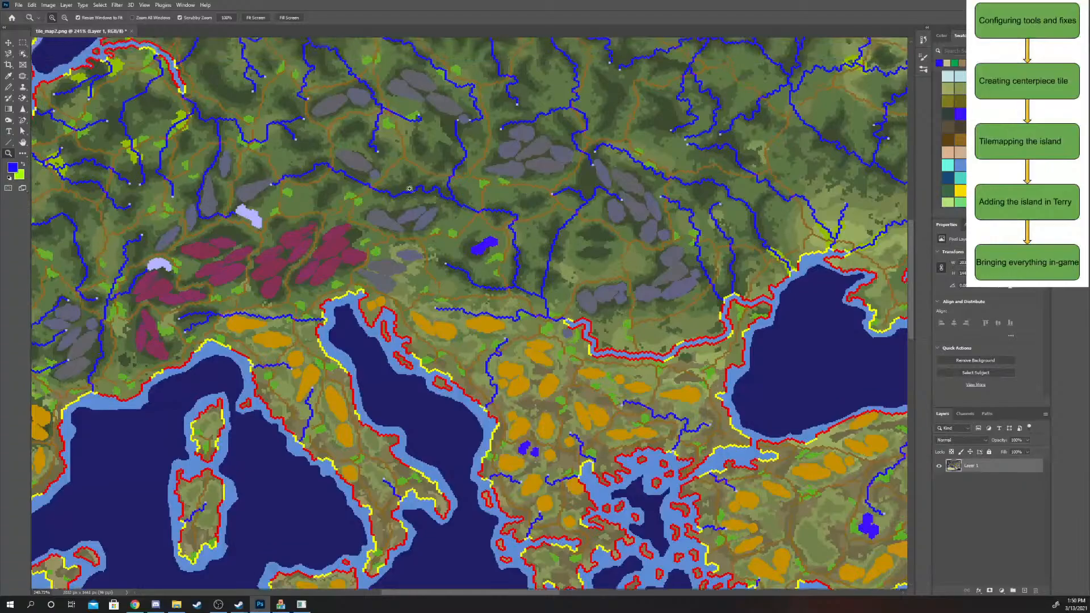
scroll(129, 254, up, 1)
drag(163, 229, 211, 307)
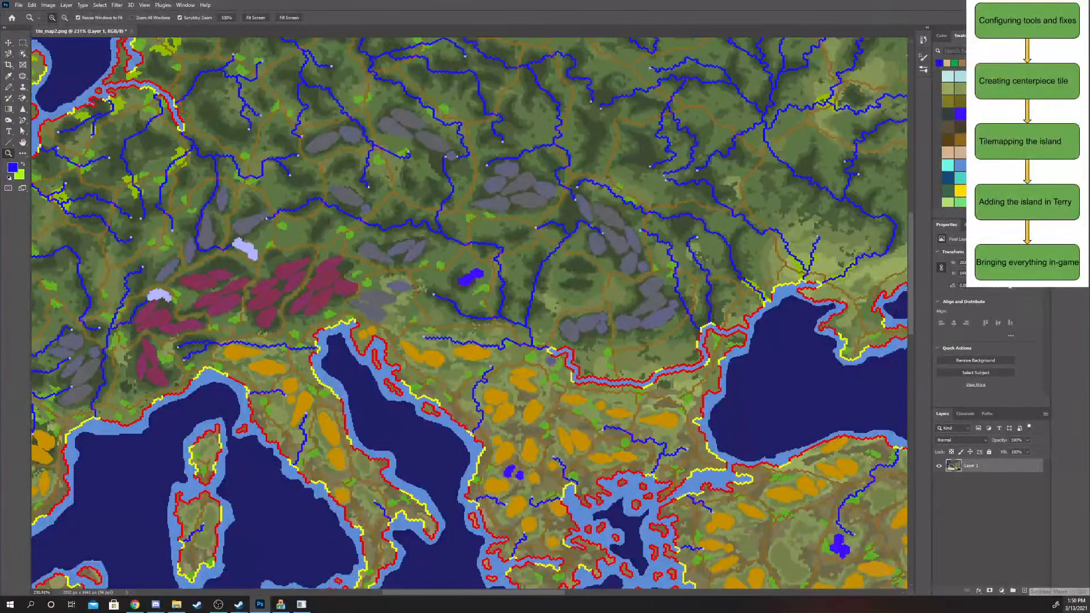
scroll(296, 364, down, 5)
drag(575, 391, 531, 392)
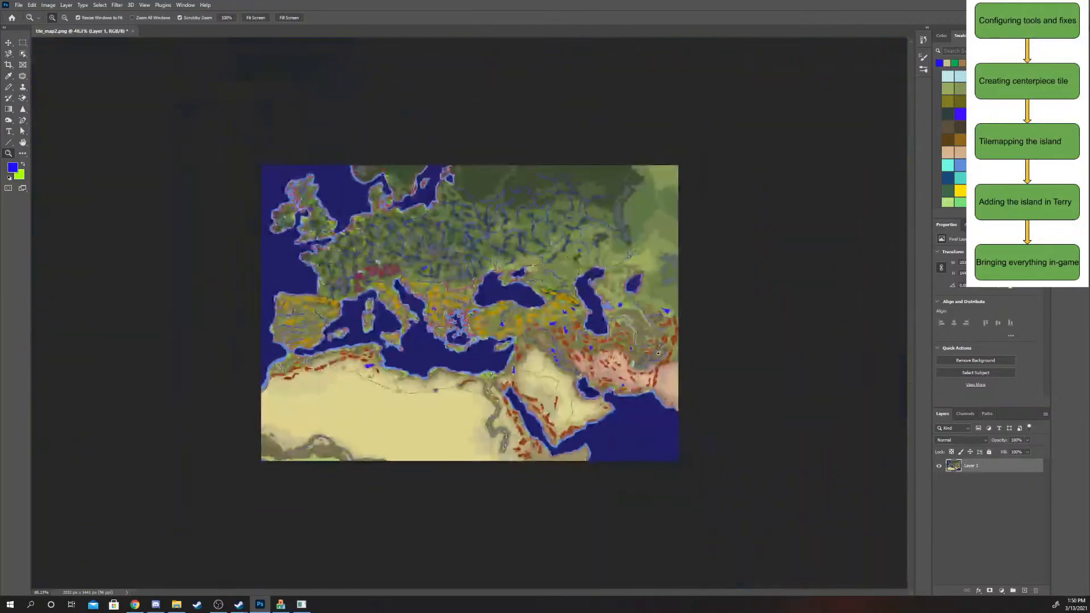
drag(666, 395, 701, 376)
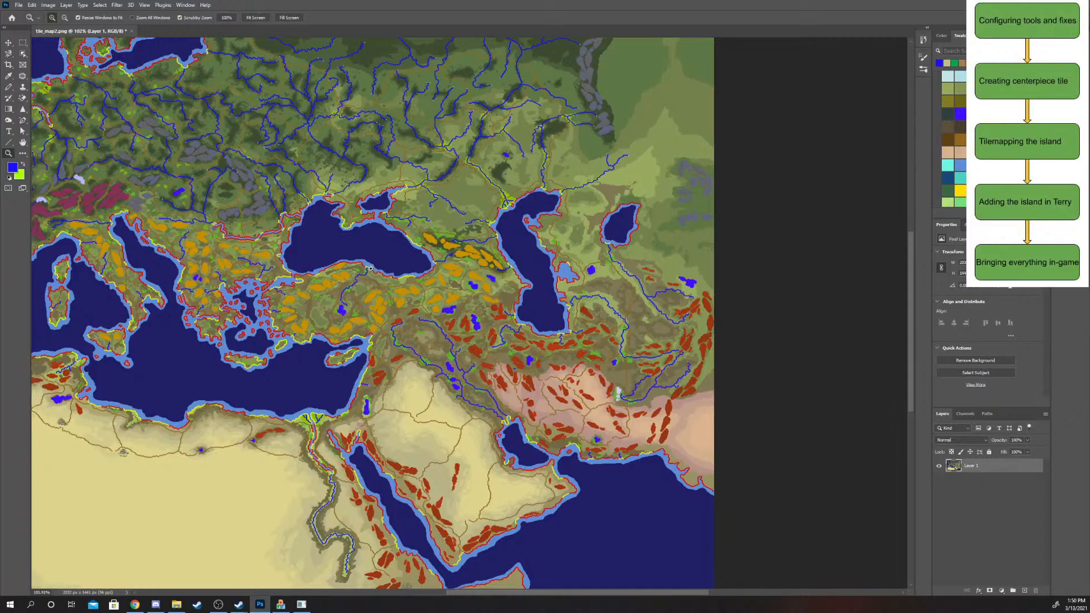
mouse_move(370, 269)
mouse_down()
mouse_move(341, 280)
mouse_move(363, 284)
mouse_up()
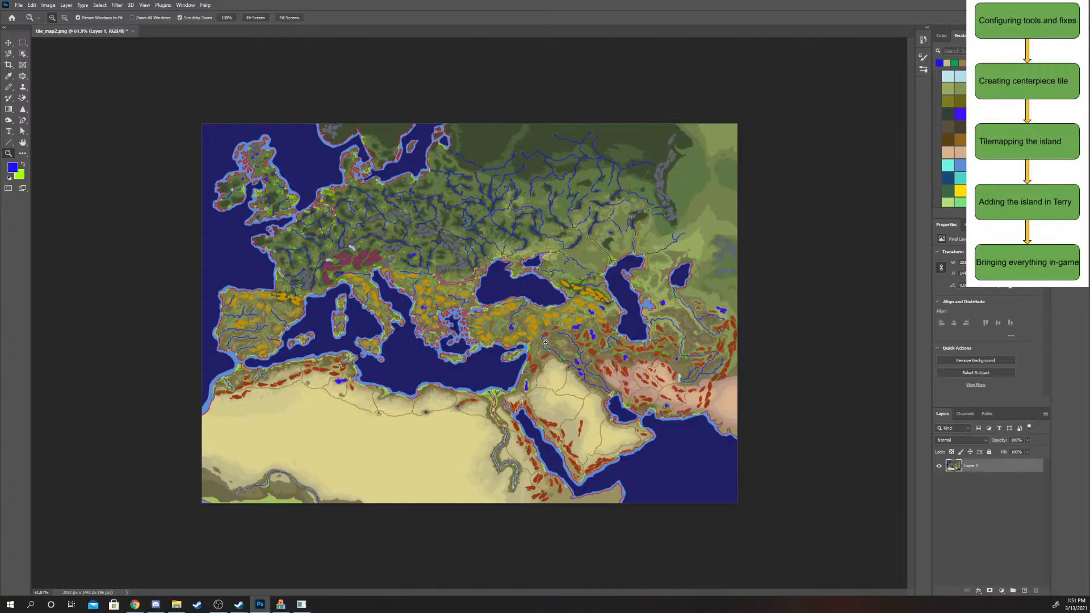
mouse_move(550, 348)
mouse_down()
mouse_move(636, 345)
mouse_move(542, 347)
mouse_up()
- Open climate_map.png from the main_attila_map folder as a second document
click(18, 4)
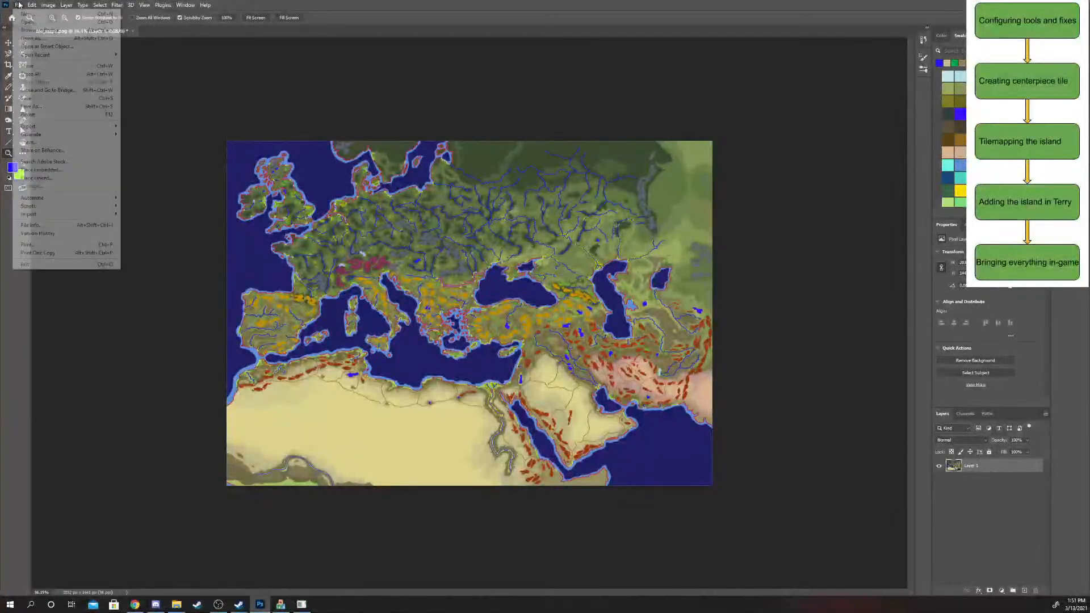
key(Right)
key(Right)
key(Right)
click(19, 5)
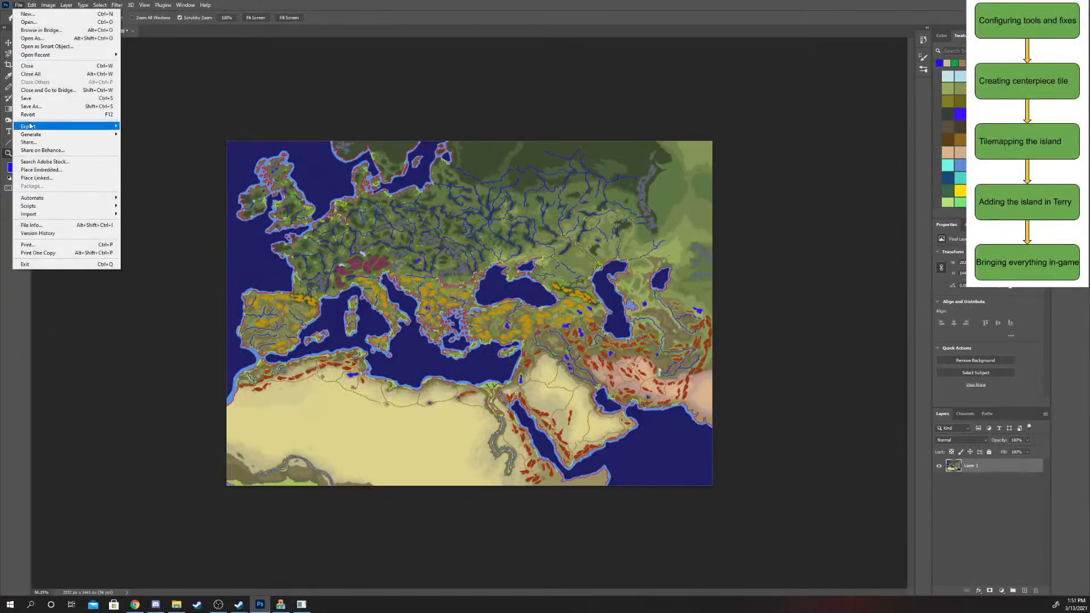
click(58, 22)
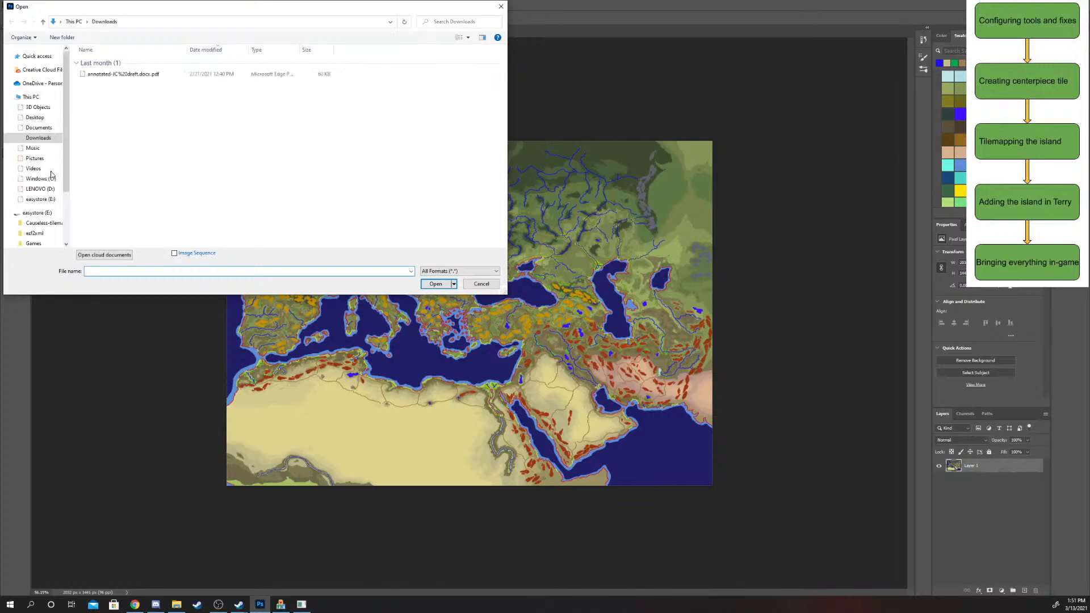
scroll(48, 165, up, 2)
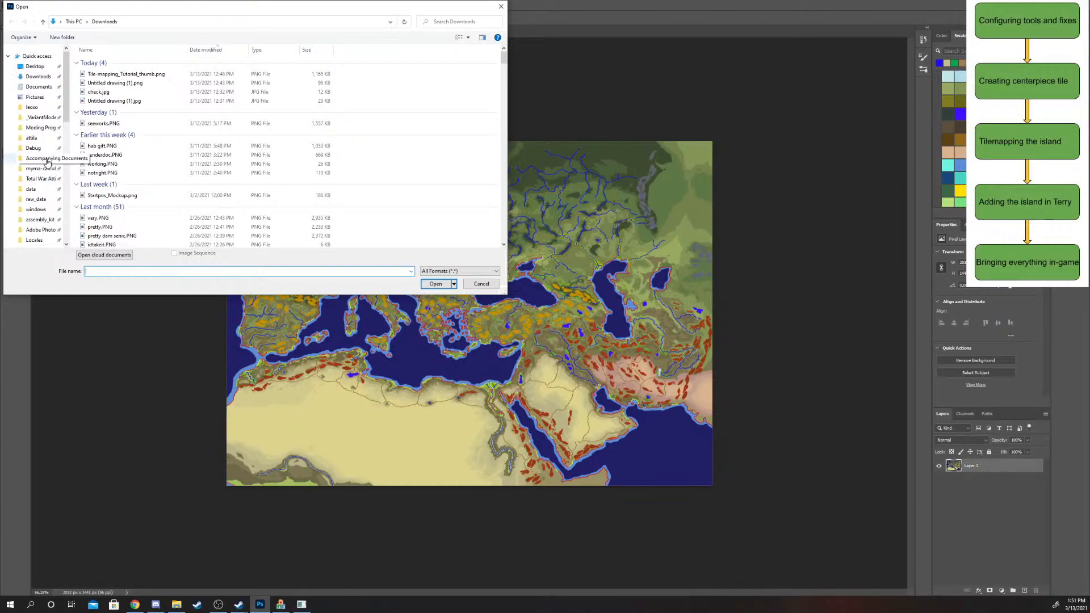
scroll(48, 163, down, 3)
scroll(47, 163, down, 2)
click(42, 172)
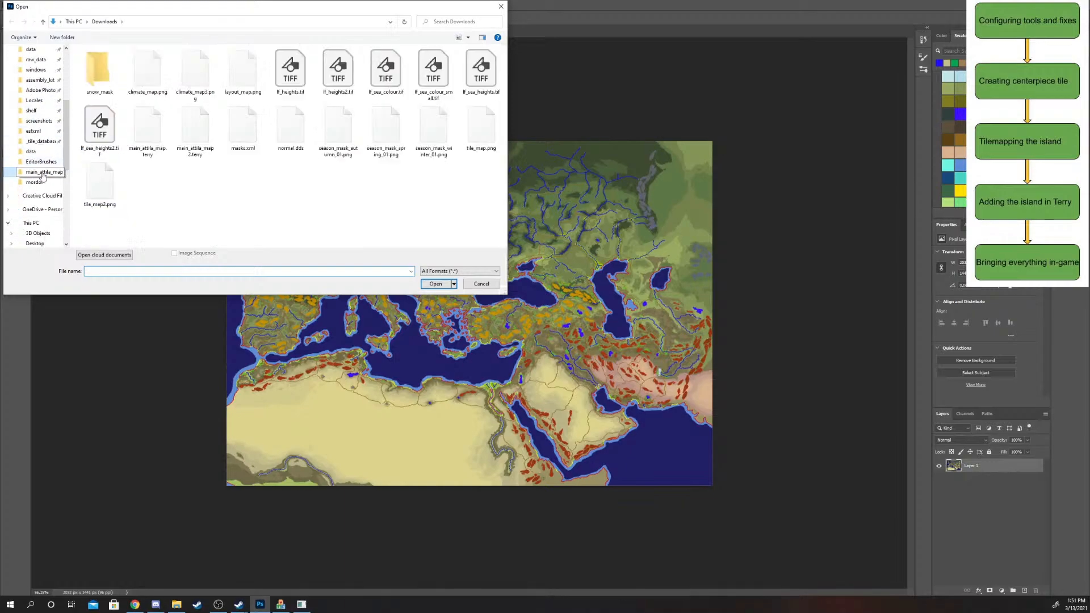
double_click(156, 72)
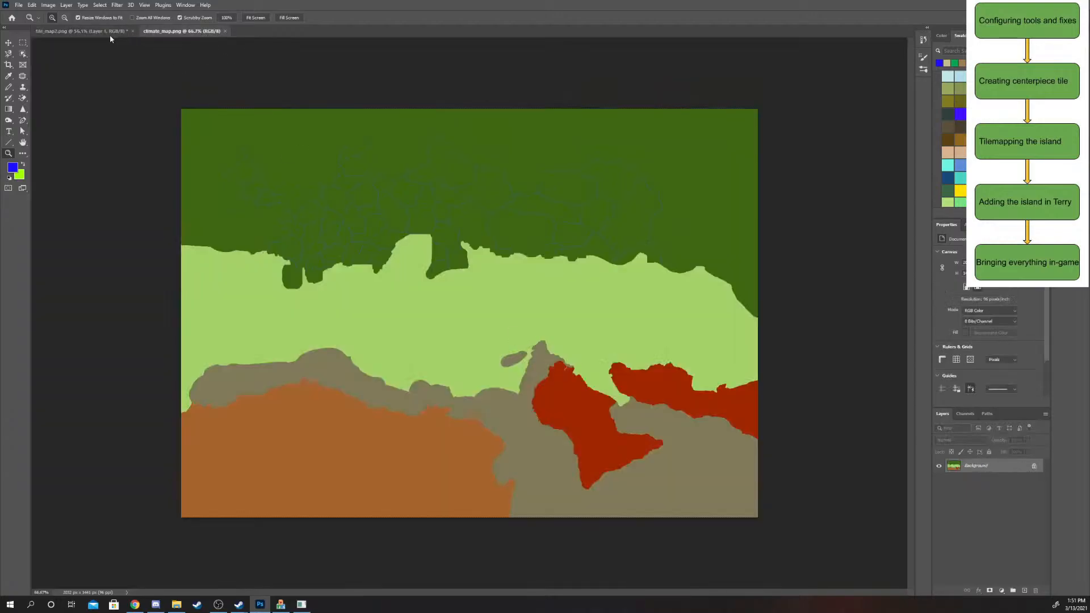
- Compare the climate zones in climate_map.png with the matching regions of tile_map2.png, keeping both documents open
click(106, 32)
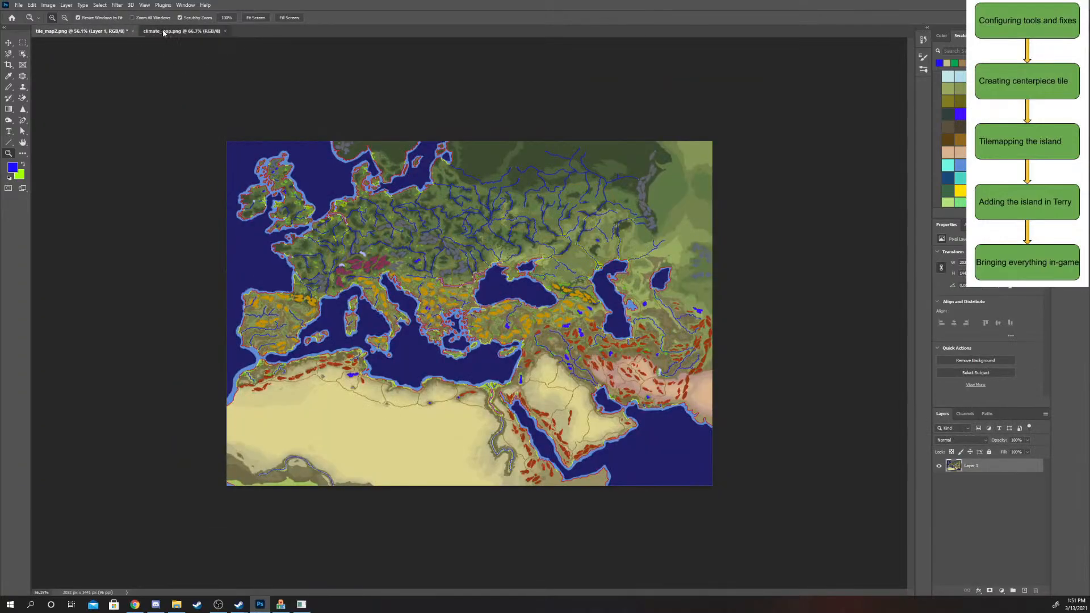
click(154, 32)
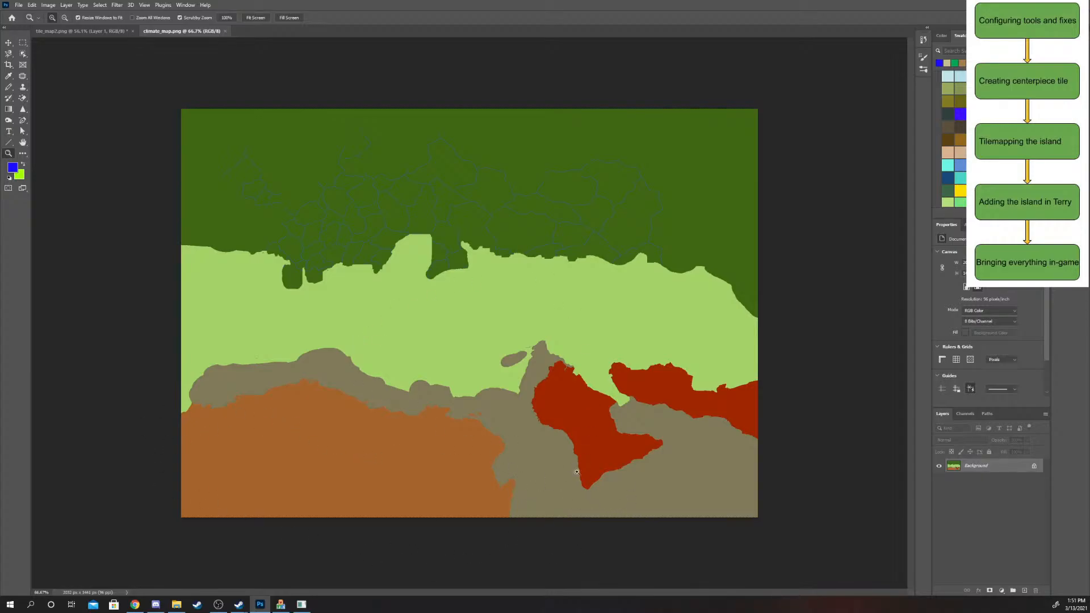
click(52, 32)
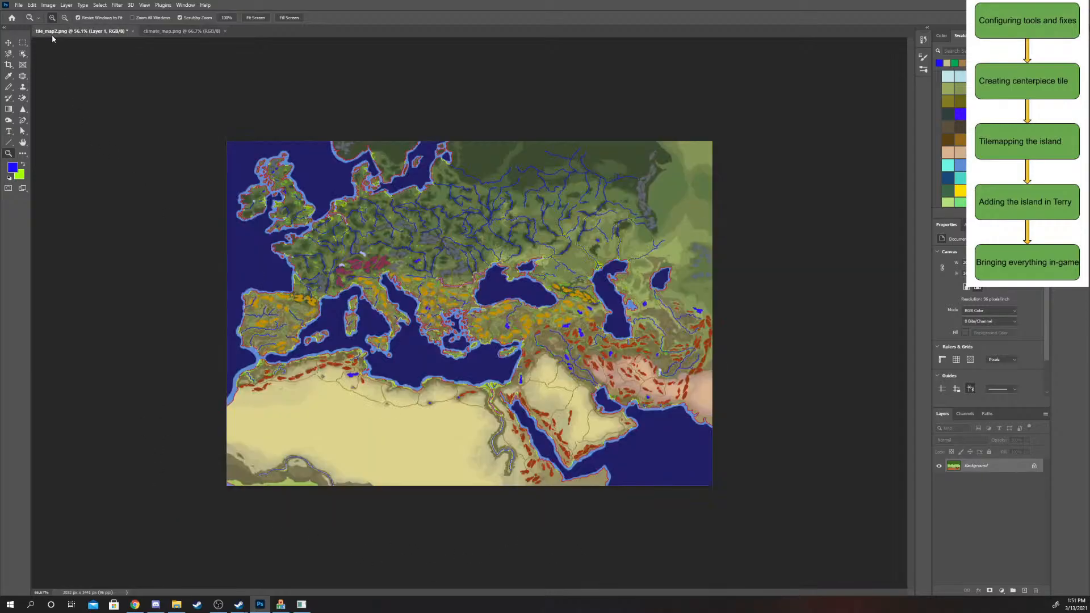
click(199, 33)
click(85, 36)
key(ctrl+plus)
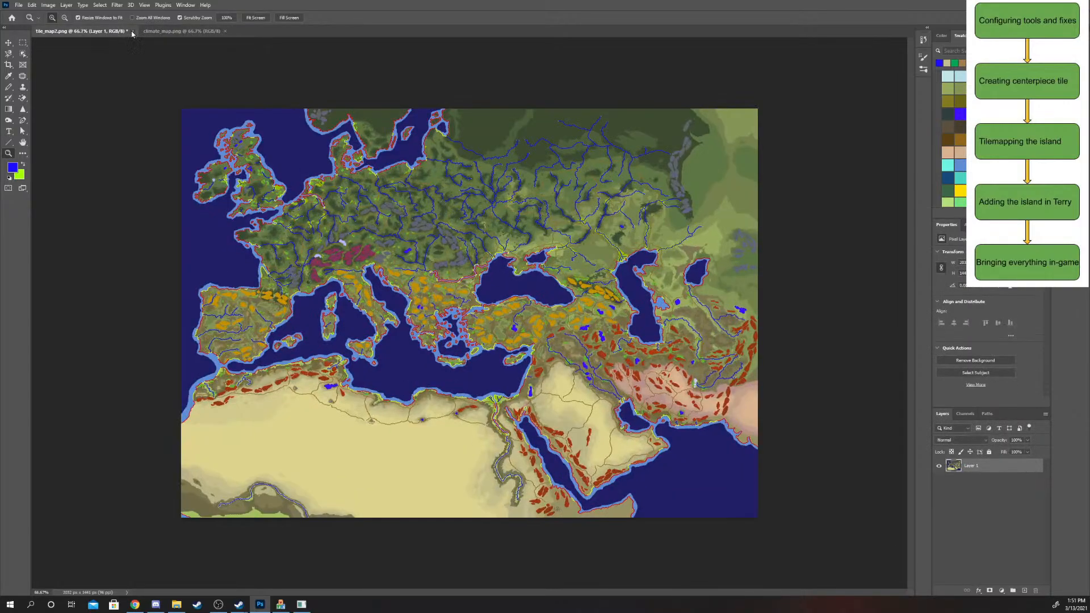
click(132, 32)
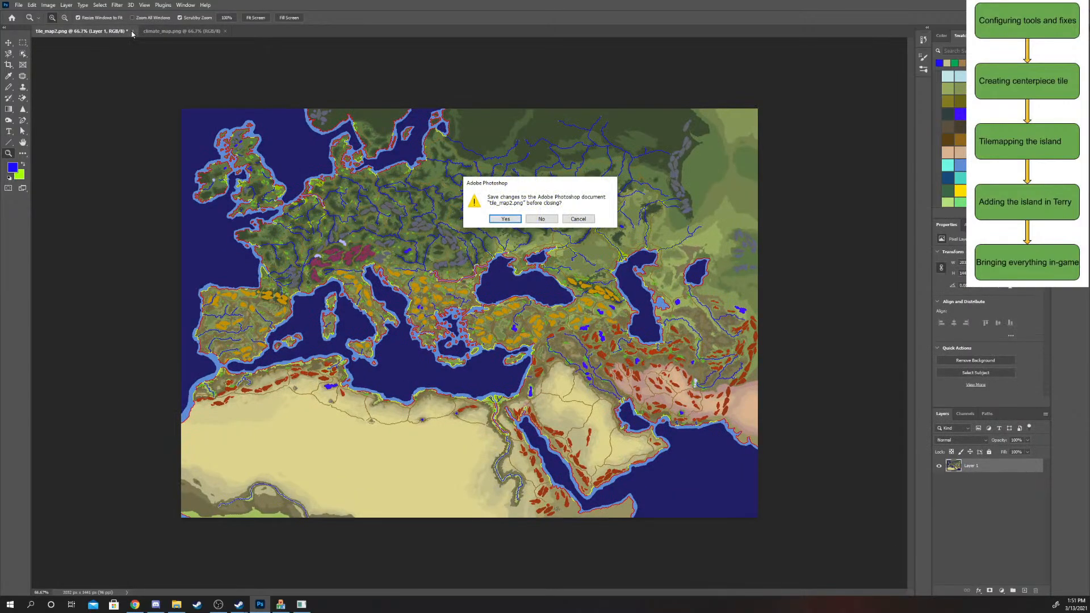
click(578, 219)
- Open tile_map.png from the main_attila_map folder
click(27, 4)
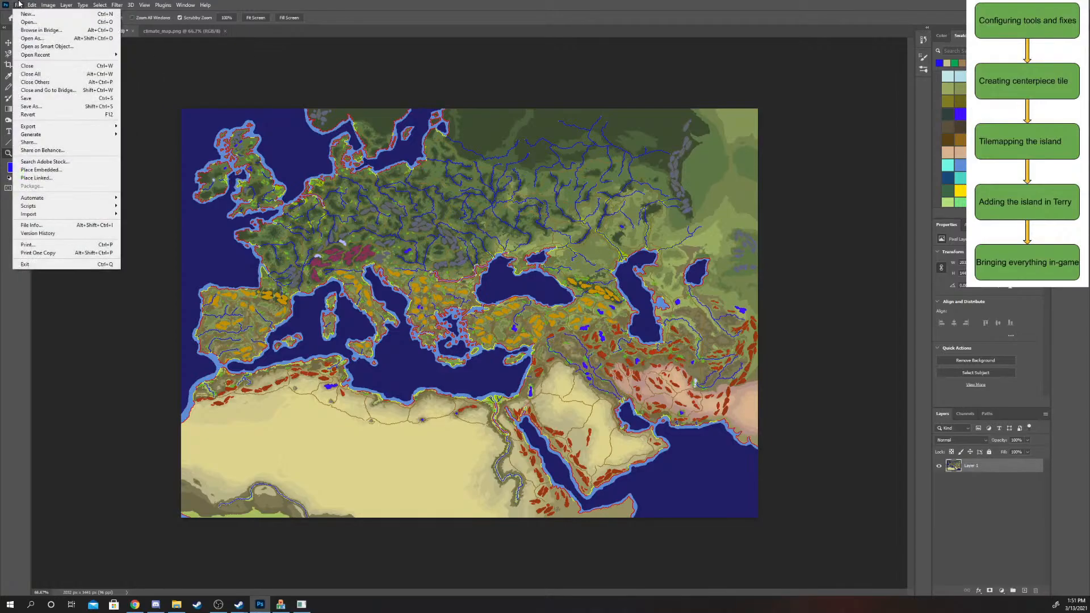
click(34, 26)
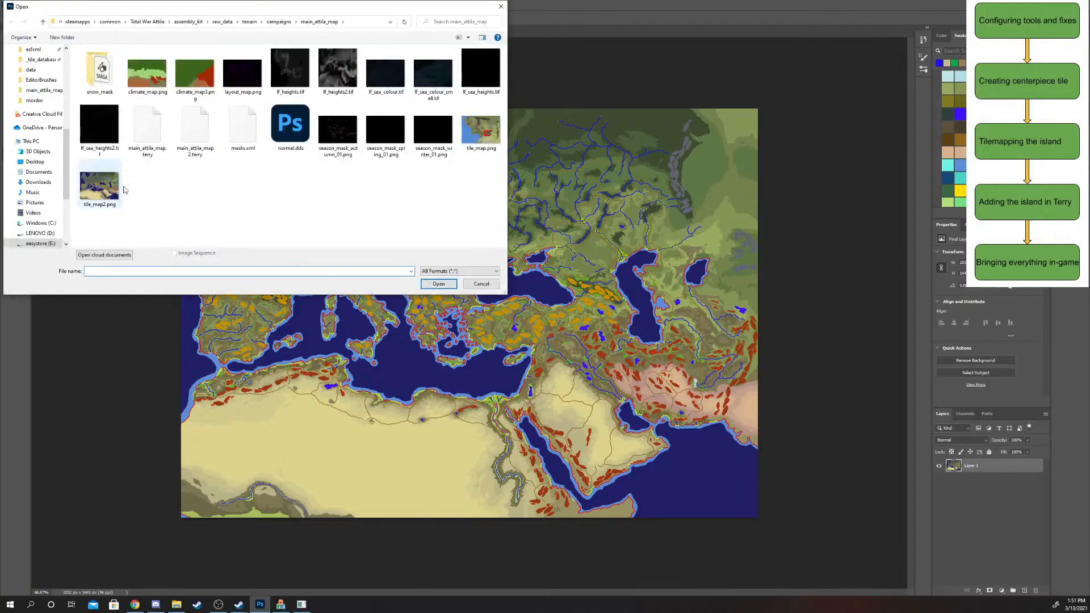
double_click(483, 131)
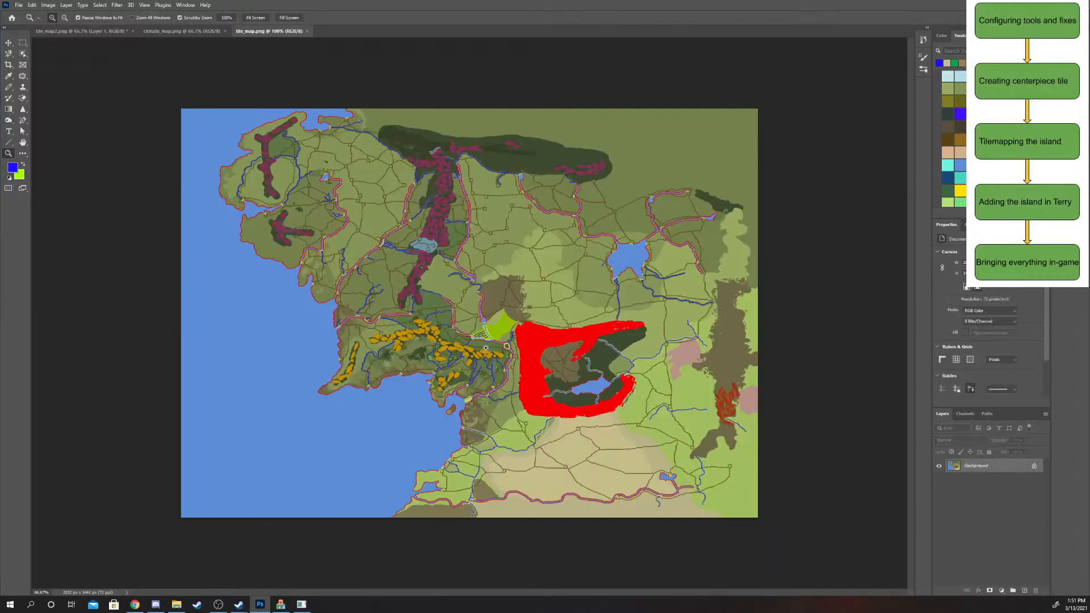
- Examine the southern bay of tile_map.png at pixel level, including the red shoreline and the yellow-edged tiles at the river mouth
drag(433, 371, 536, 415)
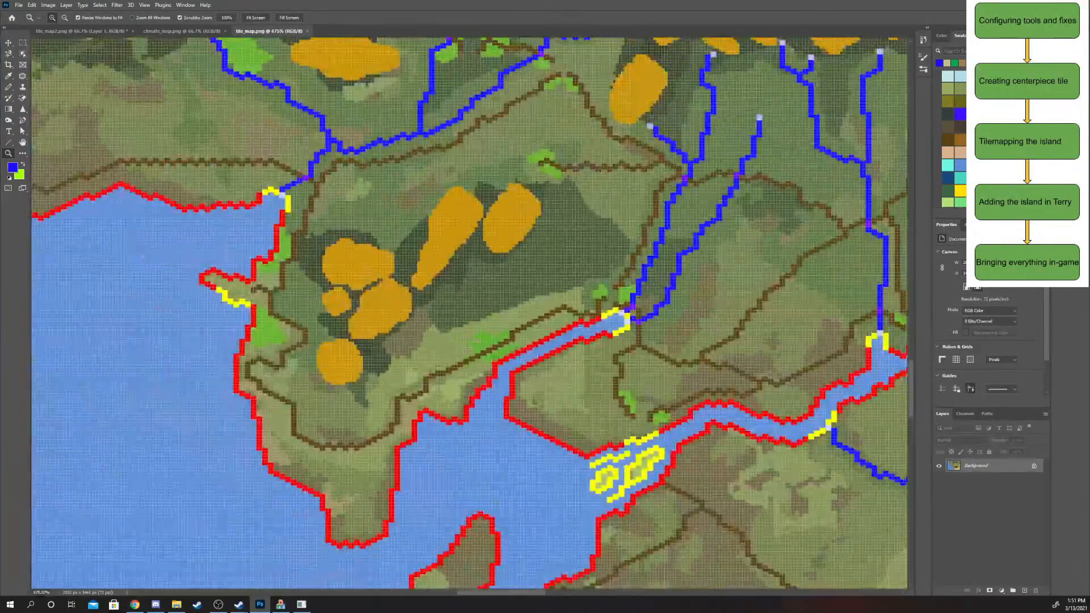
scroll(681, 434, down, 2)
drag(722, 438, 746, 436)
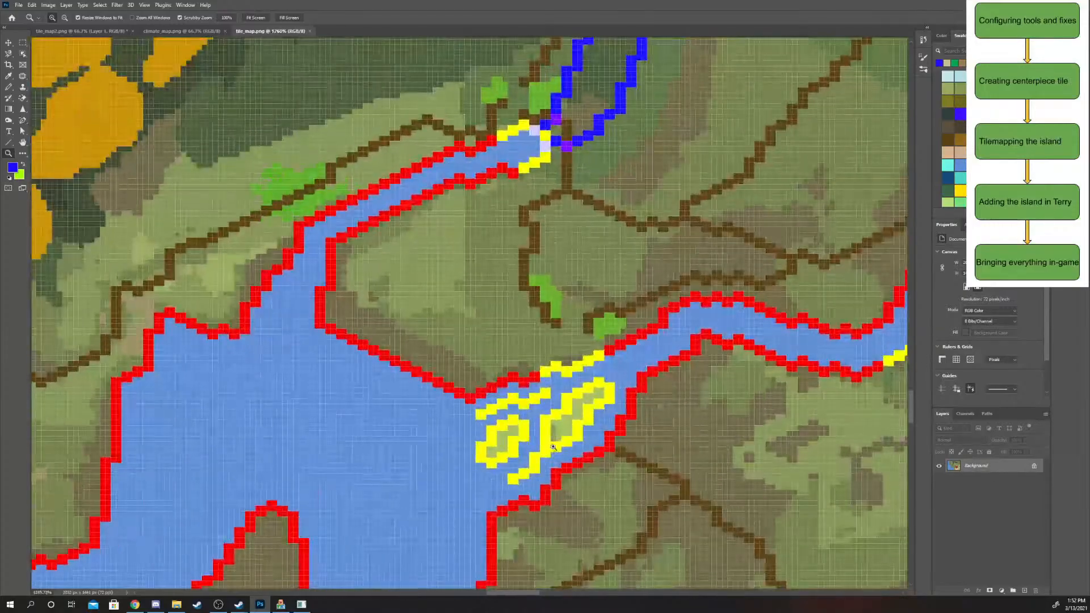
scroll(547, 351, down, 2)
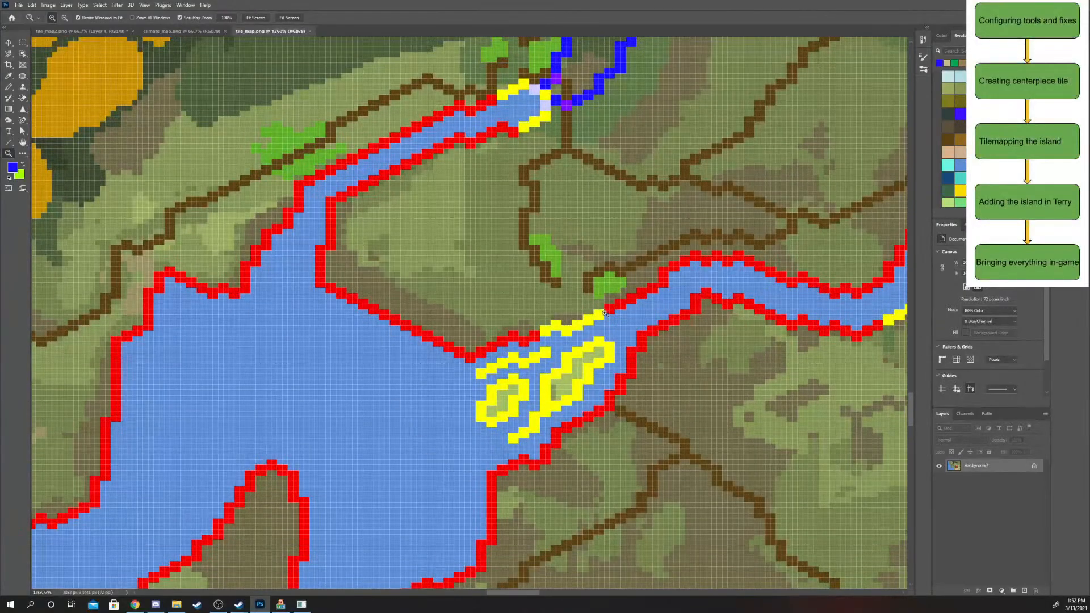
drag(509, 372, 427, 416)
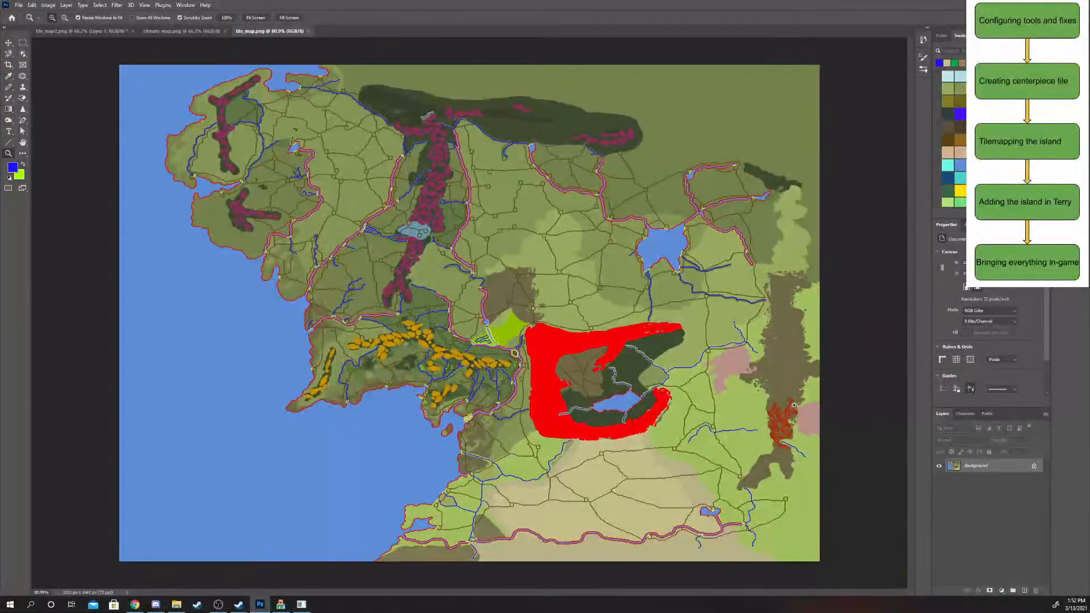
- Examine the magenta mountain range in tile_map.png with its light blue patch, blue river sources and brown road lines
drag(795, 406, 822, 411)
drag(429, 312, 380, 300)
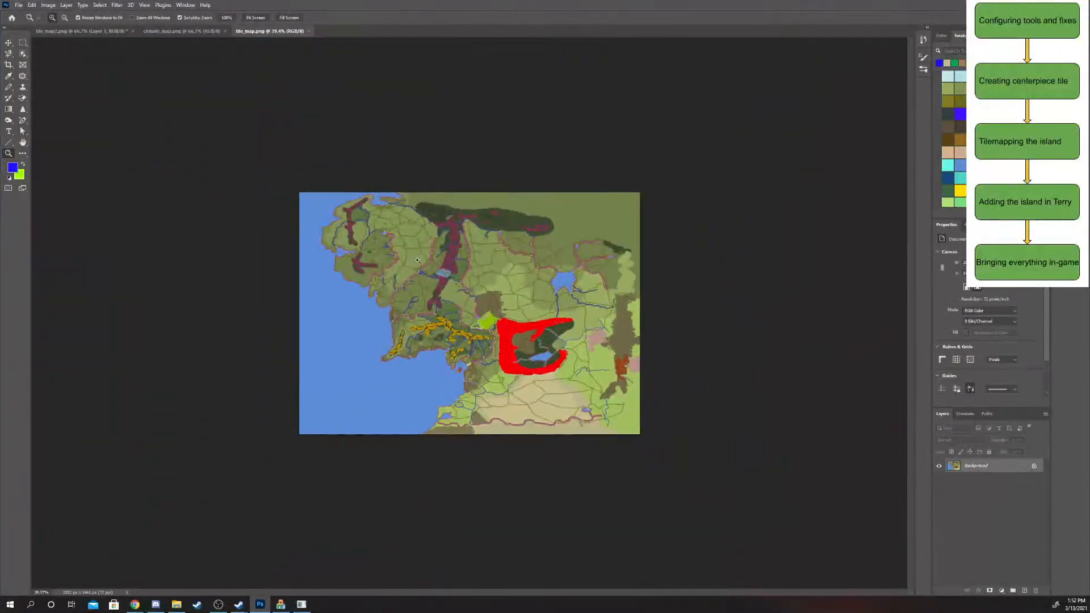
drag(415, 261, 519, 266)
scroll(730, 291, up, 3)
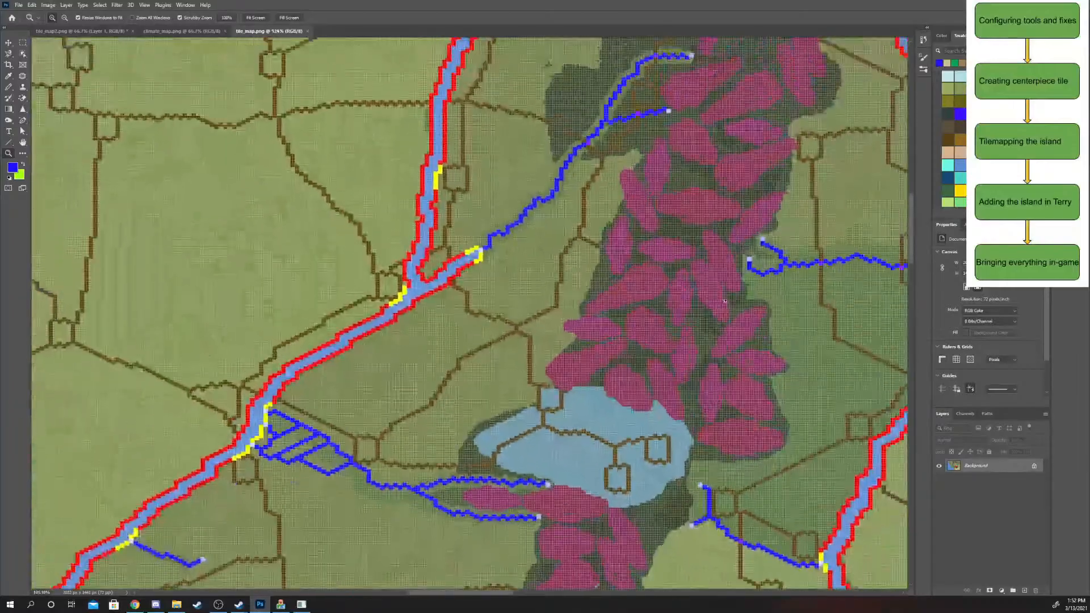
drag(770, 304, 715, 311)
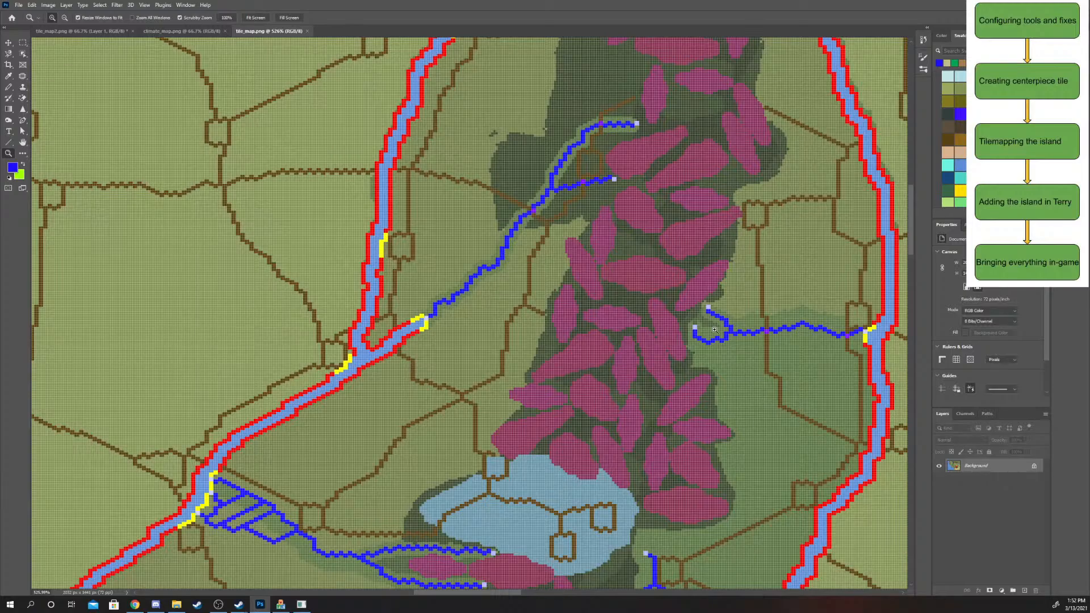
drag(715, 329, 653, 384)
scroll(653, 385, down, 5)
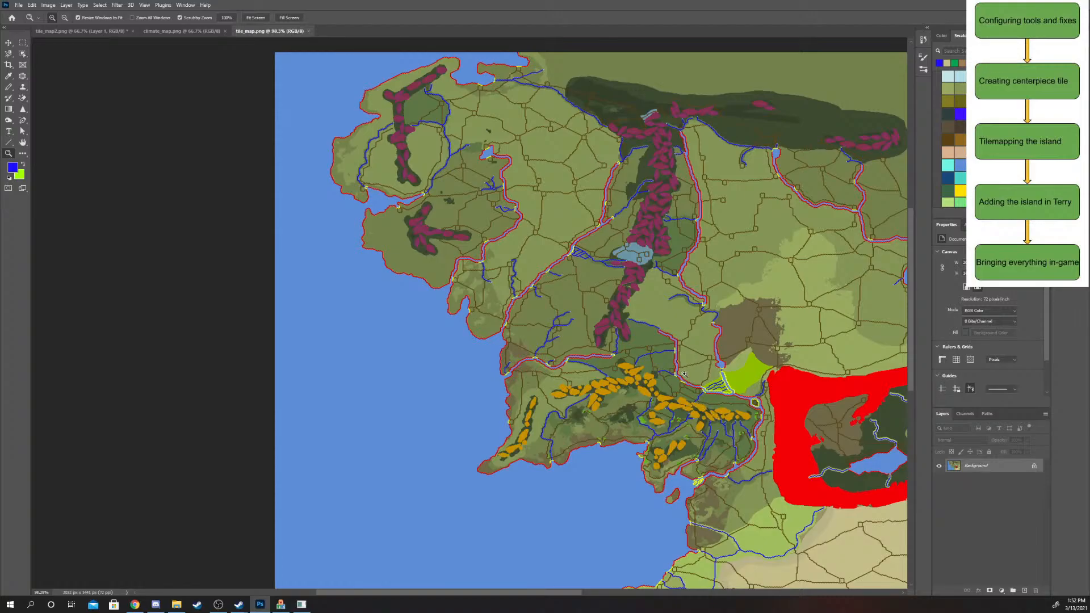
- Examine the orange mountains, blue rivers and yellow-edged river island north of the southern bay, and the surrounding western coast
drag(684, 375, 724, 352)
drag(488, 349, 660, 388)
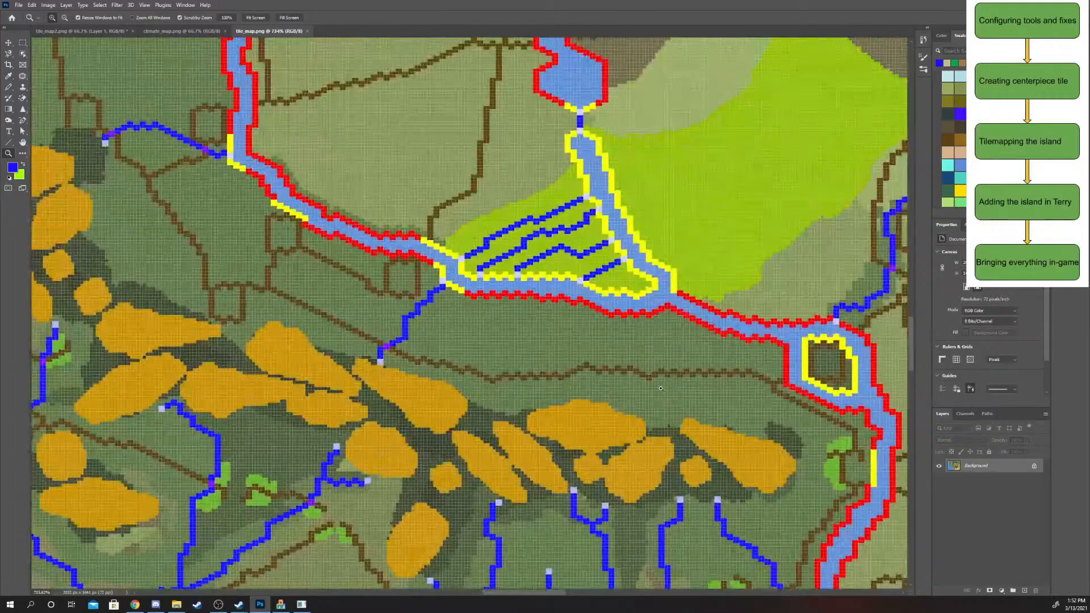
alt+scroll(716, 440, down, 2)
scroll(709, 426, down, 6)
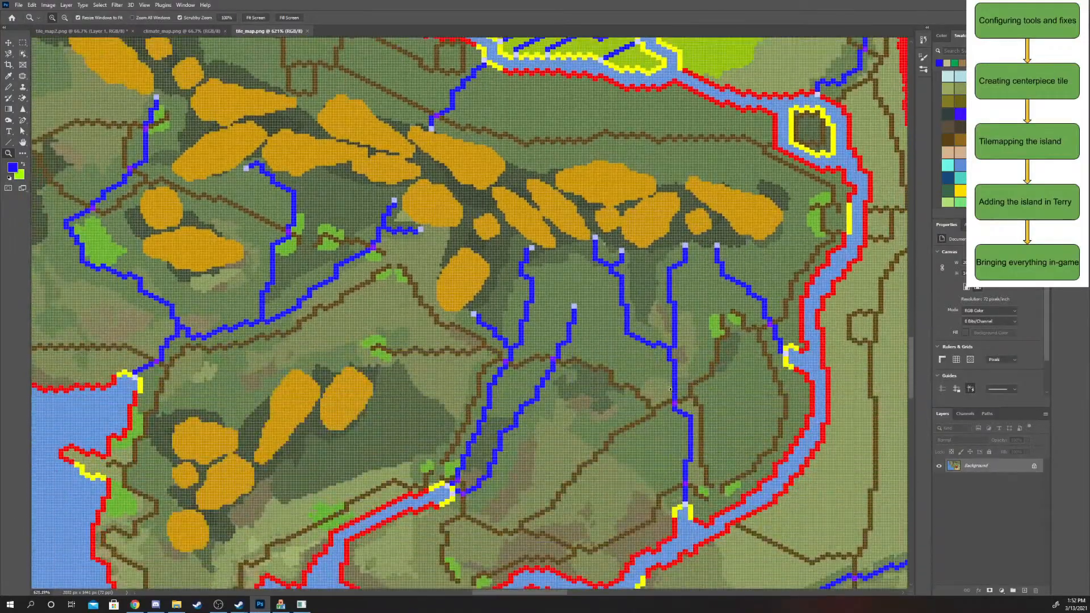
drag(670, 389, 594, 350)
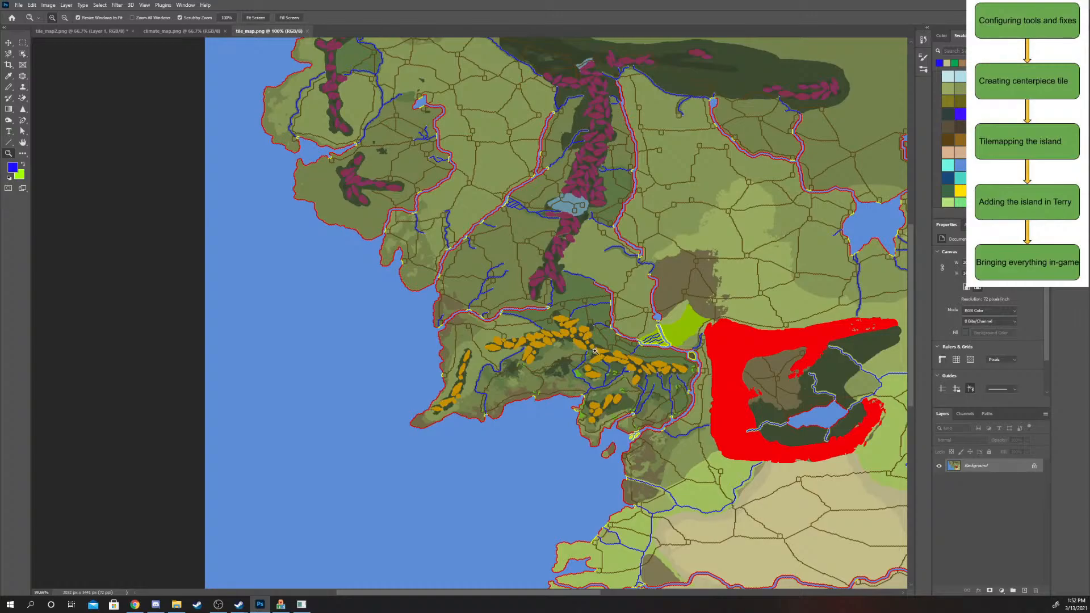
key(Left)
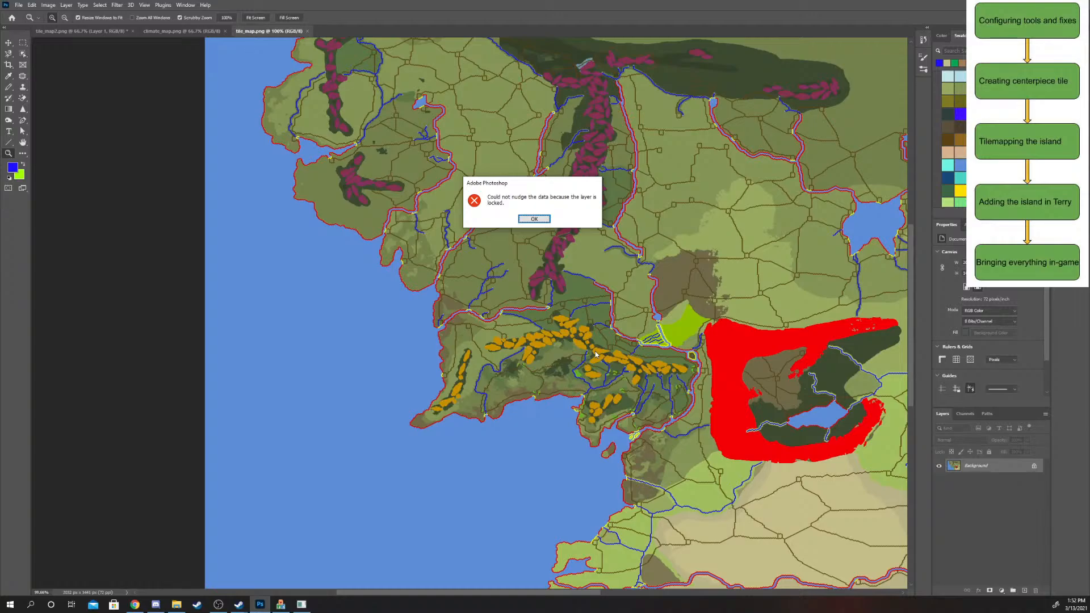
click(528, 220)
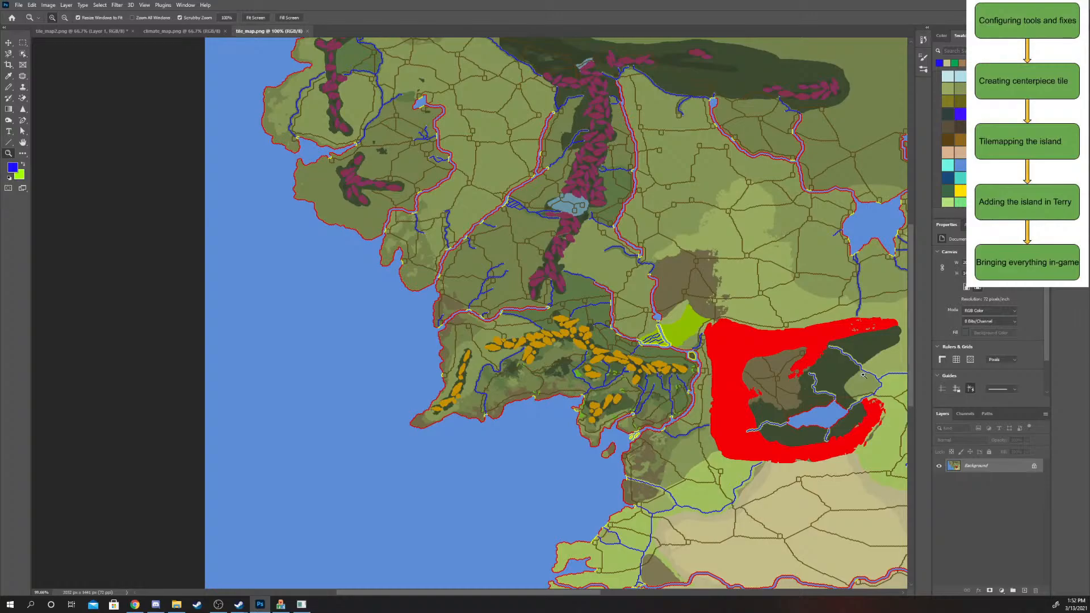
scroll(426, 160, up, 1)
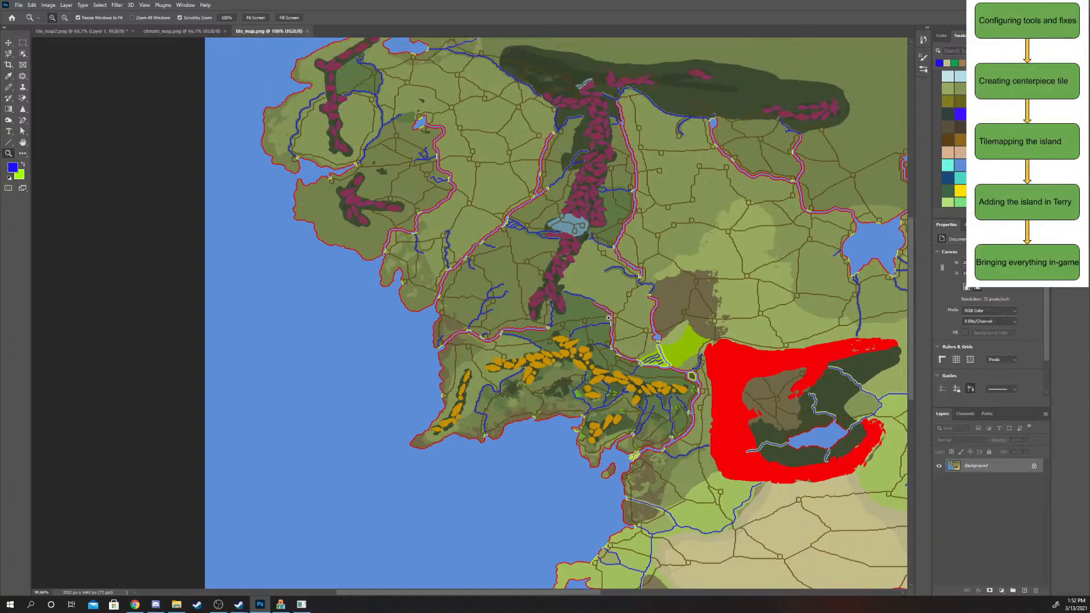
drag(609, 318, 785, 311)
drag(691, 310, 562, 312)
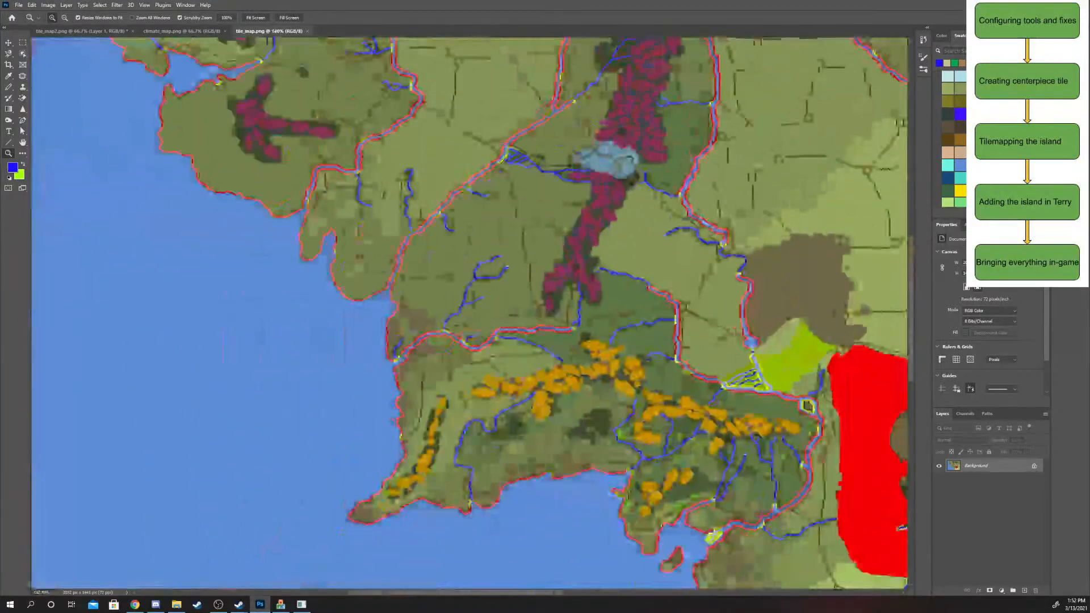
- Quit Photoshop without saving the changes to tile_map2.png
click(1078, 4)
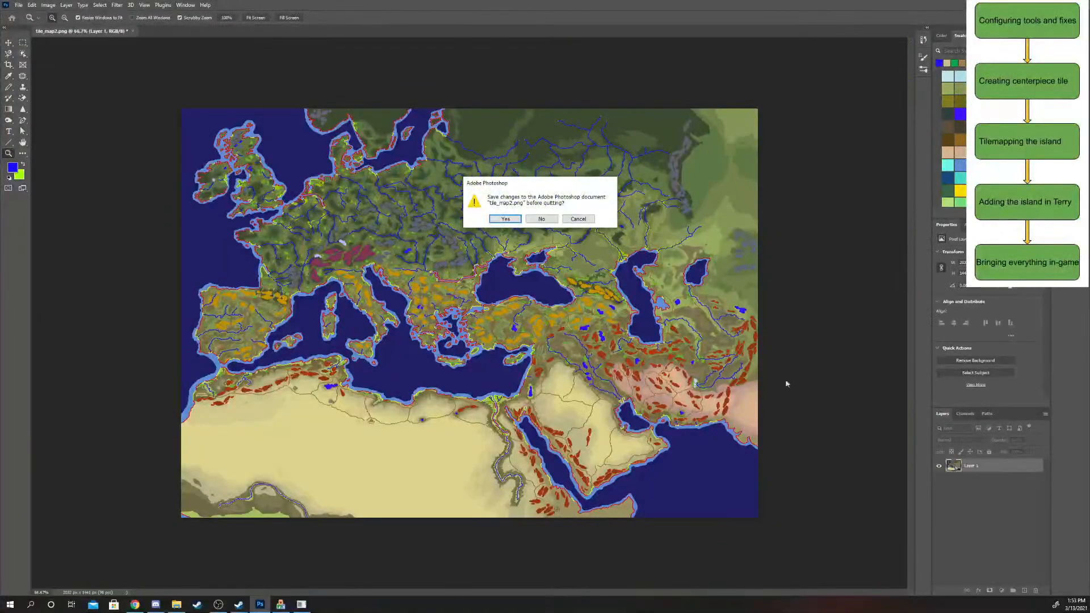
click(545, 220)
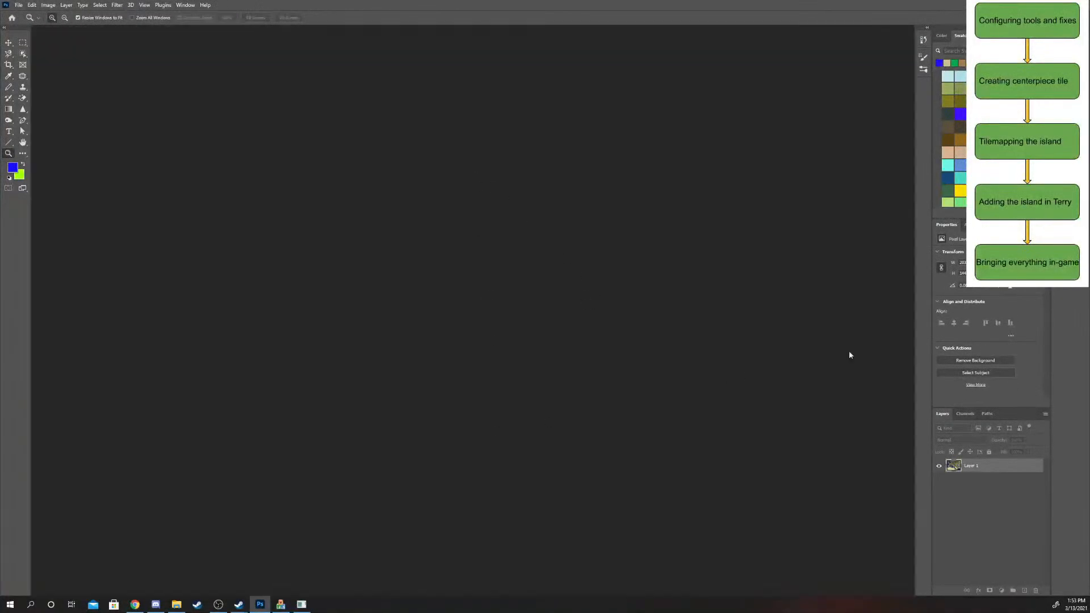
- Switch to TEd and look through the campaign tile sets available for loading, without loading a tile
key(alt+Tab)
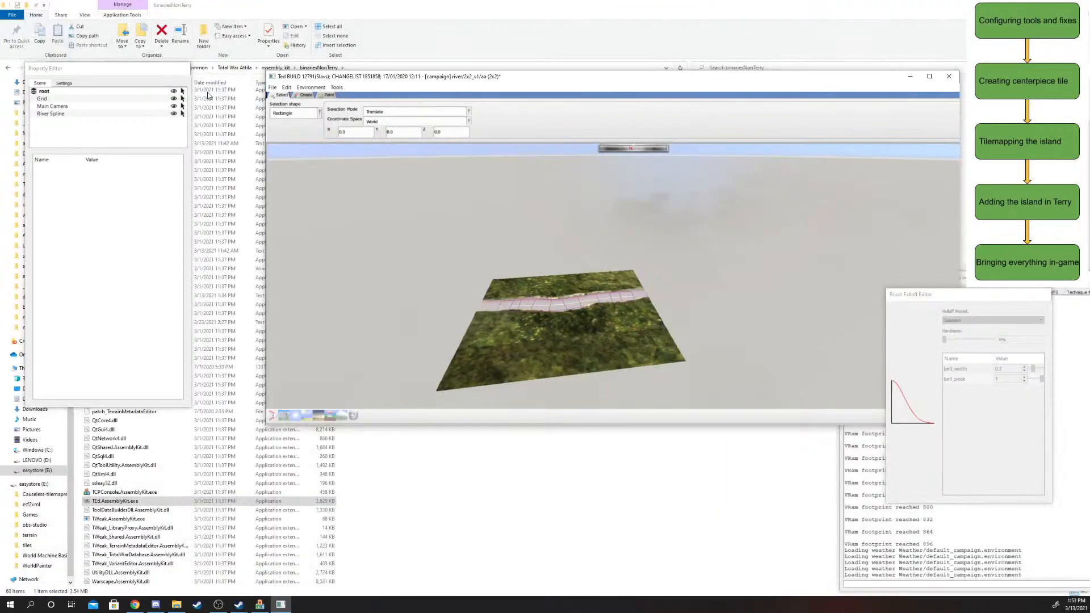
click(272, 88)
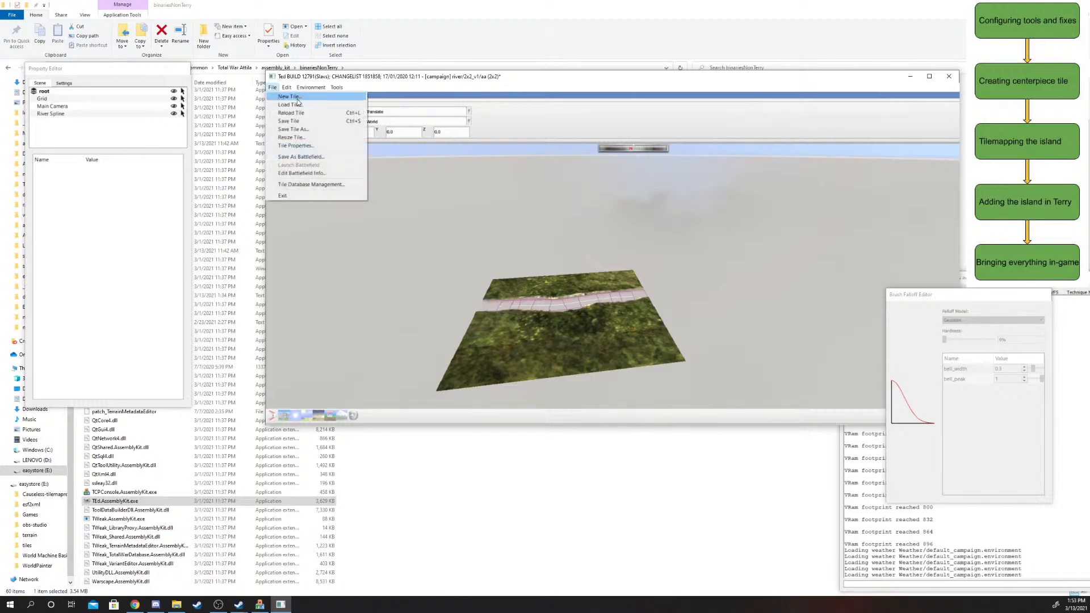
click(273, 87)
click(273, 87)
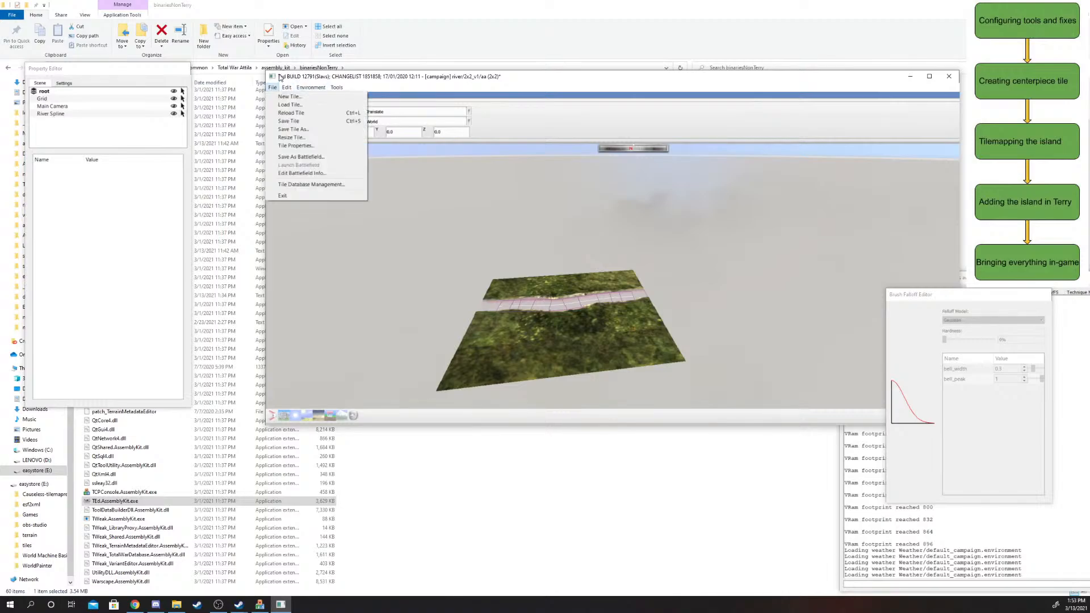
click(323, 106)
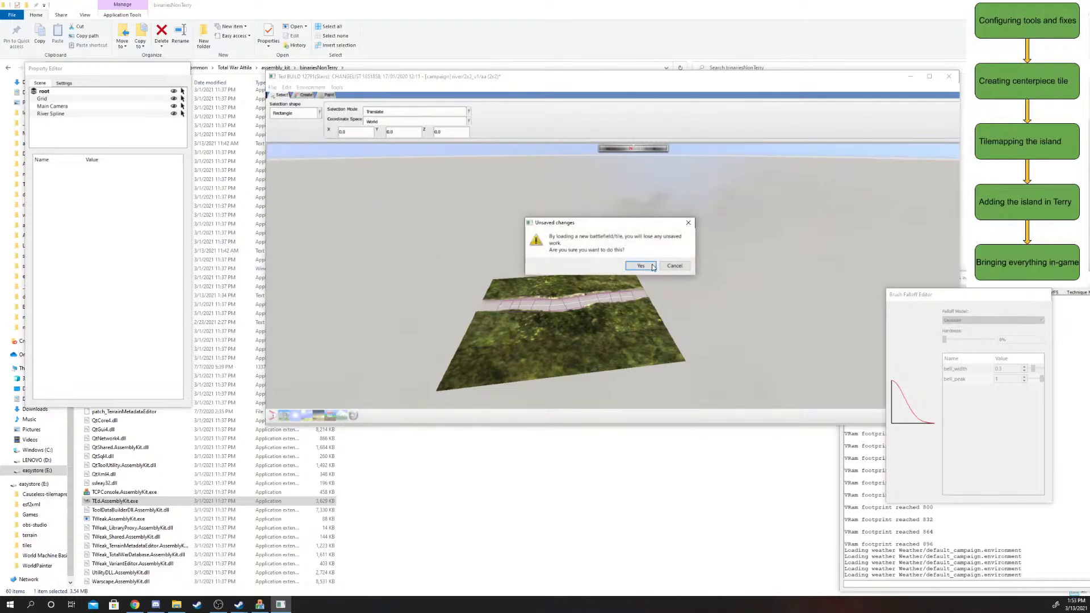
click(652, 267)
scroll(446, 312, down, 10)
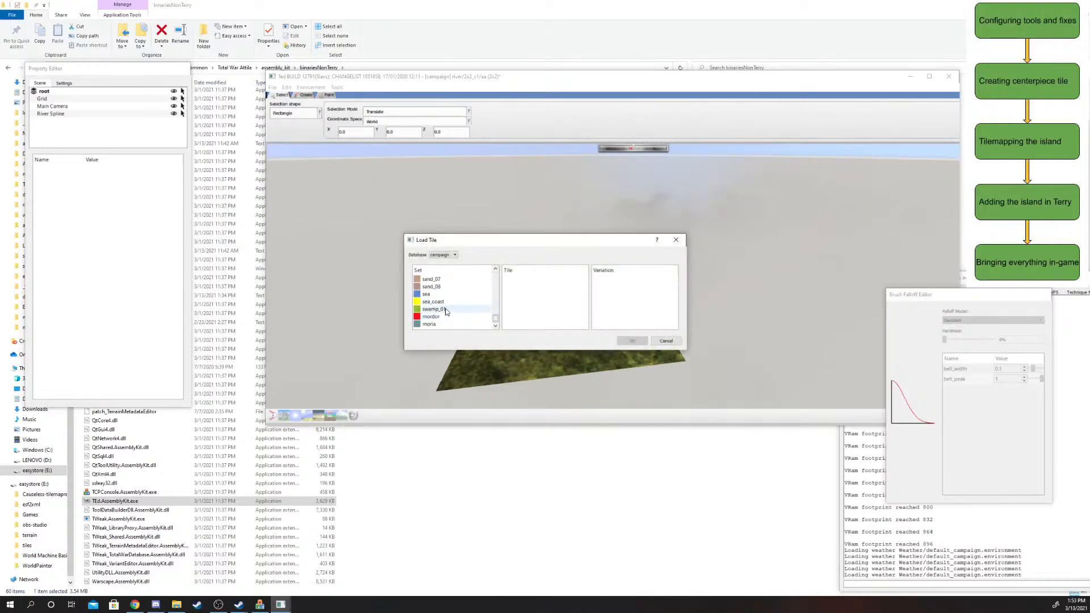
scroll(463, 312, up, 2)
click(676, 343)
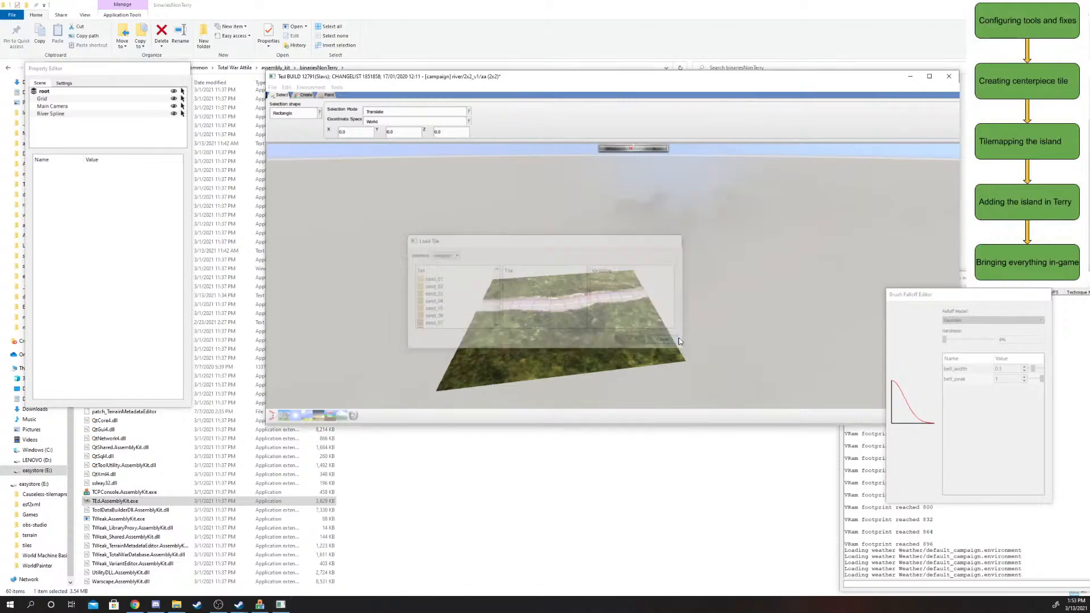
- Maximize the TEd window and move the Brush Falloff Editor and Property Editor aside, clear of the tile view
click(929, 76)
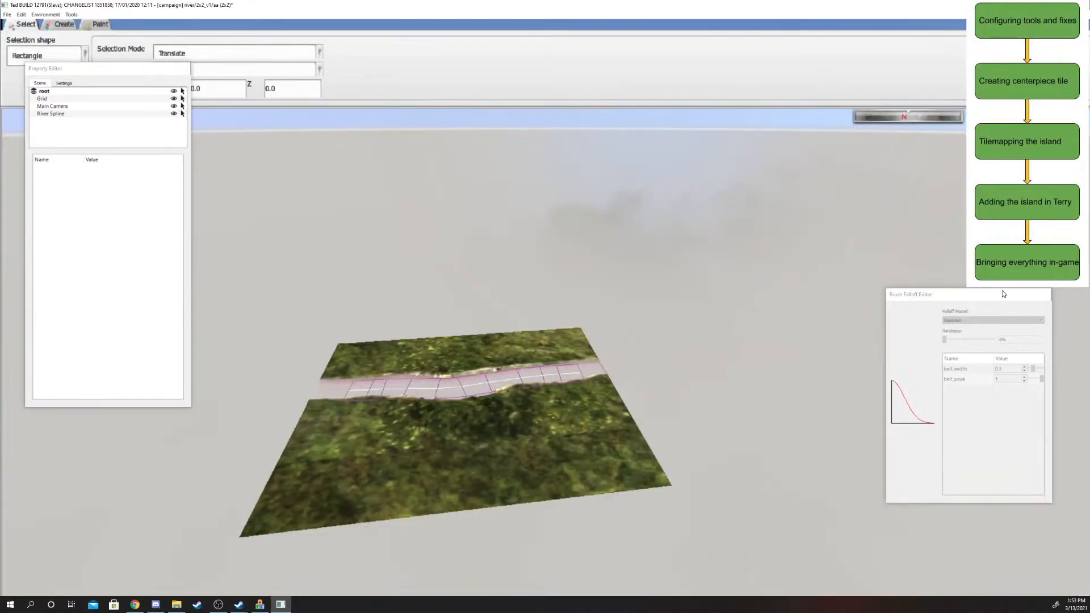
drag(1004, 294, 1058, 300)
mouse_move(140, 72)
mouse_down()
mouse_move(350, 214)
mouse_move(1087, 350)
mouse_up()
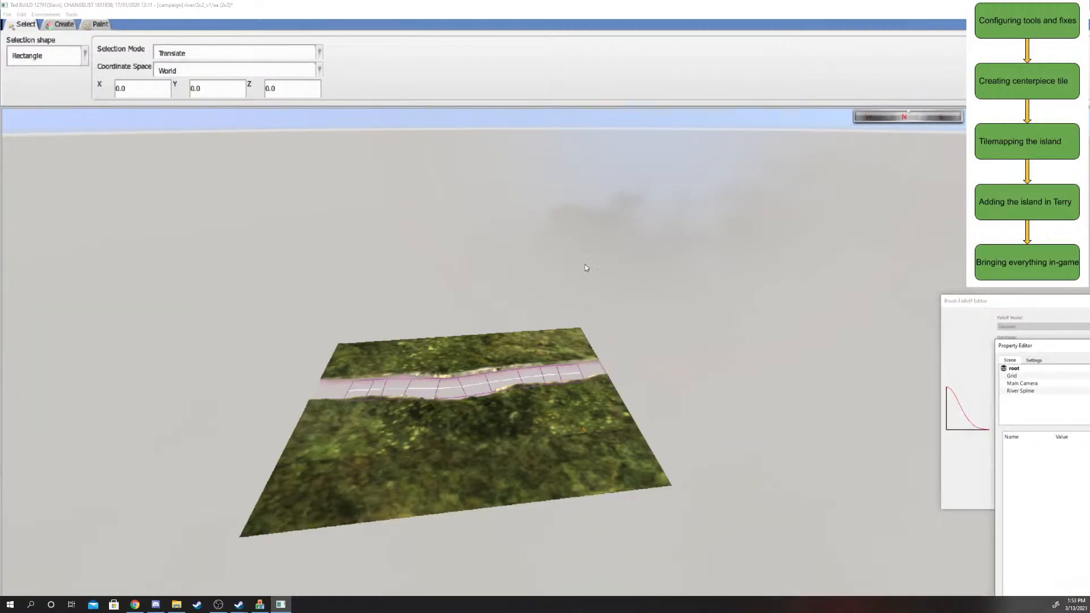
- Start a new tile, accepting the loss of unsaved work, and set its first size dimension to 12
click(7, 14)
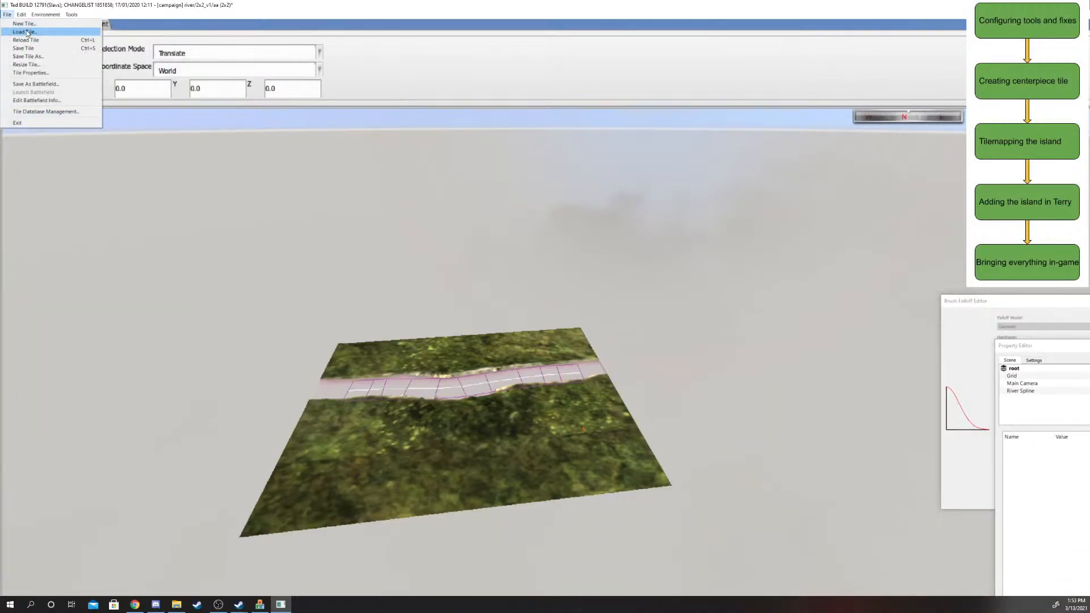
click(25, 32)
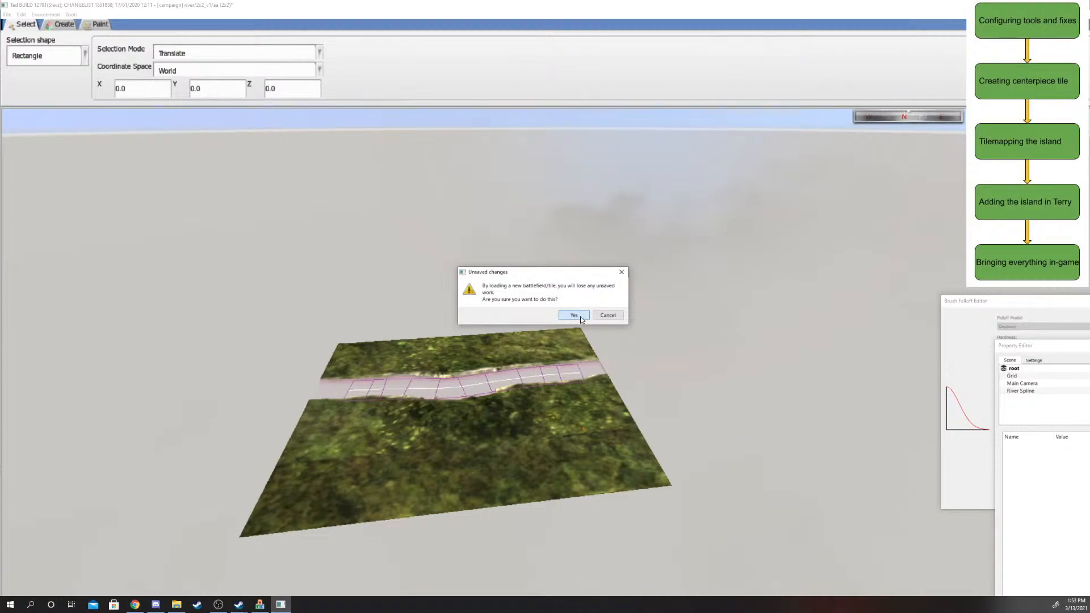
click(575, 315)
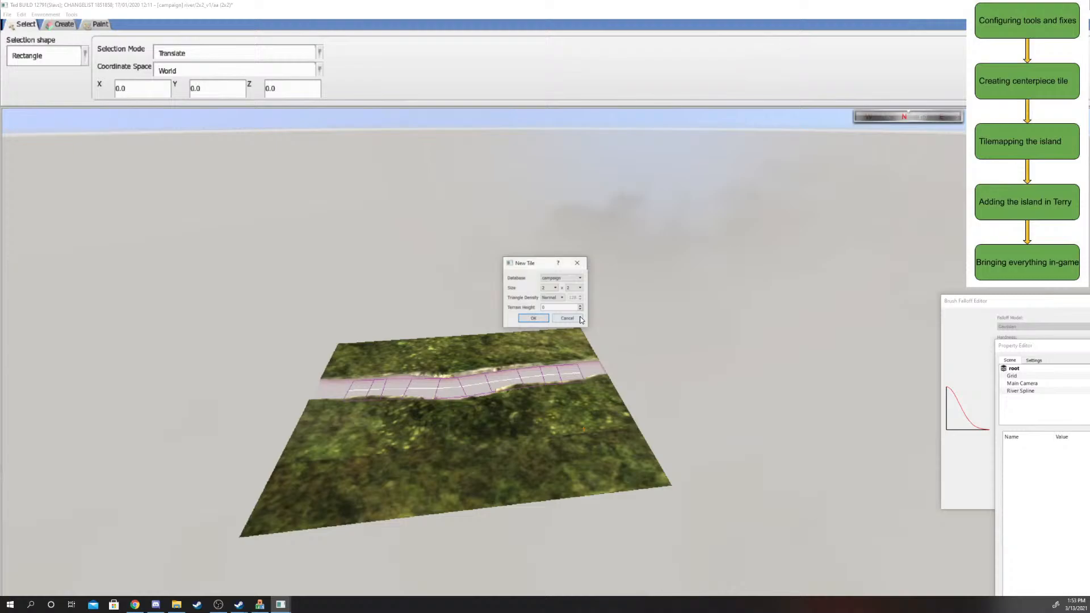
click(549, 288)
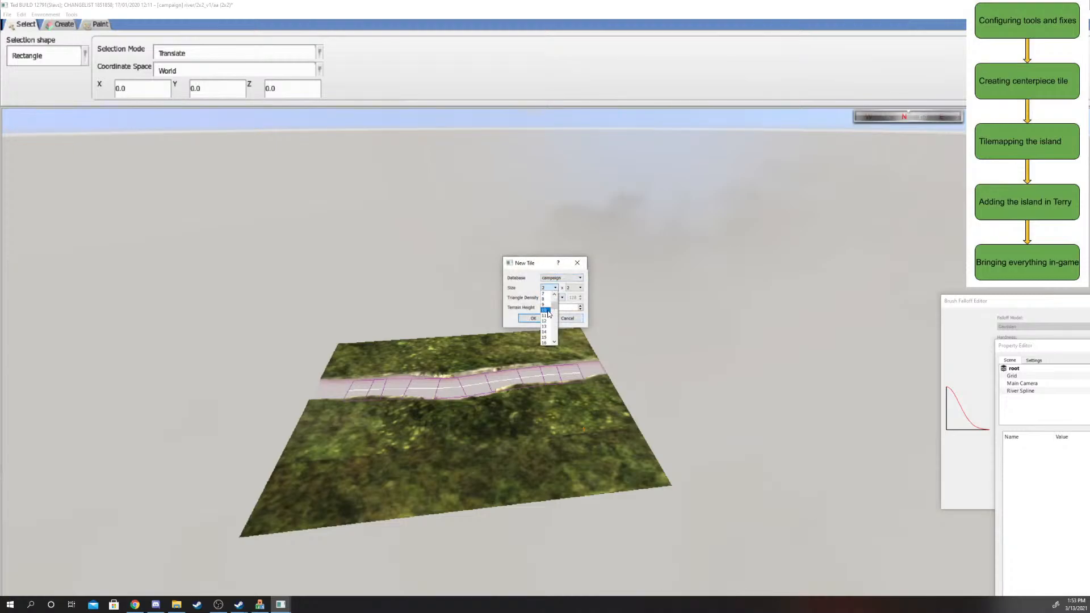
click(546, 310)
- Keep campaign as the new tile's database, set its second size dimension to 12, and create the tile
click(580, 278)
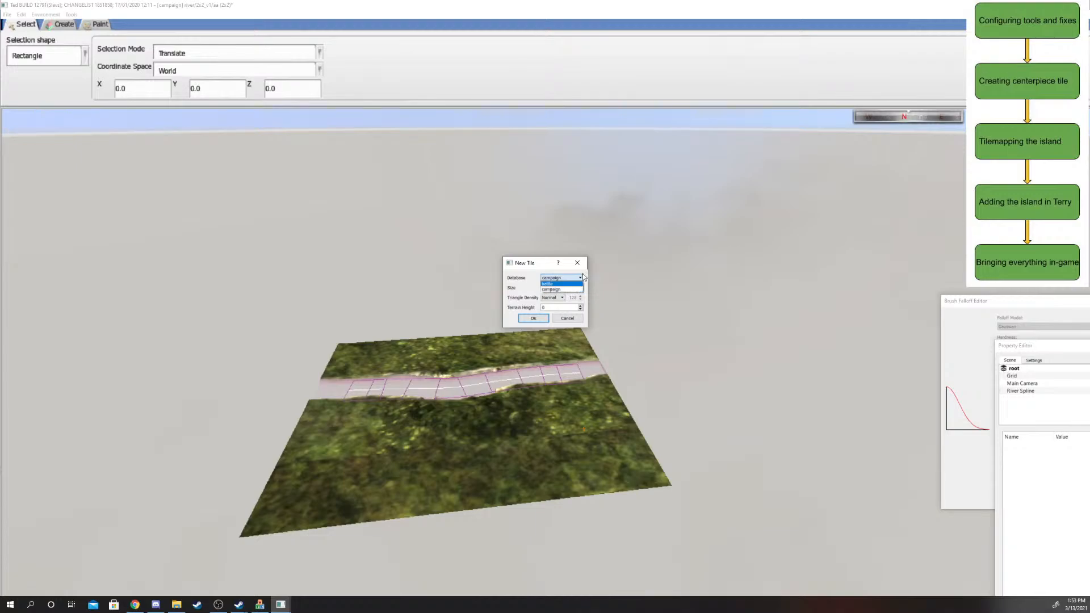
click(573, 279)
click(570, 278)
click(577, 280)
click(575, 289)
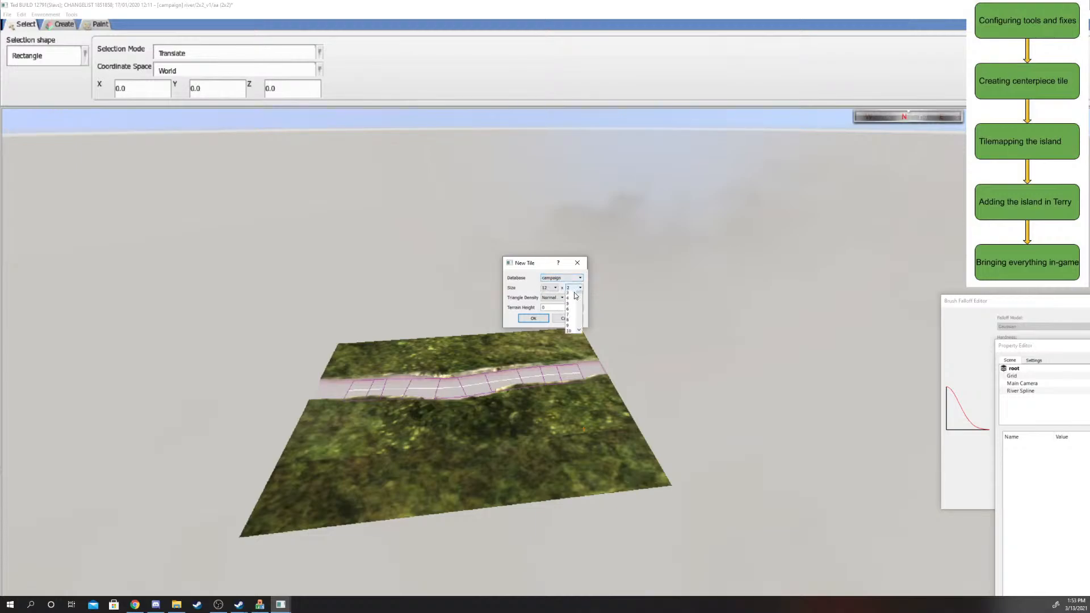
scroll(577, 318, down, 4)
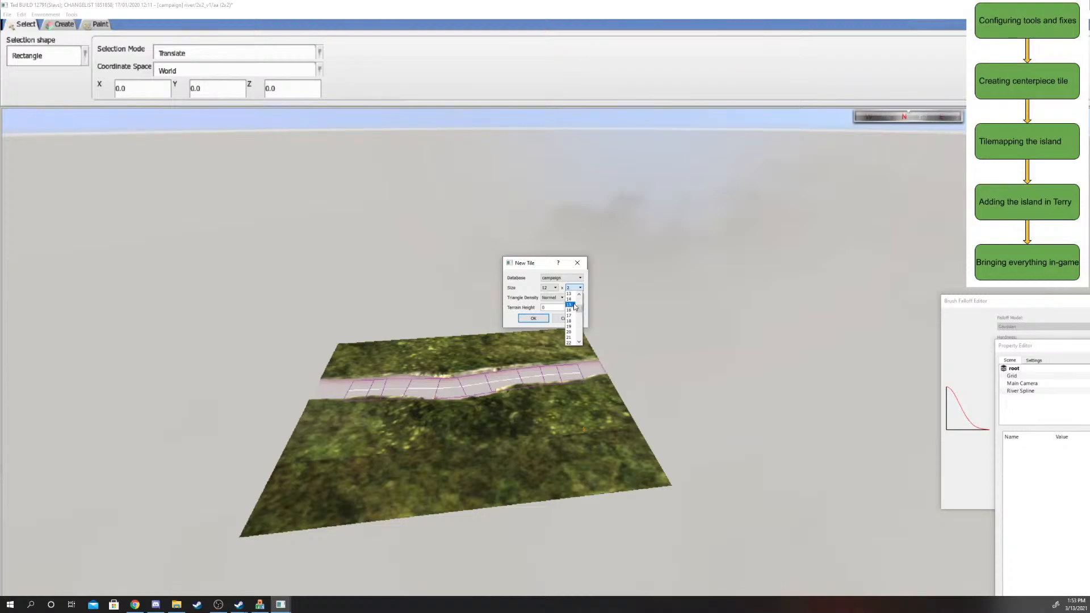
scroll(569, 332, up, 2)
click(570, 321)
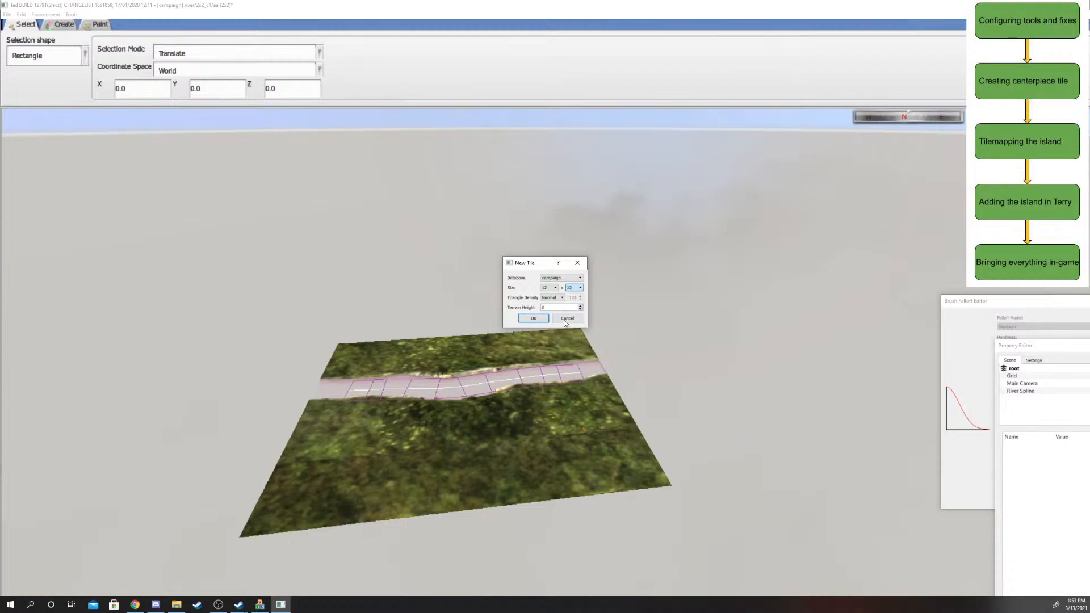
click(530, 319)
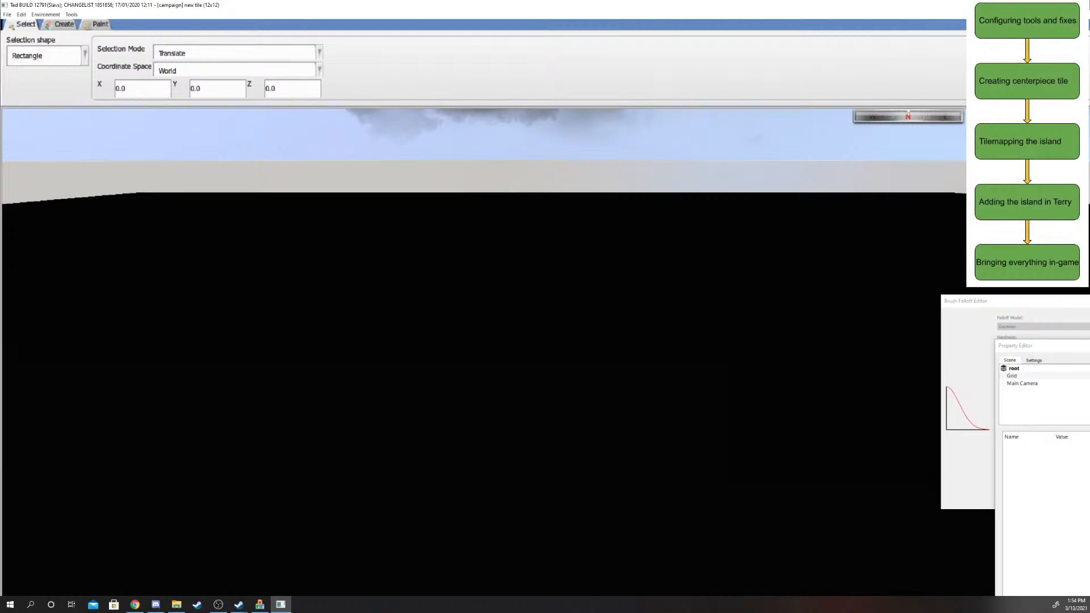
key(alt+Tab)
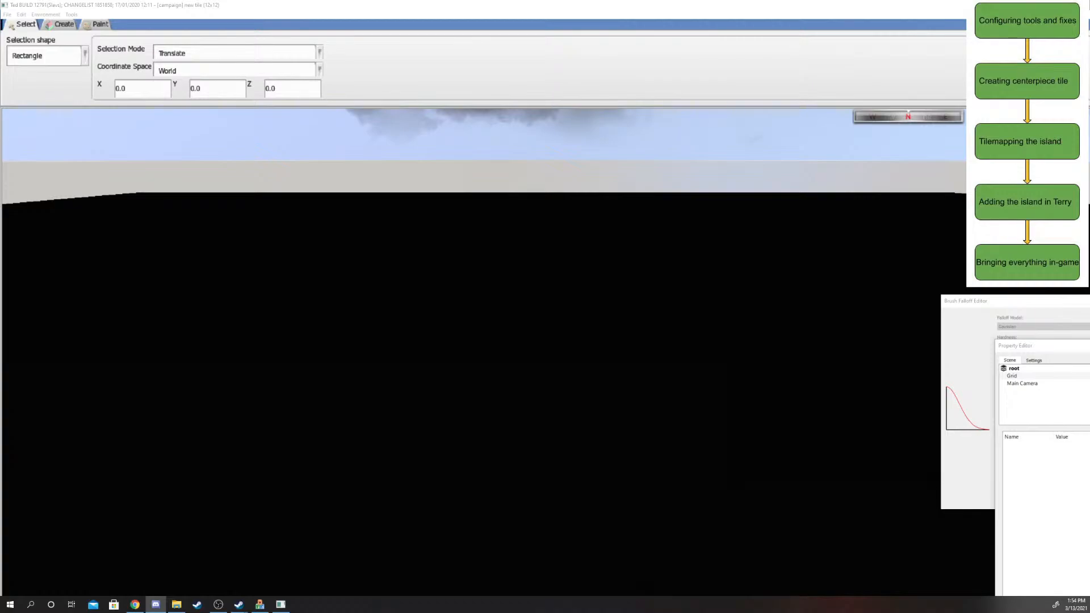
key(alt+Tab)
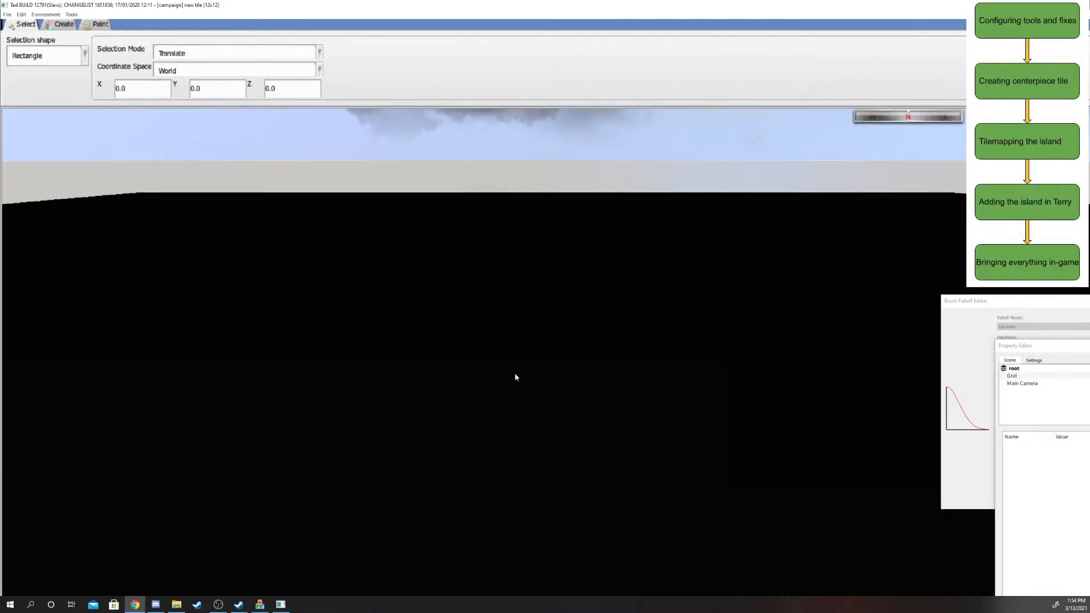
- Set the first texture group of the new 12x12 tile to mordor in its tile properties
scroll(515, 374, down, 5)
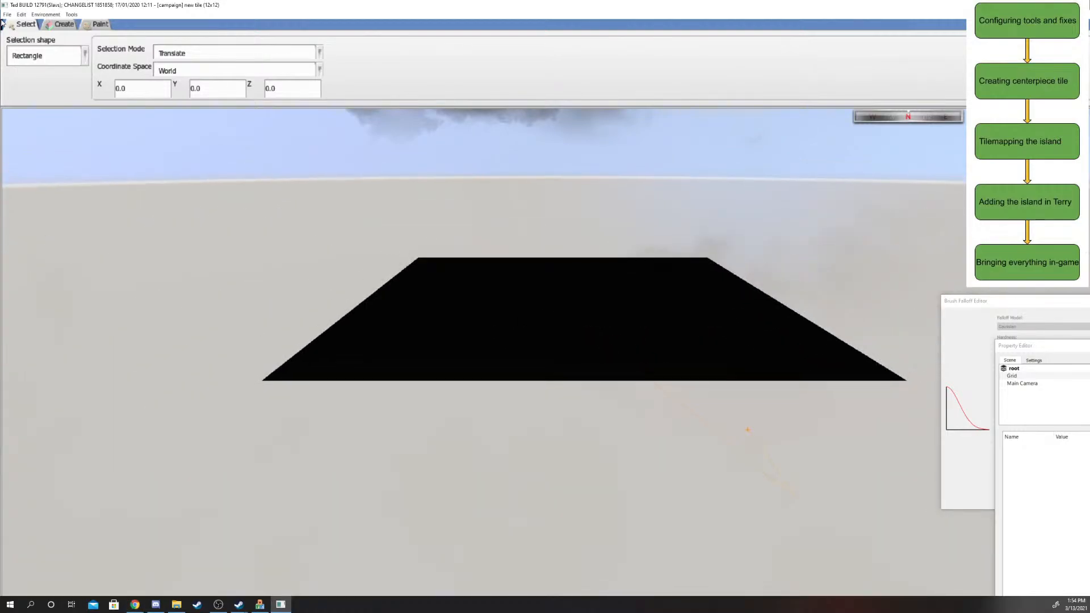
click(7, 15)
click(43, 88)
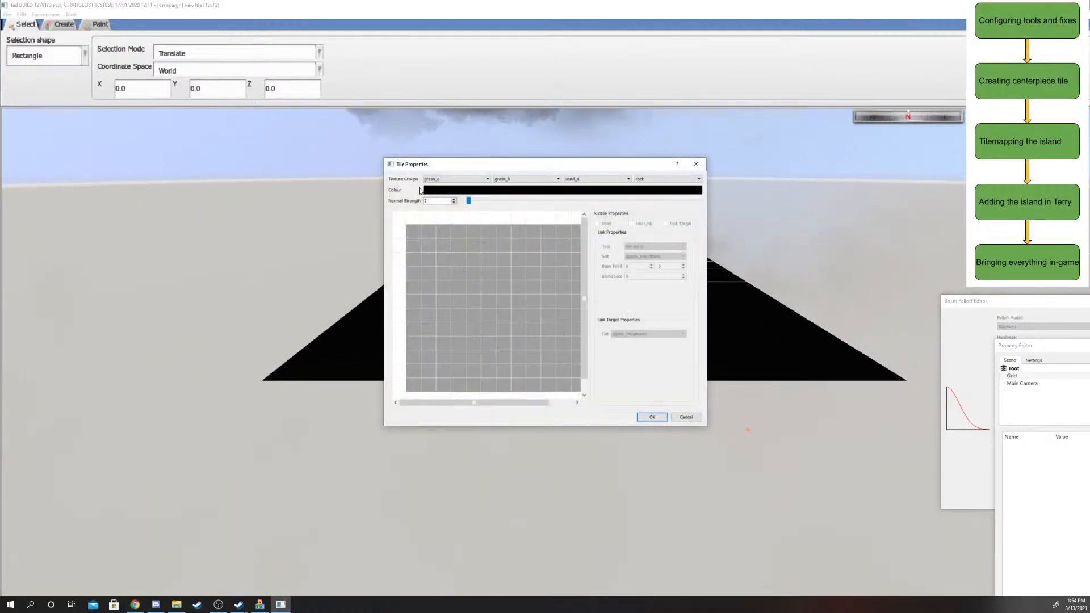
click(458, 180)
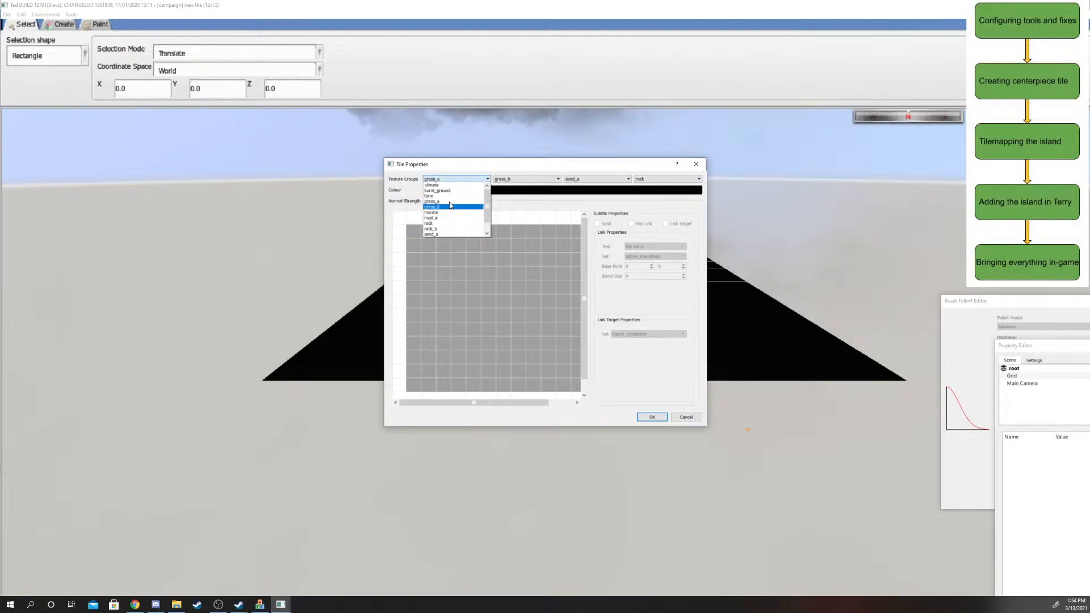
click(440, 213)
click(651, 416)
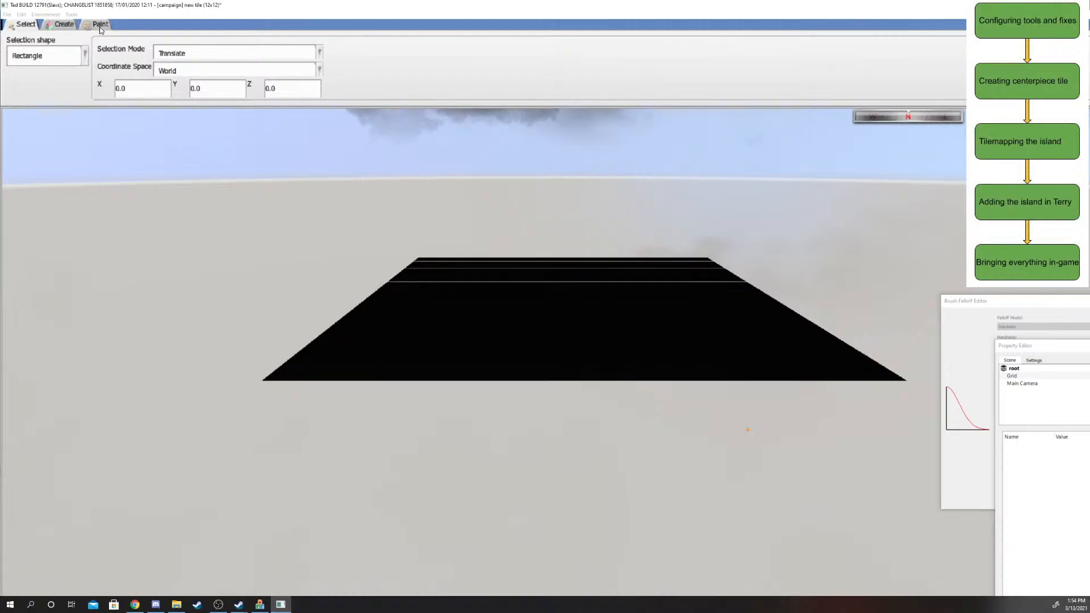
- Restore the TEd window from its maximized state and adjust its size by moving its edges
scroll(545, 352, up, 3)
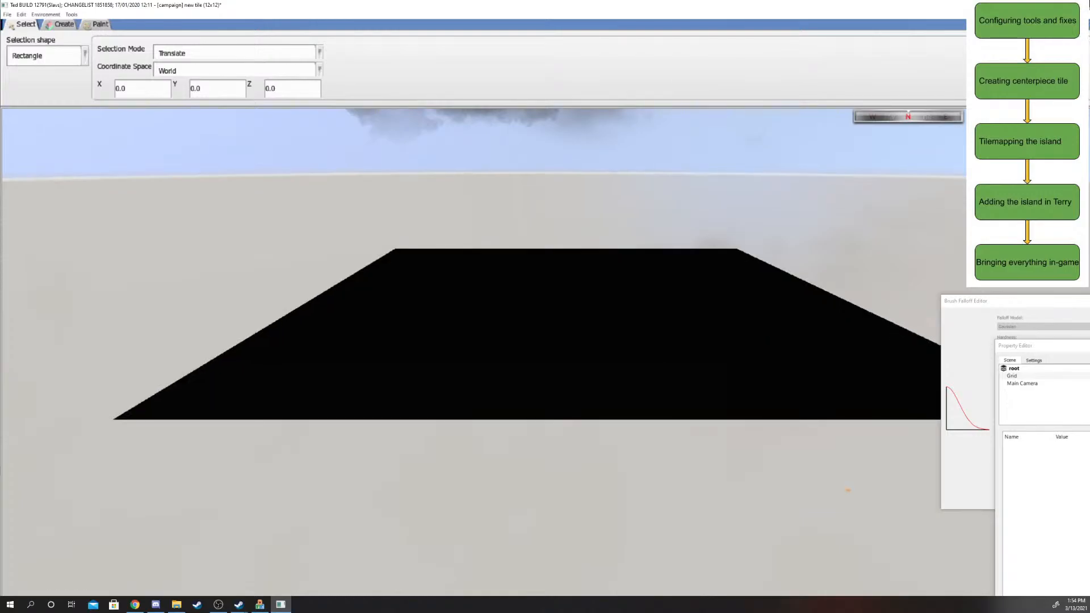
click(1050, 5)
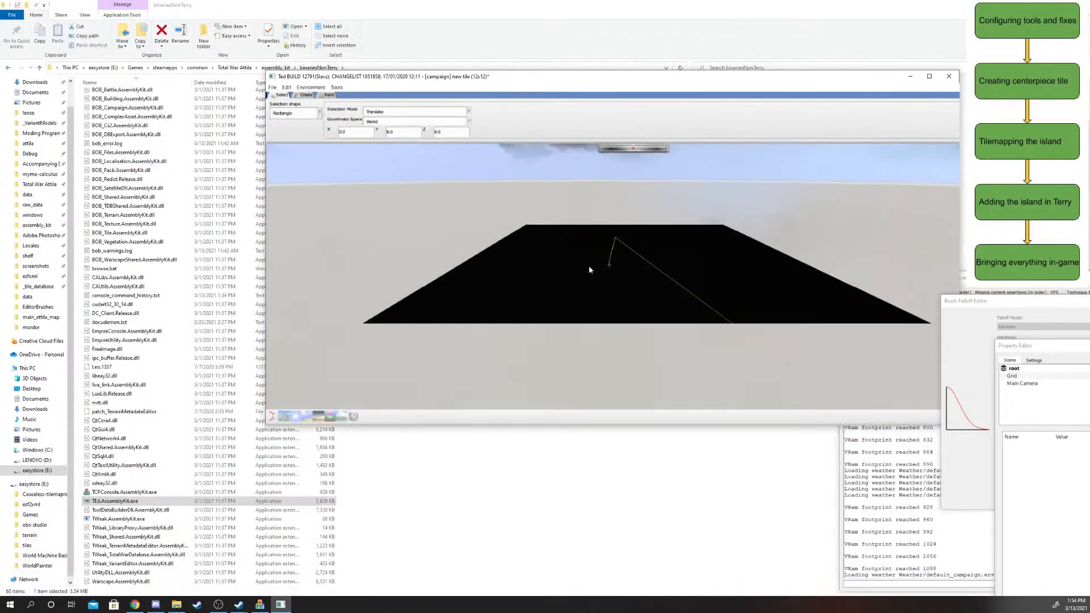
scroll(588, 284, up, 4)
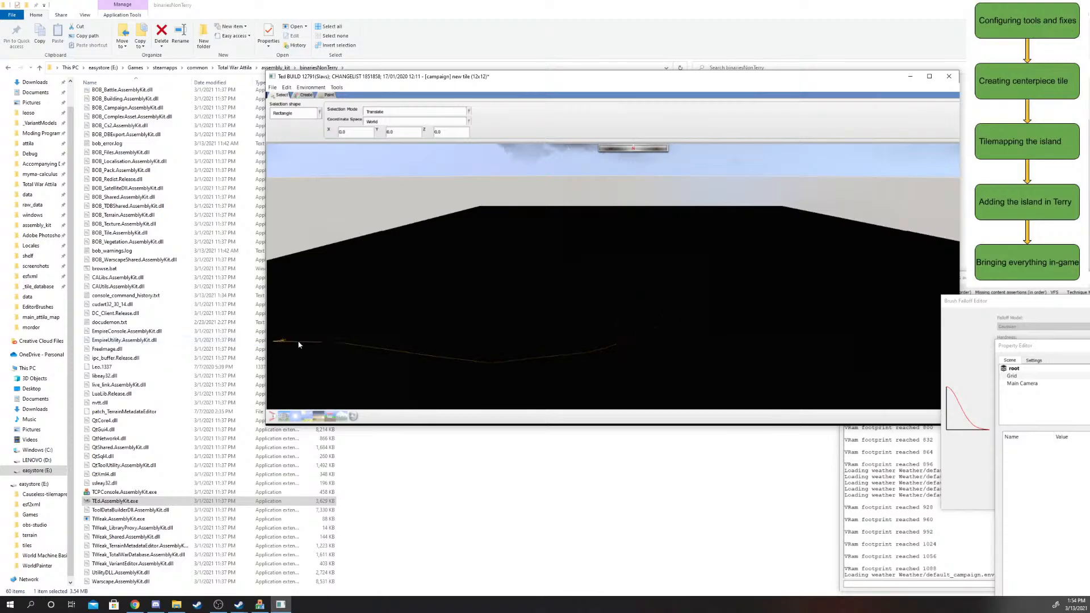
drag(265, 334, 230, 338)
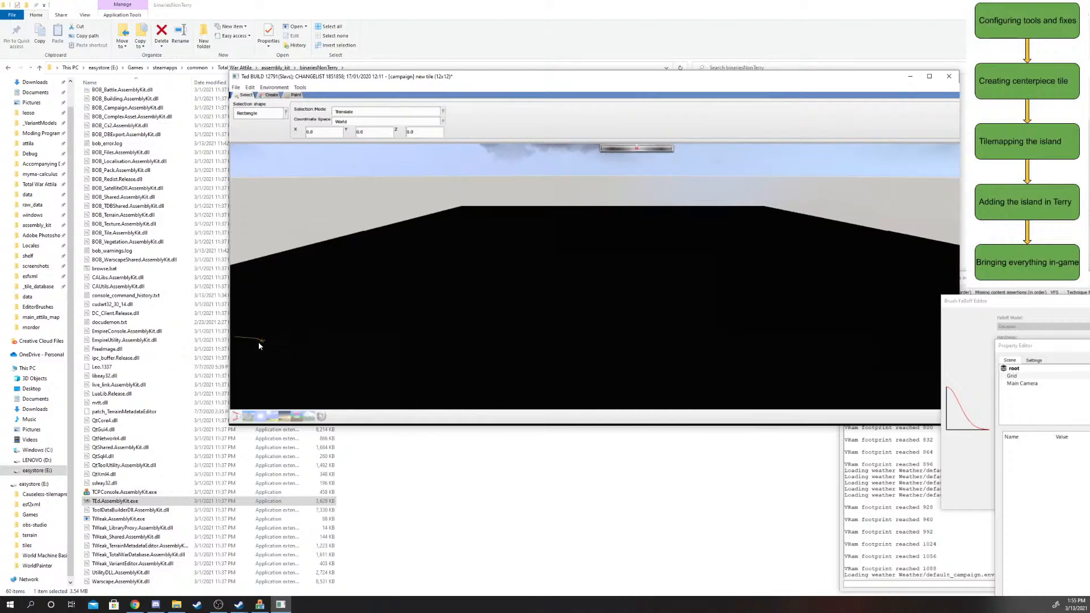
drag(347, 425, 363, 440)
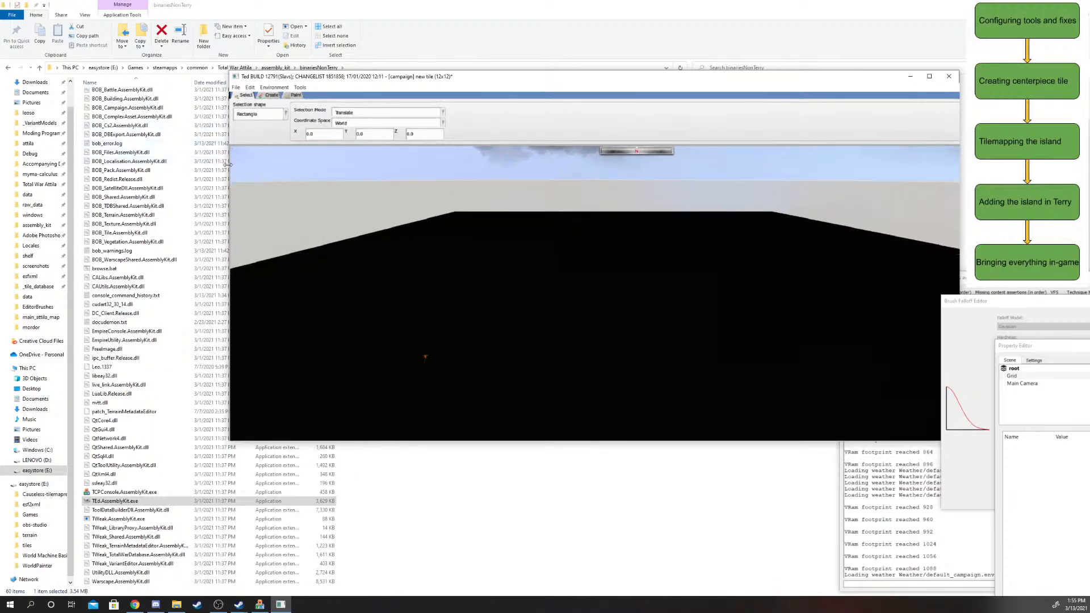
drag(227, 164, 270, 170)
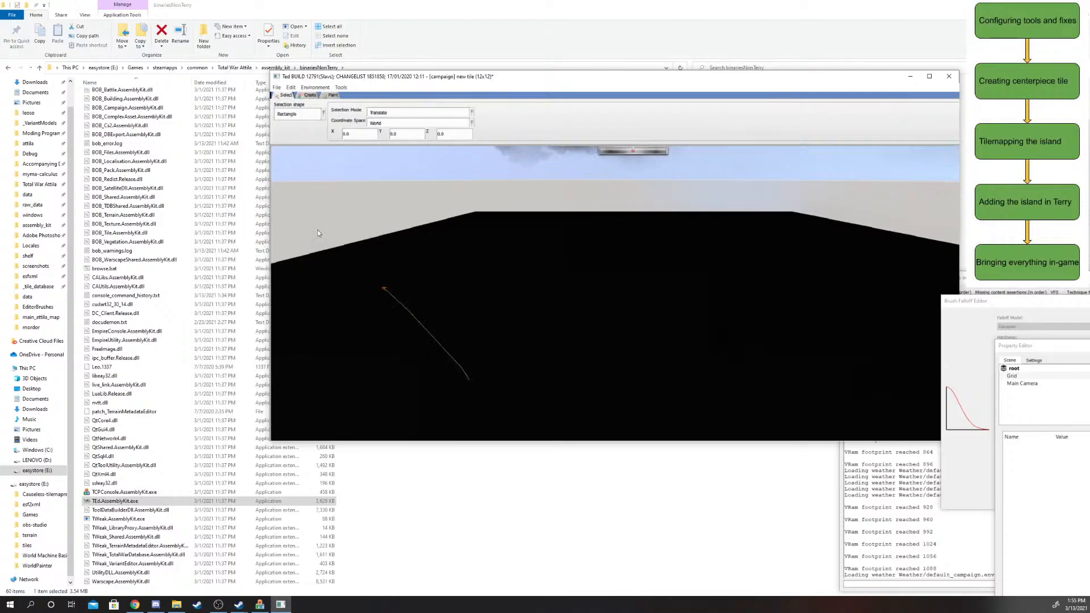
drag(386, 71, 386, 61)
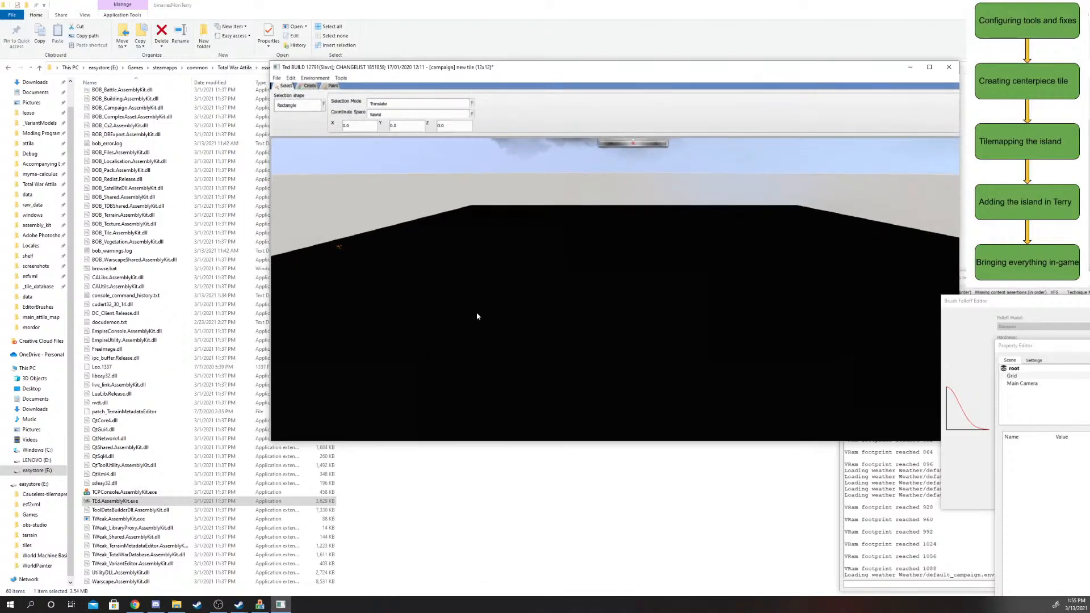
drag(457, 58, 445, 85)
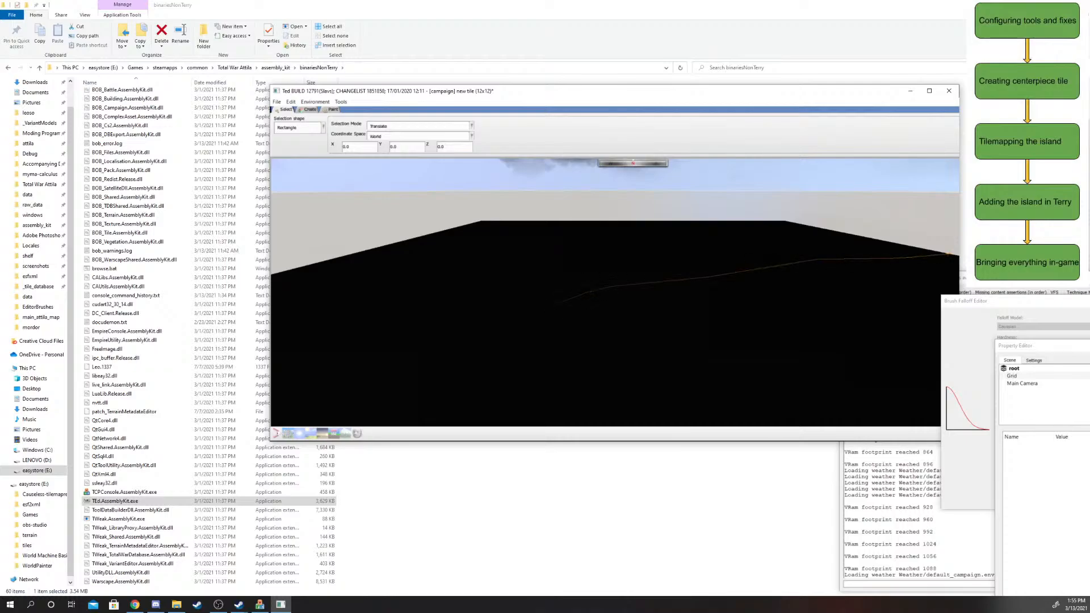
drag(959, 235, 951, 235)
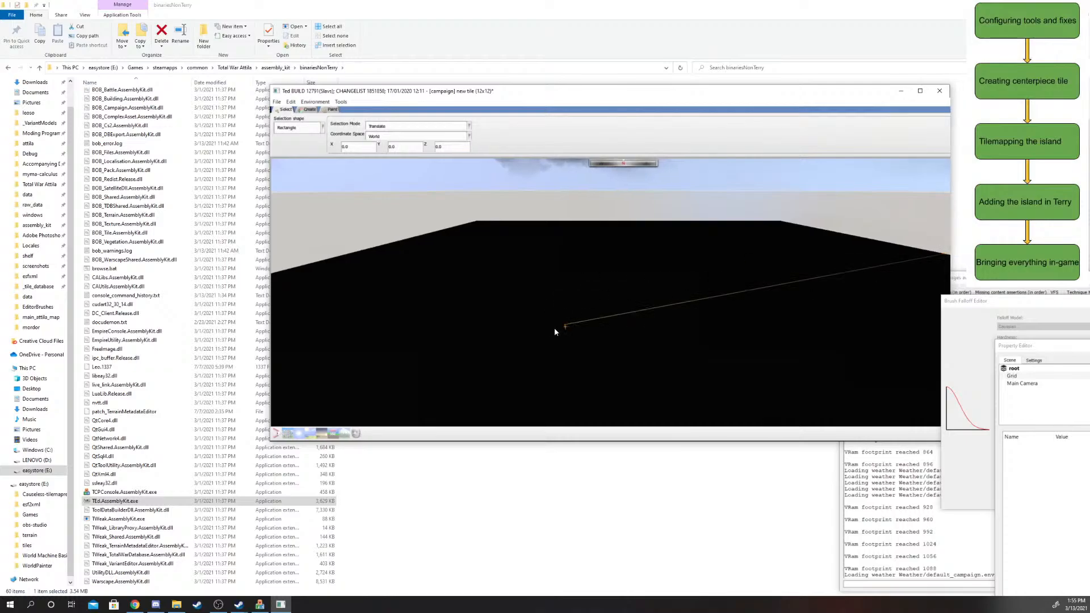
click(276, 101)
click(930, 89)
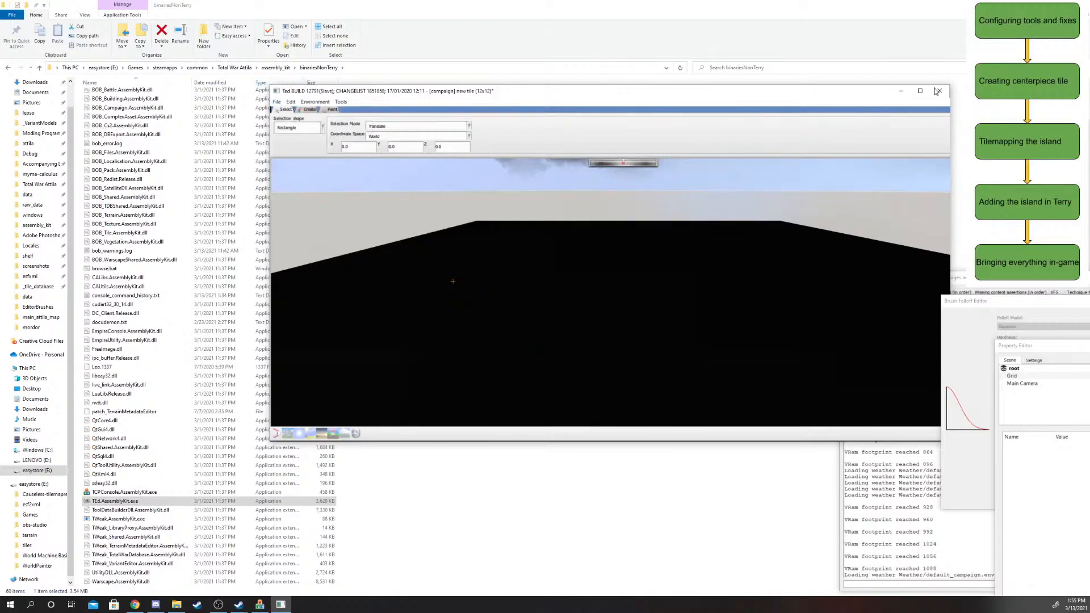
click(290, 101)
click(289, 102)
click(276, 102)
click(295, 211)
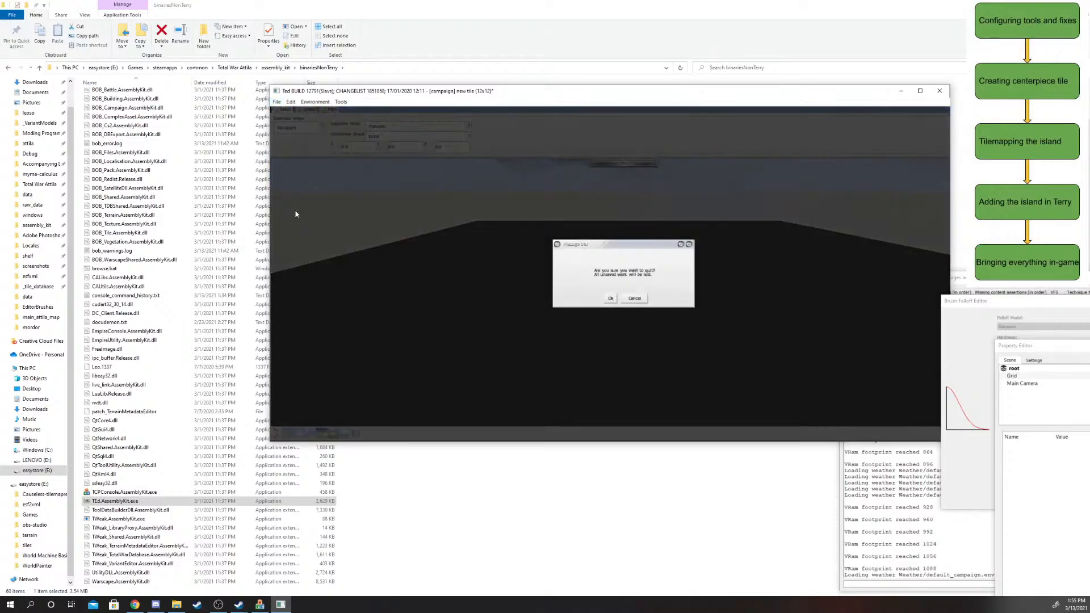
click(631, 298)
- Quit TEd, discarding the unsaved 12x12 campaign tile
click(277, 101)
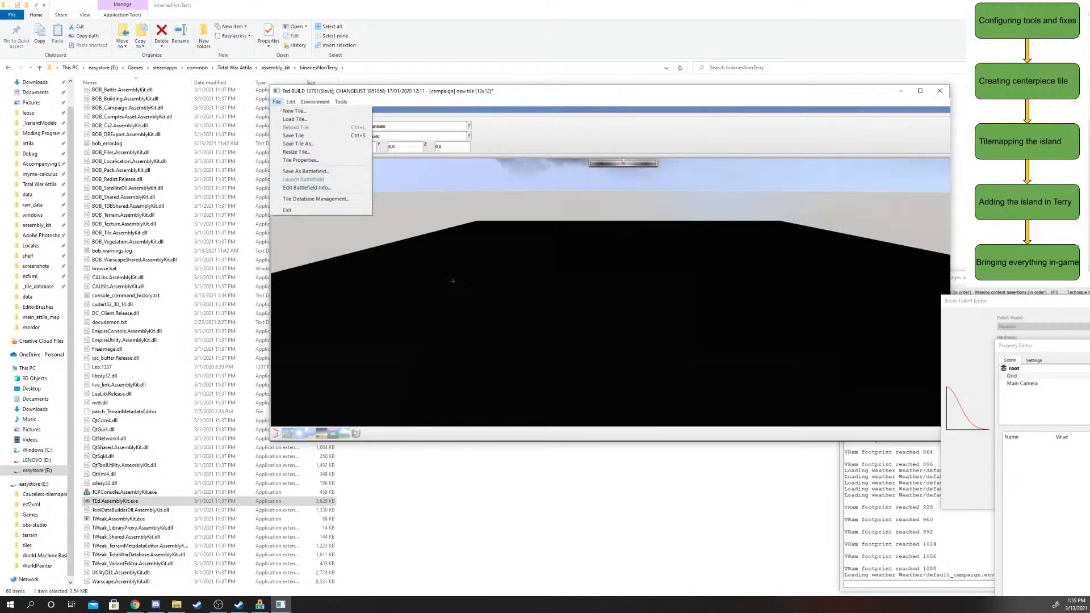
click(937, 91)
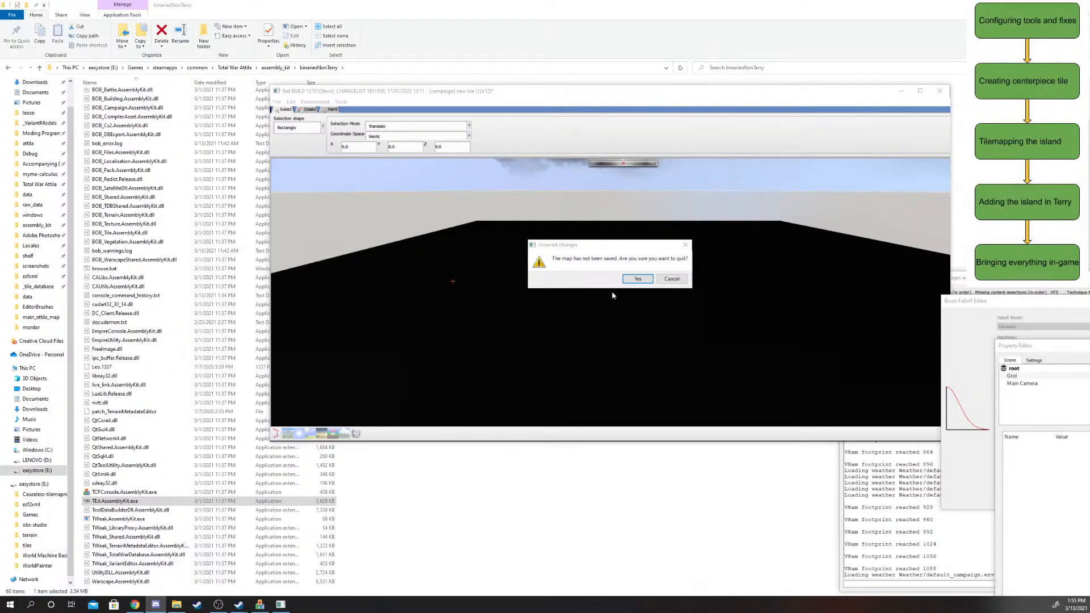
click(637, 279)
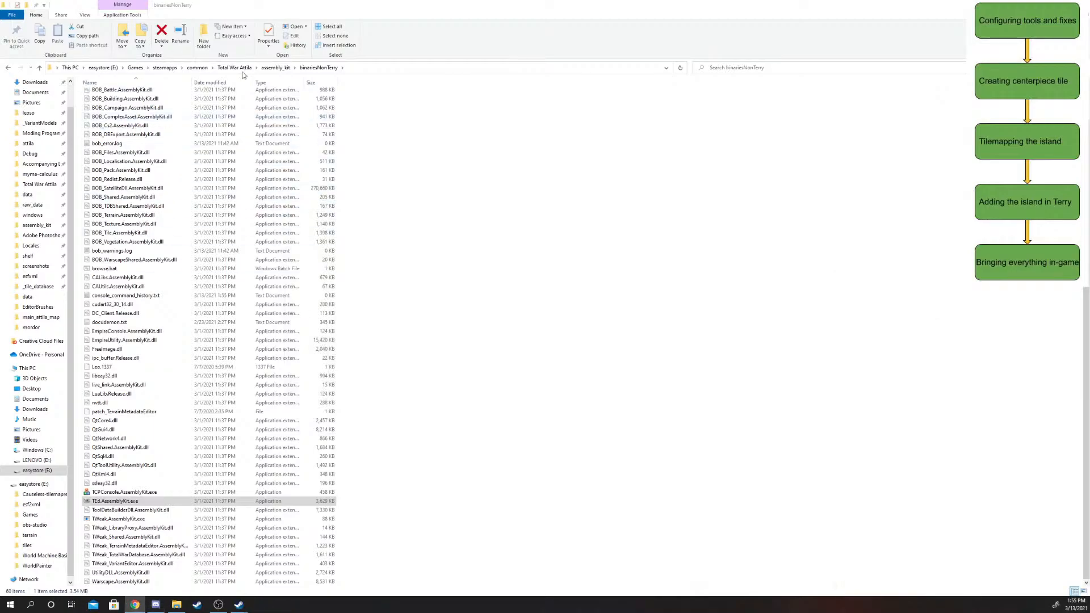
- Move Mordor textures.pack out of the Total War Attila data folder into the main Total War Attila folder
click(284, 70)
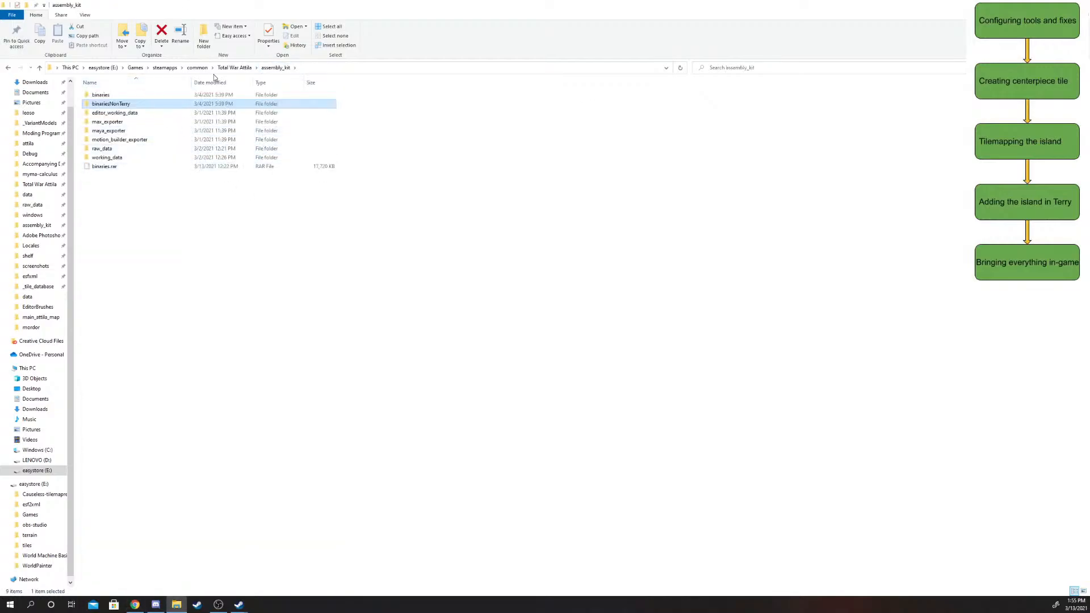
click(234, 68)
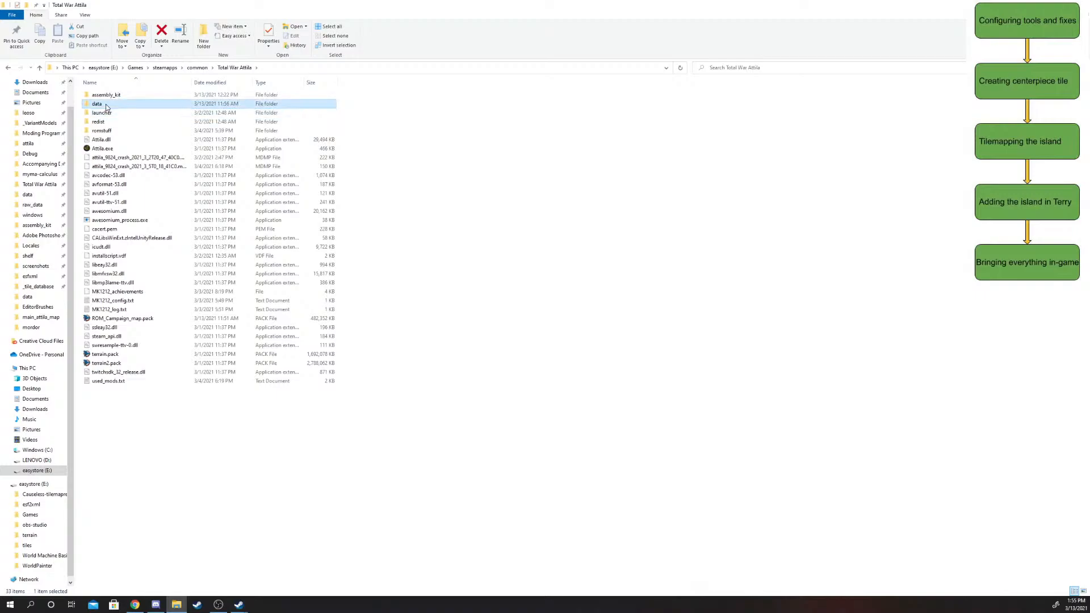
double_click(106, 104)
scroll(179, 394, down, 1)
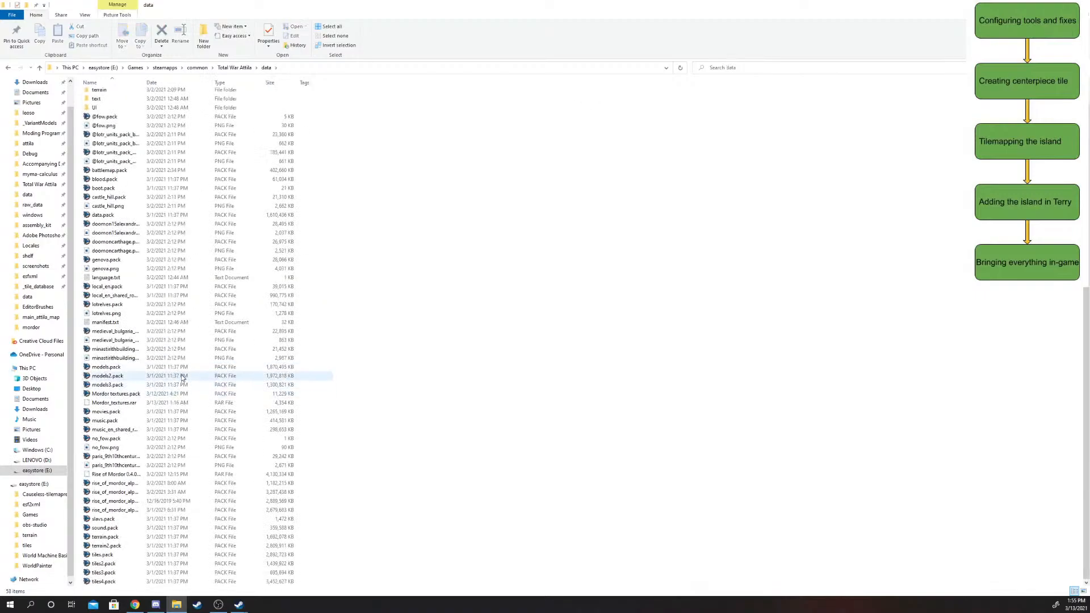
click(131, 531)
click(134, 535)
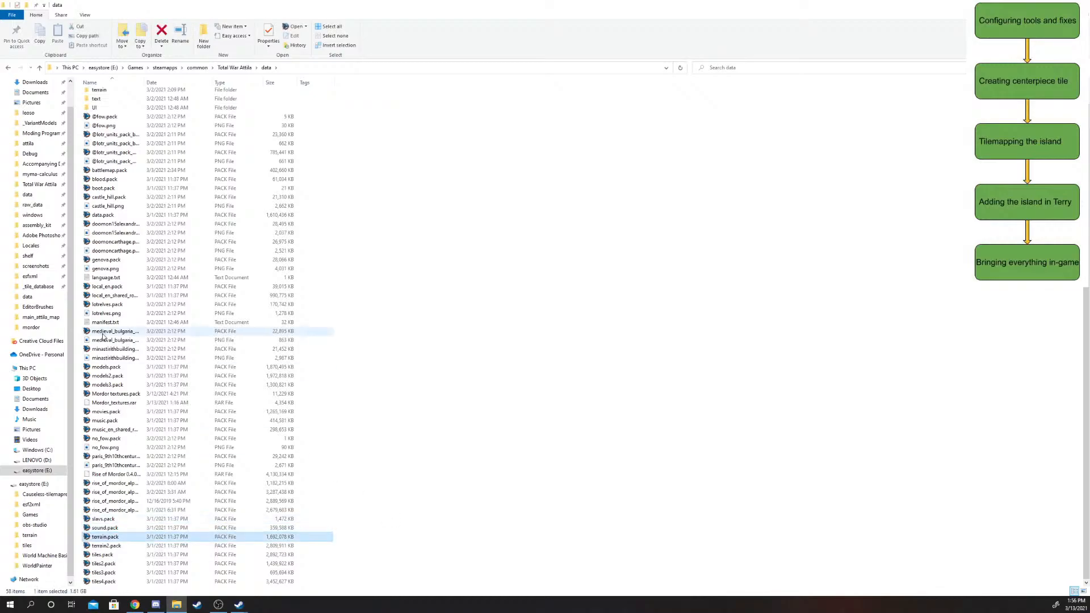
click(137, 394)
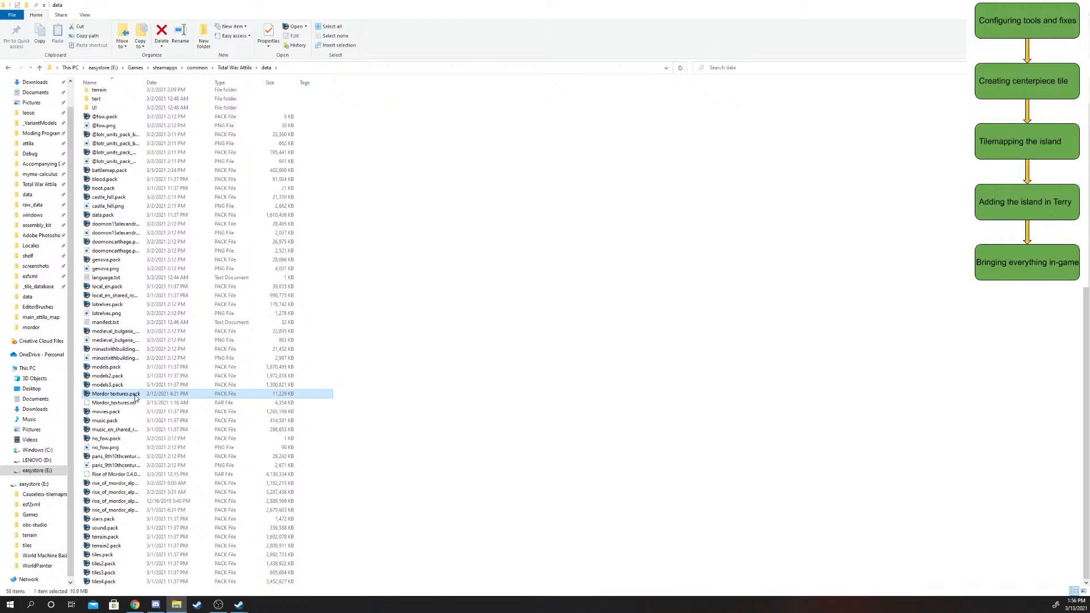
scroll(197, 123, up, 1)
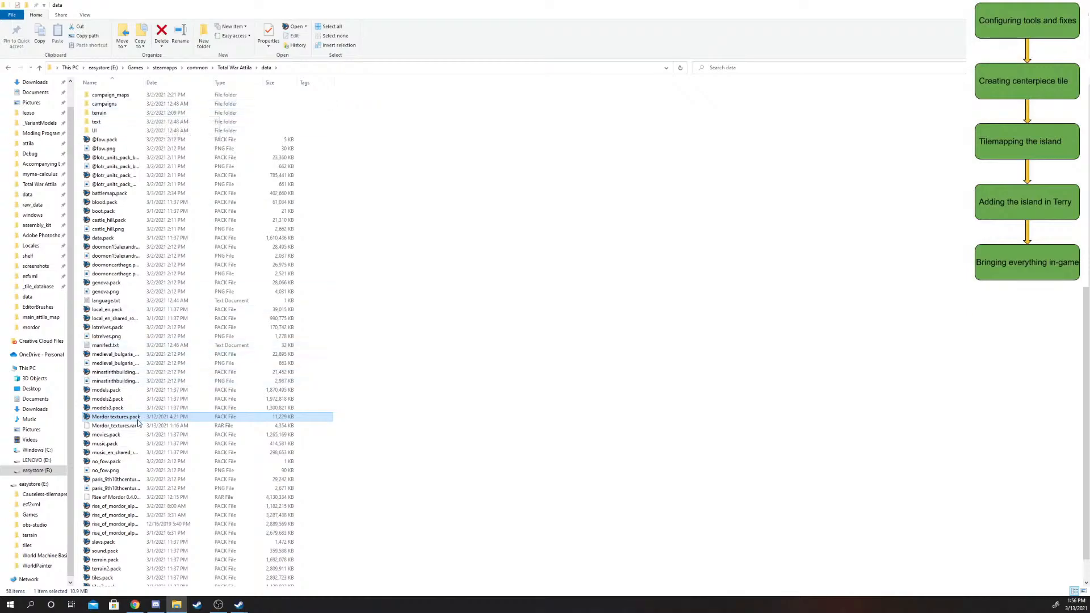
drag(137, 419, 234, 69)
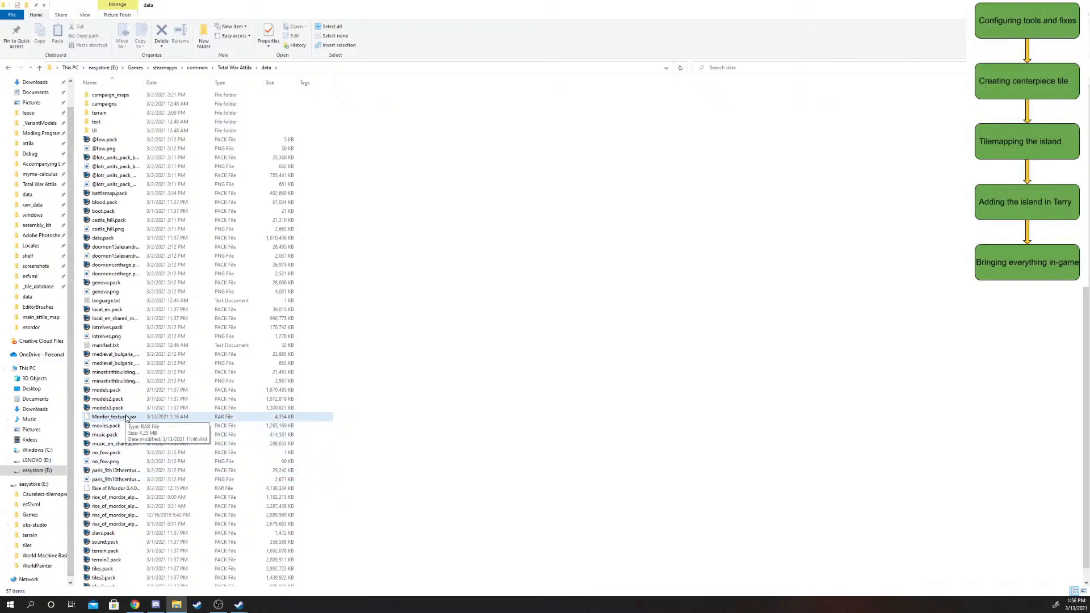
- Delete the battles and battle folders from data\terrain\textures, keeping the campaign folder
scroll(126, 418, down, 1)
scroll(126, 418, up, 1)
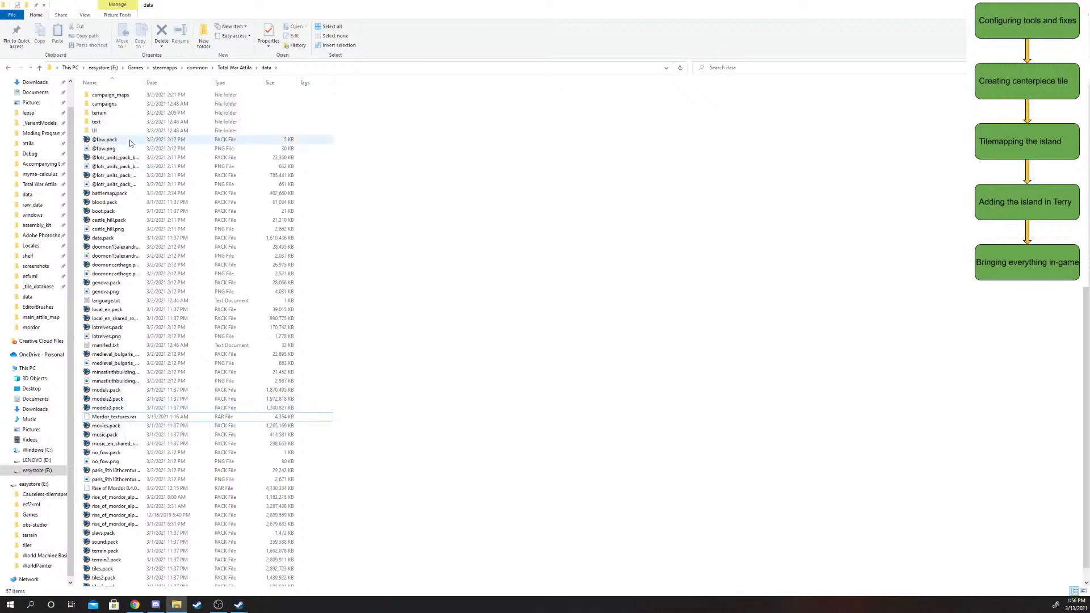
double_click(121, 112)
double_click(121, 112)
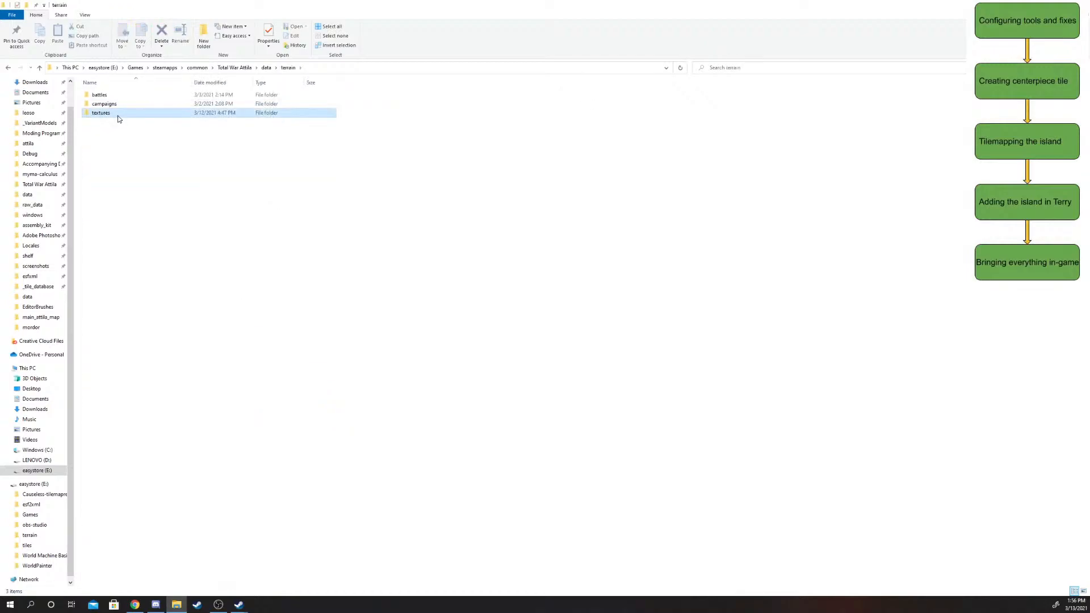
click(135, 102)
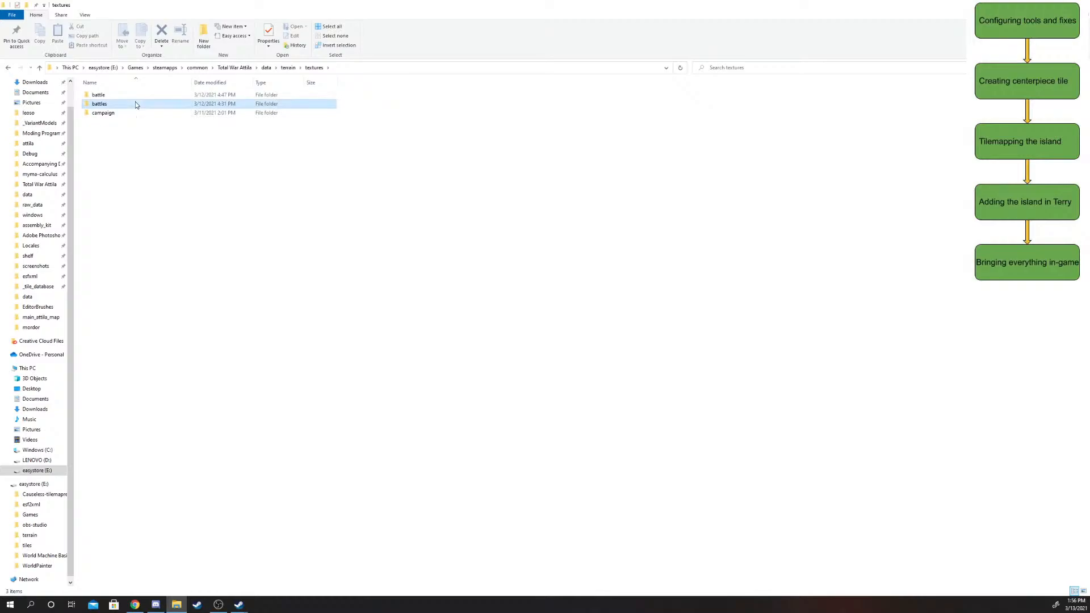
key(Delete)
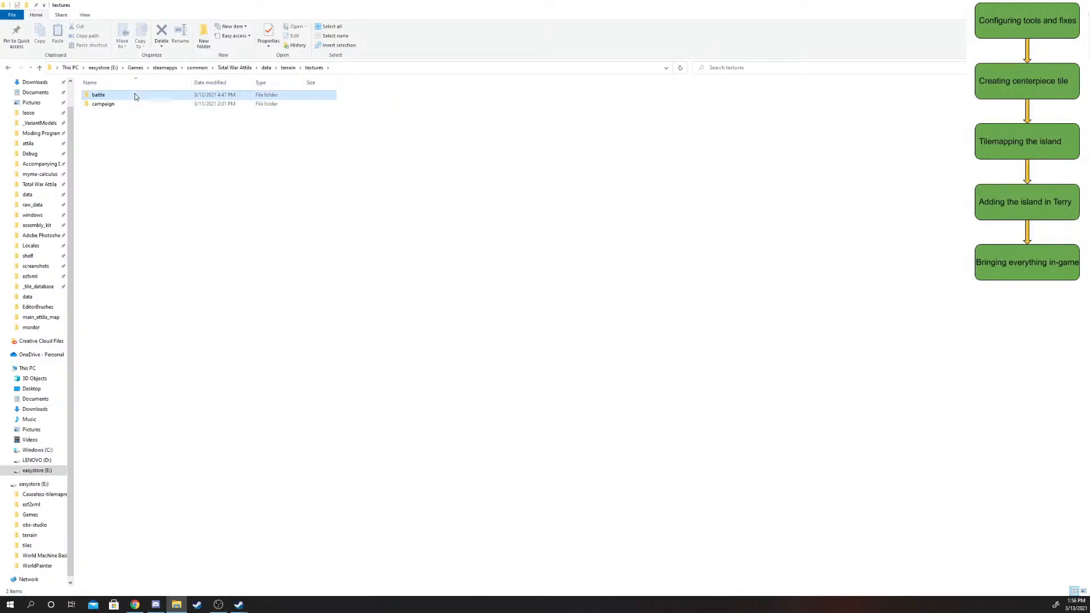
click(134, 95)
key(Delete)
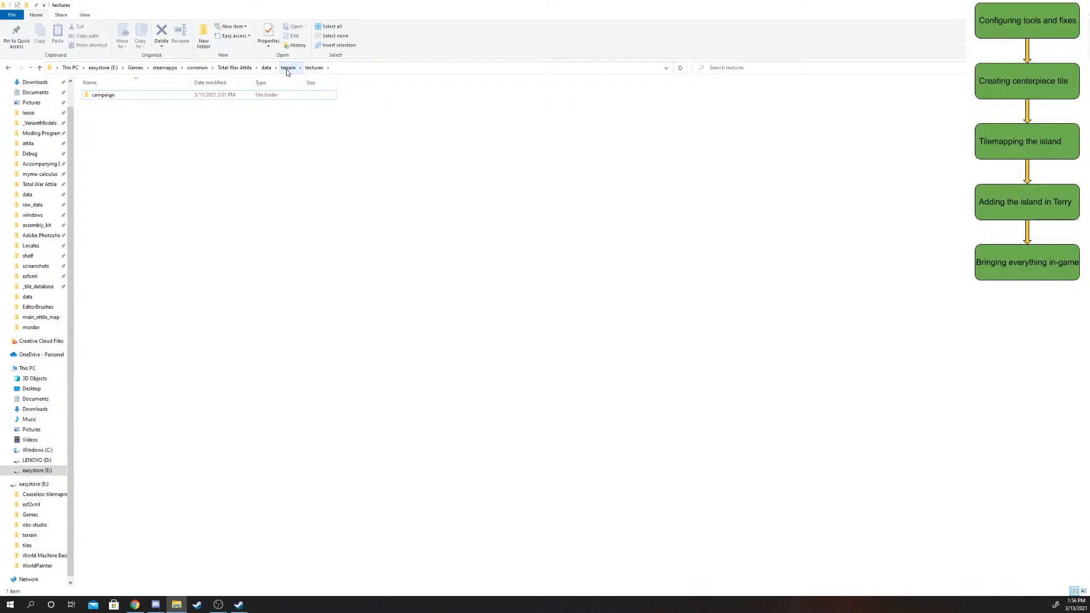
- Delete the default folder from assembly_kit\raw_data\terrain\textures\battles
click(287, 68)
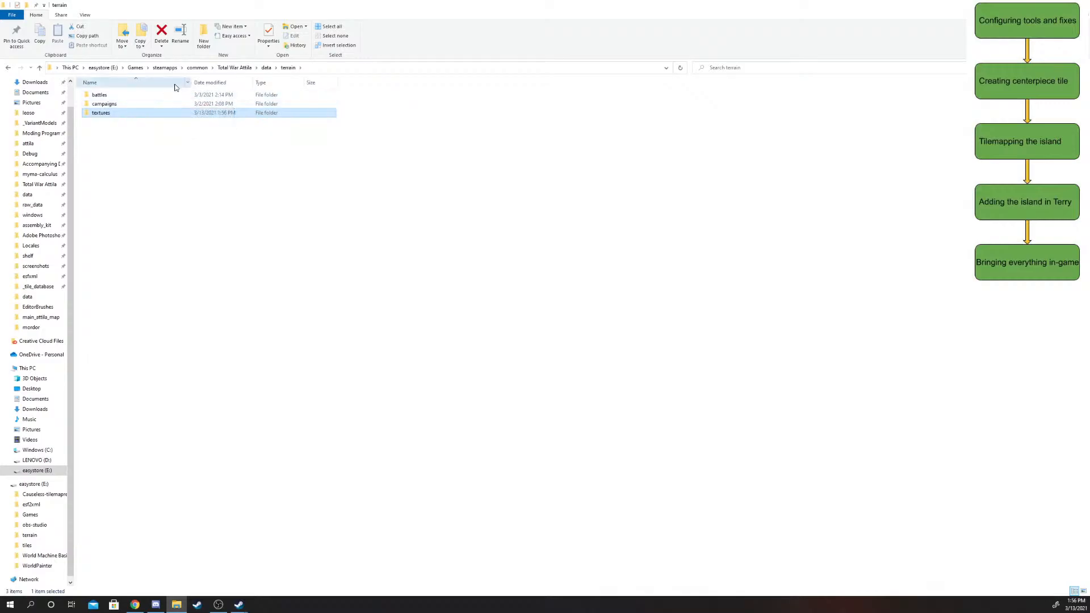
click(264, 68)
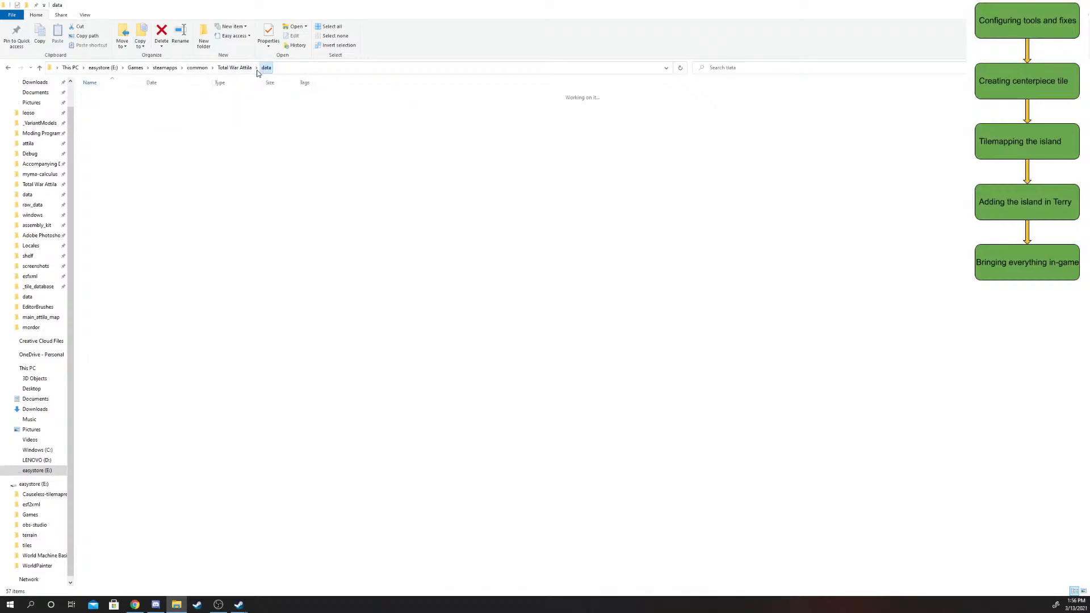
click(250, 68)
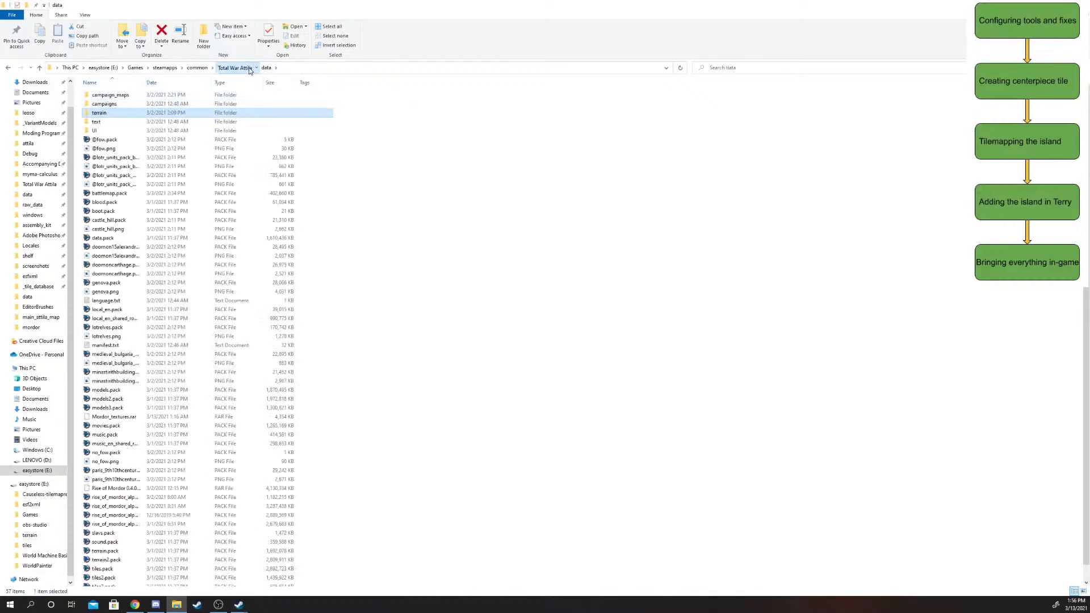
double_click(102, 95)
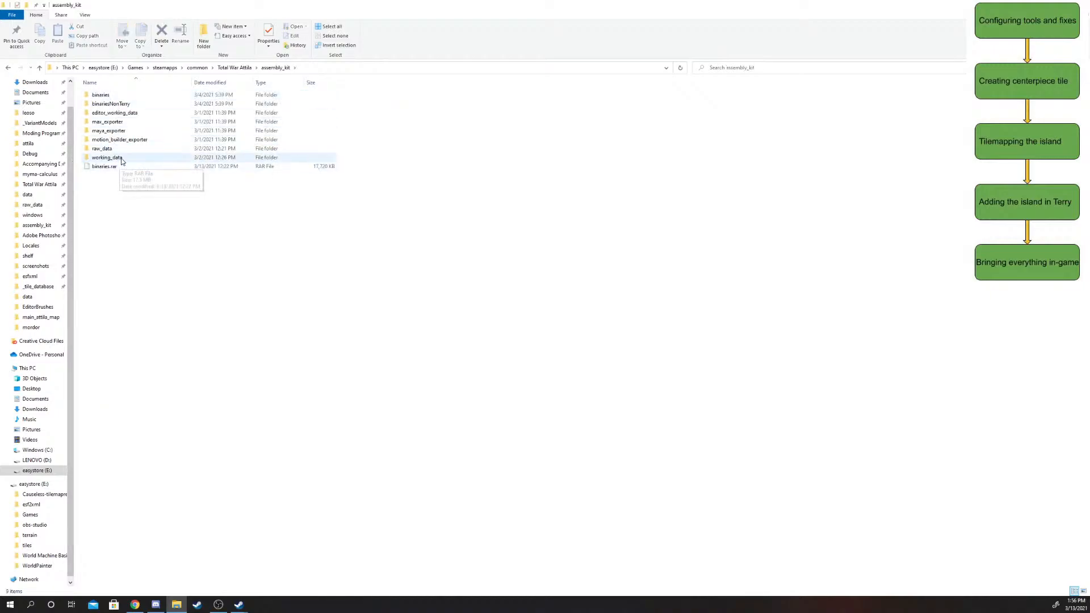
double_click(103, 148)
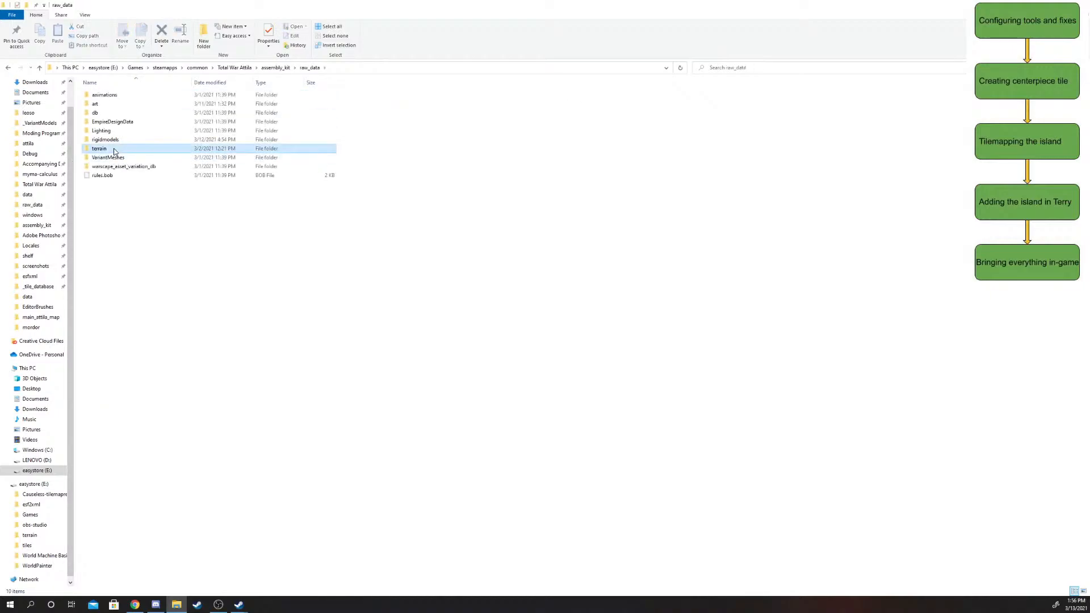
double_click(101, 149)
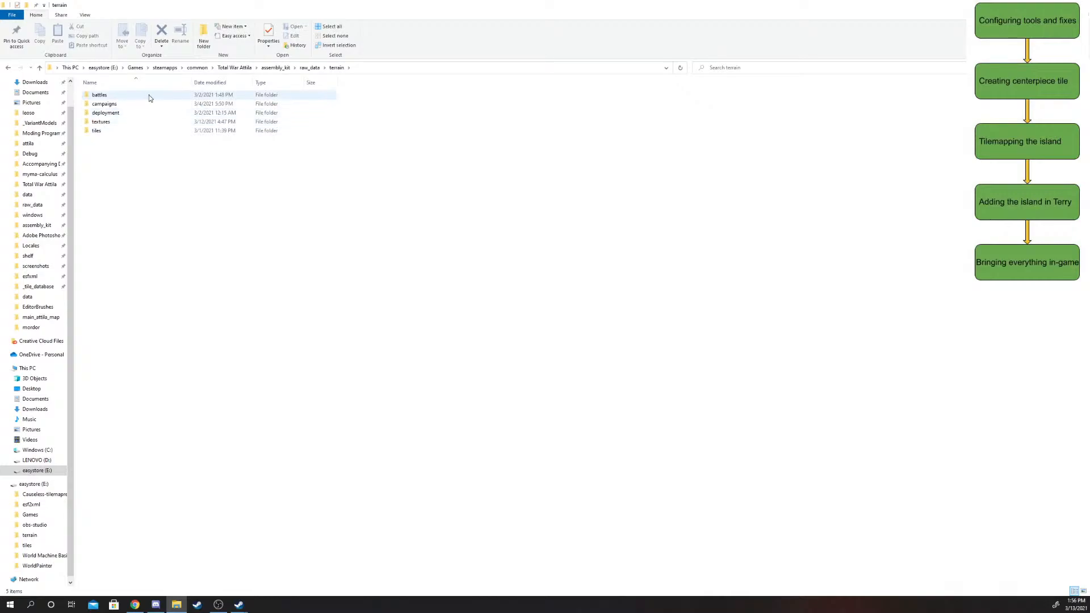
double_click(123, 121)
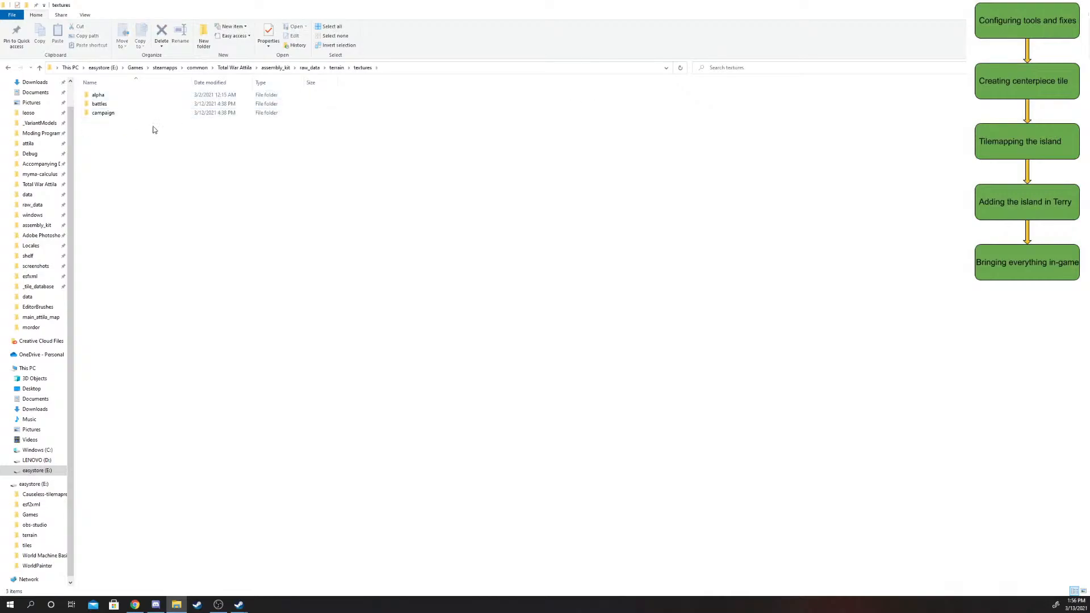
double_click(165, 104)
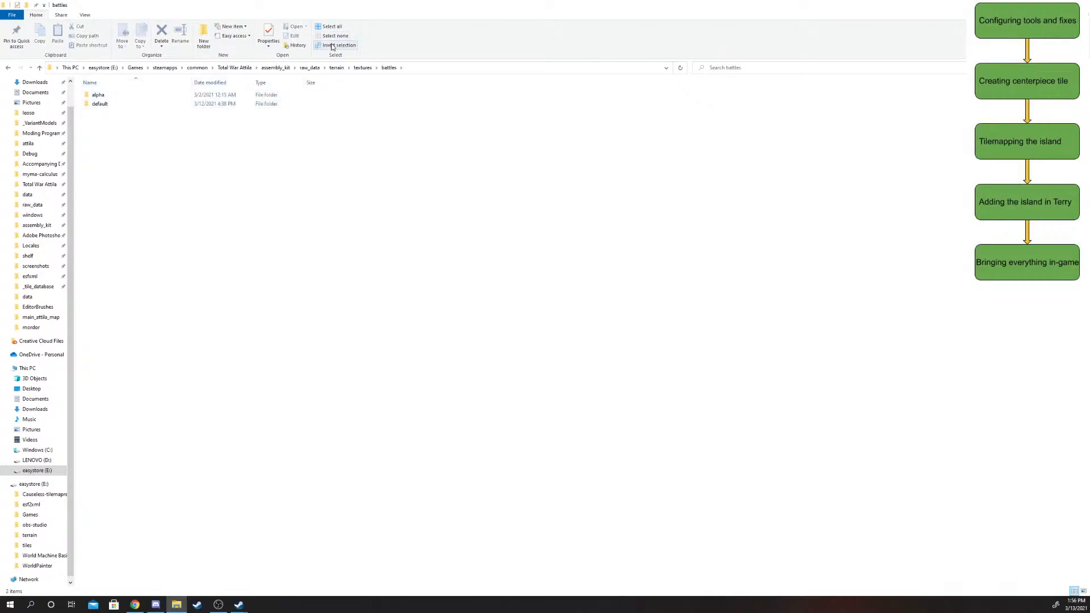
click(136, 107)
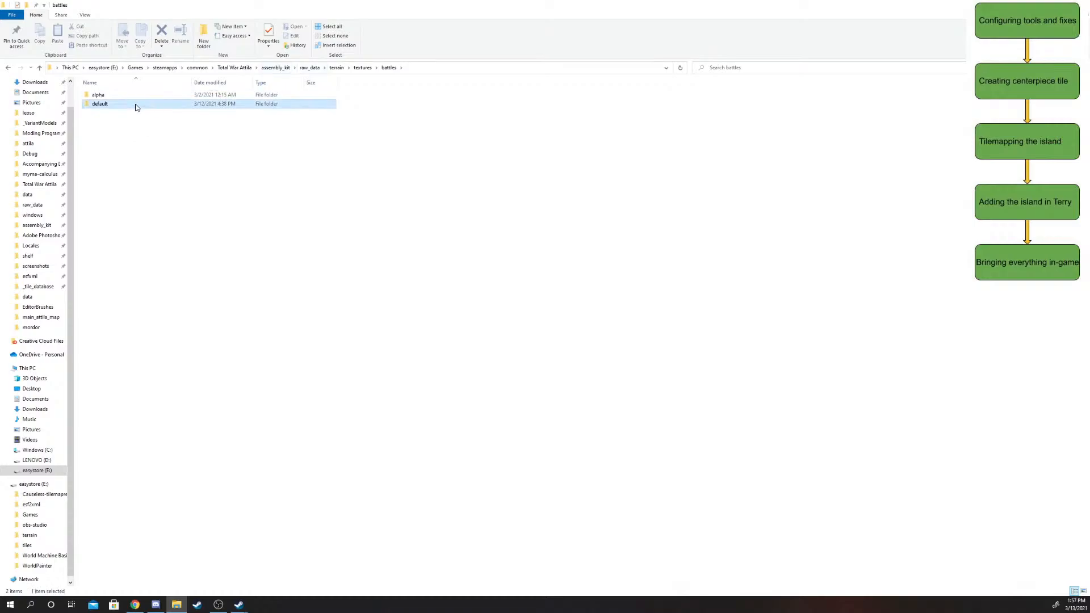
key(Delete)
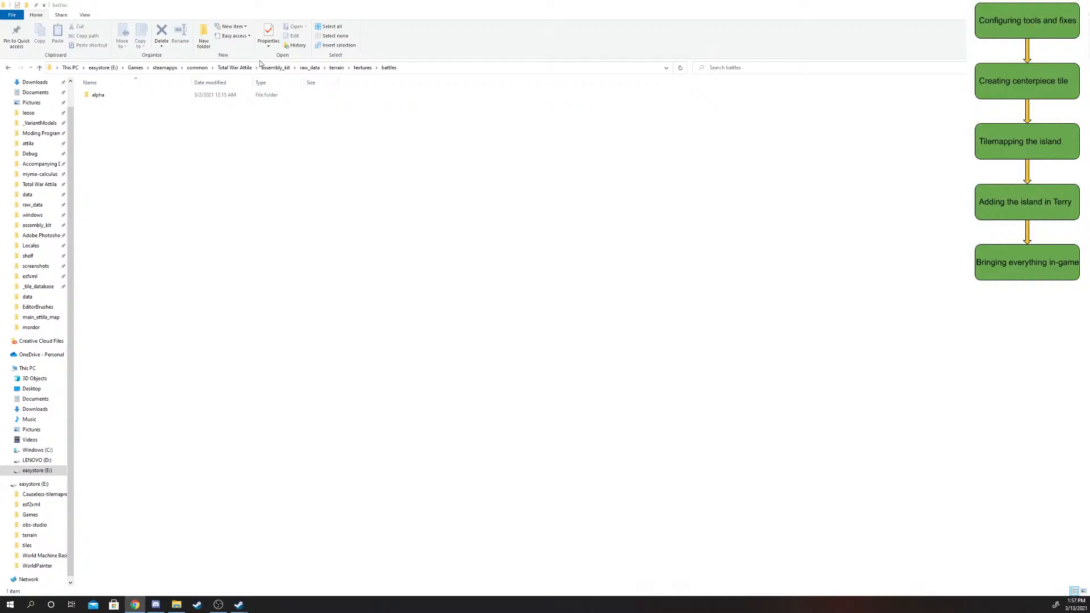
- Remove terrain2.pack from the Total War Attila data folder
click(308, 68)
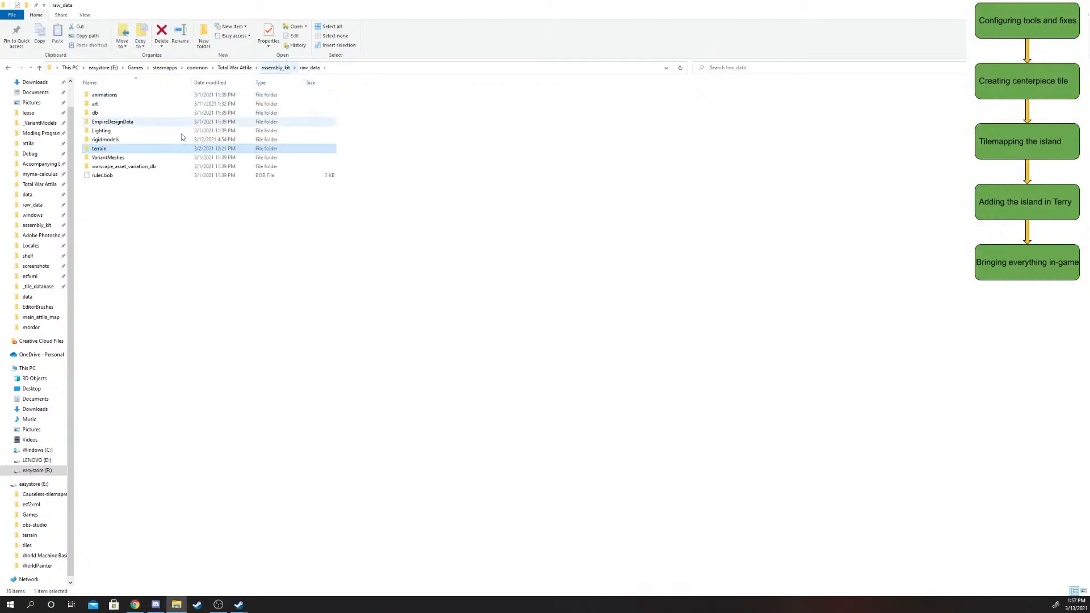
double_click(113, 147)
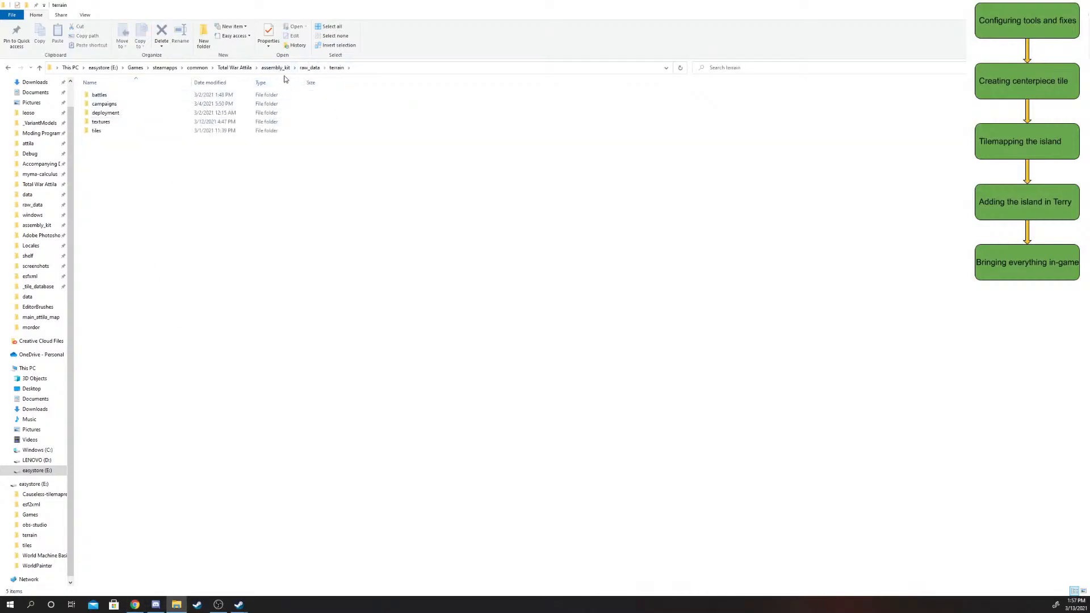
click(233, 68)
double_click(95, 105)
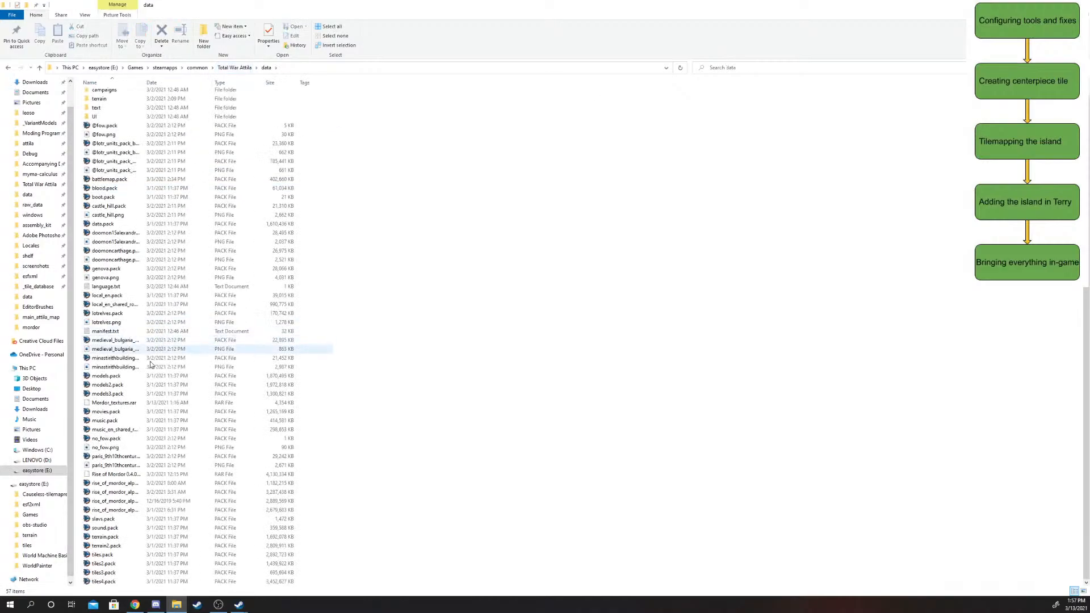
click(124, 538)
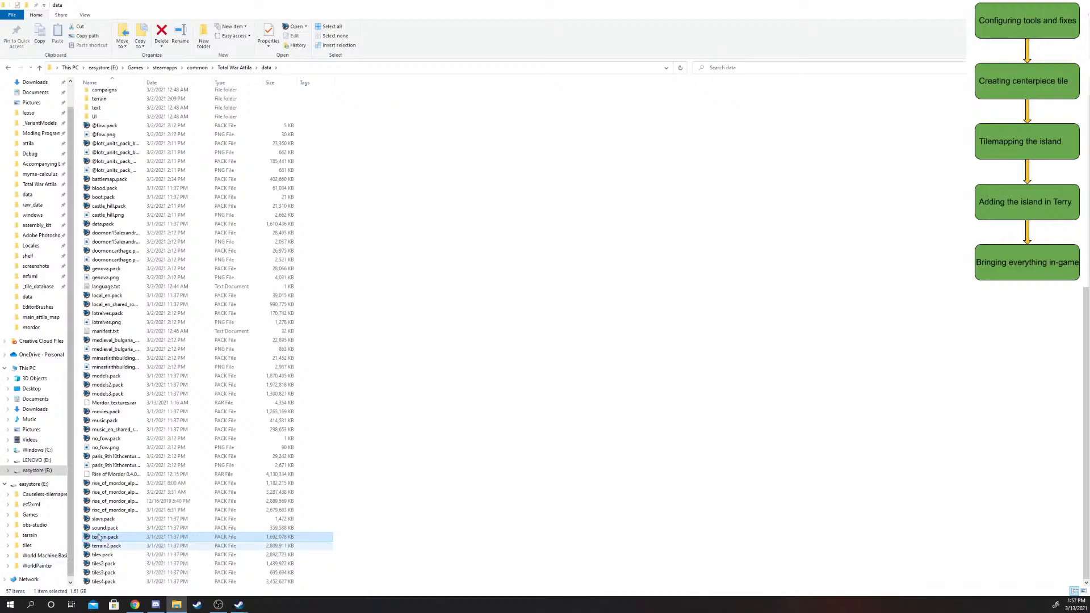
click(129, 547)
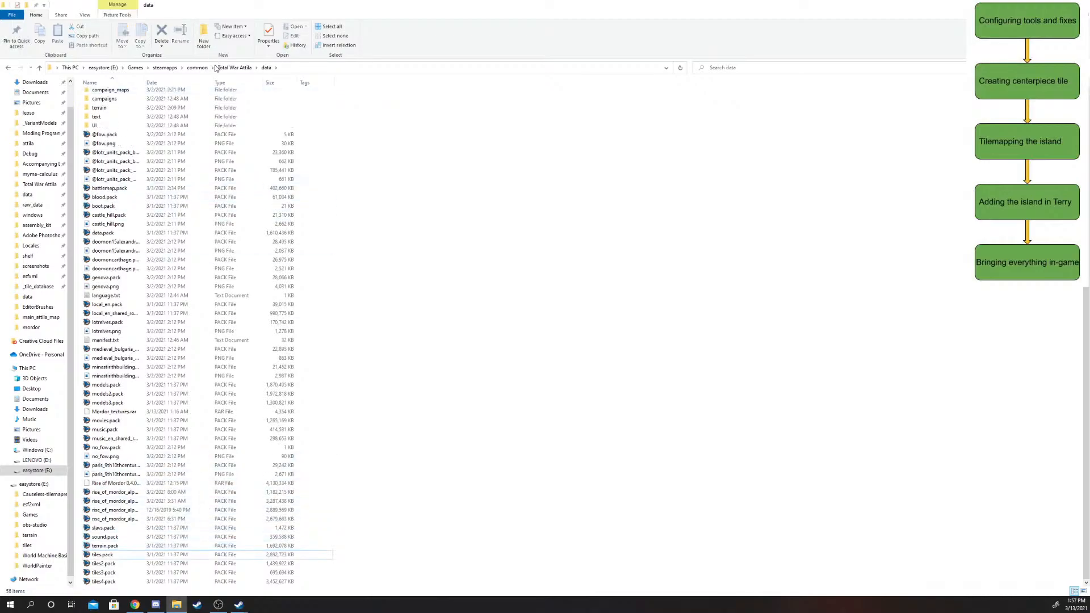
- Move the other terrain2.pack from the main Total War Attila folder into data and check it in the file list
click(234, 68)
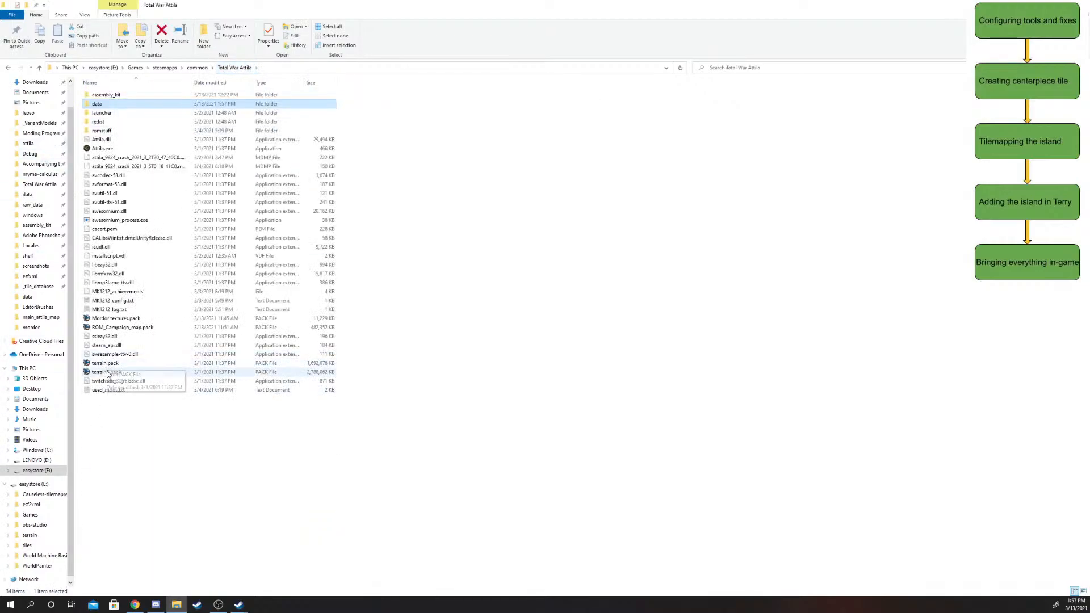
drag(108, 372, 160, 103)
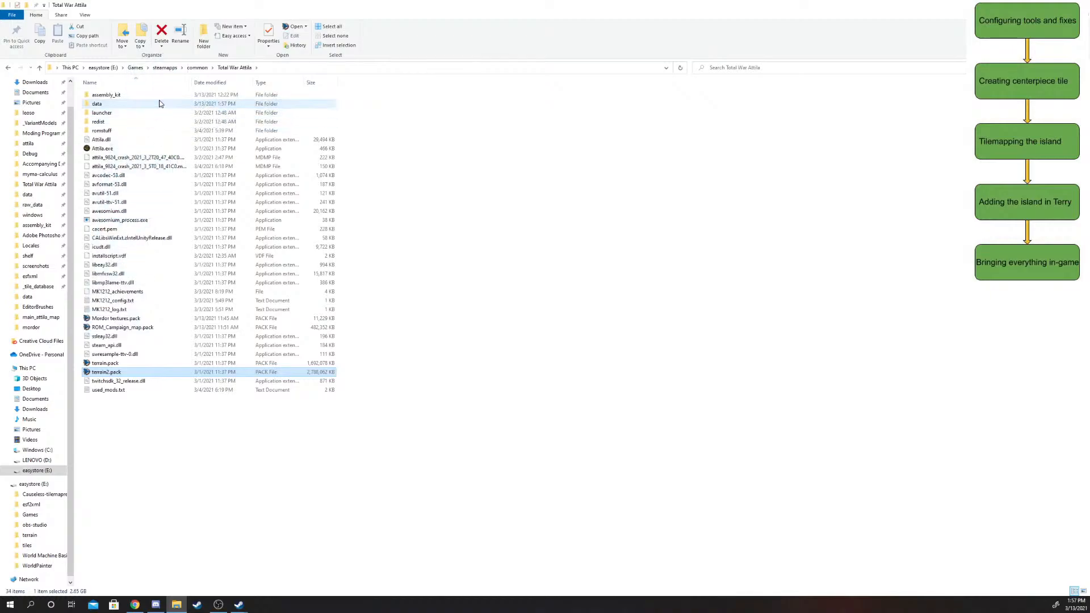
double_click(109, 103)
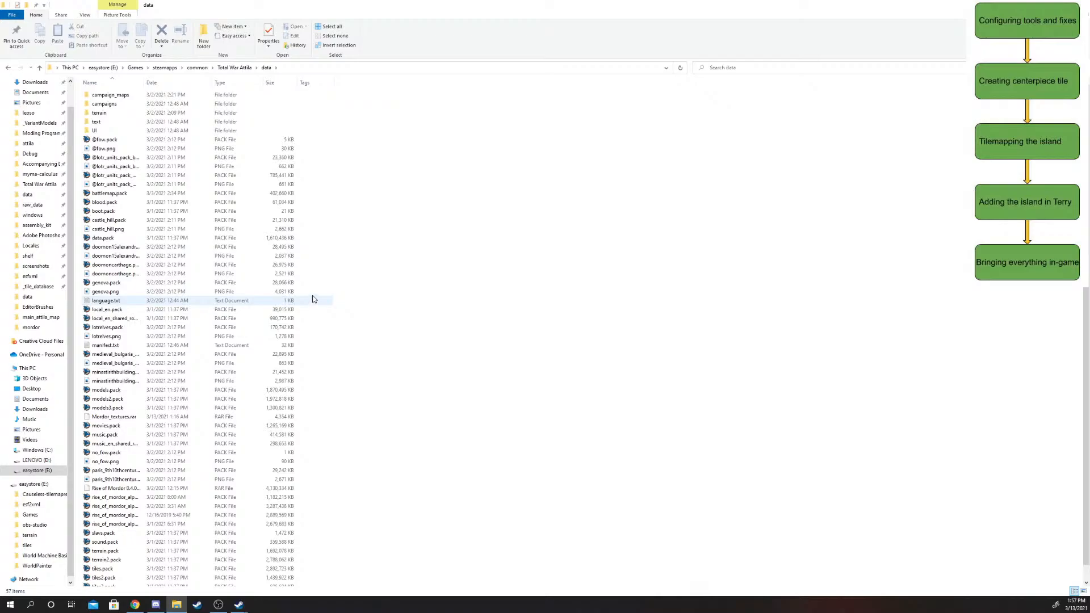
scroll(311, 301, down, 1)
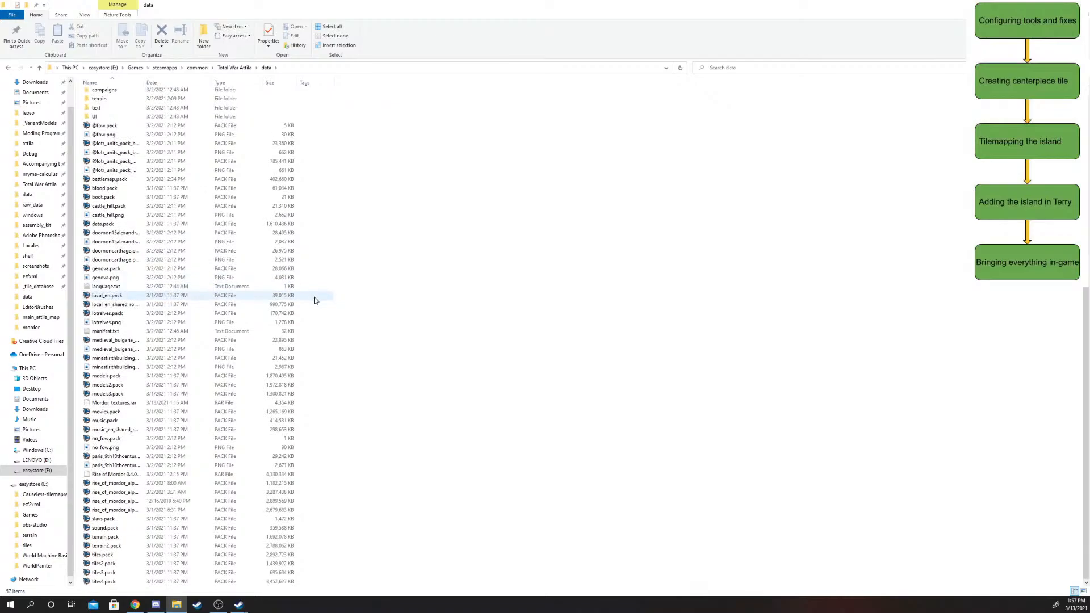
- Return to the main Total War Attila folder and open its assembly_kit folder
click(234, 67)
click(145, 97)
double_click(145, 98)
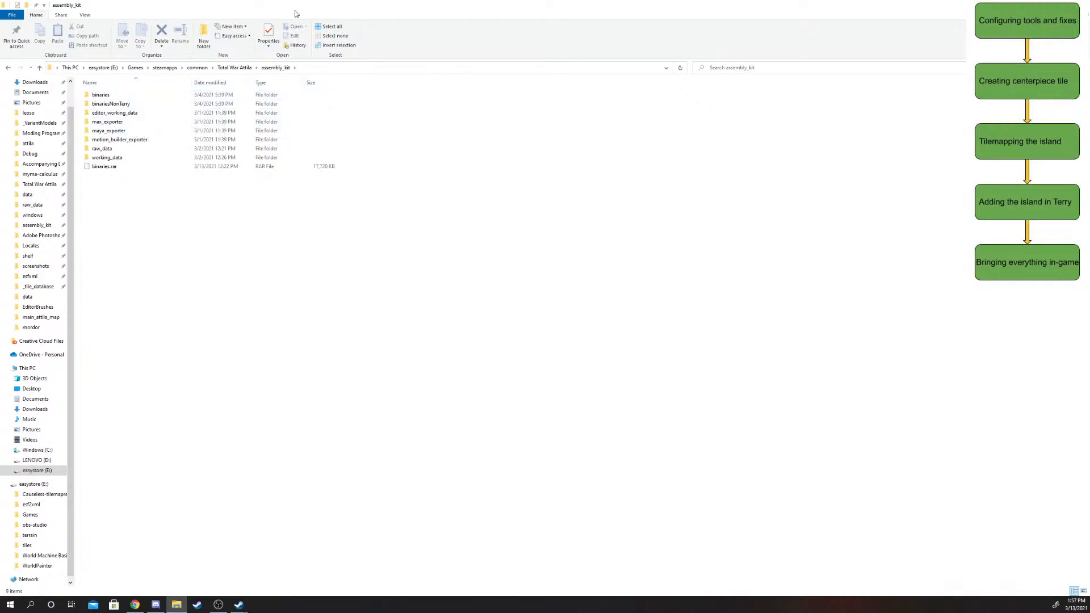
- Launch TEd.AssemblyKit.exe from the assembly_kit\binariesNonTerry folder
double_click(193, 104)
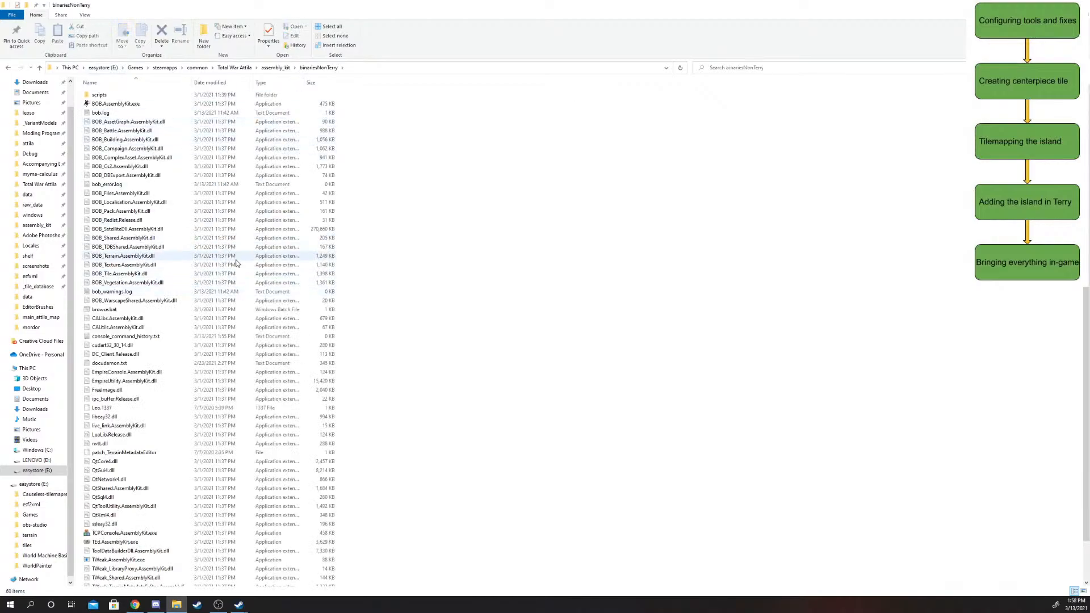
scroll(114, 261, down, 2)
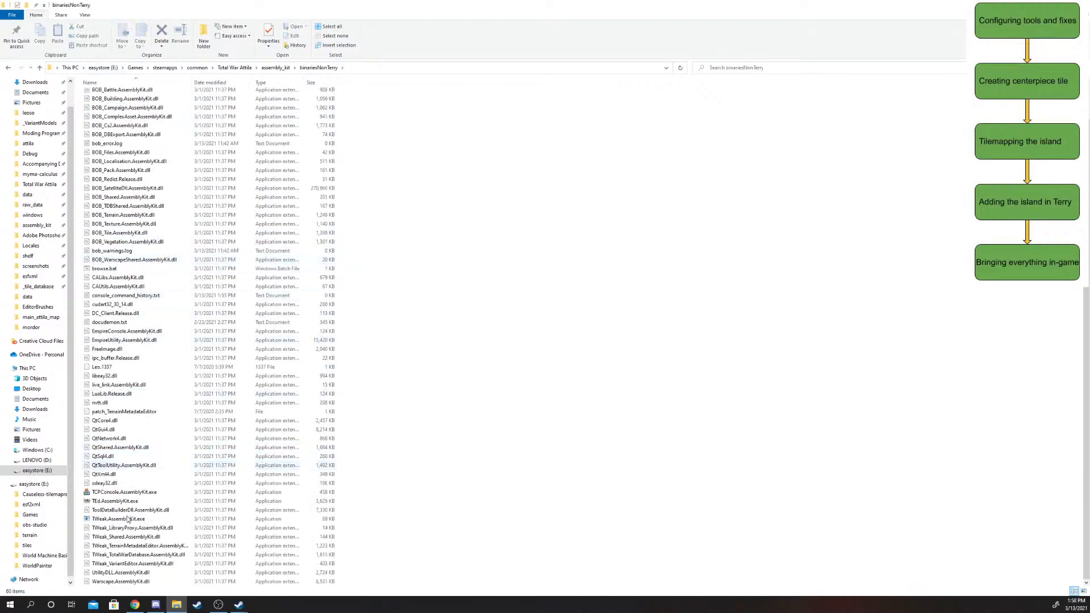
click(116, 501)
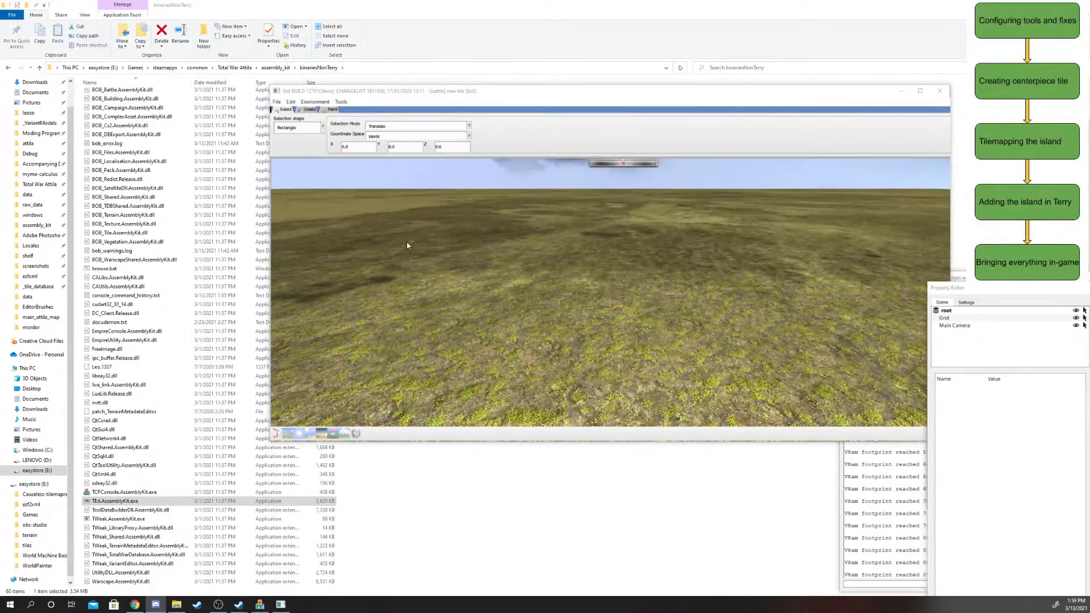
- Create a new tile in the campaign database at the default 8 x 8 size
click(277, 102)
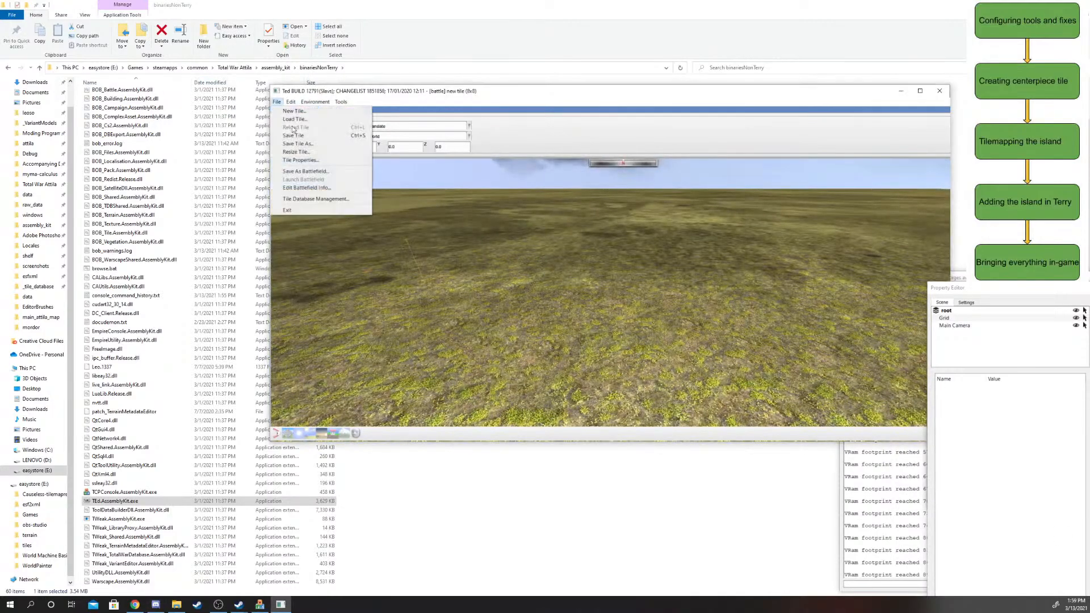
click(310, 116)
click(548, 278)
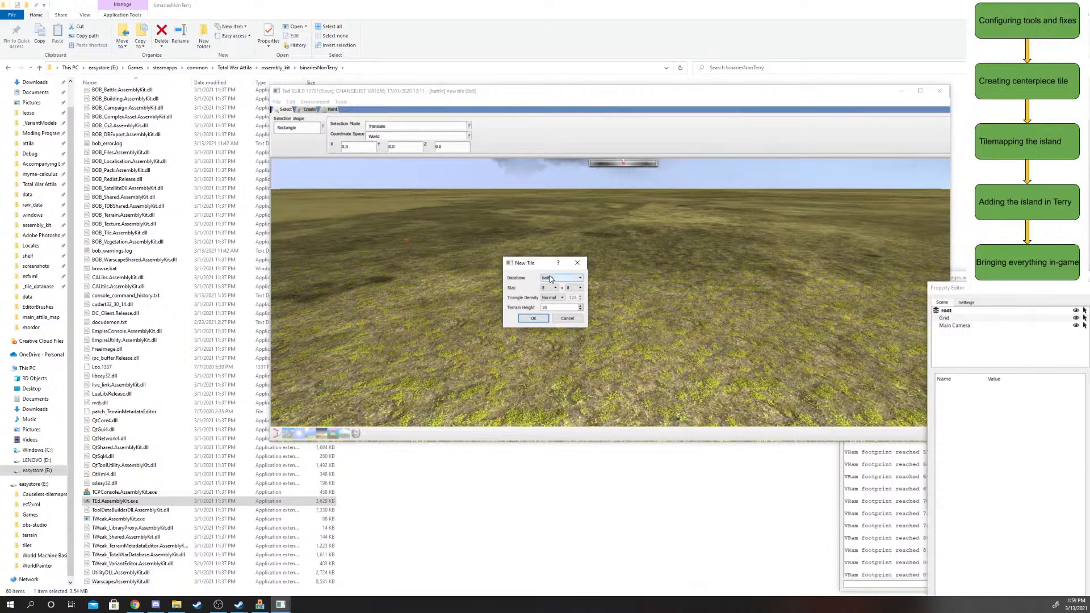
click(551, 289)
click(542, 320)
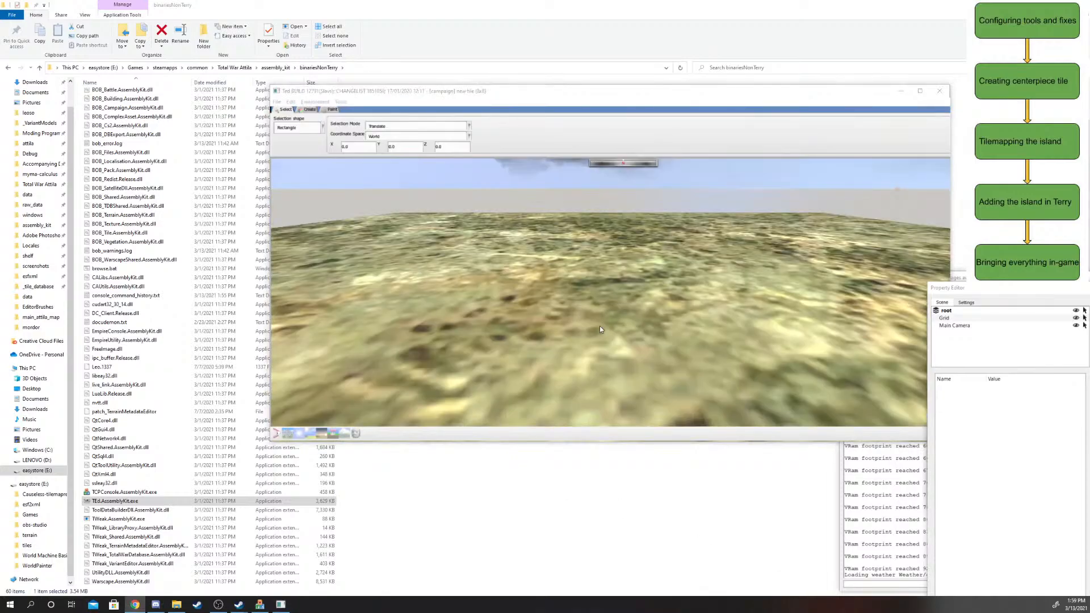
click(637, 347)
scroll(637, 347, up, 3)
scroll(595, 361, down, 6)
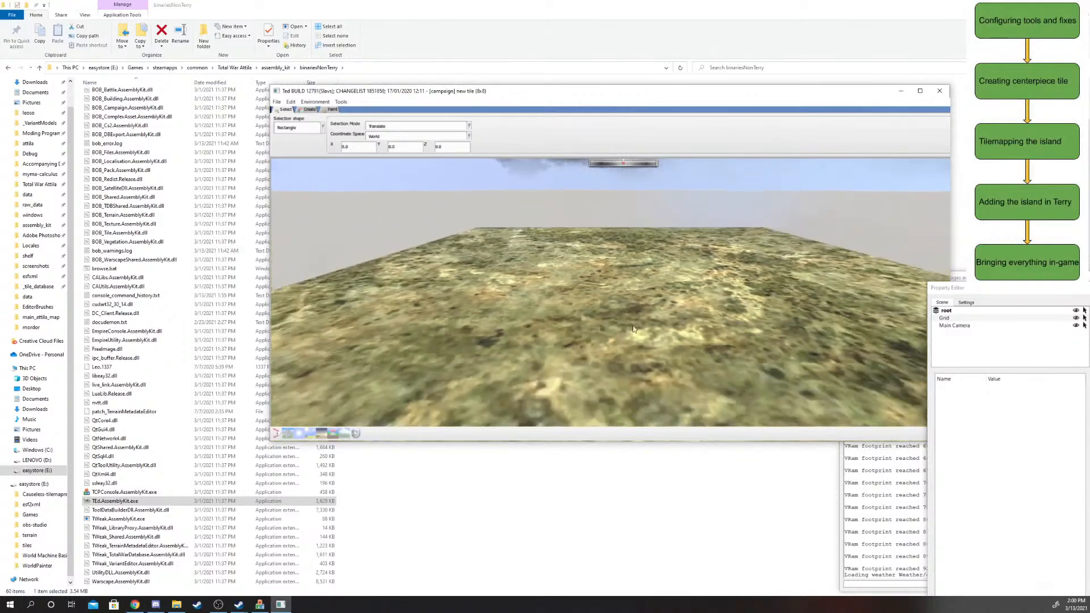
- Examine the texture groups offered in the new tile's properties for the mordor textures
click(276, 102)
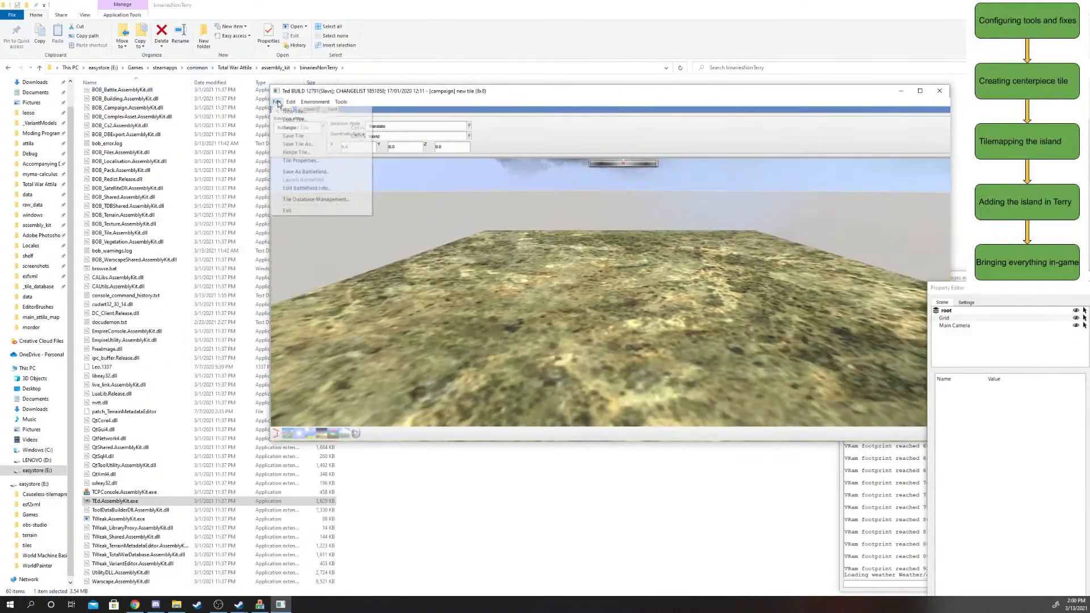
click(303, 162)
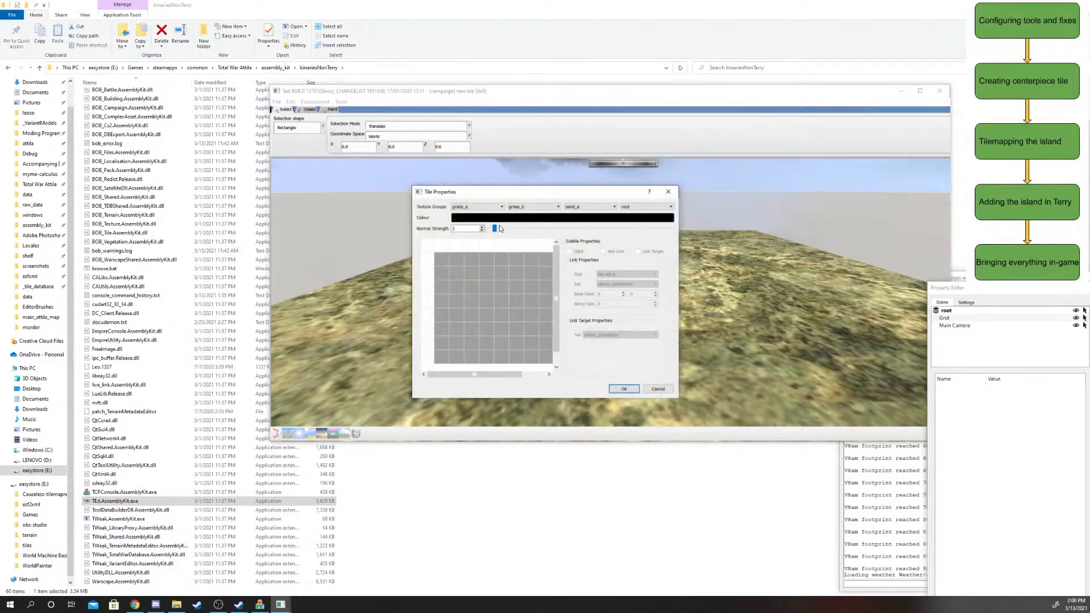
click(499, 208)
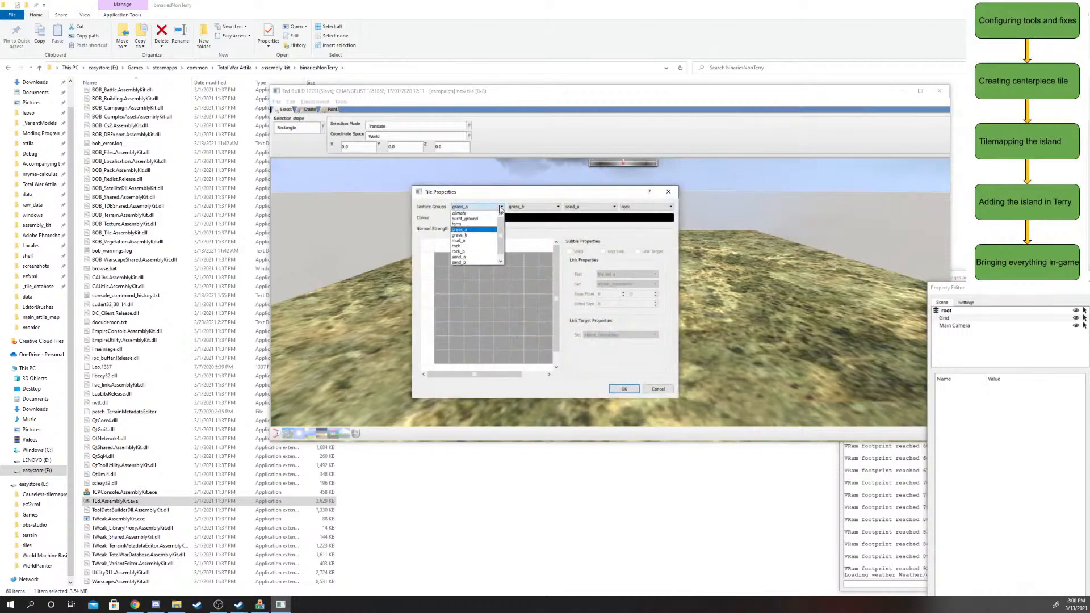
scroll(476, 252, down, 1)
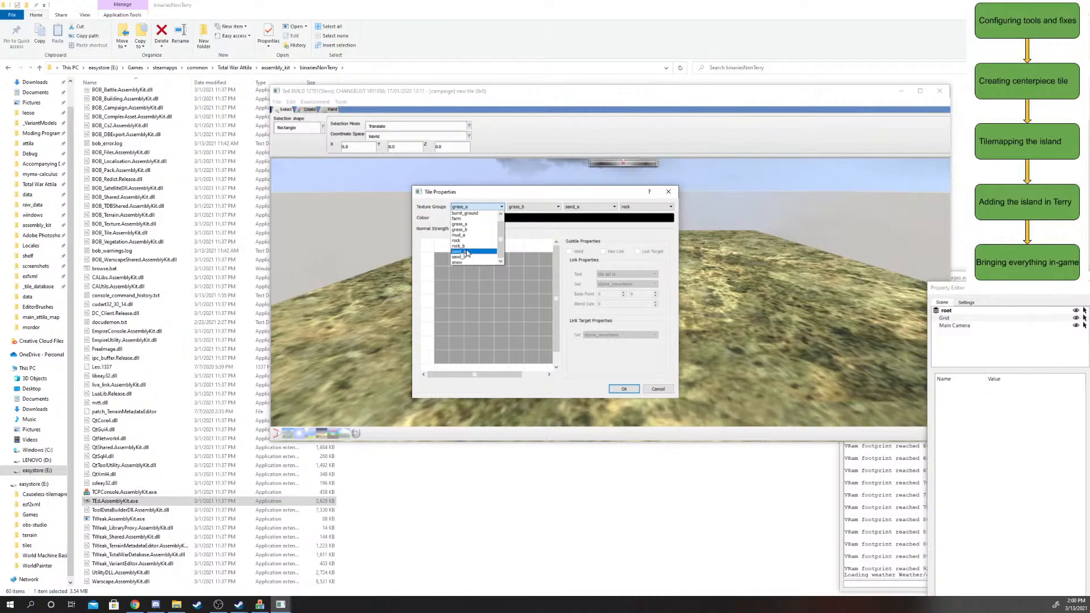
- Go back to the main Total War Attila folder in File Explorer, and close the tile properties and TEd
click(268, 67)
click(235, 67)
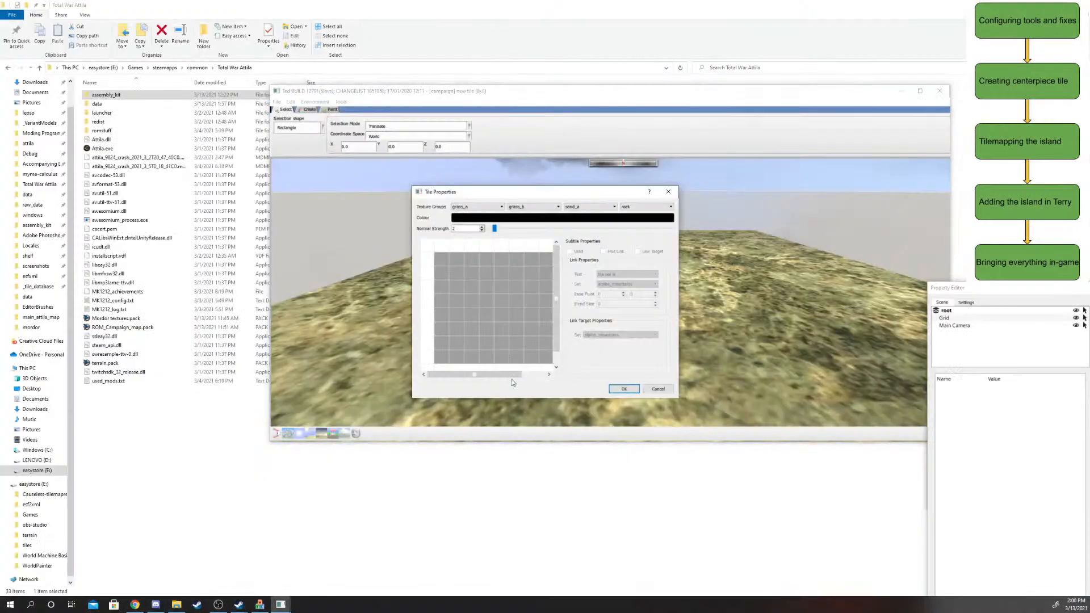
click(477, 207)
click(669, 191)
click(669, 191)
click(940, 91)
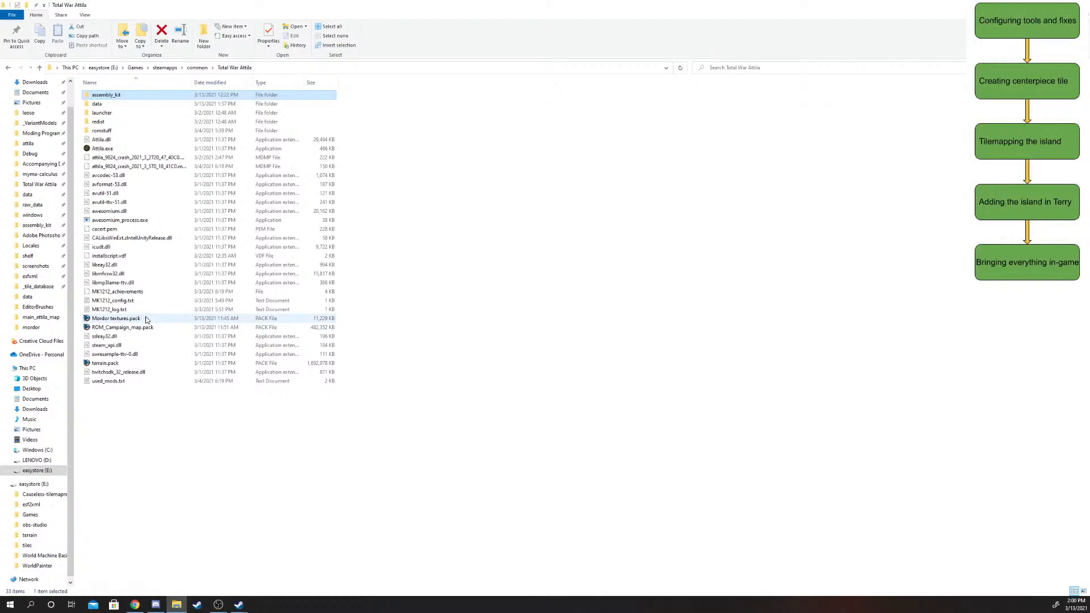
- Move Mordor textures.pack from the main Total War Attila folder into the data folder
drag(144, 322, 204, 99)
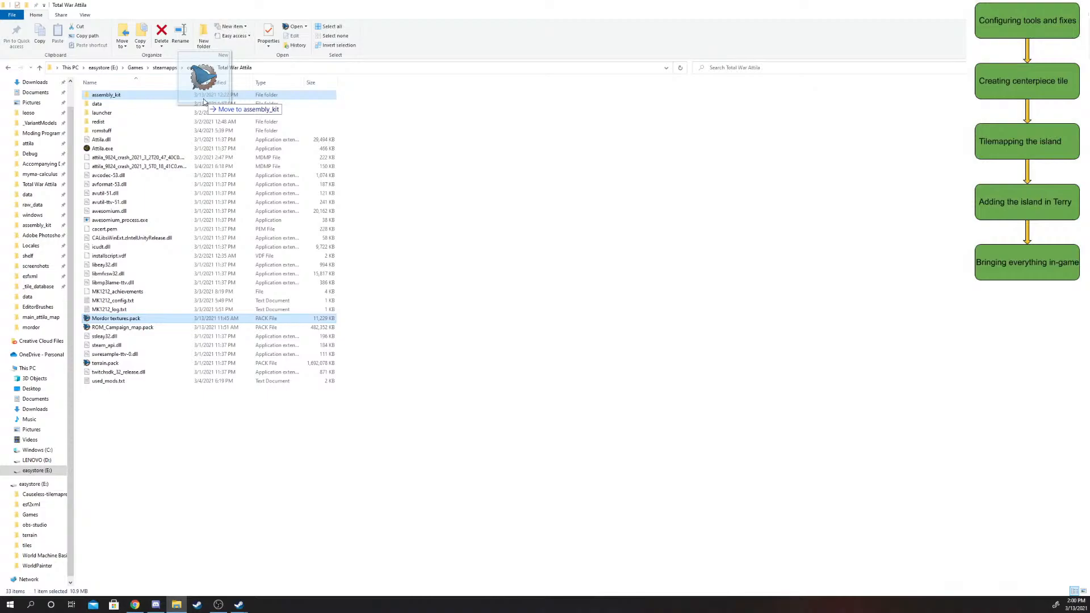
drag(204, 101, 185, 107)
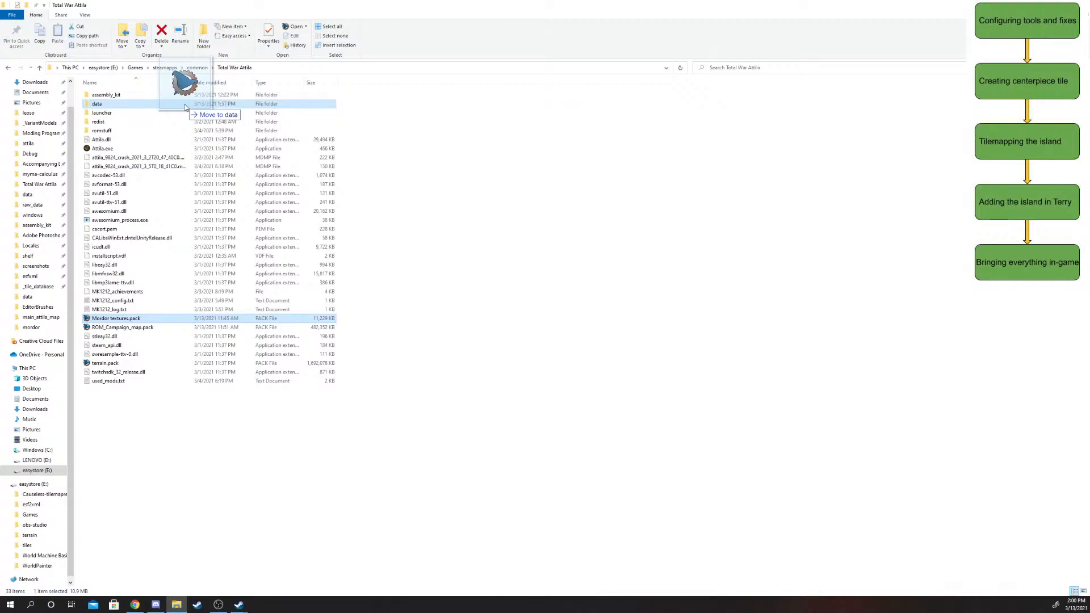
drag(185, 107, 121, 107)
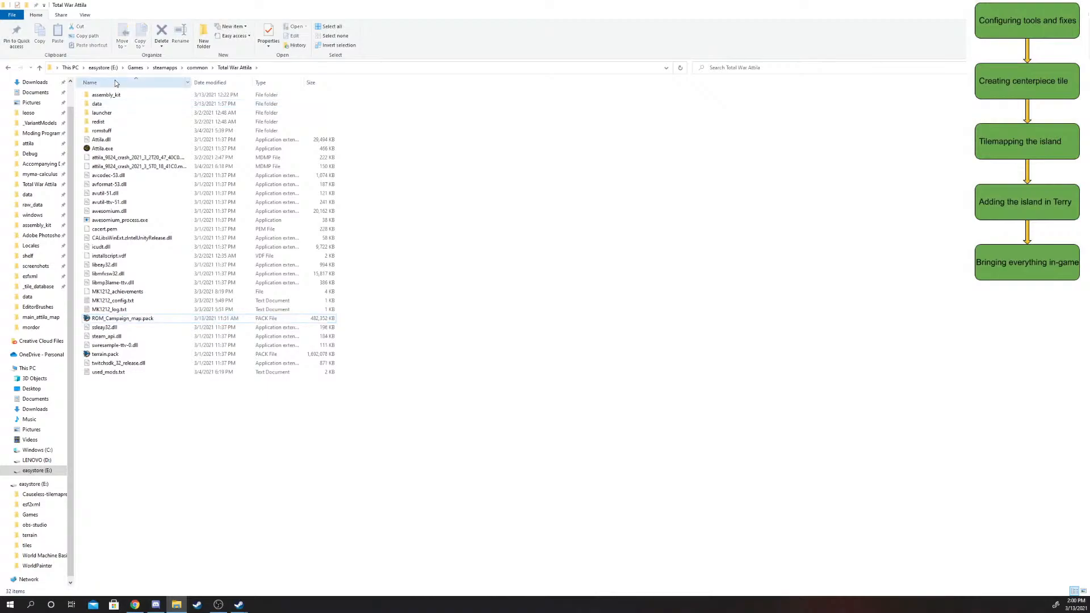
- Relaunch TEd.AssemblyKit.exe from the assembly_kit\binariesNonTerry folder
double_click(117, 95)
double_click(122, 104)
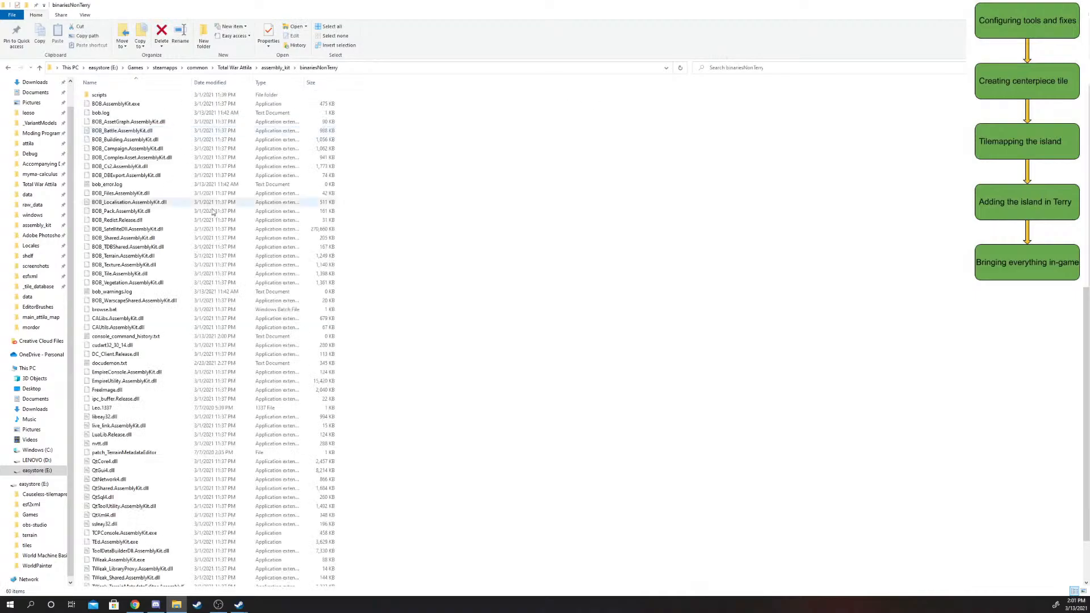
scroll(169, 137, down, 2)
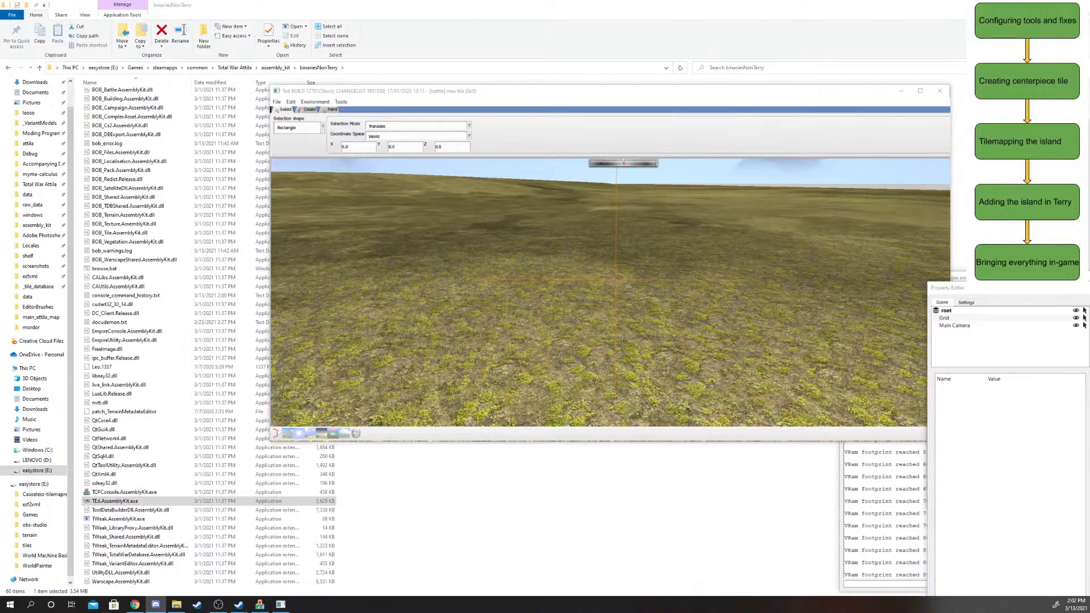
key(w)
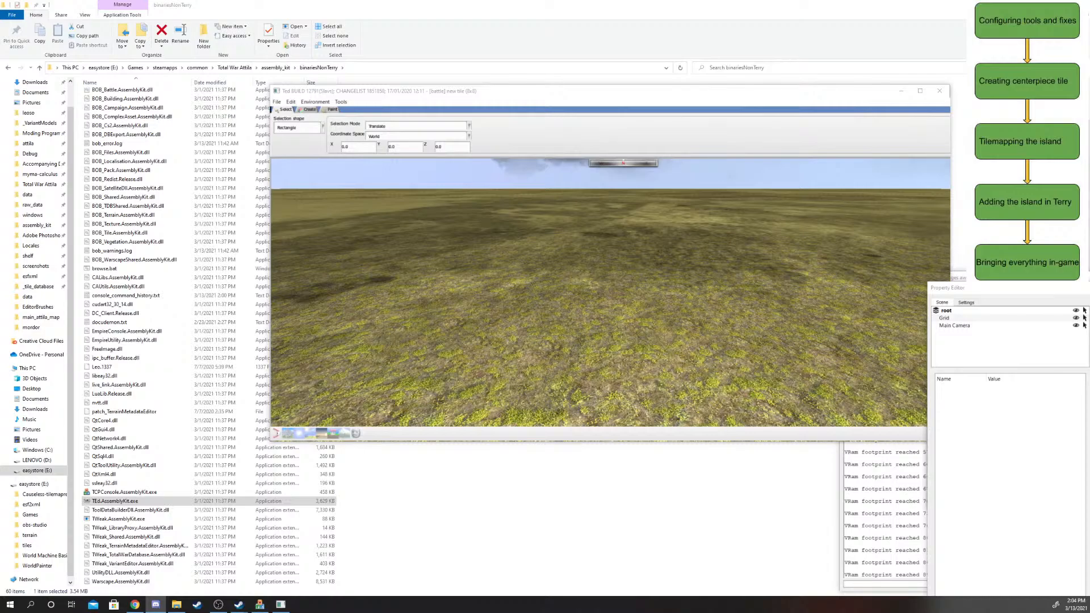
- Begin a new tile and set its database to campaign
click(669, 285)
scroll(668, 285, down, 3)
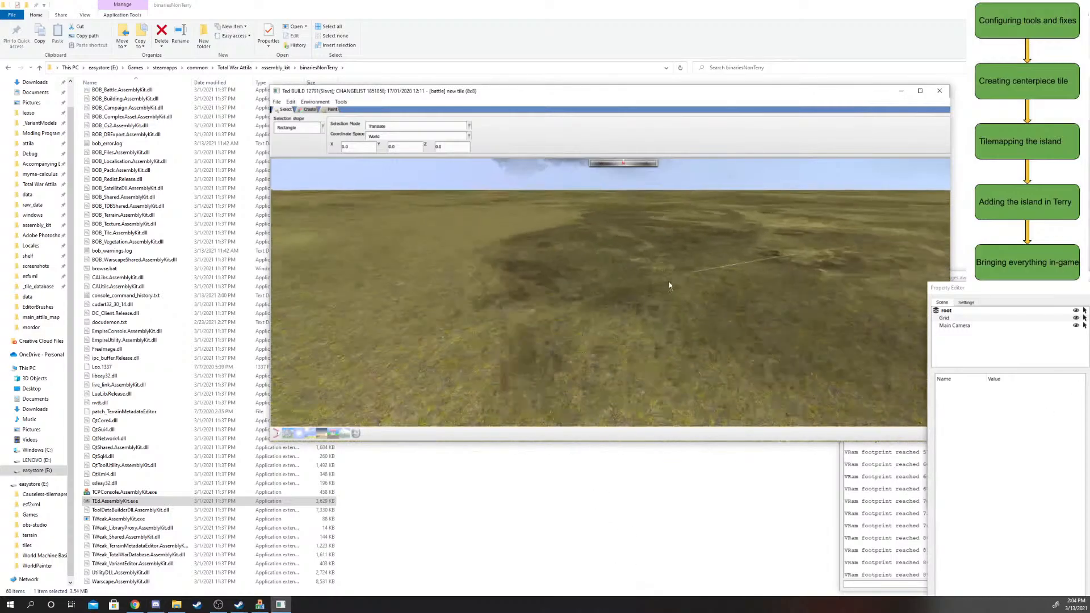
click(277, 102)
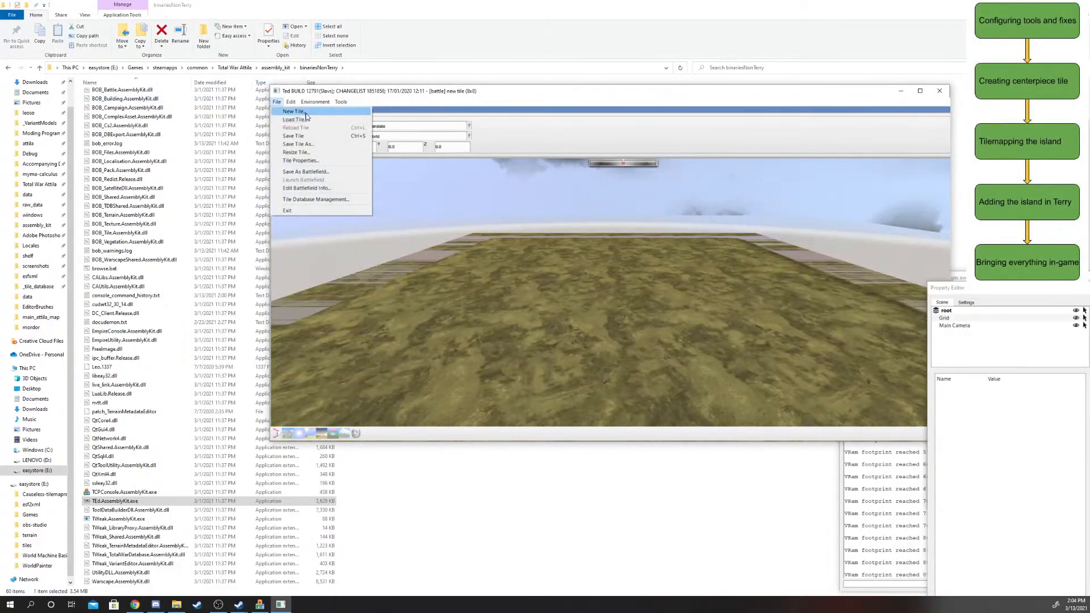
click(305, 112)
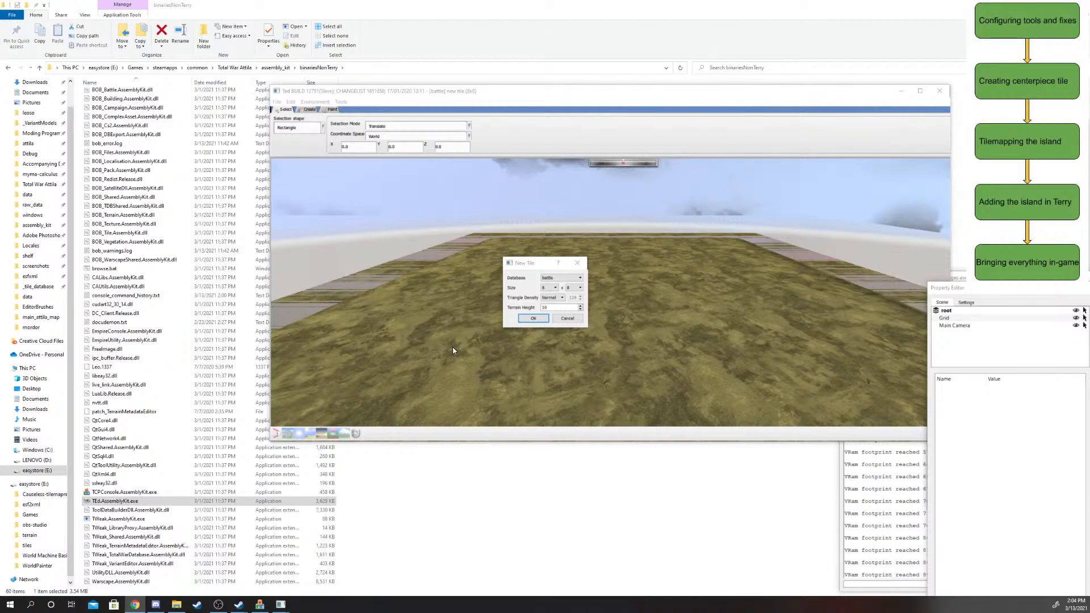
click(557, 278)
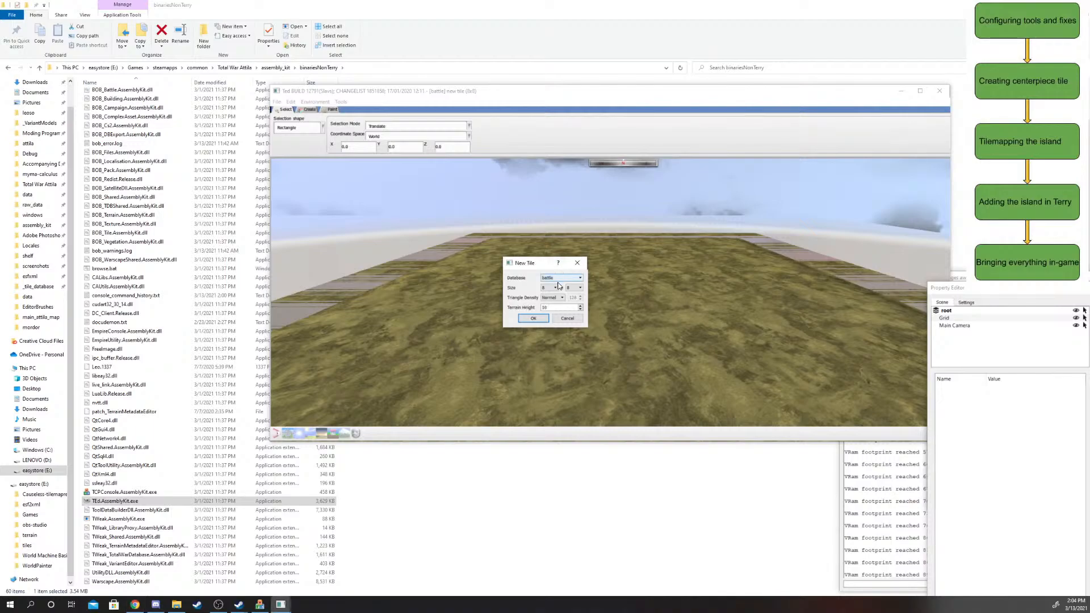
click(561, 278)
click(553, 288)
click(554, 288)
click(539, 327)
- Set the new campaign tile's size to 12 x 12 and create it
click(549, 288)
scroll(549, 335, down, 1)
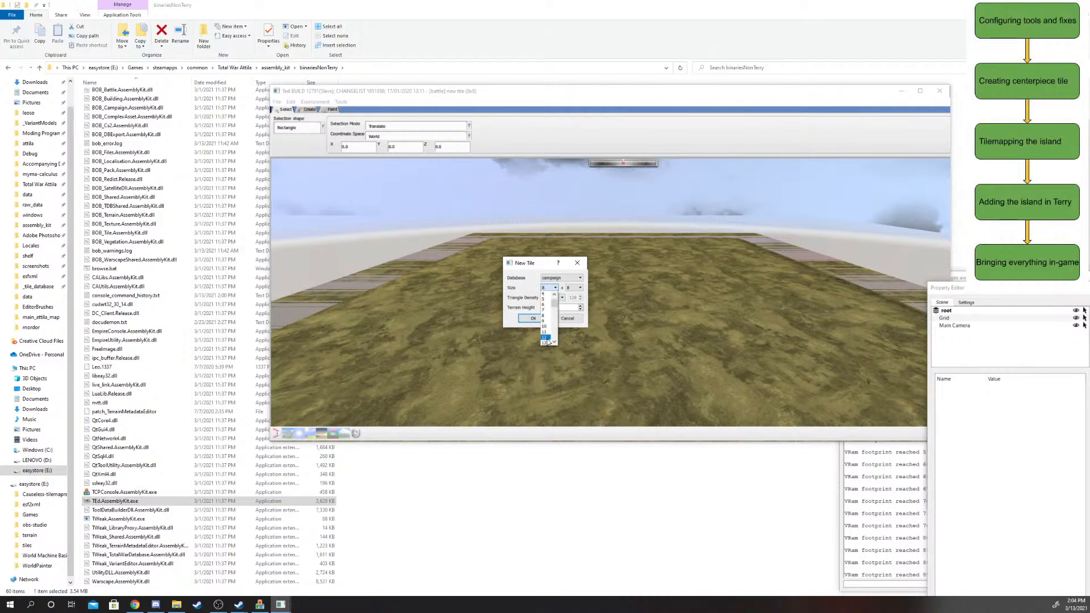
click(547, 337)
click(573, 288)
scroll(569, 335, down, 1)
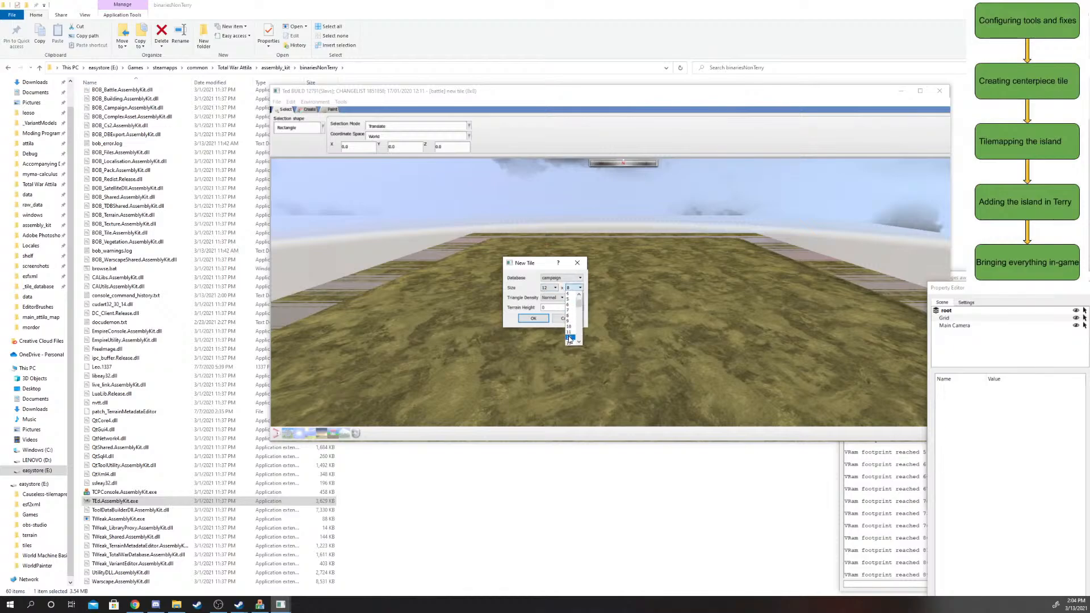
click(569, 338)
click(530, 319)
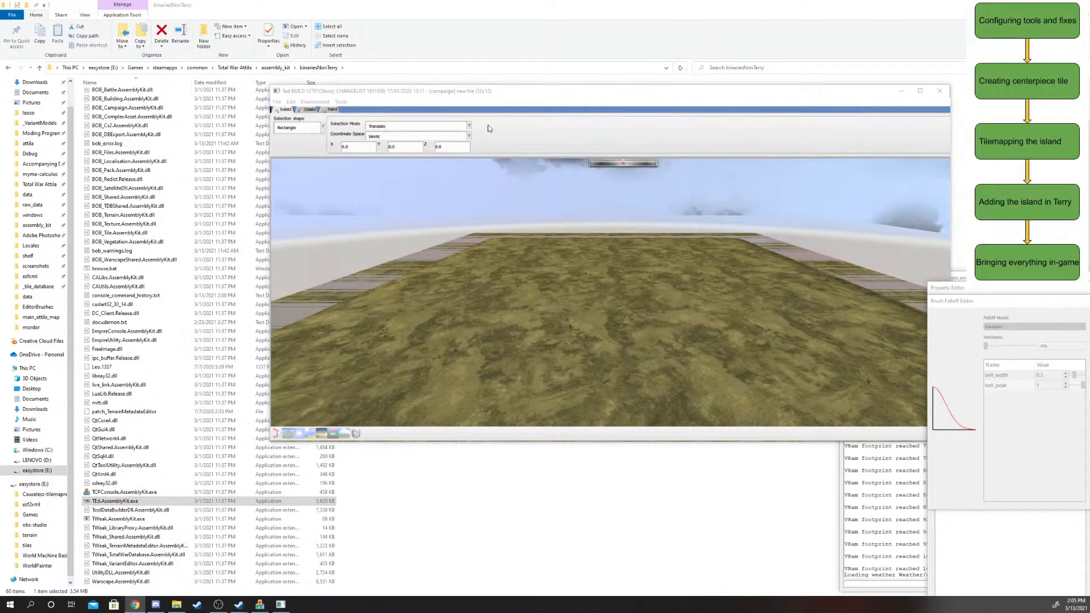
- Inspect the new campaign tile in the 3D view from different distances and angles
click(478, 92)
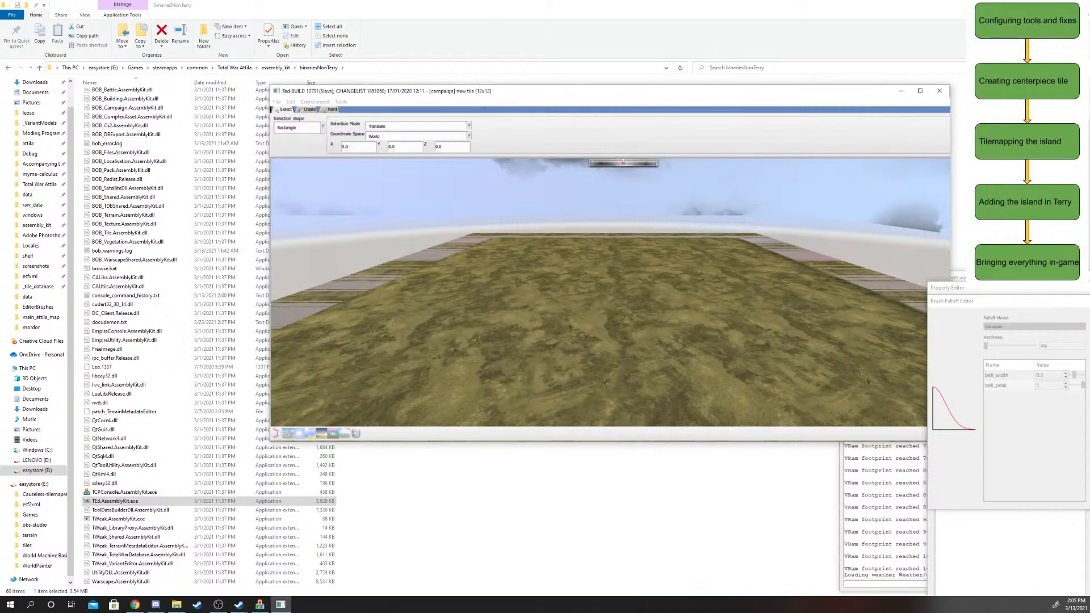
key(w)
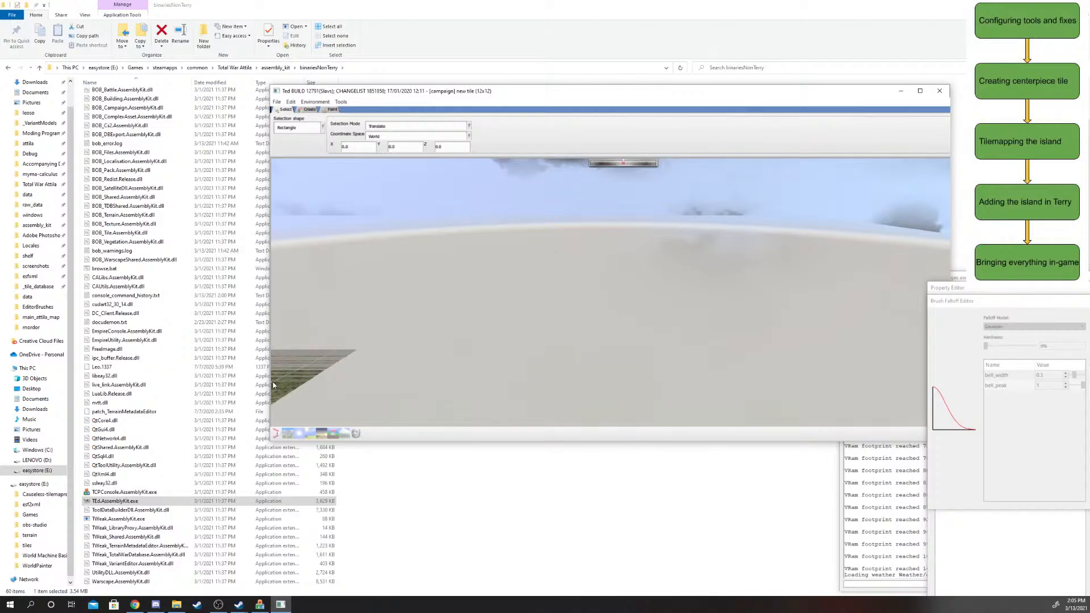
key(w)
key(s)
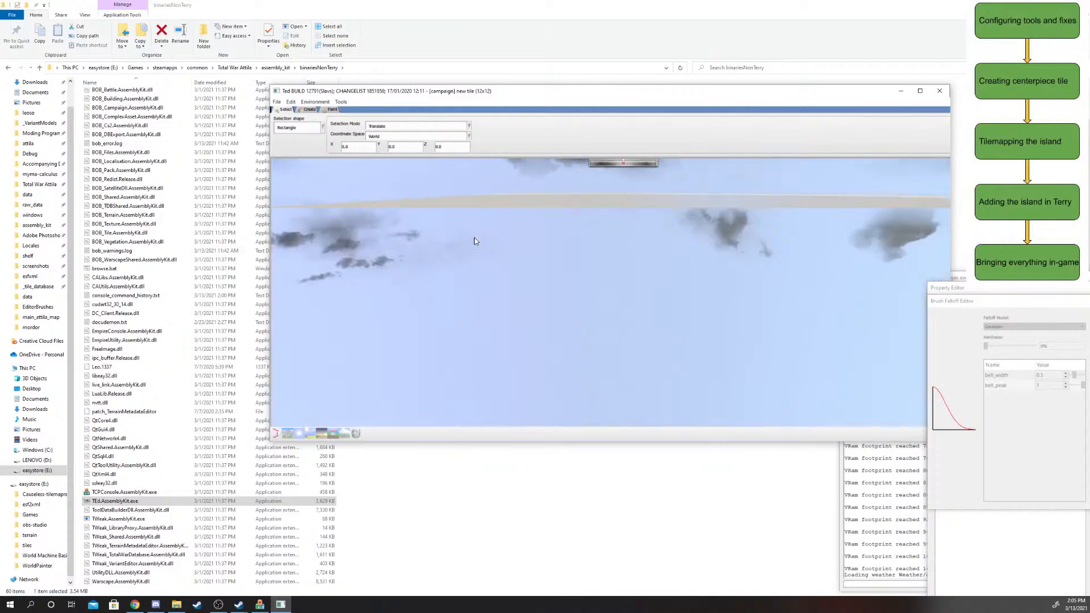
key(w)
key(w)
key(w)
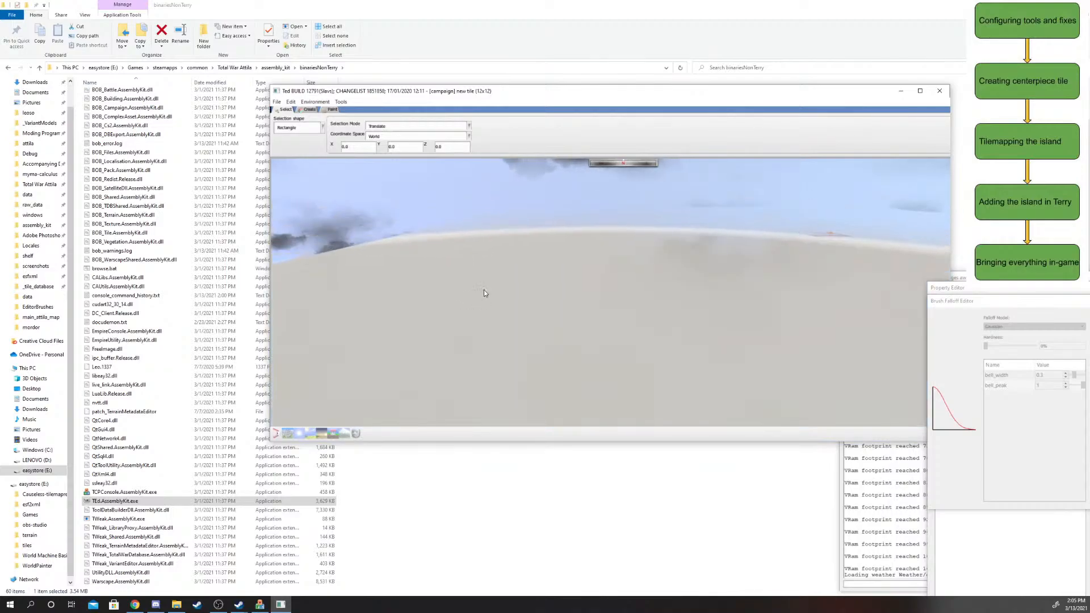
key(d)
key(w)
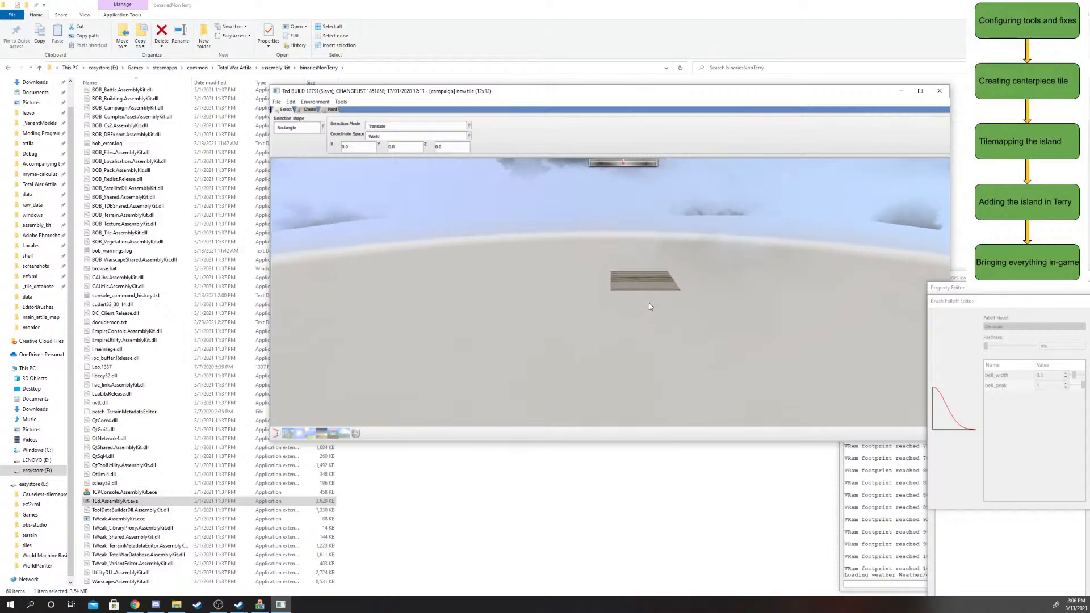
key(s)
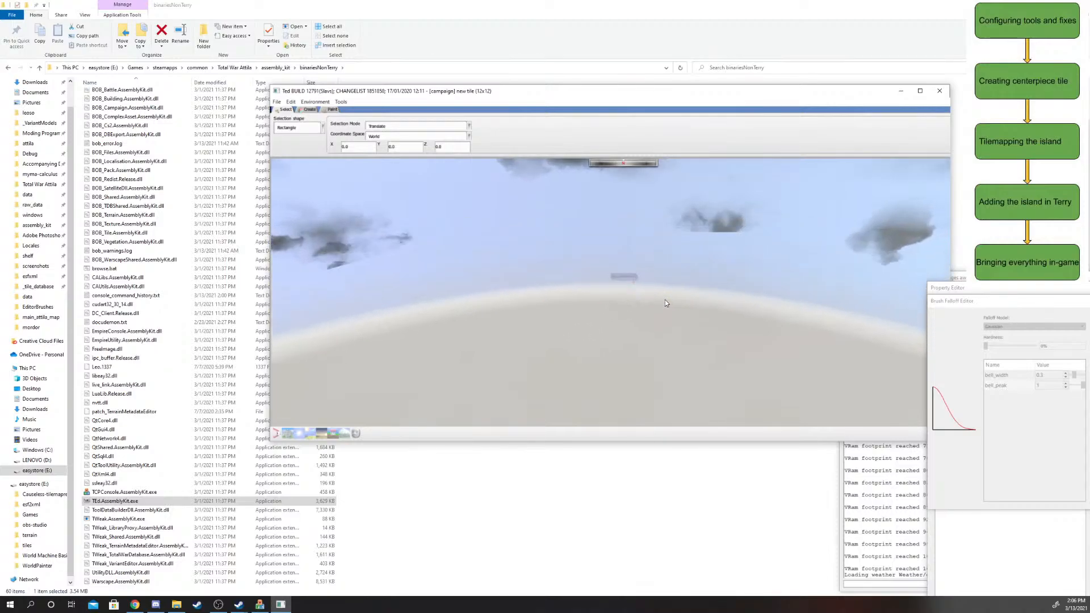
key(s)
key(w)
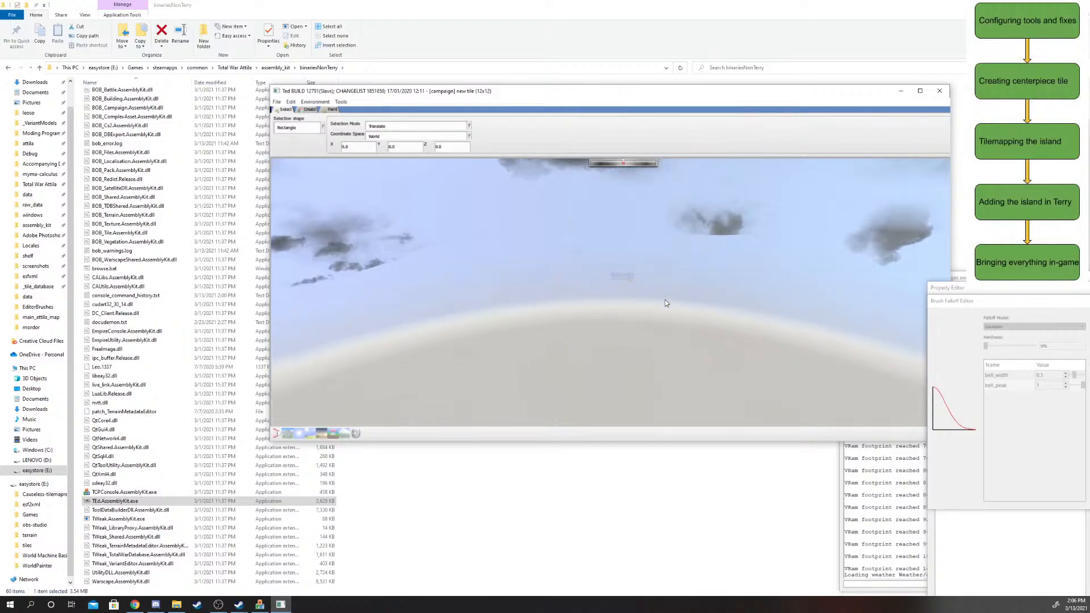
key(s)
key(d)
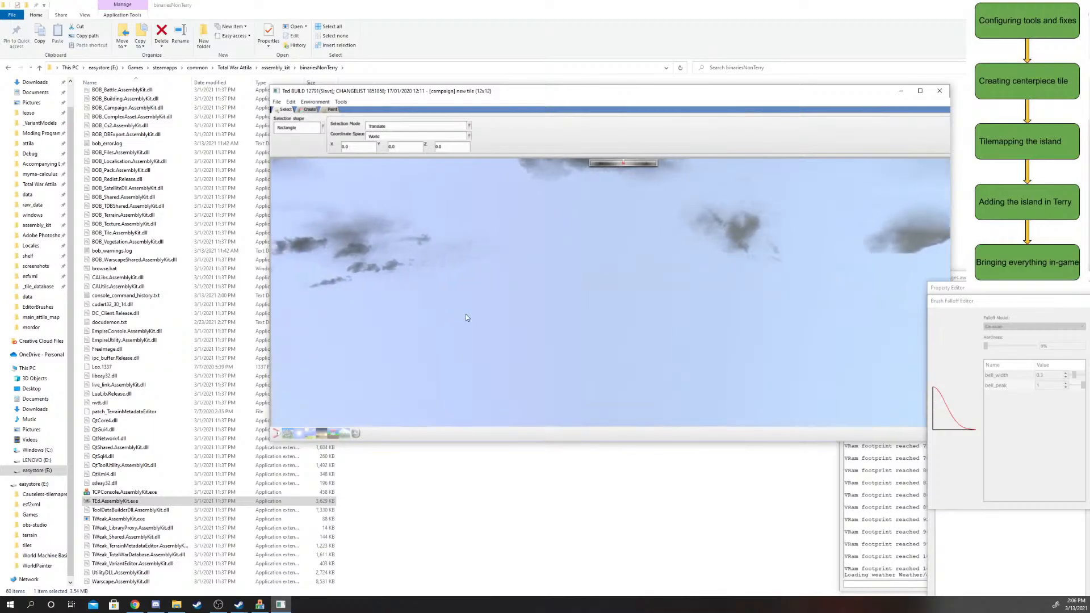
key(w)
key(d)
key(a)
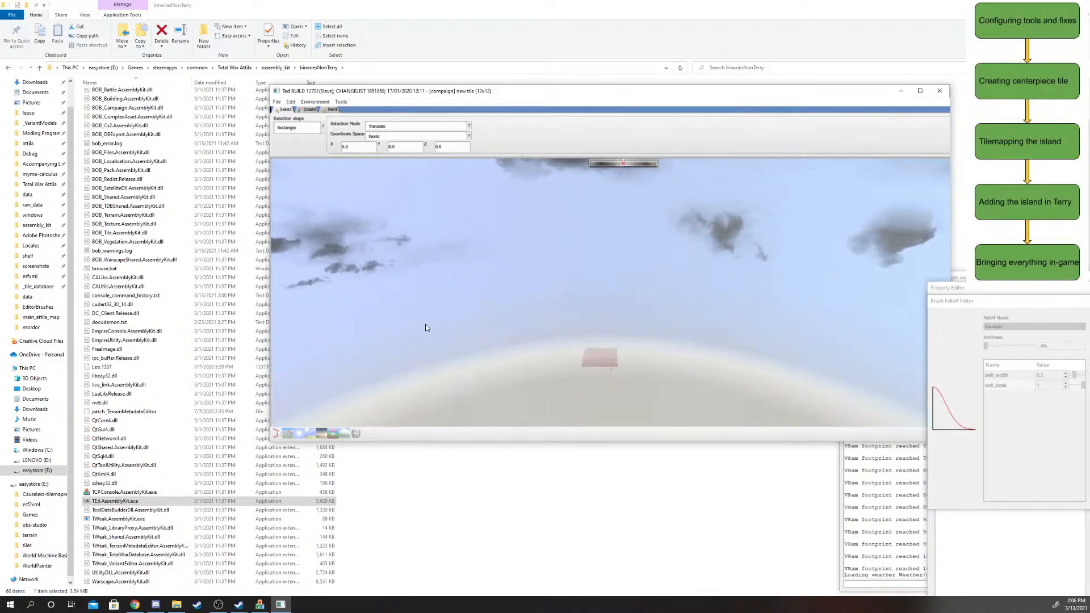
- Fly the camera back to the new 12x12 tile and view its whole surface up close from an angle
key(w)
key(s)
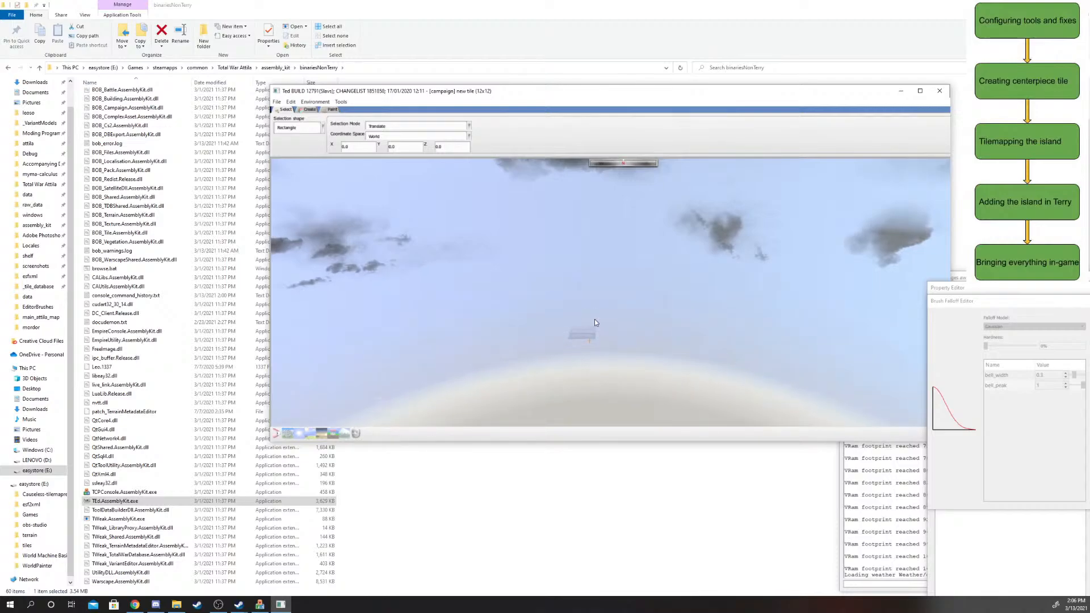
key(s)
key(s)
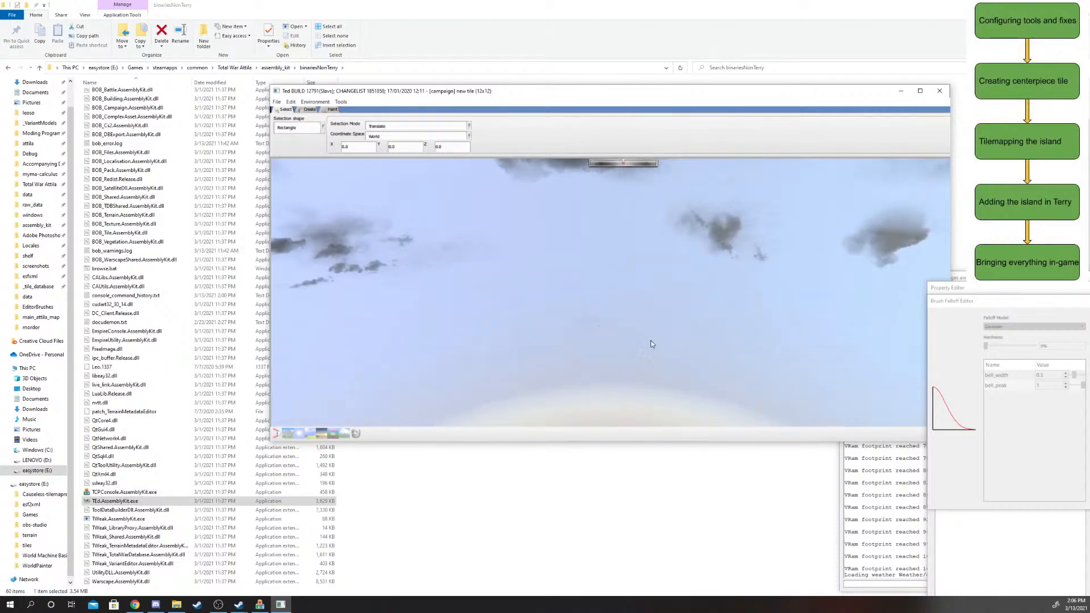
middle_drag(651, 339, 442, 339)
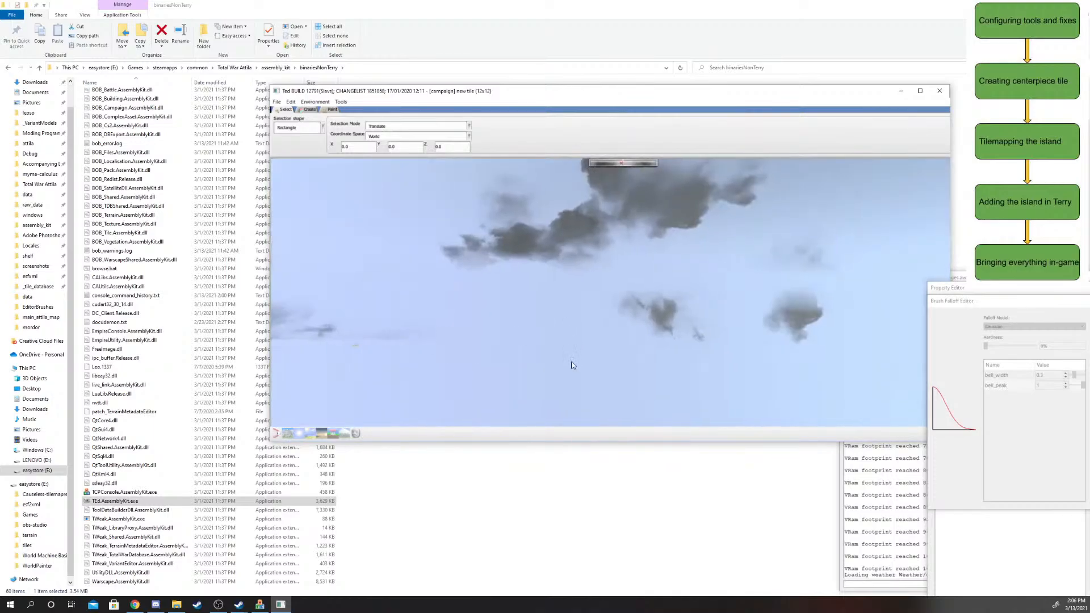
middle_drag(617, 335, 544, 363)
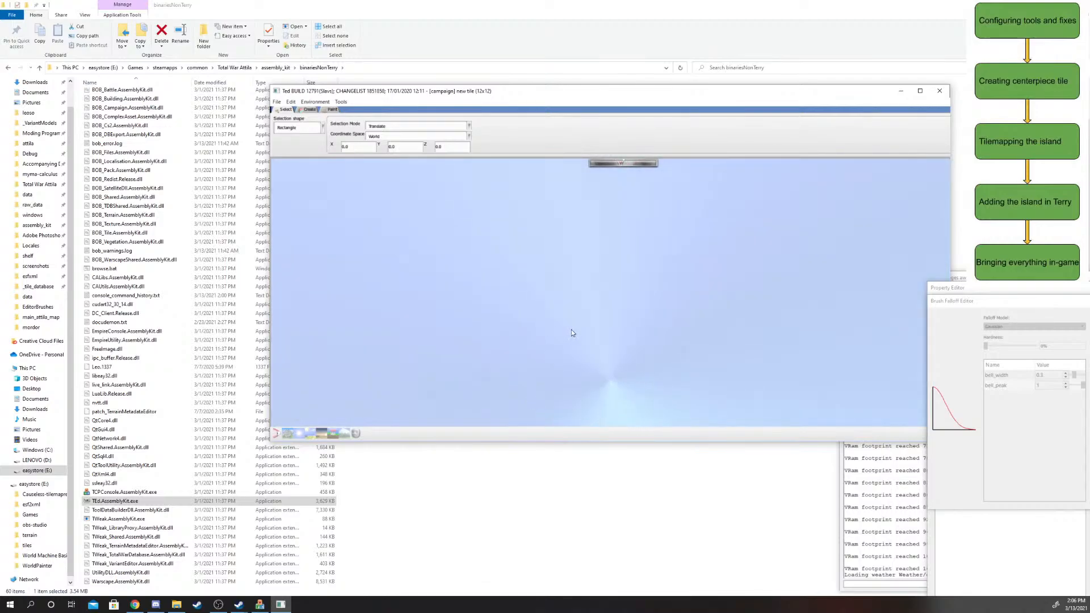
middle_drag(571, 329, 527, 316)
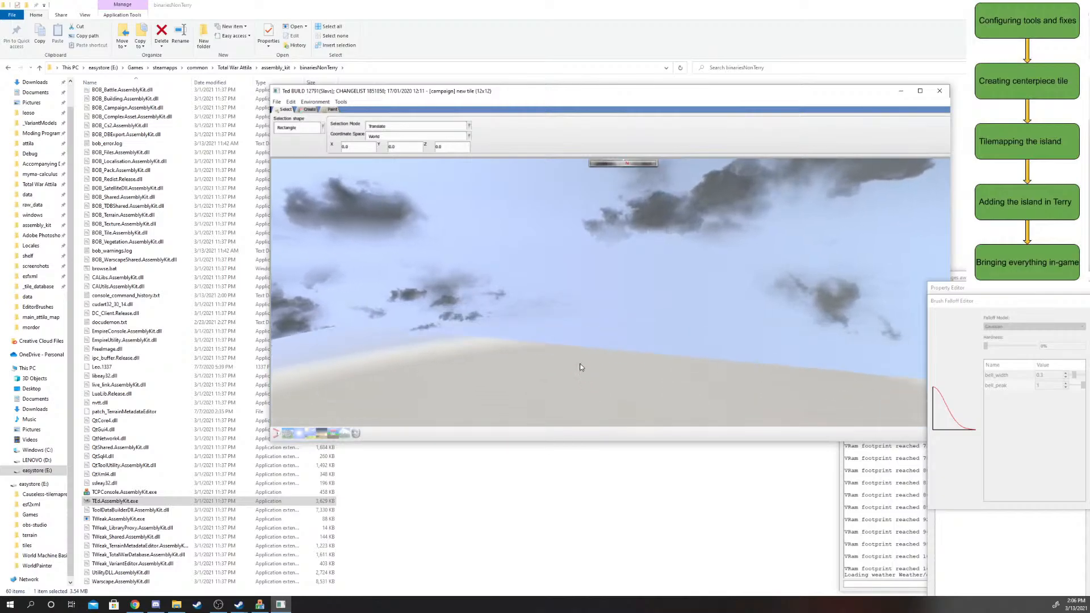
scroll(591, 405, up, 5)
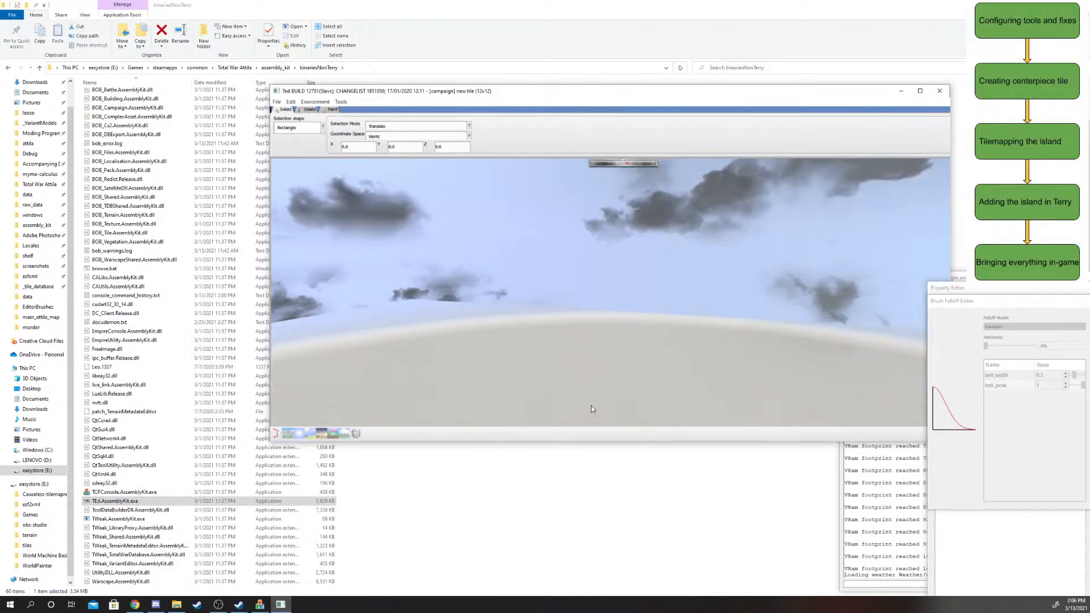
scroll(591, 399, down, 4)
scroll(595, 269, down, 3)
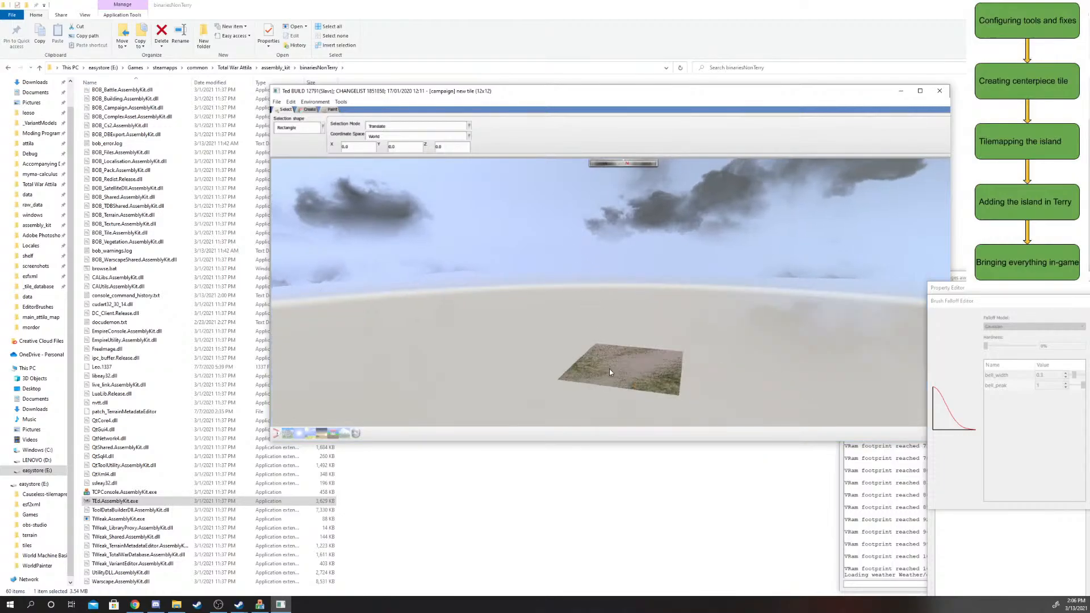
scroll(613, 372, up, 1)
scroll(641, 386, down, 3)
middle_drag(603, 319, 516, 356)
scroll(682, 322, up, 2)
scroll(516, 359, up, 2)
middle_drag(590, 329, 613, 284)
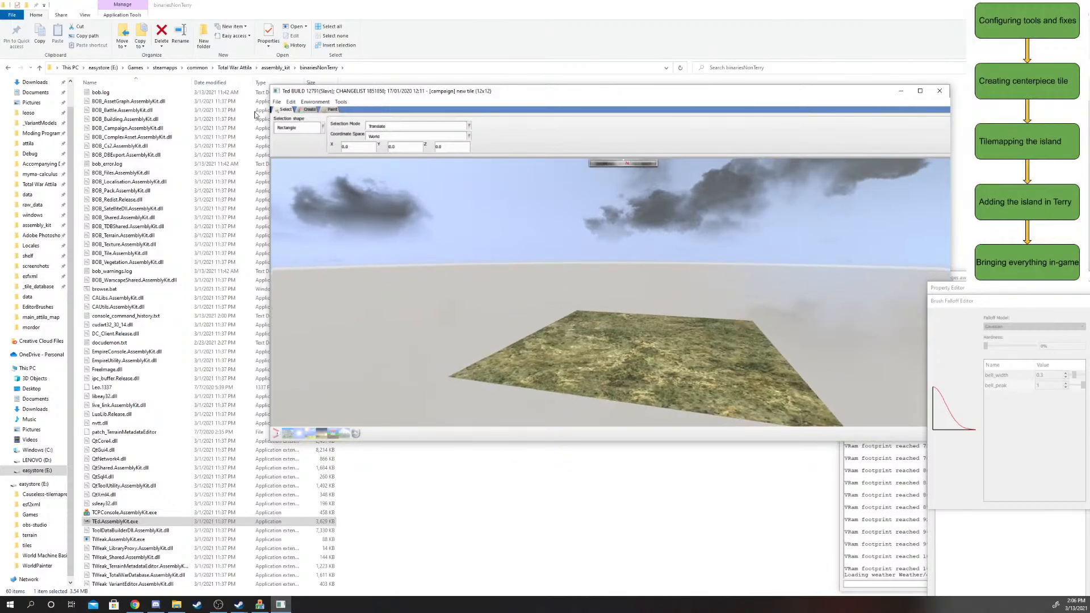
- Begin a new tile set in the campaign tile database, name it VolcanoIsland and open its colour choice
click(276, 101)
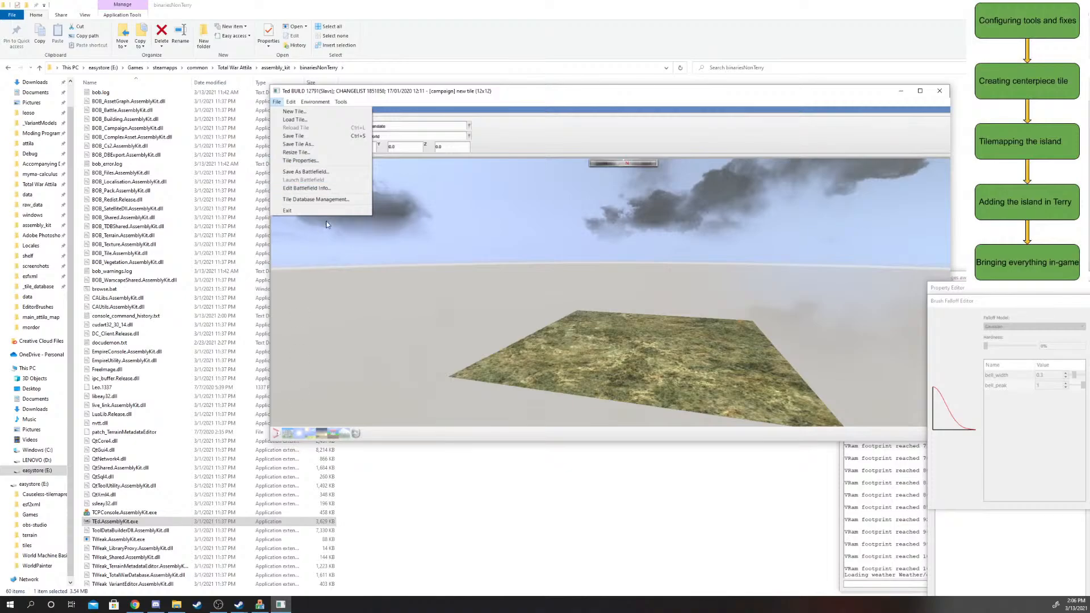
click(347, 200)
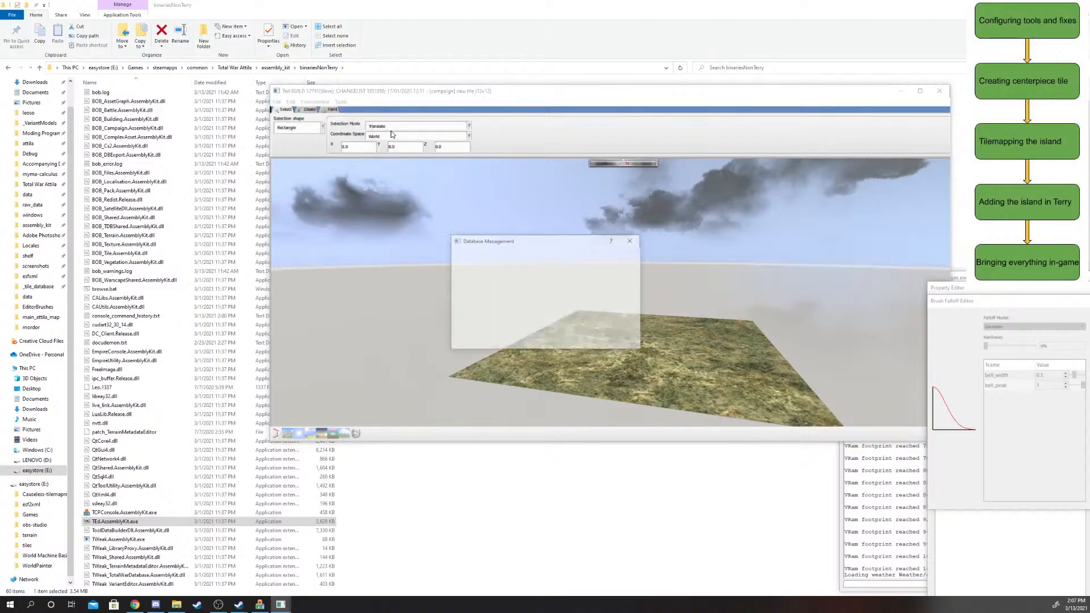
scroll(513, 289, down, 10)
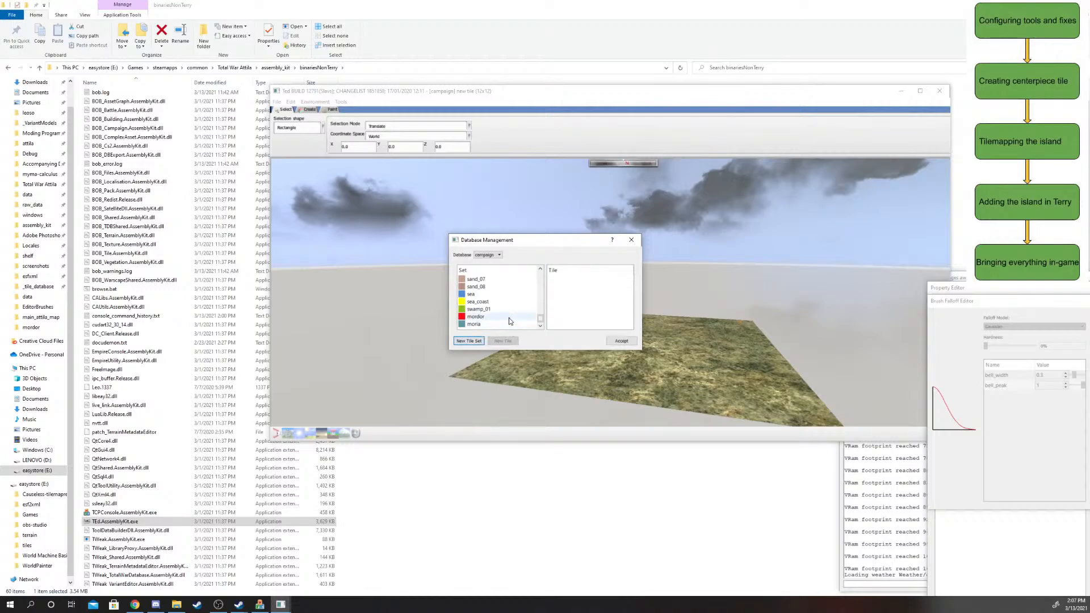
click(480, 340)
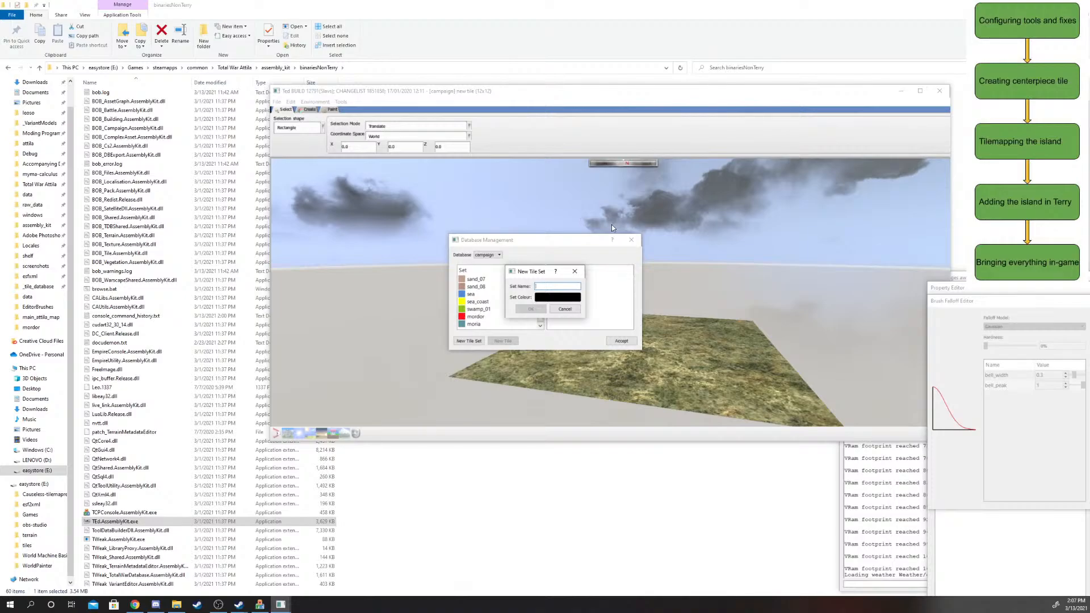
text(VolcanoIsland)
click(566, 301)
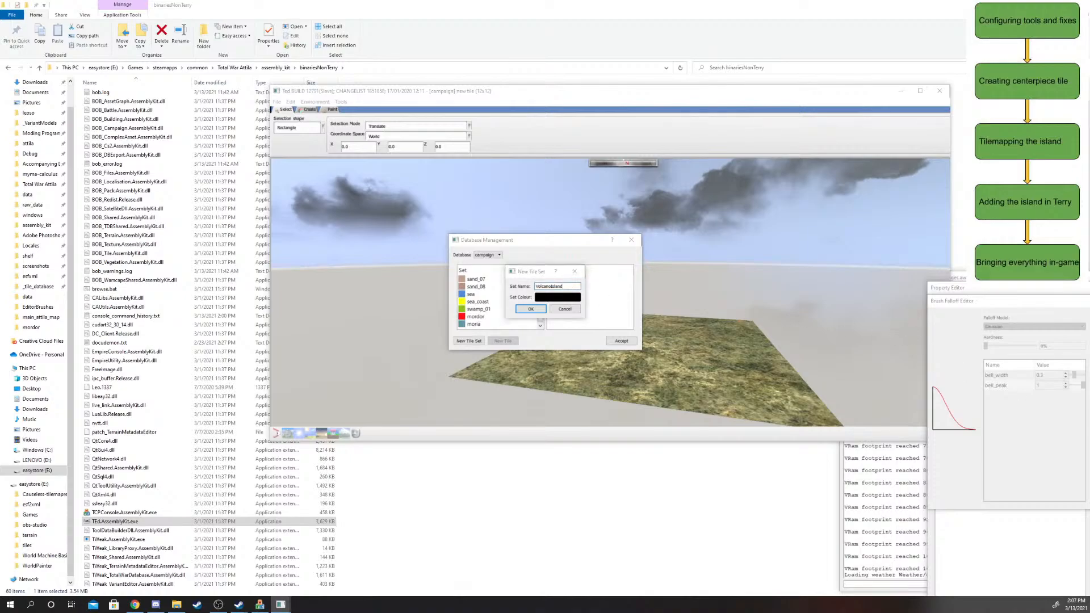
- Try to give the VolcanoIsland set a custom green colour, confirm it and close the tile database management
drag(571, 412, 310, 251)
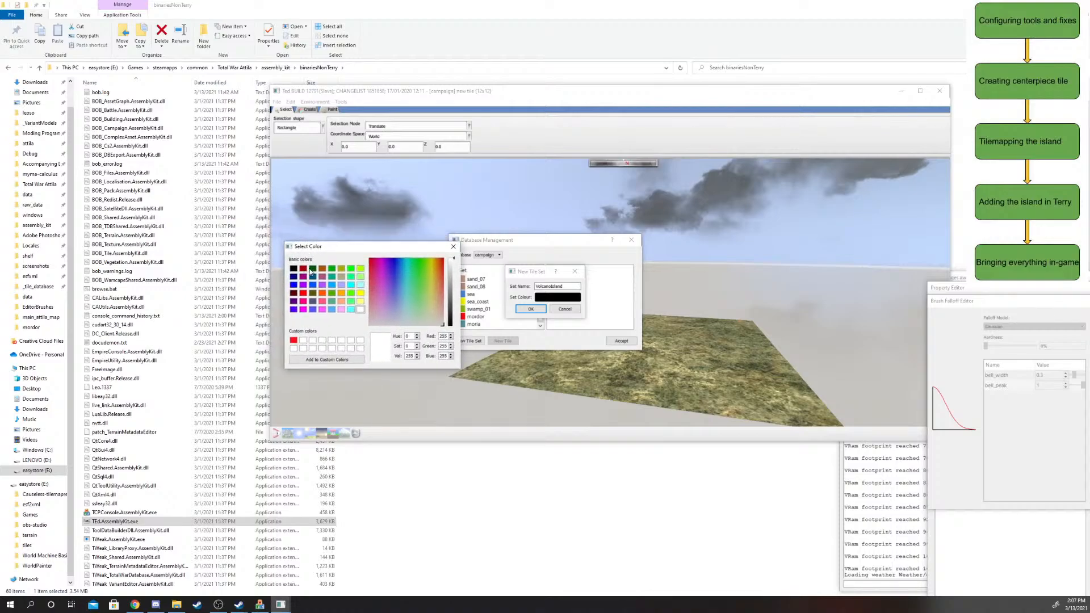
click(313, 269)
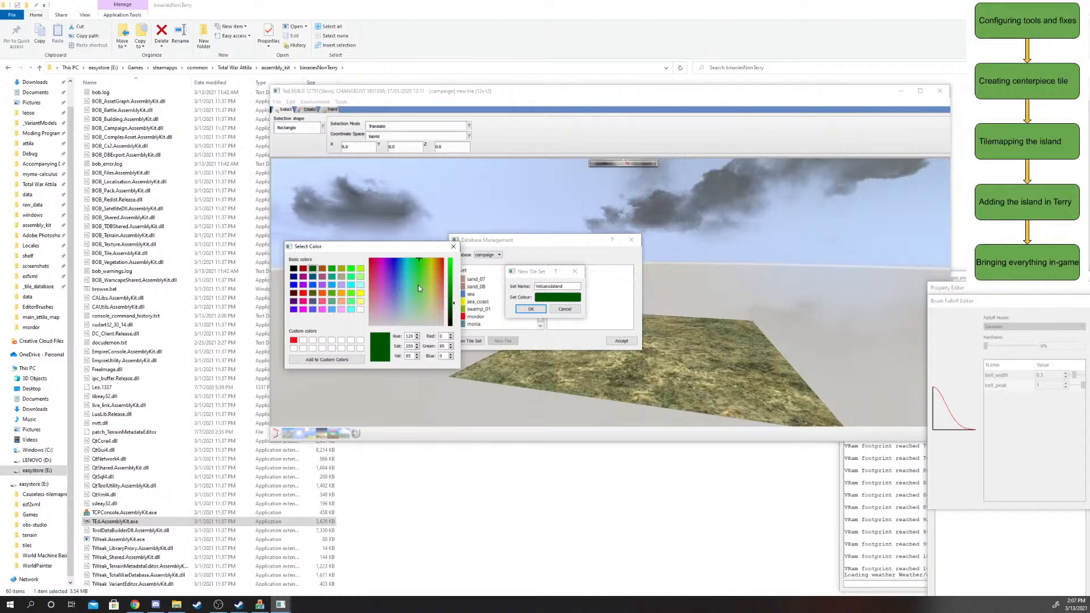
mouse_move(419, 261)
mouse_down()
mouse_move(369, 270)
mouse_move(411, 263)
mouse_up()
click(304, 341)
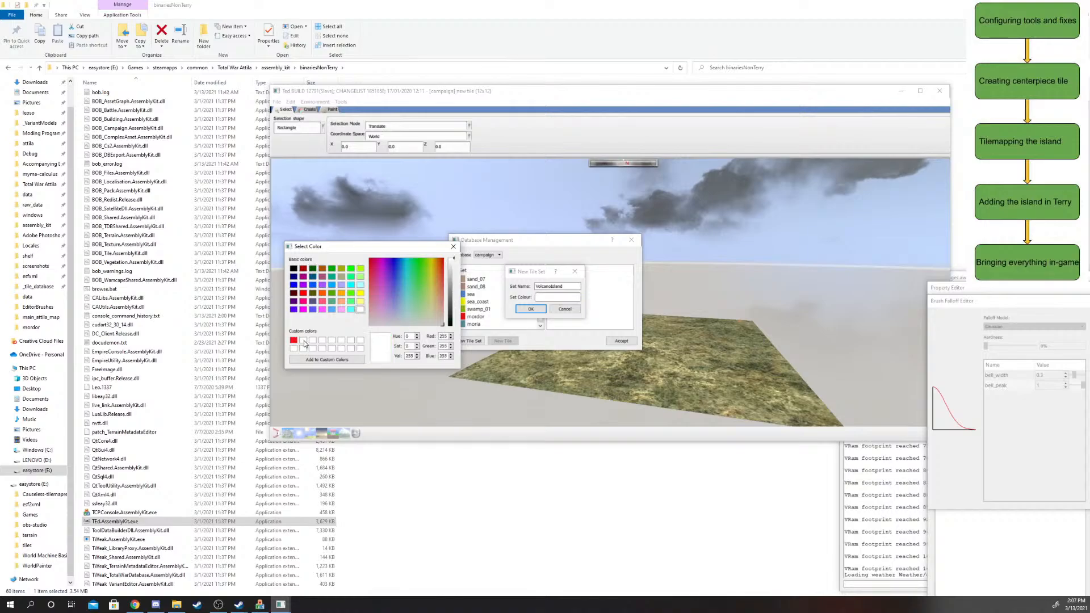
drag(425, 268, 450, 294)
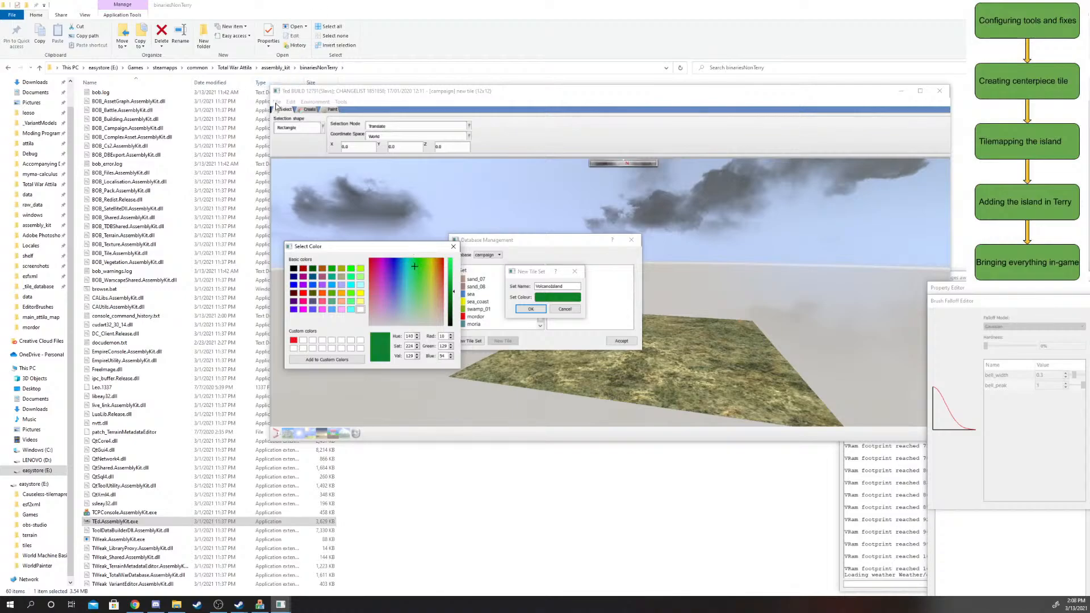
click(453, 246)
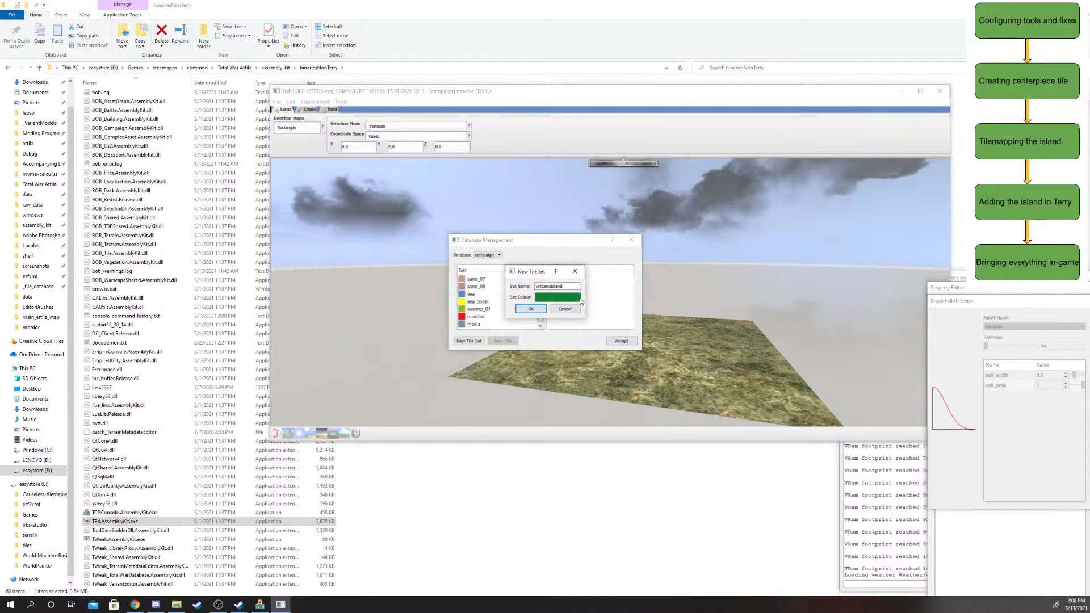
click(530, 309)
click(630, 240)
click(276, 102)
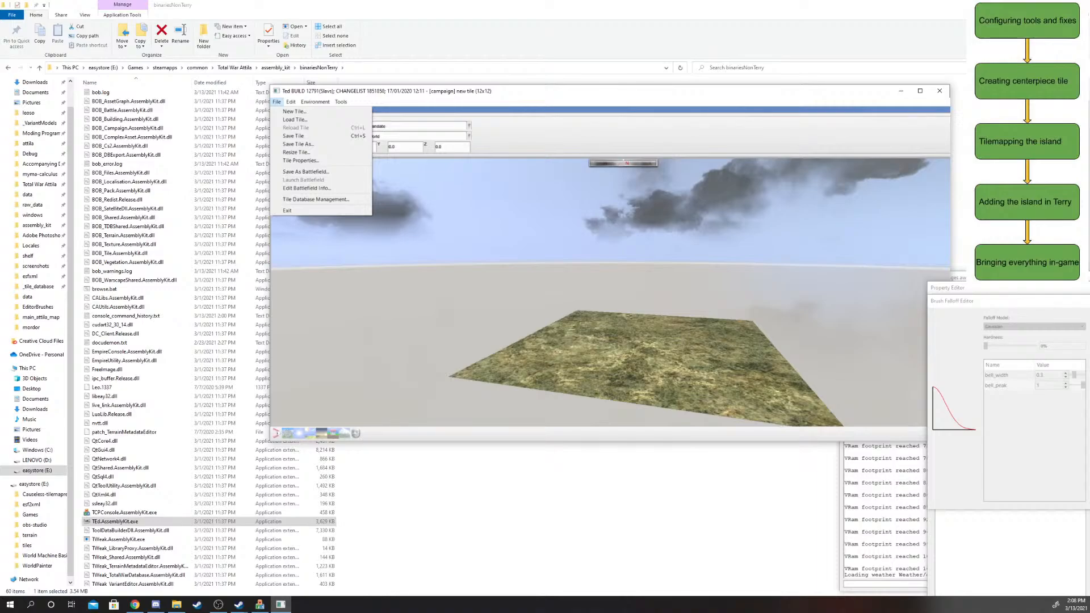
click(276, 102)
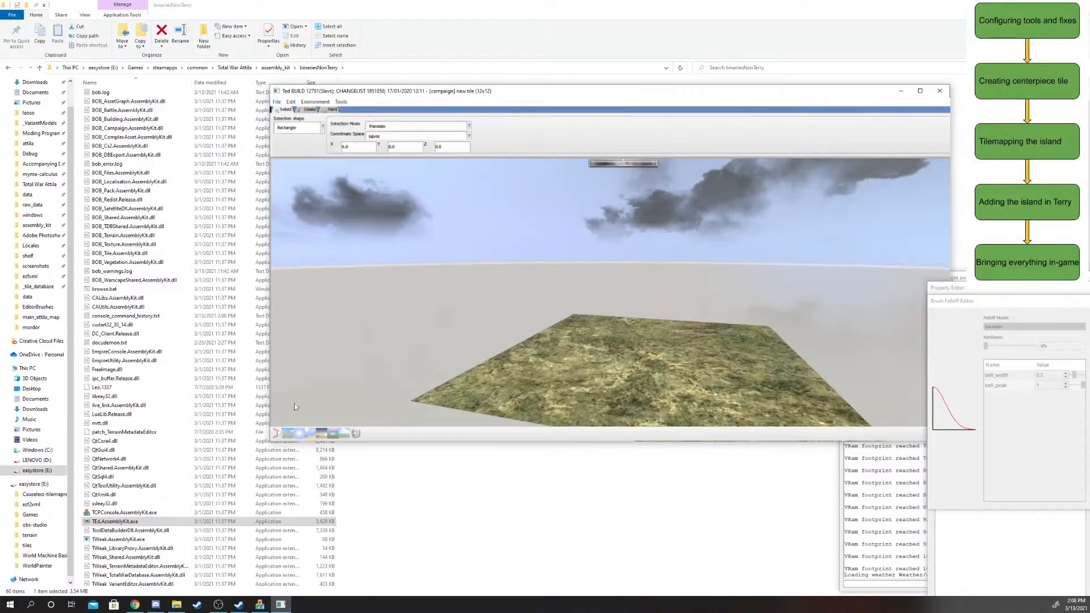
click(275, 104)
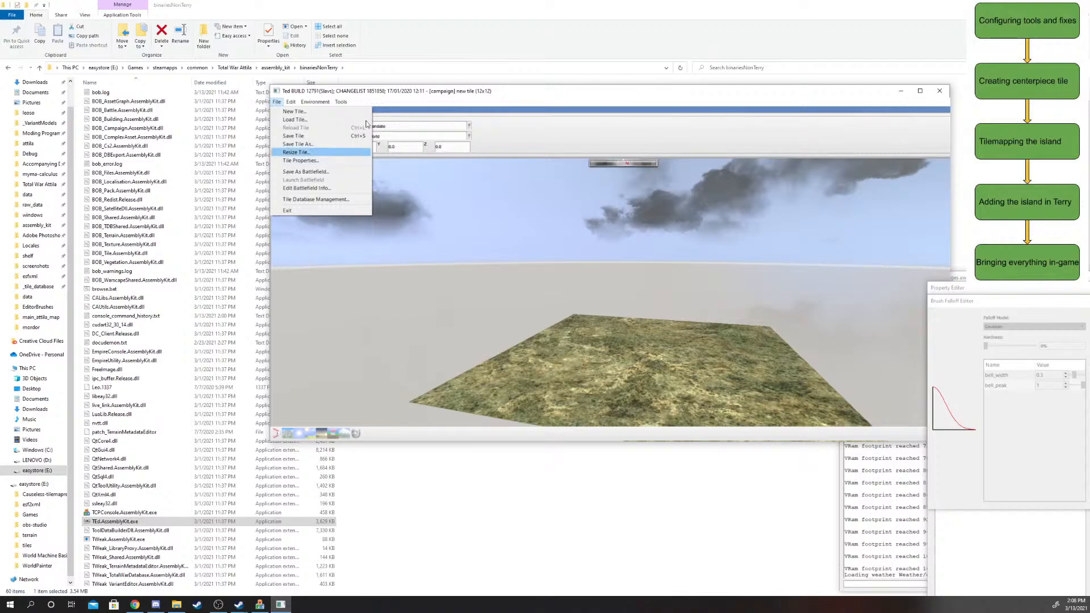
click(366, 100)
drag(287, 92, 283, 97)
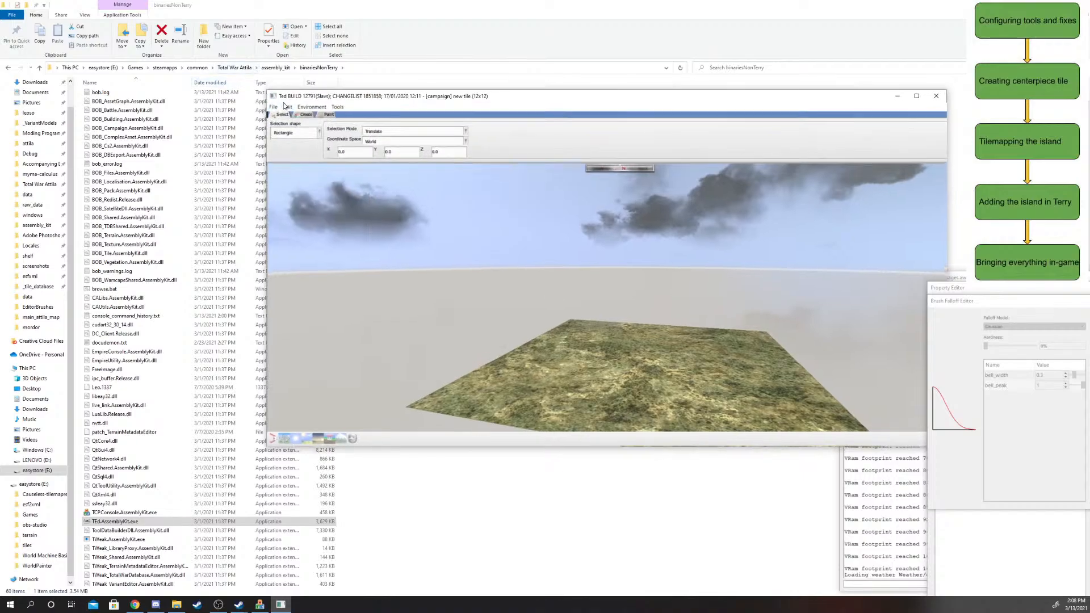
middle_drag(650, 360, 442, 335)
- Begin a tile set named VolcanoIsland in tile database management again and open its colour picker
click(273, 107)
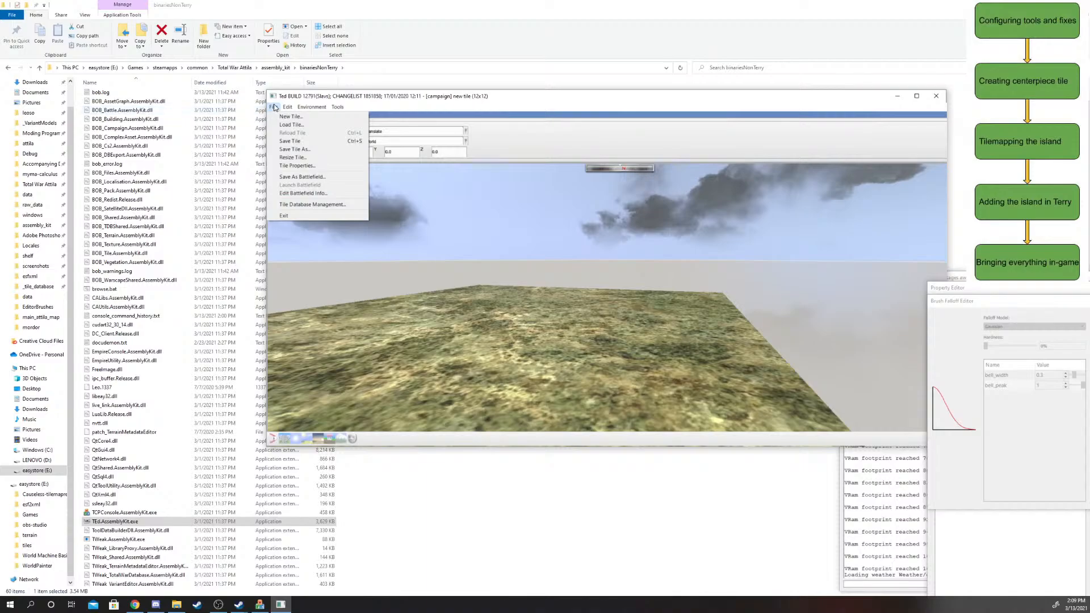
click(319, 206)
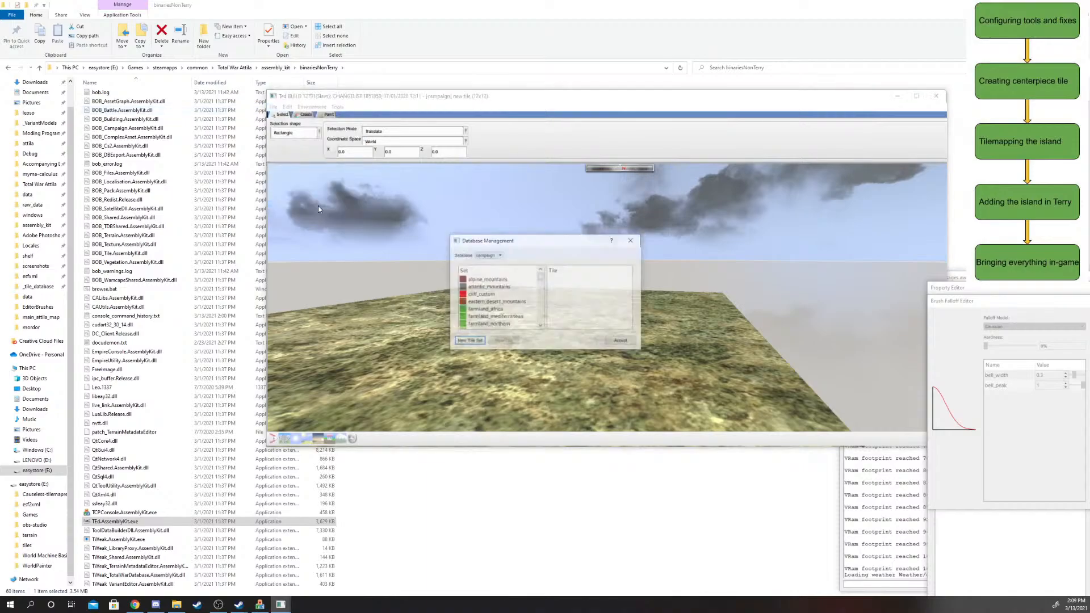
click(471, 340)
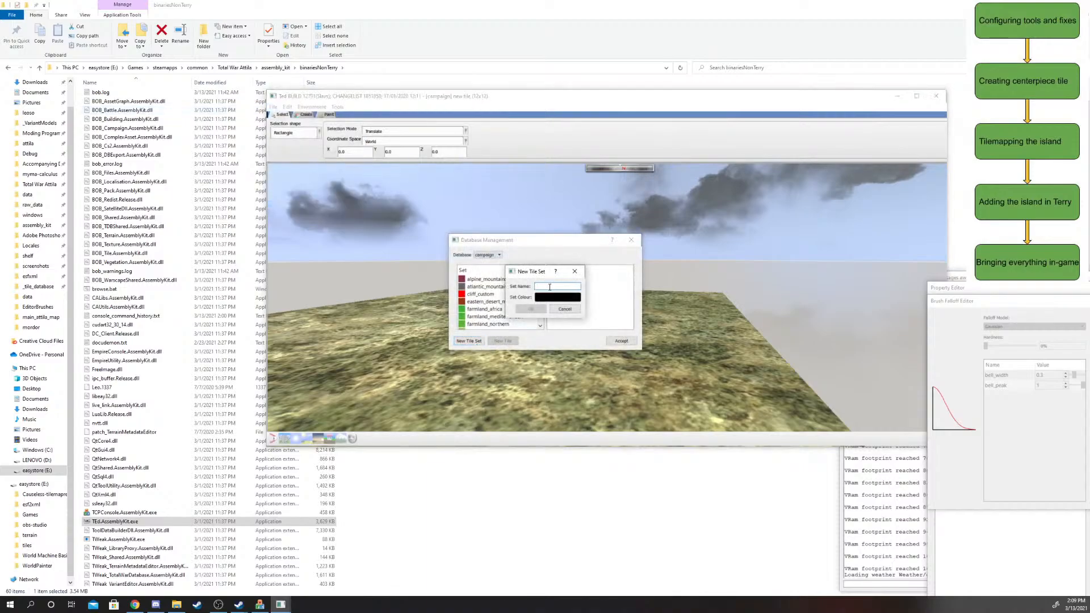
text(VolcanoIsland)
click(556, 297)
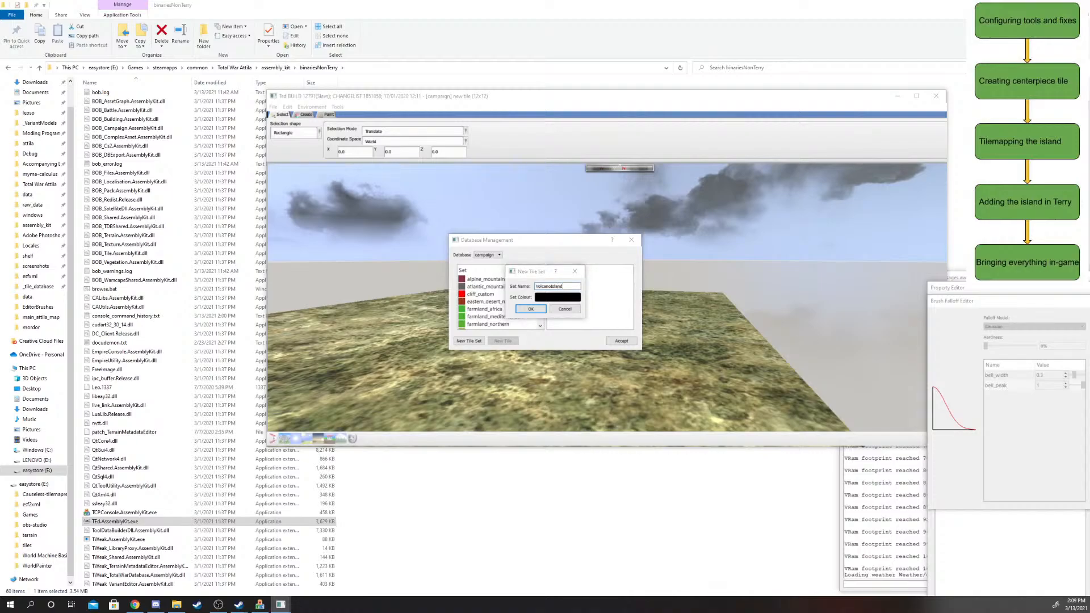
drag(1089, 272, 488, 218)
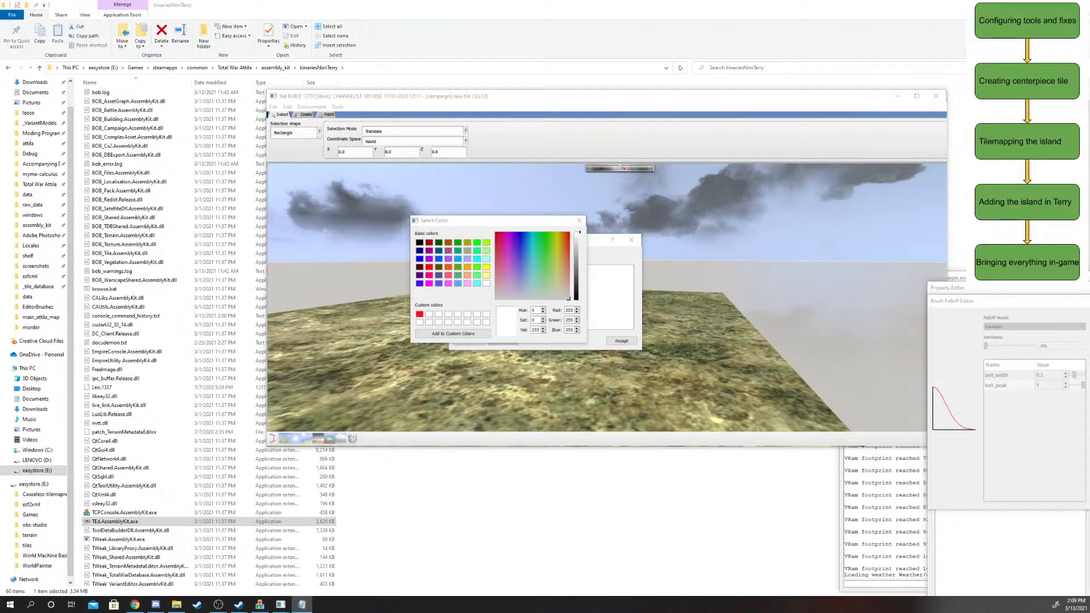
- Bring a blank Notepad document on screen, narrow its window and place it beside the colour picker
drag(437, 610, 377, 240)
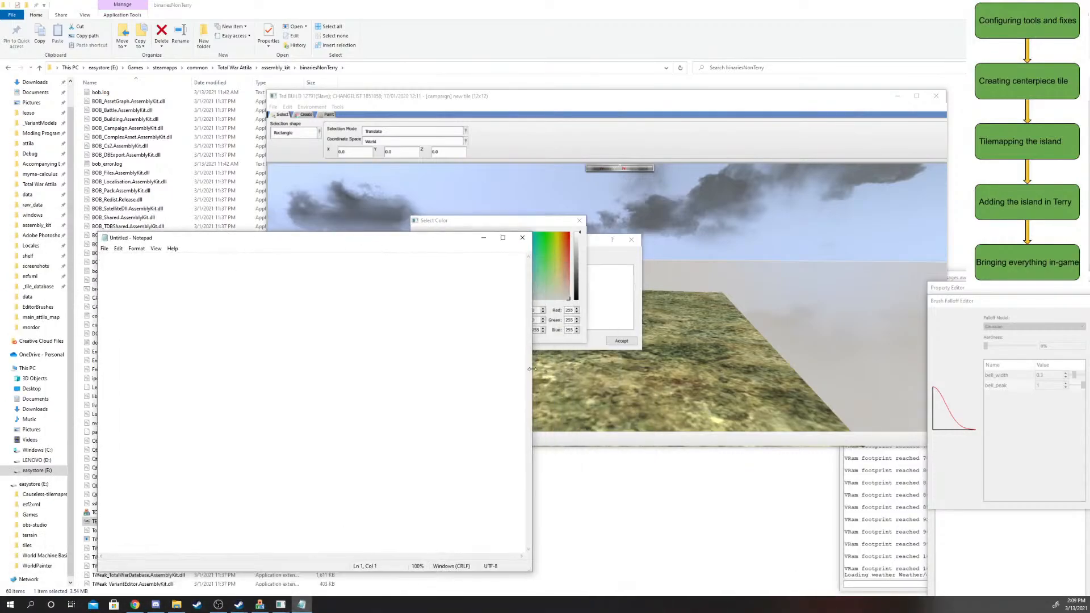
drag(532, 369, 337, 383)
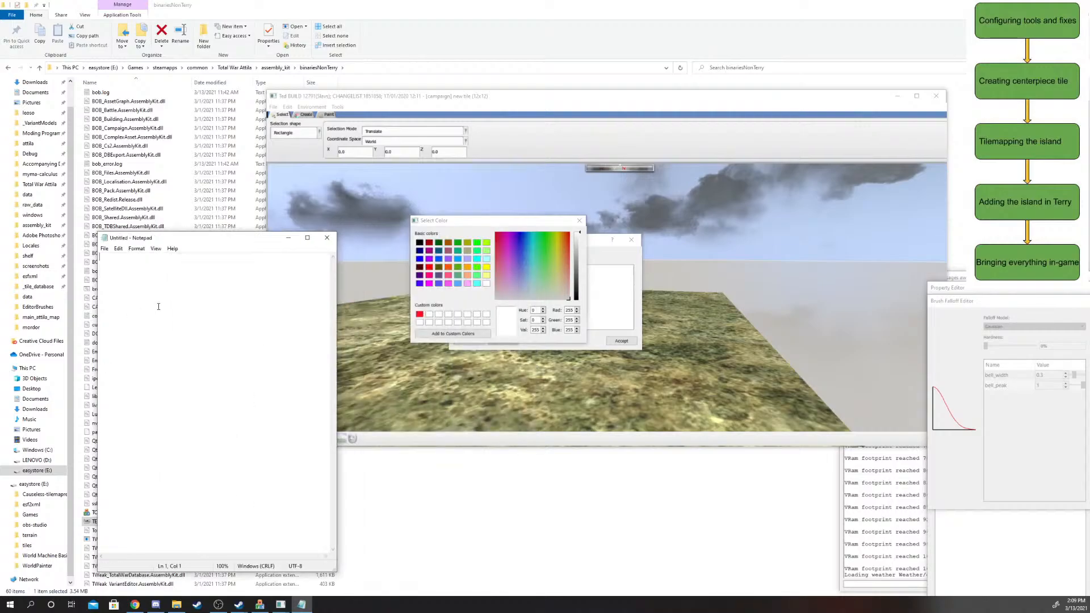
drag(189, 238, 149, 235)
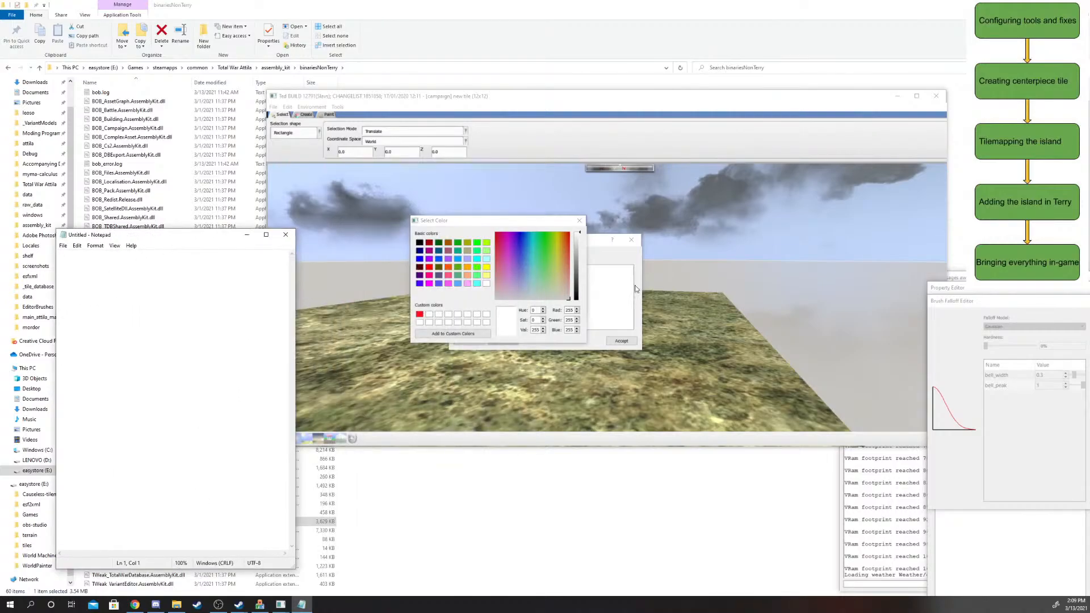
- Mix a dark green set colour with red 10, green 106 and blue 45
drag(545, 261, 545, 235)
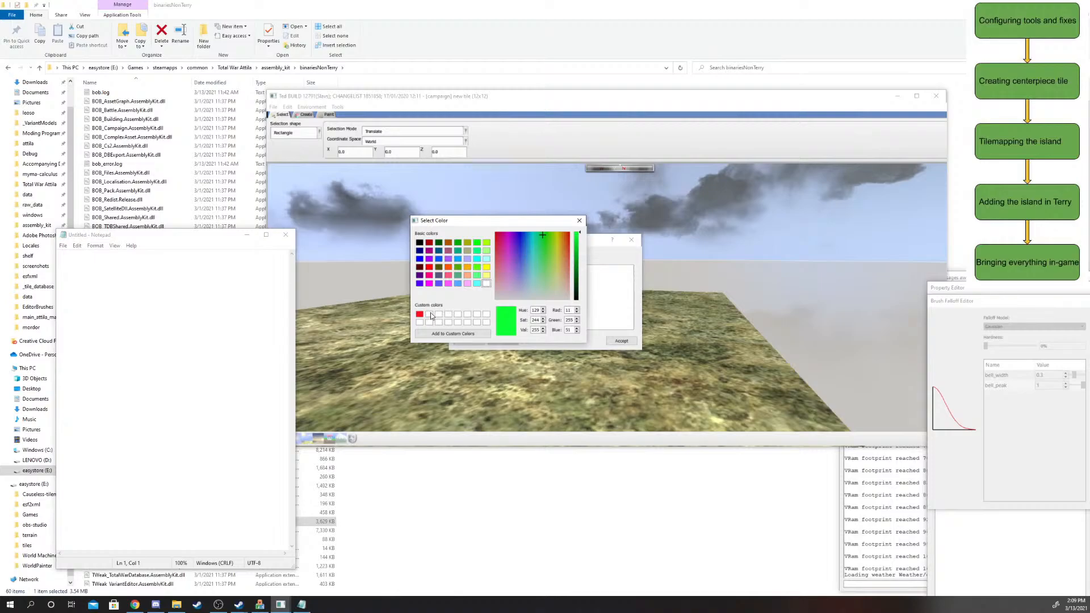
click(430, 314)
click(542, 240)
drag(579, 266, 579, 272)
click(544, 242)
click(540, 239)
- Record the set colour in Notepad as R: 10, G: 106, B: 45, and close the colour and new tile set dialogs
click(136, 284)
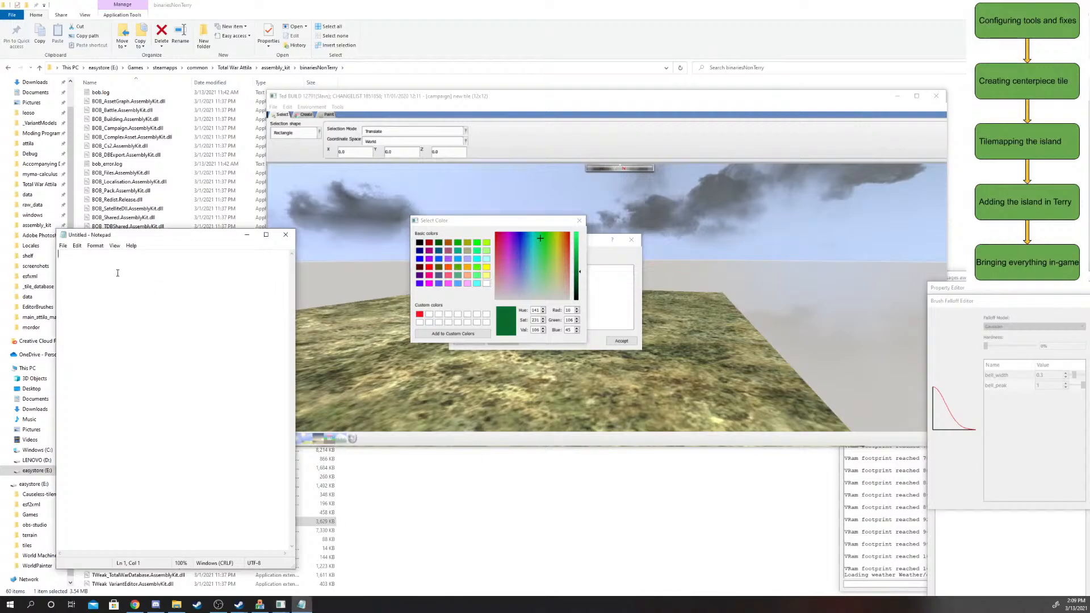
text(R: 10)
key(Return)
text(G: 1)
text(0)
text(B)
text(: 45)
click(579, 221)
click(579, 221)
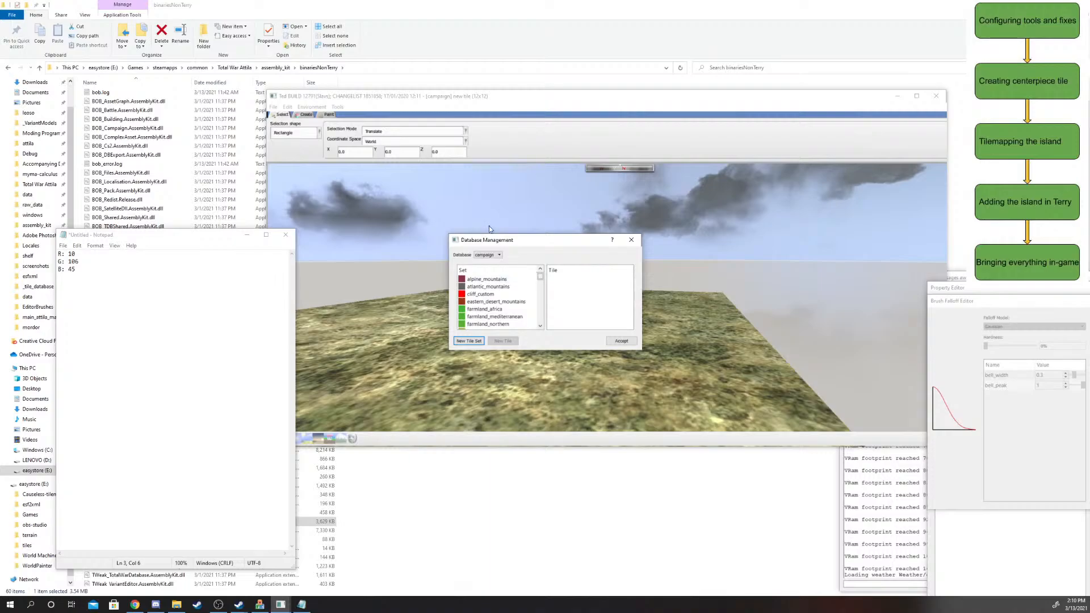
- Choose the campaign database, begin a new tile set named VolcanoIsland and open its colour picker
click(495, 255)
click(491, 266)
scroll(491, 278, down, 10)
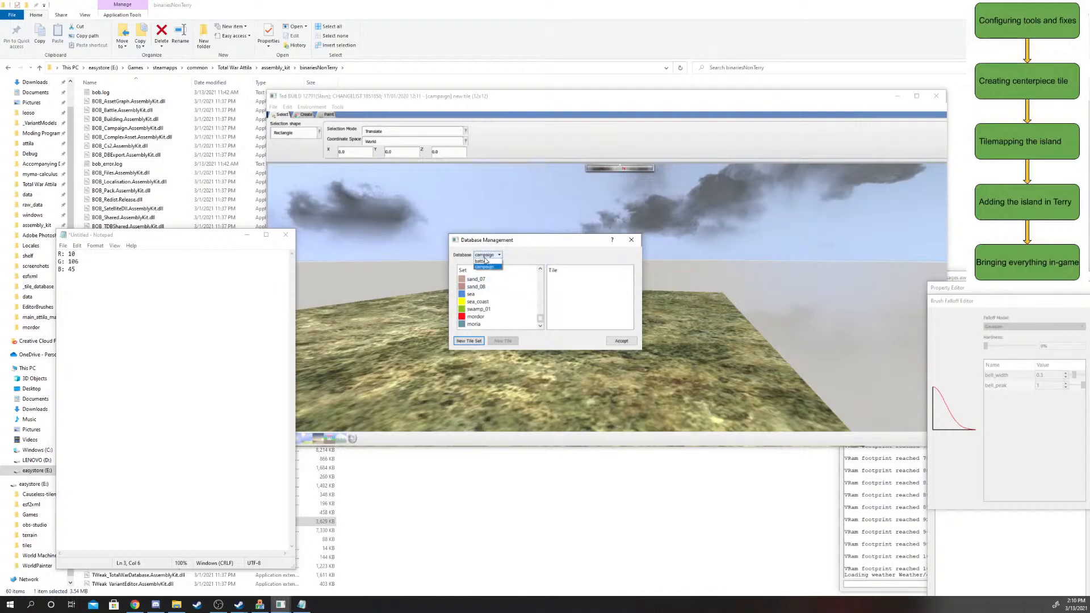
scroll(485, 259, up, 1)
click(485, 257)
click(489, 266)
click(478, 341)
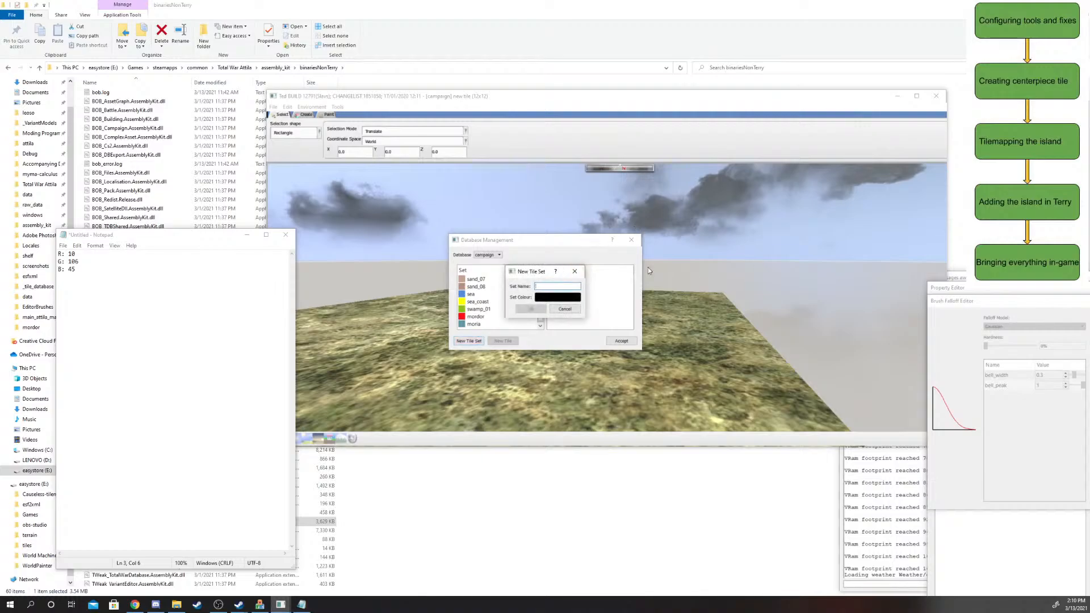
text(VolcanoIsland)
click(562, 301)
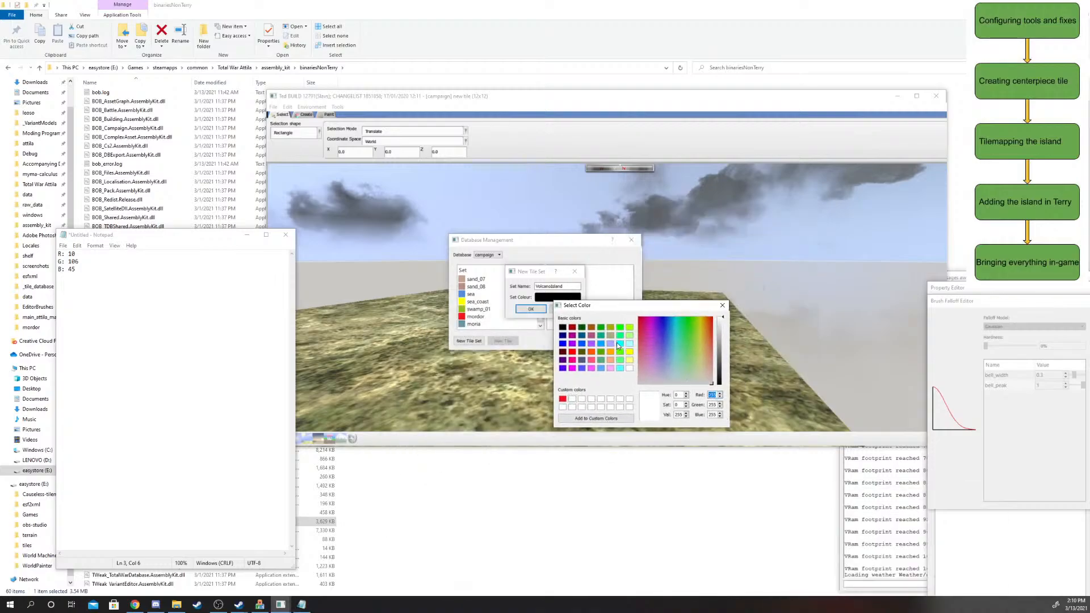
- Set the tile set colour to red 10, green 106 and blue 45, save it as a custom colour and close the picker
click(562, 399)
click(713, 395)
double_click(714, 395)
text(10)
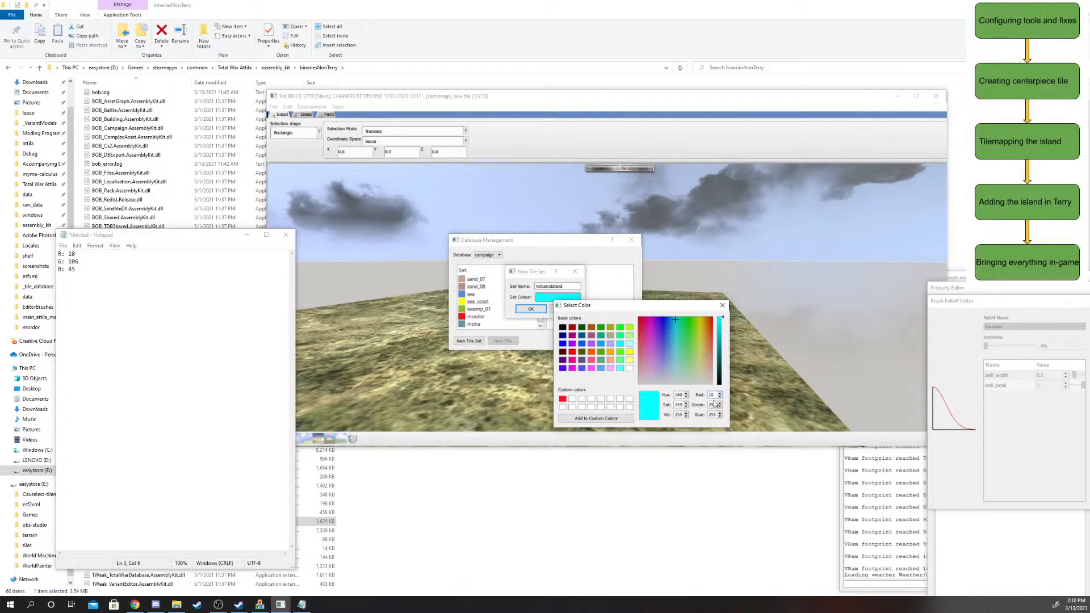
double_click(713, 404)
text(106)
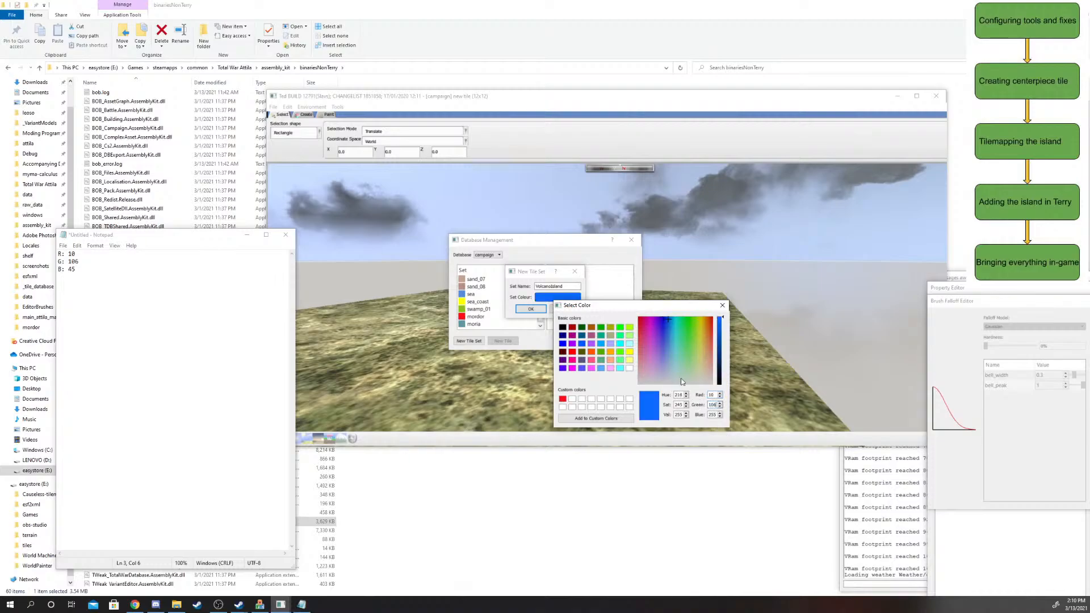
double_click(712, 414)
text(45)
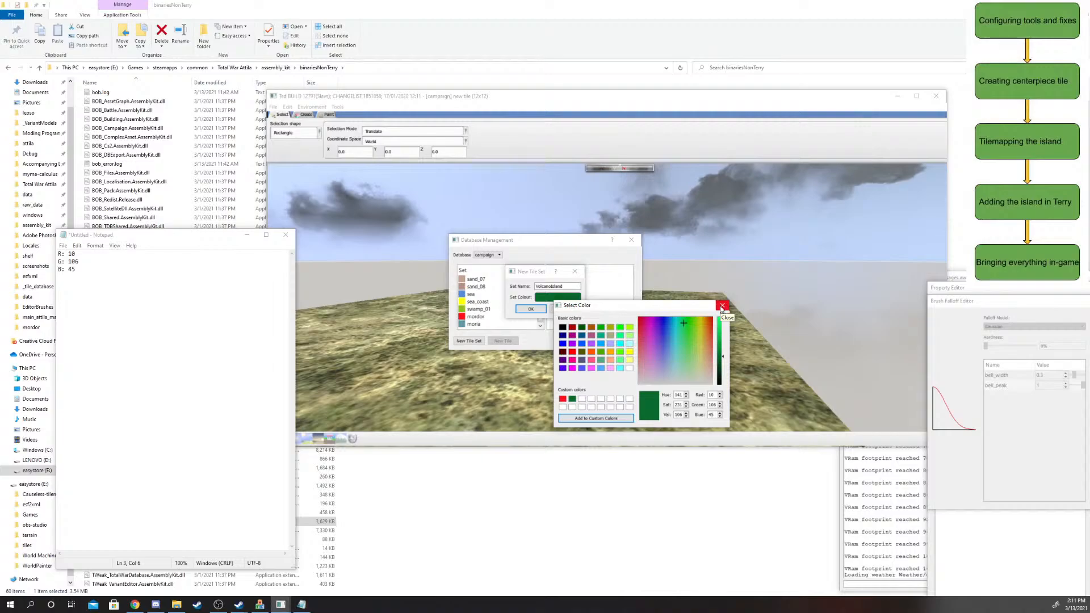
click(722, 307)
- Confirm creation of the VolcanoIsland tile set and select it in the campaign set list
key(alt+Tab)
key(ctrl+a)
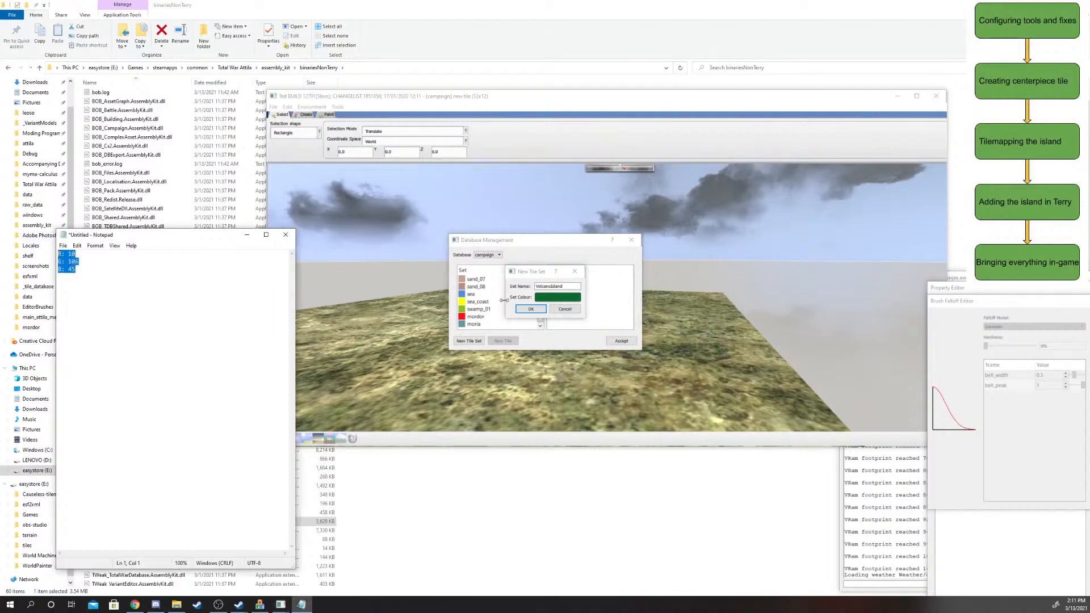
click(530, 309)
scroll(524, 327, up, 1)
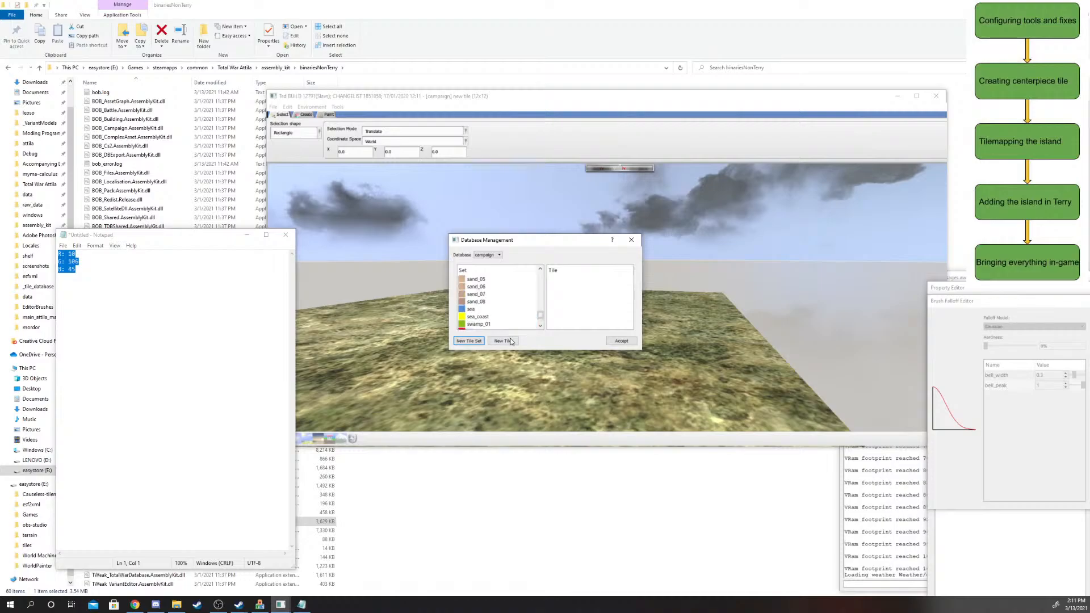
scroll(530, 321, down, 1)
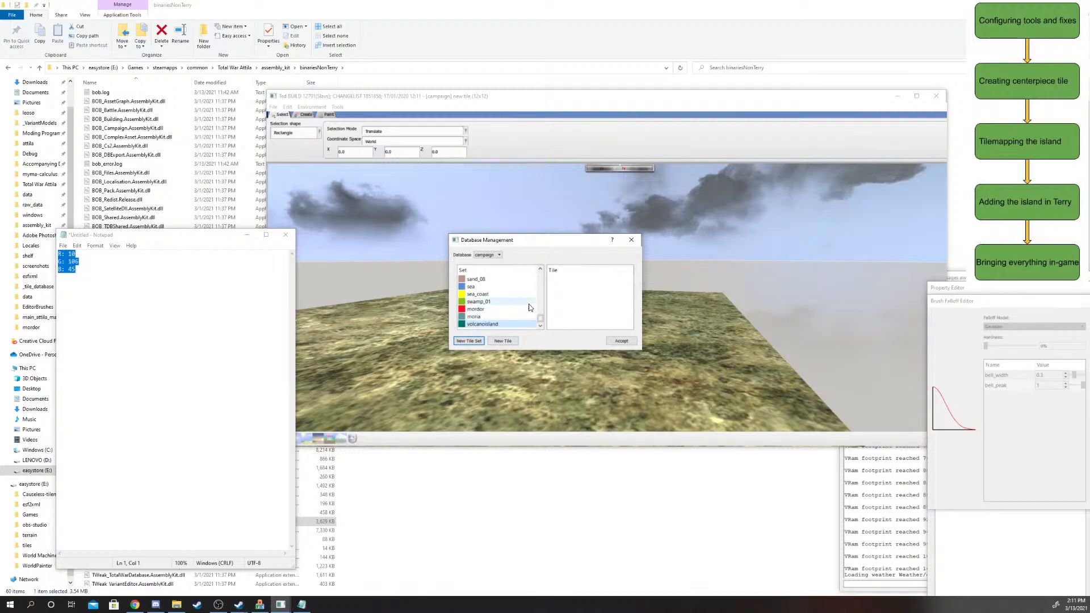
scroll(528, 319, up, 10)
scroll(524, 321, down, 10)
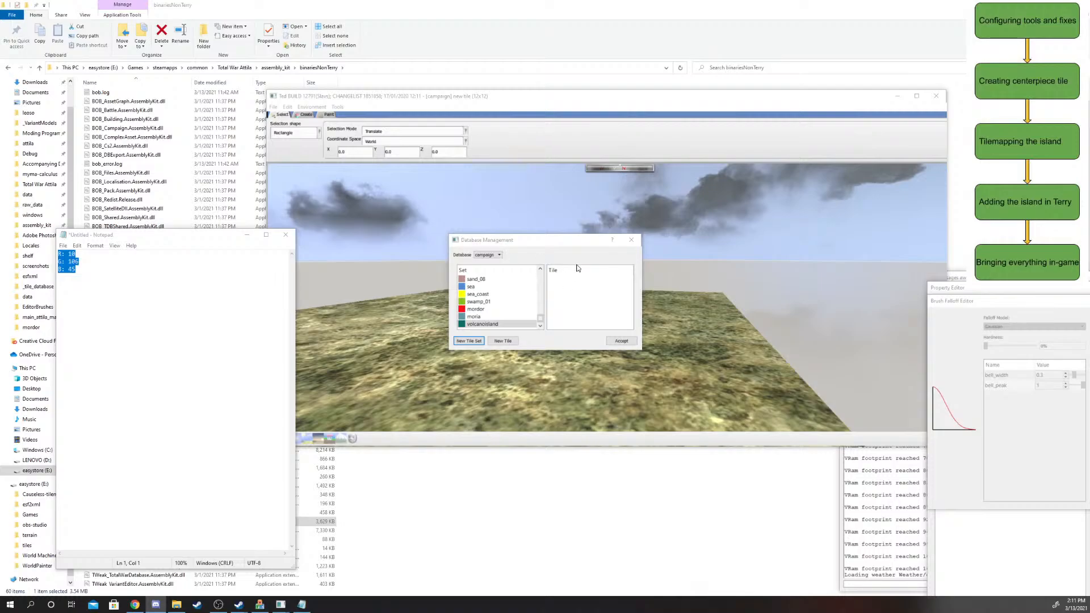
click(497, 327)
click(102, 262)
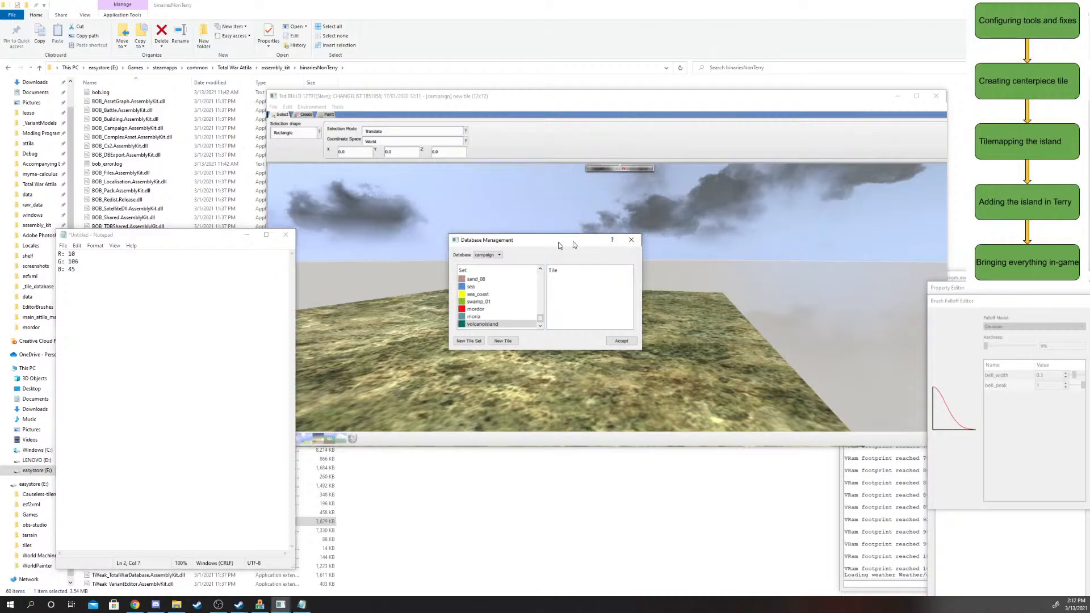
- Reposition the database management dialog over the tile viewport and select the volcanoisland set again
drag(574, 240, 854, 265)
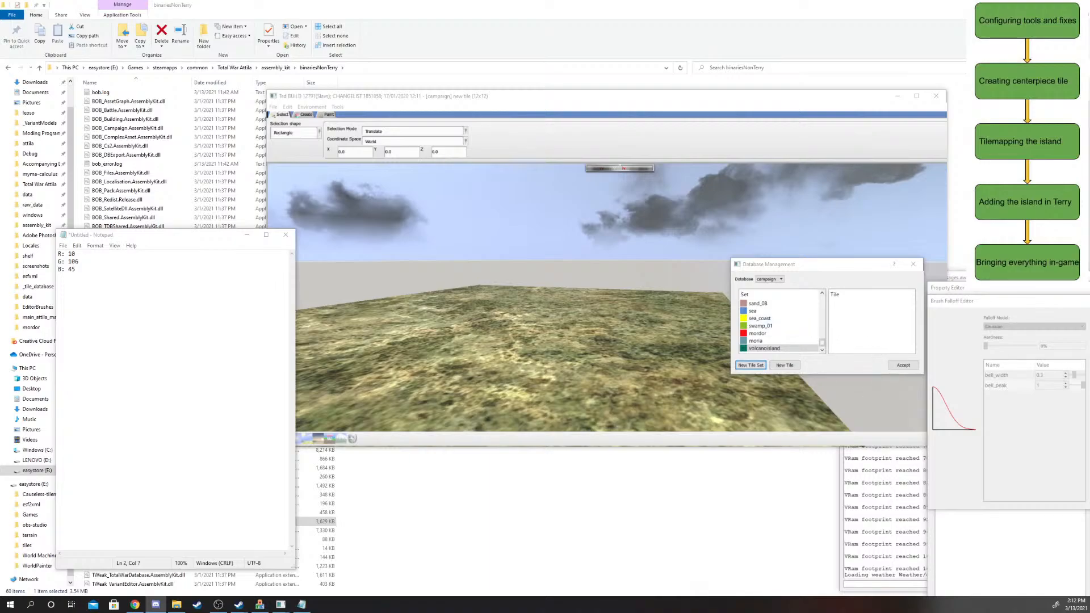
drag(842, 266, 659, 242)
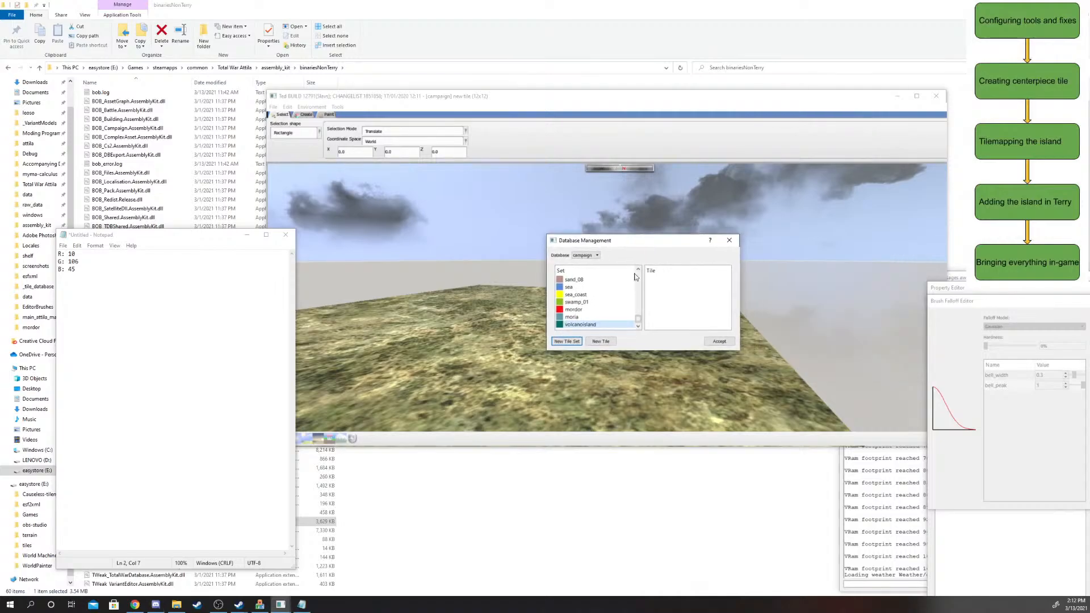
click(574, 310)
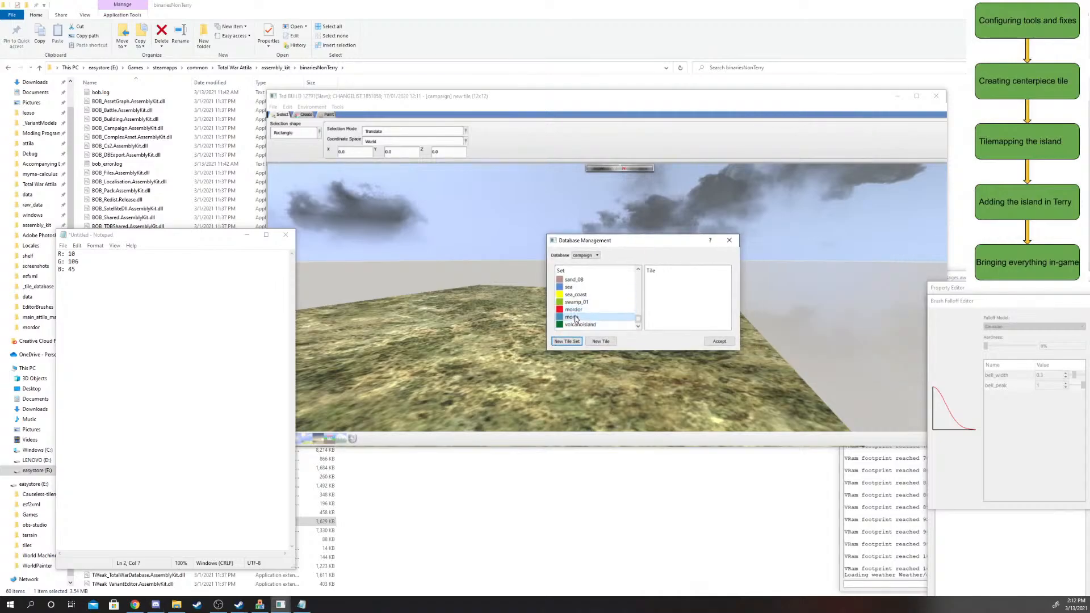
click(593, 325)
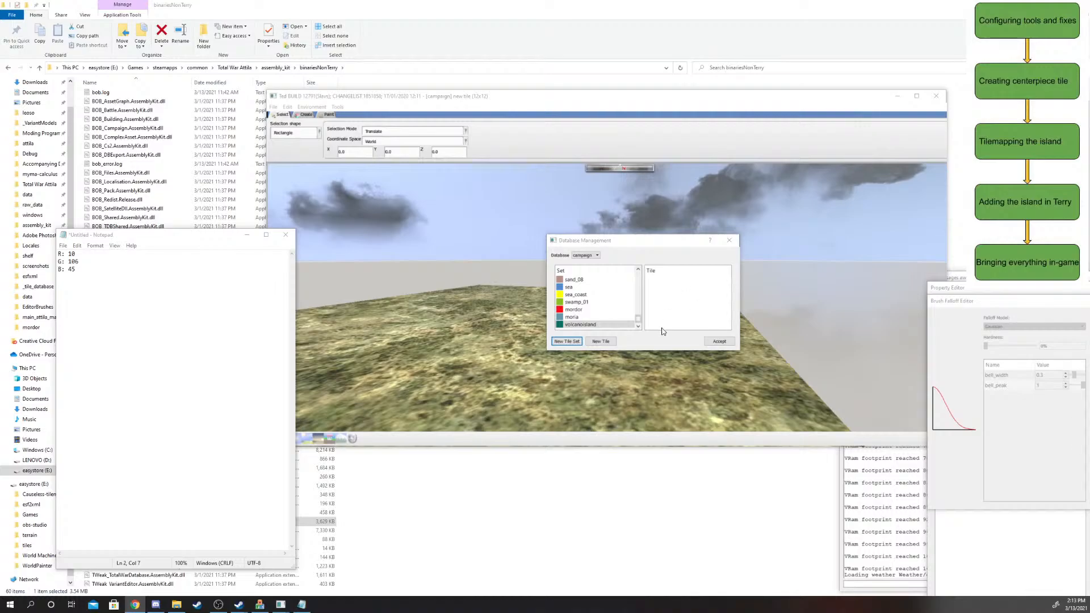
- Begin a new tile in the volcanoisland set and set its size to 12 x 12
click(607, 342)
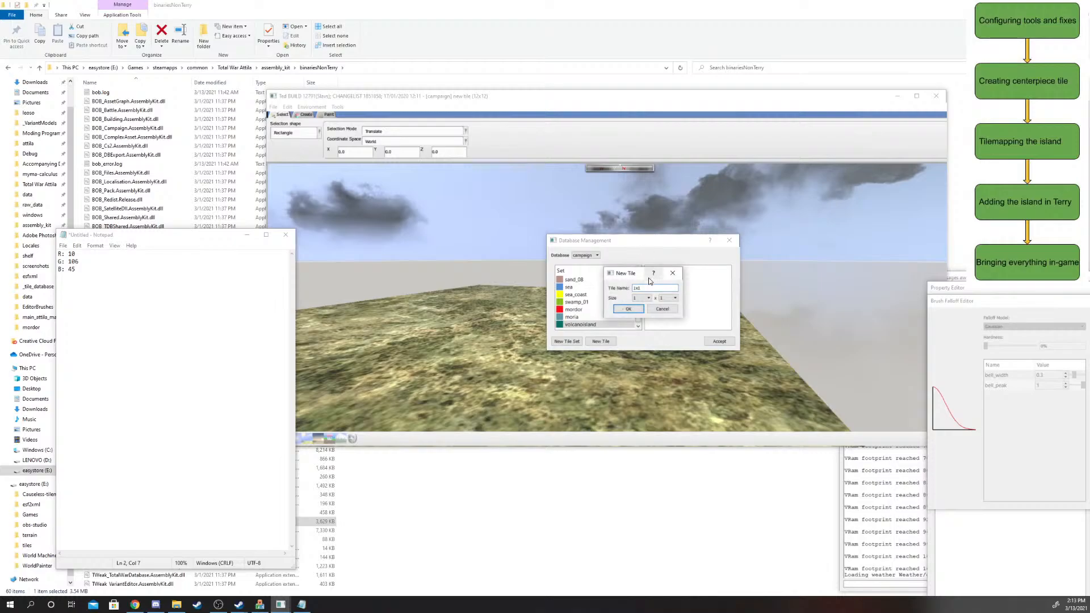
click(643, 298)
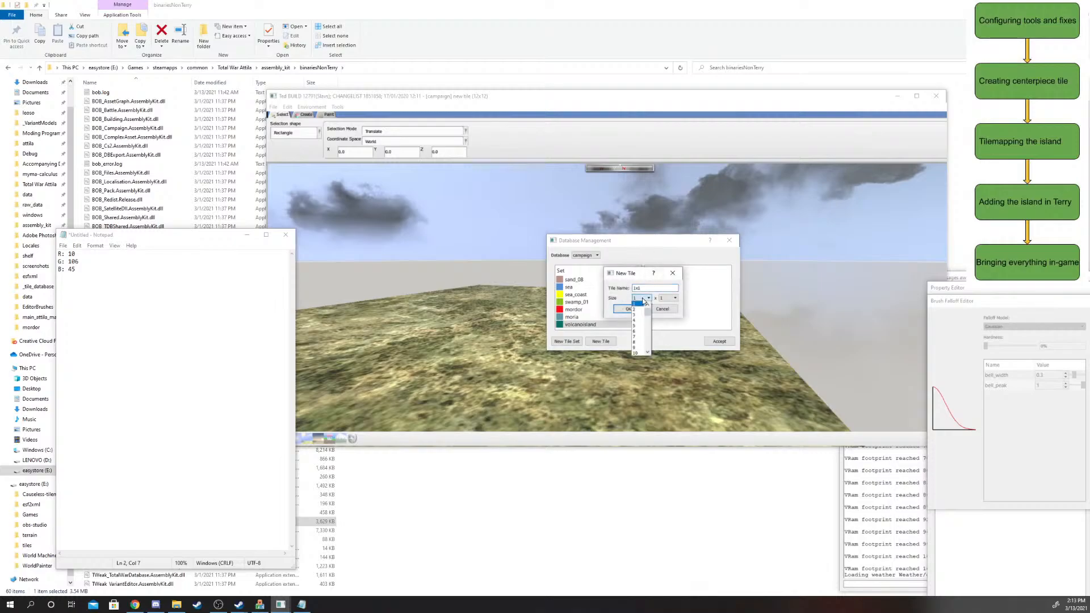
scroll(639, 344, down, 1)
click(638, 348)
click(669, 298)
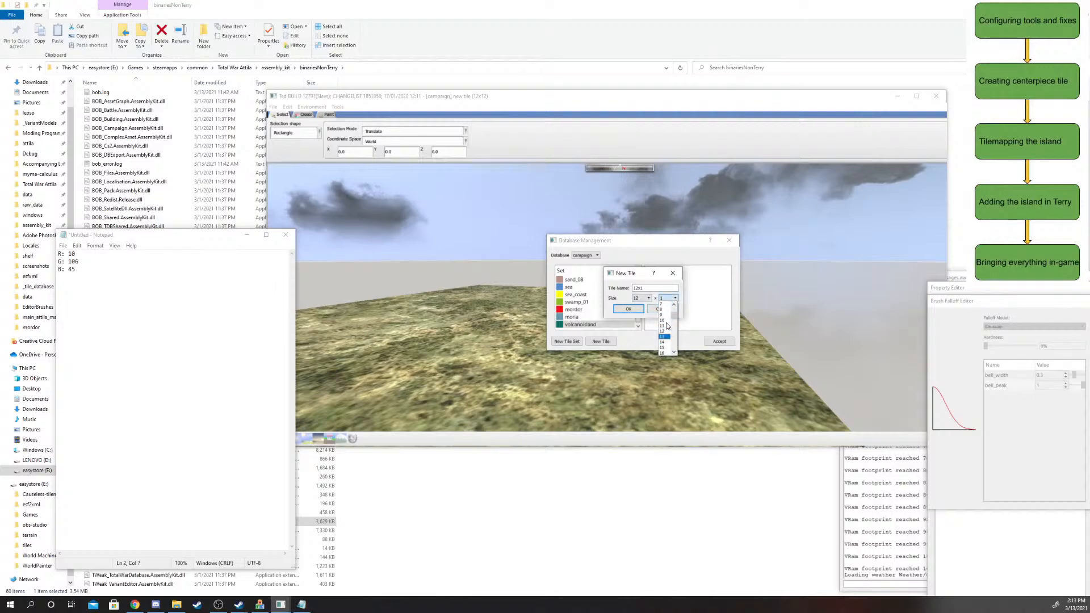
scroll(665, 330, up, 1)
click(665, 332)
- Name the new tile Mnt.Tilerama, create it and select it in the tile list
click(657, 288)
double_click(657, 287)
text(M)
text(nt.Tilerama)
click(628, 309)
click(660, 284)
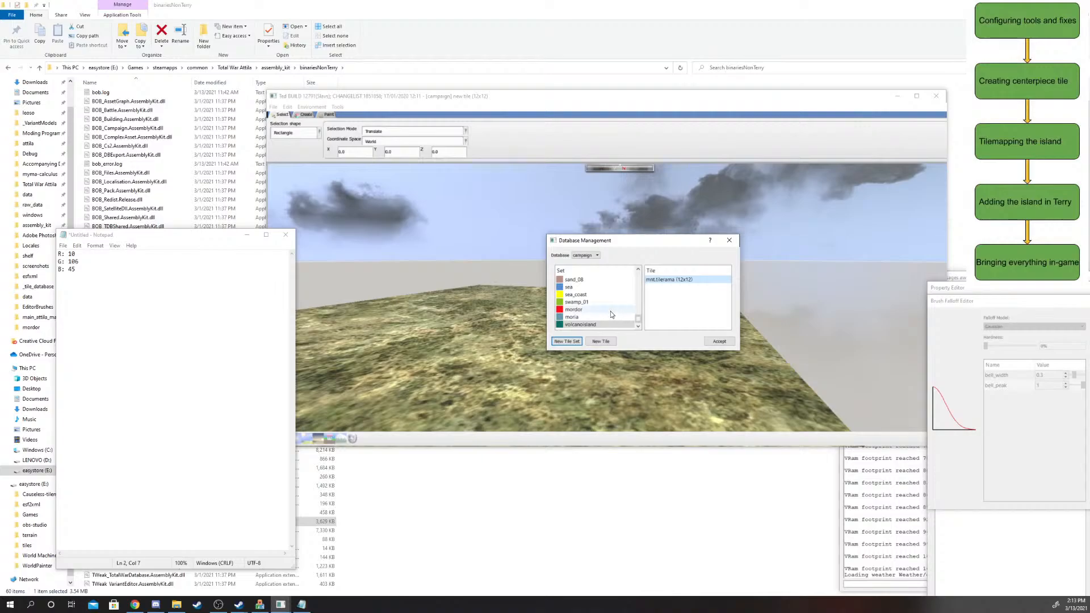
- Select the mnt.tilerama tile in the volcanoisland set and accept the tile database changes
click(594, 324)
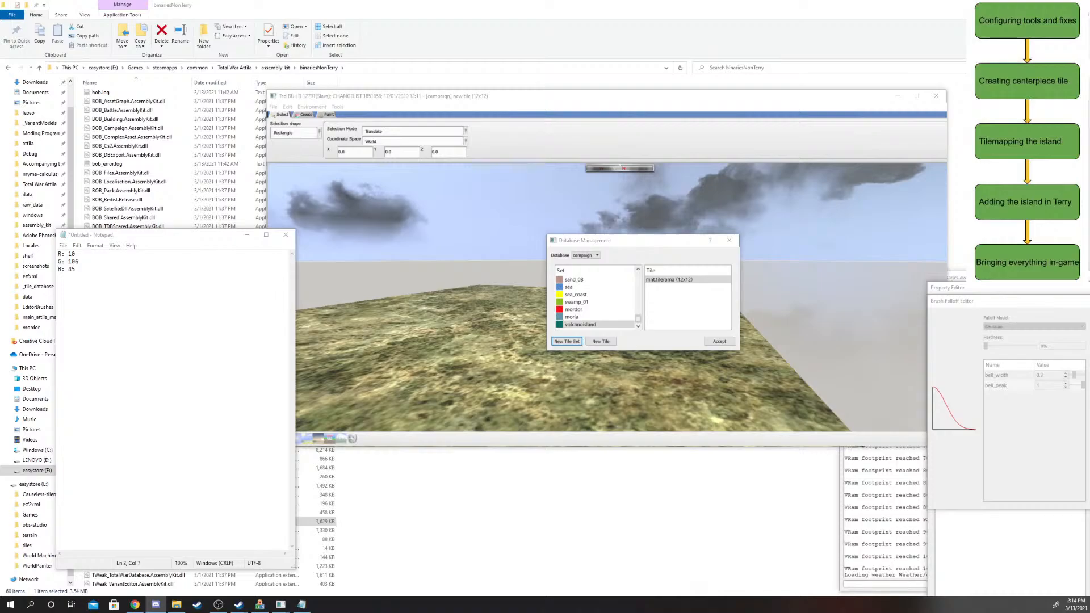
click(719, 281)
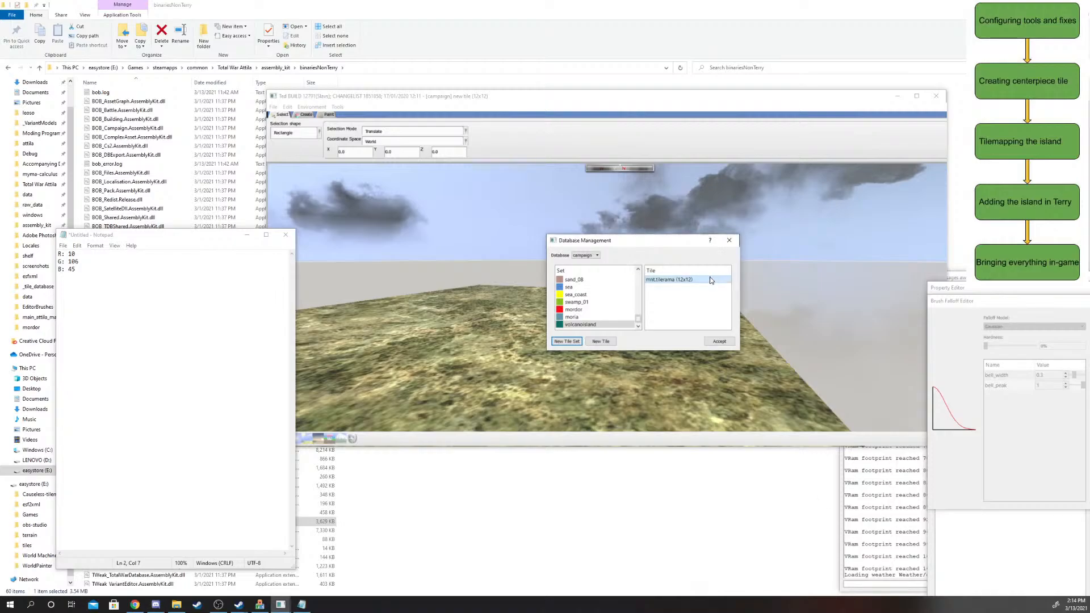
click(590, 325)
click(672, 280)
click(719, 341)
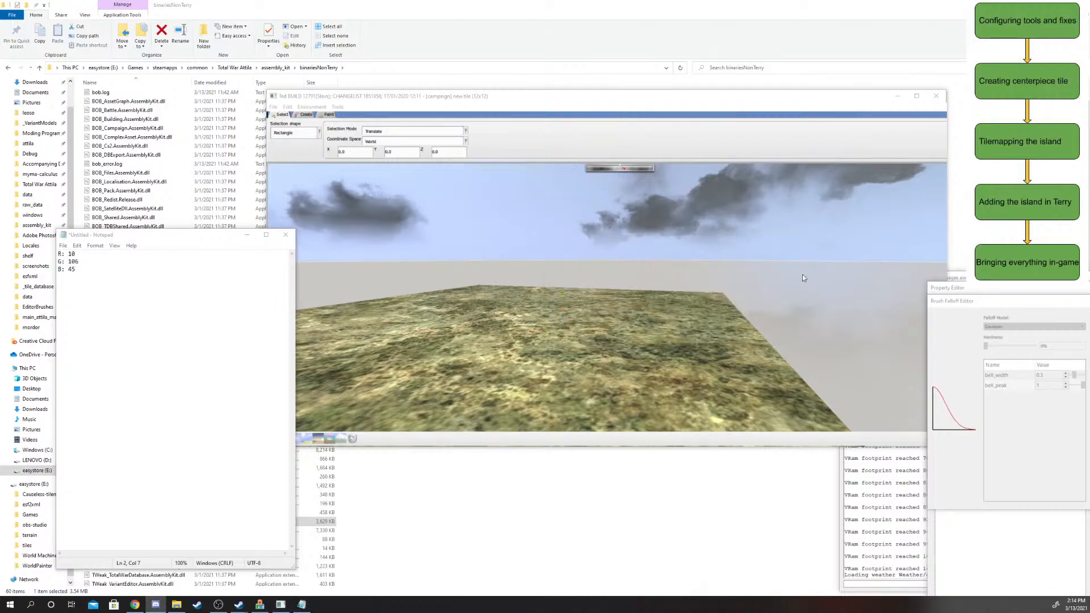
- Check the tile loading dialog for mnt.tilerama in the volcanoisland set, leaving without loading it
click(274, 108)
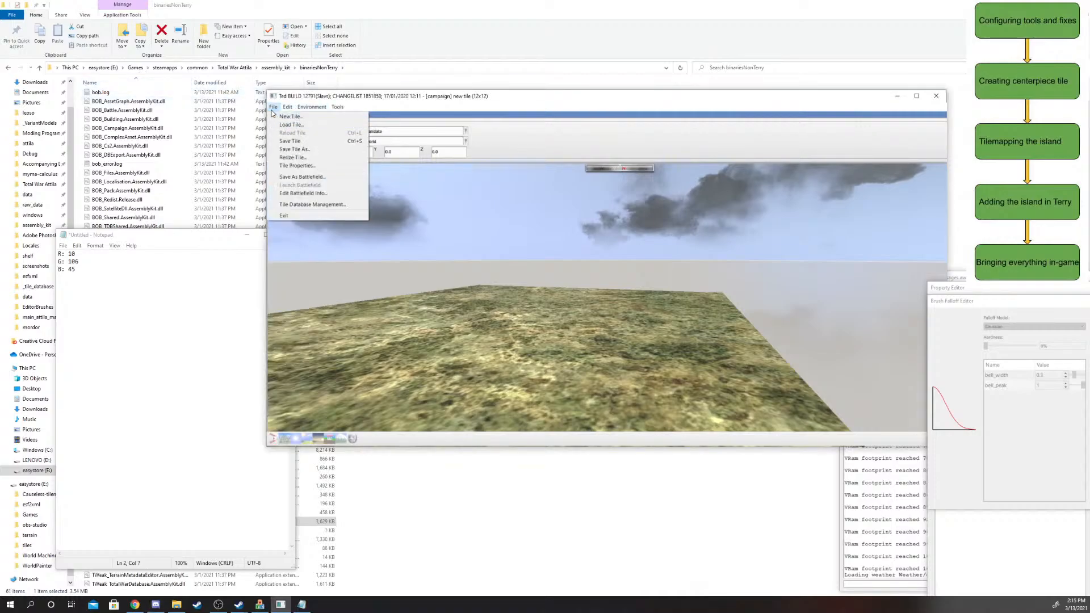
click(285, 126)
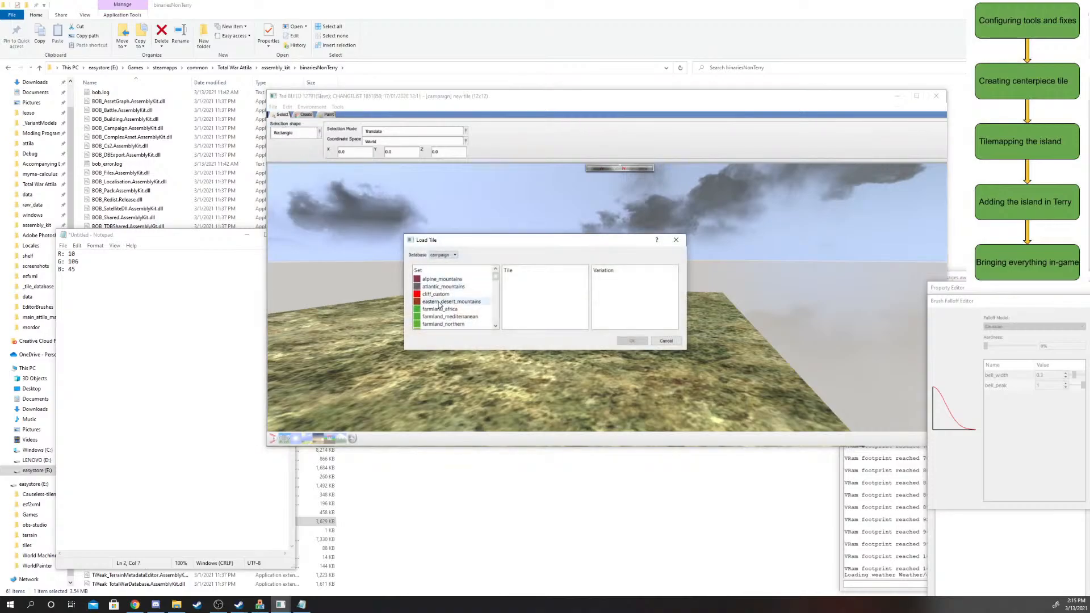
scroll(440, 304, down, 10)
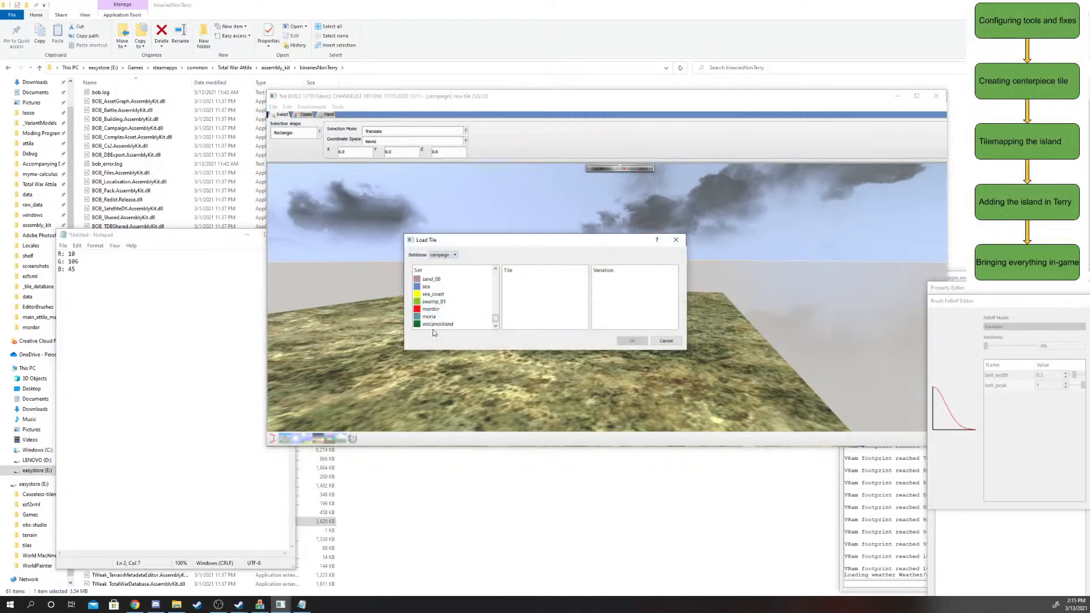
click(437, 324)
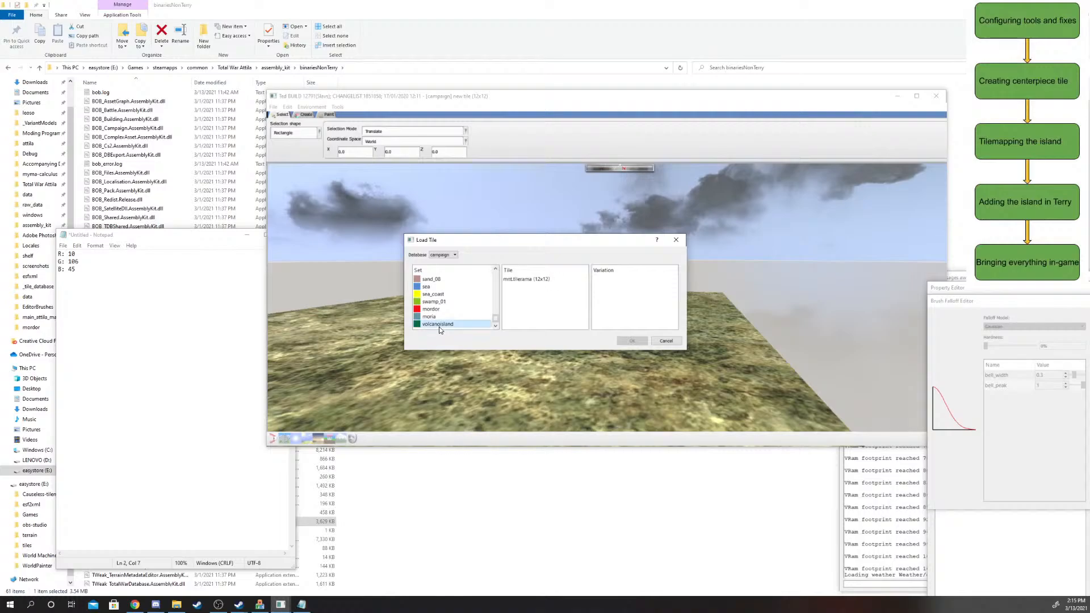
click(528, 279)
click(667, 341)
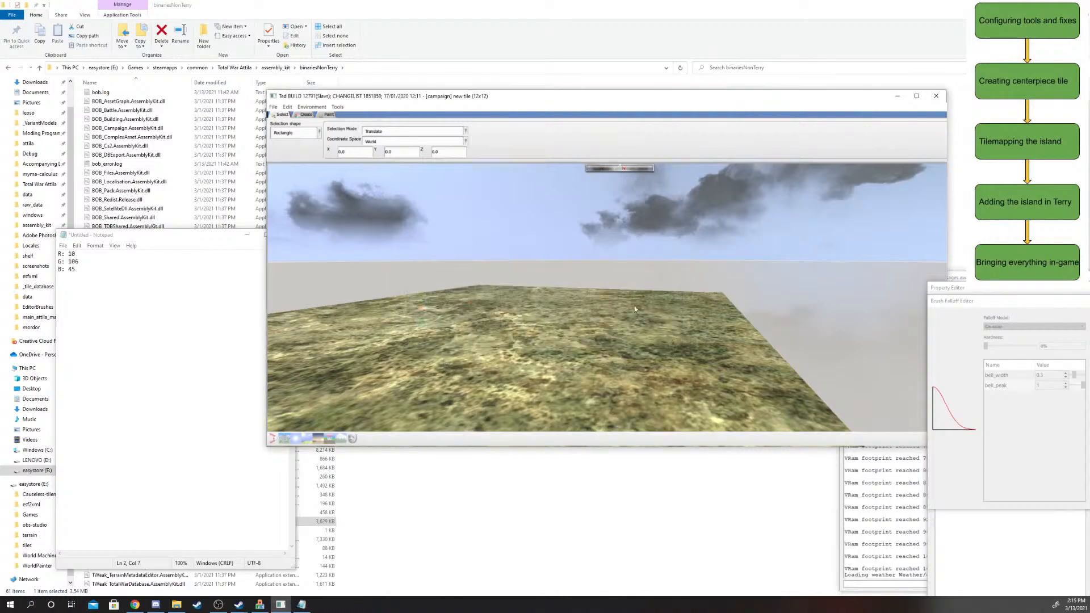
click(273, 107)
mouse_move(274, 108)
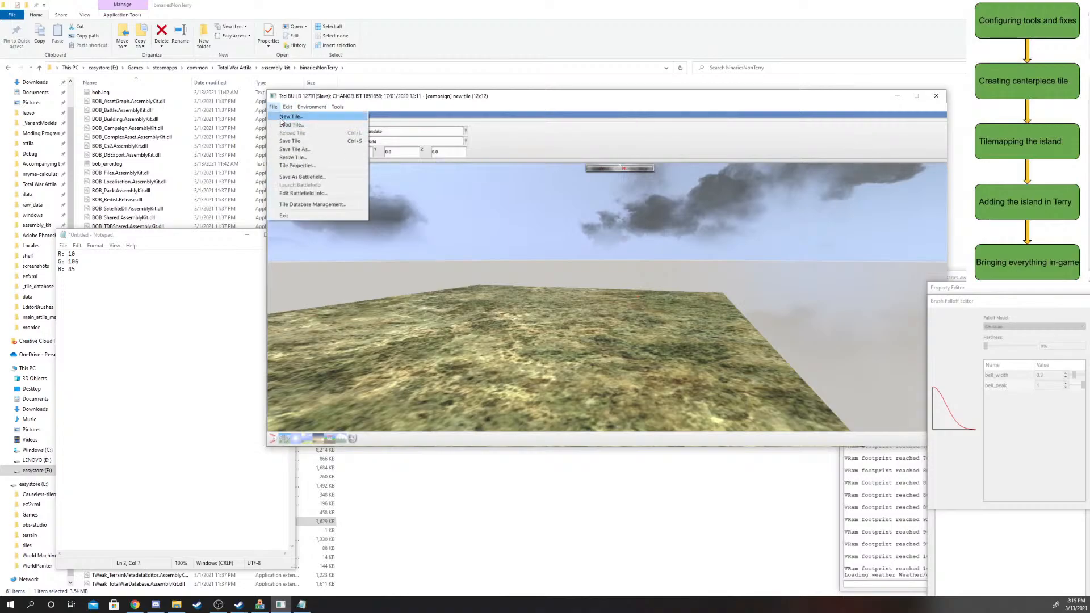
click(289, 116)
click(577, 263)
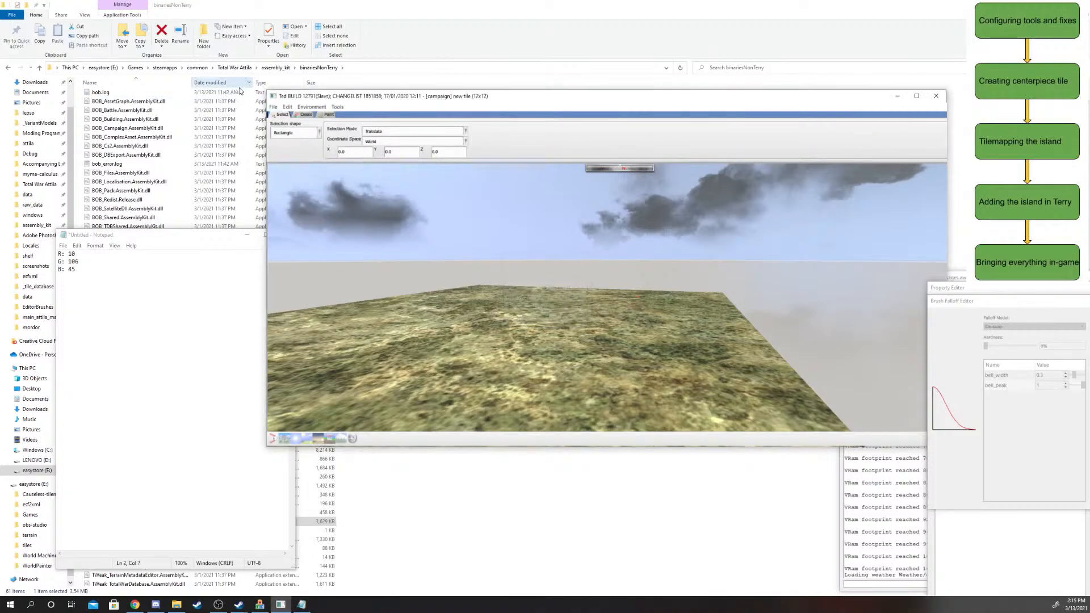
click(274, 107)
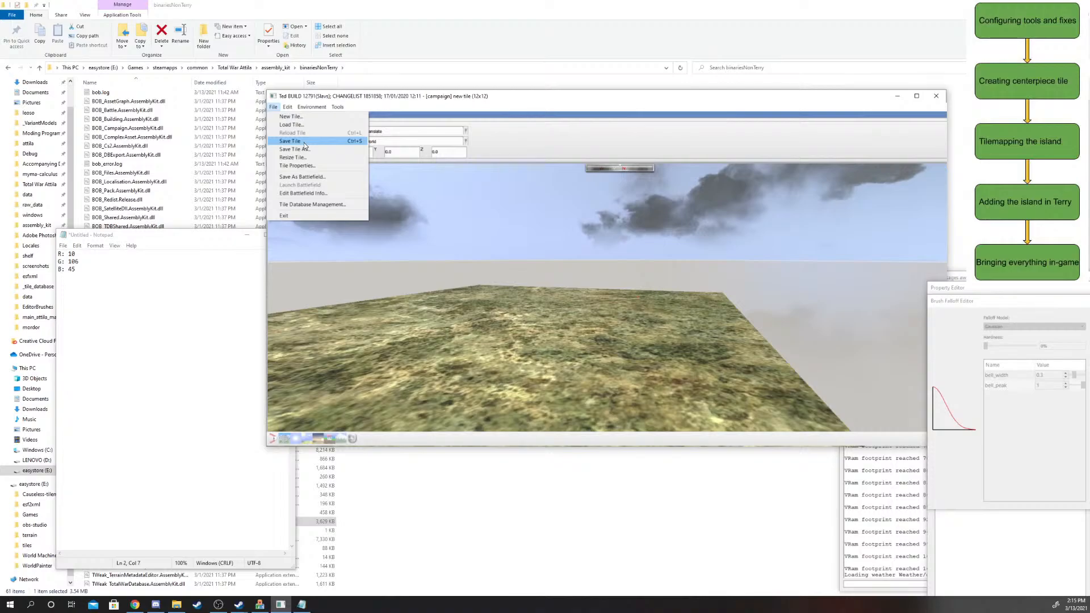
click(338, 107)
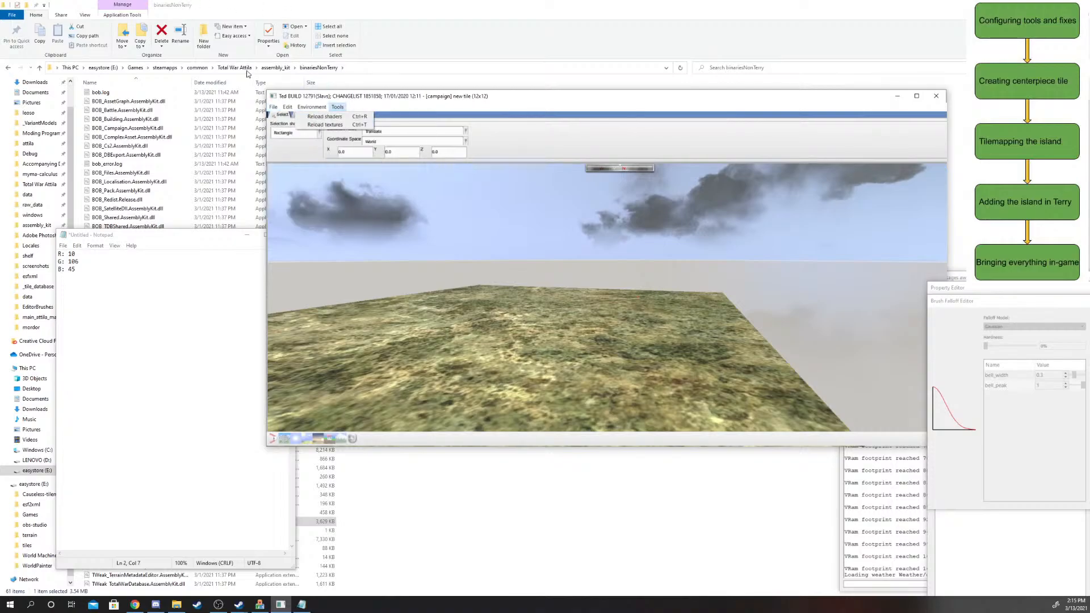
mouse_move(273, 106)
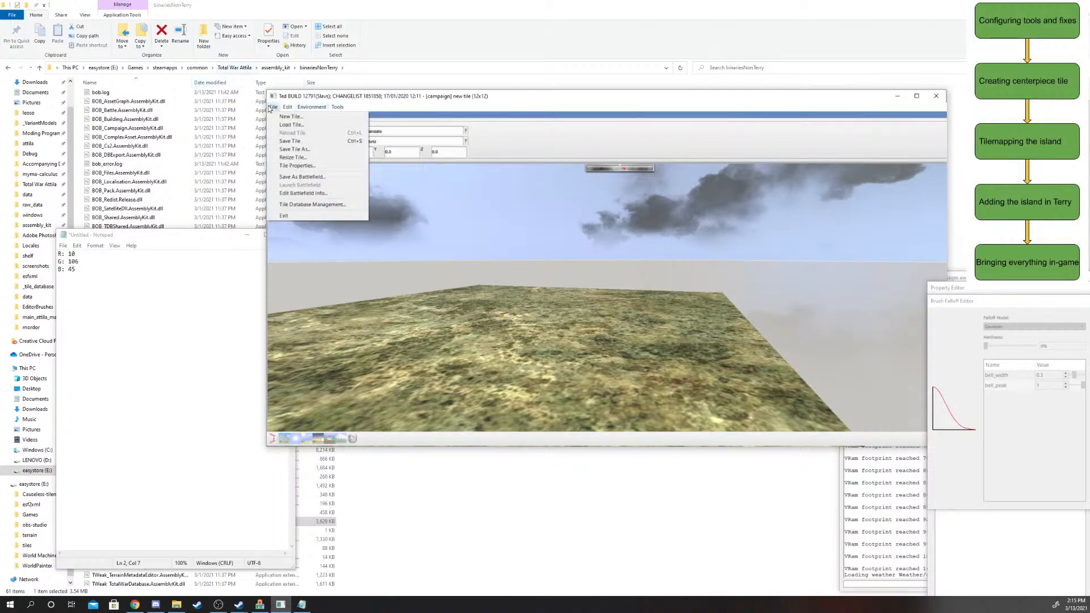
click(309, 142)
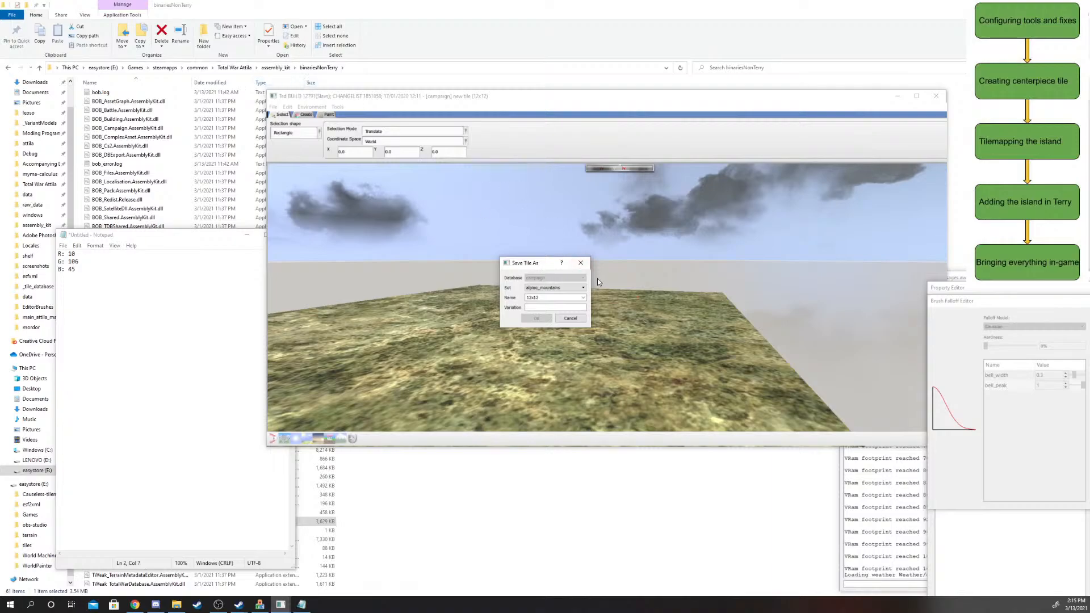
click(565, 291)
click(545, 318)
click(548, 288)
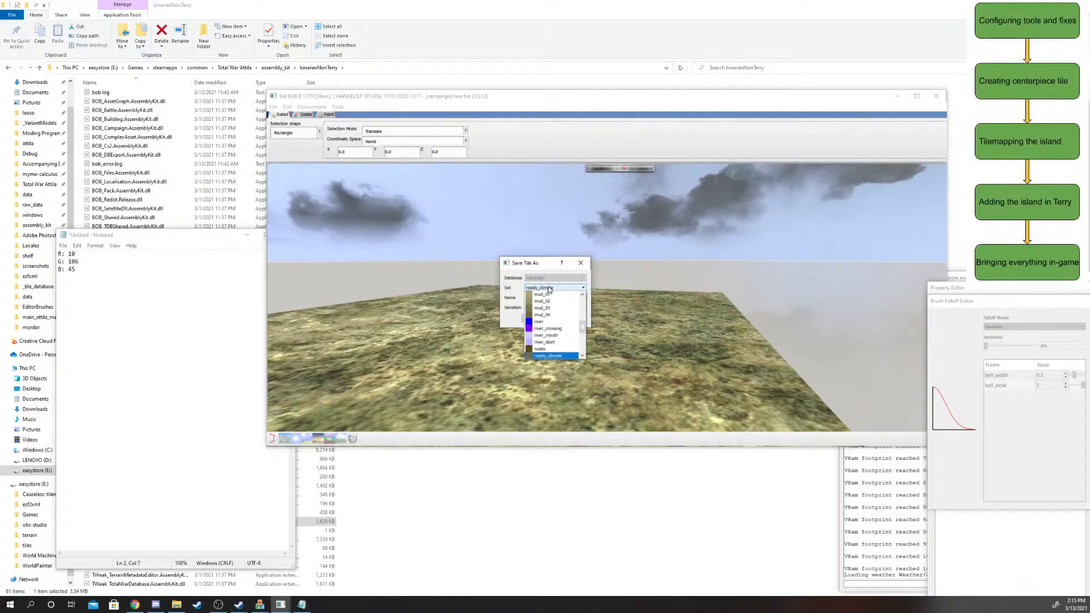
scroll(555, 329, down, 5)
click(553, 355)
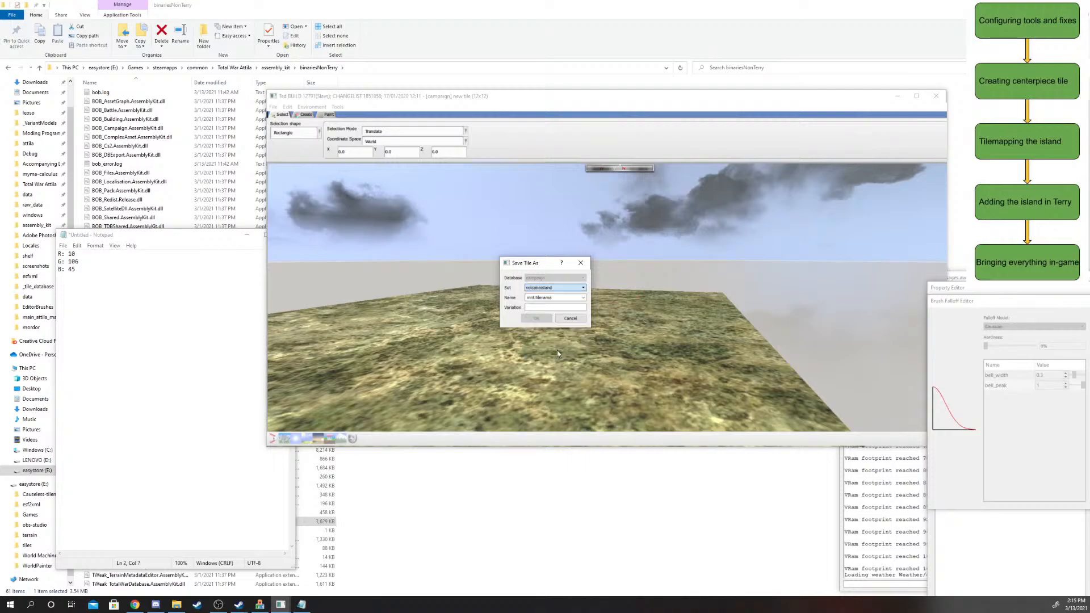
click(583, 298)
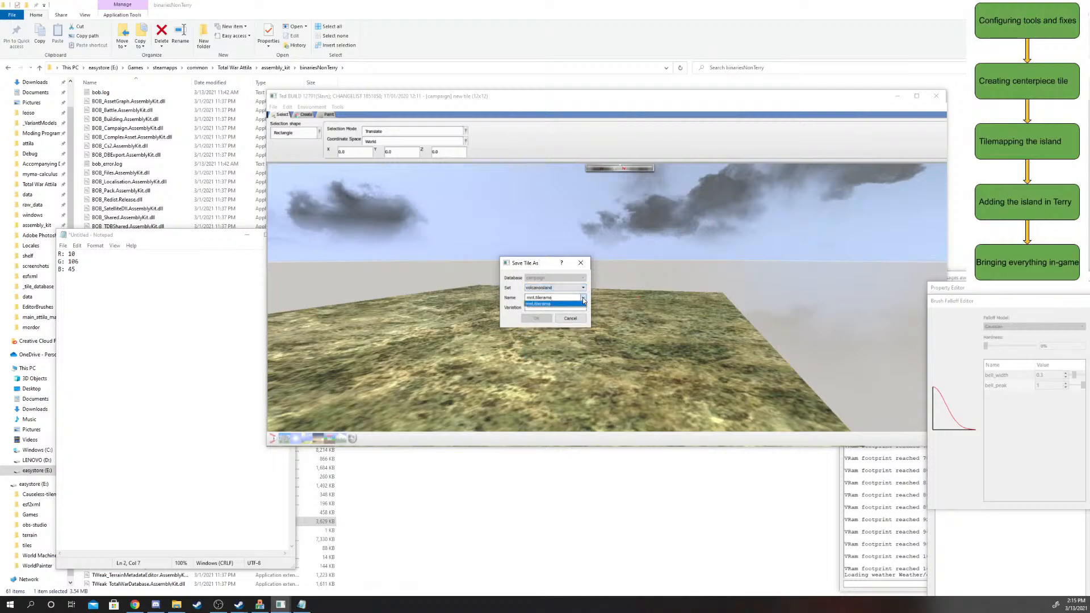
click(582, 303)
click(559, 307)
text(aa)
click(543, 286)
drag(535, 264, 541, 293)
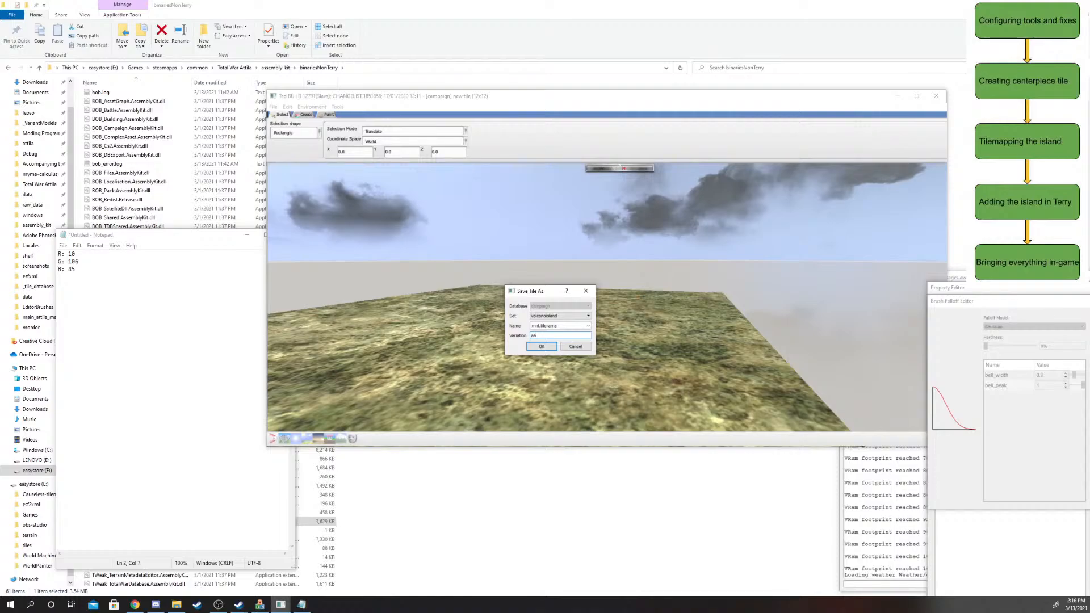
key(alt+Tab)
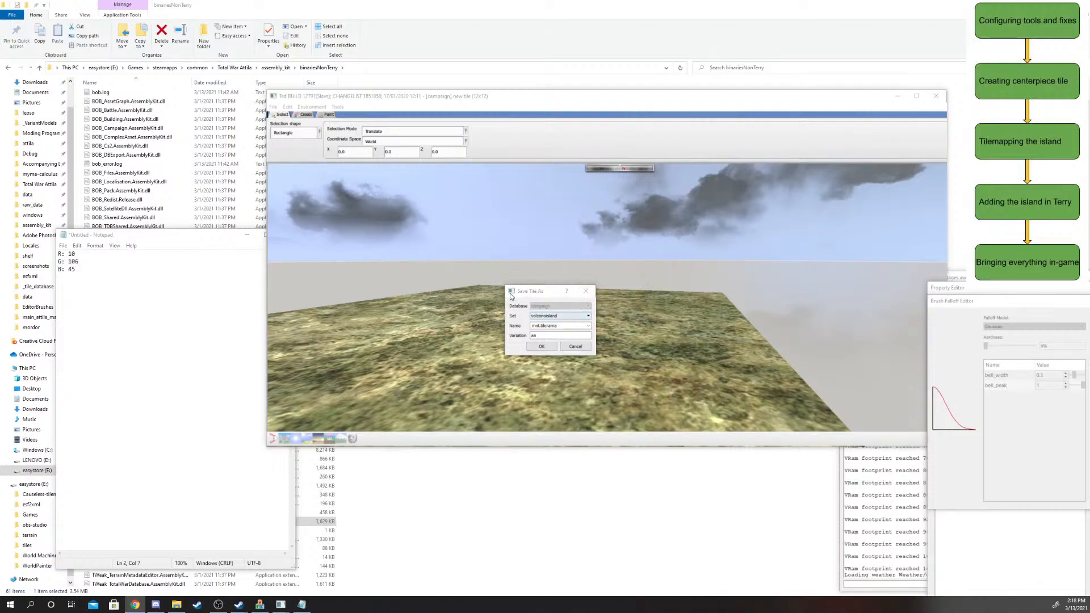
drag(517, 295, 509, 287)
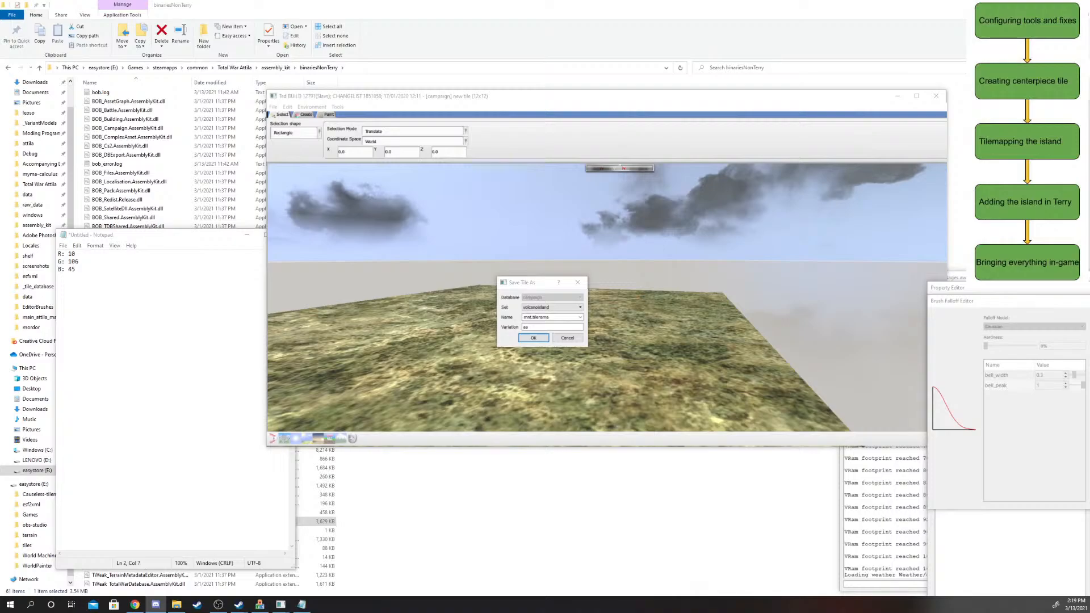
click(1012, 288)
click(572, 337)
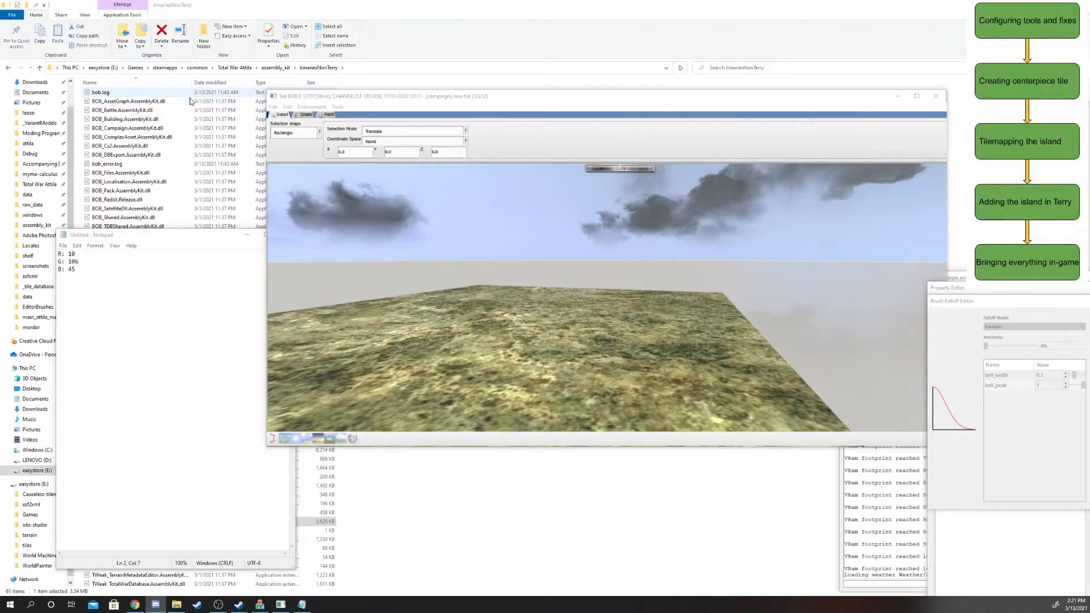
click(273, 107)
click(299, 142)
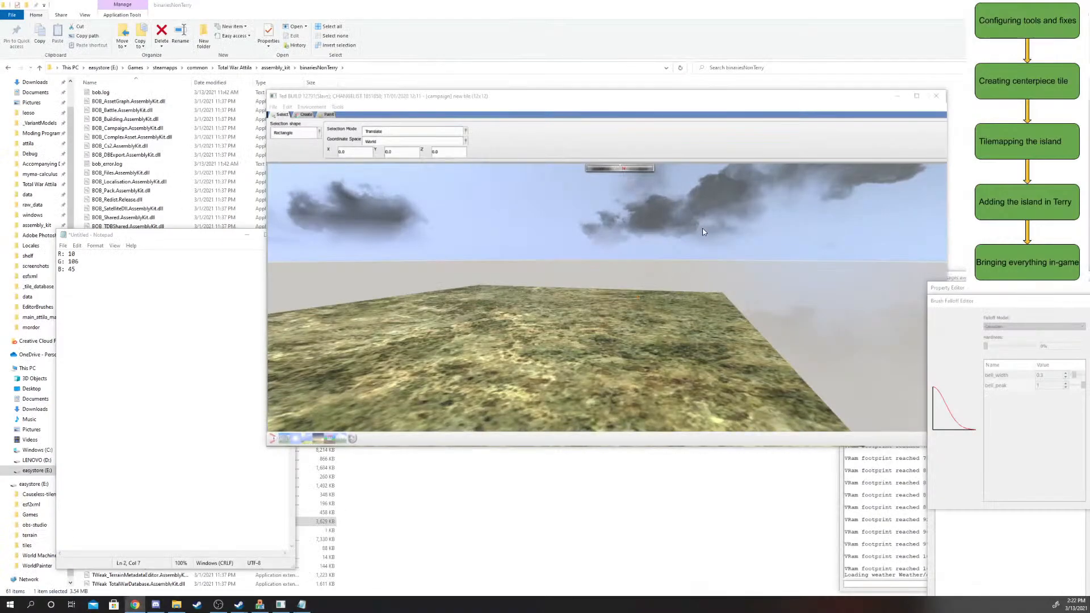
- Save the tile to the volcanoisland set as variation aa of the existing mnt.tilerama tile, inheriting its properties
click(653, 369)
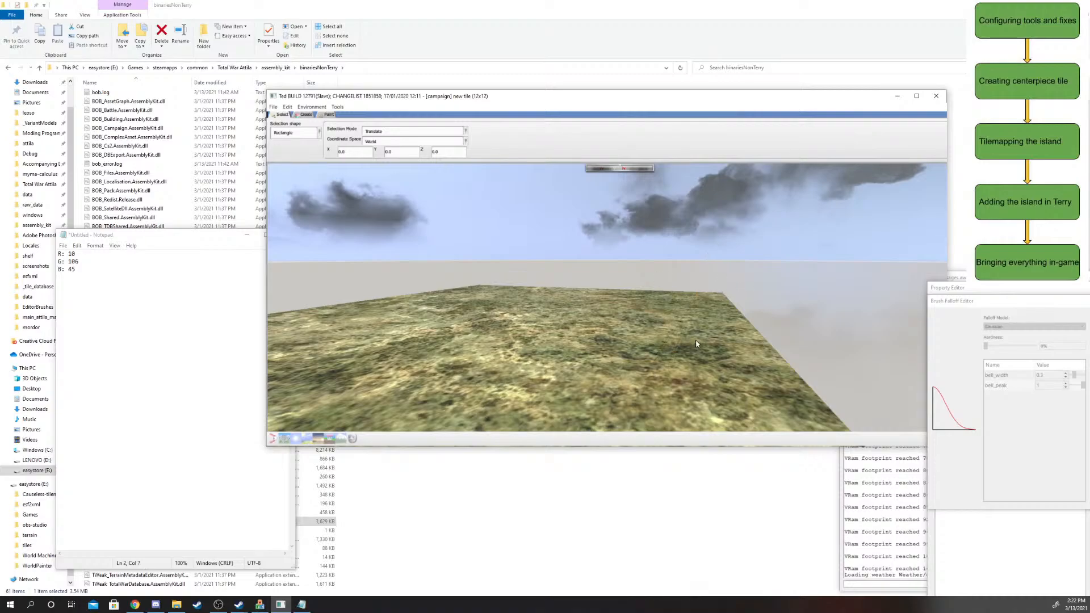
scroll(697, 343, down, 5)
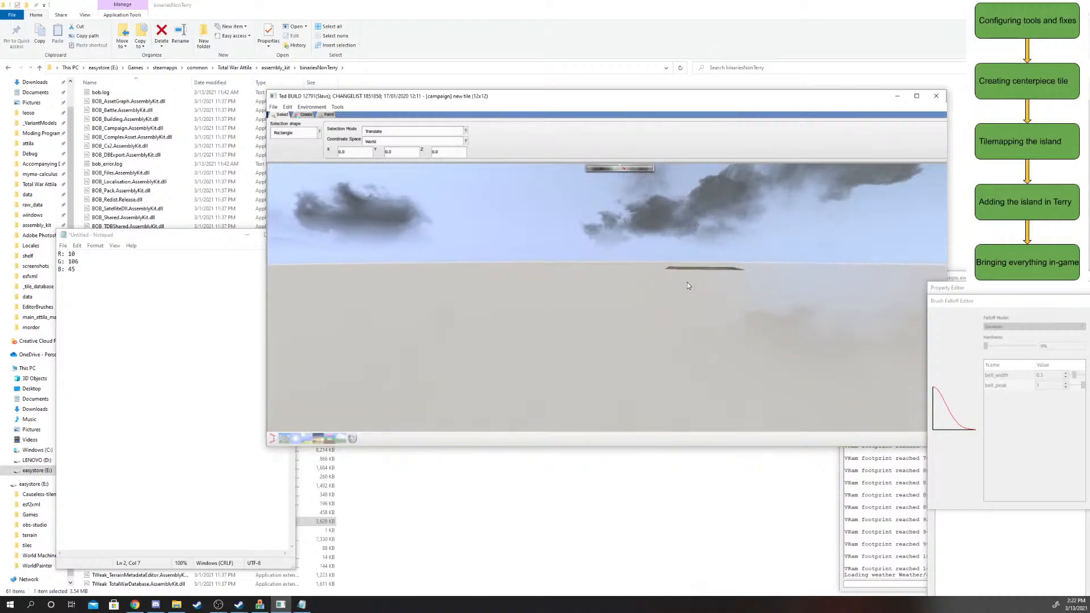
scroll(687, 282, up, 5)
click(273, 107)
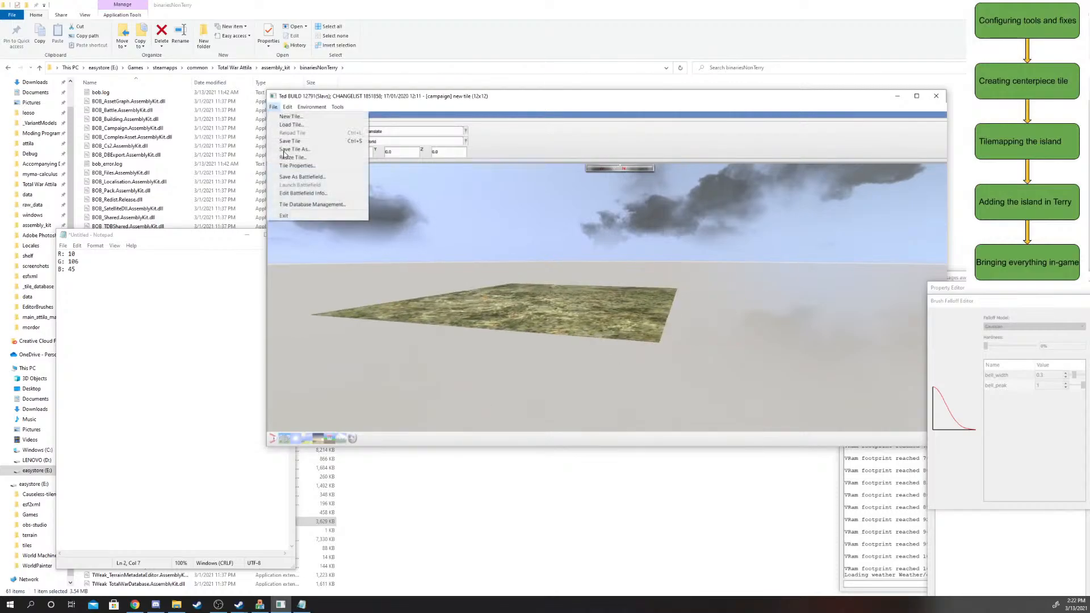
click(304, 142)
click(582, 288)
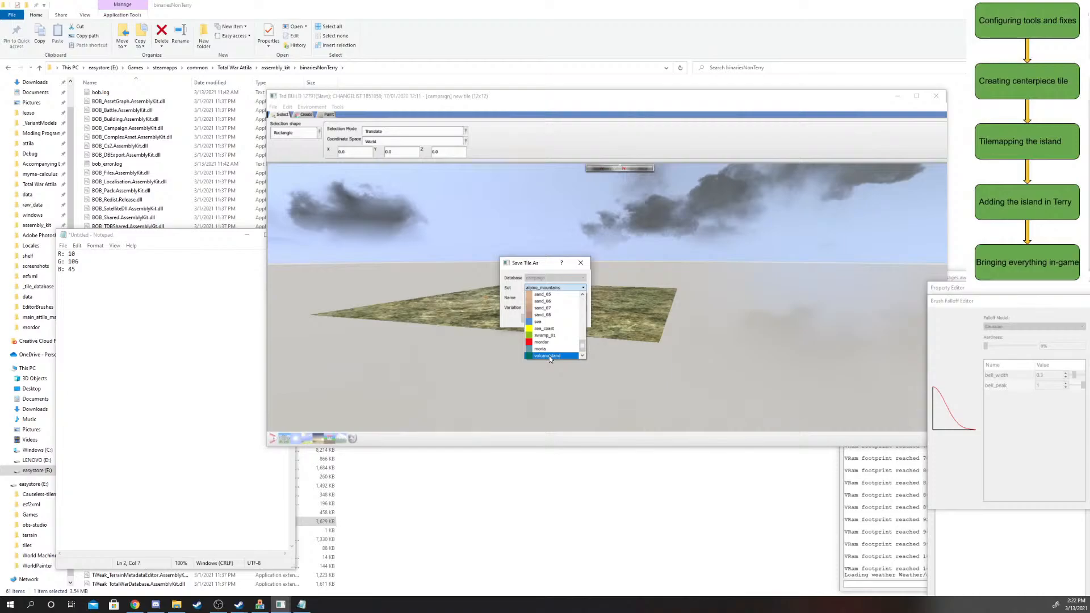
click(550, 356)
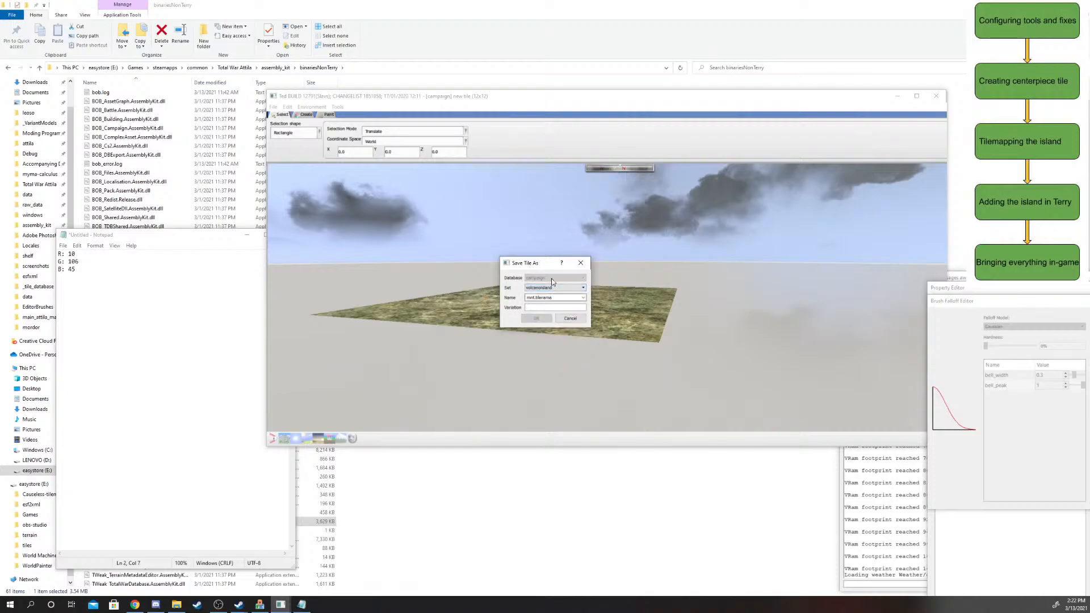
click(555, 307)
text(aa)
click(536, 320)
click(531, 317)
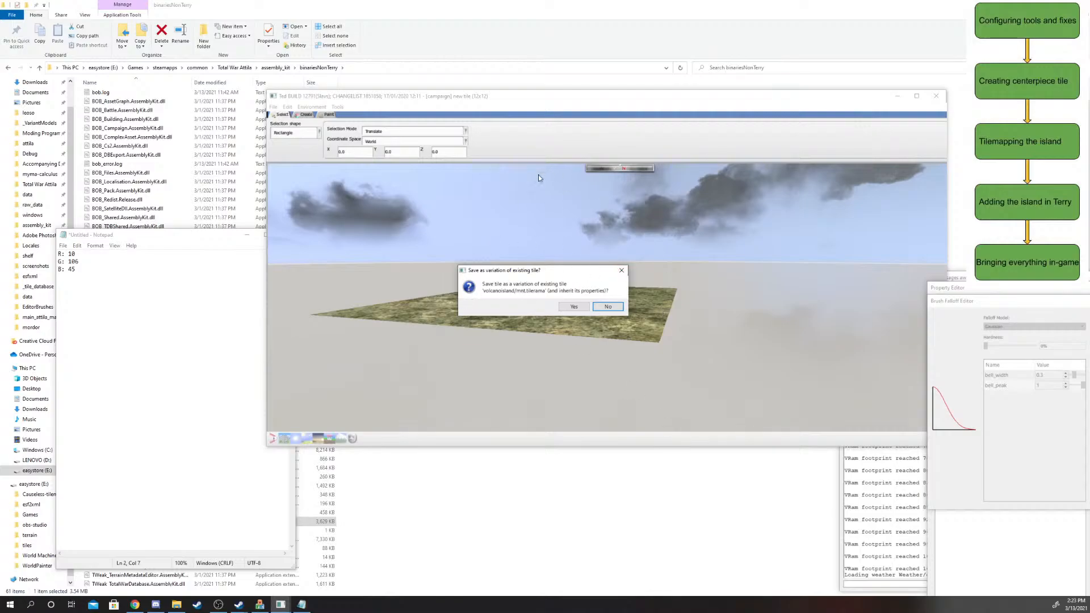
click(565, 308)
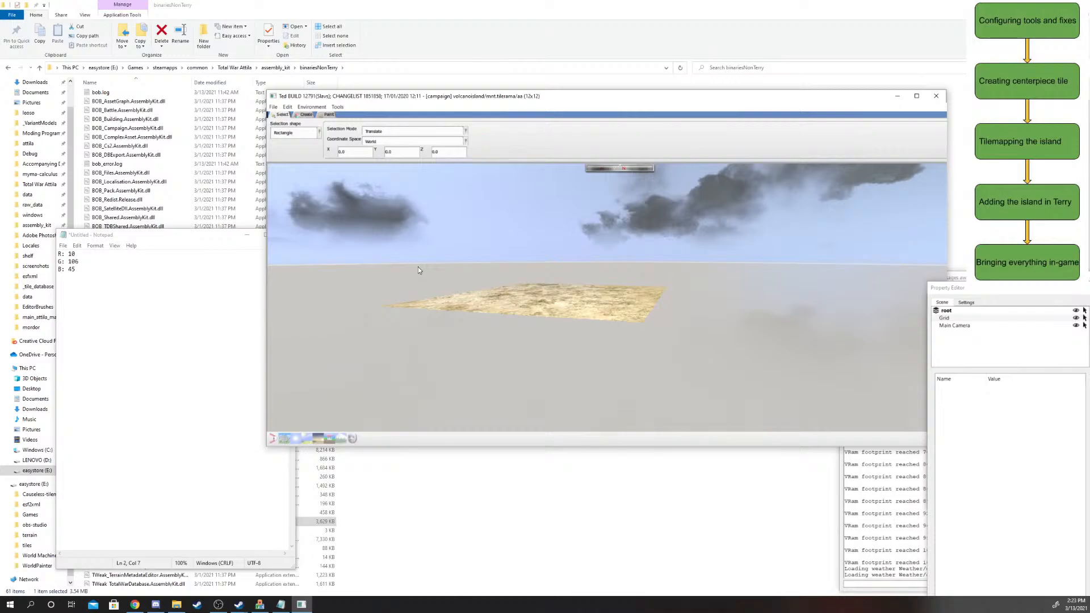
- Examine the saved tile's ground texture and extent from close up and from a distance
scroll(615, 489, up, 1)
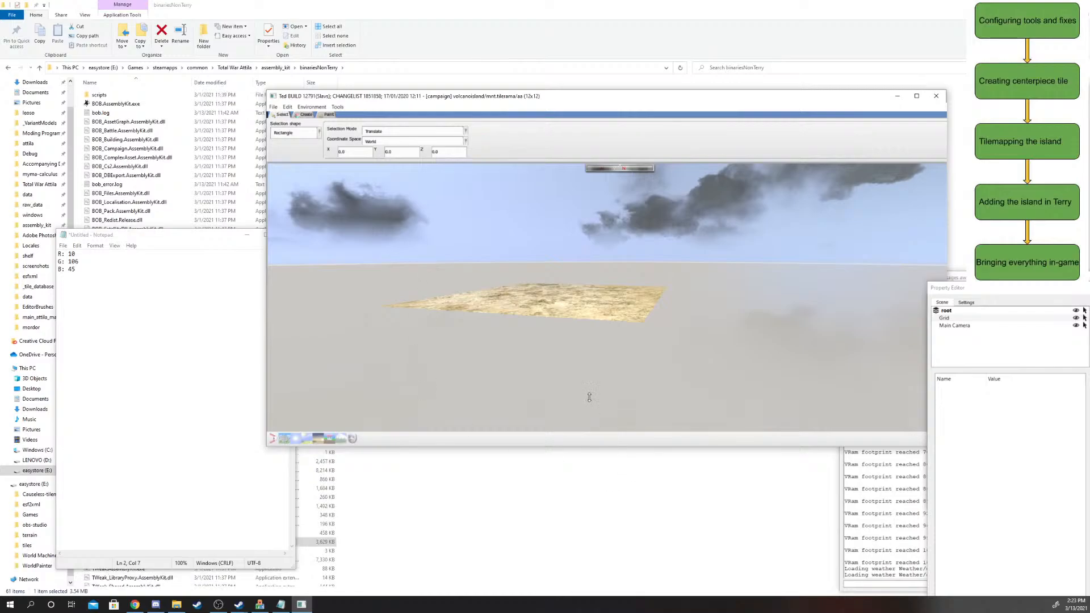
scroll(568, 305, up, 5)
middle_drag(568, 310, 542, 222)
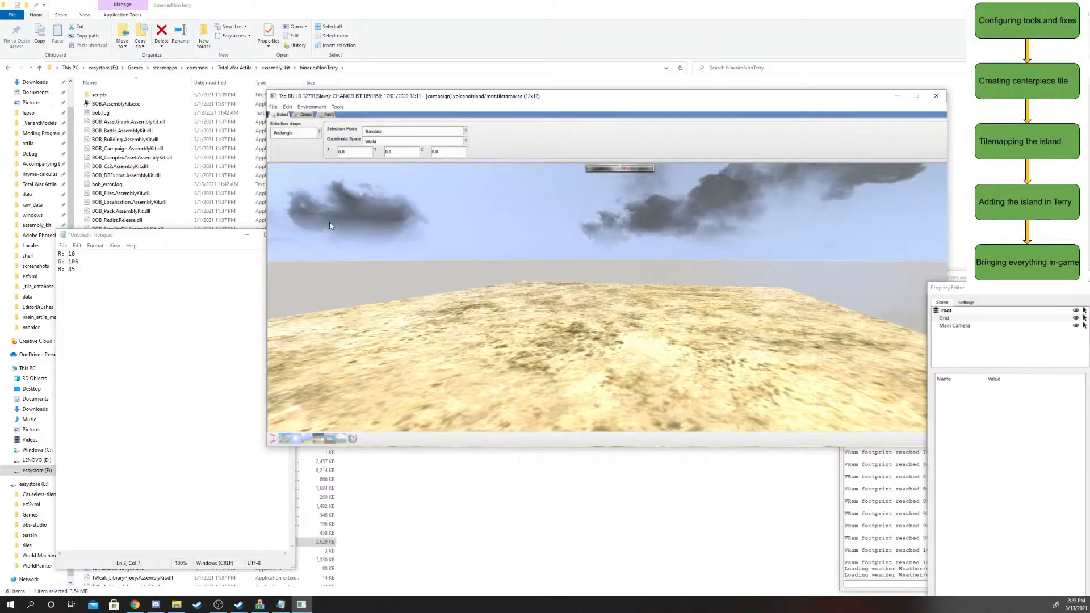
key(s)
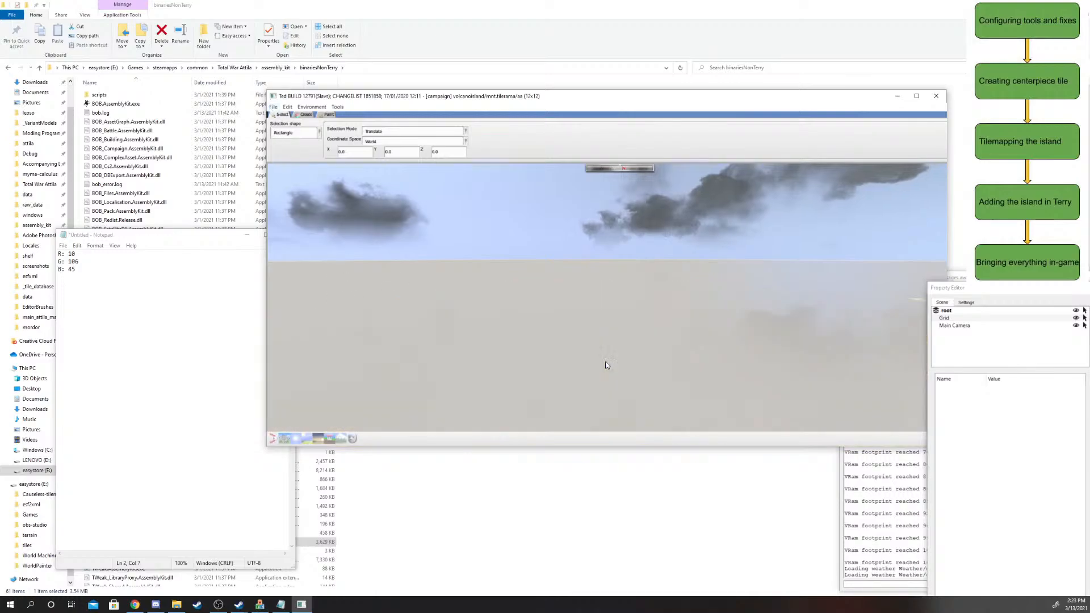
key(w)
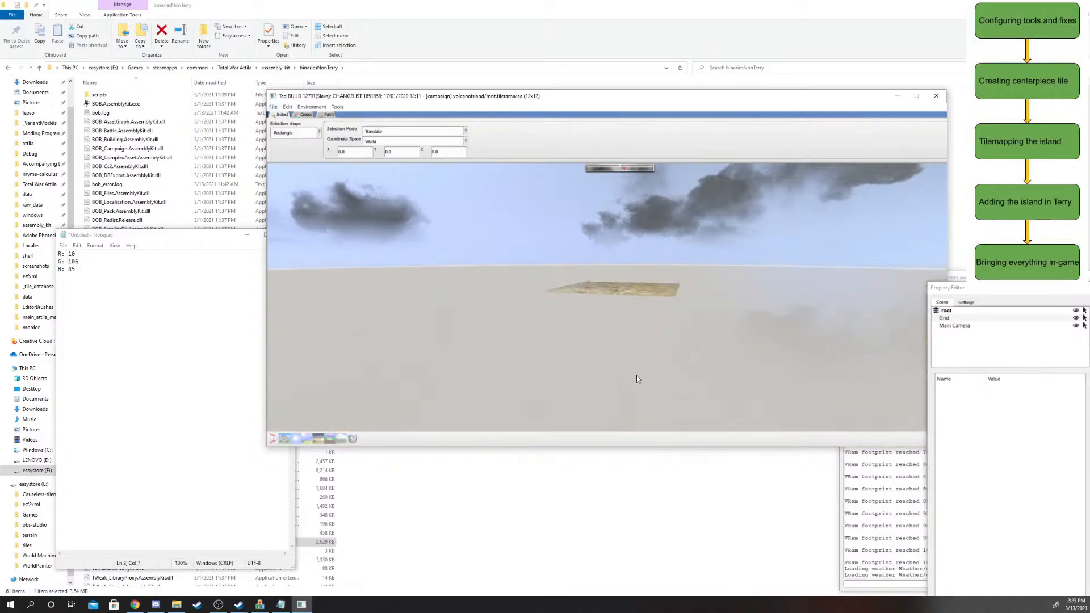
key(s)
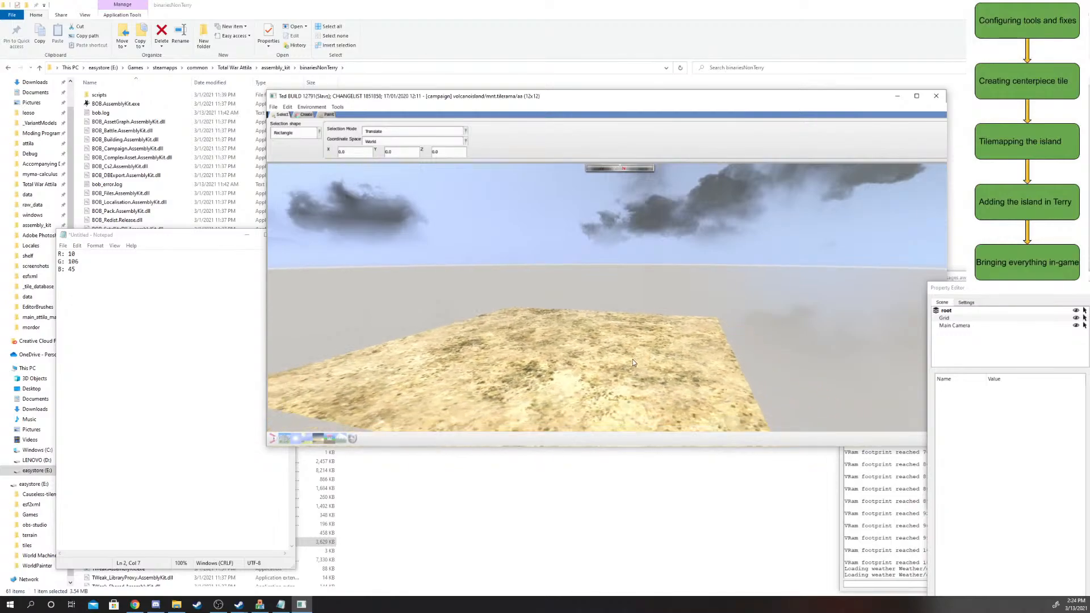
key(w)
key(s)
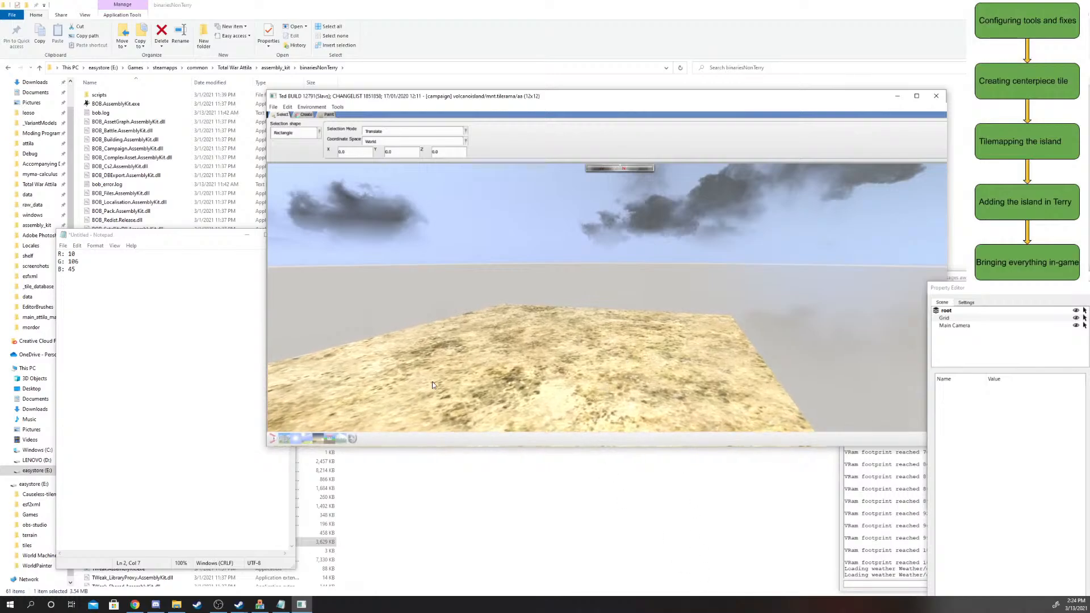
- Open the tile's properties and set the first texture group to farm and the second to rock
click(273, 108)
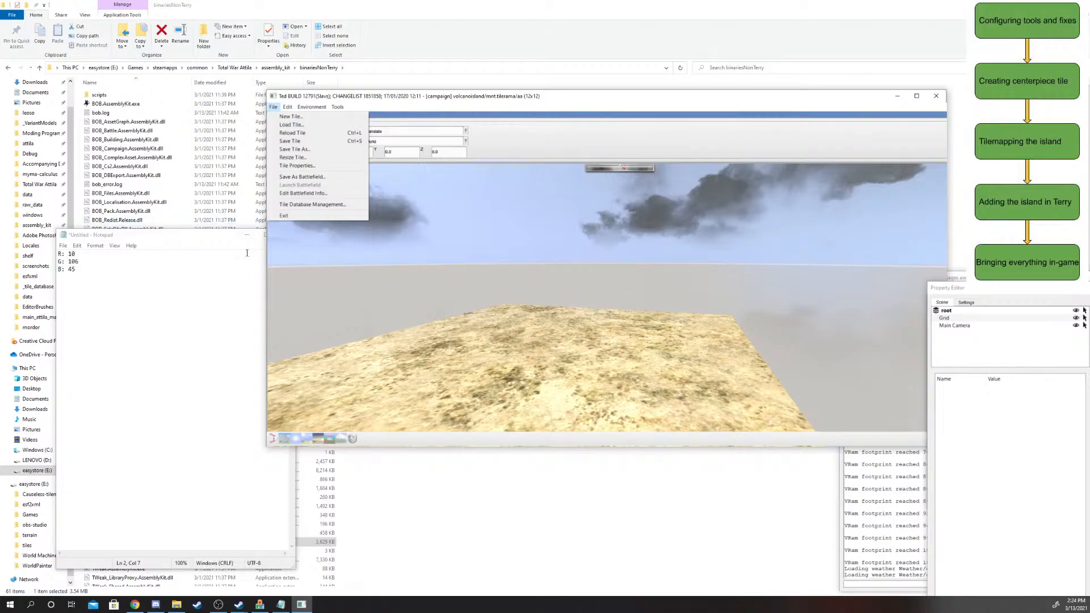
mouse_move(287, 107)
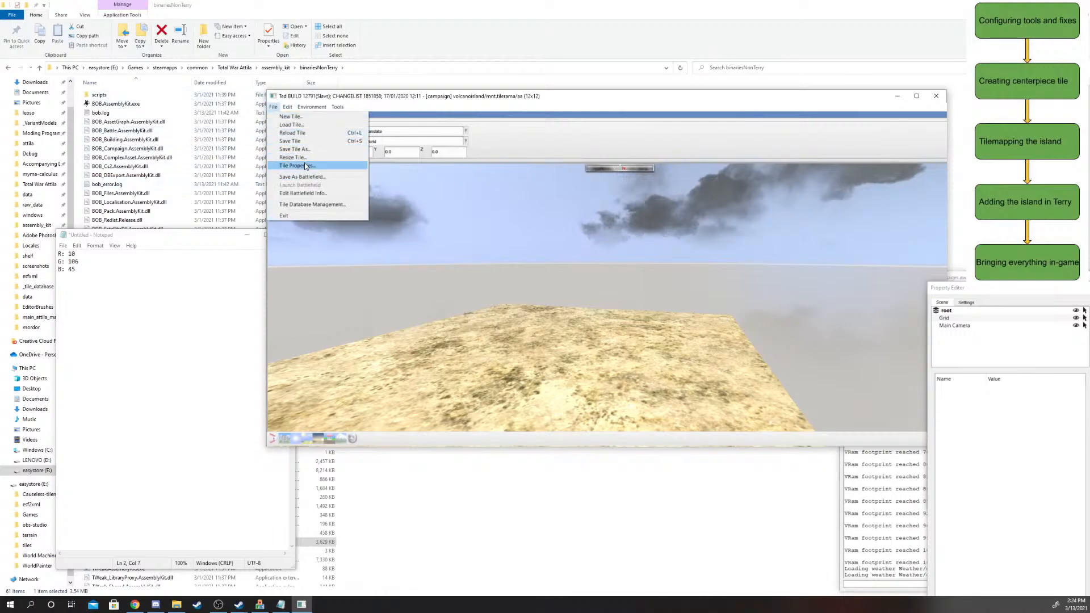
click(304, 166)
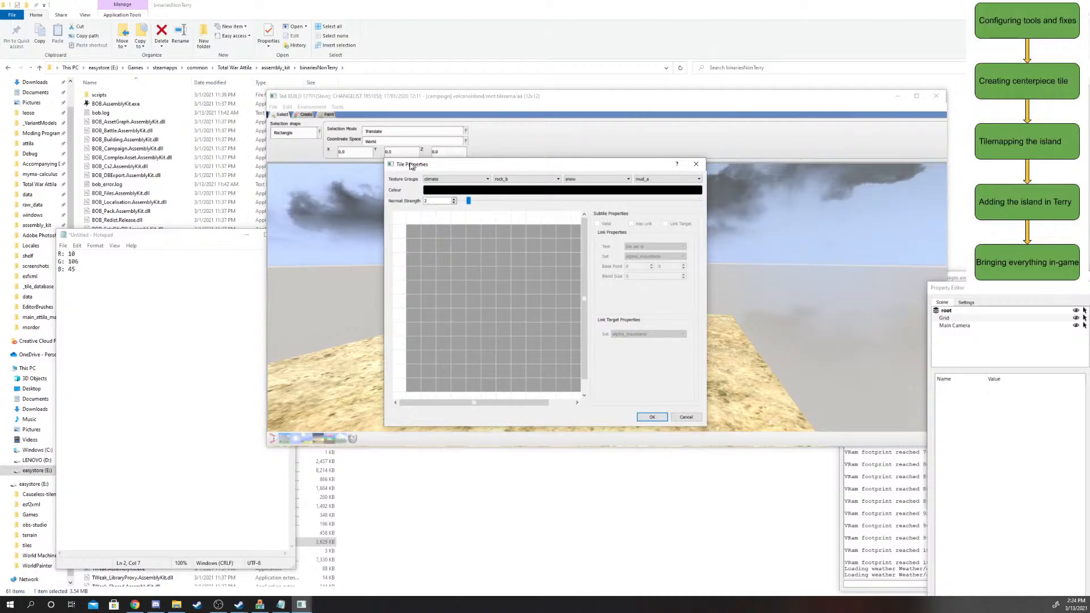
drag(410, 166, 394, 164)
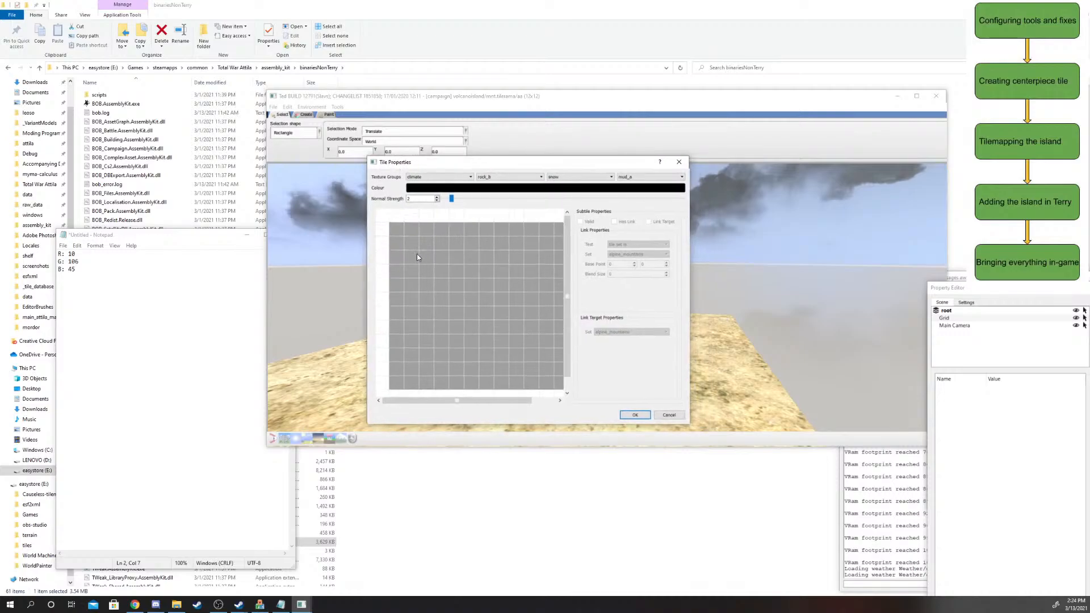
click(440, 177)
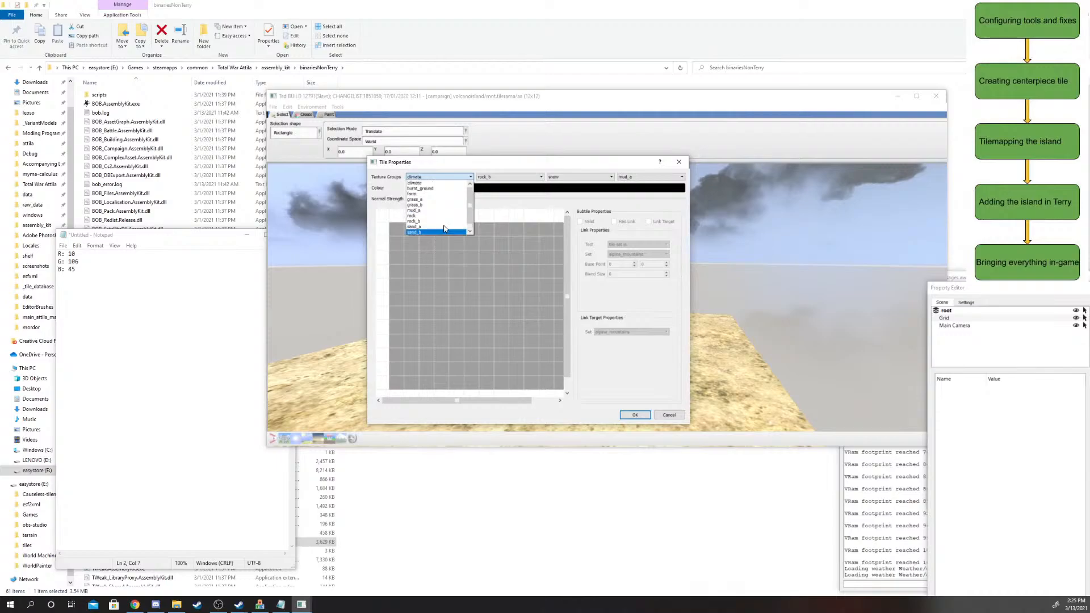
click(432, 184)
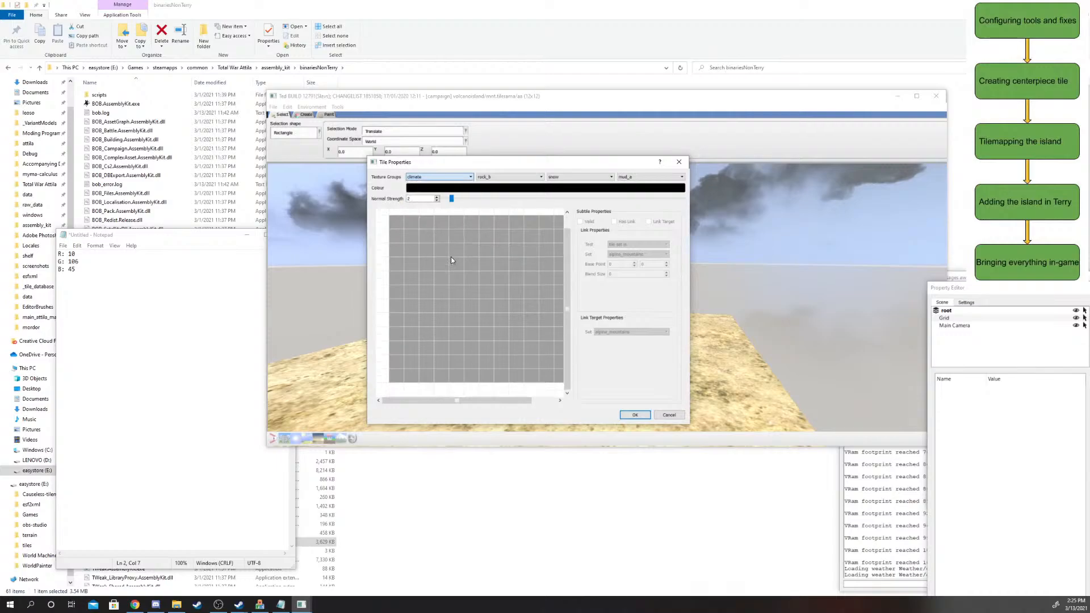
click(437, 176)
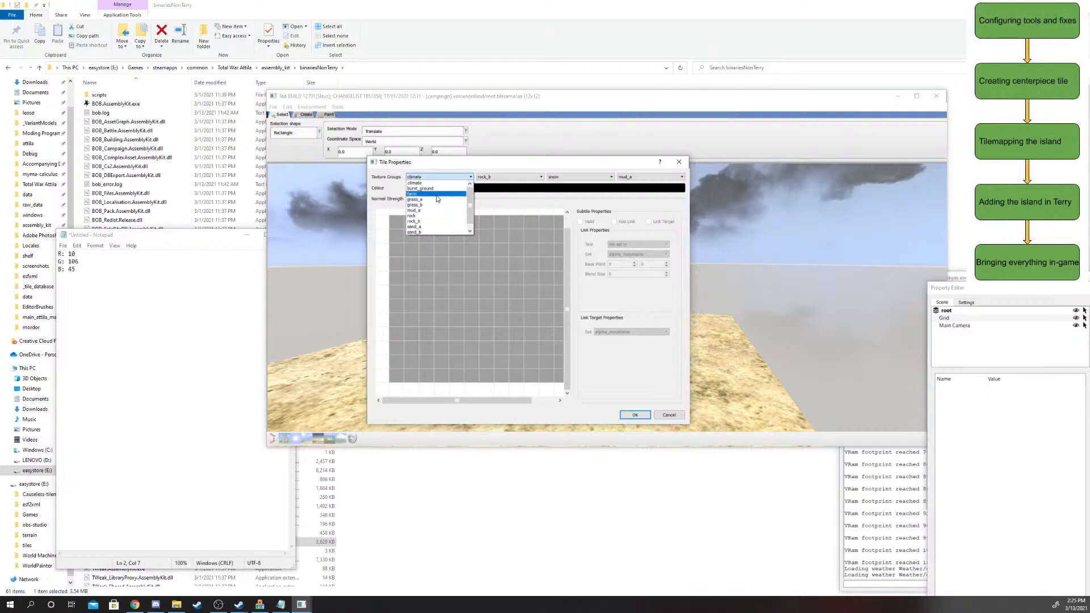
click(437, 194)
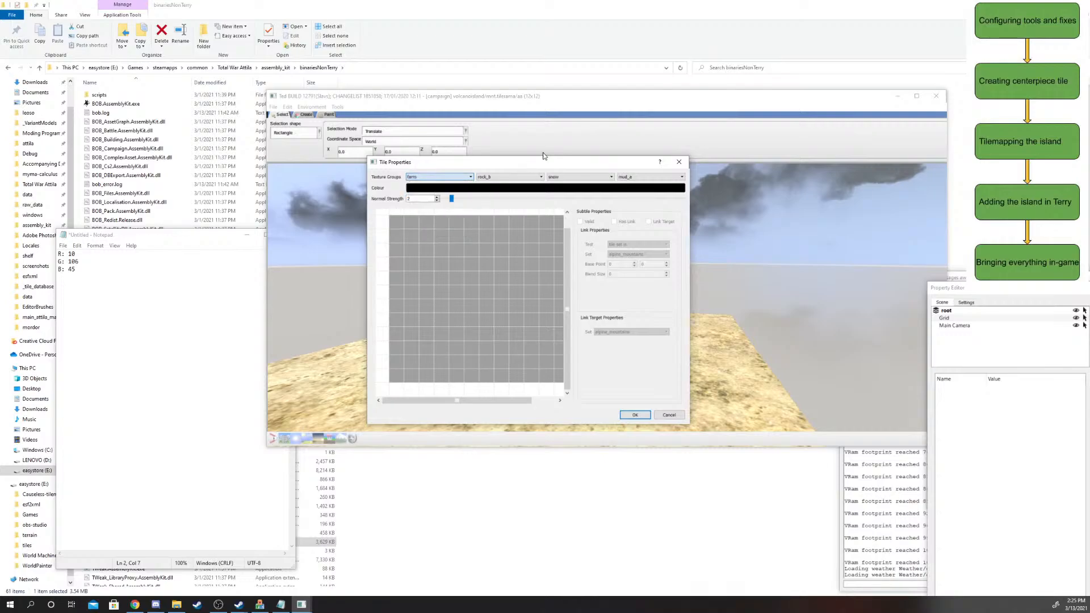
click(500, 179)
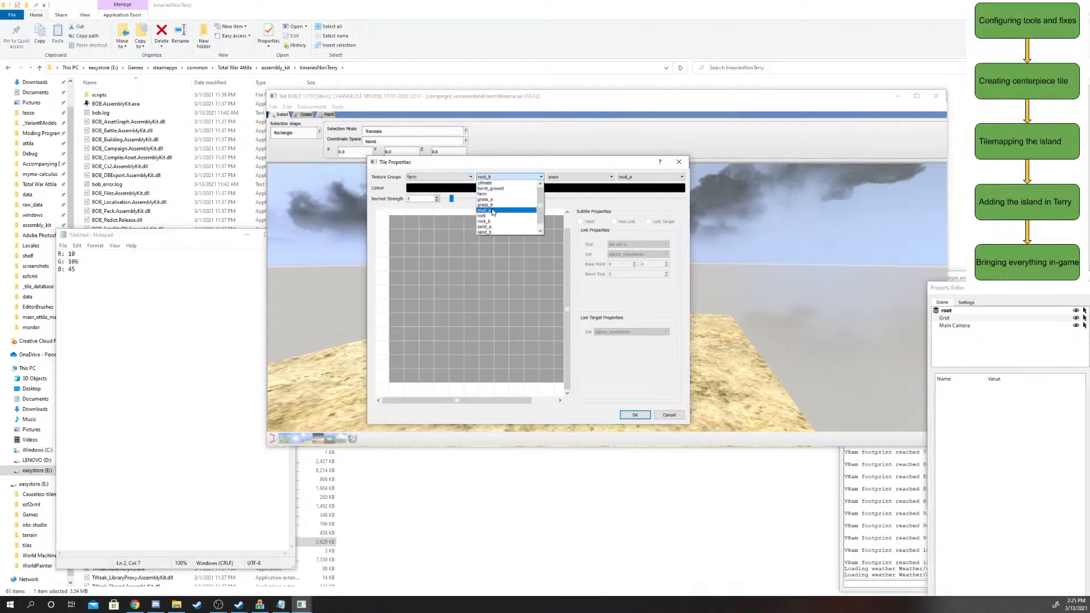
click(493, 220)
- Set the third texture group to grass_b and the fourth to grass_a
click(579, 177)
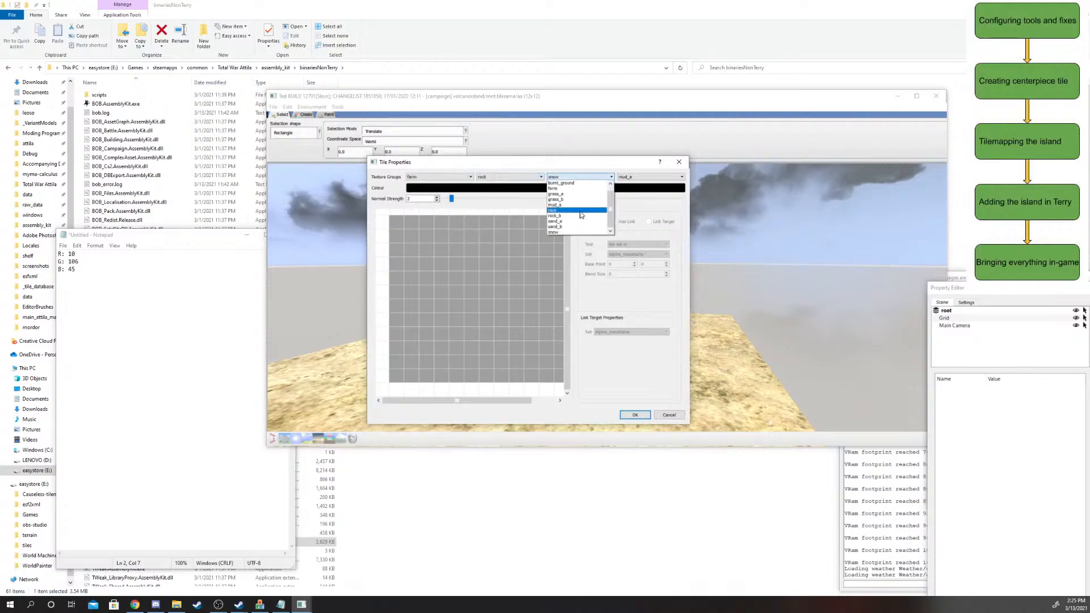
click(555, 199)
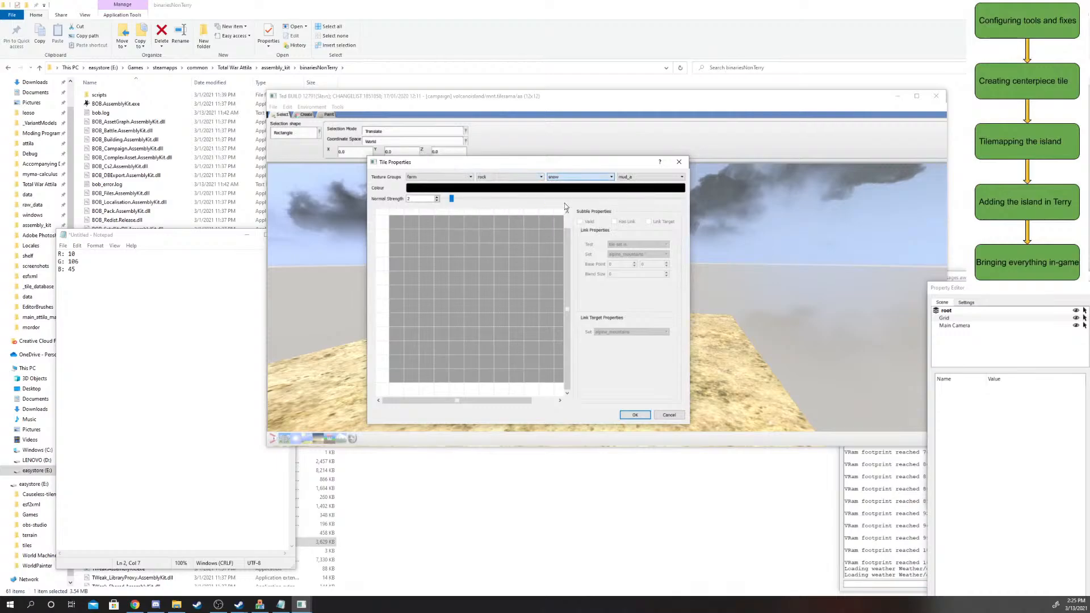
click(596, 177)
click(635, 178)
click(638, 178)
click(638, 177)
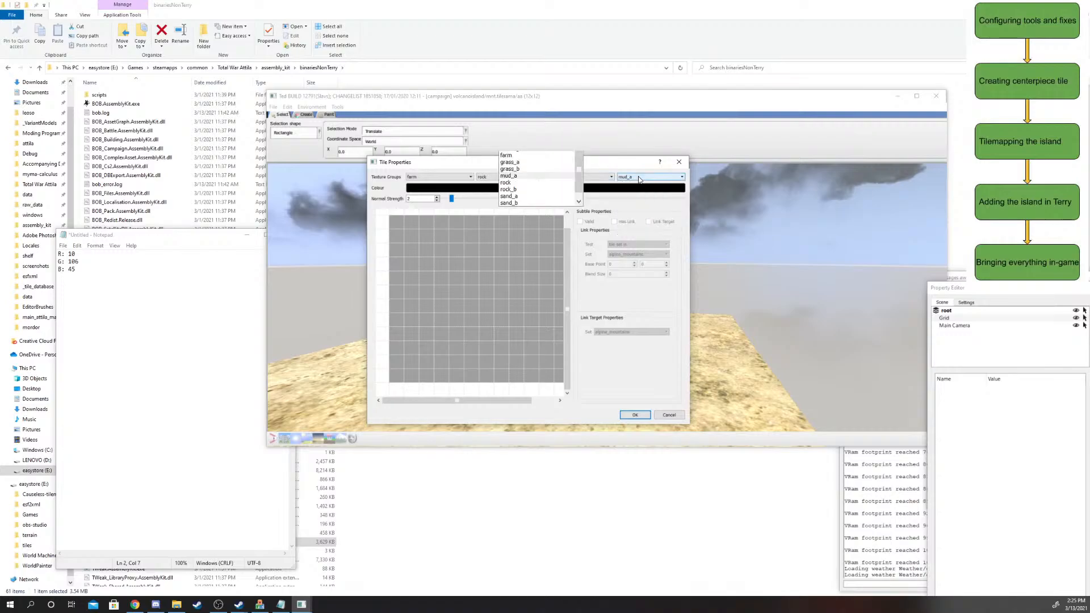
click(625, 200)
- Try the Has Link option on a subtile at the grid's right edge and clear it again
click(472, 292)
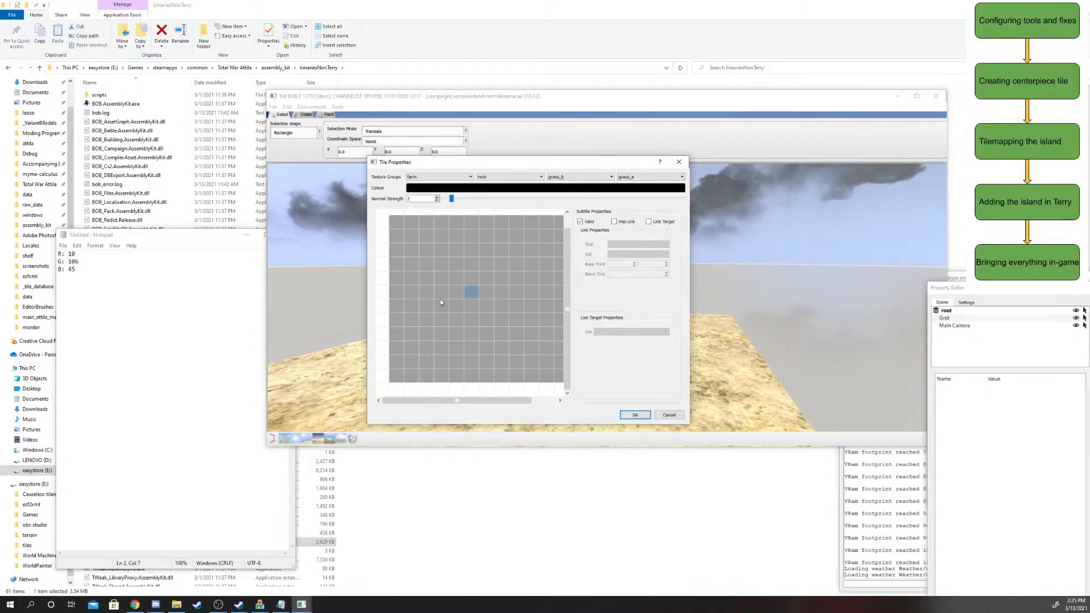
mouse_move(483, 401)
mouse_down()
mouse_move(494, 397)
mouse_move(477, 394)
mouse_move(493, 384)
mouse_up()
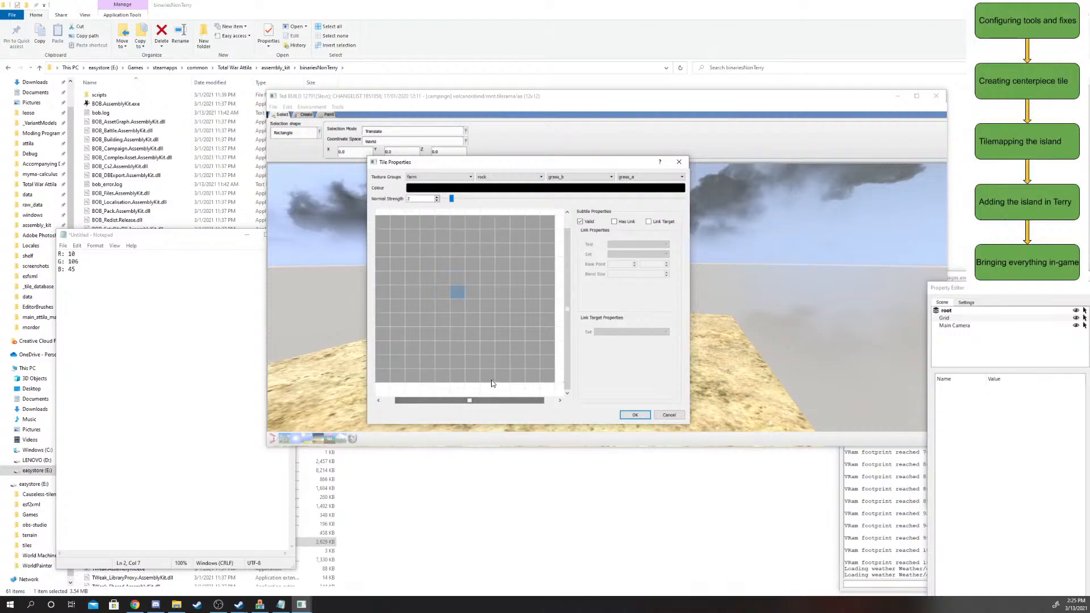
scroll(510, 343, up, 1)
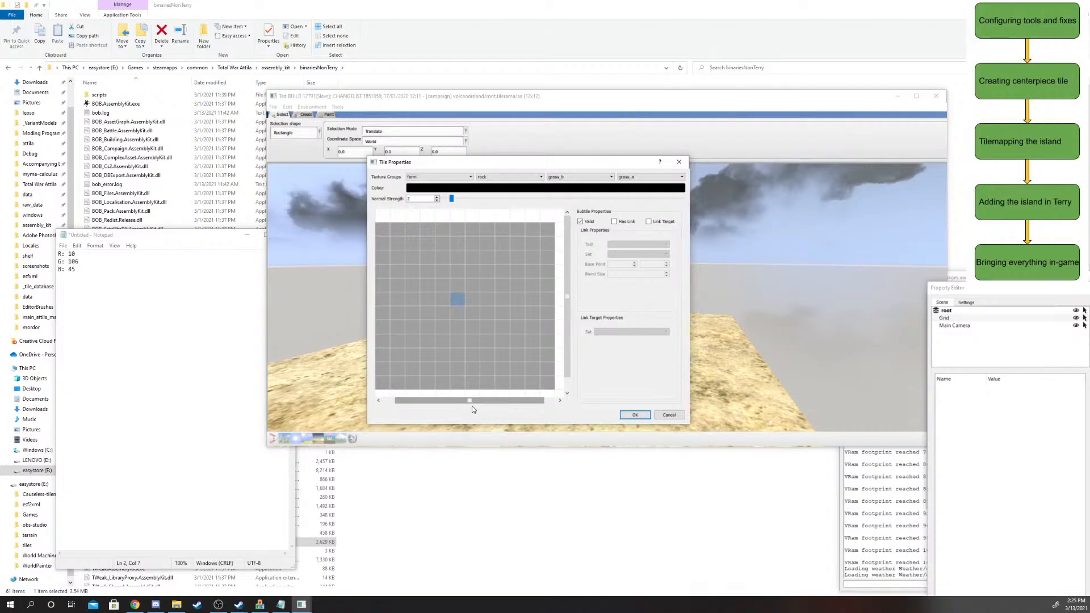
mouse_move(475, 402)
mouse_down()
mouse_move(498, 399)
mouse_move(476, 402)
mouse_up()
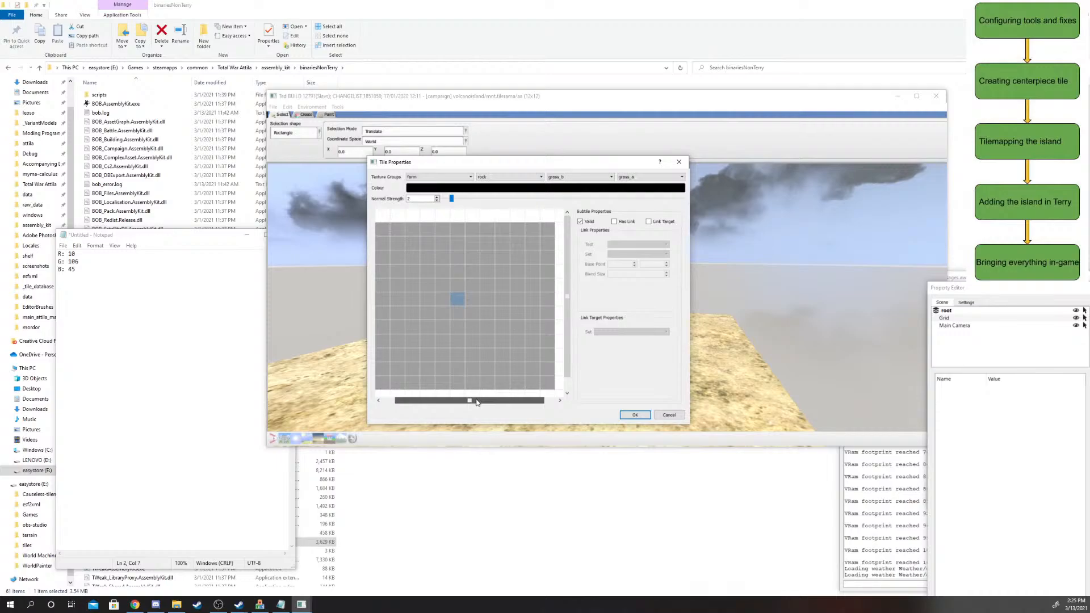
click(613, 222)
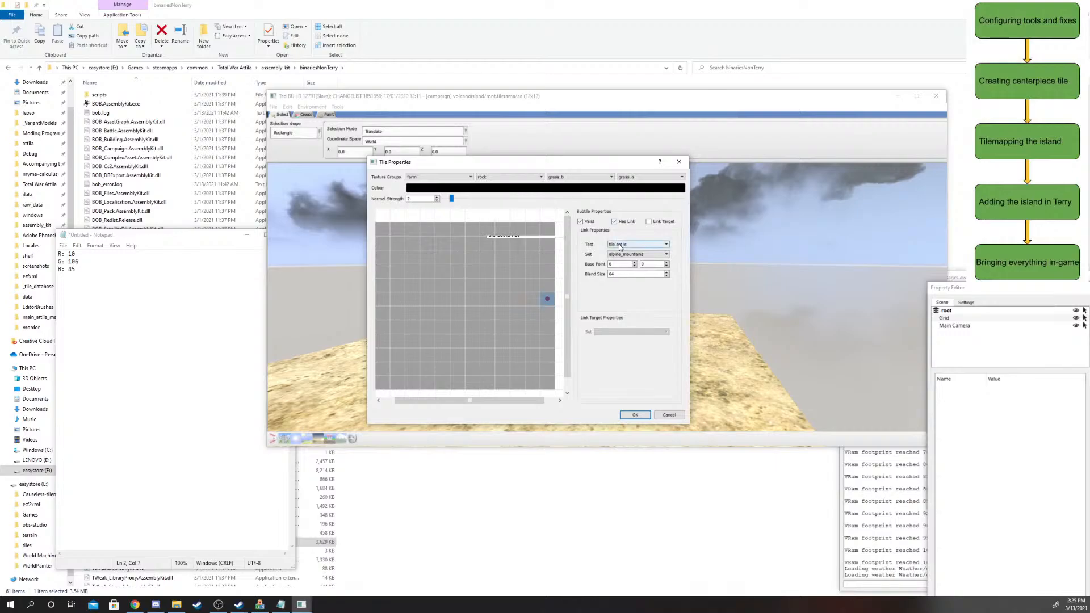
click(620, 245)
click(619, 247)
click(614, 222)
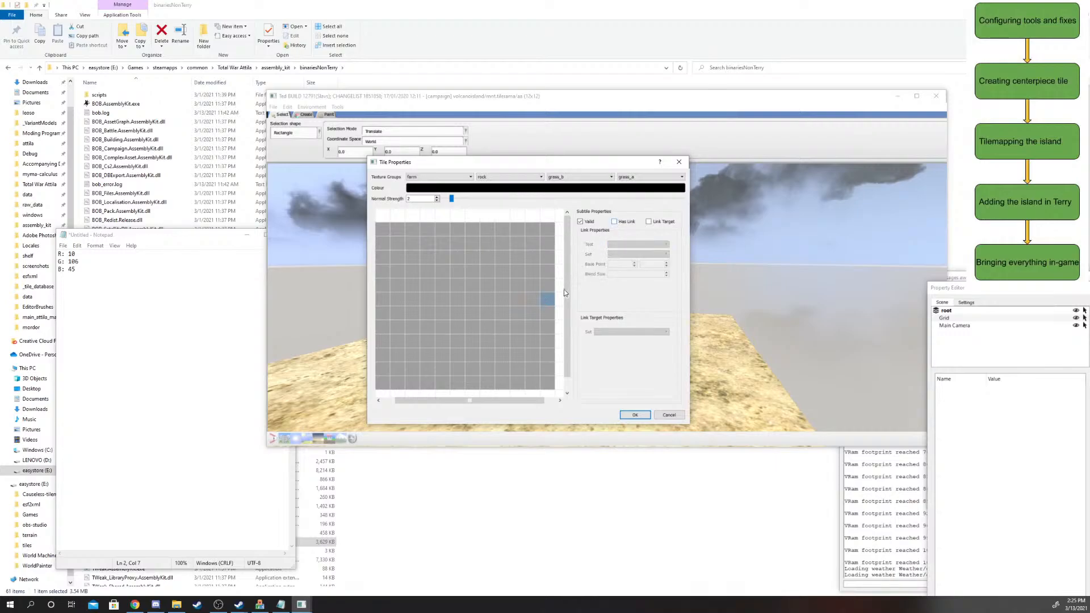
- Examine the subtile grid across its full width
scroll(517, 312, right, 1)
scroll(516, 312, left, 1)
click(465, 242)
scroll(454, 243, right, 1)
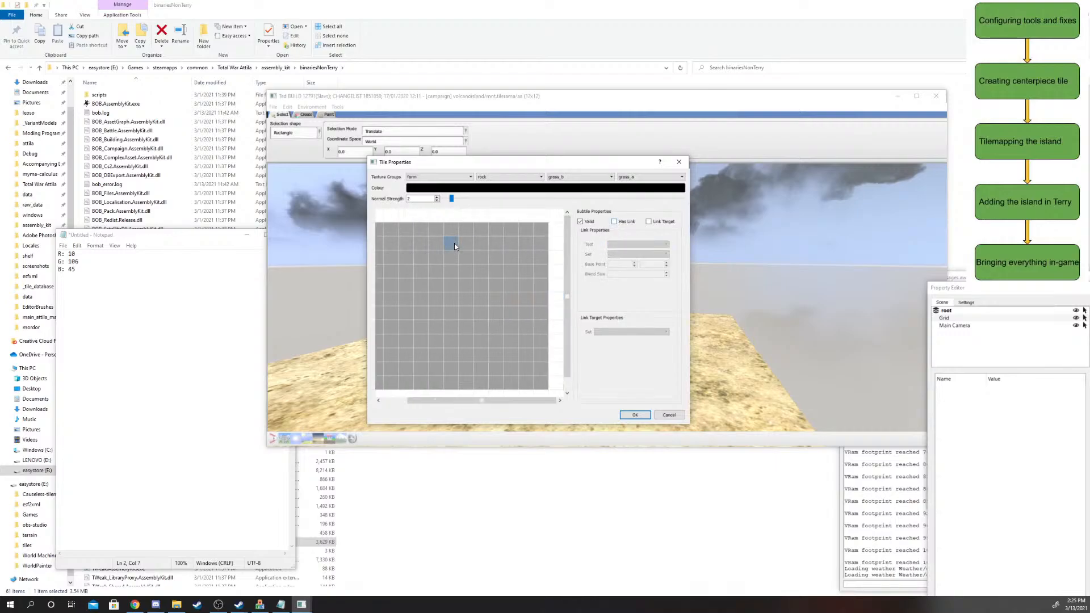
scroll(470, 278, left, 1)
scroll(504, 265, right, 1)
scroll(497, 267, left, 1)
scroll(495, 267, right, 1)
mouse_move(435, 400)
mouse_down()
mouse_move(414, 391)
mouse_move(422, 395)
mouse_up()
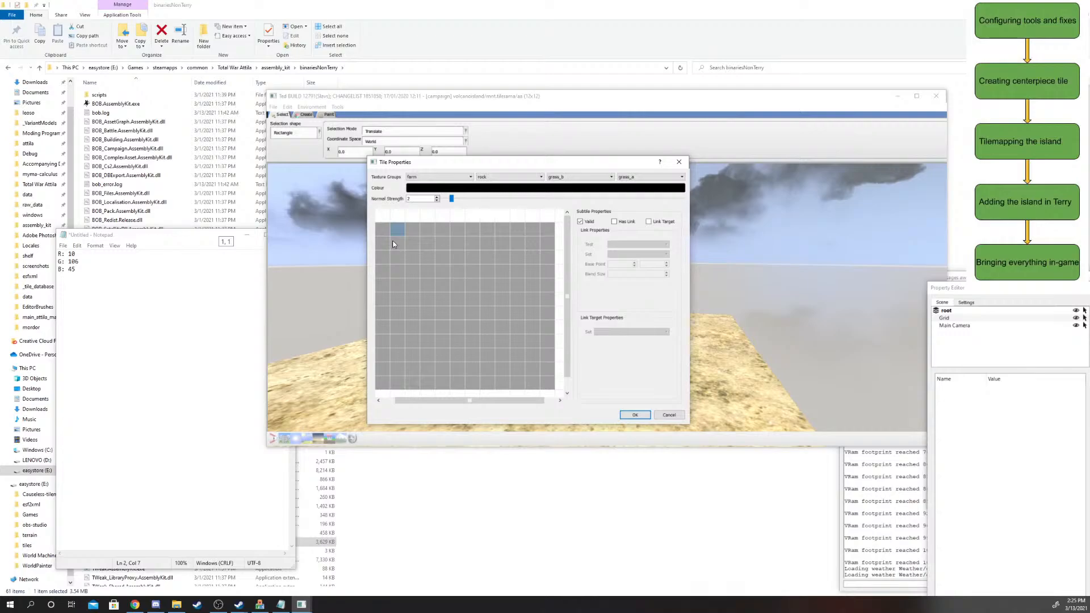
- Clear Valid on the grid's upper-left corner subtiles: the first three in the first row and the first in the second row
click(417, 233)
click(580, 221)
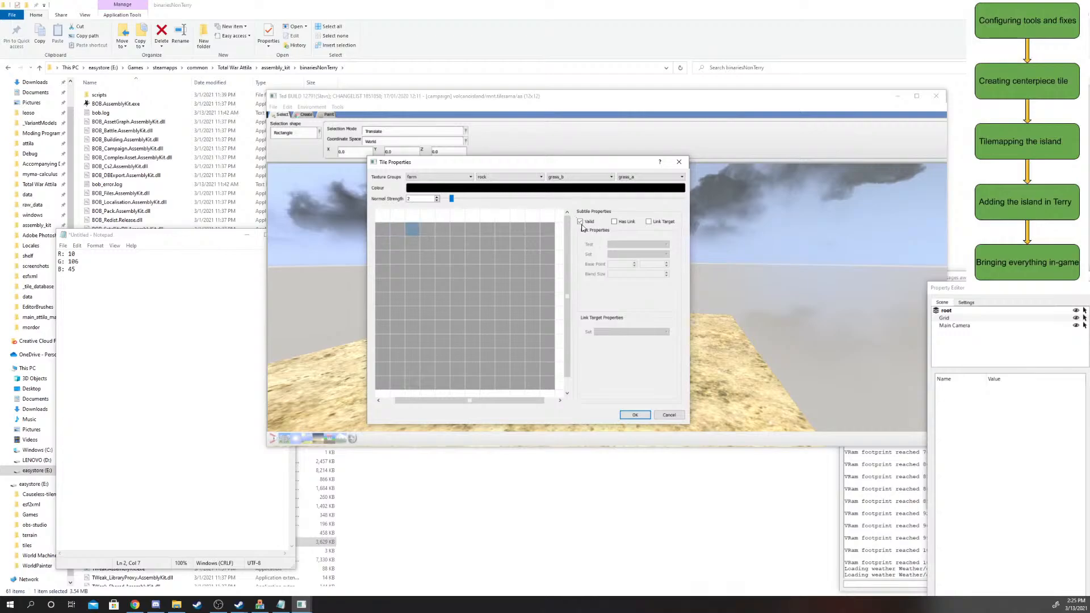
click(379, 224)
click(397, 234)
click(580, 221)
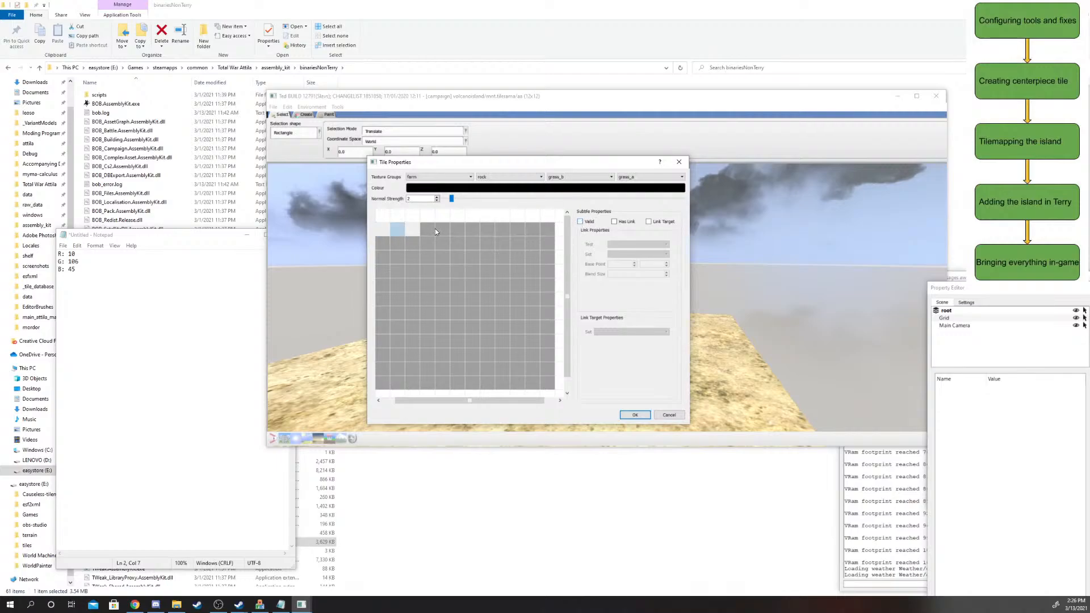
click(380, 247)
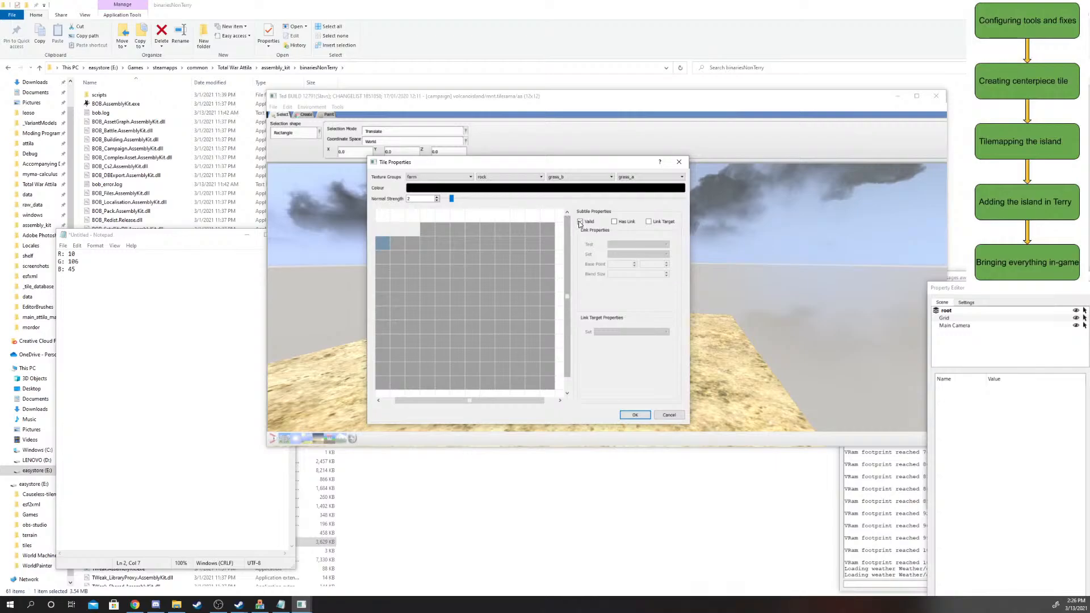
click(579, 221)
- Clear Valid on individual subtiles in the first two rows near the grid's upper-right corner
click(507, 219)
click(503, 230)
click(580, 221)
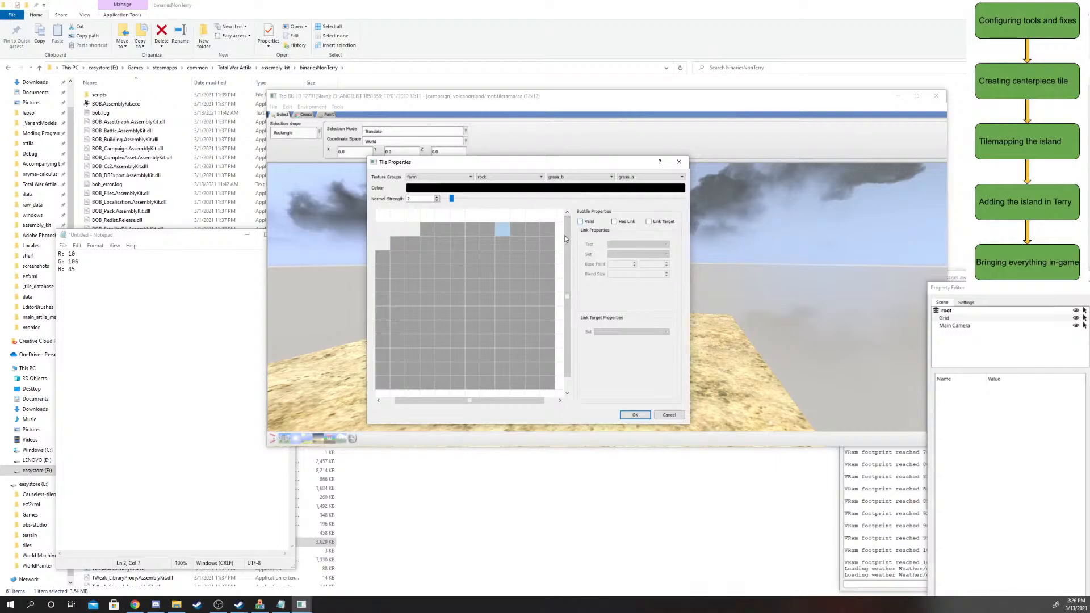
click(533, 244)
click(580, 221)
click(518, 228)
click(579, 221)
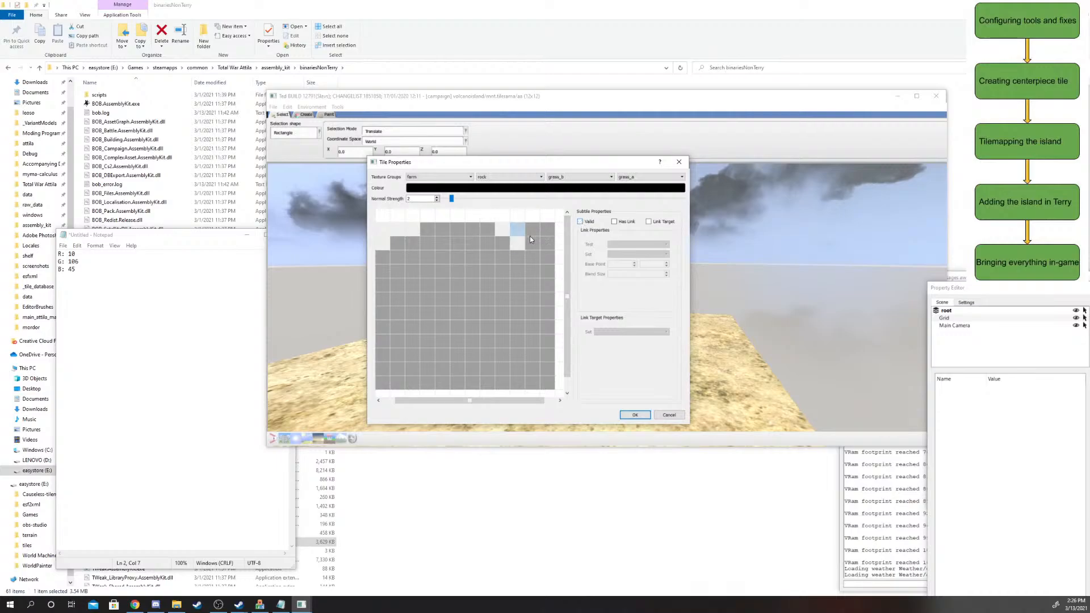
click(534, 228)
click(580, 221)
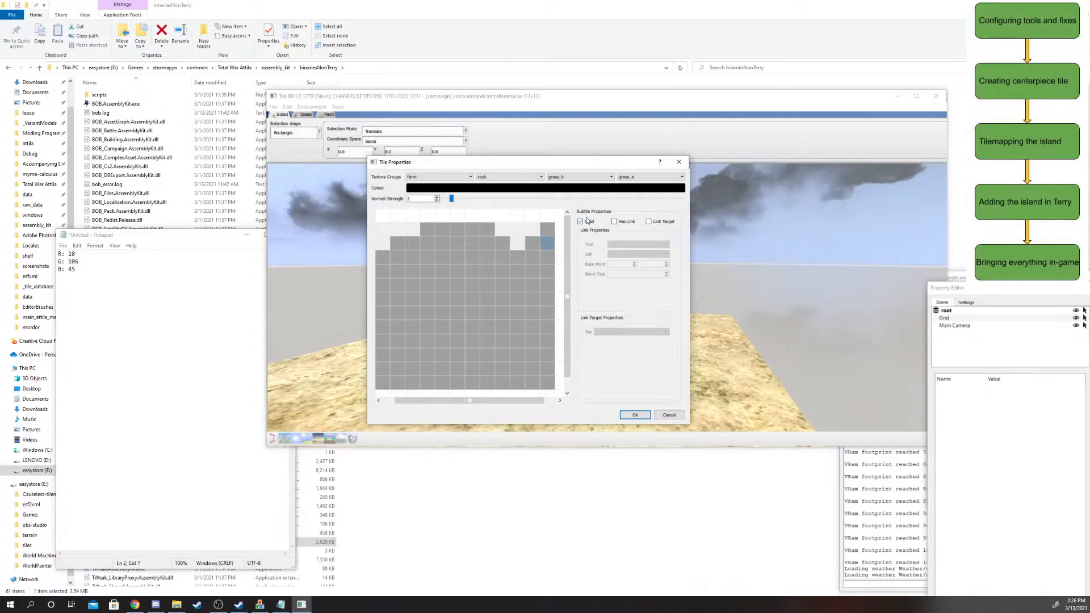
- Clear Valid on the three subtiles in the grid's rightmost column just below the upper-right corner block
click(548, 243)
drag(547, 285, 497, 350)
click(533, 273)
drag(547, 257, 527, 332)
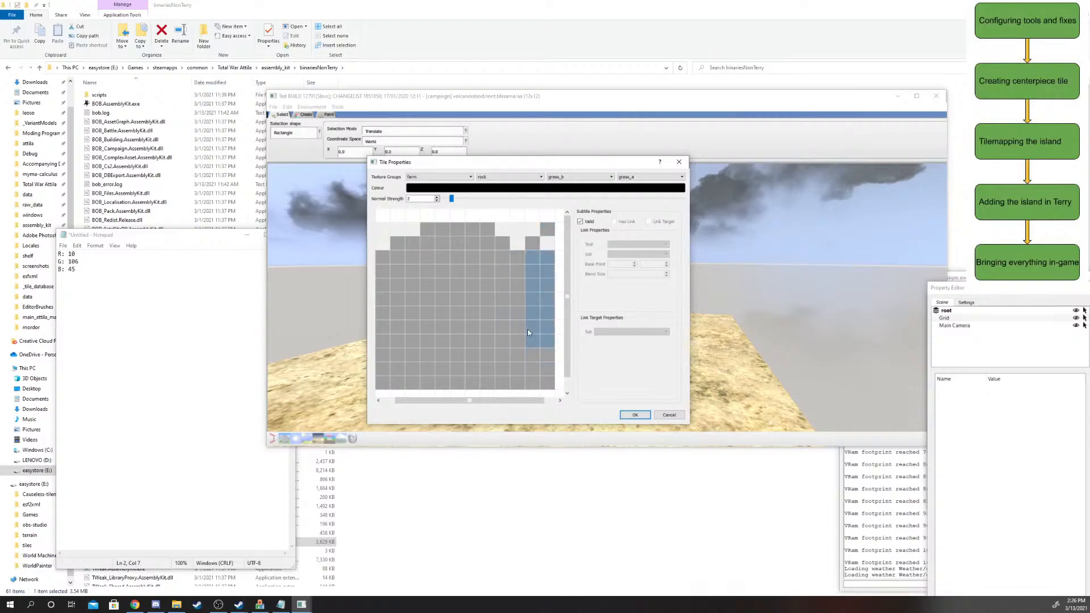
click(579, 222)
- Make the whole 2x2 subtile block in the grid's upper-right corner invalid
drag(557, 222, 532, 240)
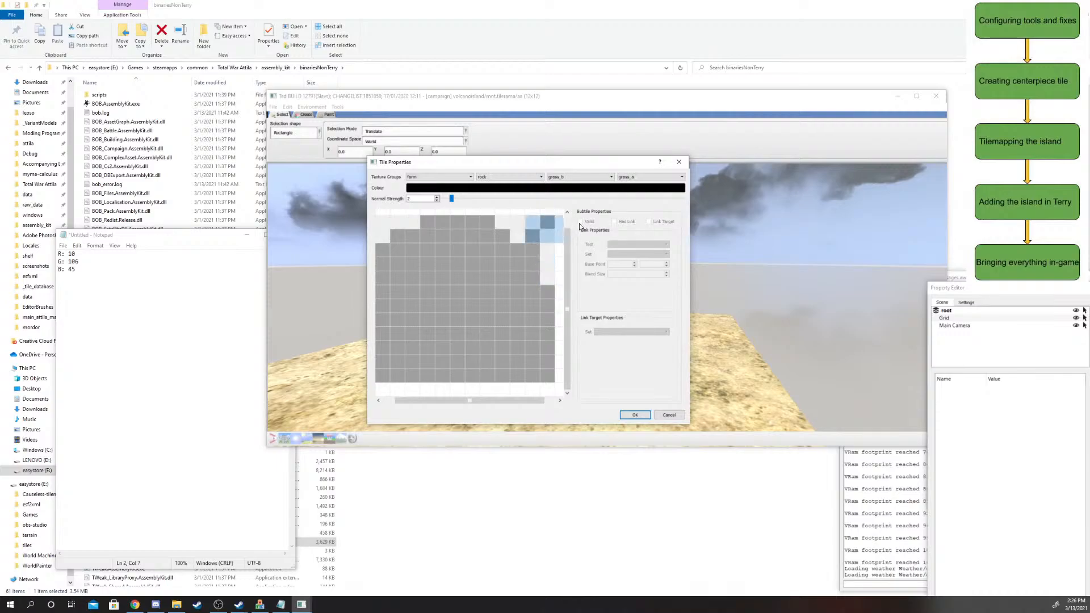
click(536, 237)
drag(536, 239, 553, 223)
click(580, 222)
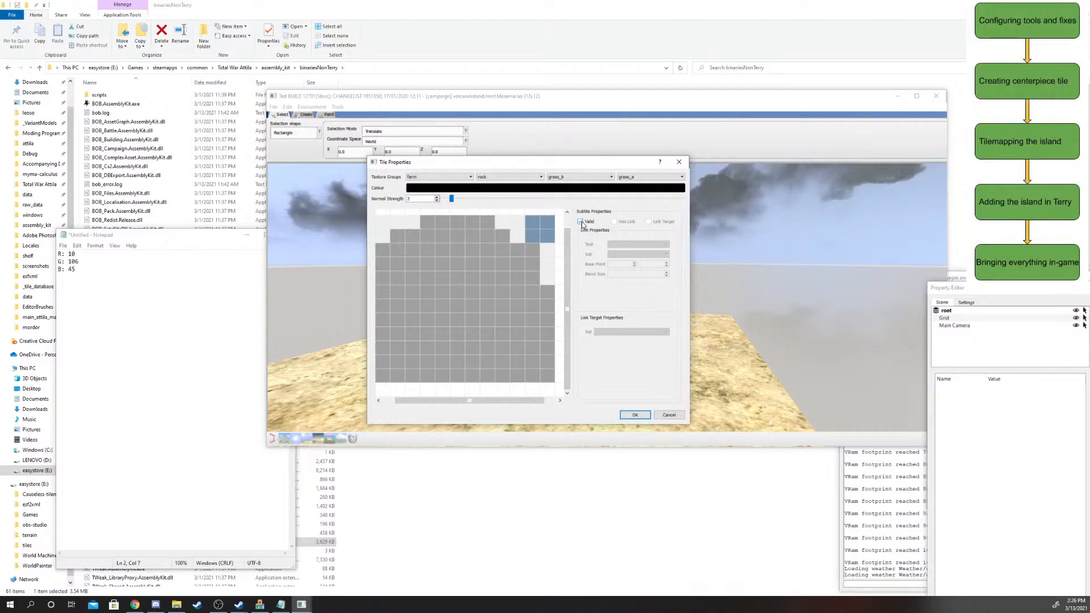
click(580, 221)
- Clear Valid on the 2x2 subtile block in the grid's lower-right corner
click(547, 250)
drag(525, 366, 525, 363)
click(580, 222)
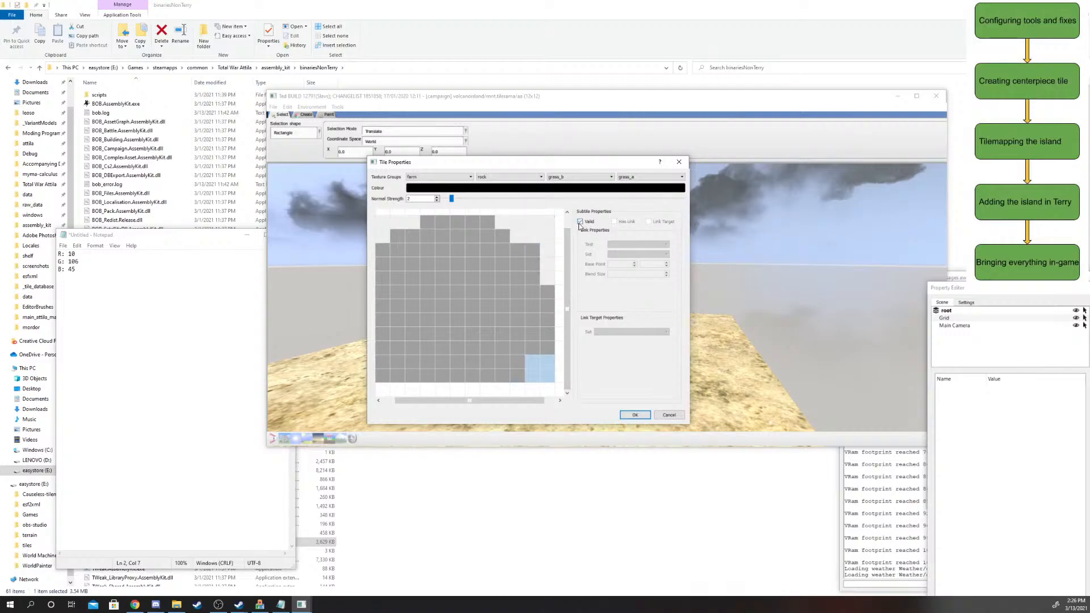
- Clear Valid on two rightmost-column subtiles above the lower-right corner block and four last-row subtiles beside it
click(550, 346)
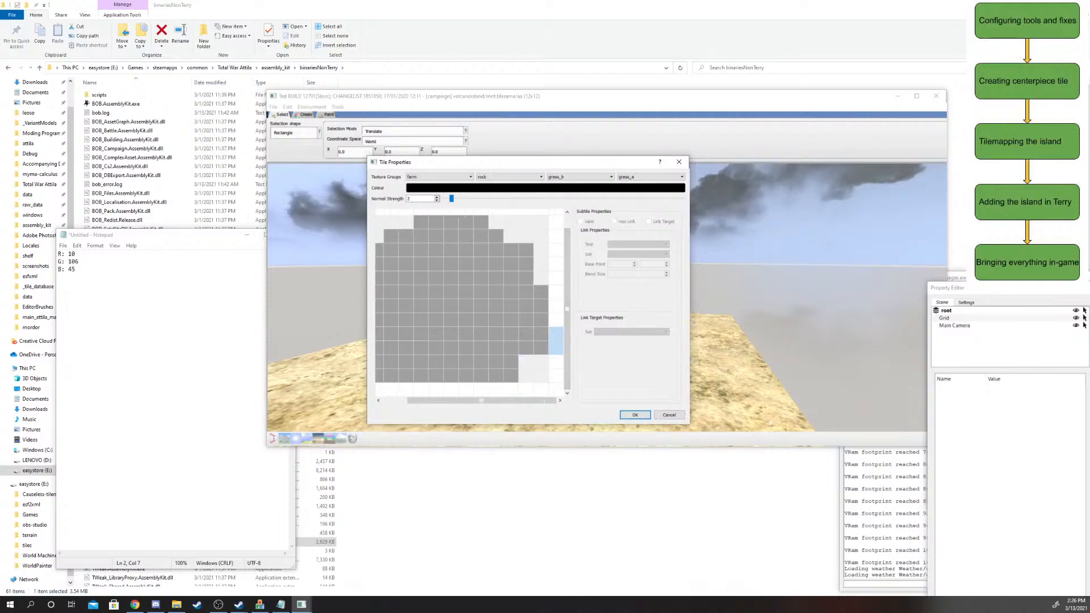
click(542, 339)
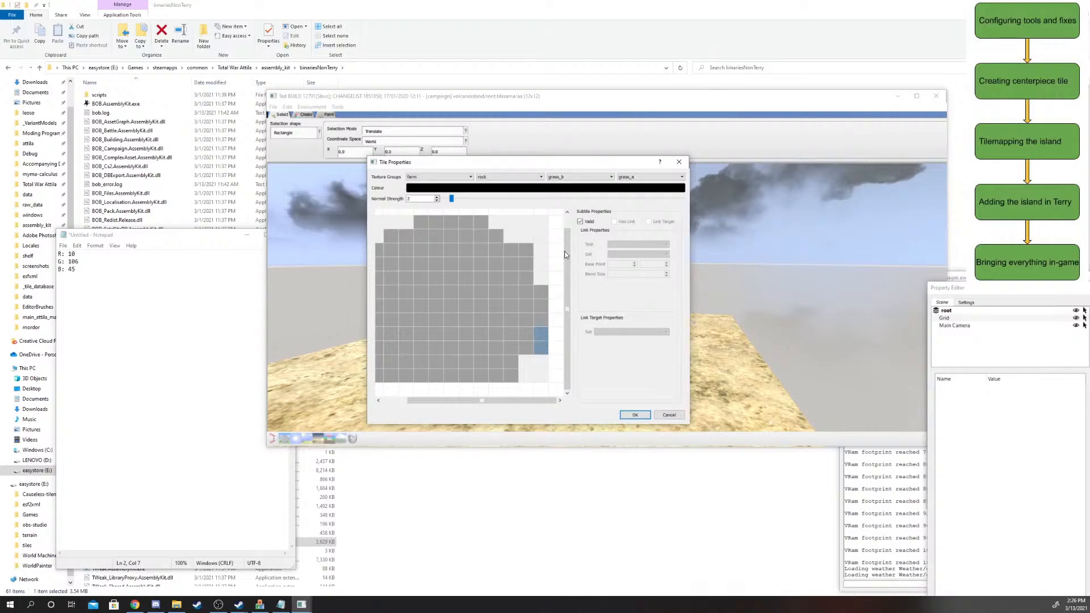
drag(514, 379, 465, 371)
click(580, 221)
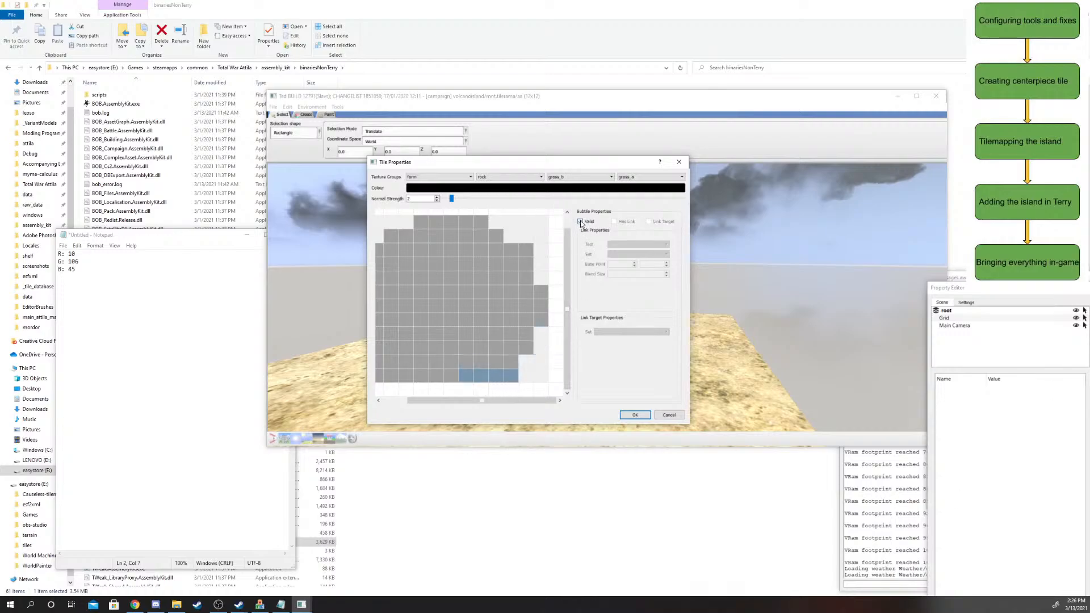
- Clear Valid on the block two columns wide and three rows high in the lower-left corner, and on the three first-column subtiles above it
drag(412, 379, 393, 352)
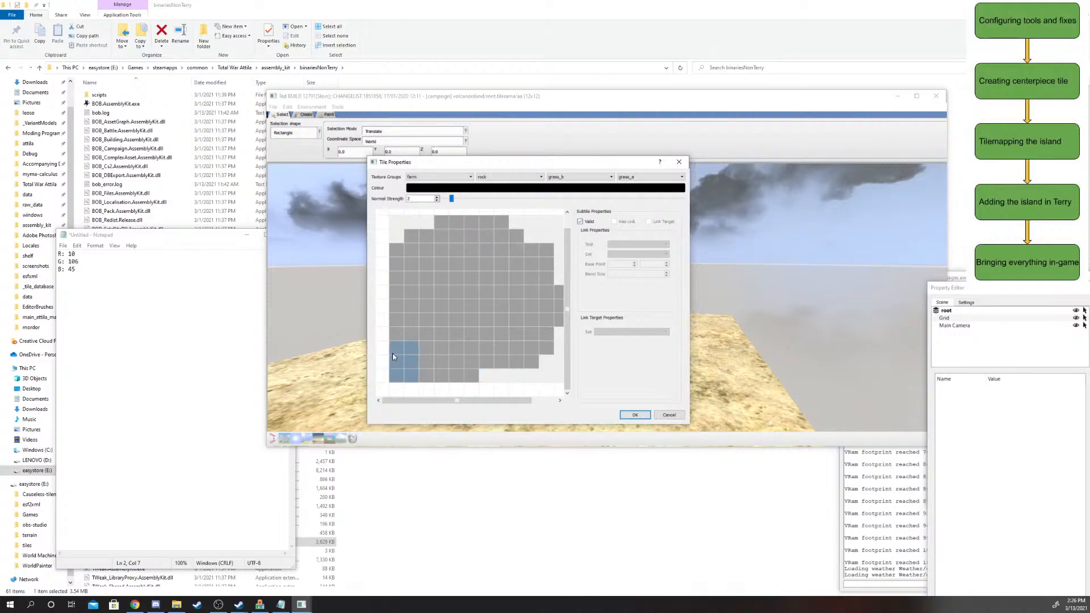
click(580, 221)
drag(396, 306, 394, 329)
click(580, 222)
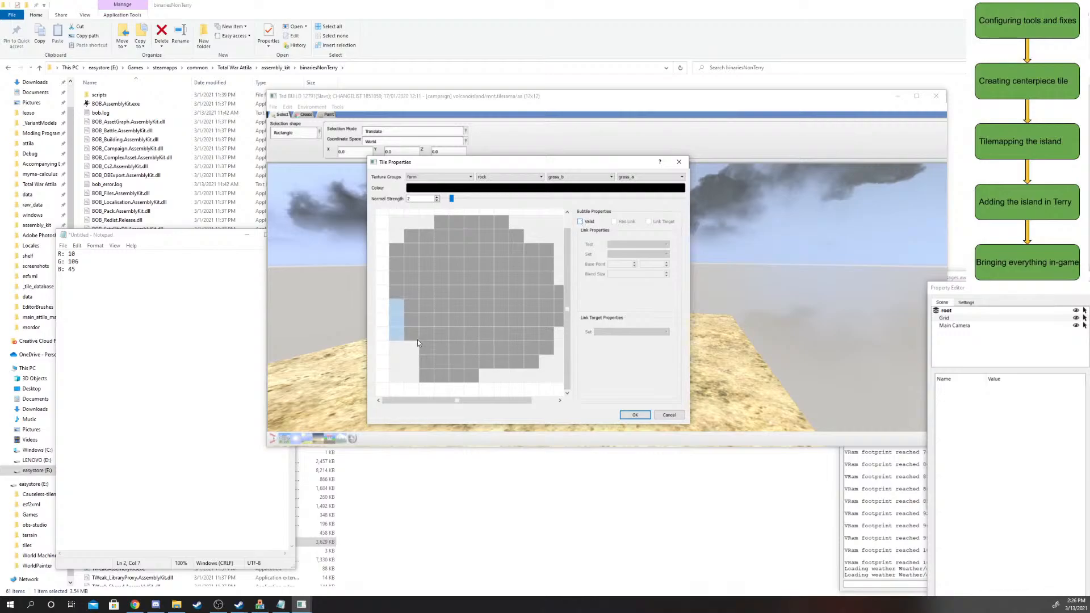
- Make the upper-right subtile of the two-by-three invalid block in the lower-left corner valid again
click(412, 347)
click(580, 221)
click(515, 264)
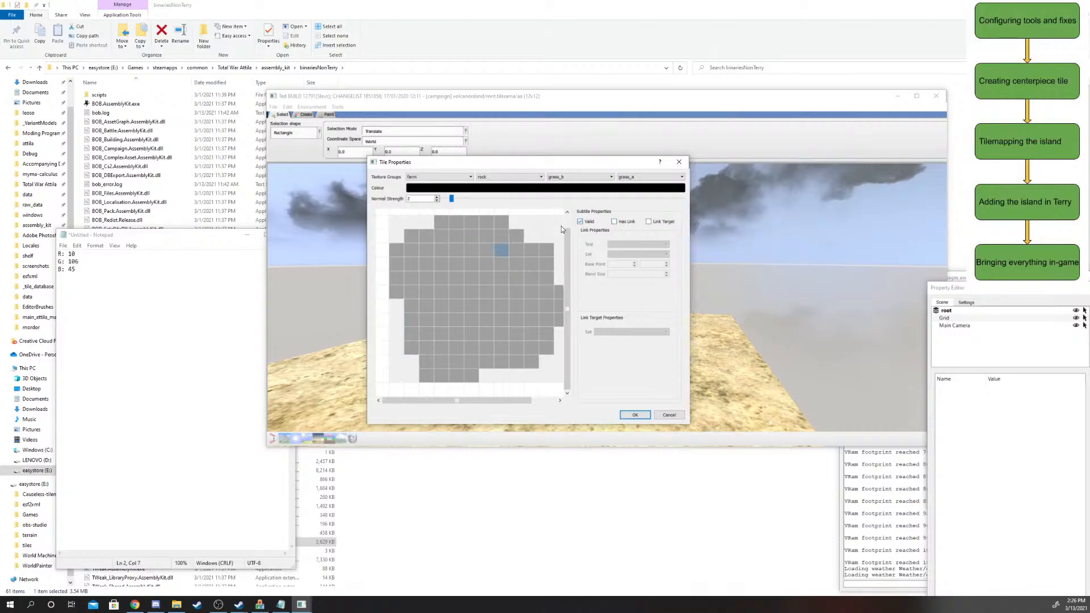
click(580, 222)
click(580, 221)
click(486, 251)
scroll(479, 230, up, 1)
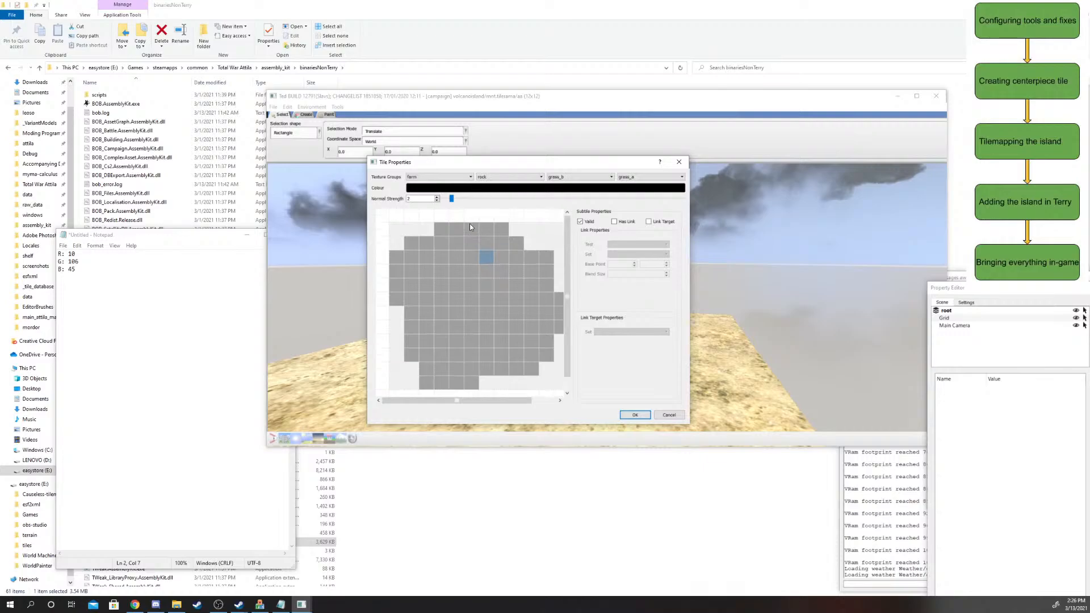
- Make the middle valid subtile of the tile's top row a link target with its set as river
click(469, 225)
click(647, 221)
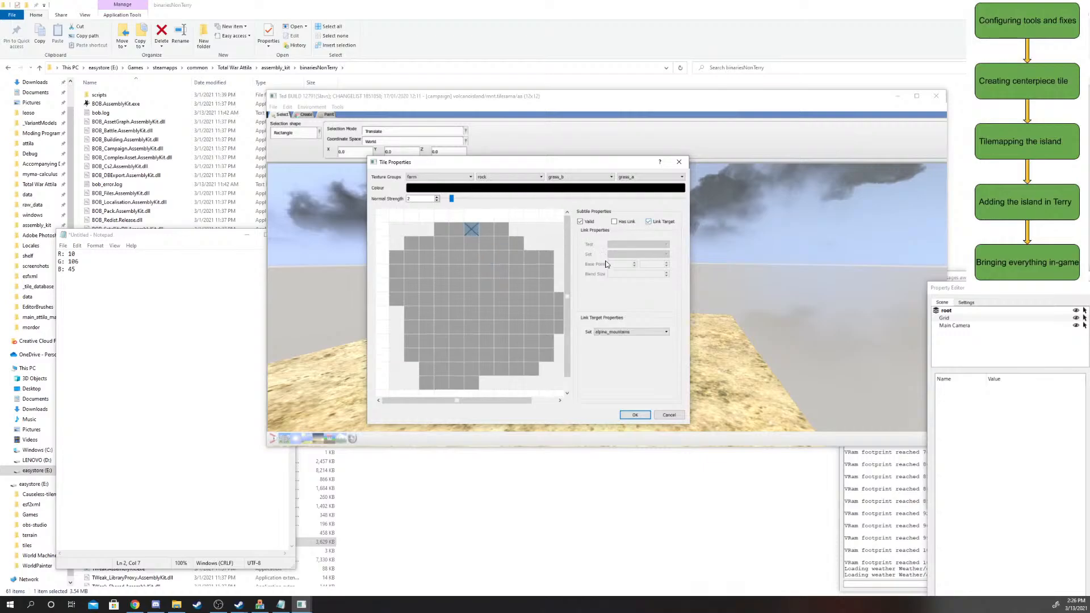
click(623, 333)
scroll(627, 358, down, 5)
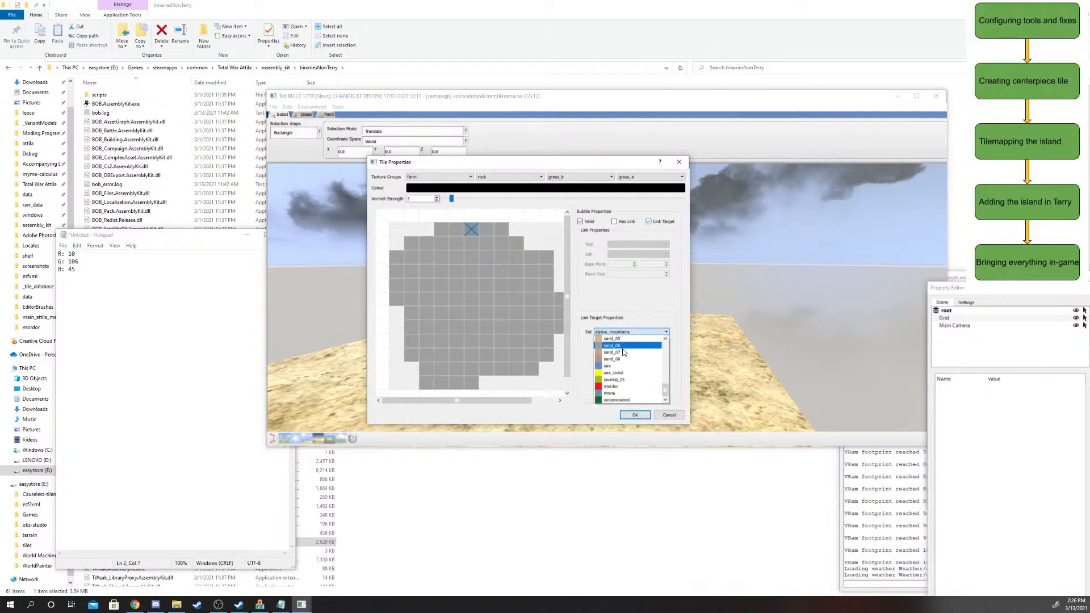
scroll(627, 366, up, 4)
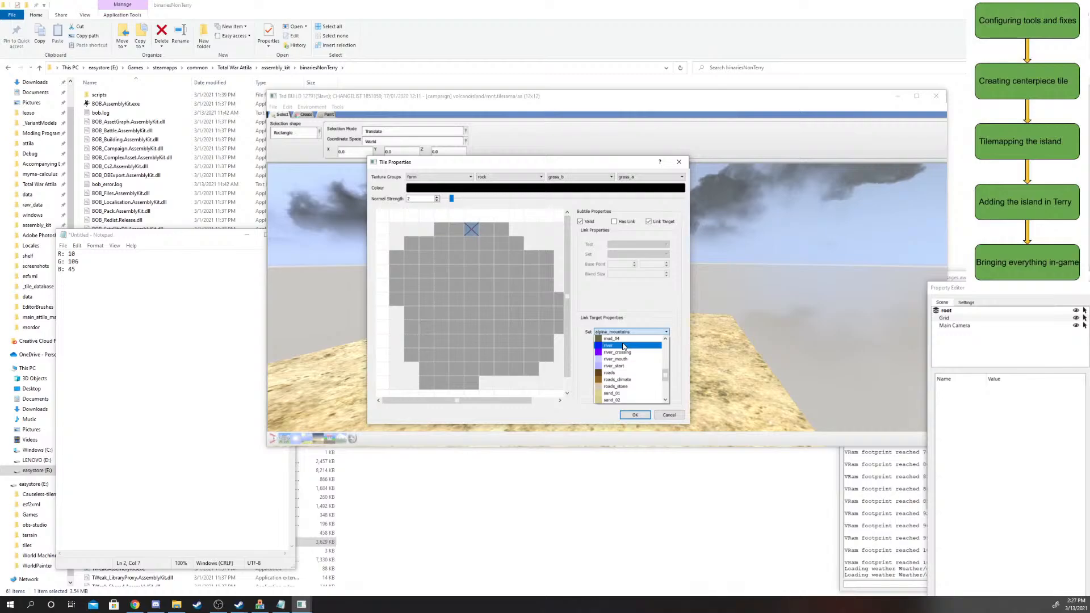
click(623, 345)
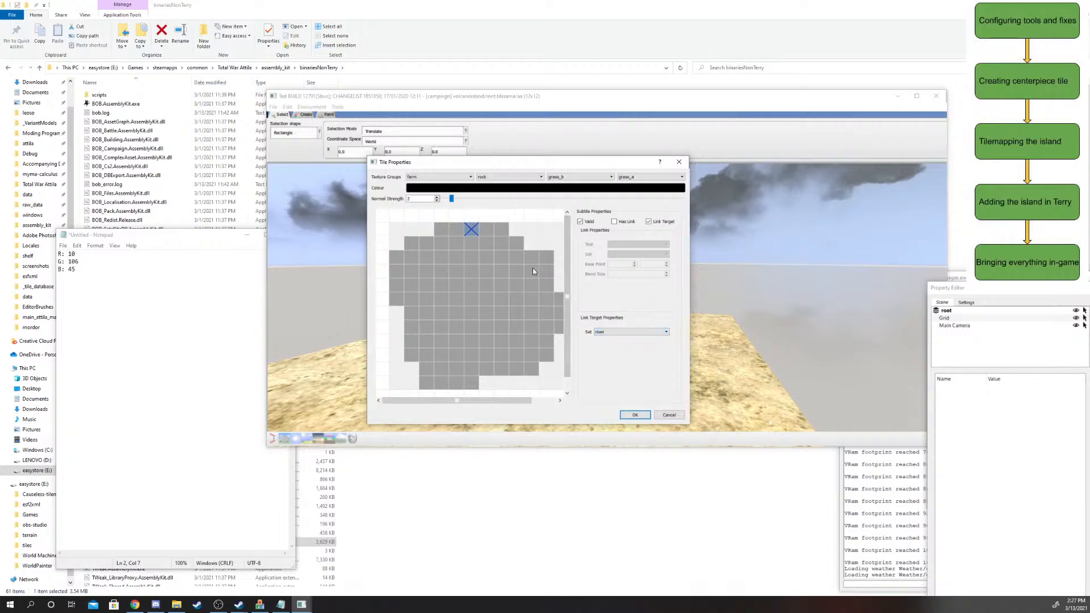
scroll(490, 246, right, 2)
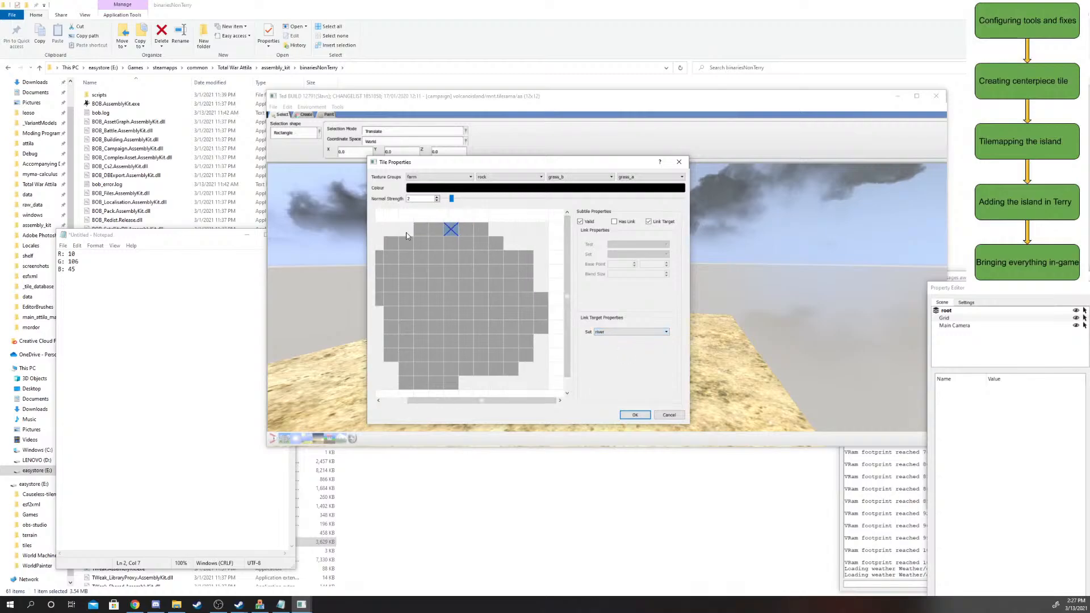
scroll(400, 230, left, 2)
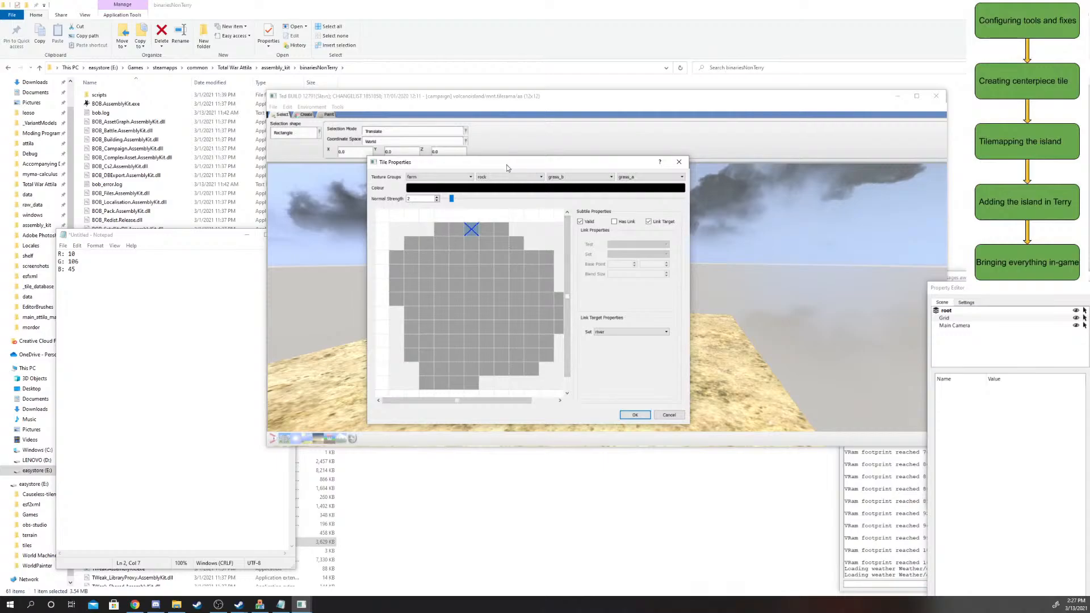
drag(506, 163, 531, 225)
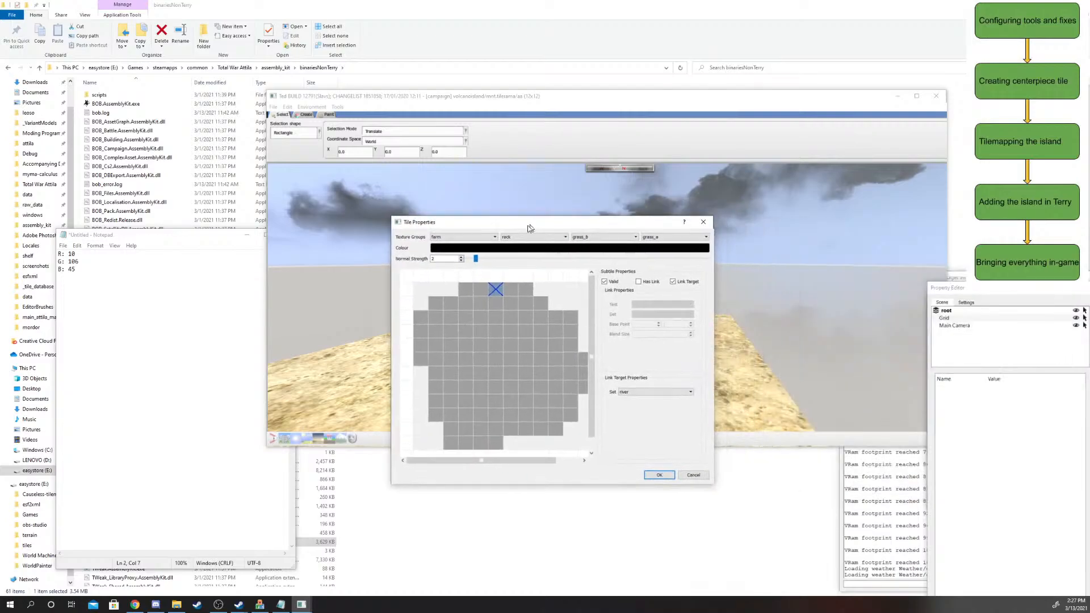
- Add a link to the outer subtile diagonally up-right of the link target, with its set as river
click(508, 291)
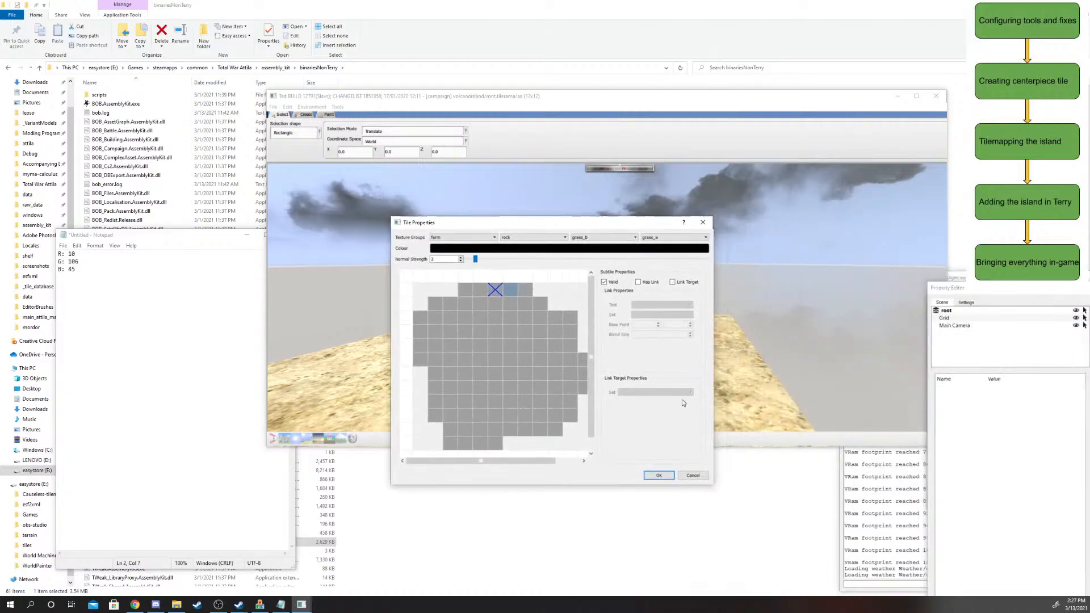
click(672, 284)
click(672, 282)
click(534, 279)
click(506, 277)
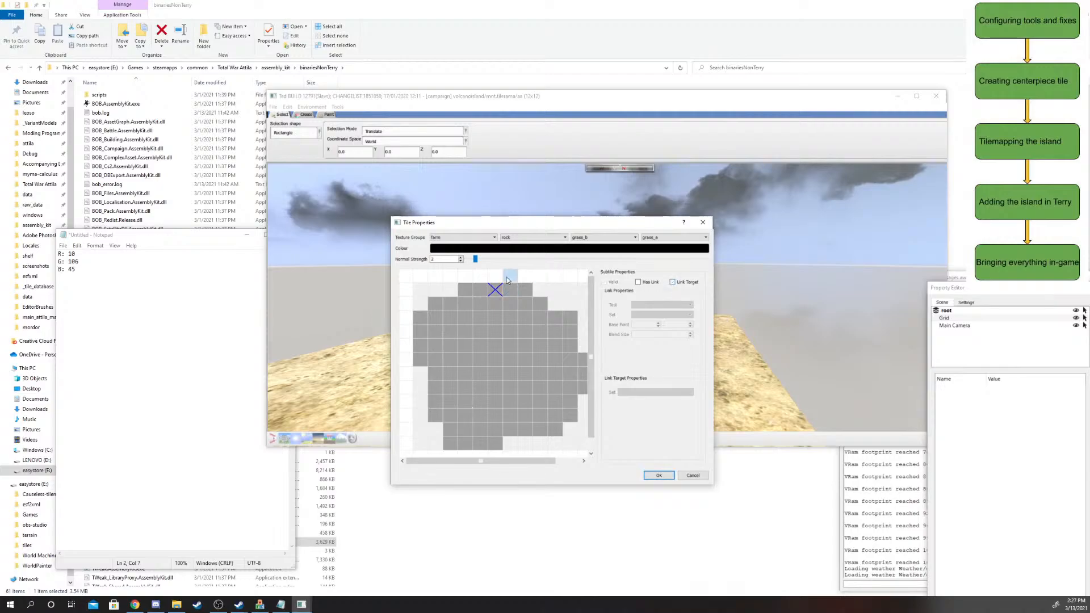
click(638, 282)
click(661, 315)
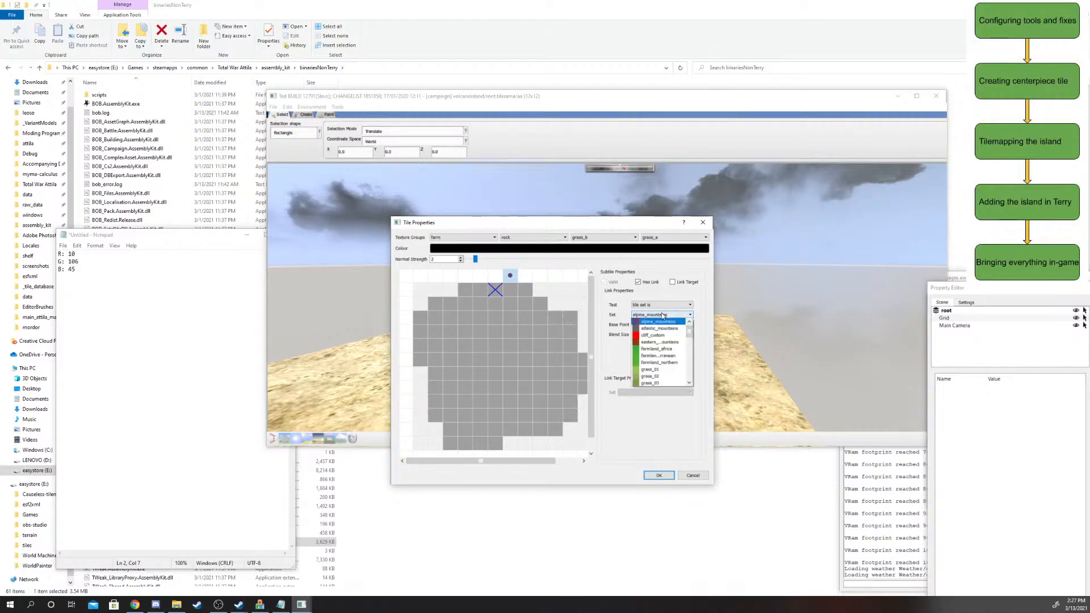
scroll(662, 343, down, 10)
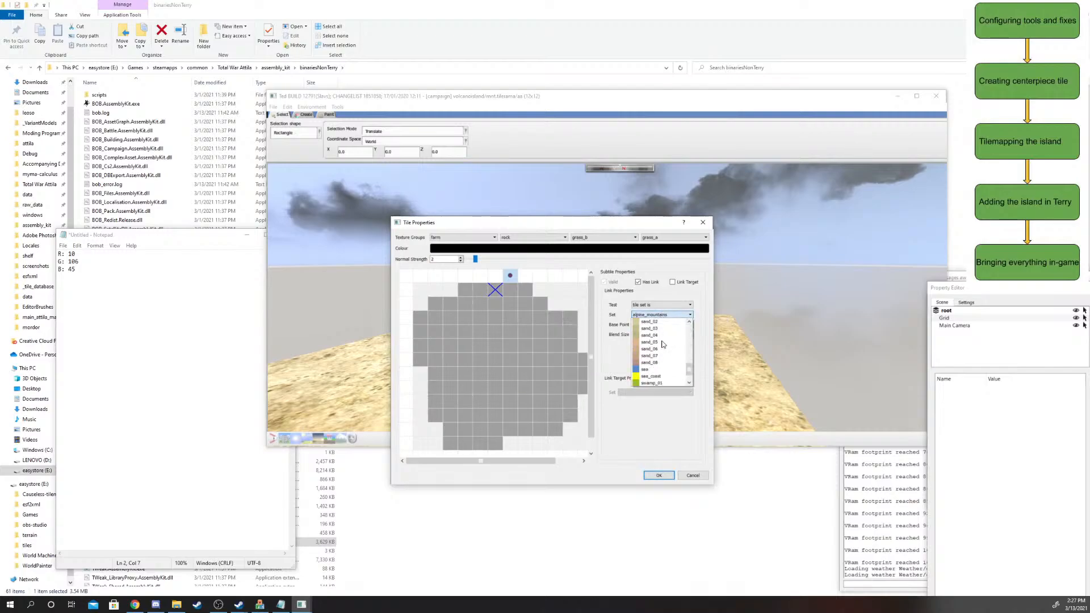
click(657, 328)
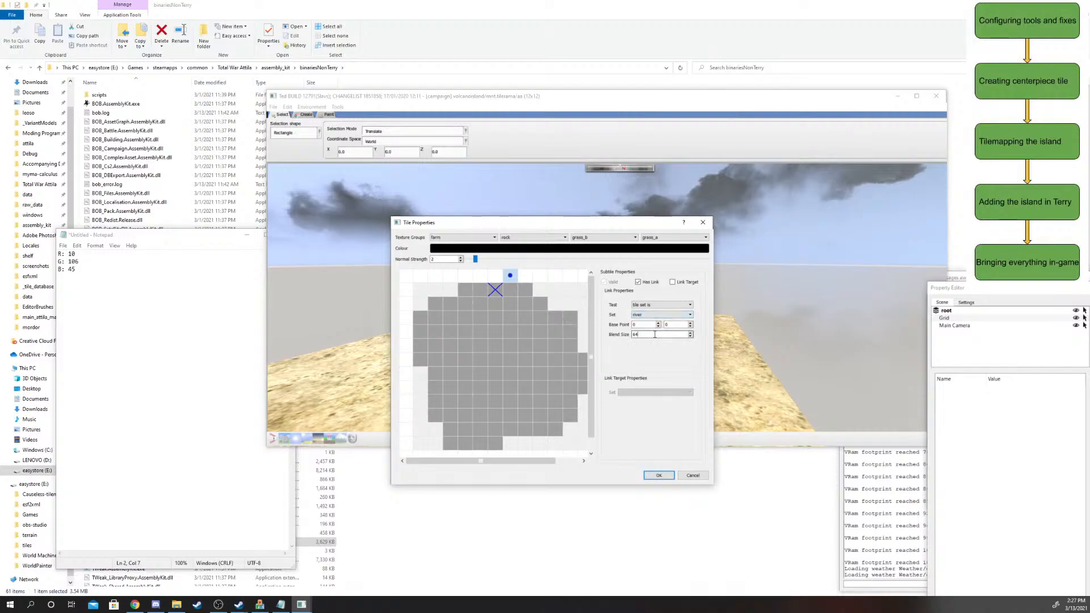
- Add a link to the outer subtile directly above the link target, with its set as river
click(494, 277)
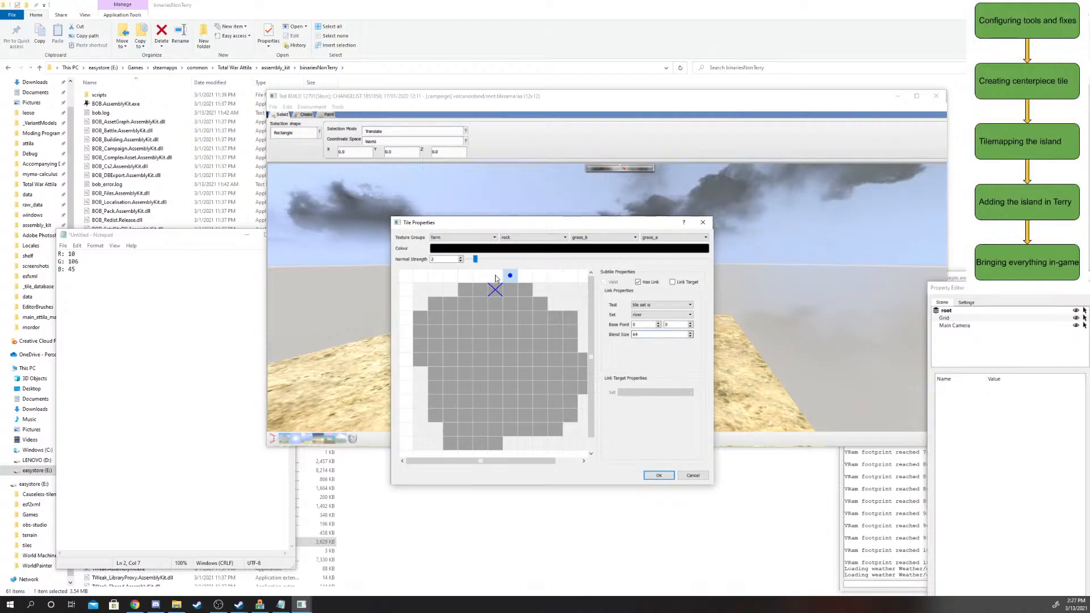
click(638, 282)
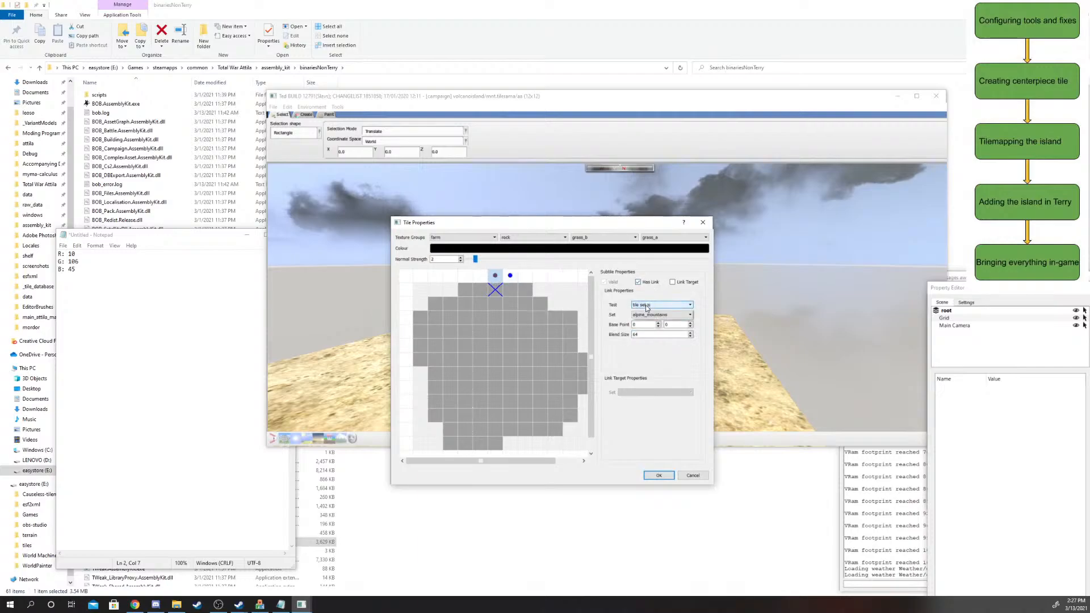
click(661, 314)
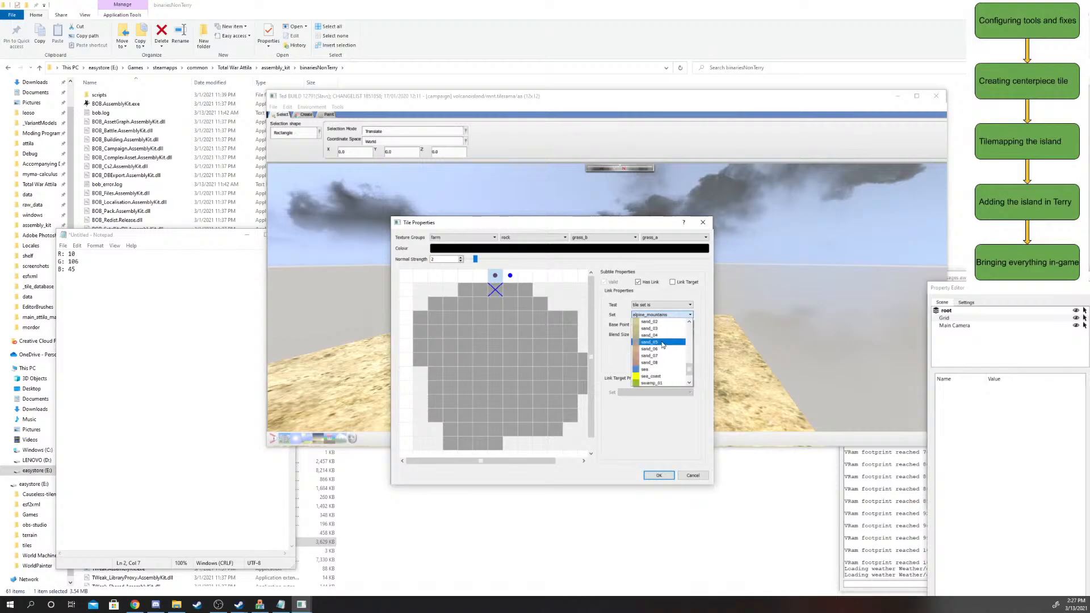
scroll(663, 341, up, 3)
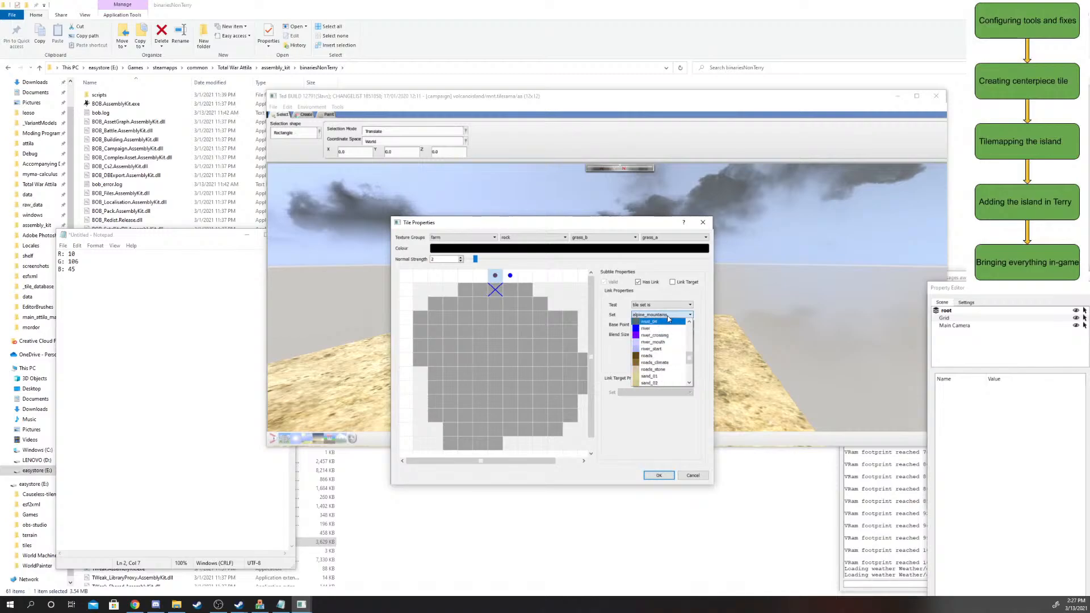
click(653, 328)
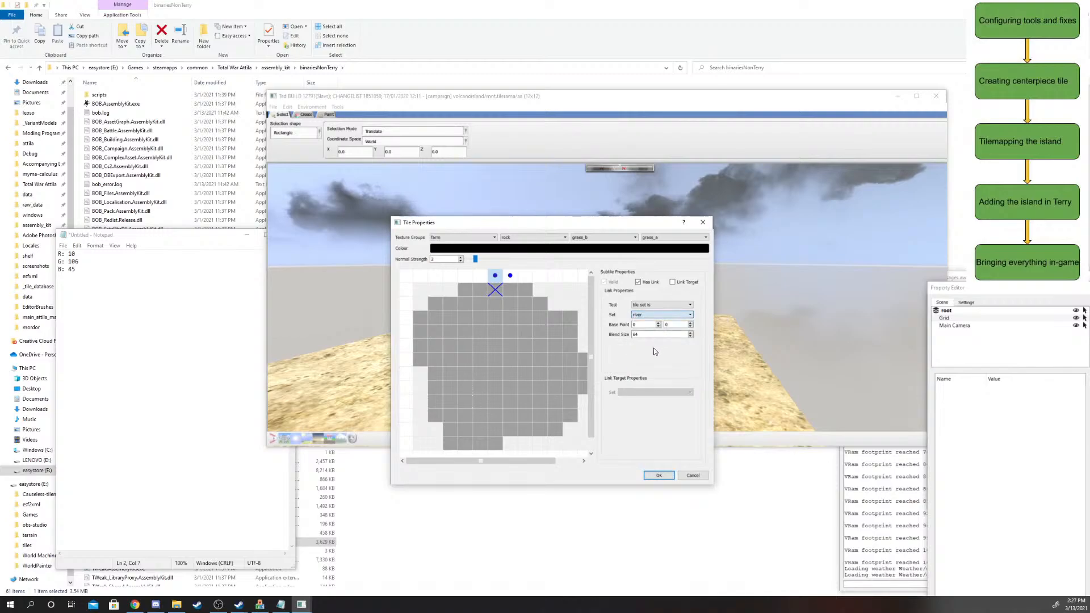
- Make the top-row subtile just right of the existing link target a link target too, with its set as river
click(516, 290)
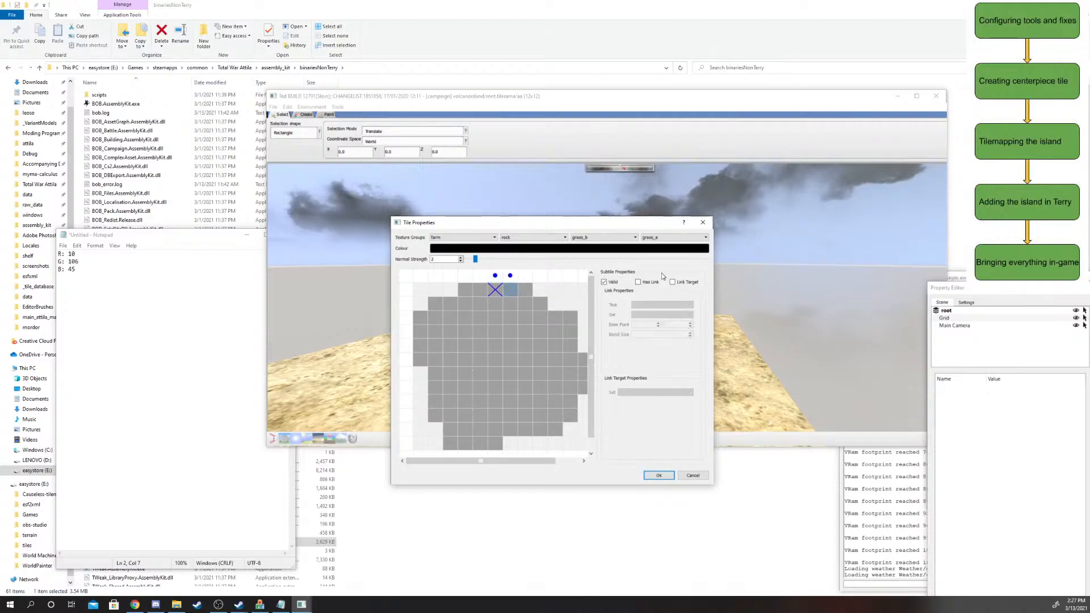
click(673, 282)
click(513, 293)
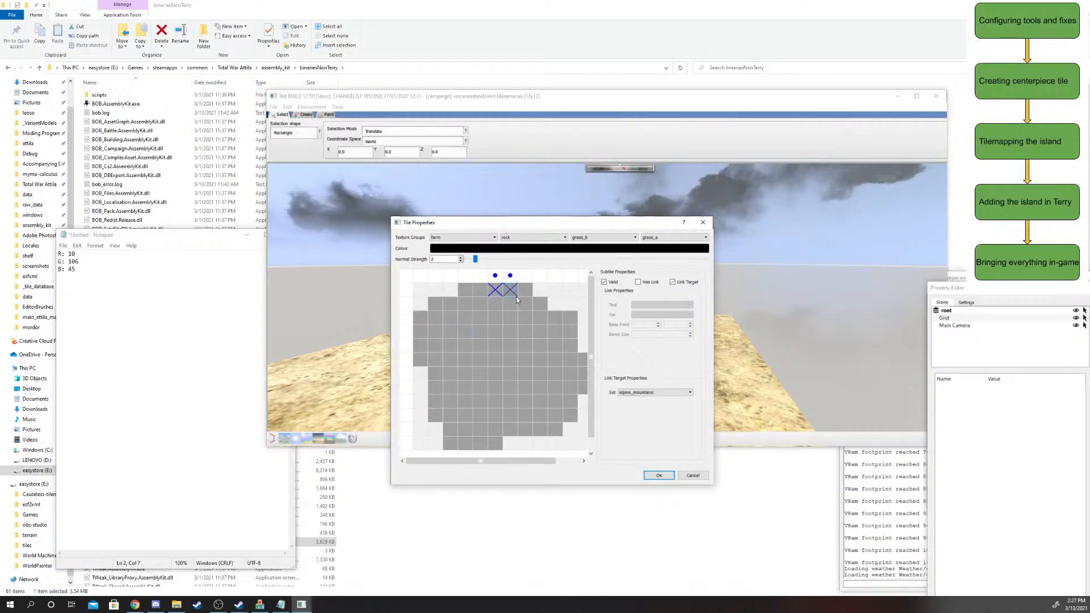
click(676, 395)
scroll(641, 437, down, 5)
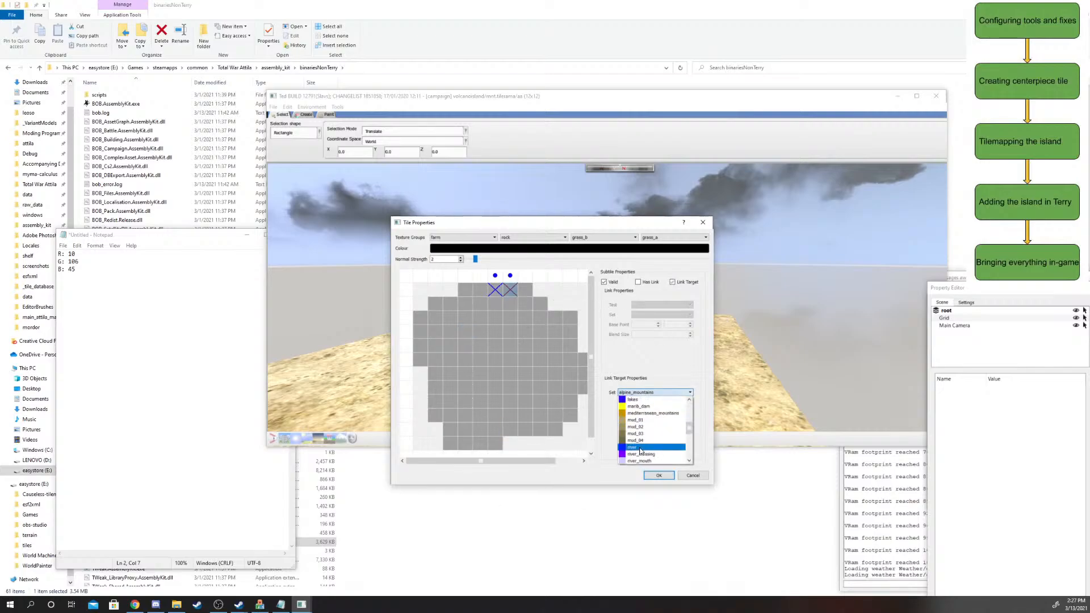
click(639, 448)
- Examine the outline of valid subtiles and the outer ring along the grid's edges
click(570, 291)
scroll(548, 303, right, 1)
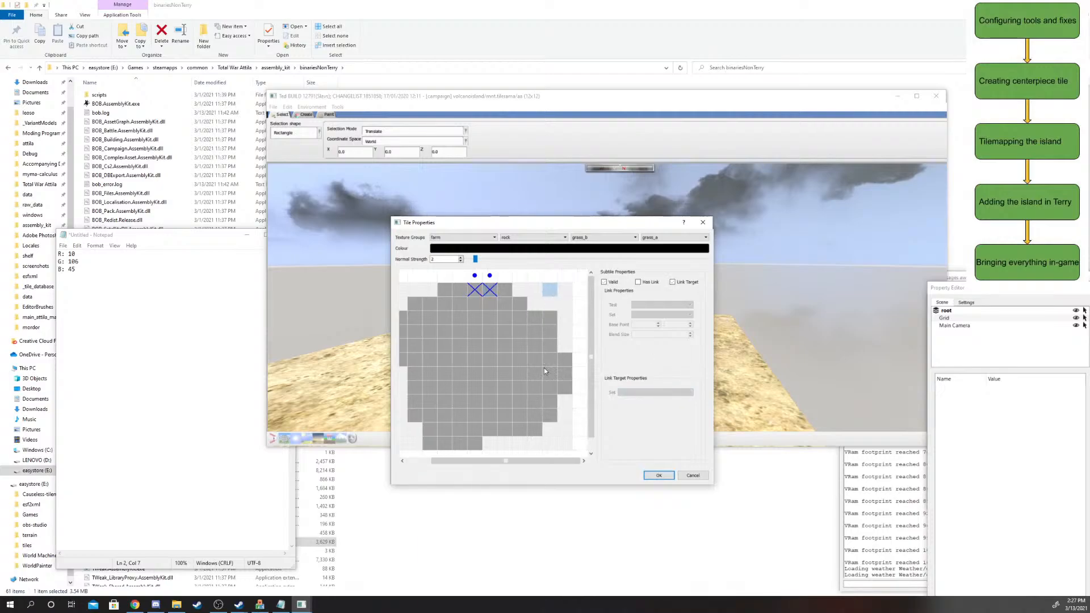
scroll(544, 368, left, 1)
scroll(544, 368, down, 1)
scroll(541, 370, right, 1)
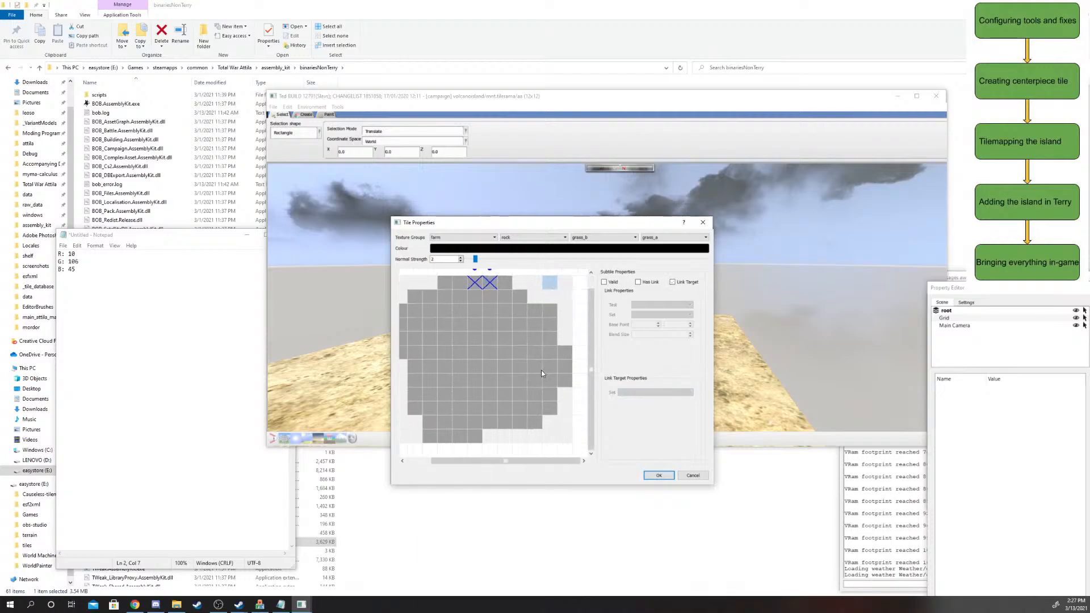
scroll(539, 363, left, 1)
scroll(539, 349, right, 1)
scroll(537, 349, left, 1)
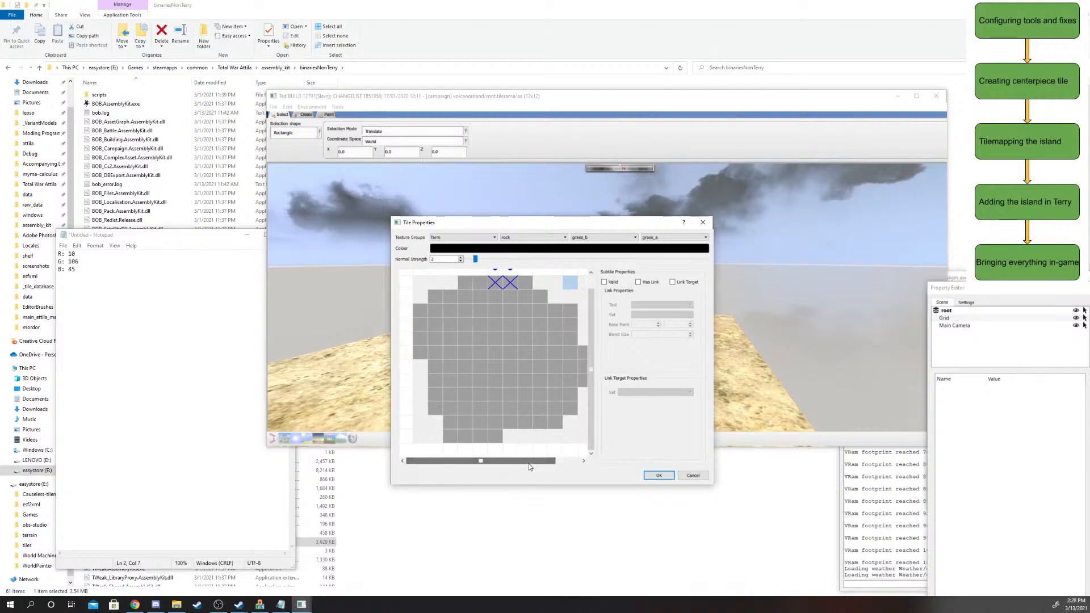
scroll(534, 463, right, 1)
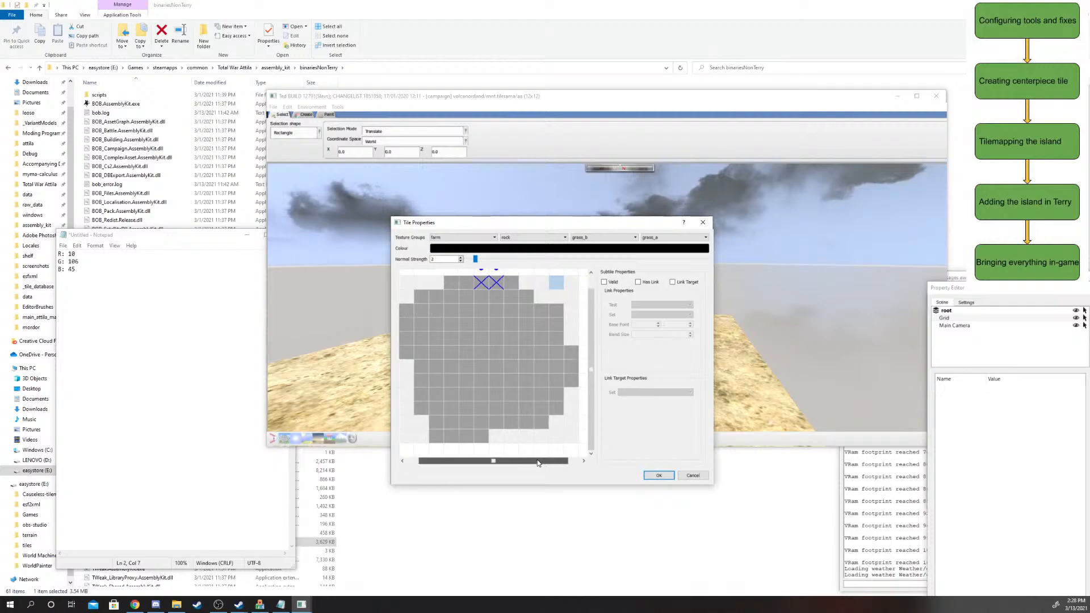
mouse_move(537, 460)
mouse_down()
mouse_move(547, 466)
mouse_move(541, 458)
mouse_up()
scroll(544, 390, up, 1)
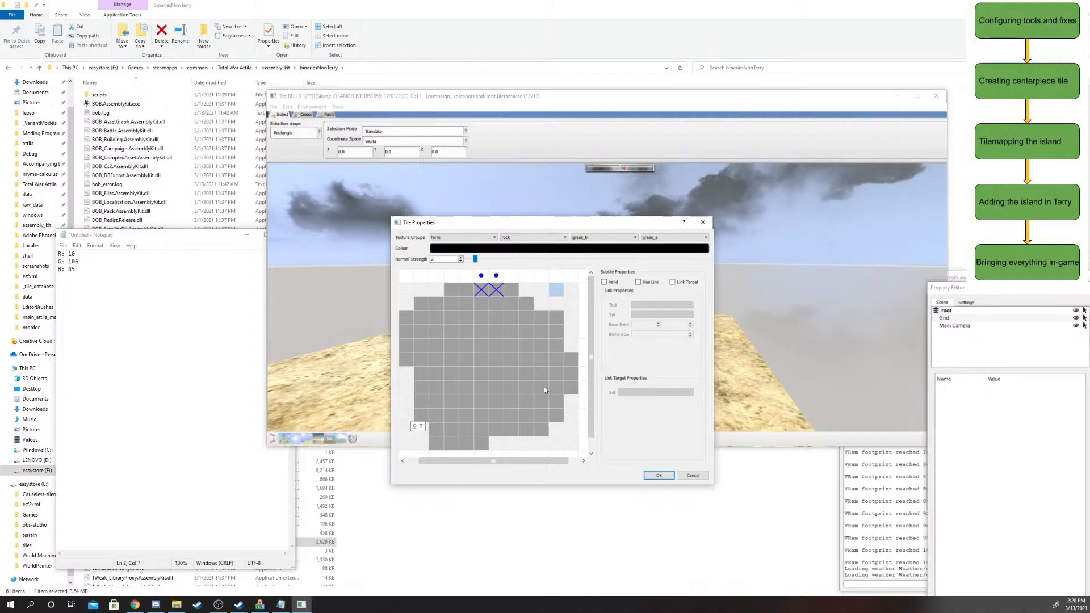
click(560, 278)
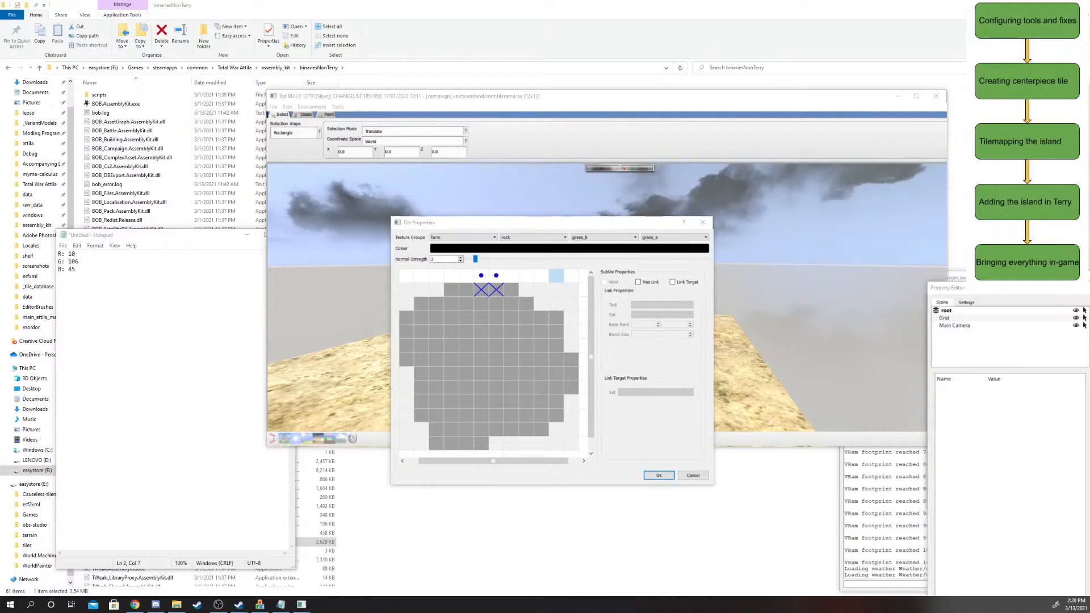
- Clear Link Target on both marked top-row subtiles and Has Link on the two outer subtiles above them
click(492, 291)
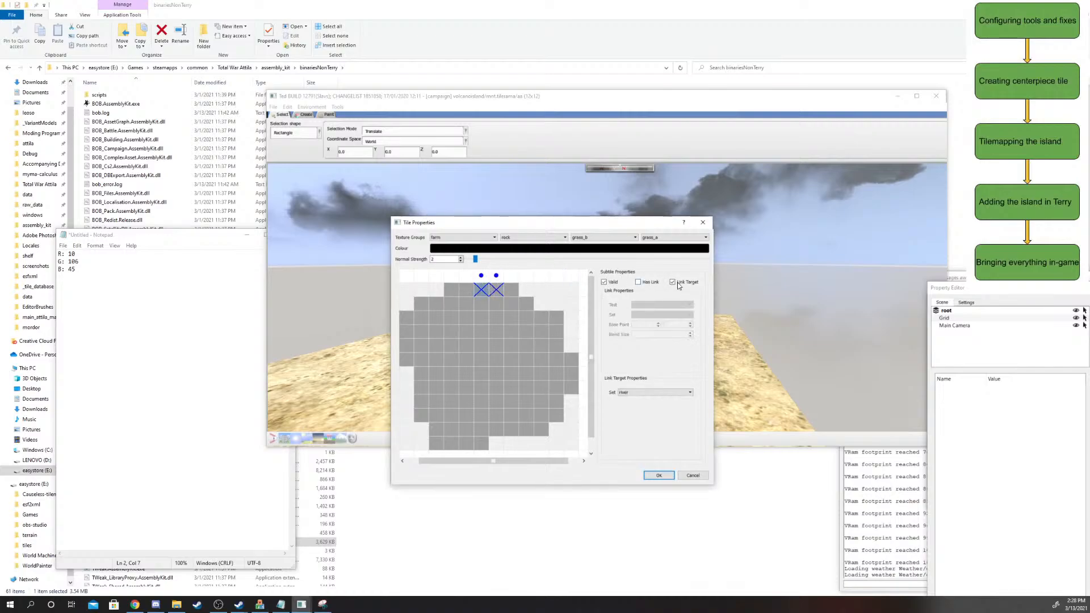
click(496, 290)
click(676, 285)
click(501, 278)
click(640, 283)
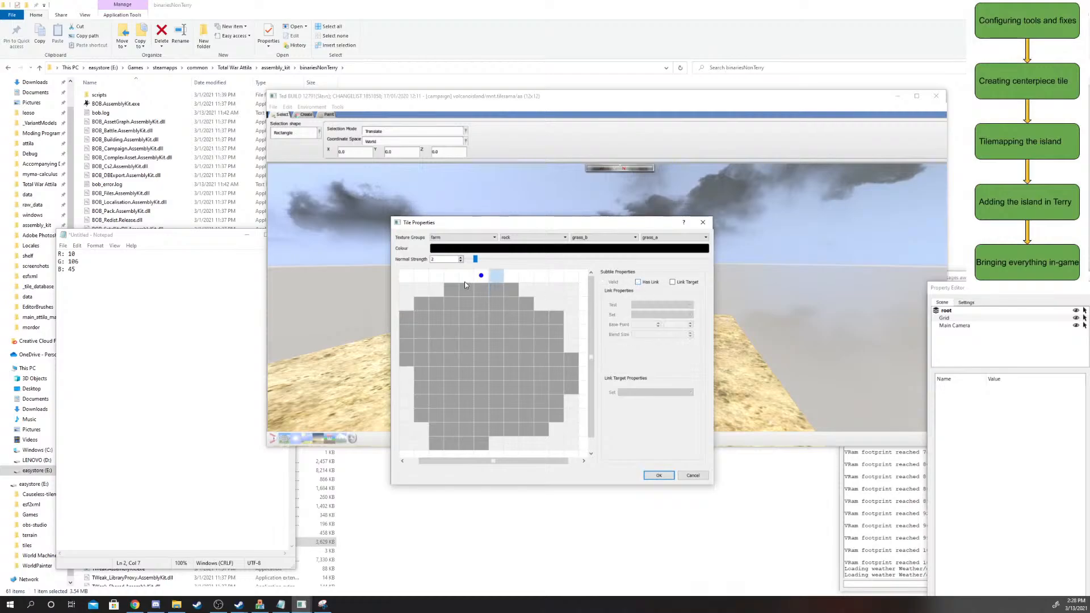
click(483, 278)
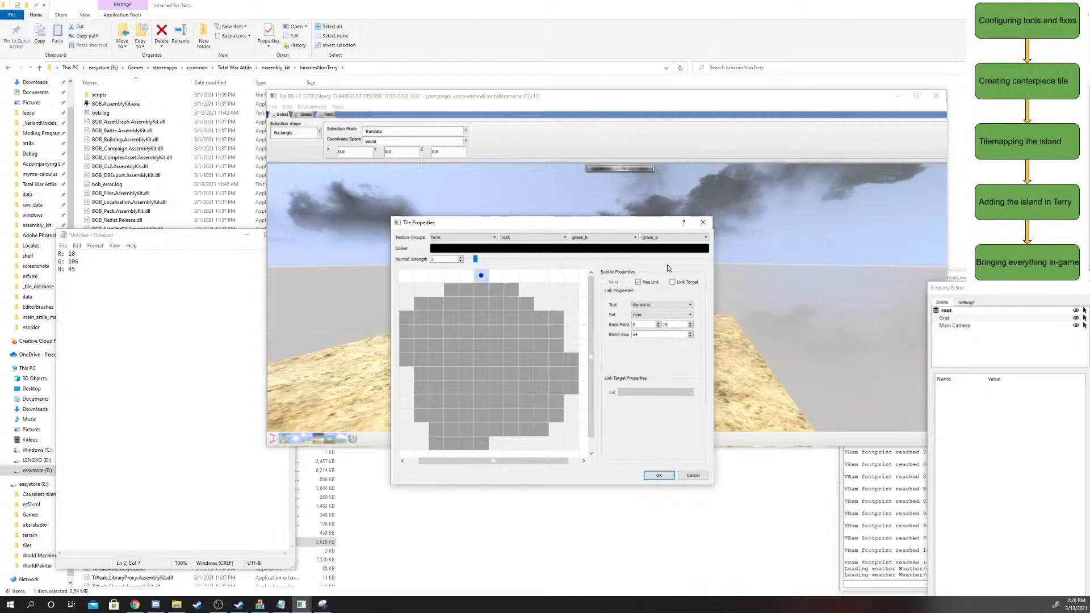
click(638, 282)
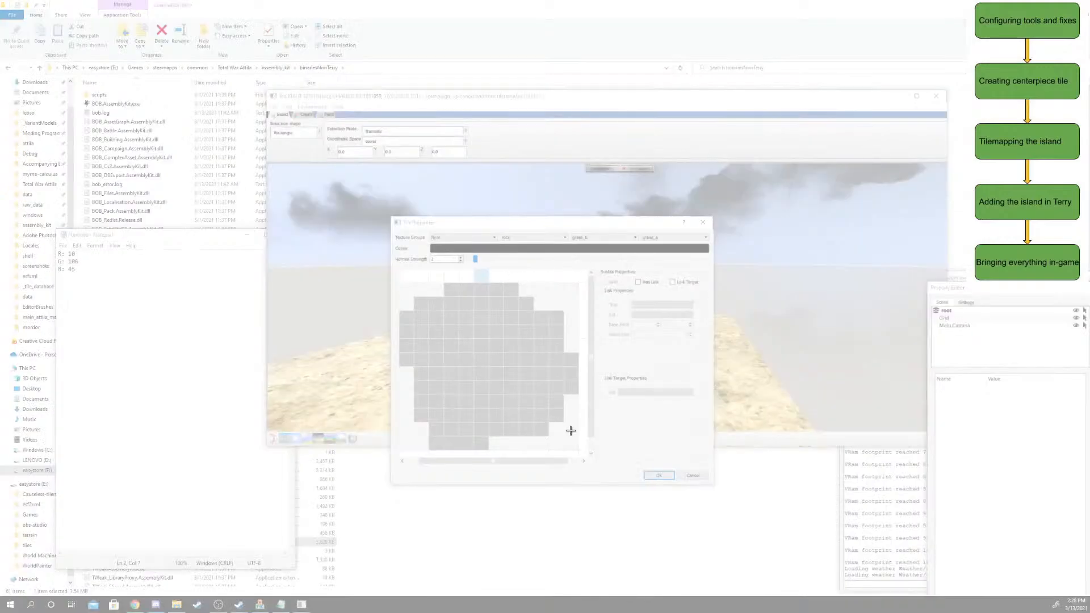
- Snip the subtile grid, save it as "volcano mask" PNG in Downloads, and accept the tile properties
drag(587, 455, 580, 452)
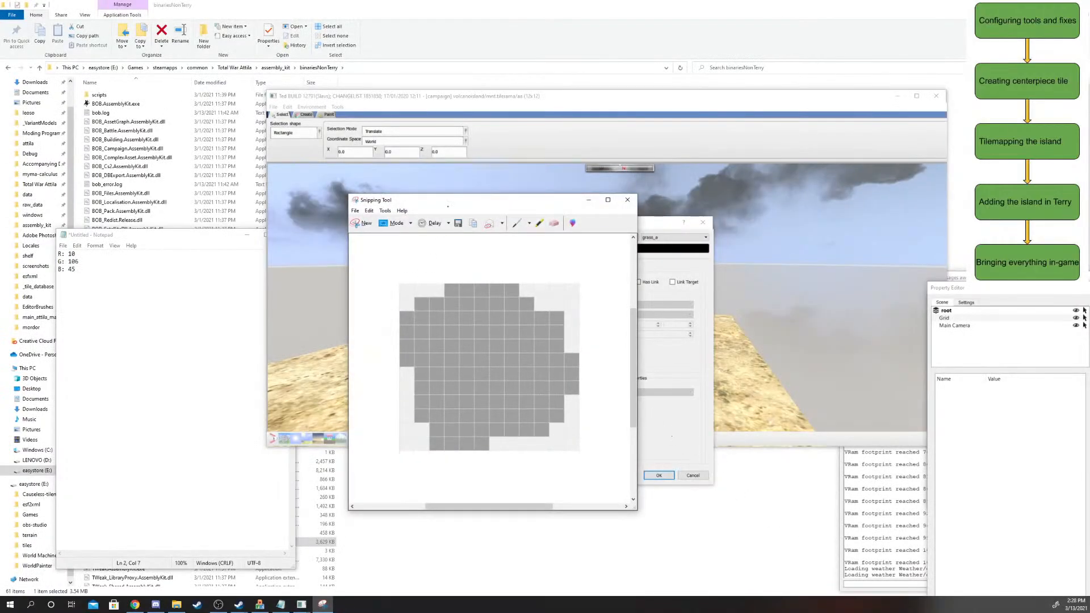
click(458, 223)
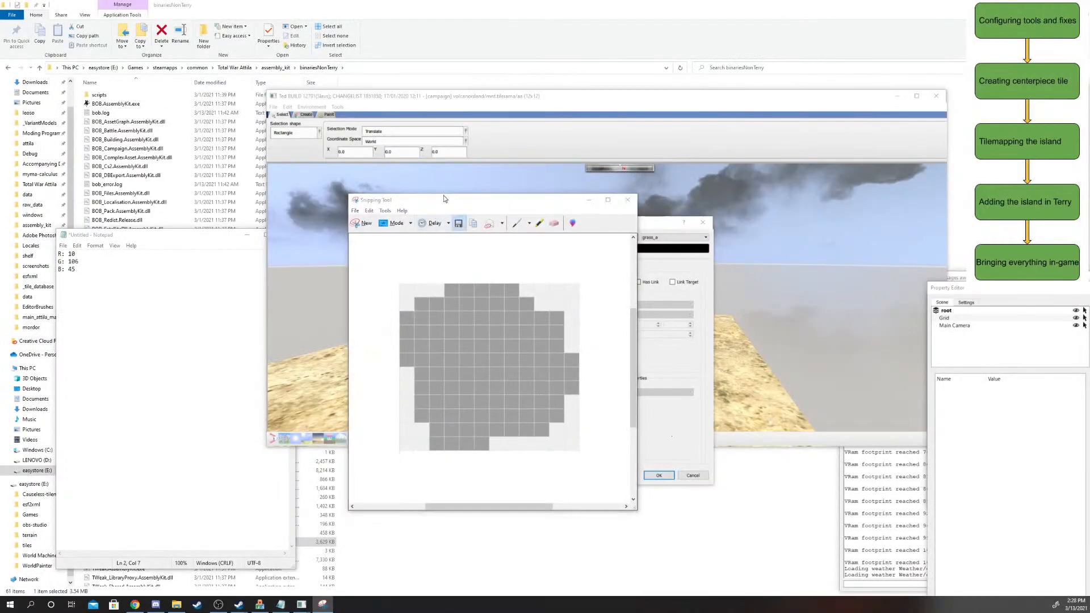
text(volcano mask)
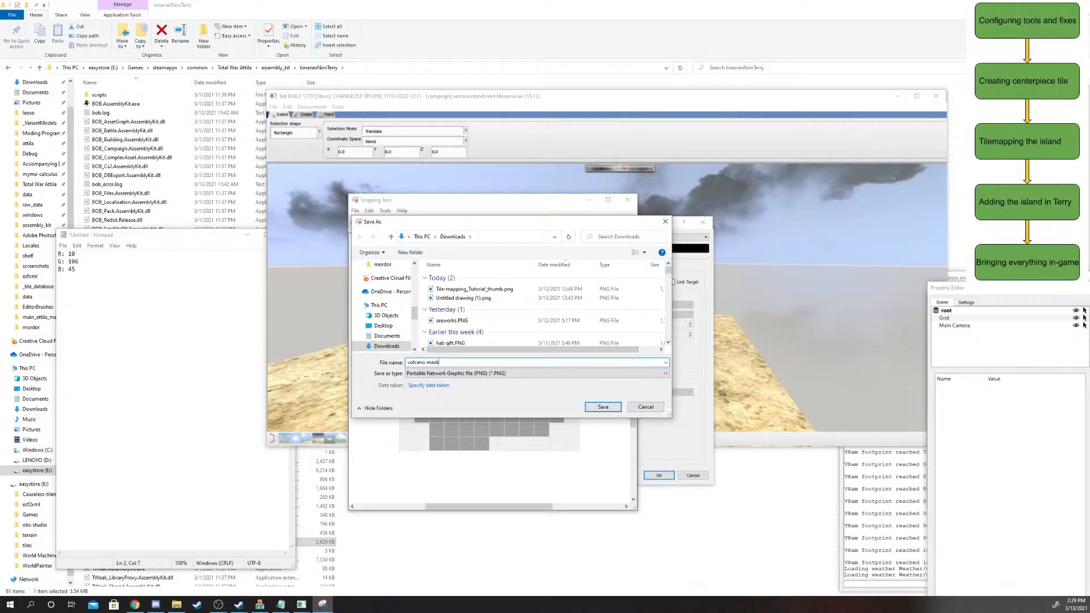
key(alt+Tab)
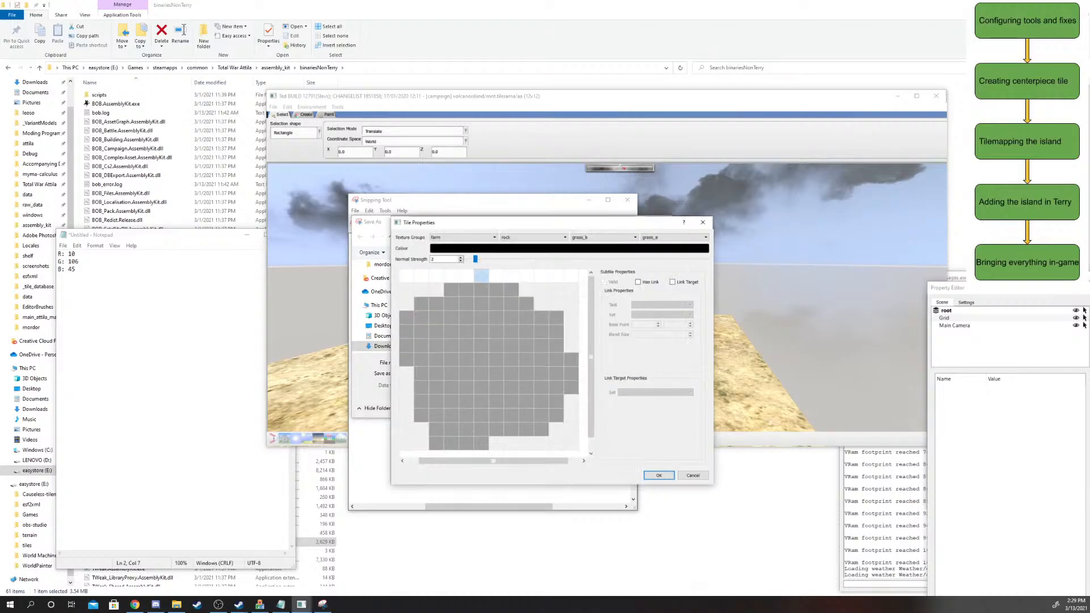
click(672, 477)
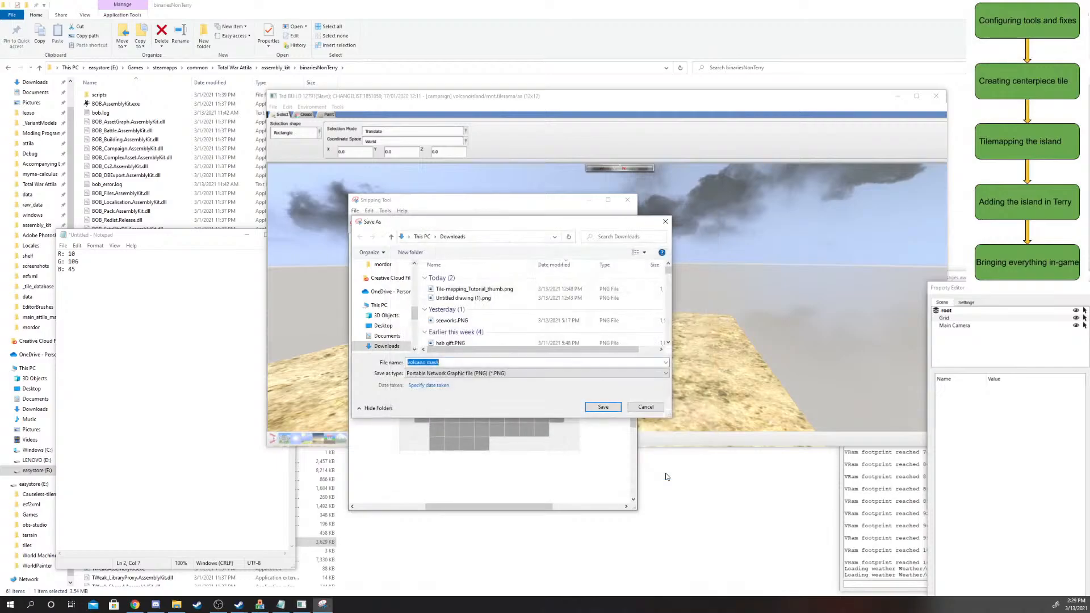
click(603, 407)
click(629, 200)
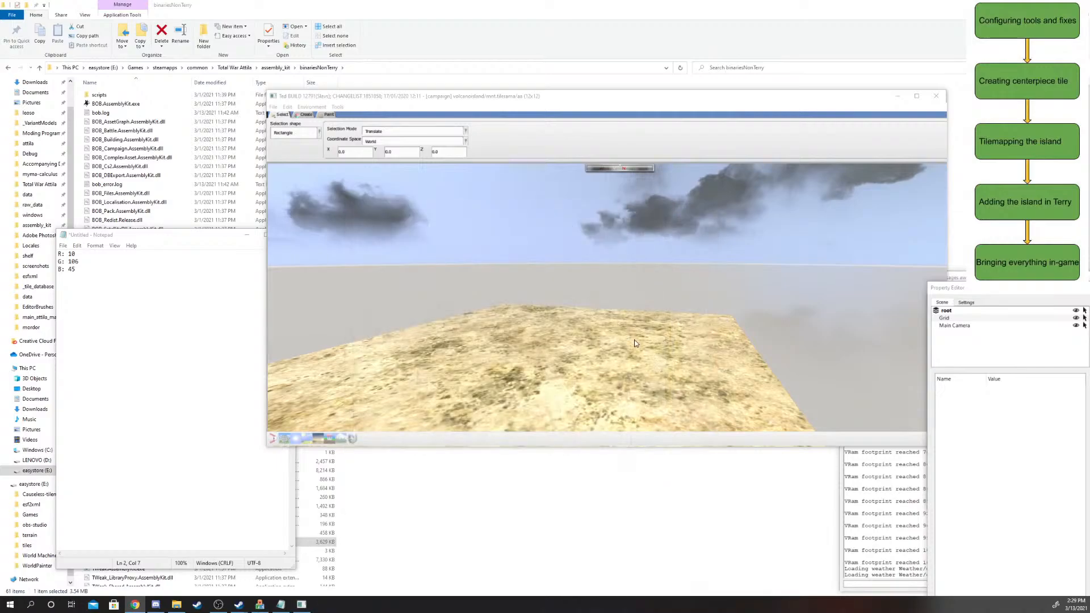
- Examine the volcanoisland tile's terrain surface and edges from several distances and angles
click(597, 366)
scroll(580, 329, up, 3)
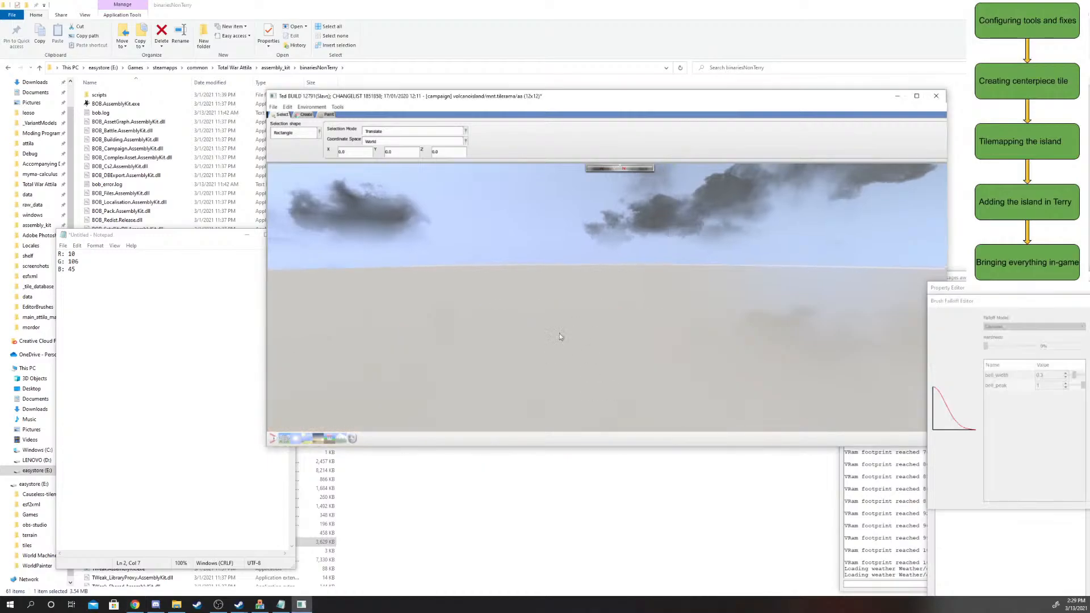
scroll(560, 336, down, 5)
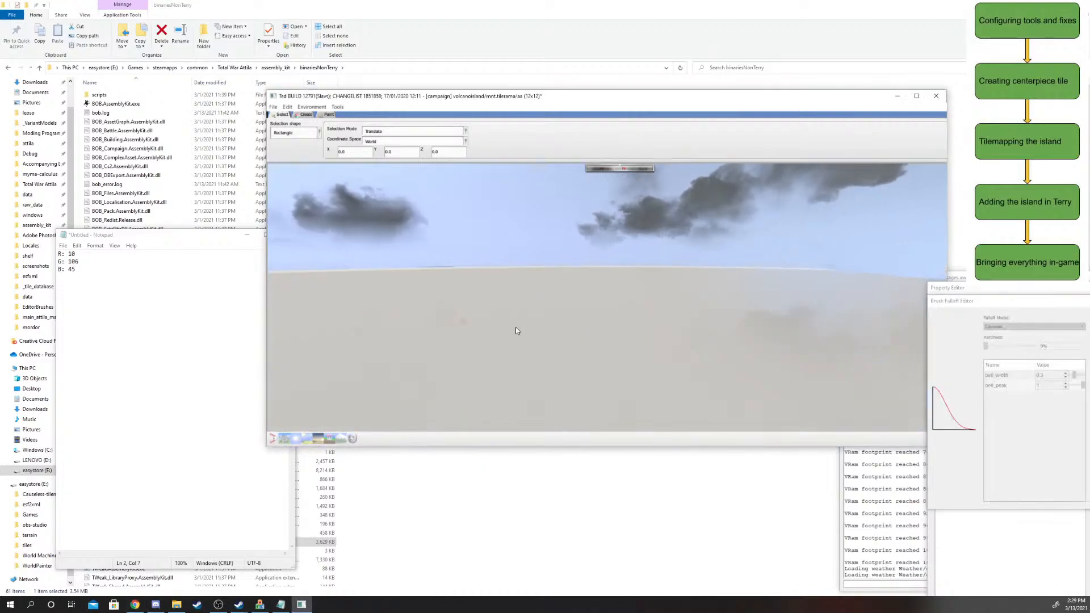
scroll(528, 369, up, 3)
scroll(596, 392, down, 2)
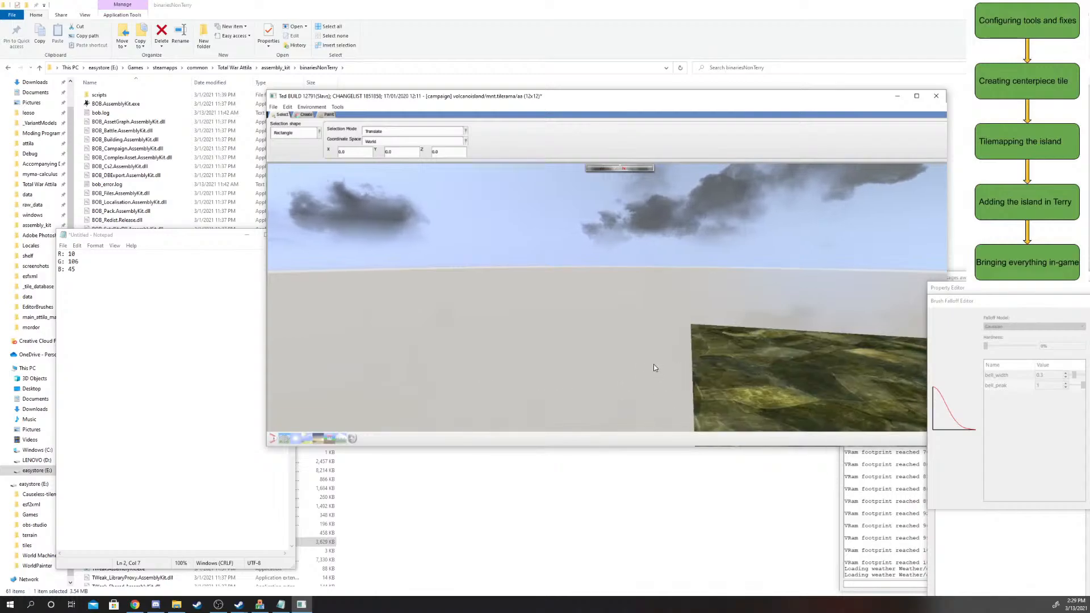
scroll(647, 362, down, 5)
scroll(593, 351, up, 2)
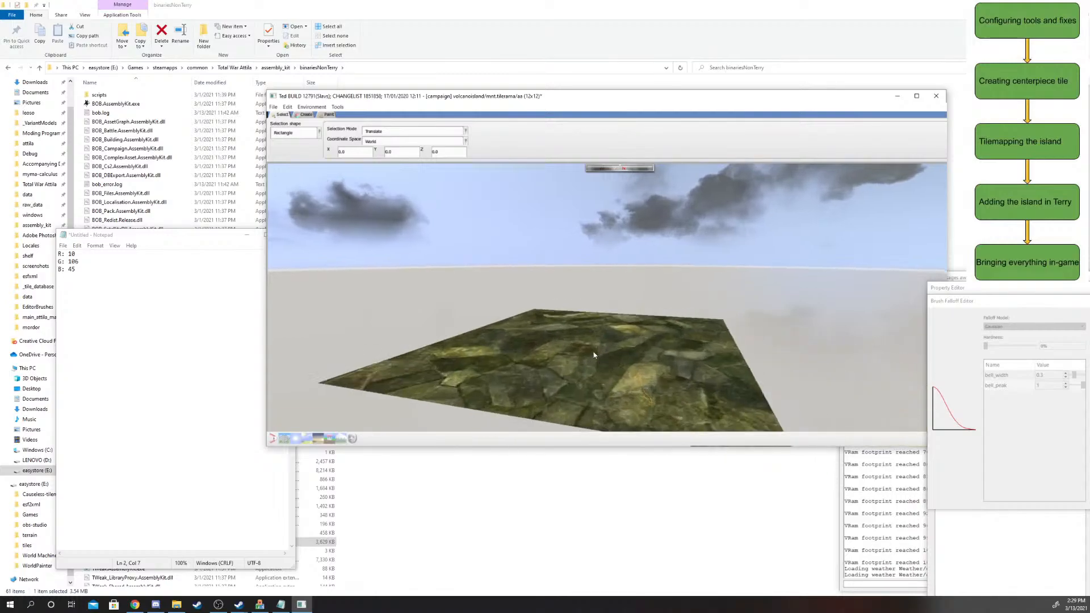
scroll(594, 386, up, 2)
scroll(584, 344, down, 4)
scroll(581, 332, up, 3)
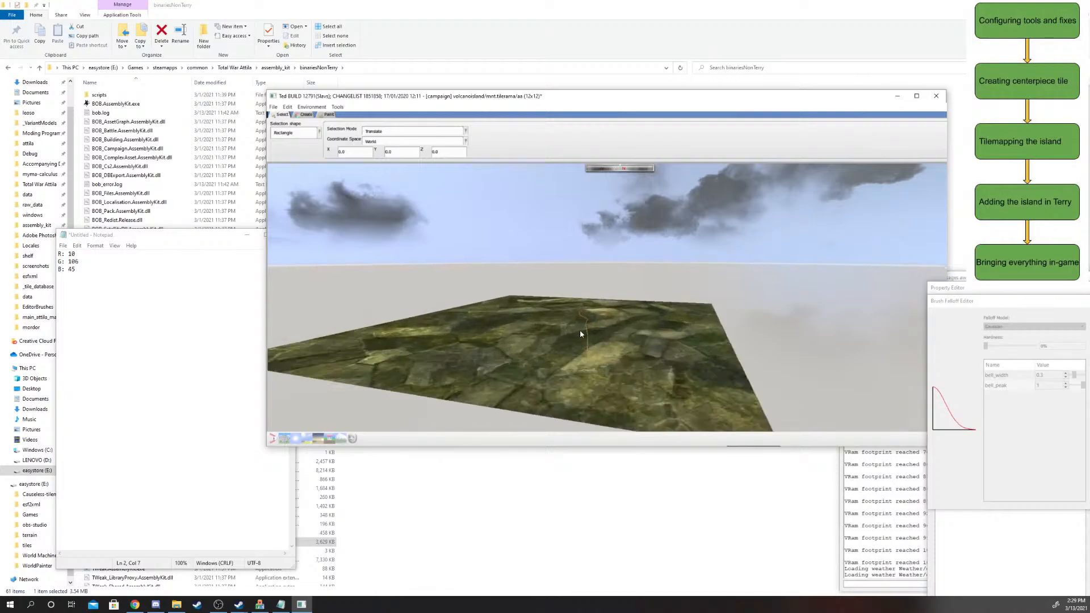
scroll(527, 322, down, 3)
scroll(619, 356, up, 2)
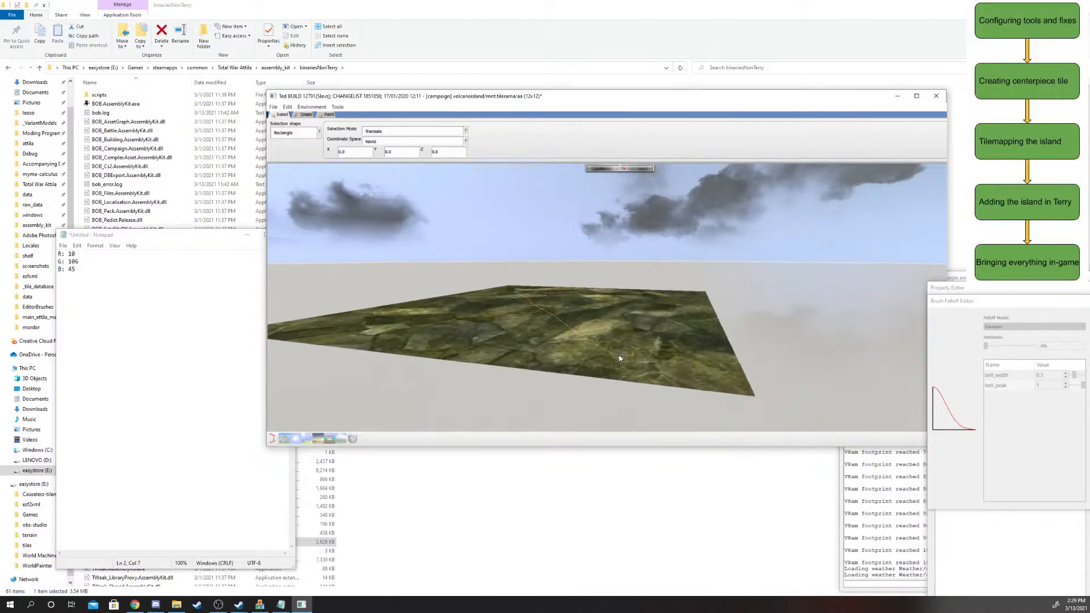
scroll(619, 355, up, 5)
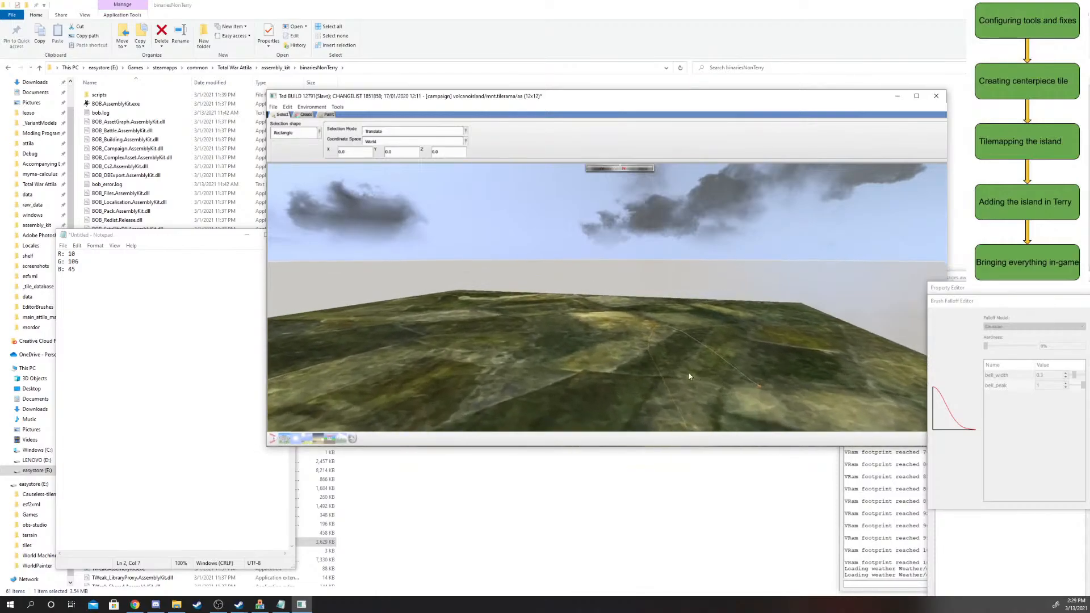
middle_drag(689, 376, 753, 363)
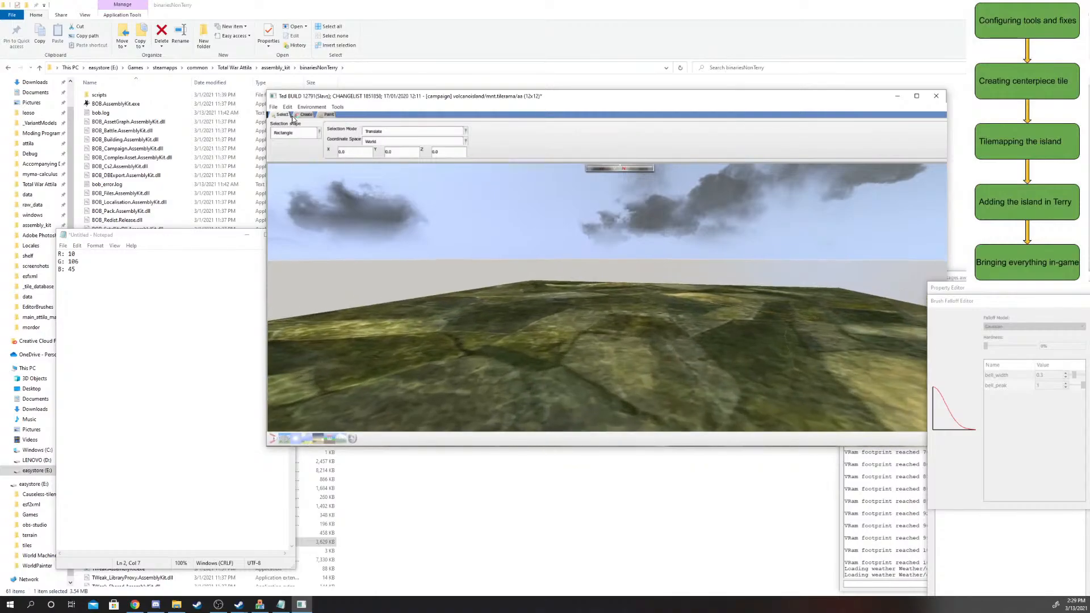
- Switch to terrain painting and set the paint target to Height Map
click(311, 107)
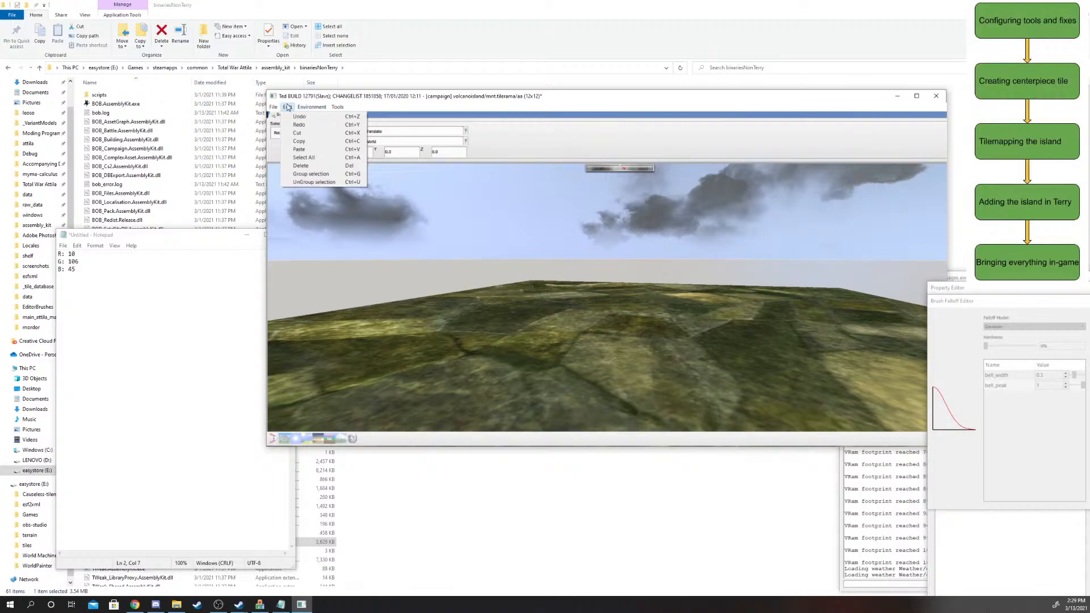
click(326, 118)
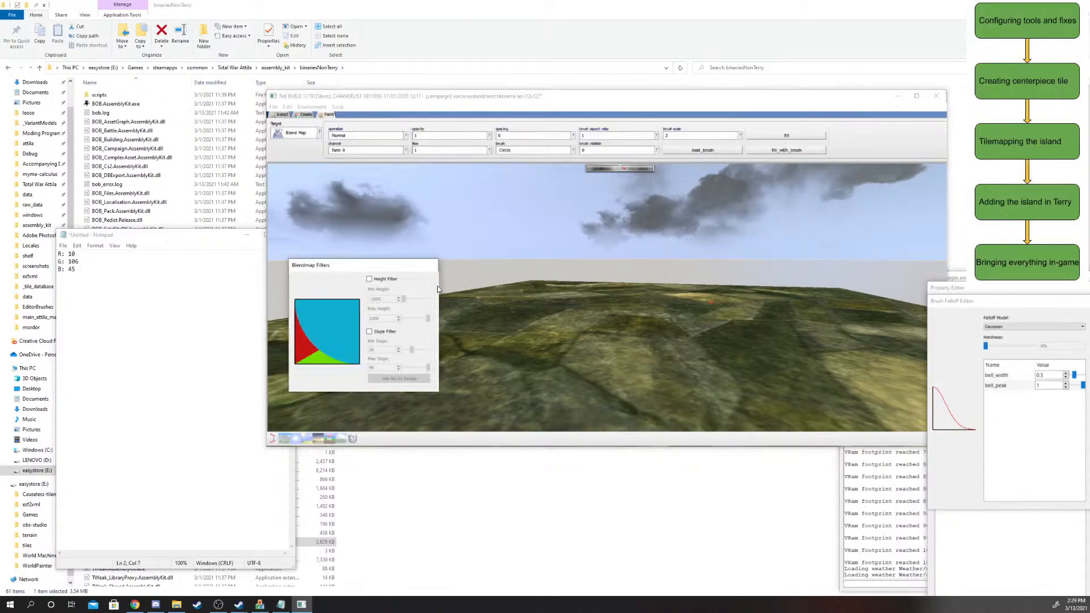
click(318, 133)
click(320, 134)
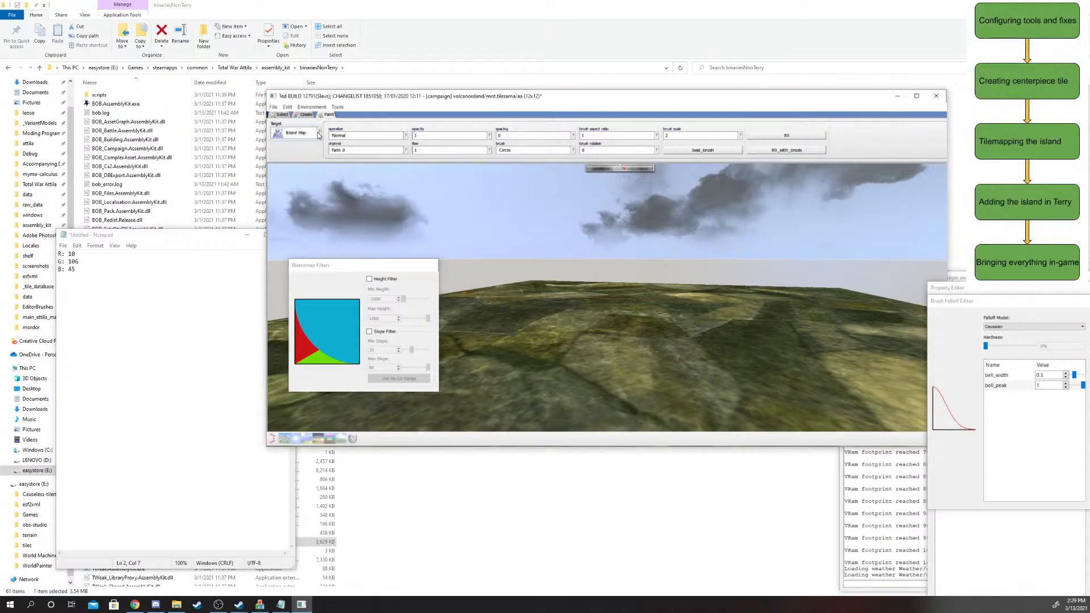
click(320, 136)
click(311, 158)
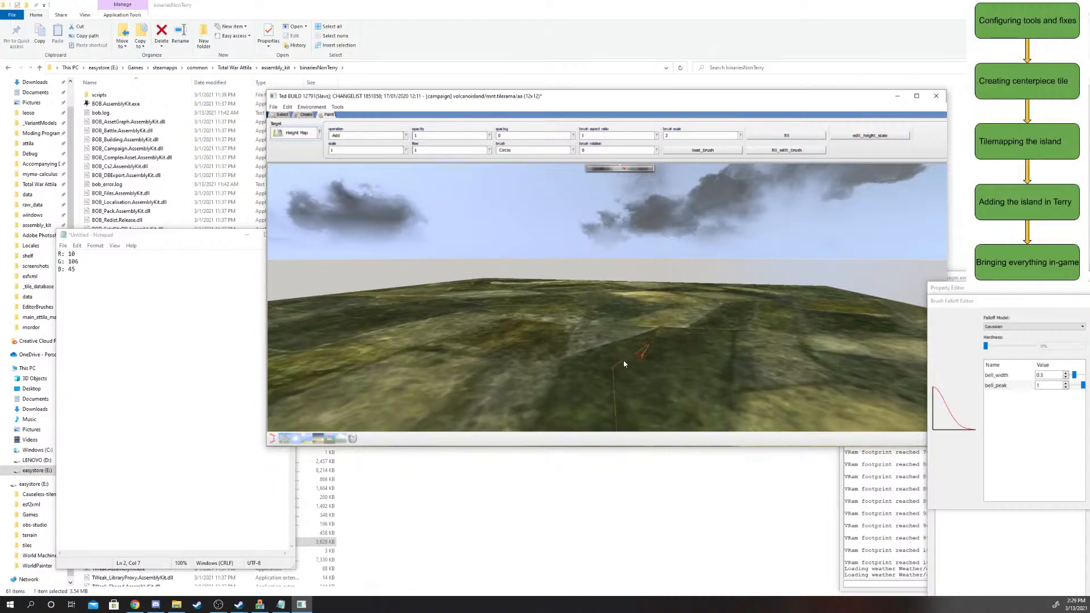
- Change the paint target to Blend Map and return it to Height Map
scroll(617, 376, up, 3)
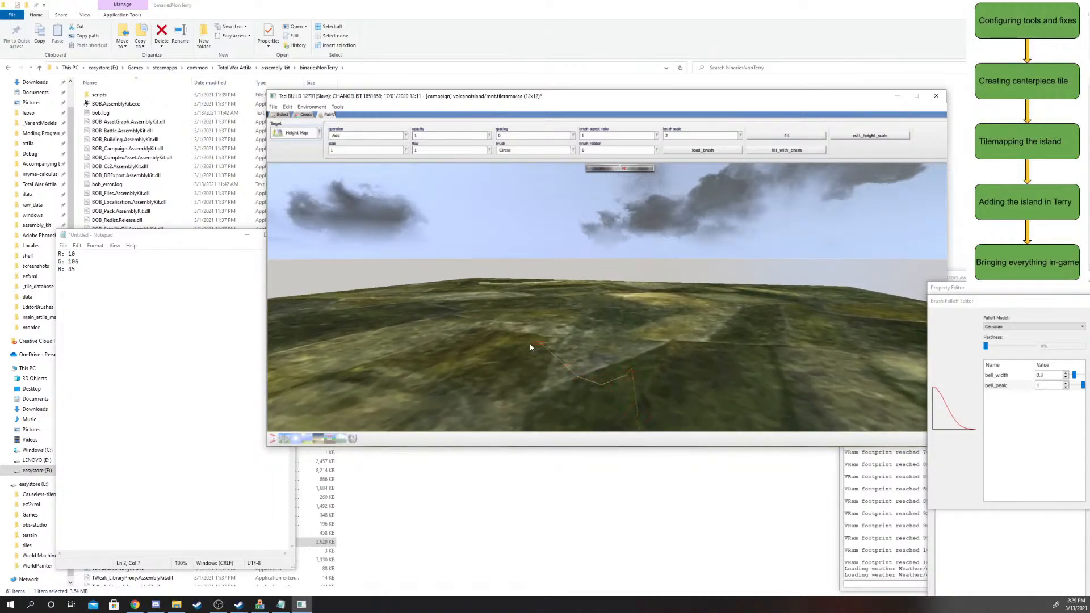
scroll(529, 344, down, 3)
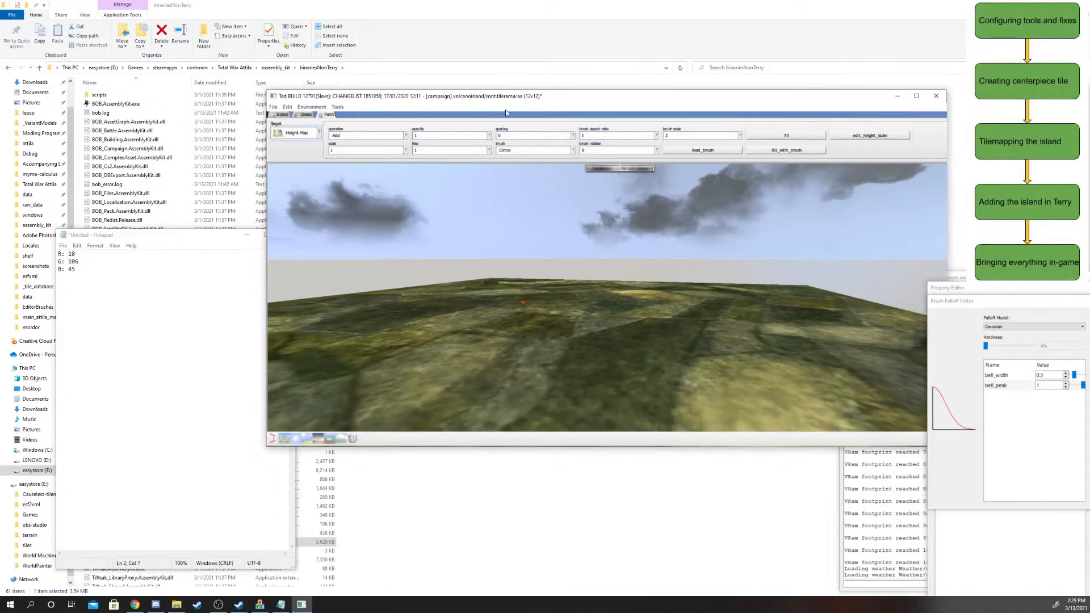
scroll(557, 321, down, 2)
scroll(556, 319, up, 2)
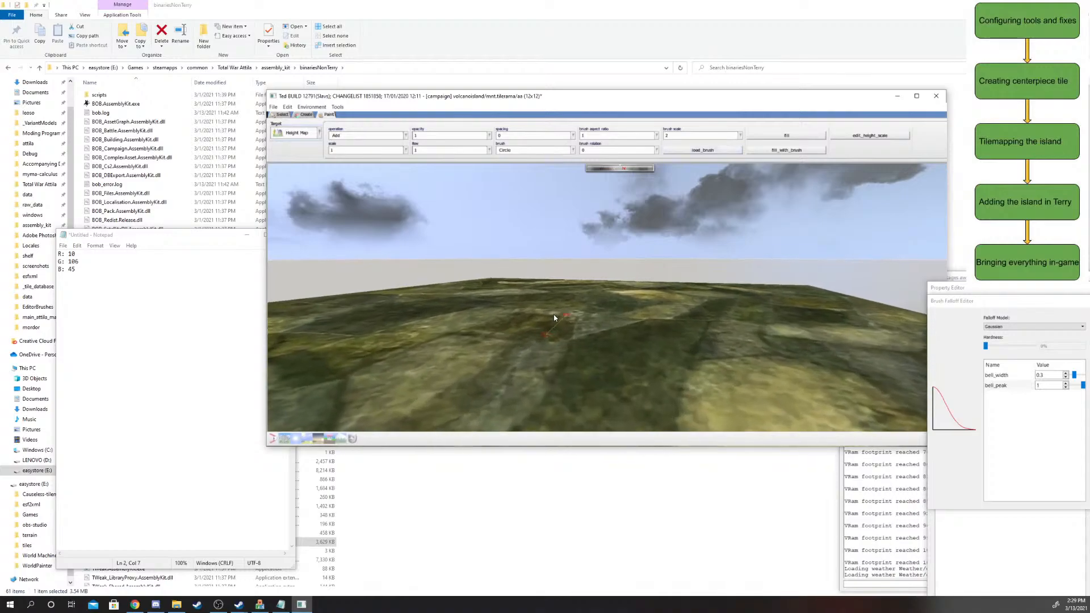
click(307, 133)
click(296, 146)
click(309, 135)
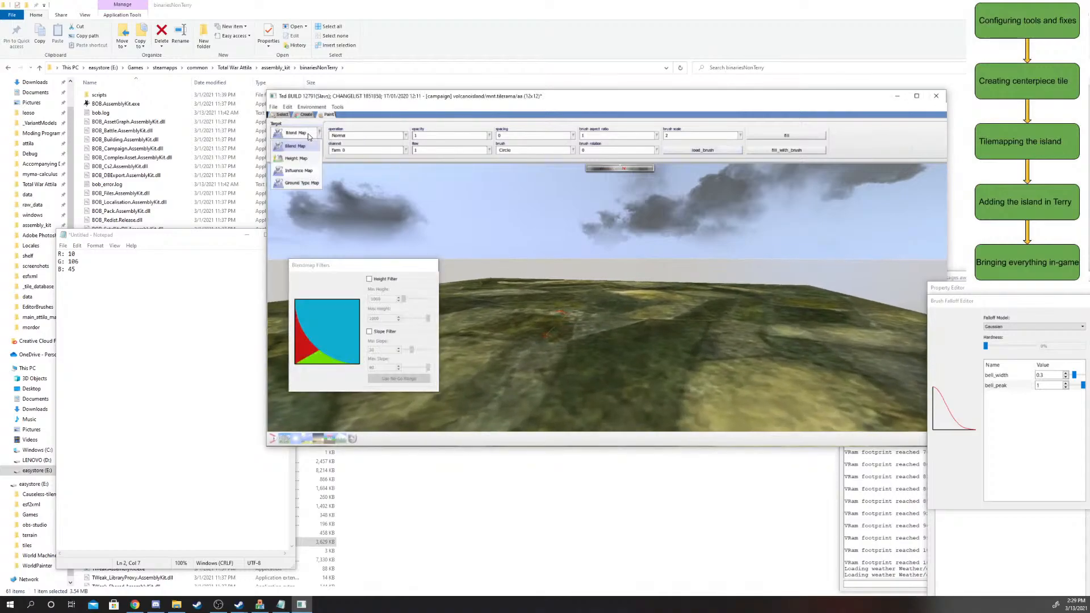
click(299, 158)
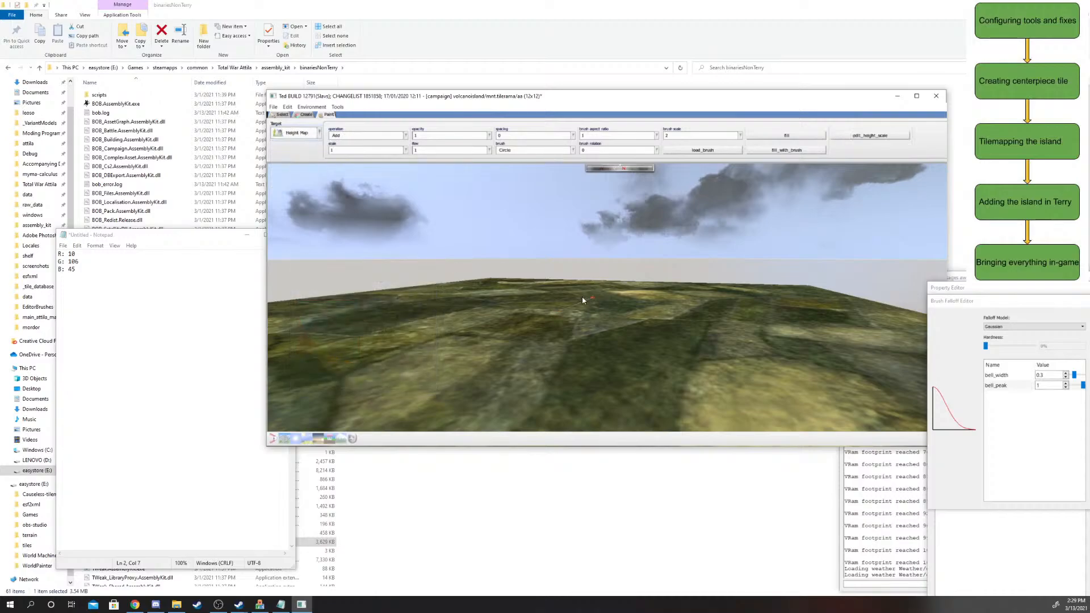
mouse_move(581, 298)
mouse_down()
mouse_move(476, 316)
mouse_move(571, 407)
mouse_up()
key(alt+Tab)
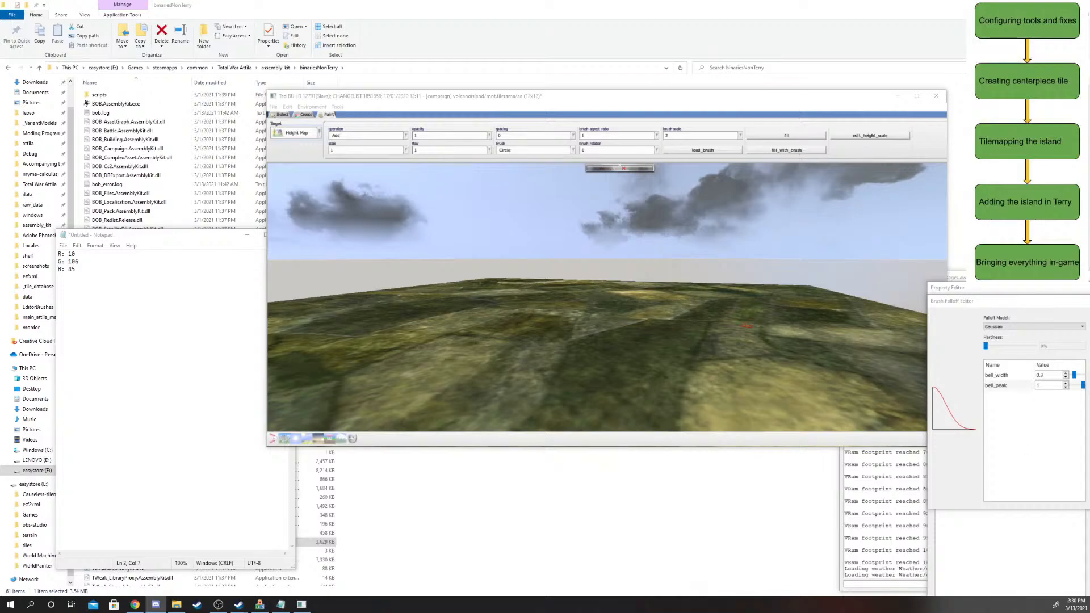
key(alt+Tab)
key(alt+Tab)
click(665, 301)
scroll(659, 305, up, 3)
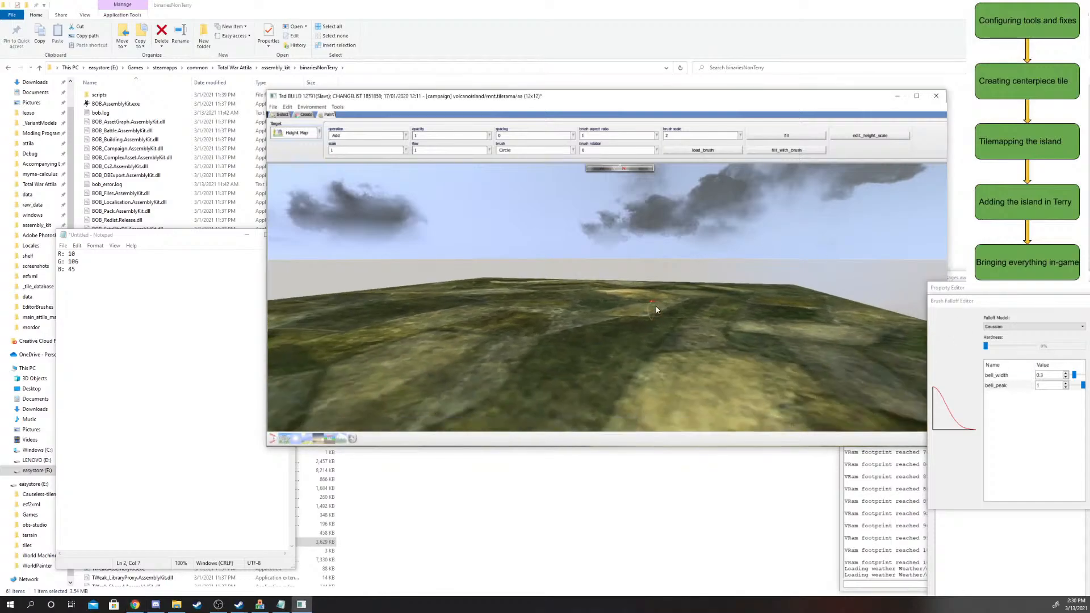
- Review the valid subtile layout in the tile properties and accept the dialog
click(304, 134)
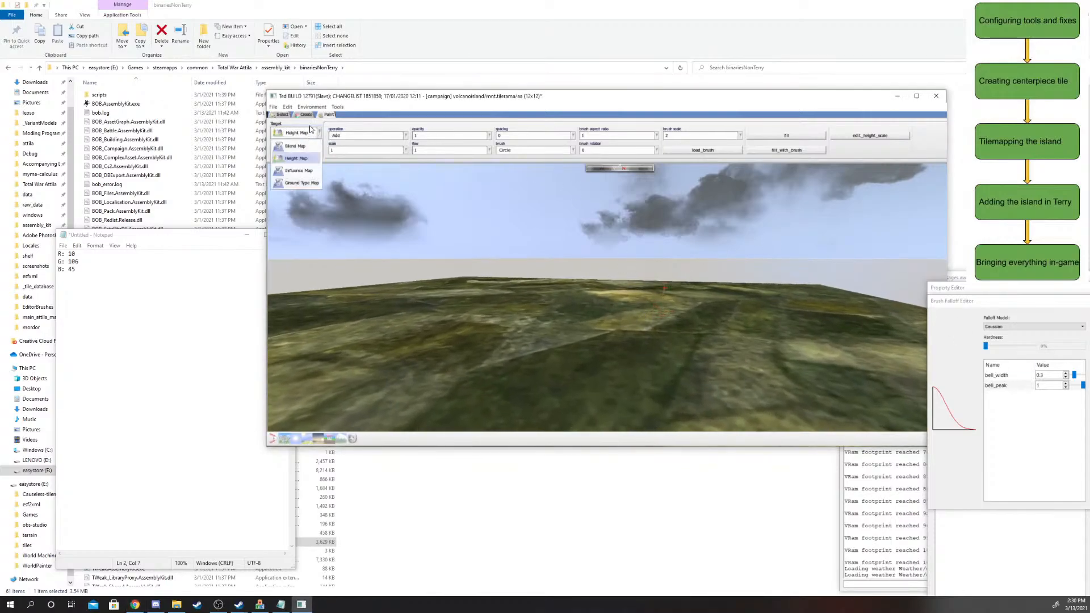
click(274, 107)
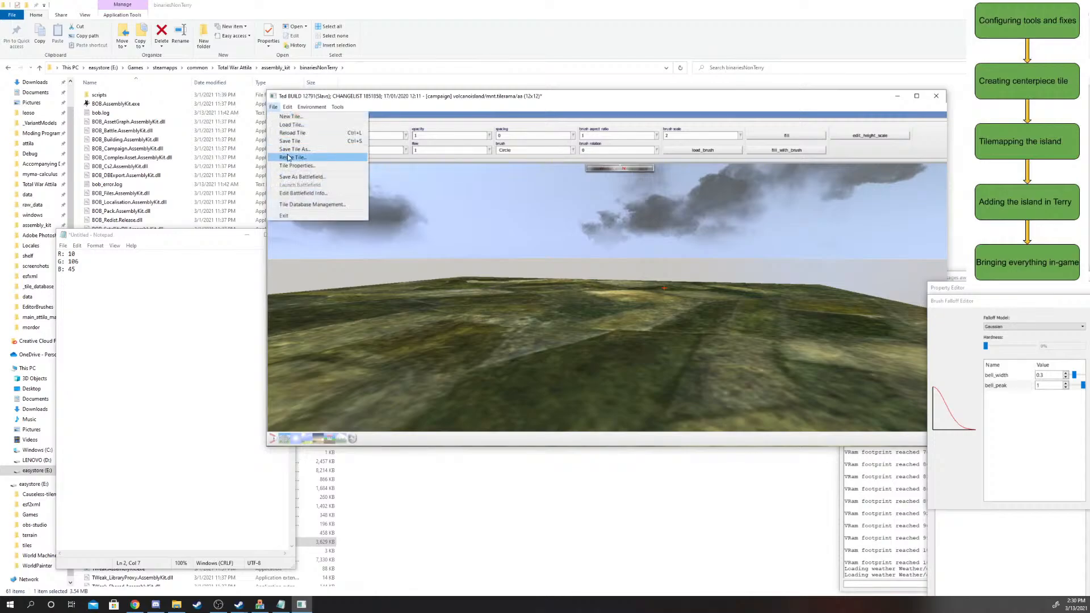
click(296, 168)
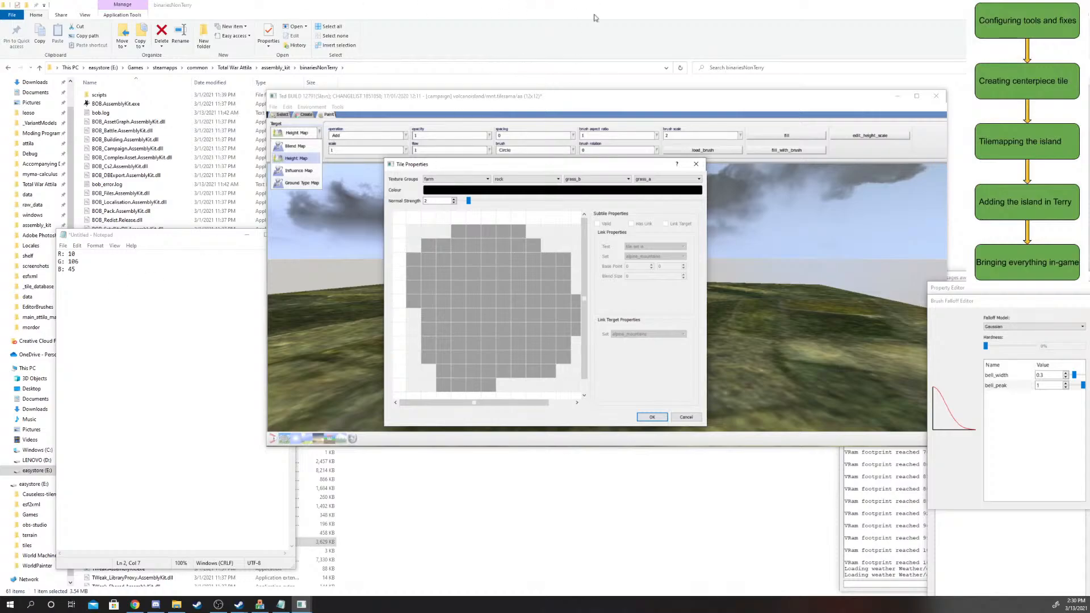
click(659, 416)
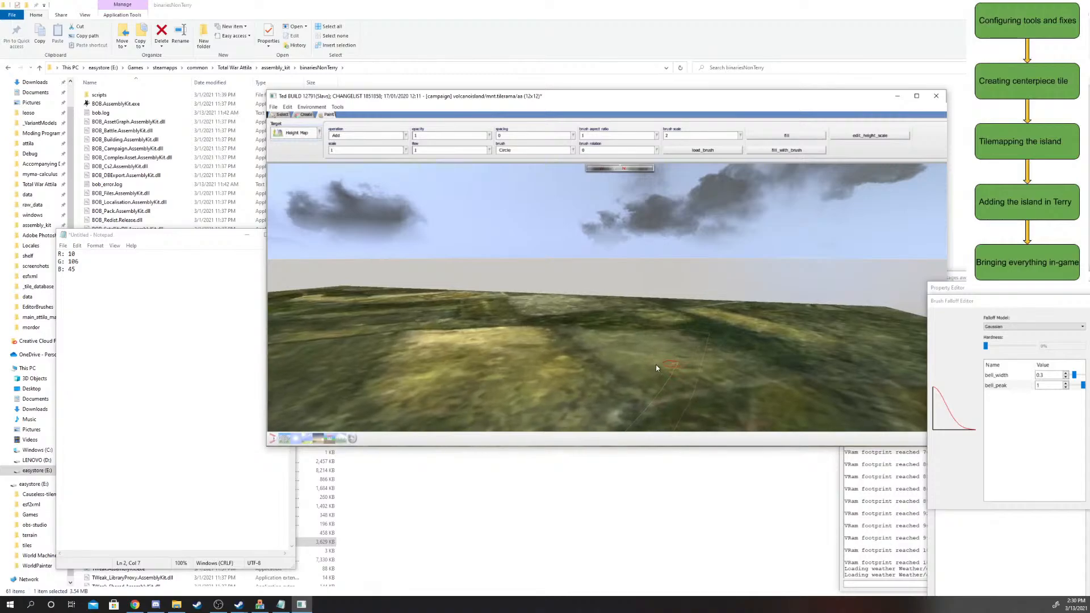
- Change the terrain paint target from Height Map to Blend Map
scroll(605, 364, down, 5)
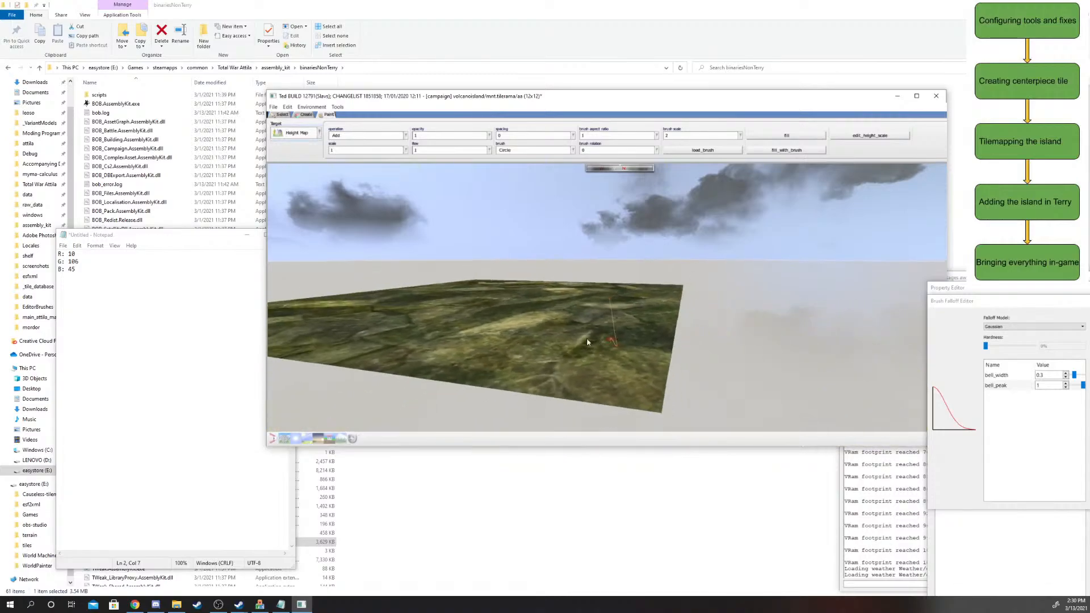
scroll(515, 342, up, 5)
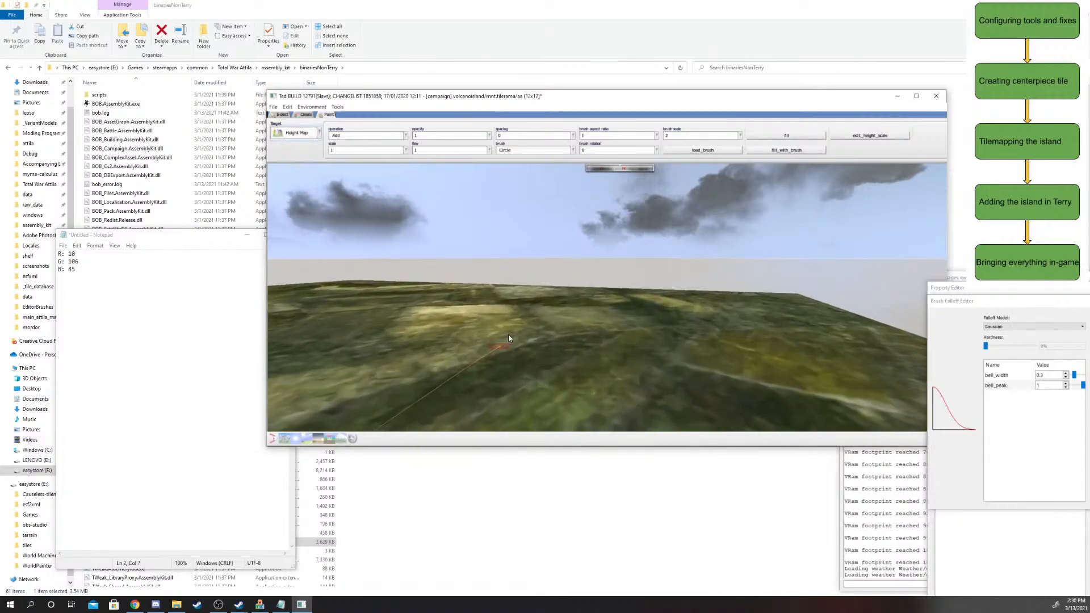
scroll(508, 335, down, 8)
scroll(538, 317, up, 6)
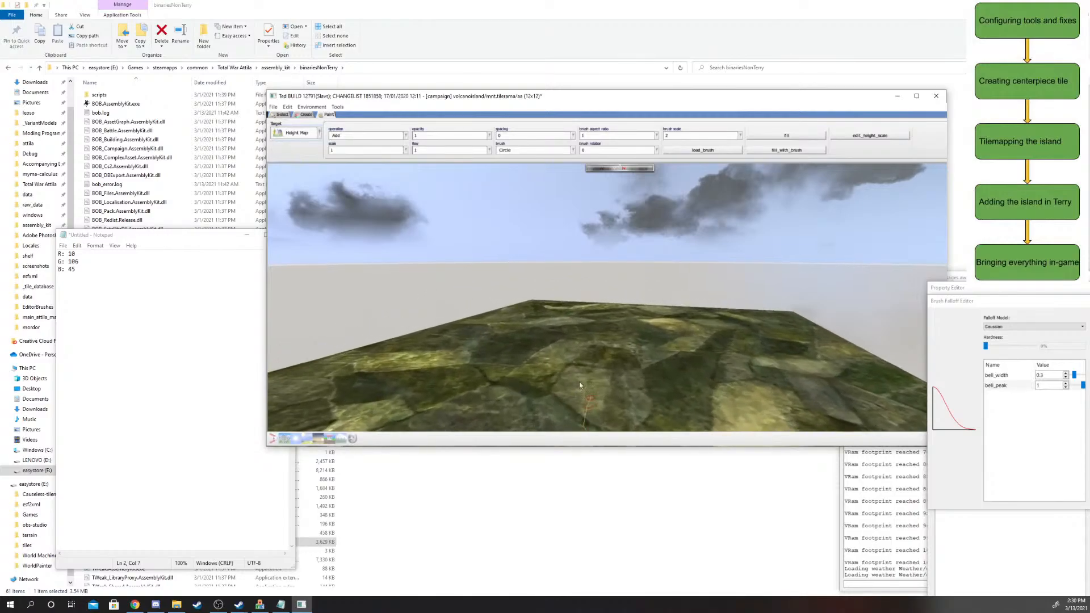
scroll(587, 356, down, 6)
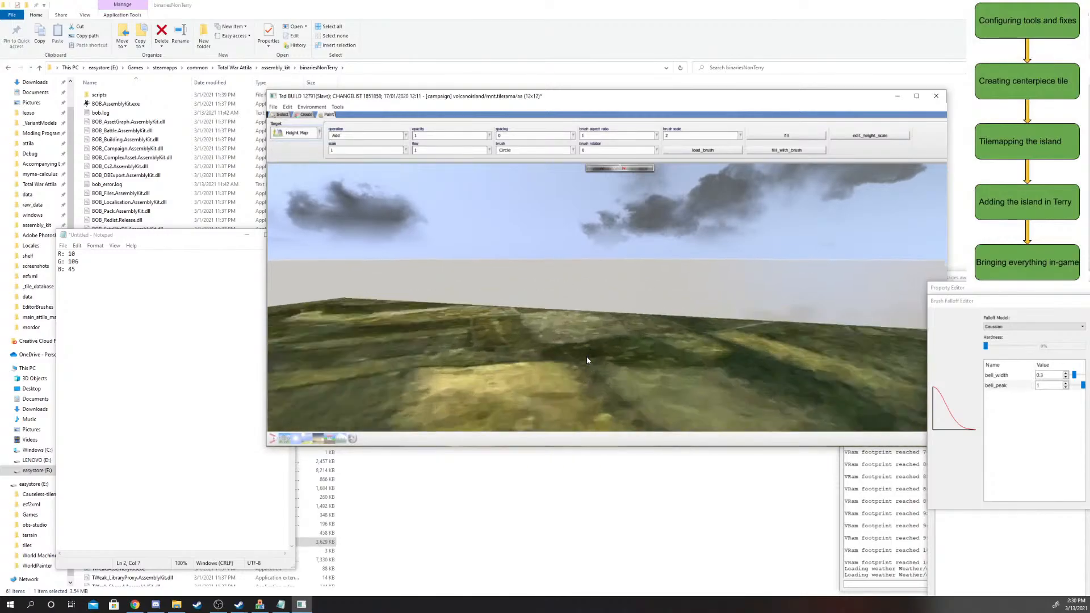
scroll(595, 348, up, 6)
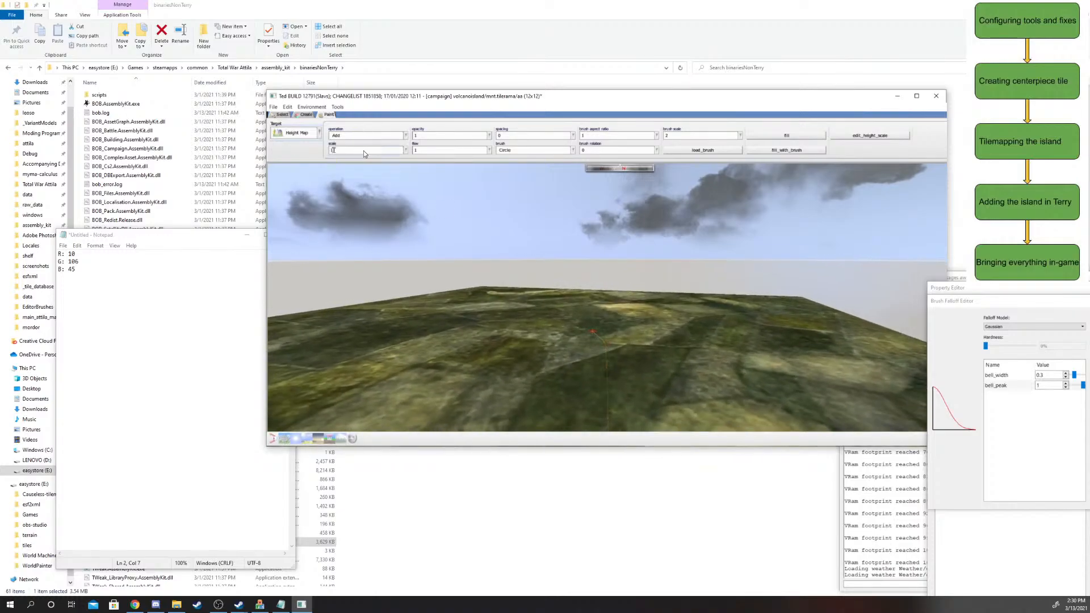
click(392, 135)
click(295, 132)
click(300, 145)
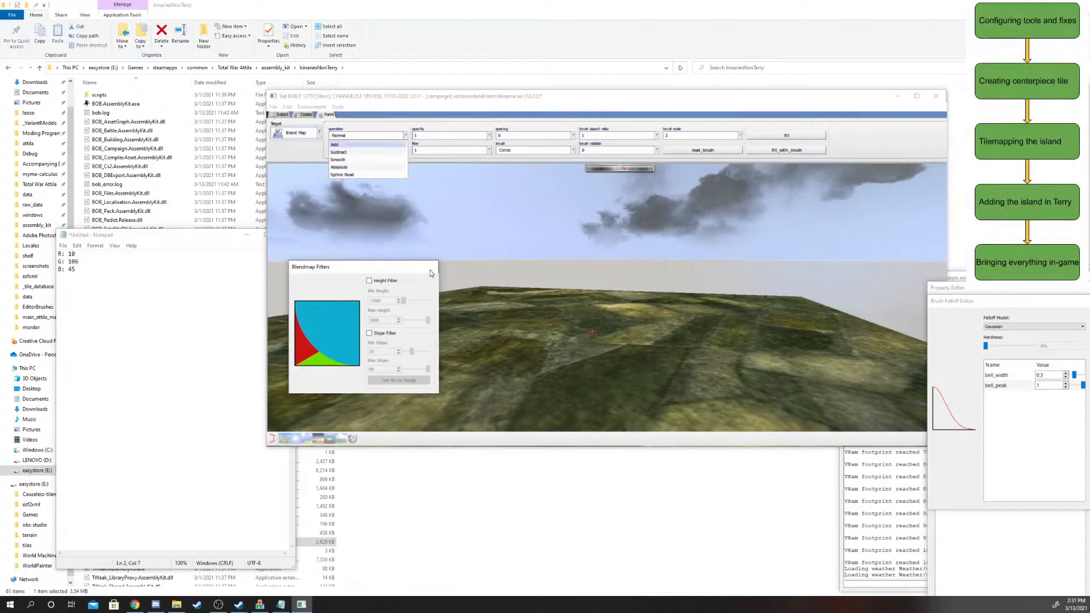
- Switch the terrain paint target to Height Map and back to Blend Map
drag(428, 268, 424, 293)
click(313, 137)
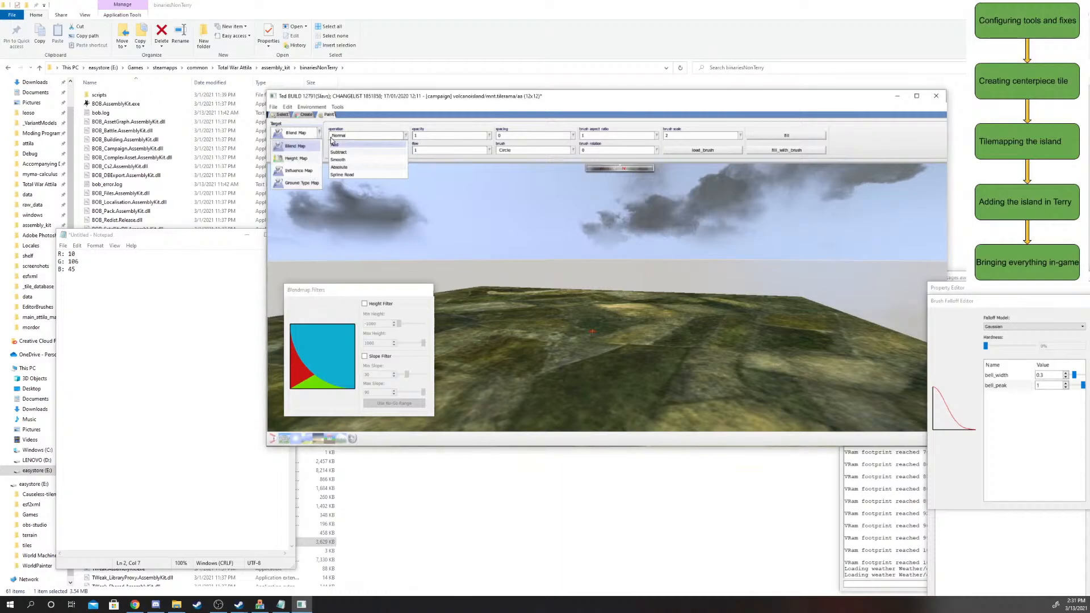
click(347, 129)
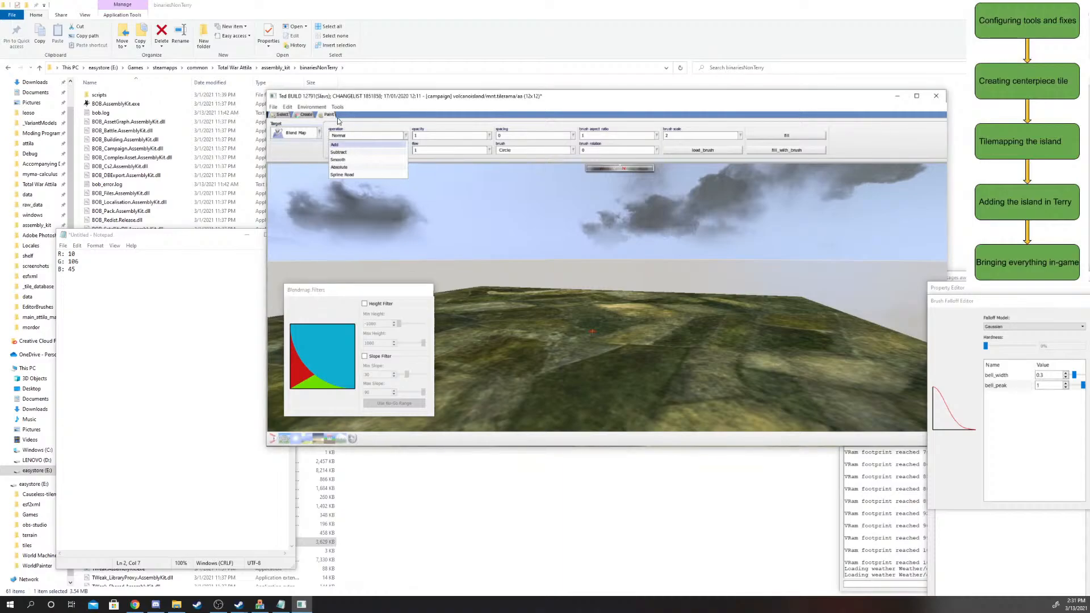
click(304, 134)
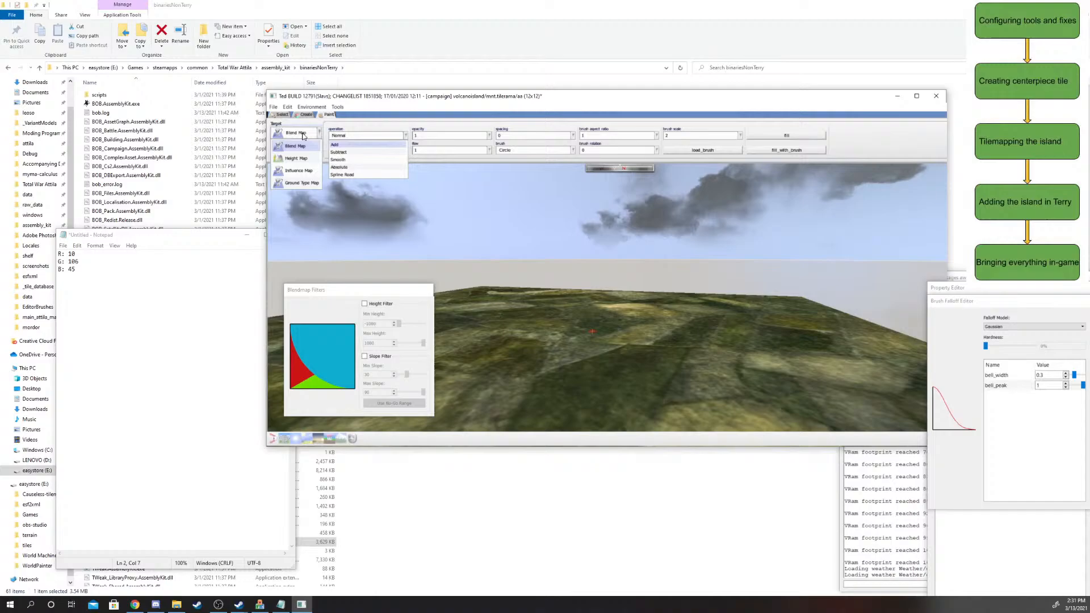
click(347, 147)
click(291, 132)
click(298, 159)
click(341, 150)
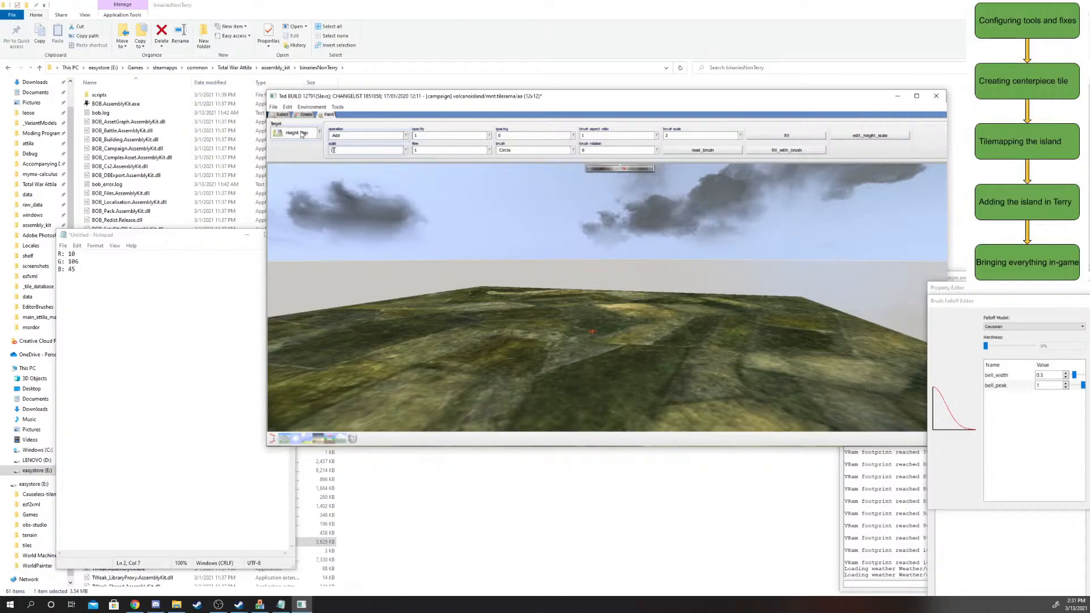
click(303, 135)
click(294, 145)
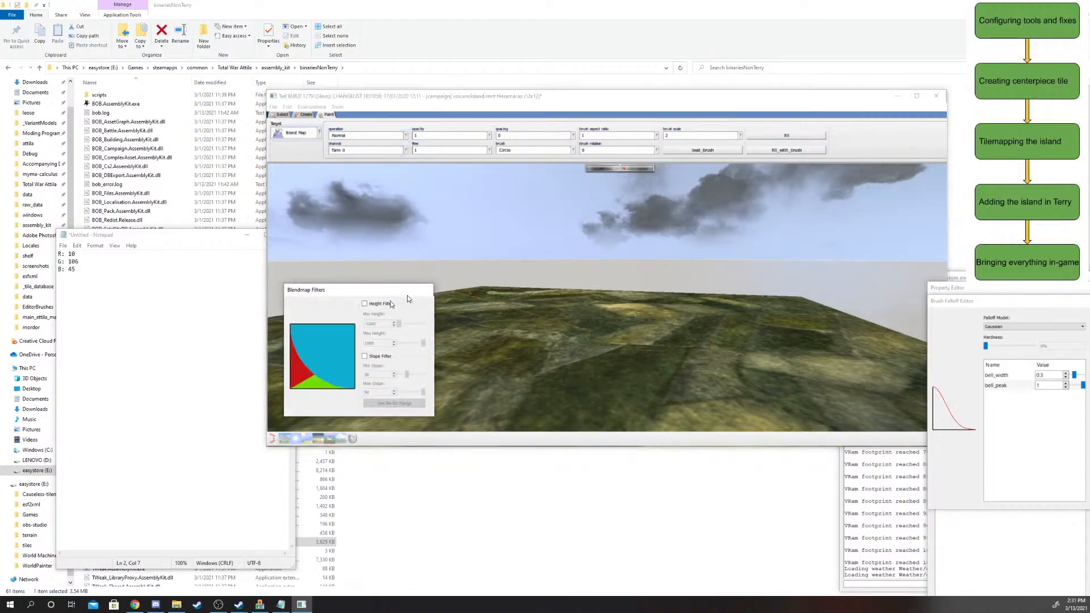
- Move the Blendmap Filters window clear of the terrain view and set the paint target to Height Map
drag(408, 292, 163, 340)
middle_drag(550, 323, 557, 301)
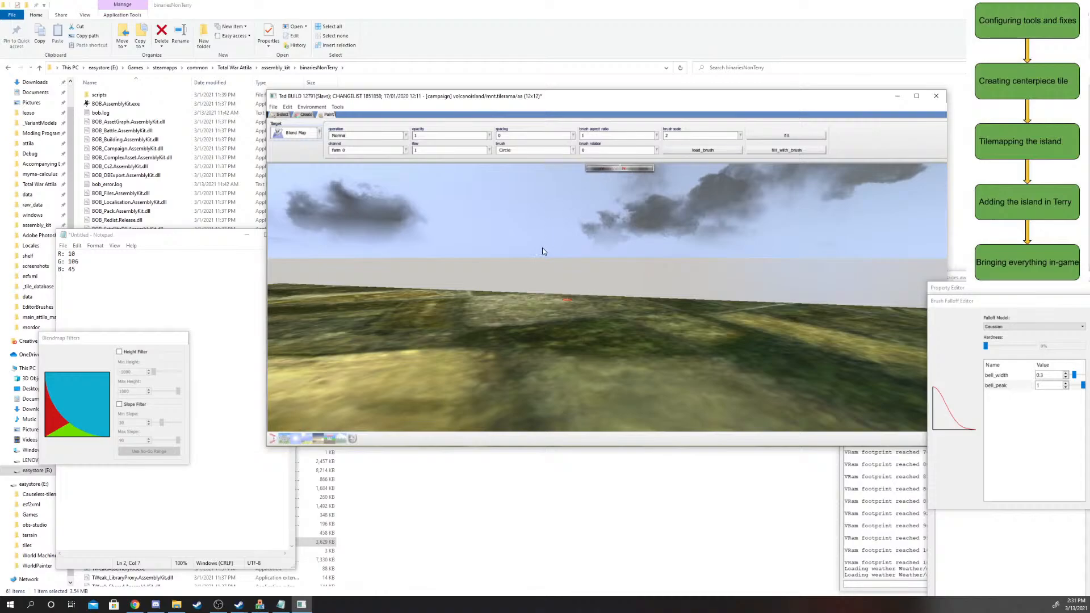
key(s)
click(319, 133)
click(297, 159)
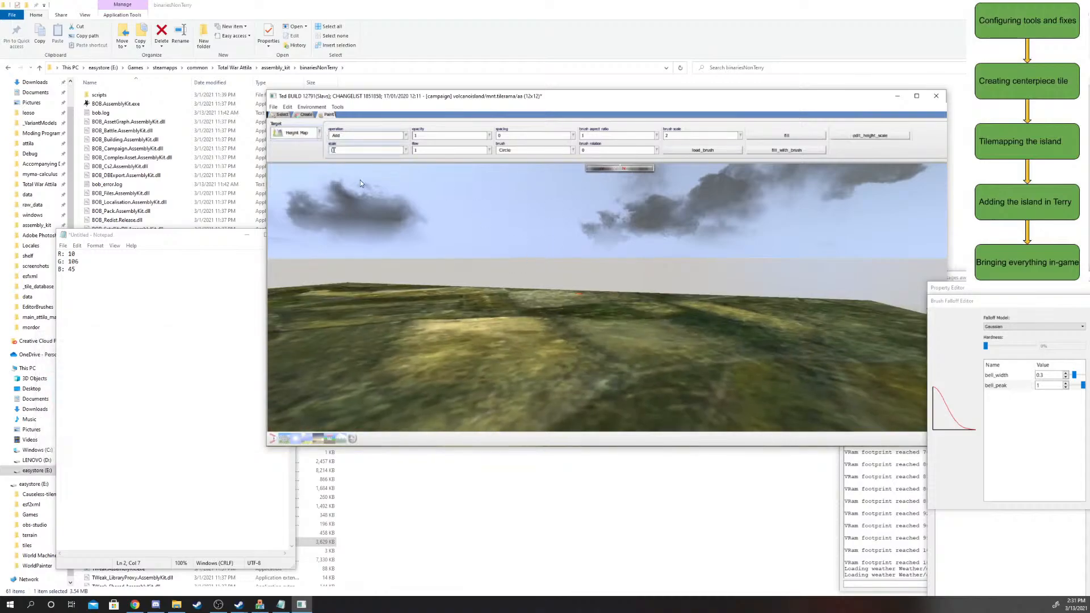
- Load mntdoom.png from the EditorBrushes folder as the height map brush
click(714, 150)
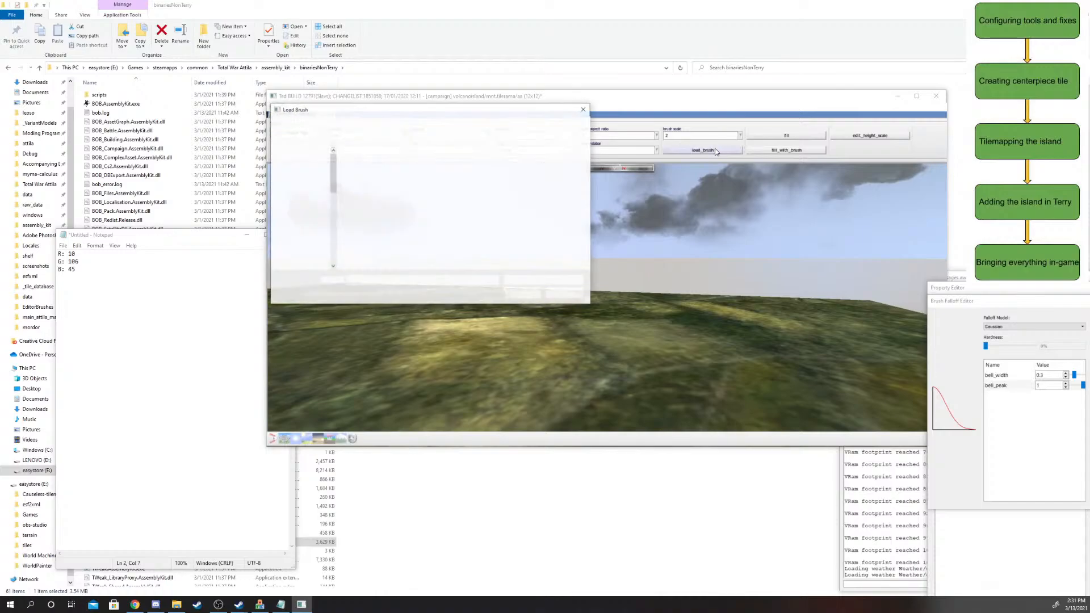
scroll(505, 206, down, 3)
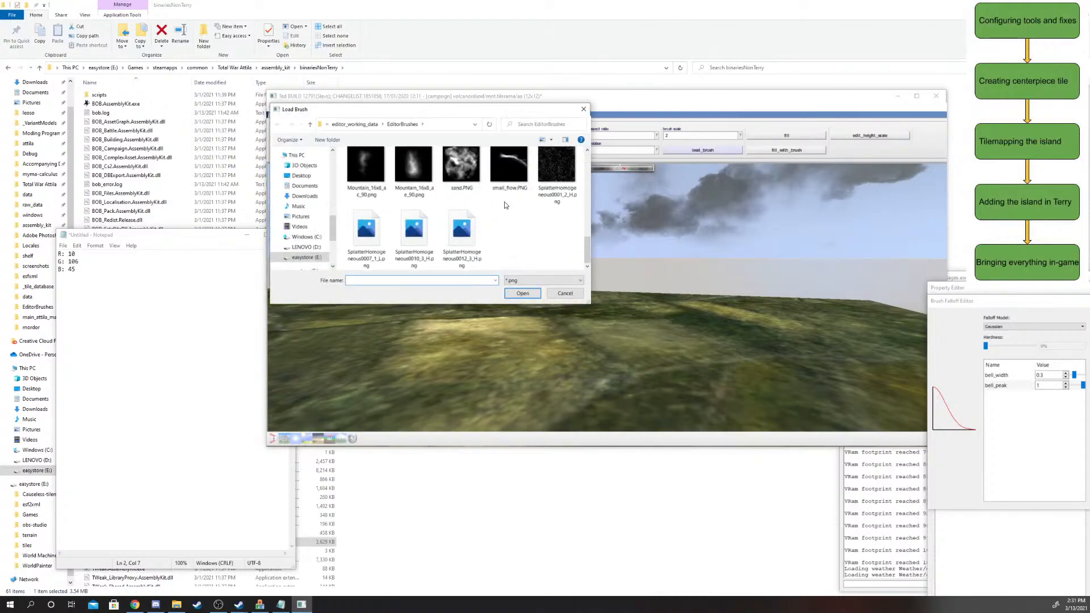
scroll(492, 194, up, 3)
click(460, 211)
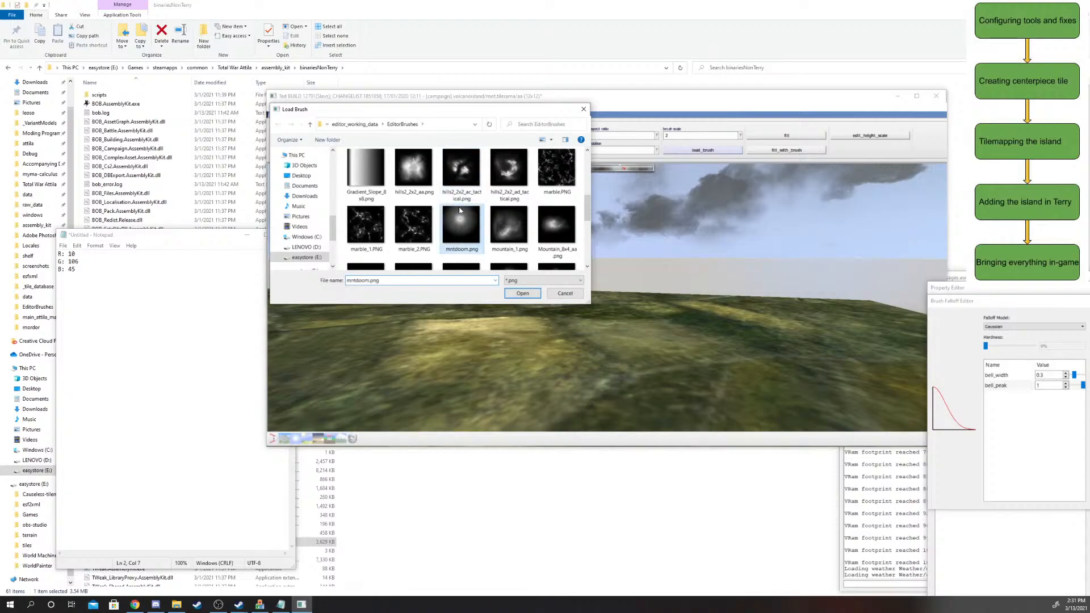
click(523, 292)
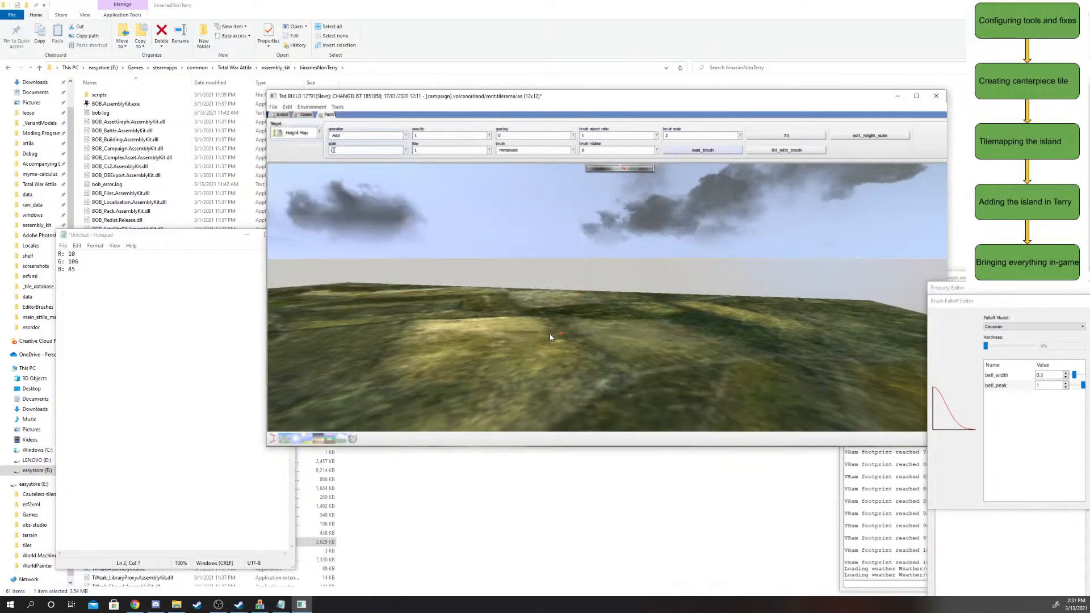
- Open the brush scale value for editing and inspect the full extent of the terrain tile
scroll(553, 352, up, 4)
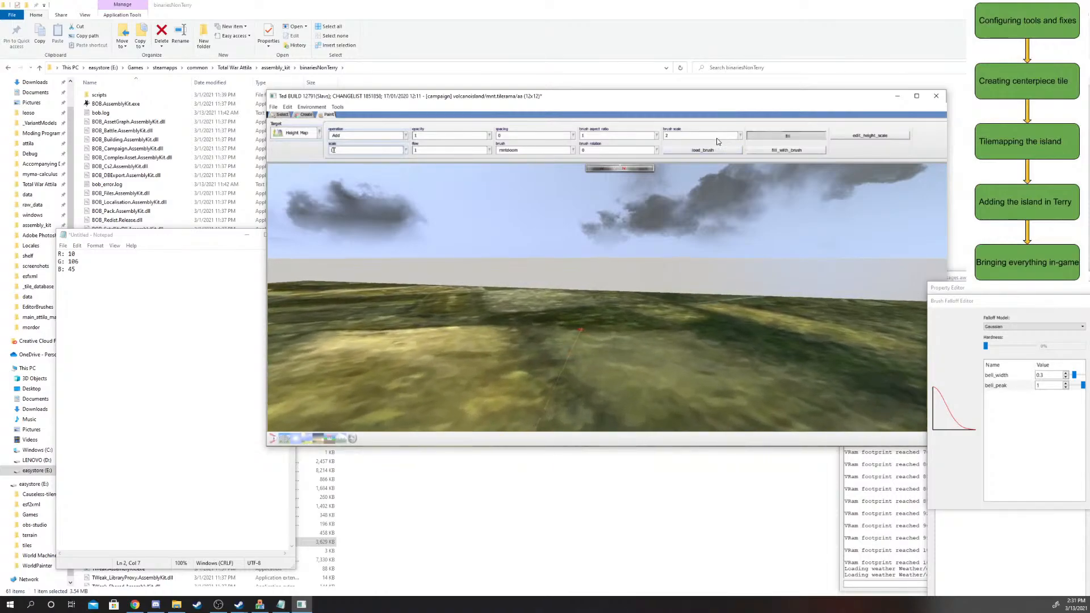
click(706, 135)
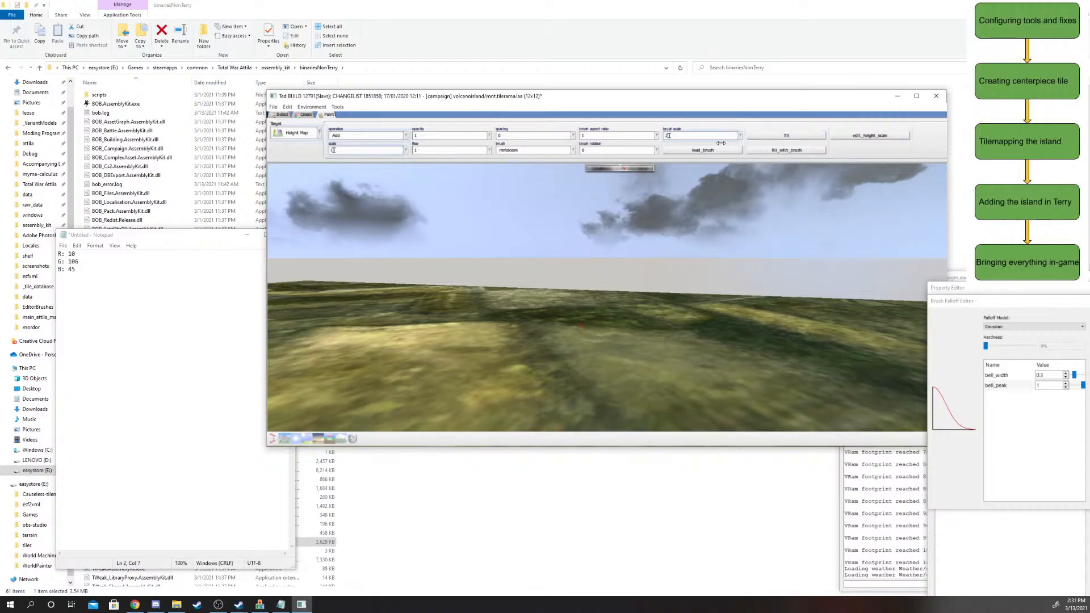
scroll(638, 302, down, 5)
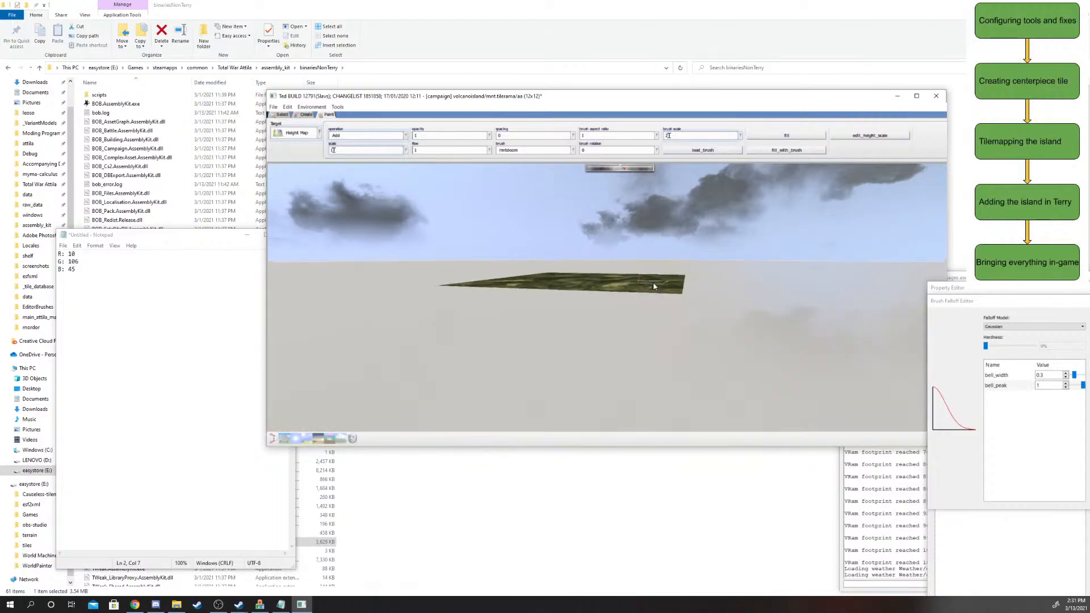
scroll(653, 281, up, 4)
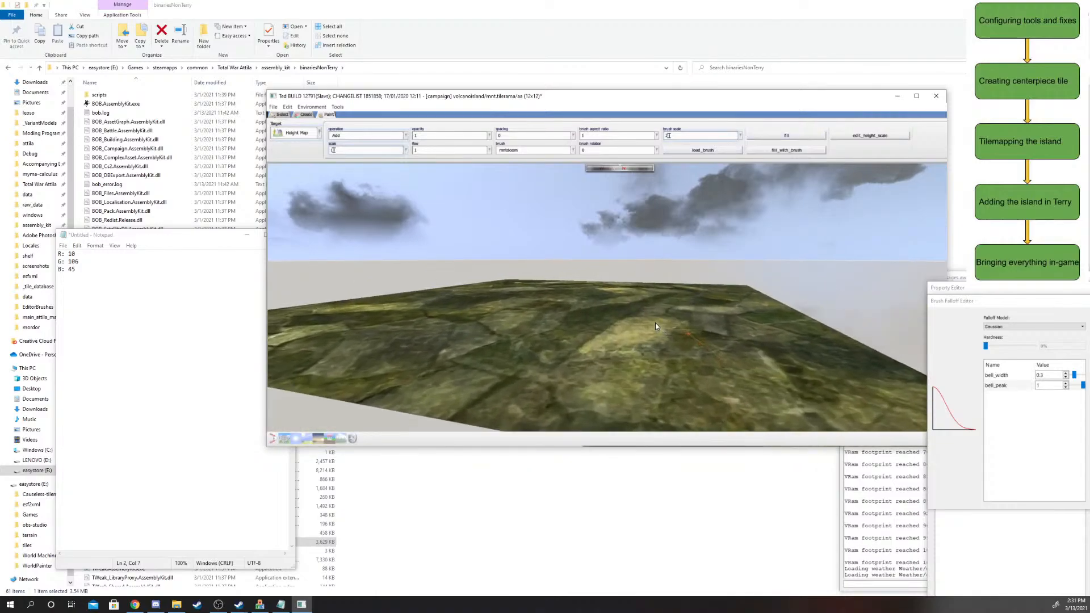
scroll(655, 326, down, 4)
scroll(641, 312, up, 4)
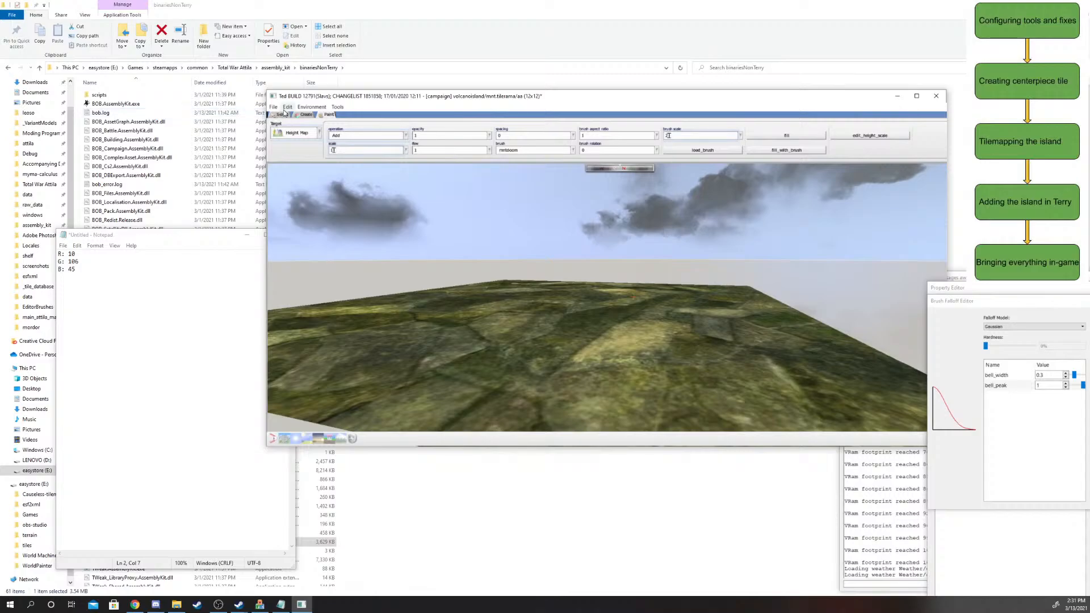
- Visit the selection tools, return to terrain painting, and switch the target to Blend Map and back to Height Map
click(288, 107)
click(275, 118)
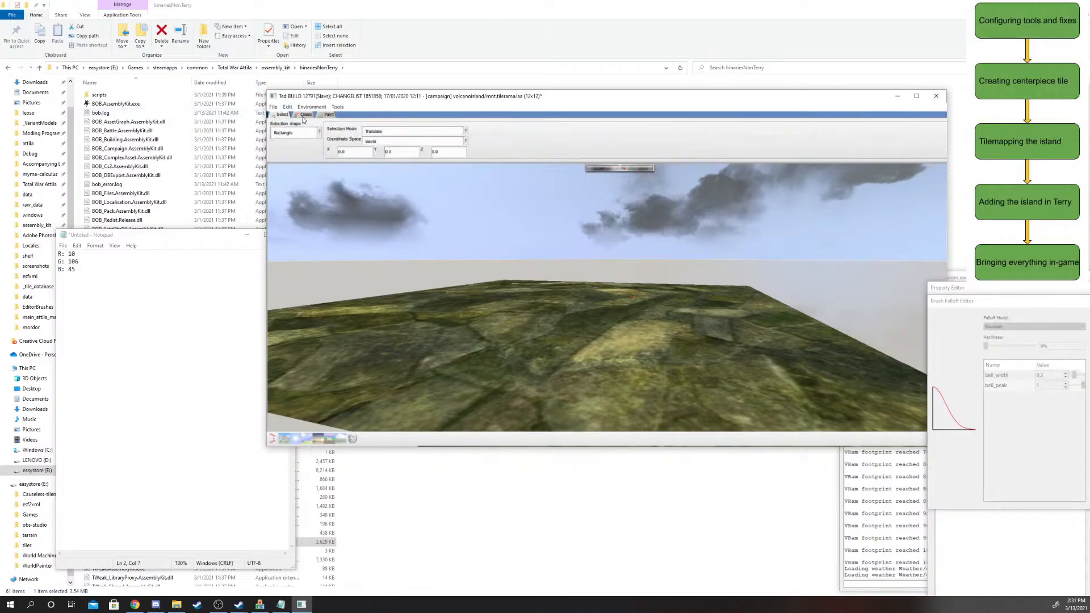
click(322, 116)
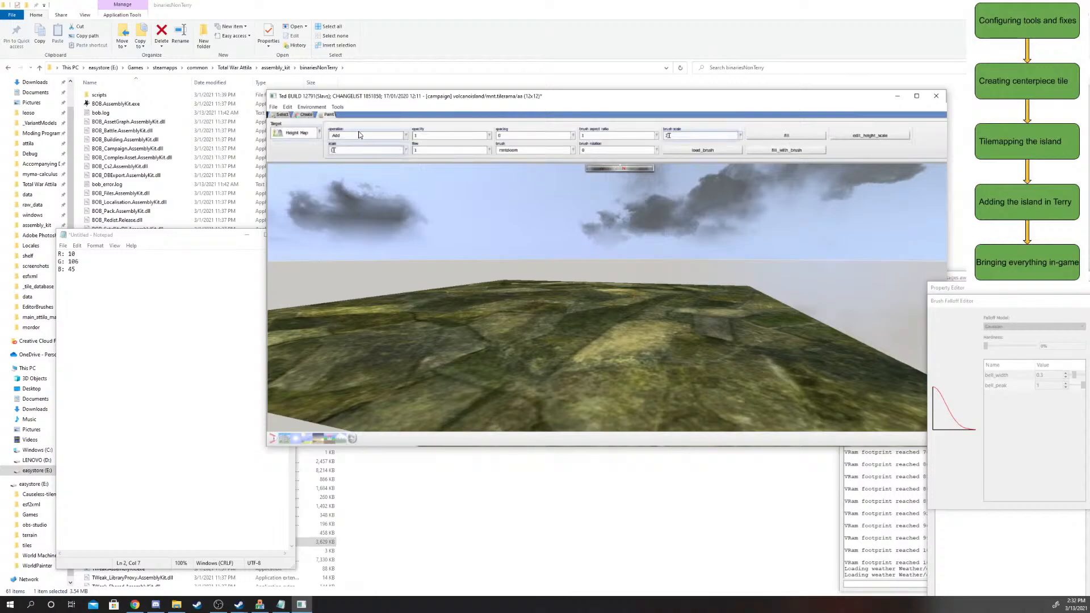
click(319, 131)
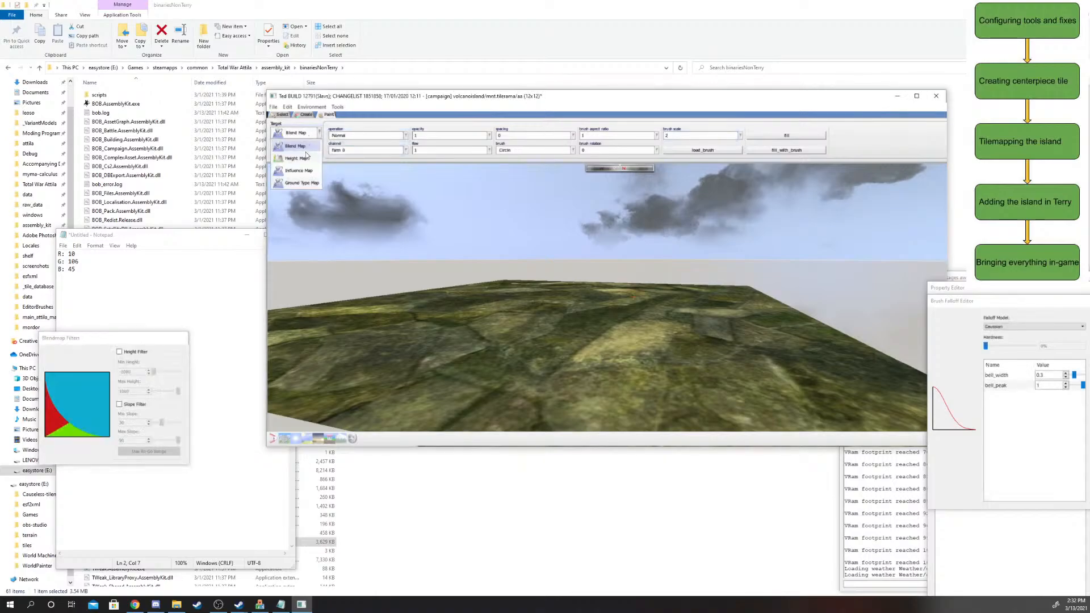
click(305, 157)
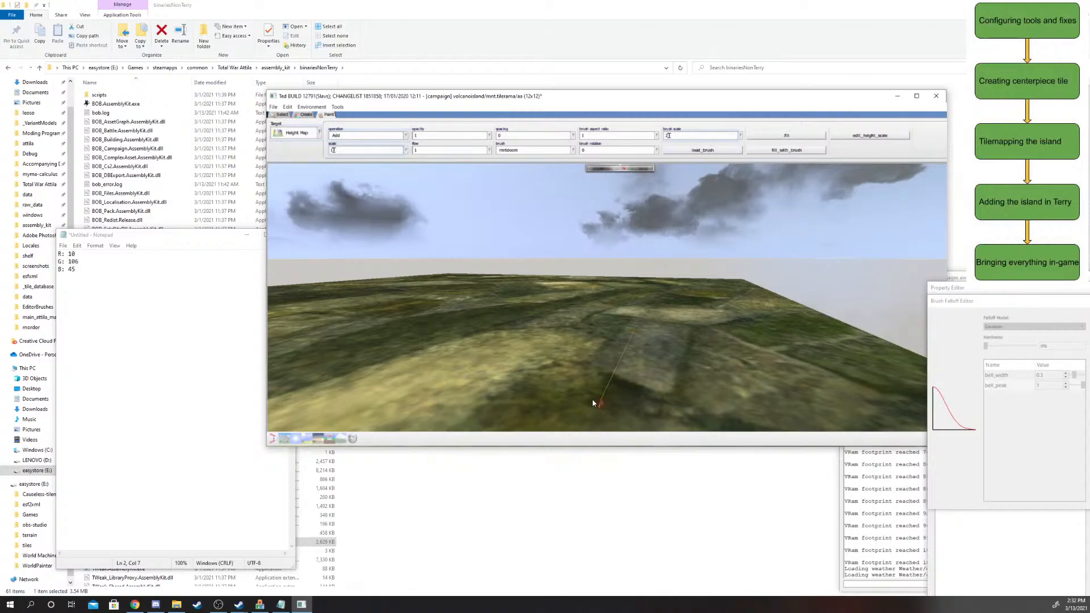
drag(265, 308, 259, 310)
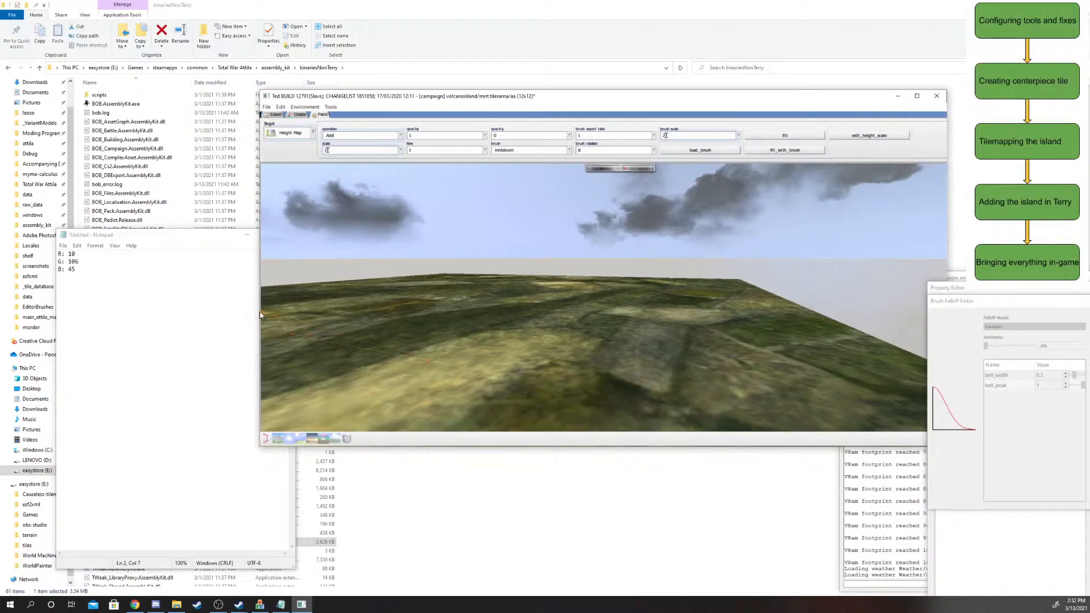
- Resize the TEd window by narrowing its width and slightly adjusting its height
drag(260, 316, 255, 321)
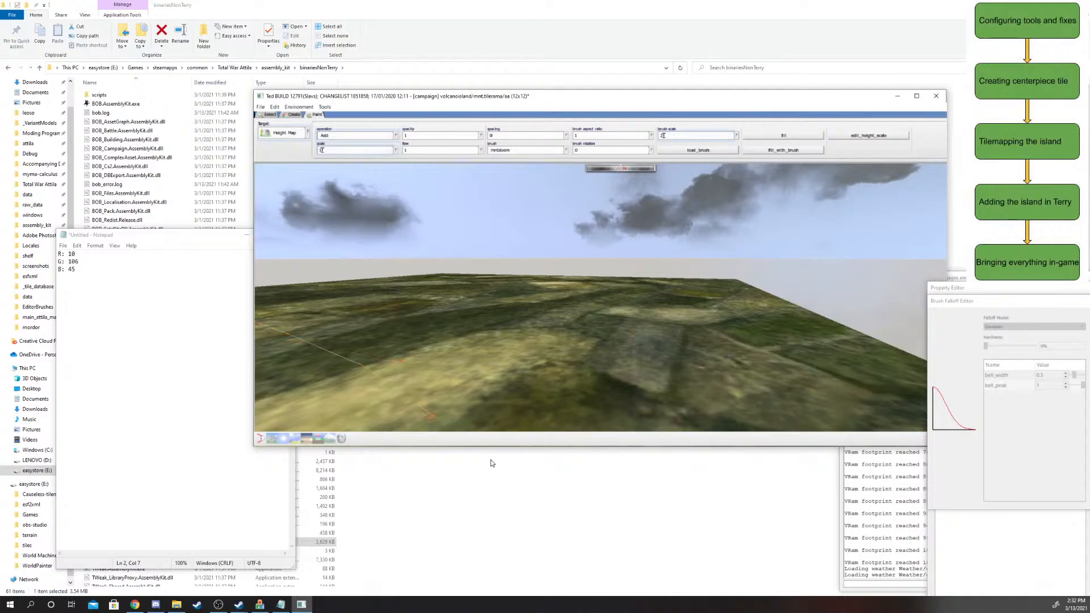
drag(489, 447, 487, 460)
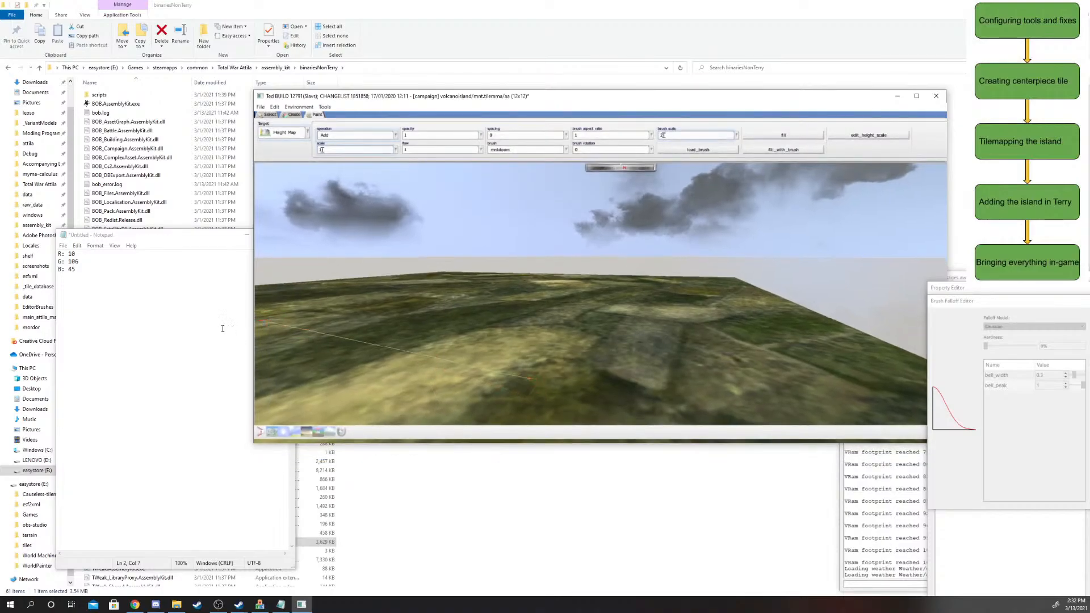
drag(254, 328, 271, 329)
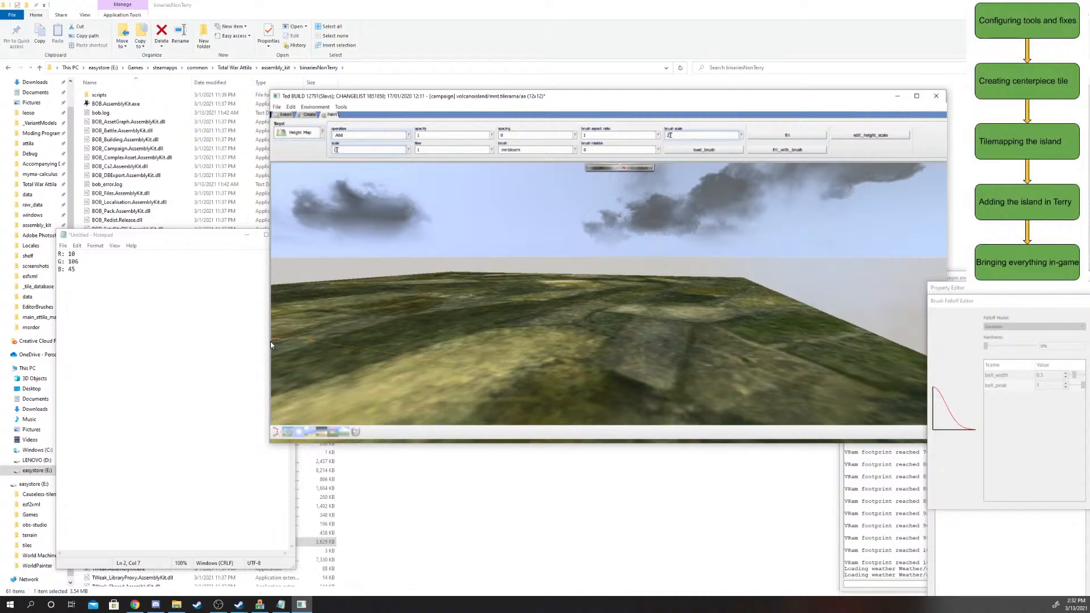
drag(271, 341, 280, 341)
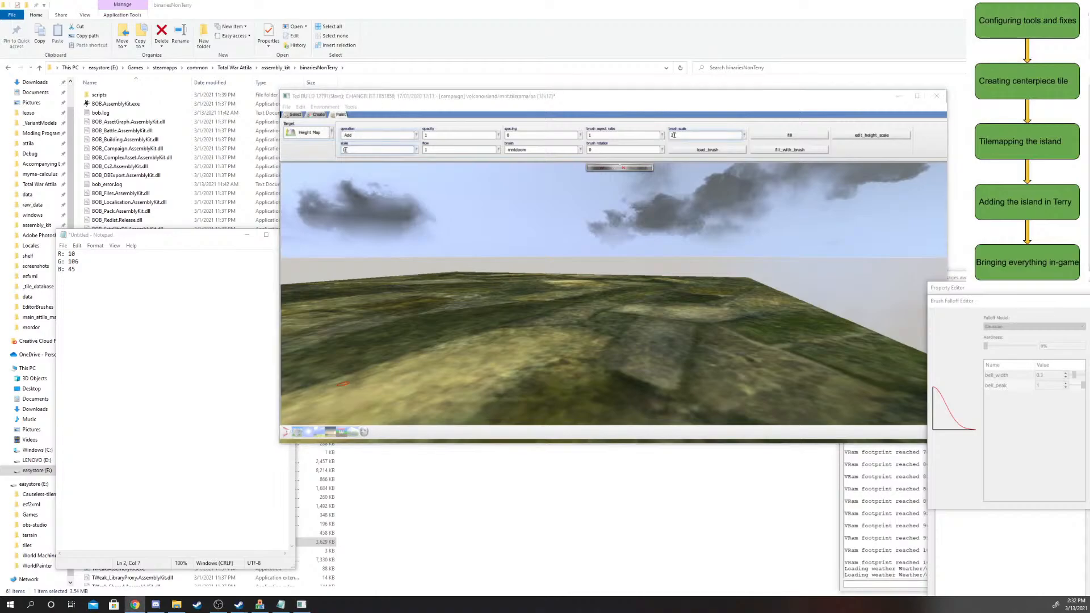
click(619, 356)
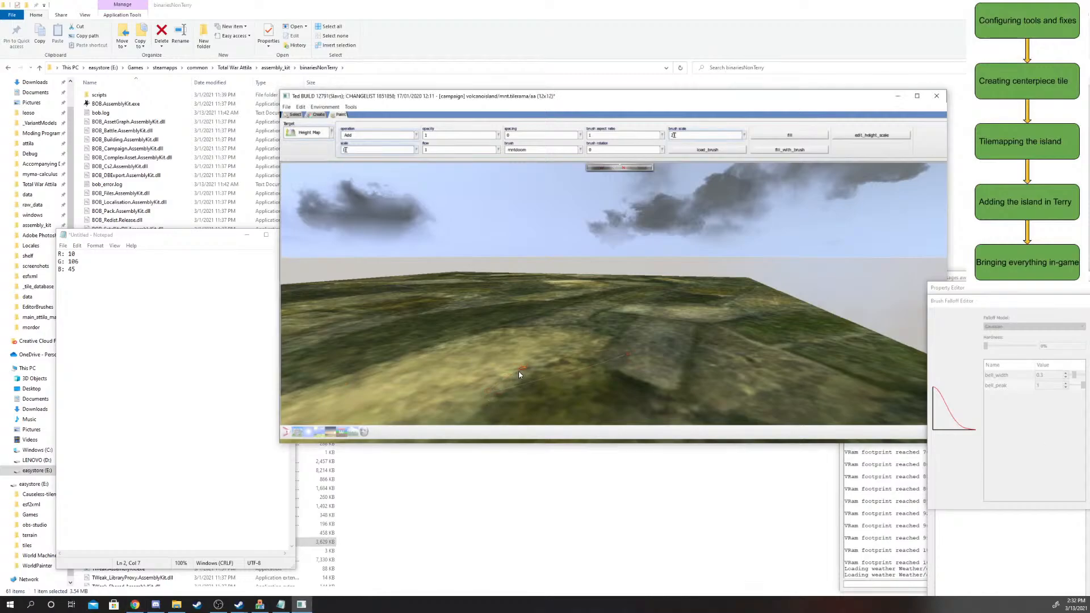
drag(528, 446, 526, 450)
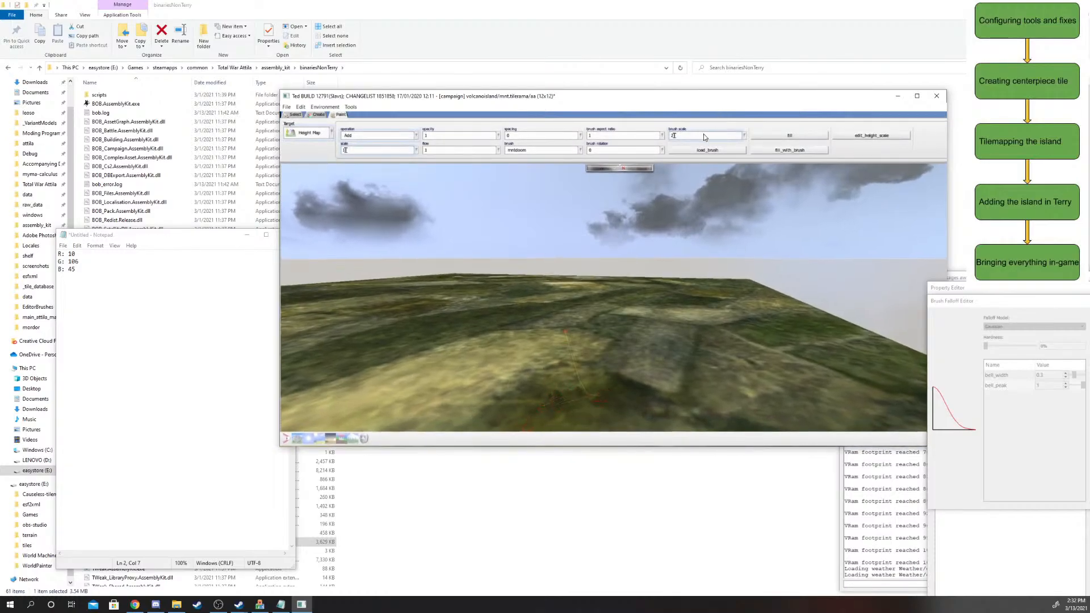
- Set the height map's brush scale to 282.2086 for the mntdoom brush
click(738, 135)
drag(676, 145, 687, 145)
scroll(579, 326, down, 5)
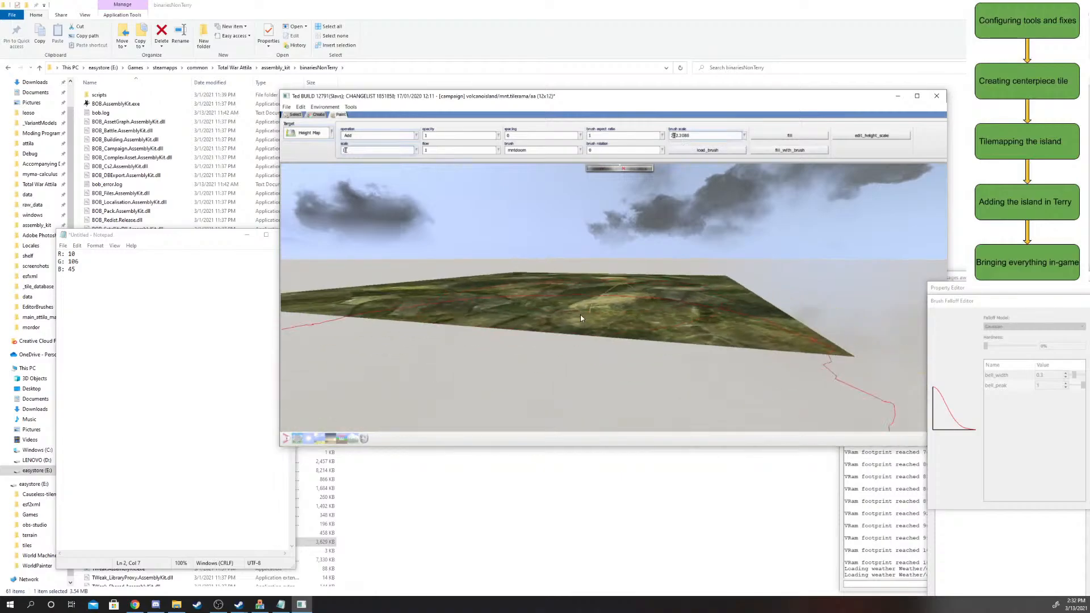
scroll(602, 315, up, 3)
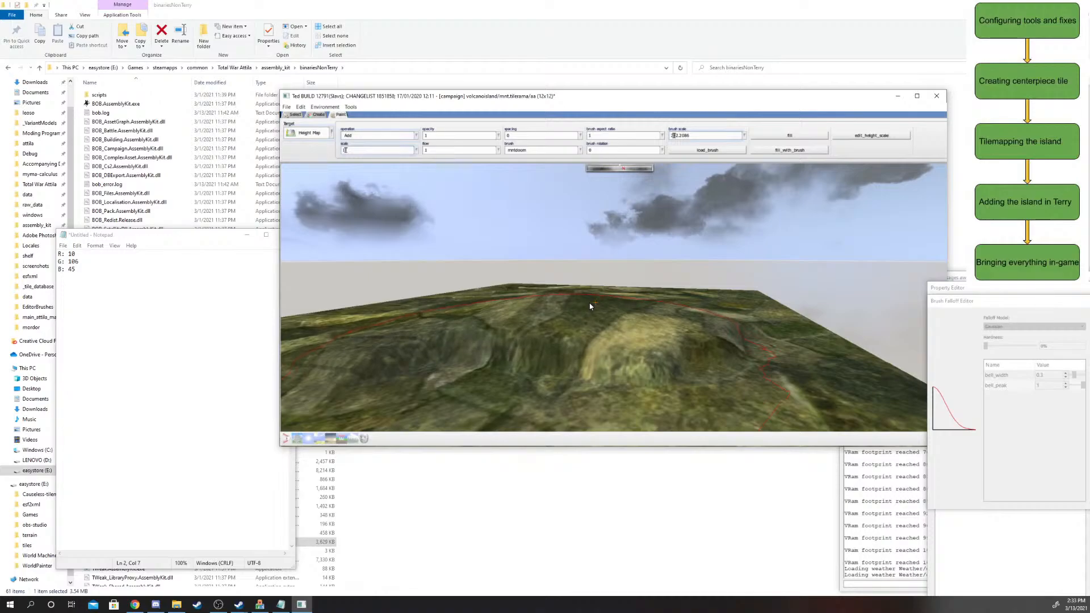
middle_drag(606, 319, 689, 298)
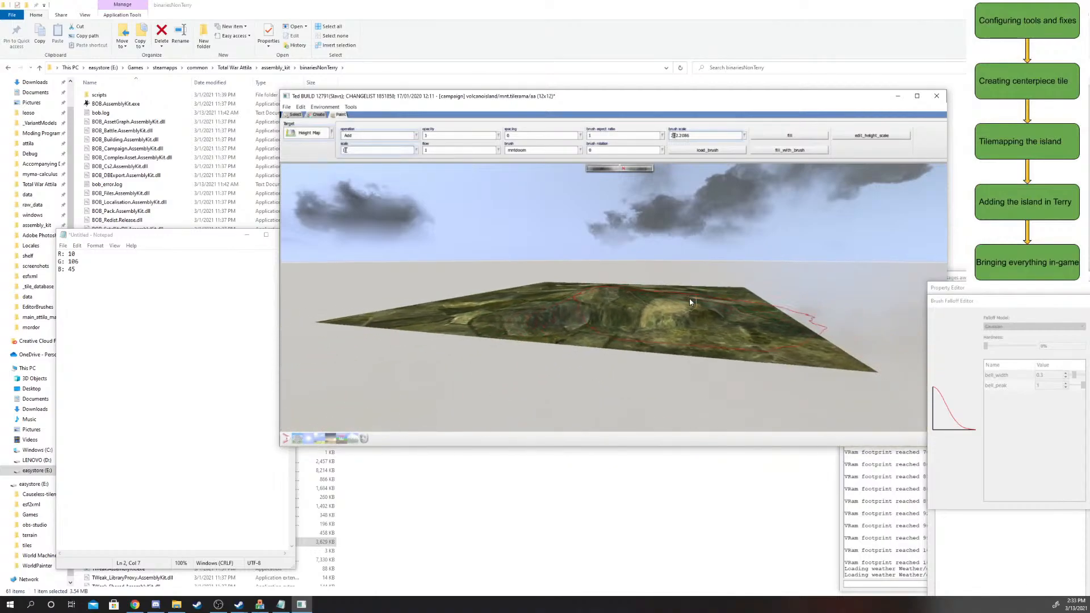
middle_drag(638, 267, 694, 323)
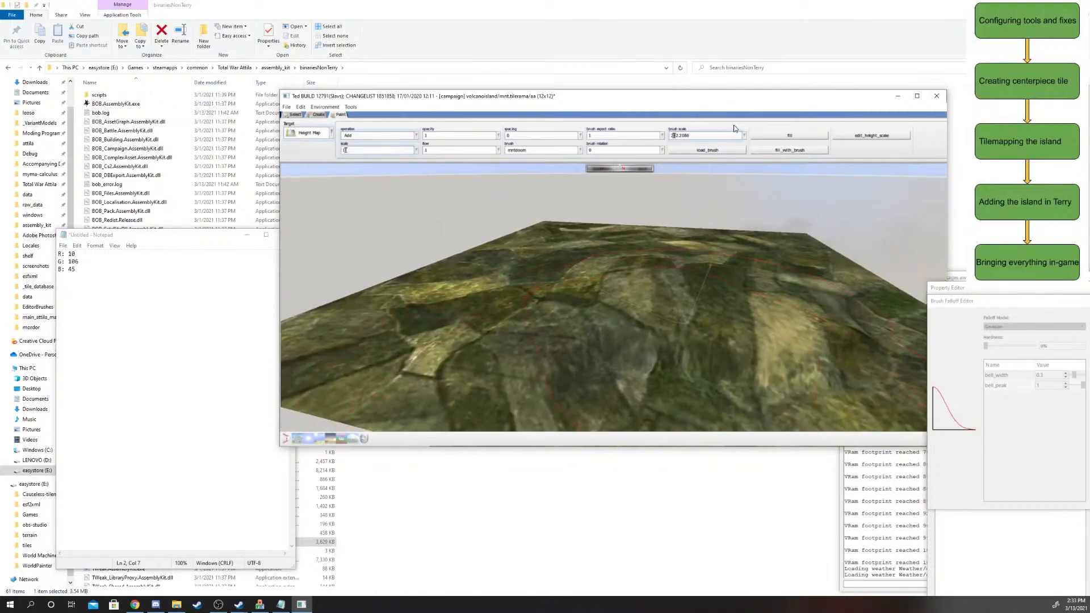
- Check the tile's minimum height and height range in the height scale settings
click(799, 139)
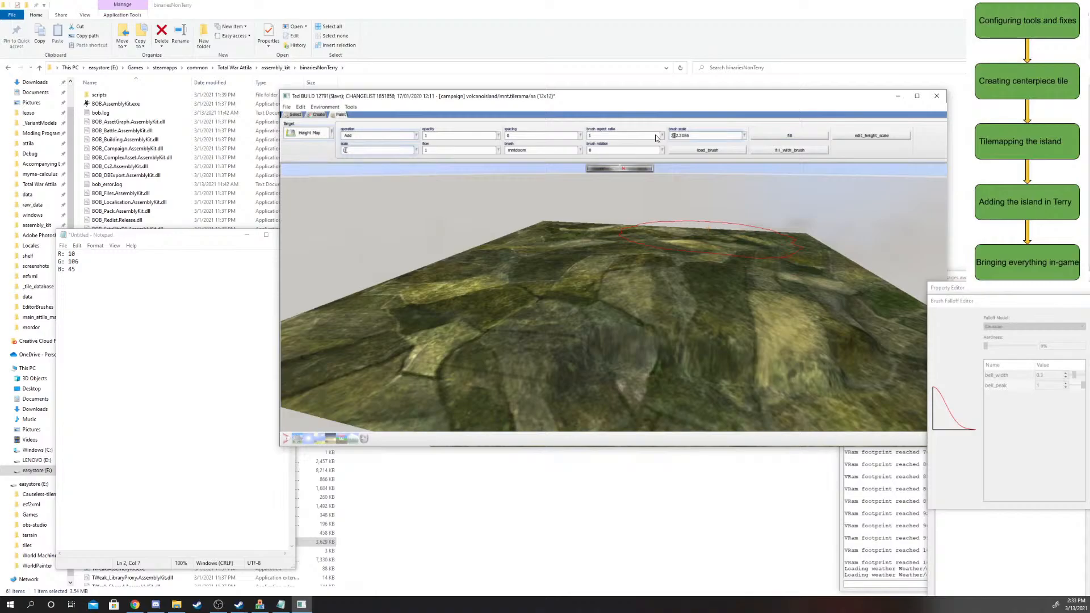
mouse_move(591, 243)
middle_down()
mouse_move(592, 292)
mouse_move(588, 277)
mouse_move(575, 290)
middle_up()
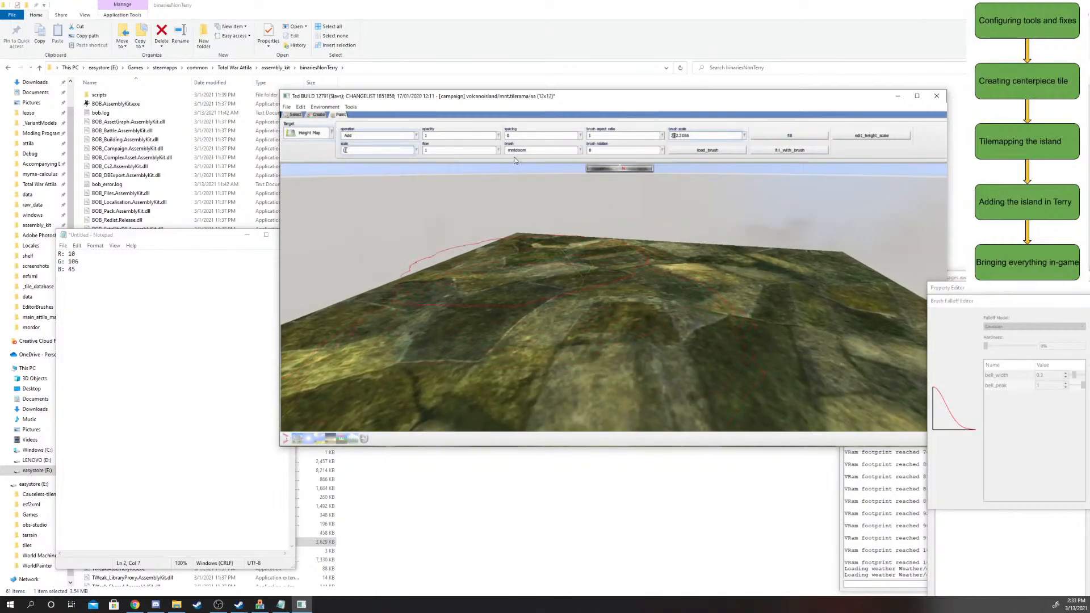
click(843, 138)
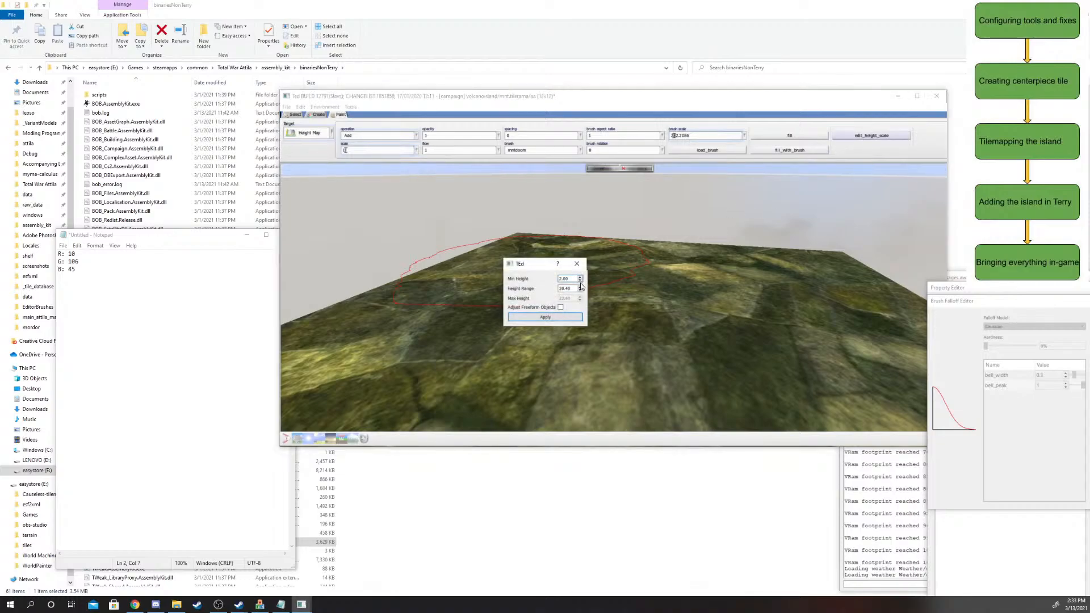
click(577, 263)
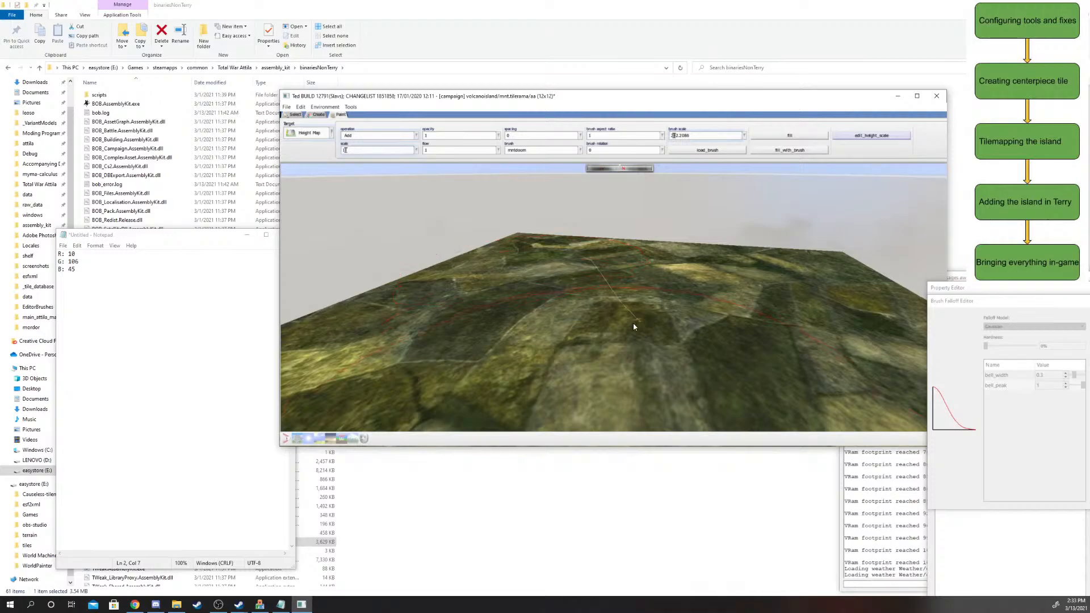
- Look through the Influence Map, Ground Type Map and Blend Map paint targets, ending back on Height Map
click(325, 134)
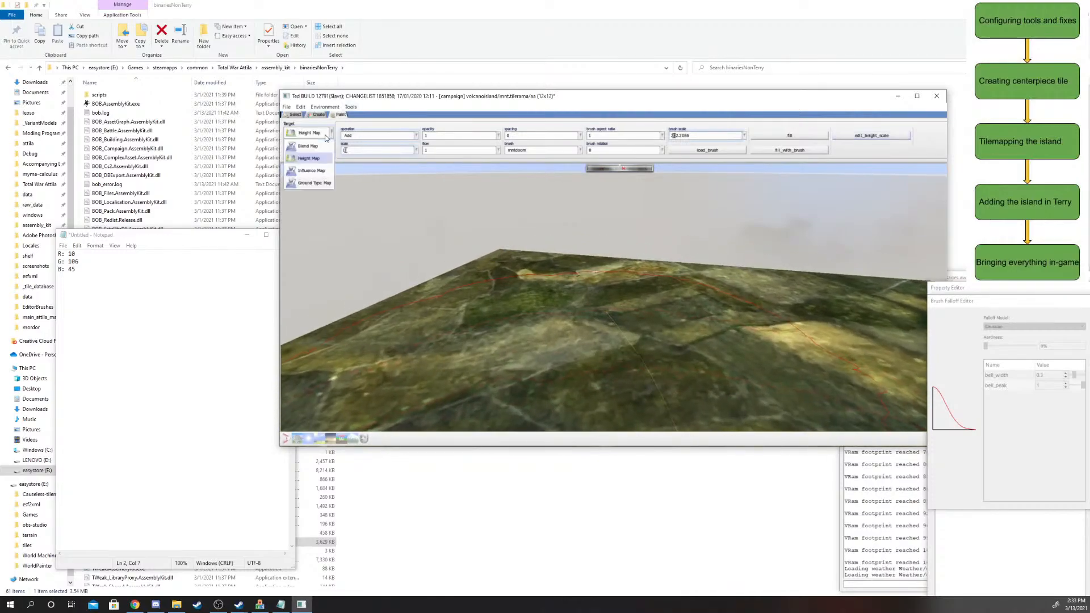
click(311, 171)
click(322, 135)
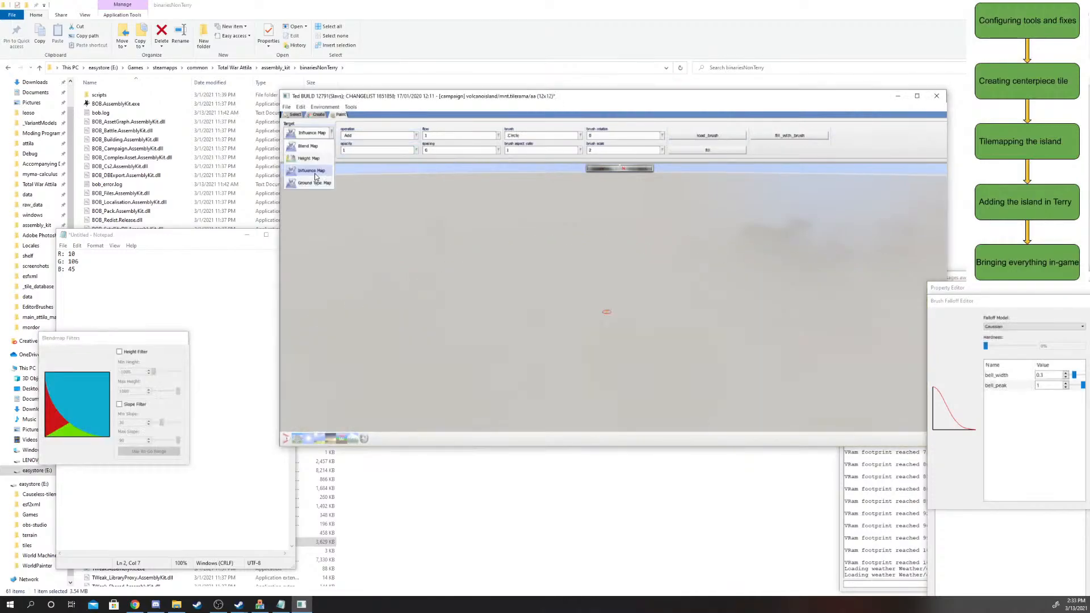
click(313, 182)
click(319, 134)
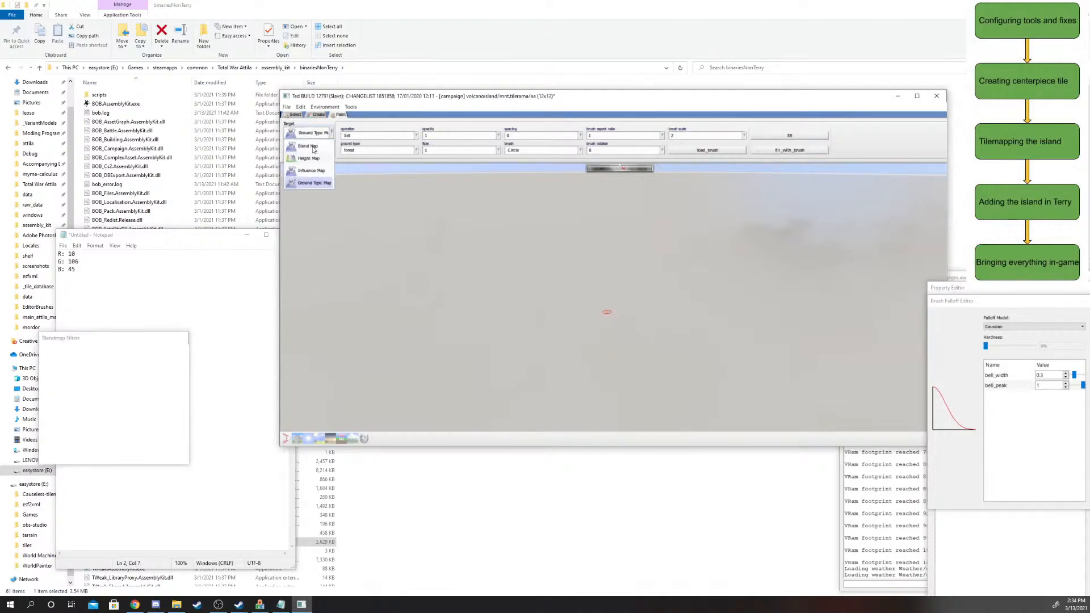
click(312, 149)
click(319, 134)
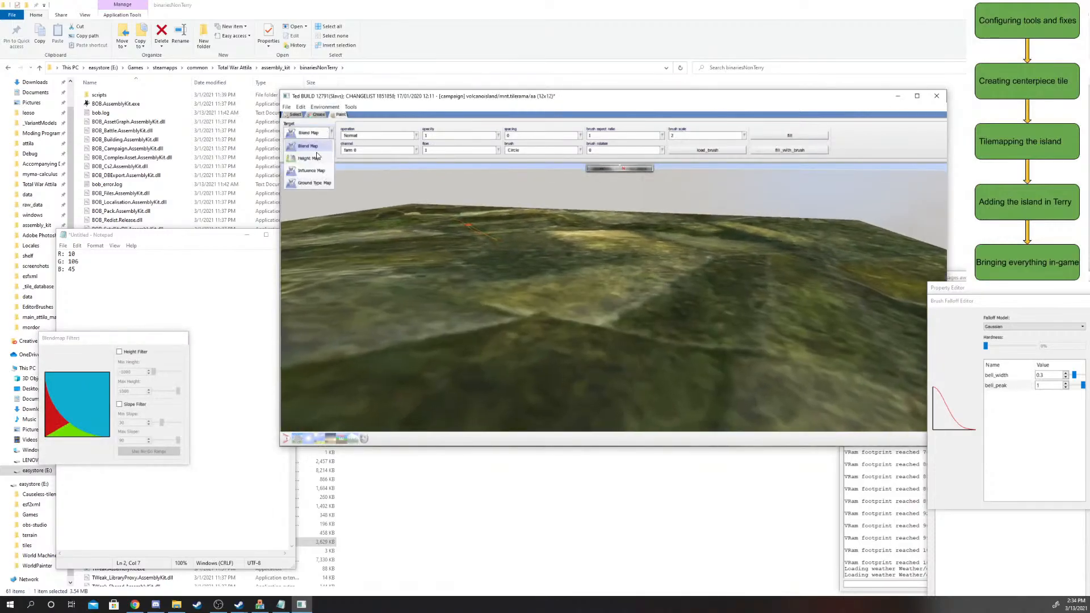
click(317, 158)
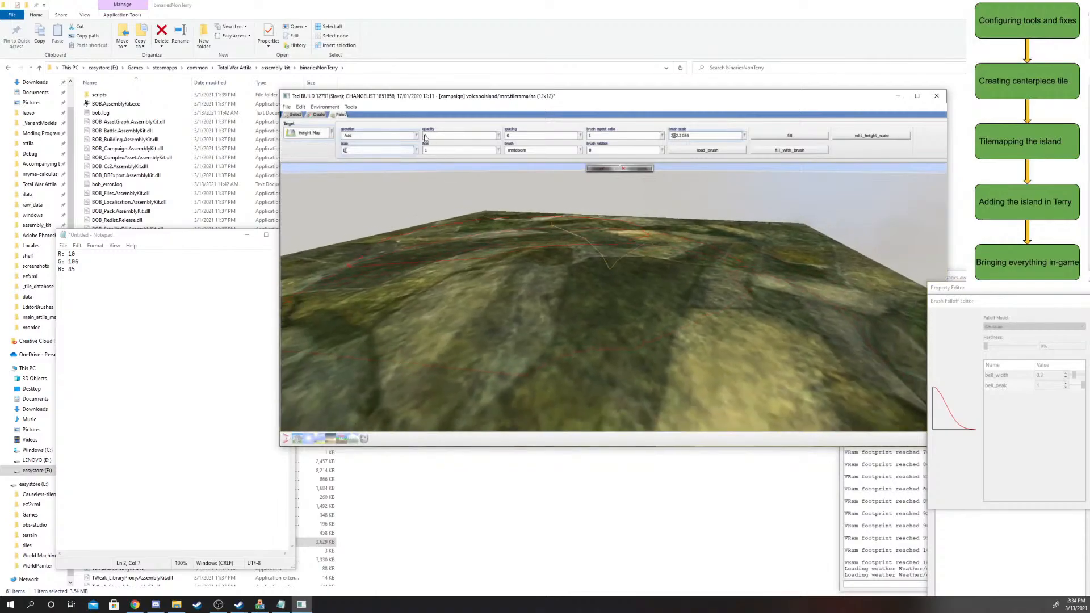
- Set the height map painting operation to Absolute and choose the Circle brush
click(397, 137)
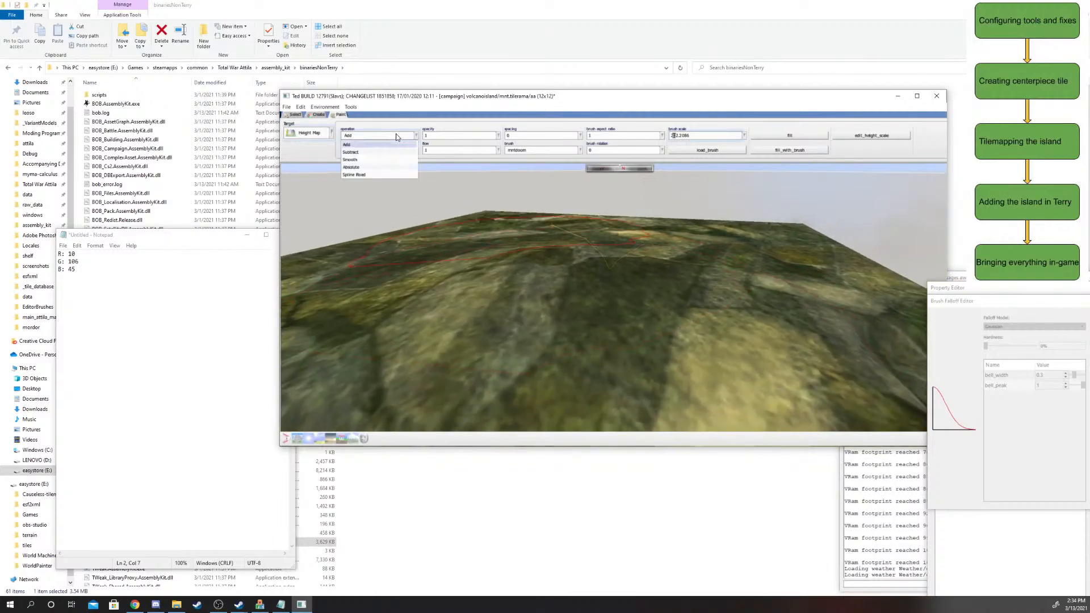
click(352, 168)
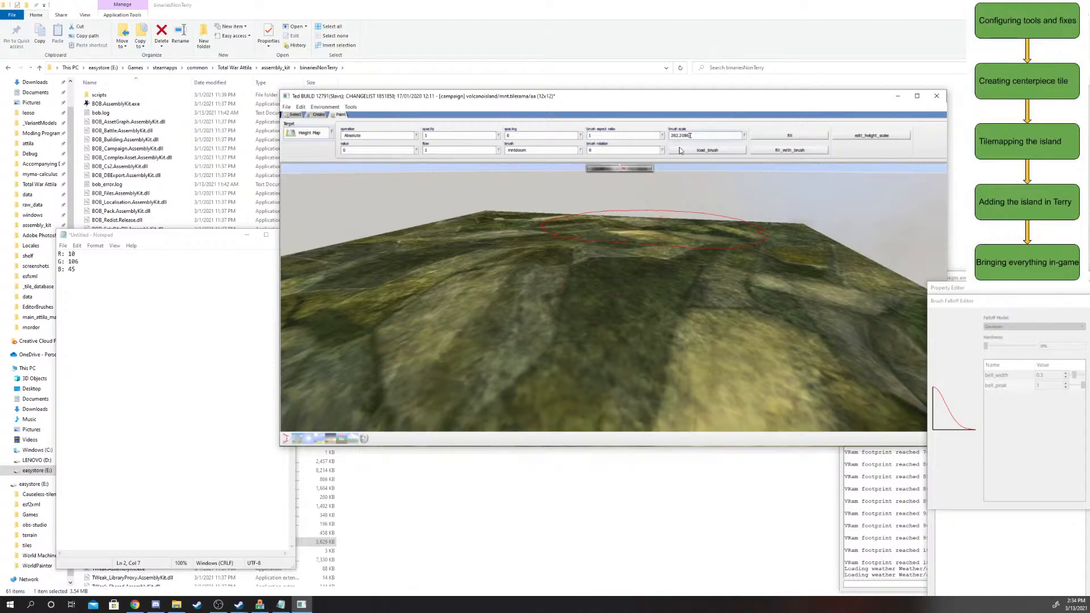
click(546, 150)
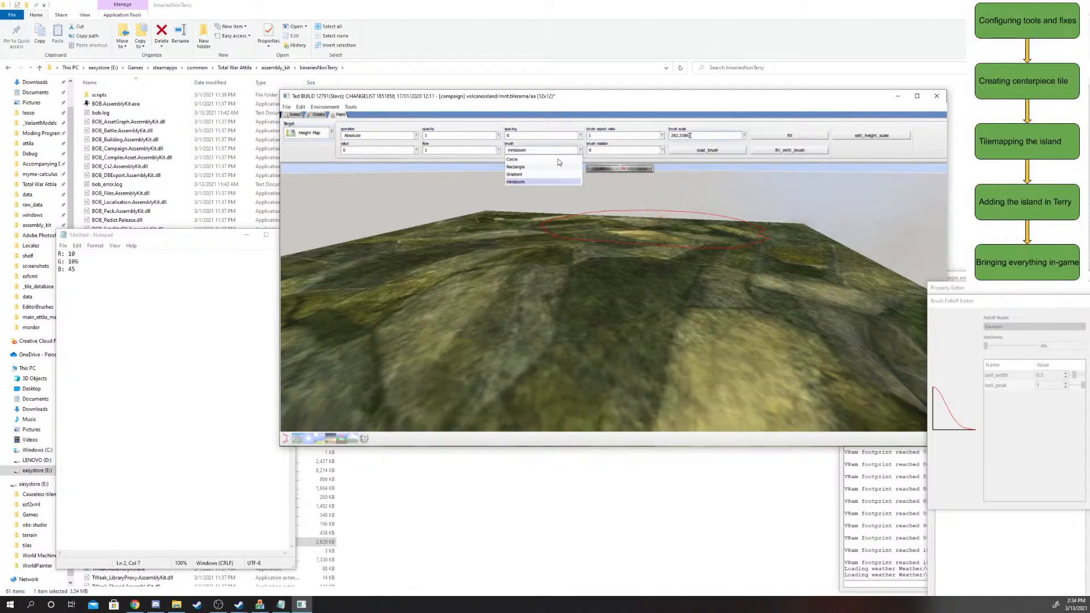
click(558, 160)
- Reduce the Circle brush's scale to about 30.67 for painting on the tile
scroll(559, 267, down, 6)
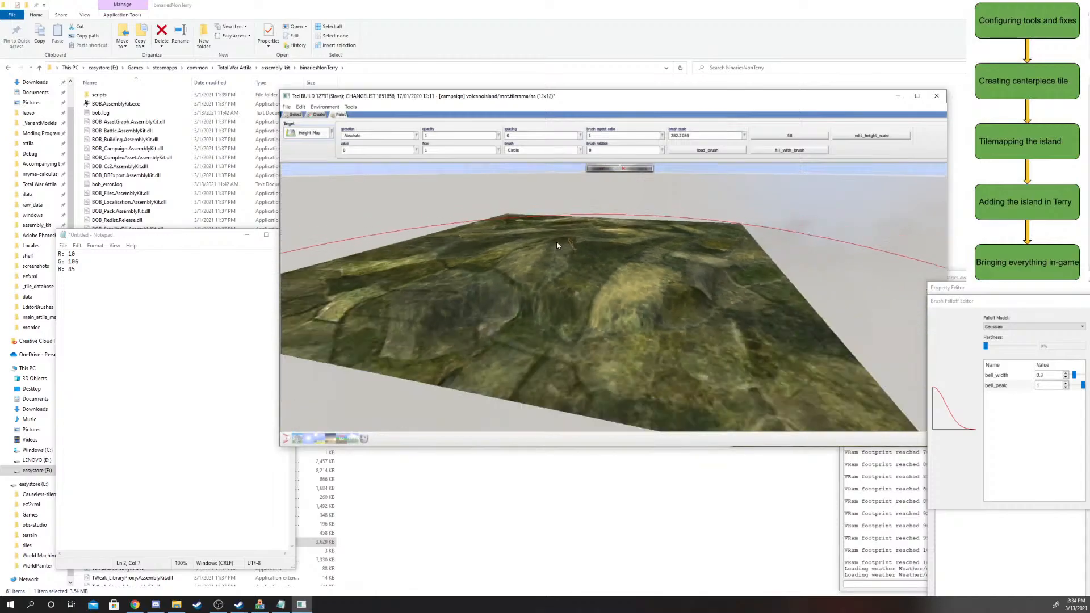
middle_drag(617, 305, 642, 297)
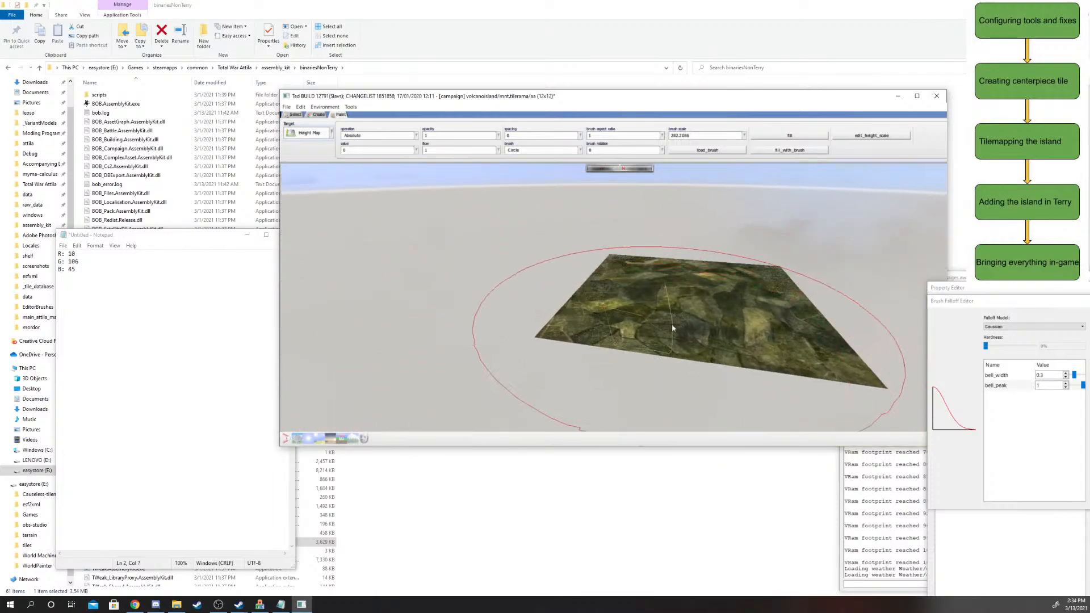
mouse_move(716, 319)
middle_down()
mouse_move(664, 369)
mouse_move(675, 380)
middle_up()
scroll(516, 363, down, 5)
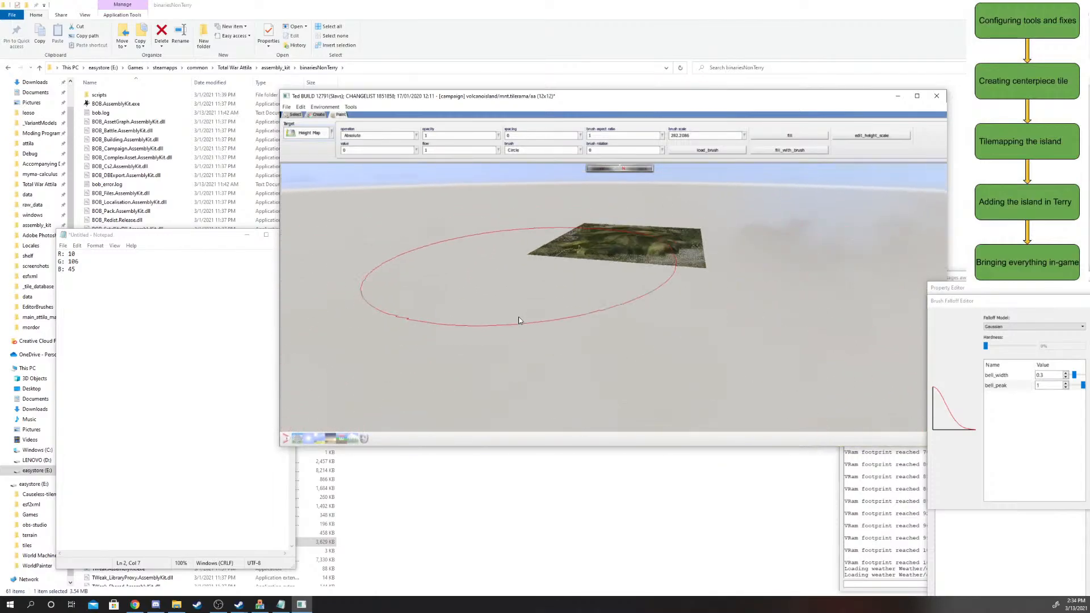
scroll(493, 238, up, 6)
scroll(532, 277, up, 3)
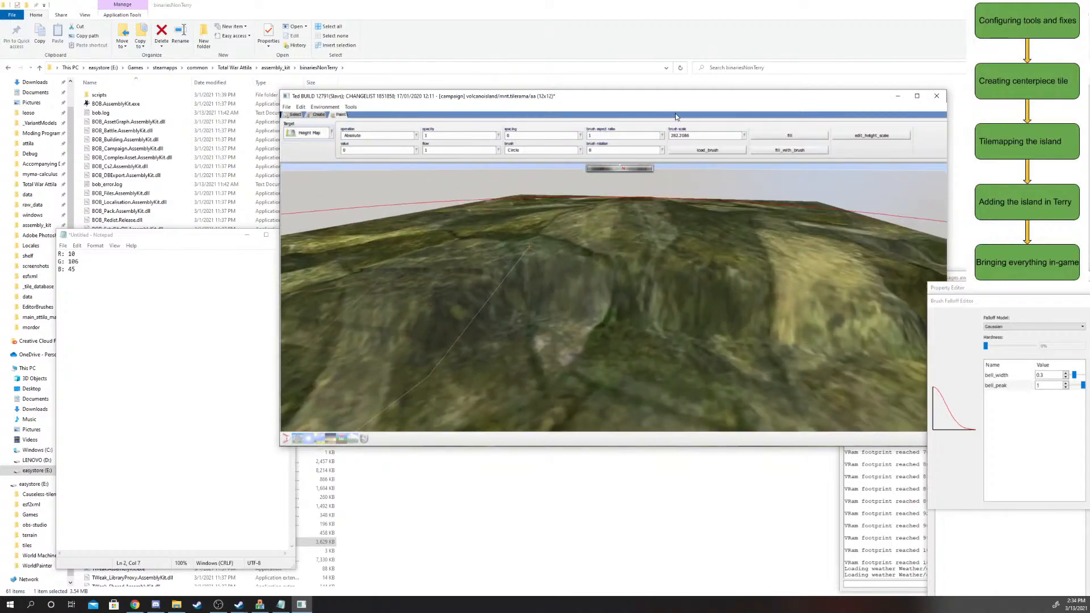
click(736, 140)
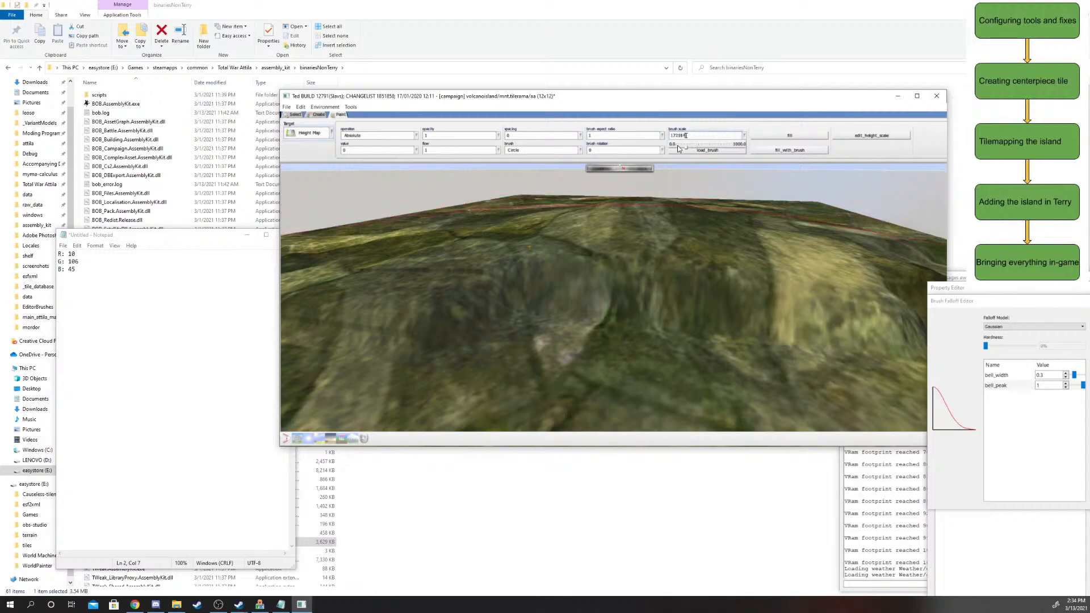
drag(689, 149, 672, 151)
click(743, 135)
drag(681, 147, 671, 150)
click(672, 151)
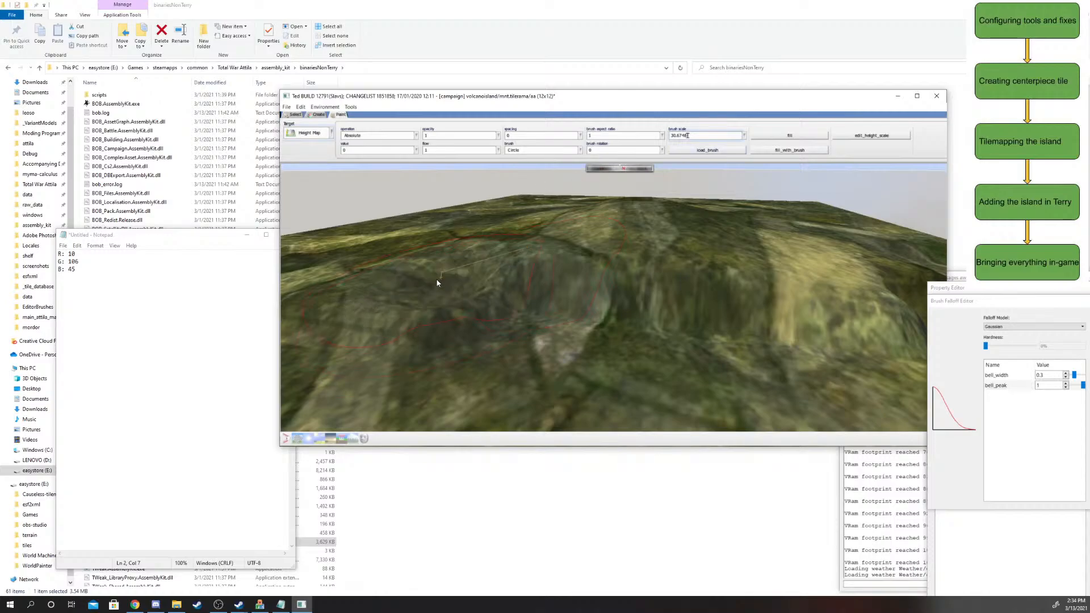
- Paint an Absolute stroke at value 0 across the raised ground and fill the whole height map with that value
drag(531, 302, 450, 324)
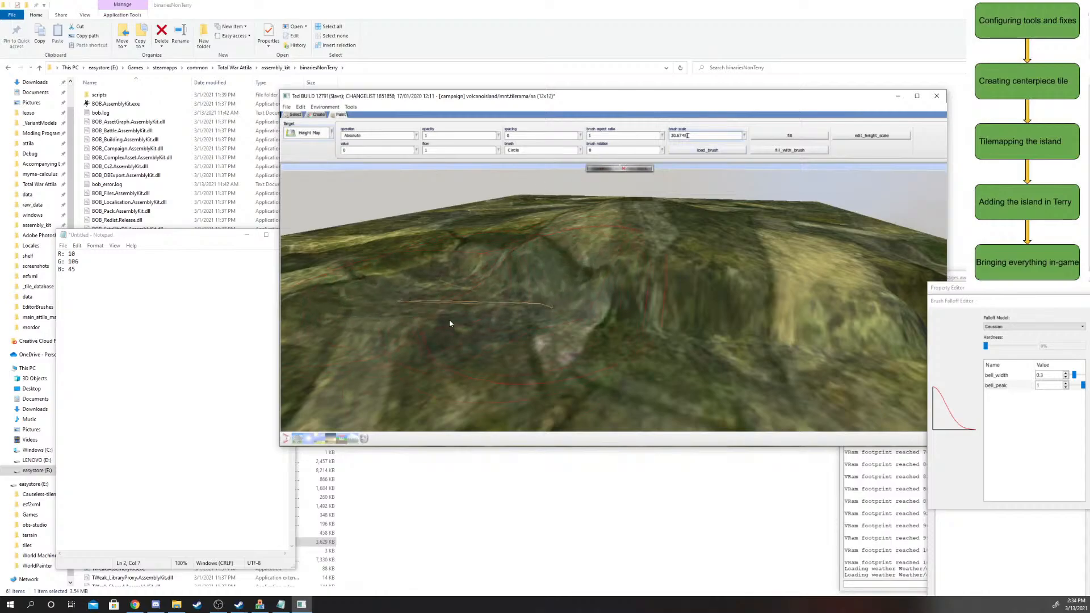
click(788, 135)
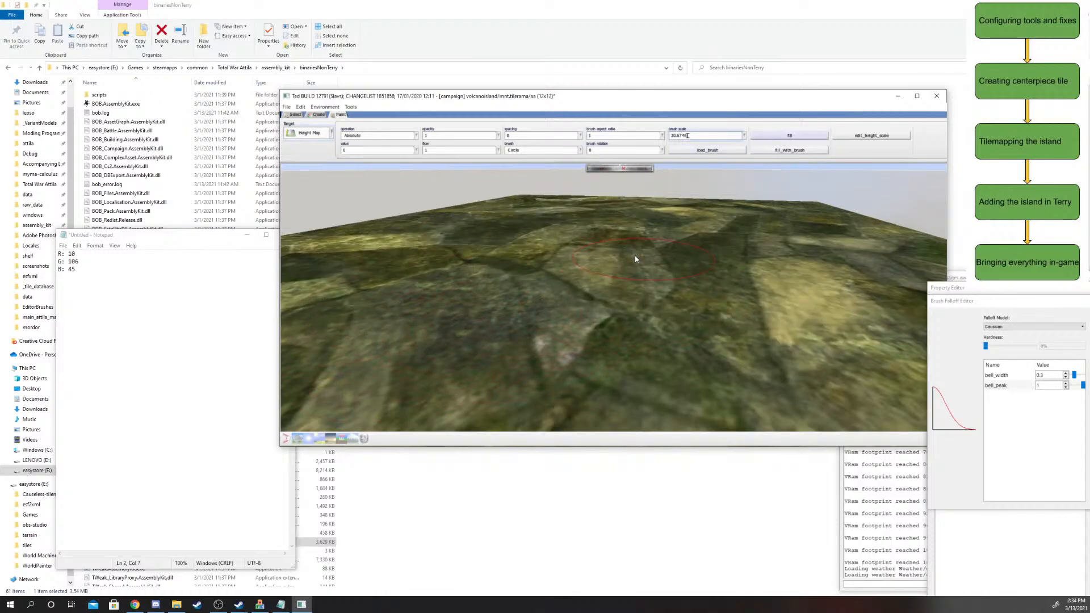
key(w)
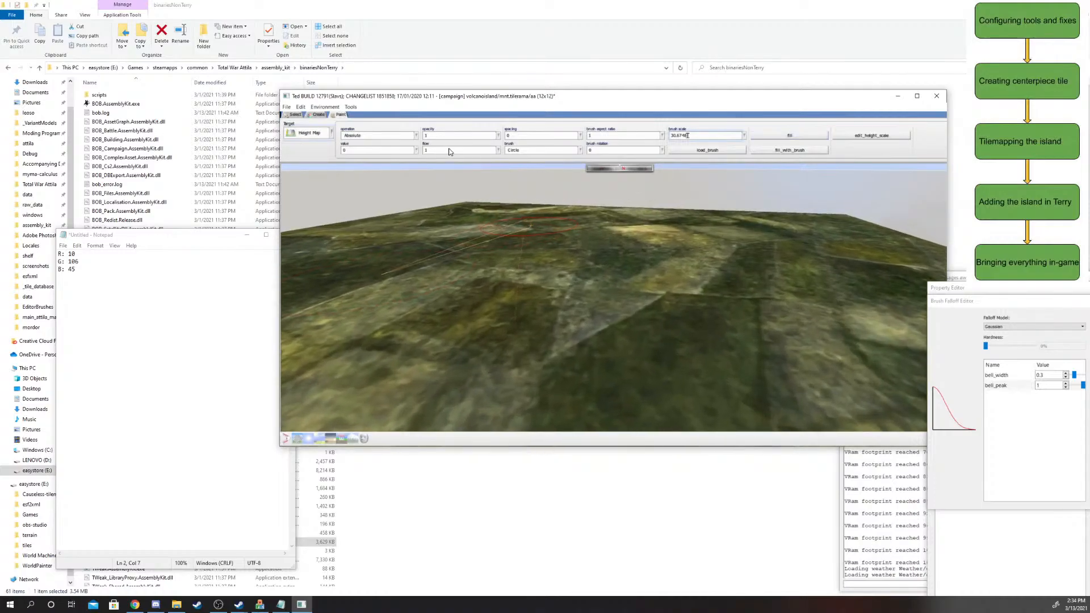
- Switch the height map operation to Add and set the brush scale to about 172
click(412, 136)
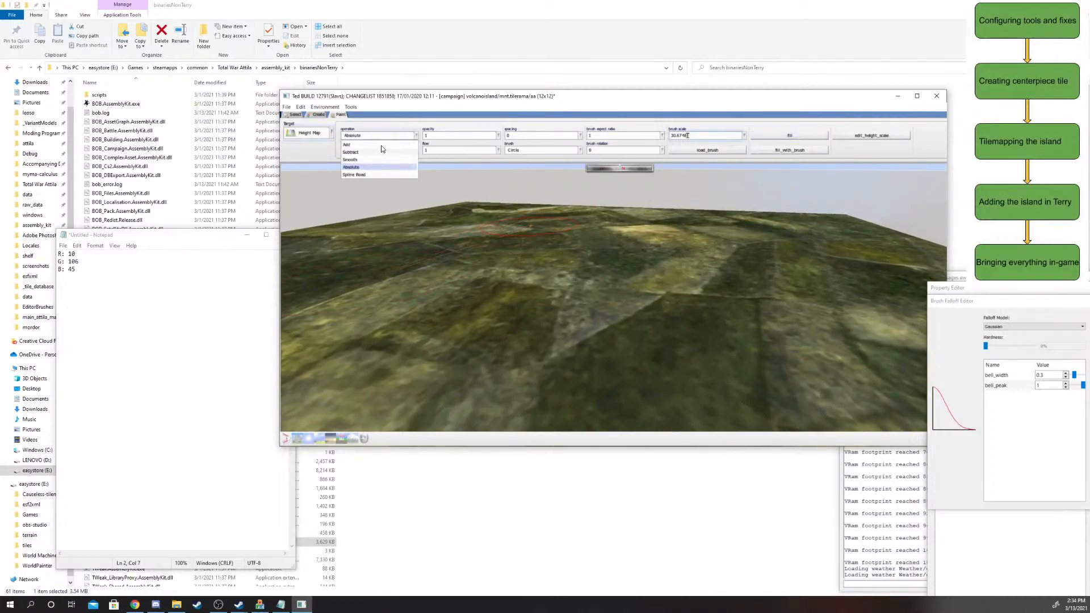
click(383, 149)
click(725, 136)
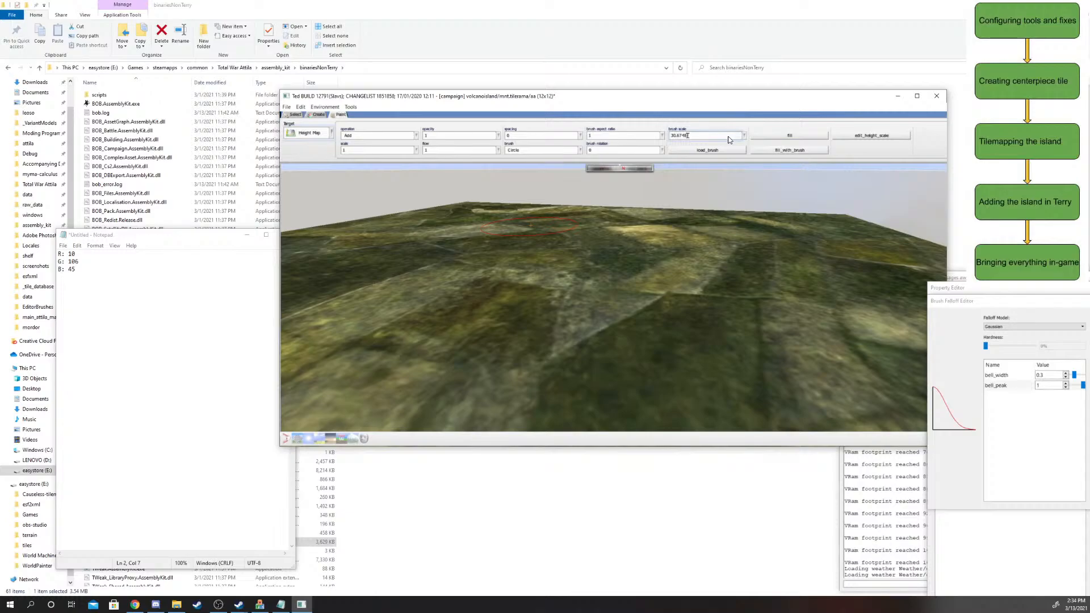
click(735, 136)
drag(677, 148, 677, 148)
- Load the custom mountain brush from mntdoom.png in the EditorBrushes folder for height map painting
click(676, 152)
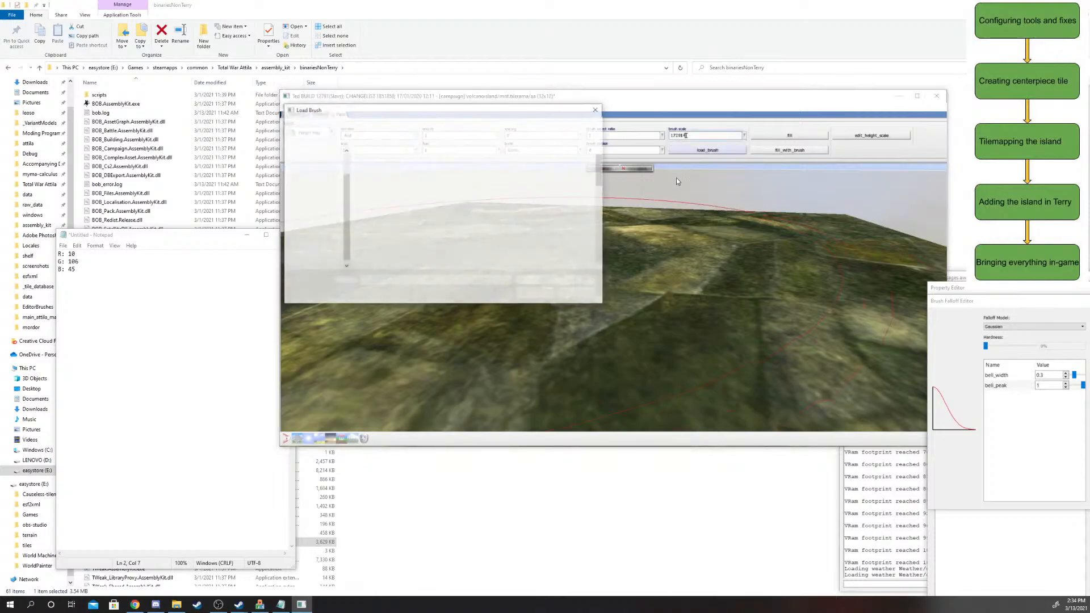
scroll(432, 209, down, 5)
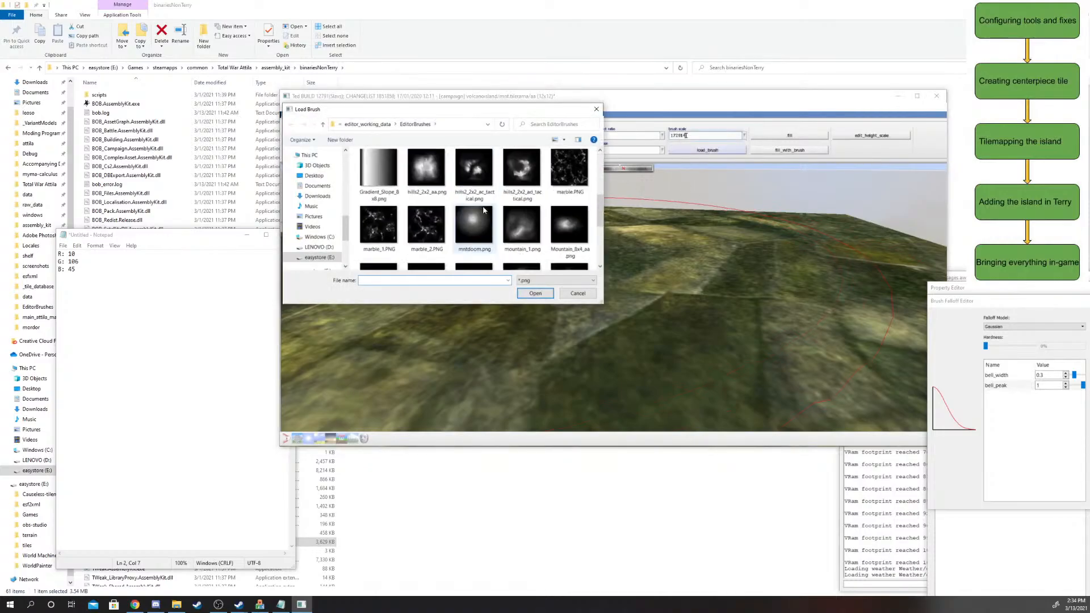
click(476, 215)
click(533, 293)
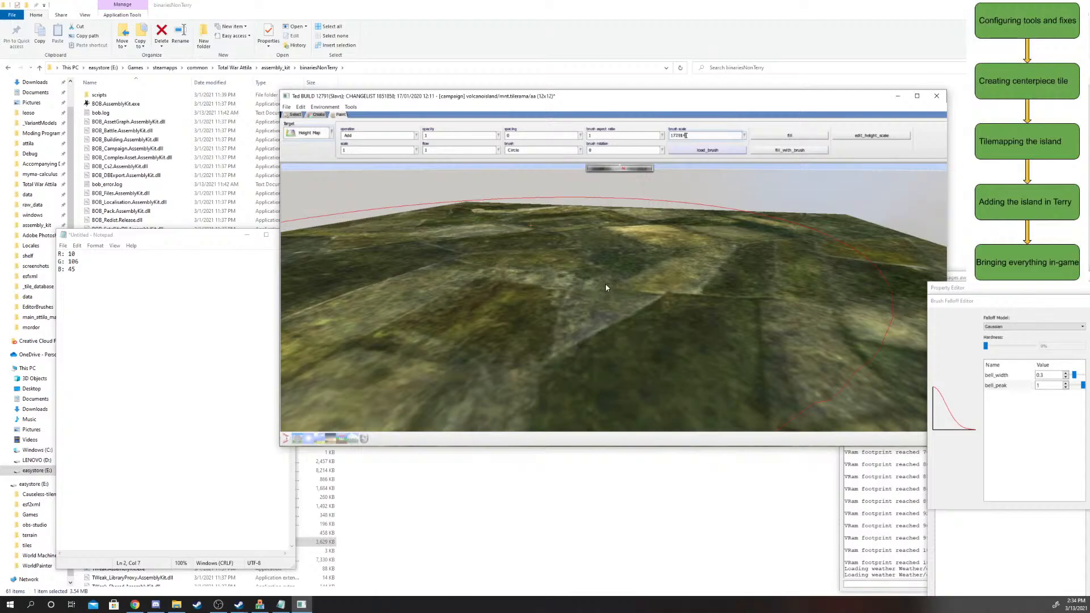
scroll(584, 254, down, 5)
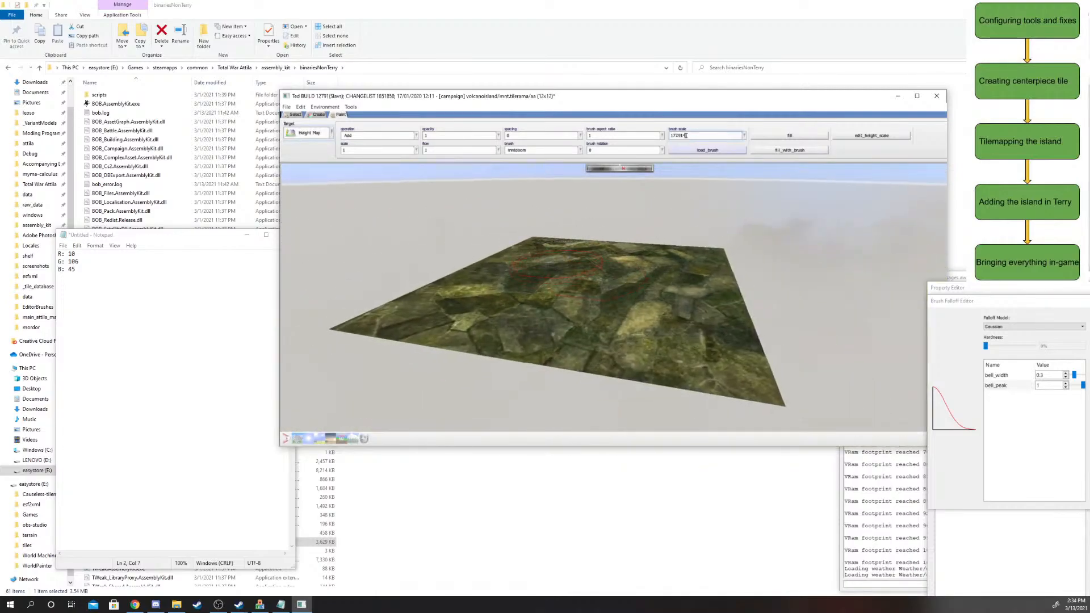
key(alt+Tab)
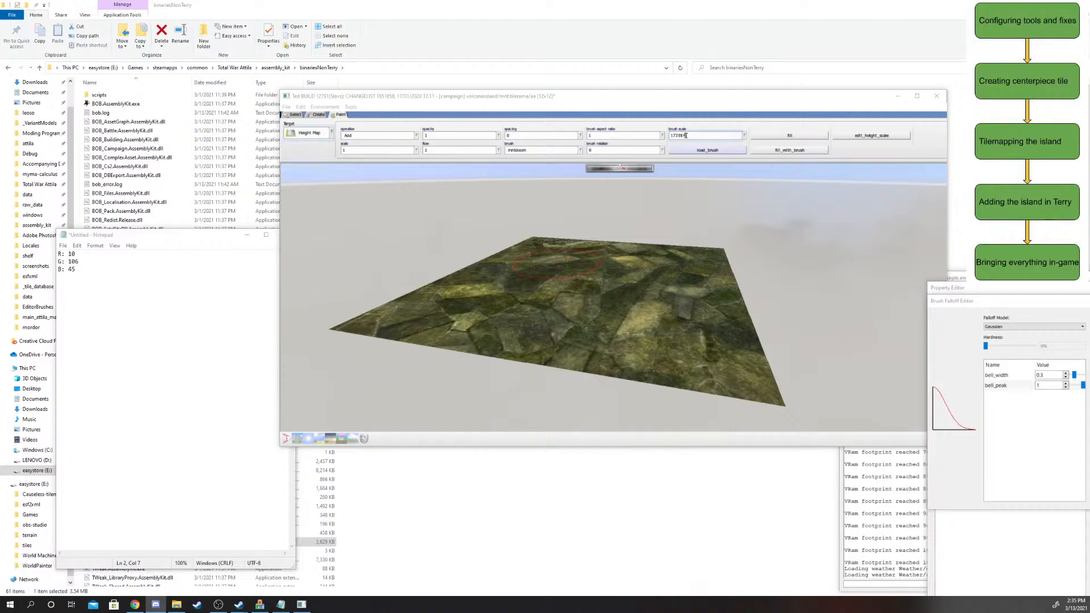
click(581, 295)
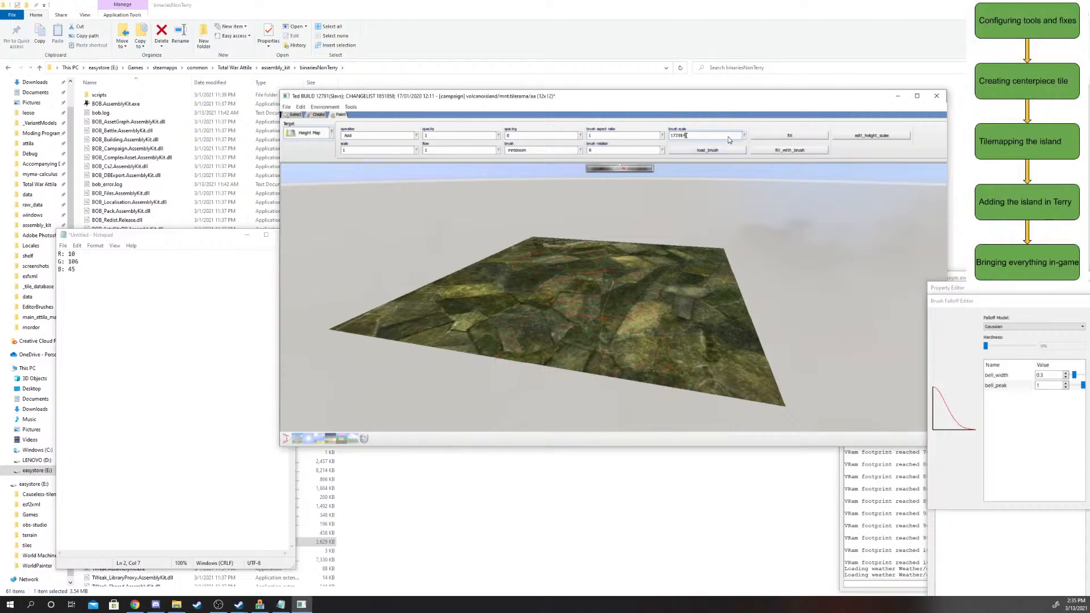
- Increase the mountain brush's scale to about 355 so it covers most of the tile
scroll(729, 138, up, 5)
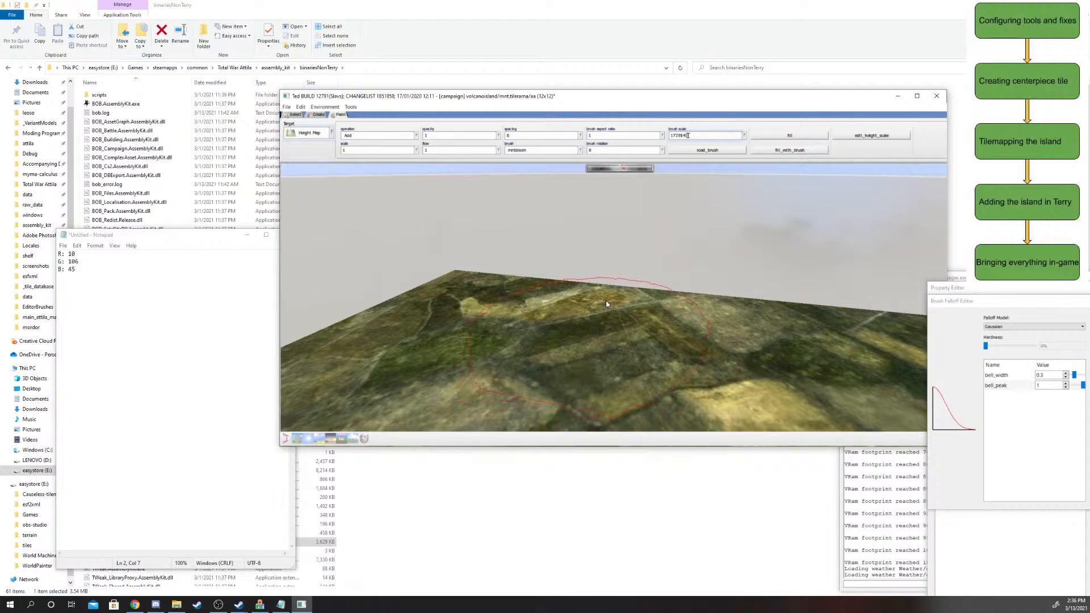
scroll(605, 301, down, 3)
click(735, 137)
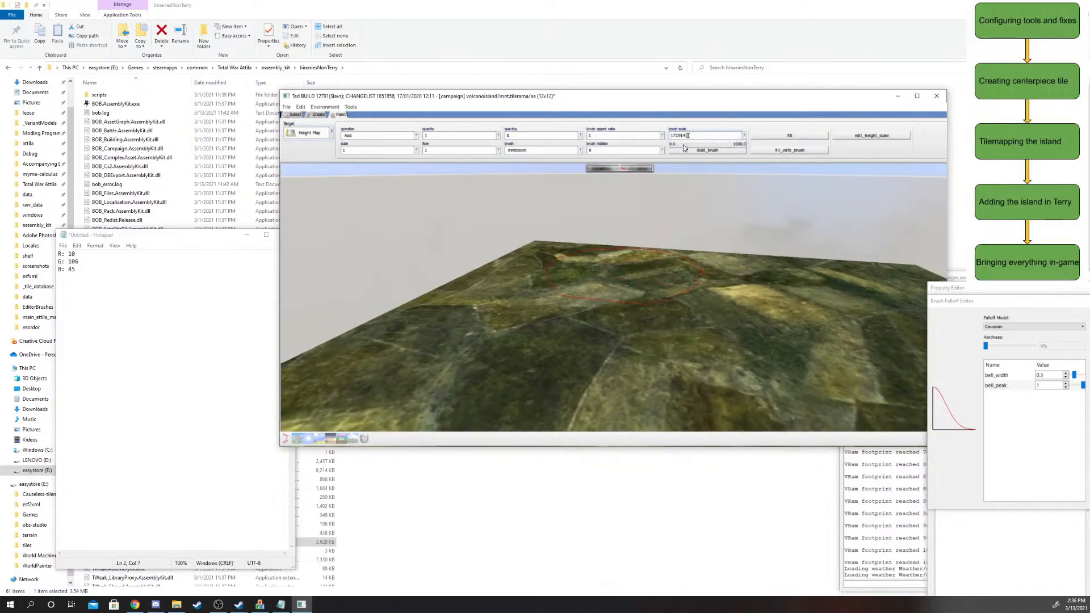
drag(684, 147, 696, 149)
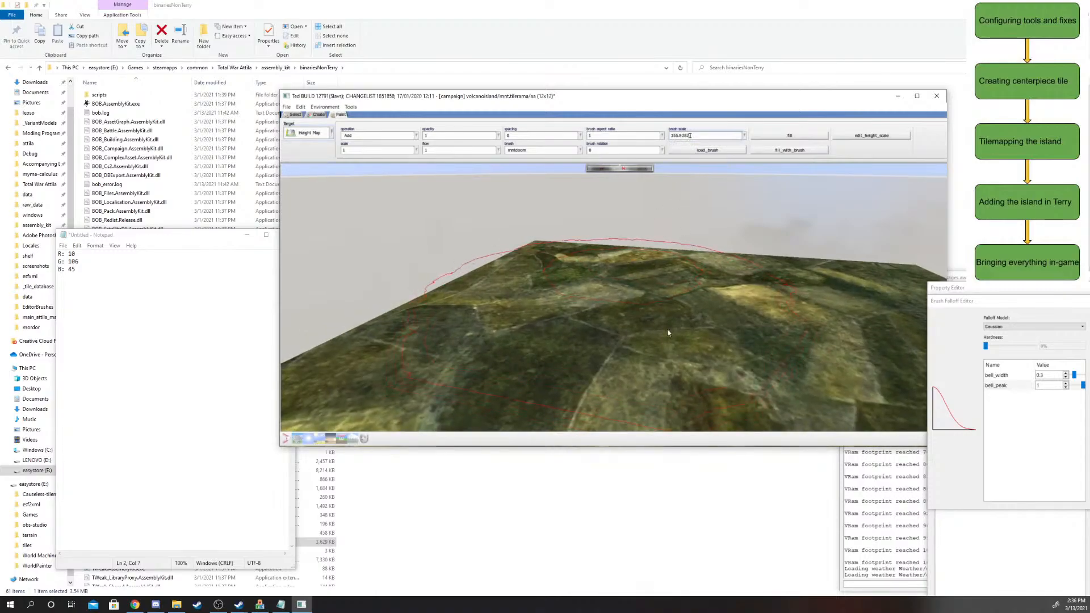
- Try stamping the mountain shape onto the middle of the tile with the Add operation
scroll(668, 318, up, 3)
scroll(635, 266, down, 4)
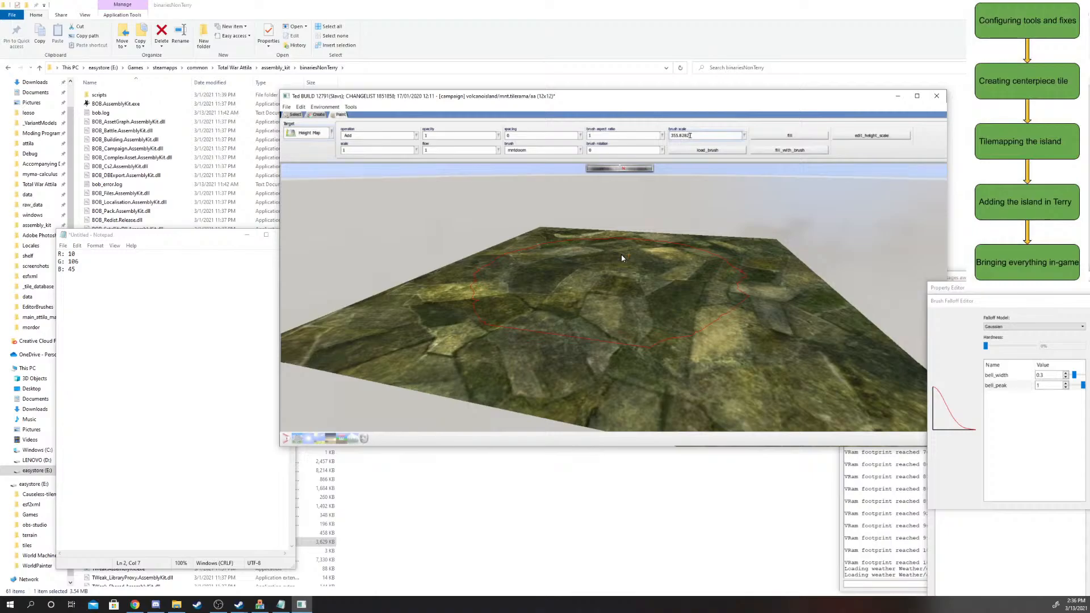
drag(621, 254, 624, 256)
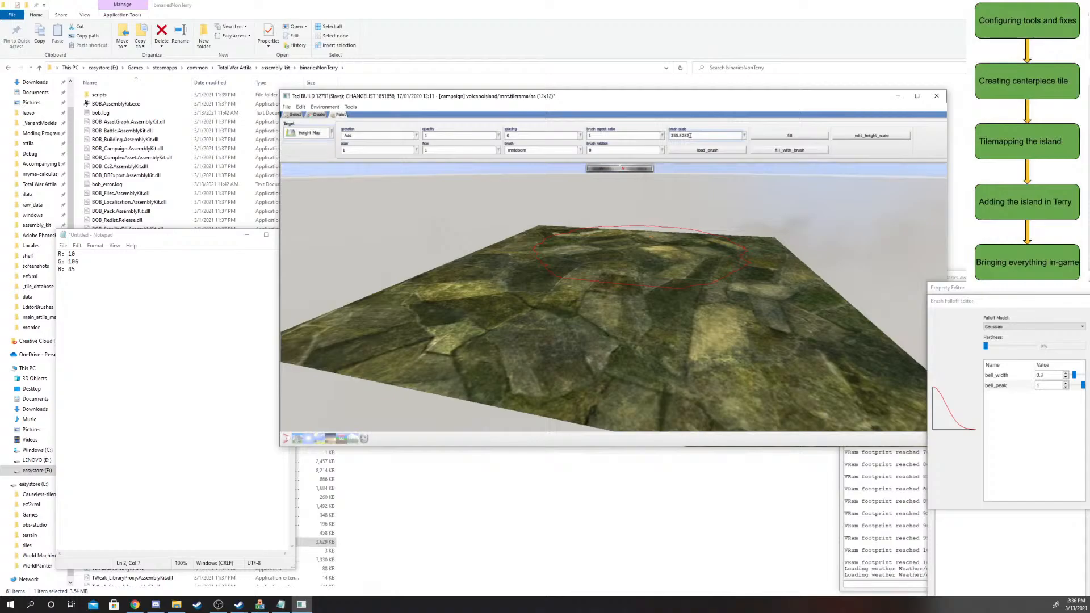
scroll(617, 267, up, 3)
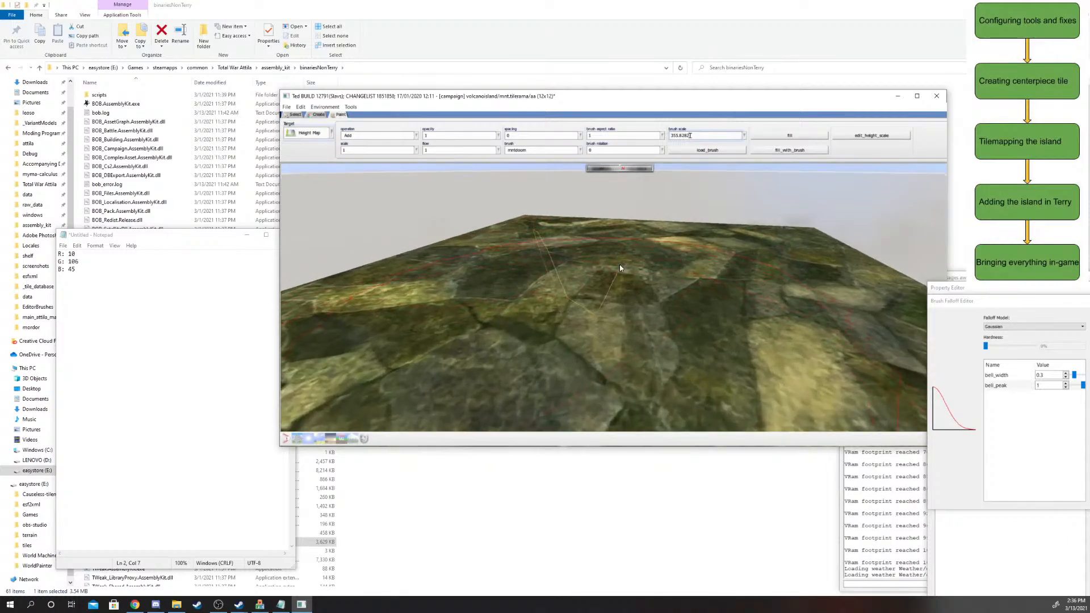
- Switch the height map operation to Absolute with value 0 and fill the whole tile to flatten it
click(363, 136)
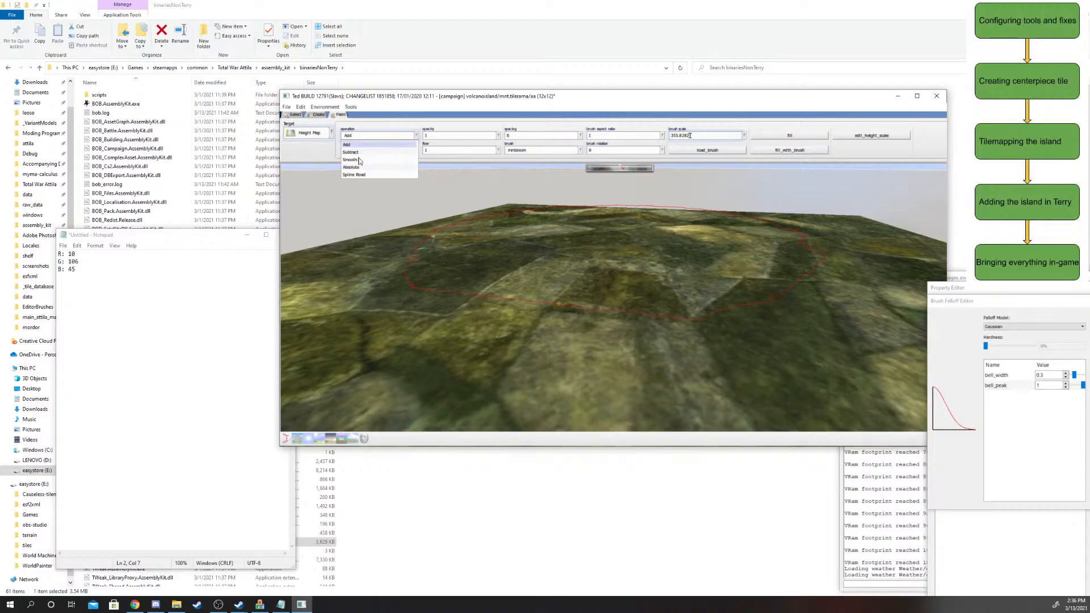
click(357, 167)
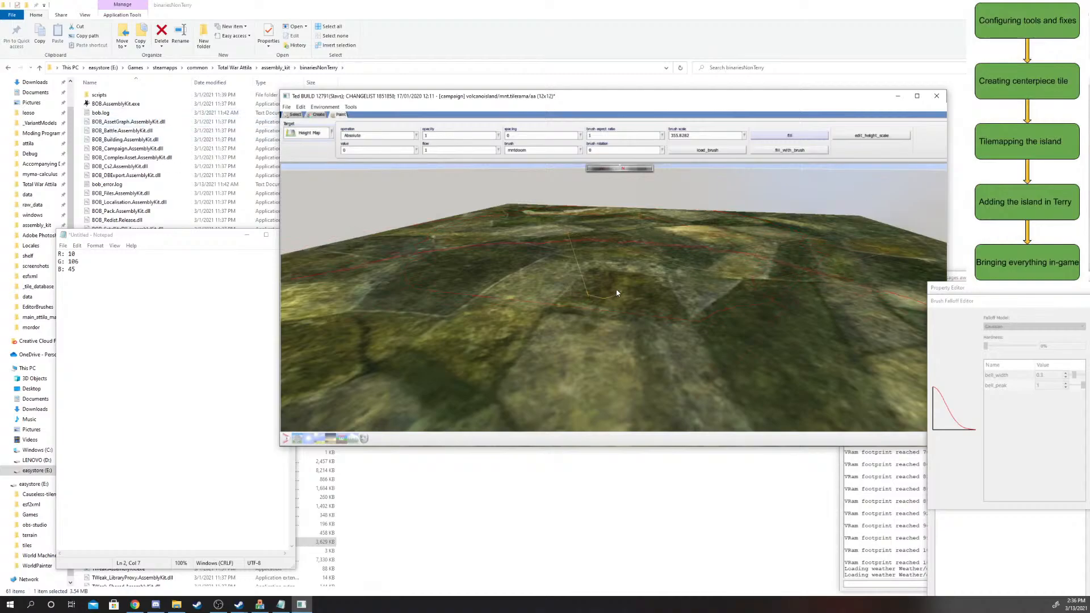
scroll(619, 267, down, 5)
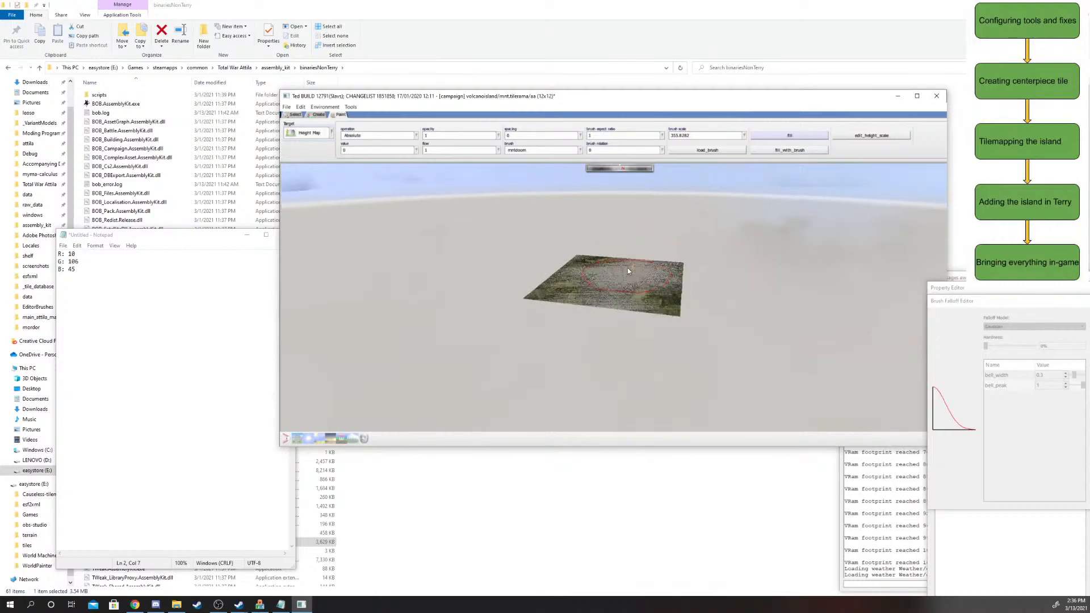
scroll(620, 290, up, 5)
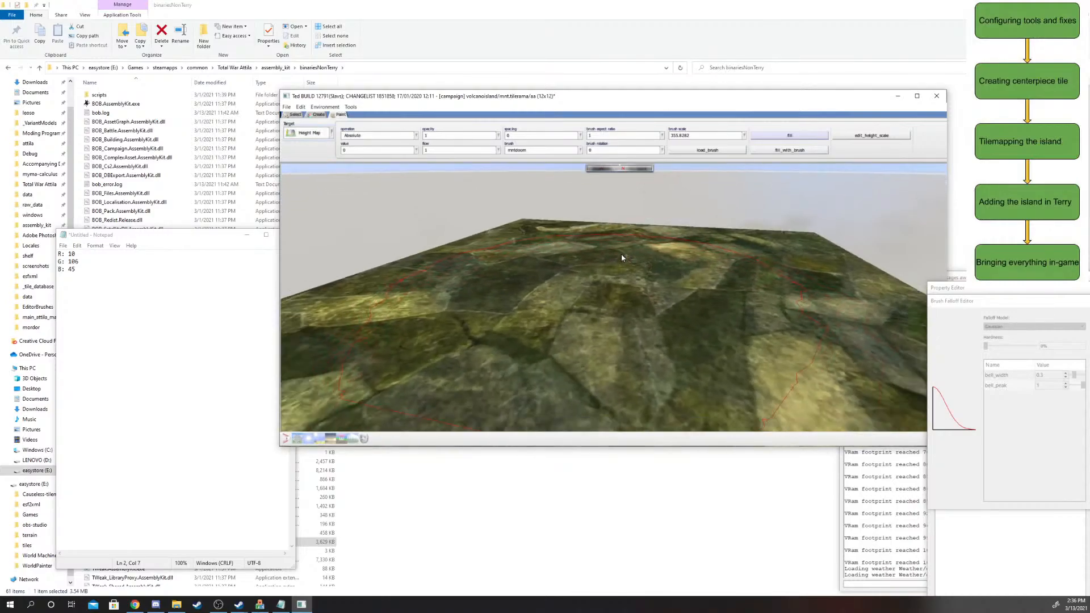
- Examine the flattened tile from above and at an angle to judge where its center lies
scroll(600, 291, down, 3)
middle_drag(601, 288, 593, 358)
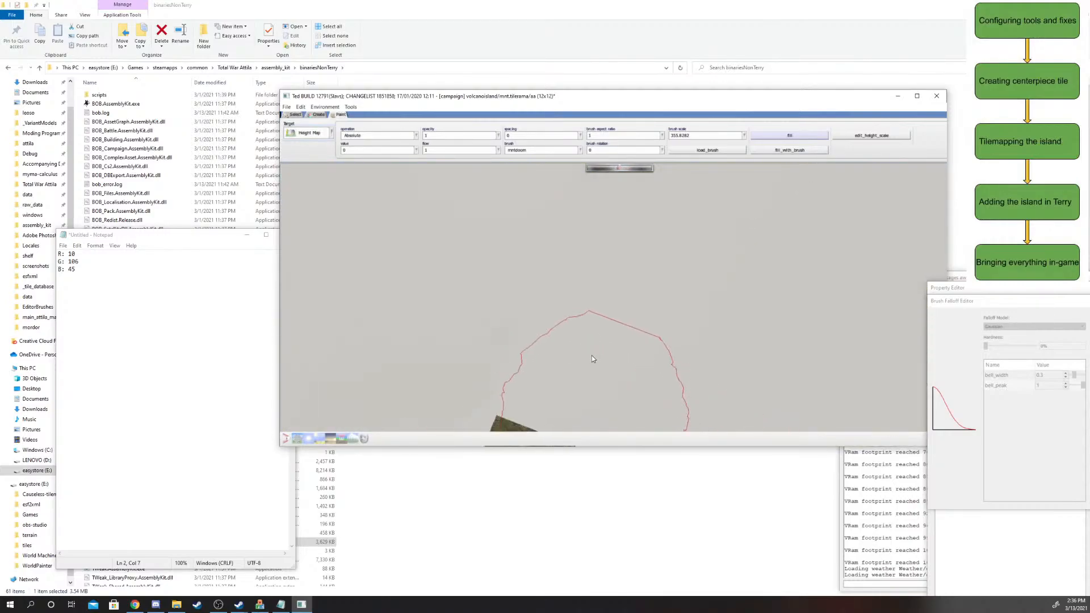
scroll(596, 335, down, 4)
middle_drag(603, 253, 503, 334)
scroll(594, 230, up, 4)
scroll(508, 335, down, 2)
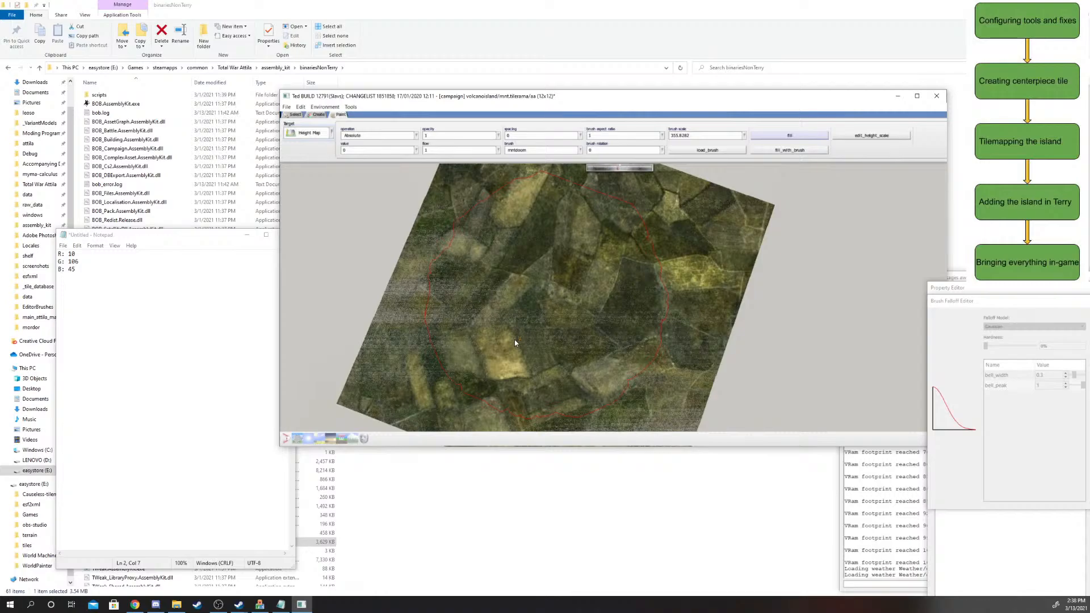
scroll(514, 339, up, 5)
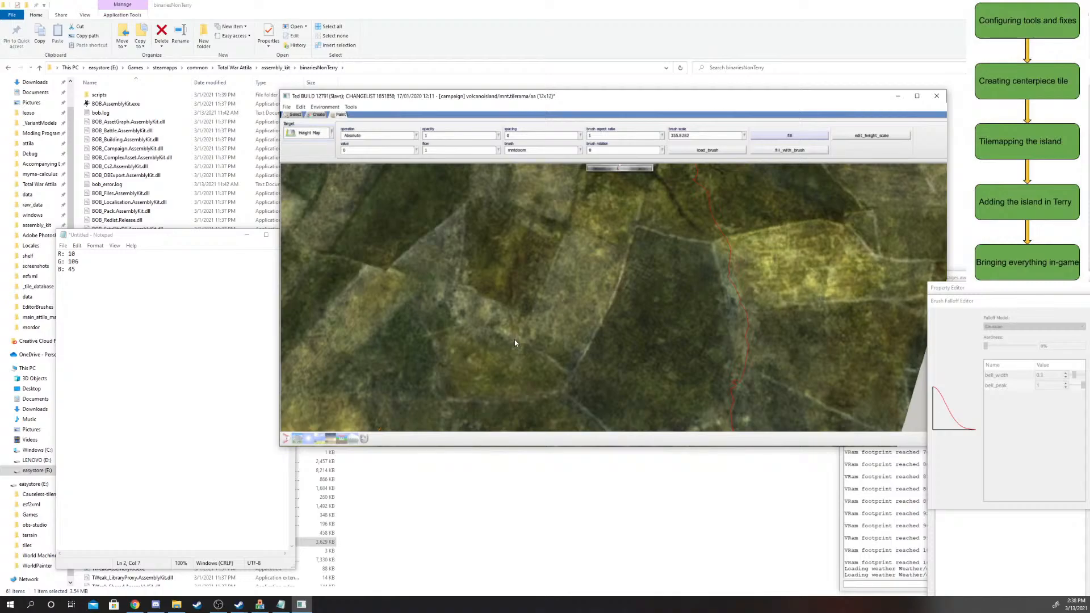
scroll(514, 340, down, 3)
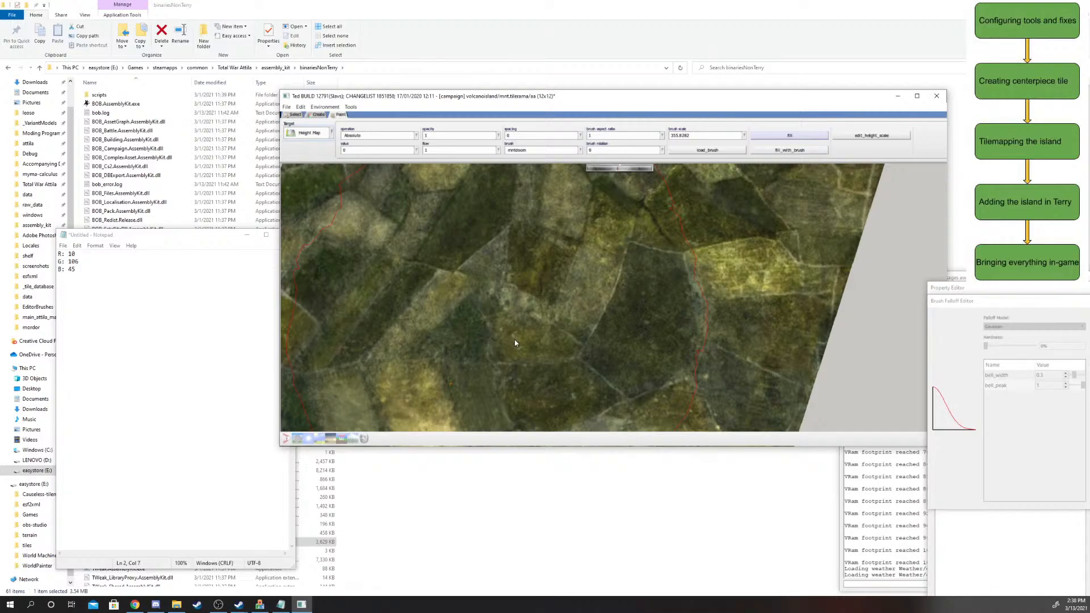
middle_drag(514, 340, 520, 257)
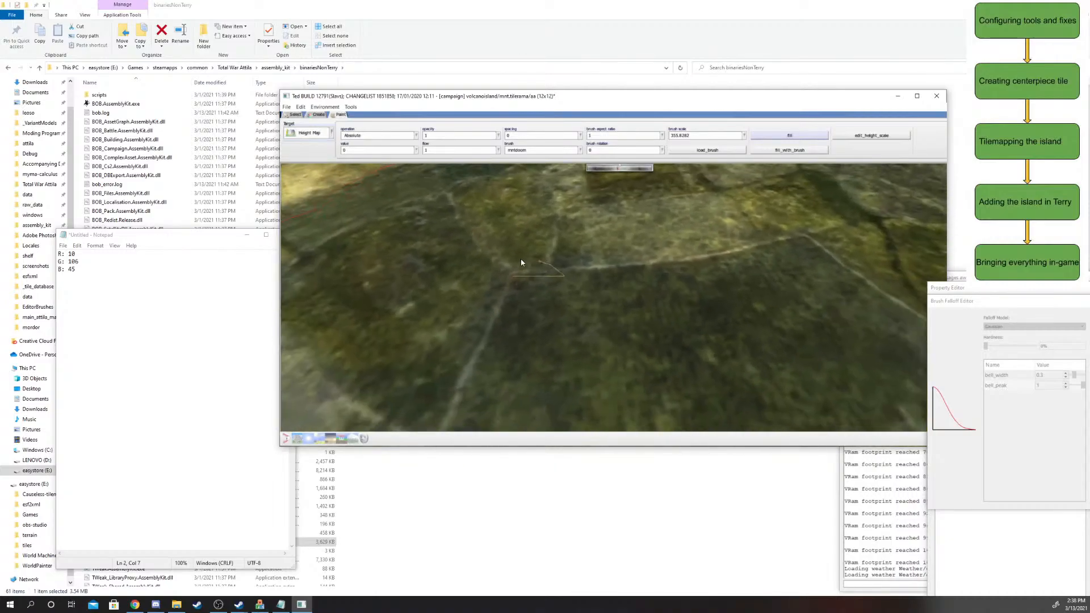
- Switch the height map operation back to Add and stamp the mountain brush once on the center of the tile
click(364, 139)
click(362, 147)
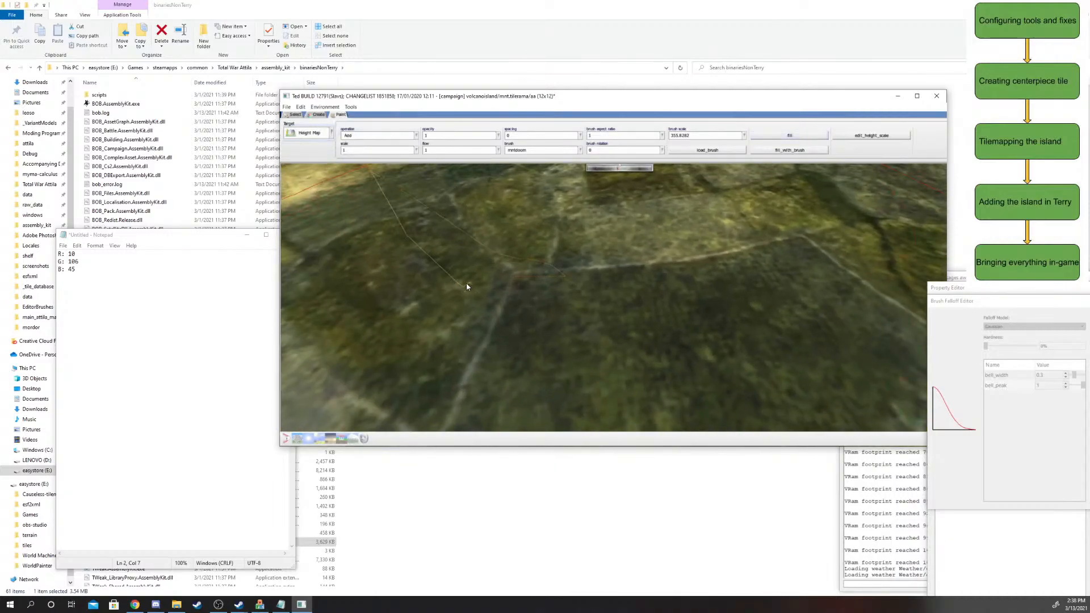
scroll(521, 296, down, 5)
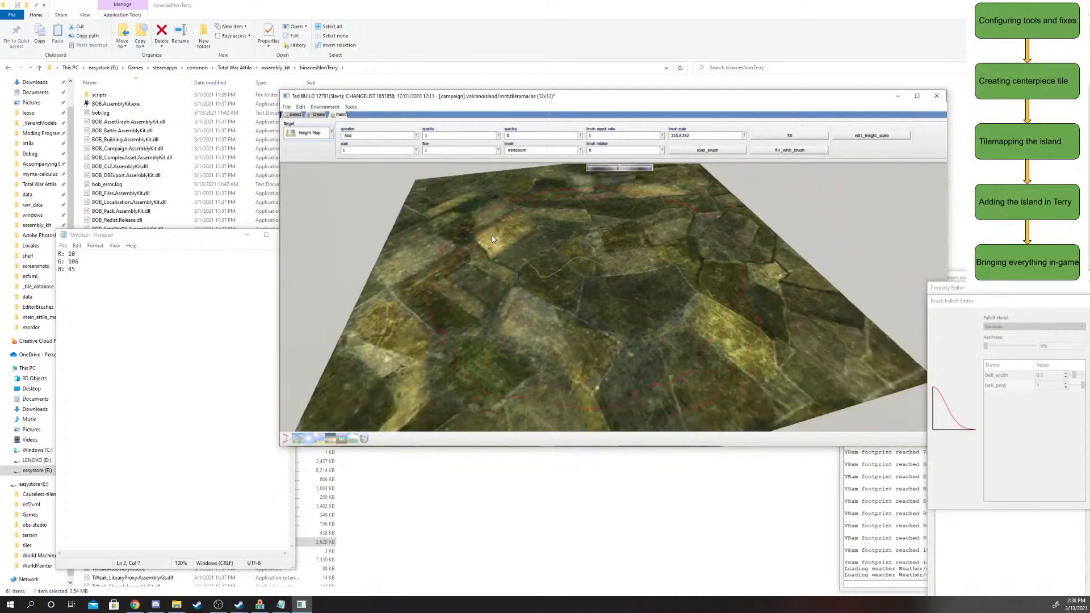
scroll(493, 237, down, 1)
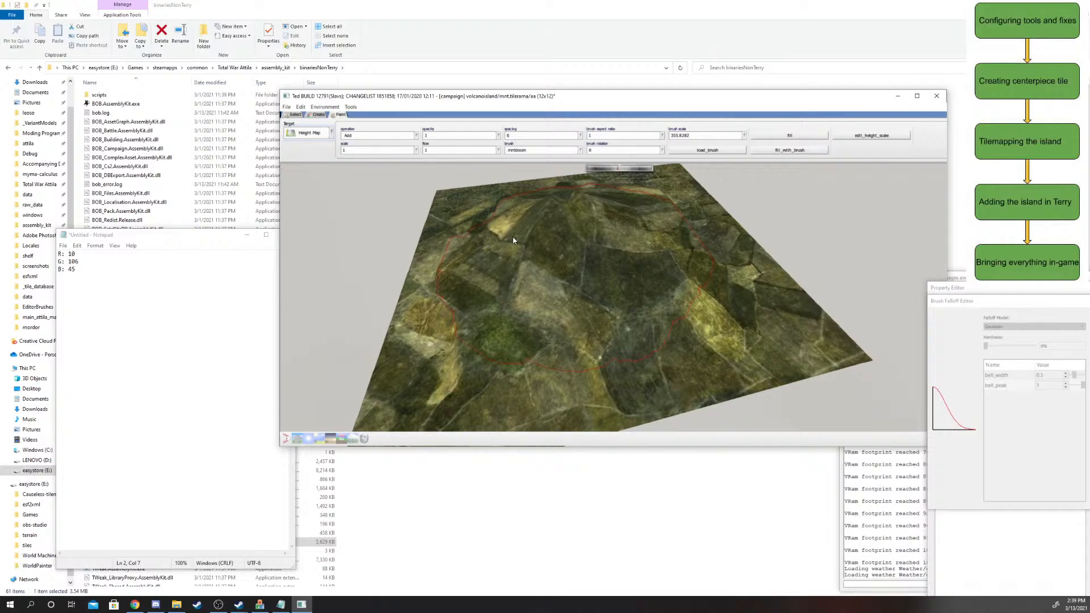
click(512, 236)
- Examine the stamped mountain's slopes and the surrounding terrain from several sides and distances
scroll(578, 297, down, 5)
scroll(596, 283, up, 5)
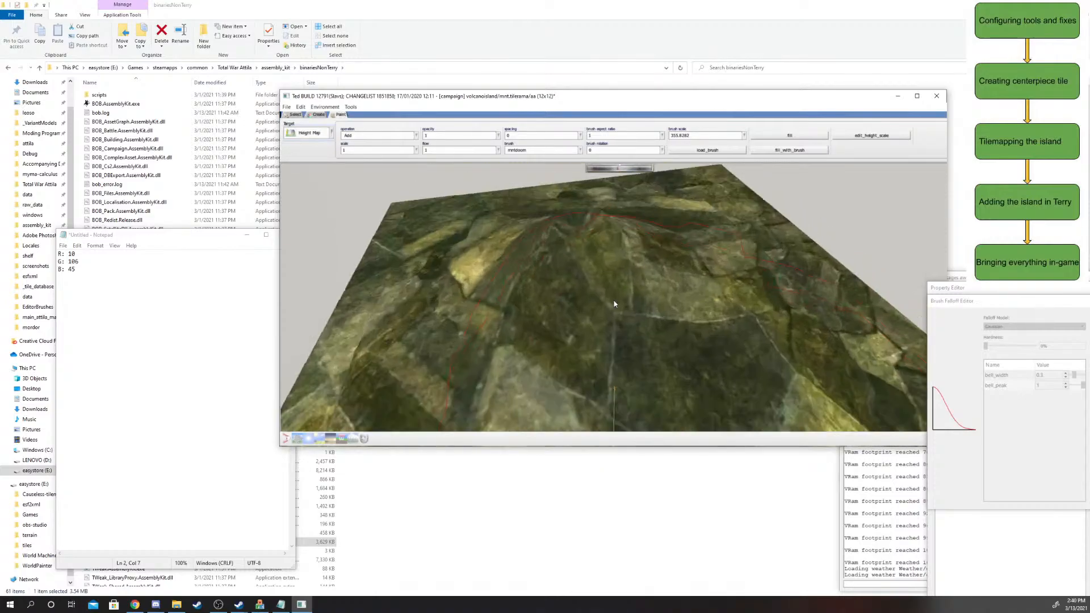
scroll(613, 288, down, 5)
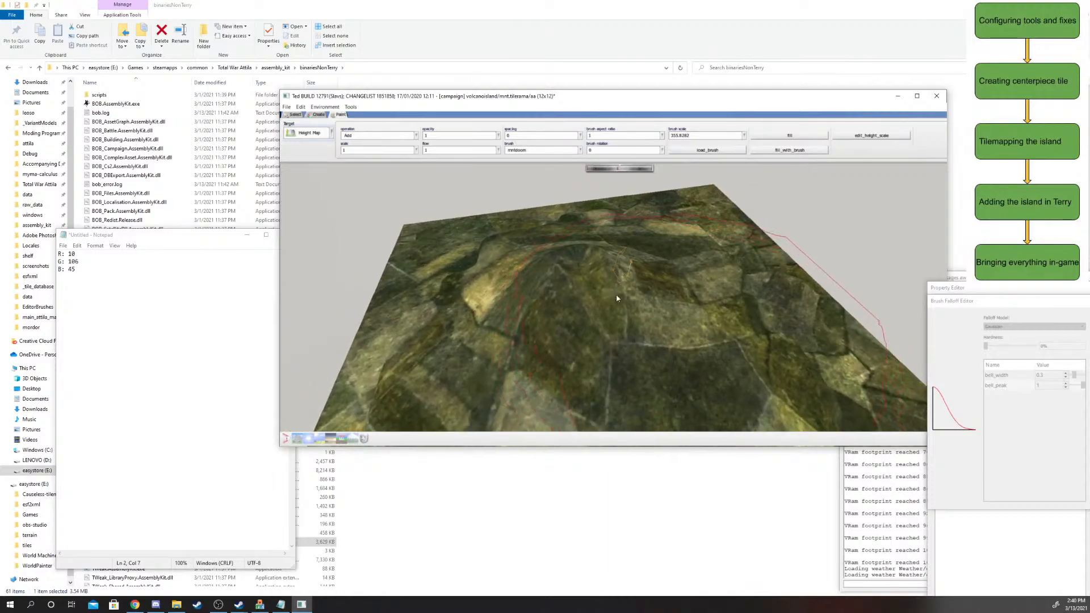
middle_drag(615, 294, 696, 257)
scroll(625, 301, down, 2)
scroll(627, 294, down, 3)
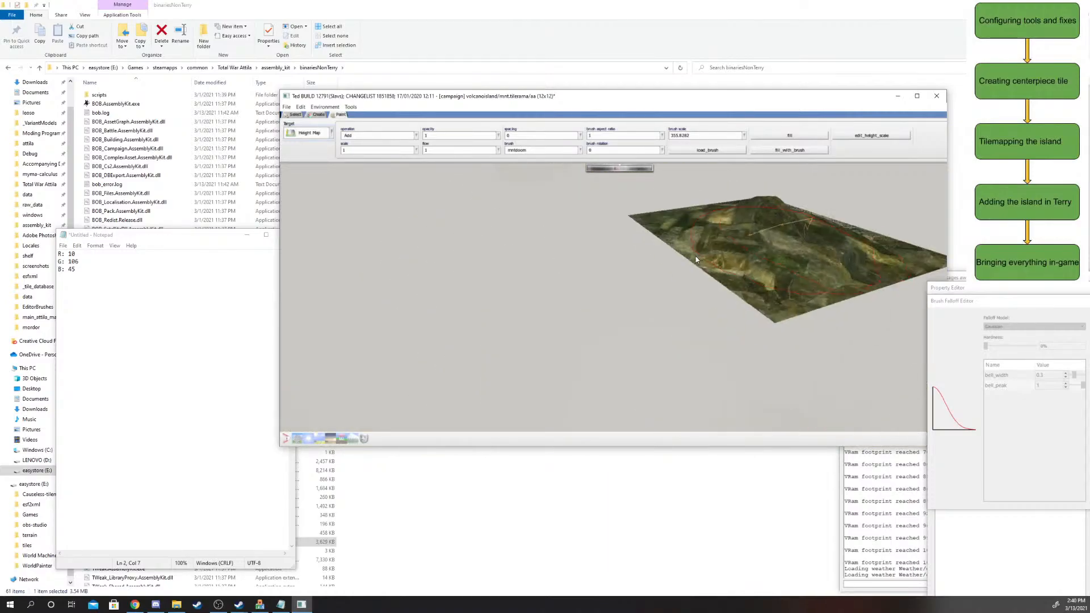
scroll(778, 250, up, 5)
middle_drag(777, 250, 669, 239)
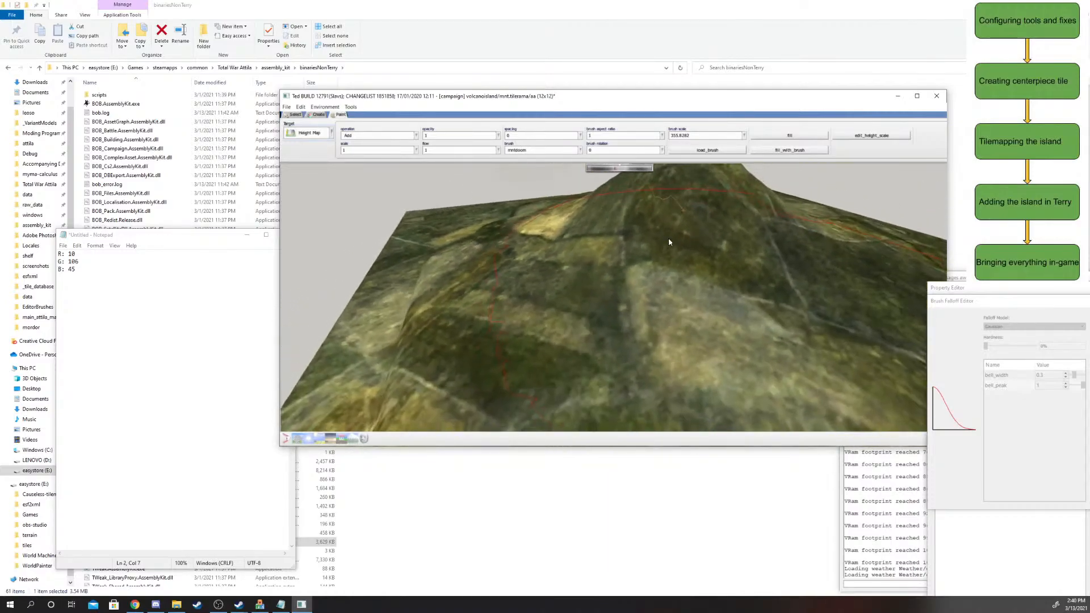
- Set the height map operation to Smooth and choose the Circle brush
click(379, 137)
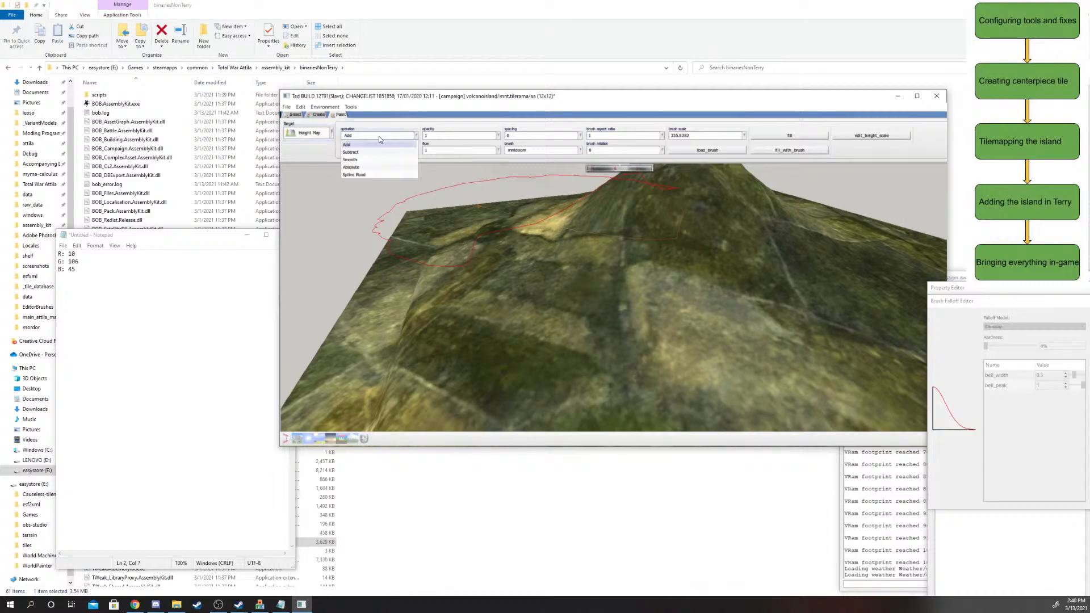
click(369, 164)
middle_drag(372, 301, 493, 274)
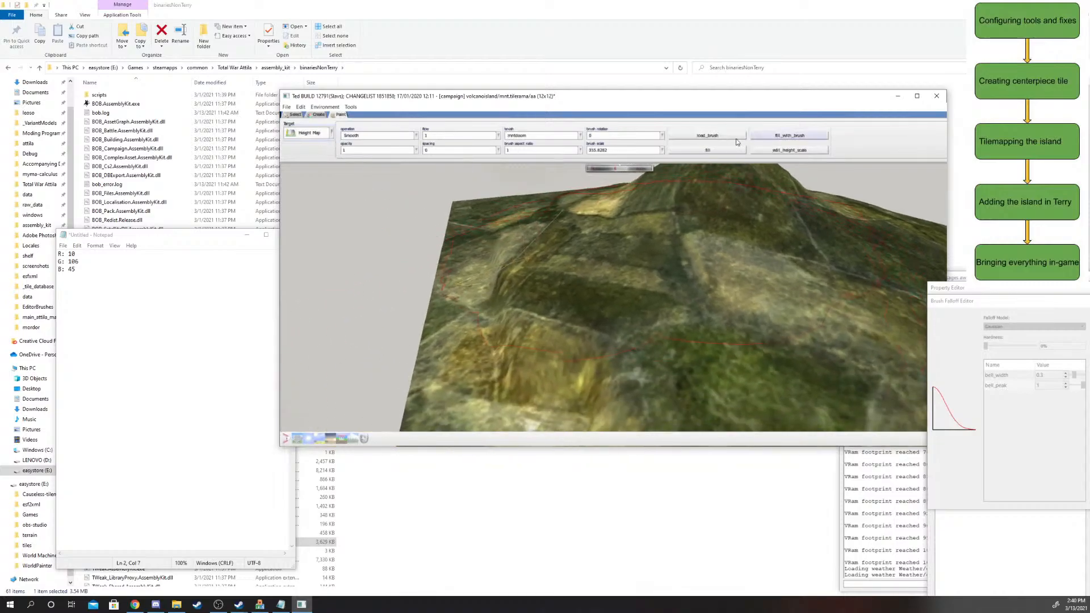
click(661, 136)
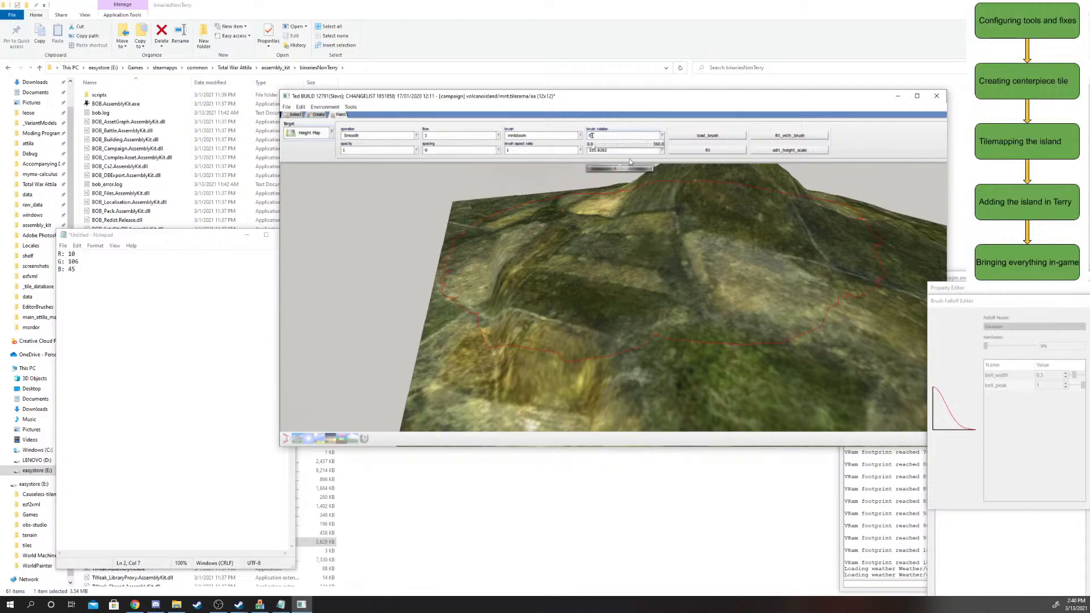
click(361, 137)
click(373, 134)
click(518, 137)
click(513, 144)
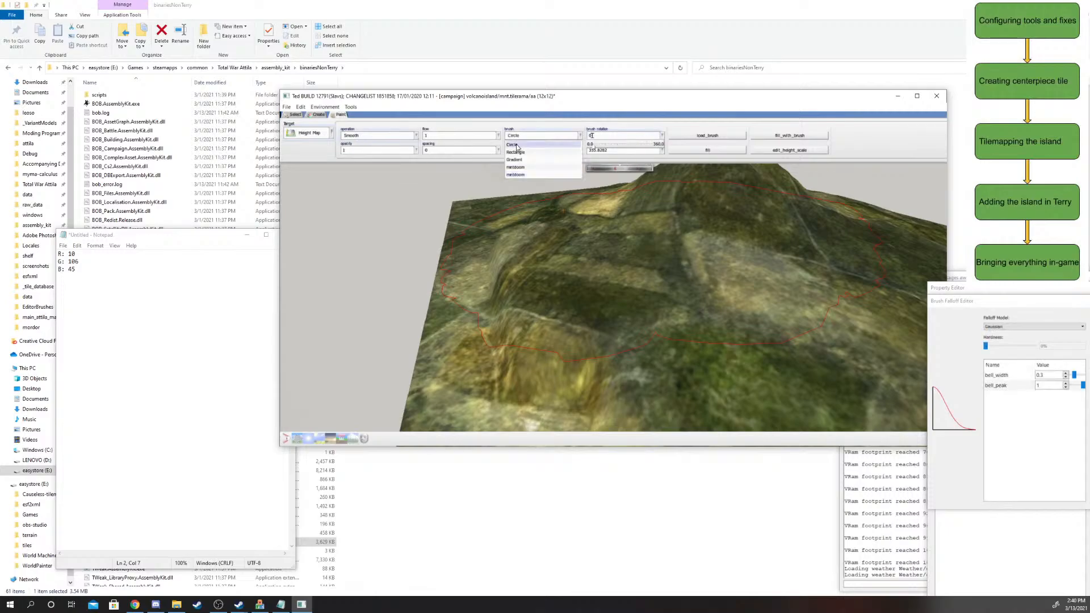
- Reduce the Circle brush's scale to a small size for smoothing the terrain around the mountain
click(658, 151)
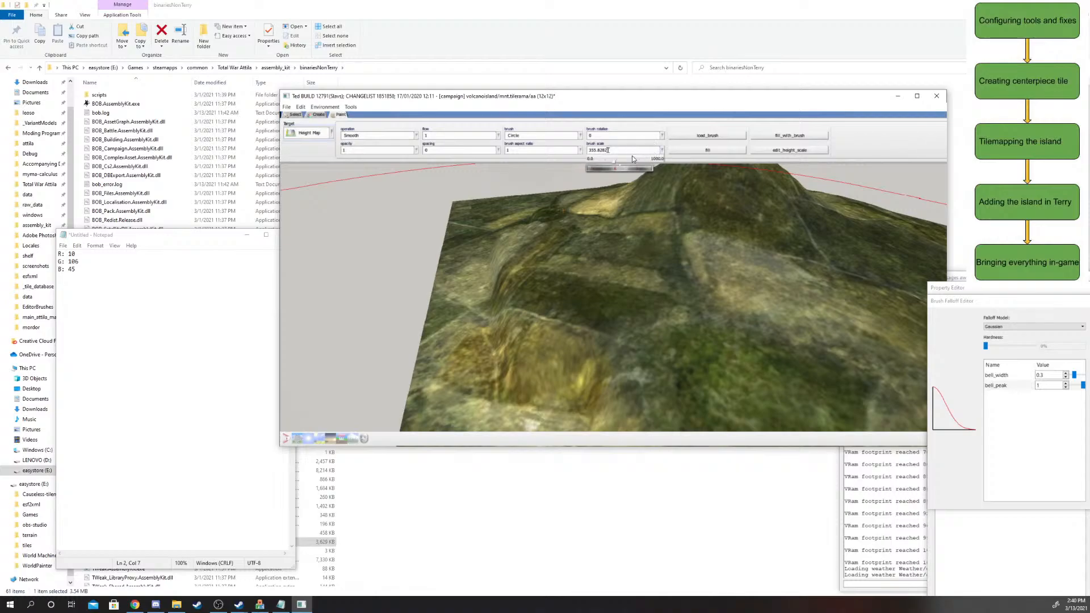
drag(616, 165, 589, 165)
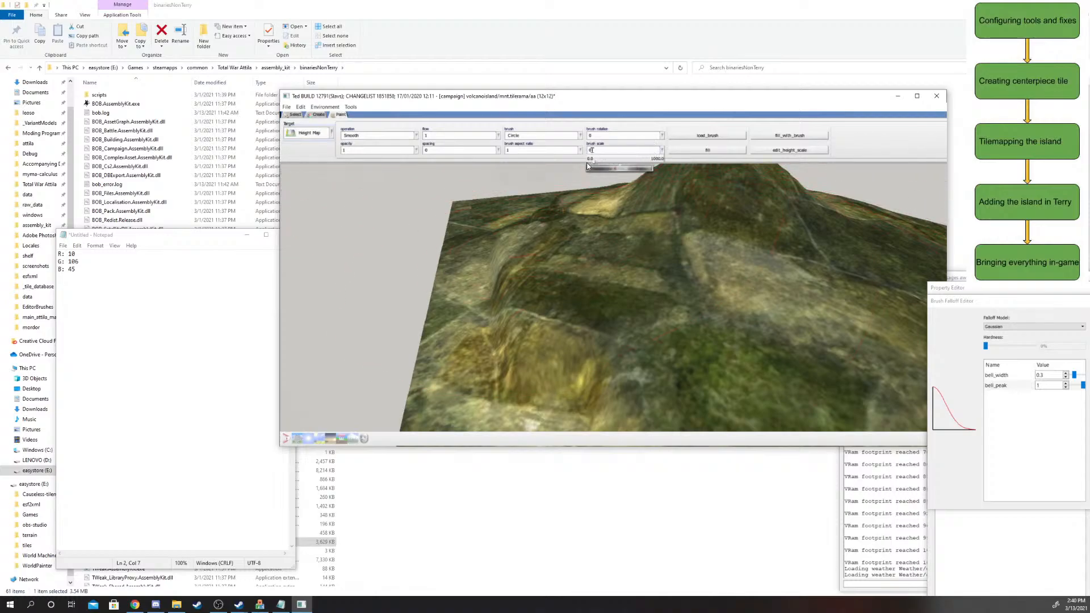
click(588, 165)
middle_drag(584, 318, 684, 307)
scroll(683, 306, down, 4)
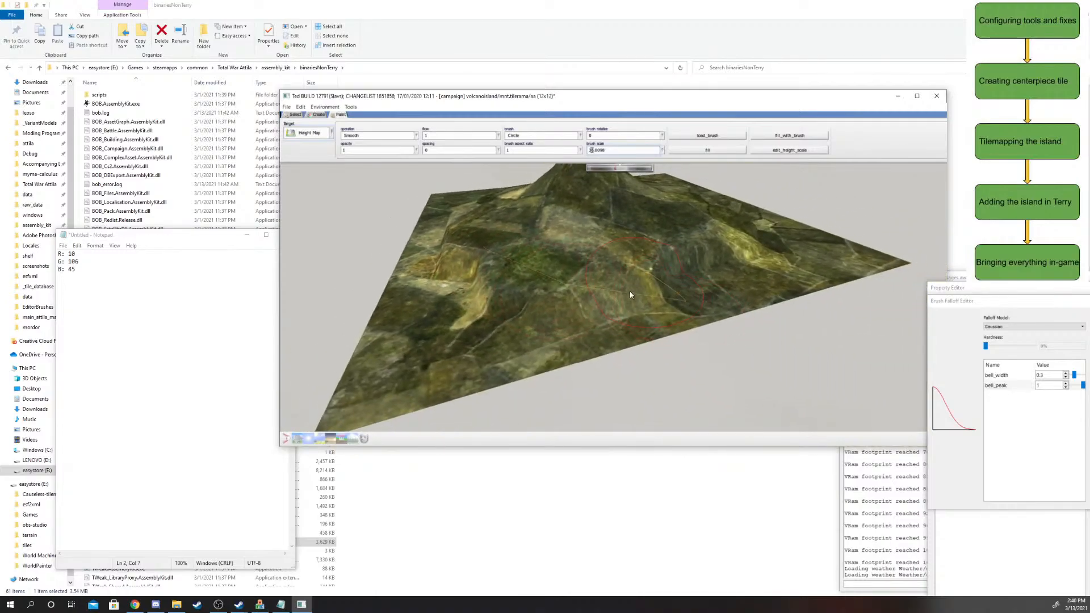
- Set the scale of the Circle smoothing brush to about 30.67
key(alt+Tab)
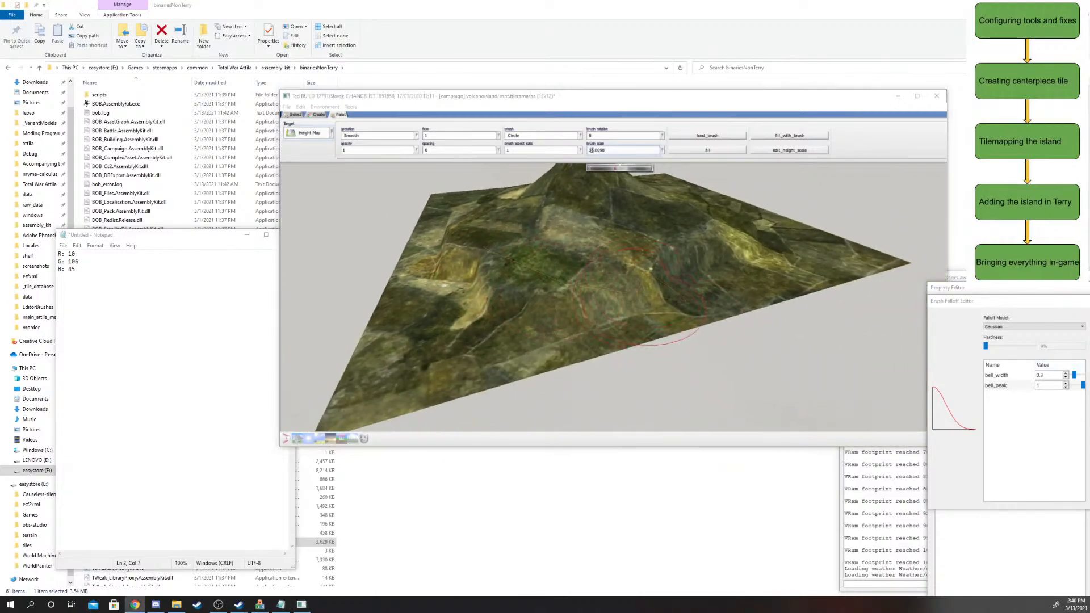
mouse_move(816, 250)
middle_down()
mouse_move(574, 304)
mouse_move(665, 372)
mouse_move(632, 164)
middle_up()
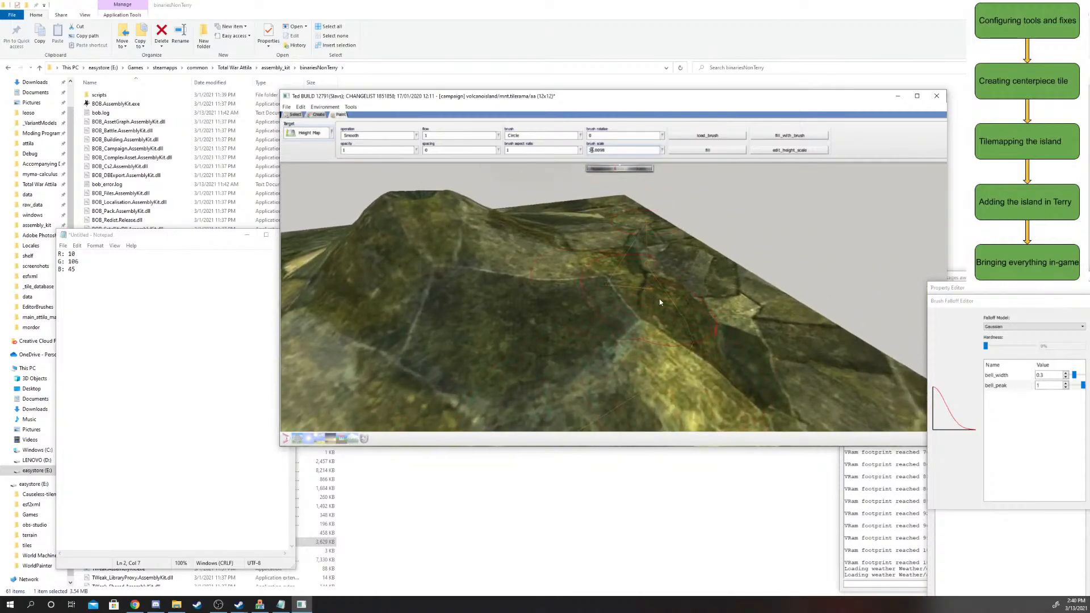
mouse_move(660, 302)
middle_down()
mouse_move(691, 312)
mouse_move(576, 263)
mouse_move(529, 267)
mouse_move(473, 202)
mouse_move(404, 191)
mouse_move(580, 218)
mouse_move(511, 214)
middle_up()
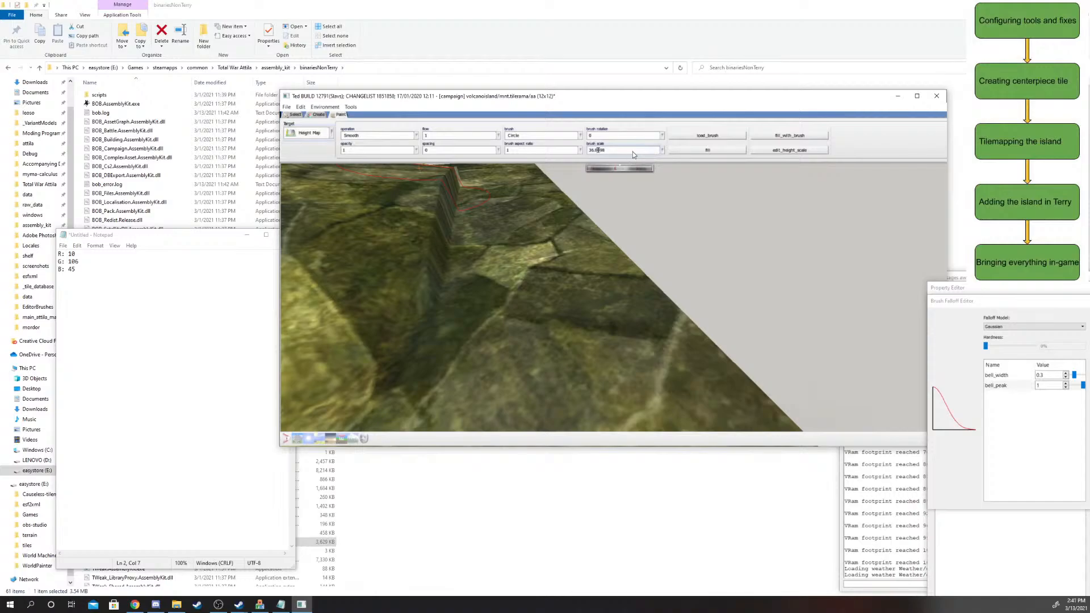
click(661, 151)
drag(603, 164, 599, 165)
drag(597, 164, 596, 164)
scroll(527, 250, down, 3)
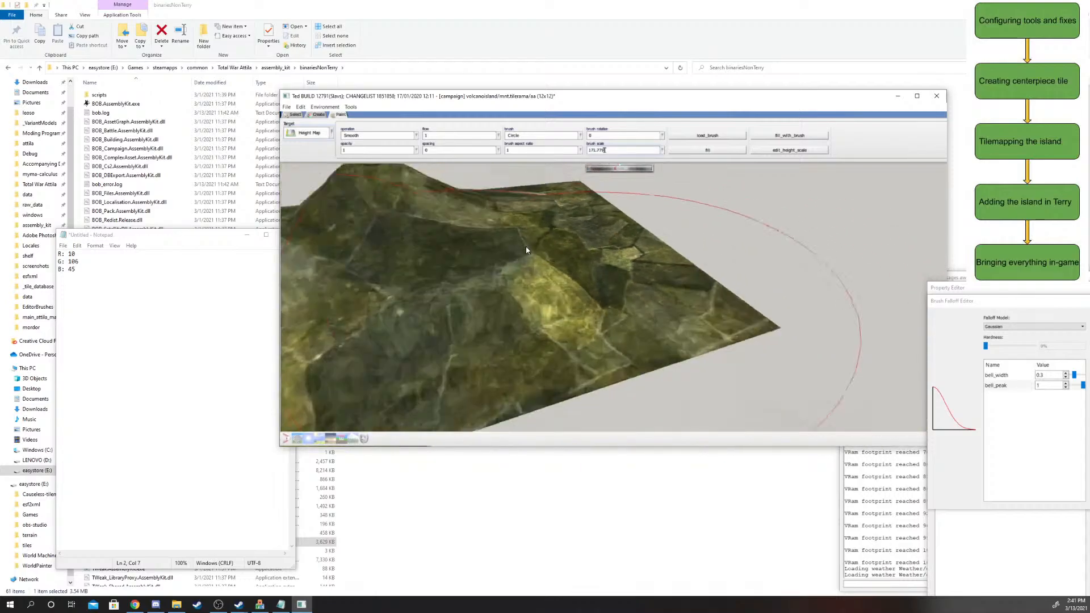
scroll(527, 251, down, 5)
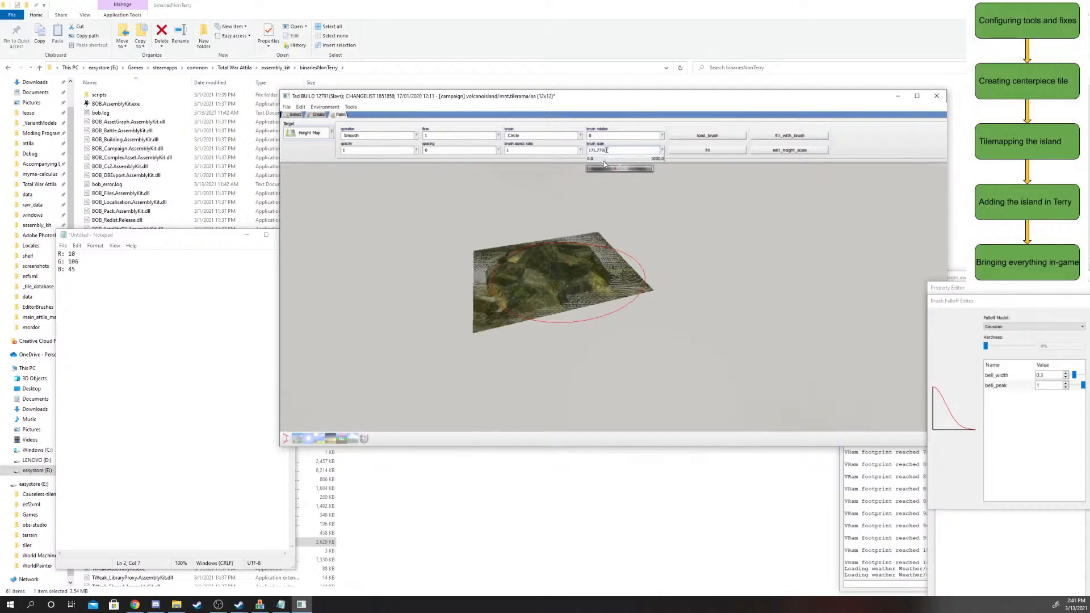
drag(603, 164, 590, 166)
- Switch the height map operation to Absolute with value 0 and opacity about 0.53, and paint over the steep bank near the tile's edge
scroll(592, 316, up, 6)
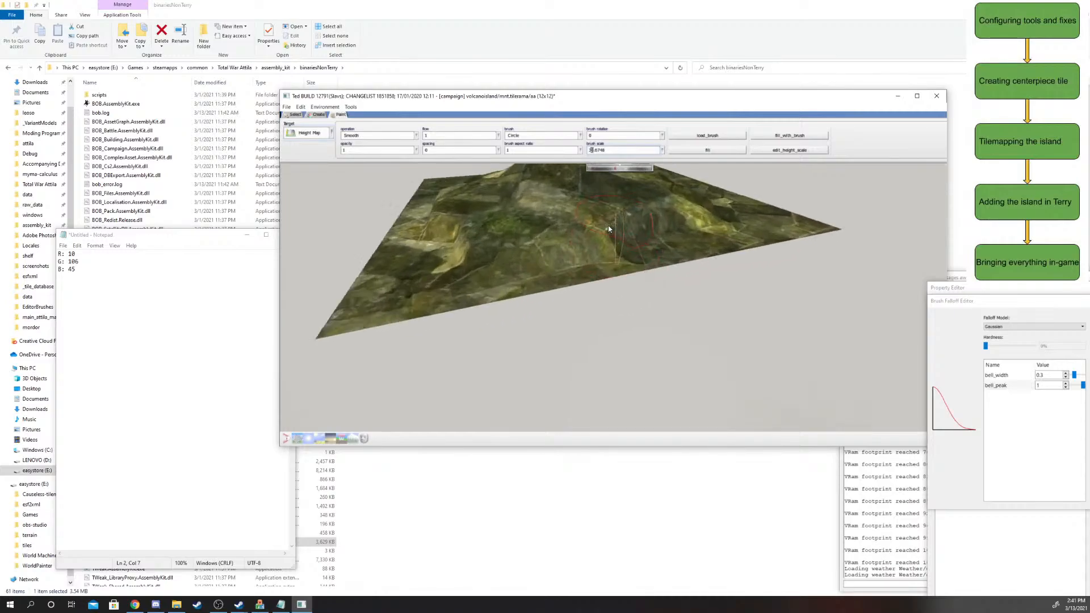
scroll(608, 226, up, 4)
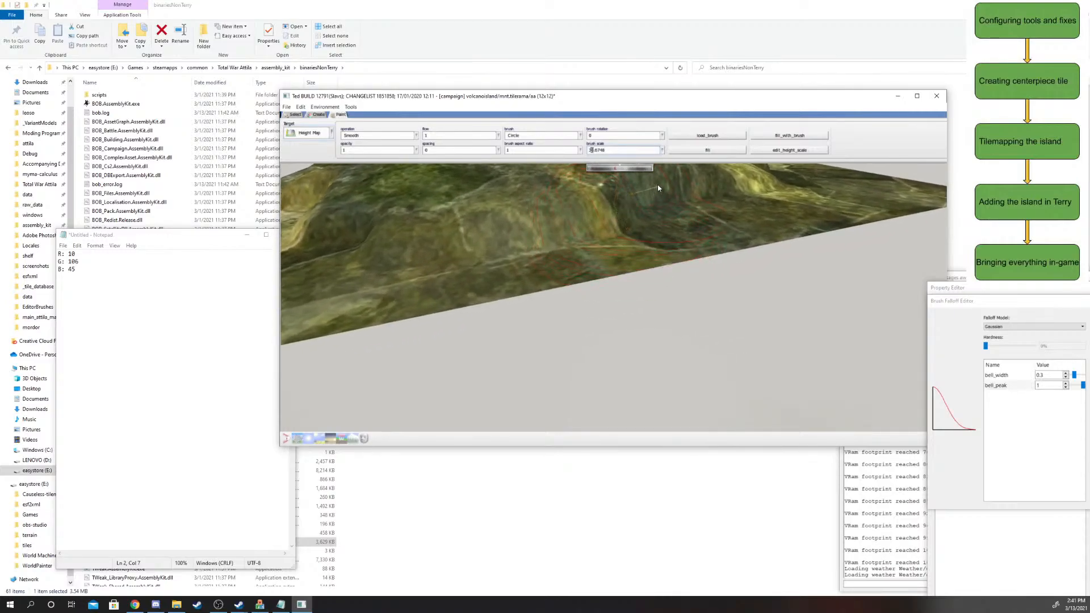
scroll(554, 215, up, 5)
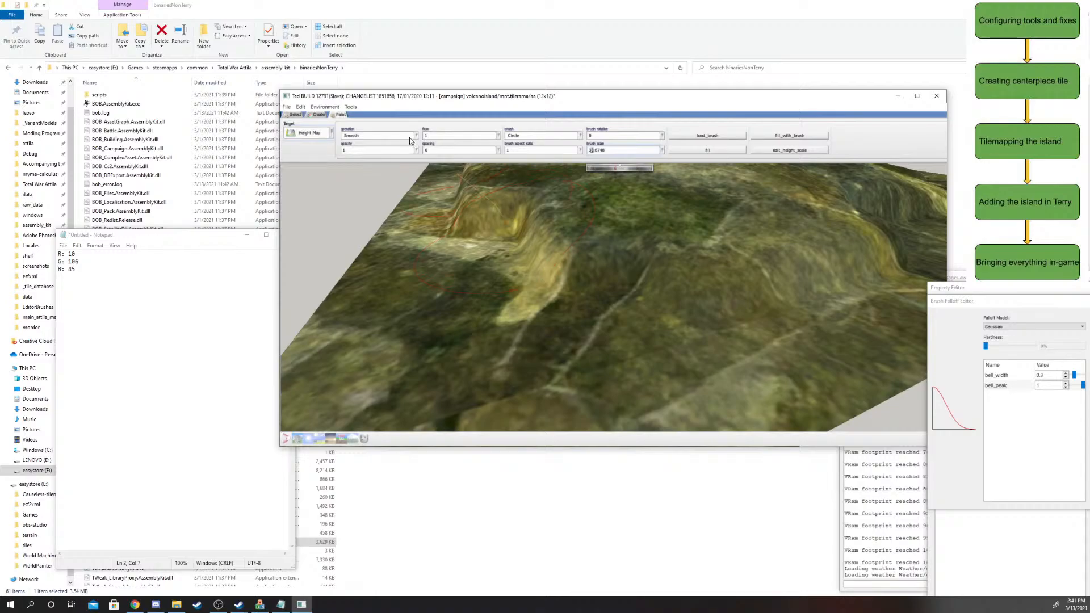
click(386, 135)
click(353, 167)
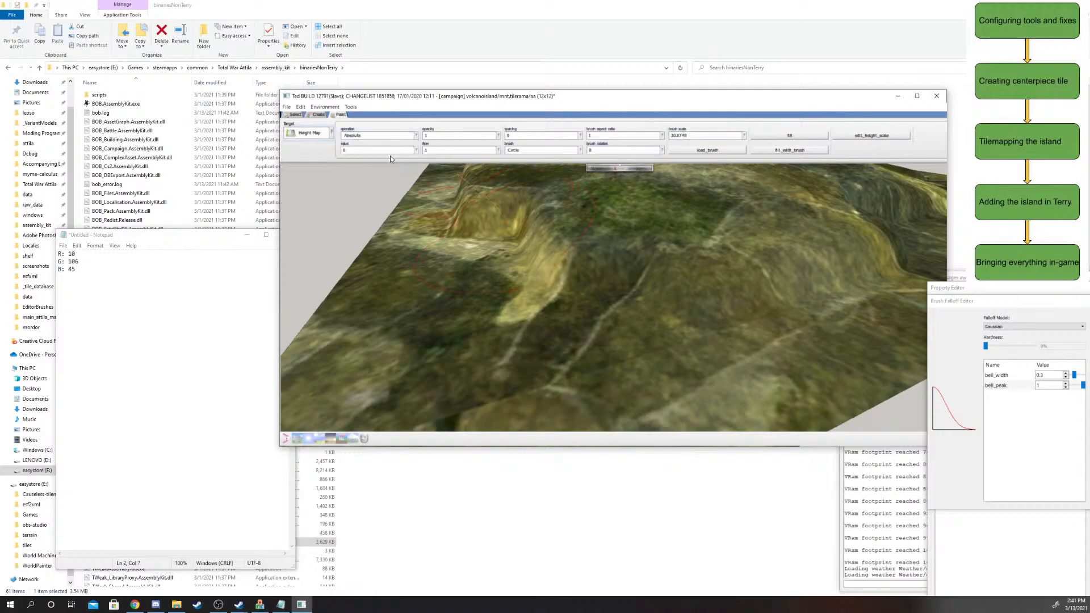
click(492, 138)
drag(496, 147, 476, 149)
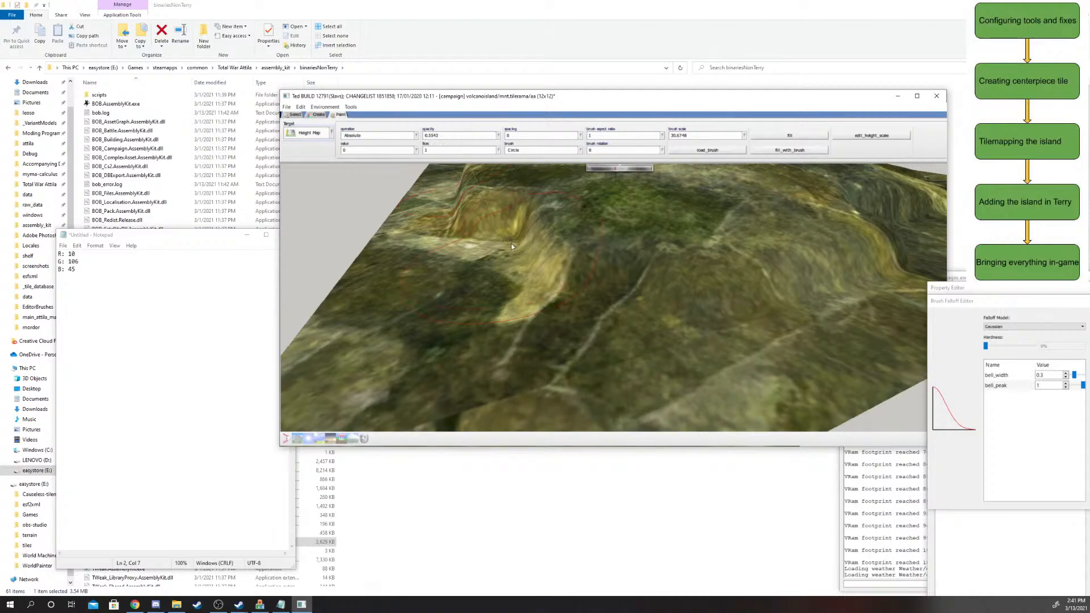
mouse_move(511, 243)
mouse_down()
mouse_move(505, 206)
mouse_move(477, 202)
mouse_up()
- Reduce the brush flow and paint down the steep ledges at the mountain's foot with the Absolute operation
scroll(505, 267, up, 4)
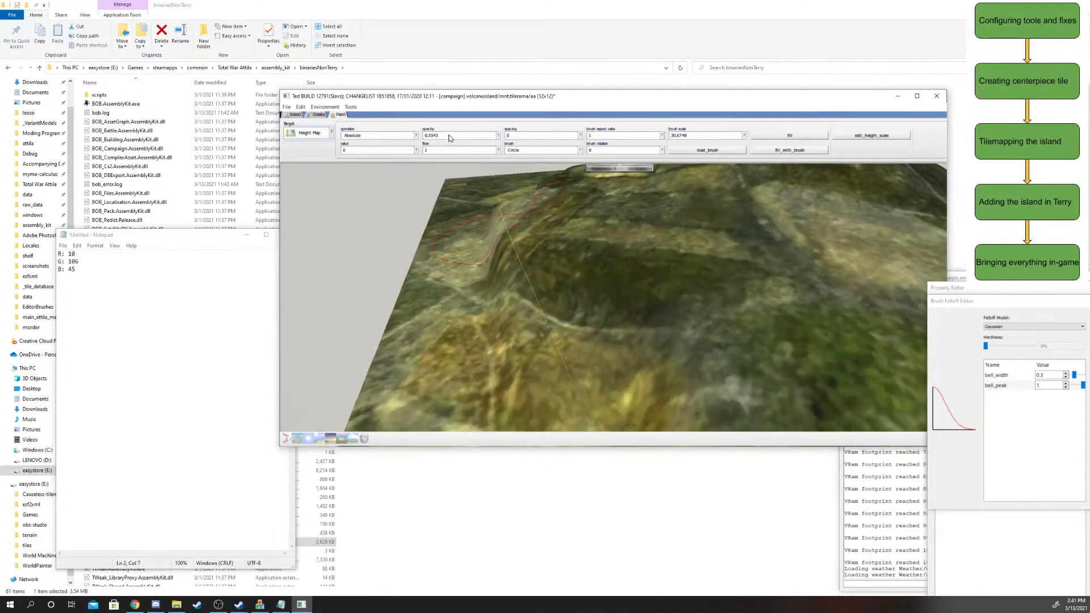
click(447, 137)
click(495, 151)
drag(496, 165, 471, 161)
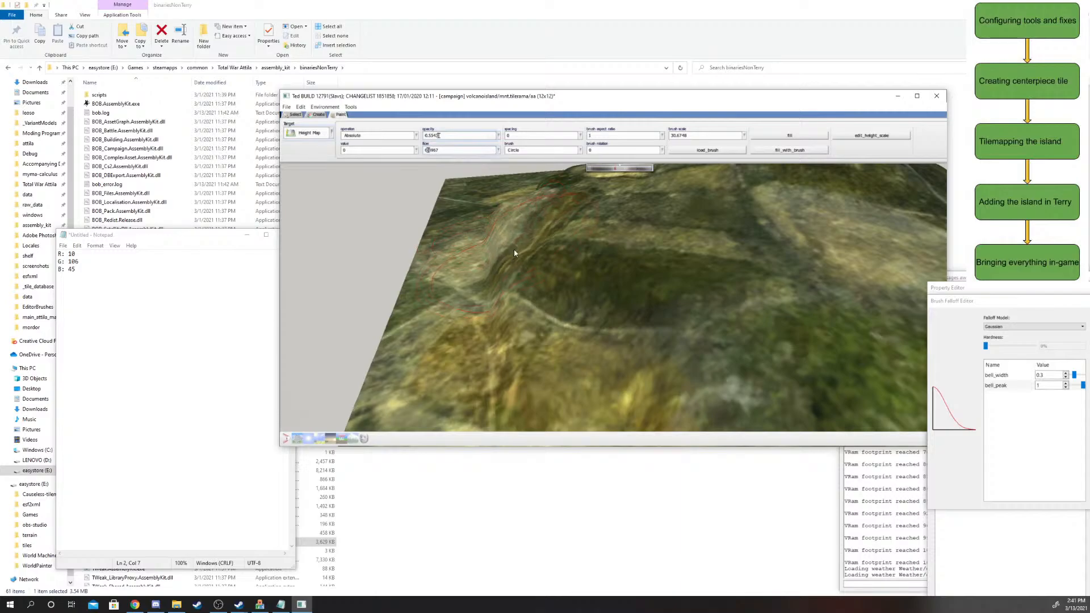
mouse_move(515, 253)
mouse_down()
mouse_move(532, 307)
mouse_move(525, 329)
mouse_move(490, 243)
mouse_move(549, 361)
mouse_up()
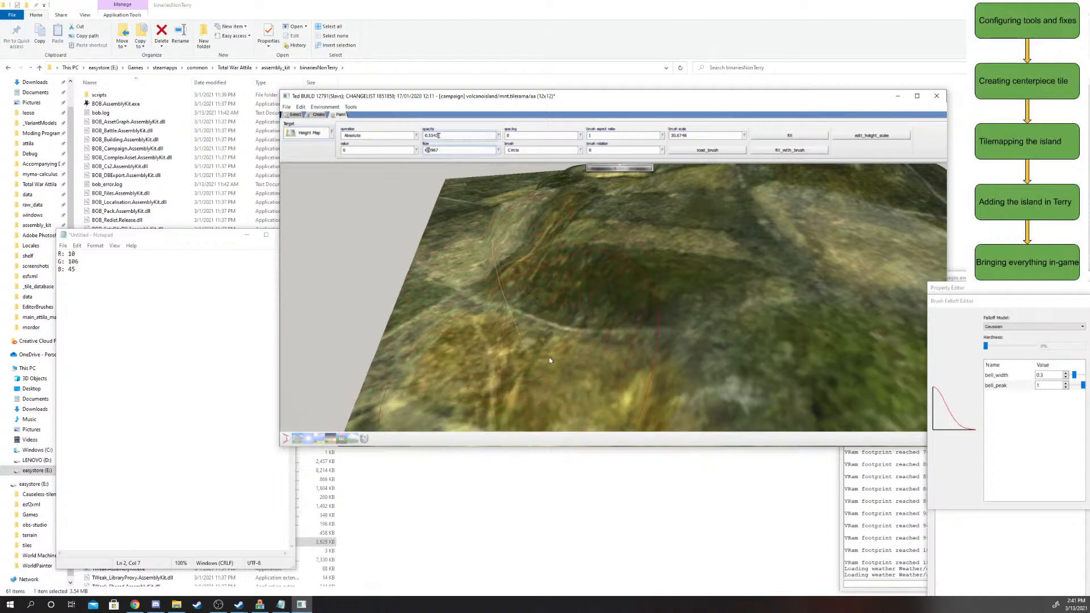
middle_drag(549, 361, 487, 272)
scroll(486, 273, down, 3)
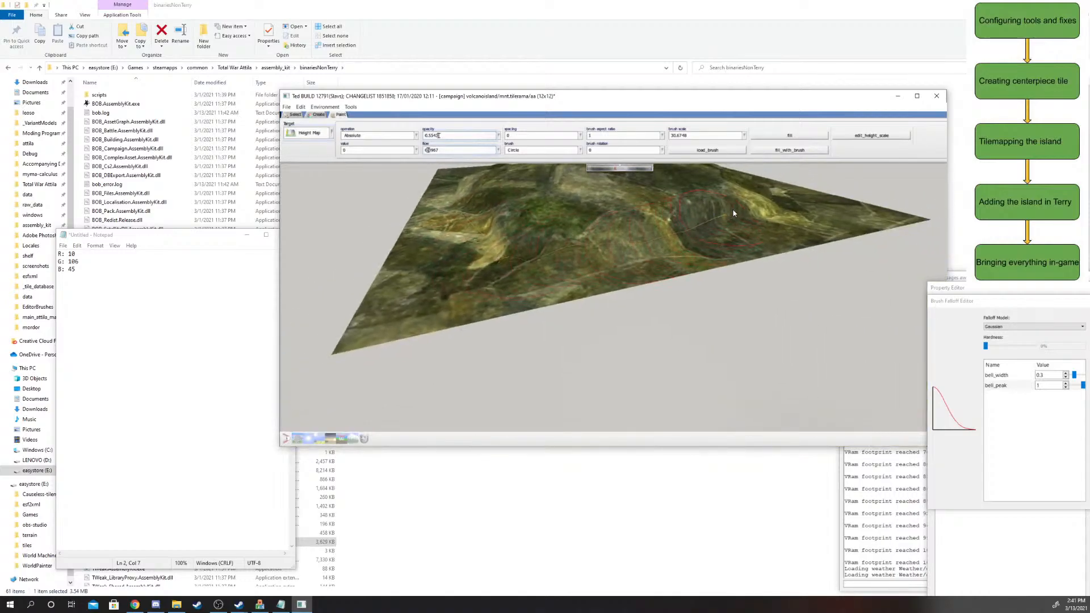
drag(664, 250, 702, 219)
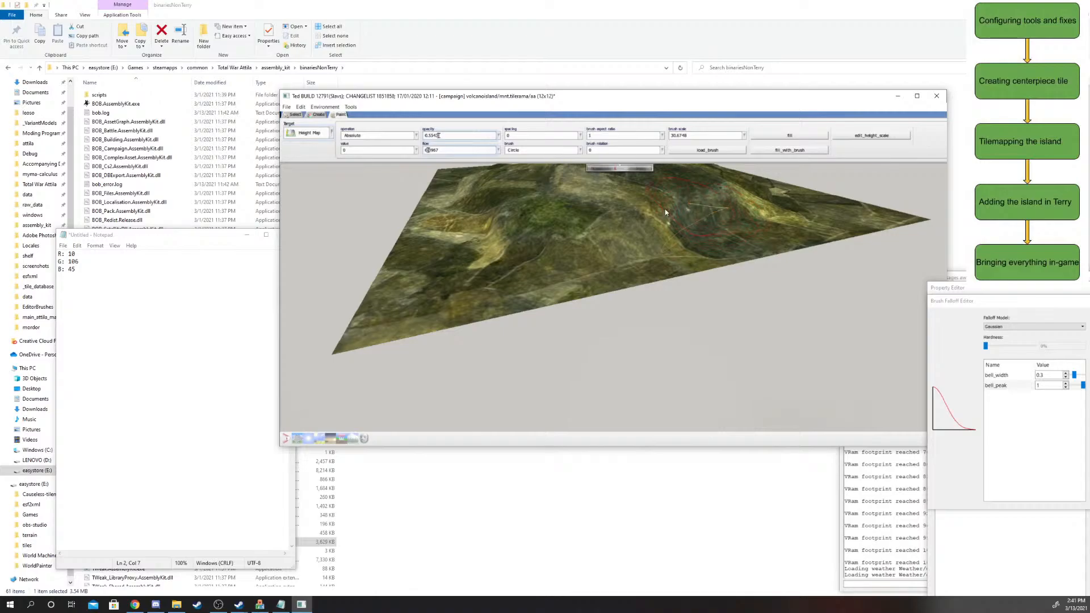
- Paint over the sharp cliff line beside the tile's edge with the Absolute brush to level it with the surrounding ground
scroll(703, 244, down, 5)
middle_drag(695, 246, 737, 292)
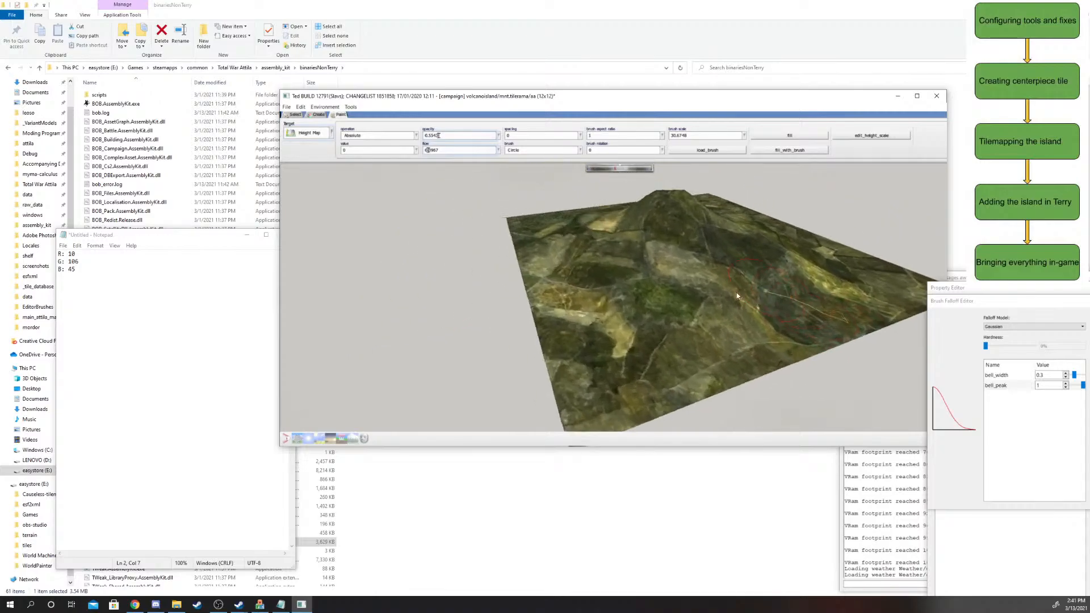
scroll(749, 323, up, 4)
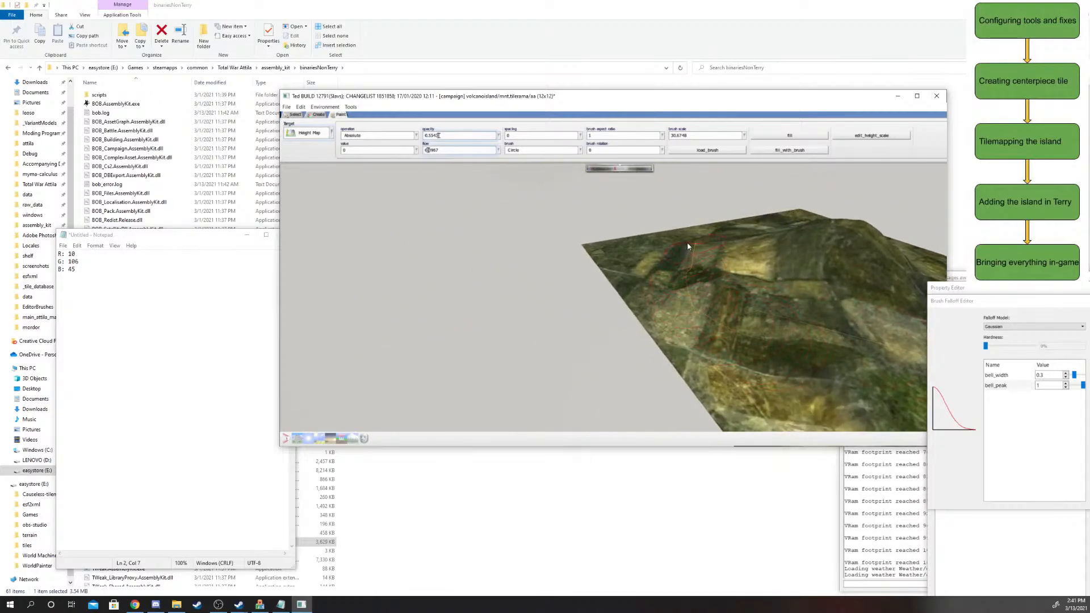
scroll(681, 292, up, 3)
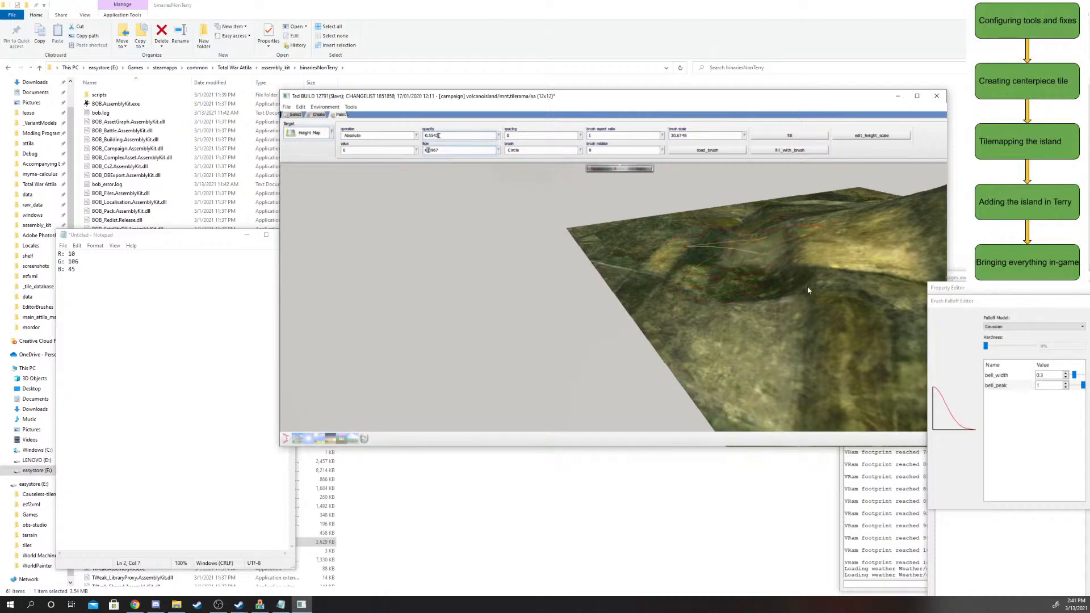
middle_drag(808, 289, 750, 272)
scroll(660, 302, up, 5)
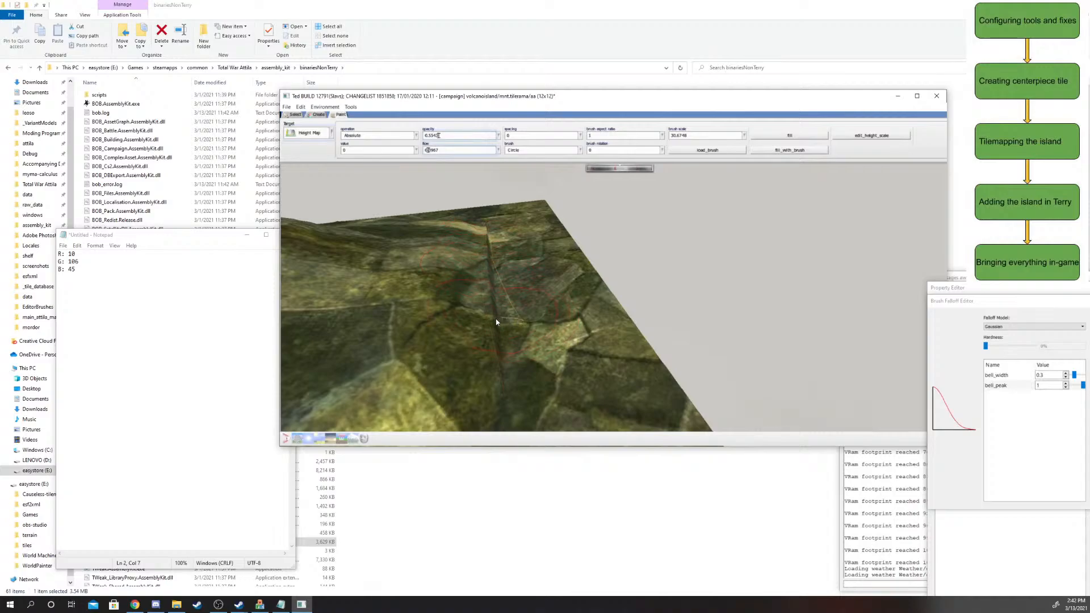
middle_drag(499, 316, 544, 287)
scroll(544, 291, up, 5)
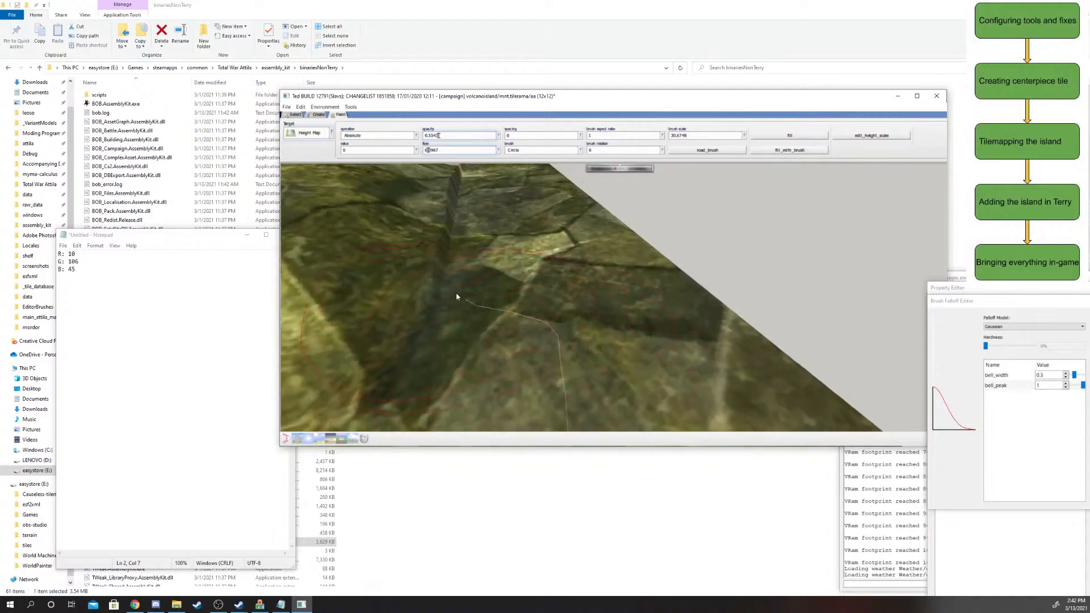
scroll(445, 202, down, 5)
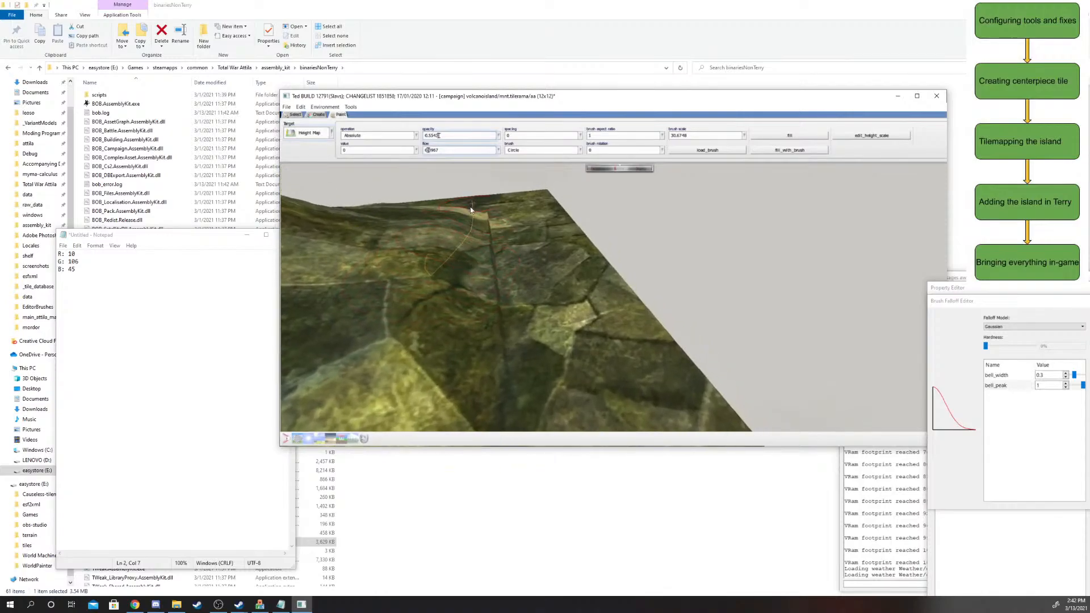
drag(490, 277, 498, 345)
scroll(465, 239, up, 1)
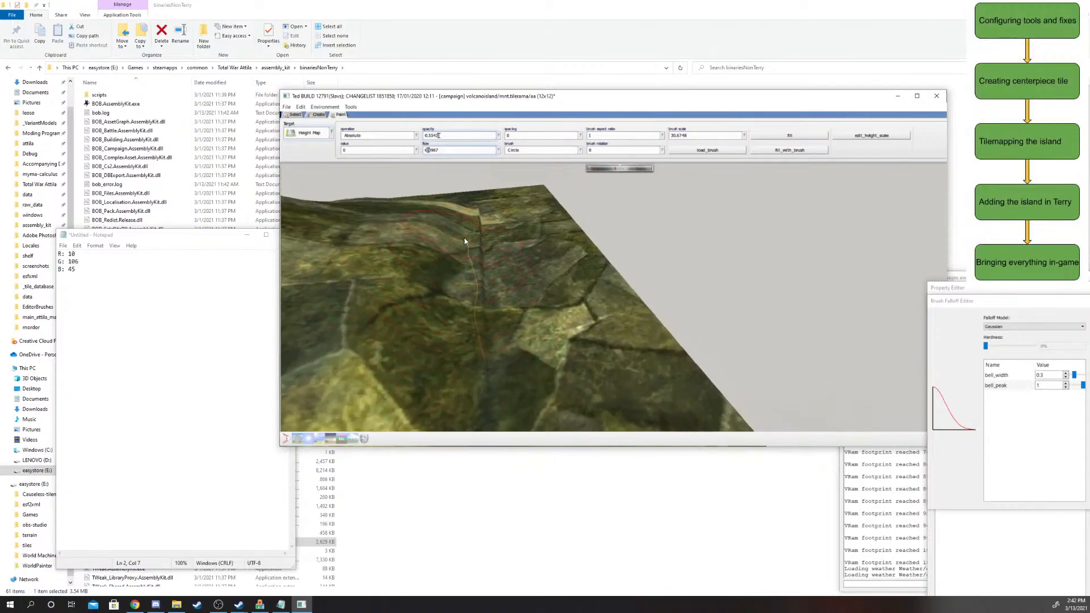
mouse_move(464, 239)
mouse_down()
mouse_move(411, 228)
mouse_move(421, 321)
mouse_move(442, 208)
mouse_up()
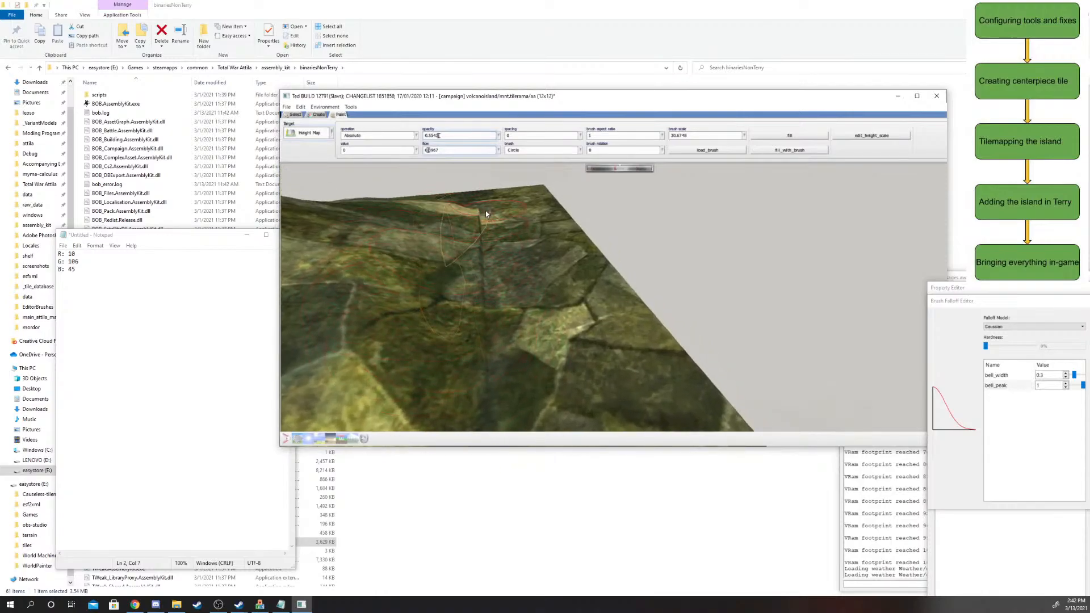
scroll(476, 257, up, 1)
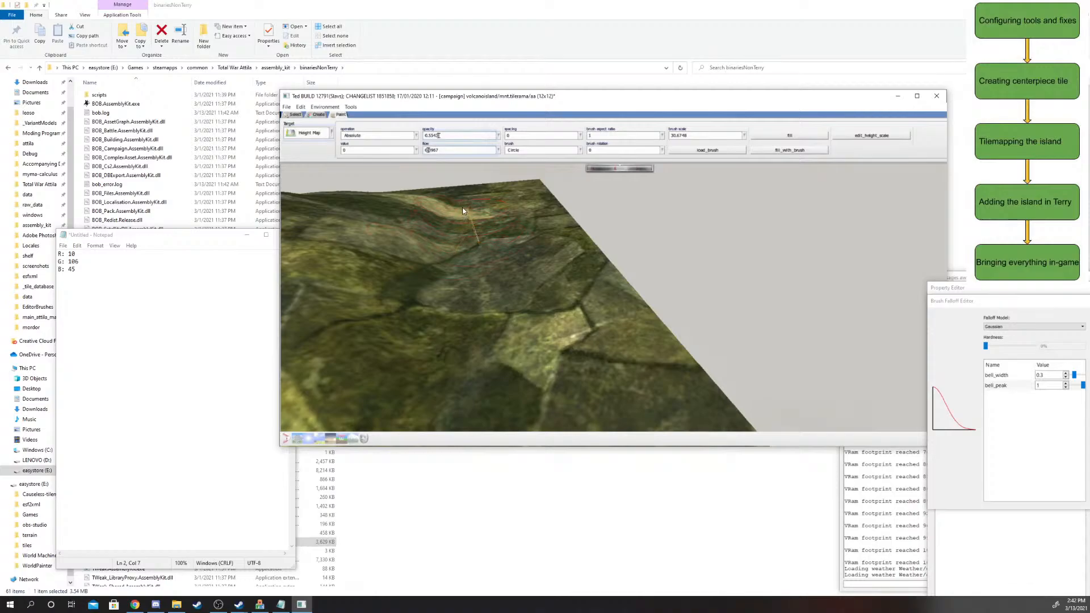
- Lower the raised terrain near the tile's other edges with the Absolute brush to blend the outer slopes into the ground
scroll(496, 284, down, 3)
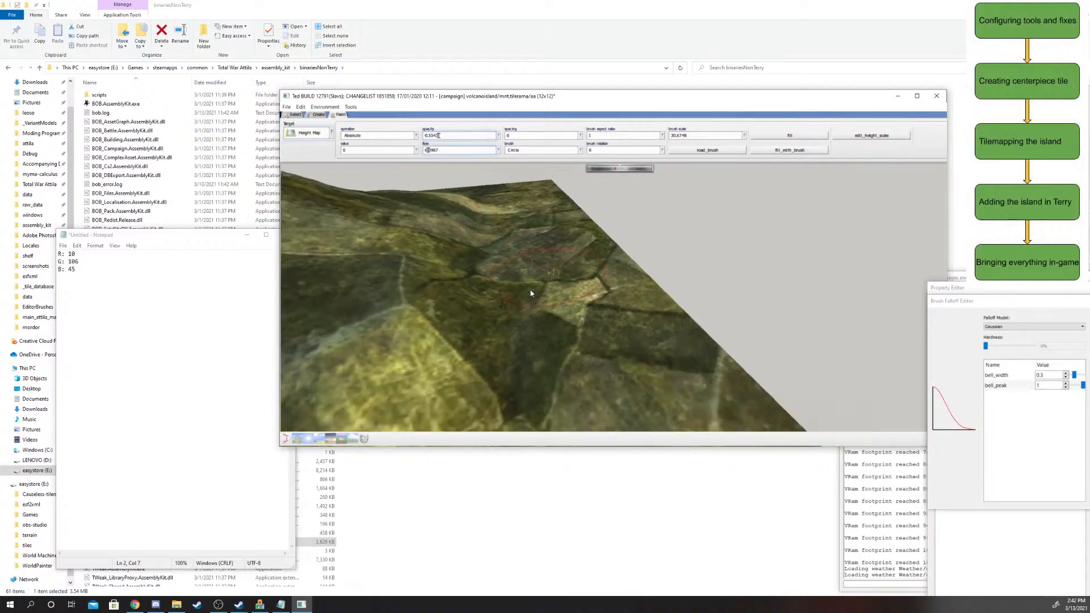
mouse_move(480, 360)
middle_down()
mouse_move(530, 355)
mouse_move(542, 330)
middle_up()
scroll(594, 292, up, 3)
scroll(621, 277, down, 3)
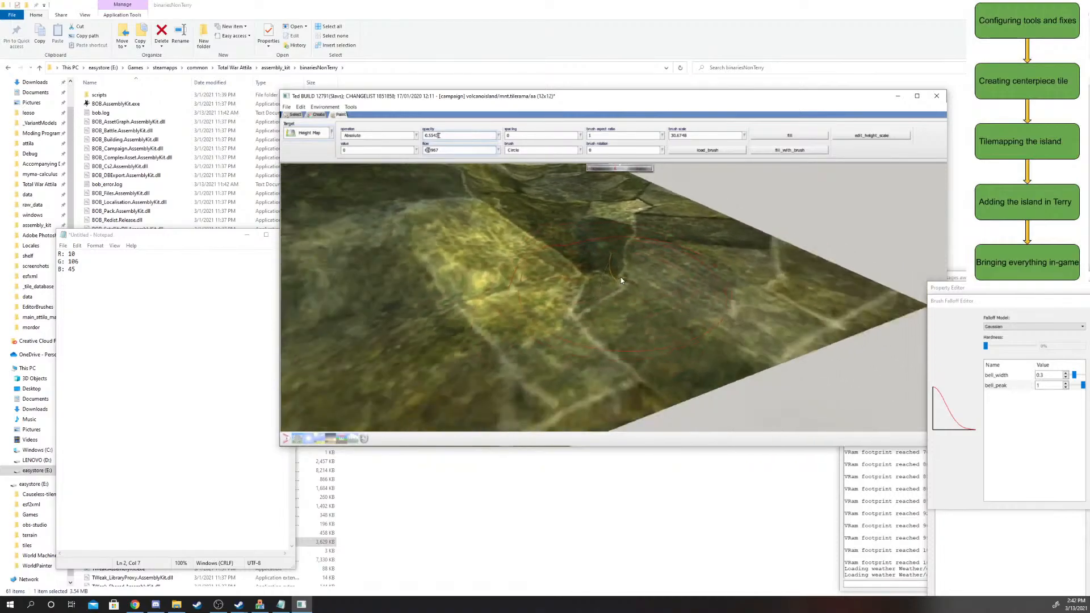
middle_drag(621, 278, 749, 249)
middle_drag(649, 242, 772, 372)
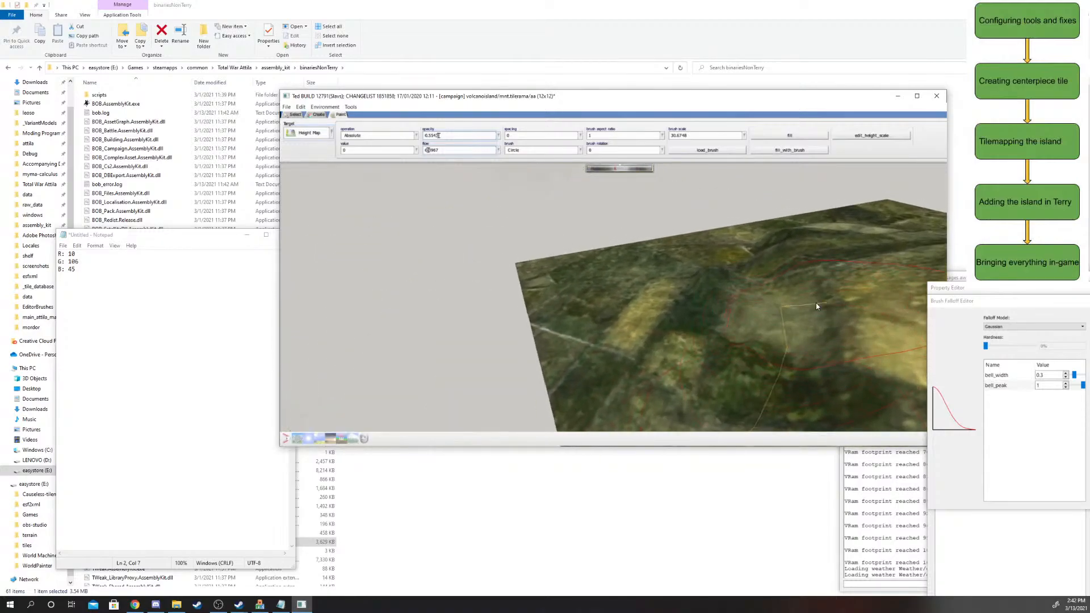
mouse_move(840, 301)
mouse_down()
mouse_move(840, 343)
mouse_move(812, 273)
mouse_up()
middle_drag(811, 276, 798, 305)
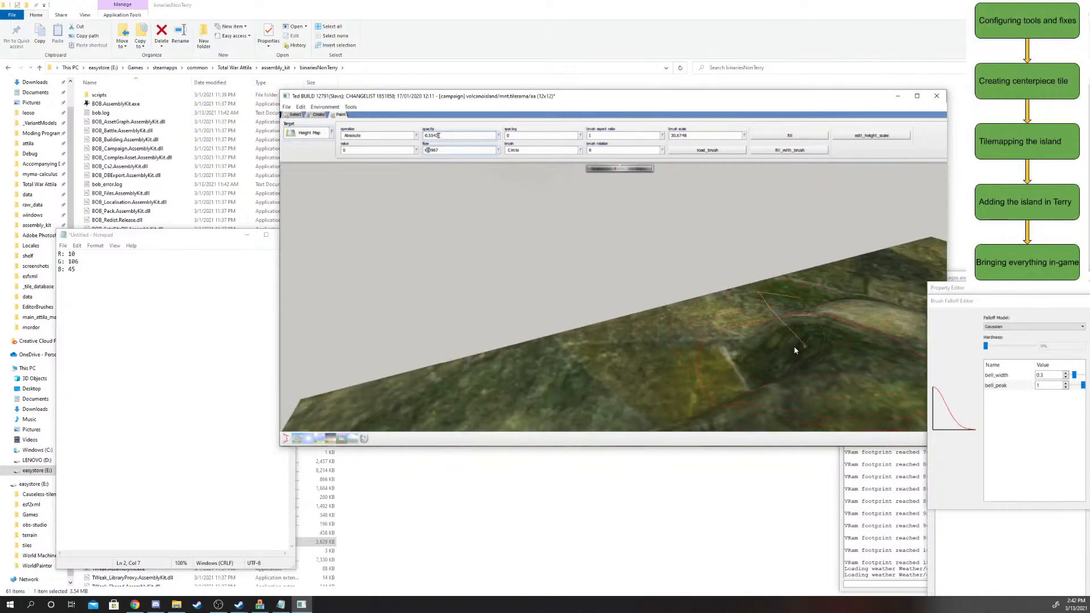
scroll(793, 343, down, 1)
scroll(794, 332, up, 1)
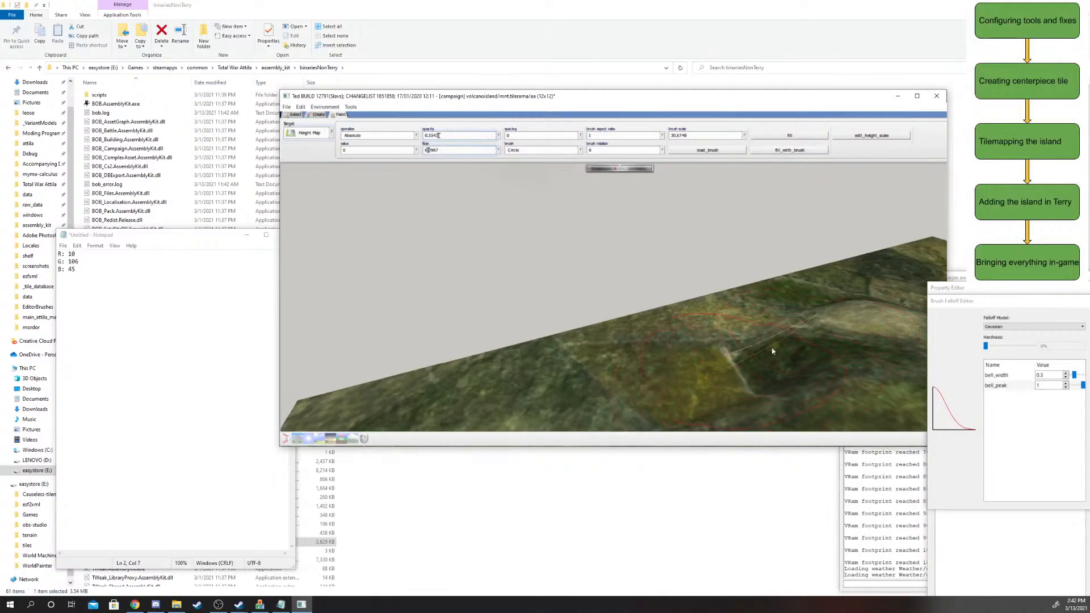
scroll(756, 379, down, 1)
- Try to raise the slope at the mountain's foot by increasing the Absolute operation's value and painting over it
middle_drag(756, 379, 604, 277)
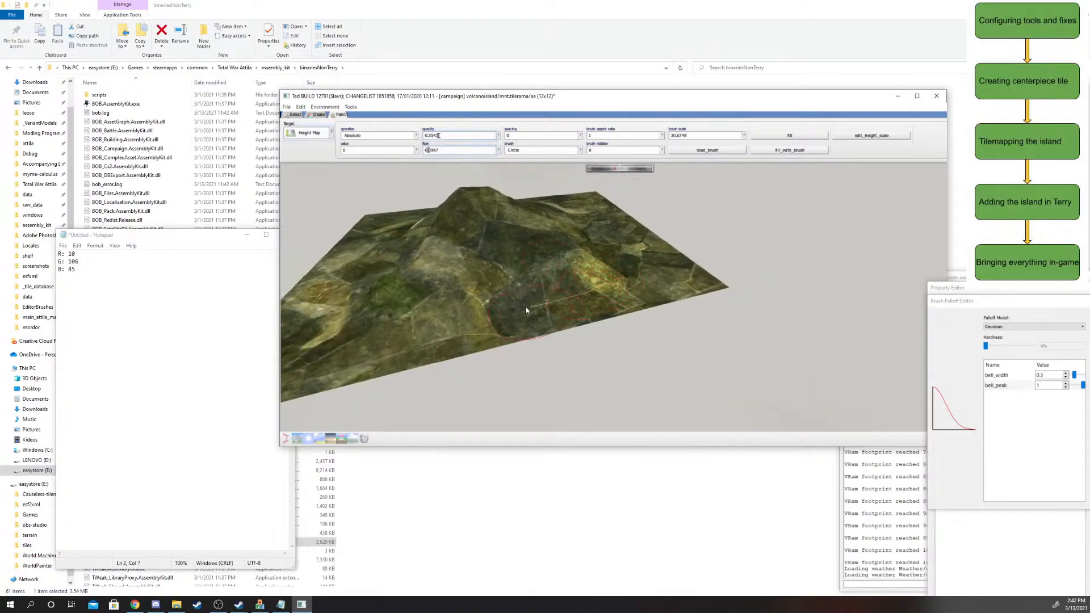
middle_drag(526, 307, 609, 325)
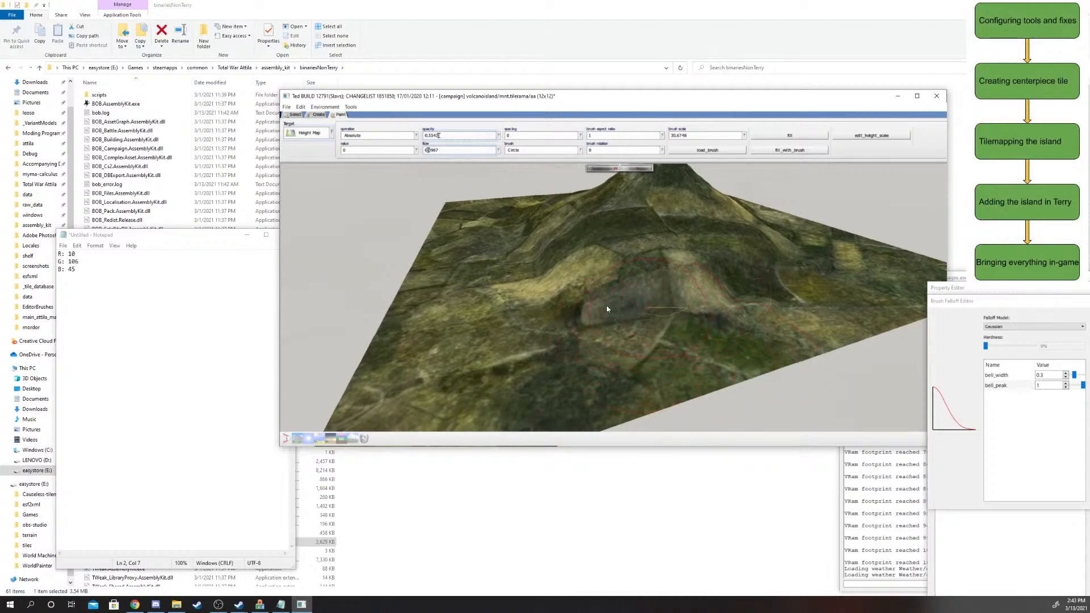
scroll(769, 315, up, 2)
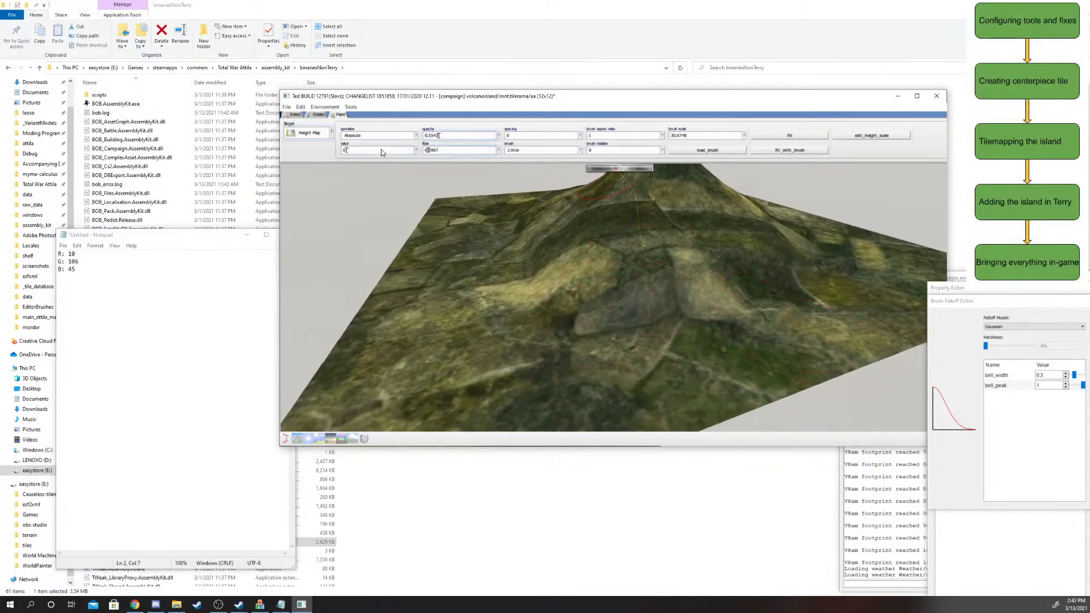
click(414, 151)
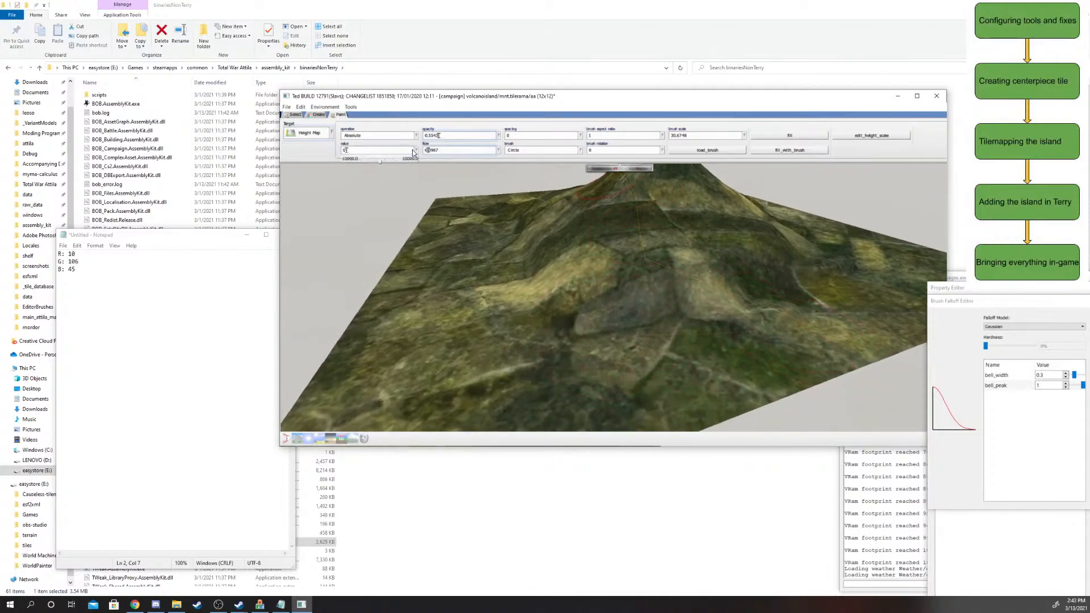
click(382, 162)
click(593, 312)
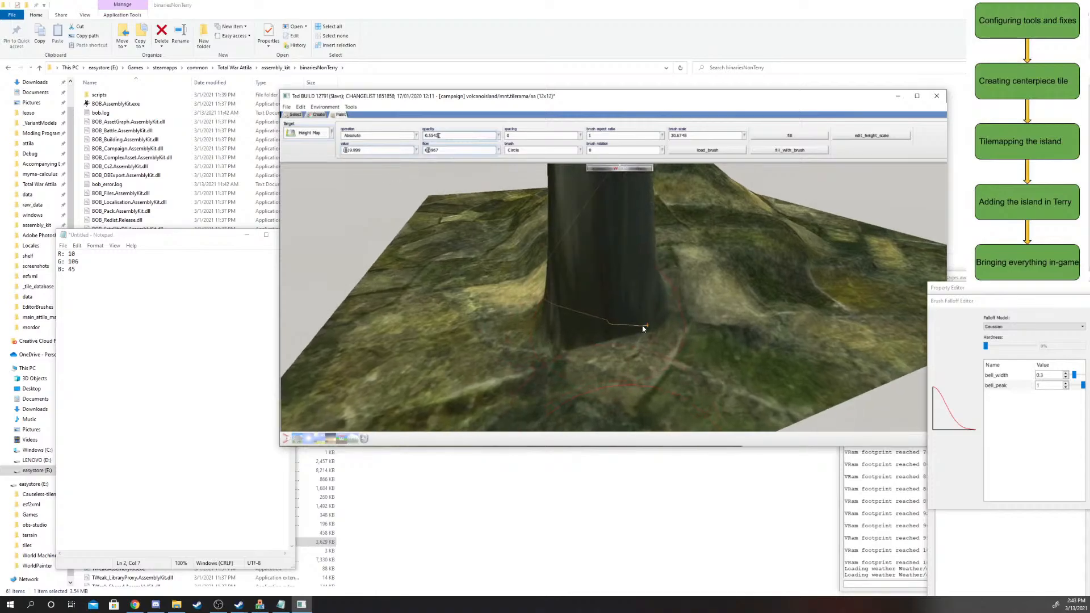
- Lower the Absolute operation's value and undo the tall spike painted at the mountain's foot
click(411, 152)
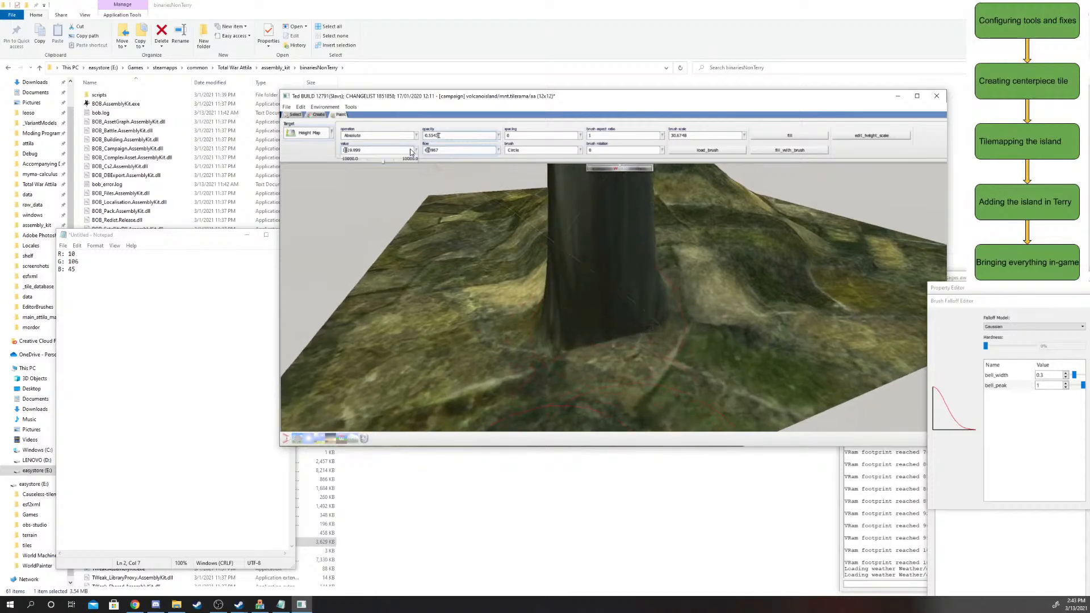
click(379, 161)
scroll(604, 288, down, 5)
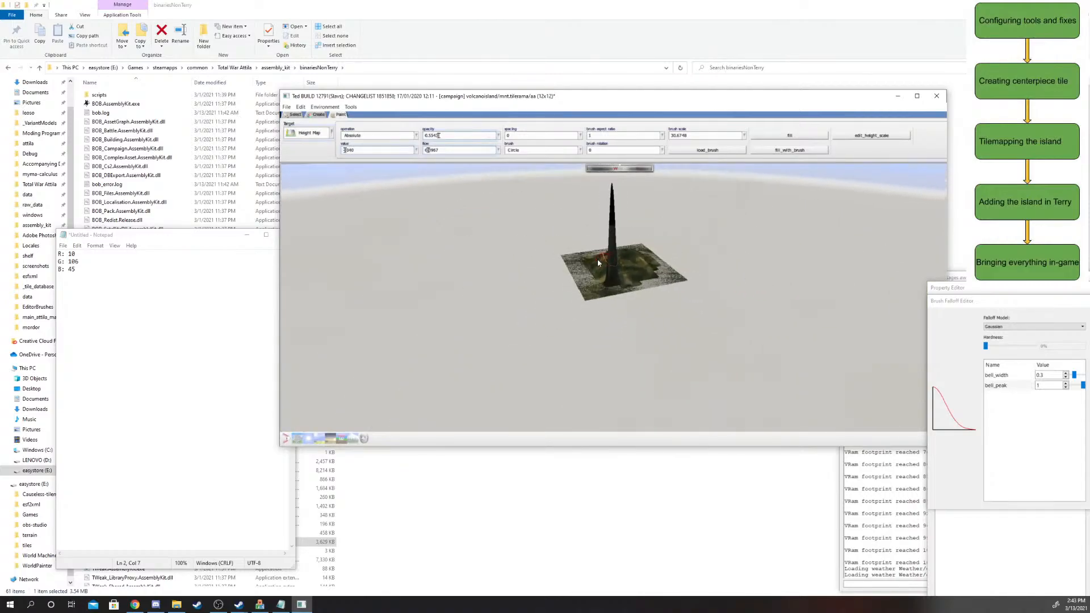
scroll(597, 258, up, 5)
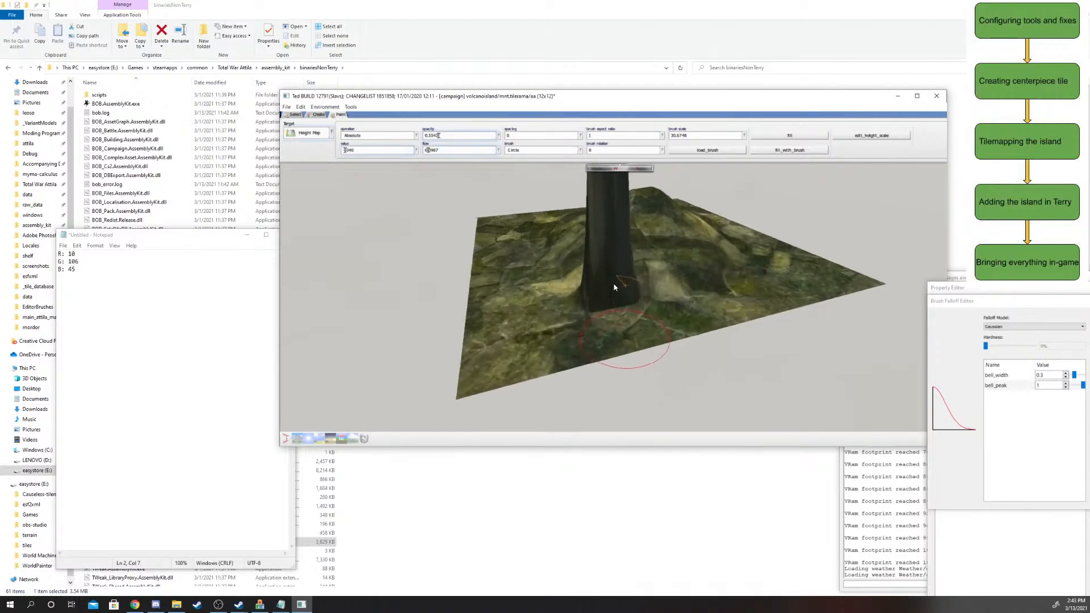
scroll(613, 284, up, 1)
scroll(650, 221, down, 1)
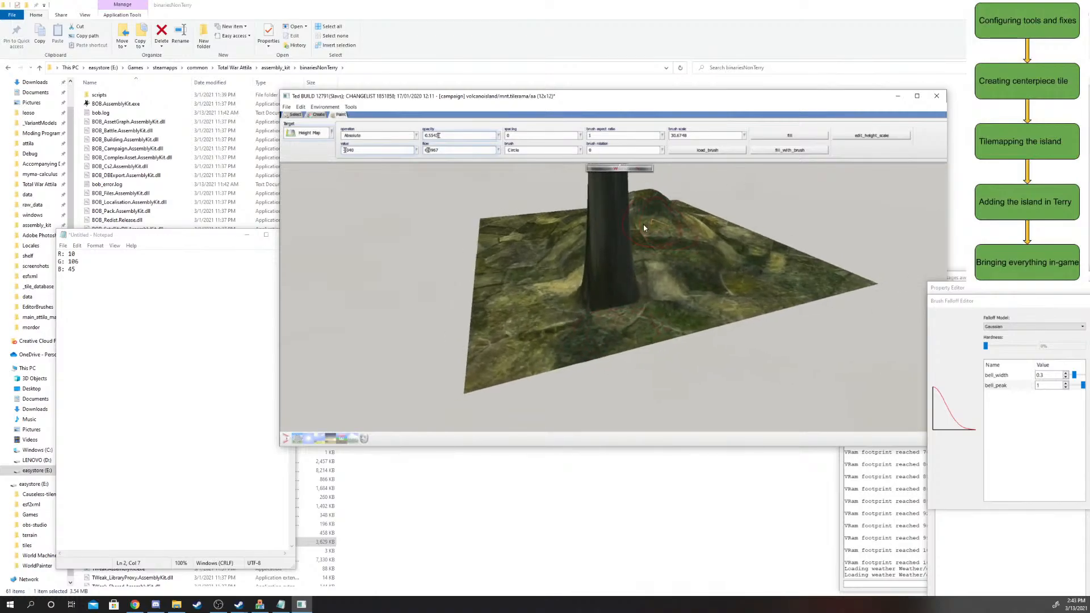
scroll(680, 287, up, 1)
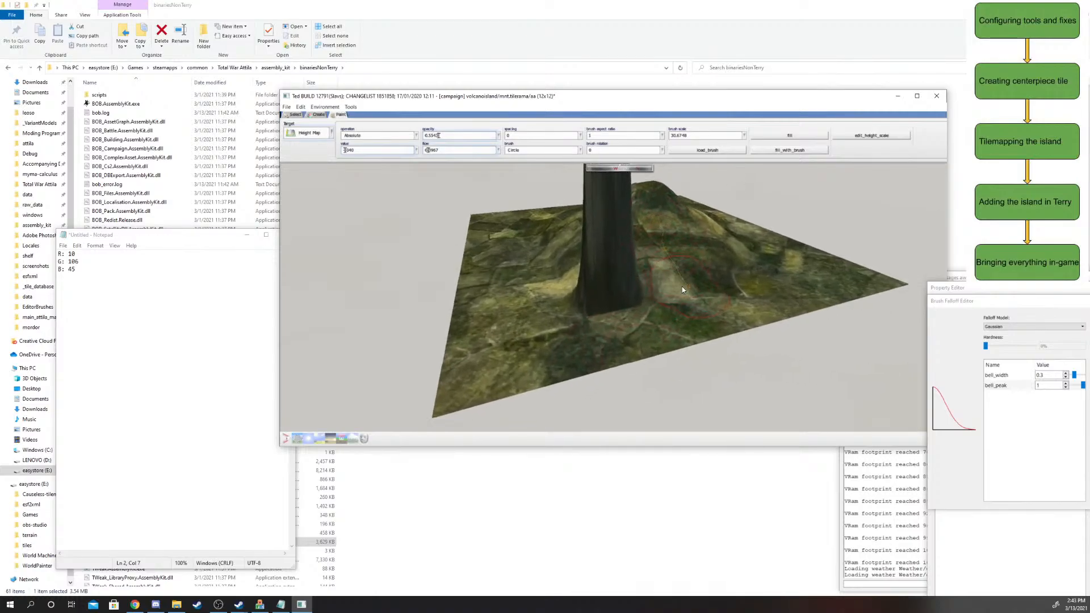
scroll(683, 283, up, 4)
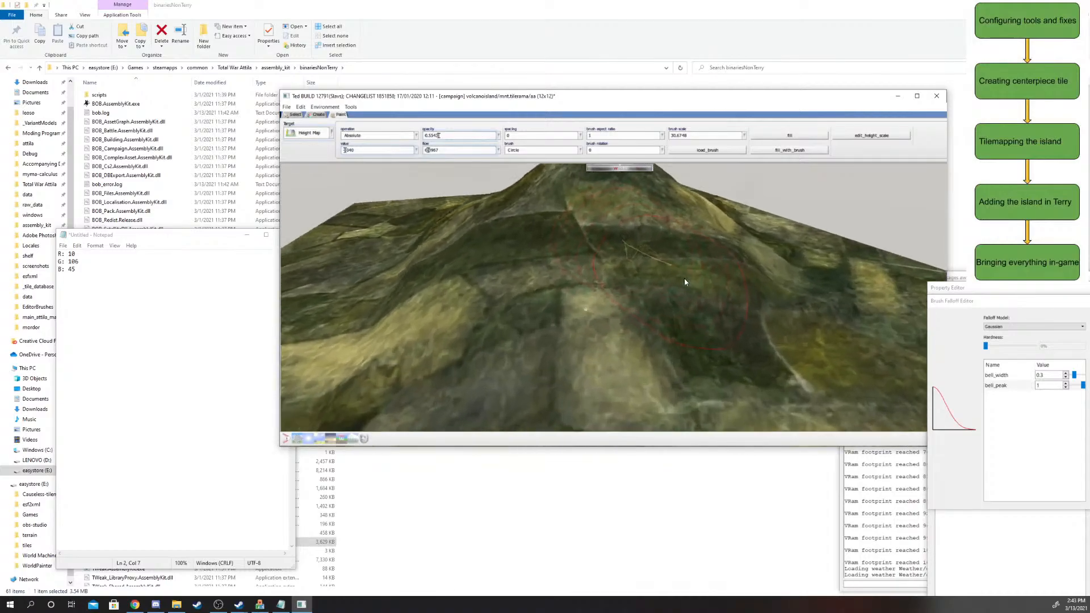
- Examine the shaped mountain's slopes and summit crater from far and near
scroll(690, 267, down, 5)
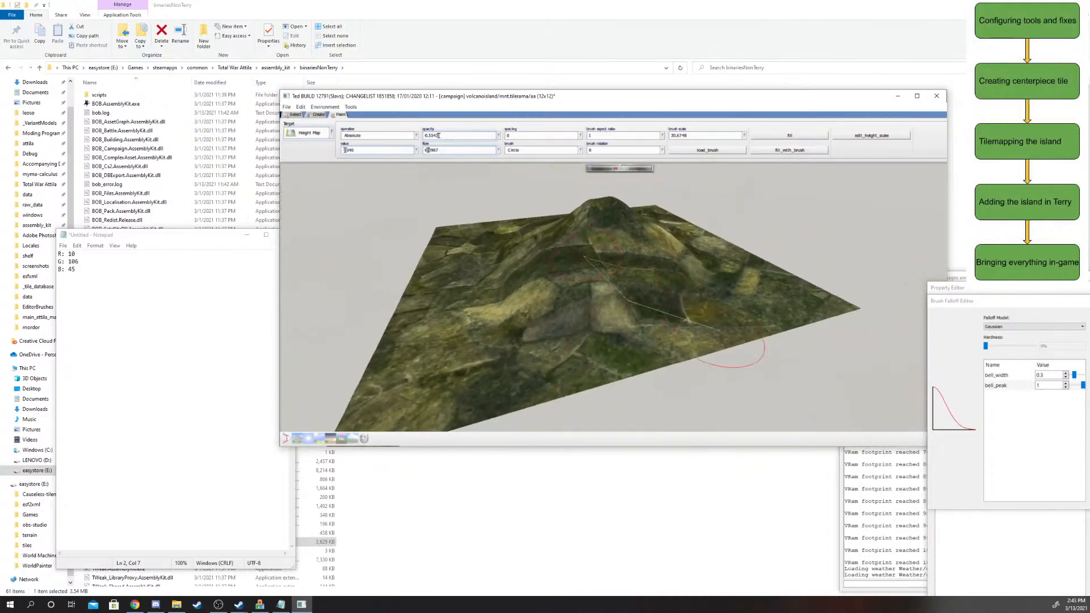
key(alt+Tab)
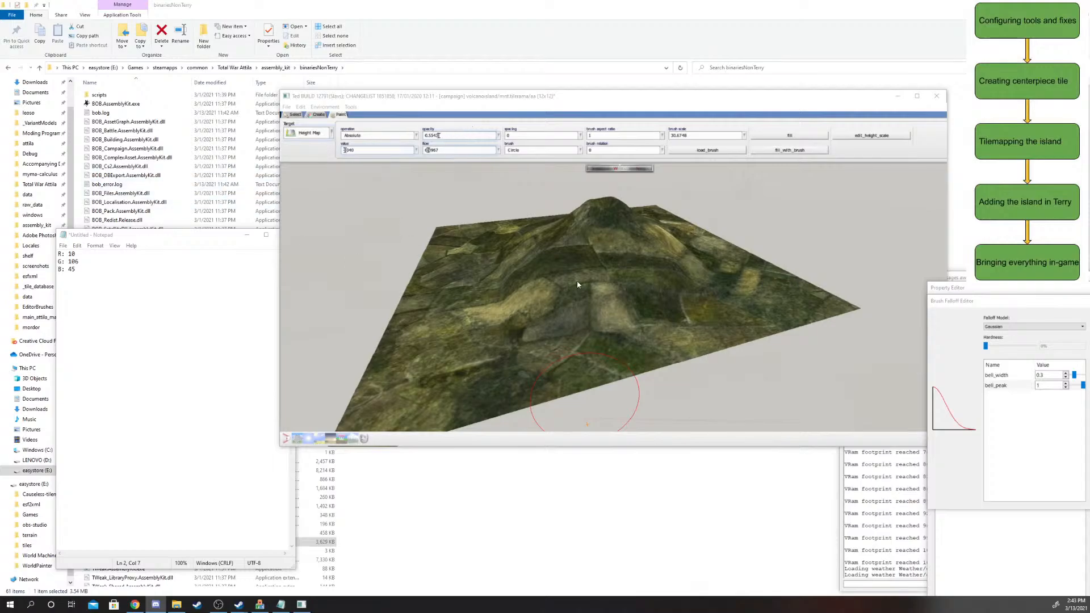
scroll(607, 276, up, 10)
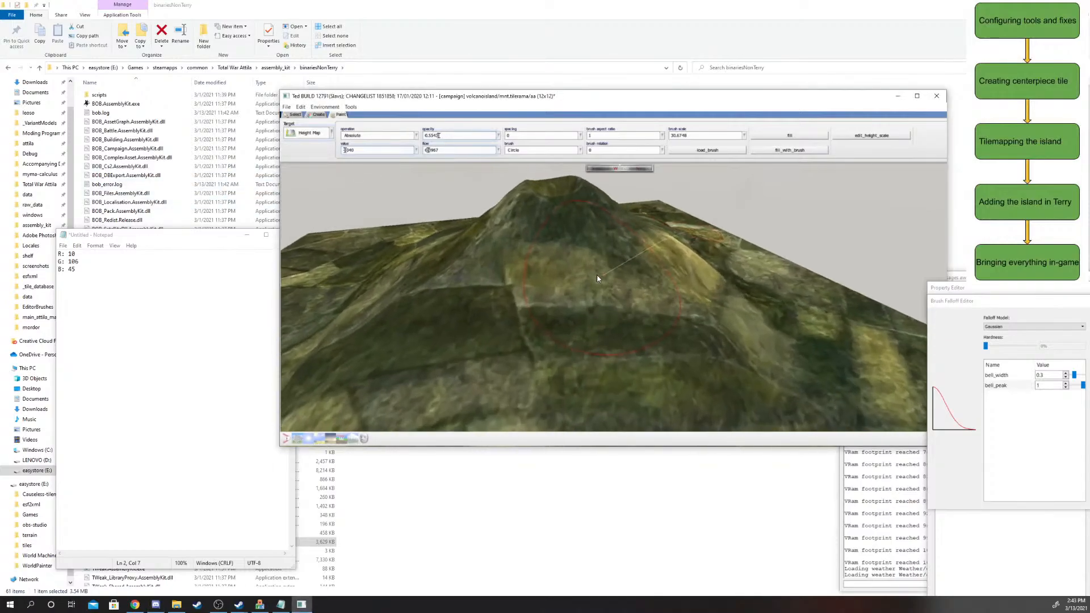
scroll(592, 260, down, 5)
scroll(592, 260, up, 5)
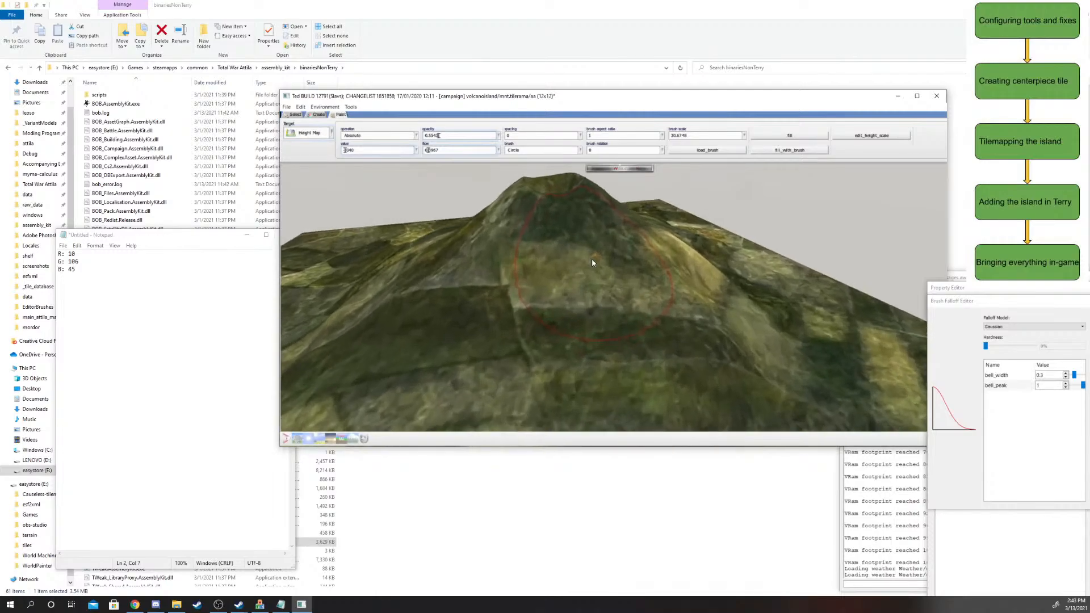
scroll(585, 258, down, 2)
key(w)
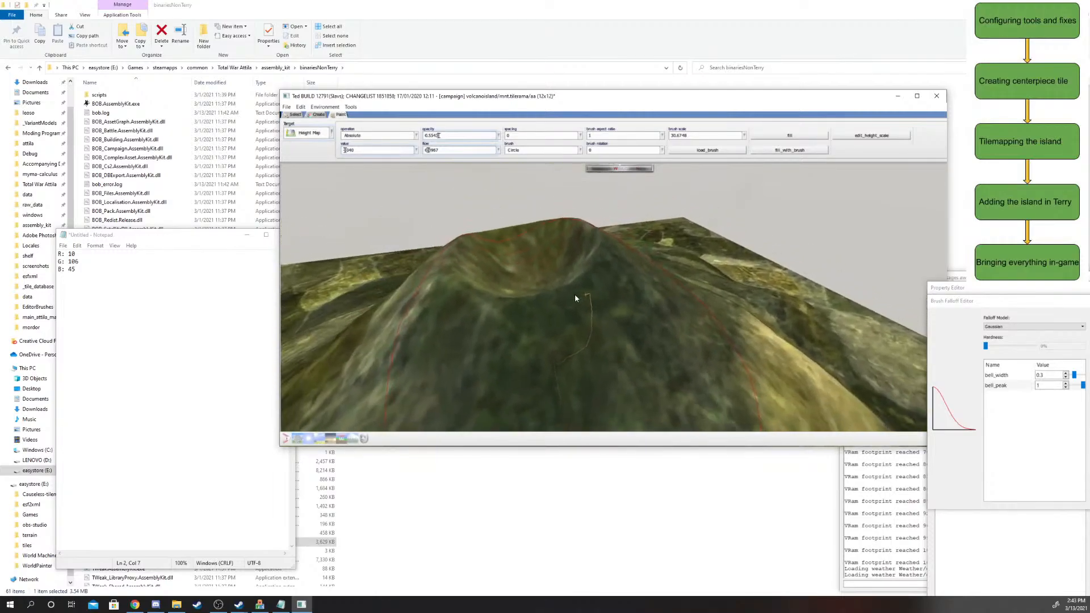
key(s)
- Switch the paint target to the Blend Map and load brush6.png from the EditorBrushes folder
click(314, 135)
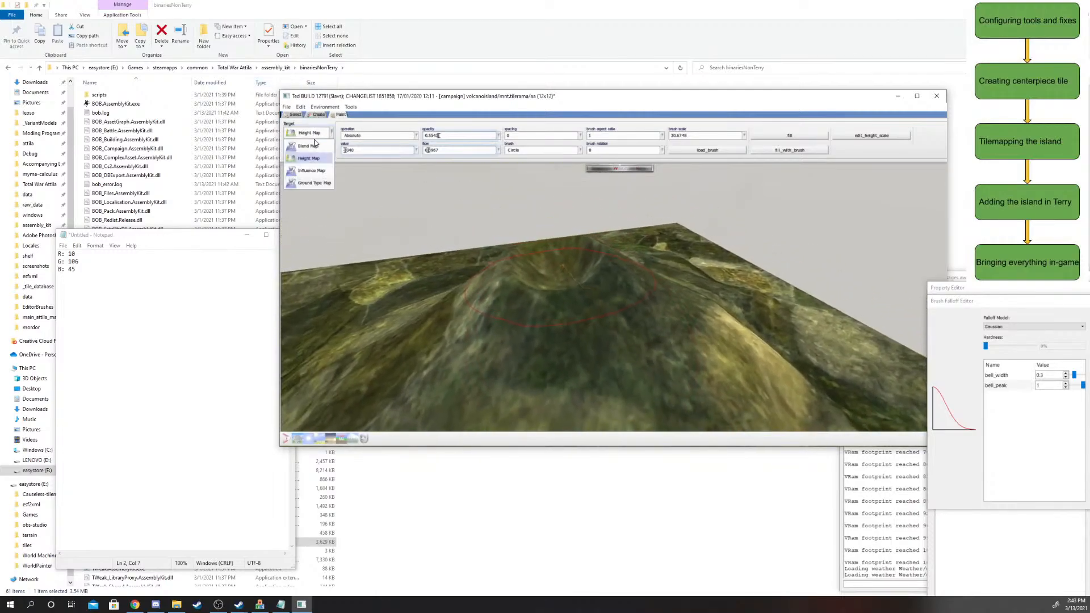
click(316, 145)
scroll(534, 272, up, 2)
scroll(534, 272, down, 2)
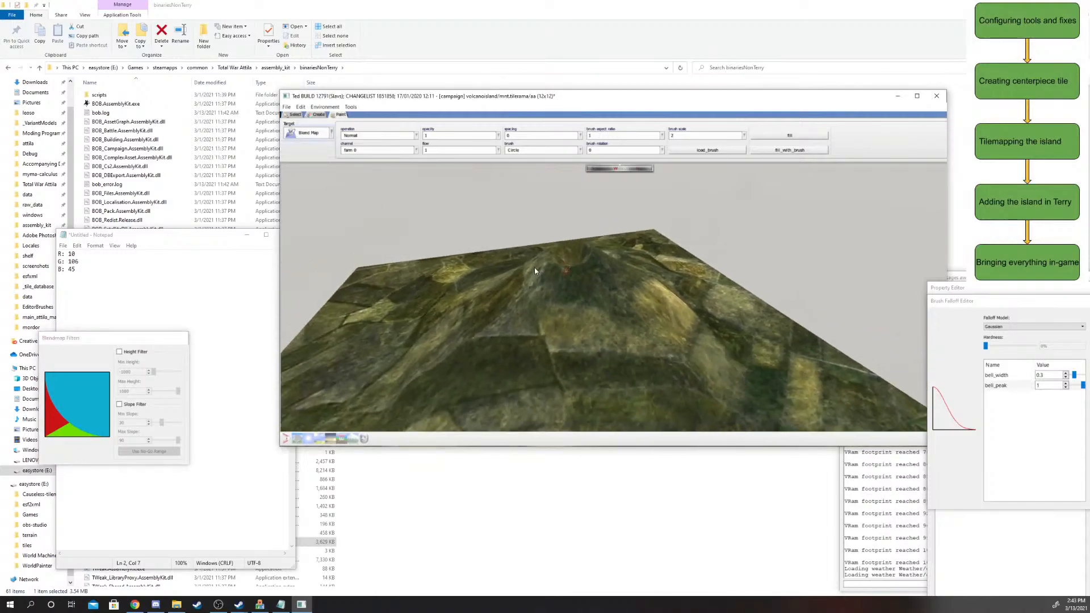
click(700, 152)
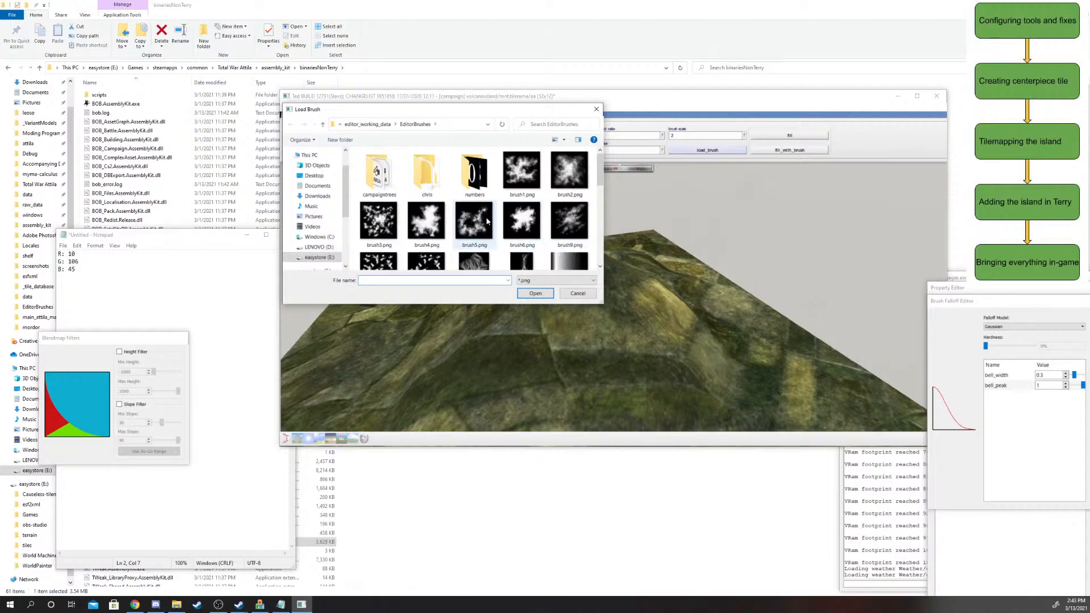
click(534, 223)
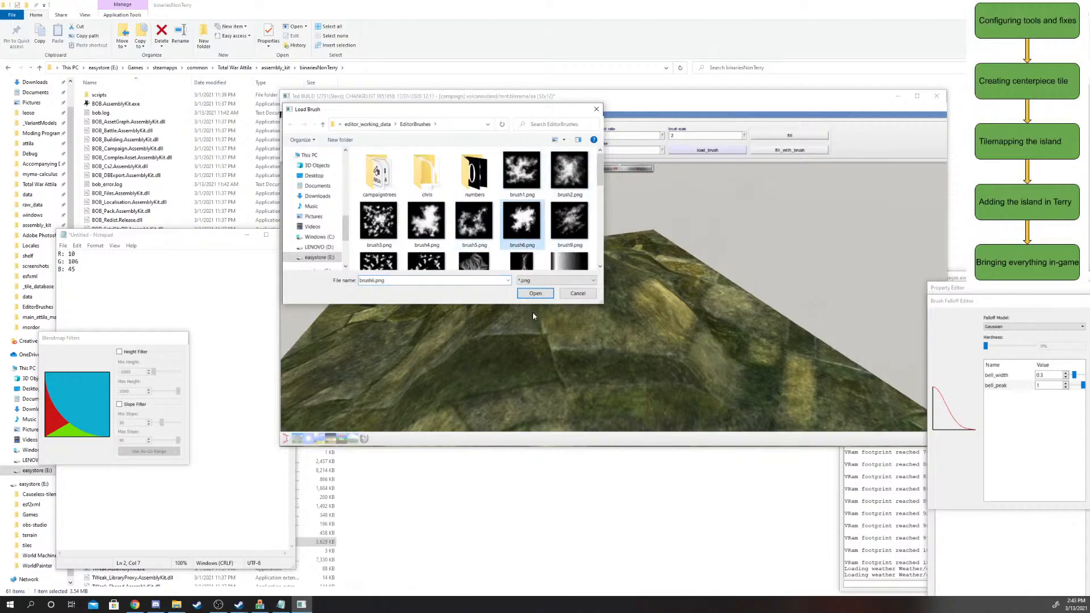
click(545, 293)
- Choose the rock 2 channel, enlarge the brush scale, and paint rock texture over the mountain's summit and upper slopes
click(378, 150)
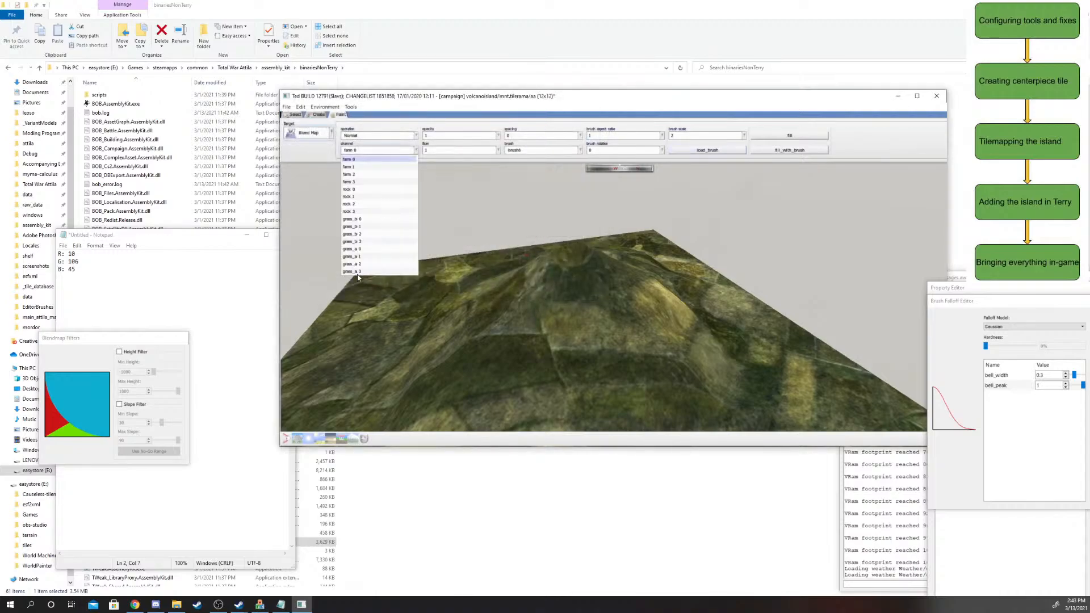
click(357, 204)
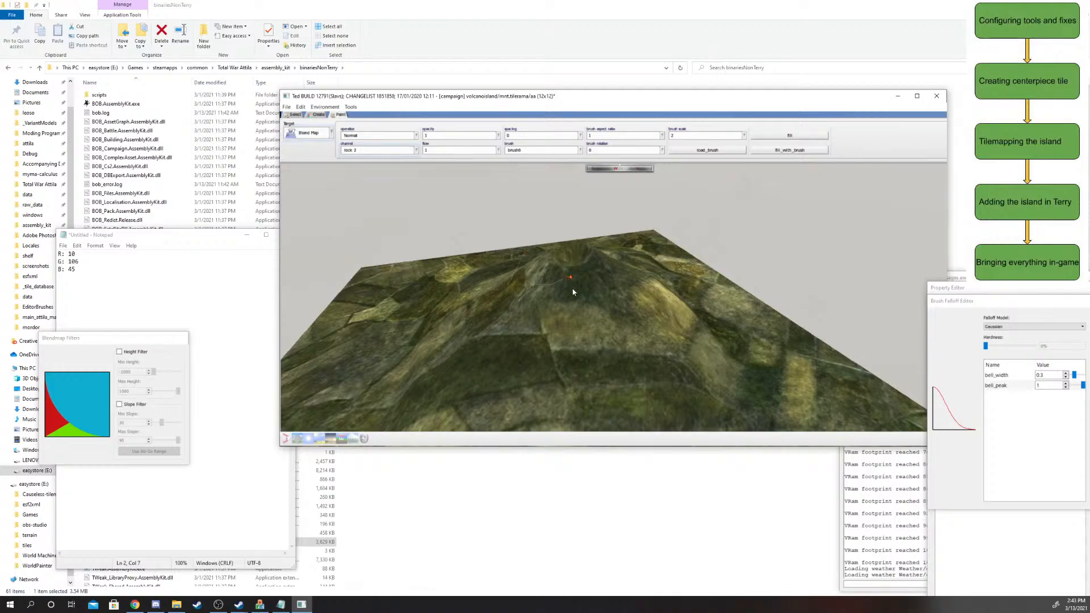
scroll(666, 165, down, 1)
click(689, 135)
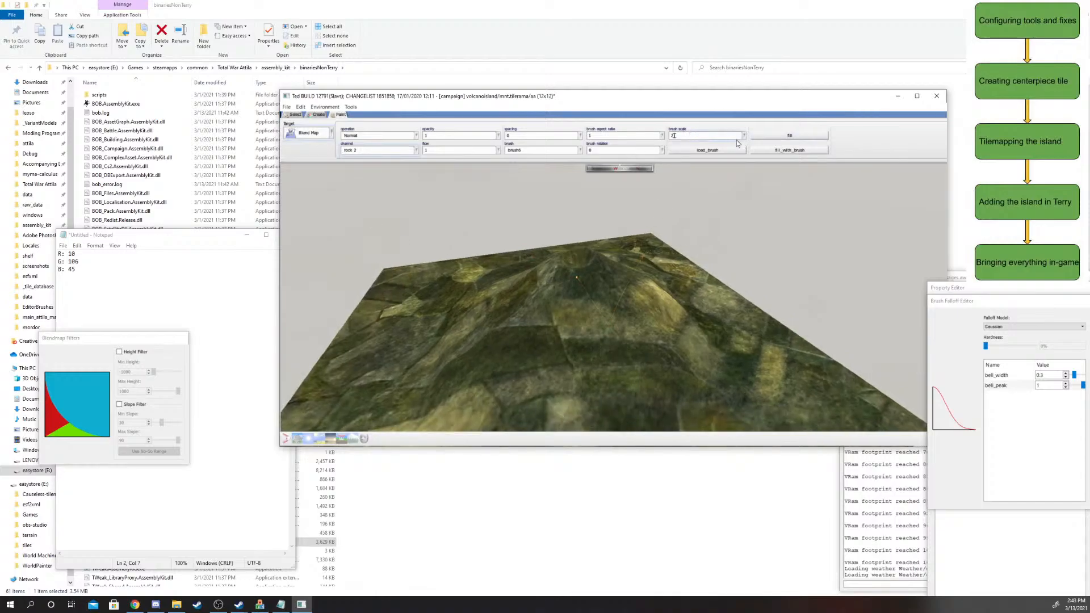
drag(677, 150, 683, 145)
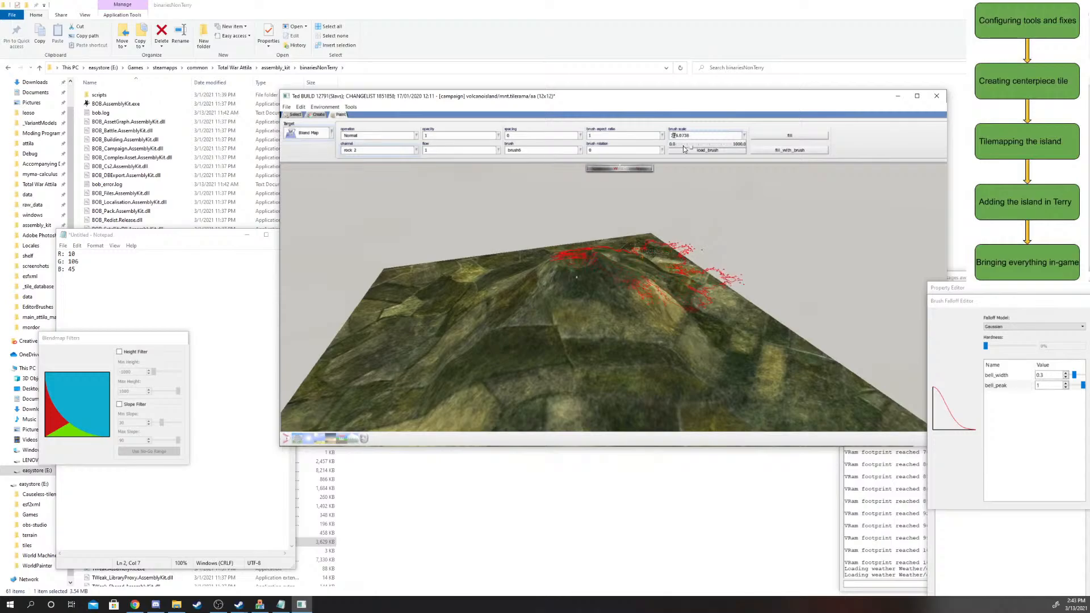
scroll(579, 292, up, 1)
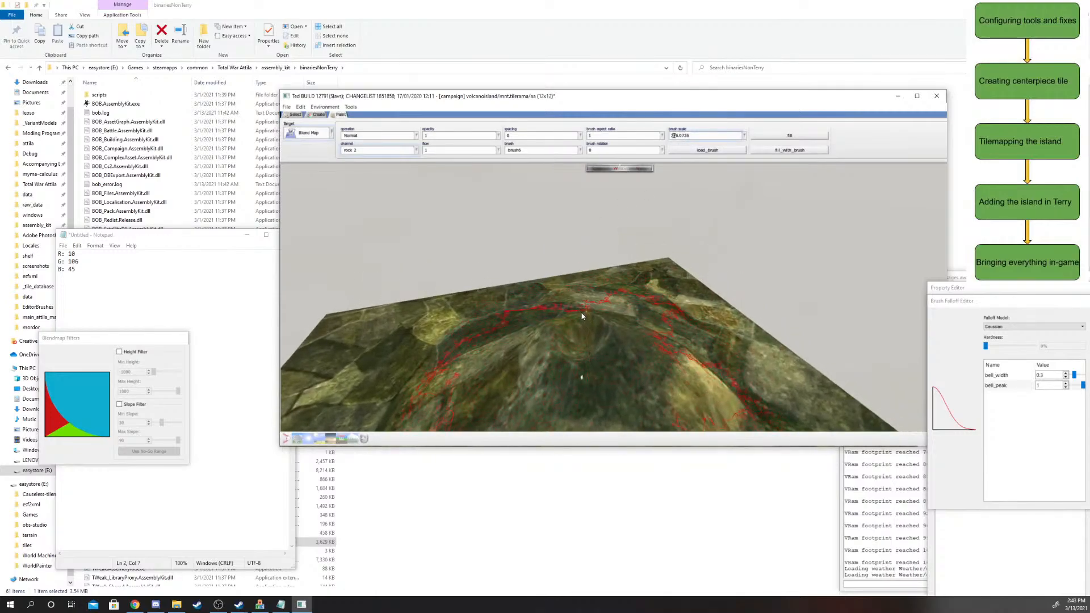
click(542, 309)
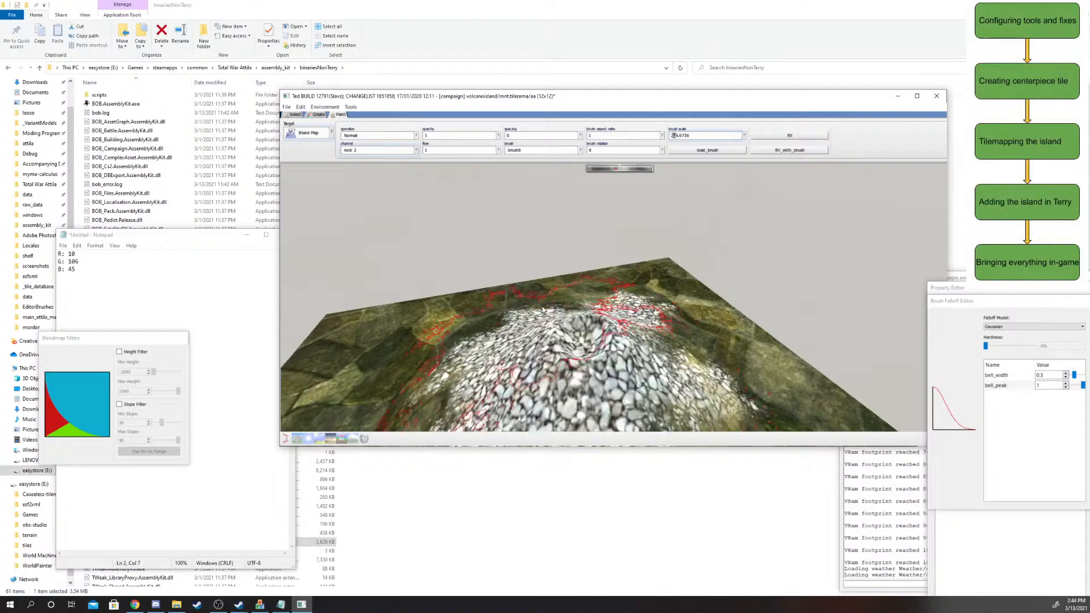
- Change the blend map channel to rock 3 for the mountain's texture
scroll(543, 309, down, 2)
click(399, 151)
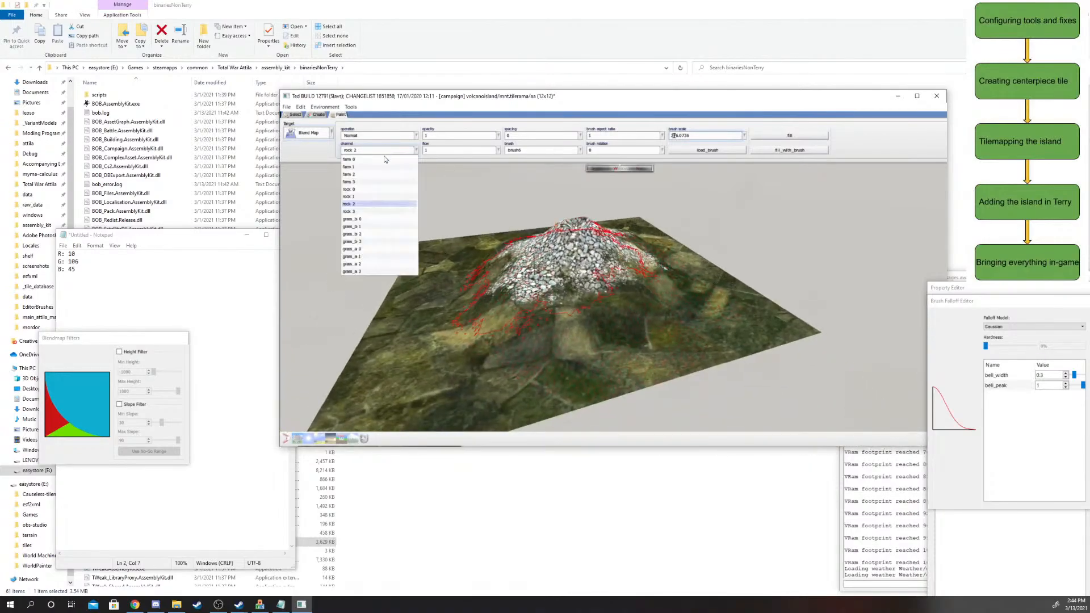
click(368, 213)
scroll(502, 340, up, 2)
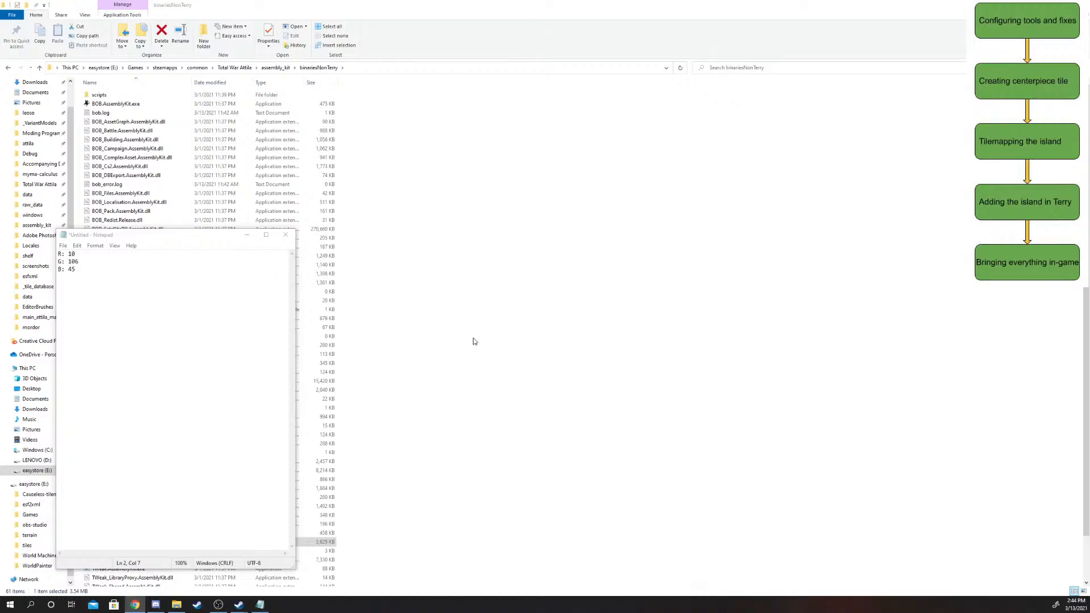
- Switch to the binariesNonTerry folder and launch TEd.AssemblyKit.exe again
click(477, 233)
scroll(106, 502, down, 2)
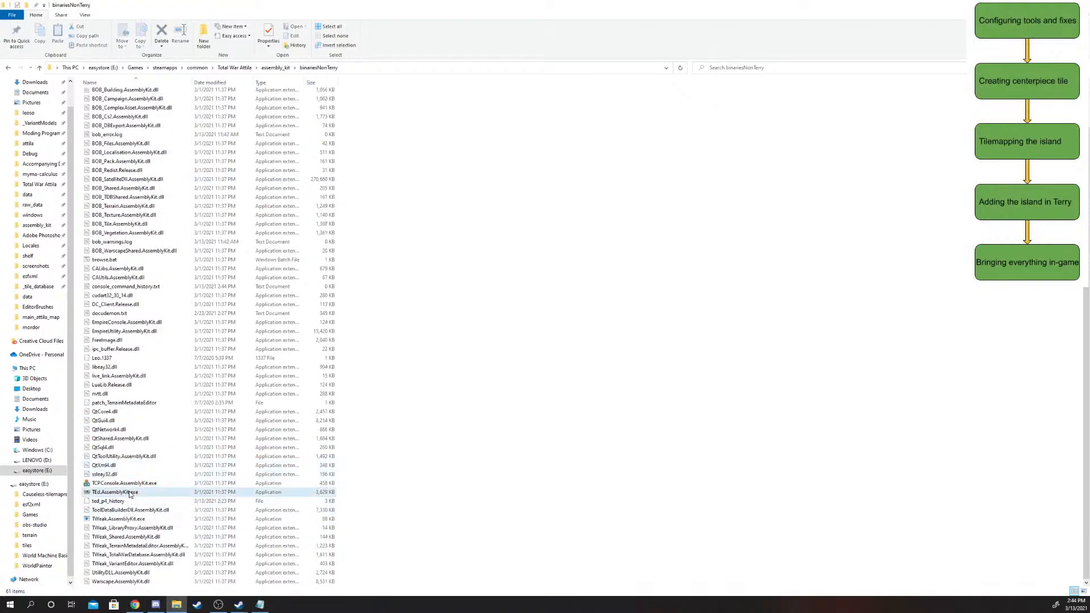
click(129, 492)
key(Return)
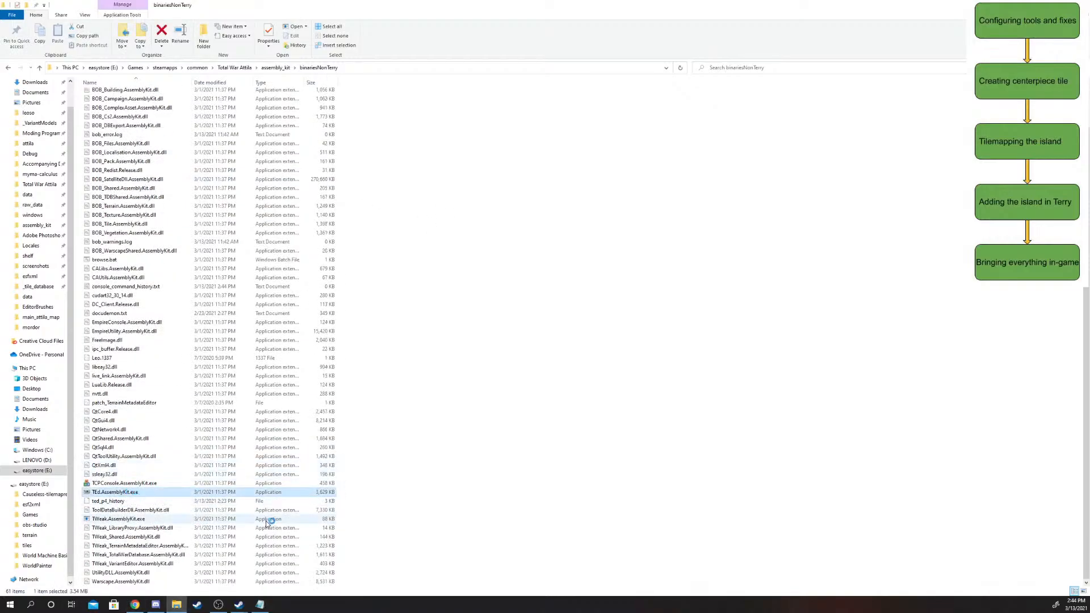
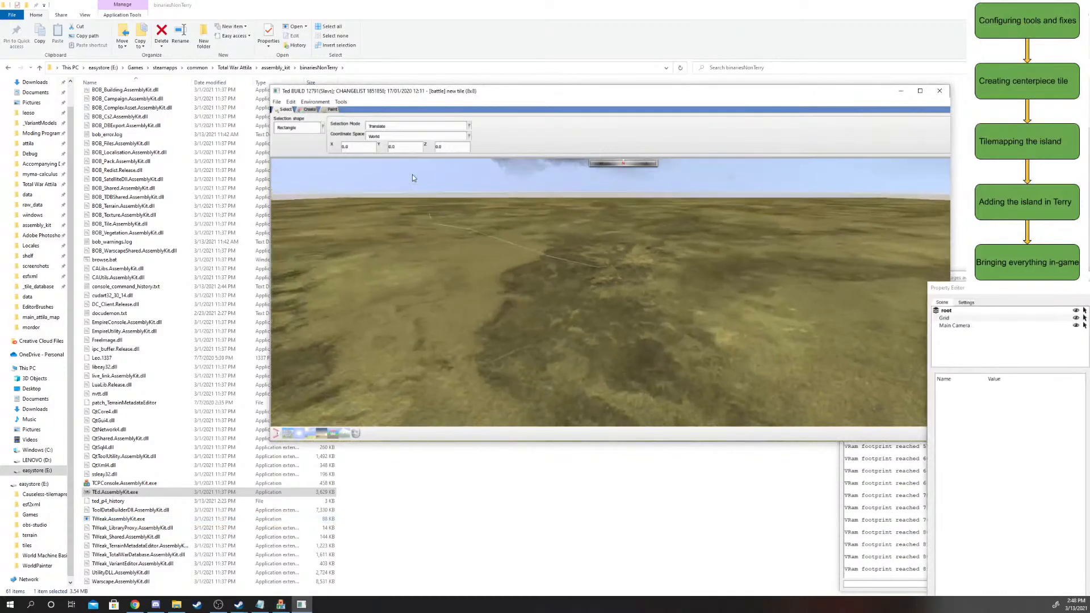
- Load the volcanoisland tile mnt.tilerama (12x12), variation aa, from the campaign database
click(276, 102)
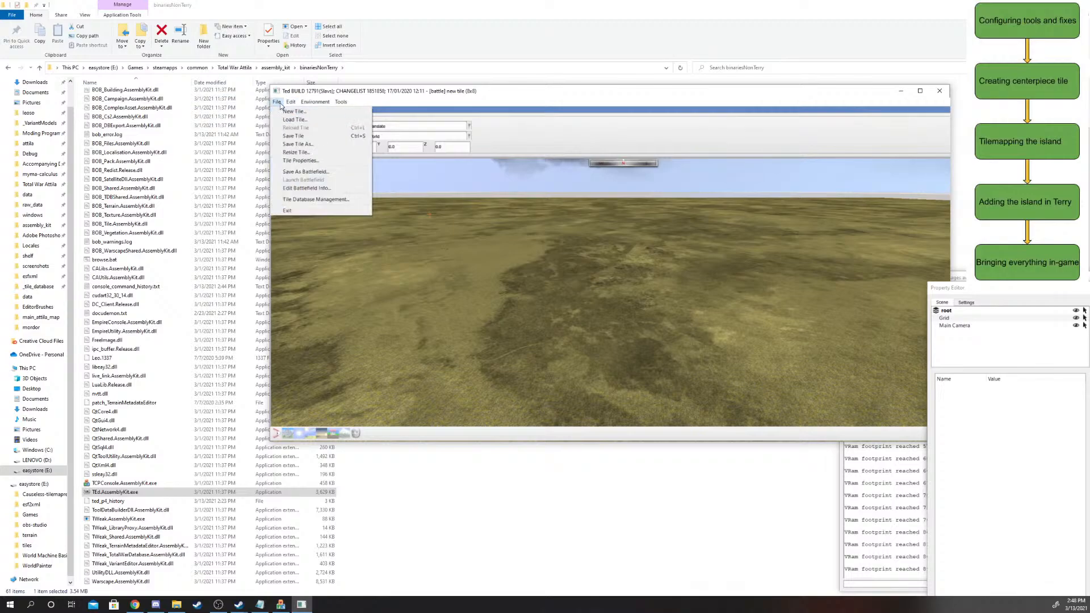
click(290, 119)
scroll(448, 312, down, 8)
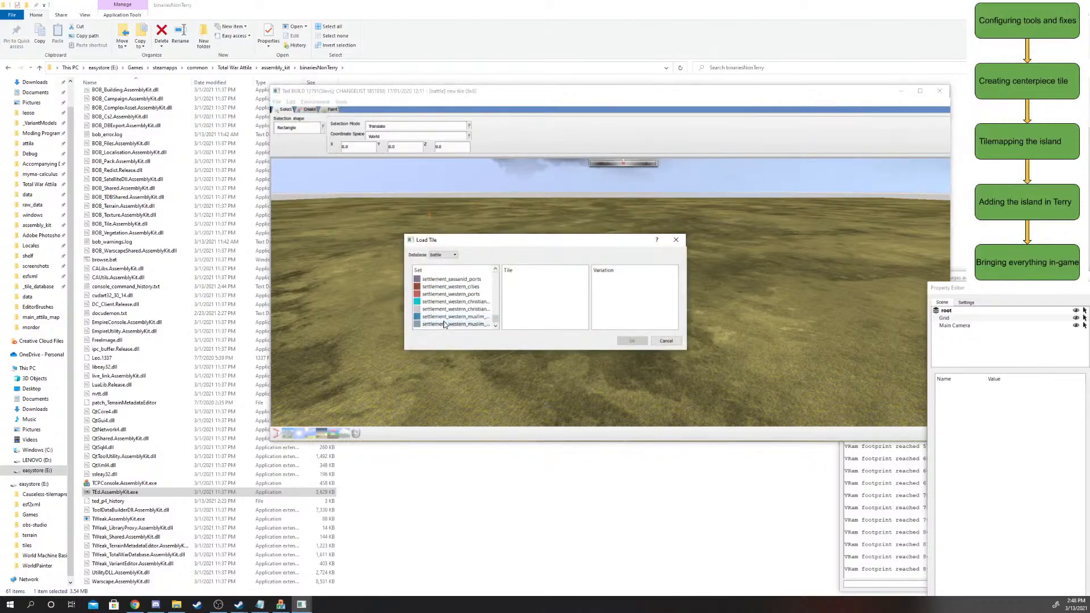
click(448, 255)
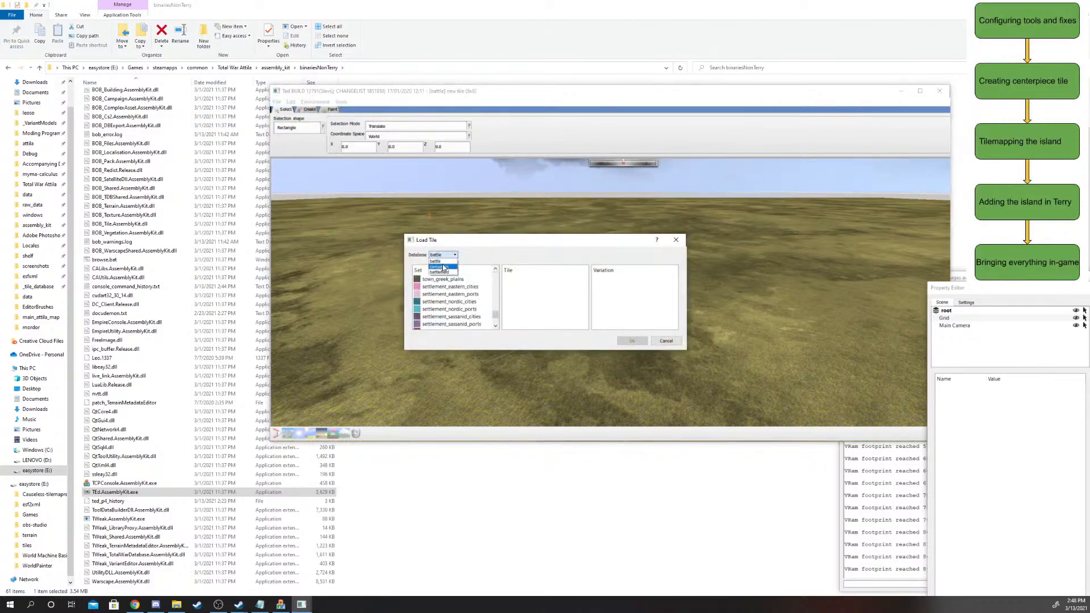
click(439, 263)
click(437, 324)
click(539, 278)
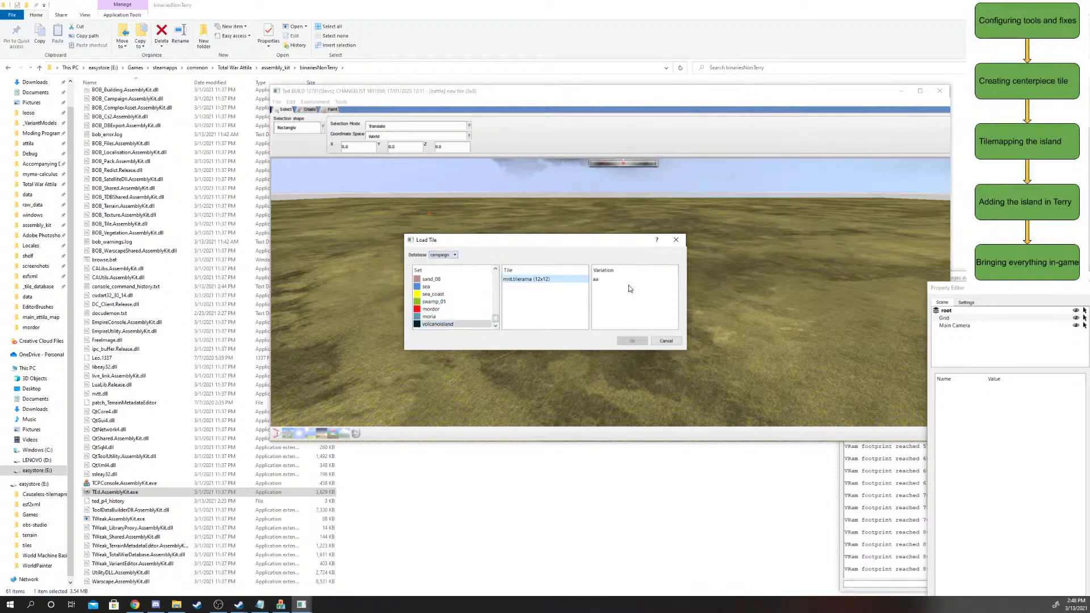
click(627, 279)
click(632, 341)
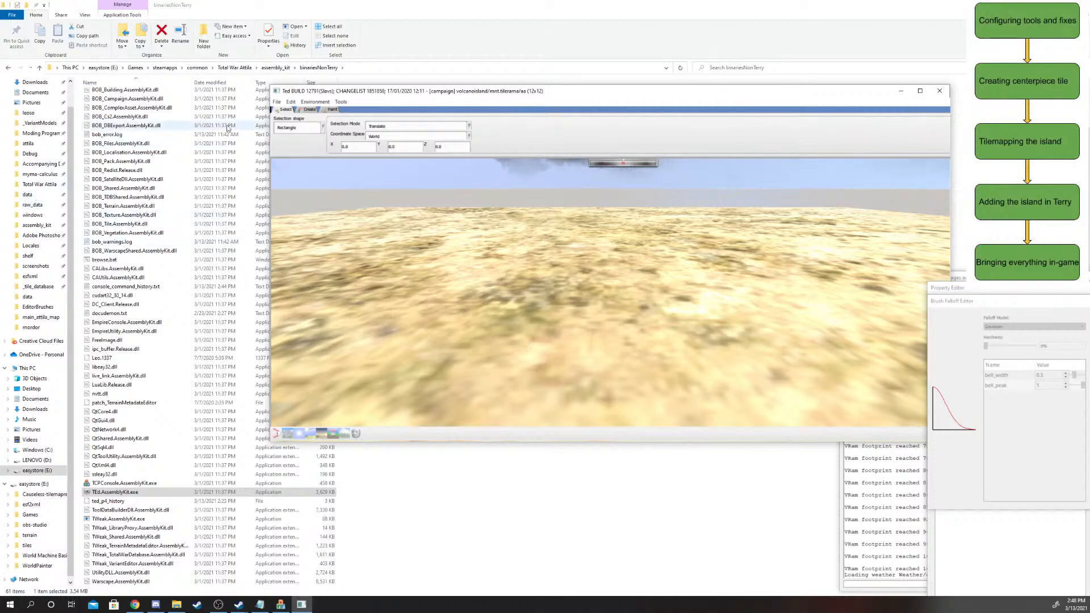
- Check the tile's texture groups in its properties and save the tile
click(277, 102)
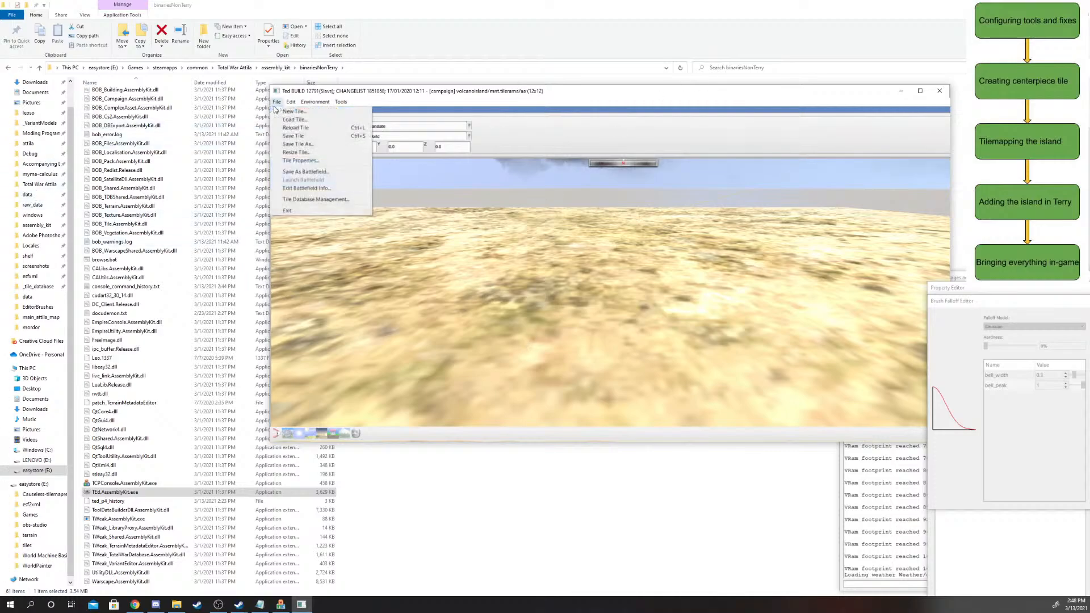
click(327, 162)
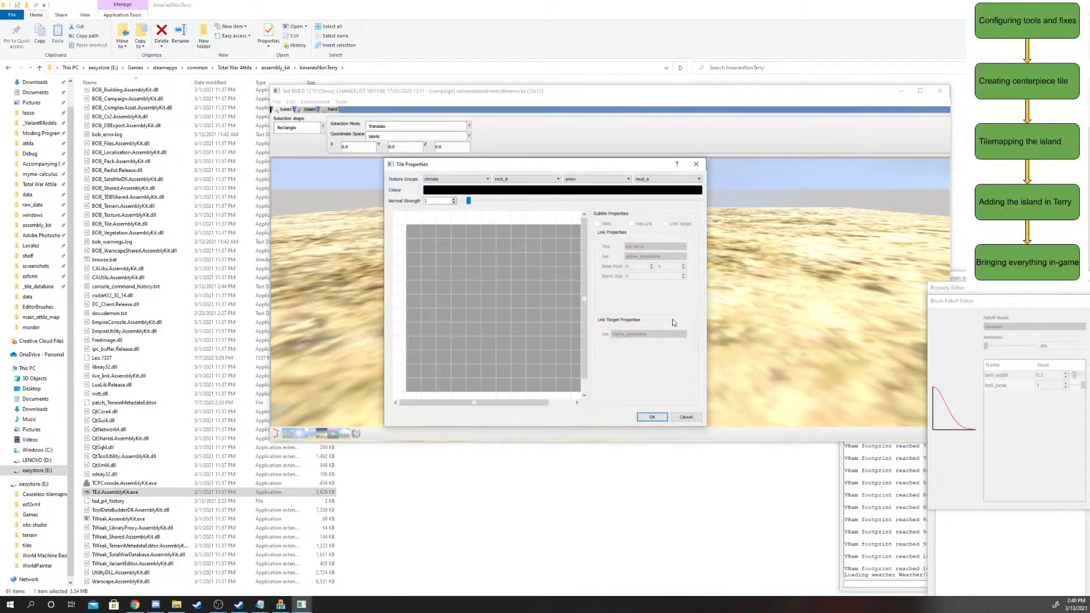
click(652, 417)
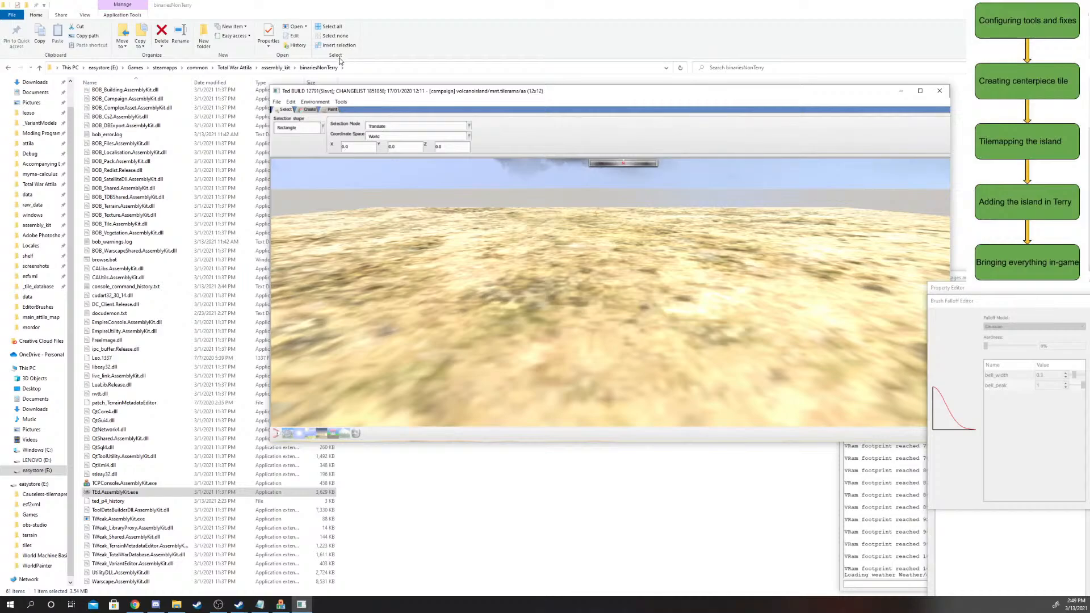
click(277, 101)
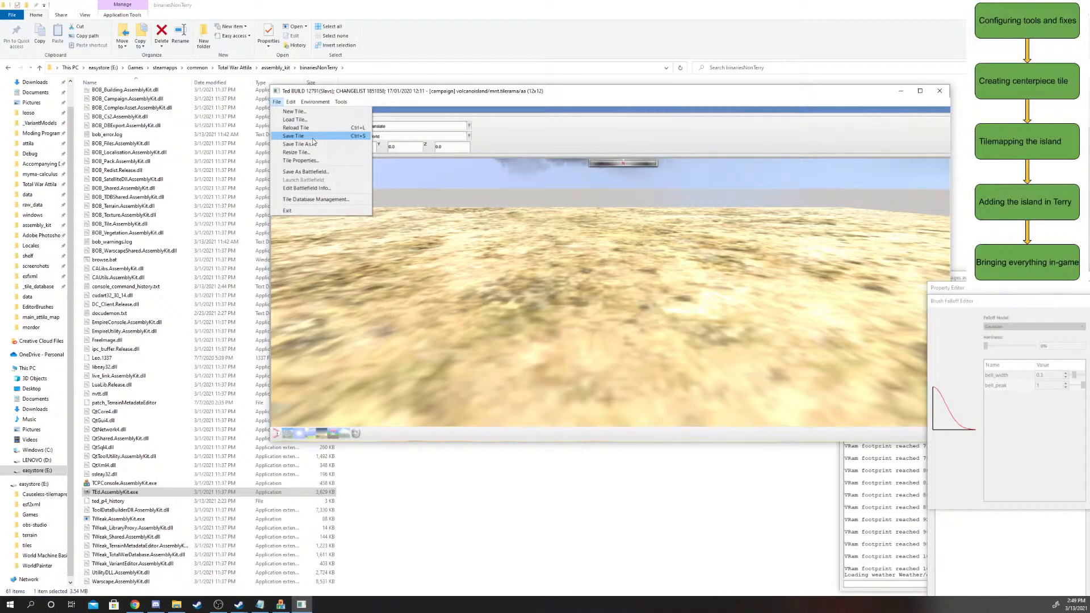
click(313, 142)
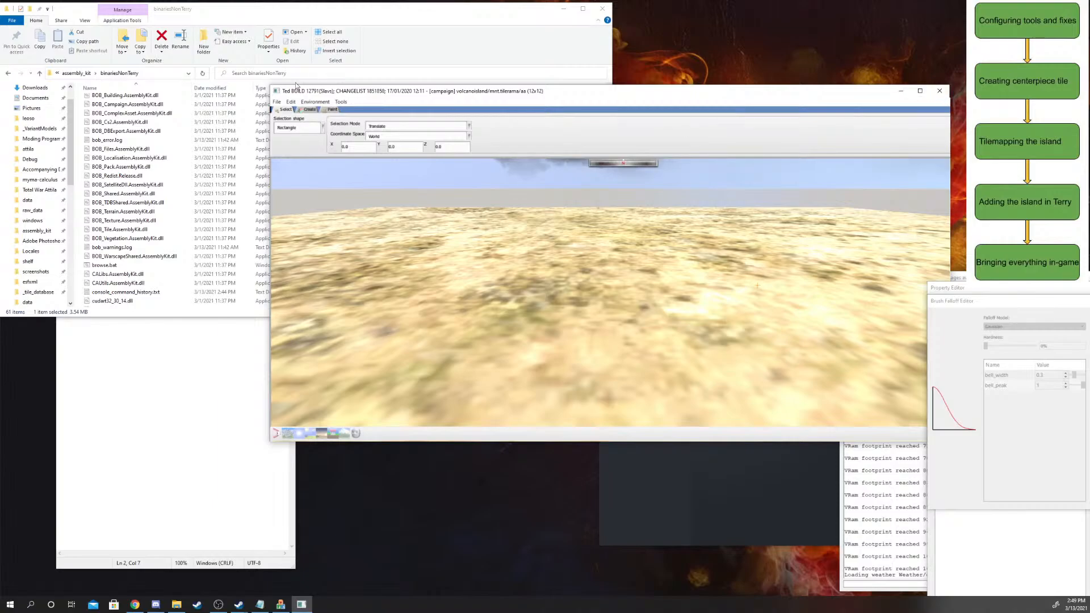
- Reopen the tile properties and set the first texture group to rock, keeping rock_b as the second
click(277, 101)
mouse_move(315, 101)
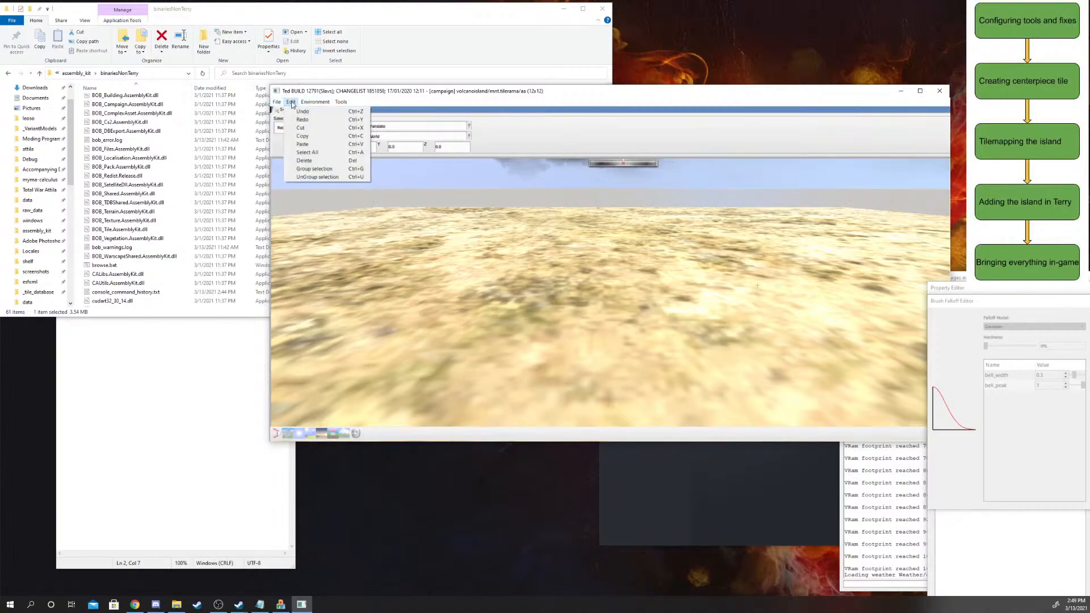
mouse_move(277, 103)
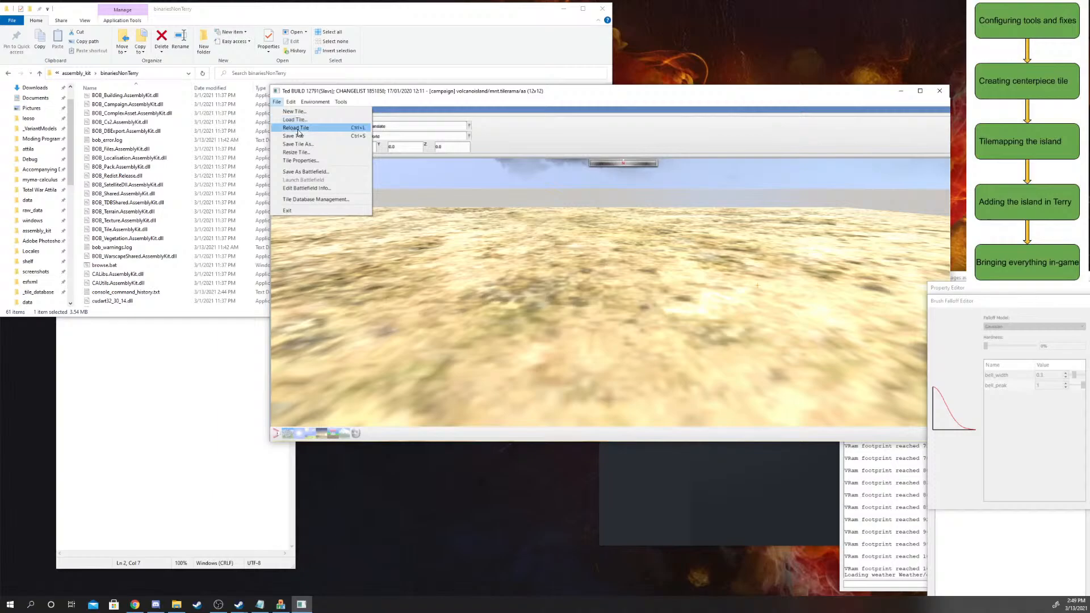
click(301, 161)
click(457, 179)
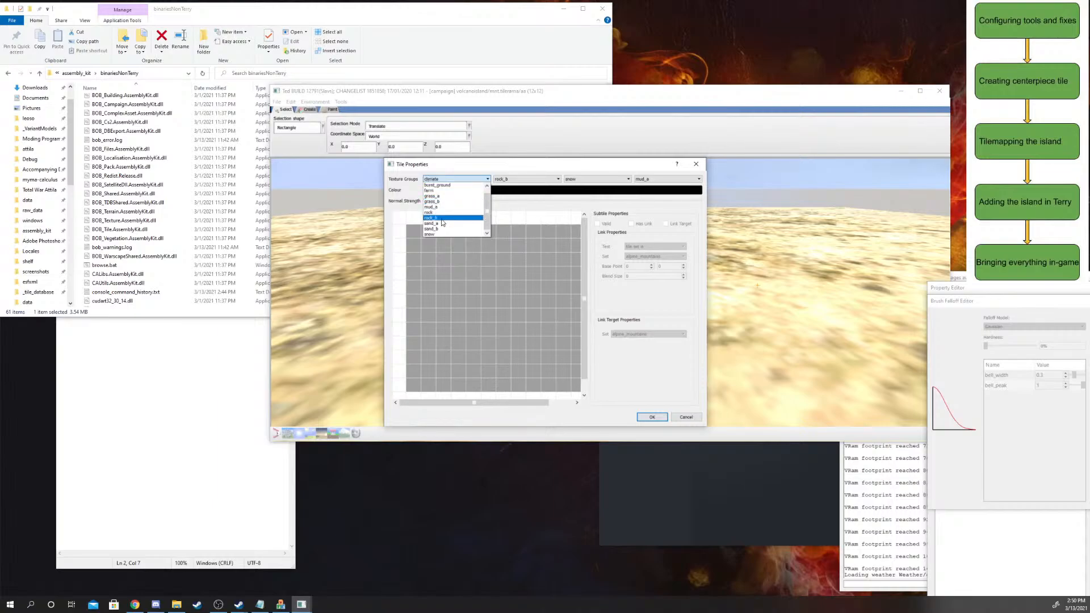
click(442, 212)
click(526, 179)
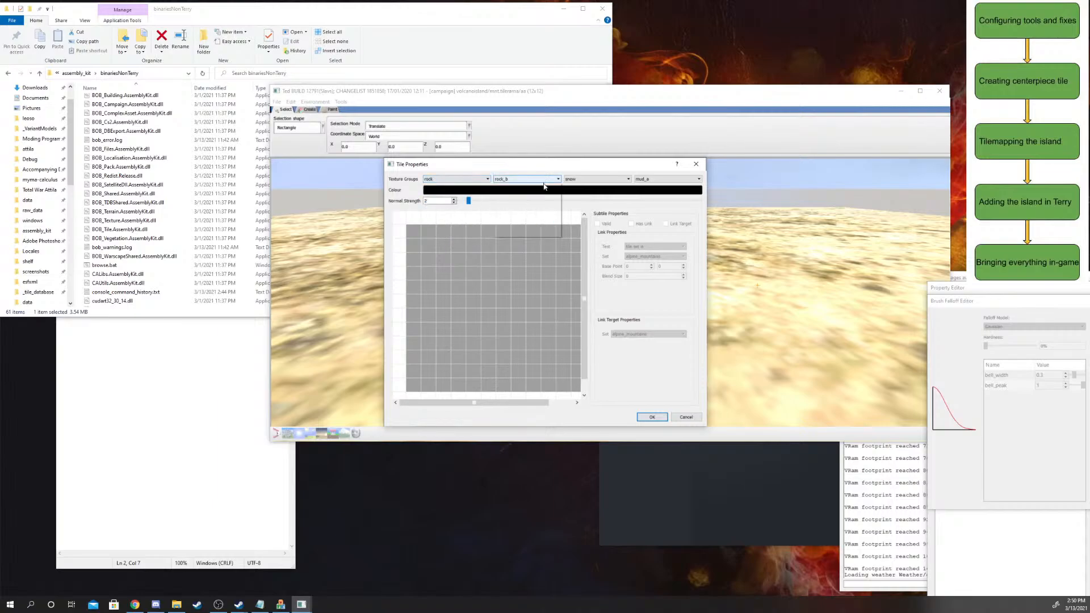
- Set the third texture group to grass_a and the fourth to farm, and apply the tile properties
click(582, 179)
scroll(591, 193, up, 2)
click(579, 193)
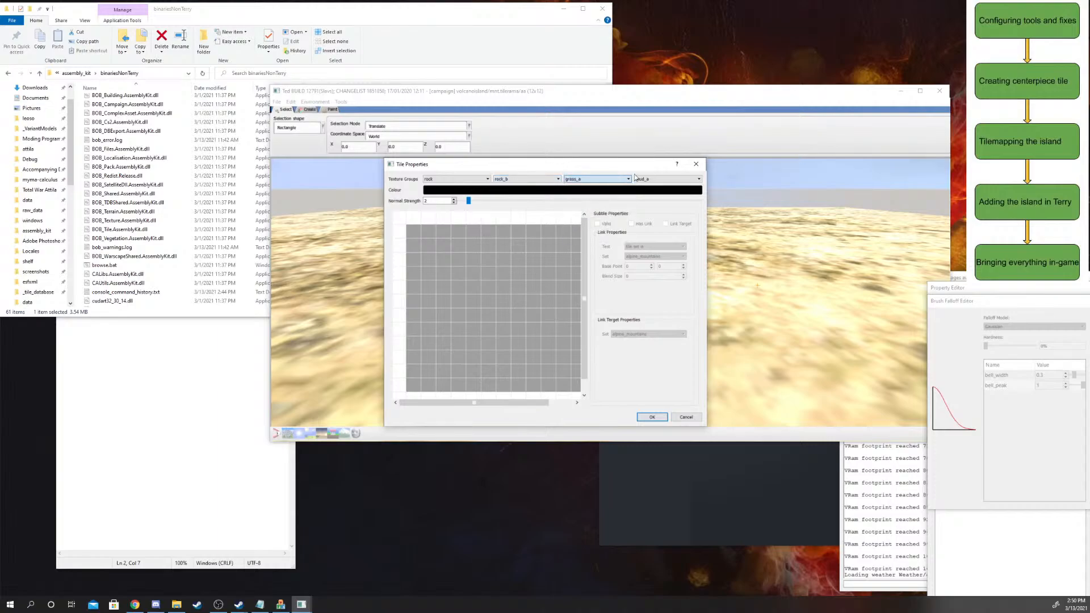
click(649, 179)
click(650, 203)
click(674, 179)
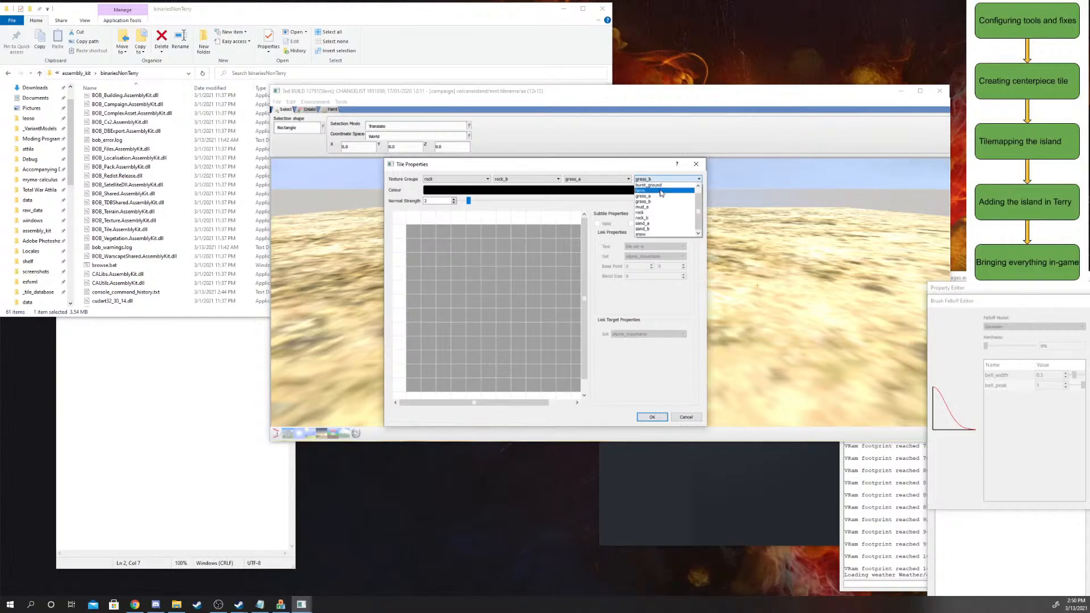
click(656, 192)
click(651, 418)
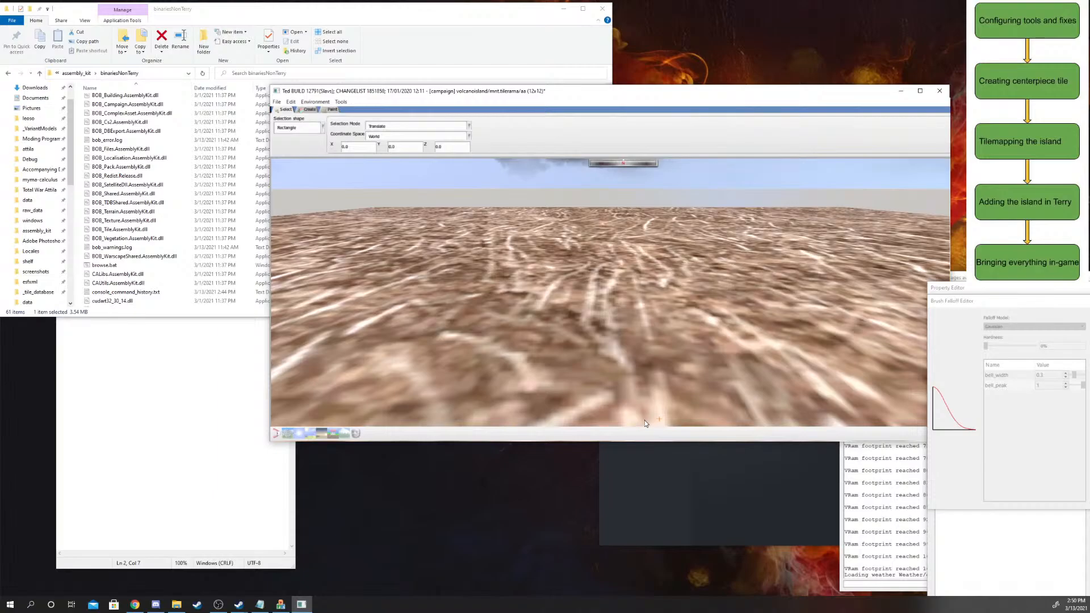
- Switch to painting the Blend Map and enlarge the brush scale to cover a broad area of the tile
scroll(761, 397, down, 2)
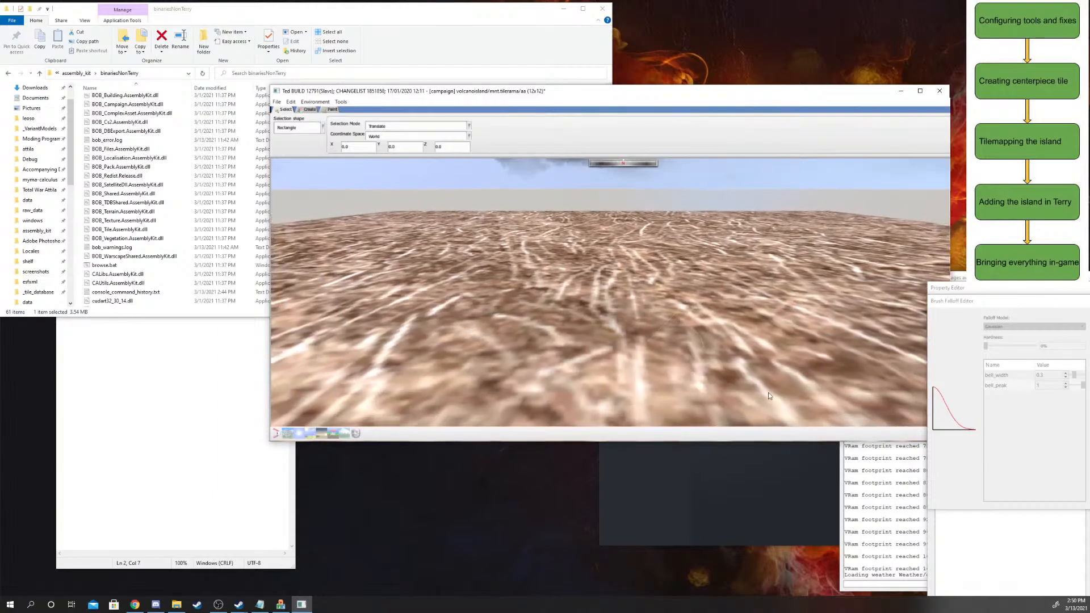
scroll(783, 421, down, 3)
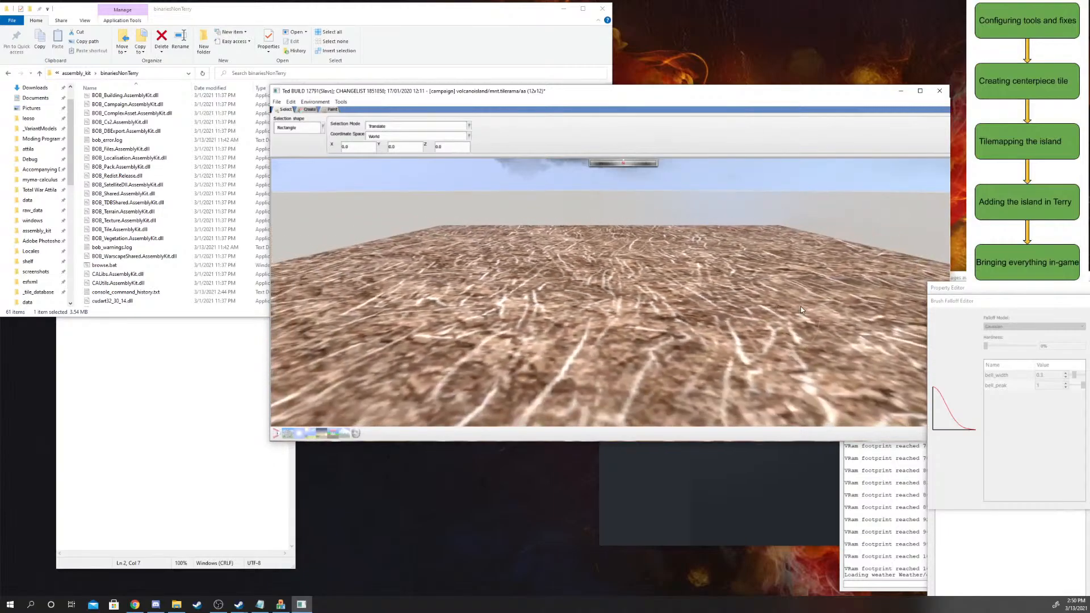
scroll(800, 306, down, 2)
scroll(749, 291, down, 1)
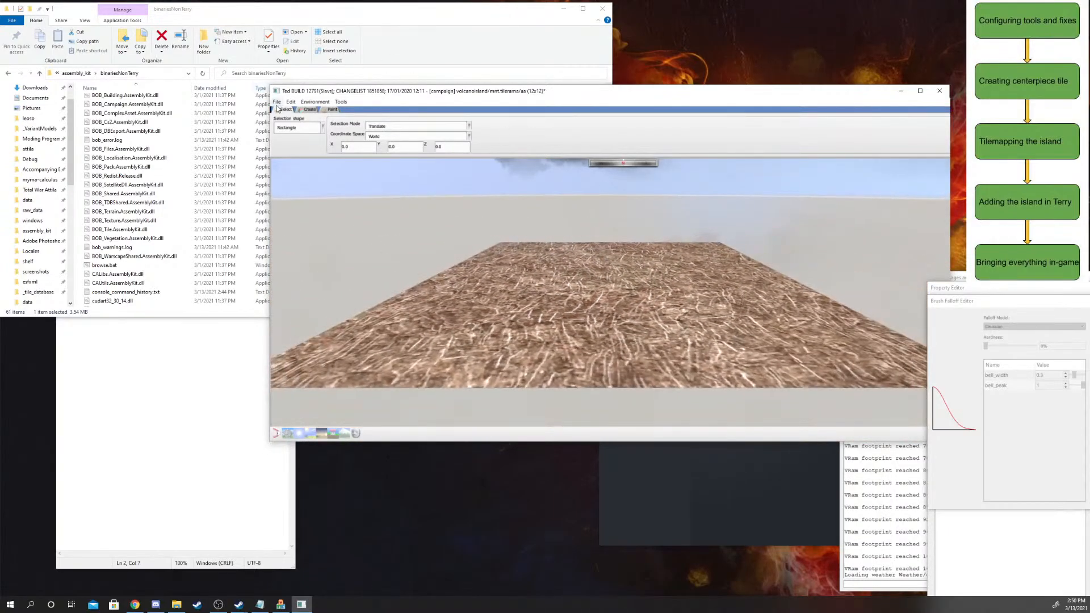
click(325, 111)
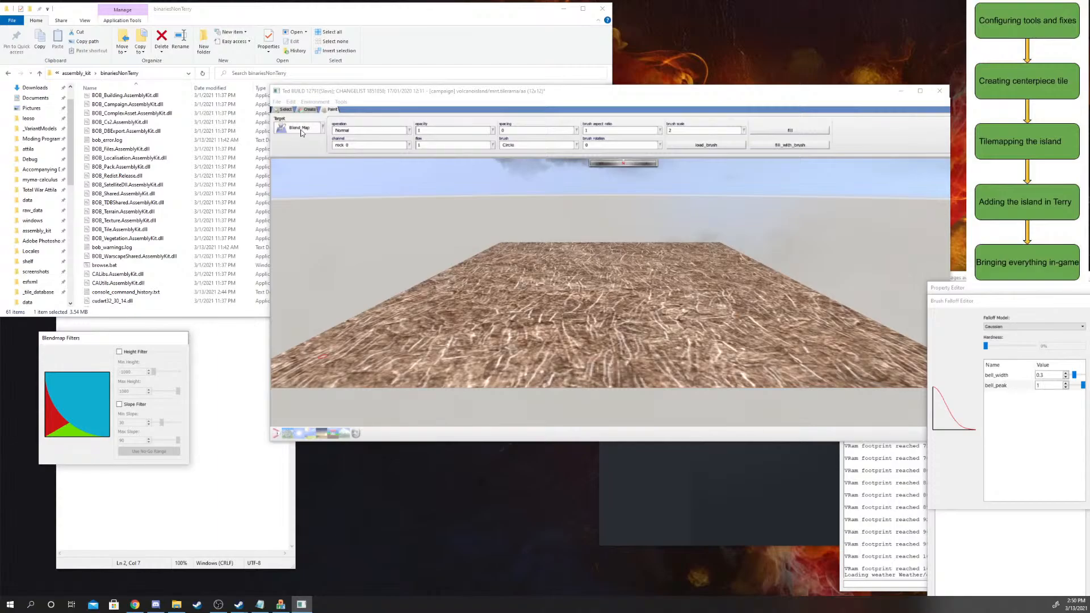
click(701, 130)
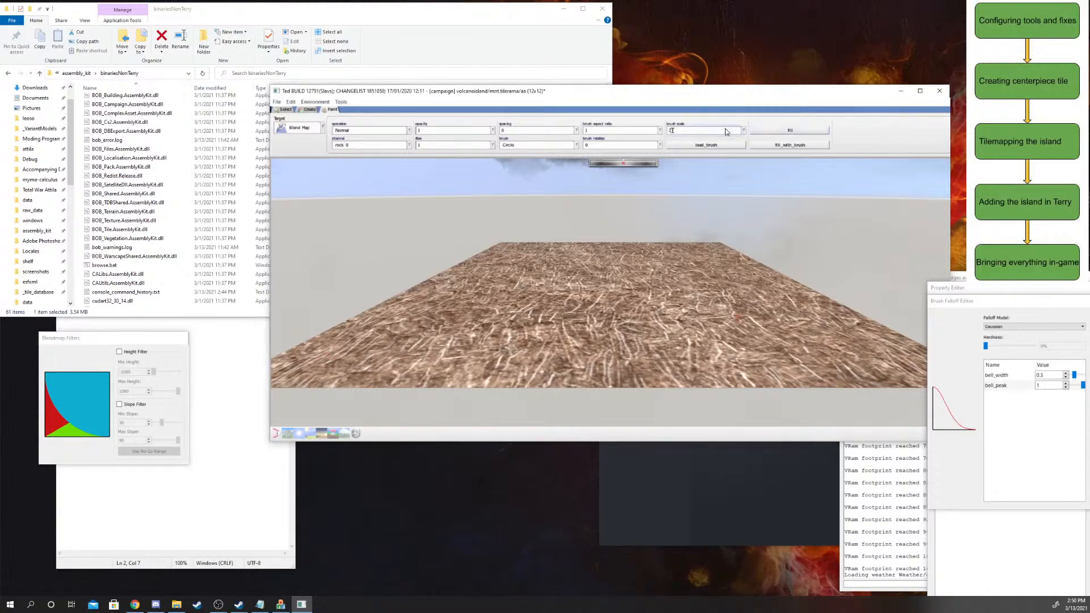
mouse_move(725, 134)
drag(673, 142, 662, 142)
scroll(604, 314, up, 4)
scroll(604, 315, up, 2)
scroll(604, 301, down, 4)
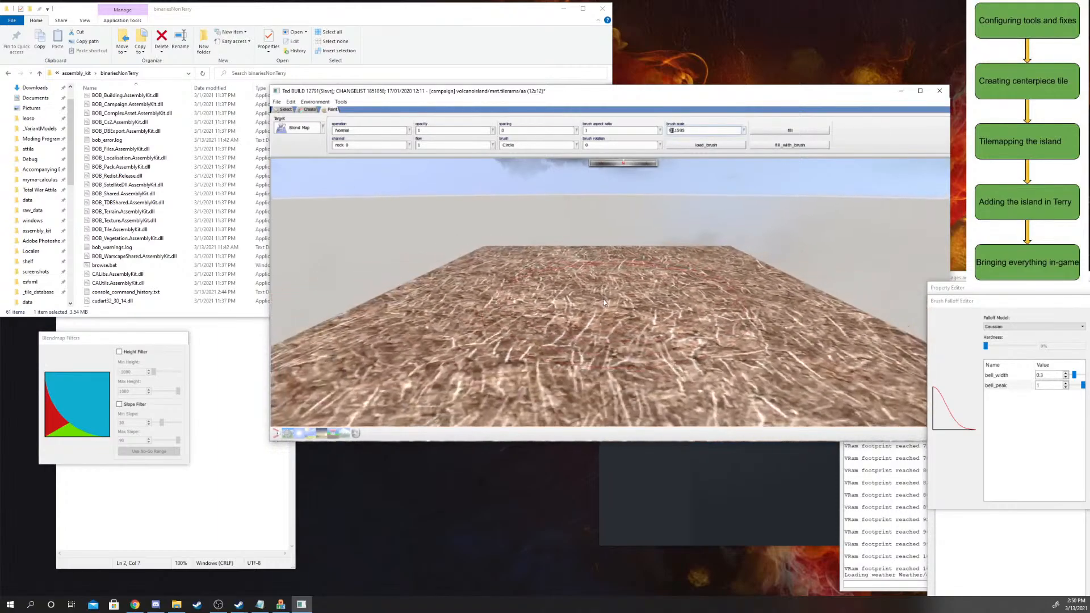
- Paint test patches of the rock 1 and rock 2 channels at the tile's centre
click(358, 145)
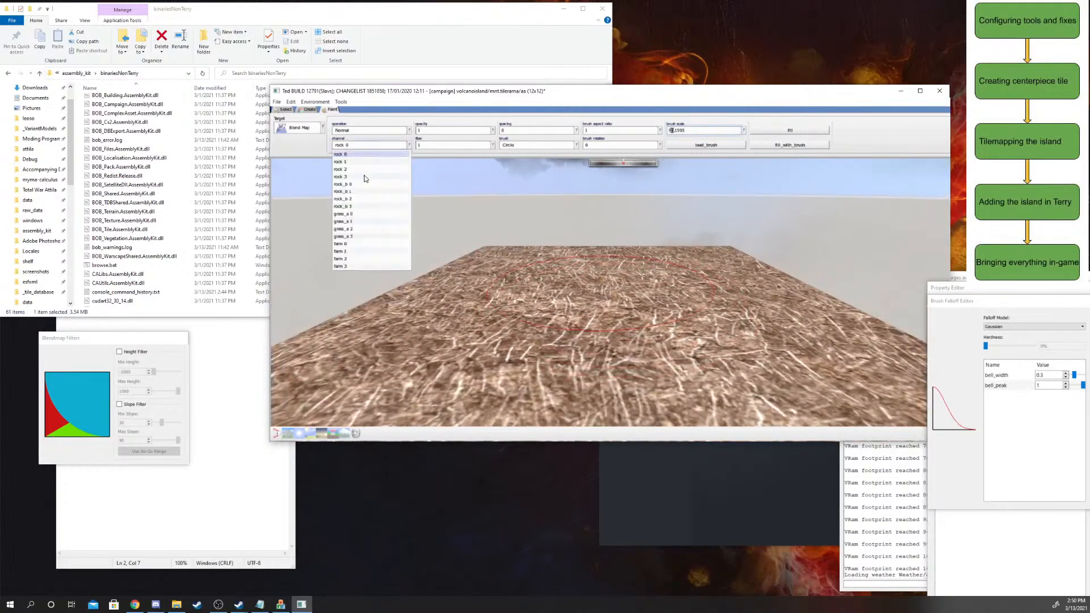
click(350, 164)
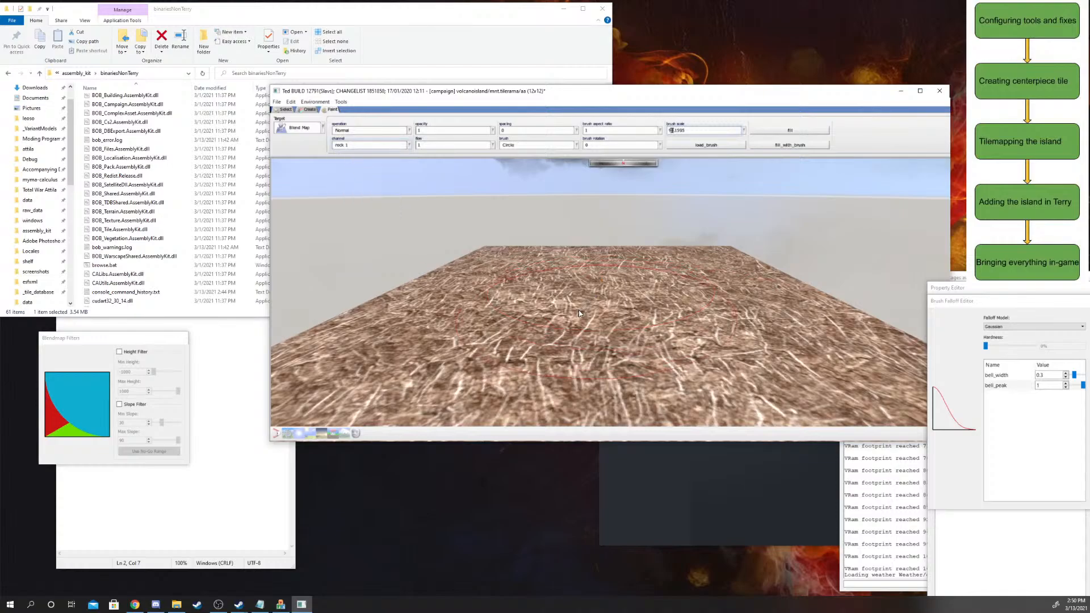
drag(574, 305, 574, 302)
click(355, 145)
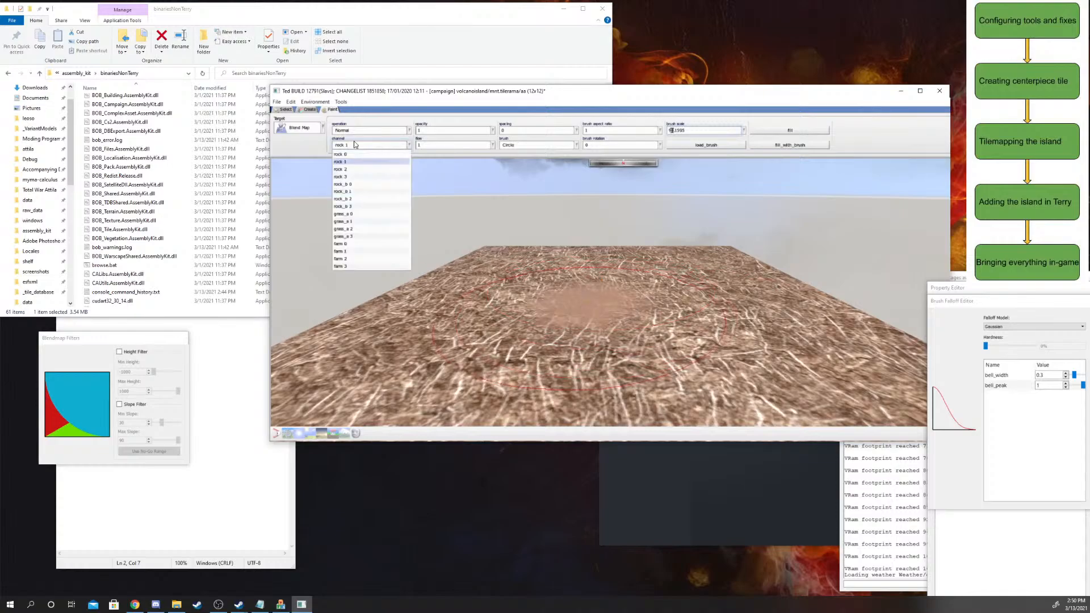
click(342, 169)
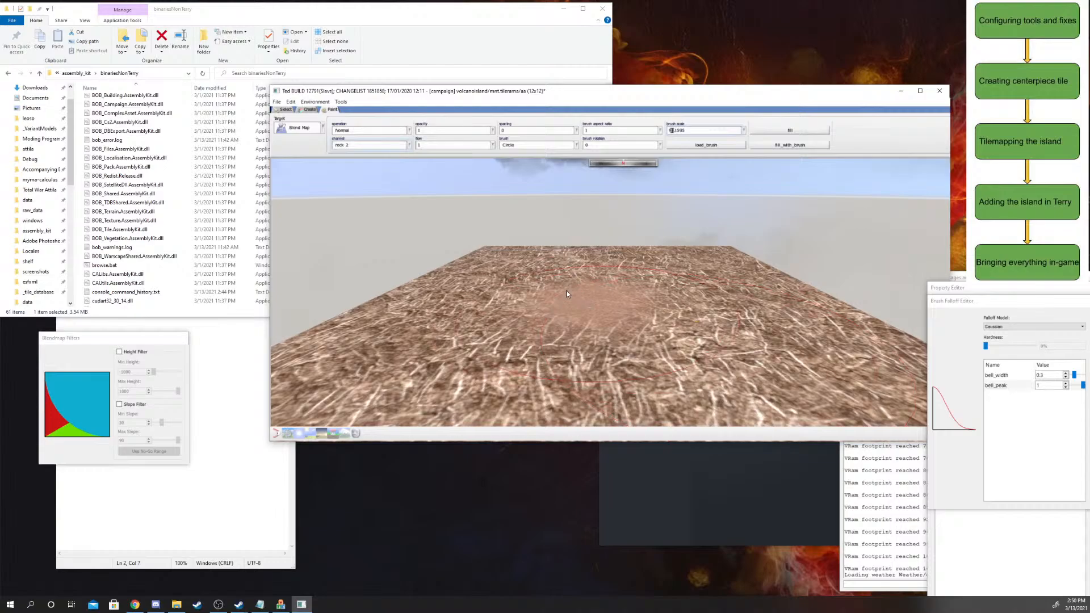
drag(568, 292, 570, 294)
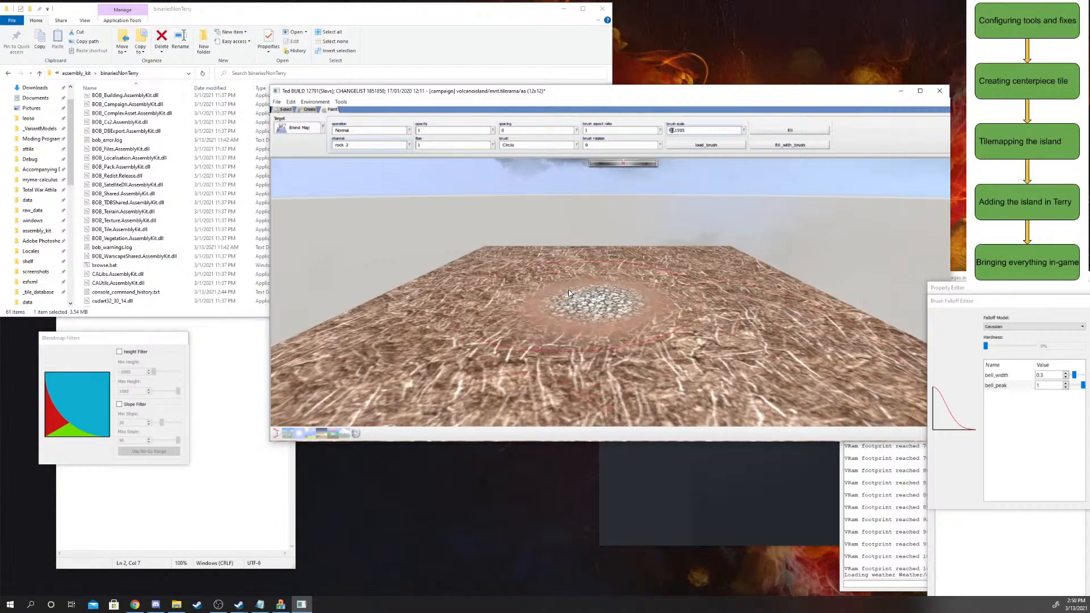
- Paint test patches of the rock 3 and rock_b 1 channels over the tile's centre
click(370, 146)
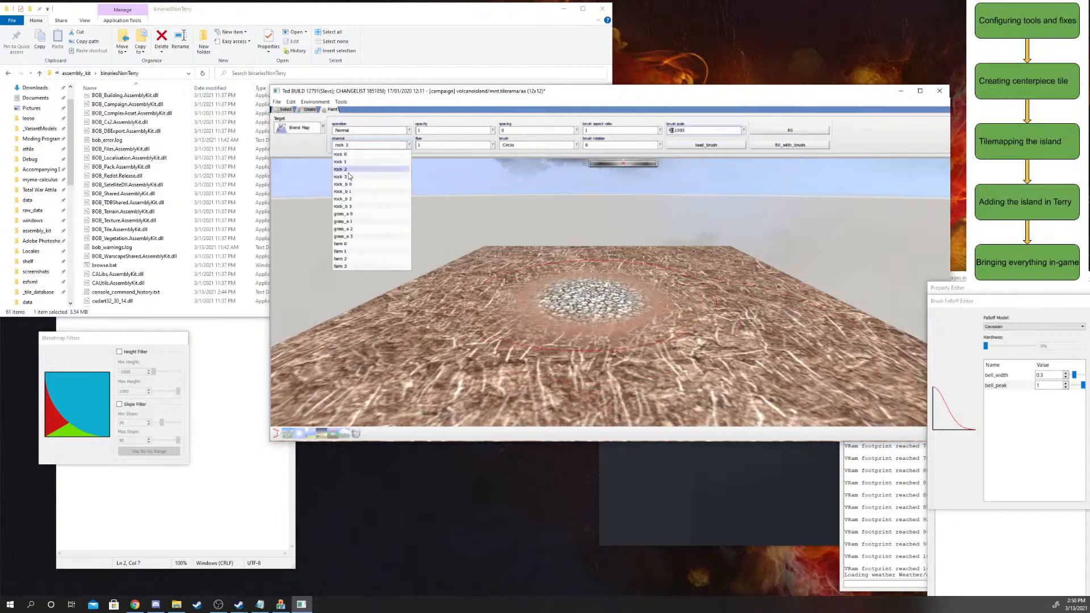
click(344, 176)
click(569, 292)
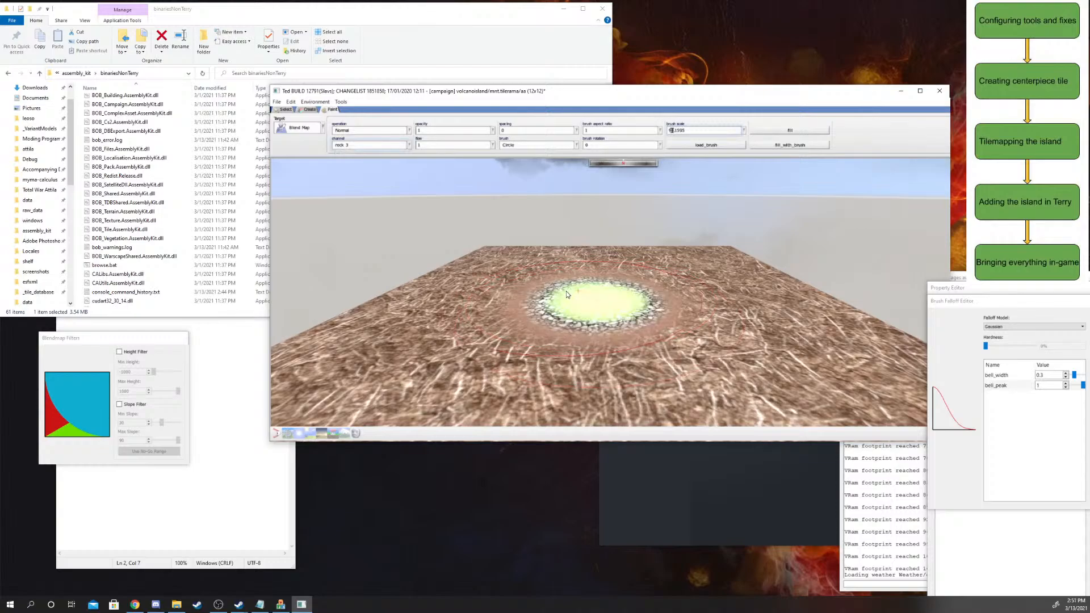
click(356, 144)
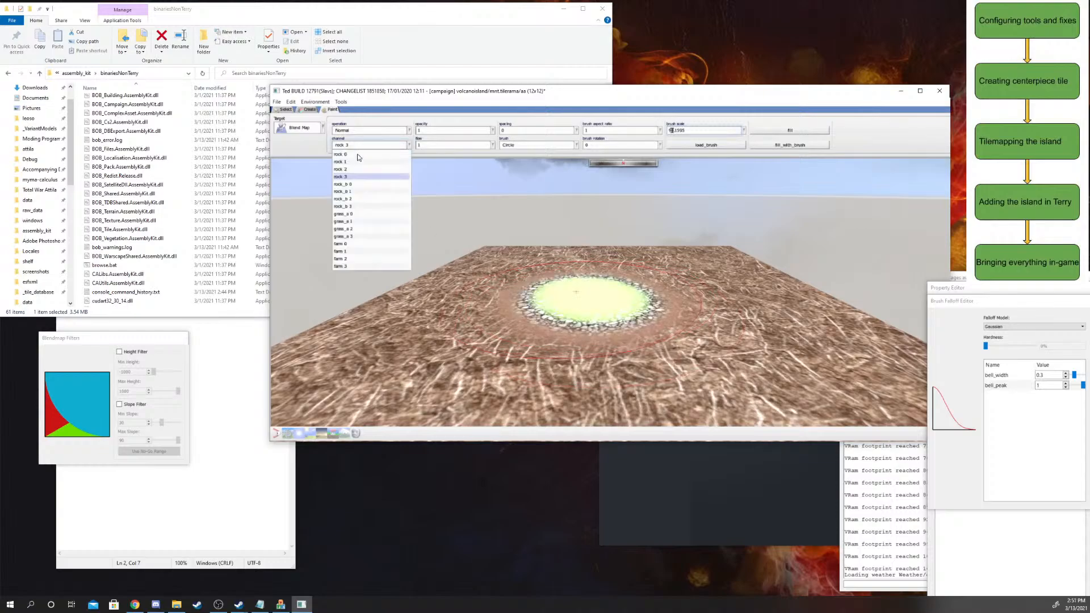
click(356, 191)
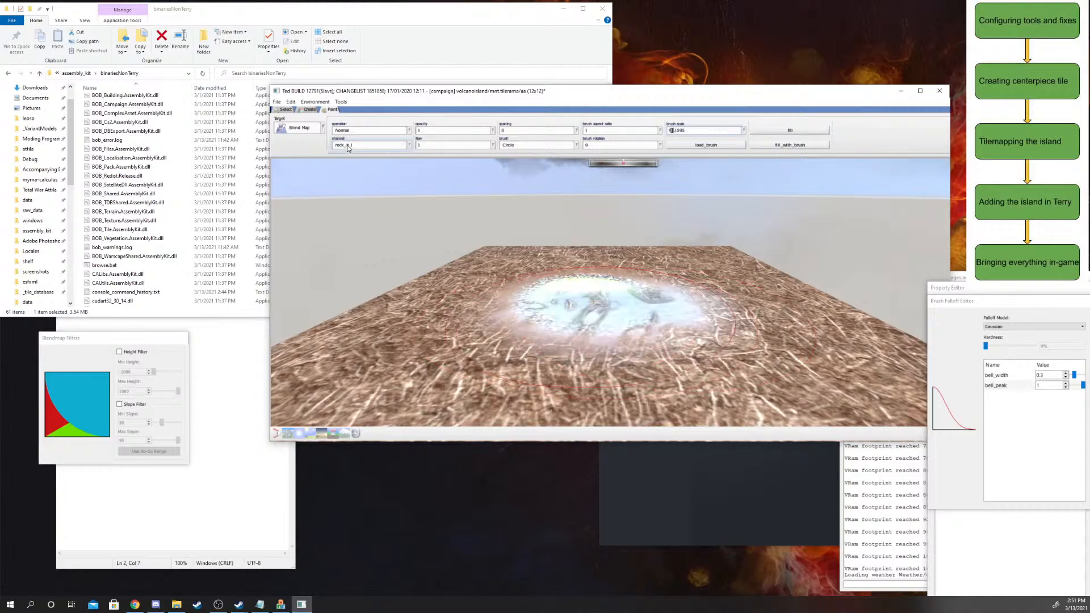
- Select the grass_a 1 channel and paint grass over the central rock and snow patch
click(409, 143)
click(352, 229)
mouse_move(596, 294)
mouse_down()
mouse_move(519, 316)
mouse_move(541, 290)
mouse_up()
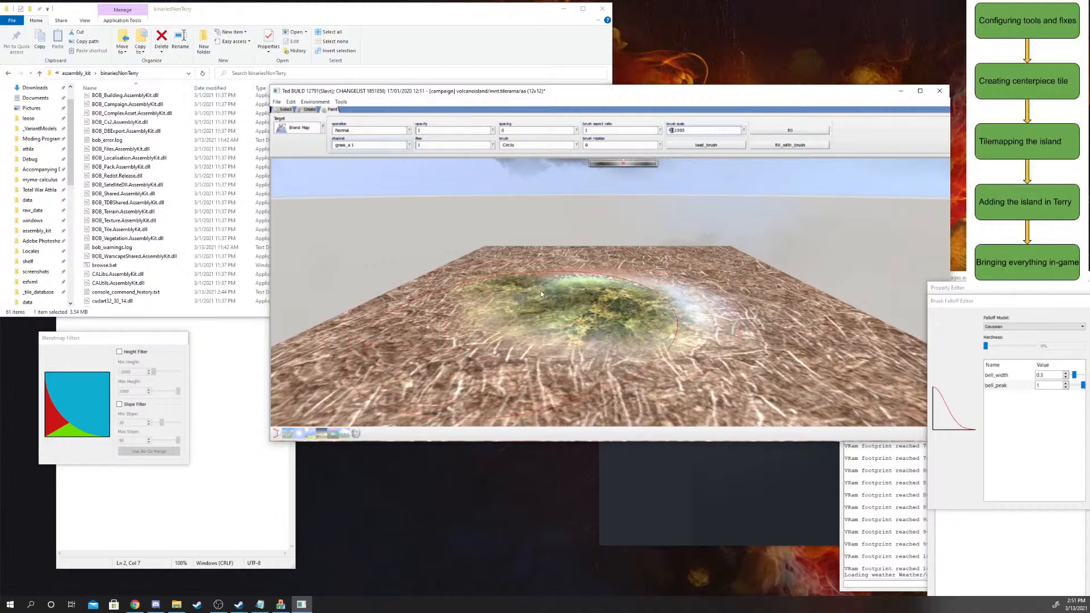
mouse_move(668, 280)
mouse_down()
mouse_move(678, 287)
mouse_move(666, 293)
mouse_move(627, 276)
mouse_move(561, 273)
mouse_up()
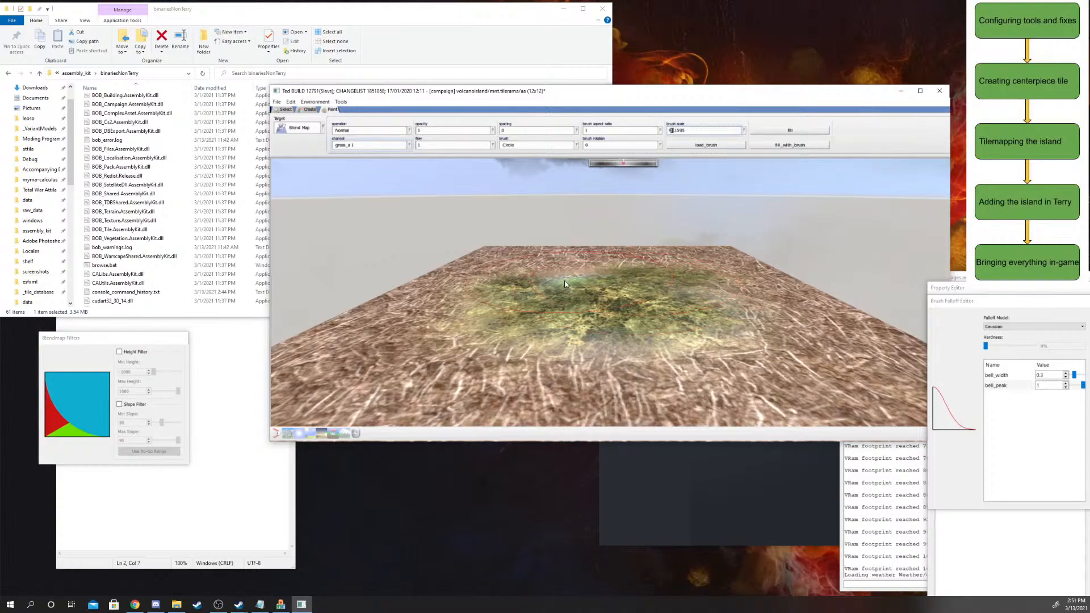
click(564, 284)
scroll(680, 371, down, 5)
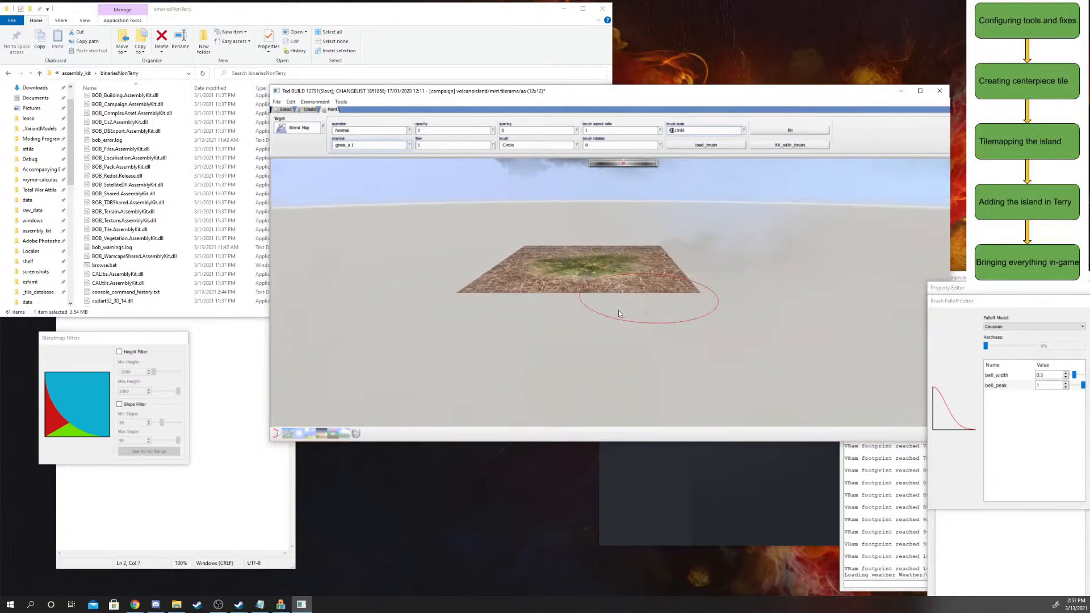
- Save the painted volcanoisland tile and close the Ted tile editor
scroll(591, 297, up, 5)
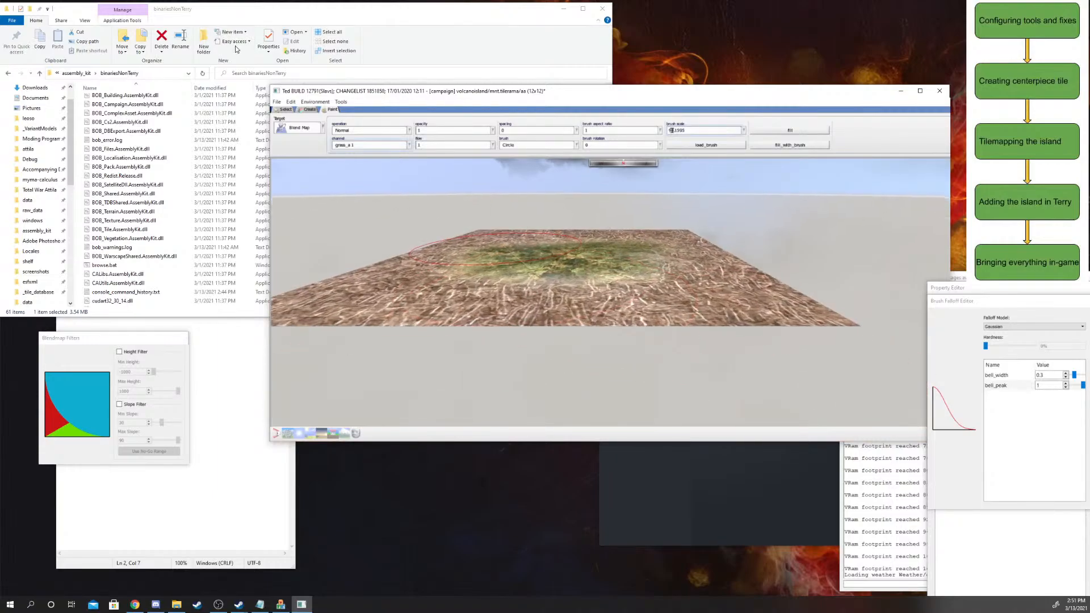
click(277, 102)
click(301, 210)
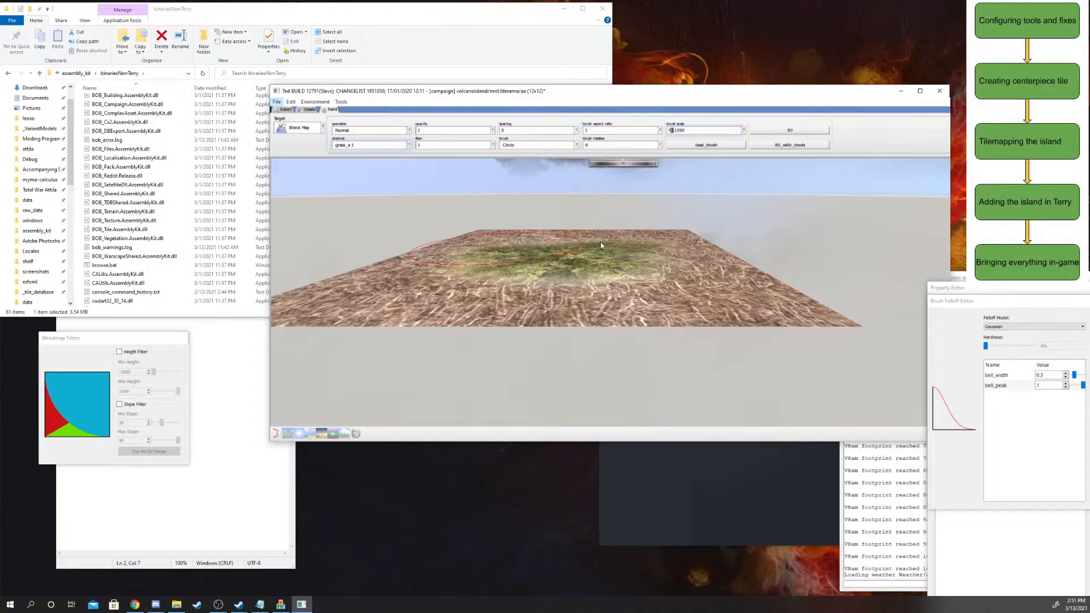
scroll(601, 245, up, 2)
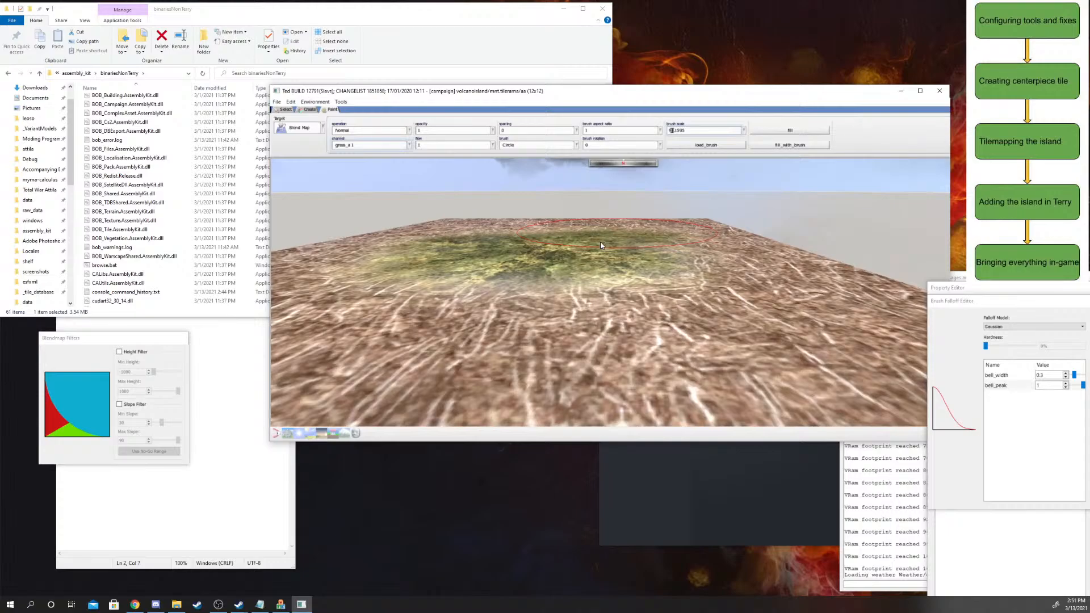
click(938, 90)
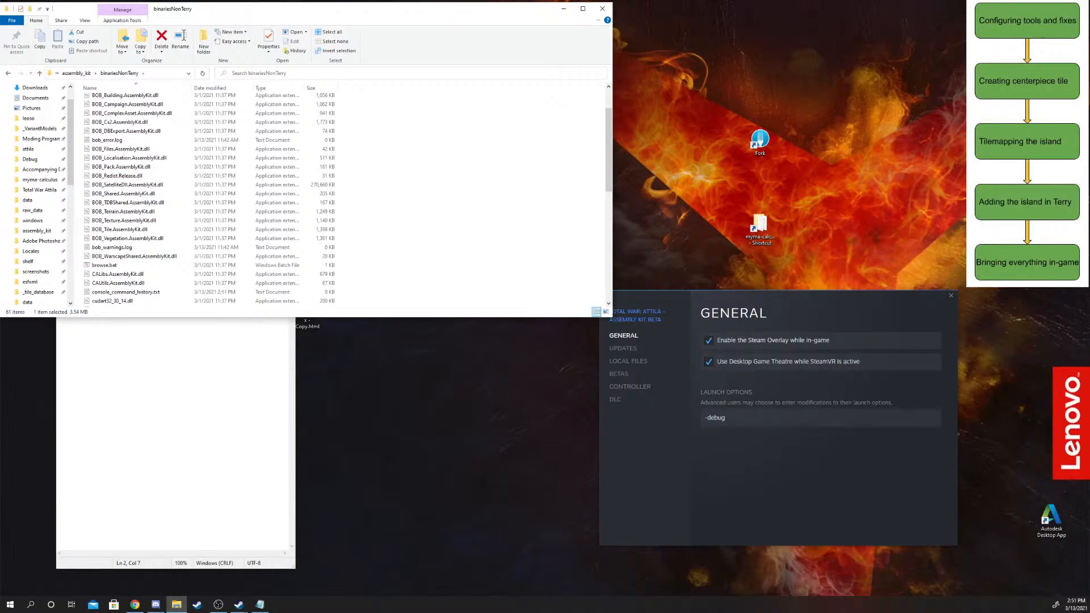
- Switch to File Explorer and open the assembly_kit\raw_data\terrain\tiles\campaign\_tile_database folder
click(583, 8)
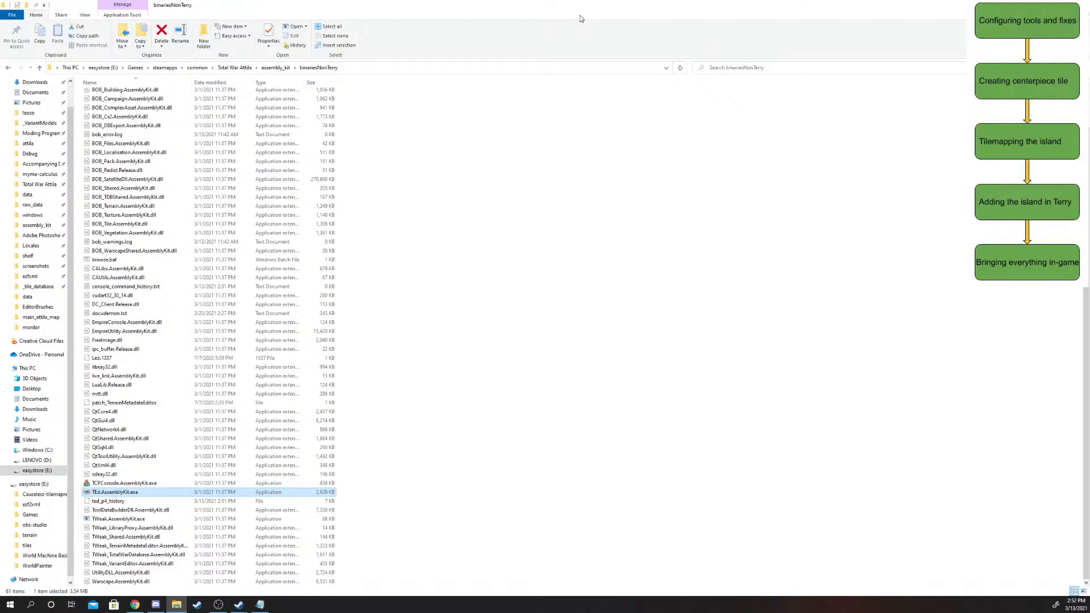
click(276, 69)
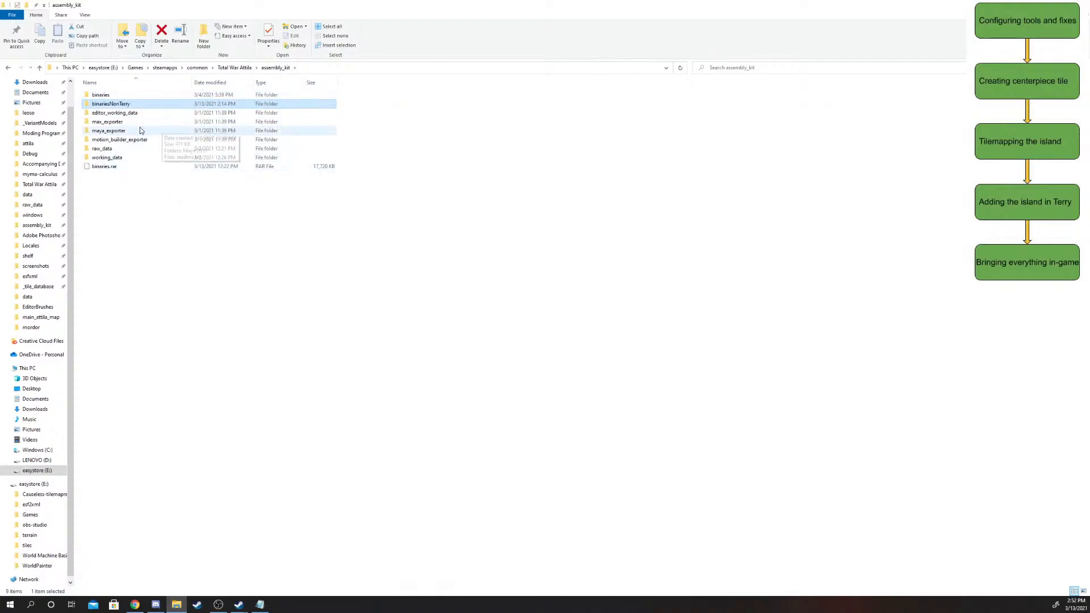
double_click(127, 152)
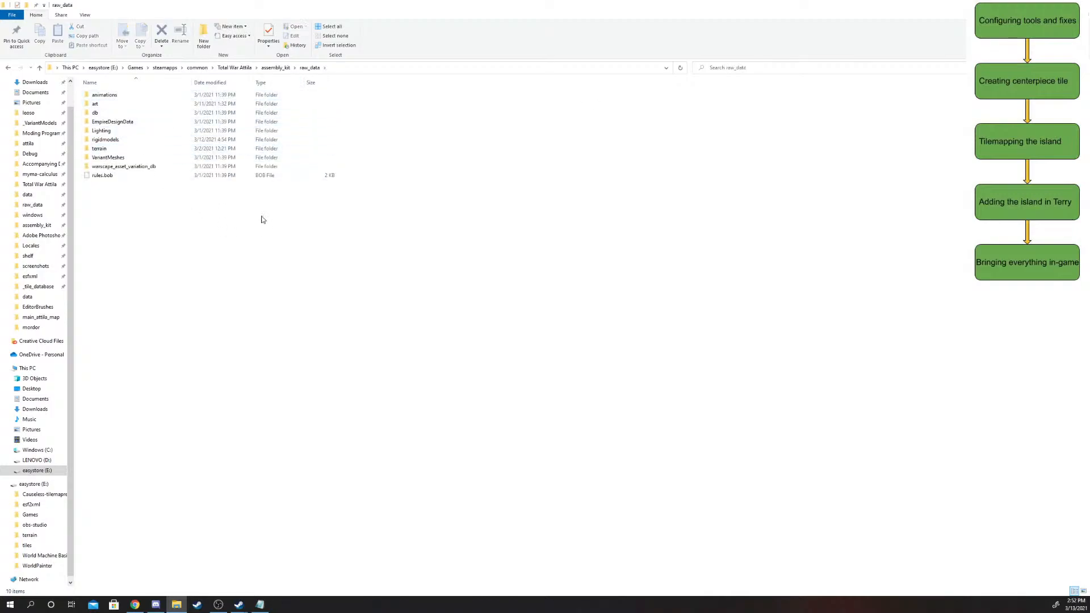
click(295, 68)
click(277, 68)
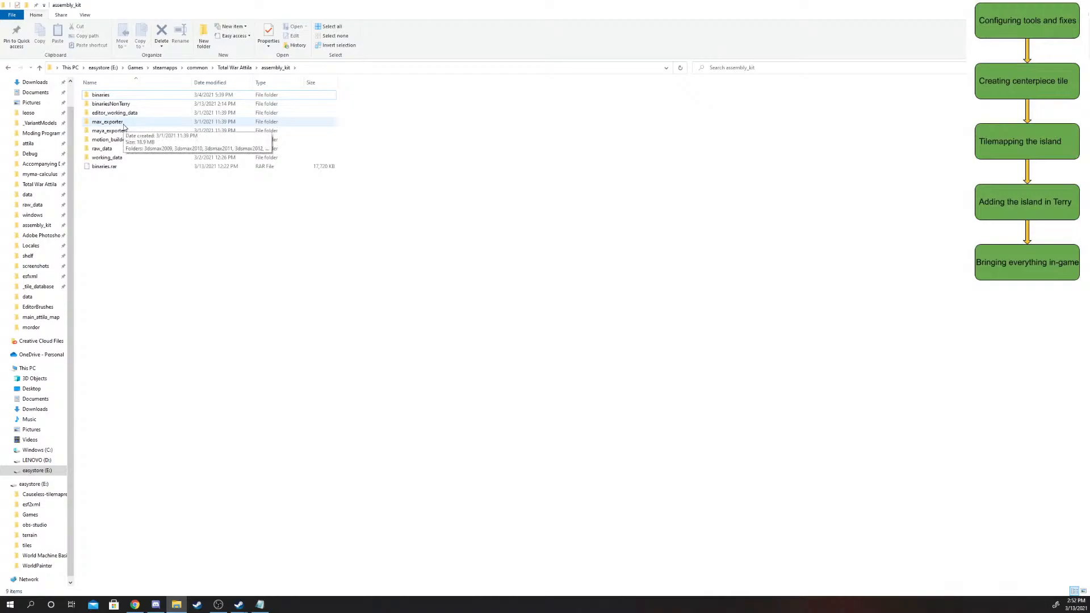
double_click(111, 150)
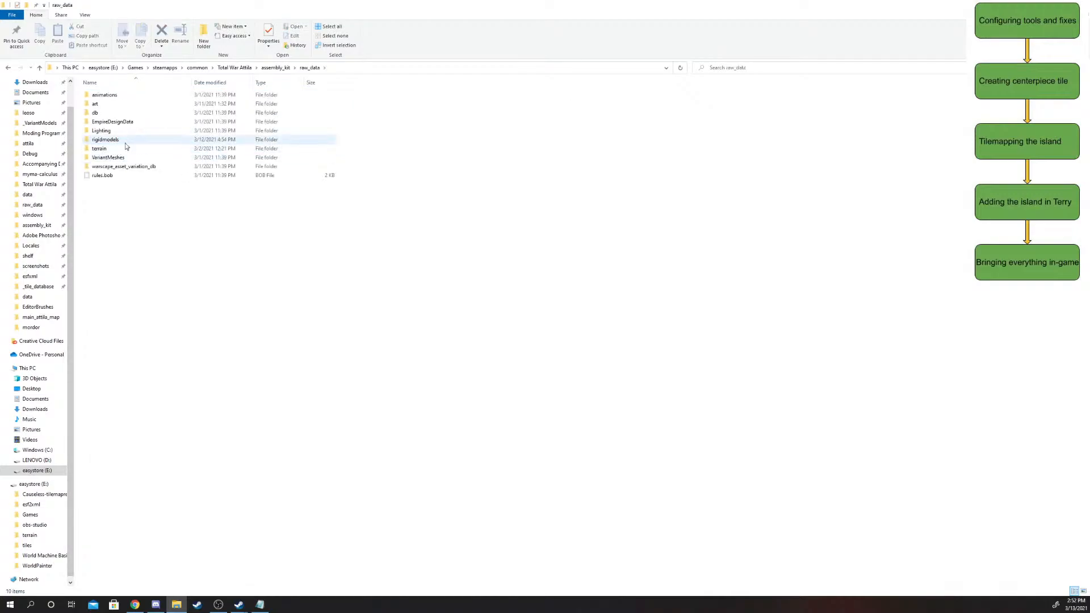
click(126, 142)
double_click(114, 149)
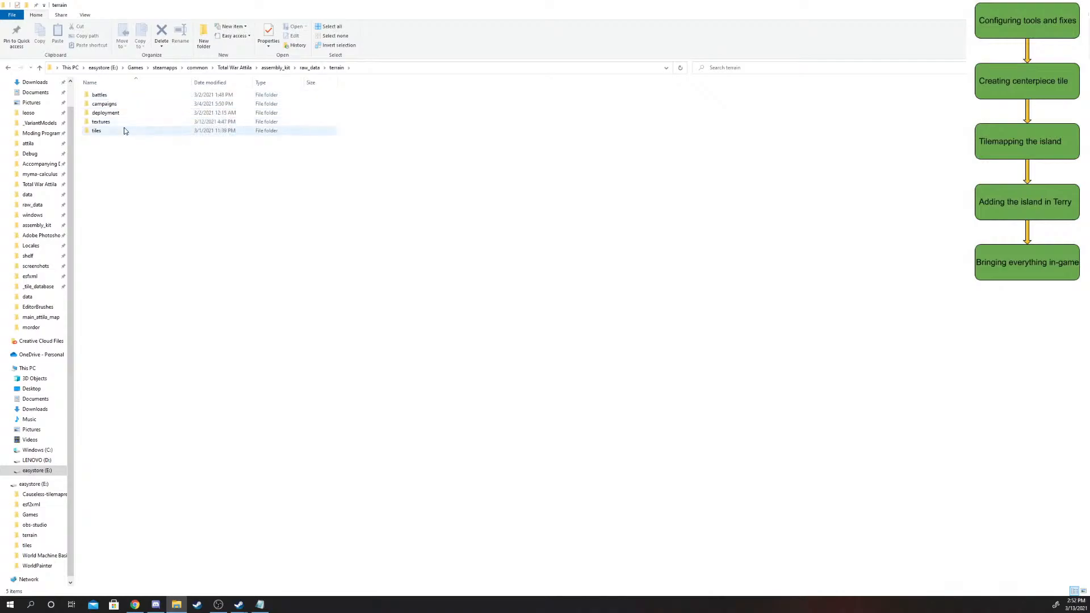
double_click(124, 131)
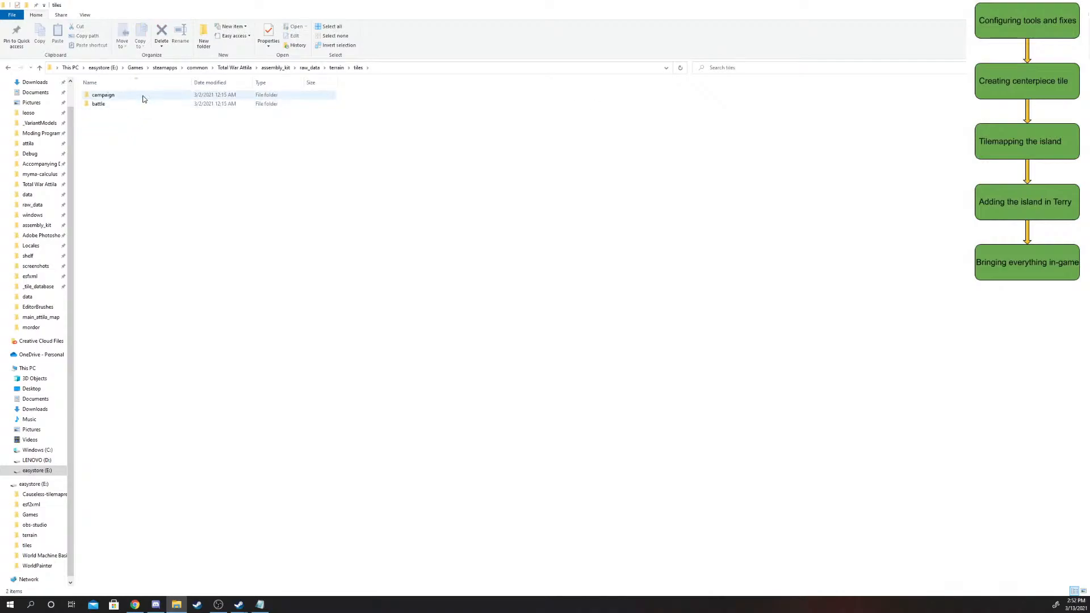
double_click(102, 95)
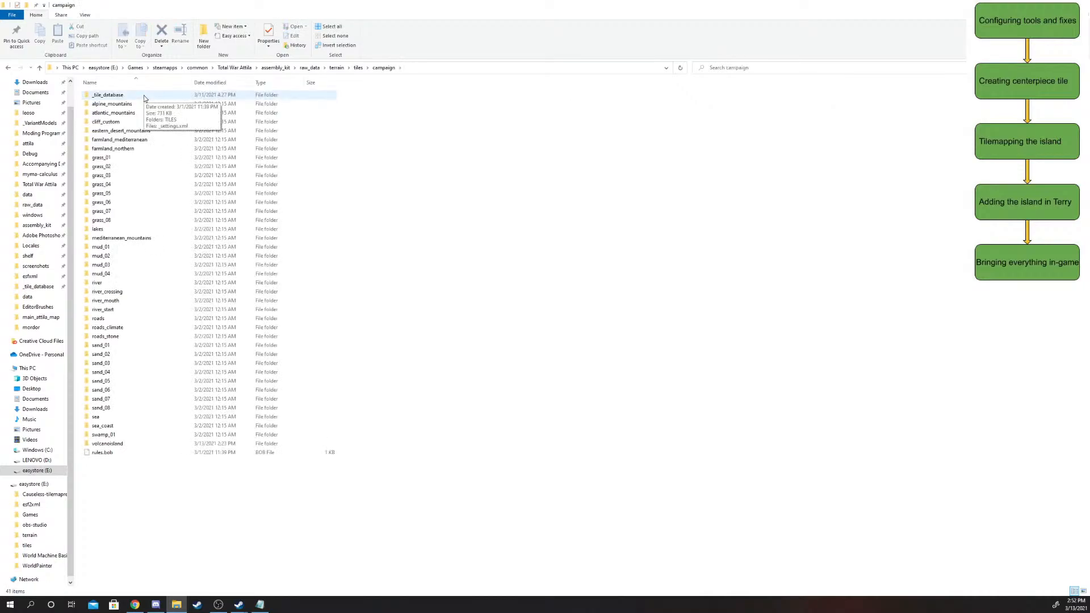
double_click(145, 96)
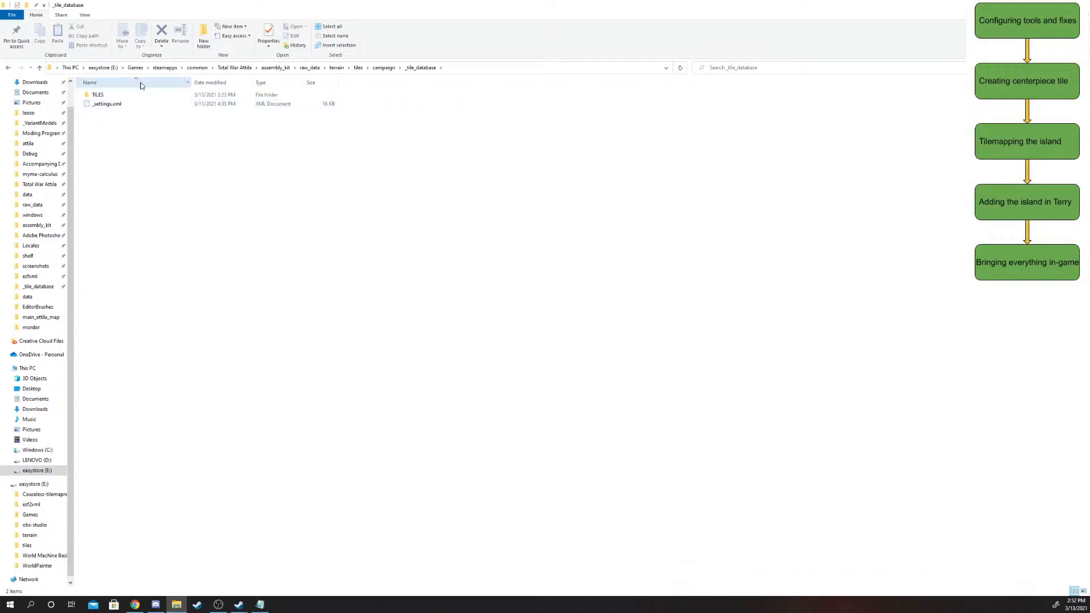
- Retrace the folder path from terrain through tiles and campaign back into _tile_database
click(380, 68)
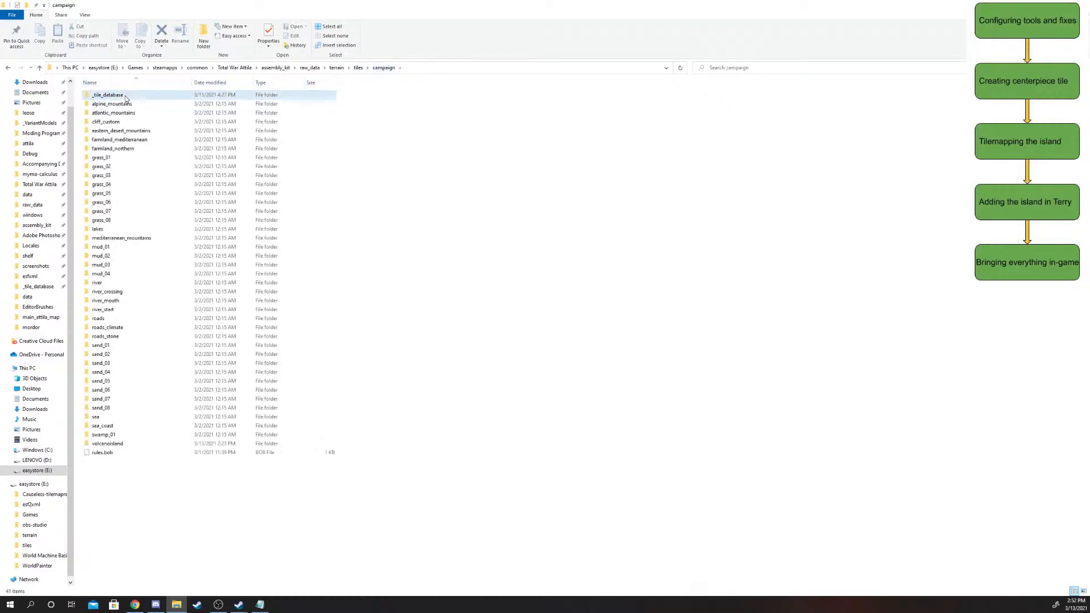
double_click(117, 97)
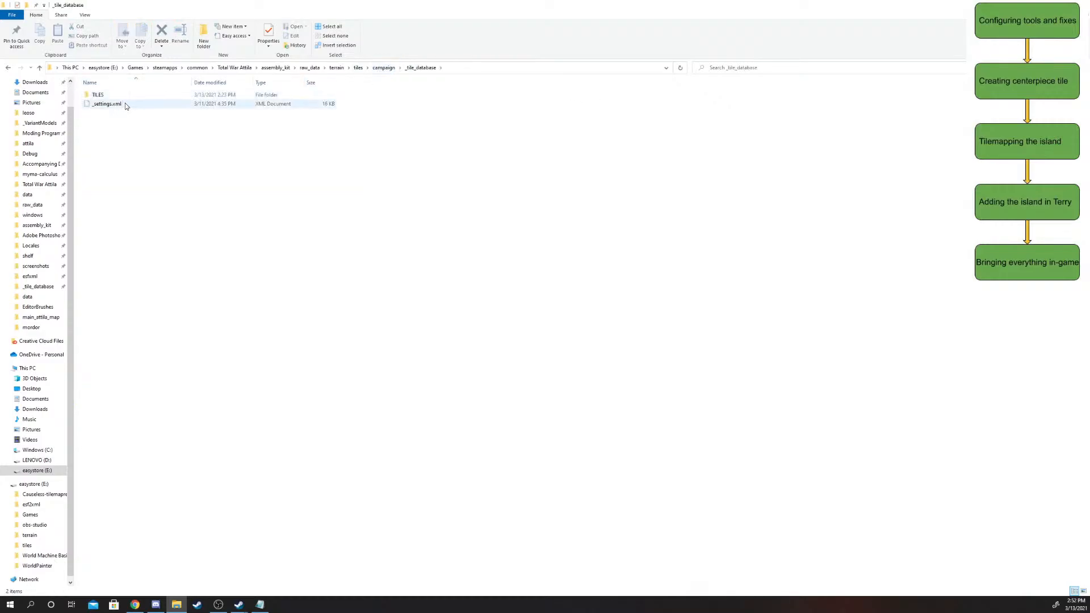
double_click(145, 104)
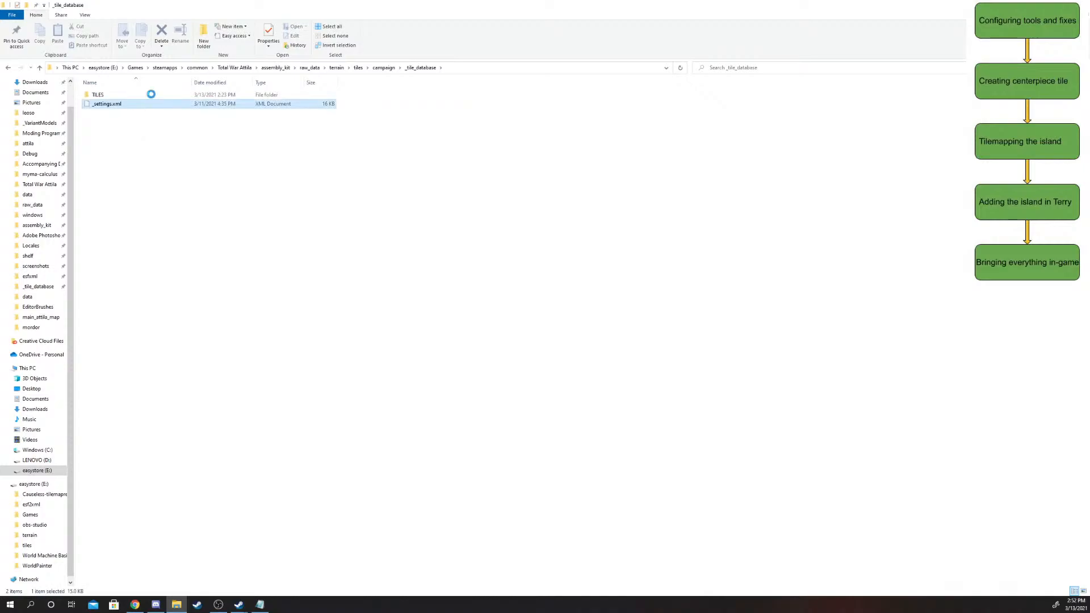
right_click(148, 102)
click(383, 68)
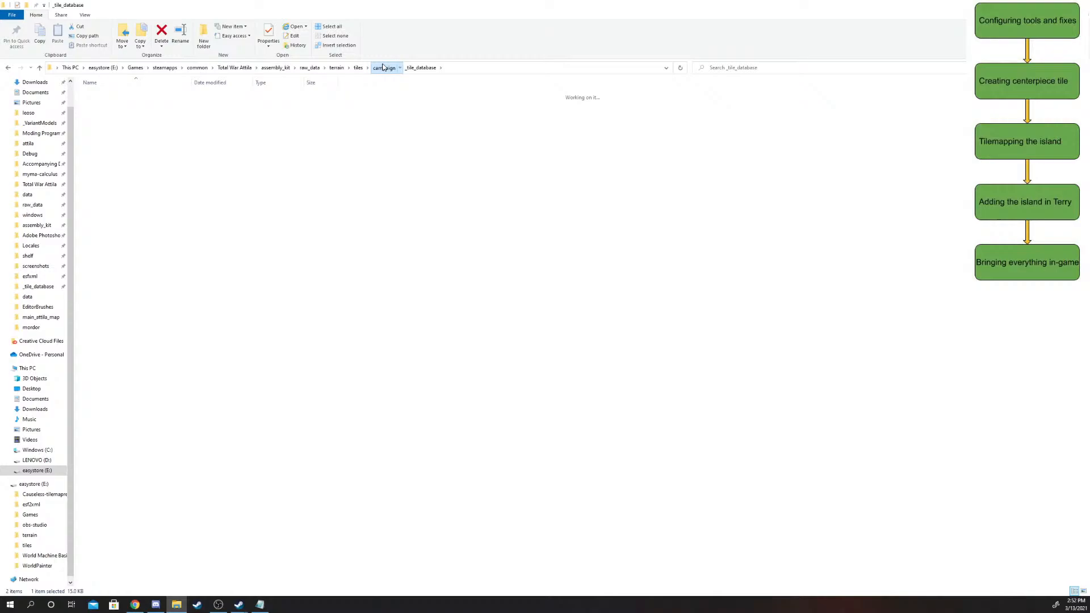
click(337, 68)
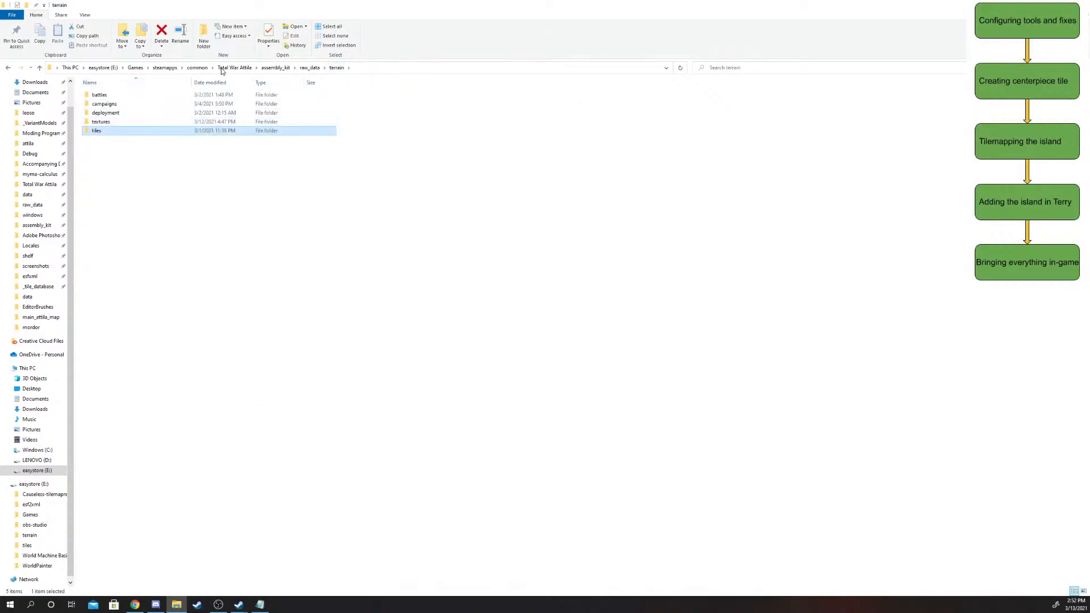
double_click(155, 132)
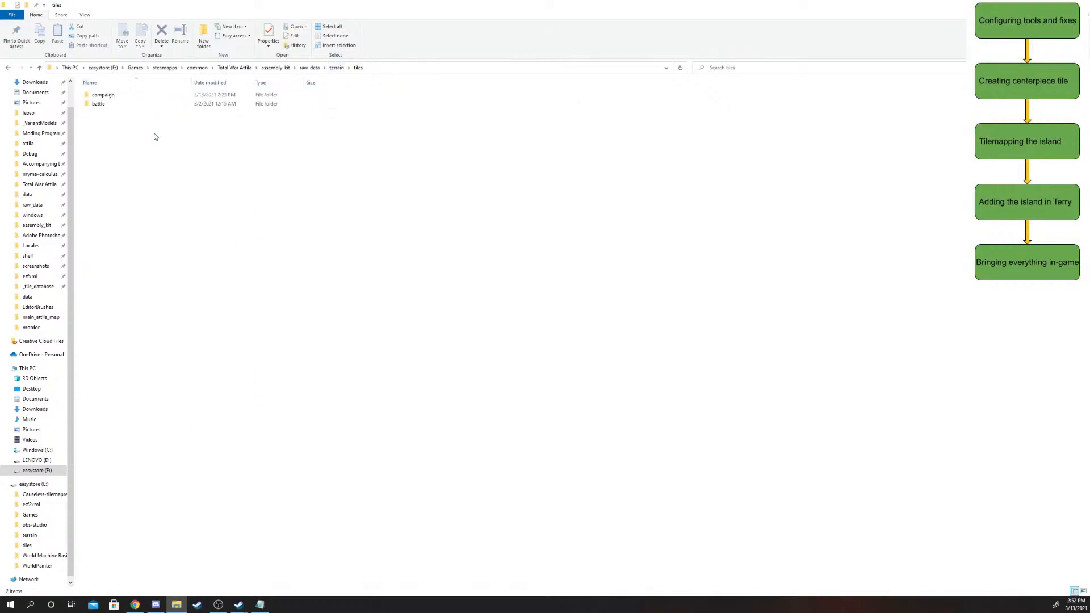
double_click(112, 94)
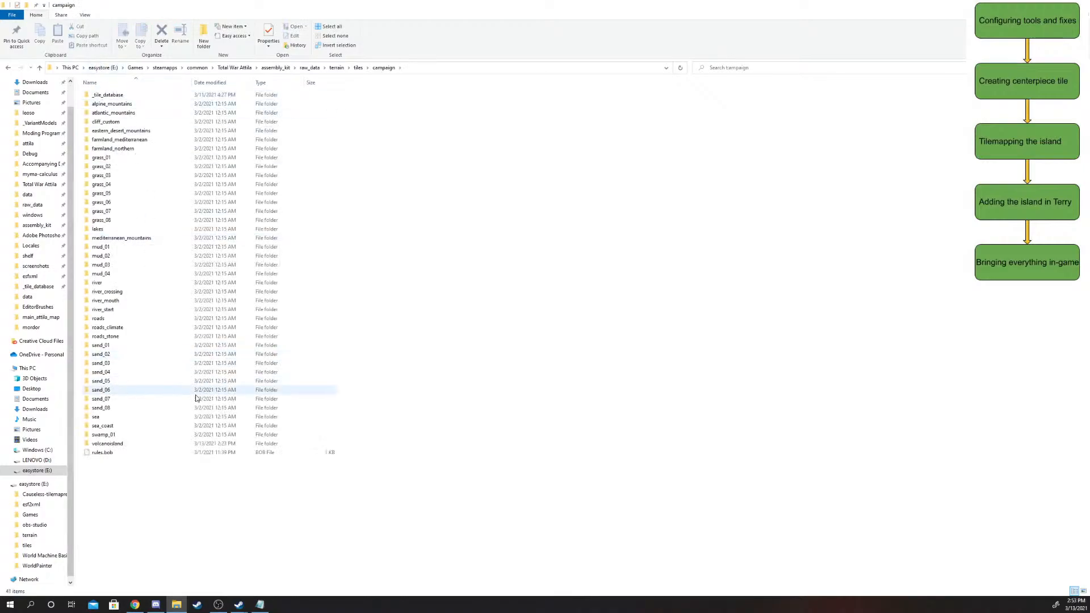
double_click(162, 95)
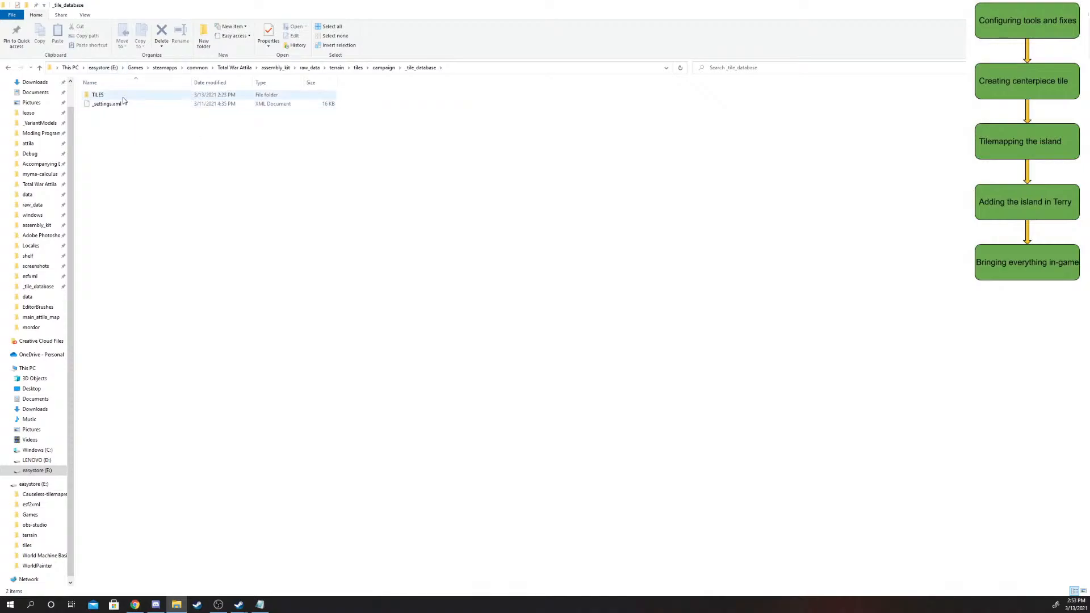
- Open _settings.xml in Notepad++, maximize the window and expand the TILE_SETS block
click(110, 106)
right_click(109, 105)
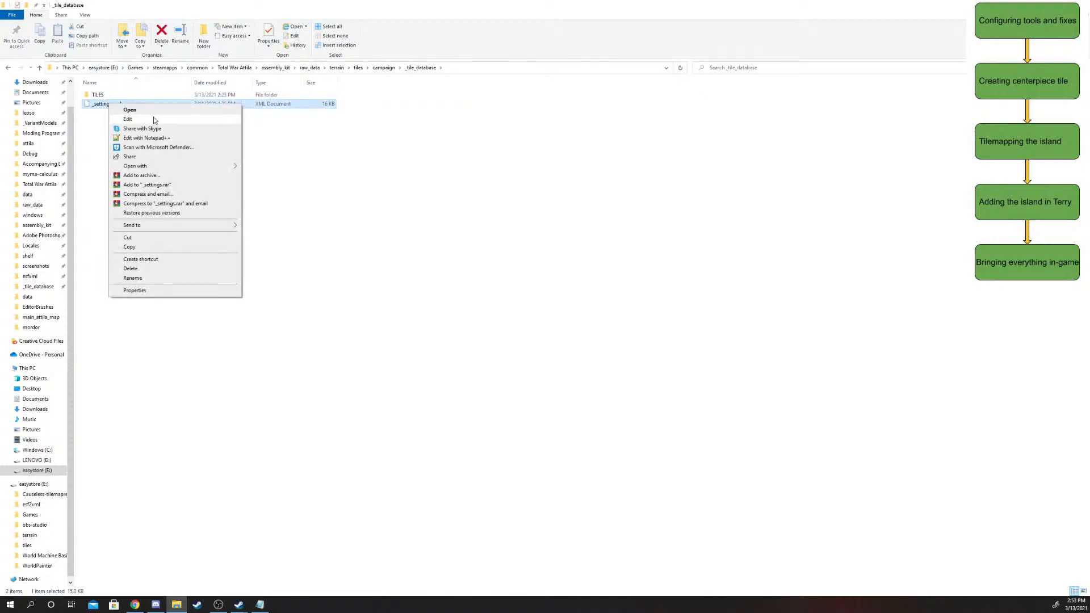
click(185, 137)
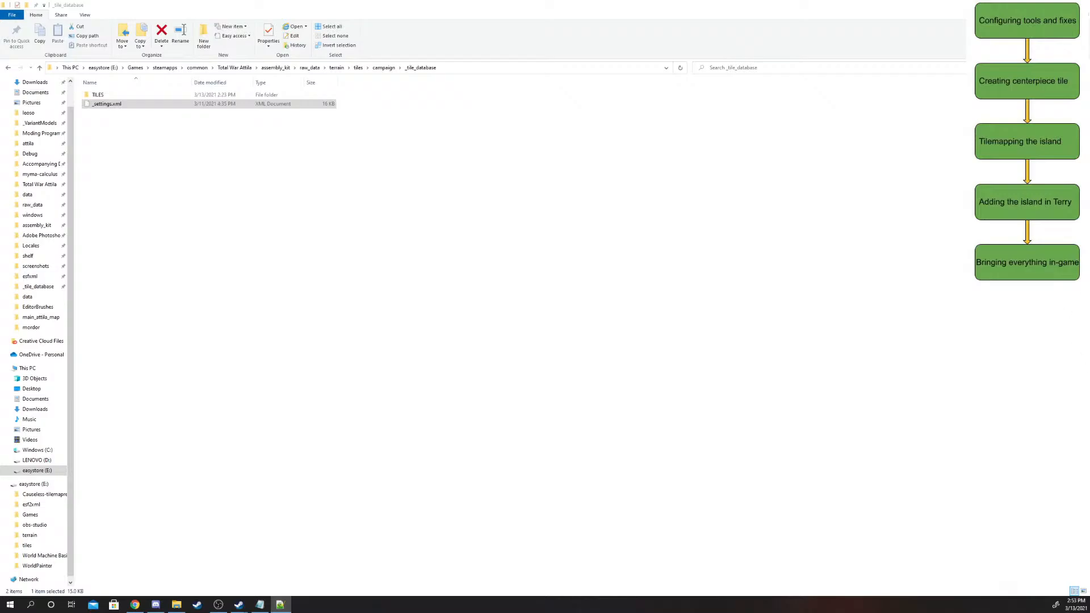
drag(1089, 568, 406, 197)
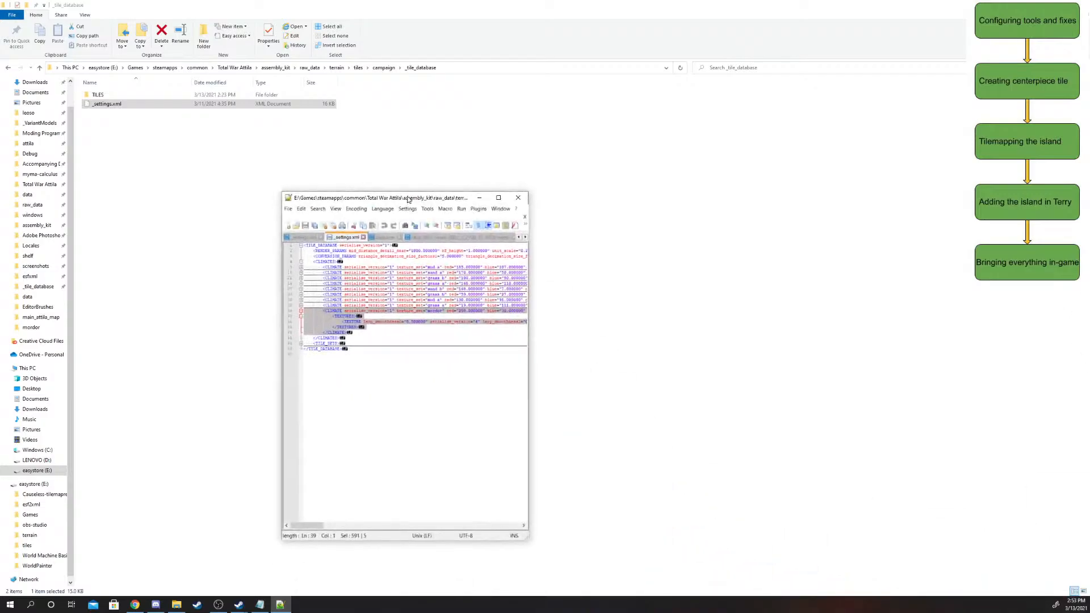
click(499, 198)
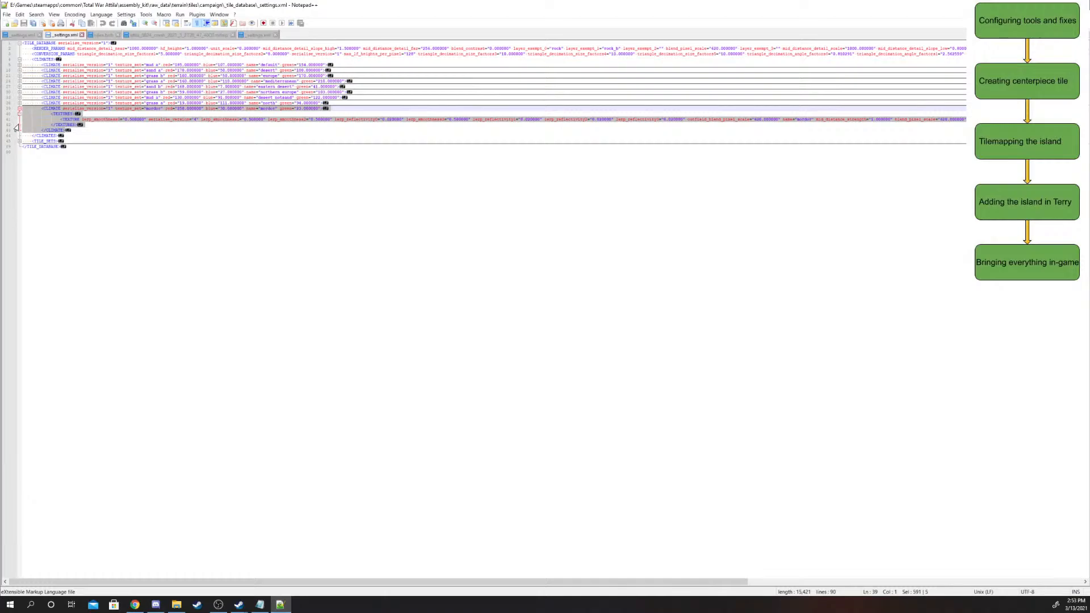
click(20, 141)
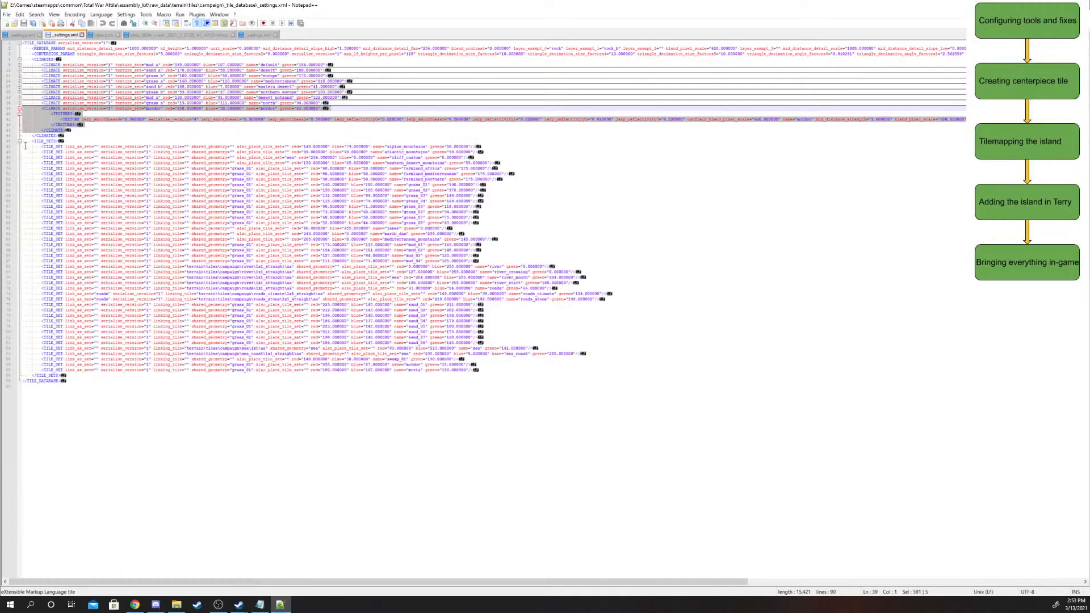
click(213, 238)
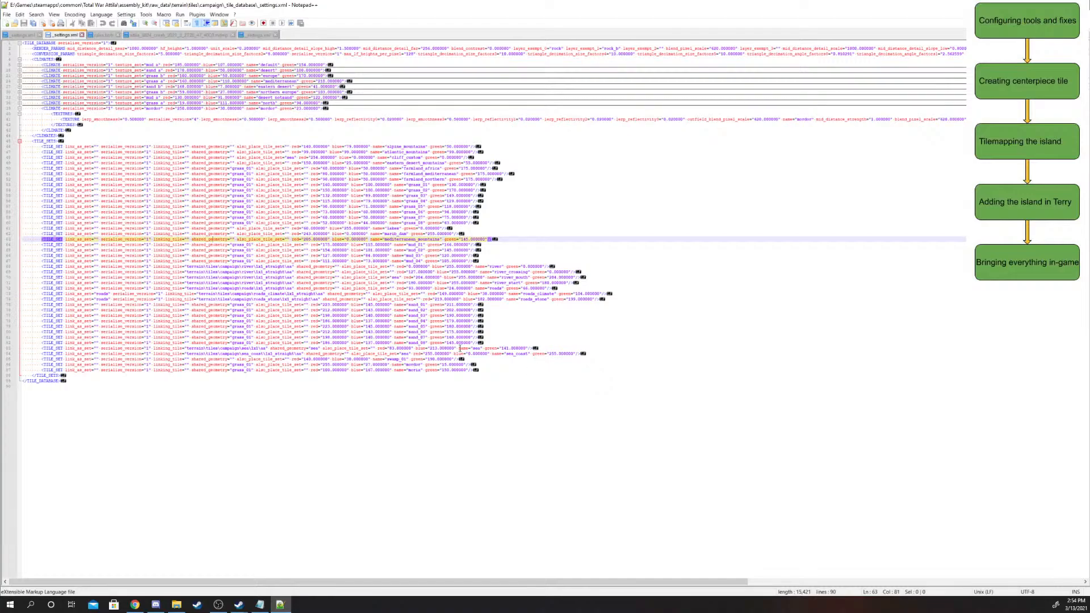
- Copy the grass_03 TILE_SET entry and paste it as a new line at the end of the TILE_SETS list
click(485, 371)
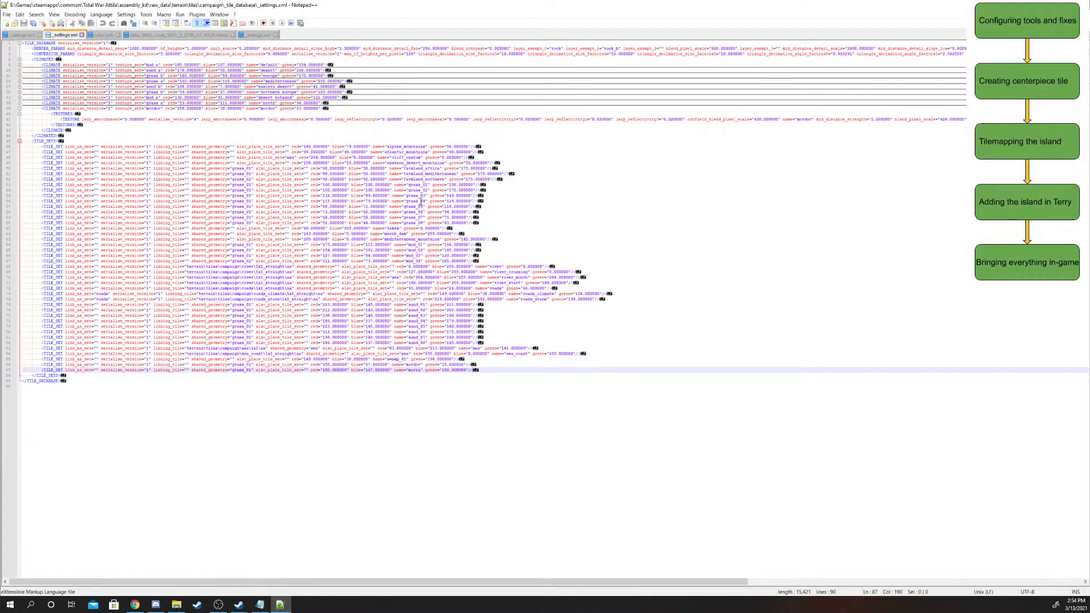
drag(485, 196, 311, 207)
drag(133, 201, 40, 195)
key(ctrl+c)
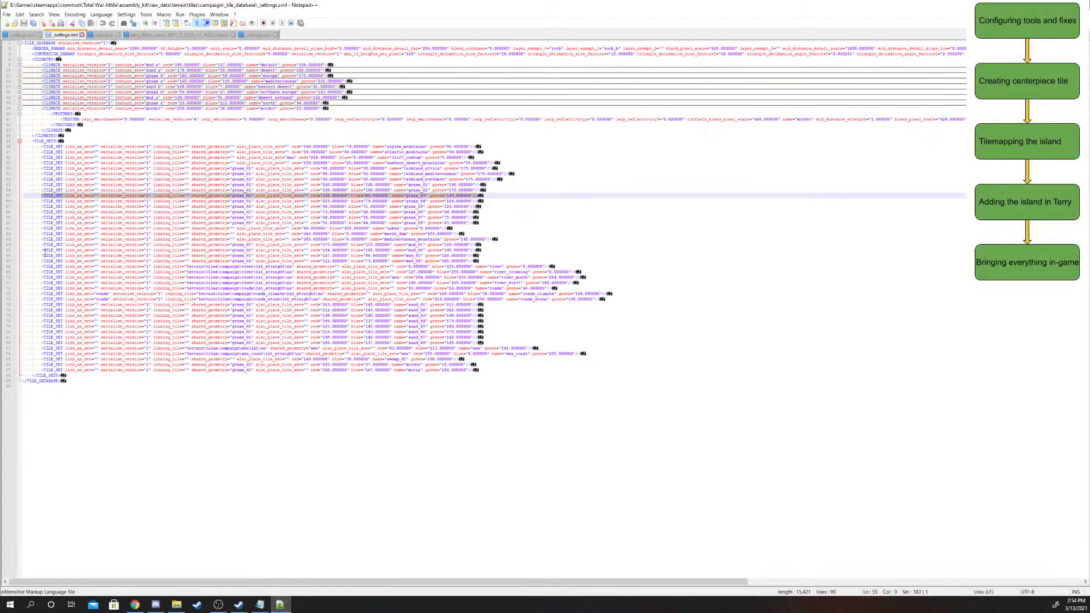
click(498, 371)
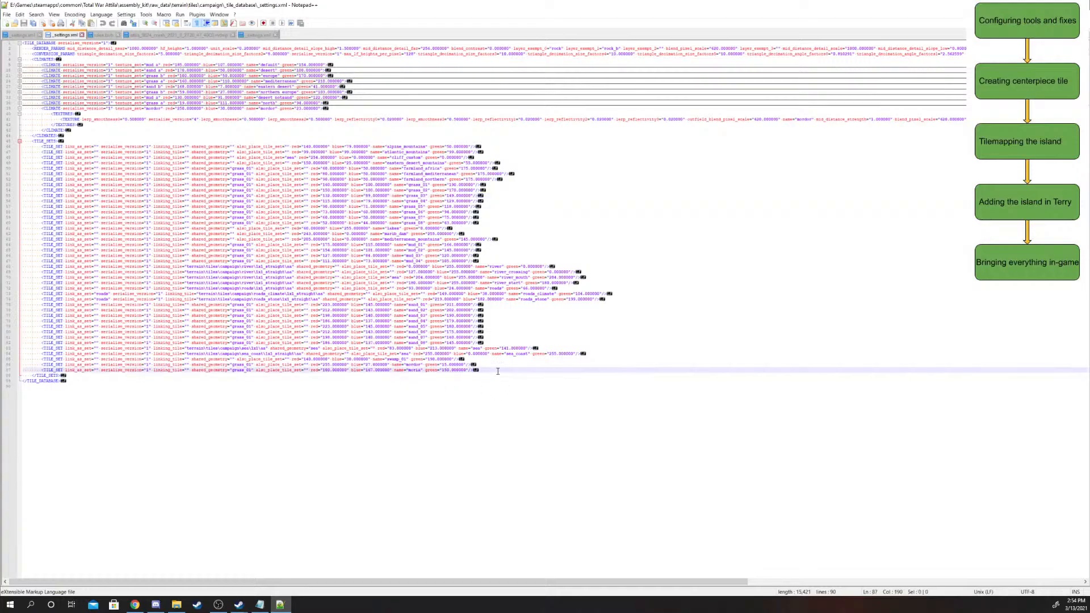
key(Return)
key(ctrl+v)
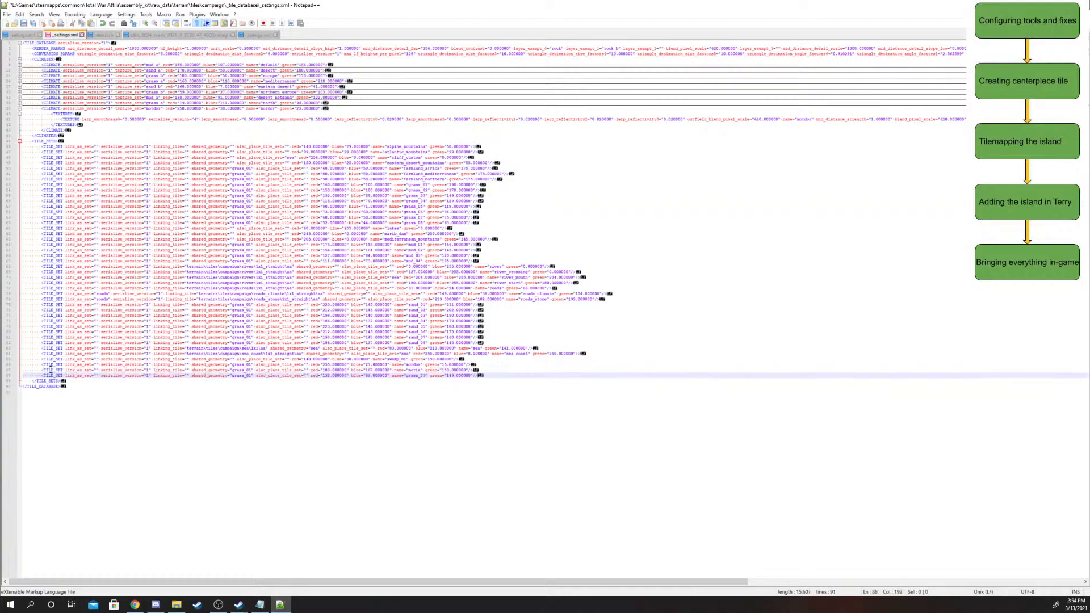
- Align the pasted TILE_SET line's indentation with the entries above and select its red, blue, name and green attributes
drag(43, 375, 37, 377)
drag(15, 379, 14, 377)
key(BackSpace)
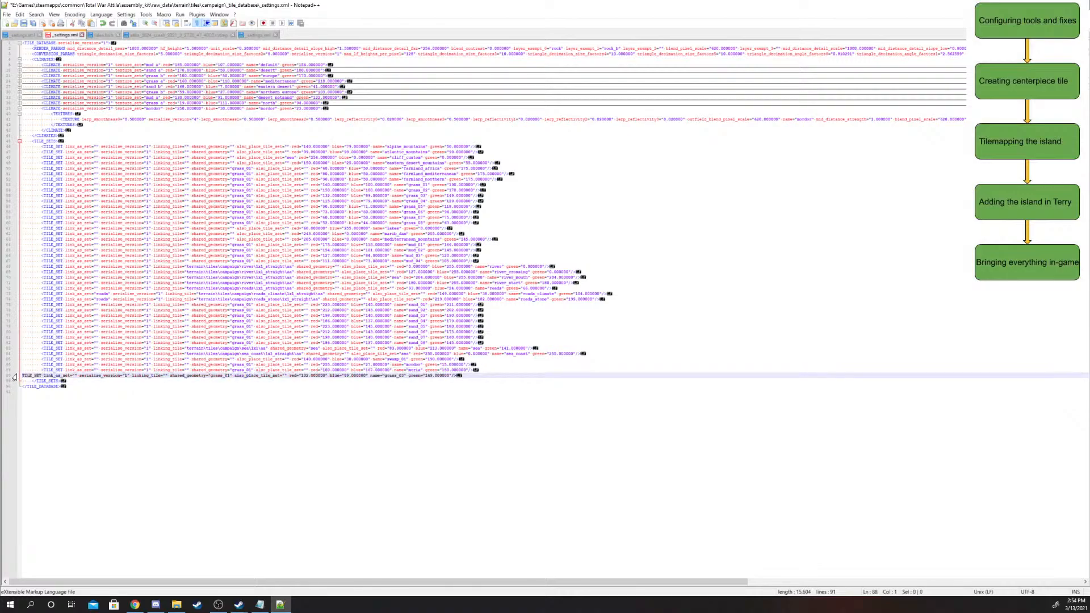
key(Tab)
key(Tab)
text(<)
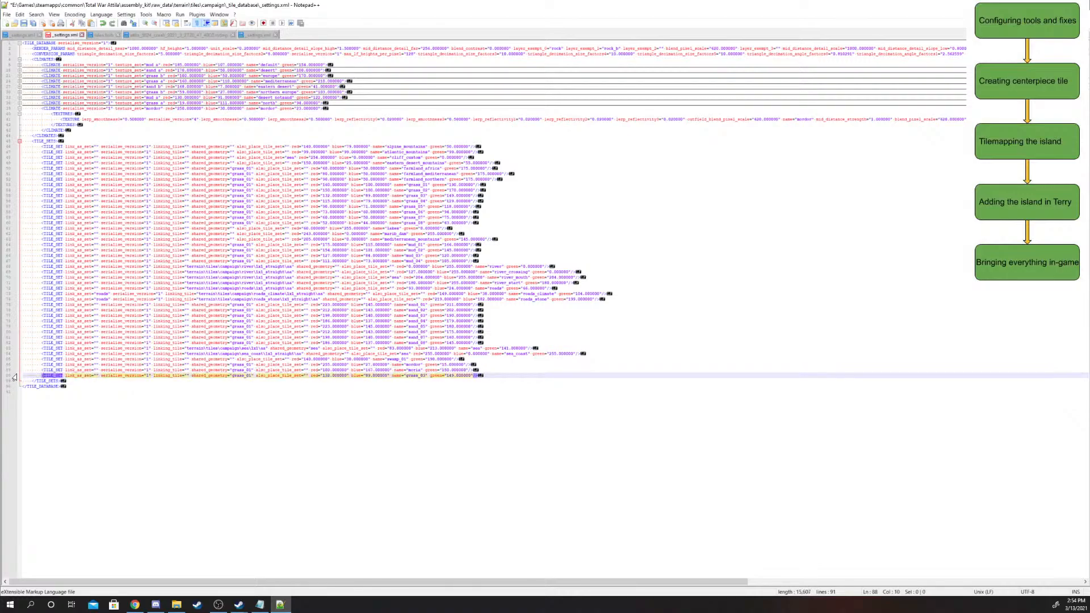
click(41, 378)
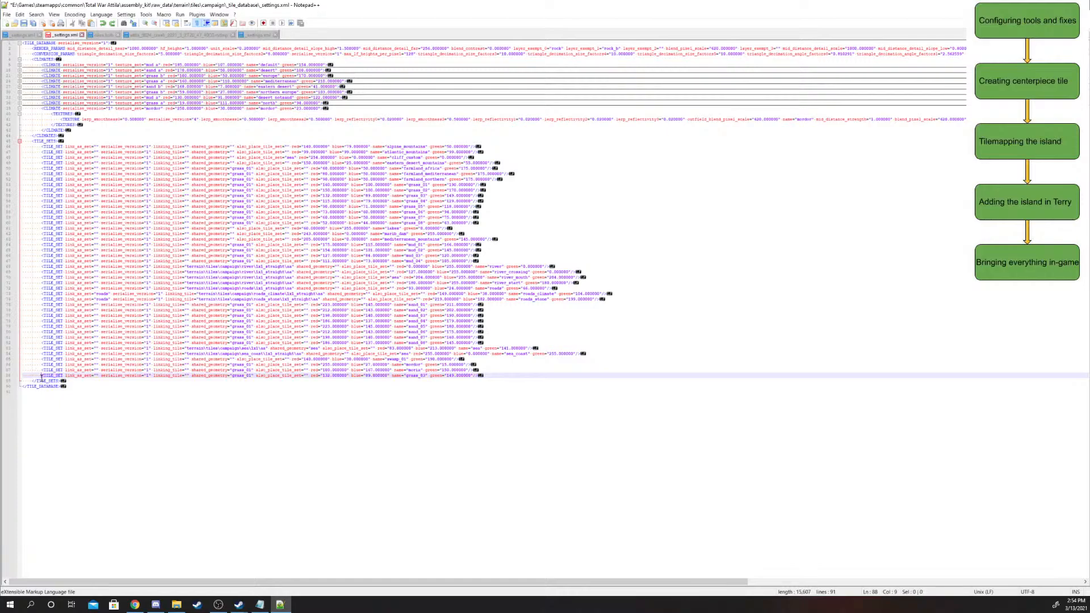
drag(43, 377, 21, 378)
key(BackSpace)
shift+drag(313, 376, 474, 376)
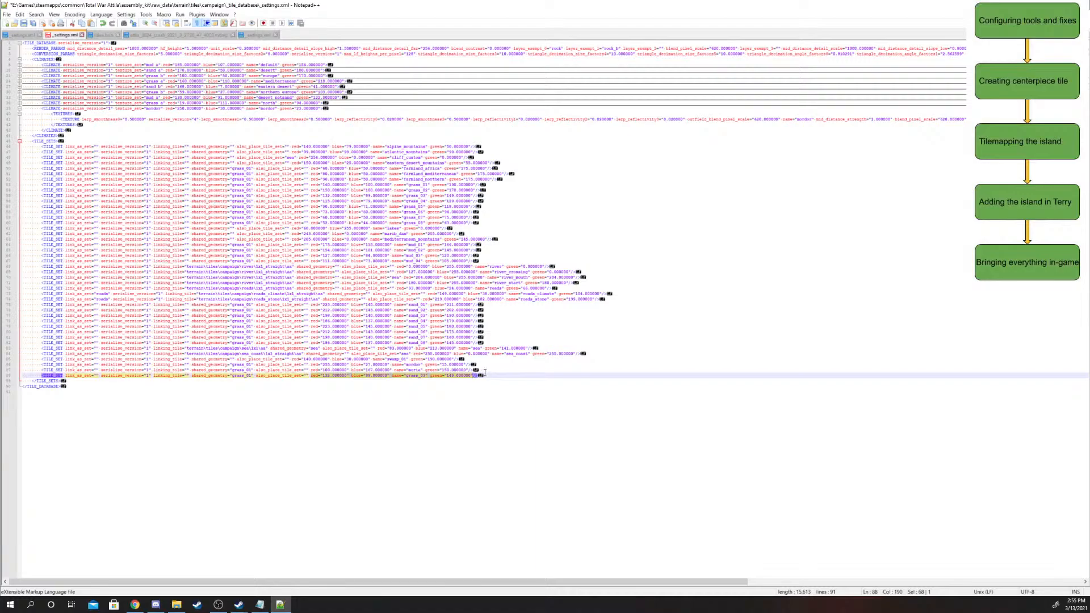
- Compare the pasted TILE_SET line at the end of the list with the other grass entries in TILE_SETS
click(515, 305)
drag(497, 186, 69, 195)
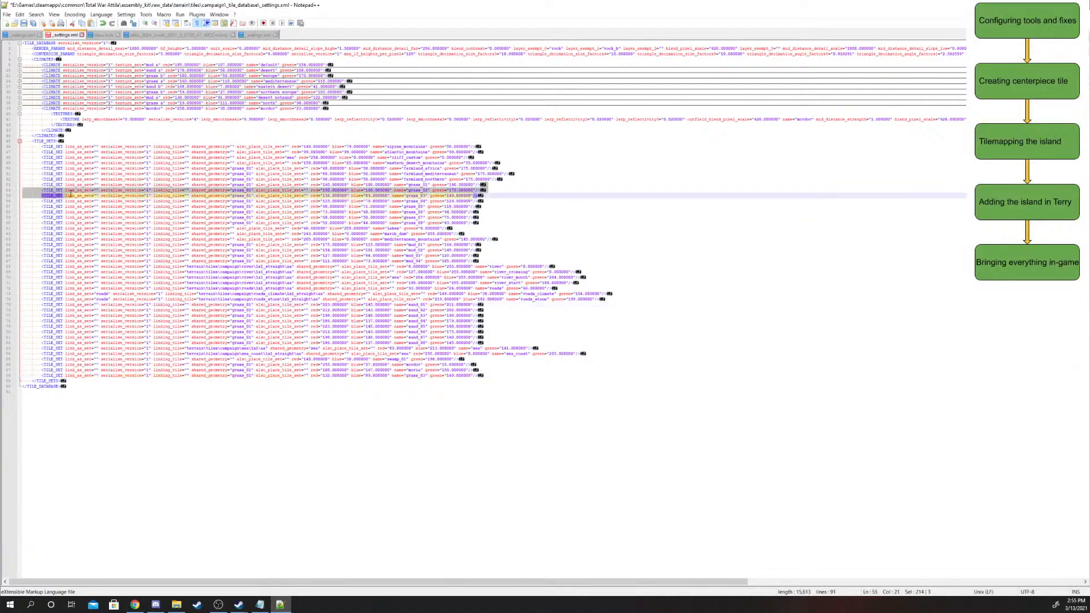
click(490, 374)
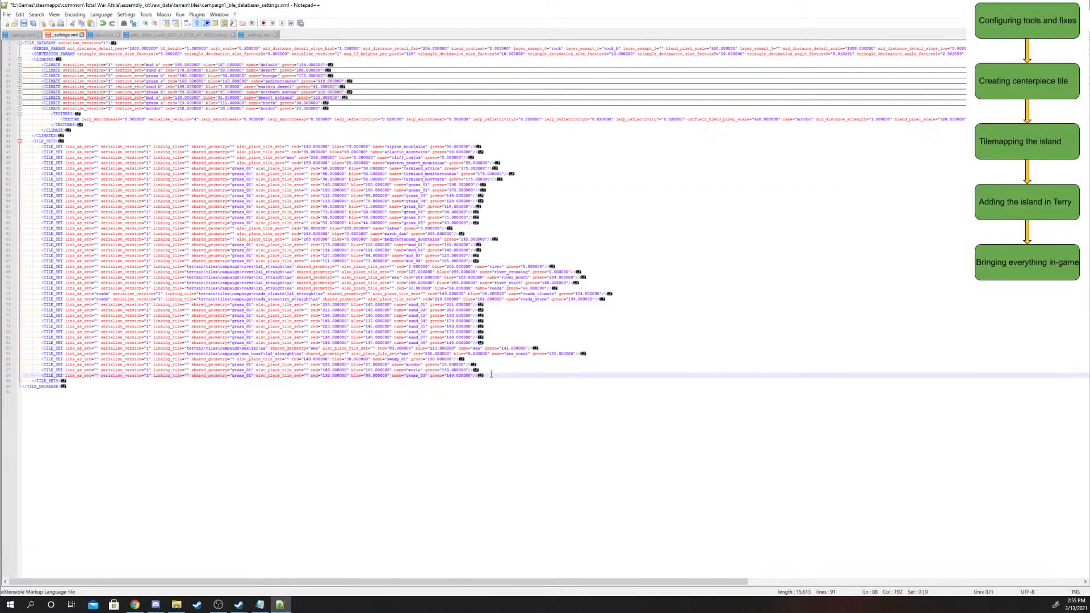
drag(491, 374, 41, 375)
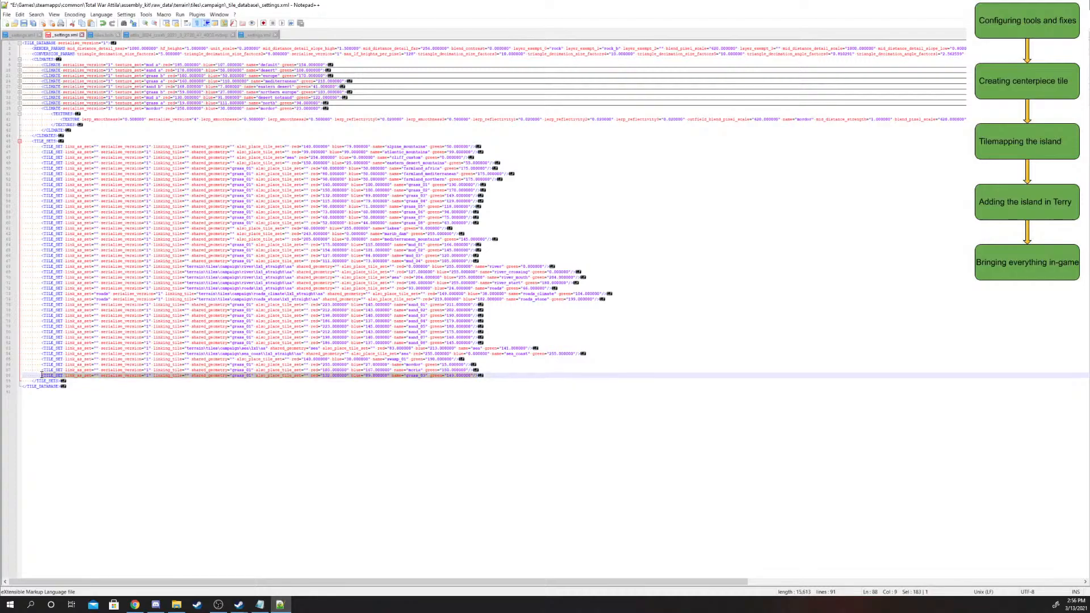
drag(477, 213, 94, 218)
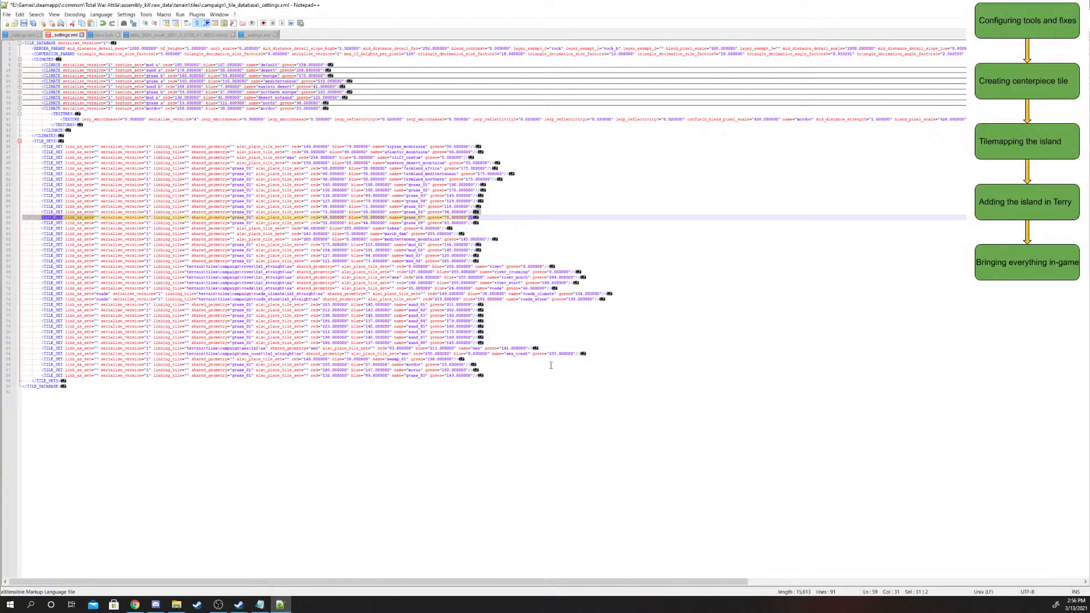
drag(516, 372, 42, 378)
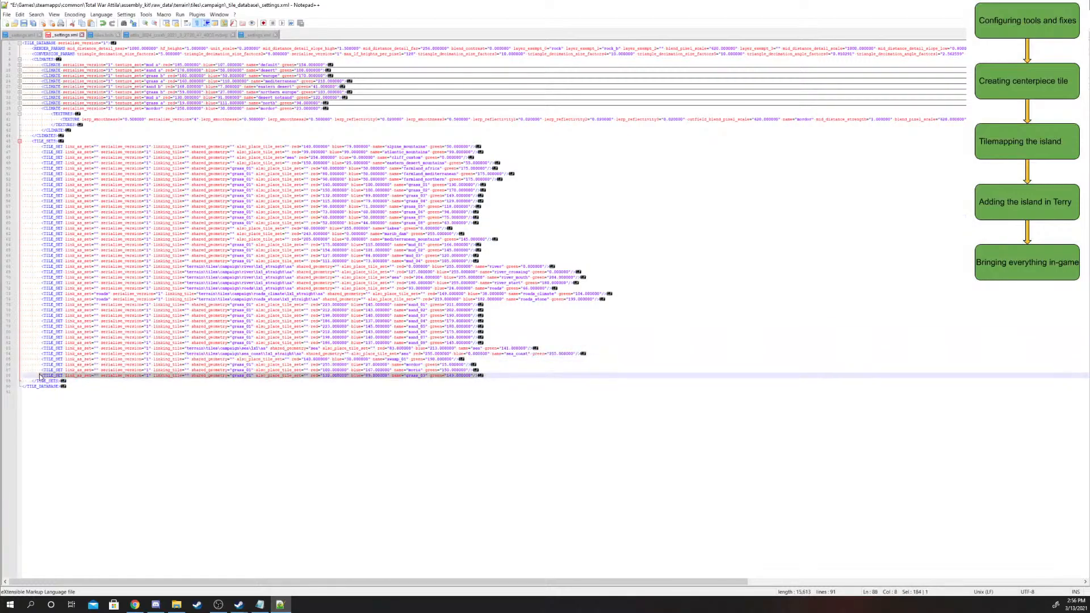
drag(129, 379, 100, 386)
click(116, 381)
click(129, 377)
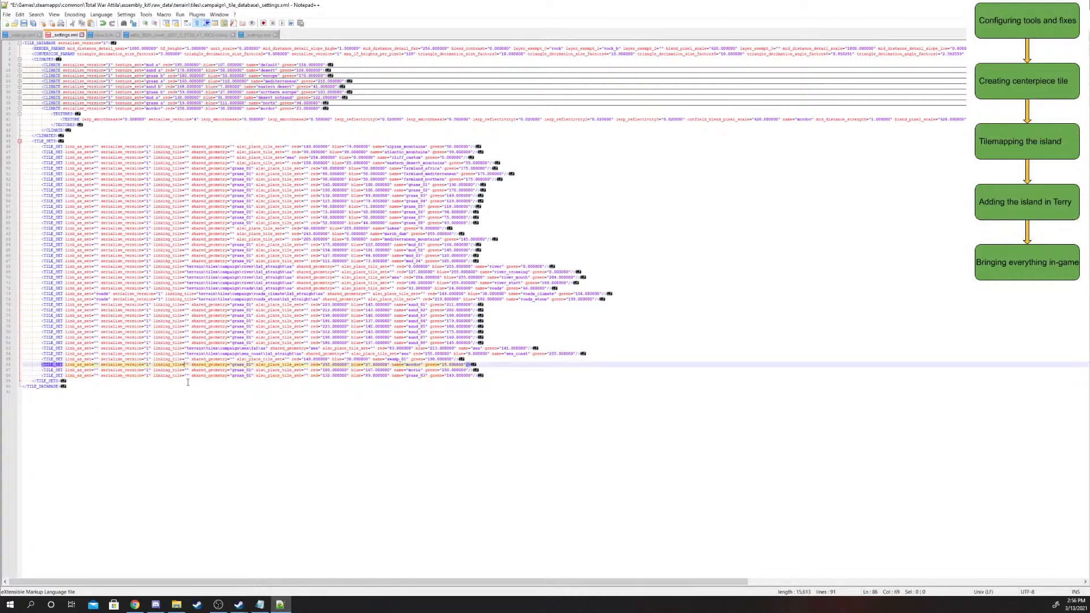
- Review the linking tile, shared geometry, also-place tile set and color attributes across the whole TILE_SETS list
drag(188, 375, 181, 135)
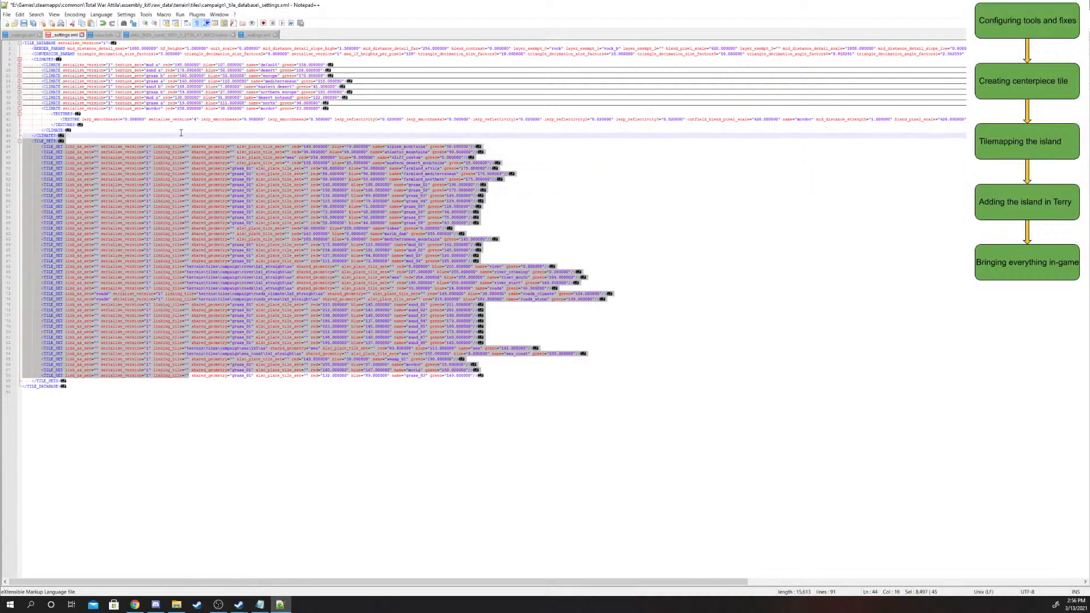
click(247, 265)
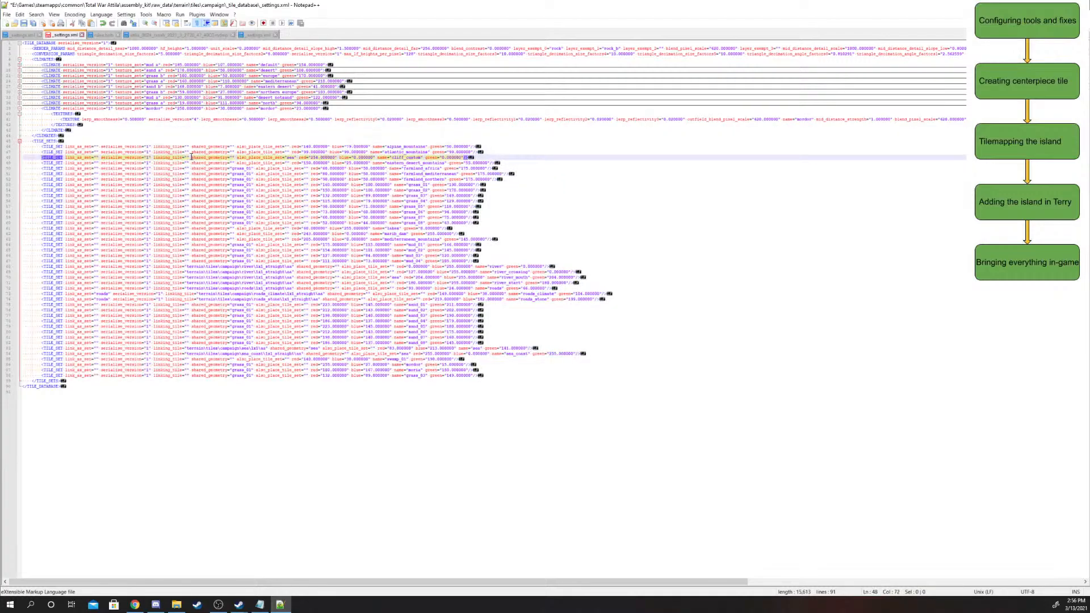
drag(247, 265, 189, 281)
click(200, 163)
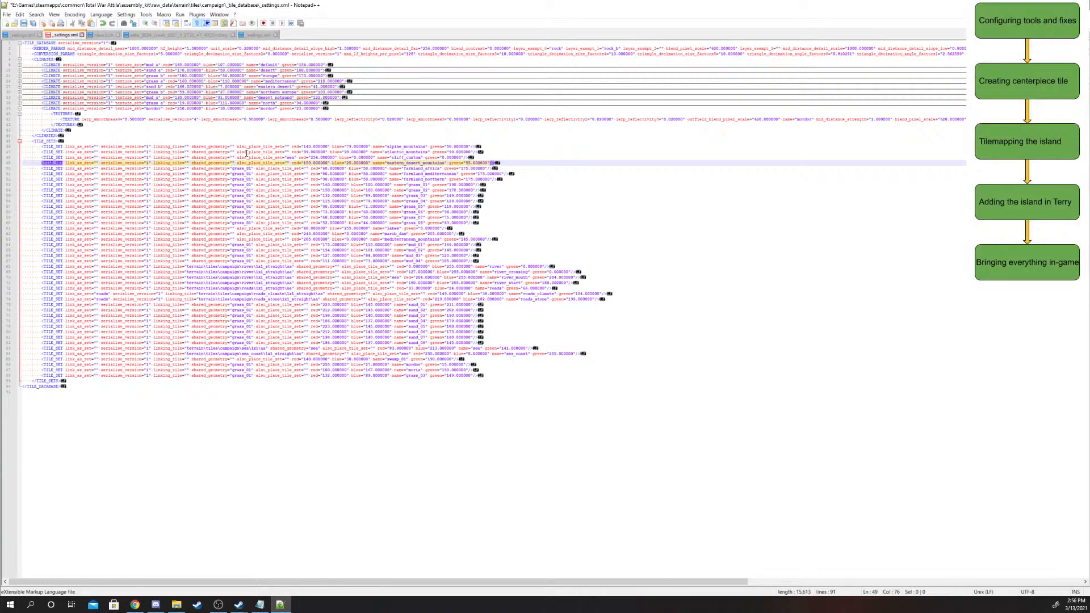
scroll(283, 238, right, 2)
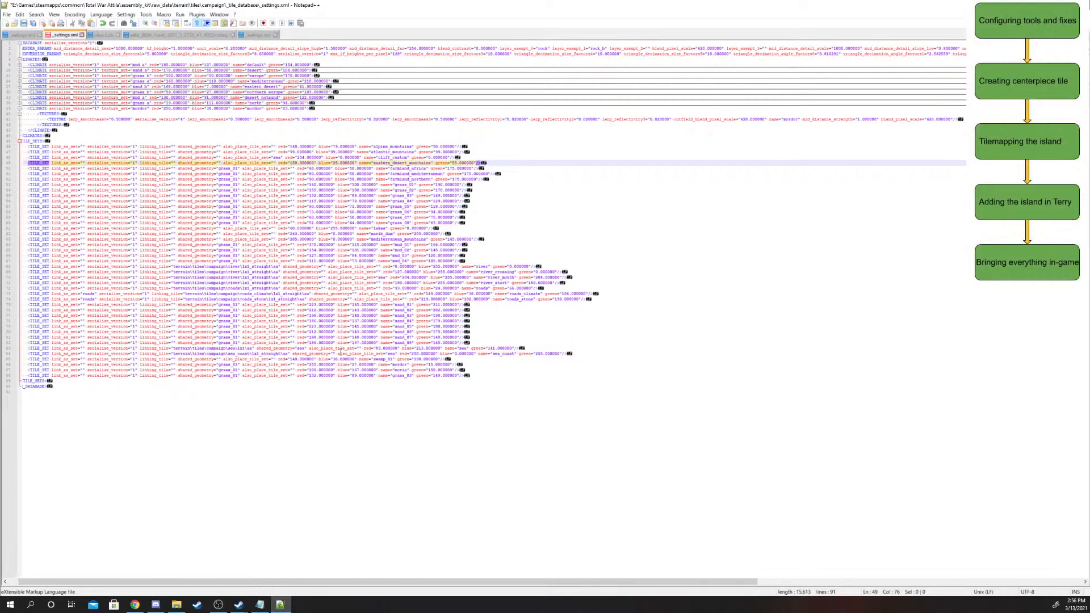
scroll(333, 322, left, 1)
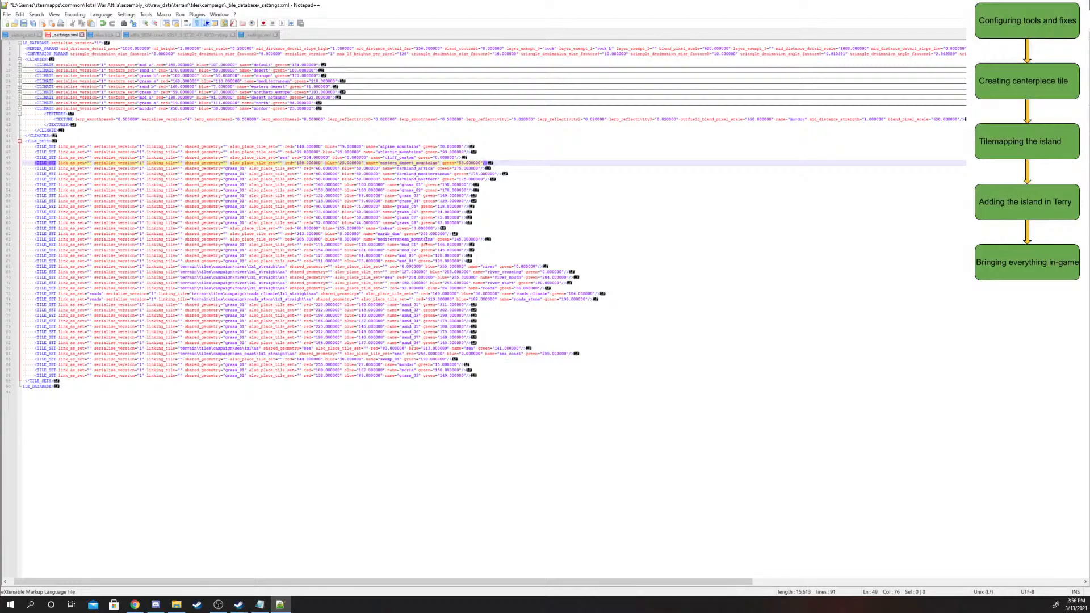
scroll(425, 226, left, 1)
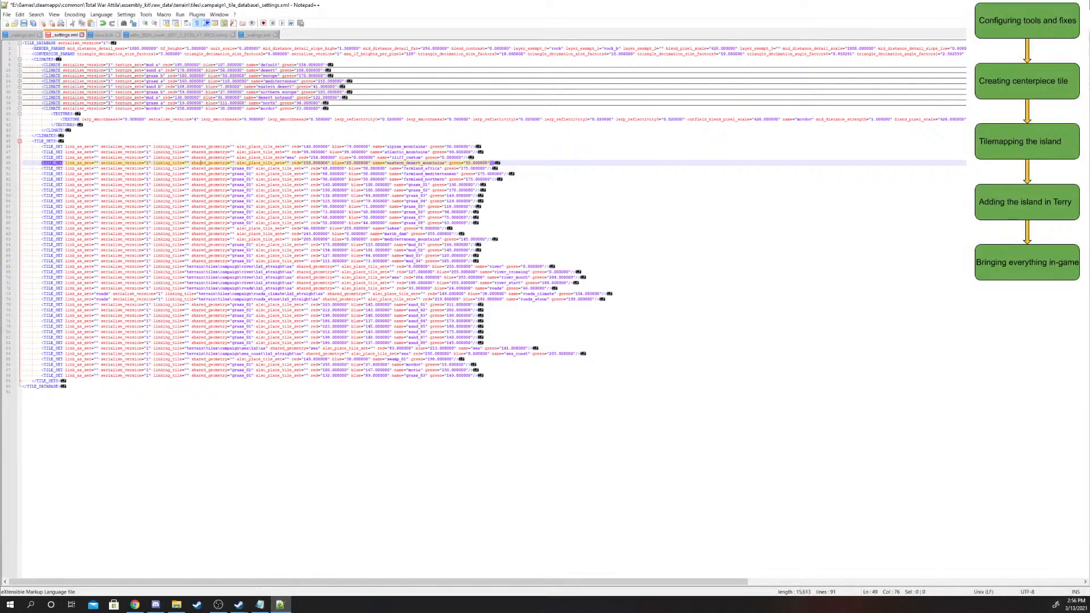
- Consult the RGB notes in Notepad, move that window off the XML, and set the last TILE_SET's red value to 10
key(alt+Tab)
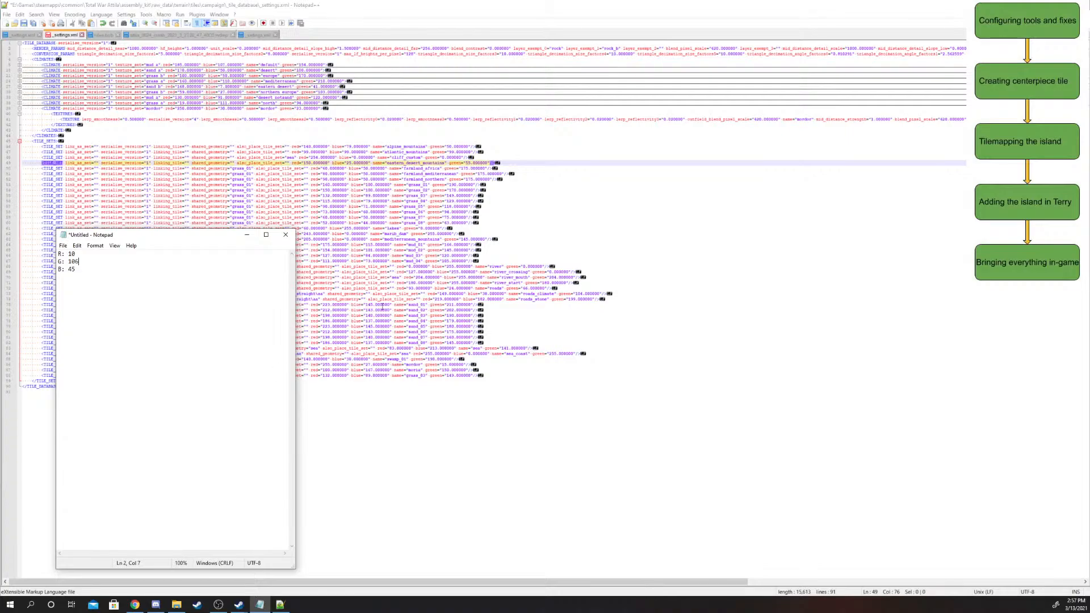
double_click(325, 375)
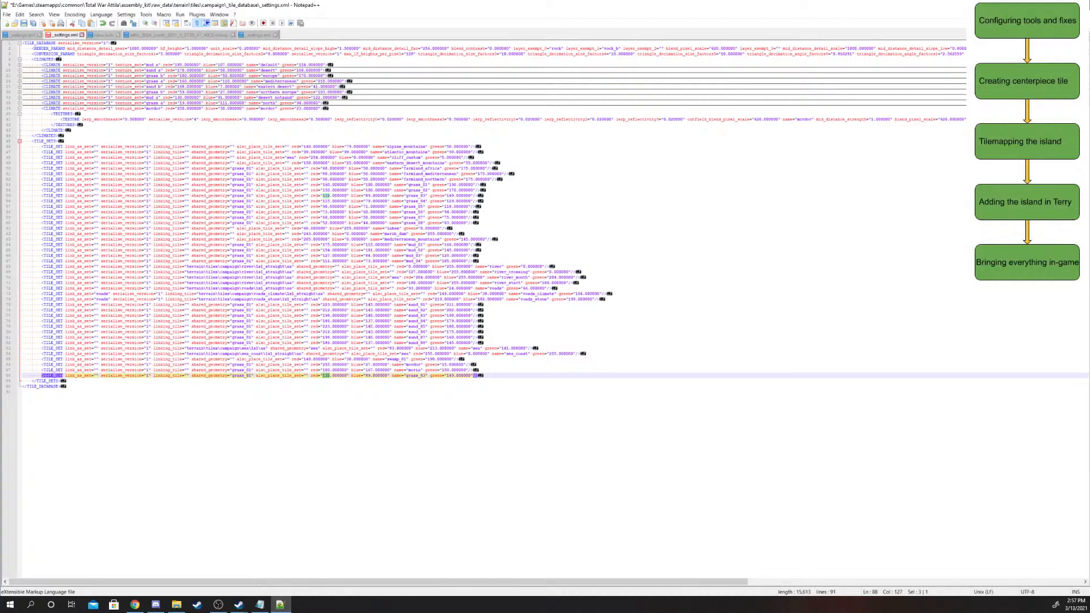
key(alt+Tab)
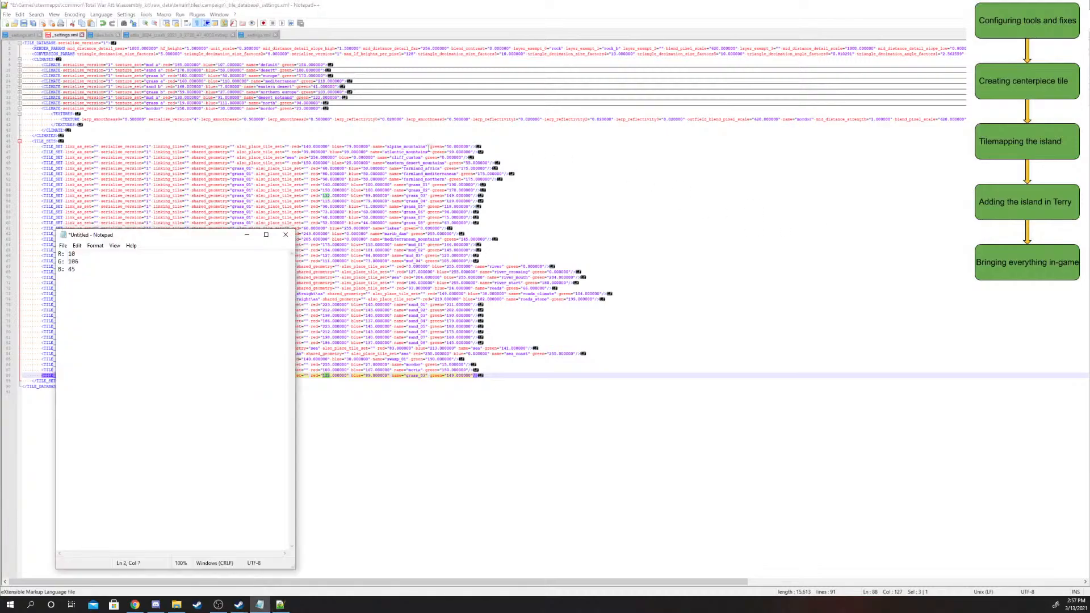
drag(209, 230, 1089, 210)
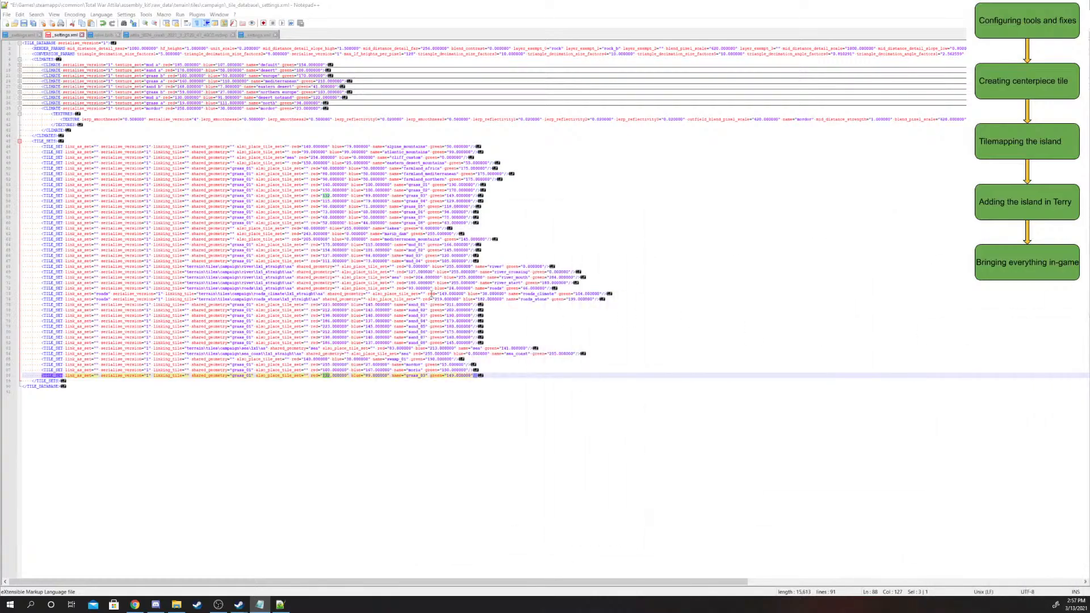
double_click(330, 376)
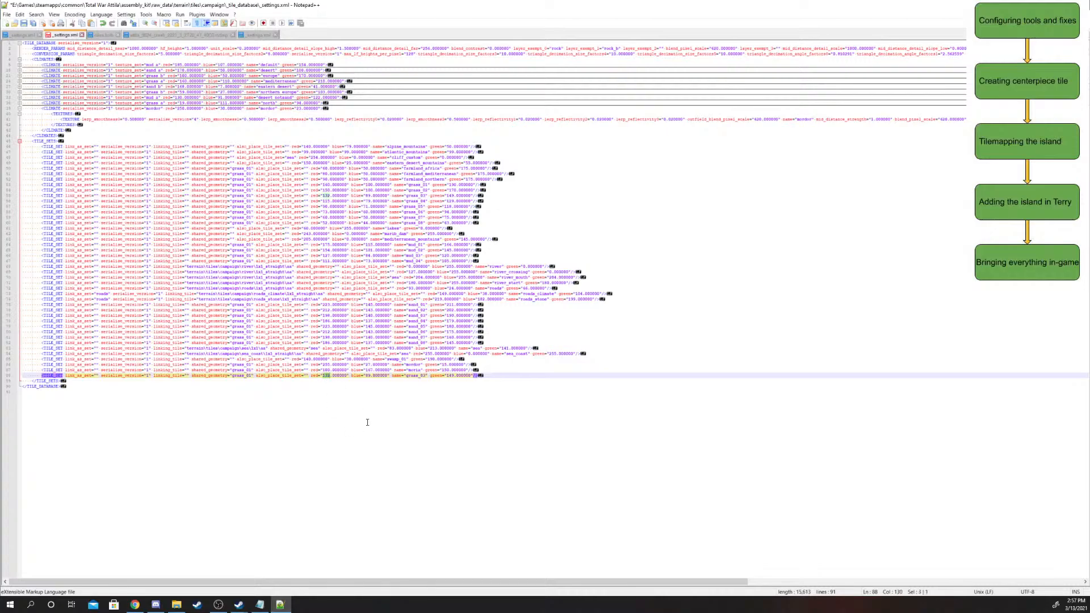
text(1)
text(0v4)
key(BackSpace)
key(BackSpace)
- Set the last TILE_SET's blue value to 45 and its green value to 106
drag(369, 375, 363, 375)
text(104)
key(BackSpace)
text(5)
key(BackSpace)
key(BackSpace)
key(BackSpace)
text(43)
click(343, 381)
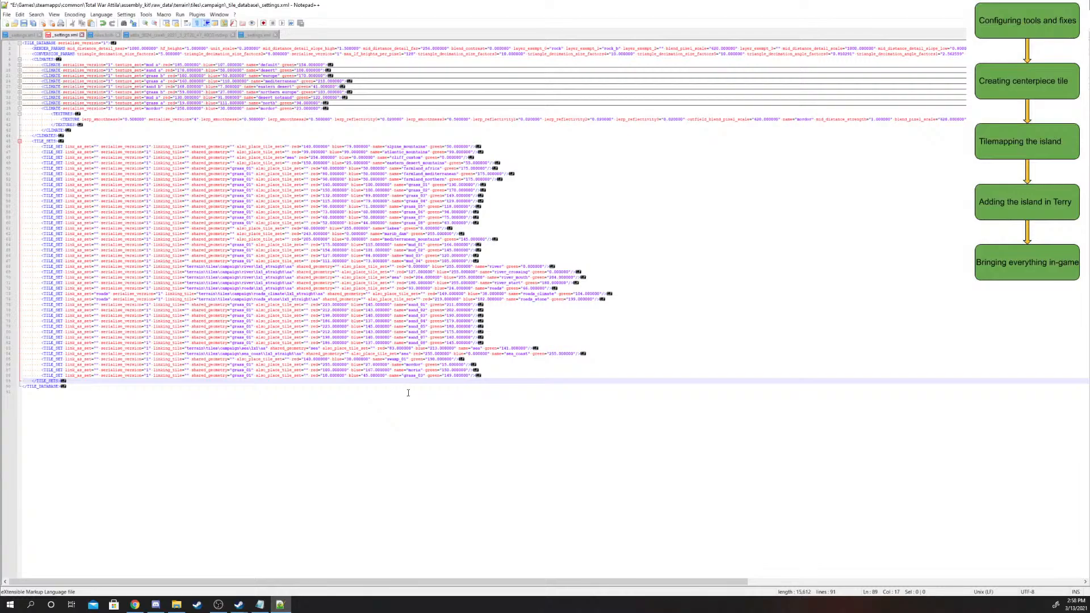
drag(453, 376, 445, 375)
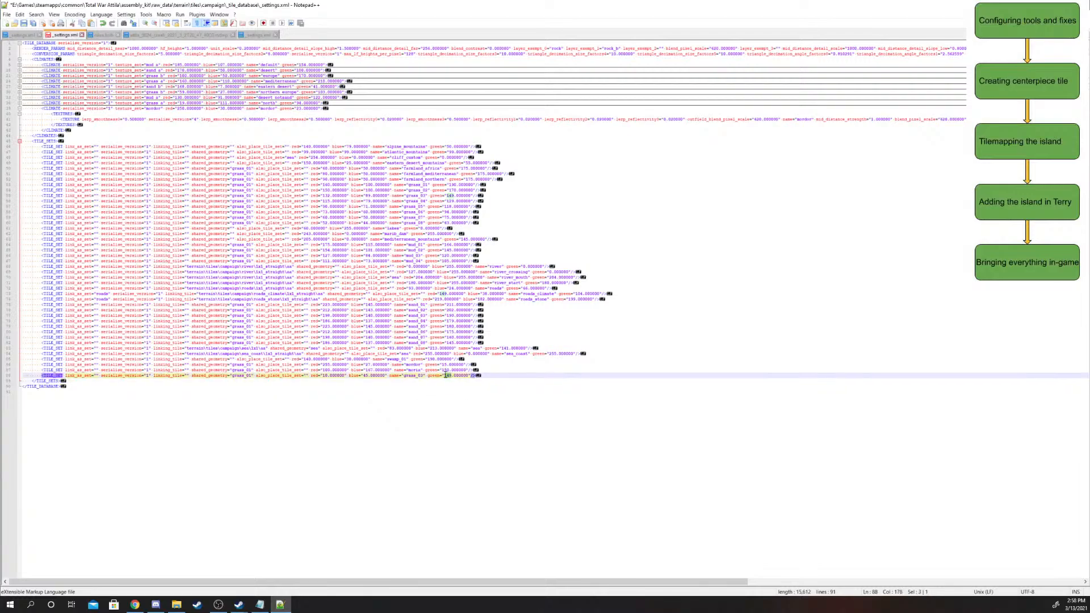
text(106)
- Name the last TILE_SET volcanoisland, checking the spelling against the matching folder in the campaign tiles directory
drag(425, 375, 403, 375)
text(Volcano)
key(alt+Tab)
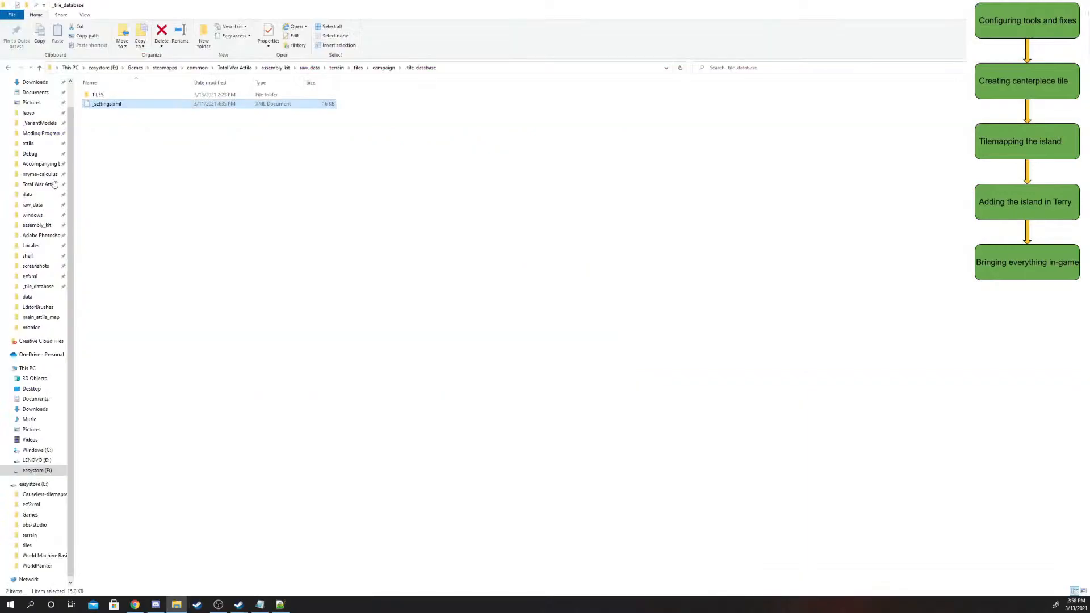
click(383, 68)
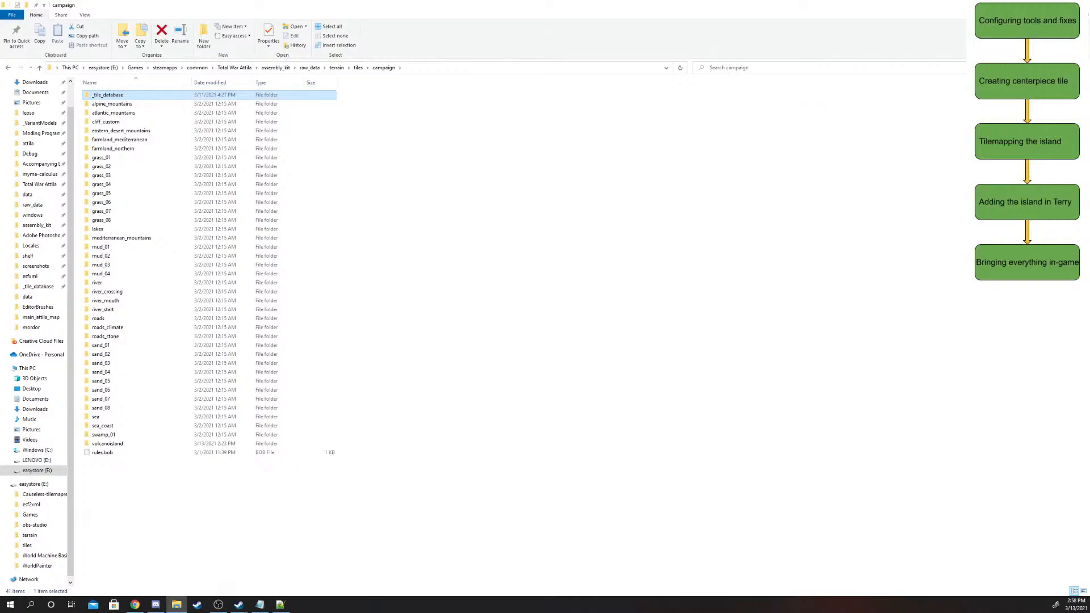
key(alt+Tab)
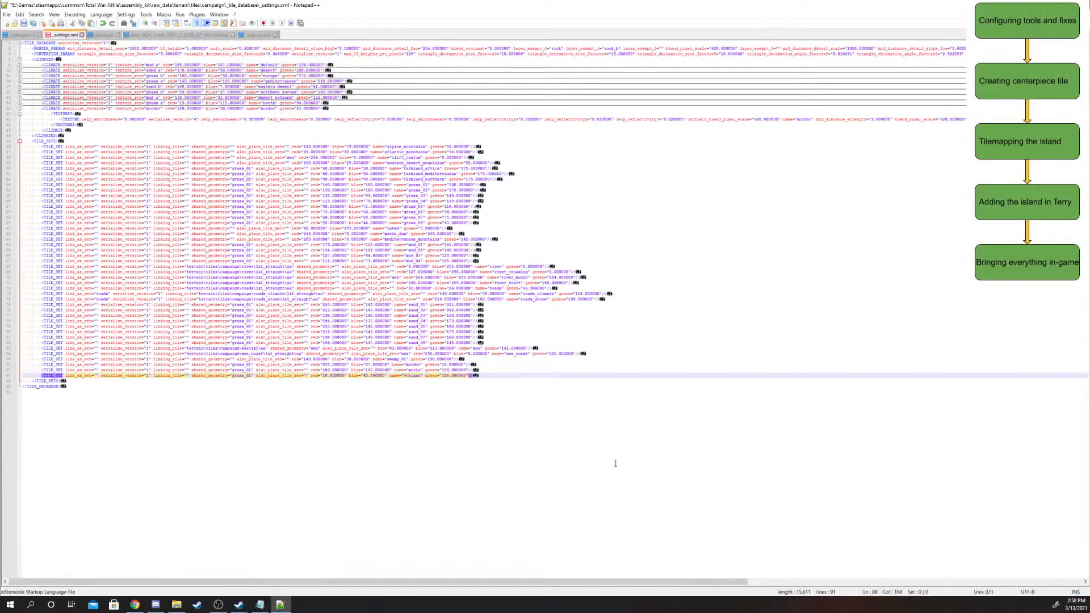
click(407, 374)
key(BackSpace)
text(v)
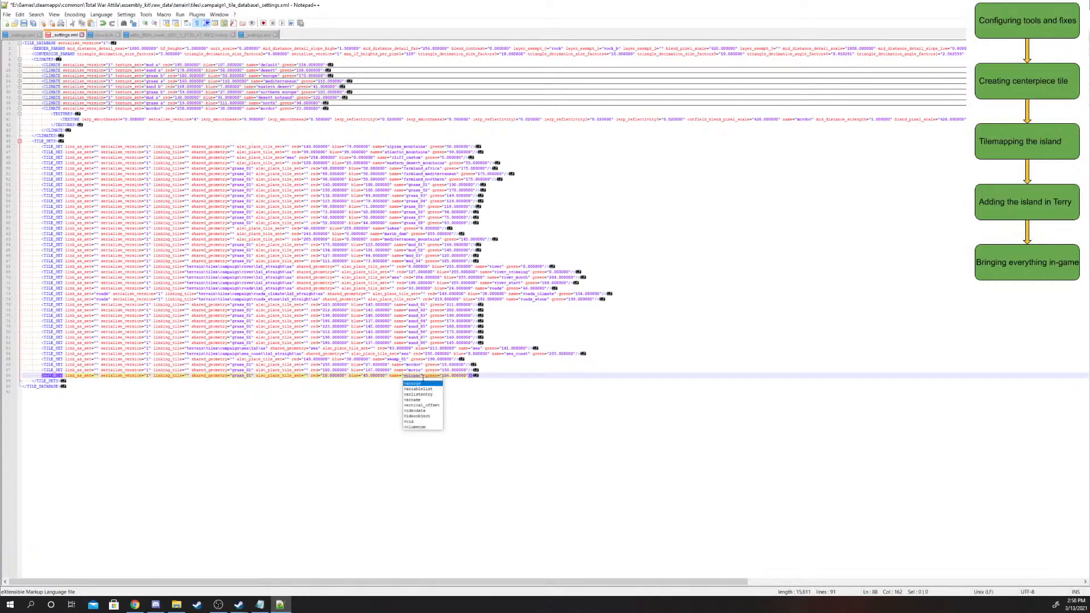
key(Escape)
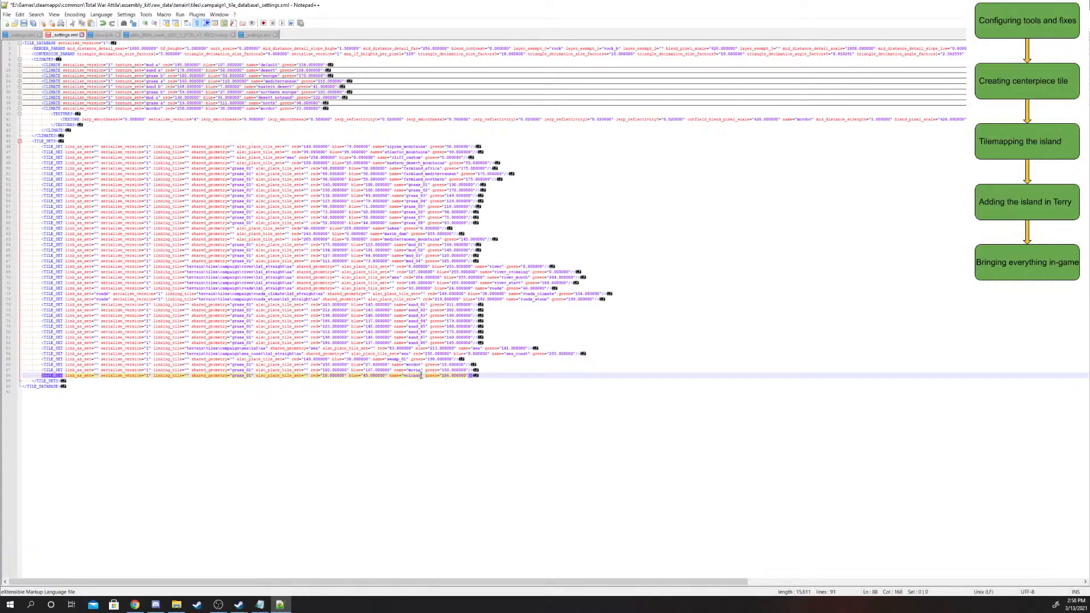
text(island)
- Save _settings.xml and close Notepad++
click(618, 217)
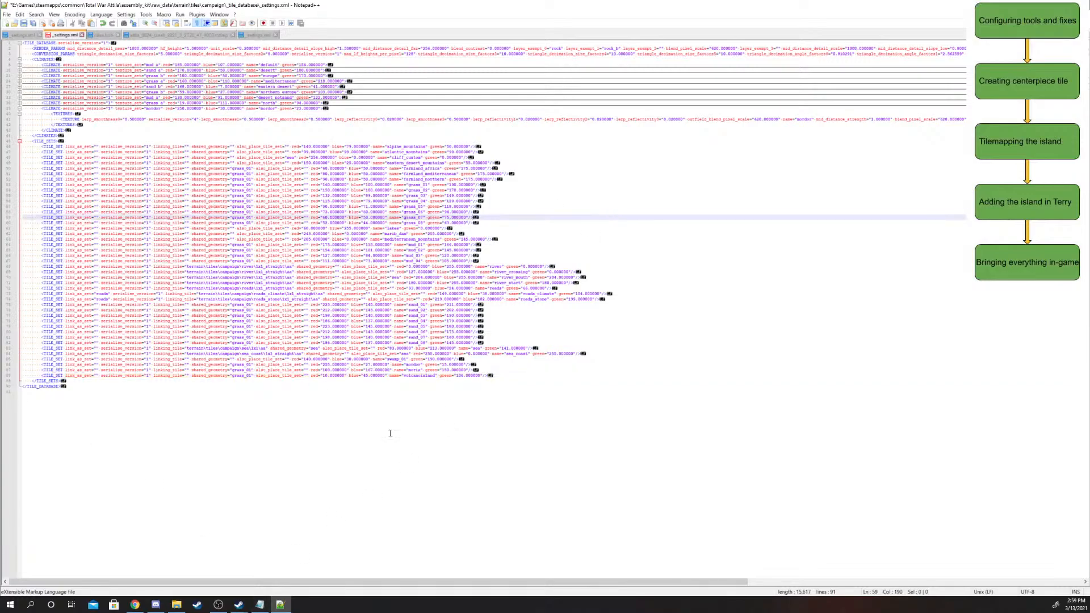
click(599, 298)
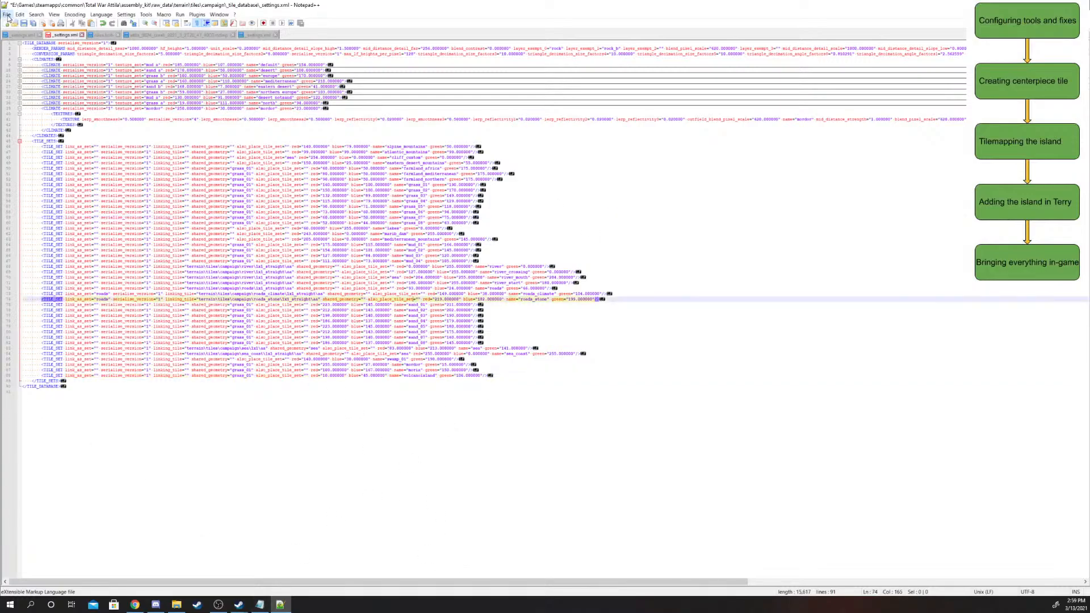
click(6, 14)
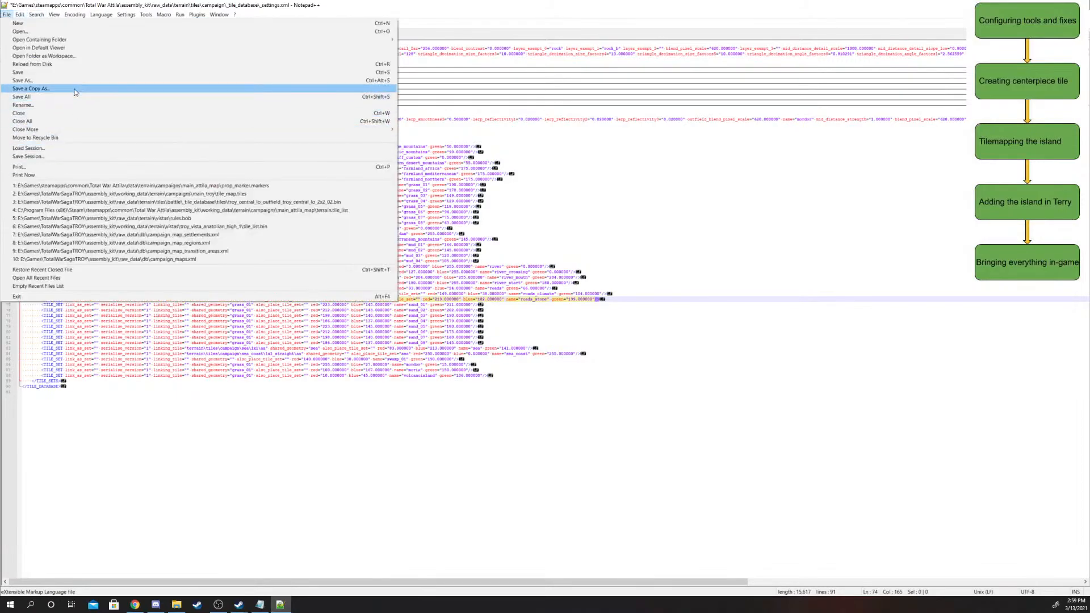
click(72, 76)
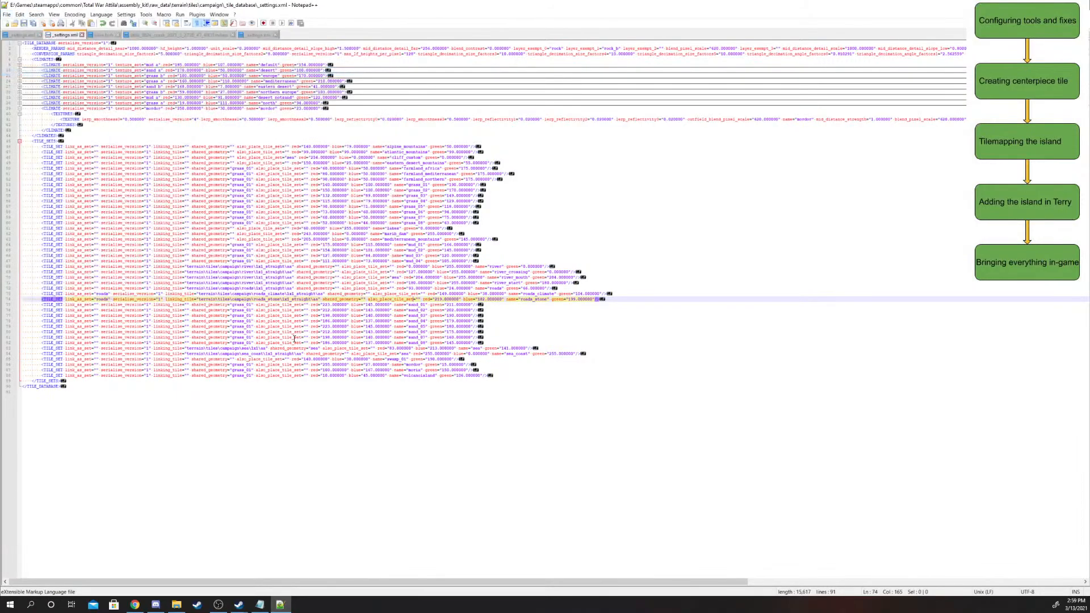
click(7, 14)
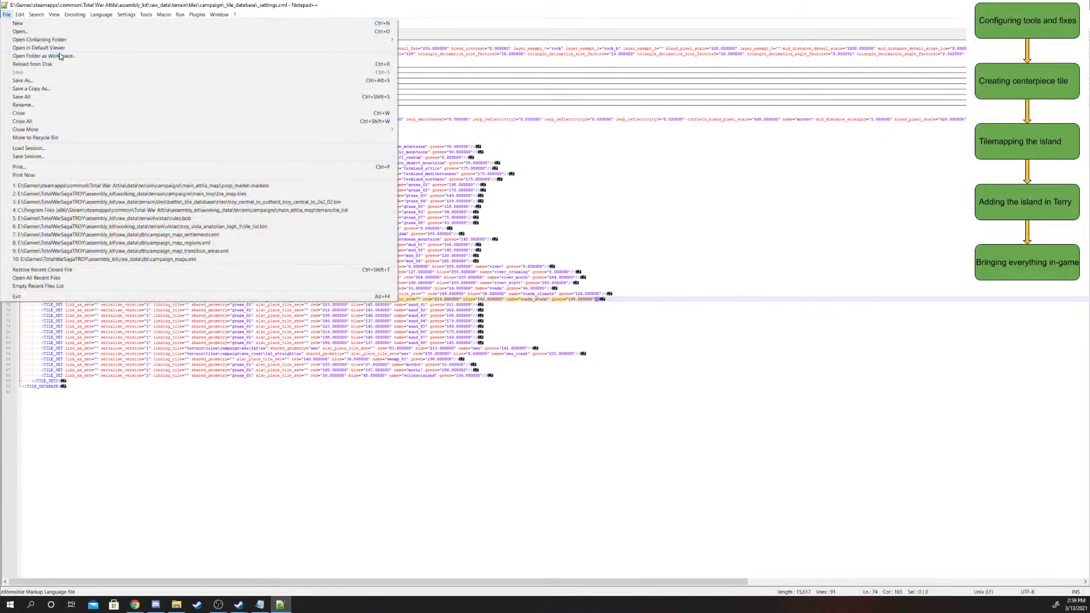
click(886, 250)
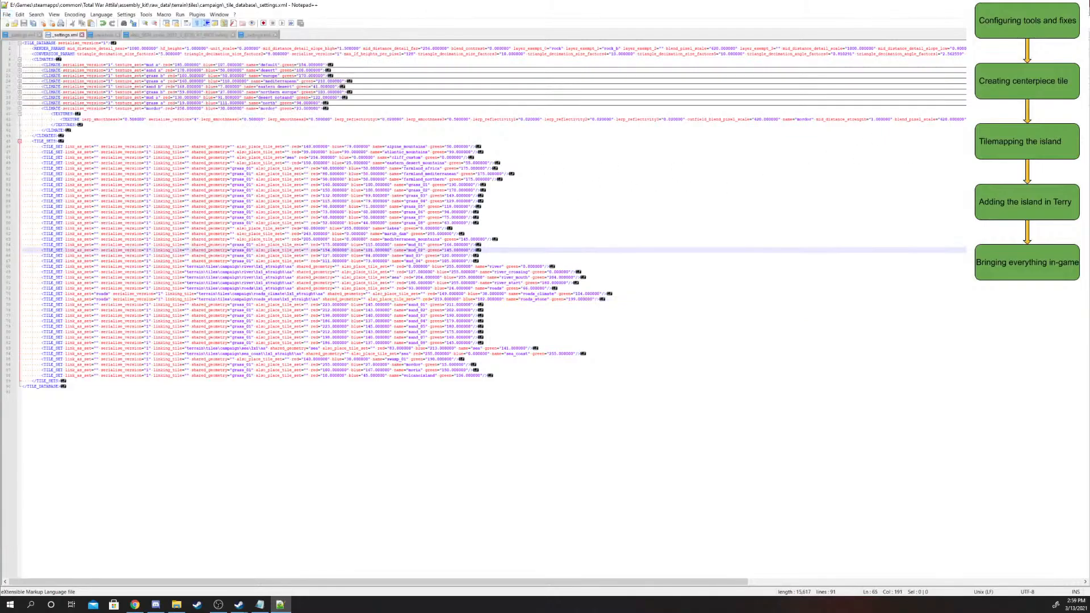
click(1078, 5)
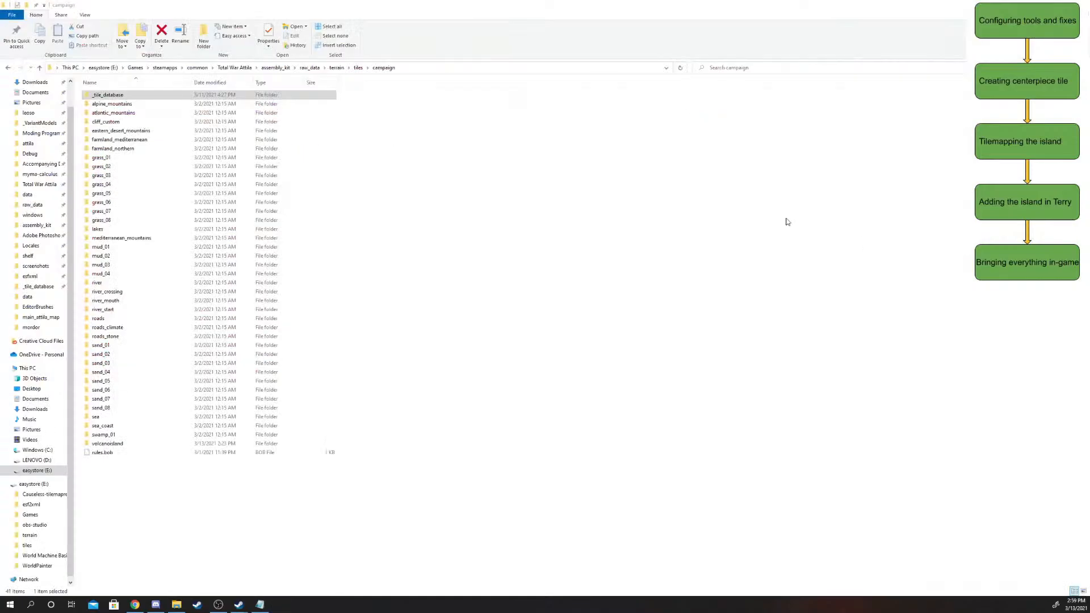
- Go up to the assembly_kit folder, open binariesNonTerry and look through its files
click(275, 68)
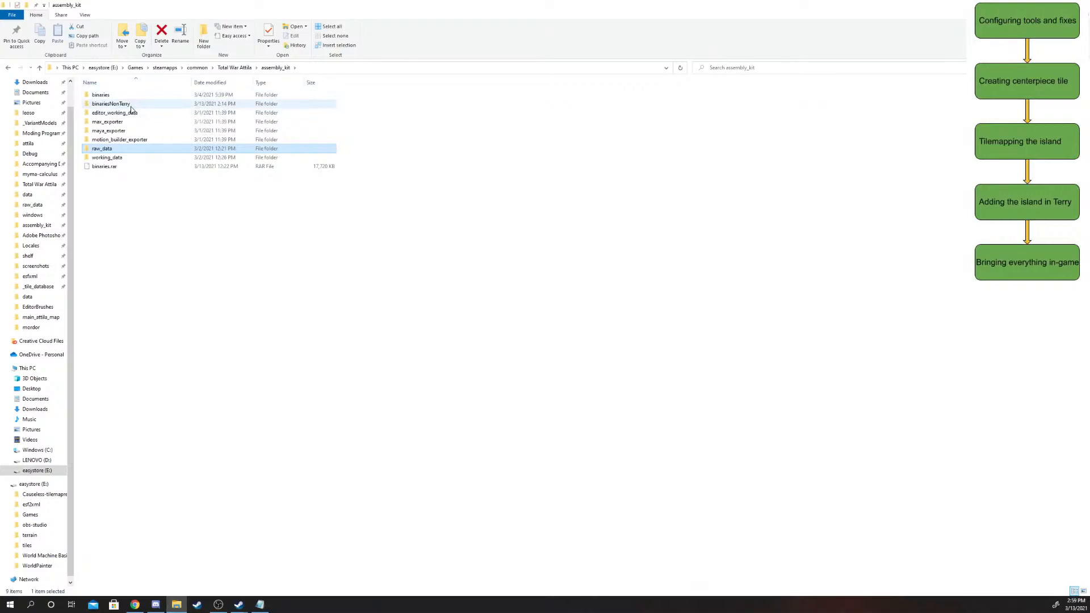
double_click(128, 105)
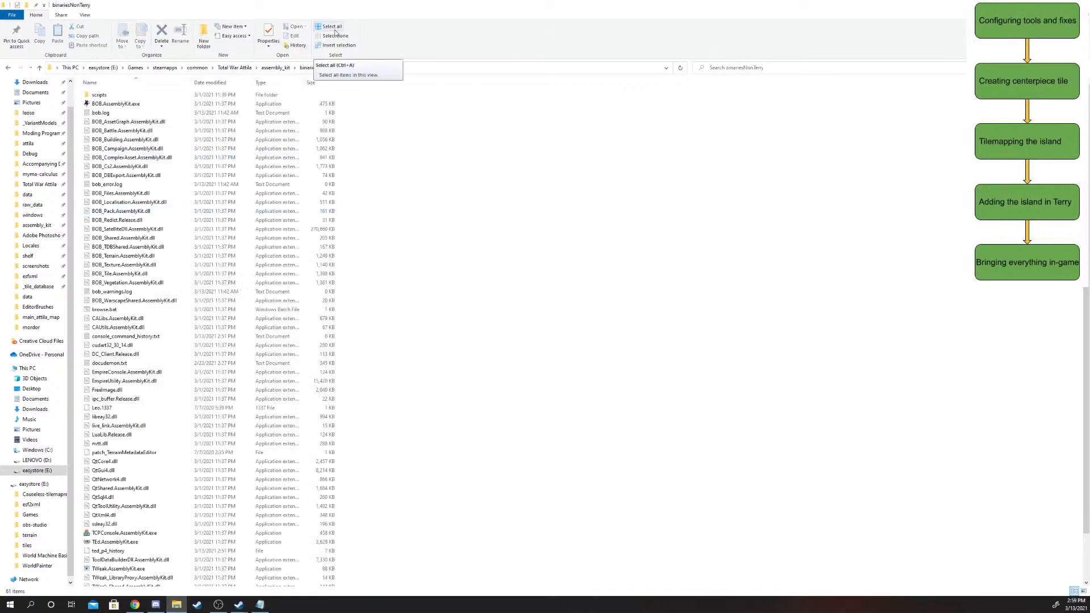
scroll(293, 266, down, 1)
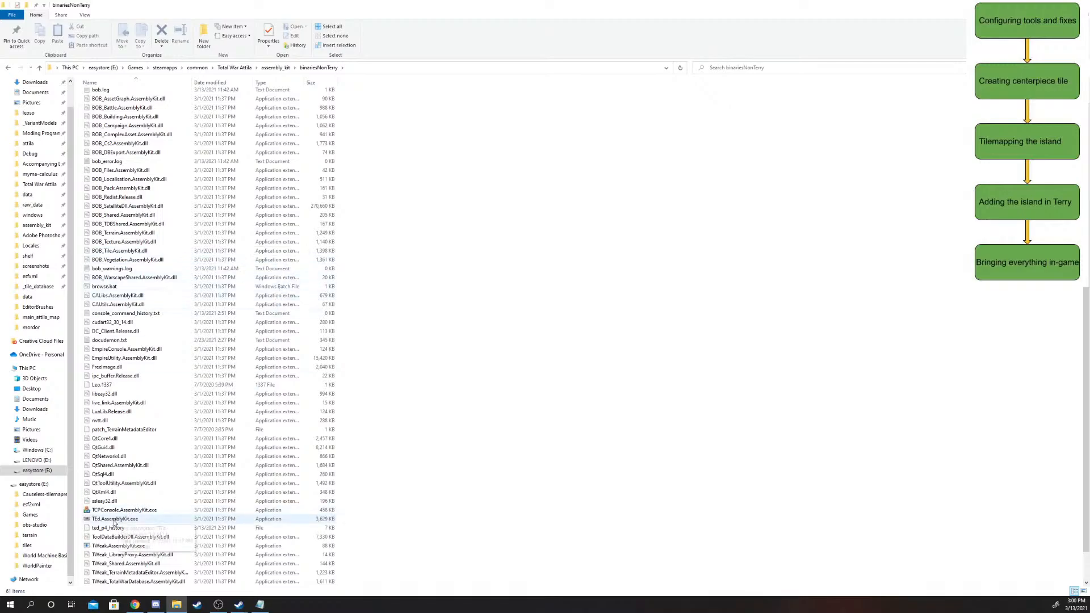
scroll(202, 368, up, 1)
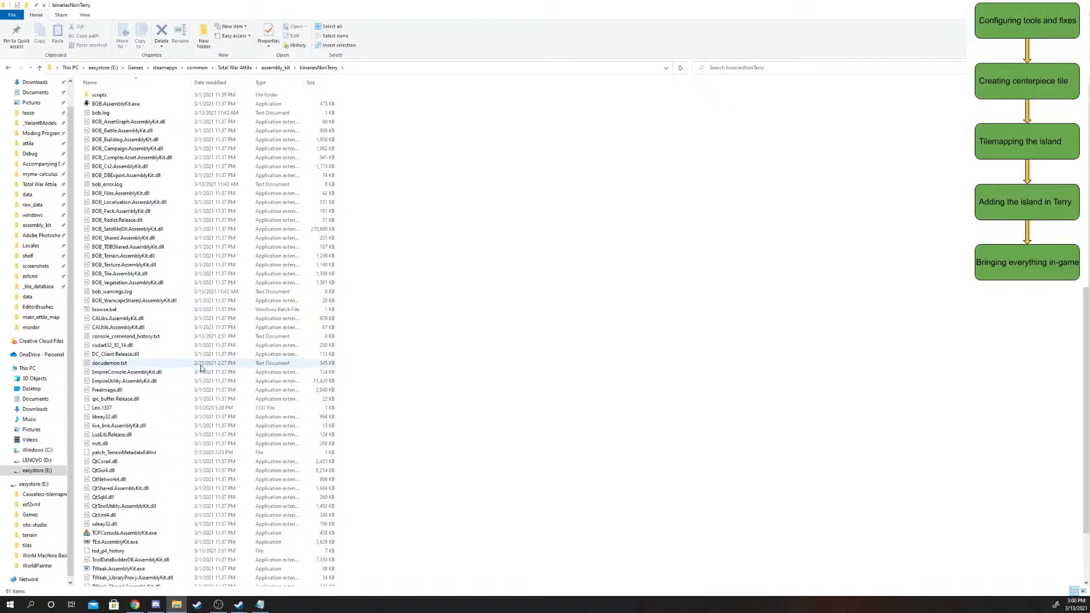
- Return to the binariesNonTerry folder inside assembly_kit and launch BOB.AssemblyKit.exe
click(277, 67)
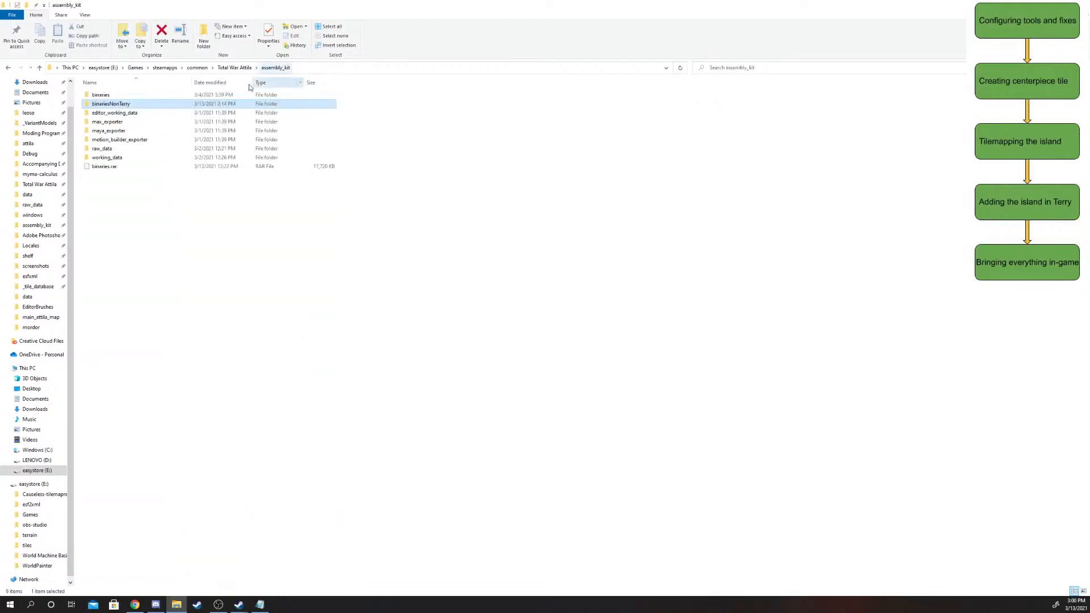
double_click(159, 107)
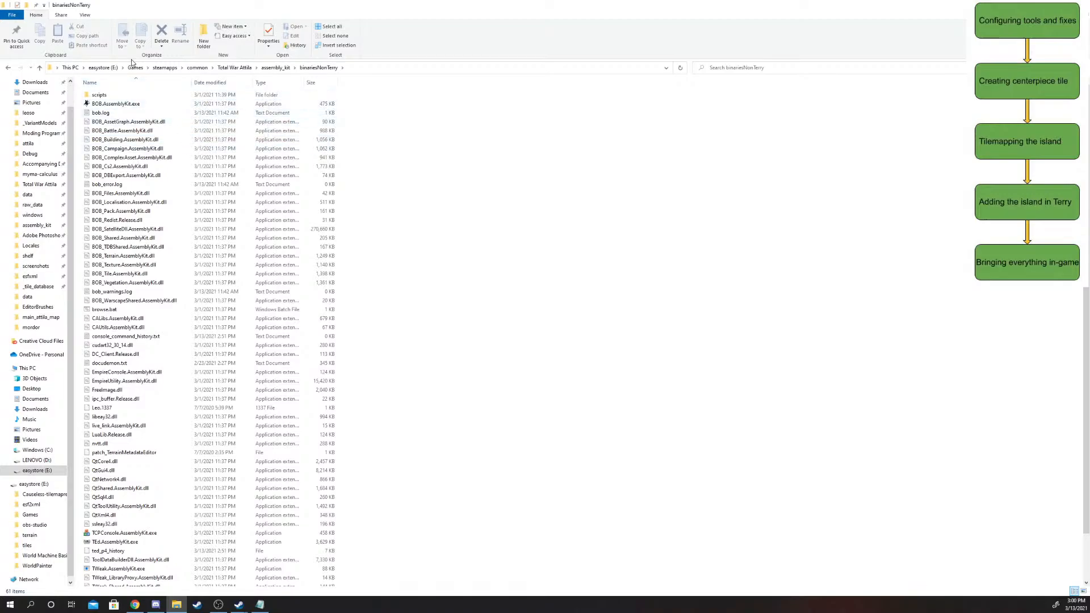
double_click(136, 104)
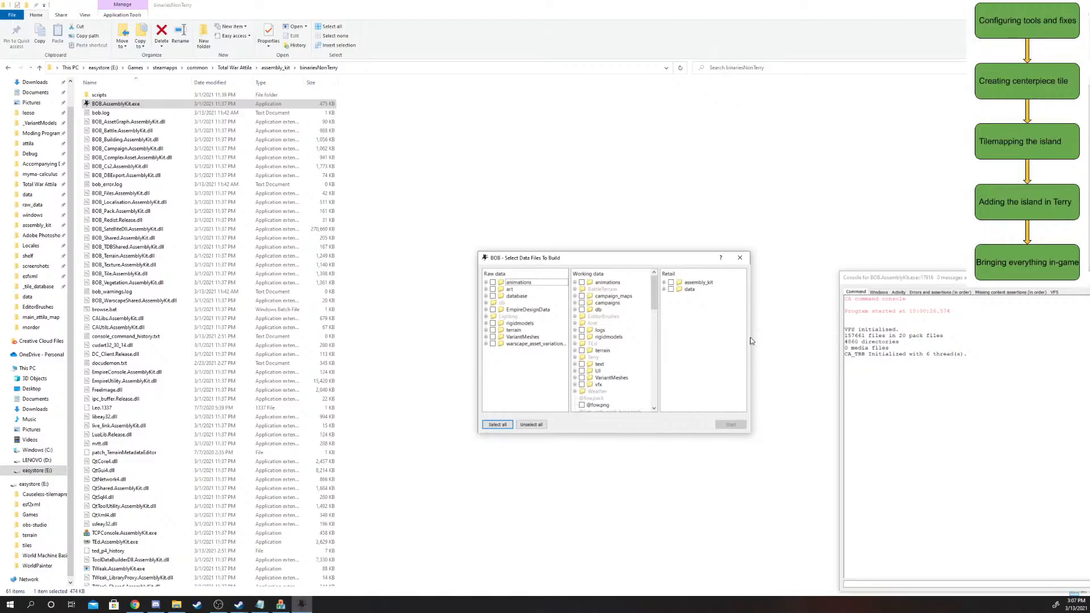
- Expand the raw data tree through terrain and tiles to the campaign folder and look through its tile folders
click(486, 329)
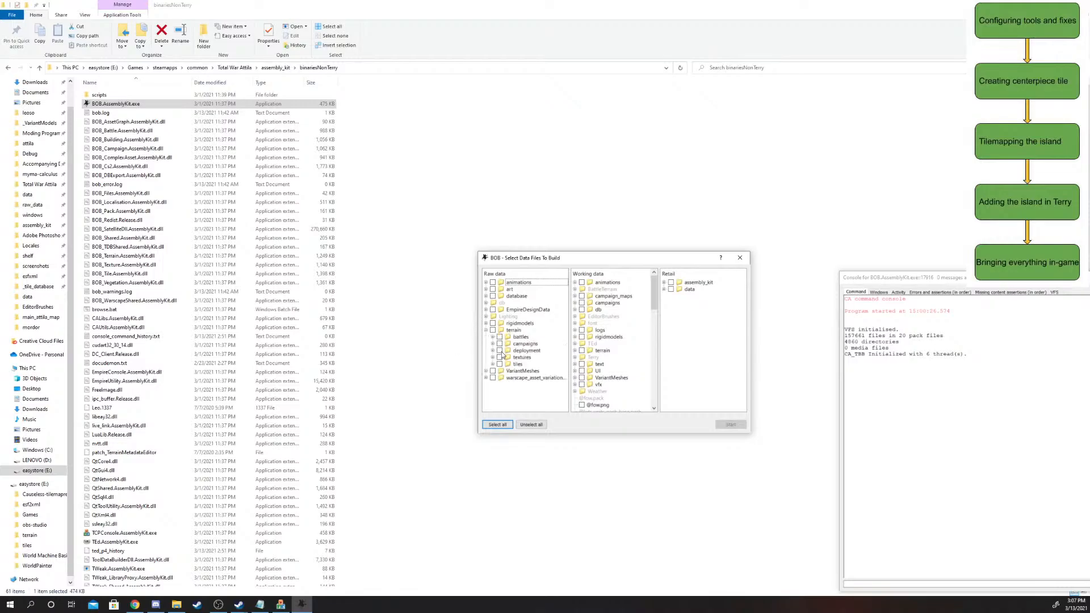
click(493, 344)
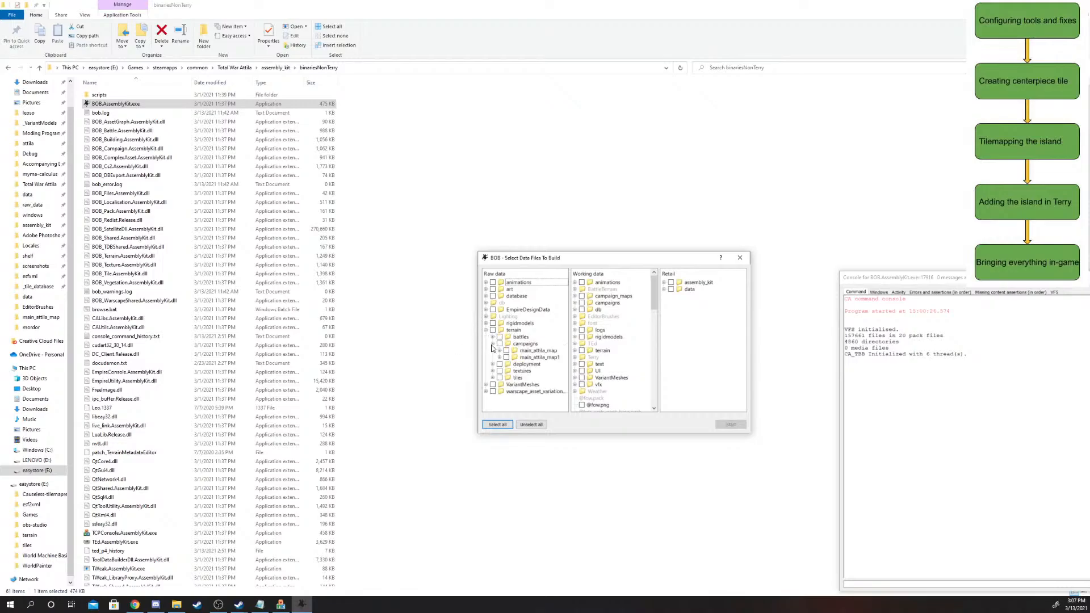
click(492, 343)
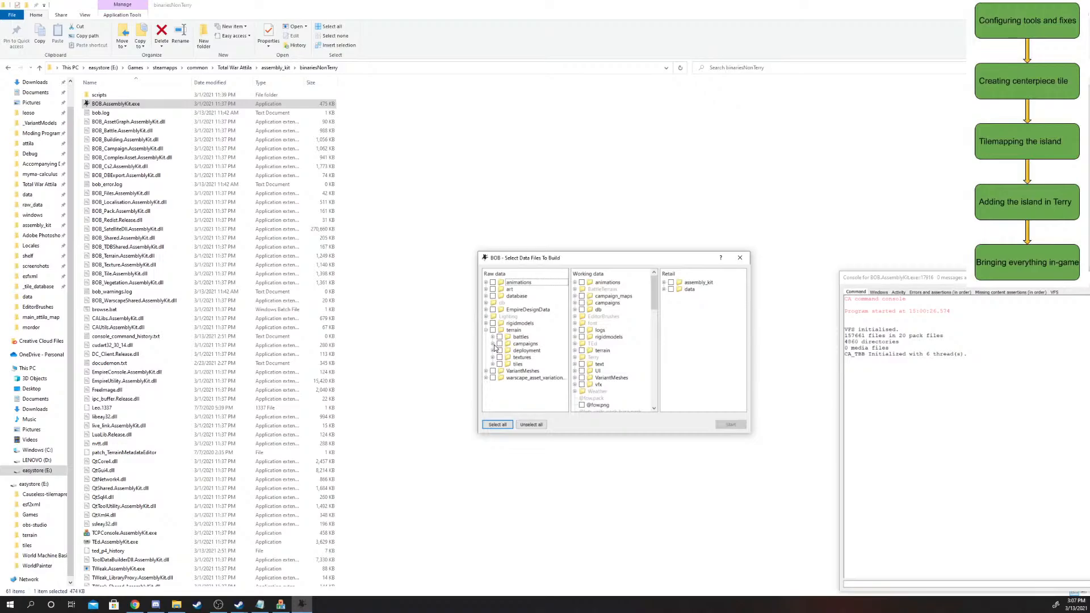
click(492, 364)
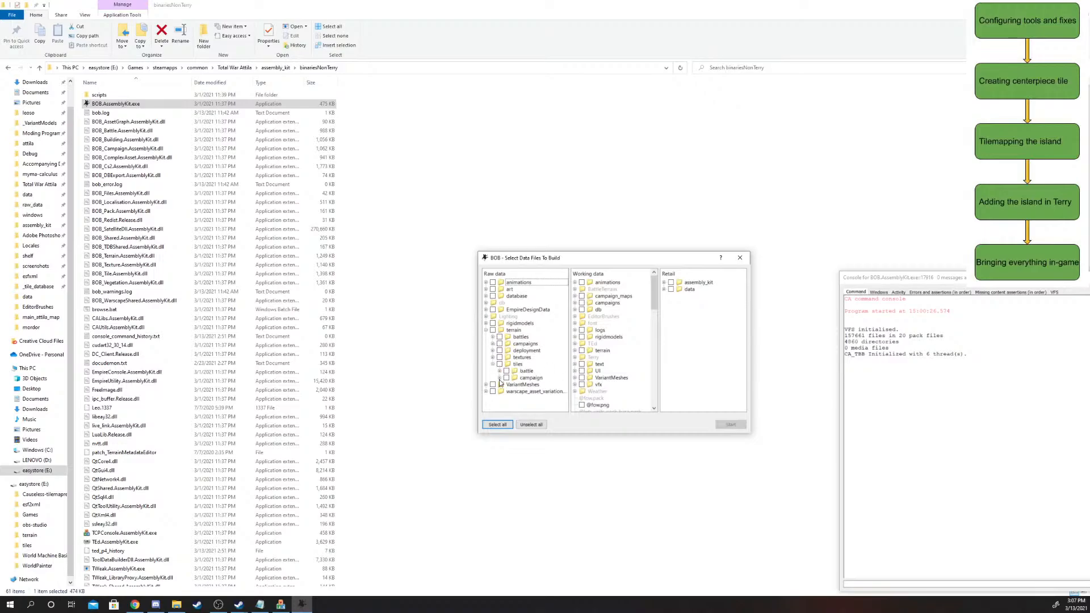
click(499, 378)
scroll(534, 346, down, 3)
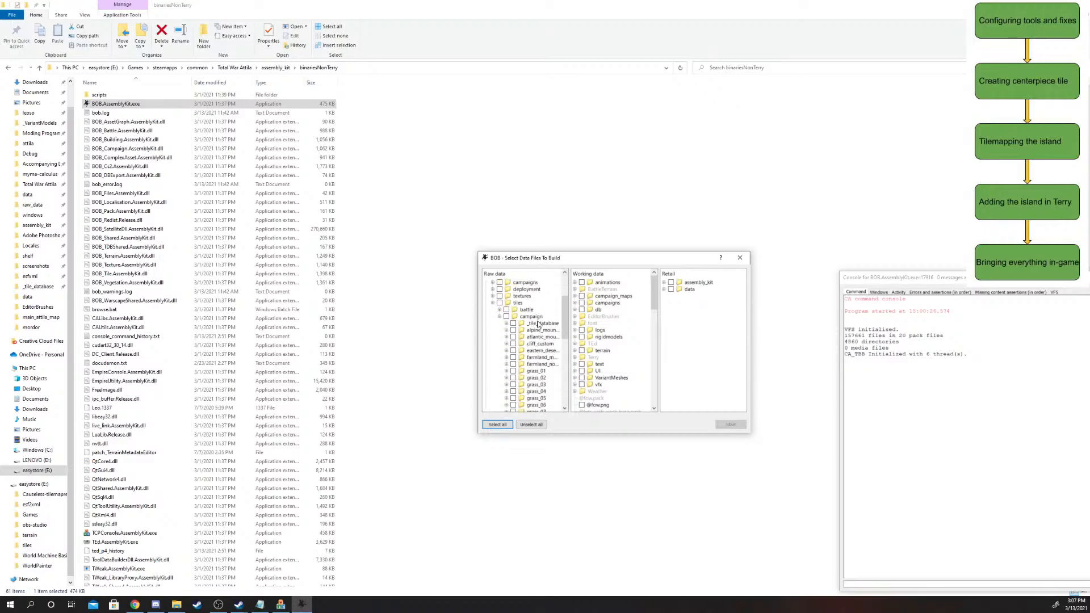
scroll(534, 329, up, 3)
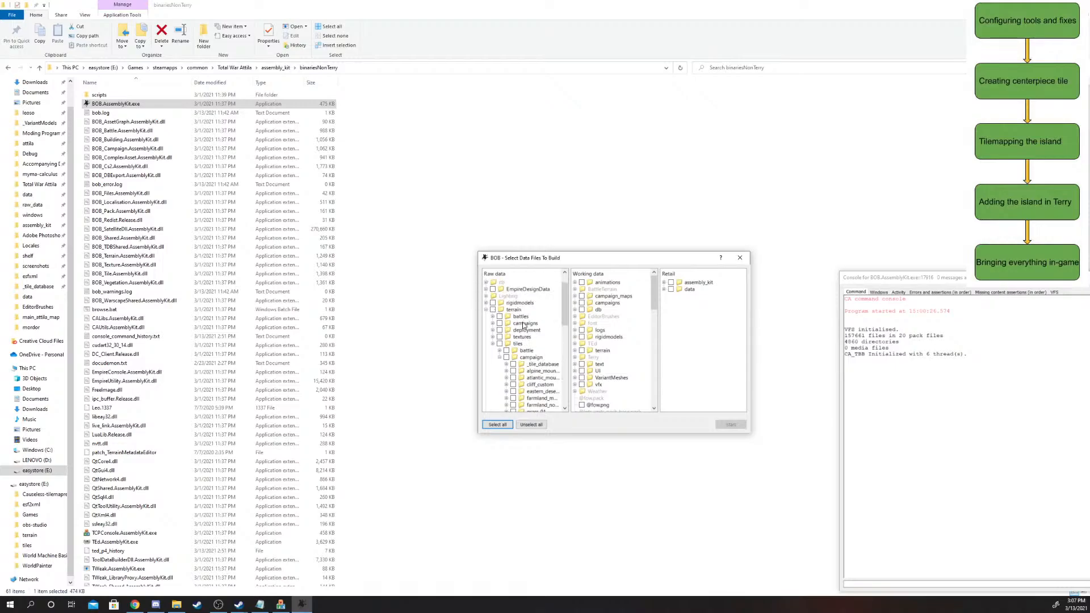
scroll(526, 352, down, 1)
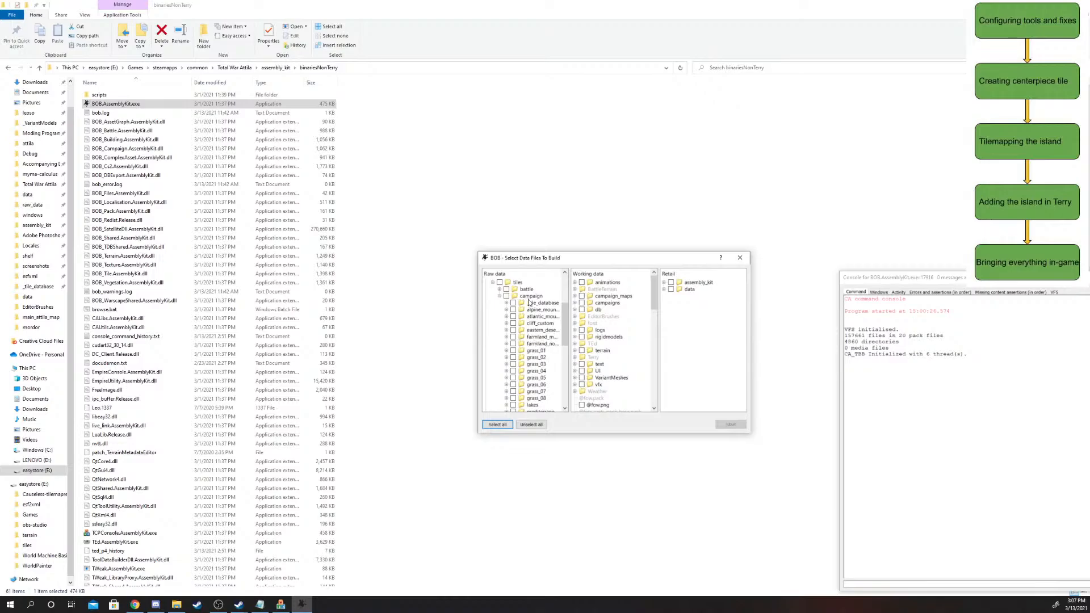
scroll(529, 302, up, 3)
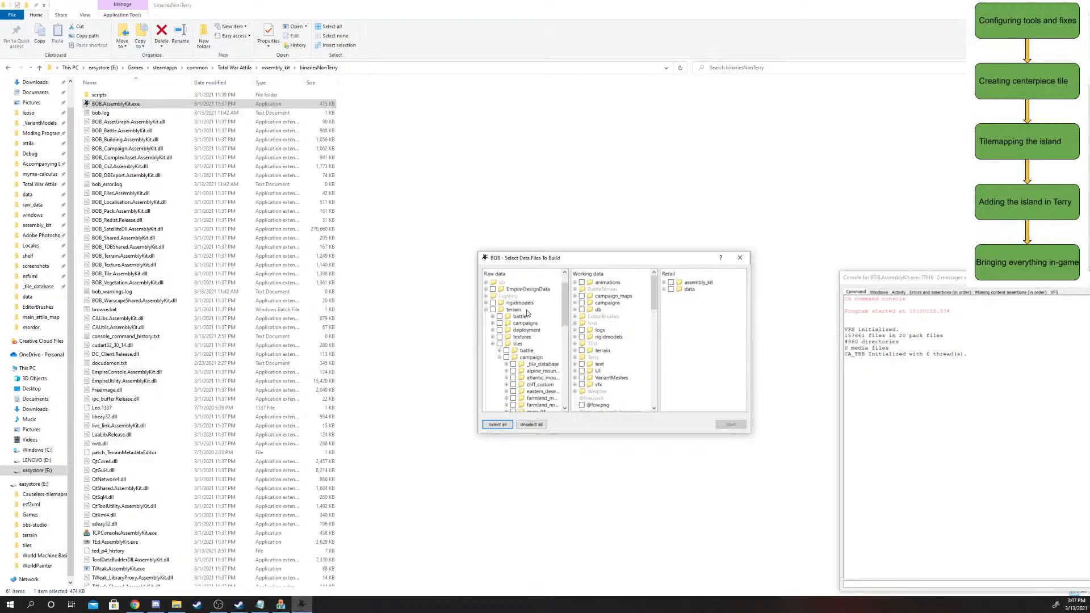
- Enable the Tile / Process tile database consumer action for the campaign _tile_database folder and close its action list
click(540, 365)
right_click(542, 366)
click(562, 370)
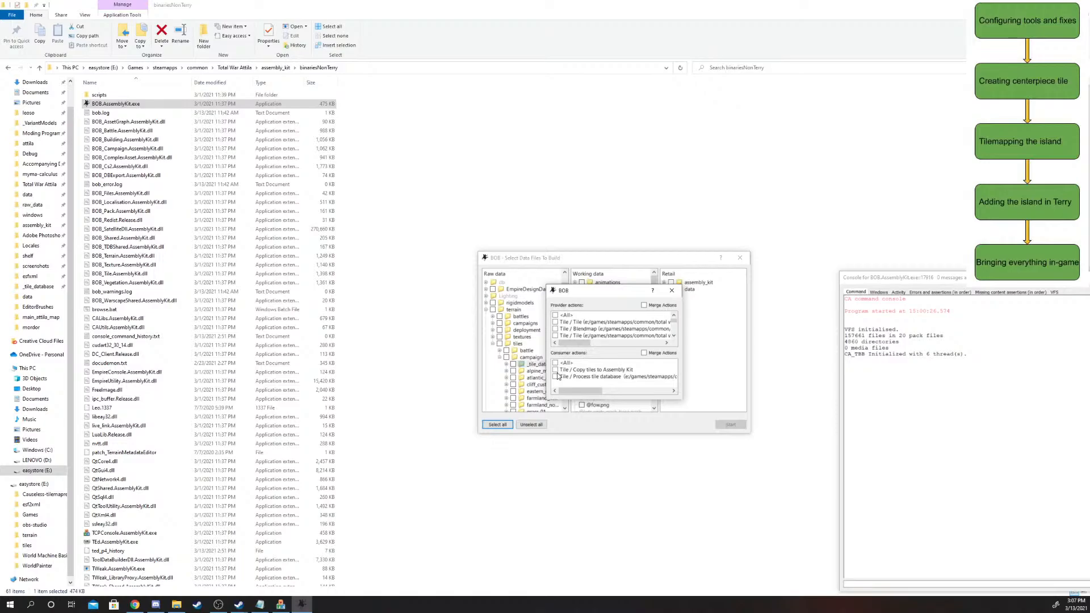
click(555, 377)
drag(650, 292, 703, 306)
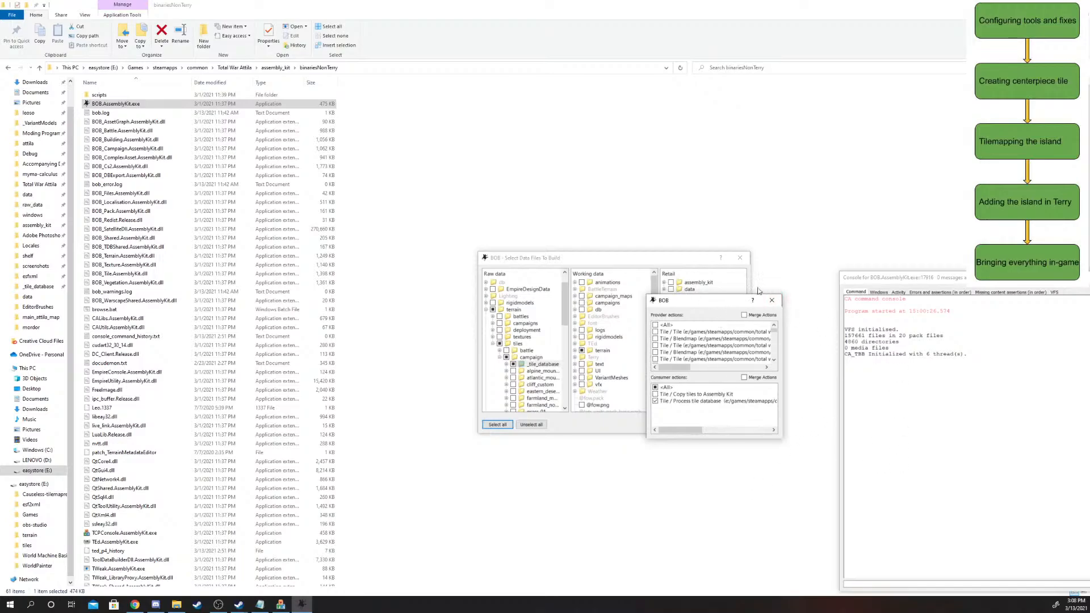
click(772, 301)
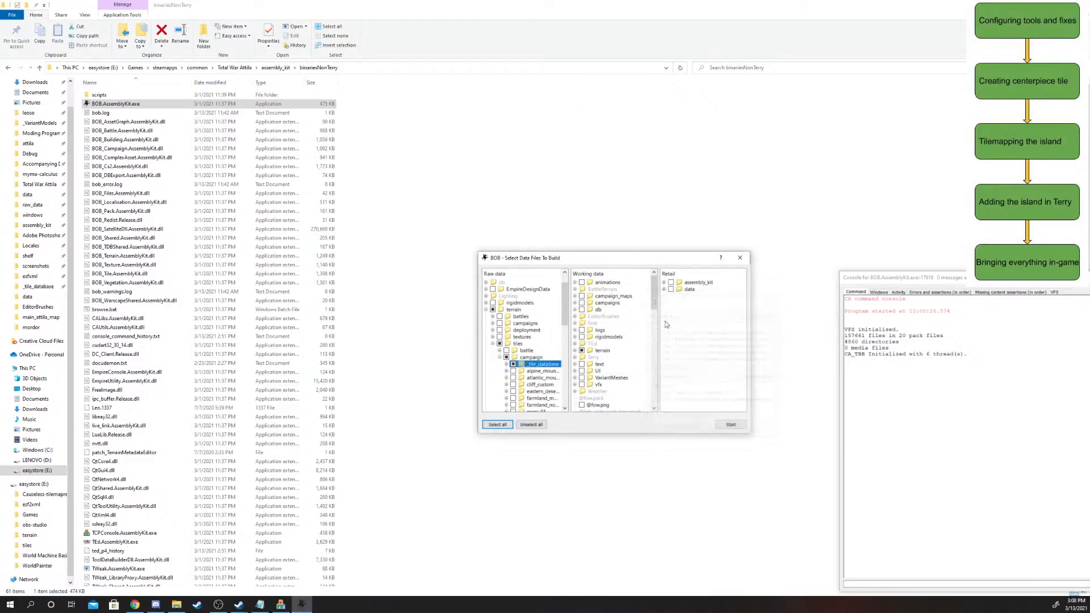
- Clear the whole build selection and collapse the raw data terrain folder
click(531, 425)
click(487, 309)
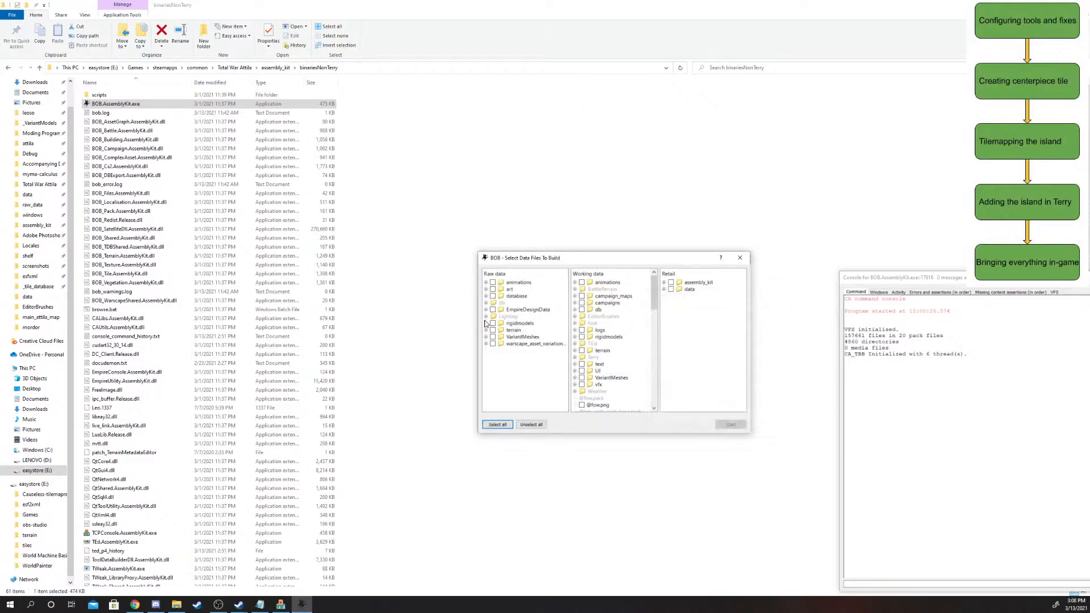
click(486, 330)
click(499, 377)
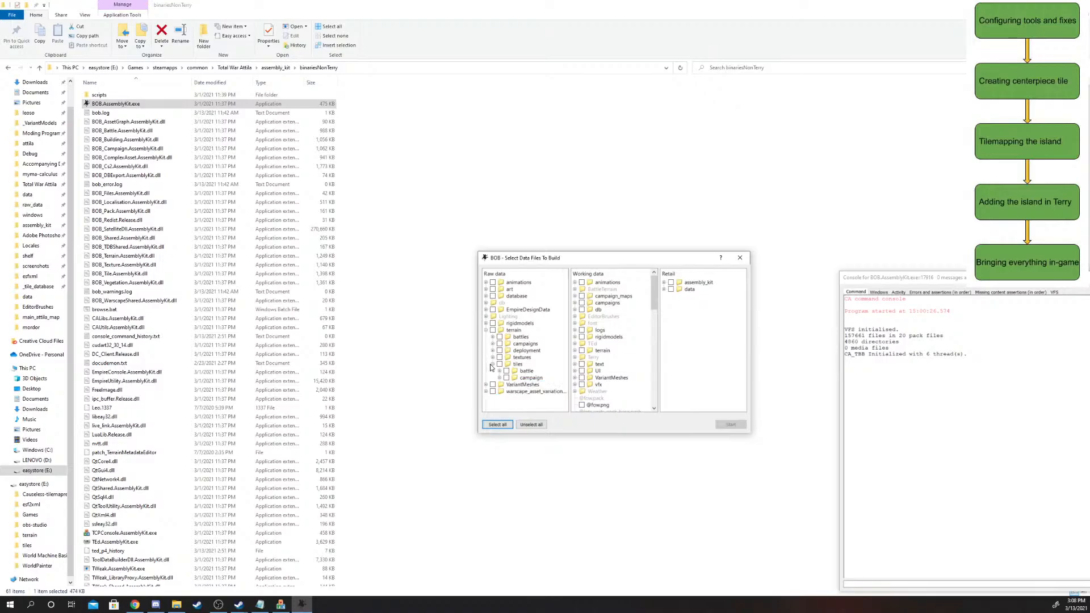
click(492, 364)
click(486, 330)
- Under raw data terrain/tiles/campaign, select the Tile / Process tile database consumer action for _tile_database
click(486, 330)
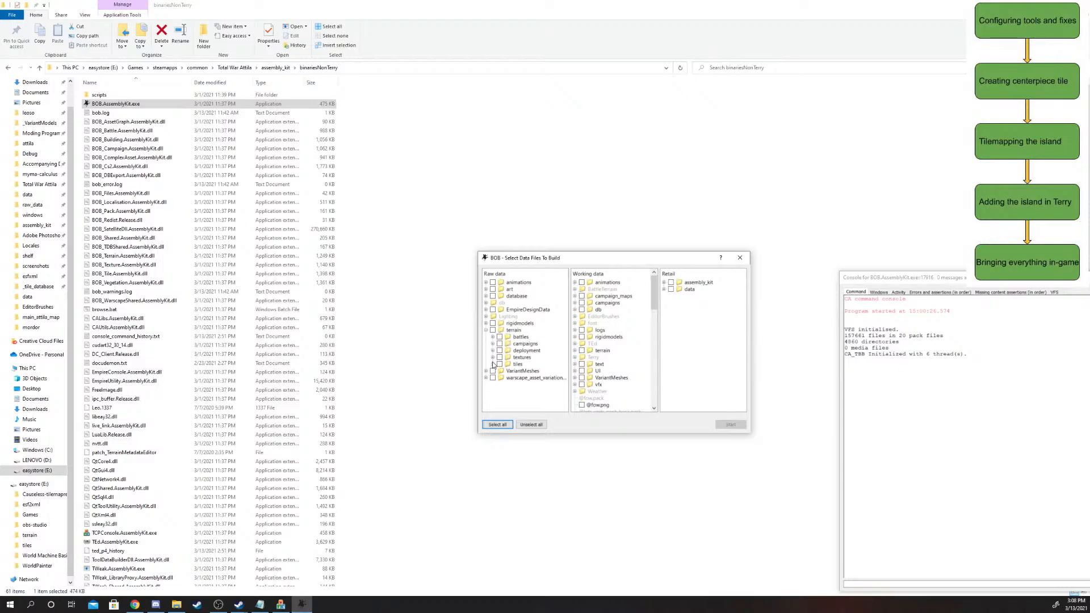
click(493, 364)
click(500, 378)
click(513, 385)
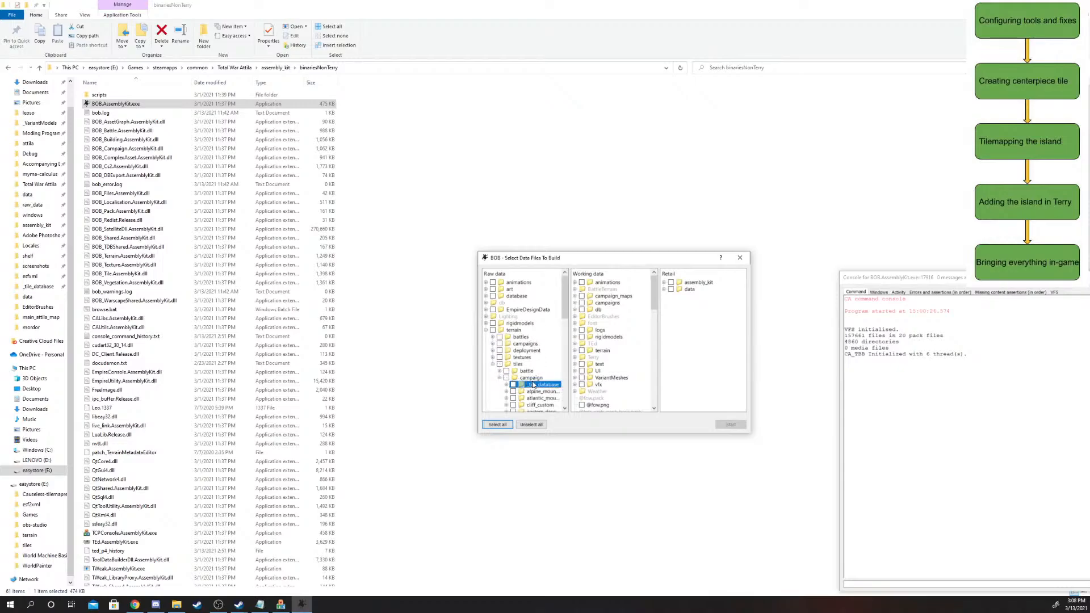
click(554, 370)
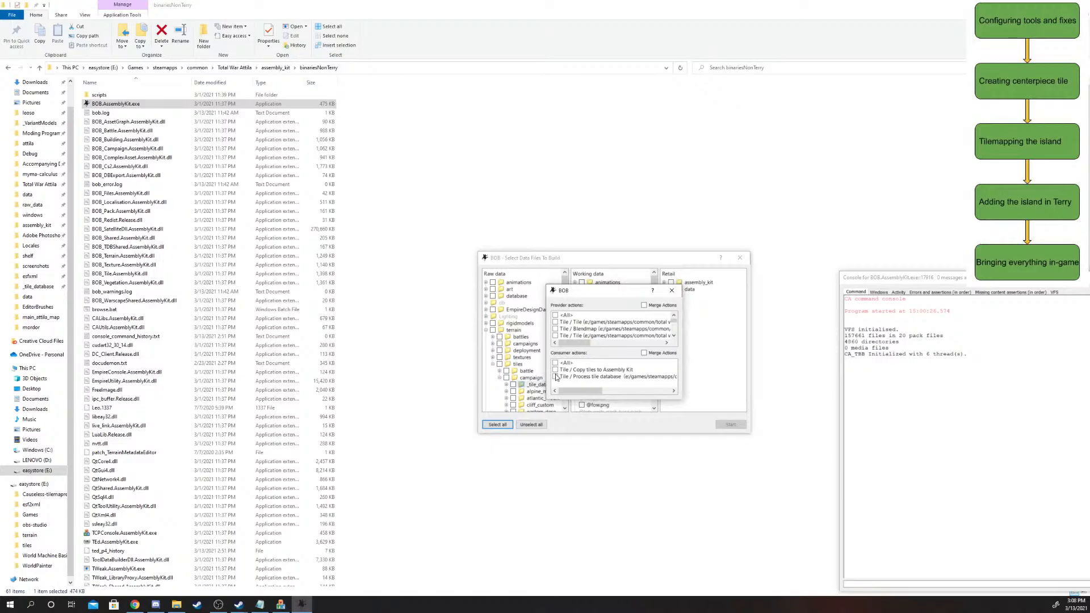
click(671, 290)
- Open the build actions of the campaign volcanoisland tile folder and merge its consumer actions
scroll(537, 344, down, 4)
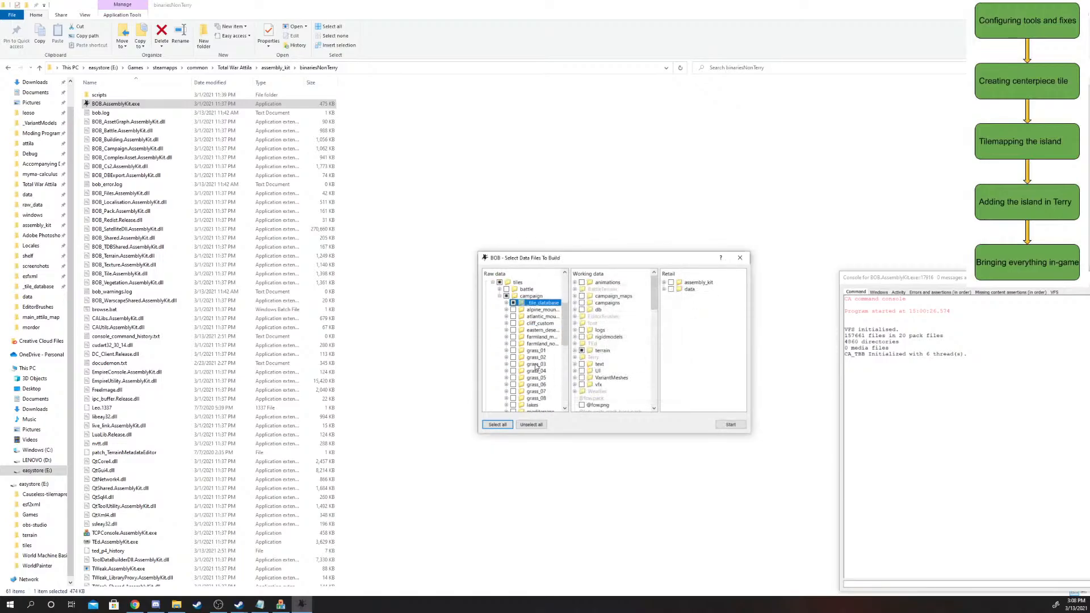
scroll(534, 372, down, 10)
click(513, 391)
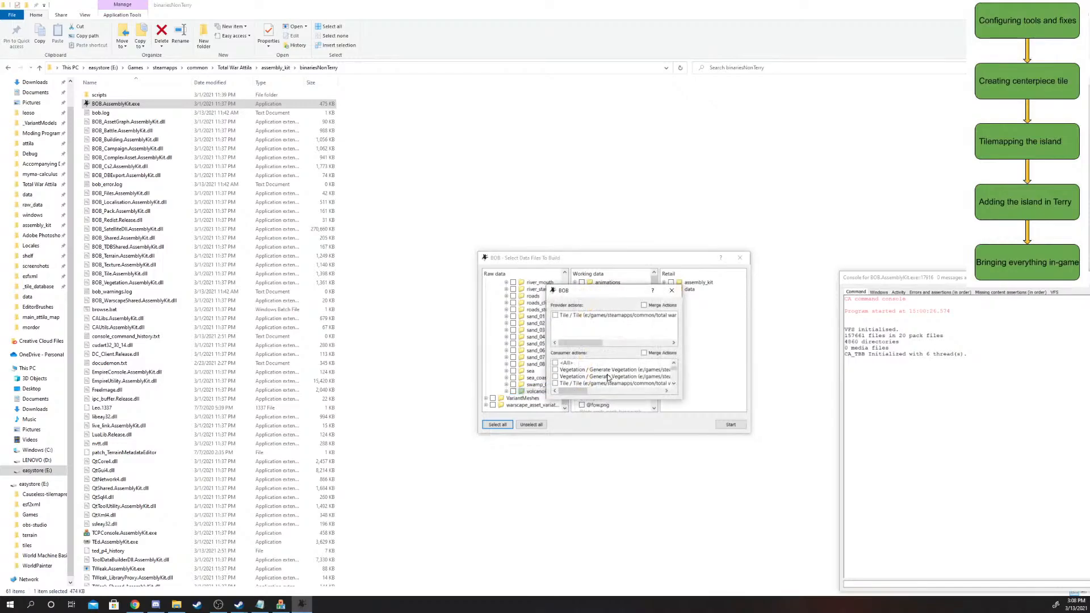
scroll(609, 377, down, 2)
click(644, 353)
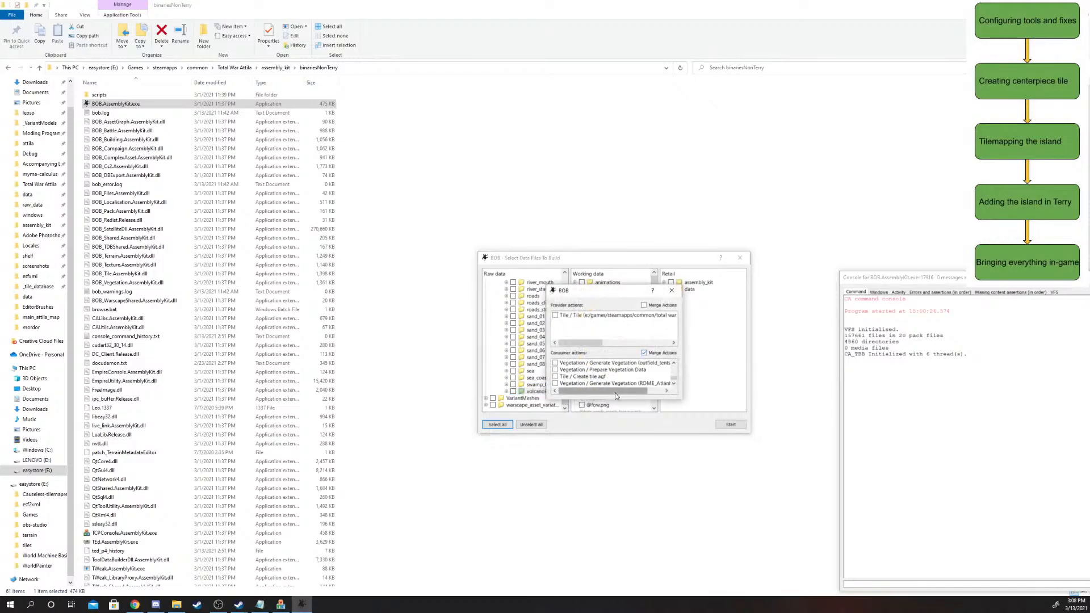
scroll(614, 374, down, 2)
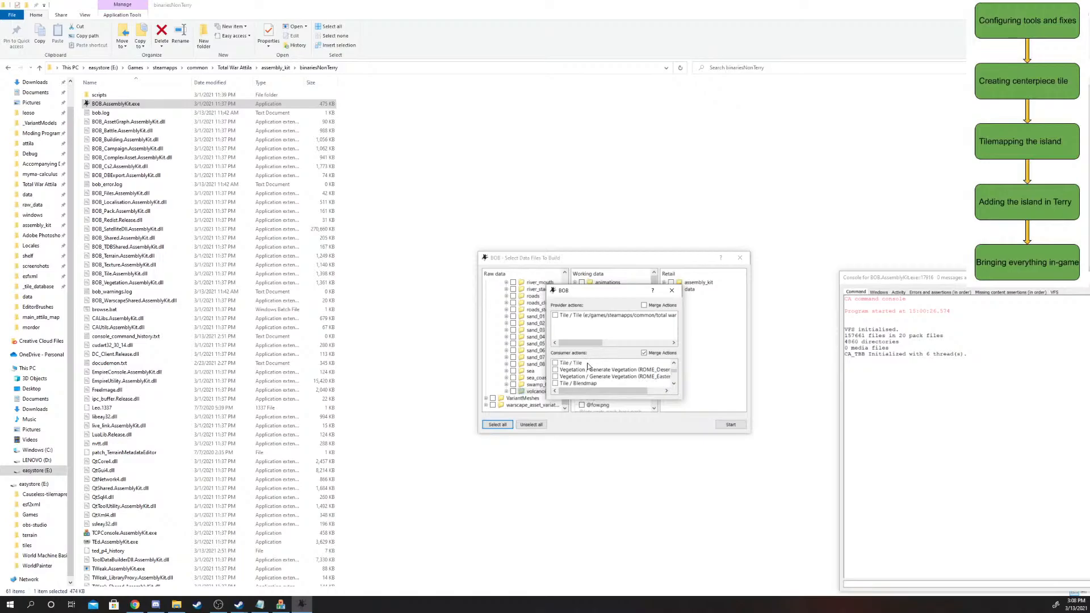
scroll(588, 366, up, 3)
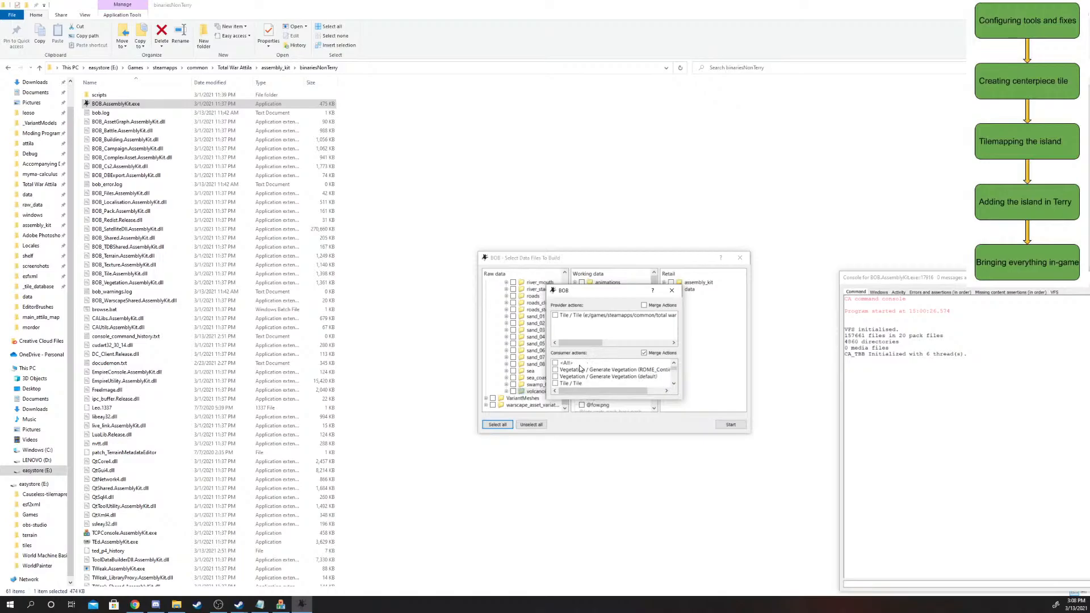
- Enable the Tile / Tile, Tile / Blendmap and Tile / Create tile agf consumer actions for volcanoisland, and enlarge the action window
click(555, 385)
scroll(588, 377, down, 1)
scroll(593, 378, down, 3)
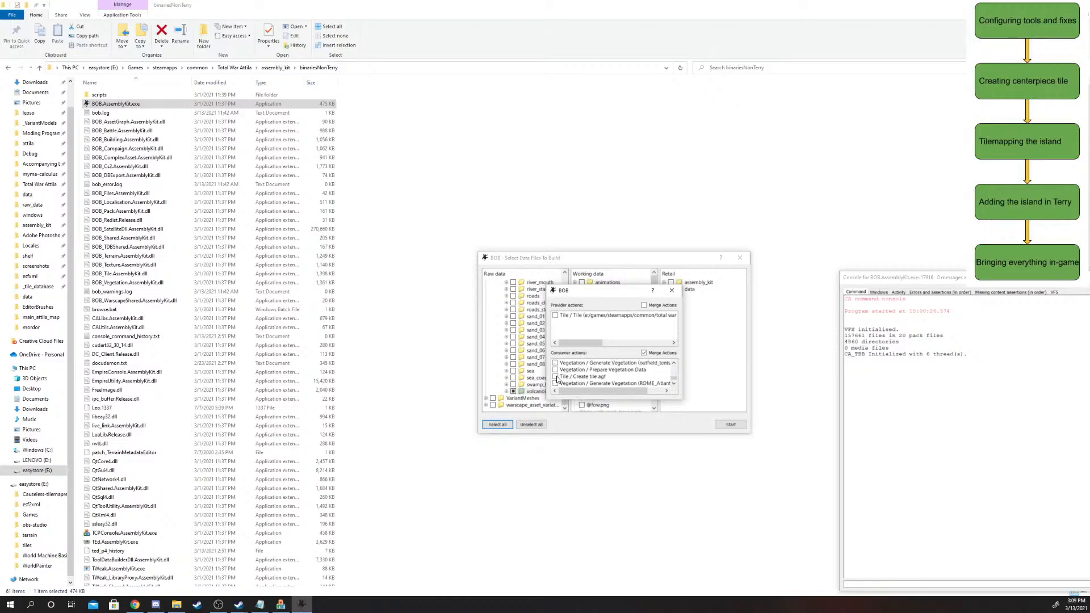
click(556, 377)
drag(636, 398, 642, 548)
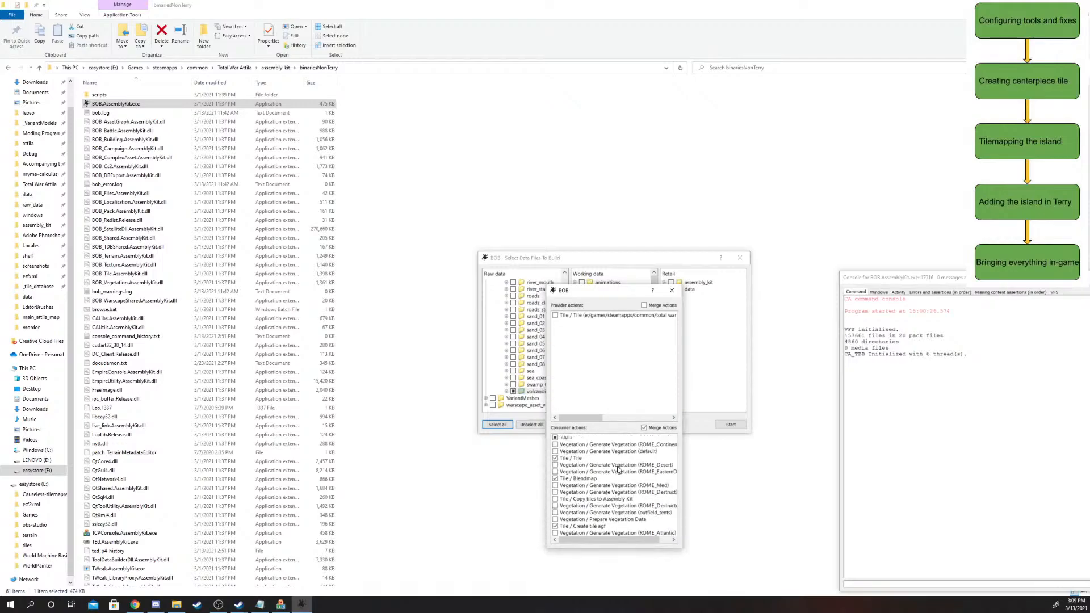
drag(598, 291, 327, 67)
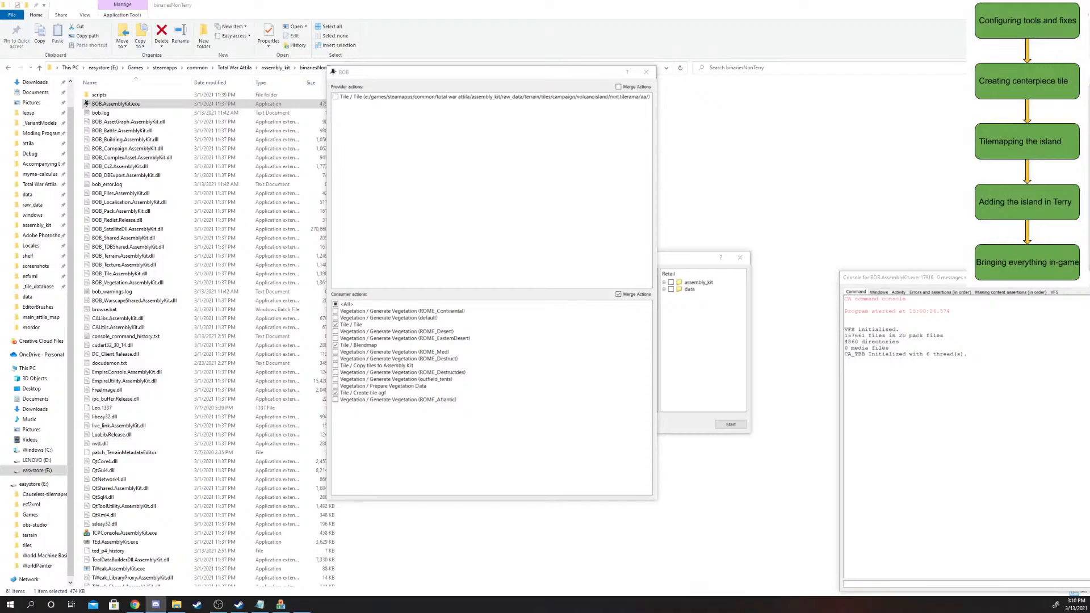
- Switch to File Explorer and browse to the assembly_kit/raw_data/terrain/tiles/campaign folder
key(alt+Tab)
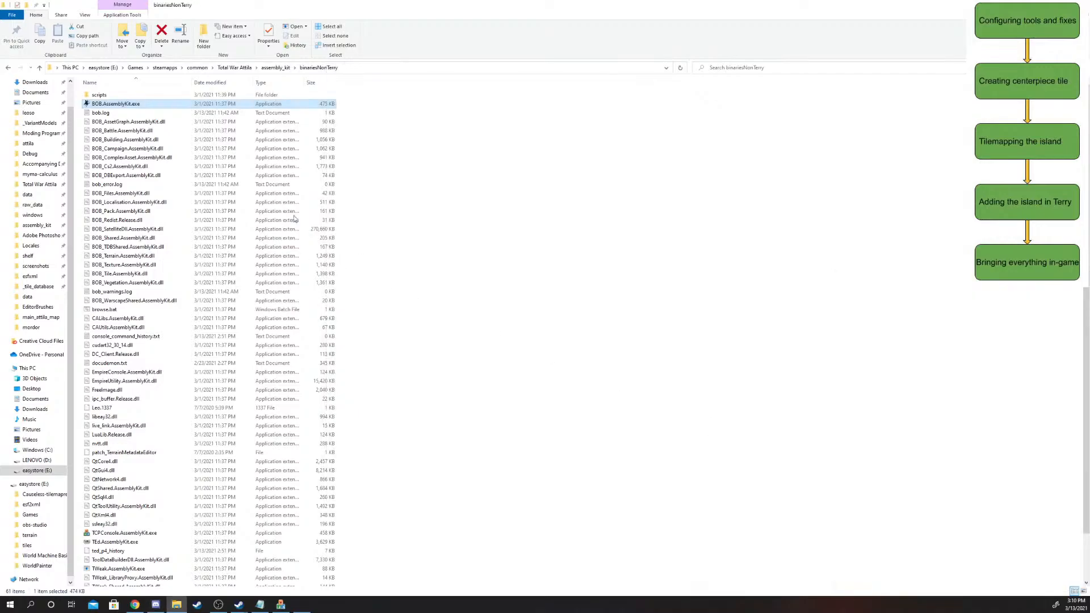
click(276, 67)
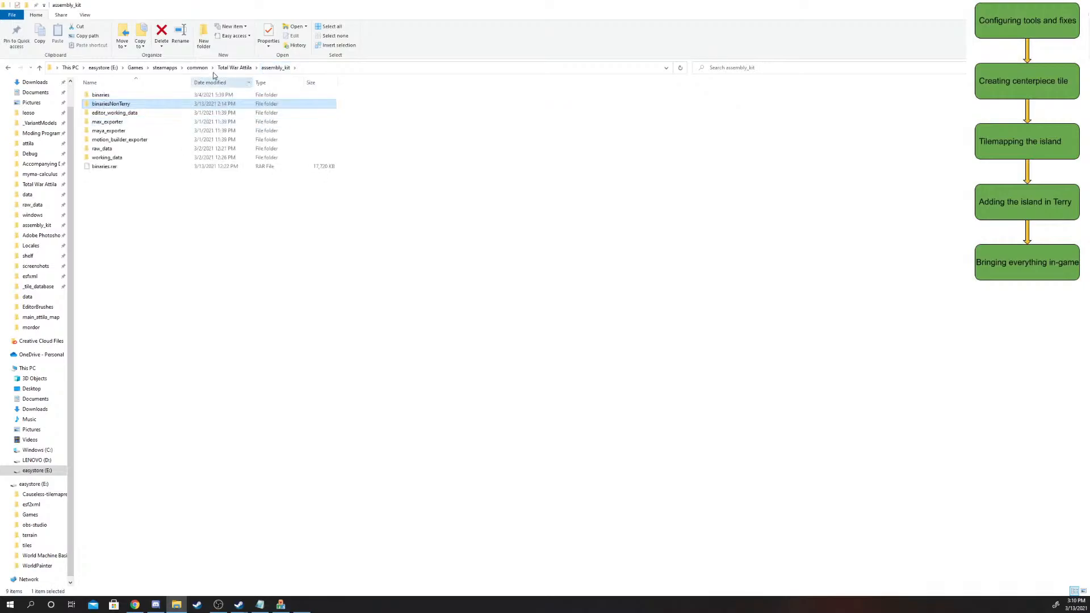
double_click(139, 148)
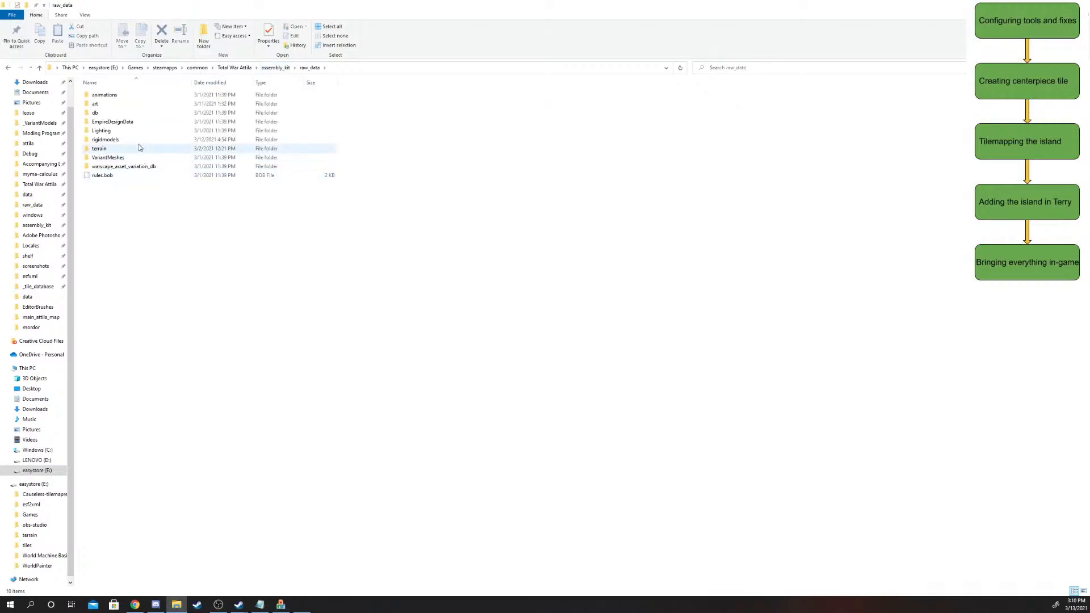
double_click(138, 147)
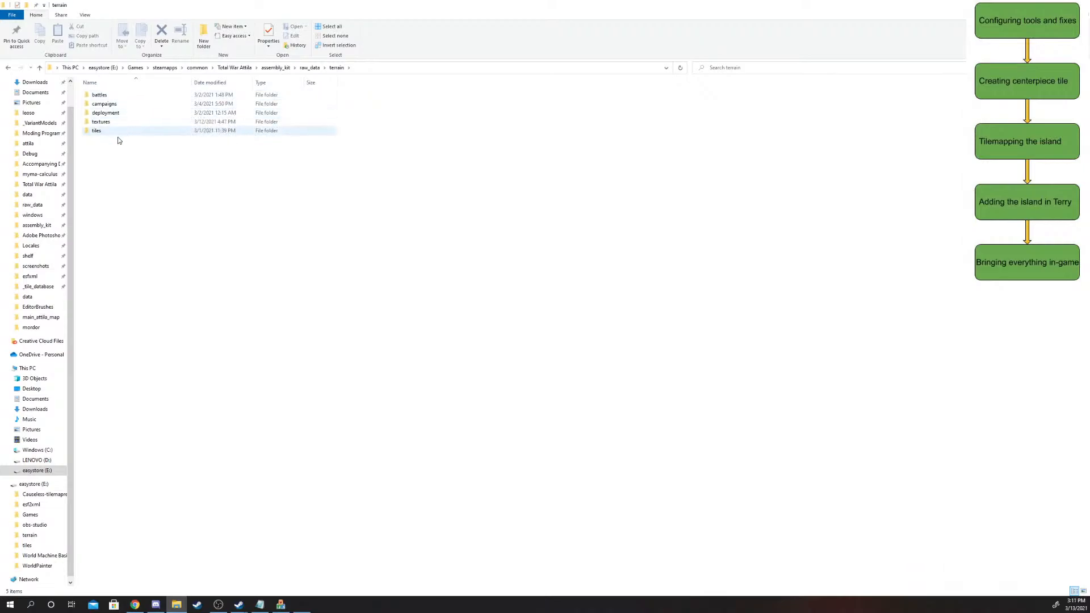
double_click(120, 132)
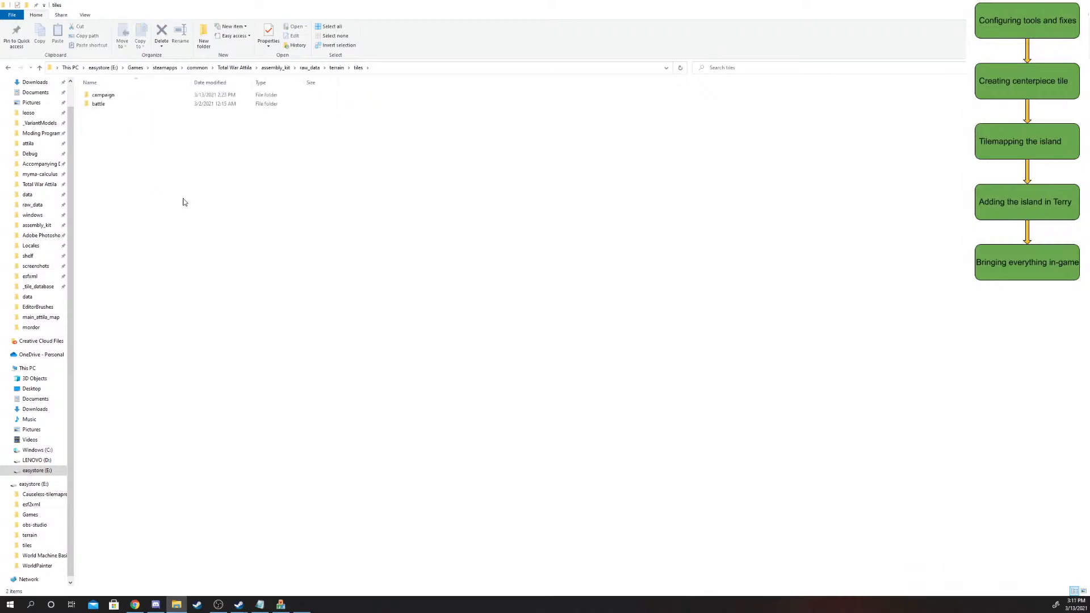
click(114, 99)
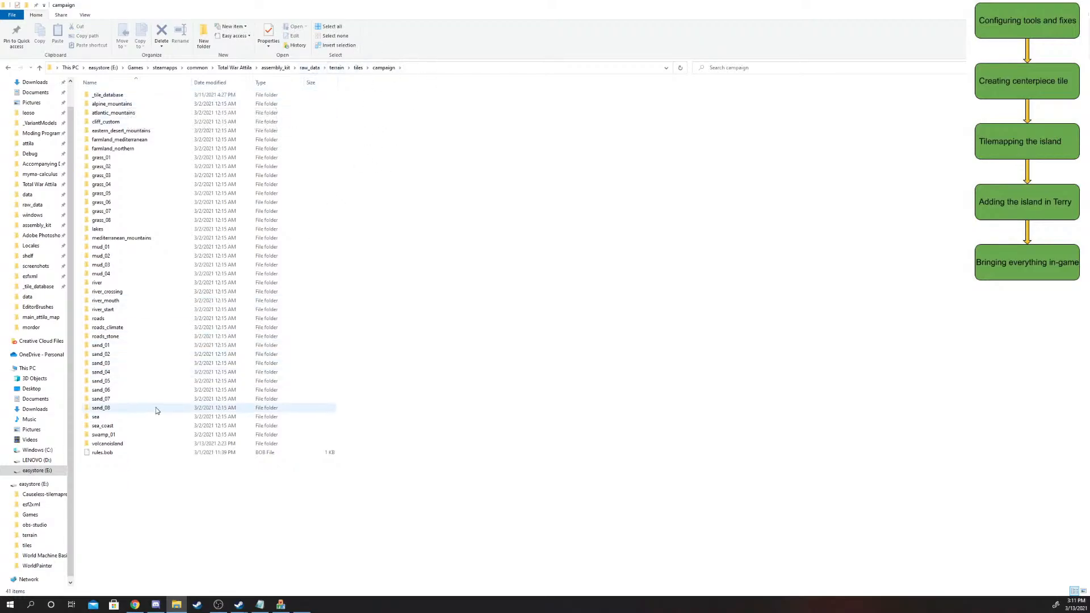
- Open the rules.bob file of the campaign tiles folder in Notepad++ to review its TerrainTile and RigidModel rules
double_click(129, 452)
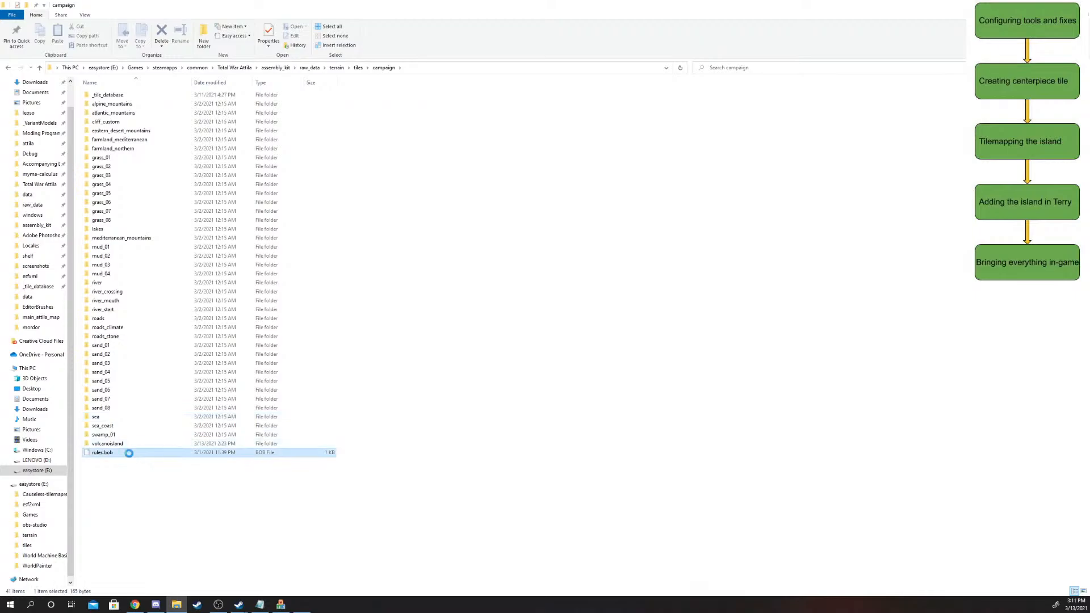
right_click(129, 452)
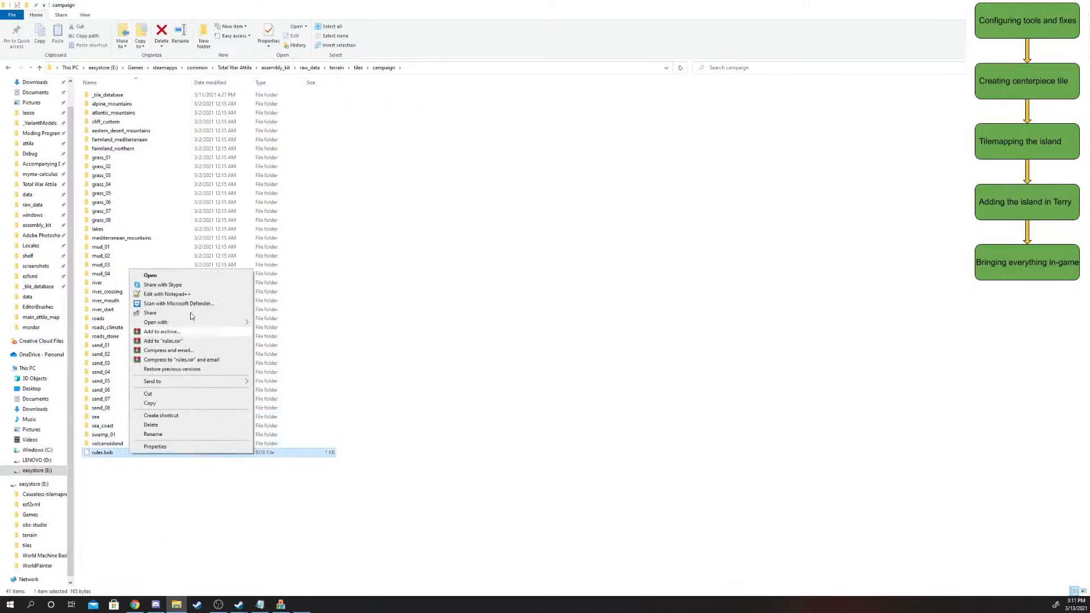
click(165, 294)
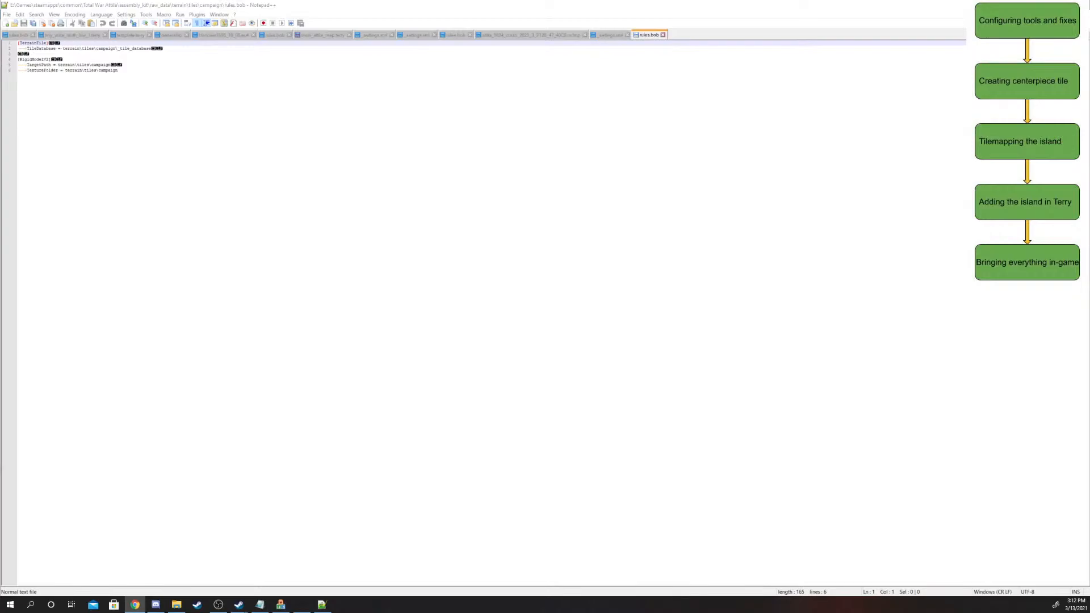
key(alt+Tab)
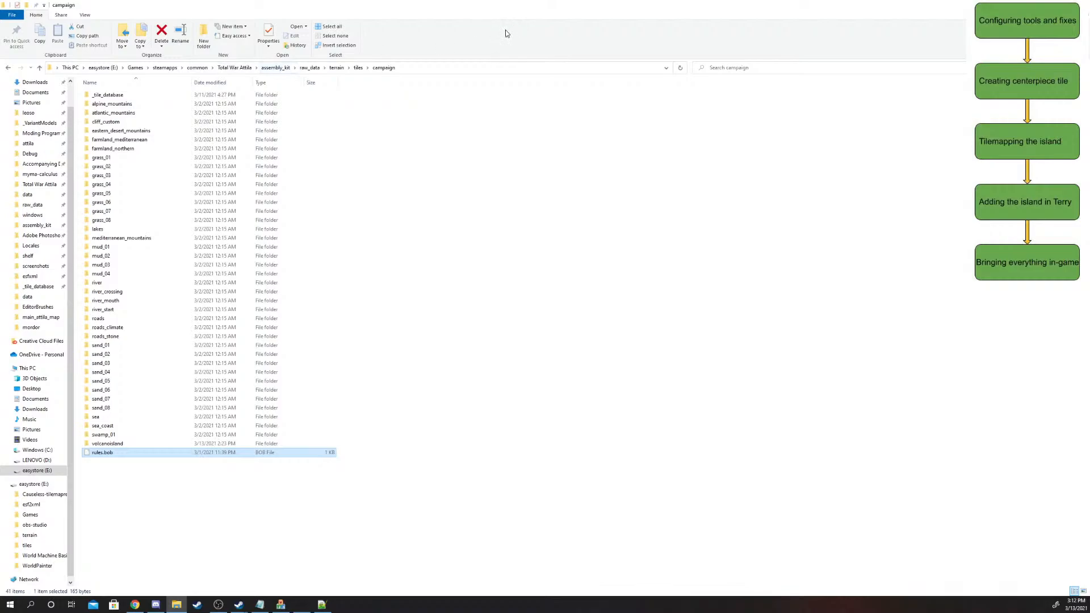
right_click(90, 453)
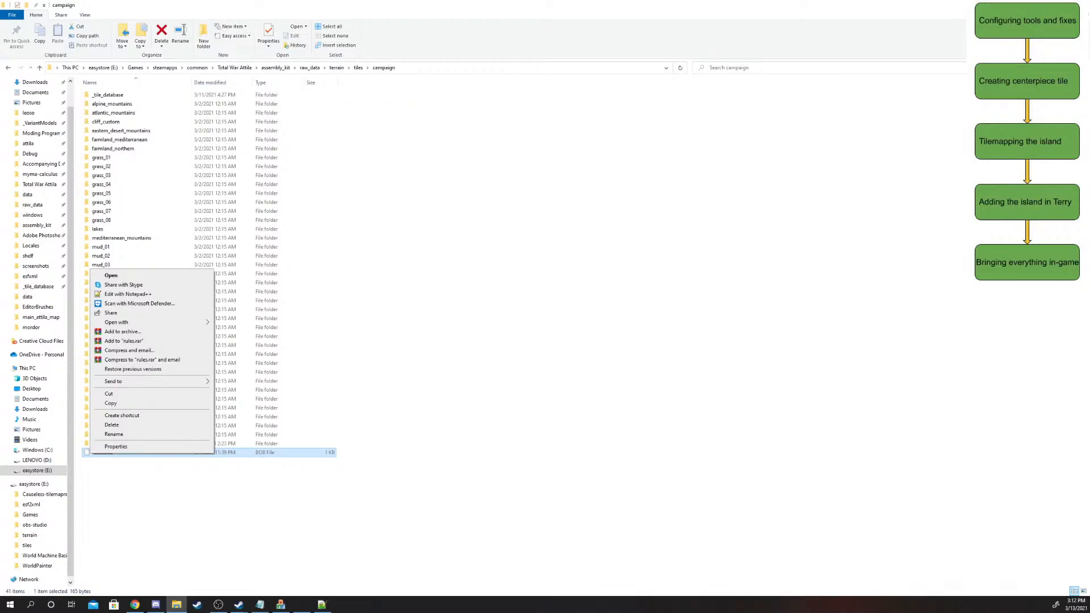
click(128, 294)
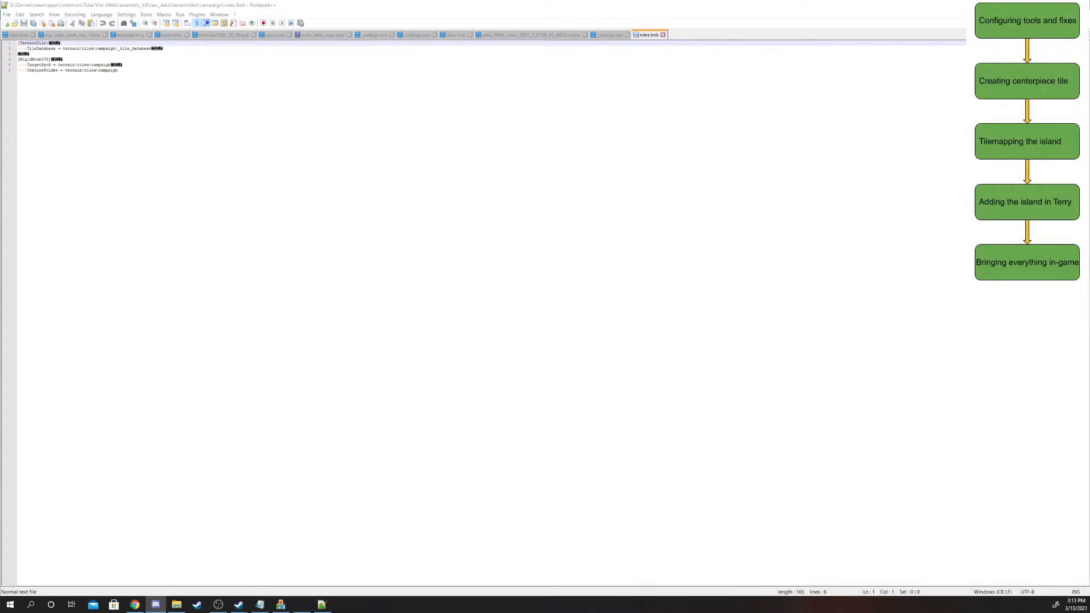
- Look into the volcanoisland tile folder, and open the rules.bob of the raw_data folder in Notepad++
key(alt+Tab)
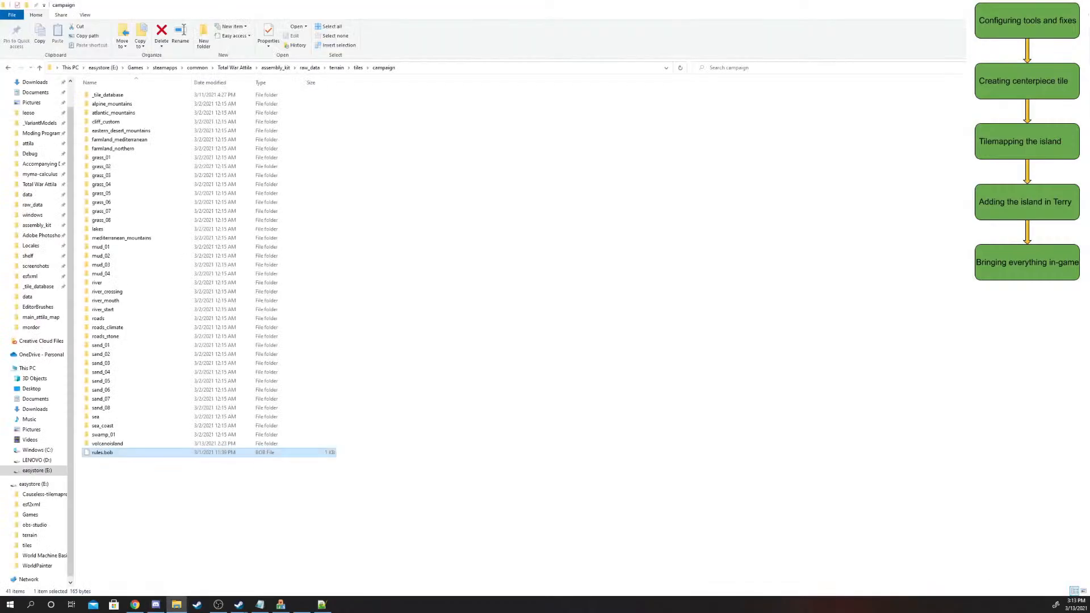
double_click(103, 444)
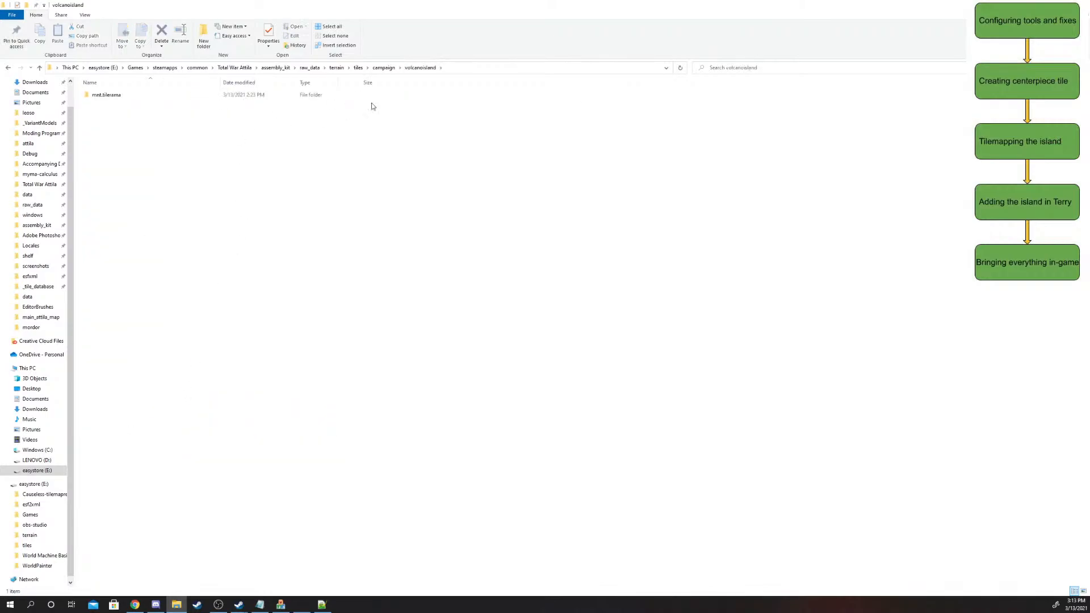
click(379, 68)
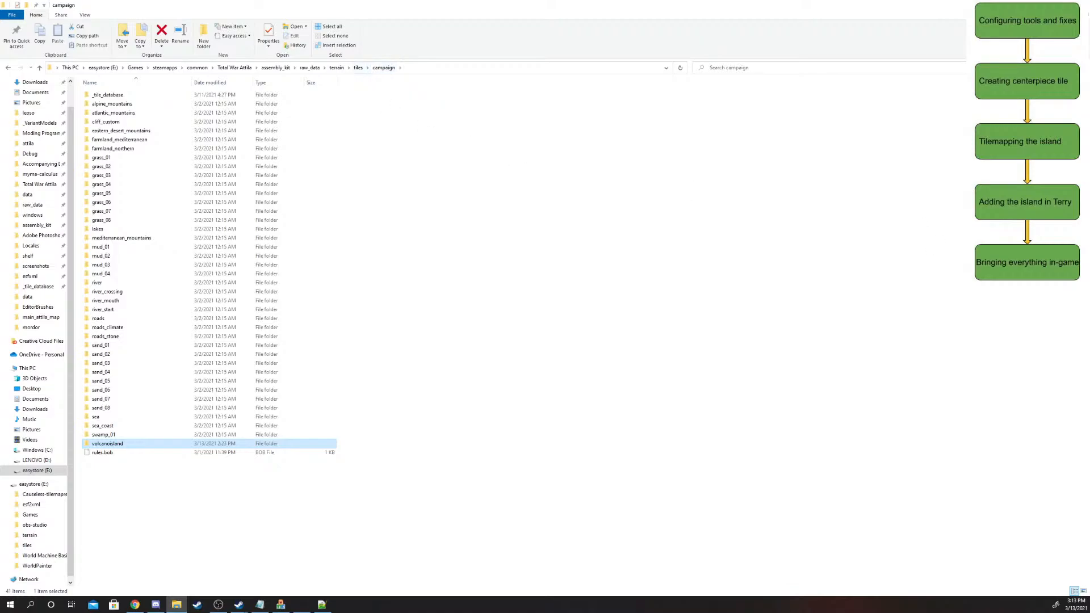
click(338, 68)
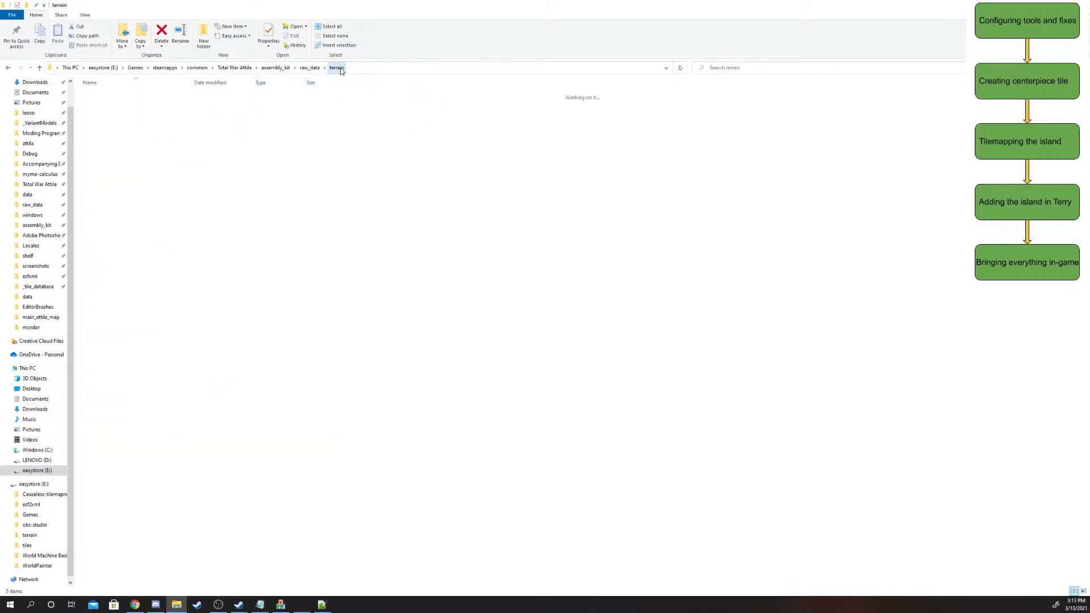
click(310, 67)
right_click(109, 174)
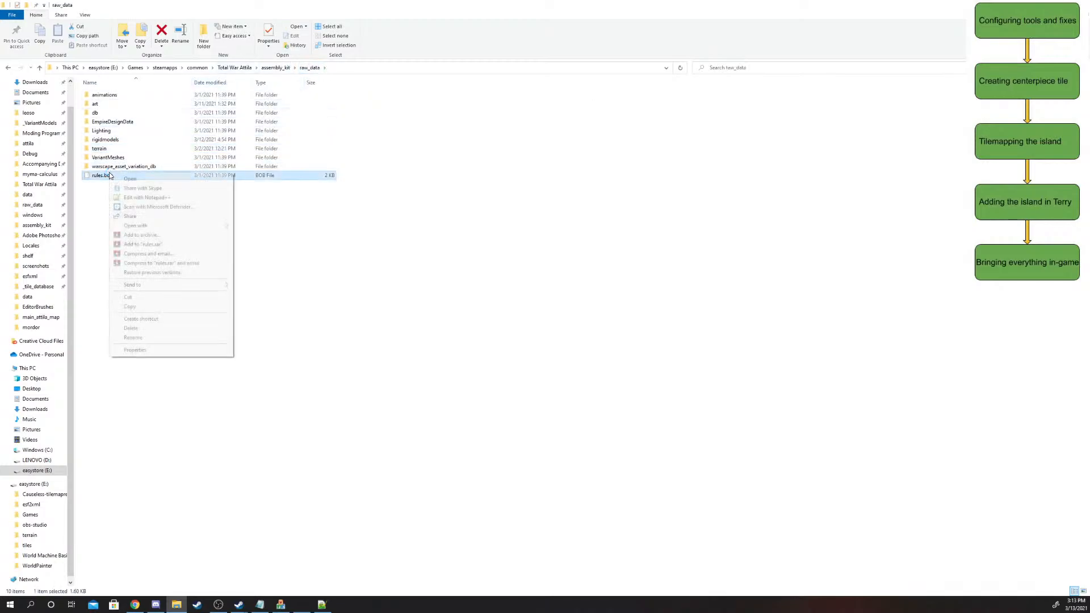
click(144, 197)
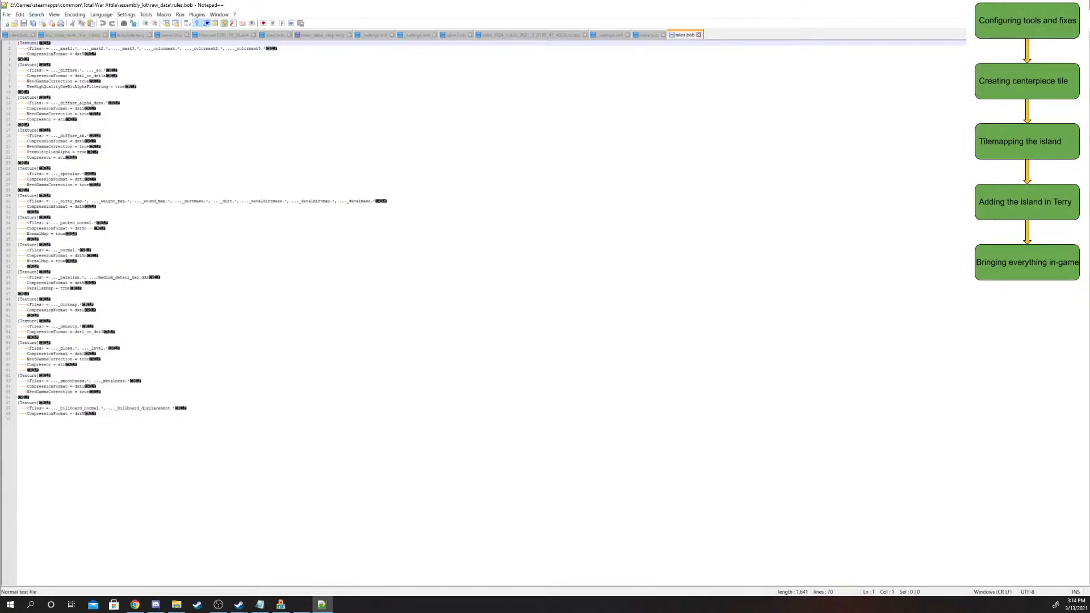
- In a new File Explorer window, go to raw_data/terrain/campaigns and open its rules.bob in Notepad++
click(1040, 5)
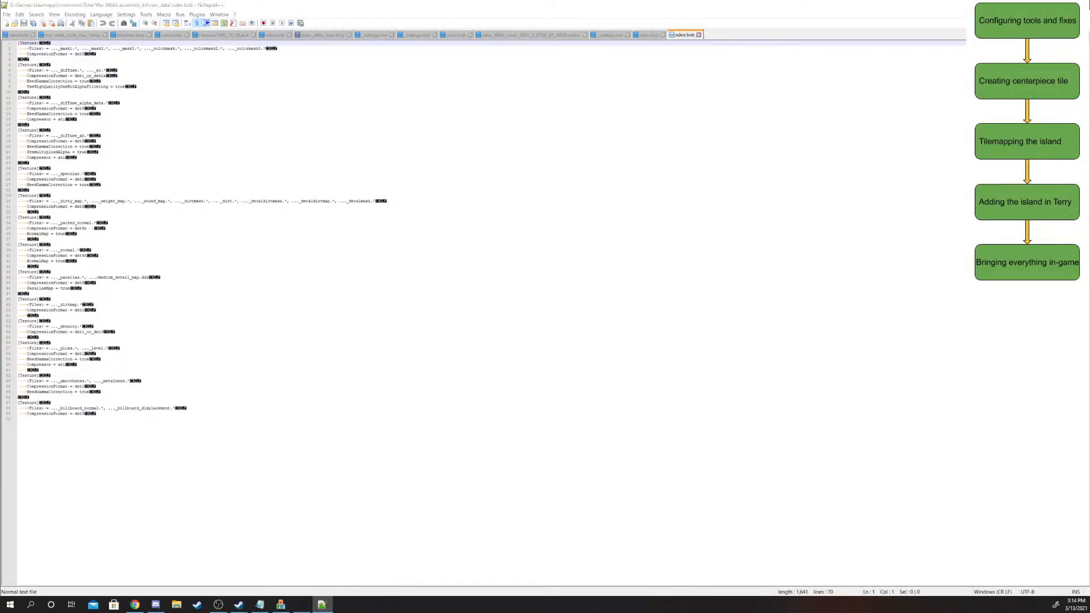
key(super+e)
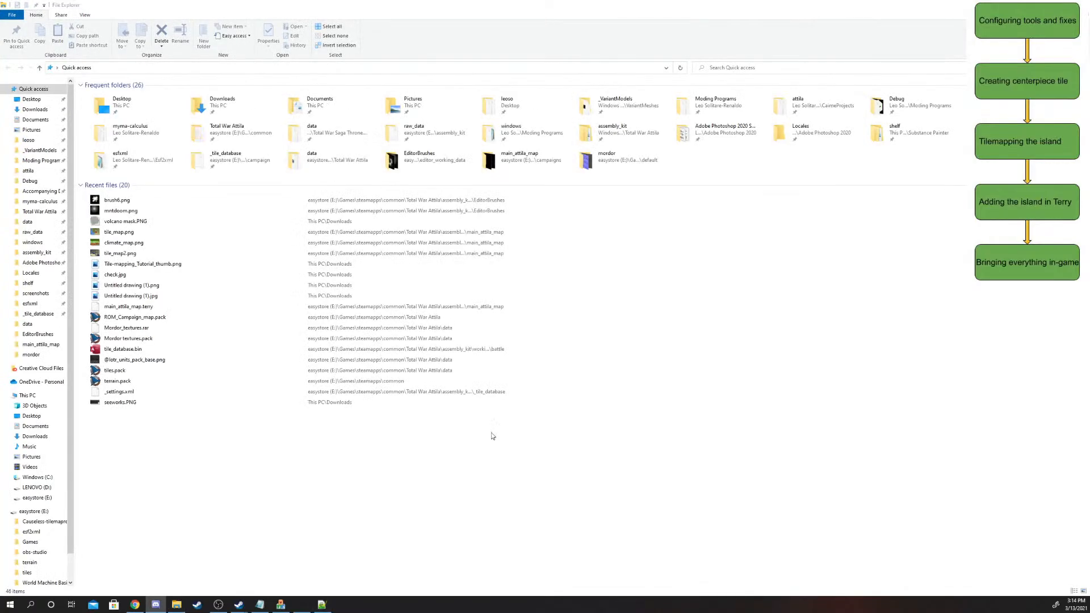
scroll(37, 204, down, 1)
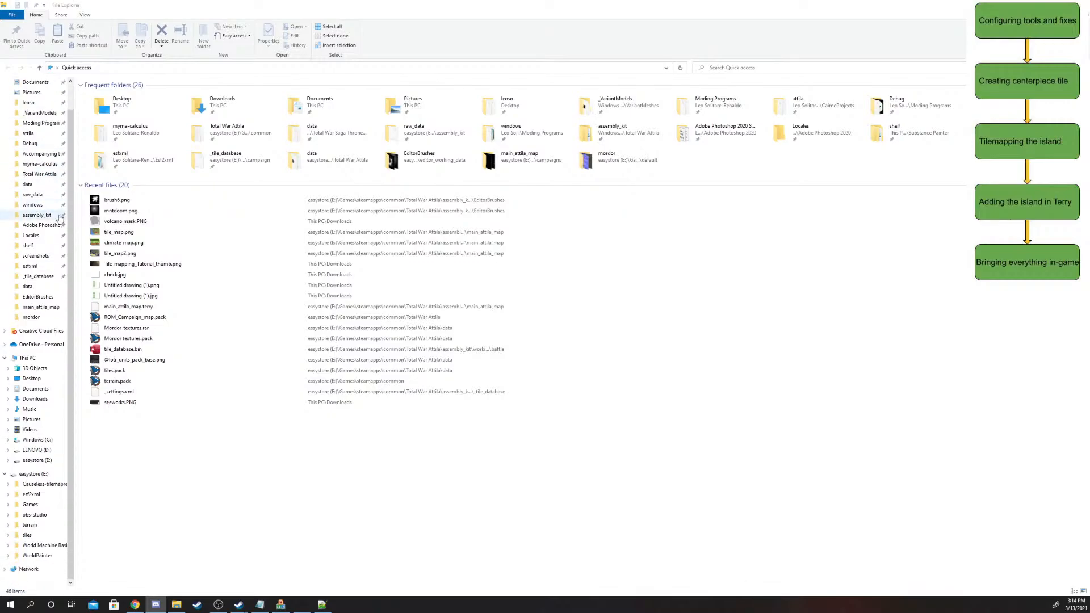
click(41, 306)
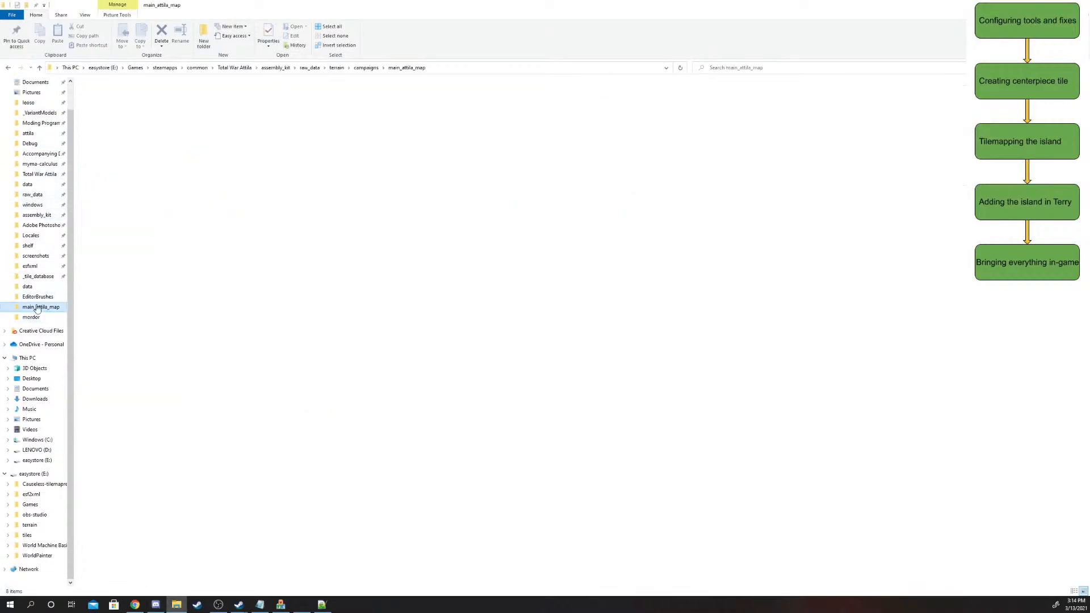
click(366, 68)
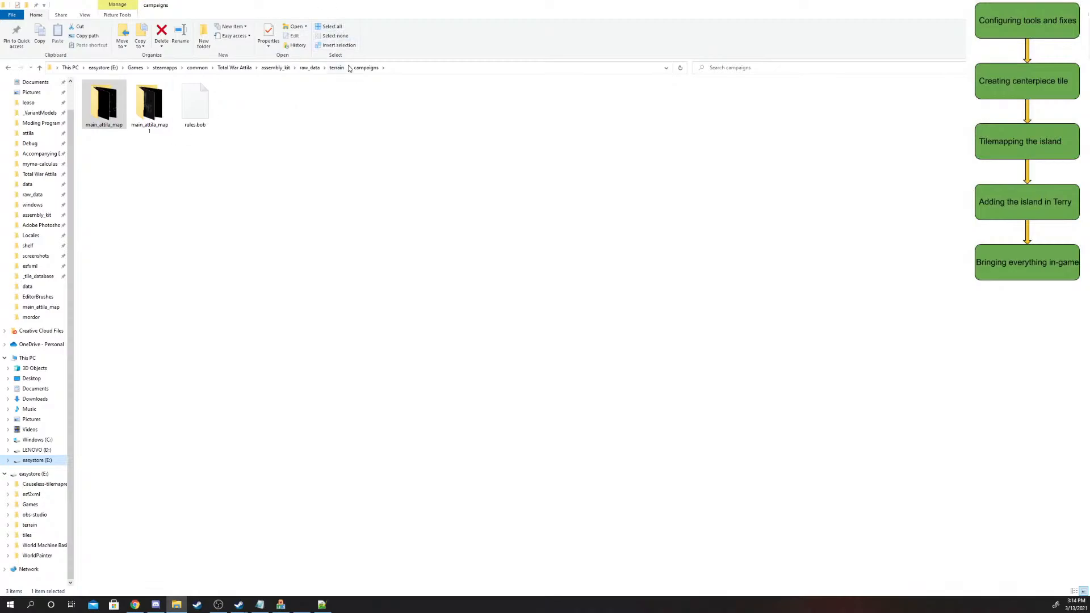
click(187, 95)
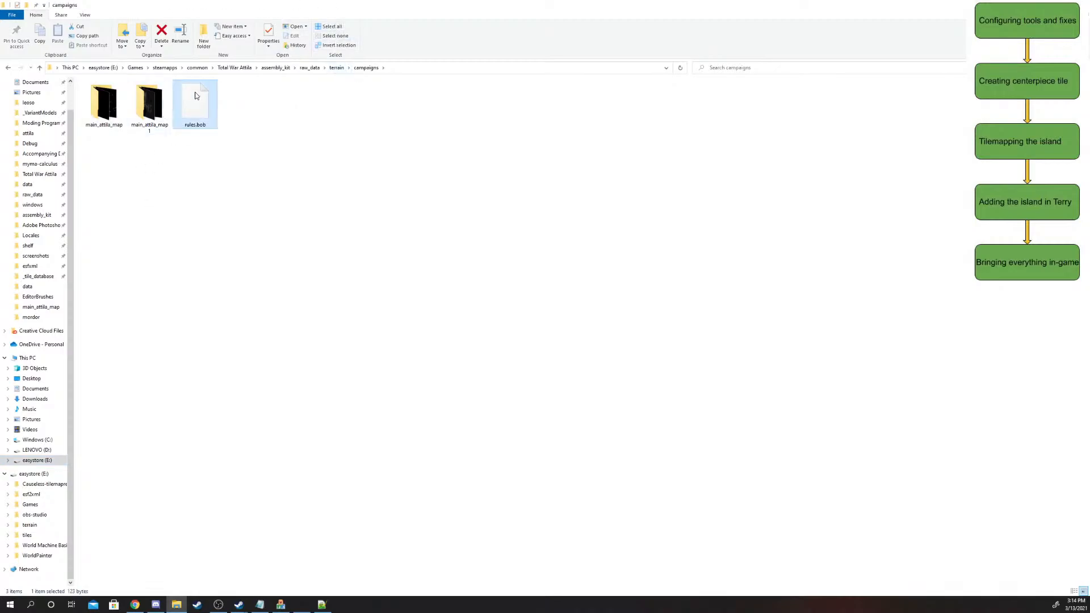
right_click(196, 93)
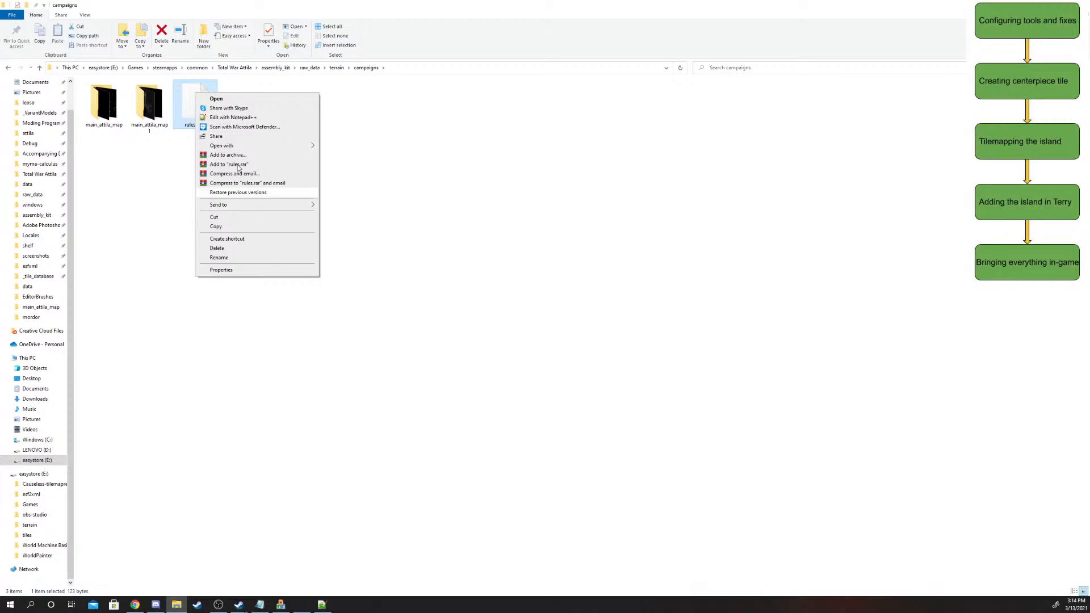
click(232, 117)
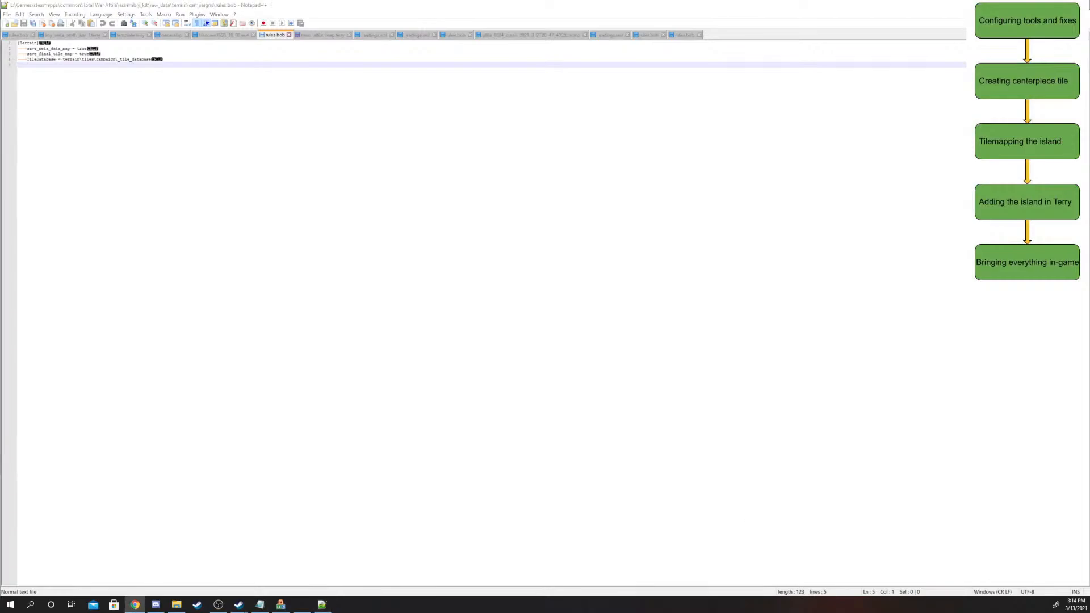
- Highlight the complete [Terrain] block in the campaigns rules.bob, from its header through the TileDatabase line
click(180, 57)
click(178, 65)
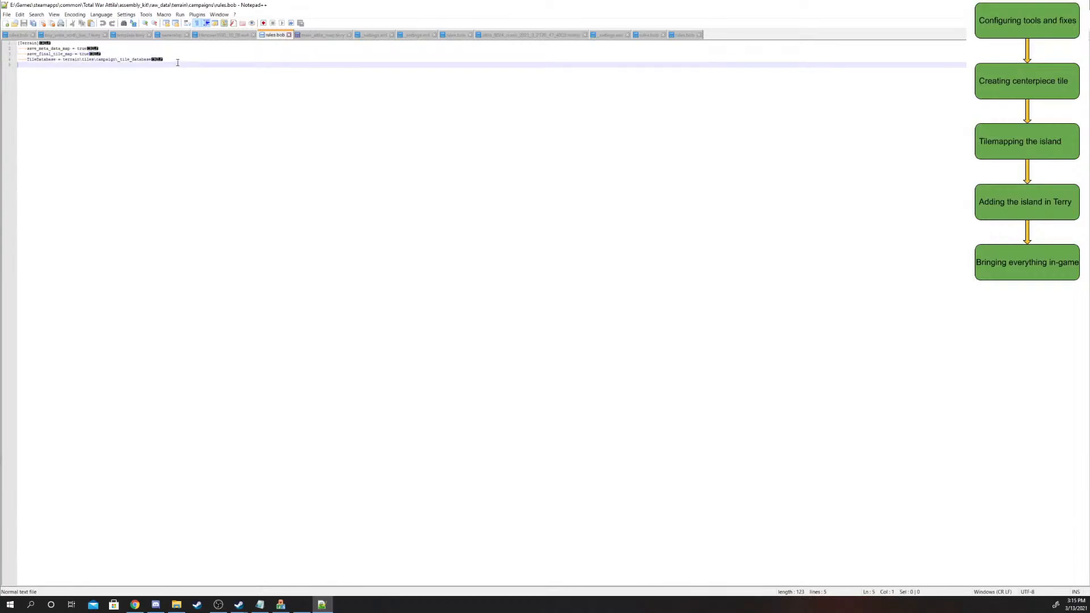
drag(178, 60, 2, 4)
click(4, 5)
click(114, 3)
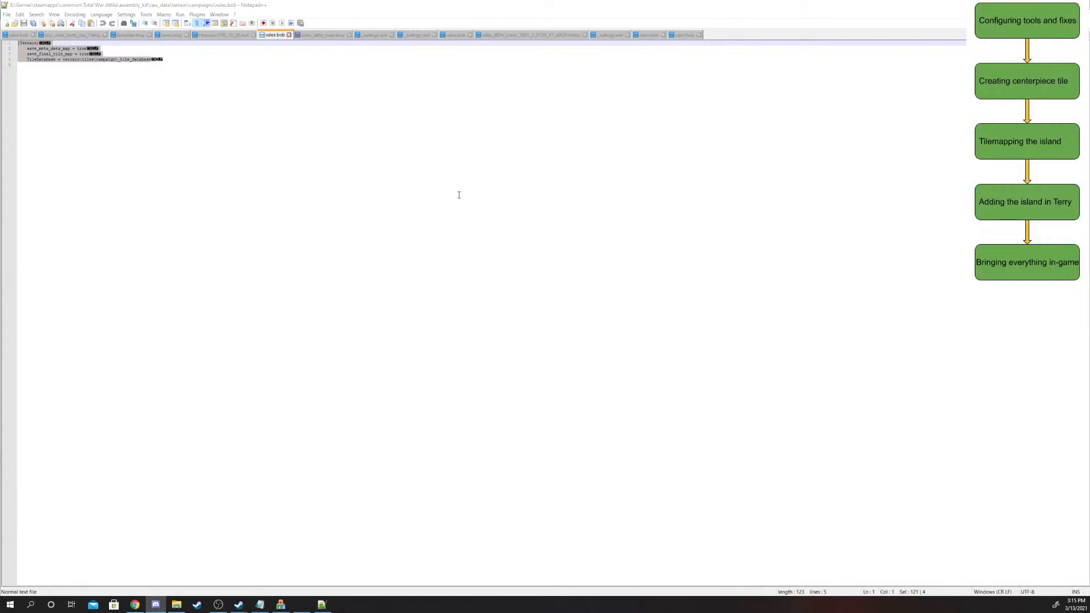
- Examine the save_meta_data_map, save_final_tile_map and TileDatabase settings in the campaigns rules.bob
click(47, 59)
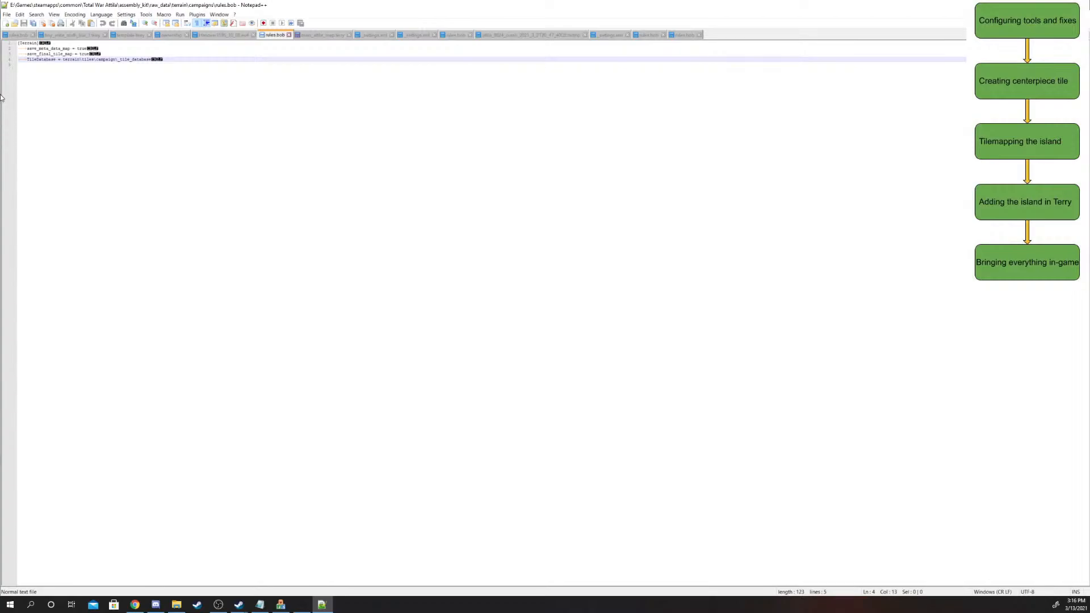
click(146, 23)
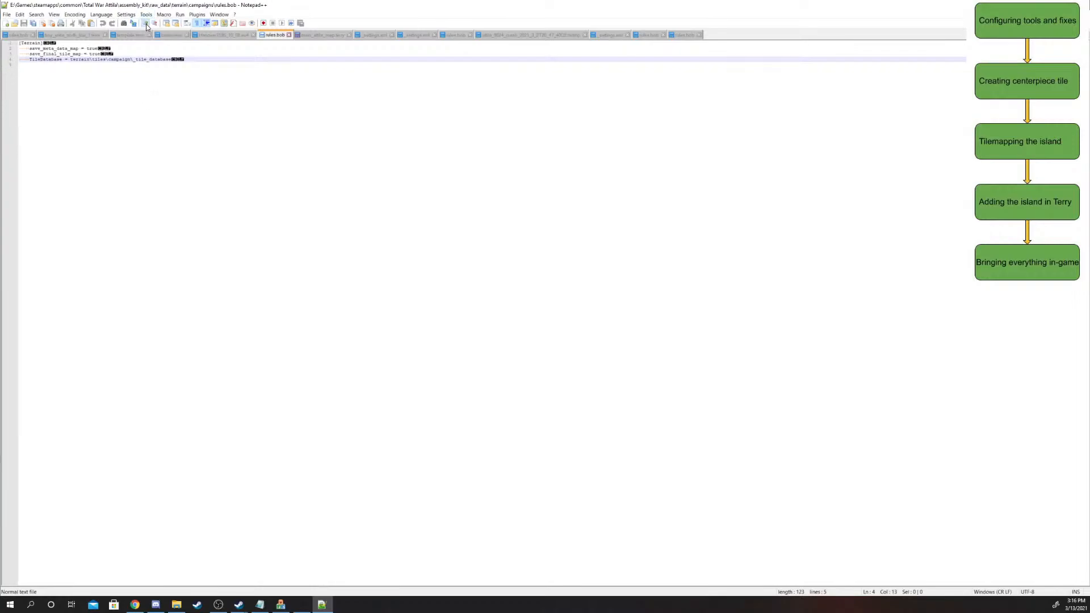
click(145, 23)
click(146, 24)
click(146, 23)
click(145, 23)
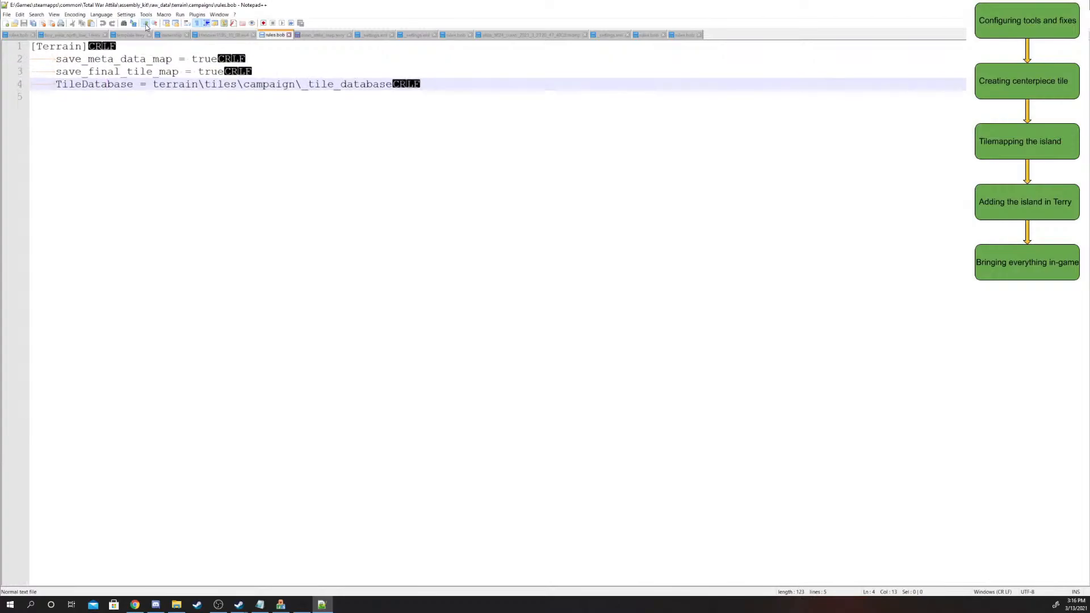
click(146, 23)
click(146, 23)
click(146, 23)
click(145, 23)
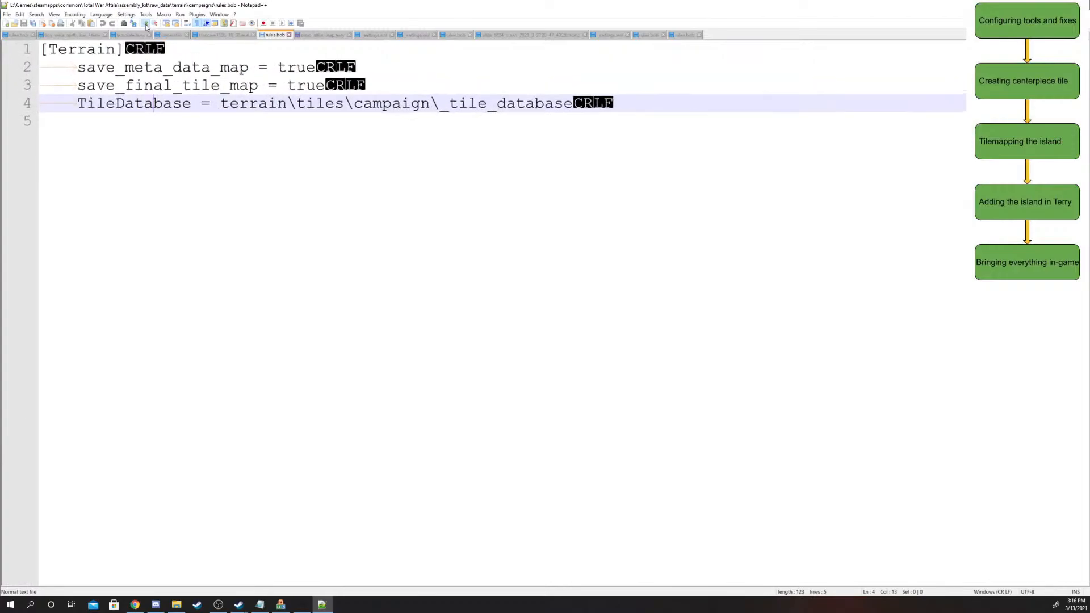
click(146, 23)
click(267, 89)
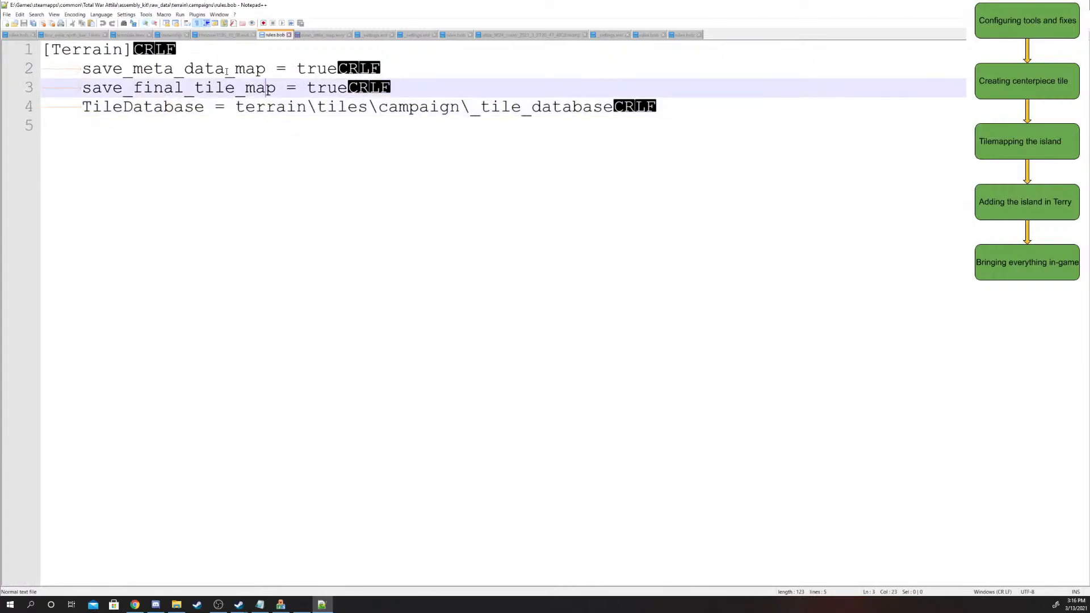
click(225, 72)
mouse_move(93, 73)
mouse_down()
mouse_move(277, 69)
mouse_move(84, 69)
mouse_up()
click(328, 68)
click(285, 68)
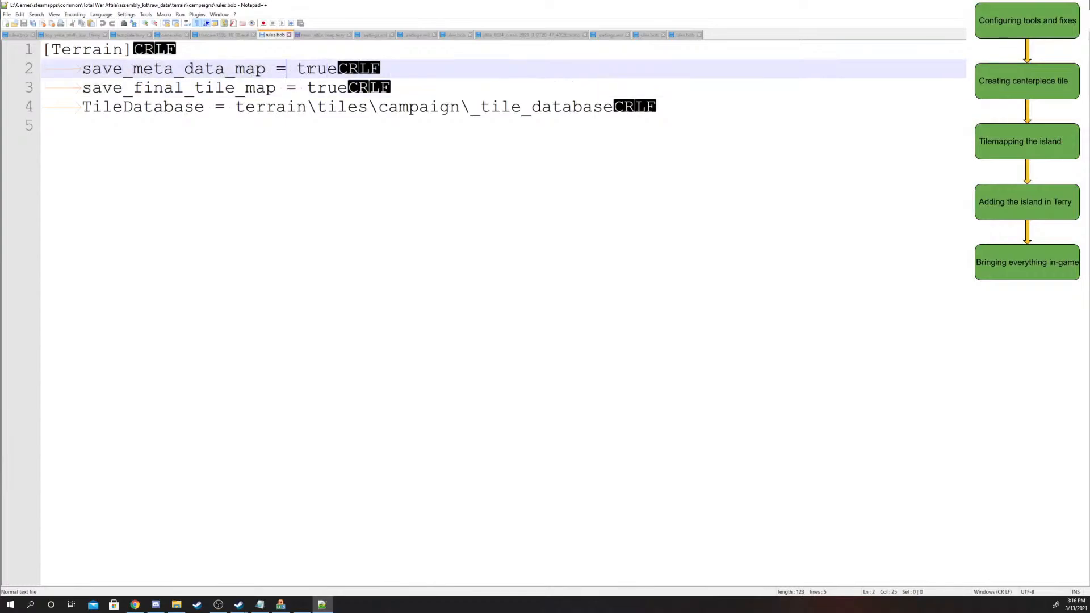
click(307, 67)
click(338, 88)
click(235, 235)
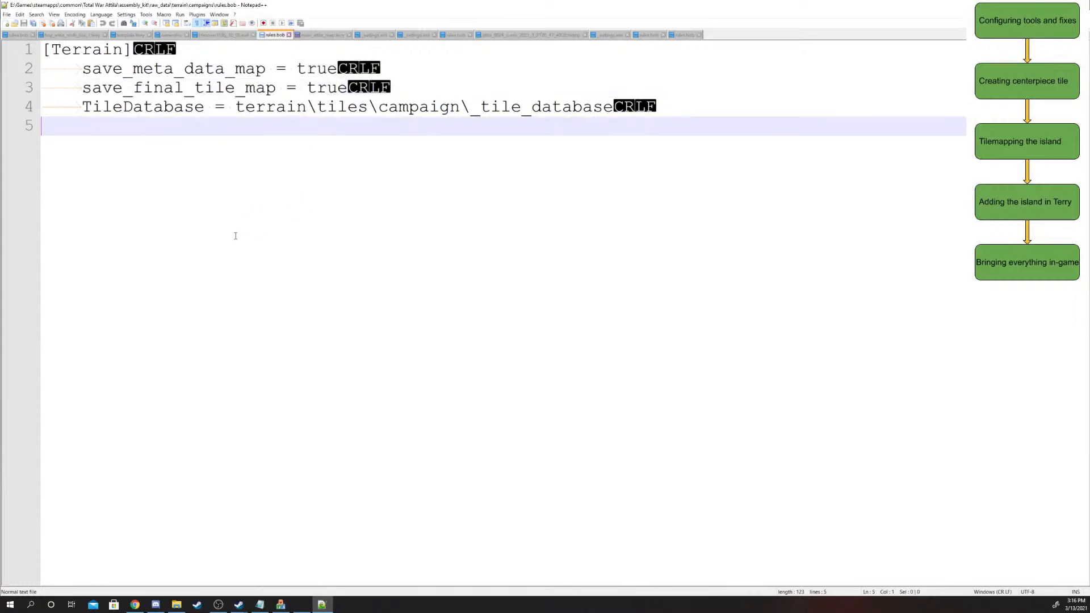
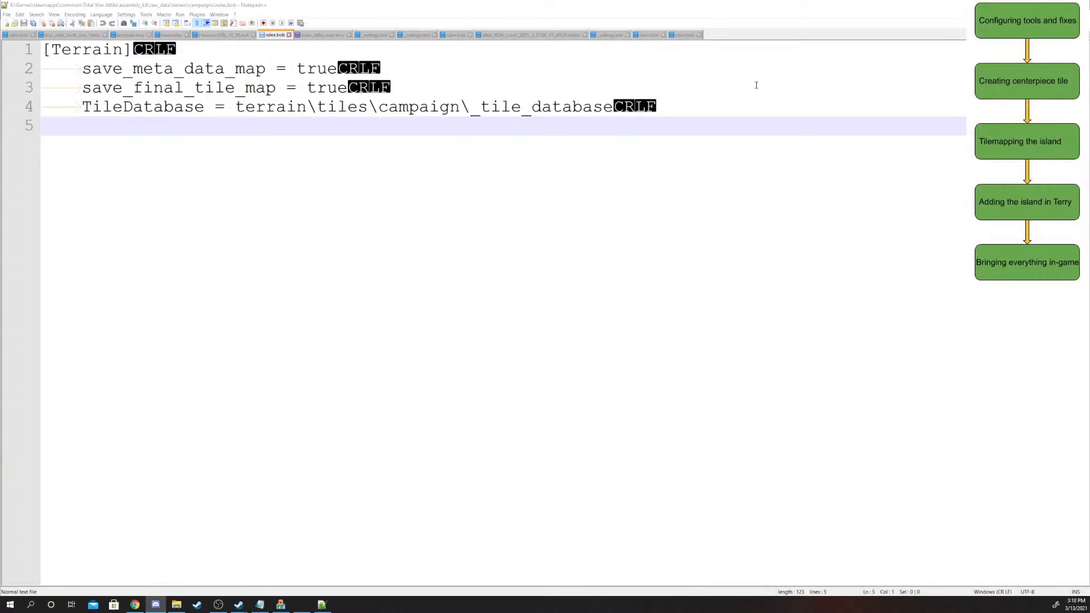
- Switch from Notepad++ back to BOB, check the provider and consumer actions listed for the volcanoisland tile, and close that dialog
click(1087, 5)
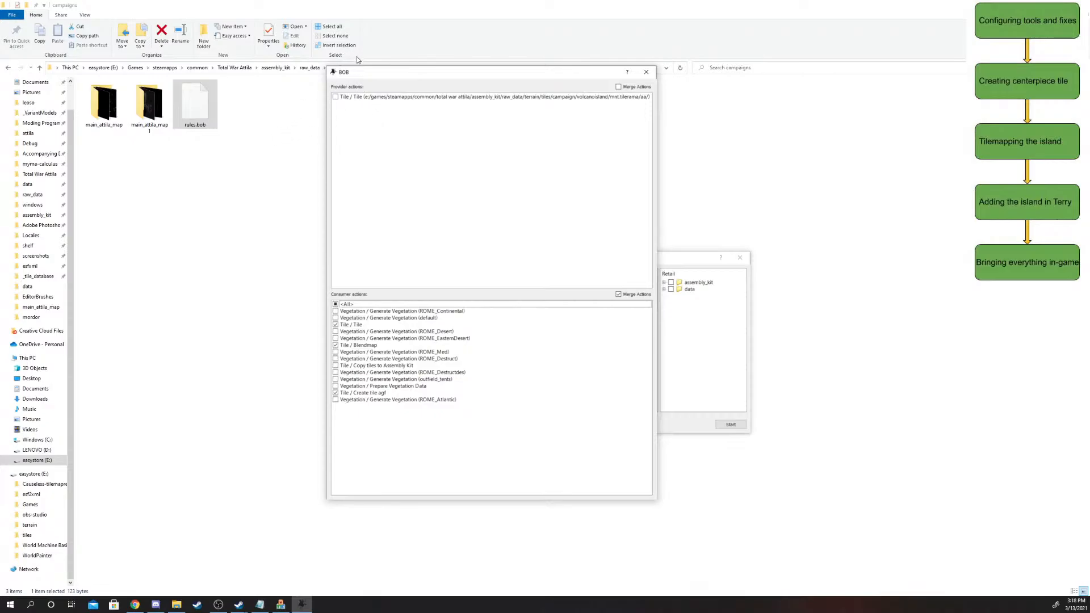
drag(358, 76, 183, 94)
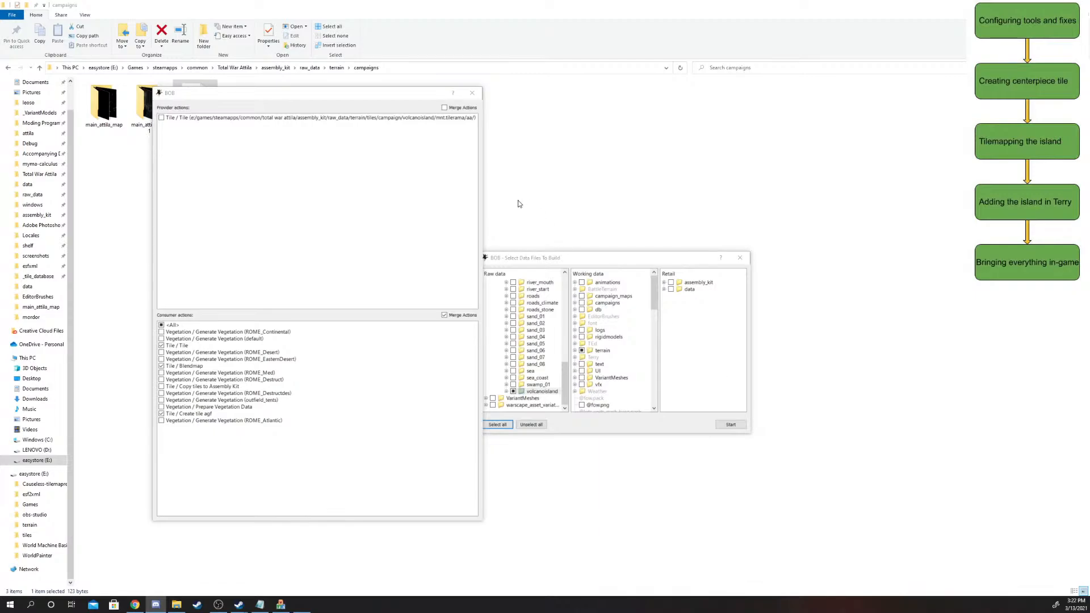
click(572, 246)
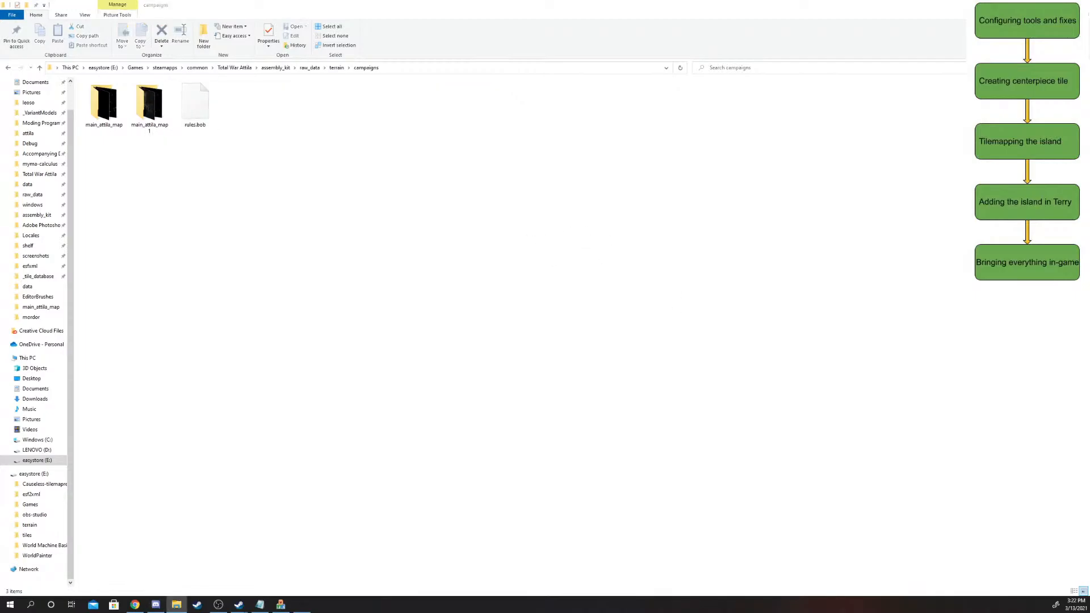
key(alt+Tab)
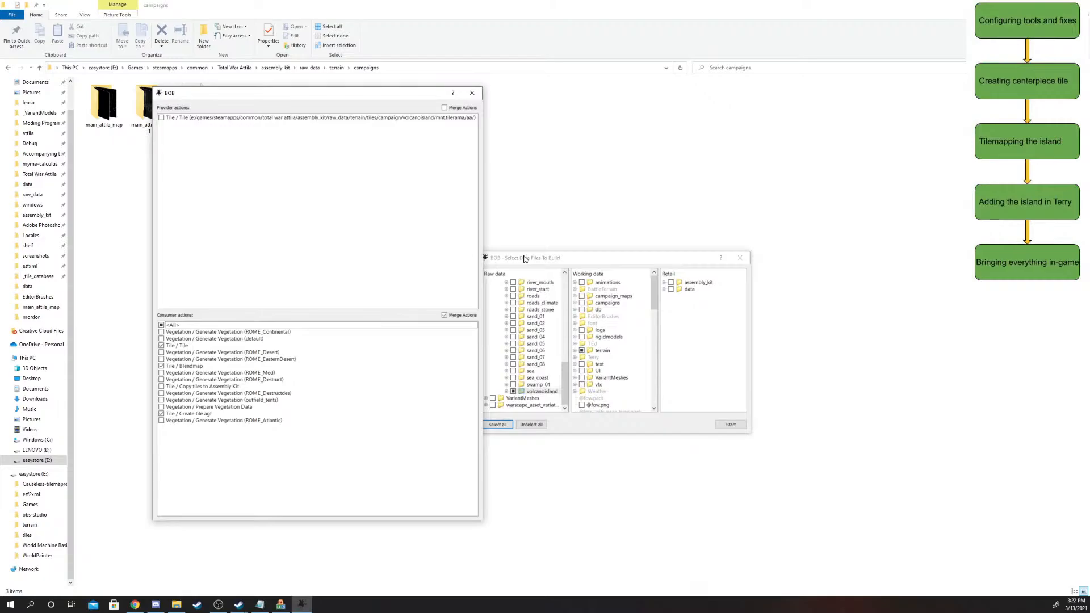
click(334, 255)
drag(248, 88, 769, 189)
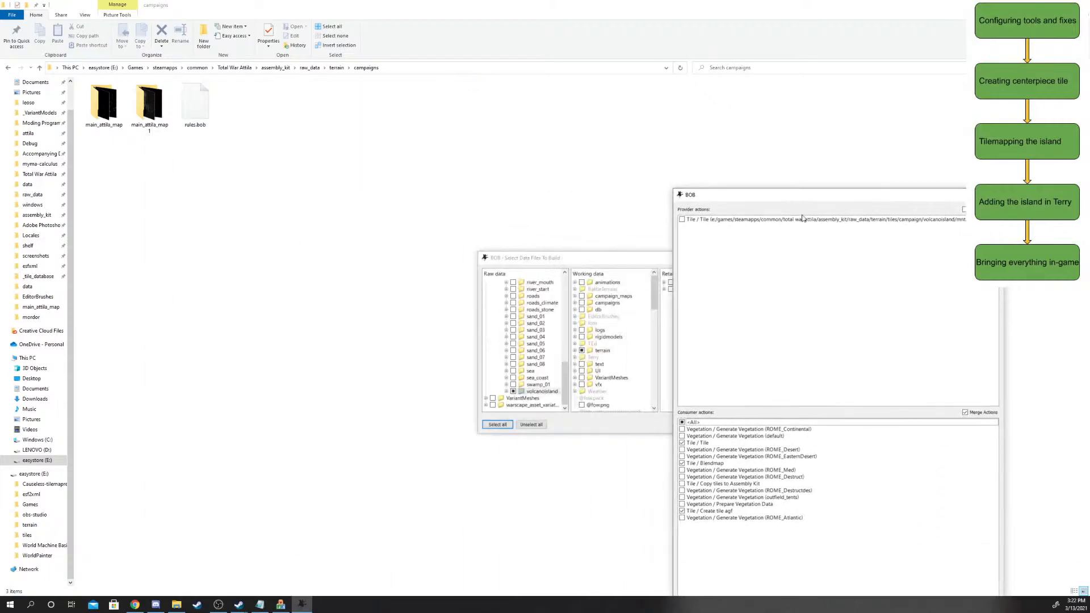
key(alt+Tab)
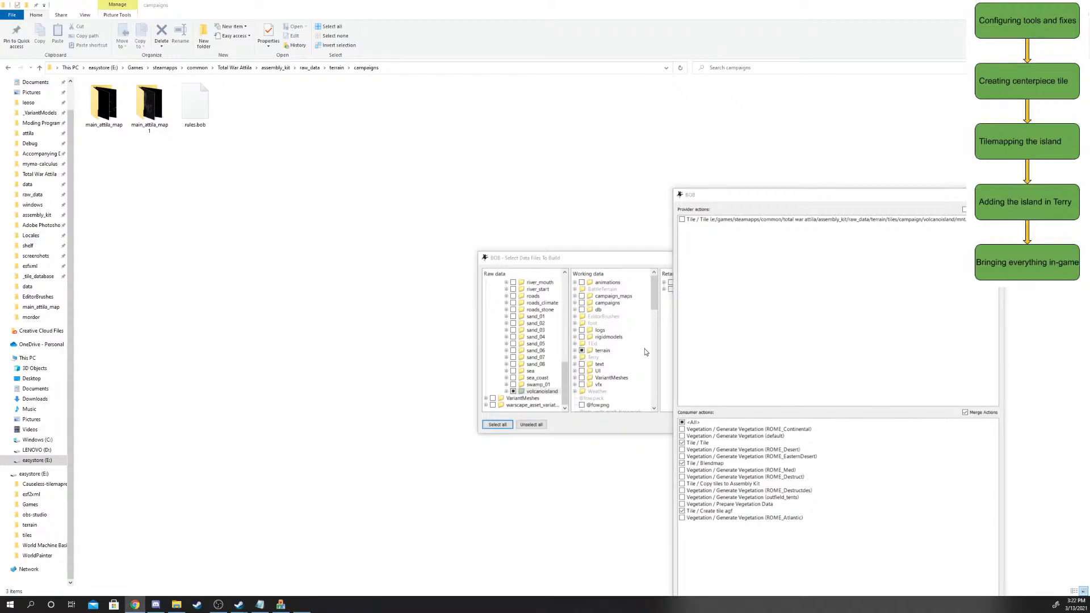
click(992, 194)
- Return to the _tile_database folder in BOB's raw data tree and clear all file selections for the build
scroll(494, 382, up, 13)
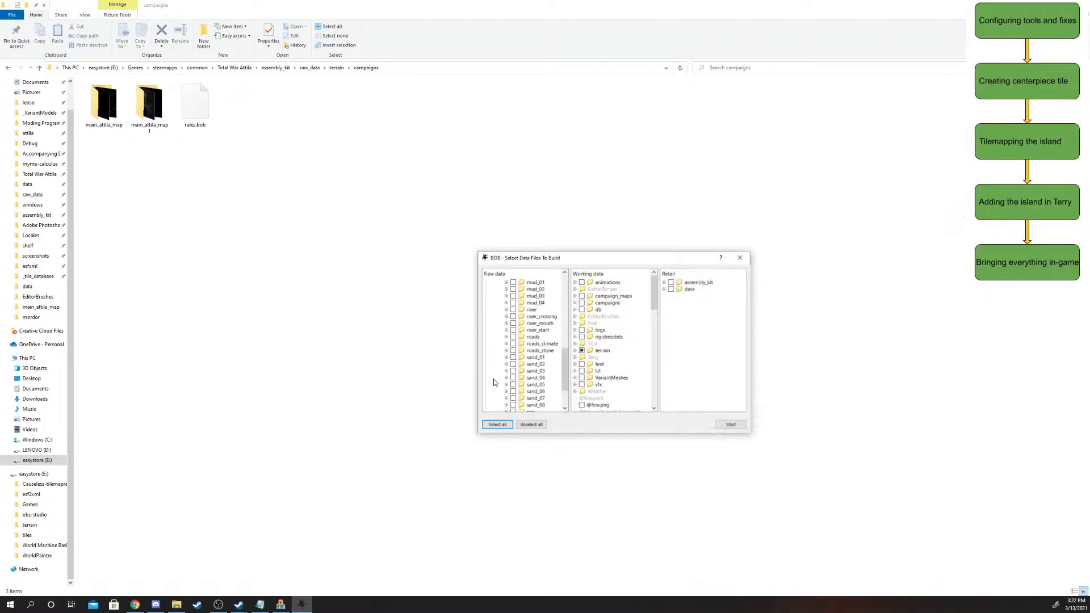
click(506, 385)
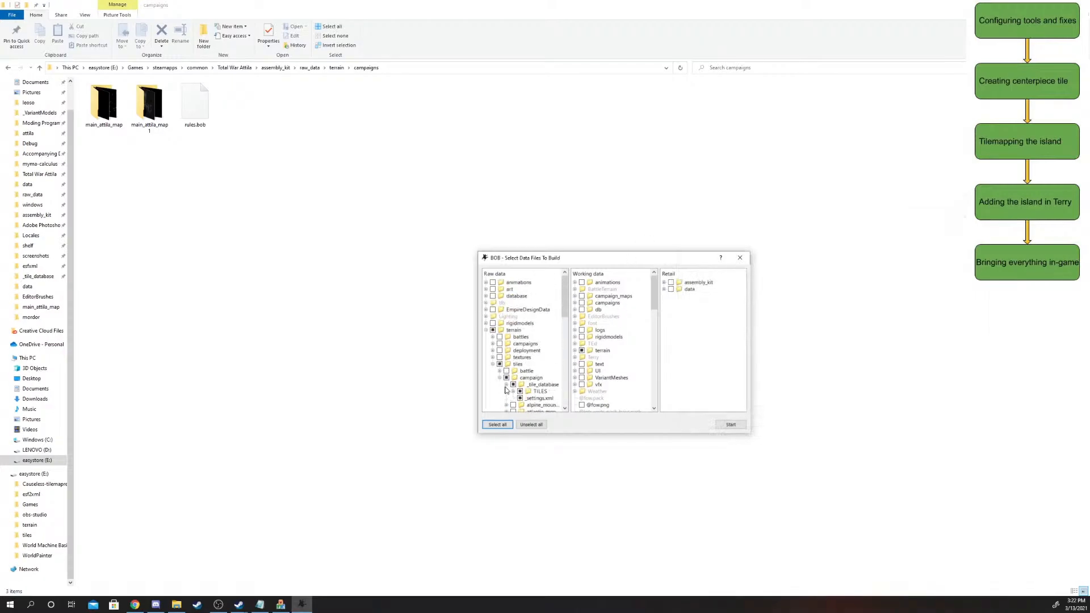
right_click(550, 398)
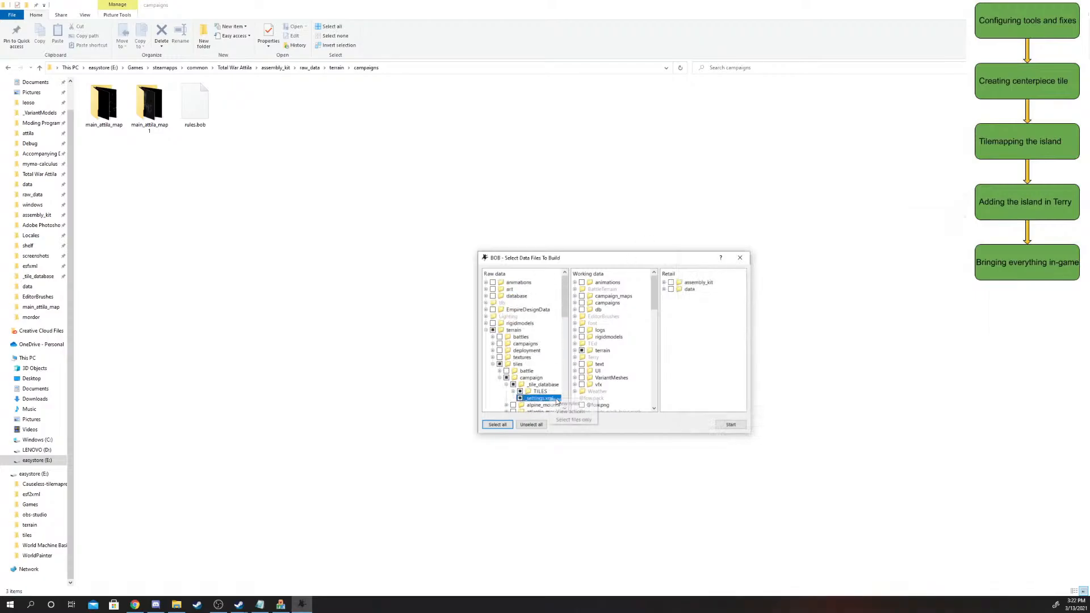
click(569, 298)
drag(570, 299, 568, 299)
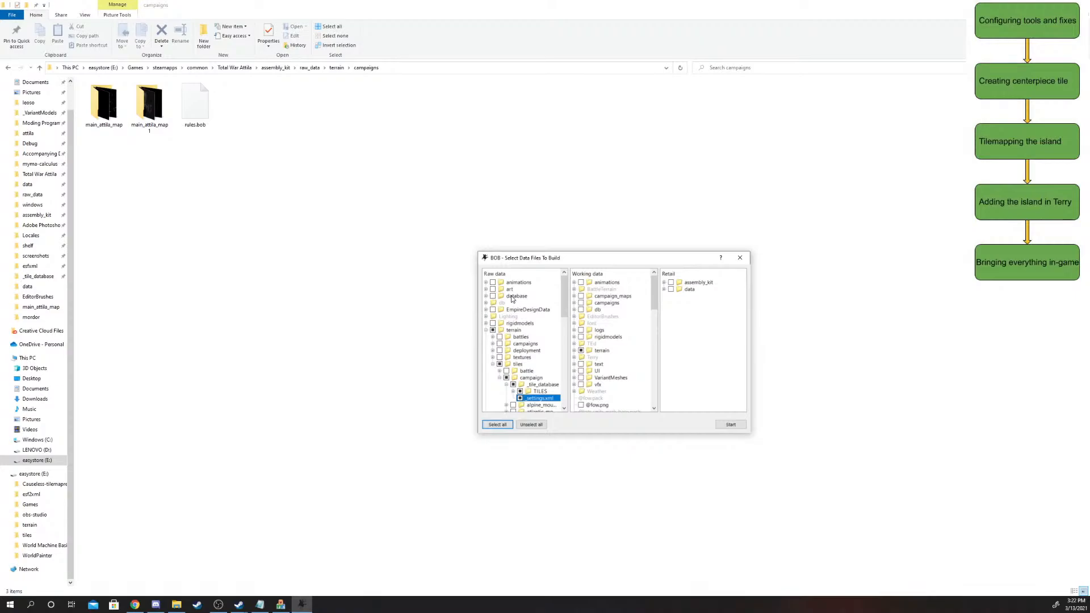
click(533, 427)
- Select the Tile / Process tile database consumer action for the _tile_database folder in raw data under terrain/tiles/campaign
click(486, 330)
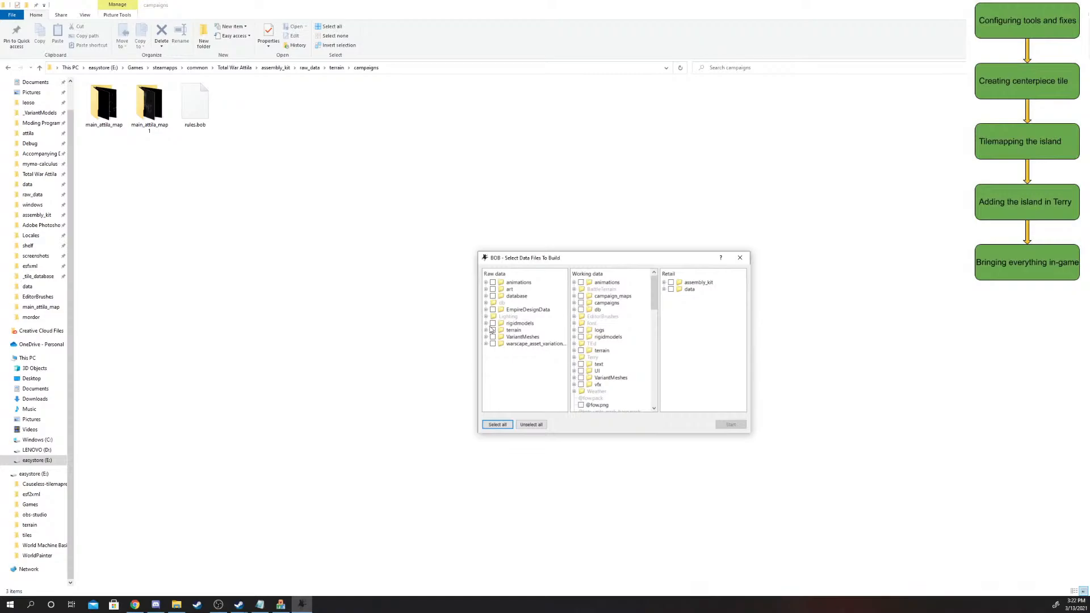
drag(490, 326, 487, 330)
click(486, 329)
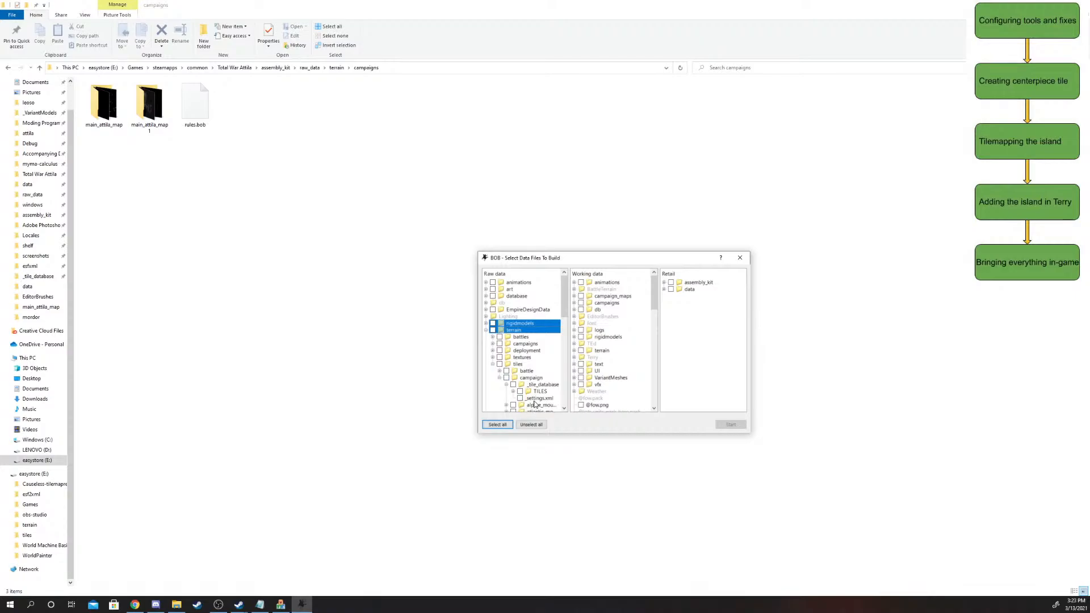
click(524, 330)
click(518, 364)
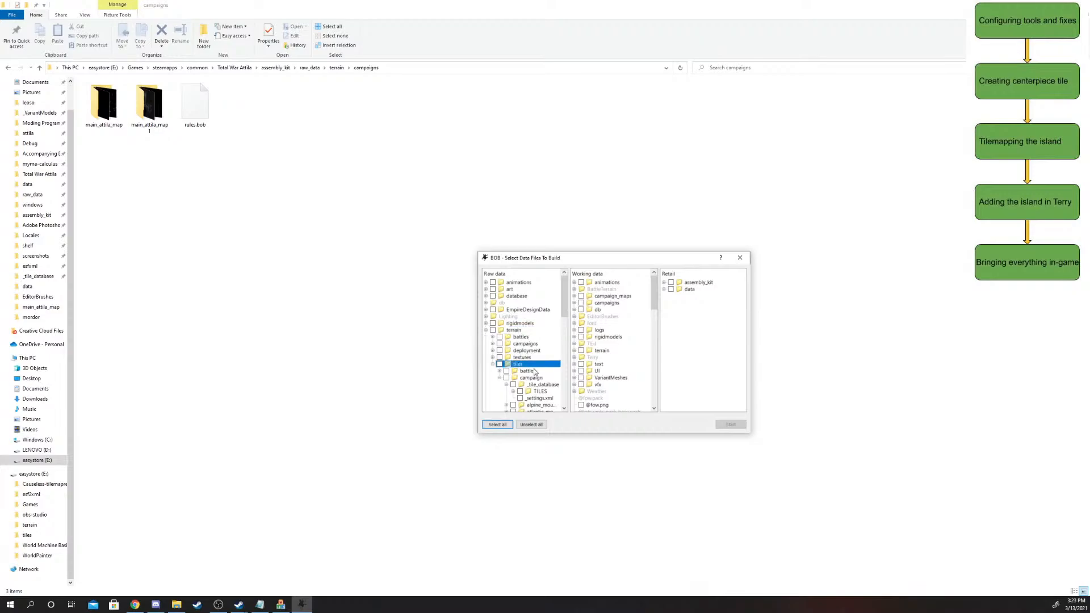
click(536, 378)
right_click(530, 386)
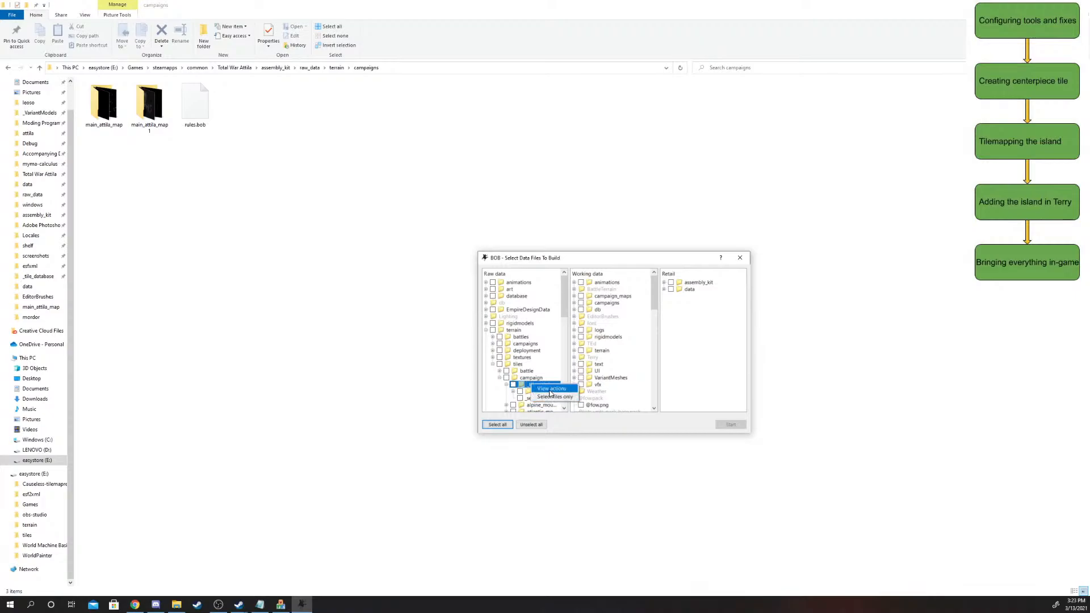
click(551, 390)
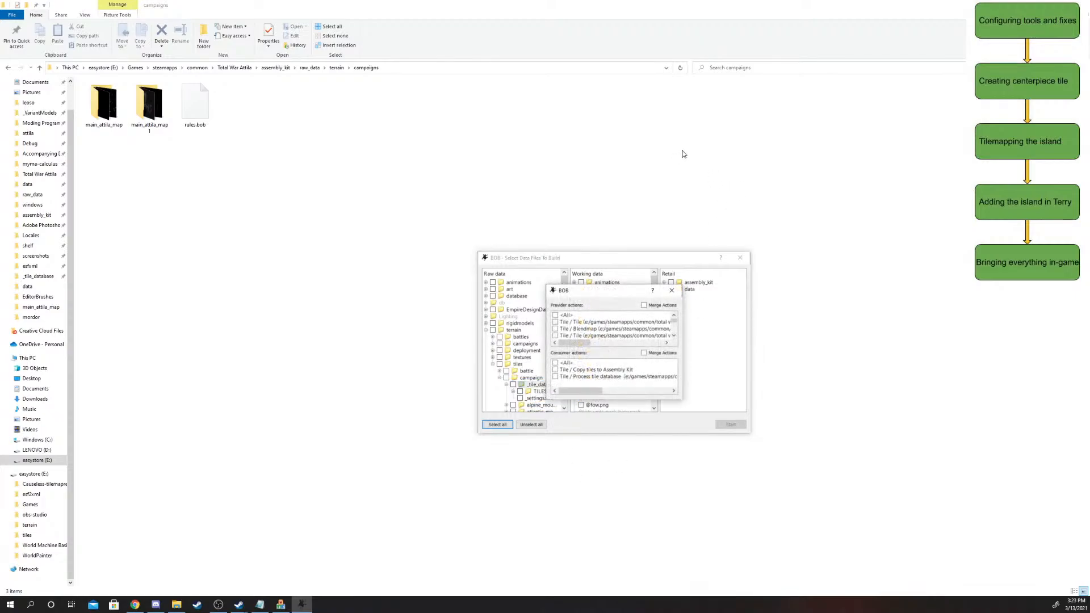
click(555, 377)
click(673, 295)
- View the actions of the volcanoisland folder under terrain/tiles/campaign, enlarging the dialog to read them all, and close it
scroll(544, 345, down, 10)
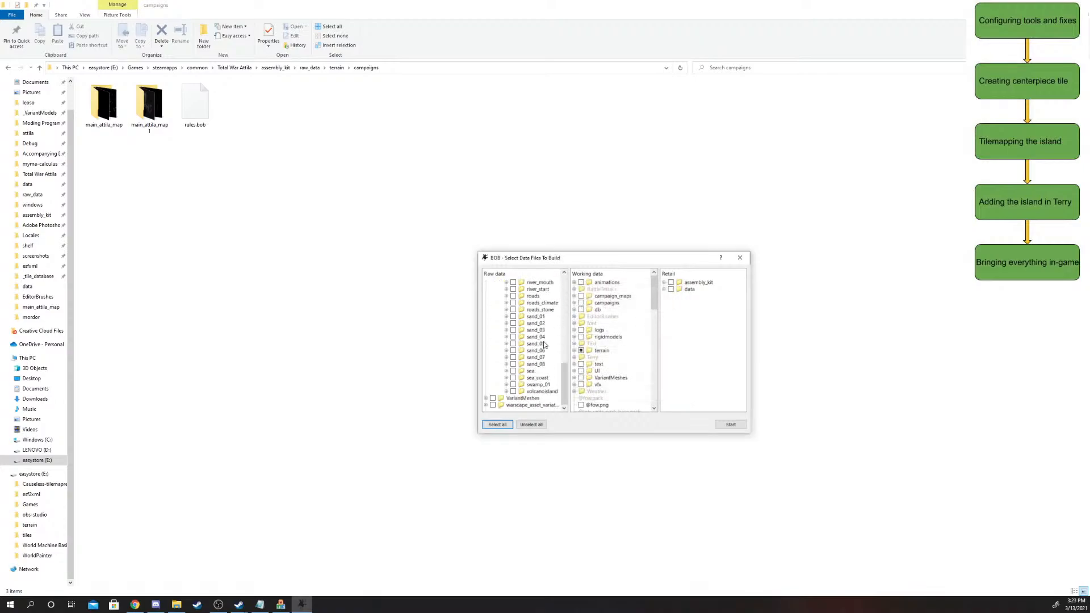
scroll(543, 344, up, 8)
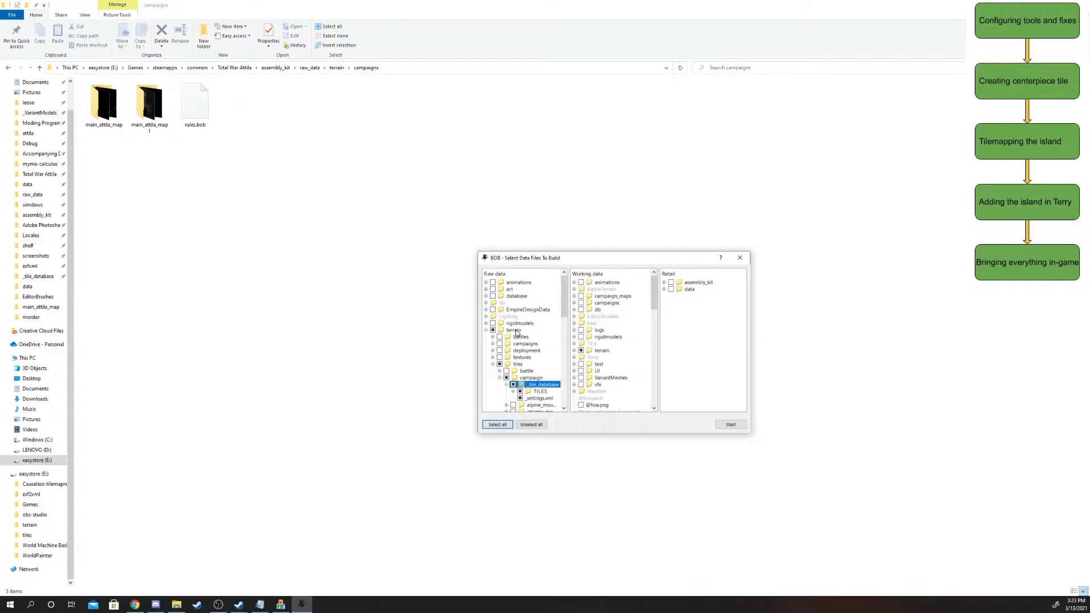
click(516, 330)
click(519, 363)
click(520, 377)
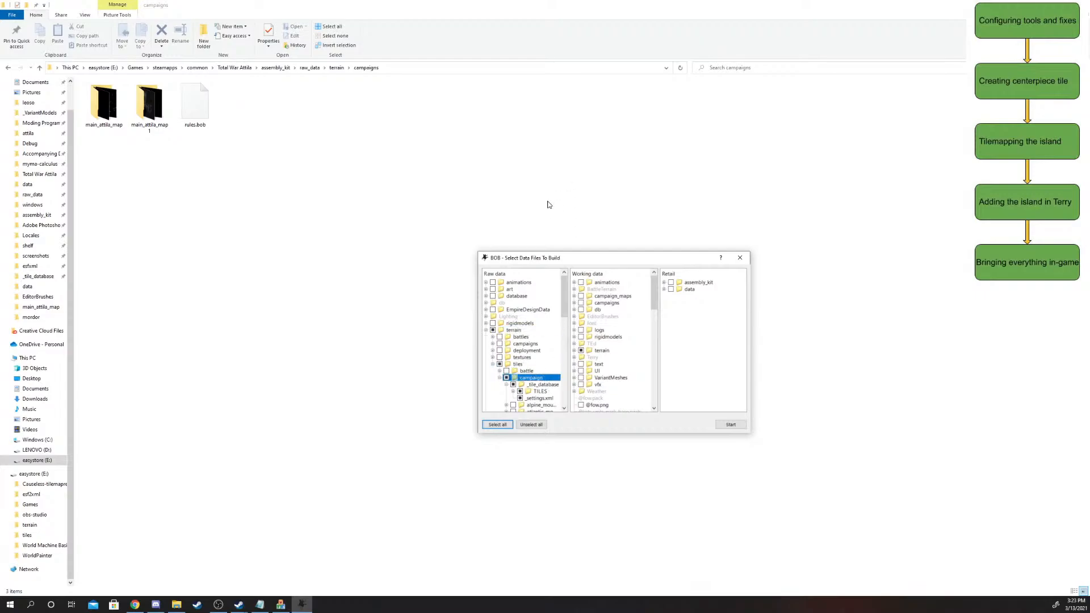
scroll(528, 369, down, 10)
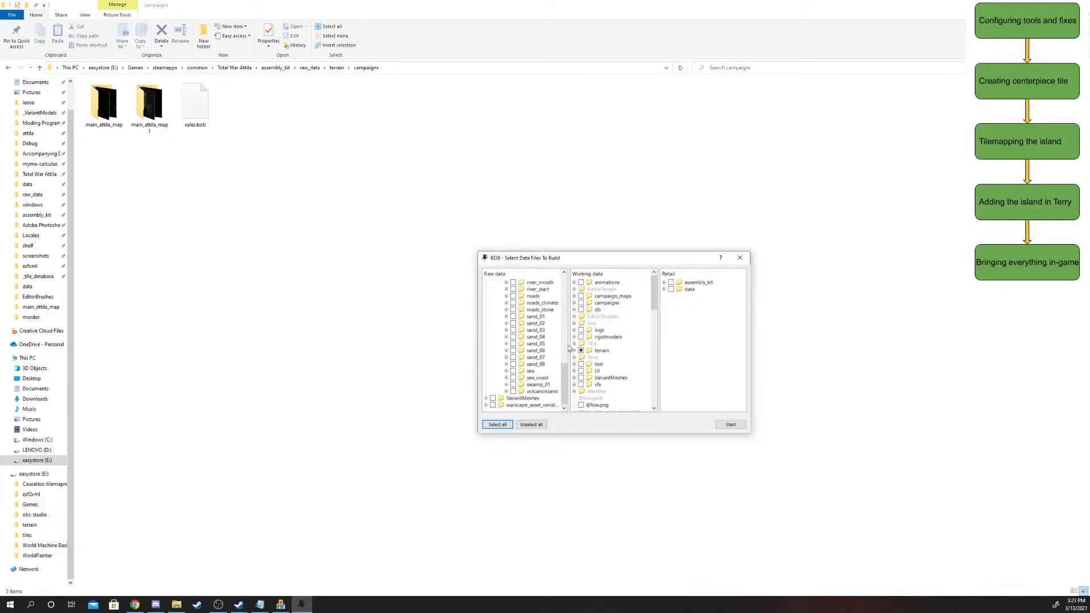
click(542, 391)
right_click(533, 395)
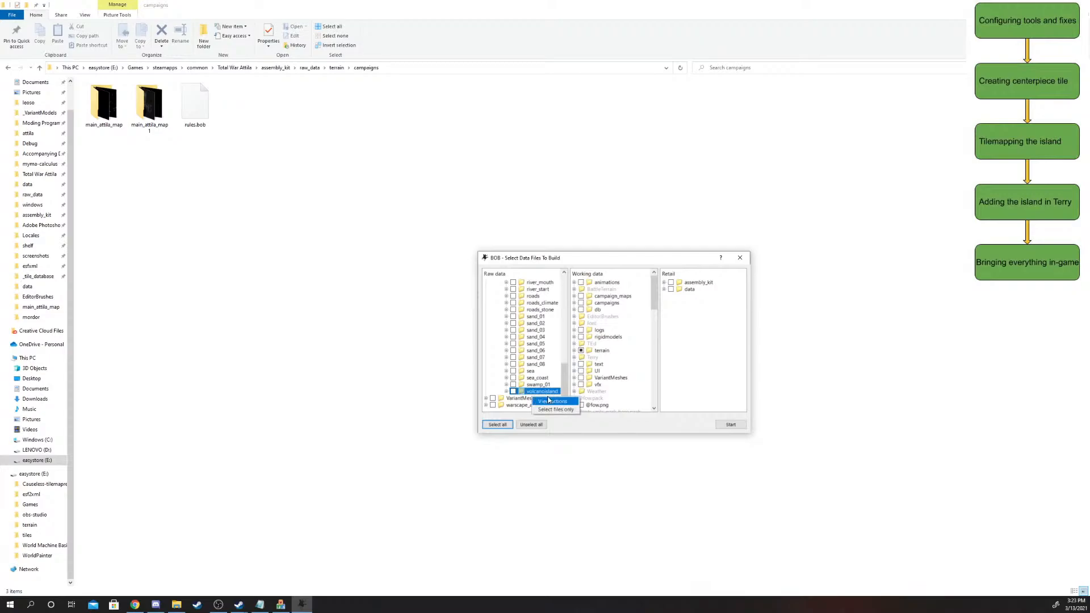
click(549, 401)
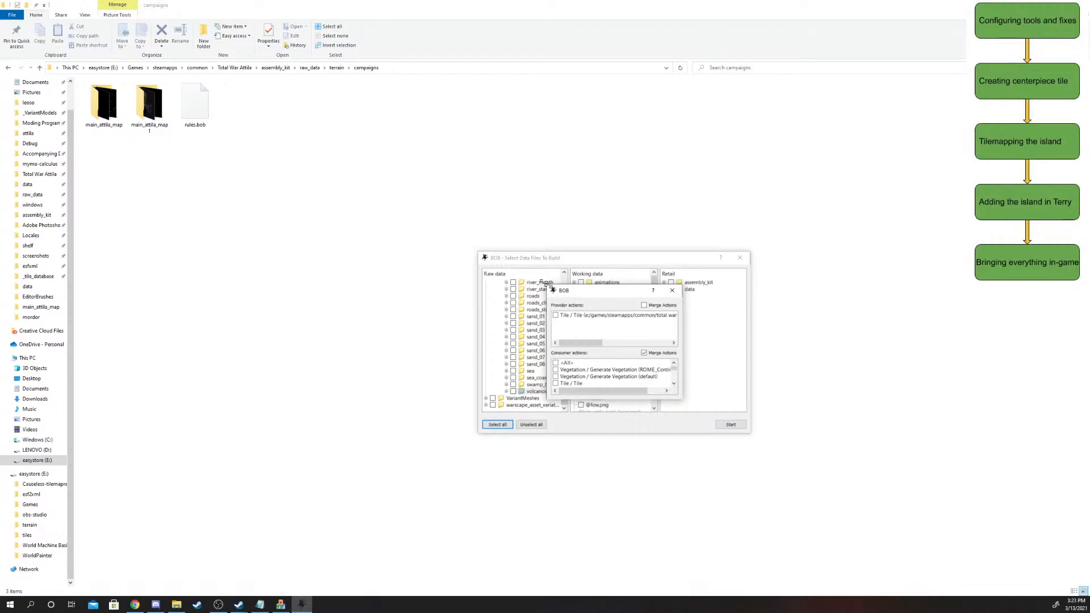
drag(542, 283, 372, 80)
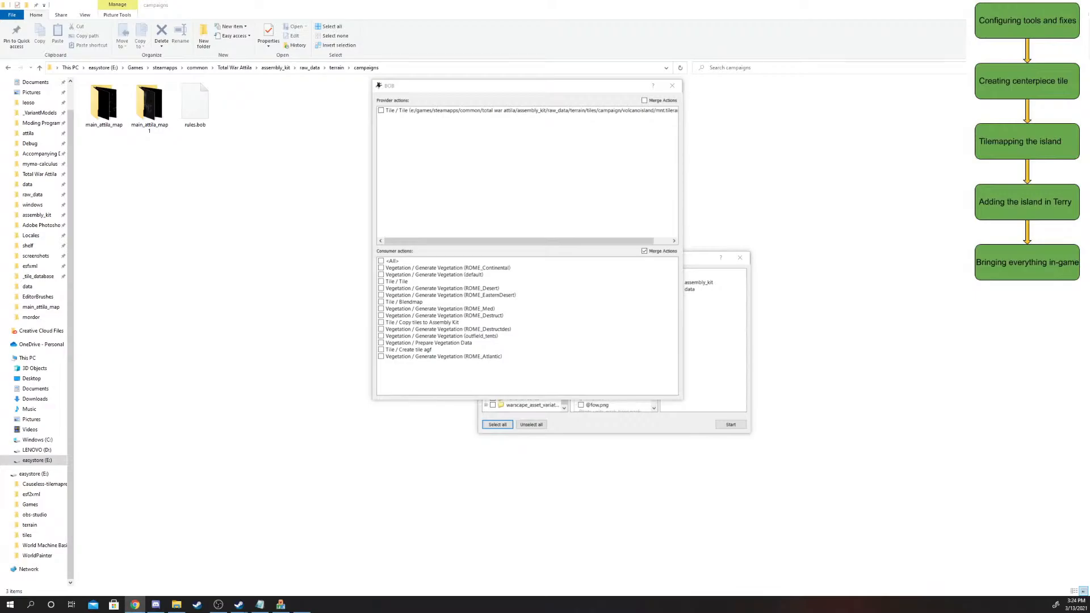
click(672, 86)
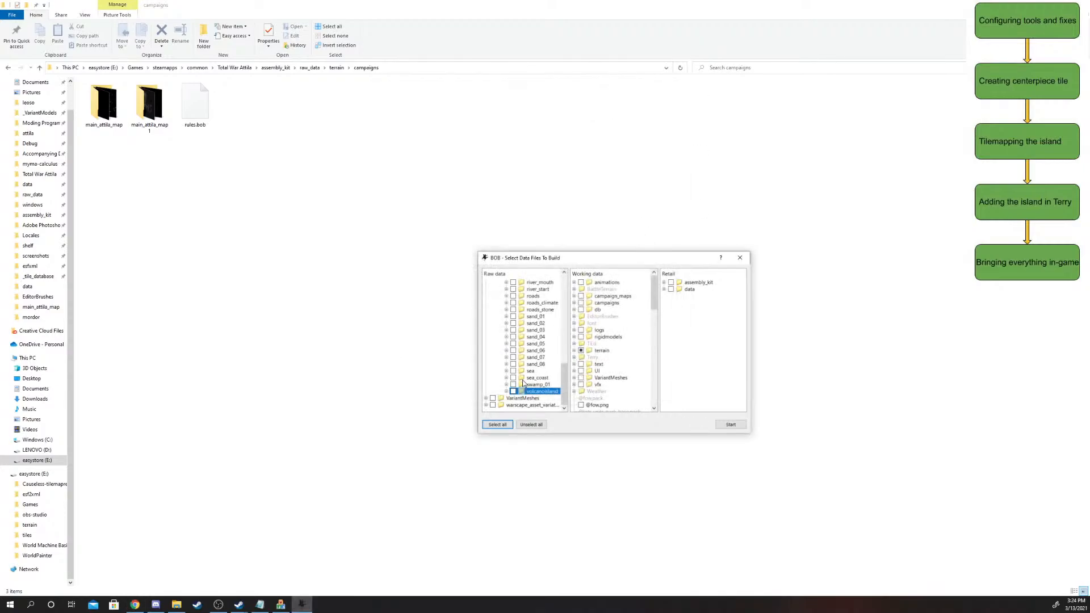
- Expand the volcanoisland folder, view the actions available for its mnt.tilerama subfolder, and close the dialog
scroll(543, 363, up, 4)
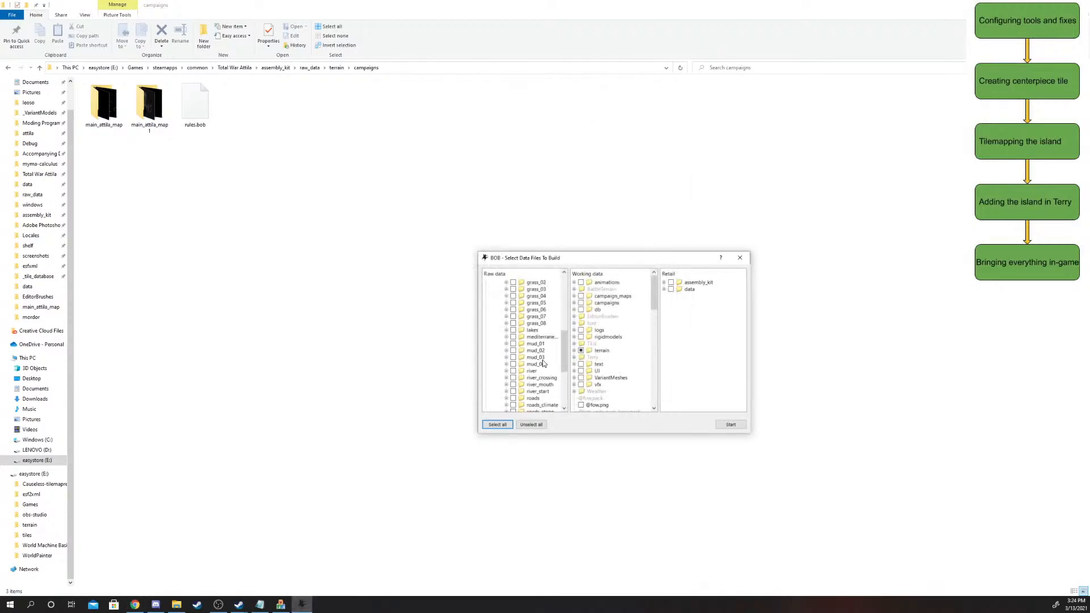
scroll(544, 363, up, 5)
right_click(526, 325)
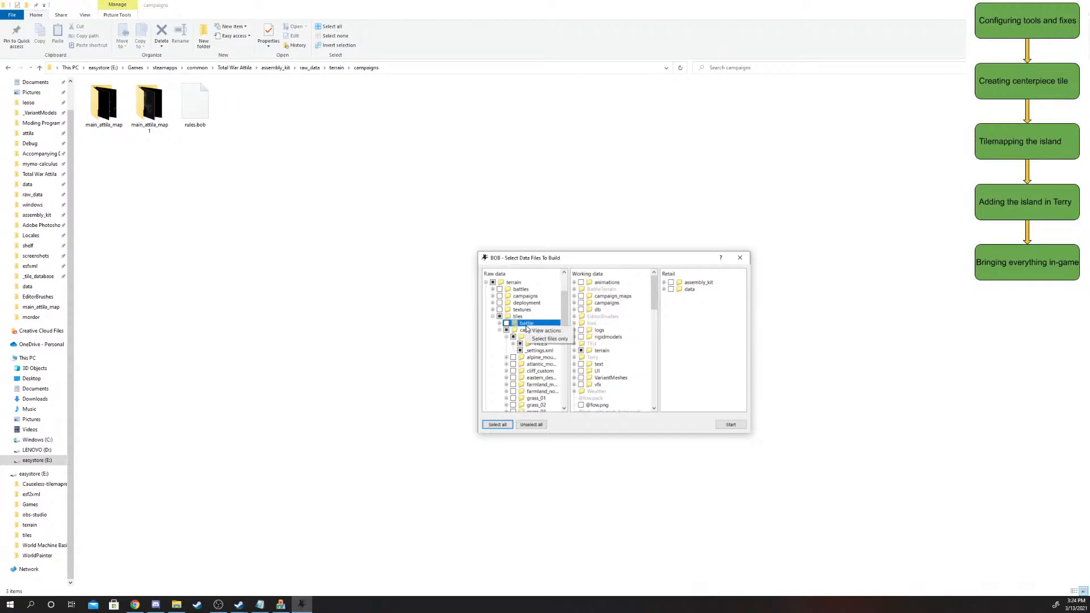
right_click(522, 332)
scroll(520, 357, down, 10)
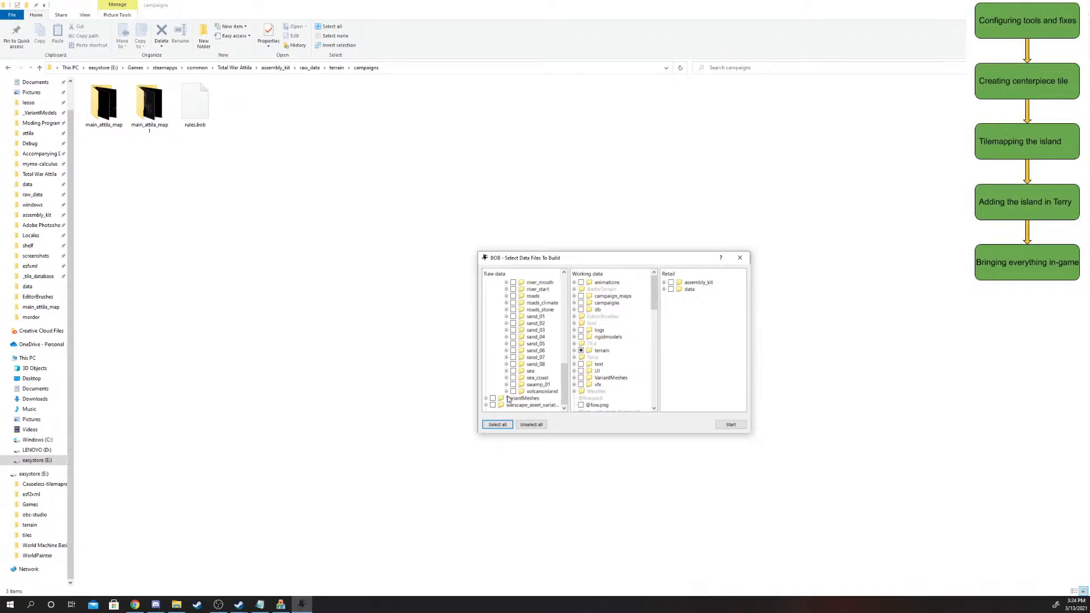
click(506, 391)
click(509, 398)
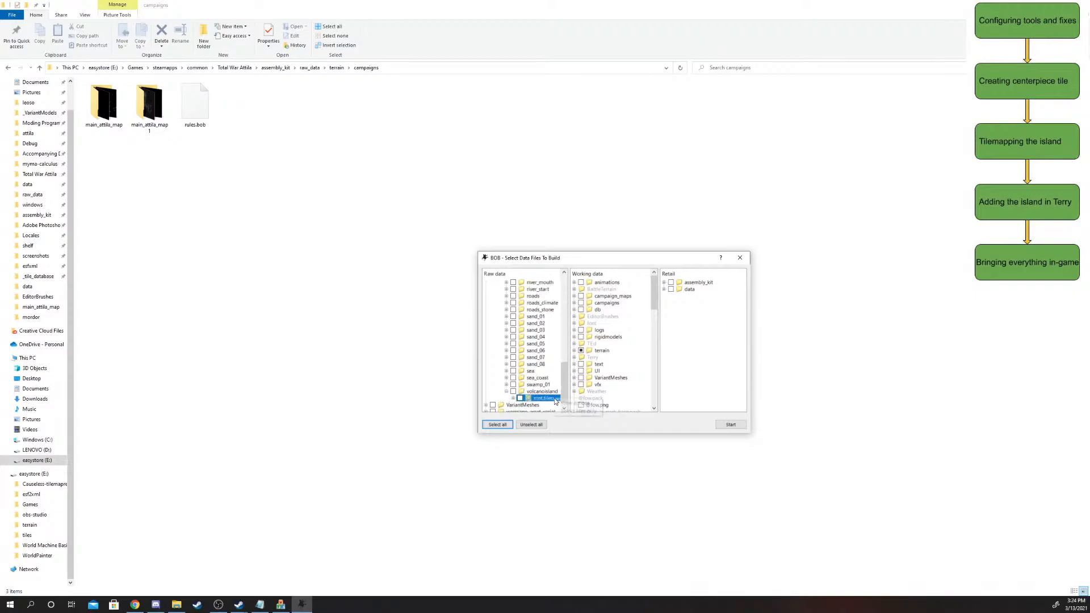
click(568, 406)
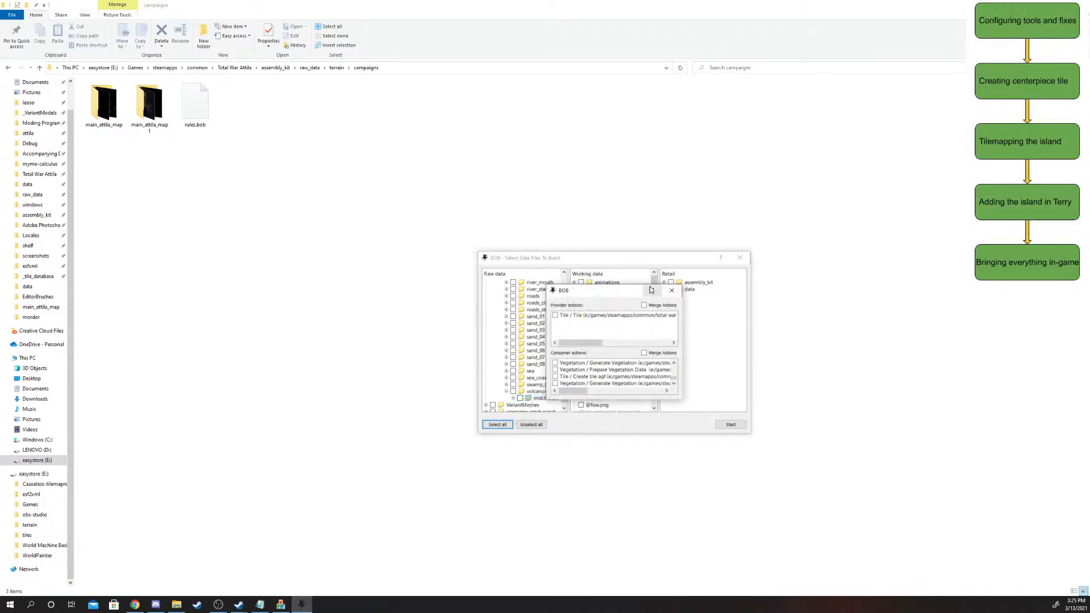
click(672, 290)
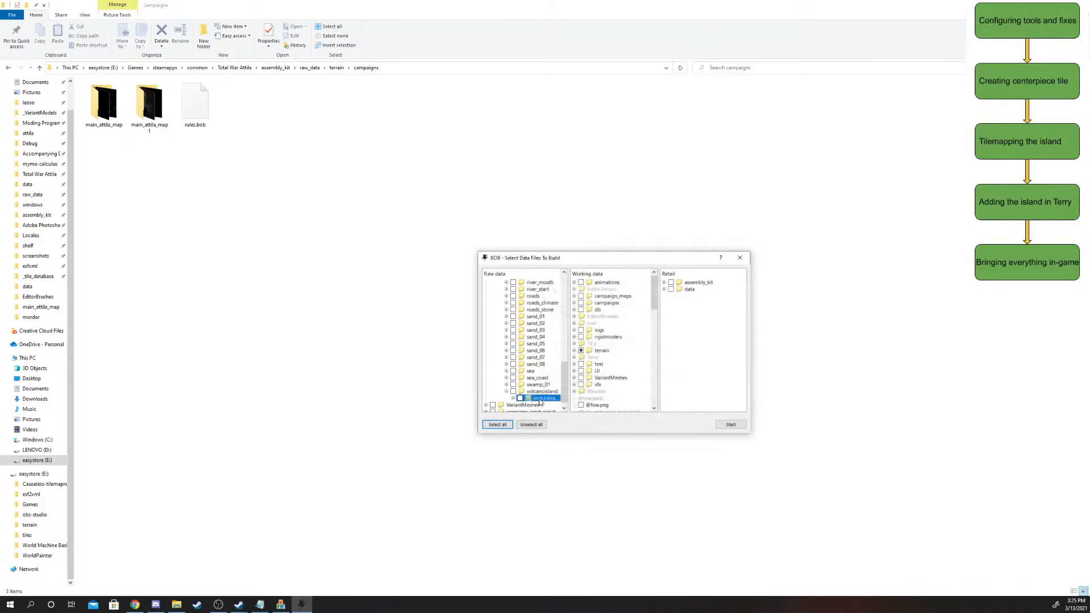
- Expand mnt.tilerama down to the contents of its aa folder, and inspect the BOB rules applying to the height file
click(513, 398)
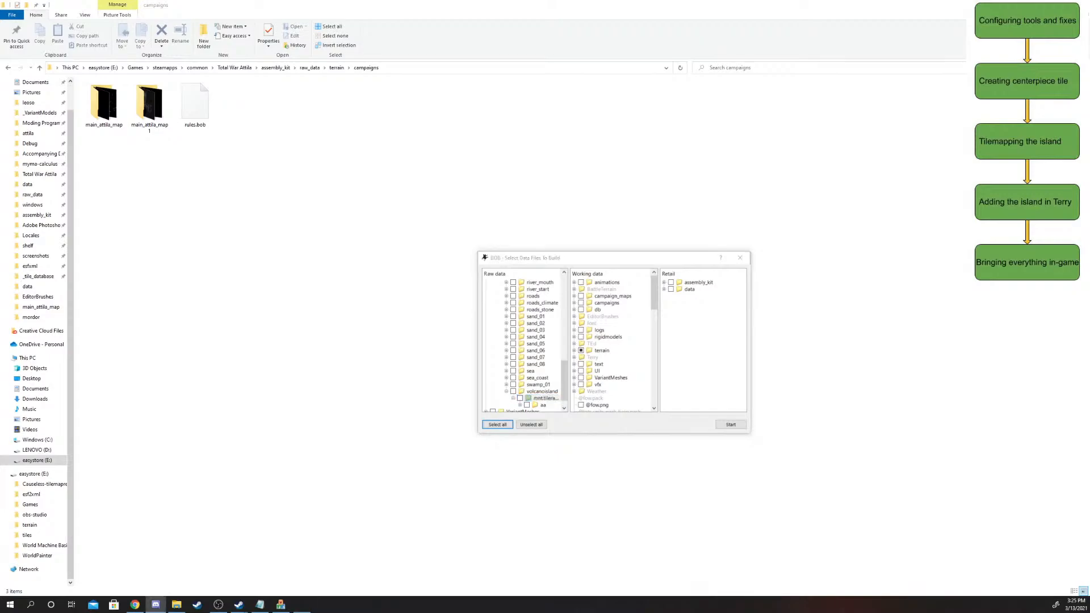
click(520, 404)
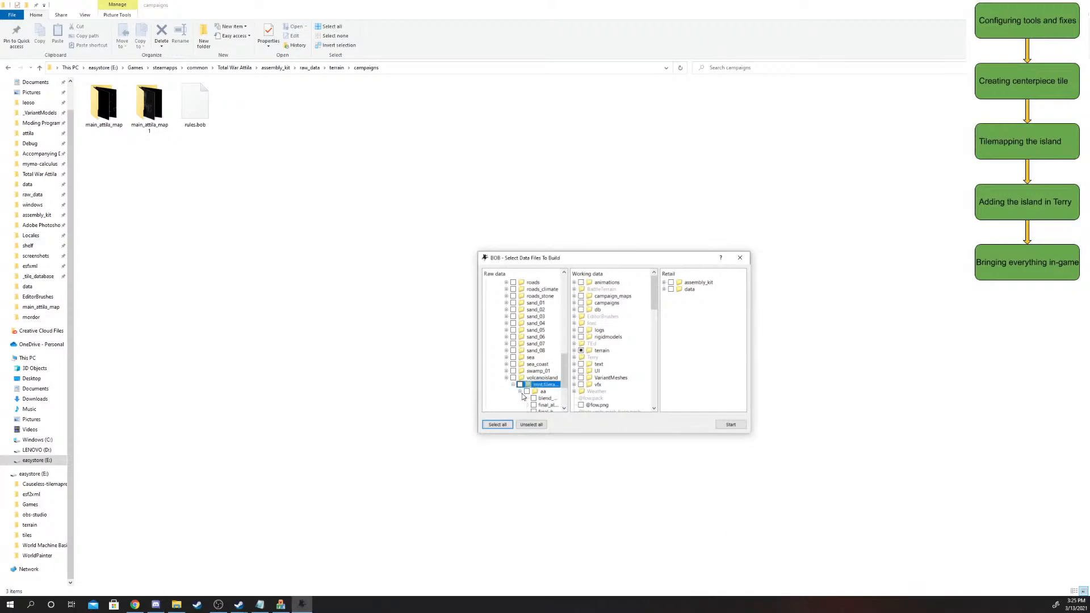
scroll(523, 396, down, 3)
click(546, 371)
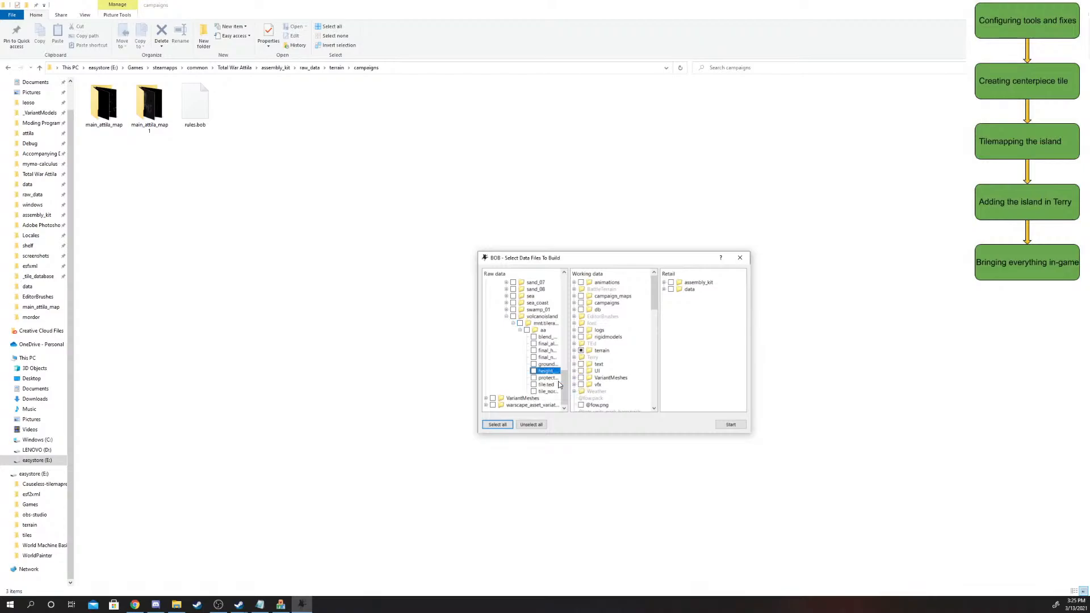
double_click(560, 385)
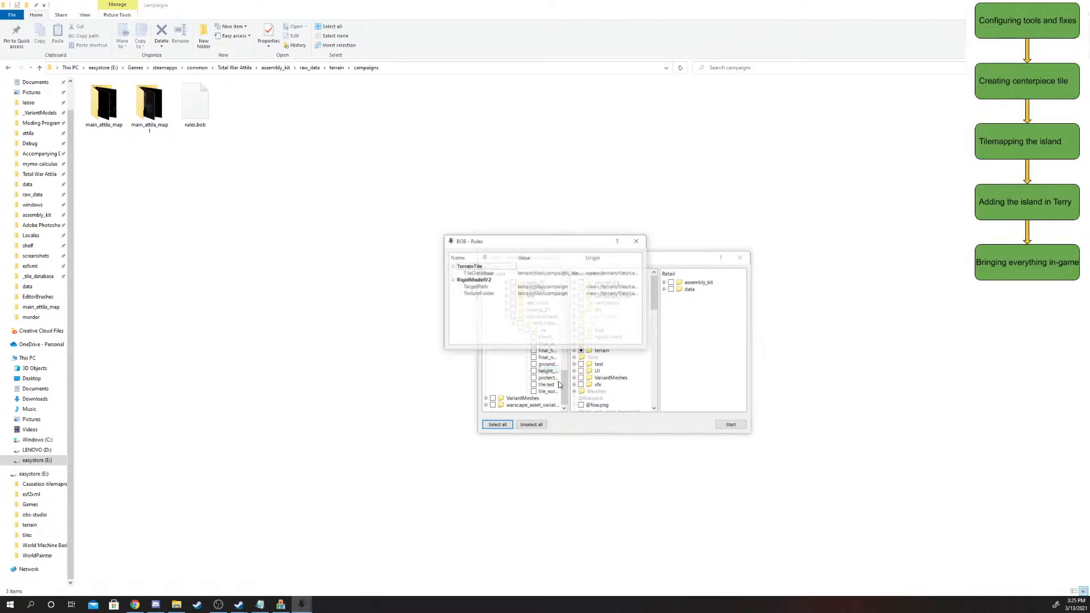
click(636, 241)
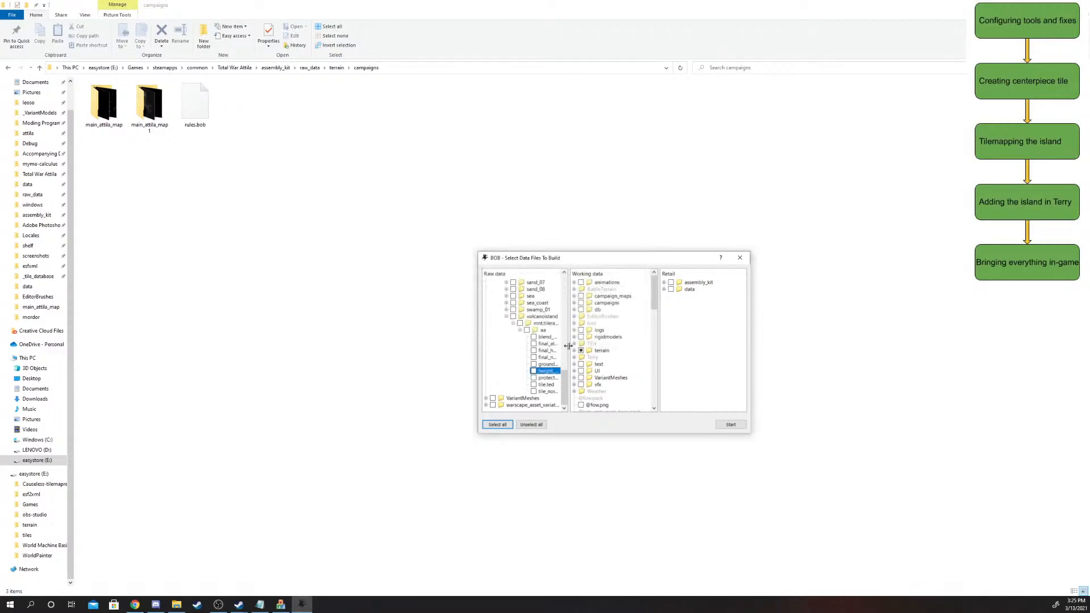
- Widen the raw data tree to show full file names, and check the options for the volcanoisland folders and files
drag(569, 351, 665, 355)
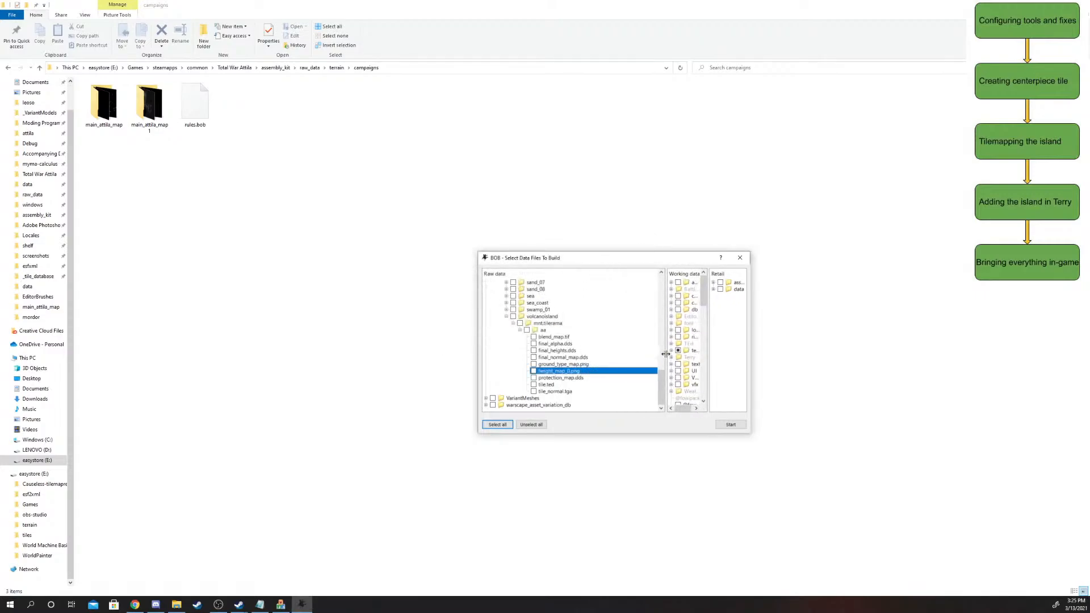
right_click(580, 385)
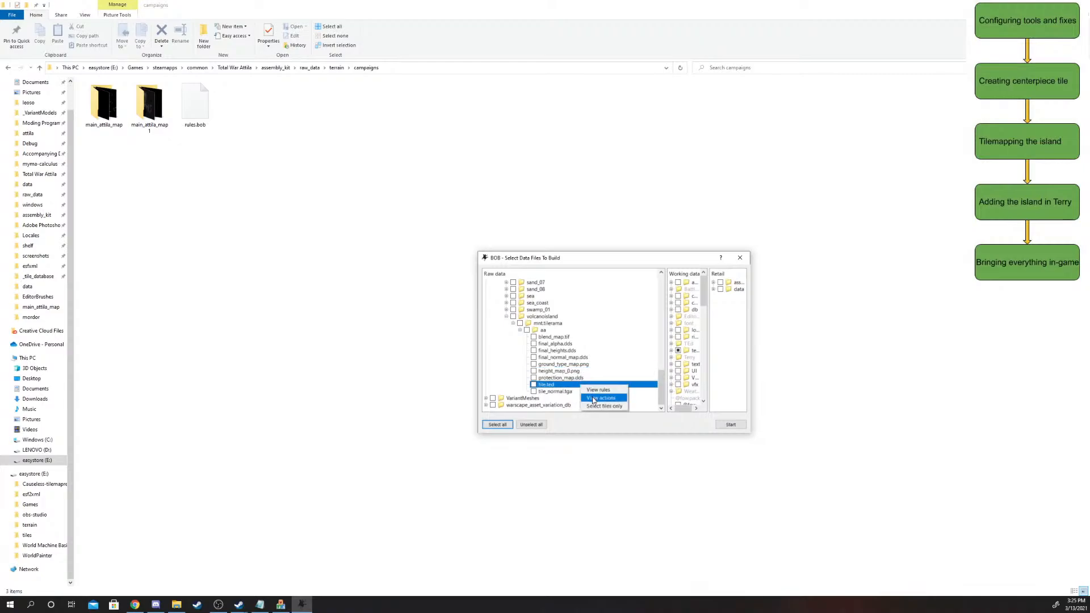
right_click(564, 338)
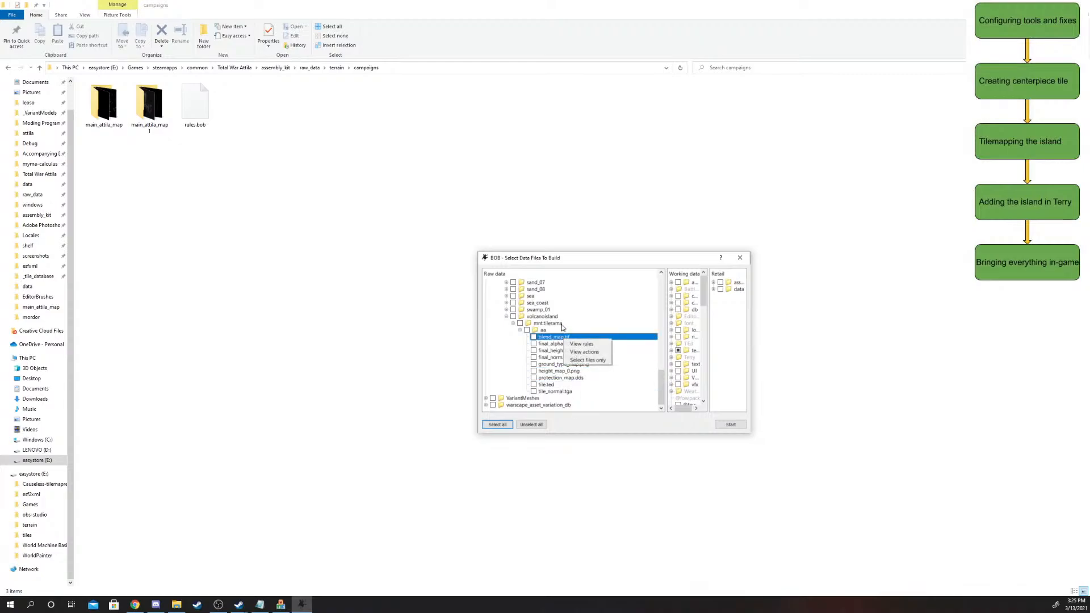
right_click(562, 323)
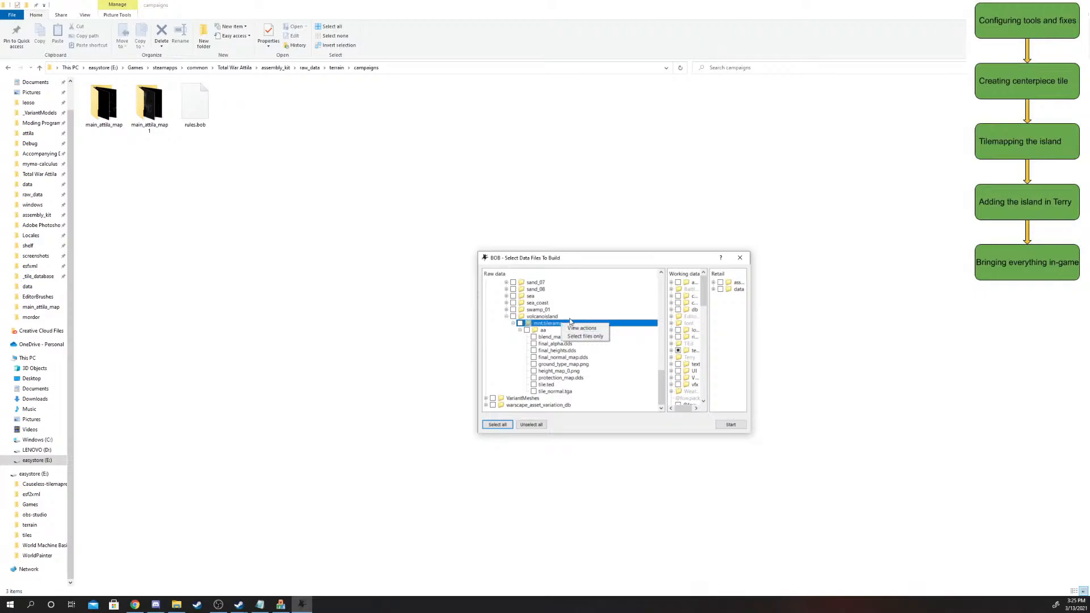
right_click(571, 317)
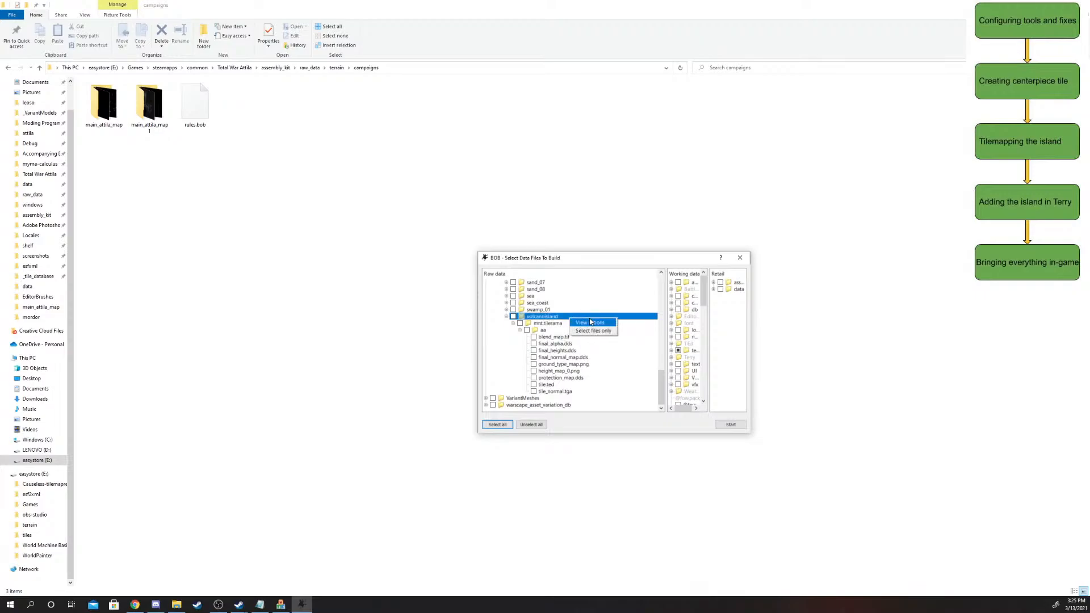
click(582, 321)
right_click(573, 316)
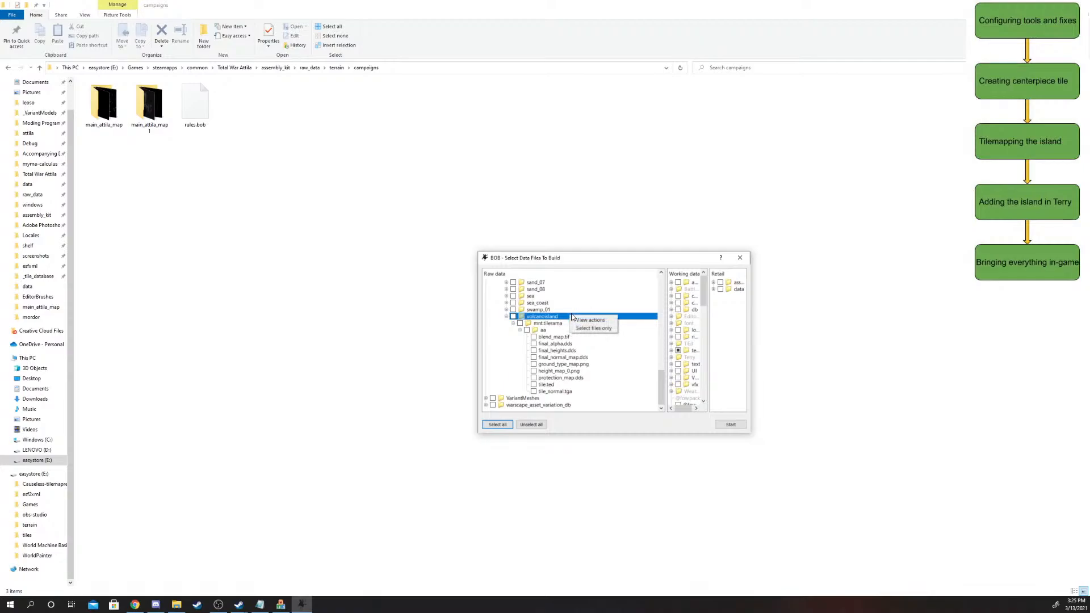
click(570, 316)
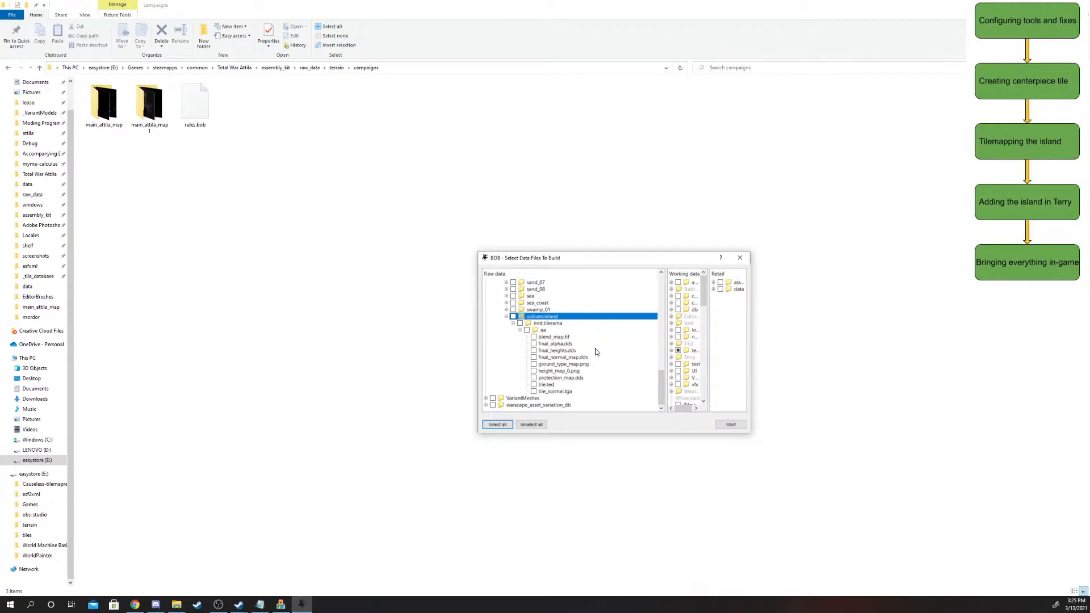
- Merge the consumer actions of the volcanoisland folder, enlarge the action list, and select the Tile / Tile action
right_click(560, 315)
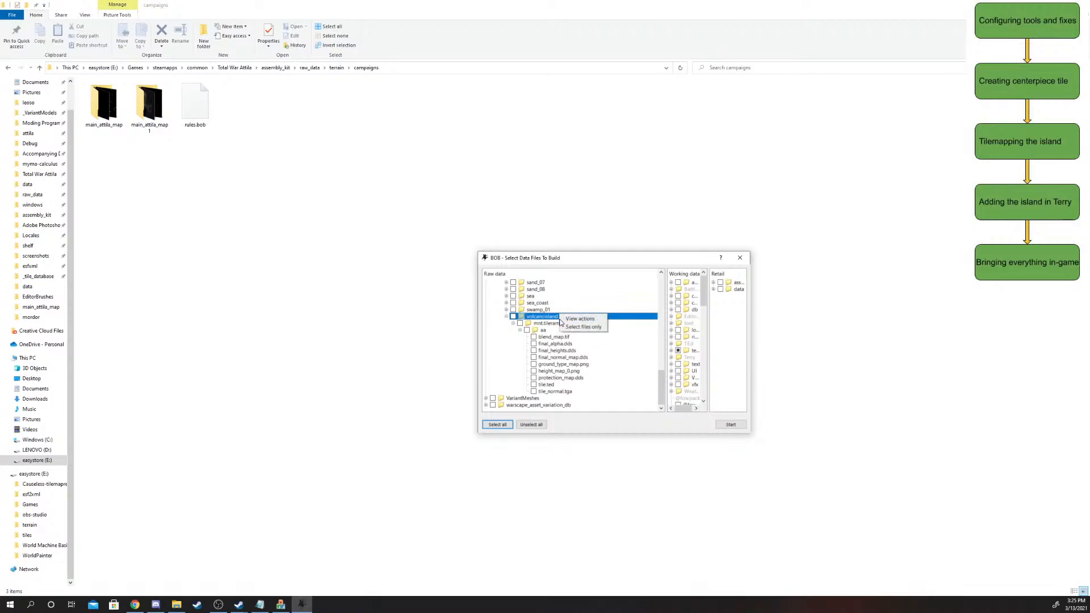
click(577, 319)
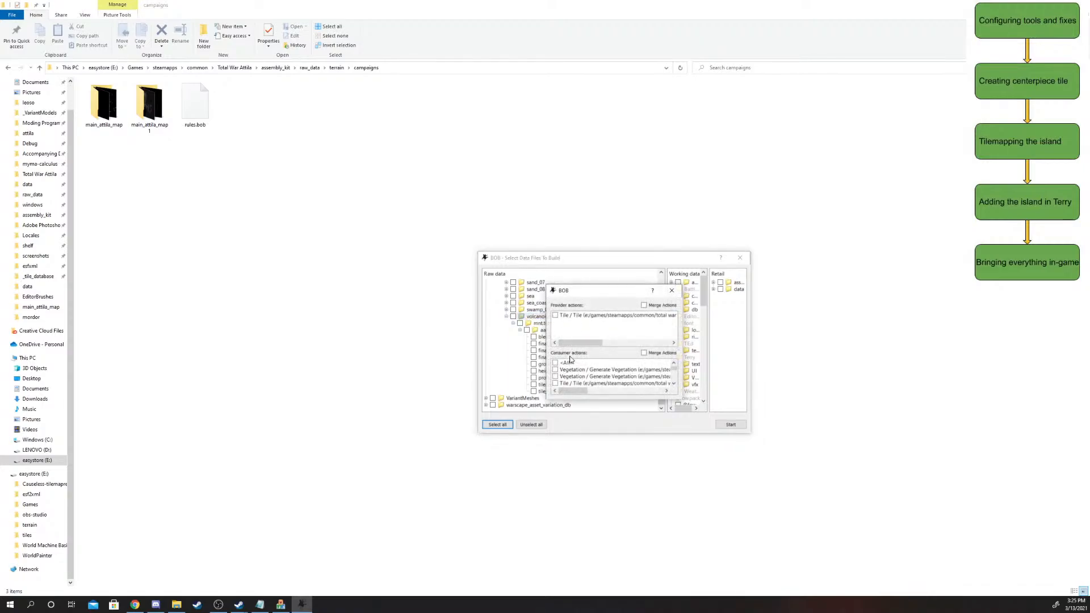
click(644, 352)
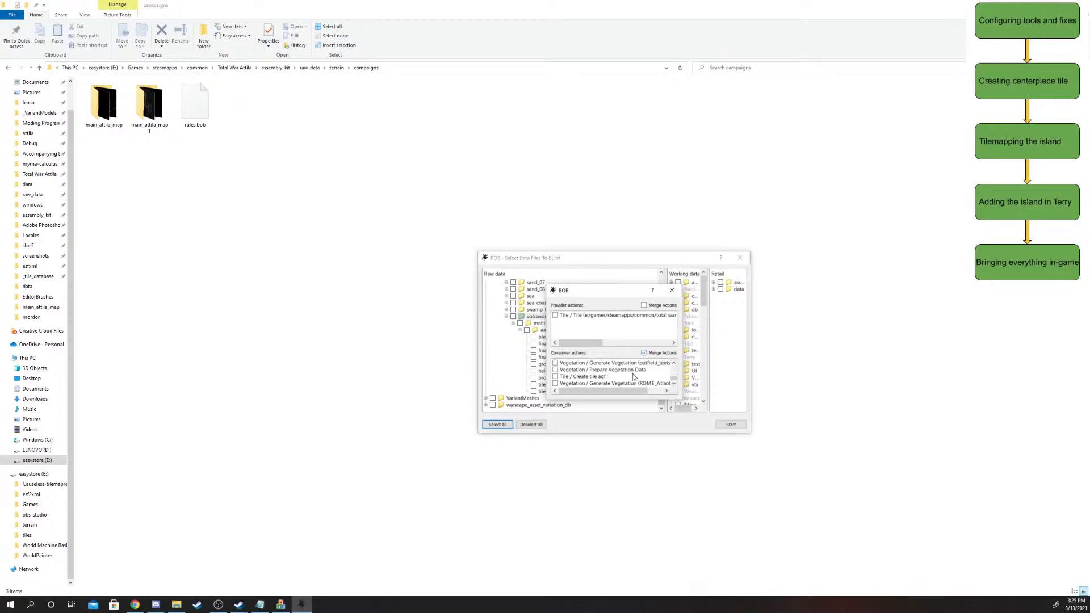
drag(623, 399, 624, 517)
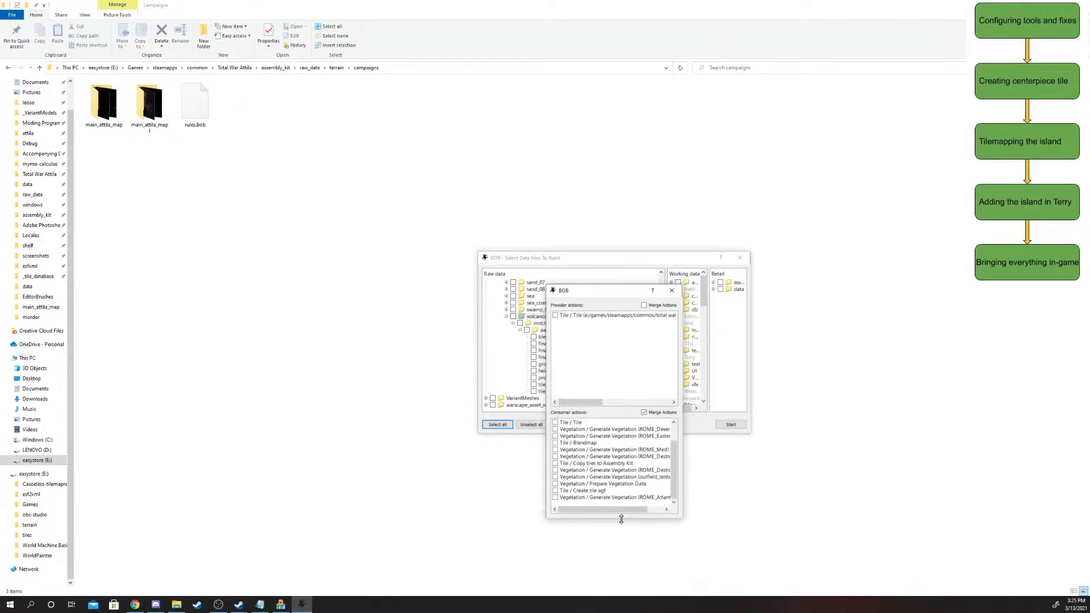
click(555, 423)
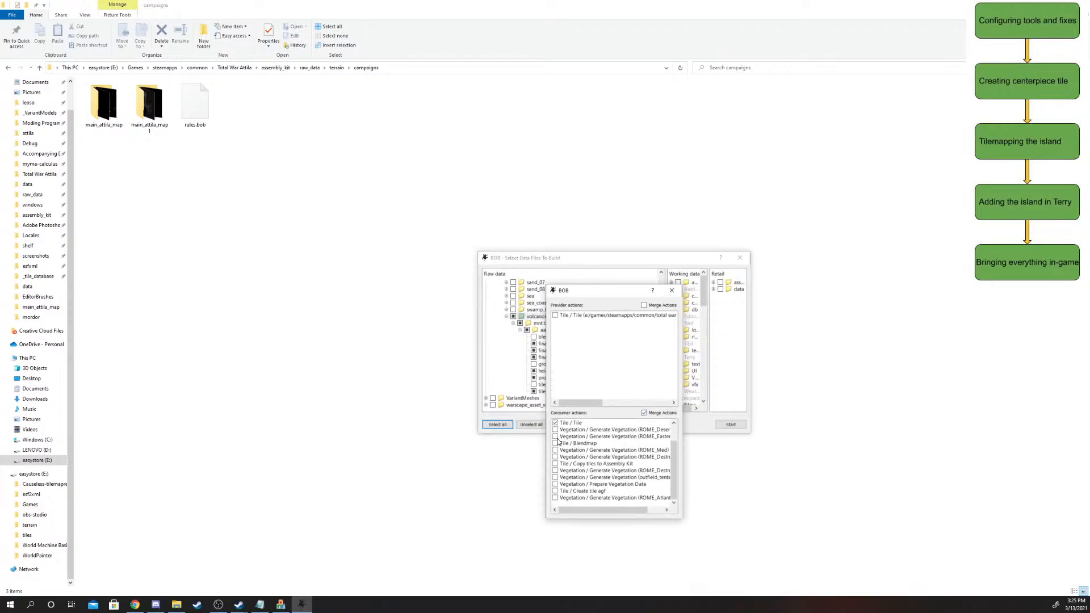
- Examine which volcanoisland files the Tile / Tile action selects, try the Tile / Blendmap consumer action, and close the actions dialog
drag(564, 291, 660, 337)
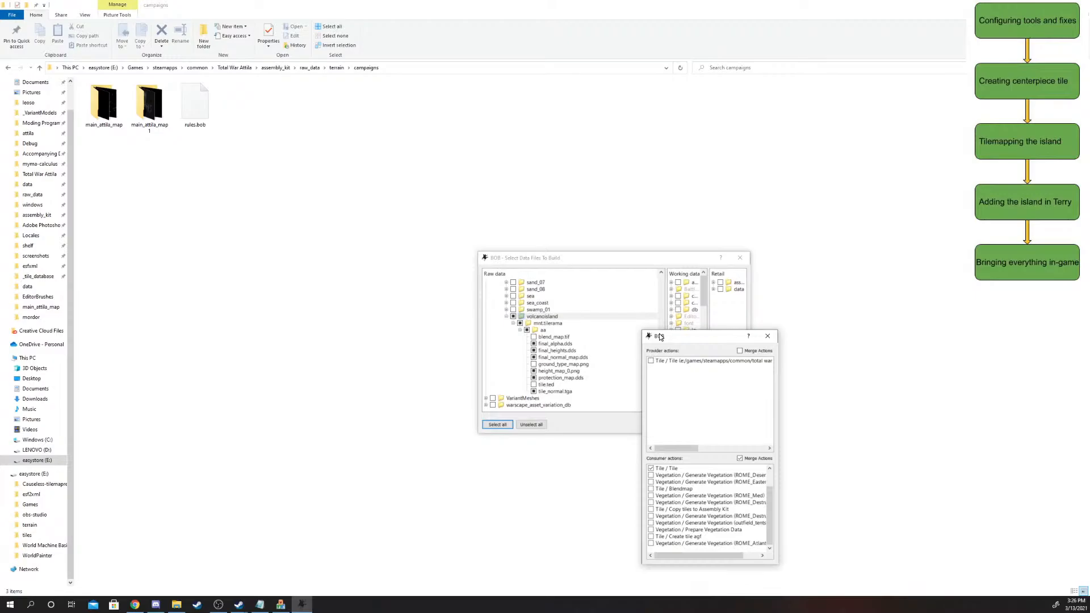
drag(660, 337, 577, 327)
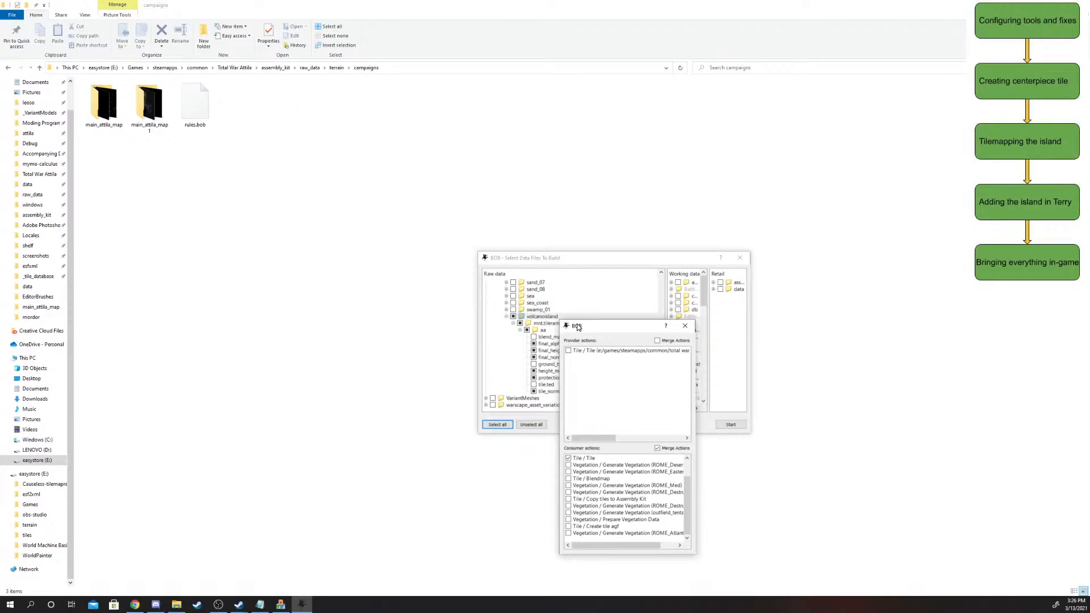
click(569, 479)
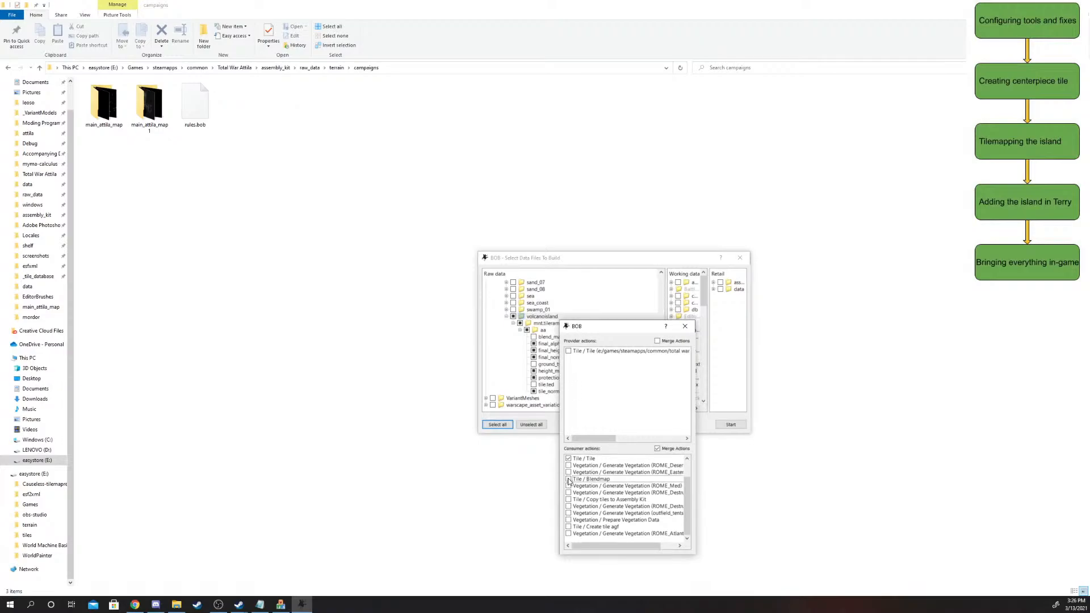
drag(586, 327, 663, 333)
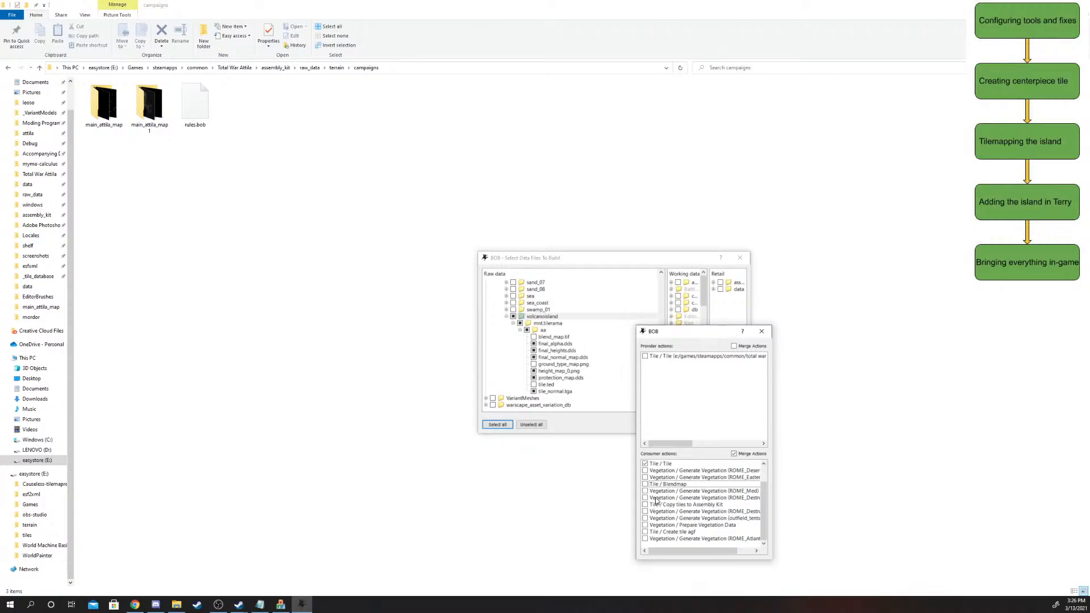
click(762, 332)
- View the BOB rules for blend_map.tif in the aa folder, enlarge the dialog to read the values and origins, and close it
right_click(554, 320)
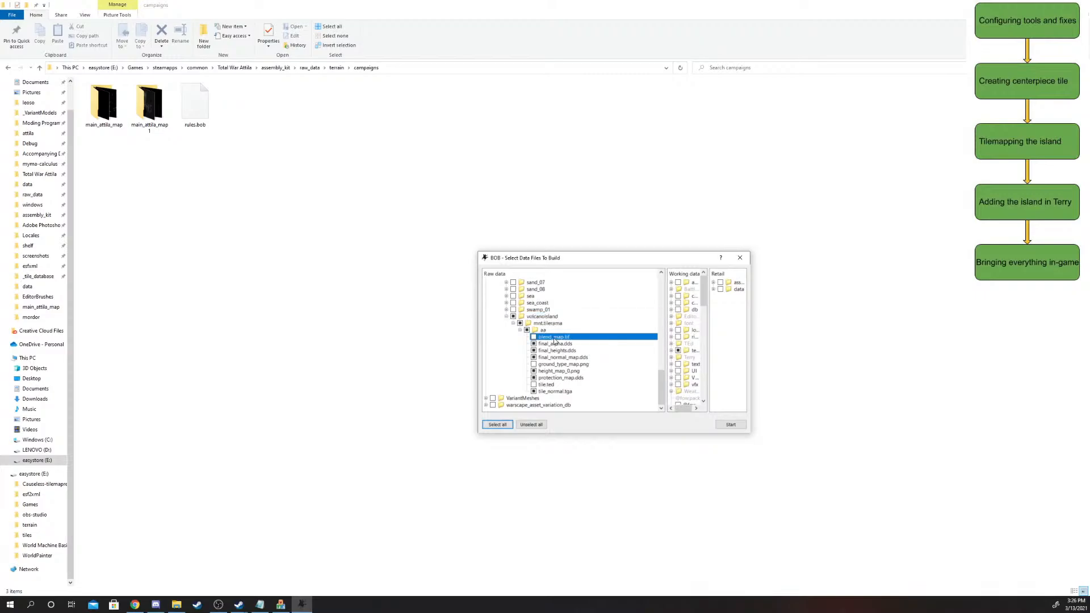
right_click(559, 337)
click(591, 343)
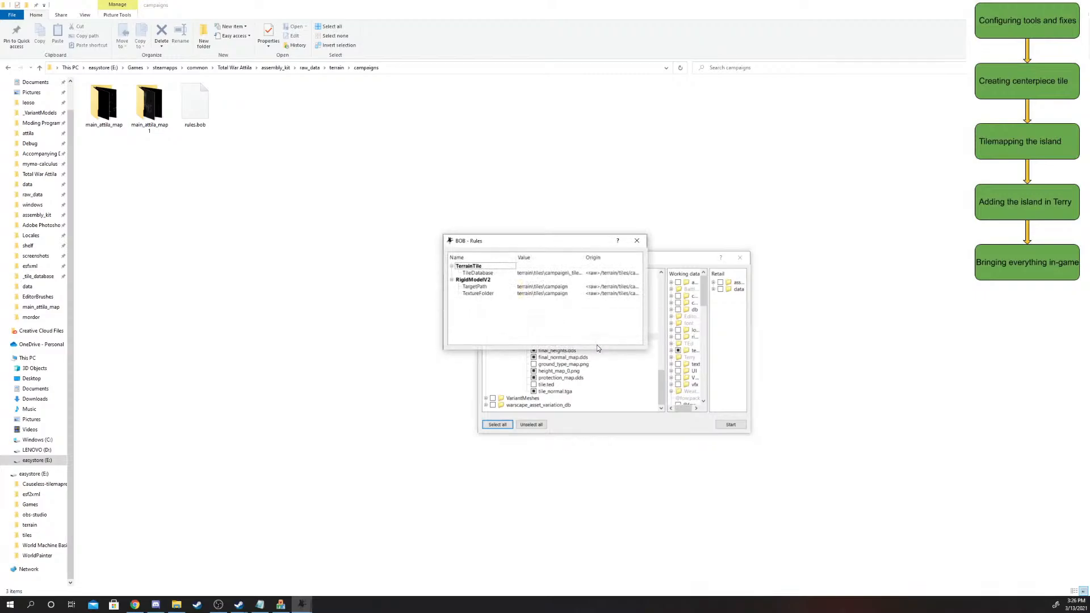
drag(535, 244, 365, 262)
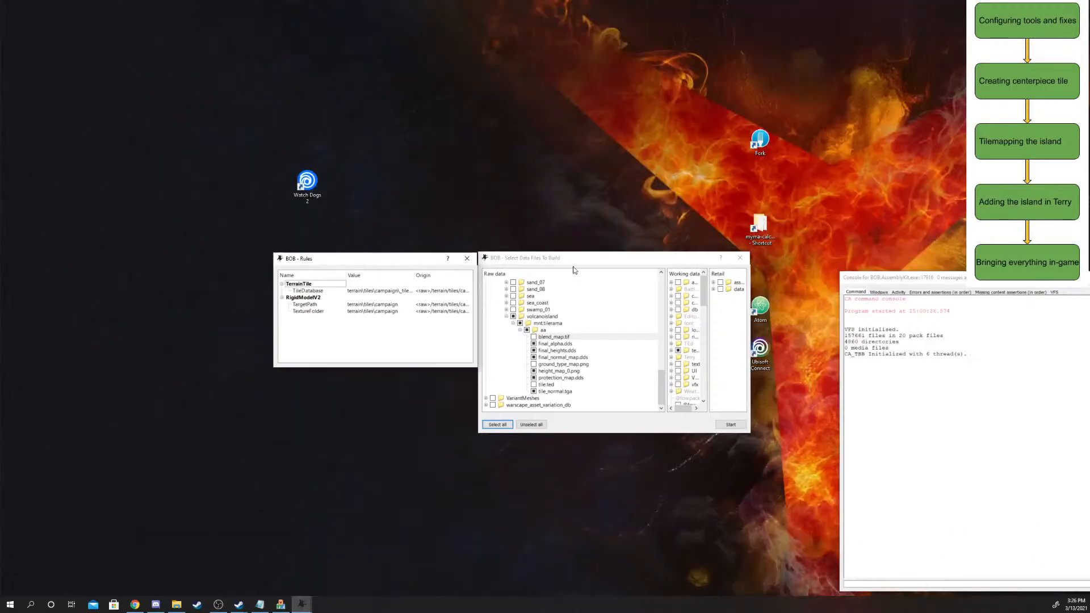
key(alt+Tab)
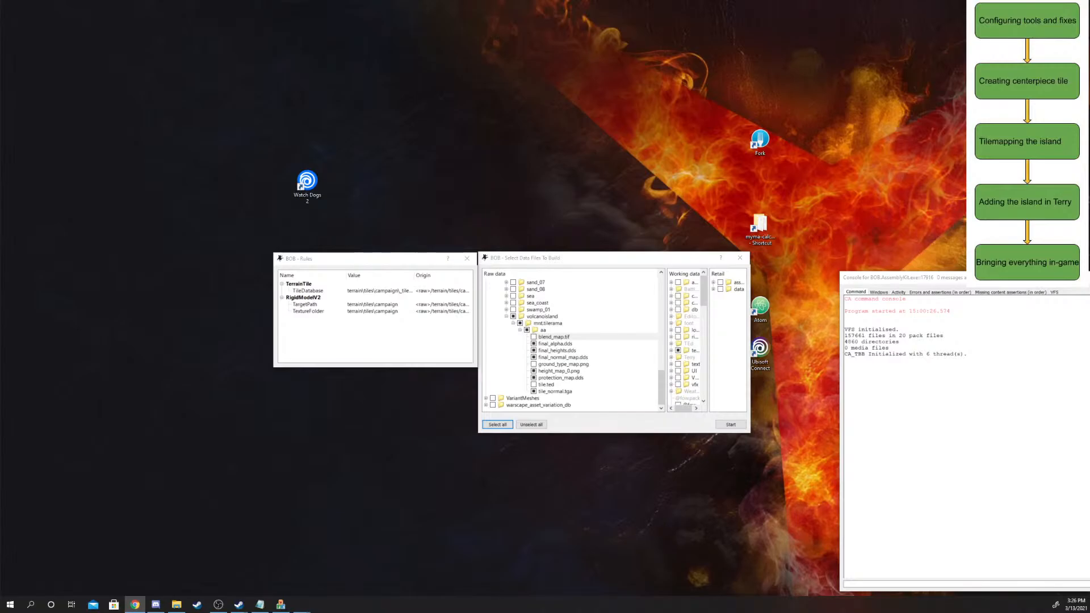
key(alt+Tab)
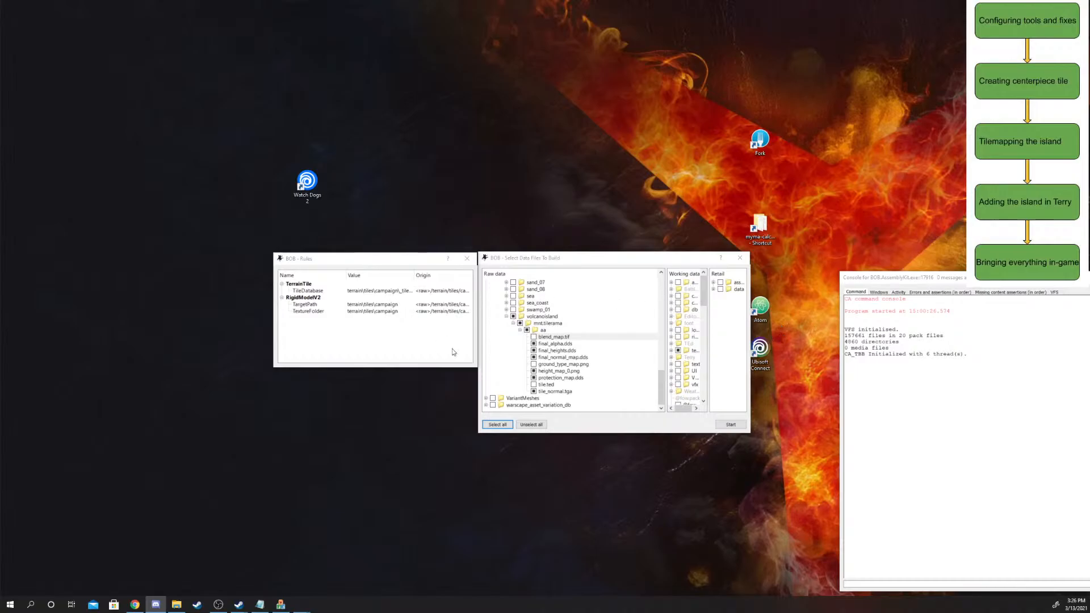
drag(478, 367, 770, 520)
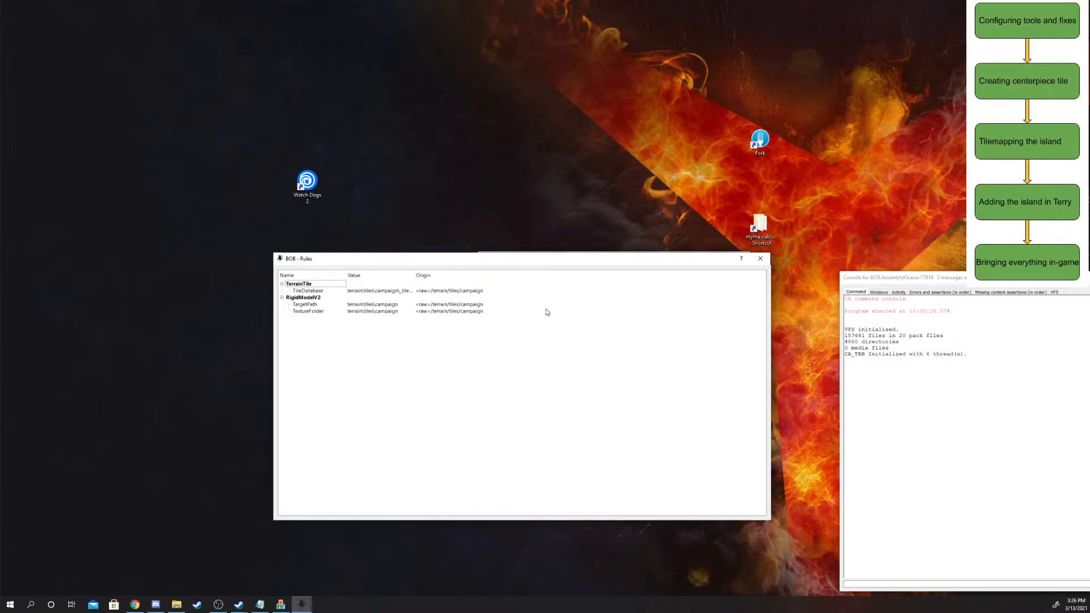
drag(501, 263, 870, 451)
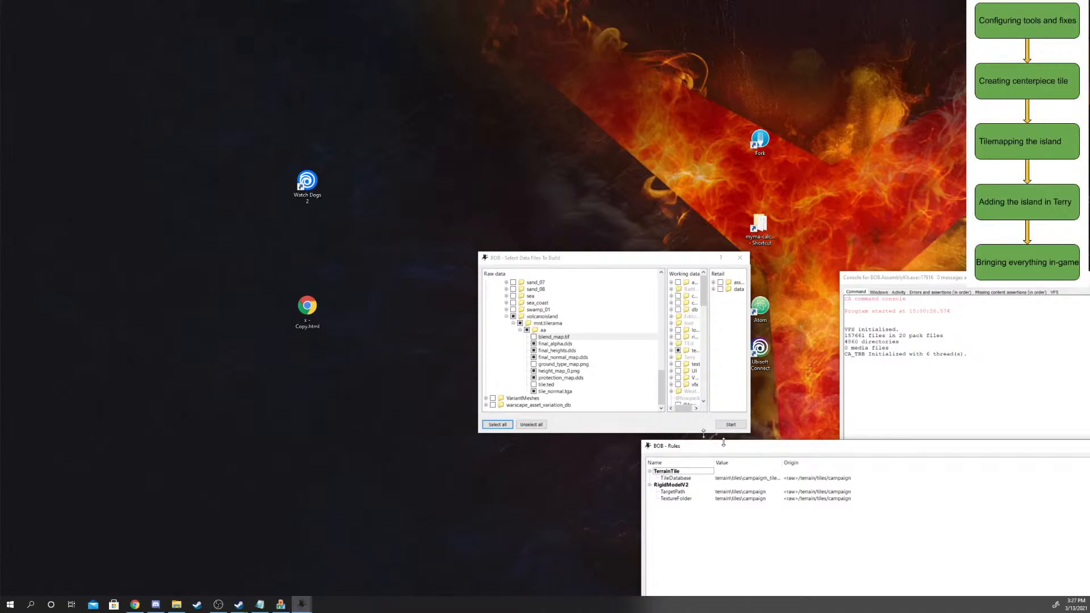
drag(730, 452, 481, 297)
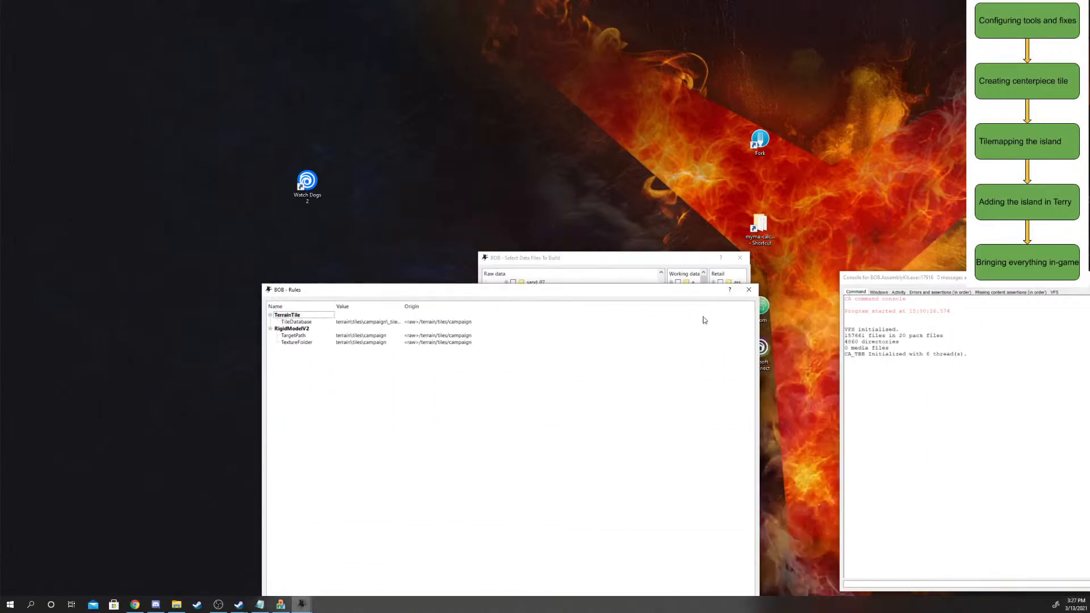
click(743, 288)
- Expand the sand_07 tile's 4x4 folder down to its aa folder to examine the files of an existing tile
click(505, 282)
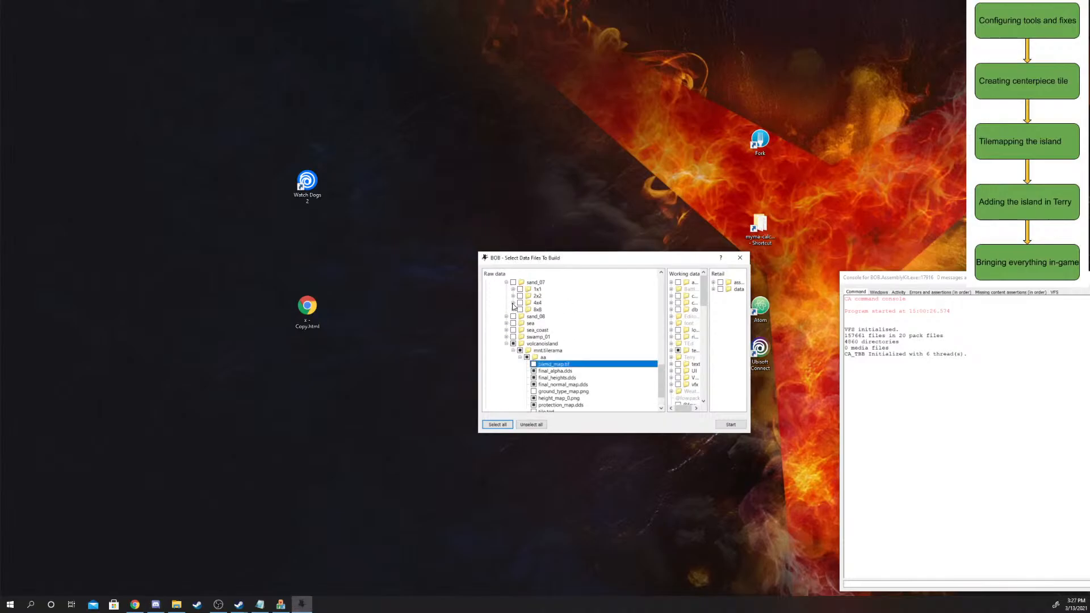
click(513, 303)
click(520, 309)
click(649, 305)
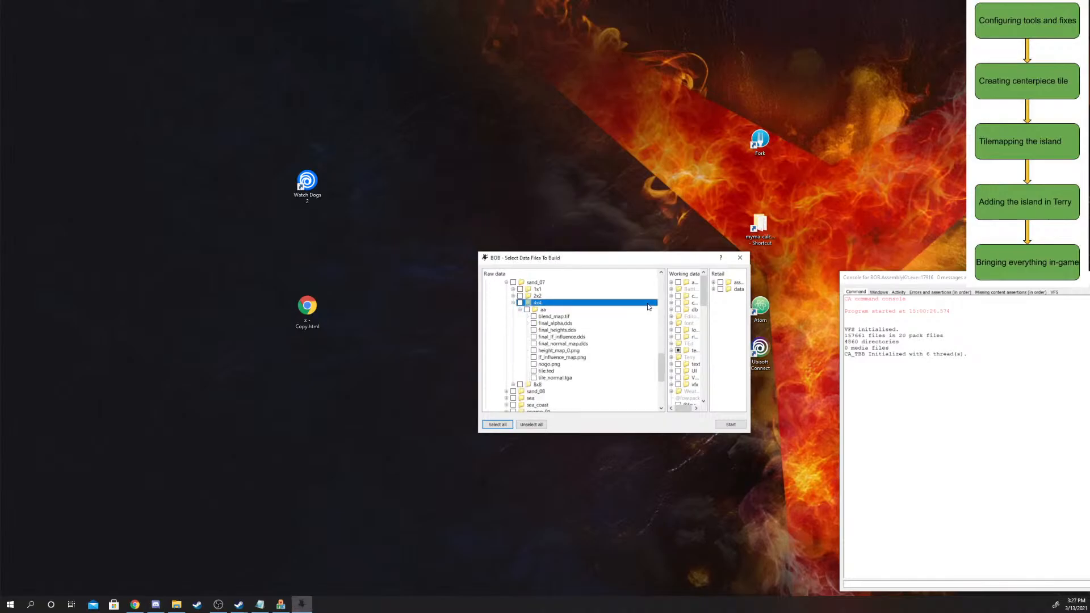
scroll(635, 307, down, 5)
scroll(635, 310, up, 5)
key(alt+Tab)
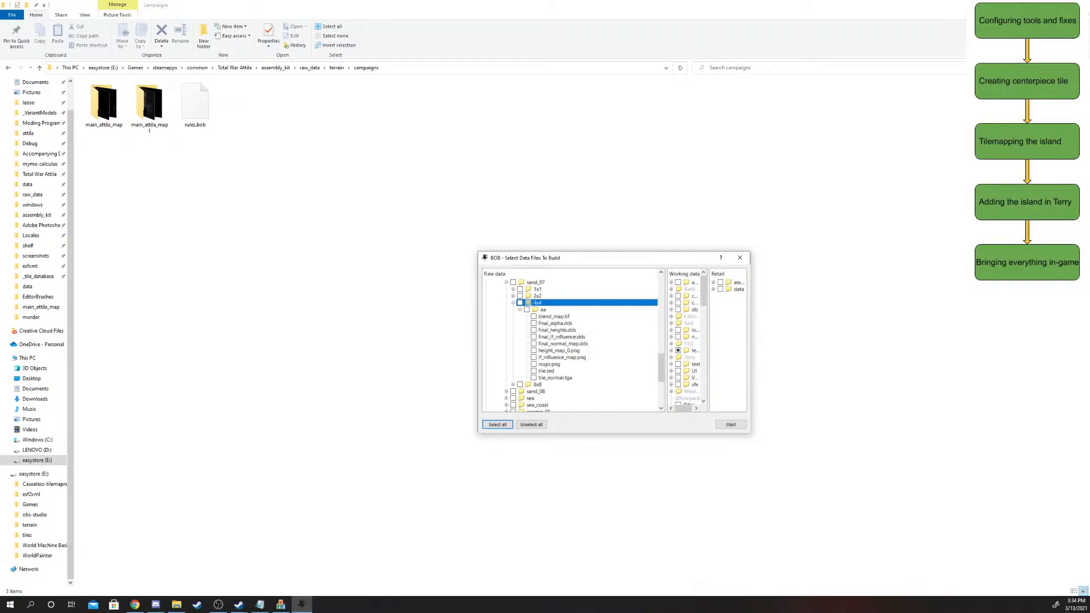
key(alt+Tab)
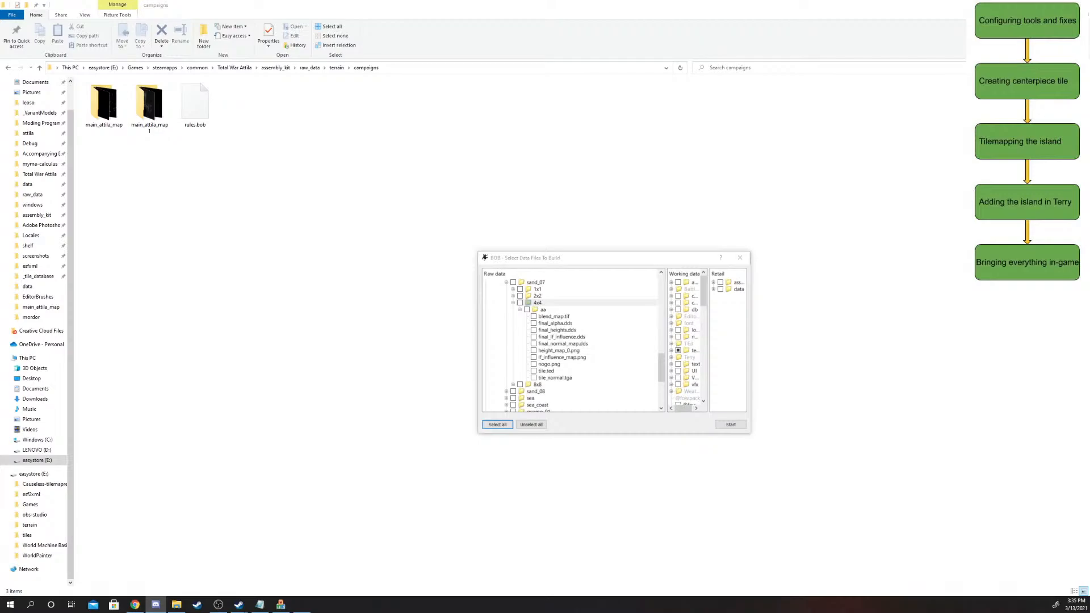
key(alt+Tab)
key(alt+Tab)
key(alt+Tab)
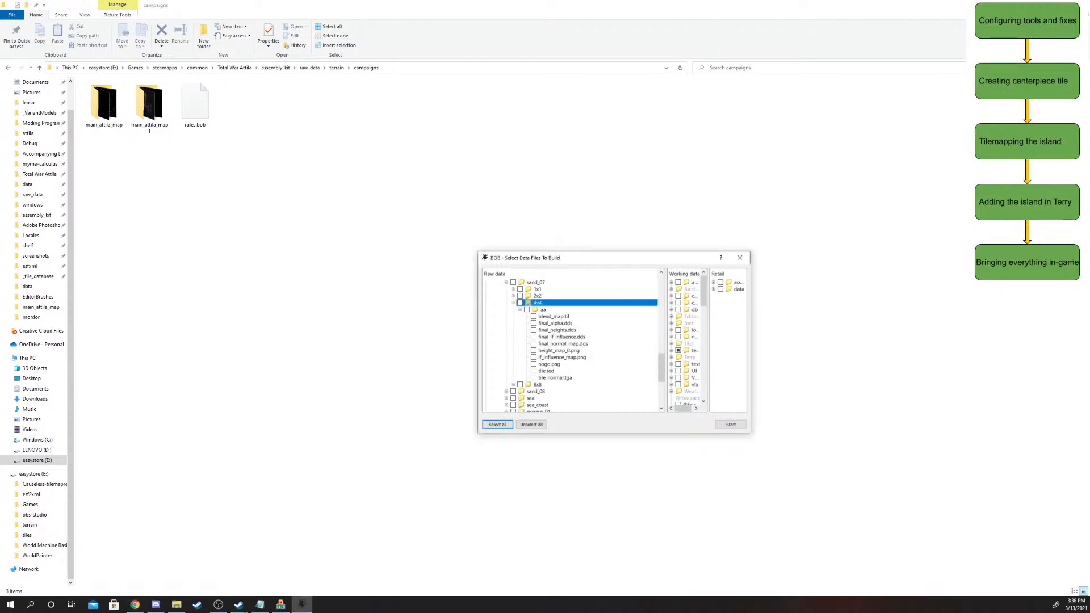
key(alt+Tab)
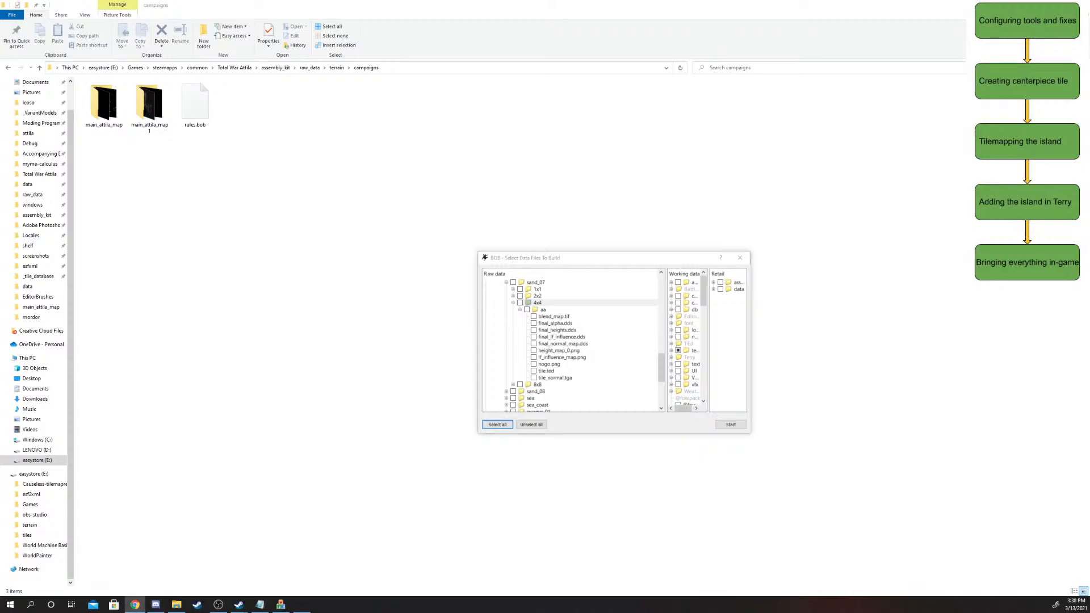
key(alt+Tab)
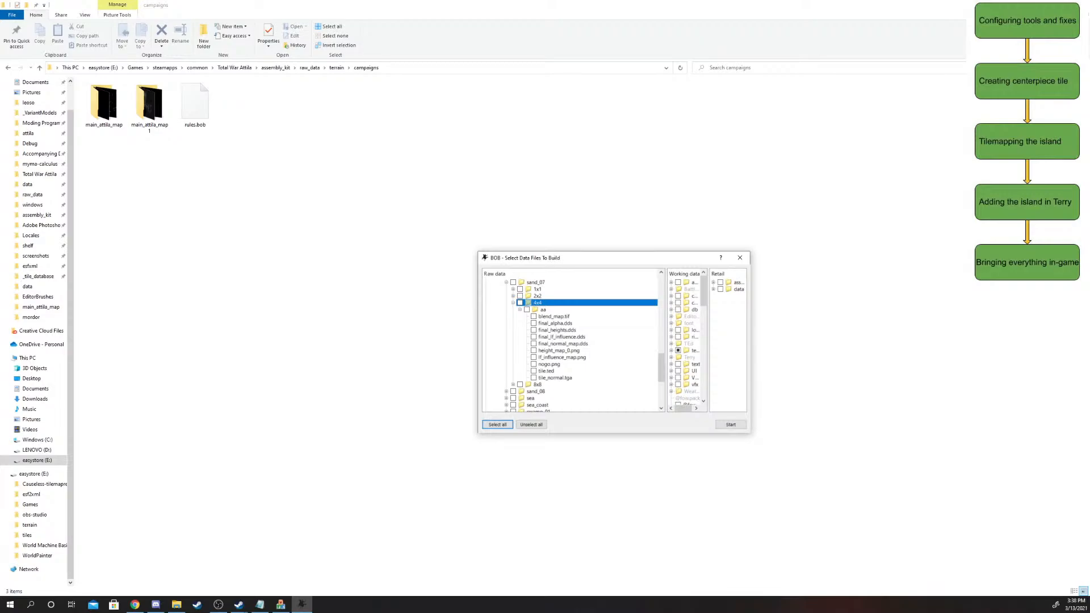
key(alt+Tab)
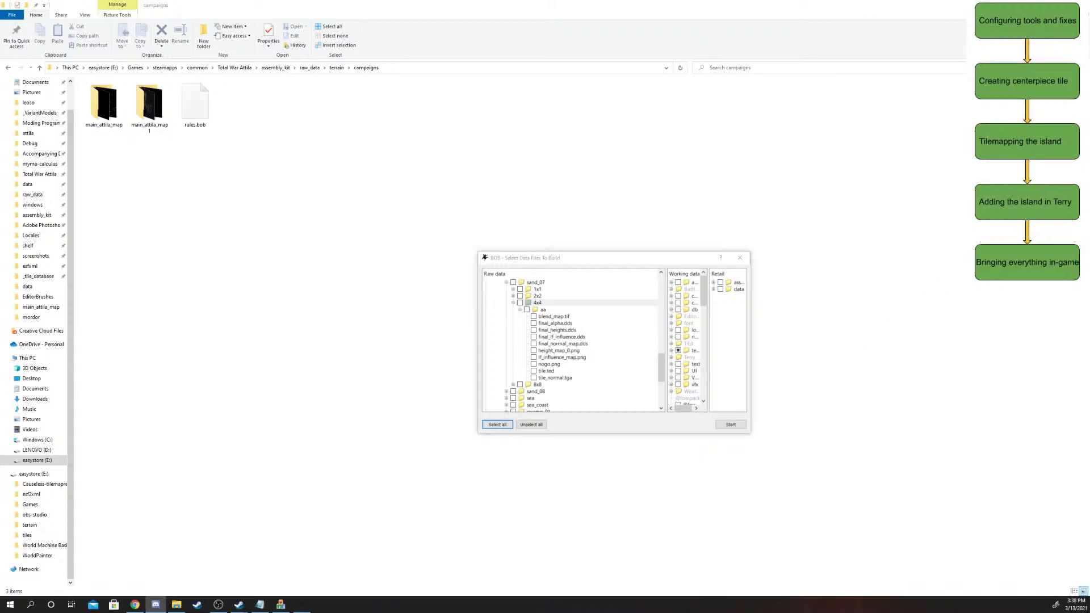
scroll(483, 40, down, 1)
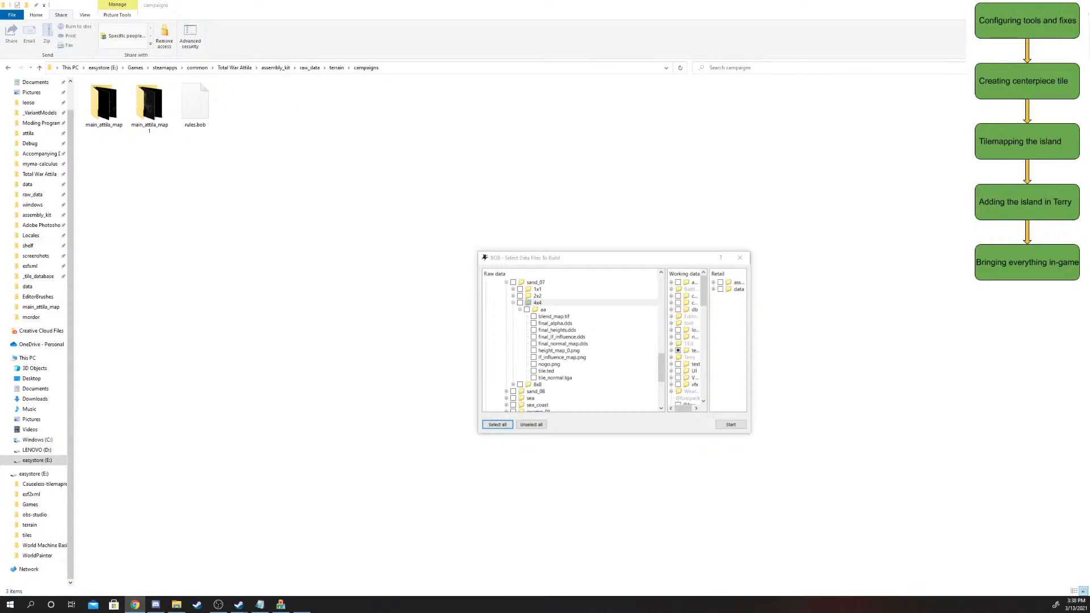
- View the BOB actions of sand_07's 4x4 folder, merge its consumer actions for comparison, and close the actions dialog
right_click(541, 303)
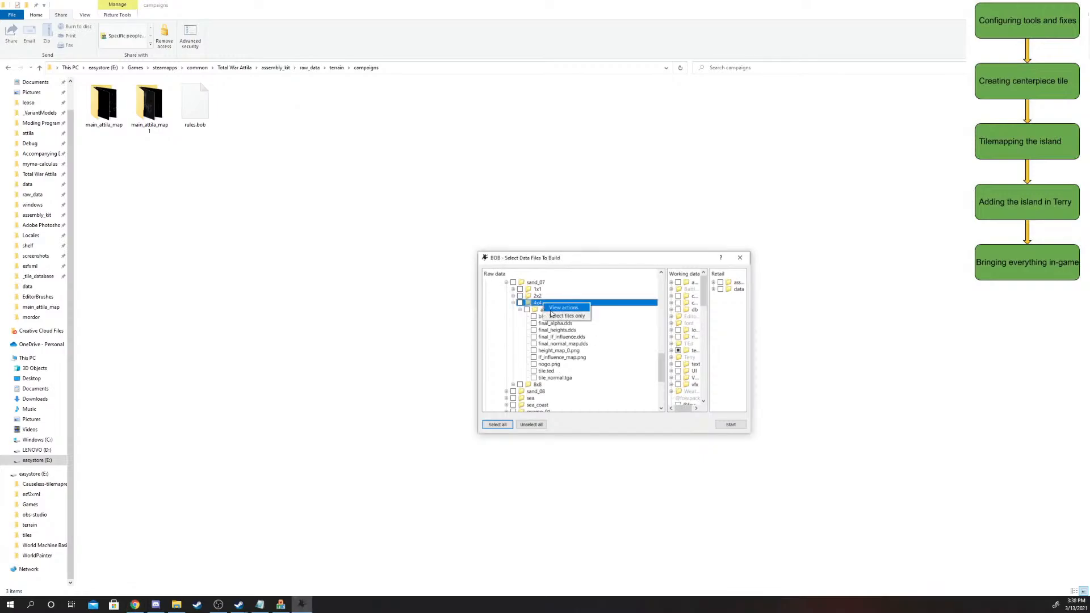
click(554, 311)
scroll(559, 372, down, 3)
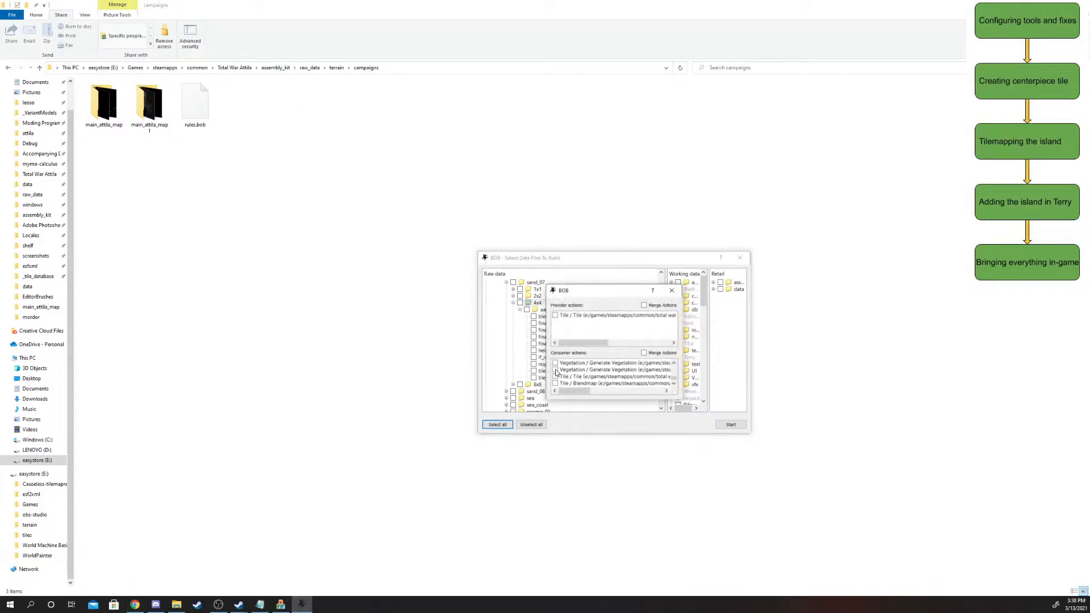
click(644, 353)
click(672, 290)
- Collapse the sand_07 folder, review the files selected under volcanoisland, and start the BOB build
scroll(584, 322, up, 3)
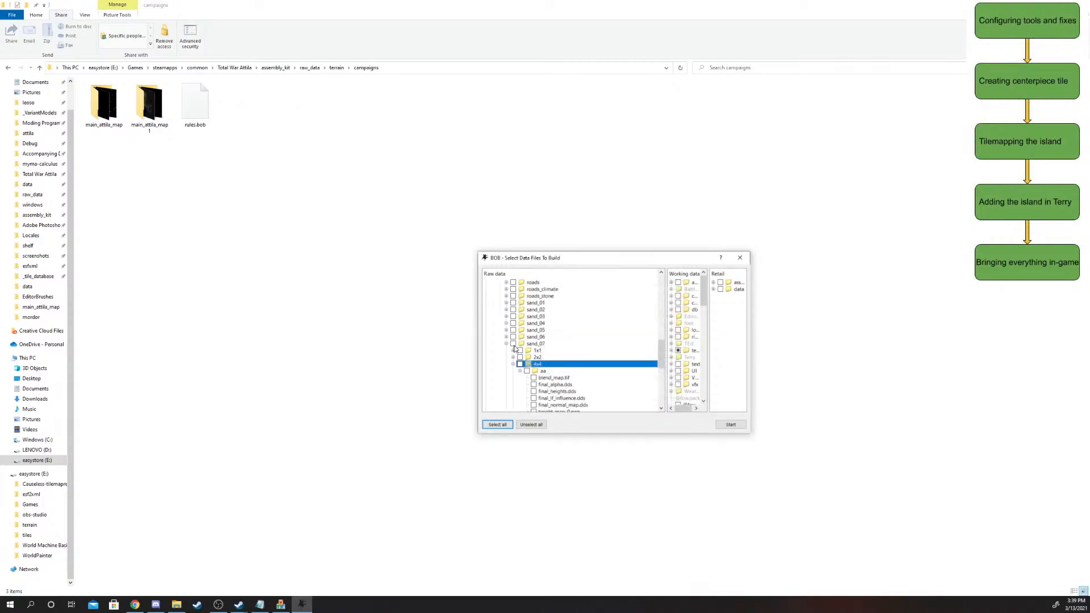
click(506, 343)
scroll(509, 344, down, 2)
scroll(548, 341, up, 10)
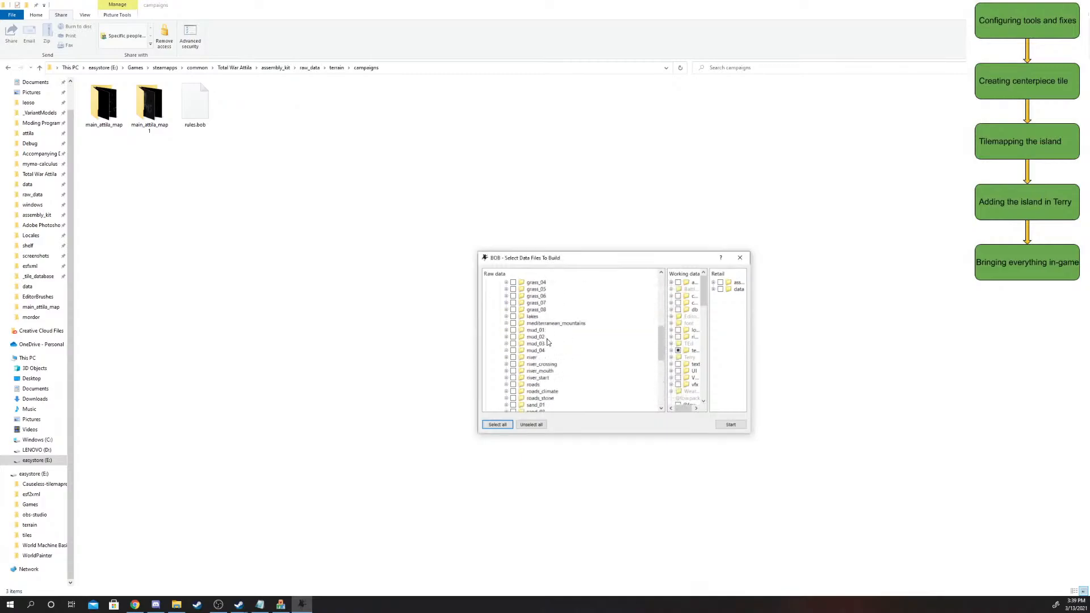
scroll(545, 344, down, 16)
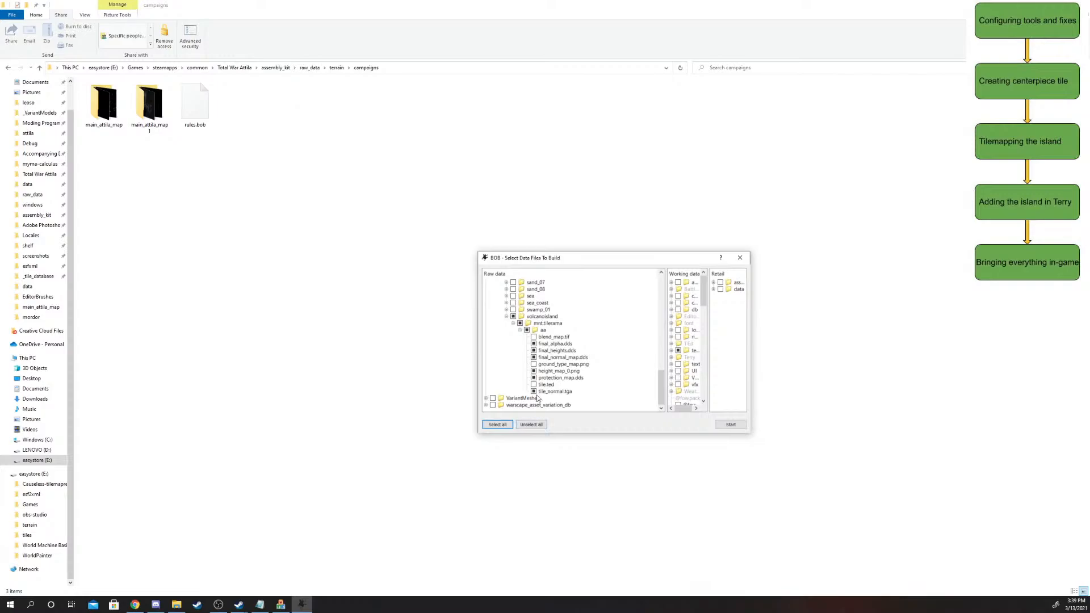
scroll(537, 396, up, 15)
click(731, 426)
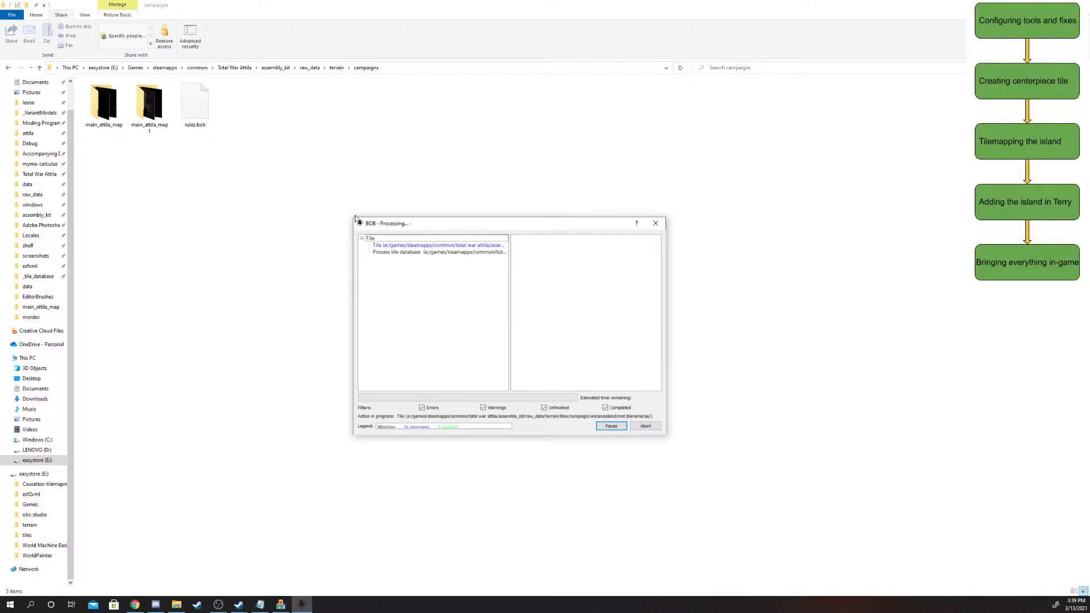
- Enlarge the BOB processing window and examine the logs of the Tile and Process tile database actions
drag(353, 218, 229, 38)
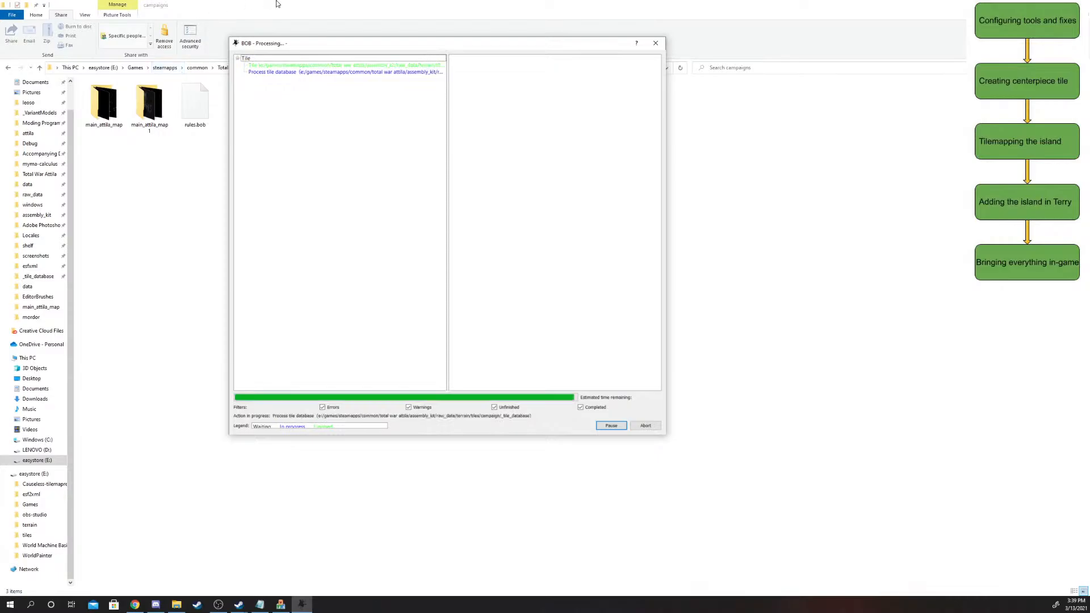
click(279, 66)
click(268, 73)
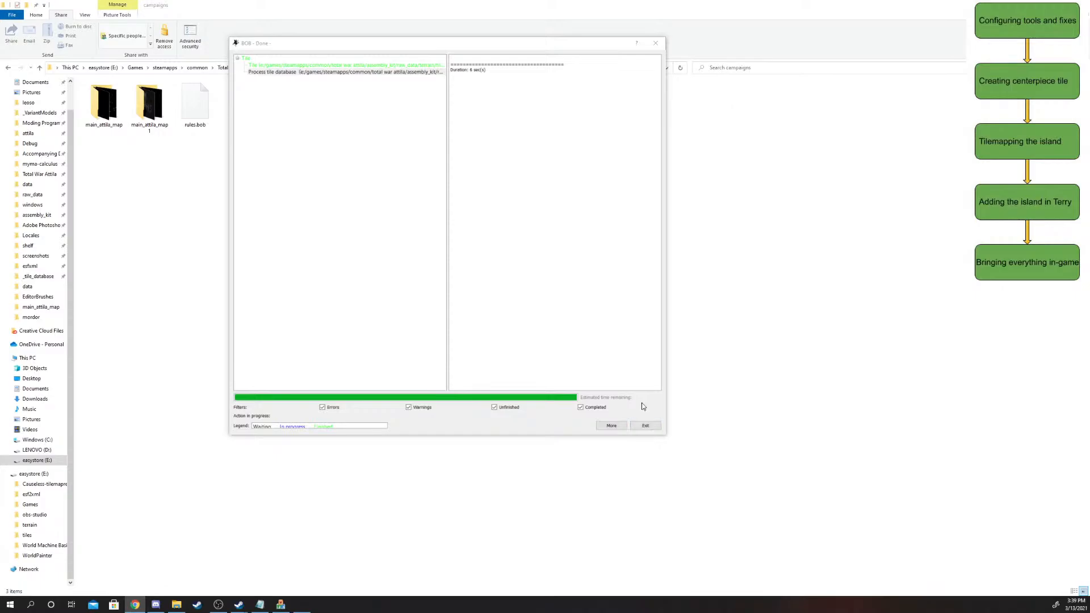
click(404, 64)
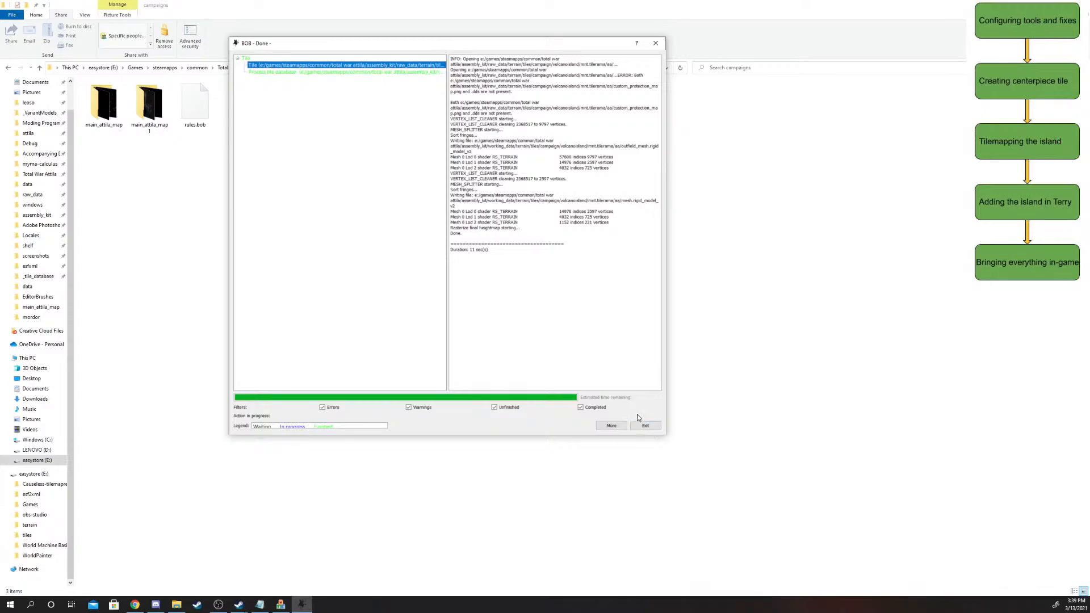
drag(497, 173, 430, 57)
drag(477, 222, 432, 250)
- Exit BOB and open the data folder of Total War Attila in File Explorer
key(alt+F4)
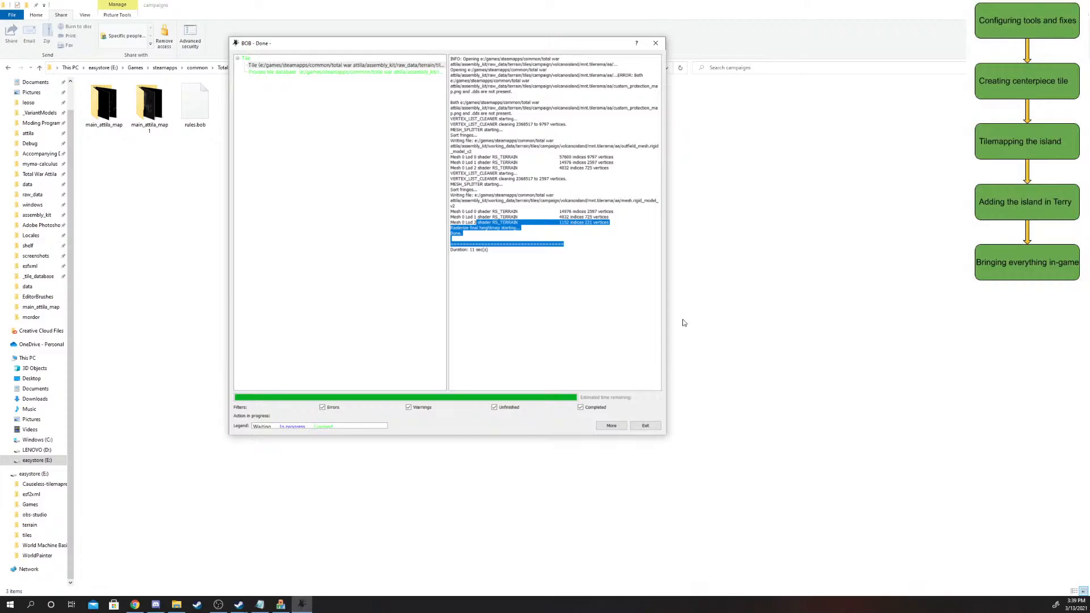
click(645, 426)
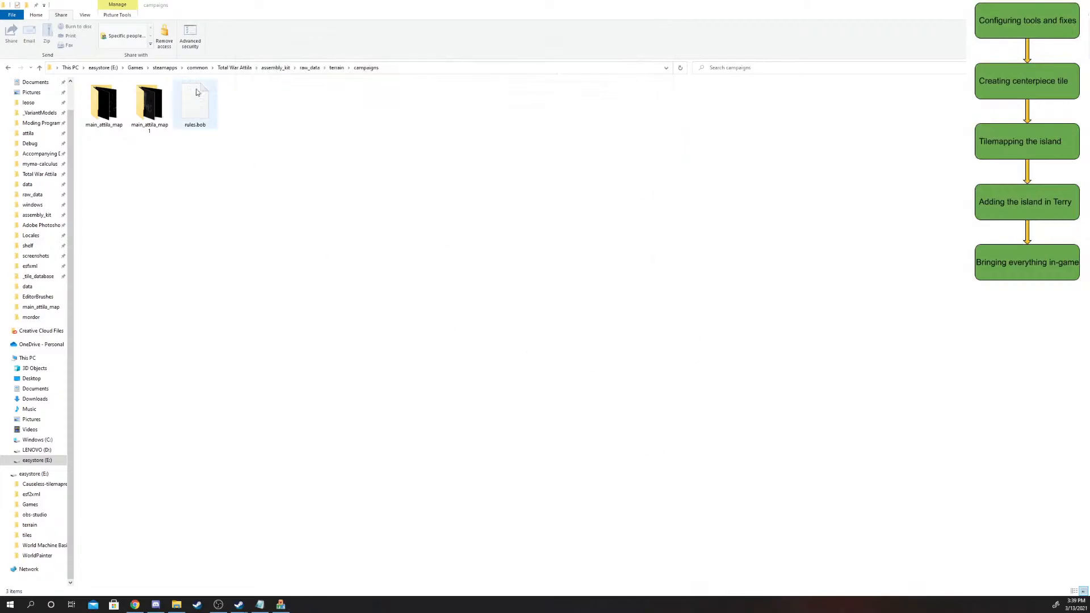
click(242, 73)
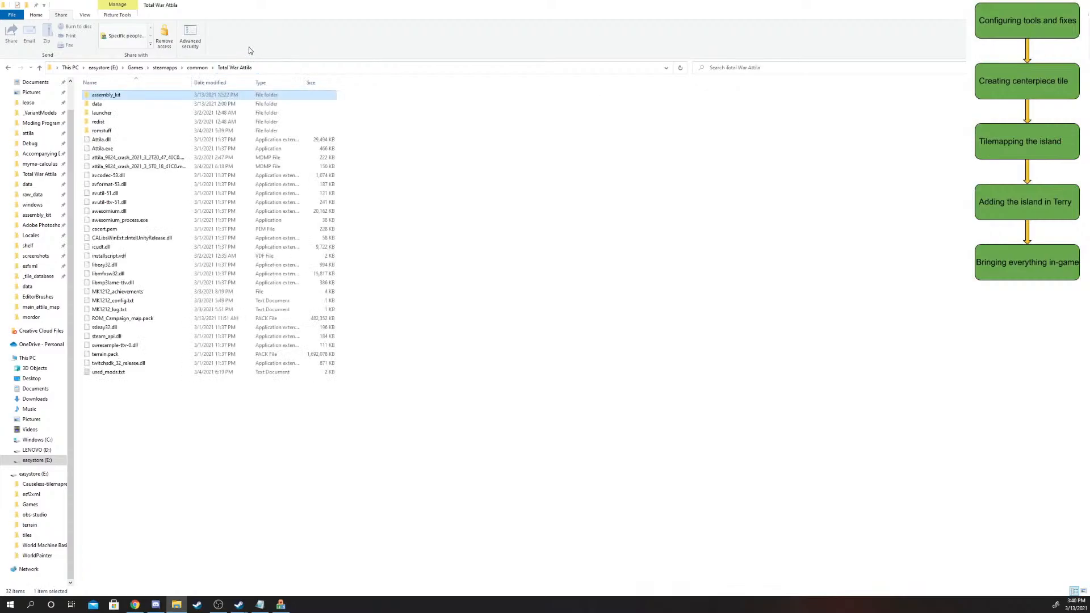
double_click(142, 105)
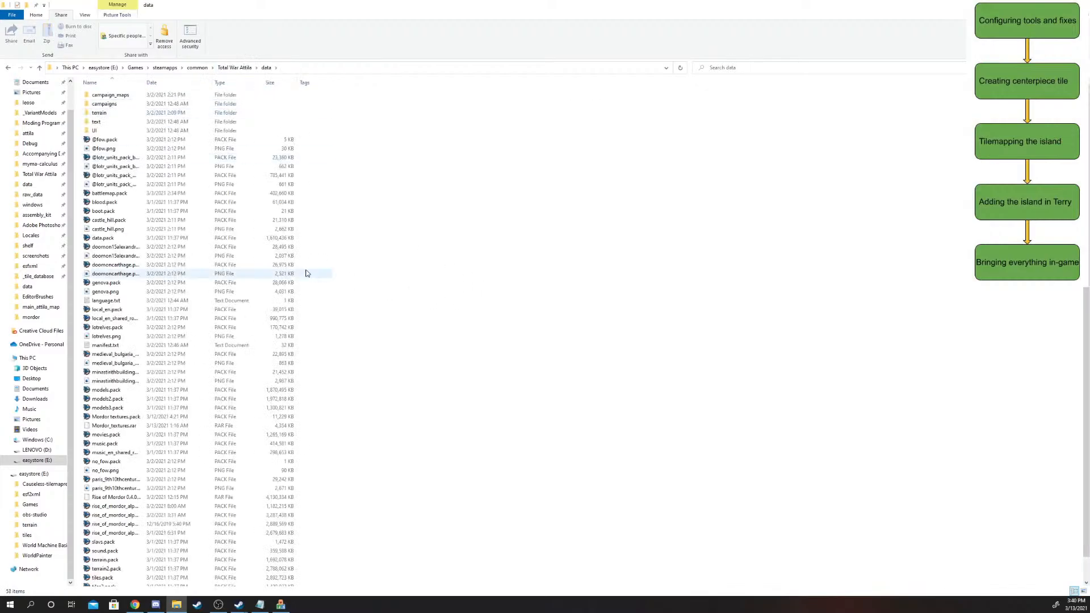
- Open models.pack from the Total War Attila data folder in Rusted PackFile Manager and maximize its window
scroll(226, 275, down, 1)
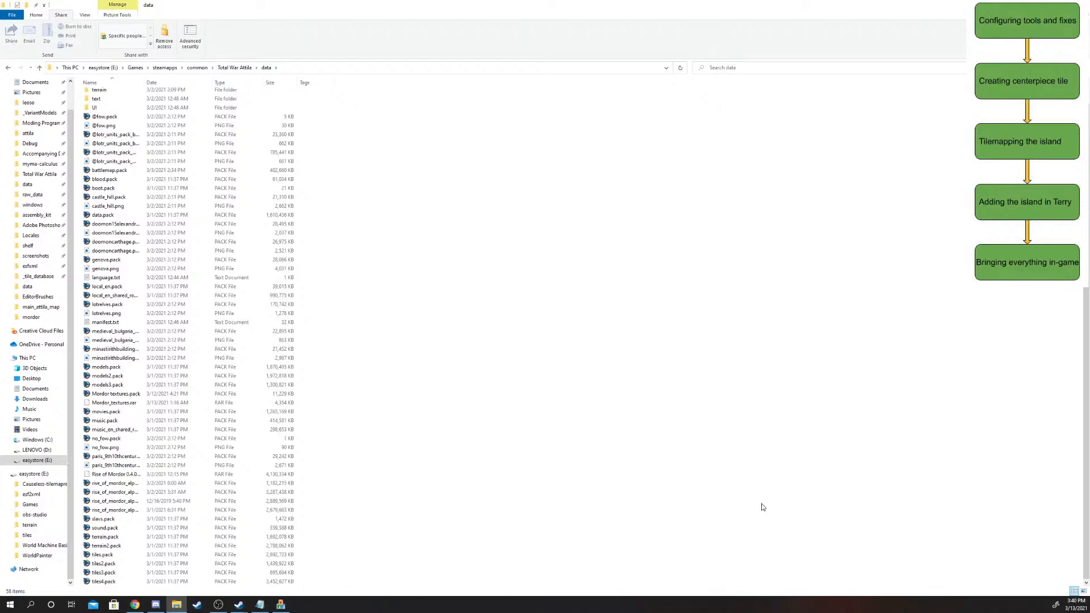
double_click(143, 369)
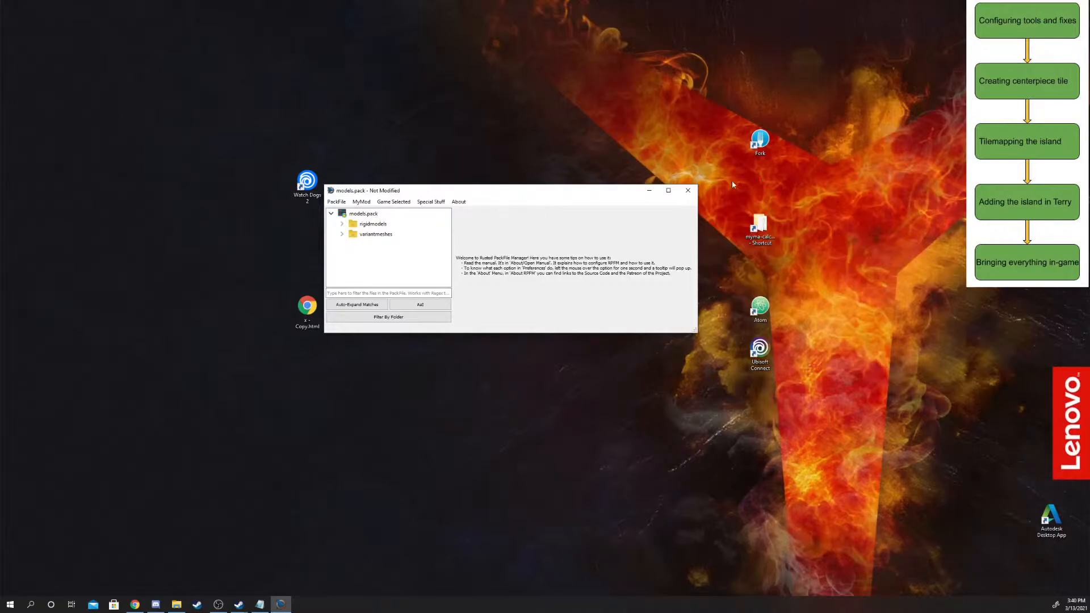
click(668, 190)
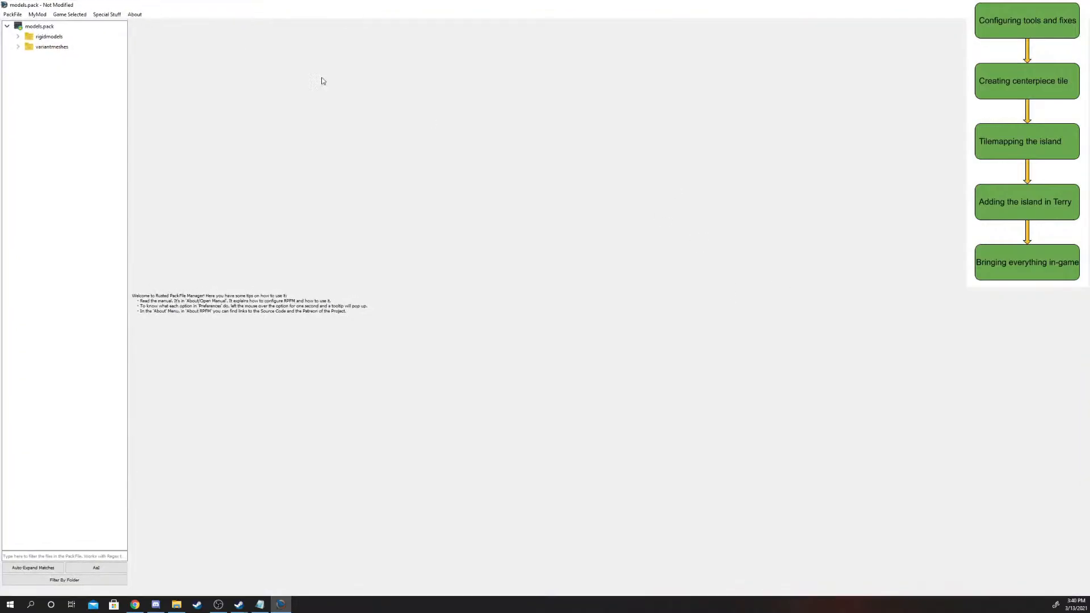
- Create a new PackFile and change its type to Movie
click(12, 15)
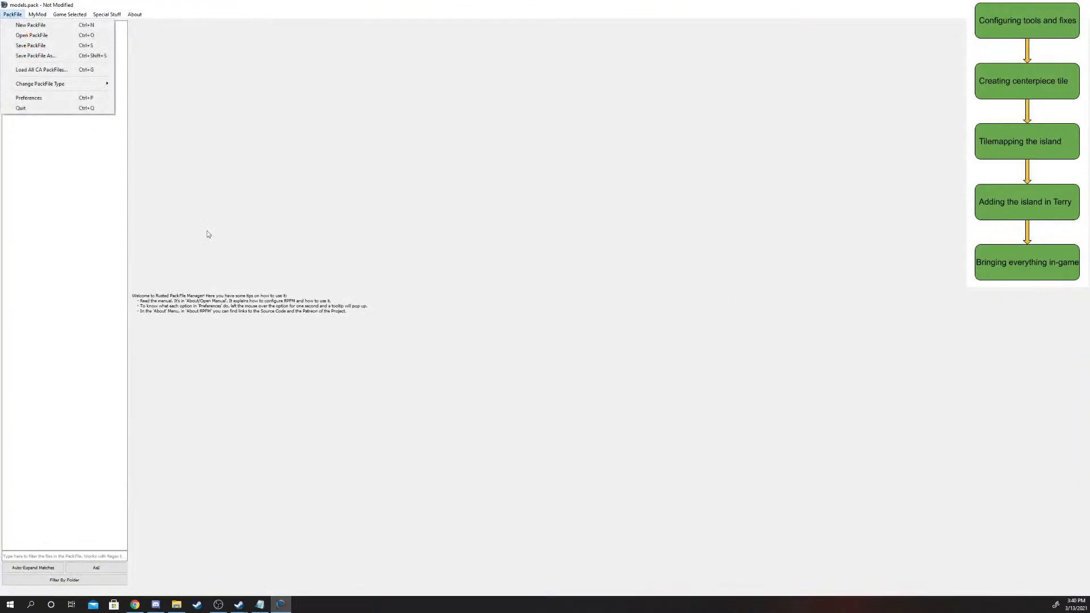
click(32, 24)
click(13, 15)
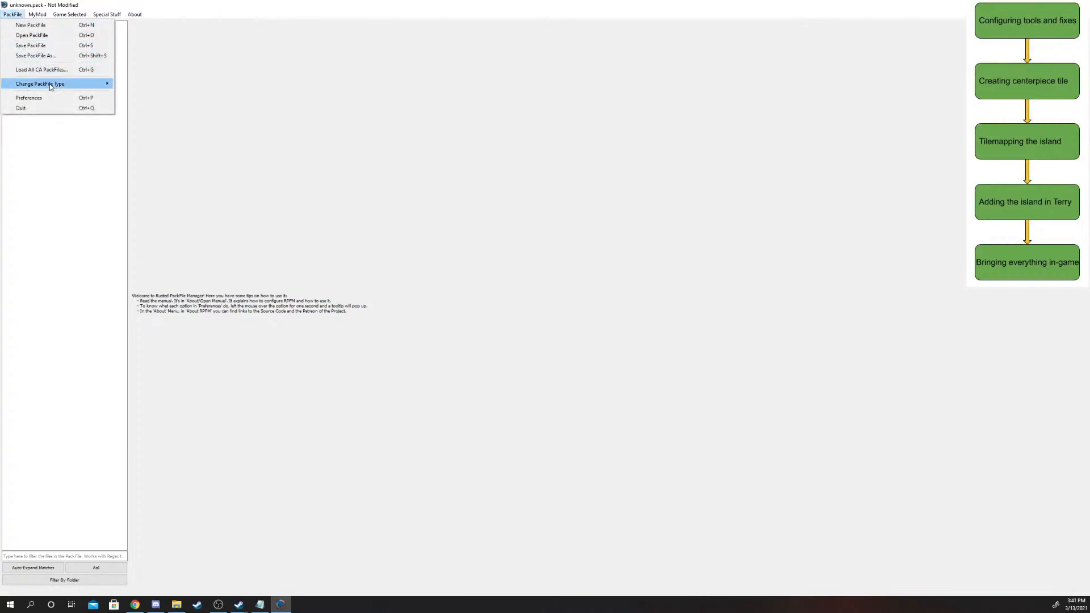
mouse_move(50, 85)
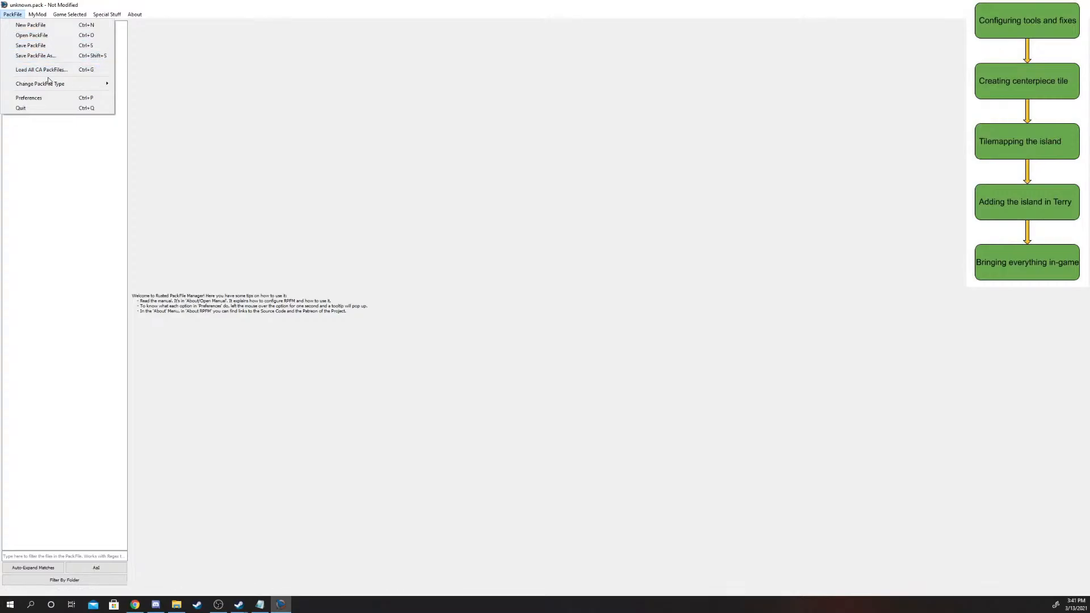
mouse_move(50, 86)
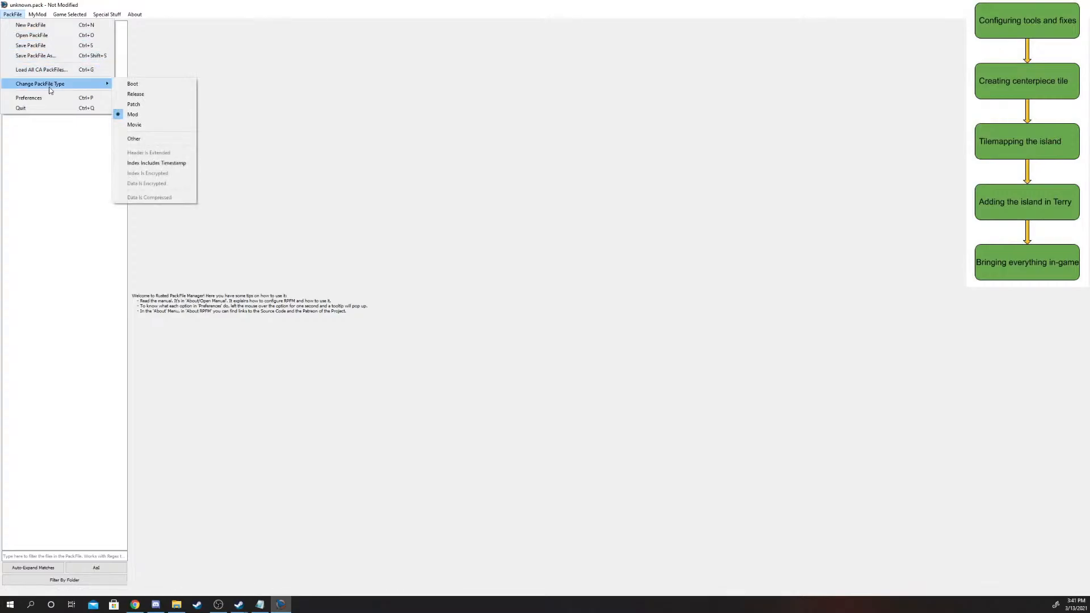
click(135, 125)
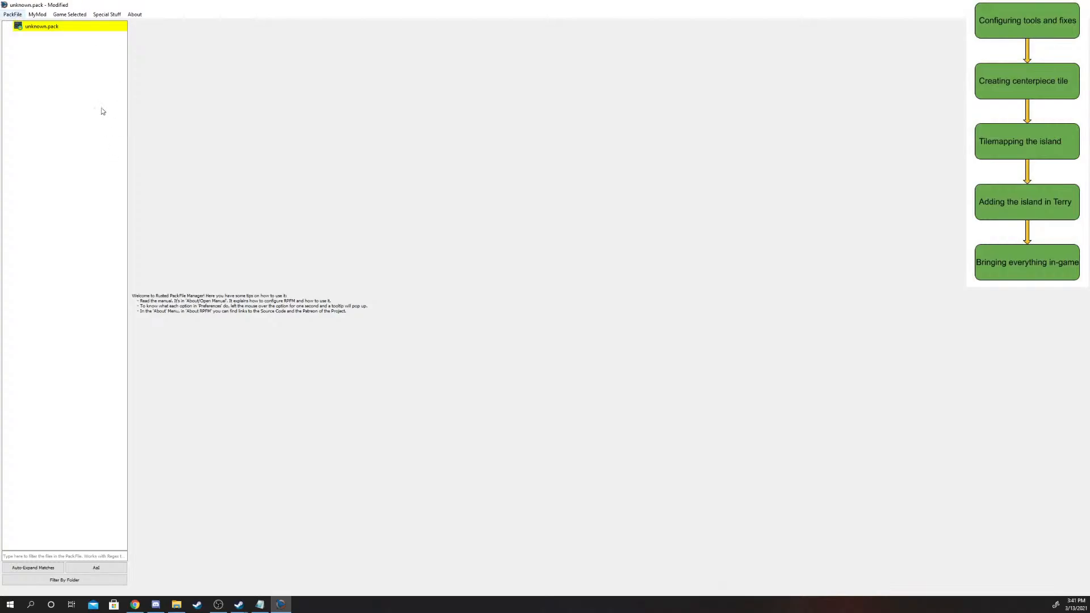
right_click(63, 30)
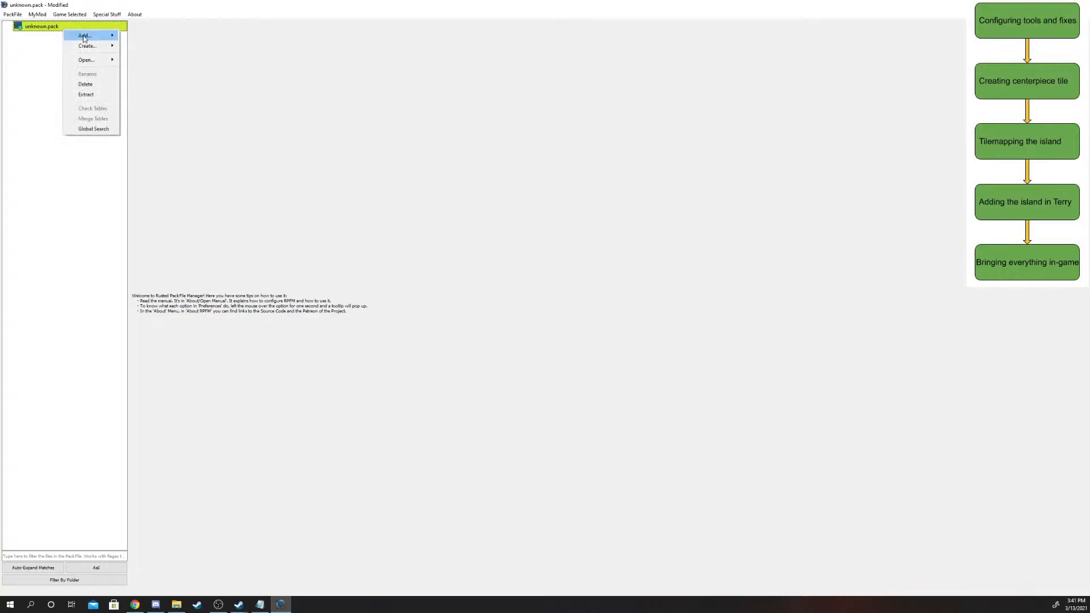
mouse_move(84, 37)
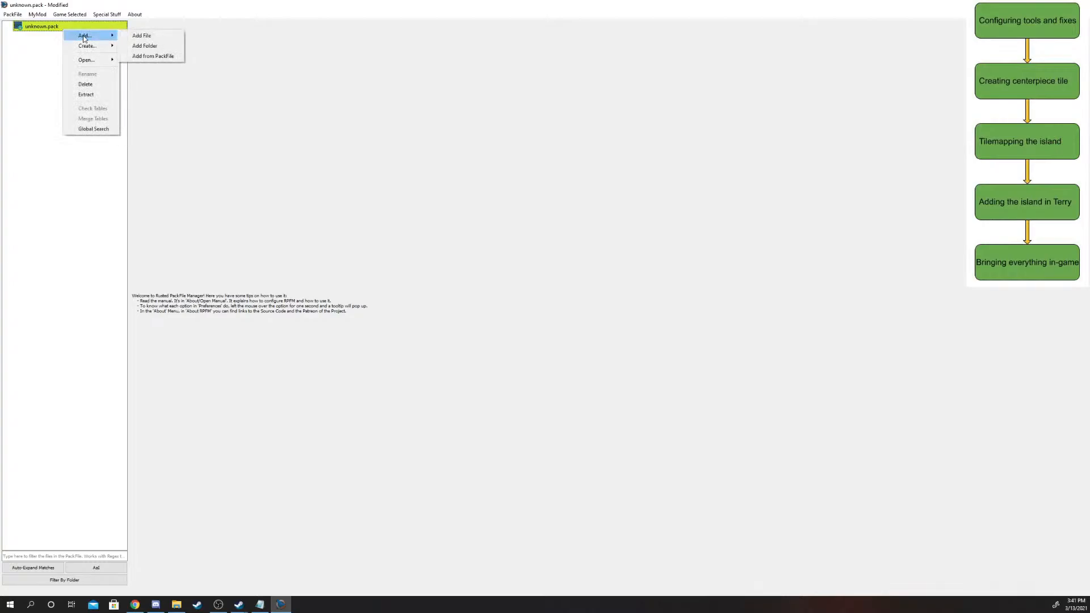
click(144, 46)
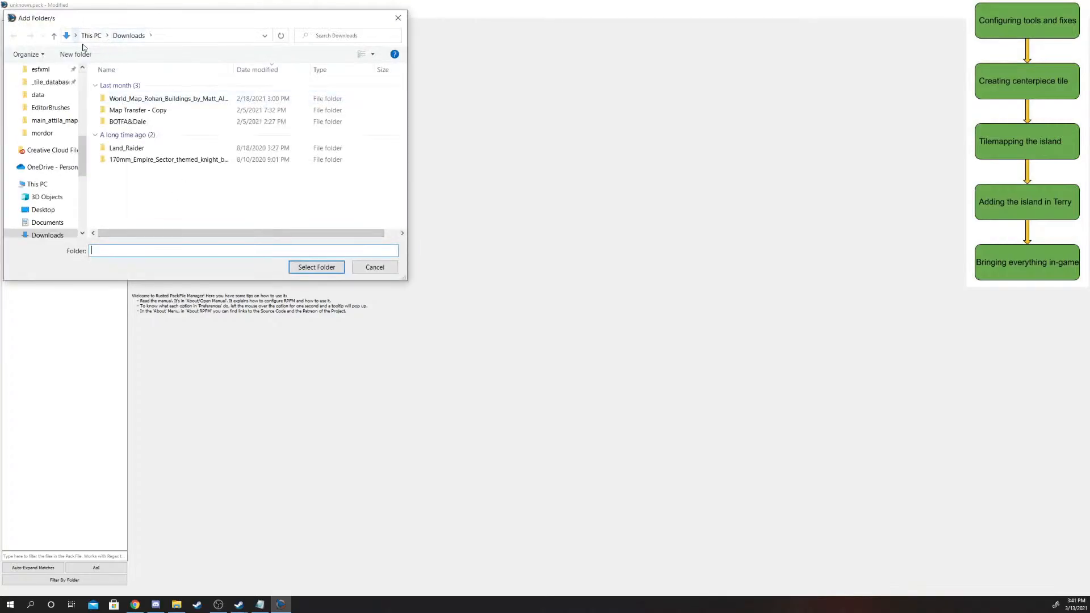
mouse_move(90, 35)
mouse_down()
mouse_move(114, 55)
mouse_move(90, 35)
mouse_up()
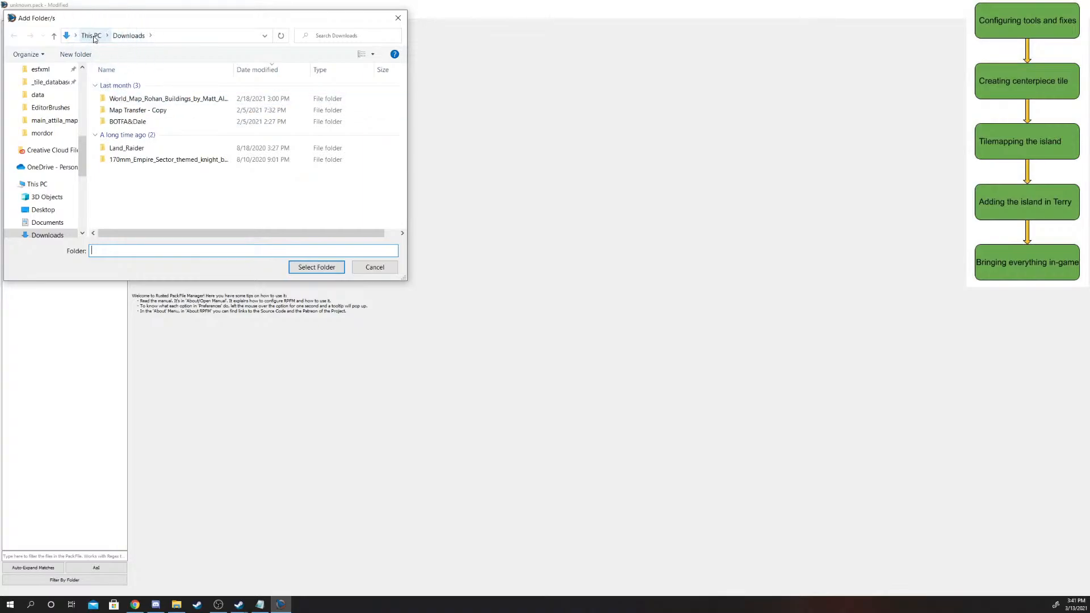
click(375, 268)
- Examine the assembly kit's working_data/terrain/tiles/campaign folder while choosing a folder to add, return to terrain and cancel the selection
right_click(41, 27)
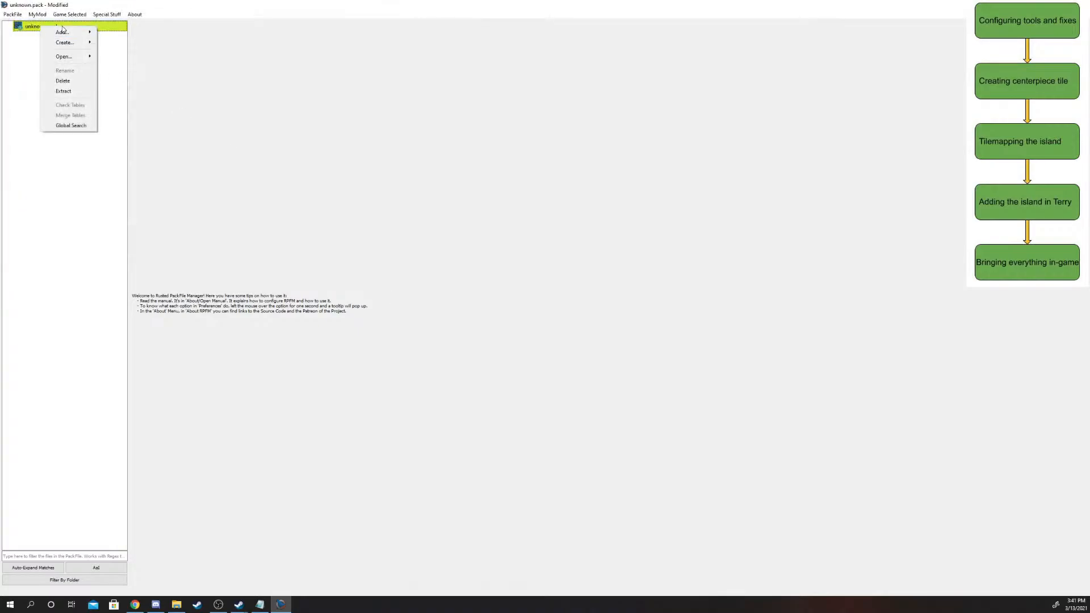
mouse_move(63, 32)
click(120, 42)
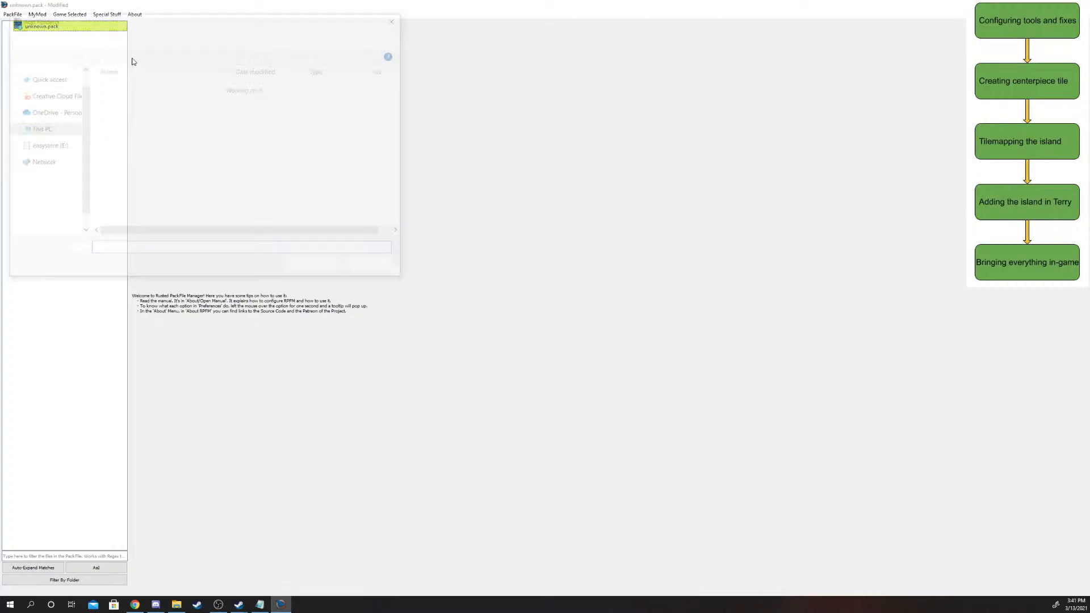
scroll(74, 158, up, 2)
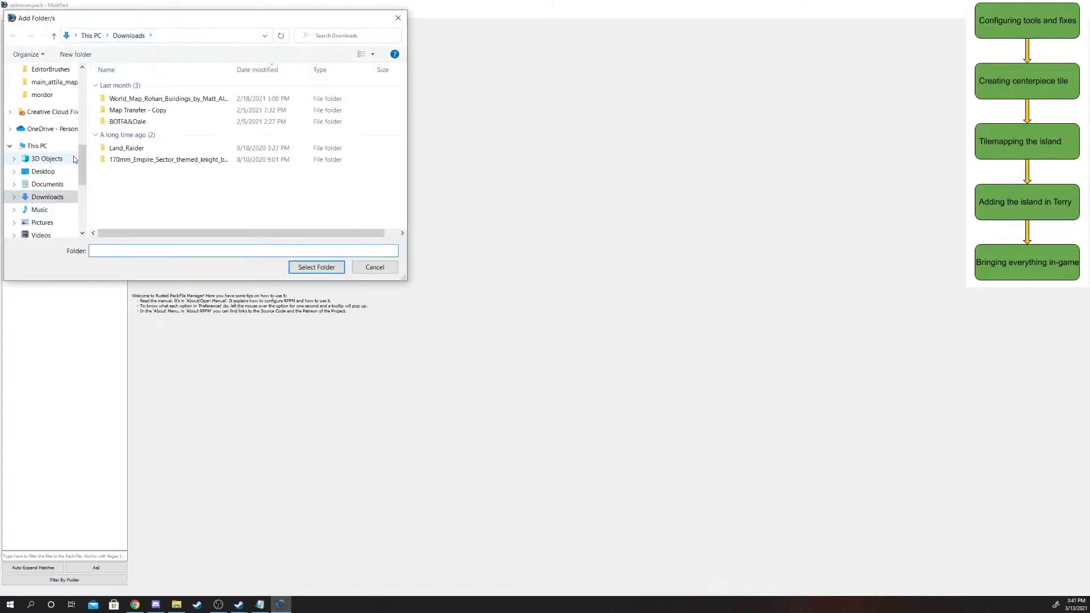
scroll(74, 158, up, 3)
click(54, 171)
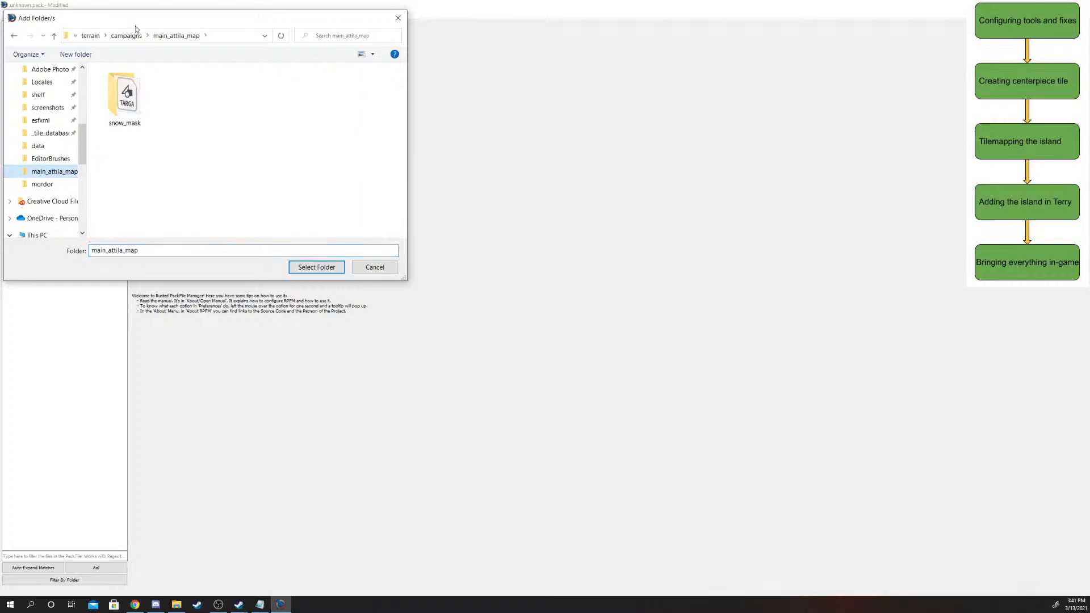
click(129, 35)
click(145, 35)
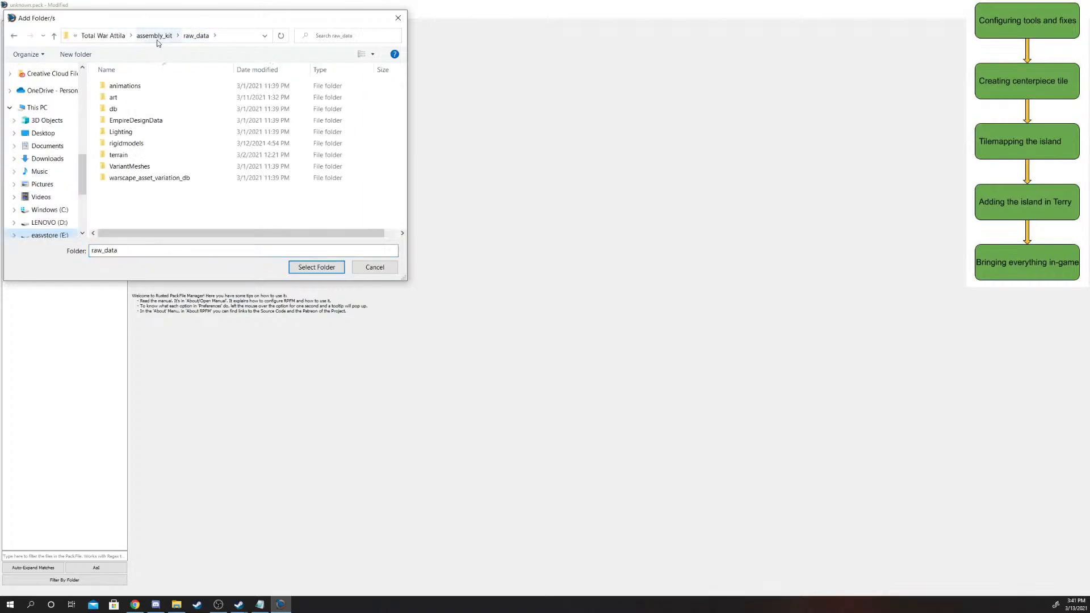
click(156, 36)
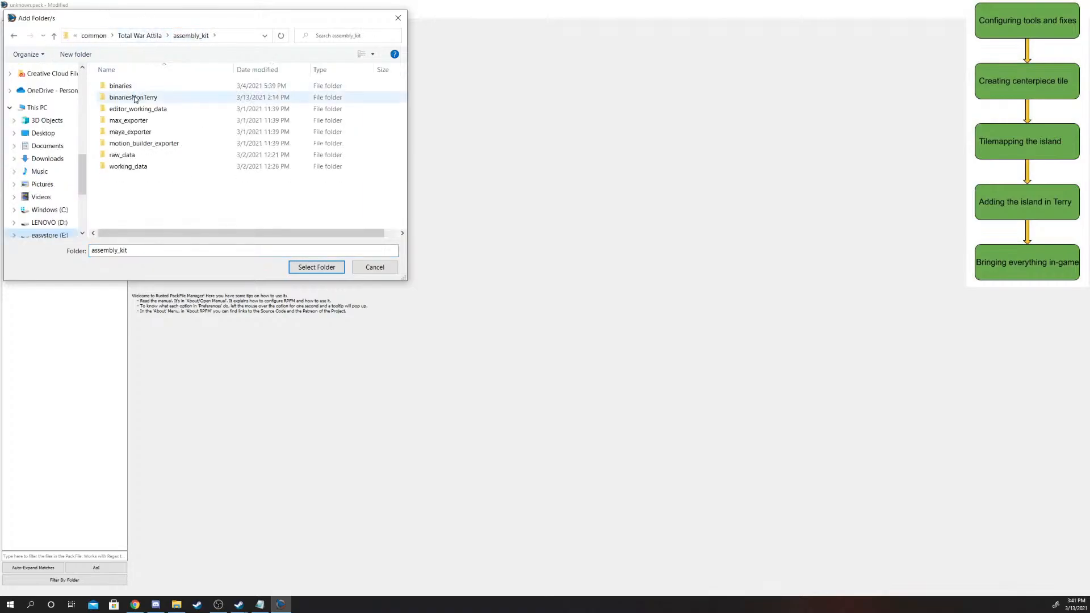
double_click(146, 168)
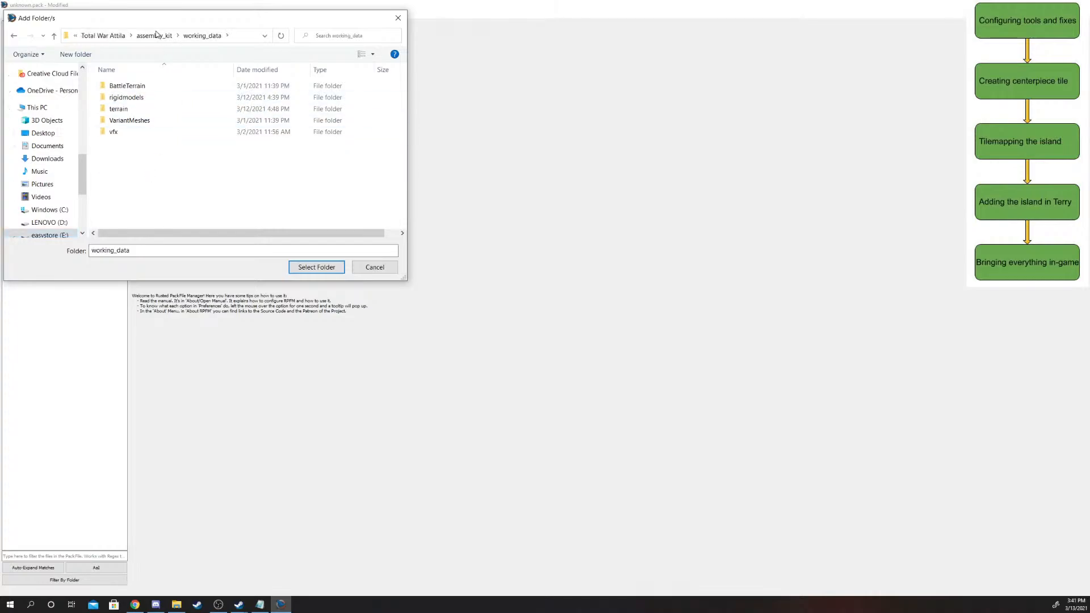
double_click(119, 109)
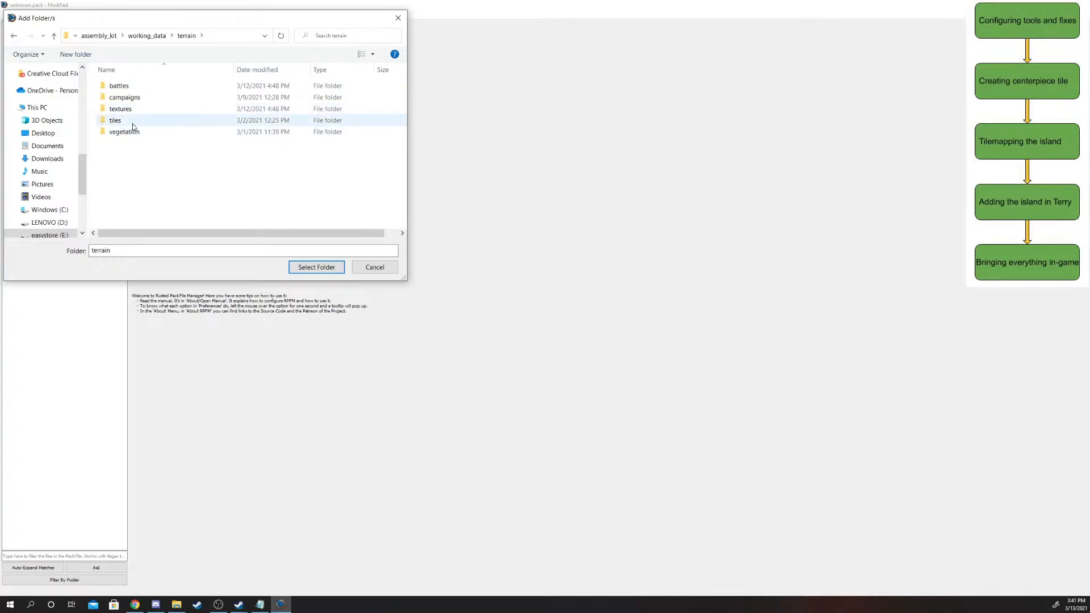
double_click(133, 120)
double_click(137, 97)
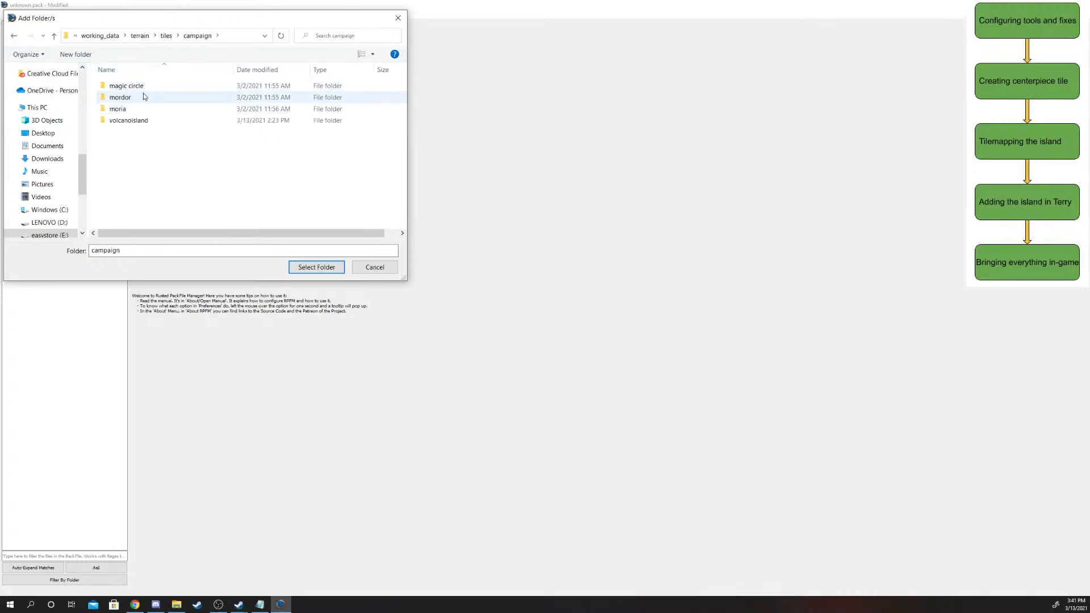
click(139, 35)
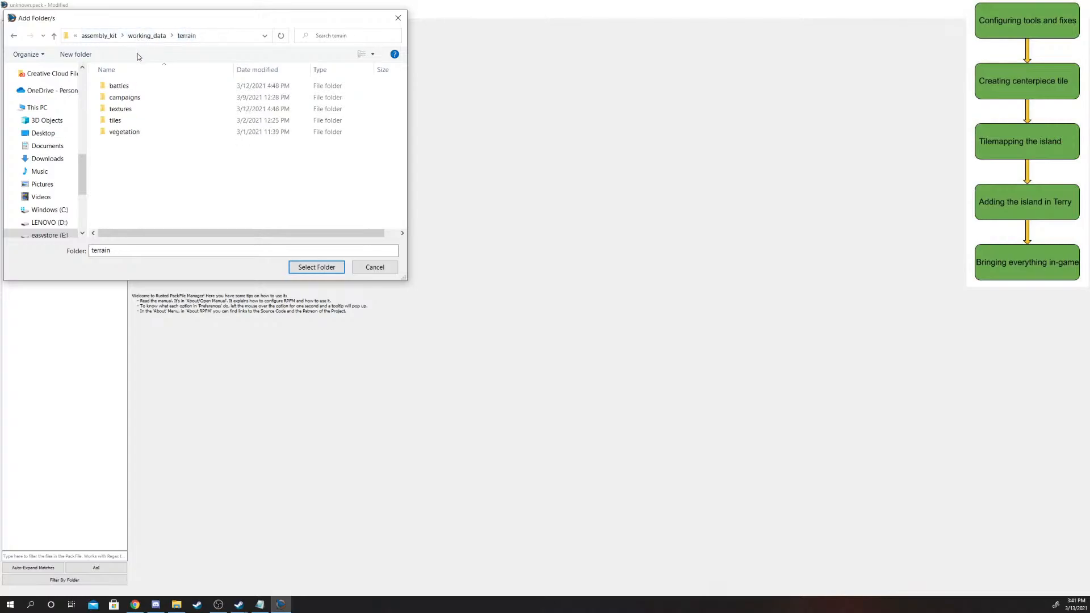
click(374, 267)
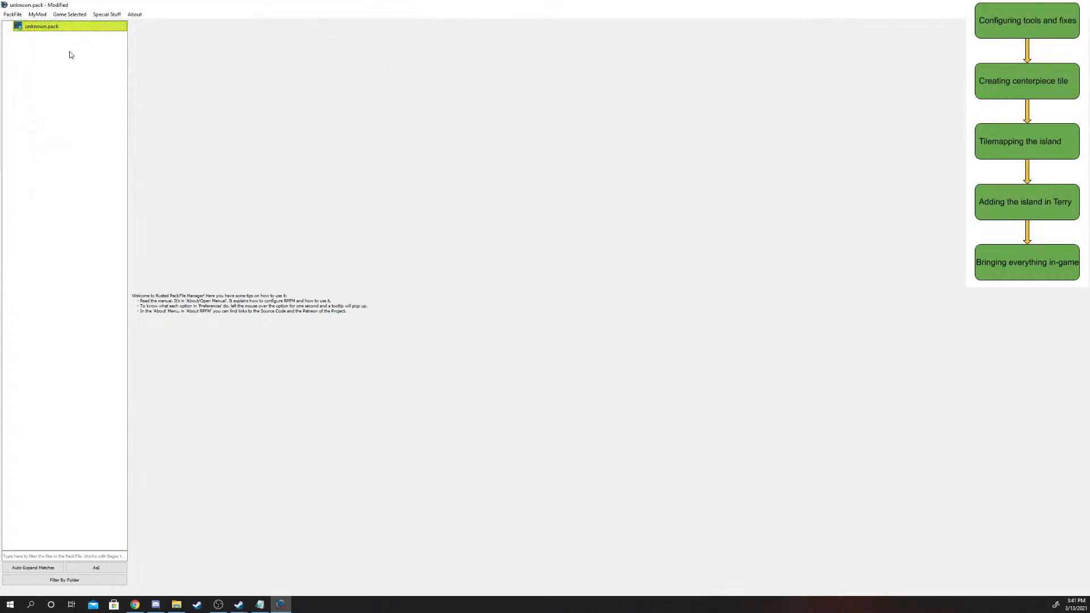
- Create a folder named terrain in the new PackFile
right_click(47, 33)
mouse_move(83, 37)
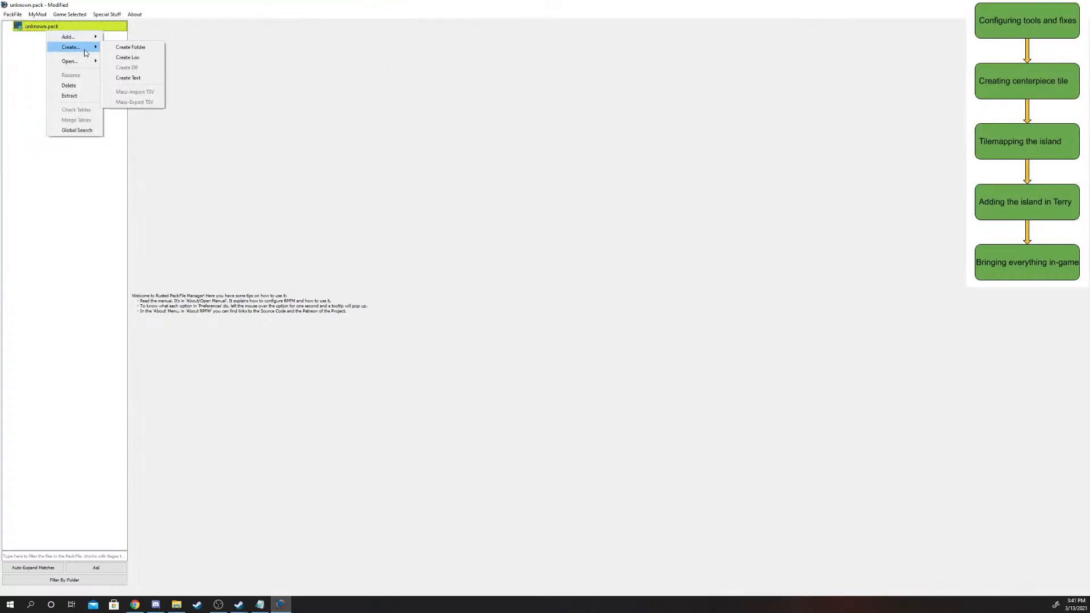
click(146, 47)
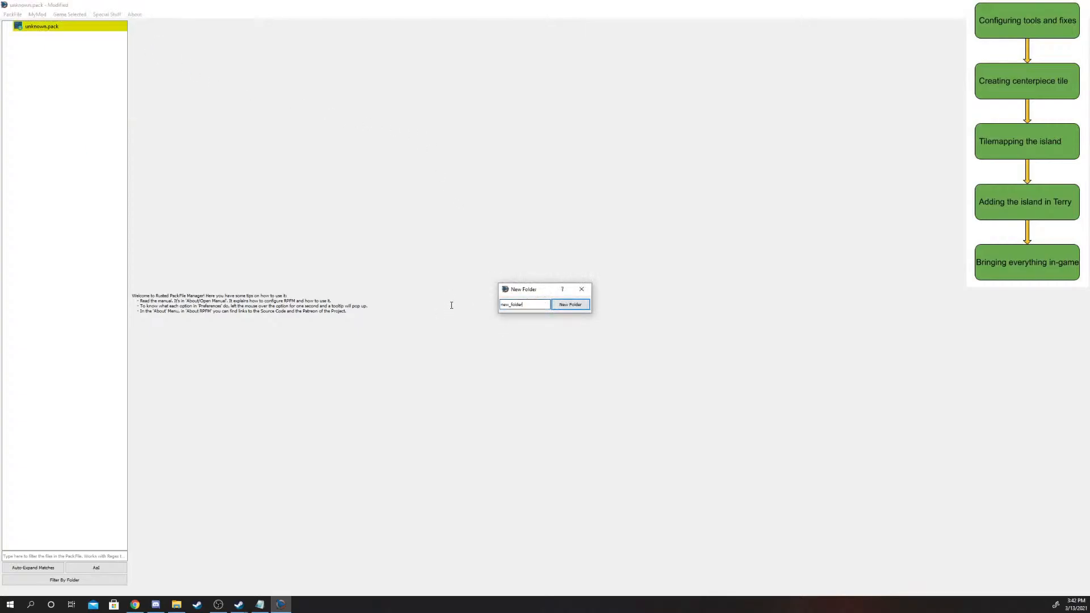
key(ctrl+a)
text(T)
key(Return)
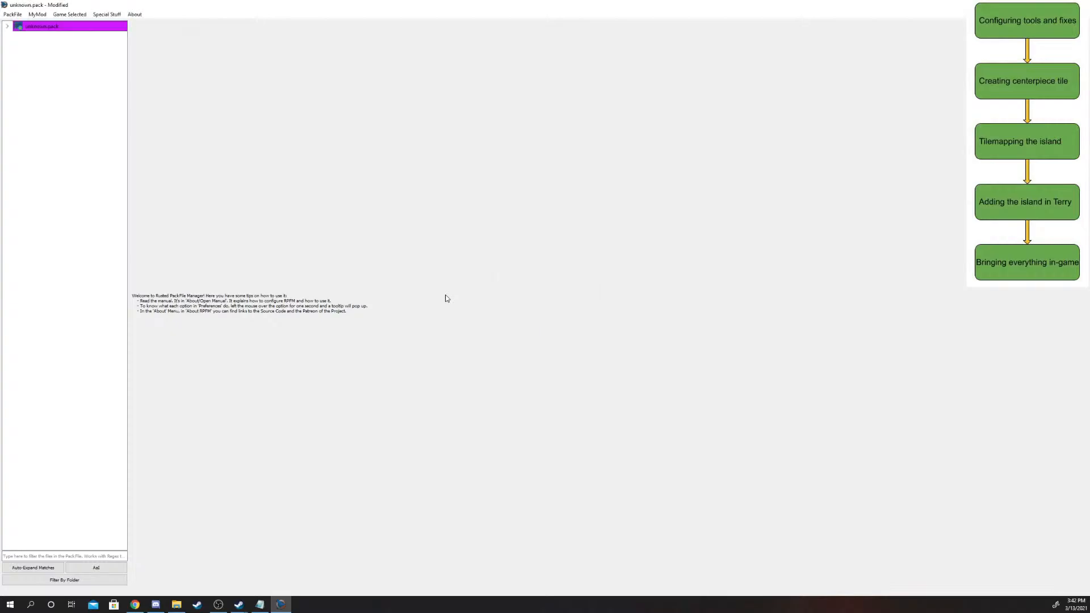
- Add the tiles folder from the assembly kit's working_data/terrain to the PackFile's terrain folder
click(7, 26)
right_click(44, 39)
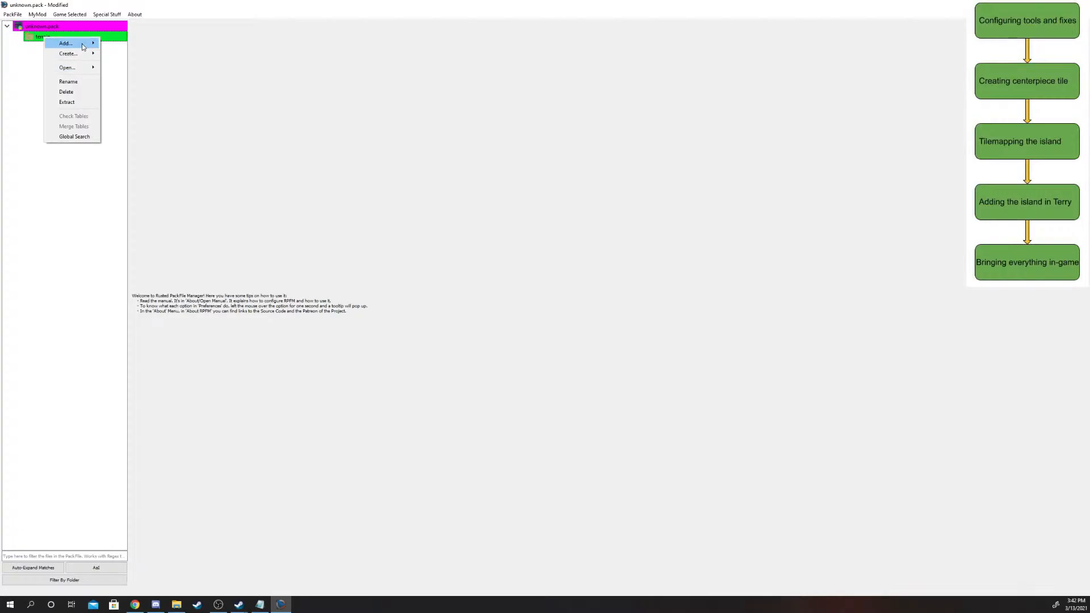
mouse_move(82, 42)
click(131, 54)
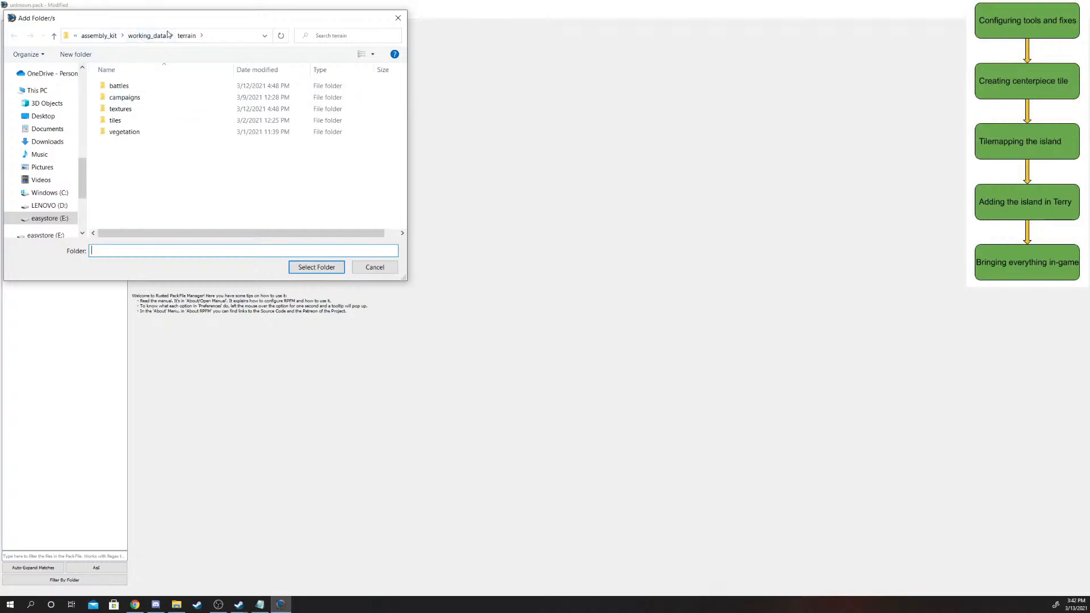
click(115, 121)
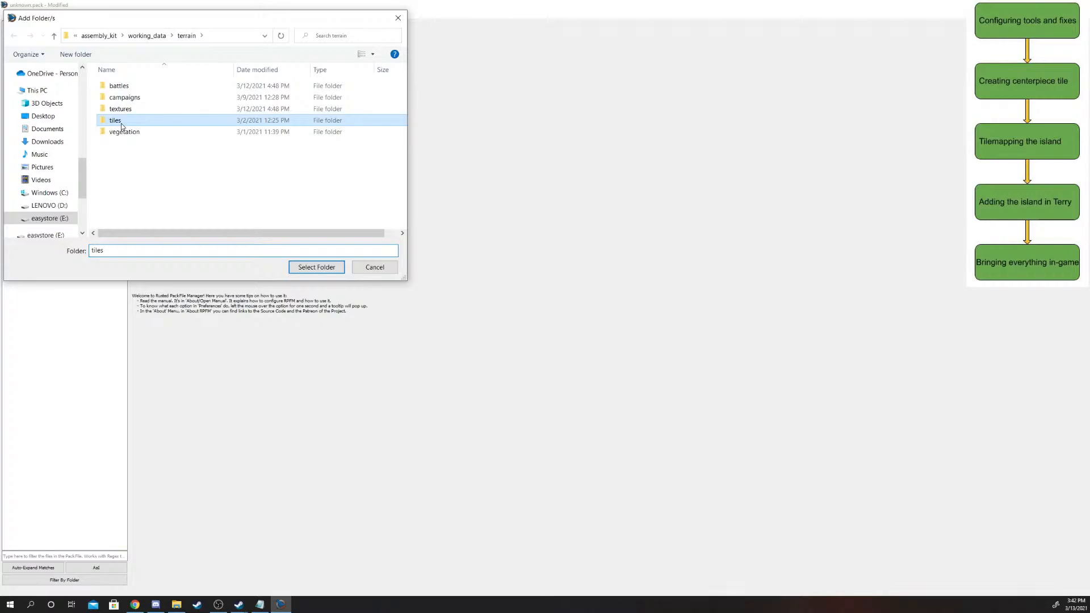
click(312, 268)
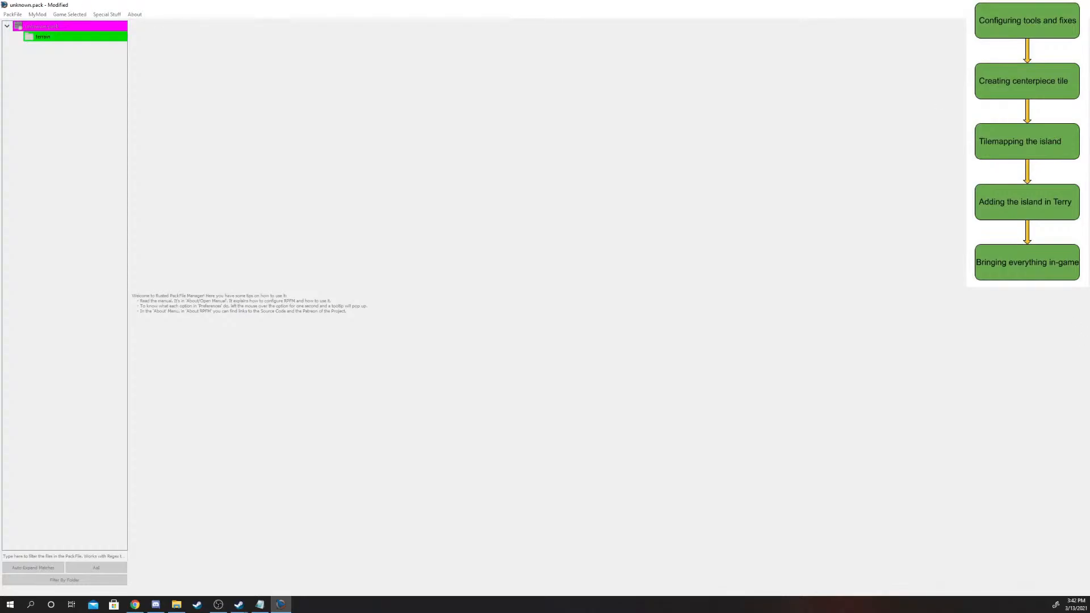
key(alt+Tab)
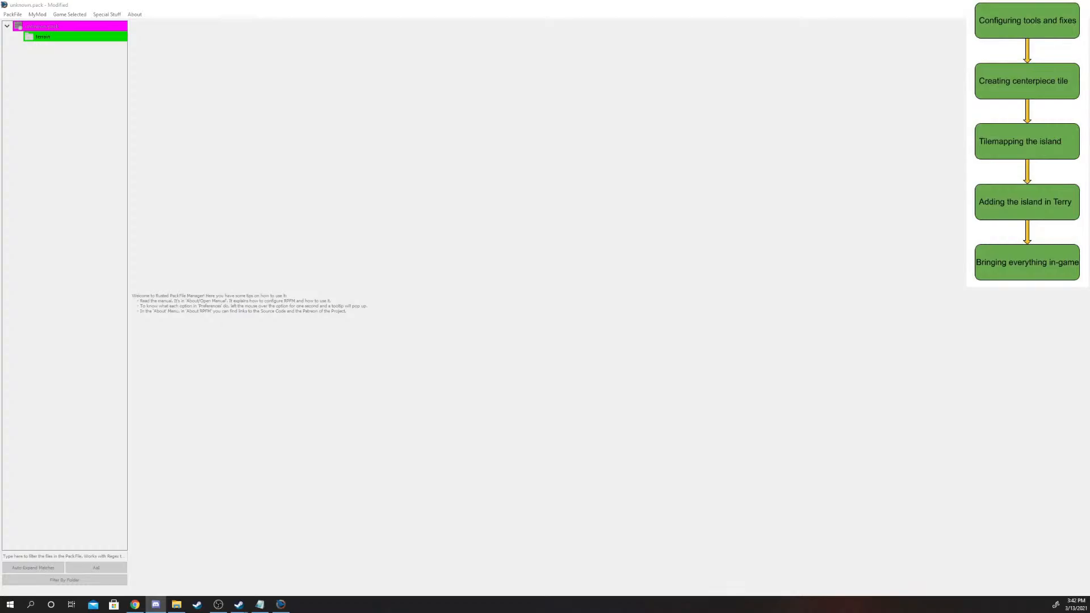
key(alt+Tab)
key(alt+Tab)
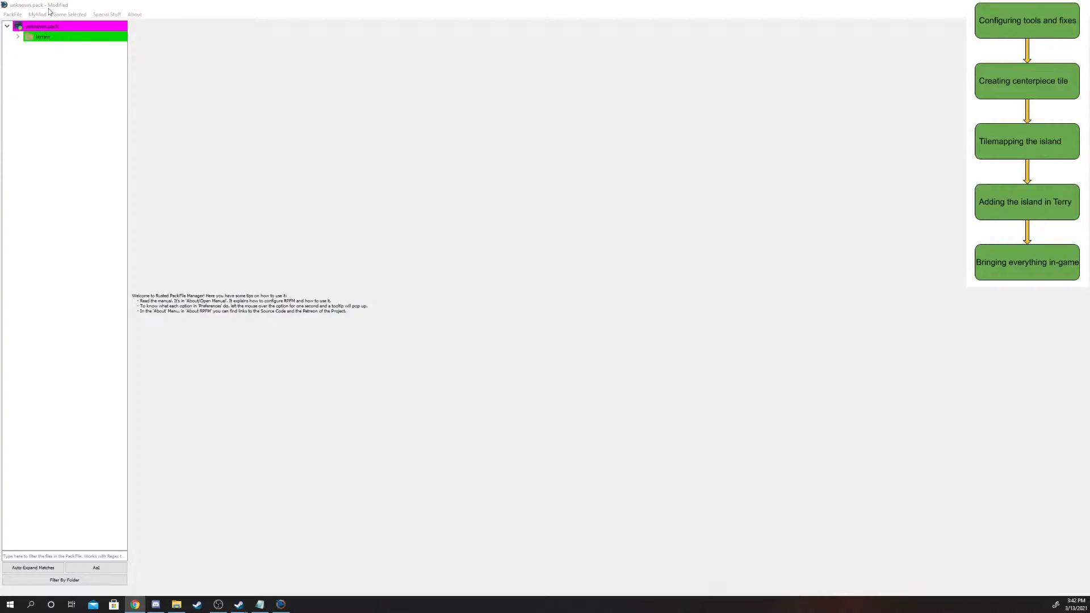
- Expand the PackFile's terrain, tiles and campaign folders and open the rules.bob file
click(17, 36)
click(28, 47)
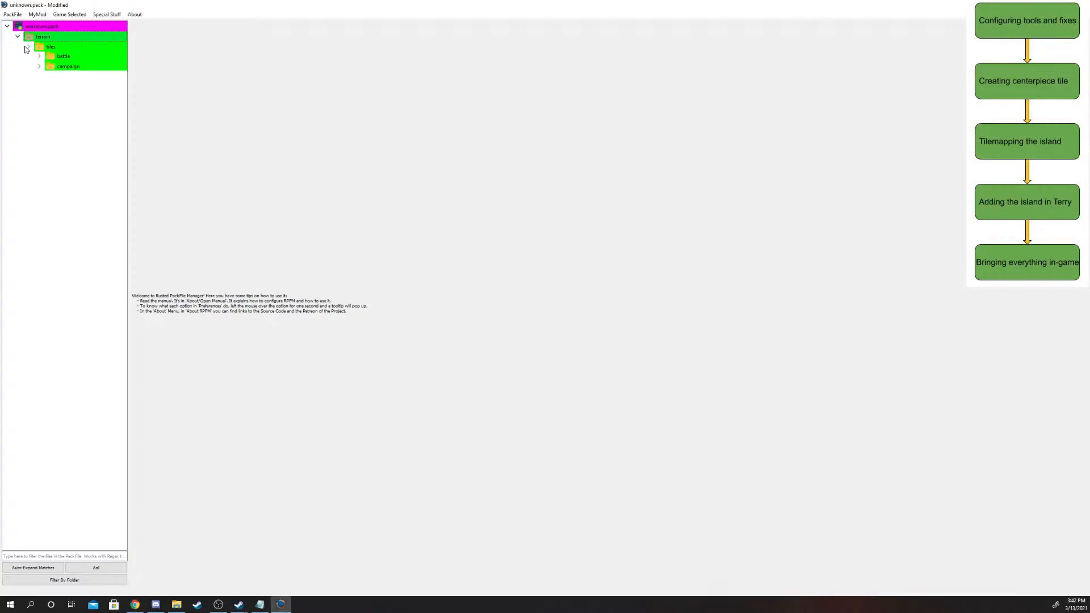
click(37, 67)
click(38, 67)
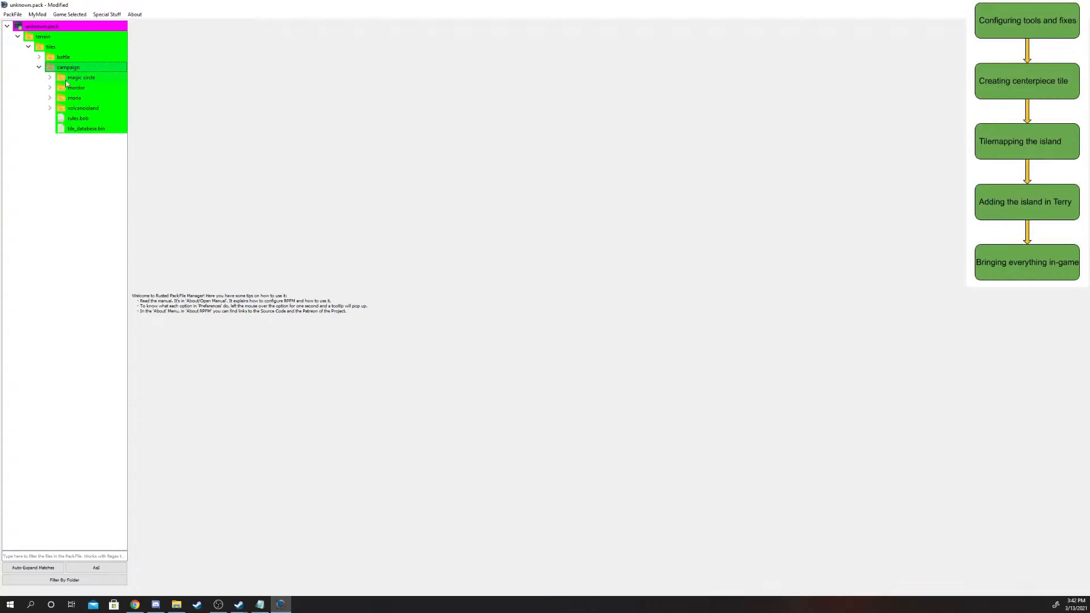
click(99, 121)
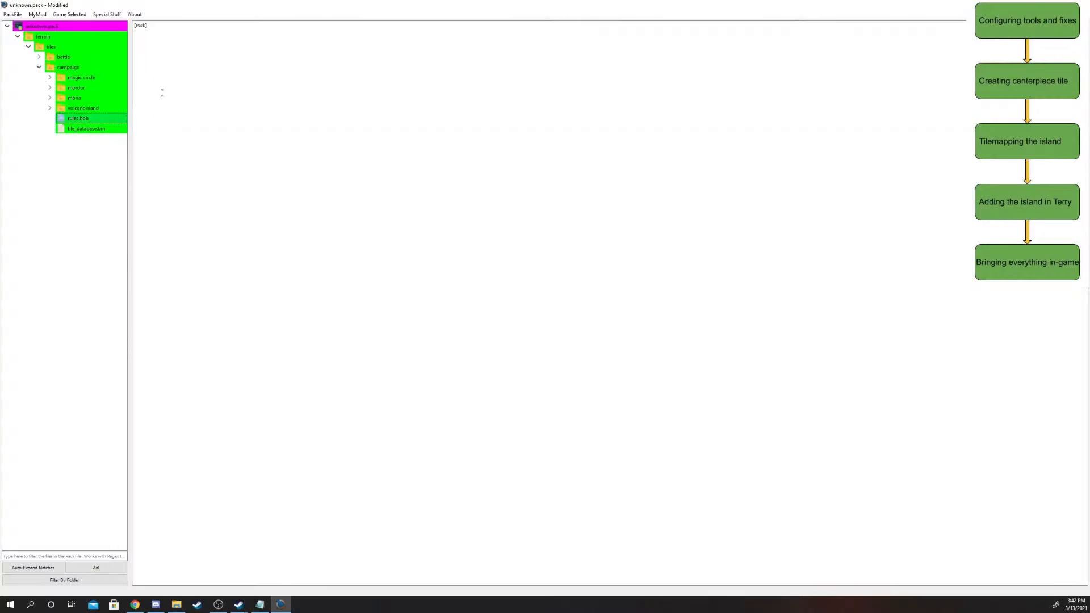
- Delete rules.bob, the campaign tile folders moria, mordor and magic circle, and the battle folder from the PackFile
key(Delete)
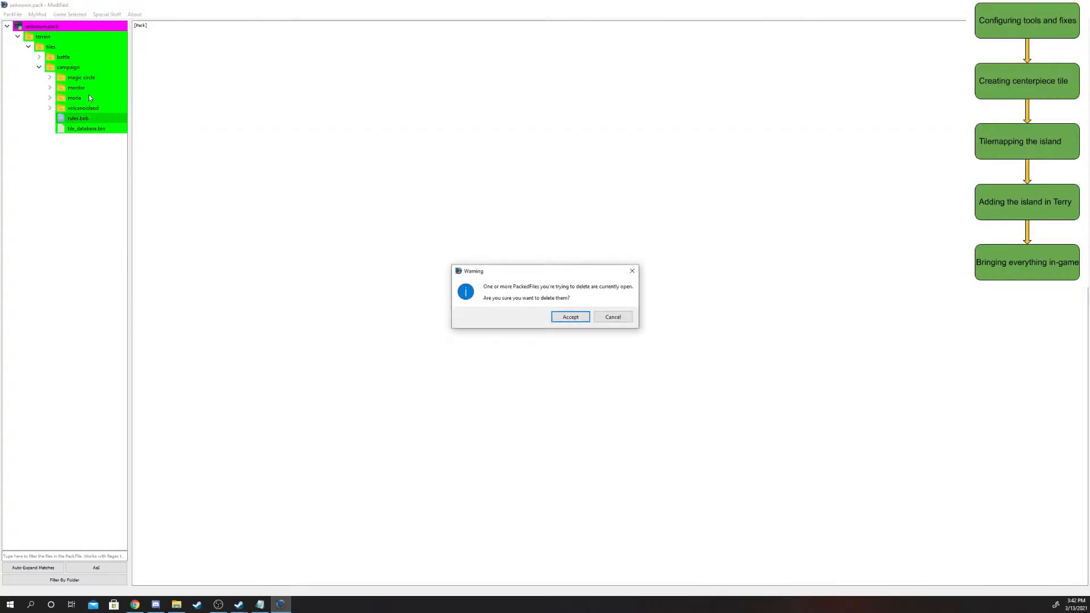
click(553, 320)
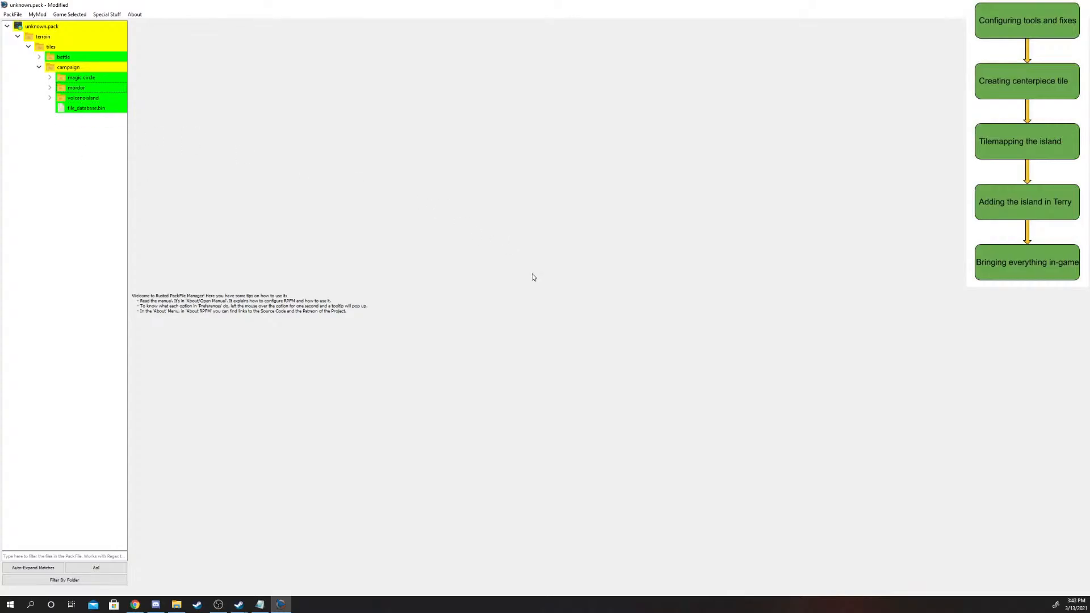
click(82, 88)
key(Delete)
click(87, 78)
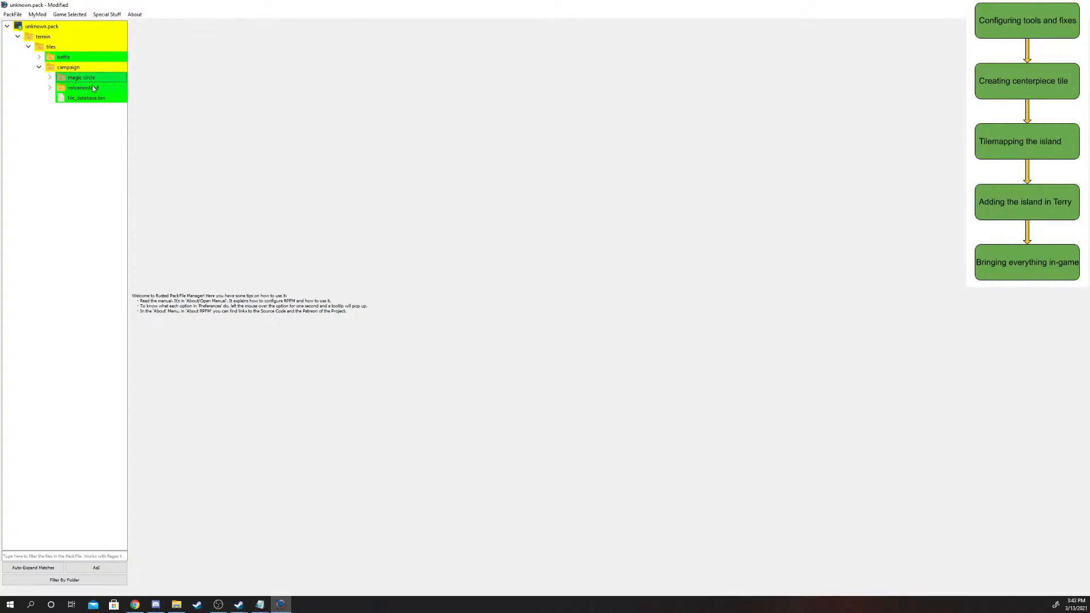
key(Delete)
click(41, 55)
key(Delete)
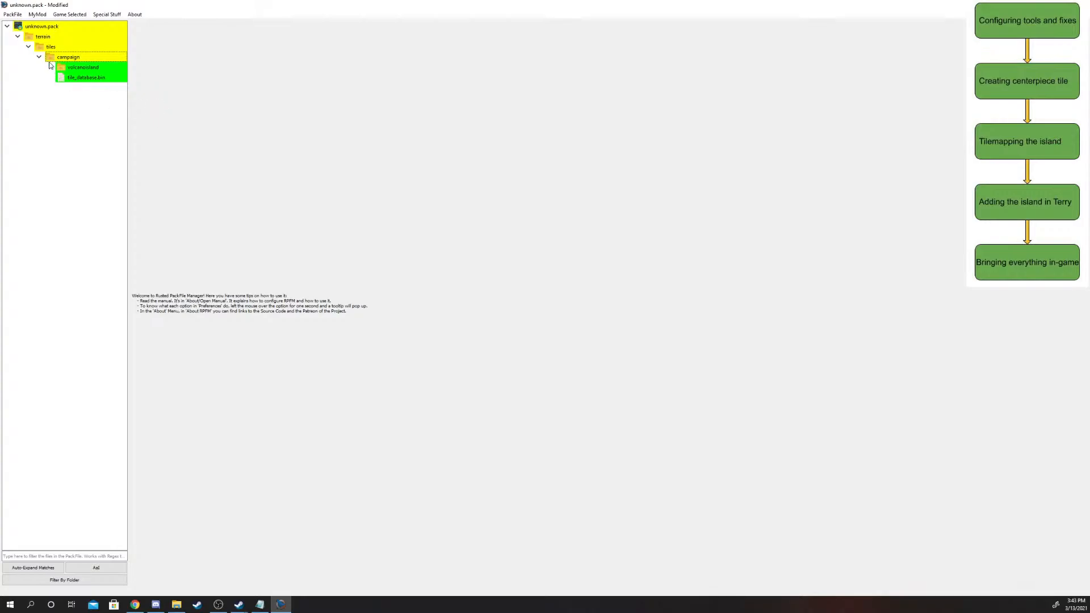
- Expand the volcanoisland folder down to its tile files and check them alongside tile_database.bin
click(106, 76)
click(51, 68)
click(83, 67)
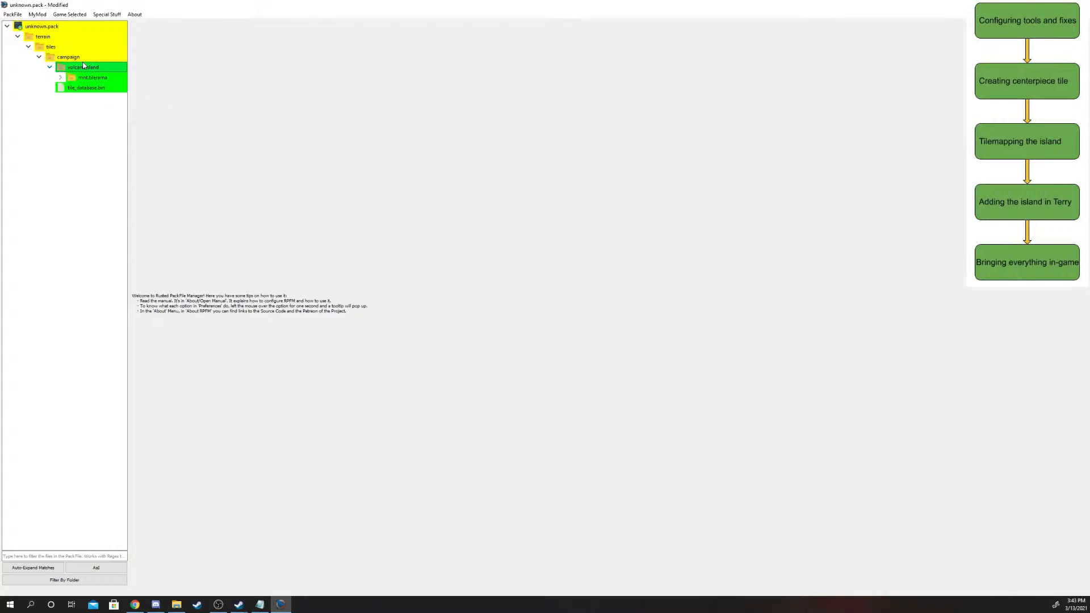
click(100, 90)
click(97, 68)
click(60, 78)
click(71, 87)
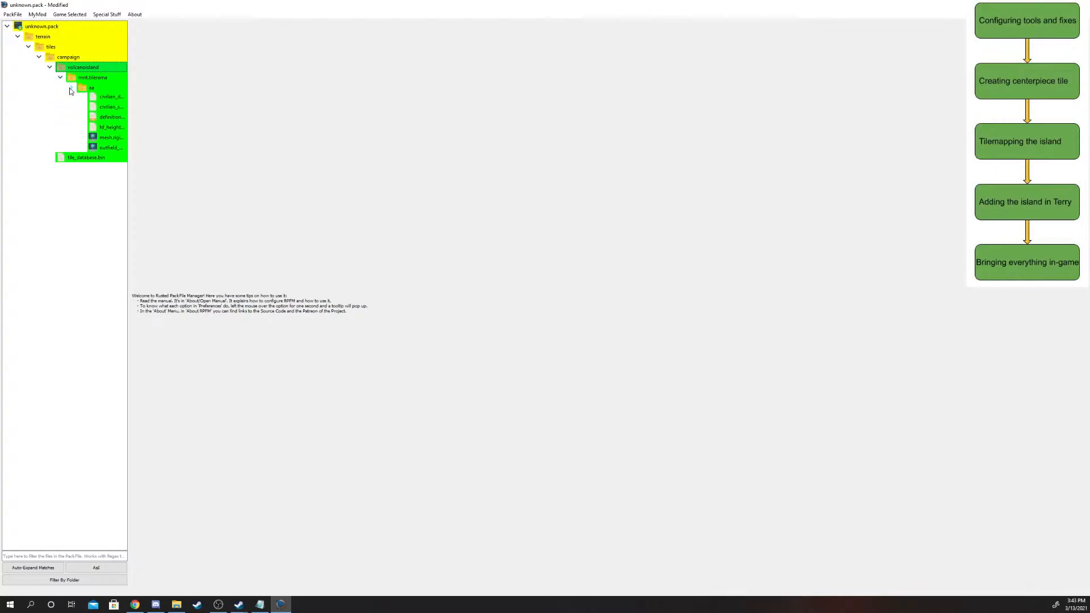
click(72, 161)
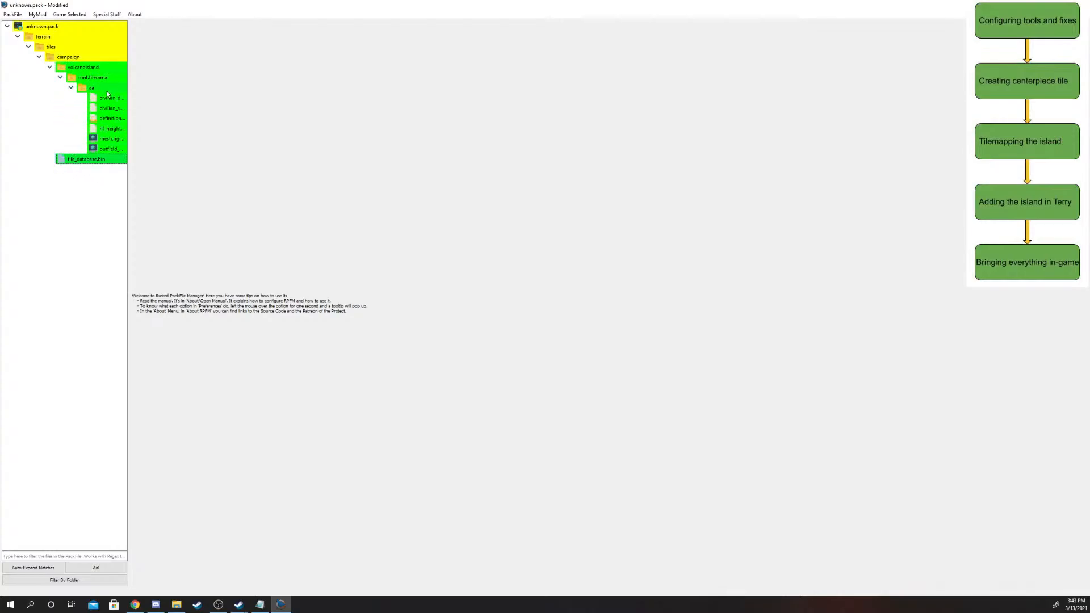
- Save the PackFile as VolcanoIslandTools.pack and close the PackFile manager
click(12, 14)
click(30, 45)
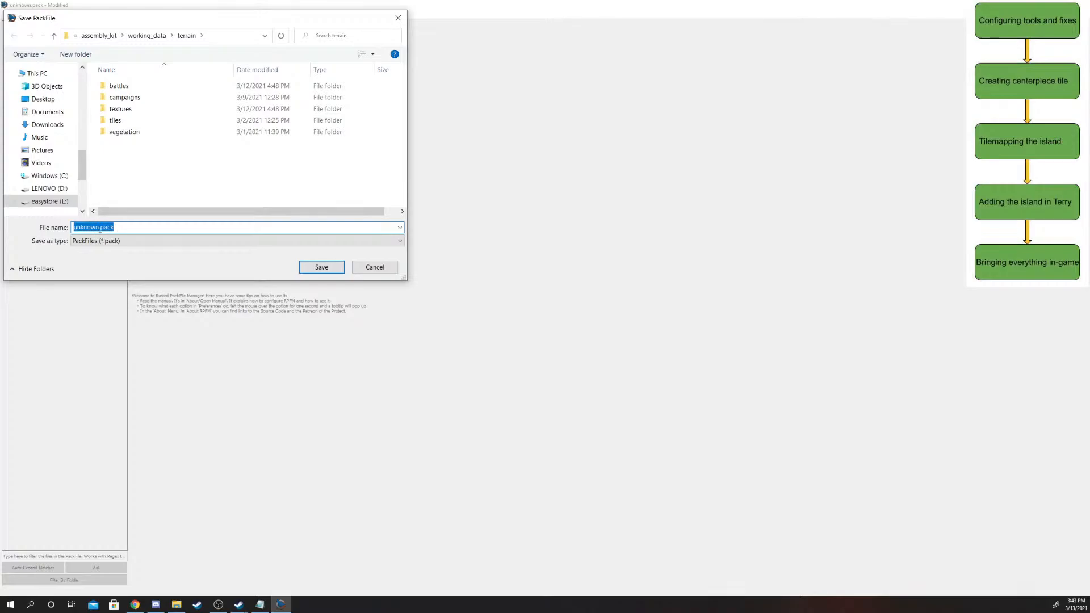
text(Volcano)
text(Island)
text(Tiles)
key(Return)
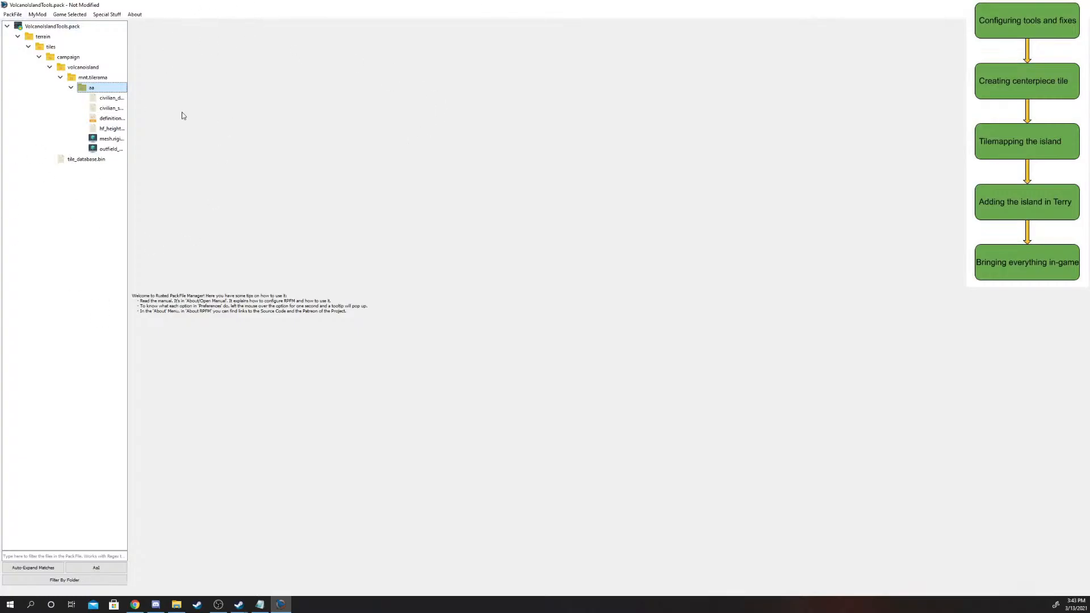
click(1078, 5)
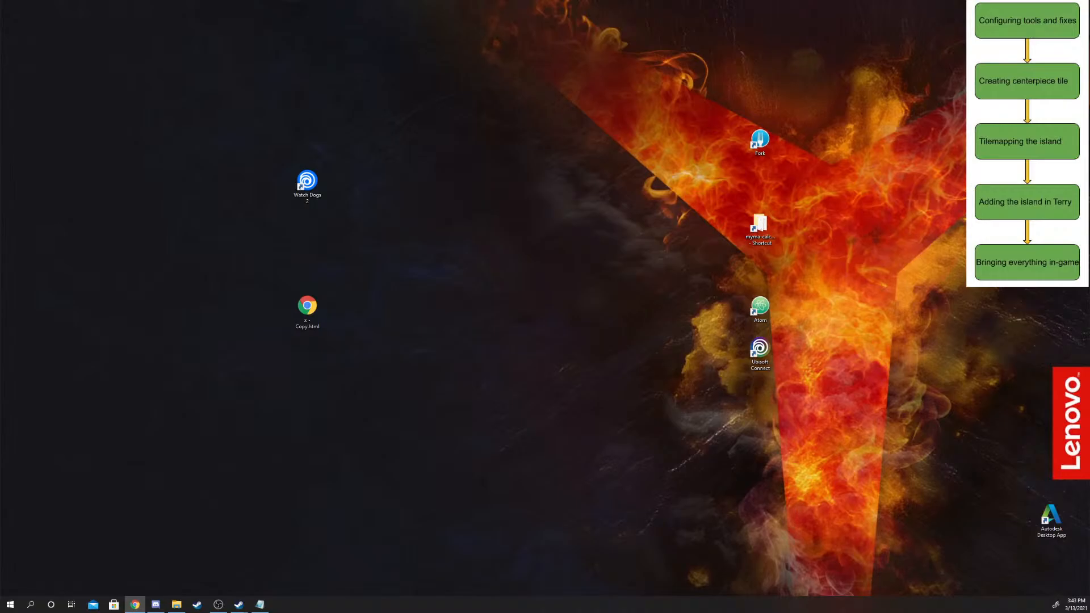
- In File Explorer, open the assembly kit's raw_data/terrain/campaigns/main_attila_map folder inside Total War Attila
click(177, 605)
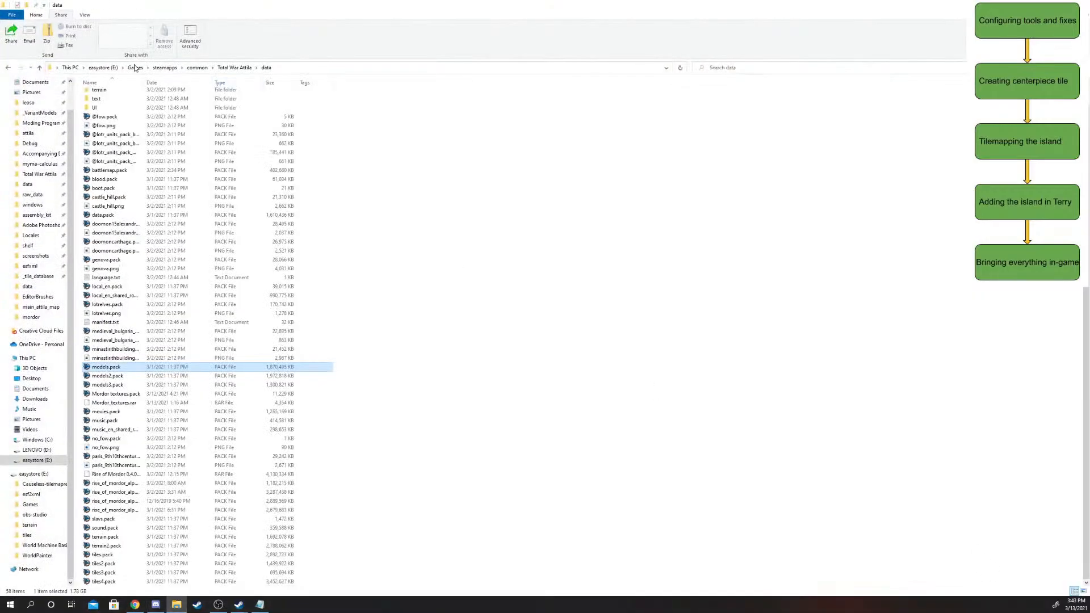
click(219, 67)
click(111, 95)
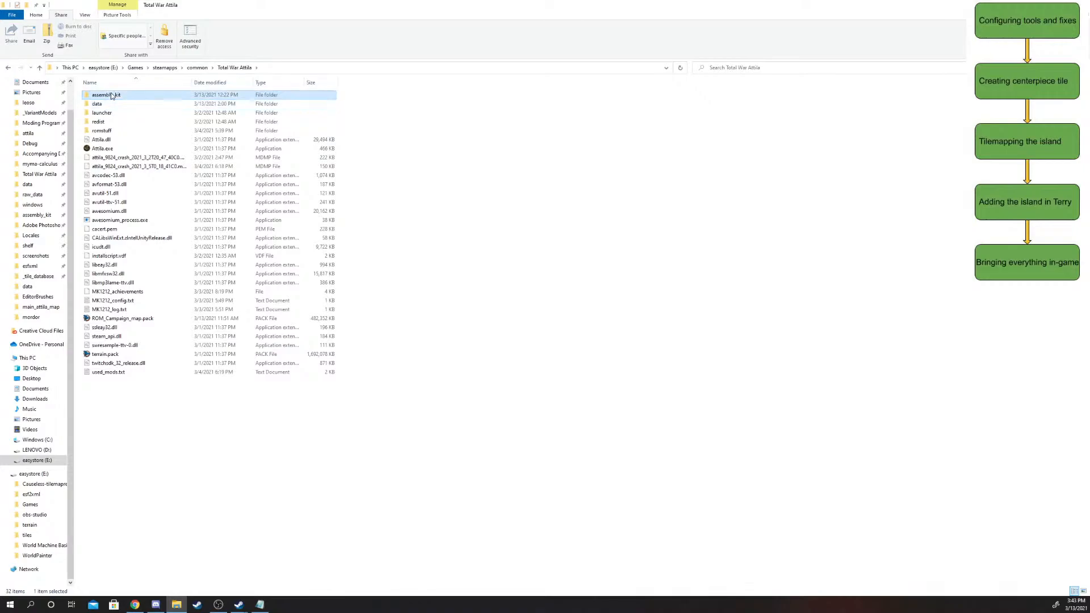
double_click(111, 95)
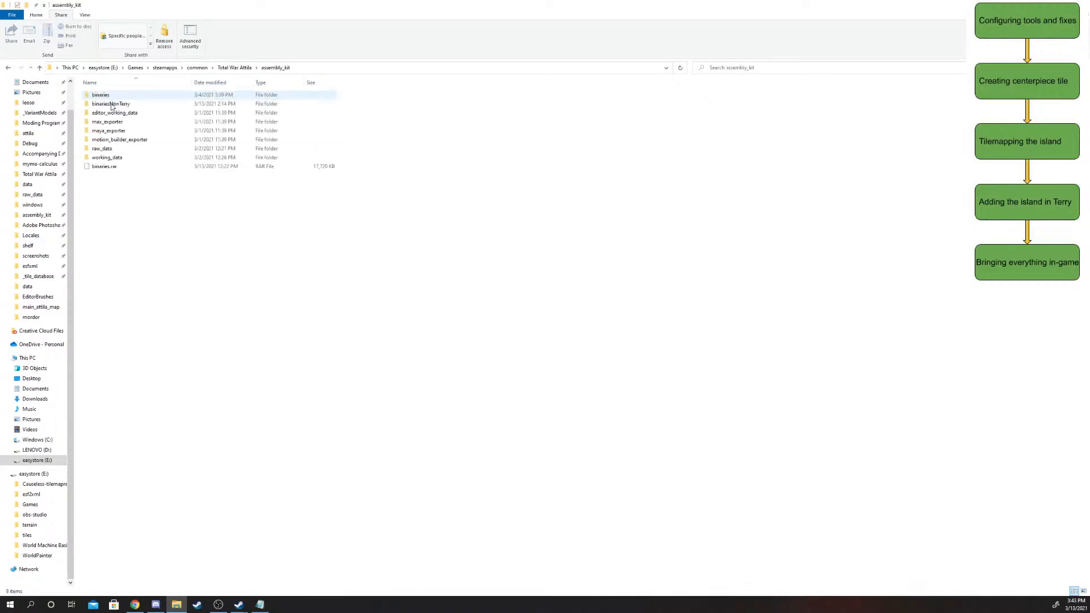
double_click(131, 148)
double_click(120, 149)
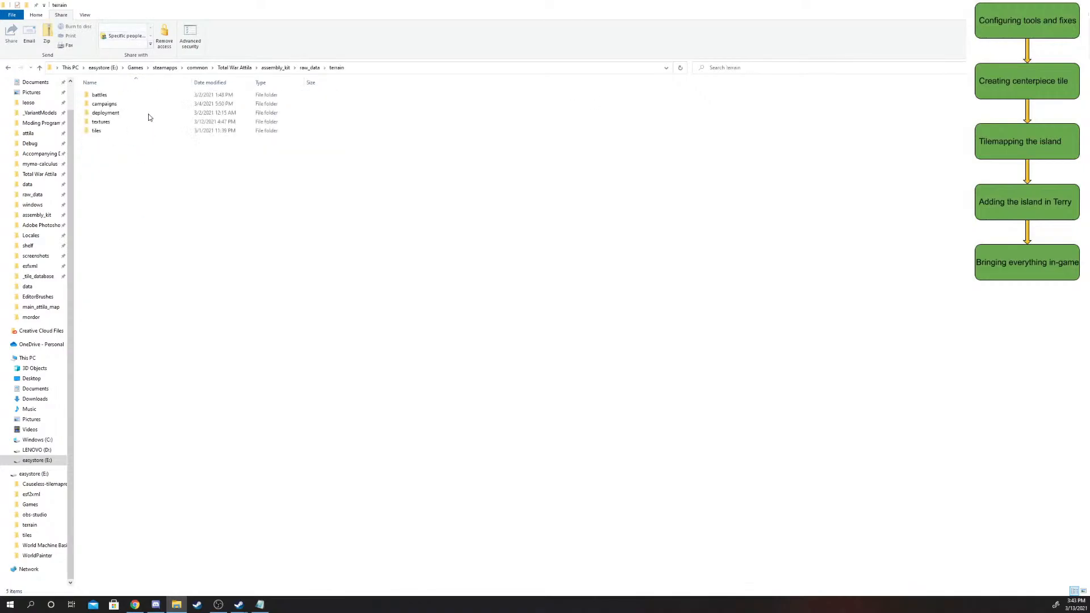
click(113, 104)
double_click(114, 104)
double_click(105, 103)
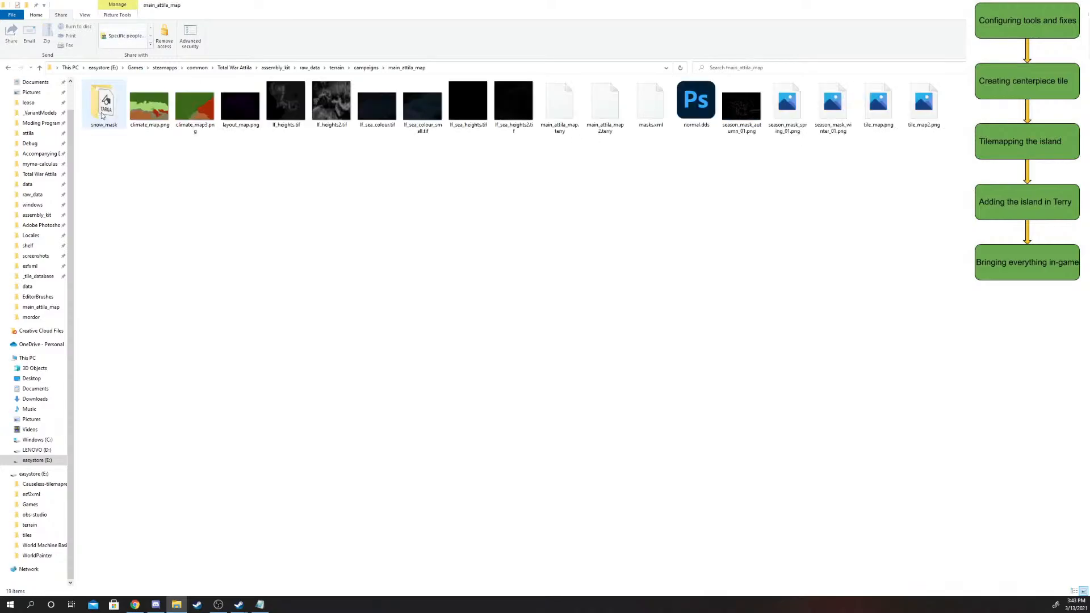
- Return to the assembly_kit folder and browse back to raw_data/terrain/campaigns/main_attila_map
click(277, 68)
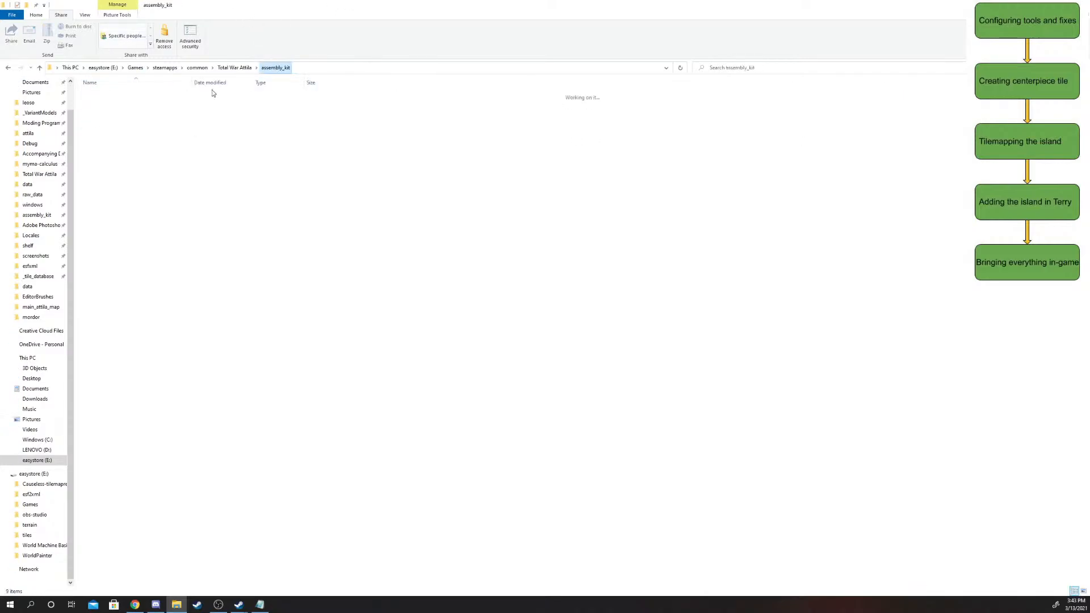
double_click(119, 151)
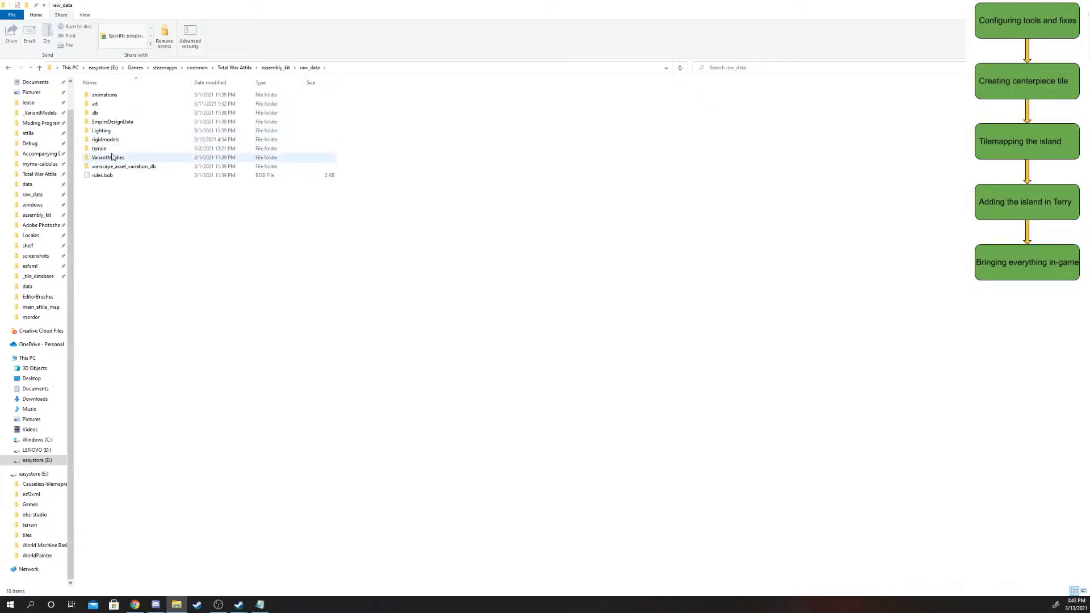
click(113, 149)
double_click(113, 149)
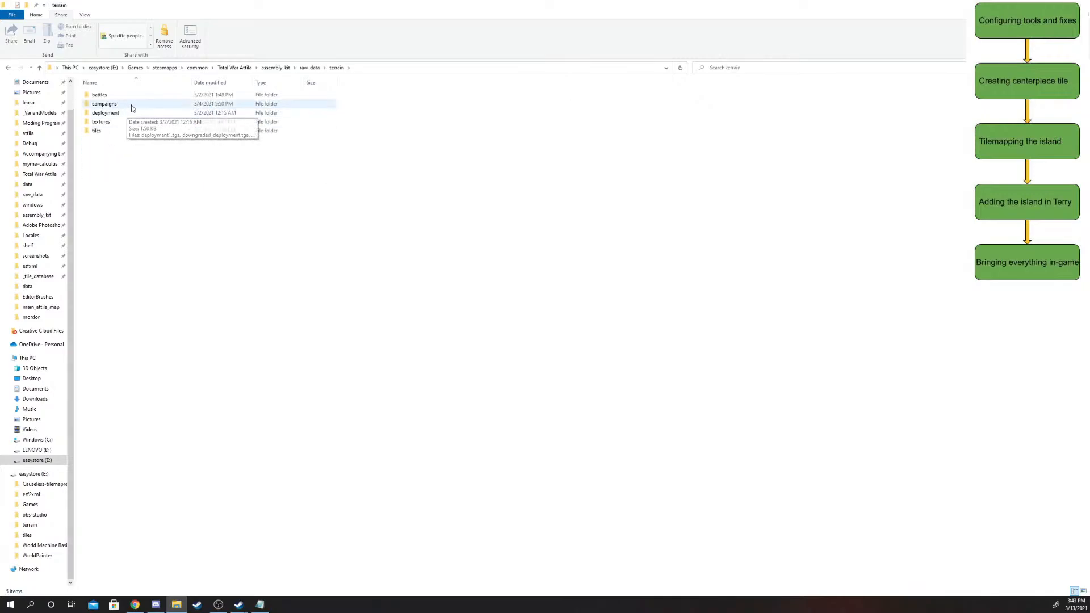
double_click(126, 110)
double_click(122, 112)
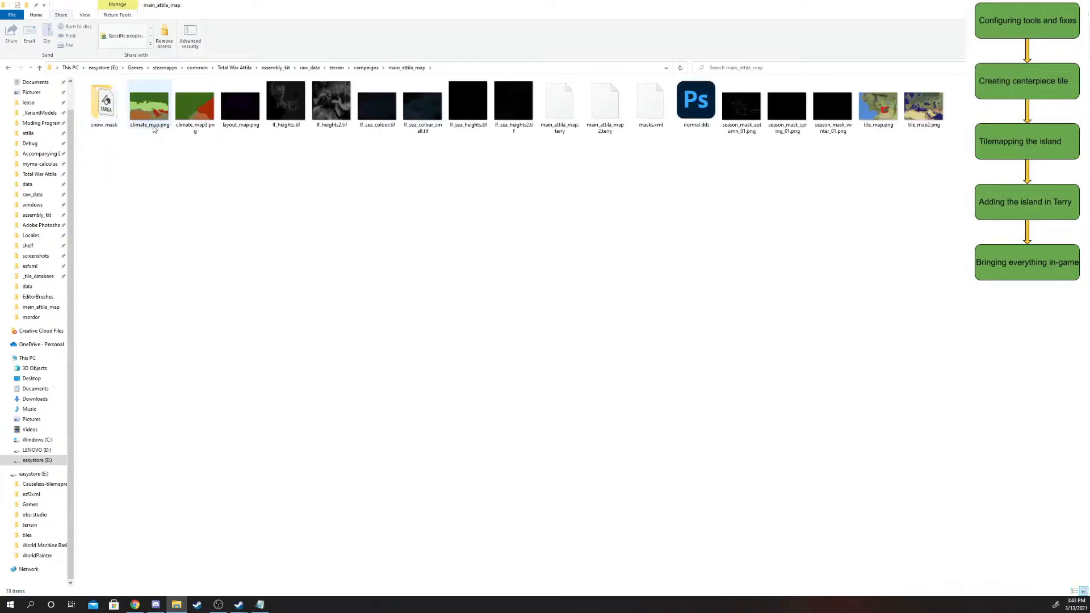
- Rename tile_map.png in the main_attila_map folder to tile_map4.png
click(878, 105)
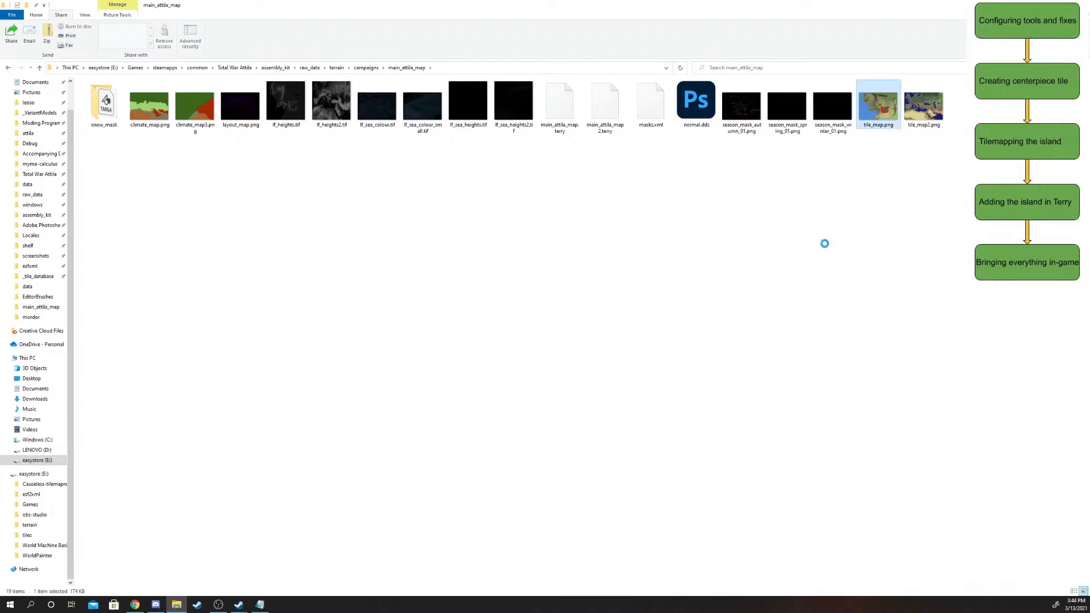
right_click(877, 109)
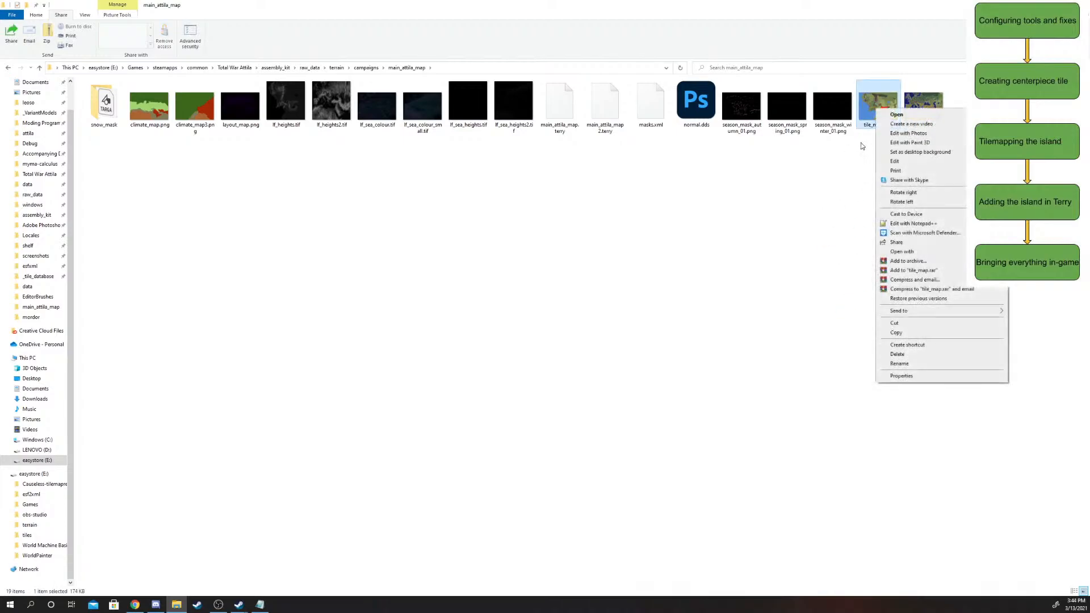
click(917, 363)
click(883, 125)
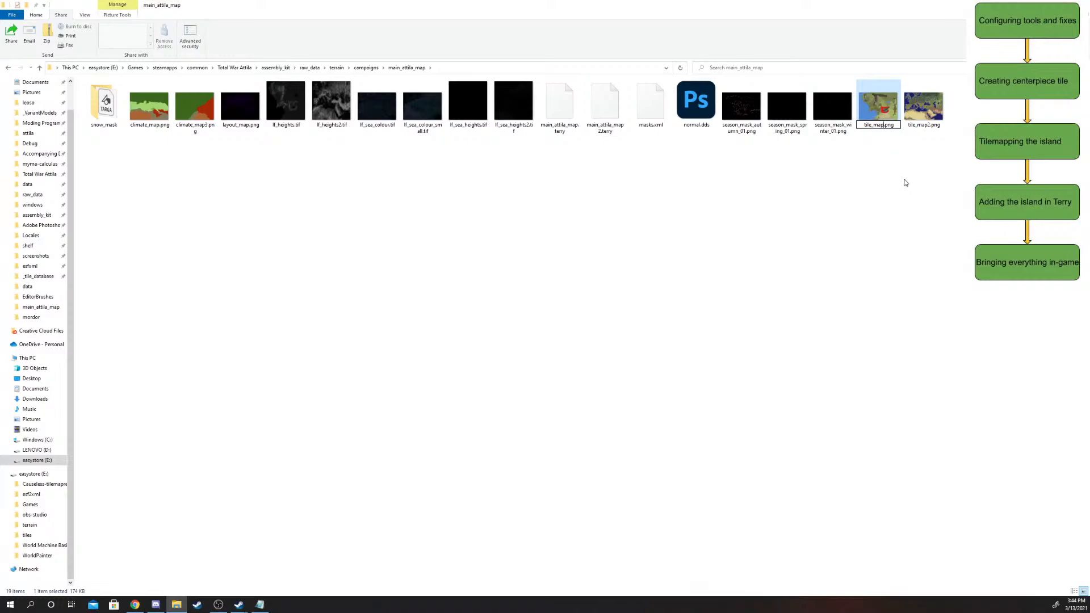
text(4)
key(Return)
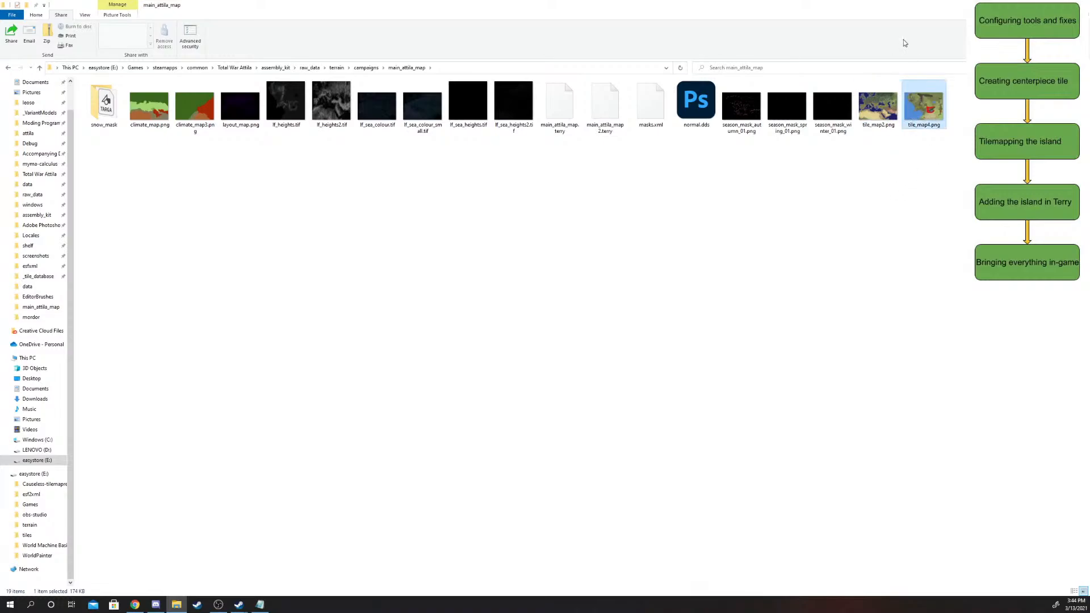
- Rename tile_map2.png to tile_map.png so it serves as the active tile map
click(878, 109)
right_click(879, 113)
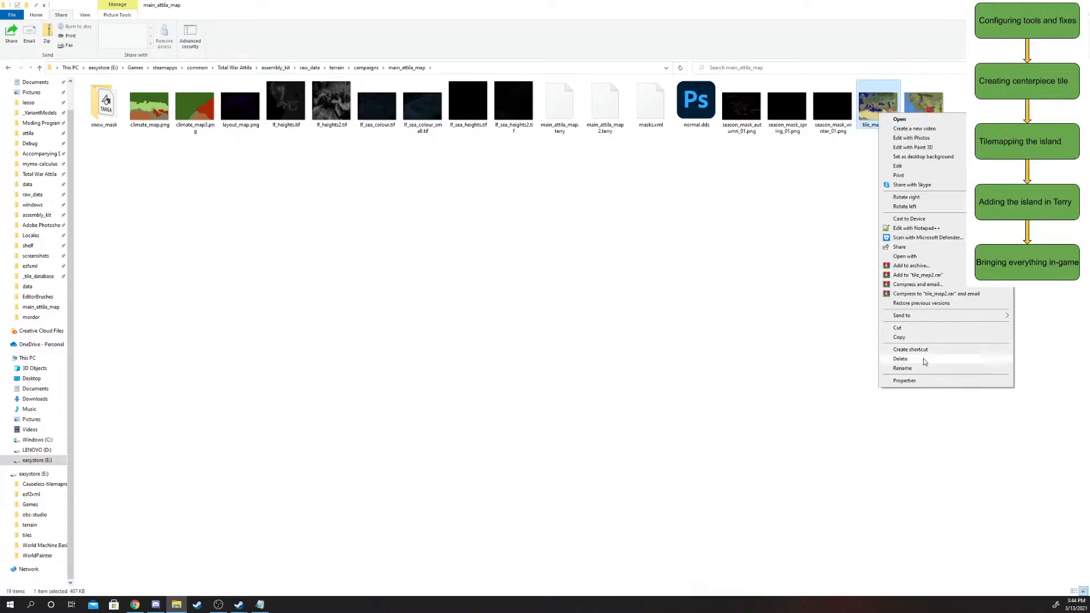
click(902, 368)
click(884, 125)
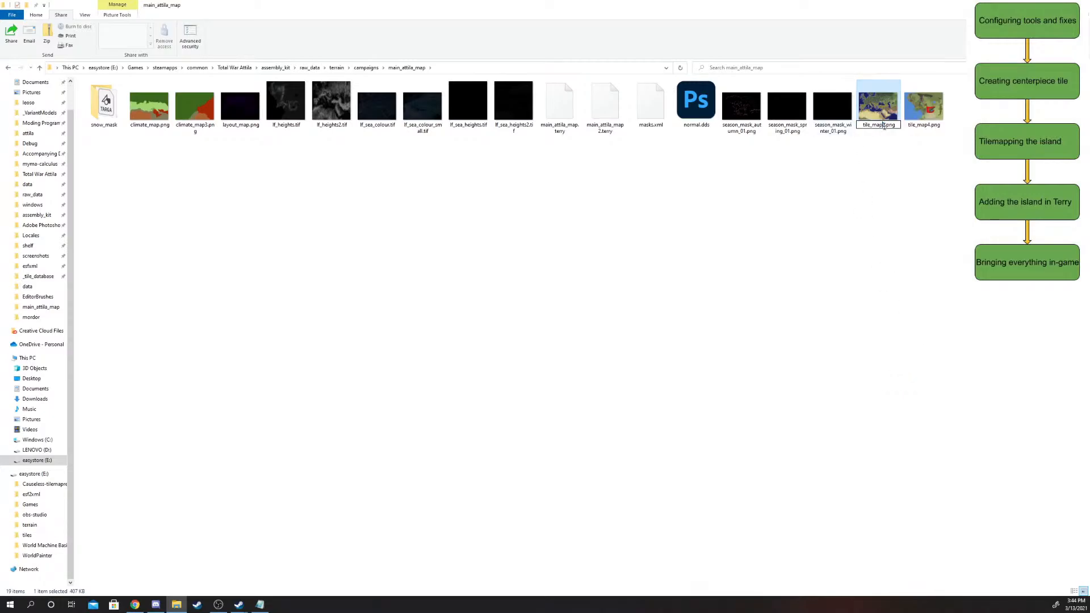
key(BackSpace)
key(Return)
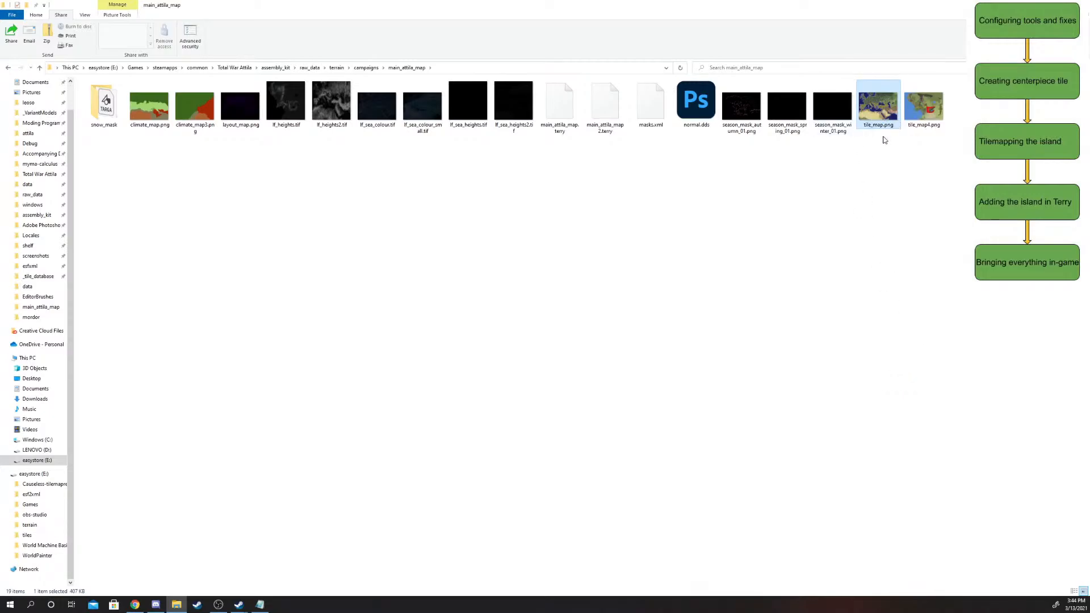
- Rename lf_heights.tif in the main_attila_map folder to lf_heights3.tif
click(325, 100)
right_click(324, 96)
click(283, 105)
right_click(281, 104)
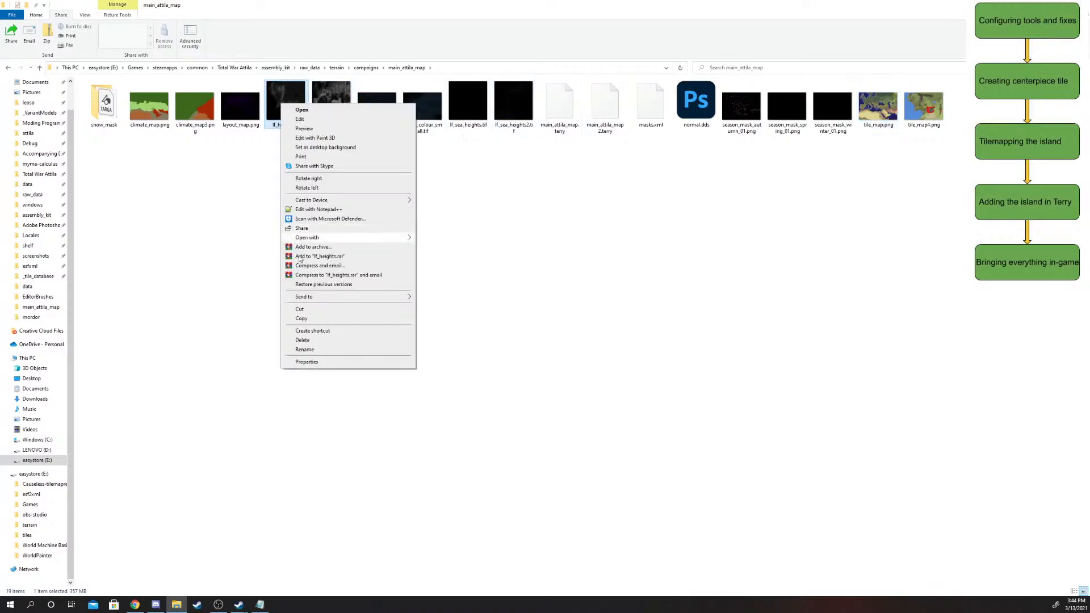
click(305, 349)
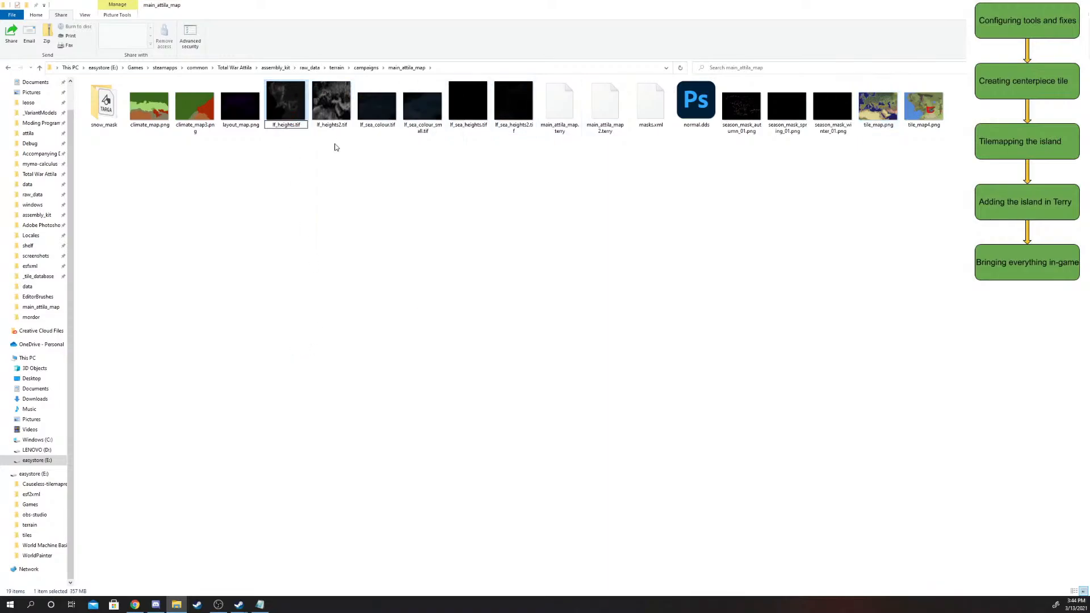
text(3)
key(Return)
- Rename lf_heights2.tif to lf_heights.tif and clear the file selection
click(284, 105)
right_click(282, 102)
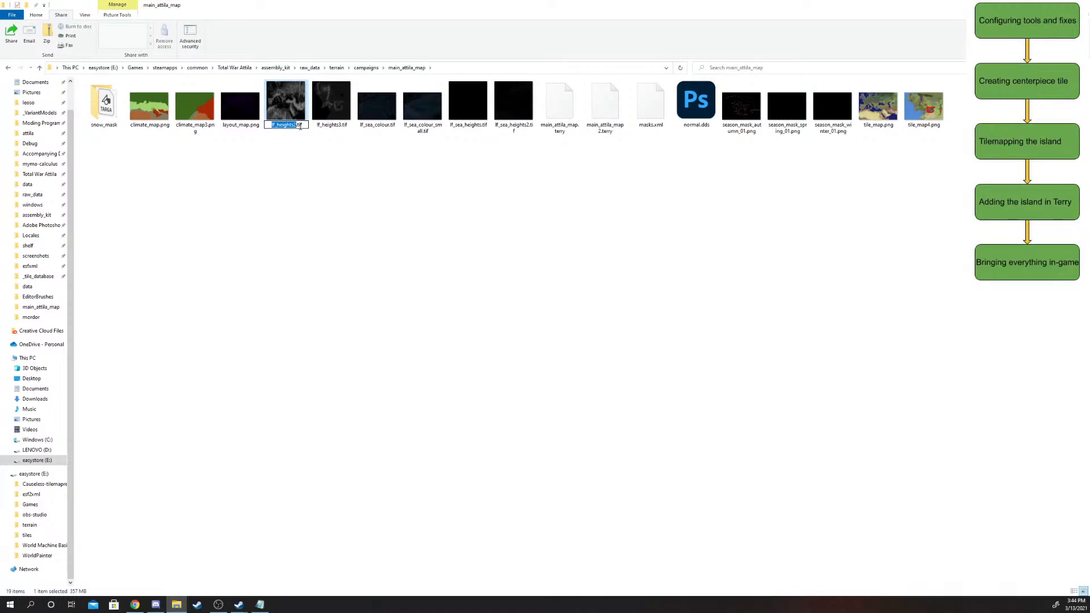
key(Return)
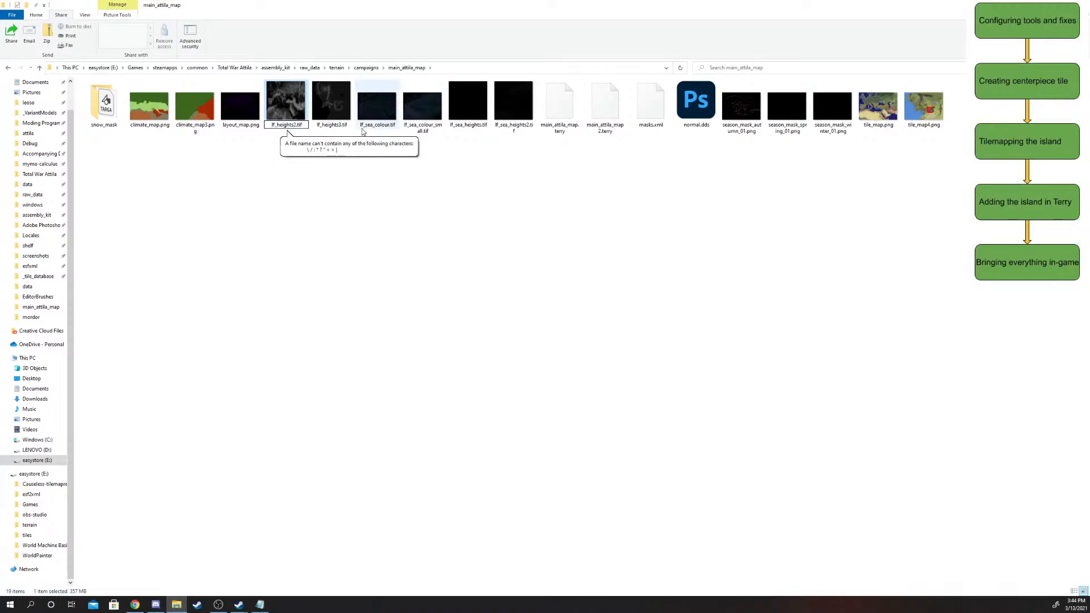
key(BackSpace)
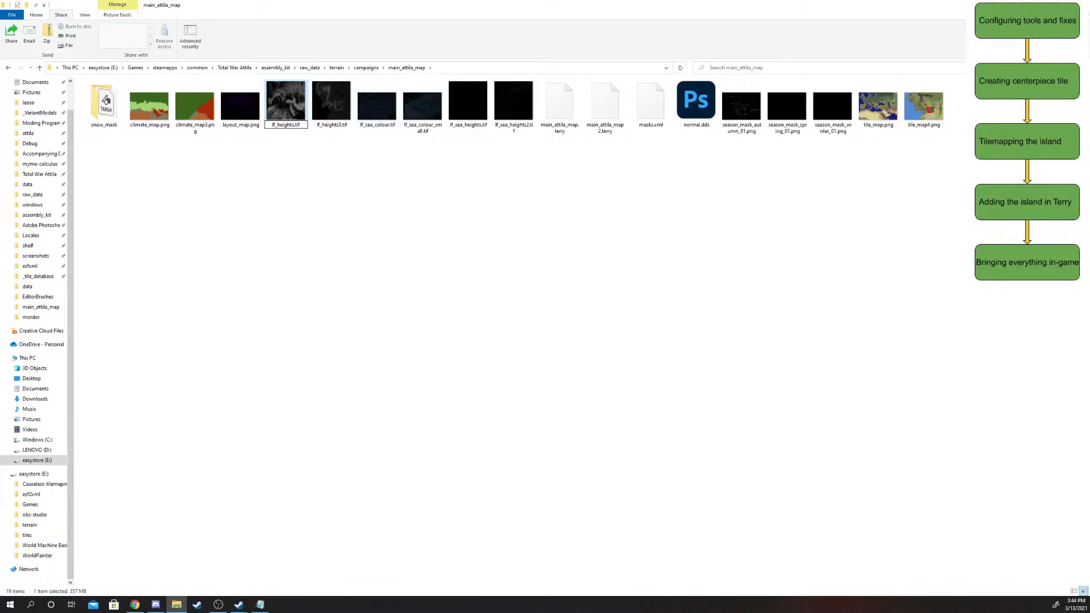
key(alt+Tab)
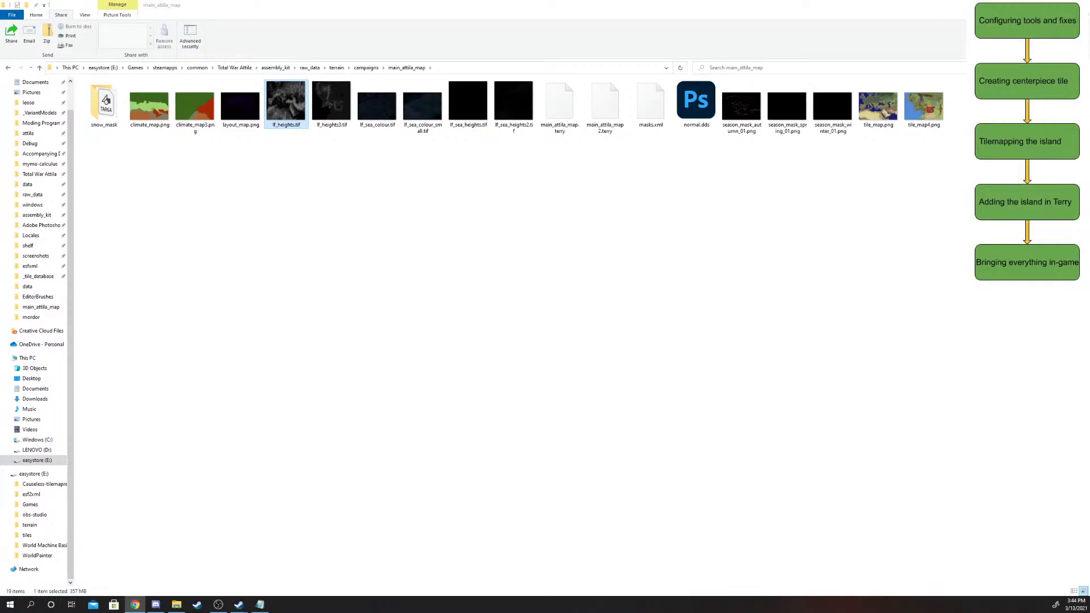
click(124, 233)
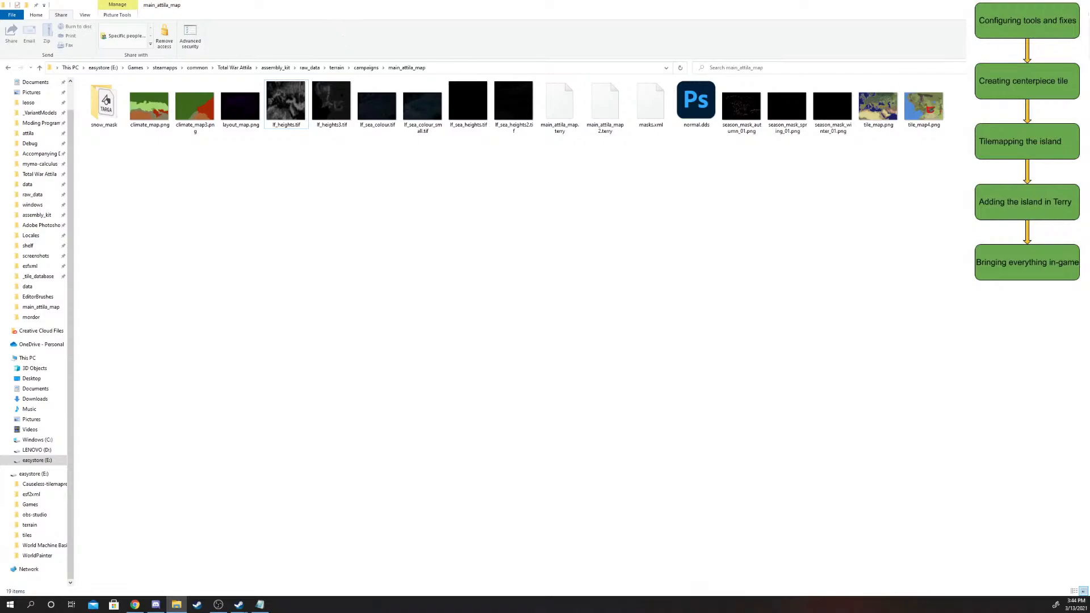
- Open tile_map.png from the main_attila_map folder in Photoshop and show the Downloads folder in File Explorer
click(887, 98)
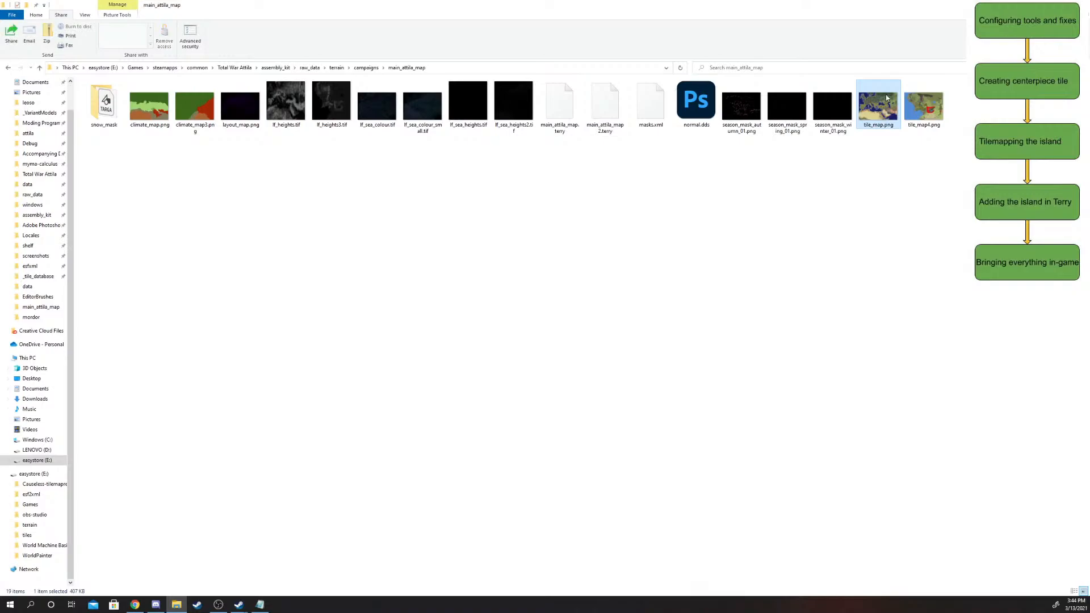
right_click(887, 98)
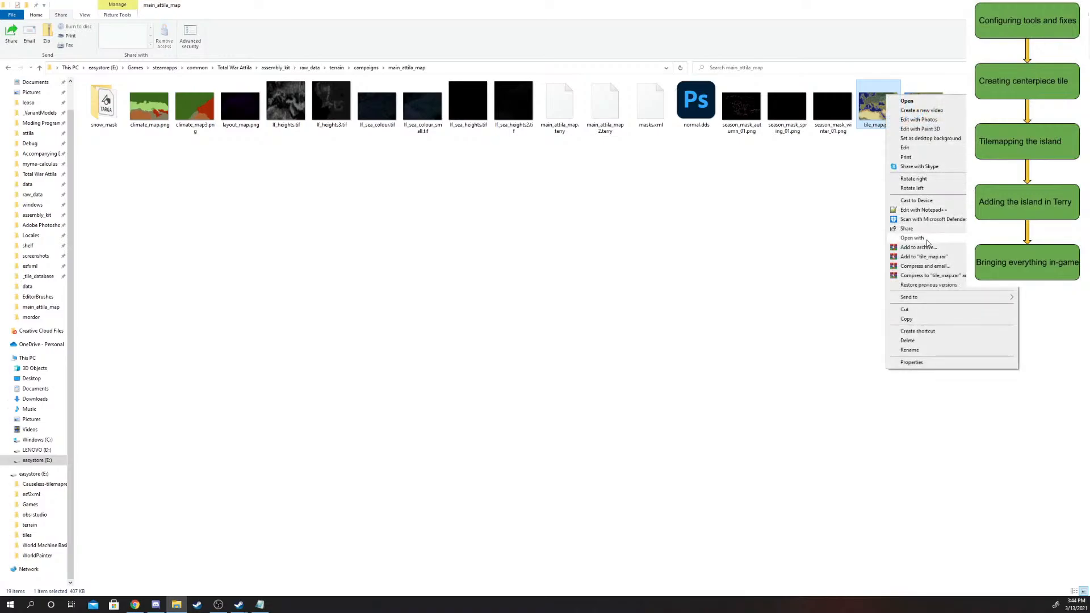
mouse_move(928, 243)
click(832, 239)
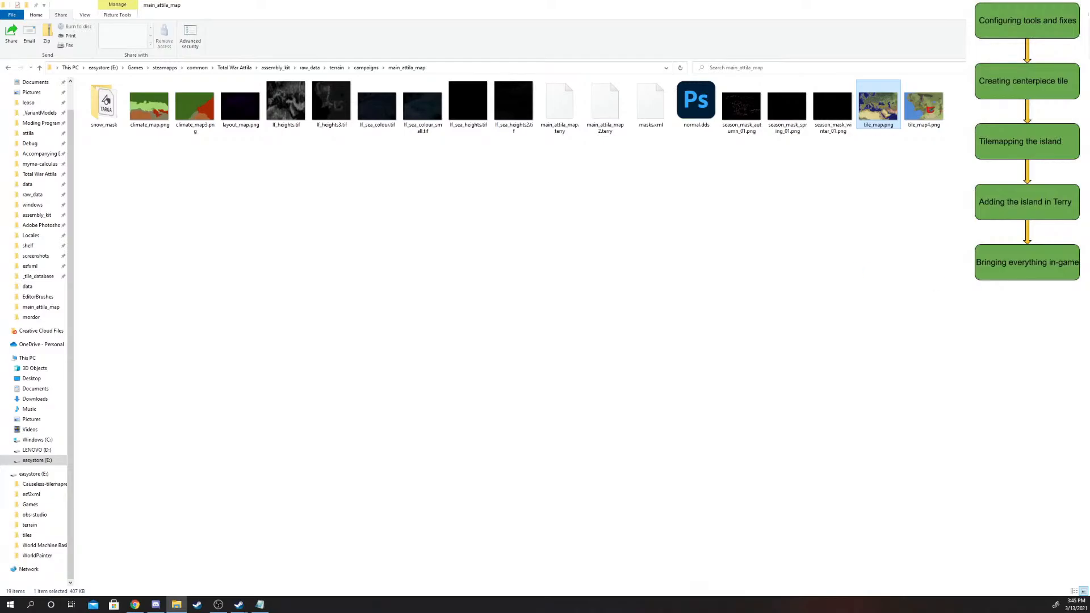
scroll(30, 136, up, 2)
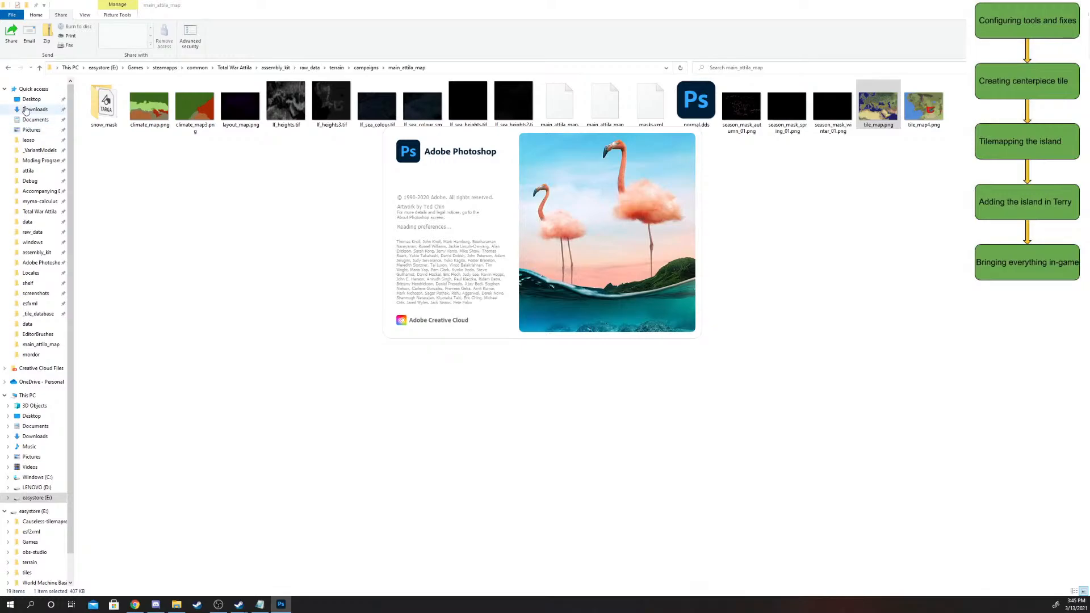
click(25, 110)
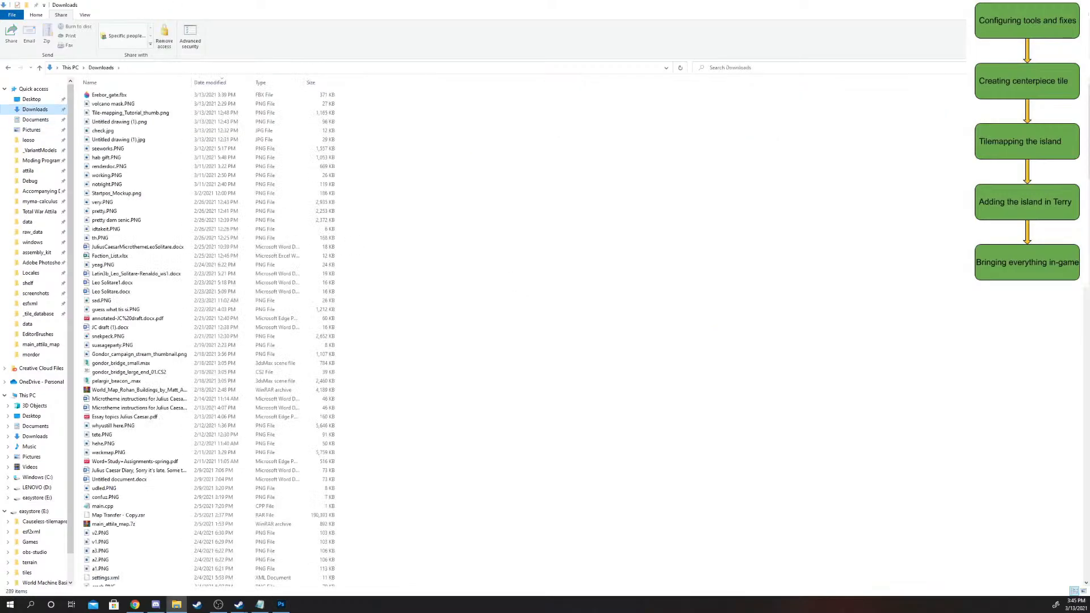
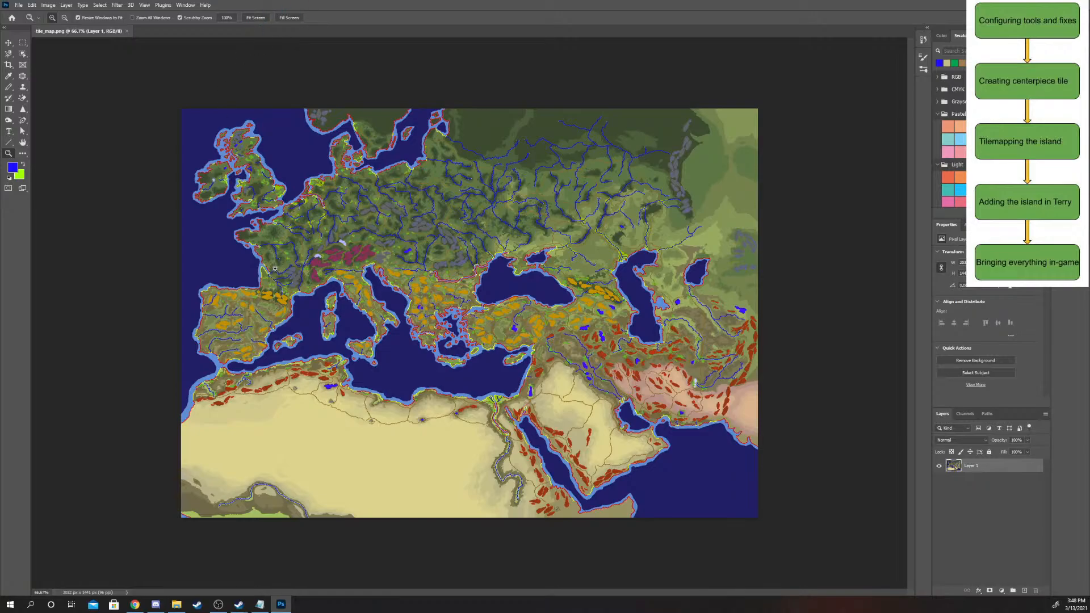
- Set the foreground colour to the light-blue coastal water swatch matching the shoreline water on the tile map
drag(215, 244, 309, 275)
drag(118, 338, 386, 328)
drag(161, 235, 203, 254)
drag(309, 329, 346, 321)
drag(251, 263, 254, 262)
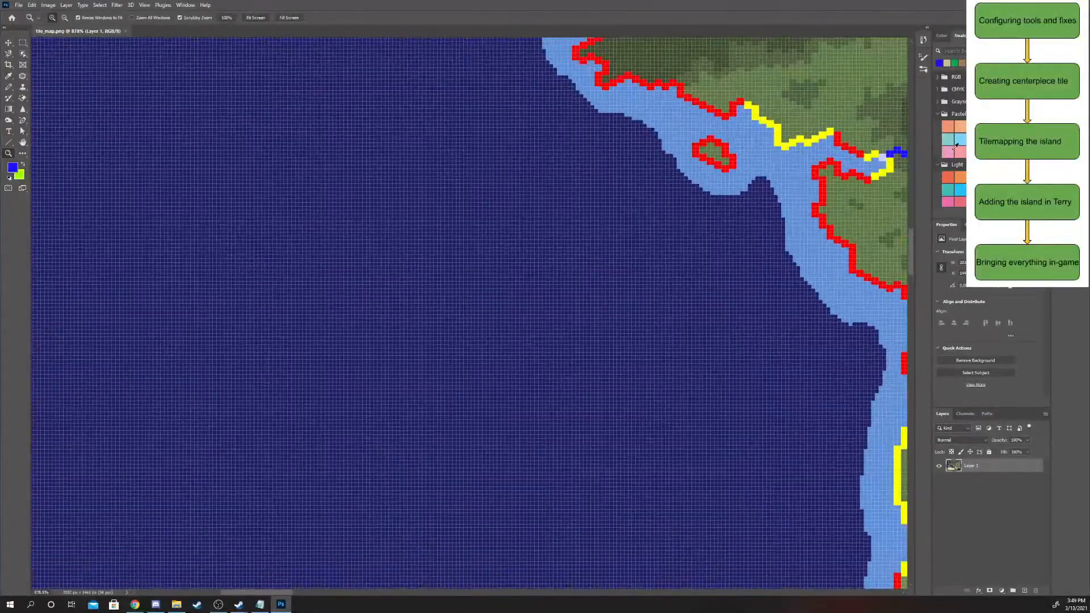
scroll(956, 145, down, 5)
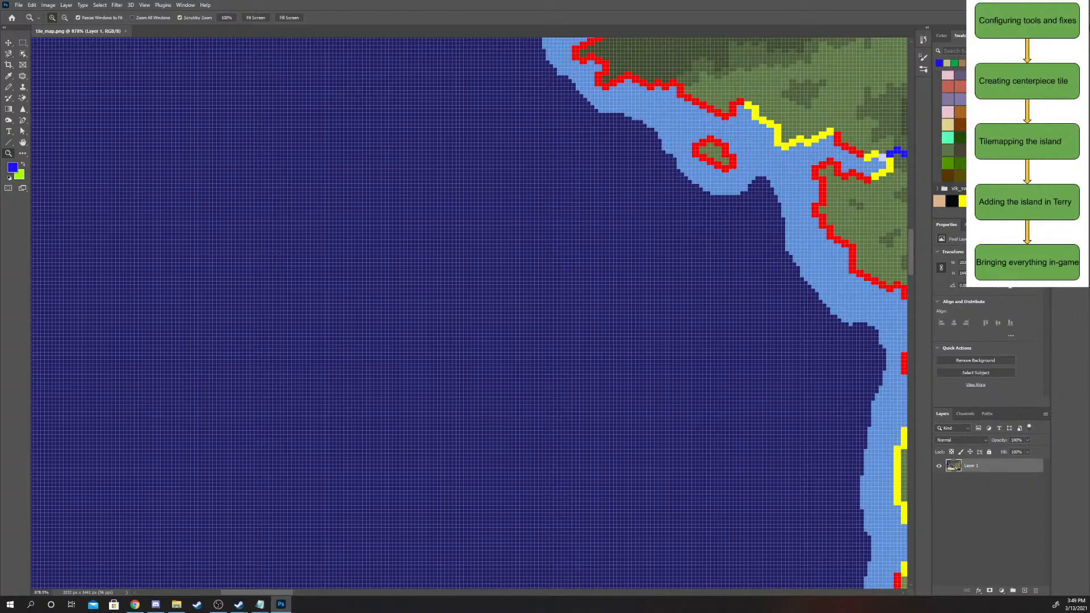
scroll(470, 313, right, 1)
scroll(956, 145, up, 4)
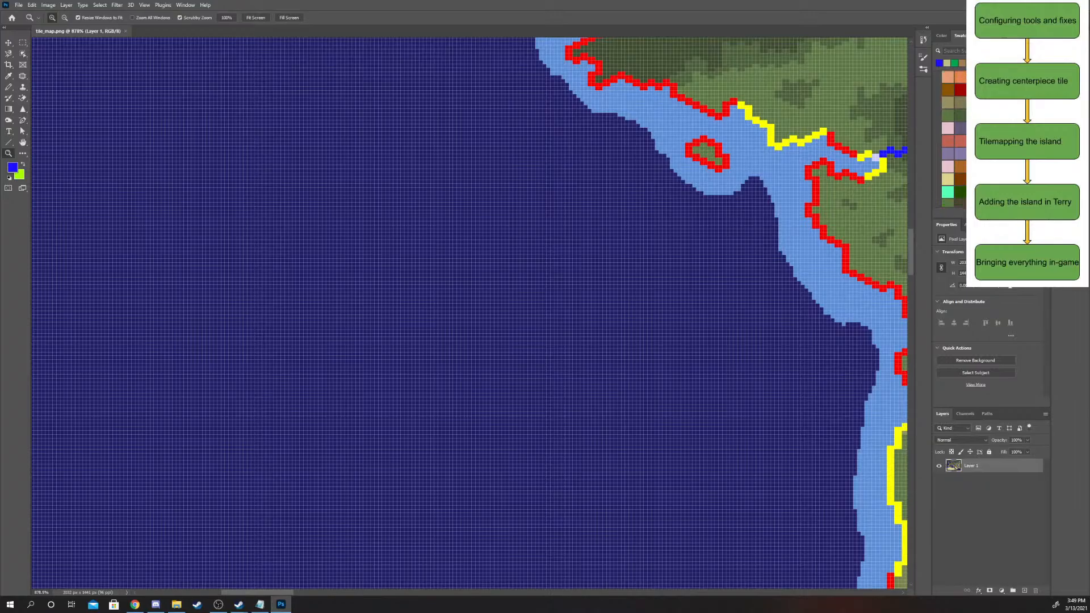
scroll(956, 140, up, 4)
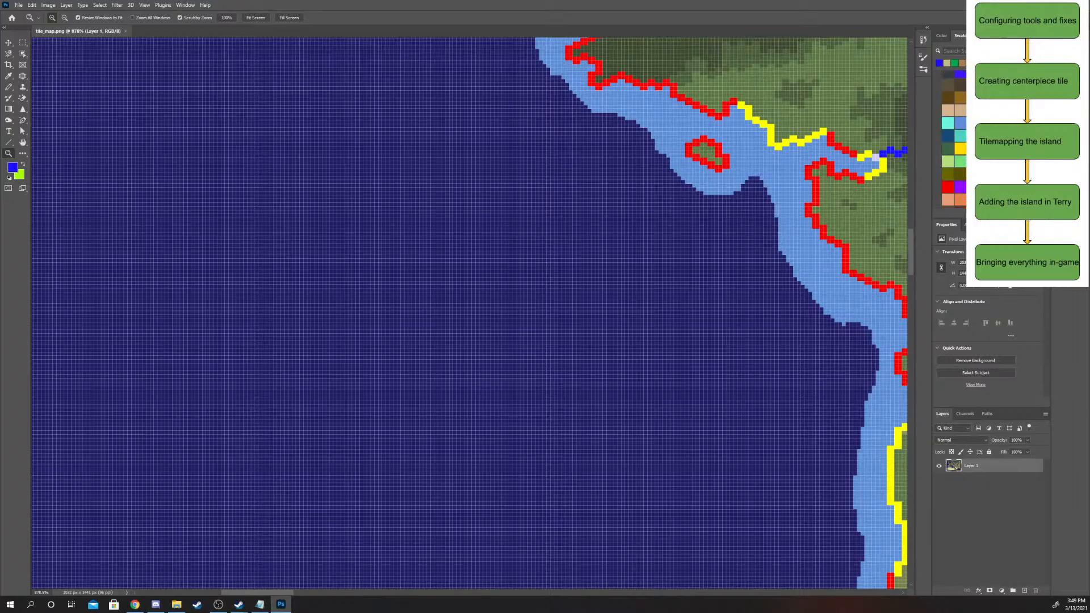
click(960, 123)
- Examine the tile map's Atlantic and western Mediterranean areas, including the coasts, mountains and rivers of Iberia
mouse_move(481, 317)
mouse_down()
mouse_move(601, 265)
mouse_move(460, 316)
mouse_move(479, 313)
mouse_up()
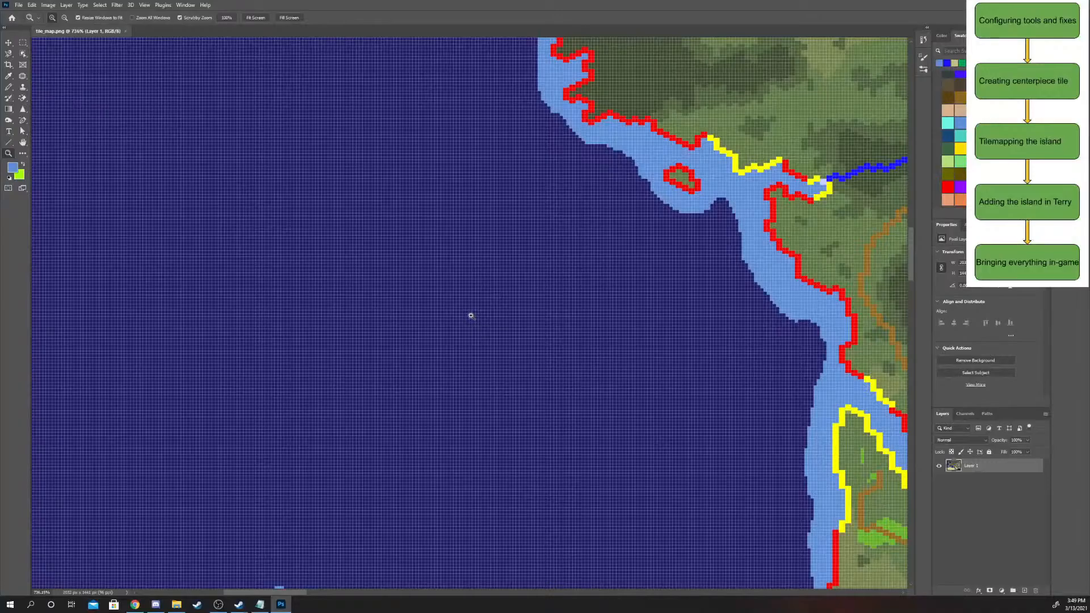
mouse_move(471, 314)
mouse_down()
mouse_move(555, 279)
mouse_move(465, 294)
mouse_up()
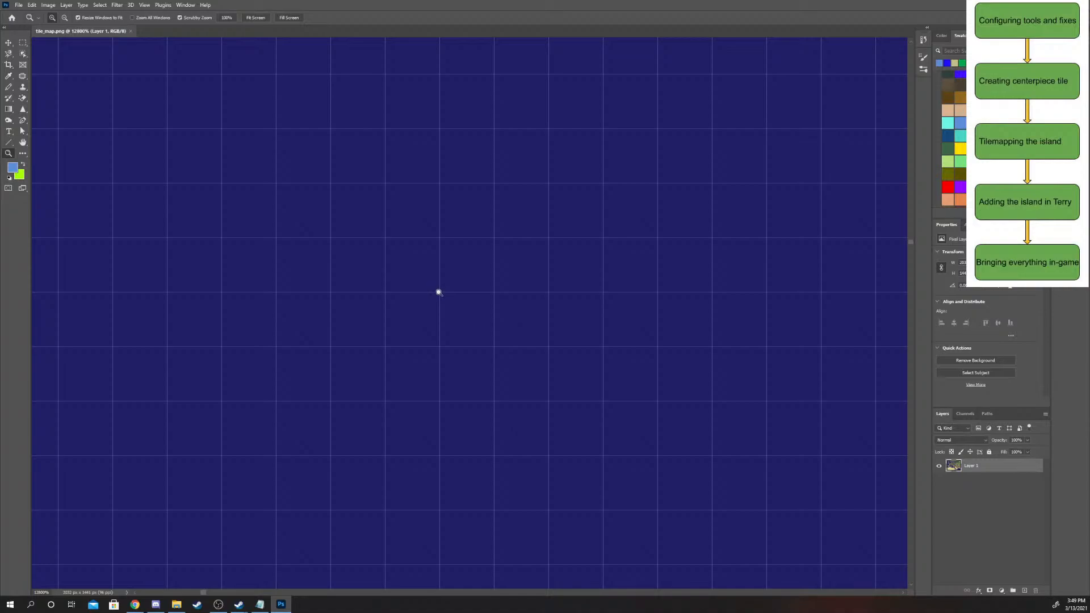
drag(436, 290, 318, 311)
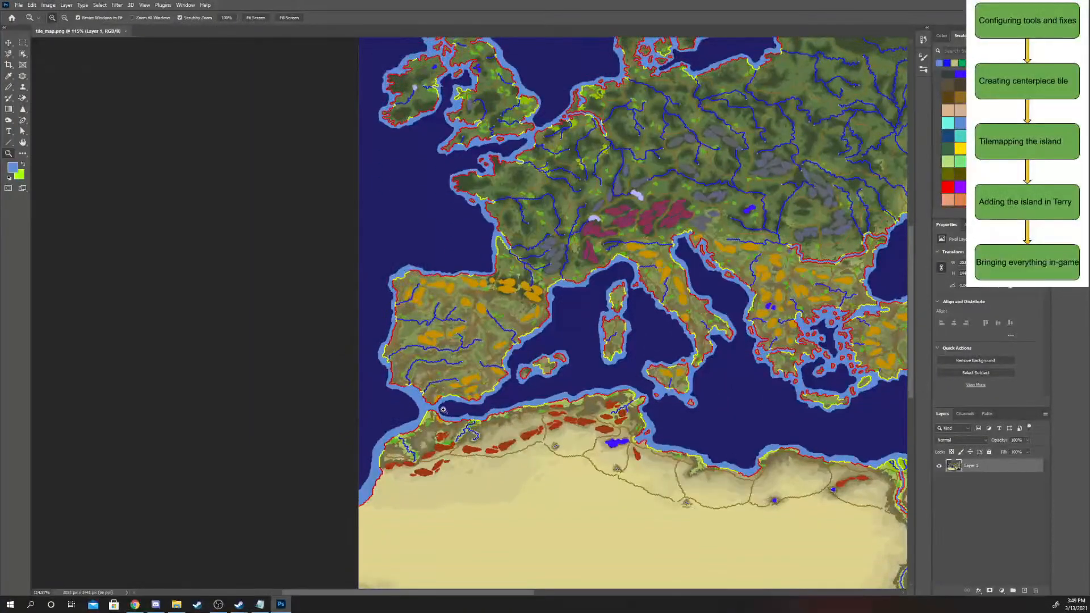
drag(443, 409, 316, 384)
alt+scroll(375, 385, down, 5)
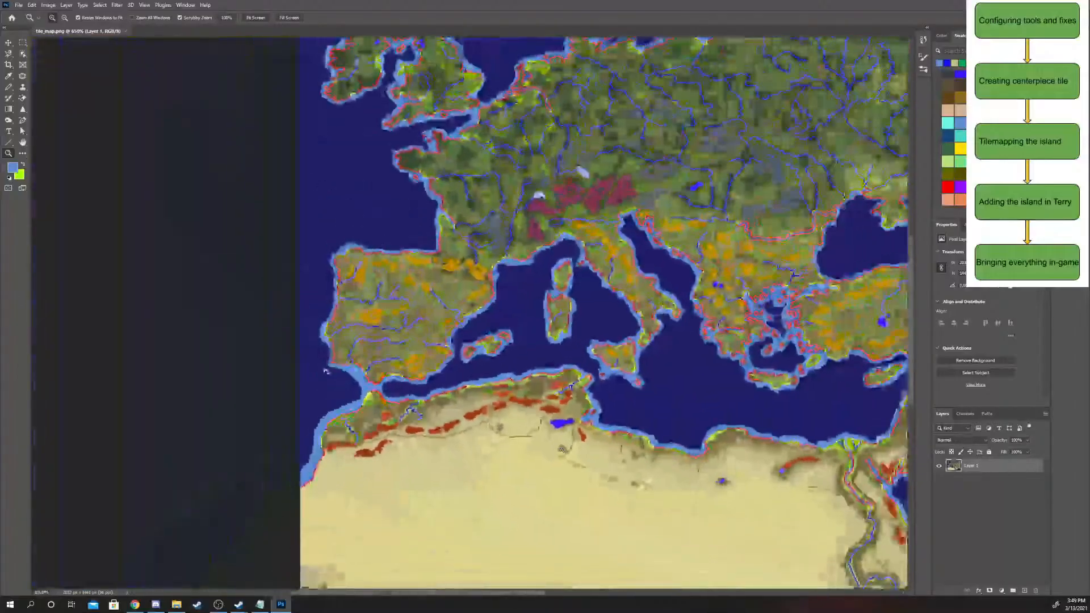
scroll(392, 376, right, 2)
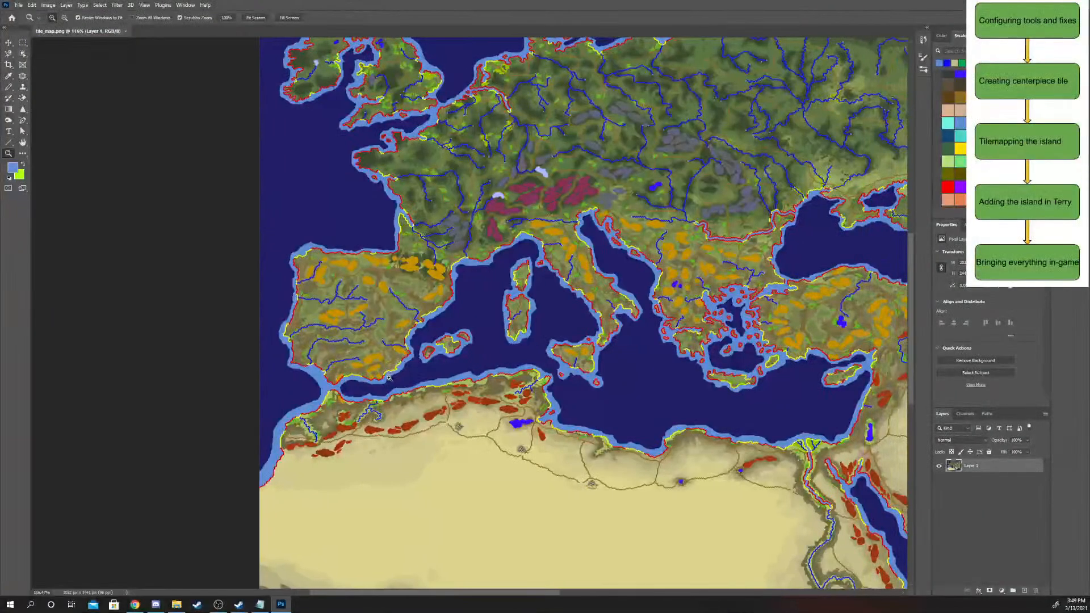
drag(355, 375, 395, 377)
scroll(396, 376, up, 1)
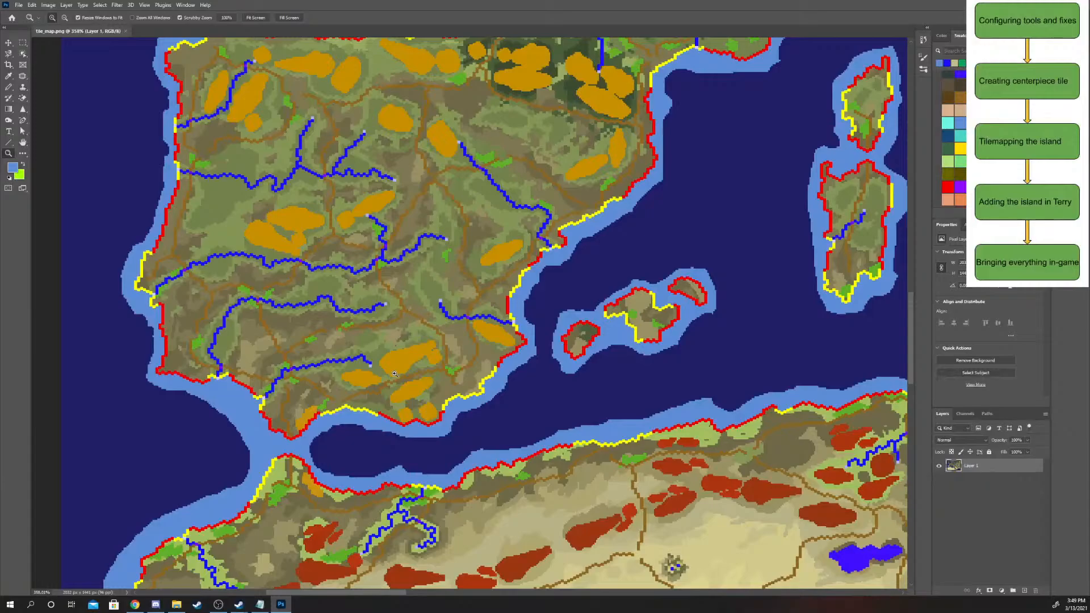
scroll(395, 374, up, 6)
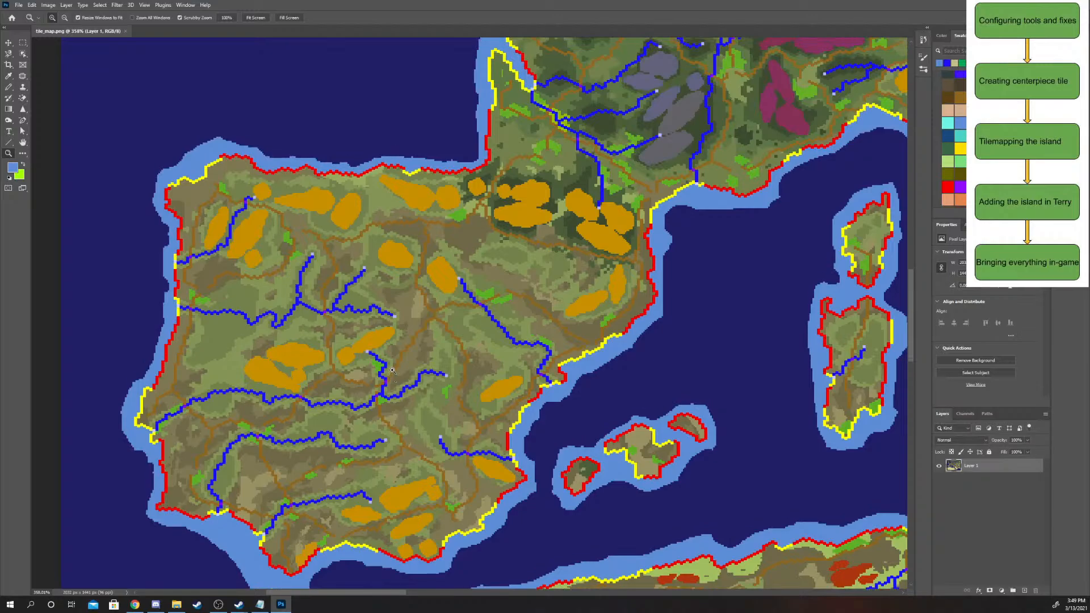
scroll(391, 370, up, 2)
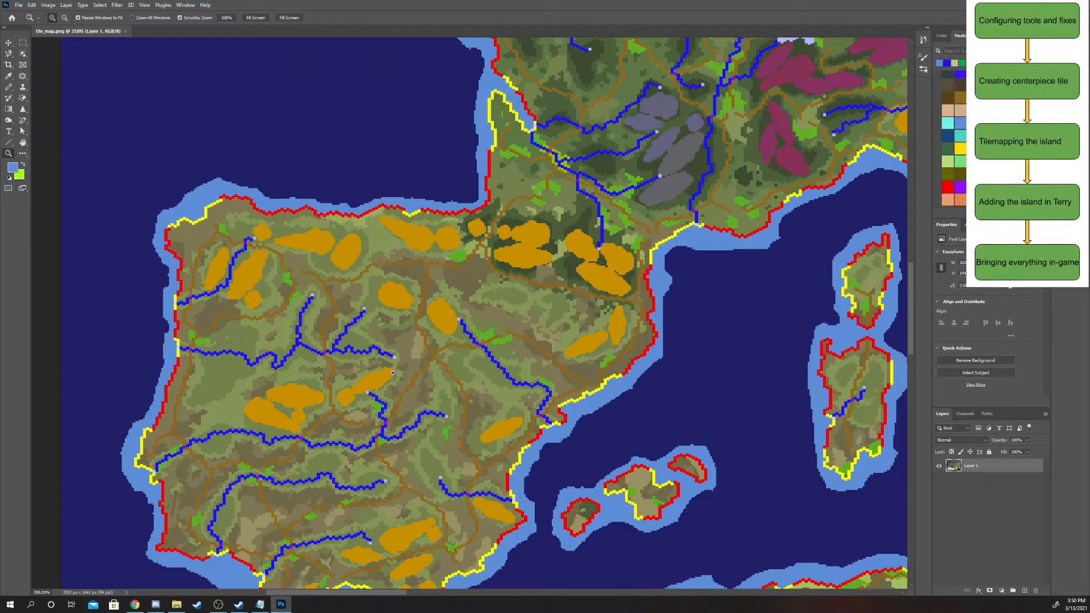
scroll(610, 310, left, 1)
scroll(624, 313, right, 2)
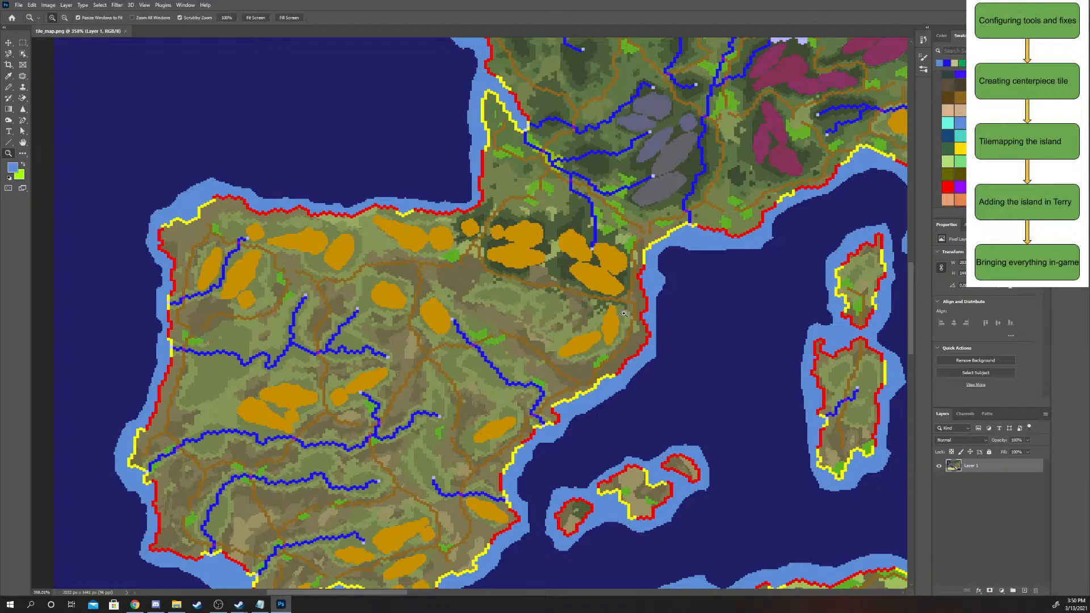
drag(647, 277, 596, 284)
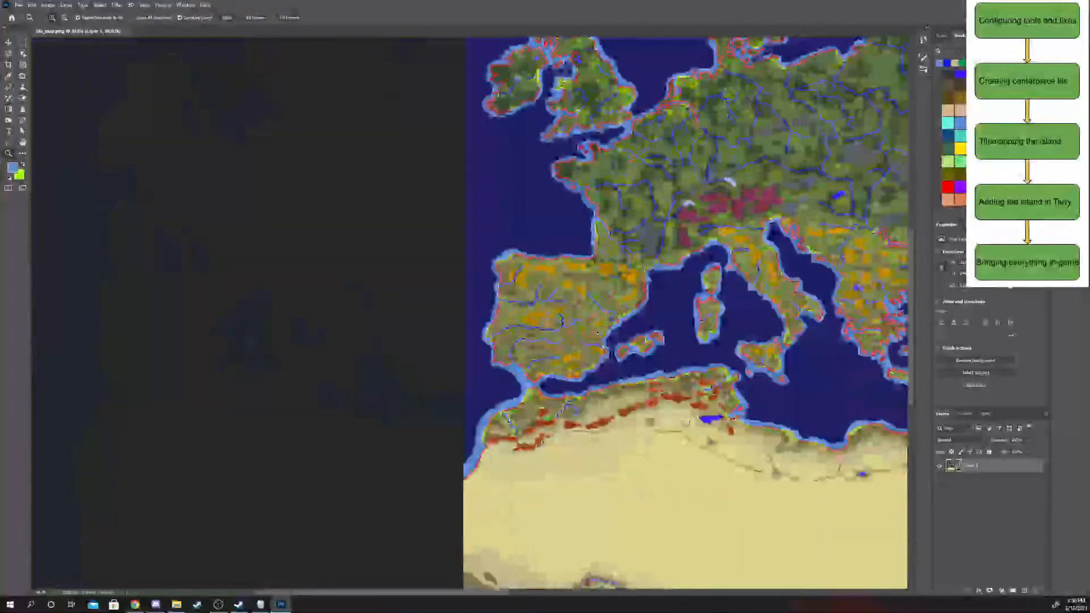
- Draw a small closed light-blue ring with the Pencil tool in the open sea west of France and north of Spain
scroll(538, 169, up, 2)
drag(539, 168, 570, 193)
drag(460, 368, 476, 343)
click(8, 86)
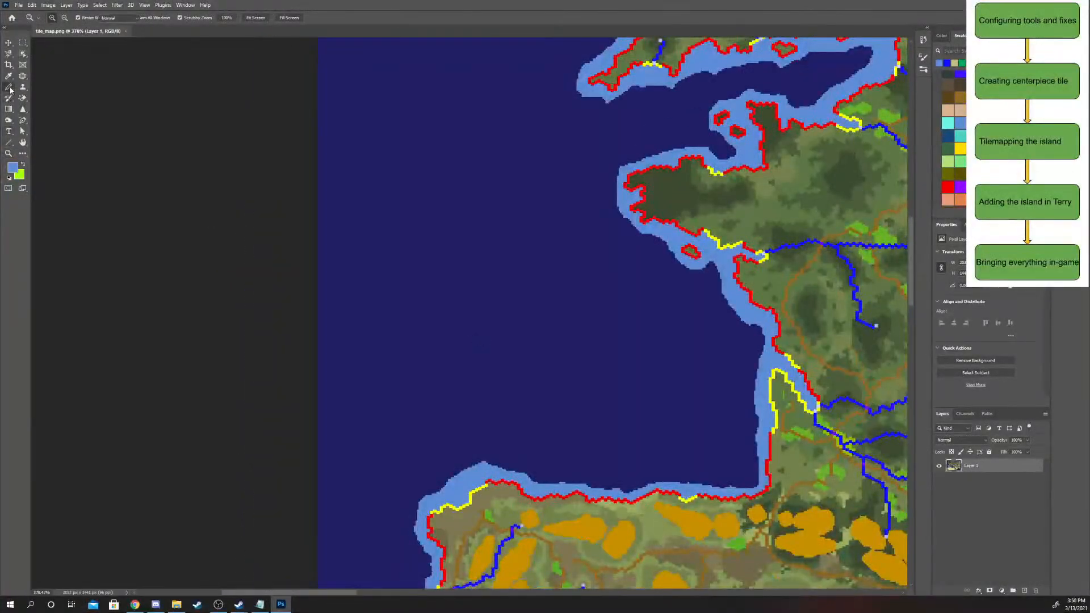
mouse_move(542, 286)
mouse_down()
mouse_move(524, 312)
mouse_move(559, 321)
mouse_move(555, 291)
mouse_move(530, 276)
mouse_up()
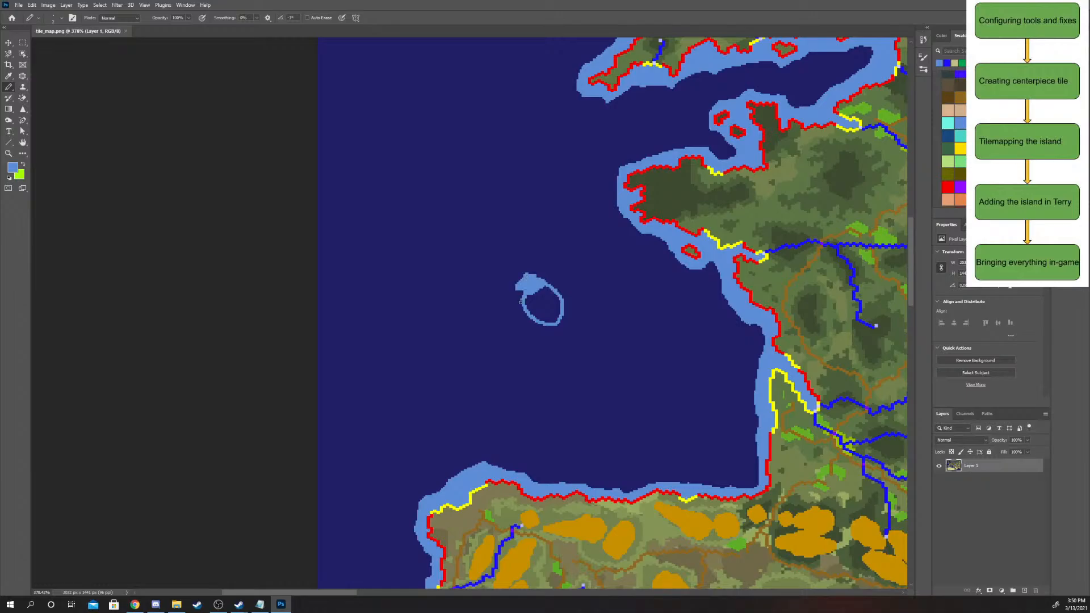
mouse_move(520, 288)
mouse_down()
mouse_move(537, 327)
mouse_move(563, 319)
mouse_move(567, 299)
mouse_move(547, 288)
mouse_move(559, 286)
mouse_move(566, 298)
mouse_move(523, 270)
mouse_up()
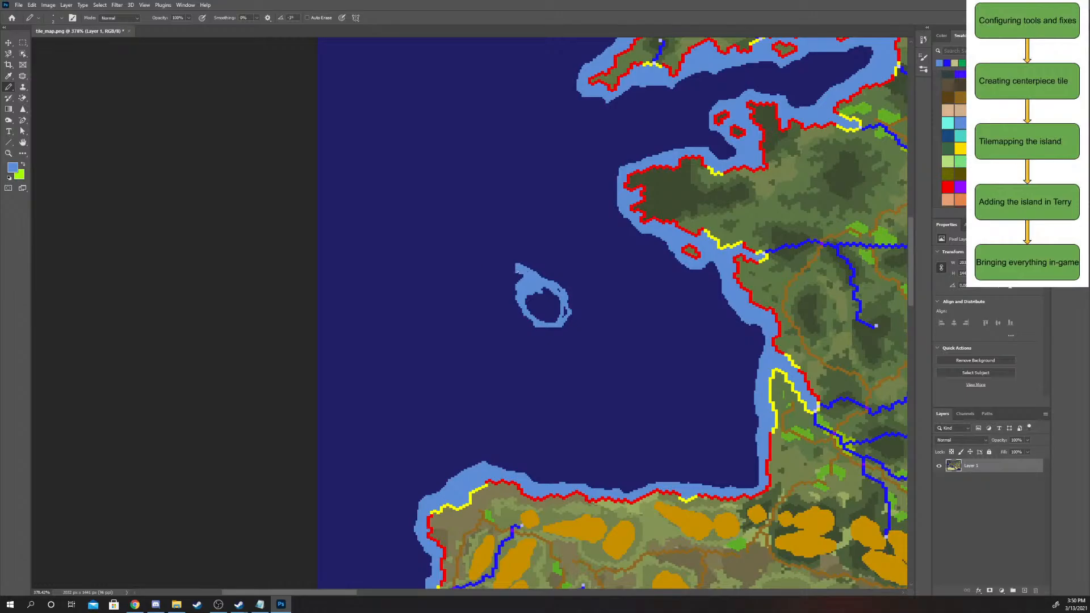
- Trim the stray spike off the ring's upper-left edge with the Pencil in the dark-blue deep-sea colour
scroll(954, 139, up, 1)
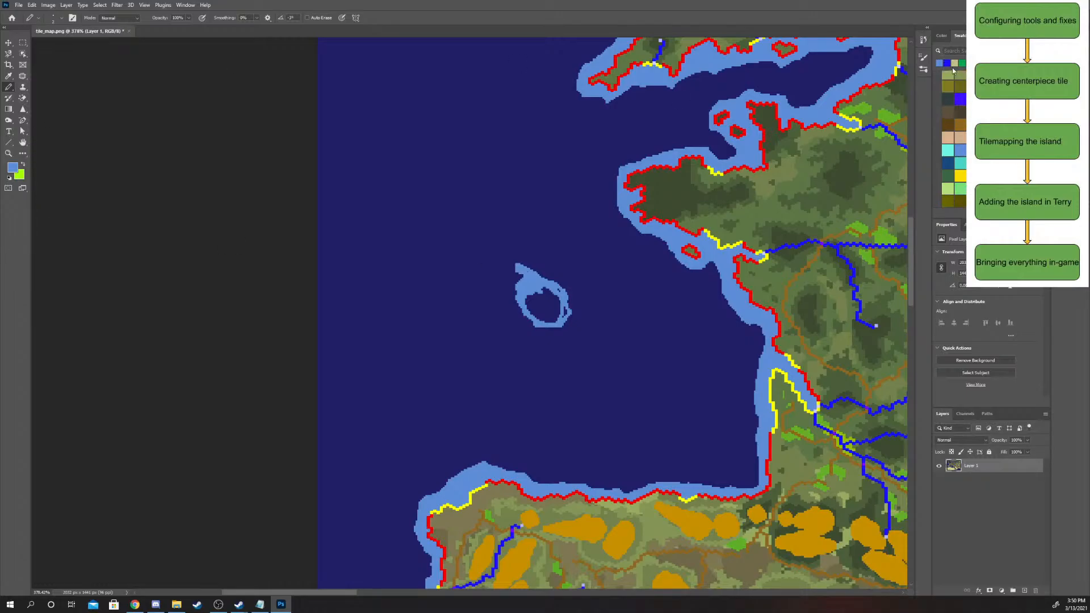
scroll(953, 70, down, 2)
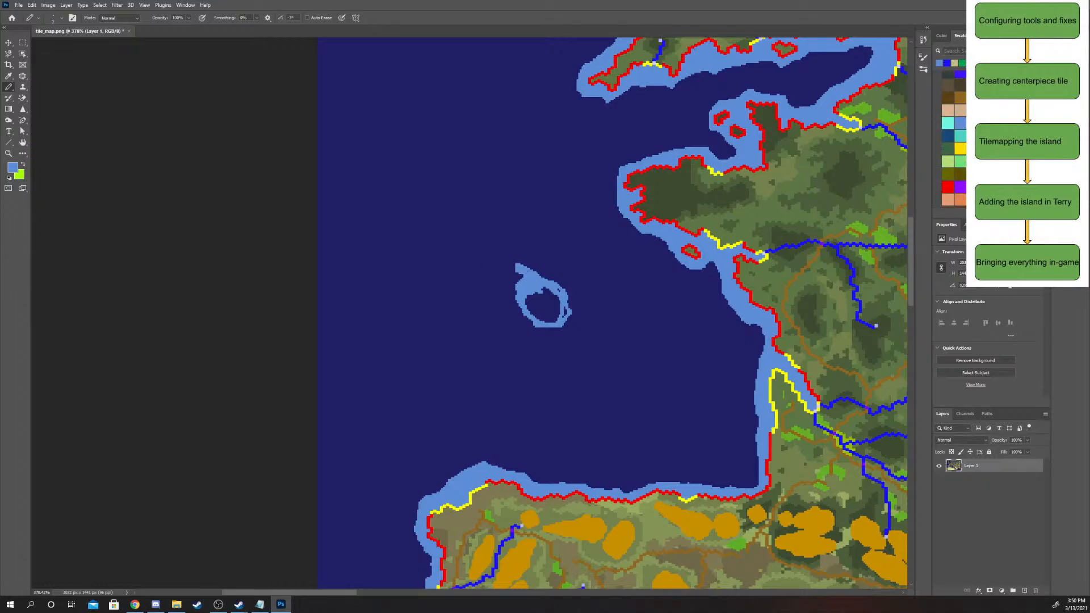
scroll(953, 133, down, 1)
click(973, 109)
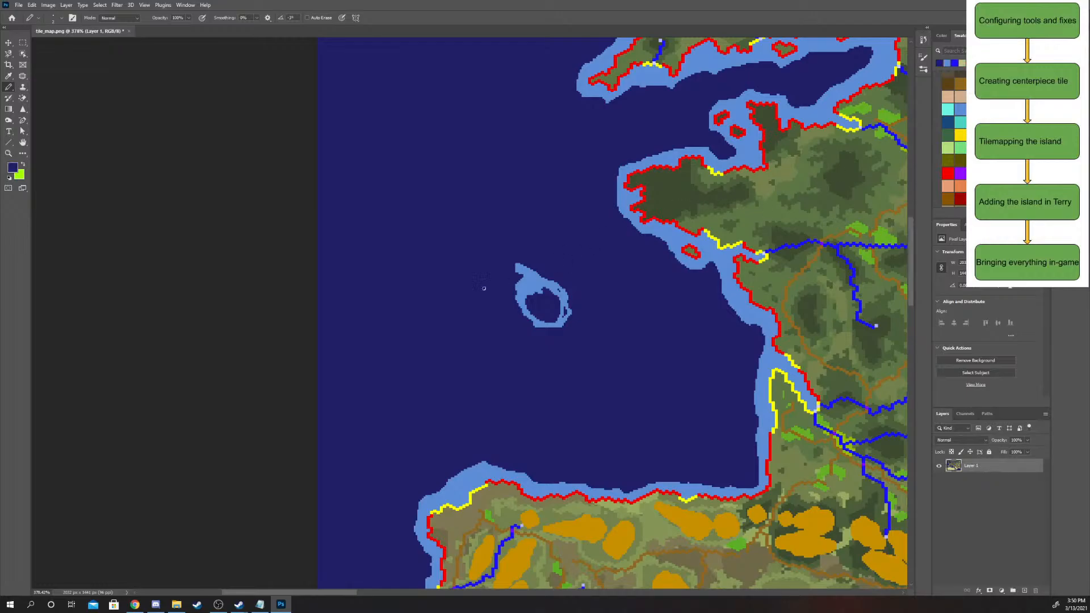
mouse_move(525, 266)
mouse_down()
mouse_move(533, 273)
mouse_move(521, 276)
mouse_up()
drag(525, 276, 510, 295)
- Thicken the ring's inner edge in light blue, painting over a short bright-blue stroke on its upper right
click(951, 62)
drag(548, 283, 562, 294)
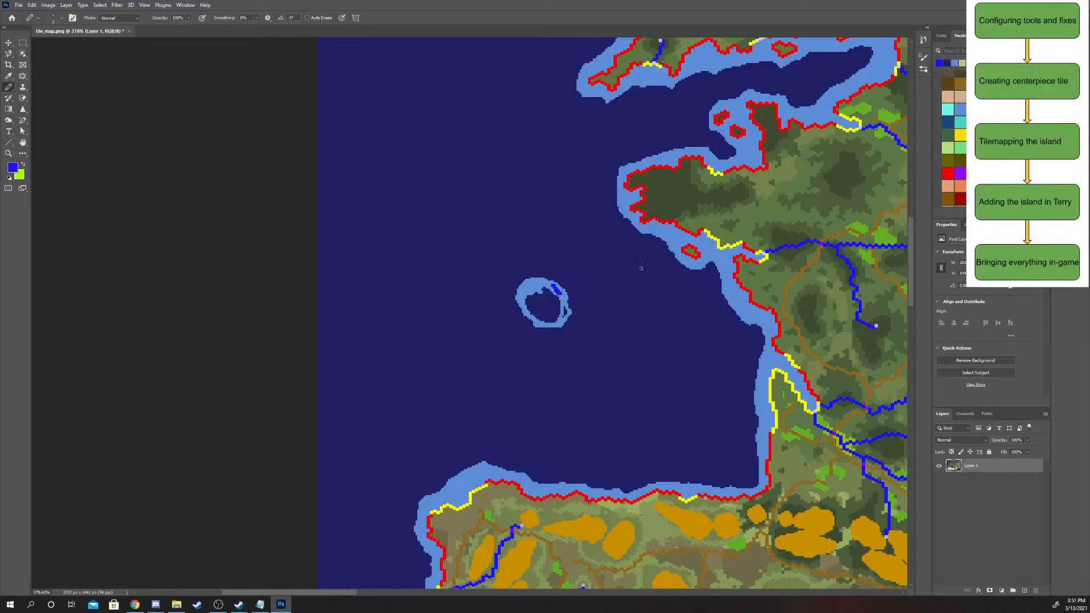
click(955, 62)
drag(558, 291, 549, 285)
mouse_move(550, 321)
mouse_down()
mouse_move(535, 317)
mouse_move(531, 293)
mouse_up()
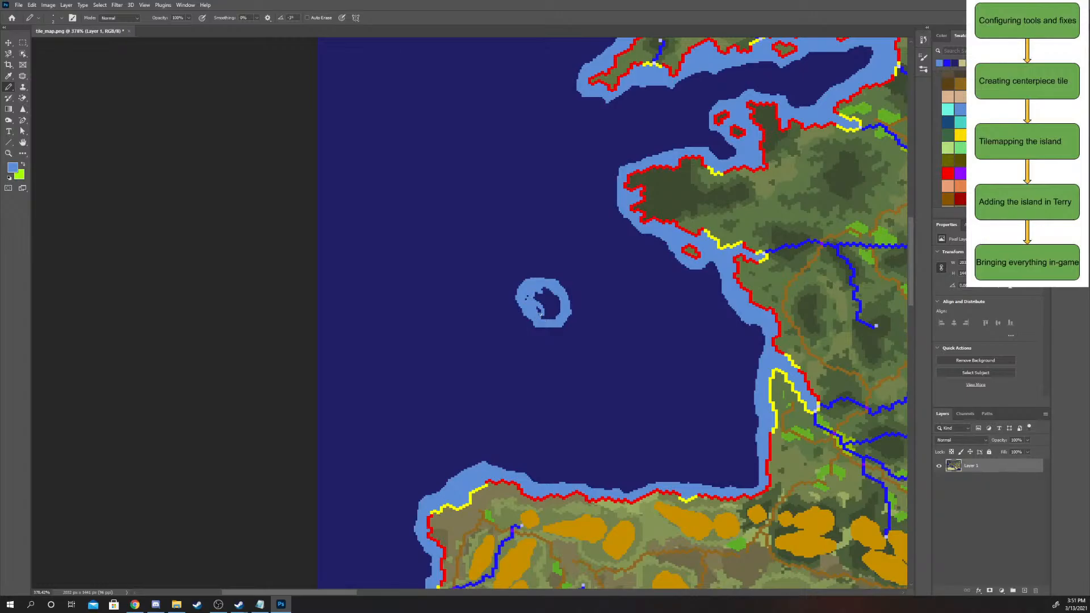
- Zoom in on the island ring and open the colour picker for the light-blue foreground colour
click(9, 153)
mouse_move(533, 317)
mouse_down()
mouse_move(576, 231)
mouse_move(519, 231)
mouse_move(542, 244)
mouse_move(509, 251)
mouse_up()
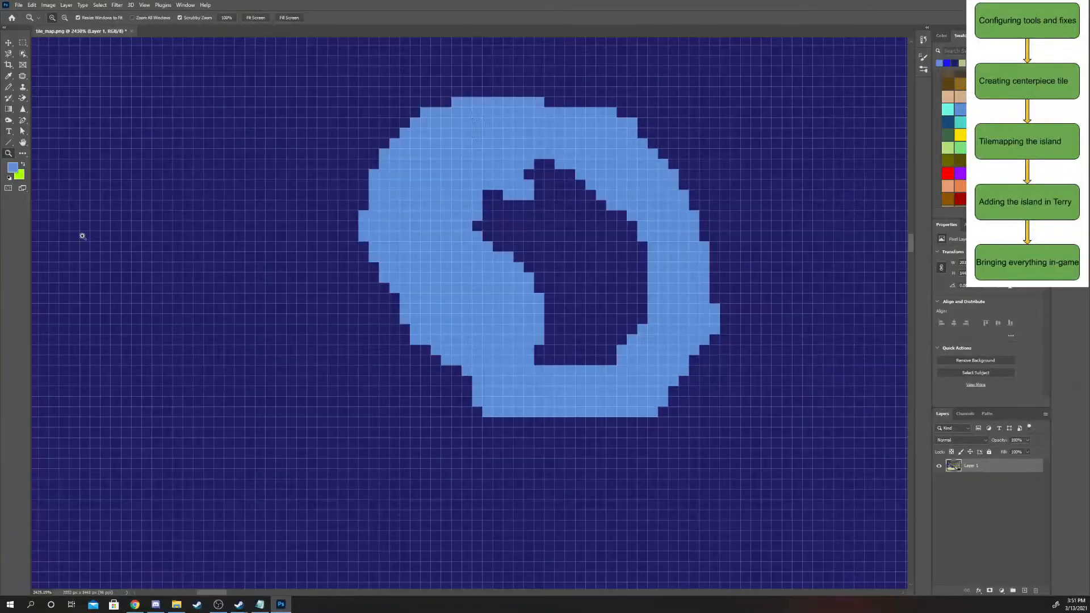
click(13, 167)
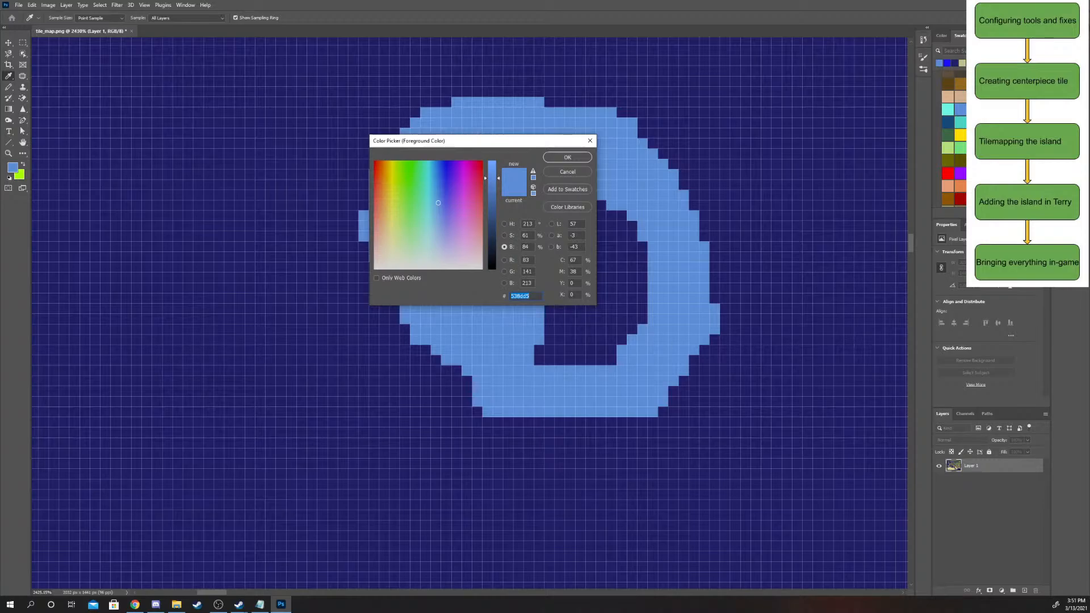
- Switch to File Explorer, look through the attila project folder and return to the main_attila_map folder
key(alt+Tab)
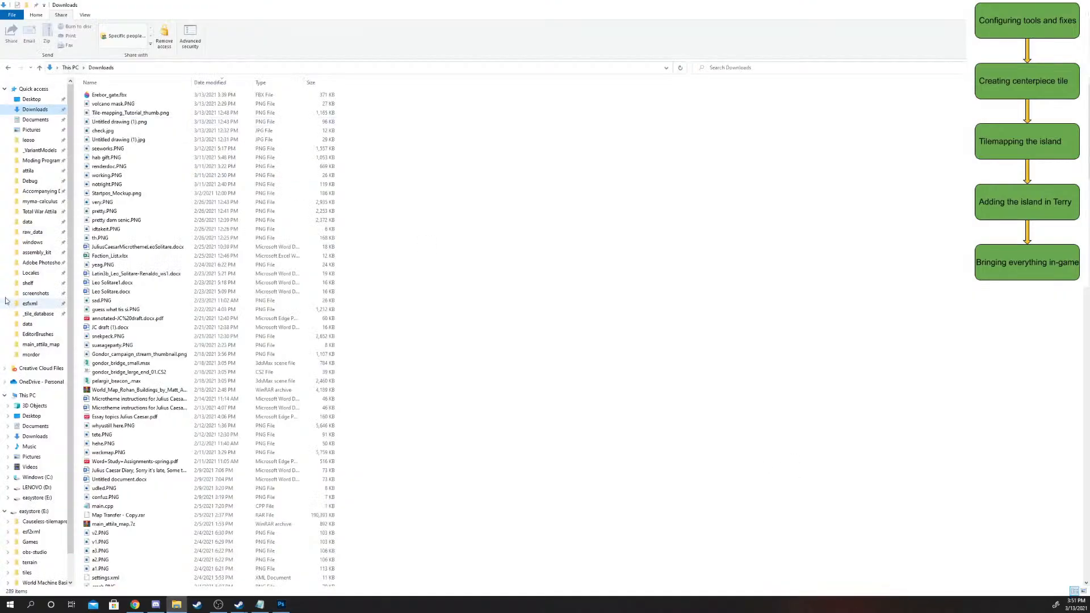
click(41, 344)
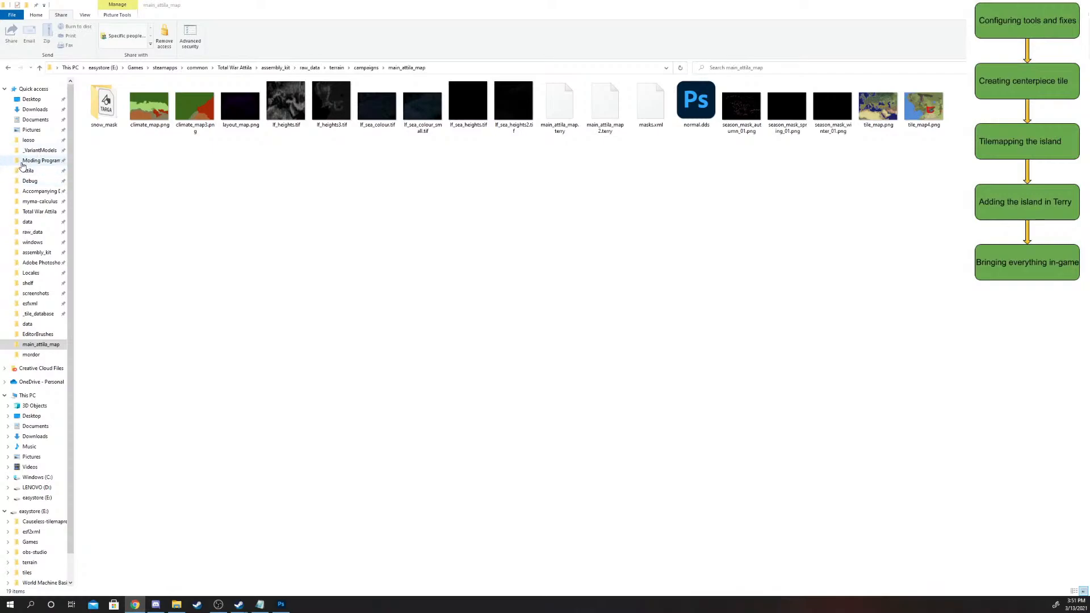
scroll(21, 167, down, 1)
scroll(20, 167, up, 1)
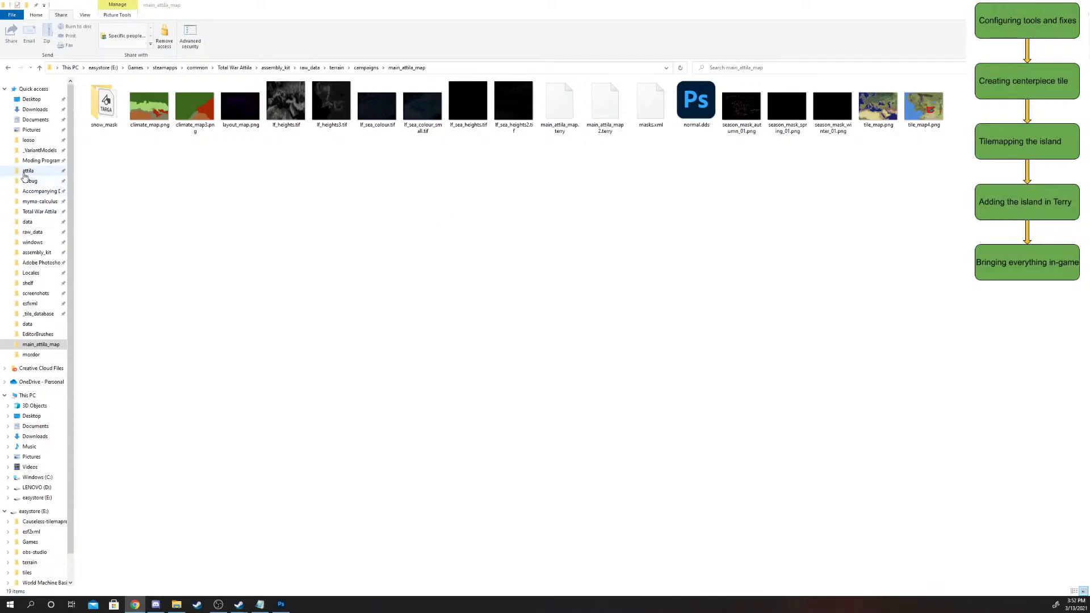
click(28, 170)
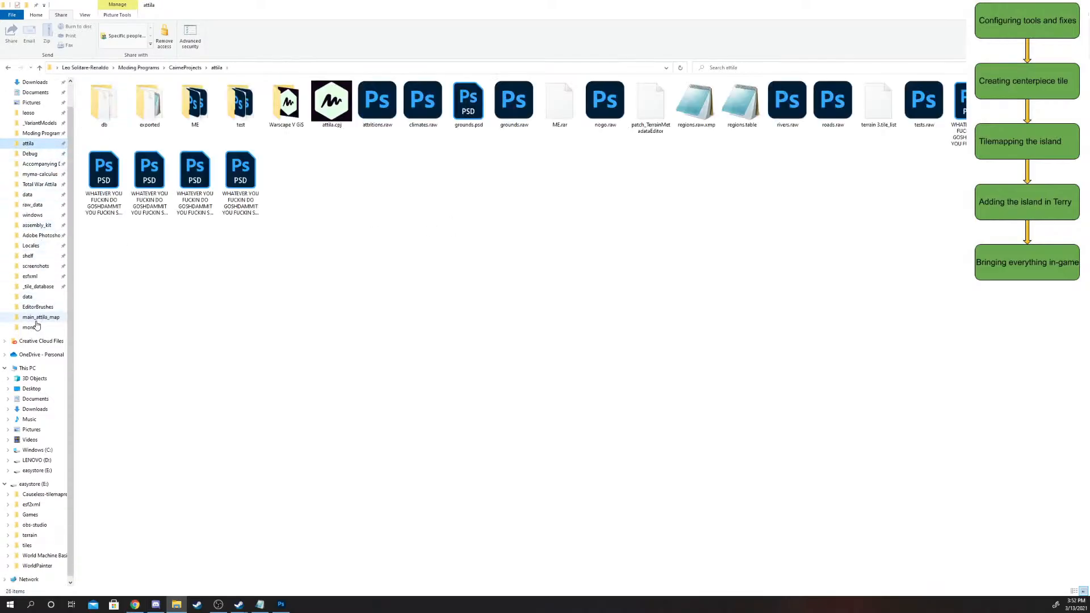
click(48, 318)
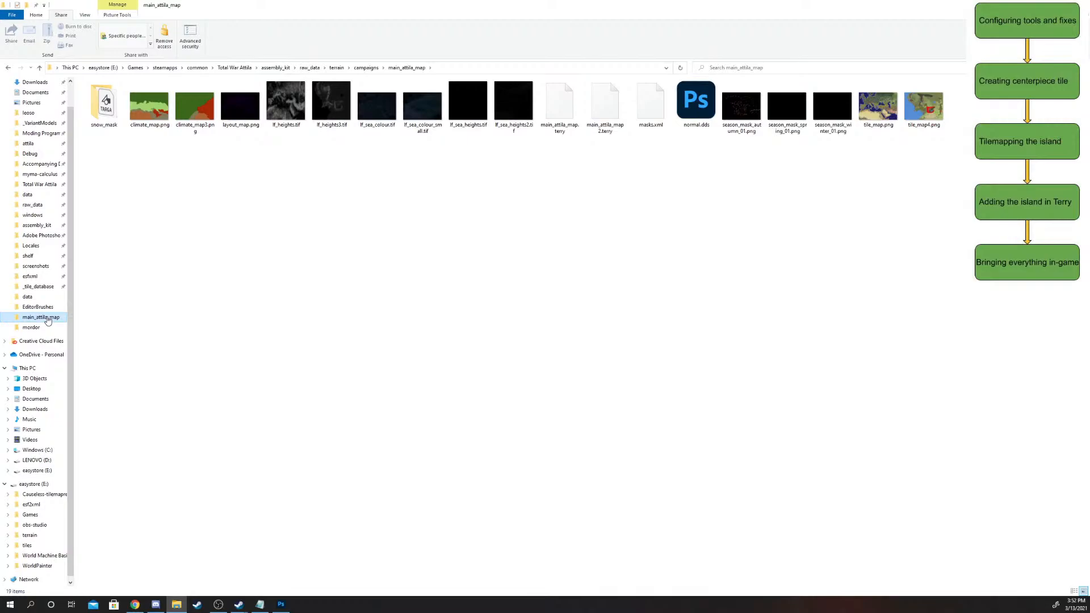
scroll(60, 276, up, 1)
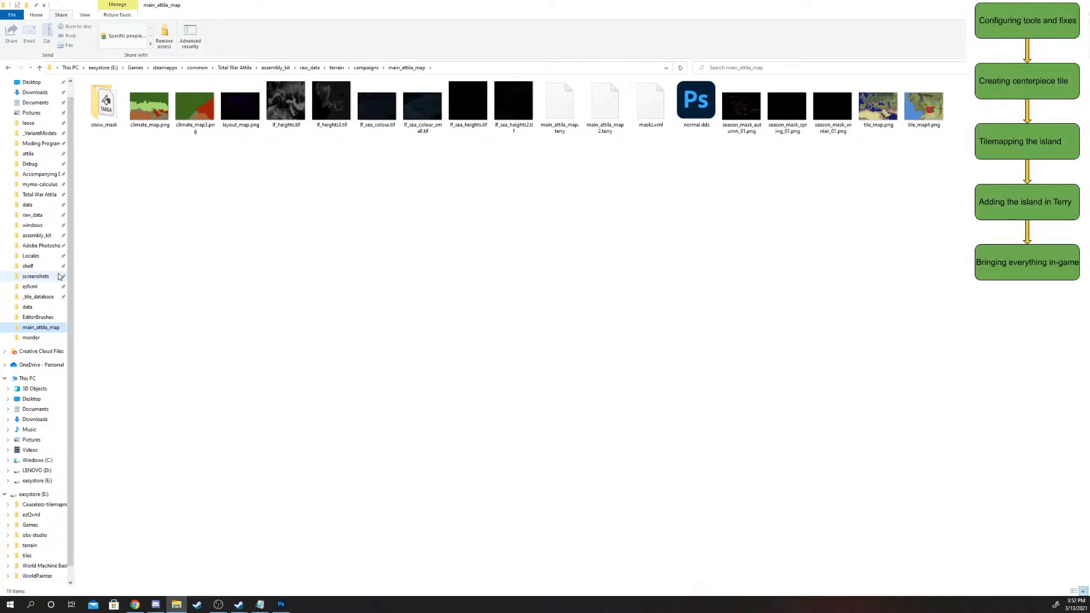
scroll(59, 255, up, 1)
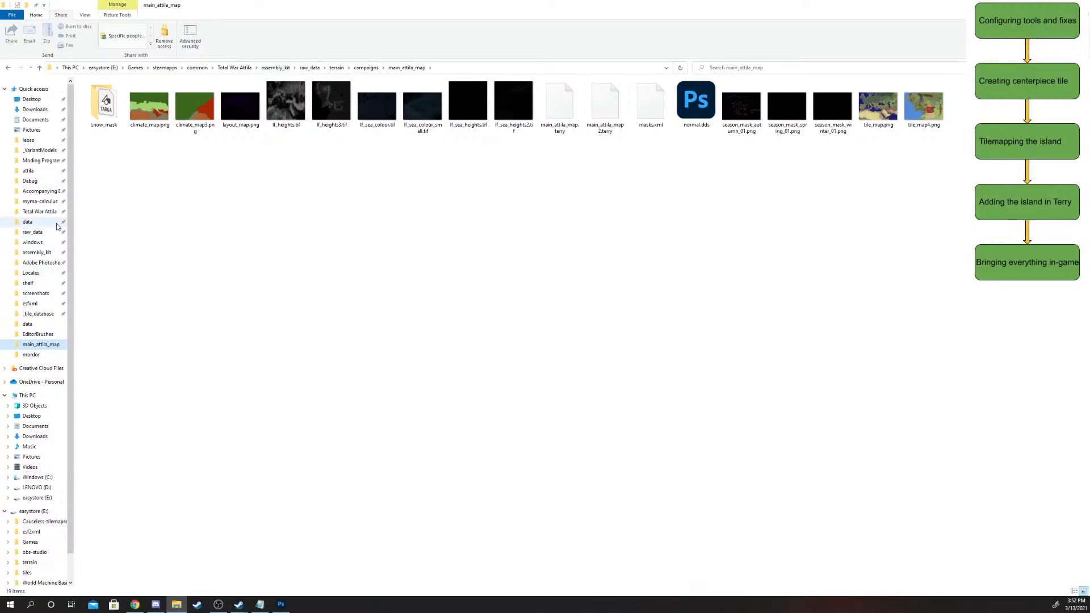
scroll(57, 227, down, 1)
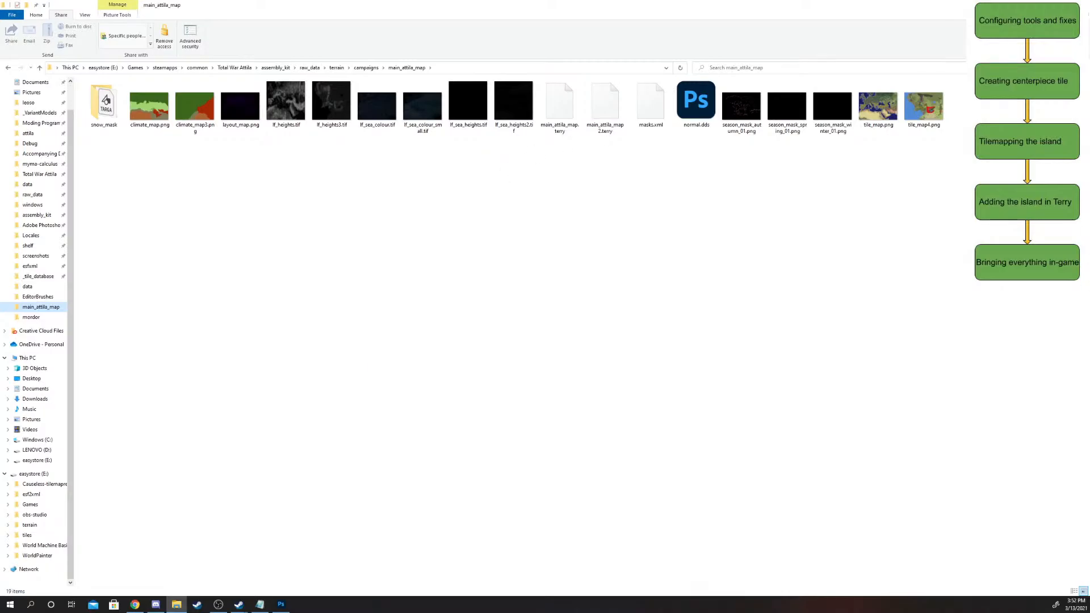
- Switch back to Photoshop and move the open colour picker clear of the colour swatches
key(alt+Tab)
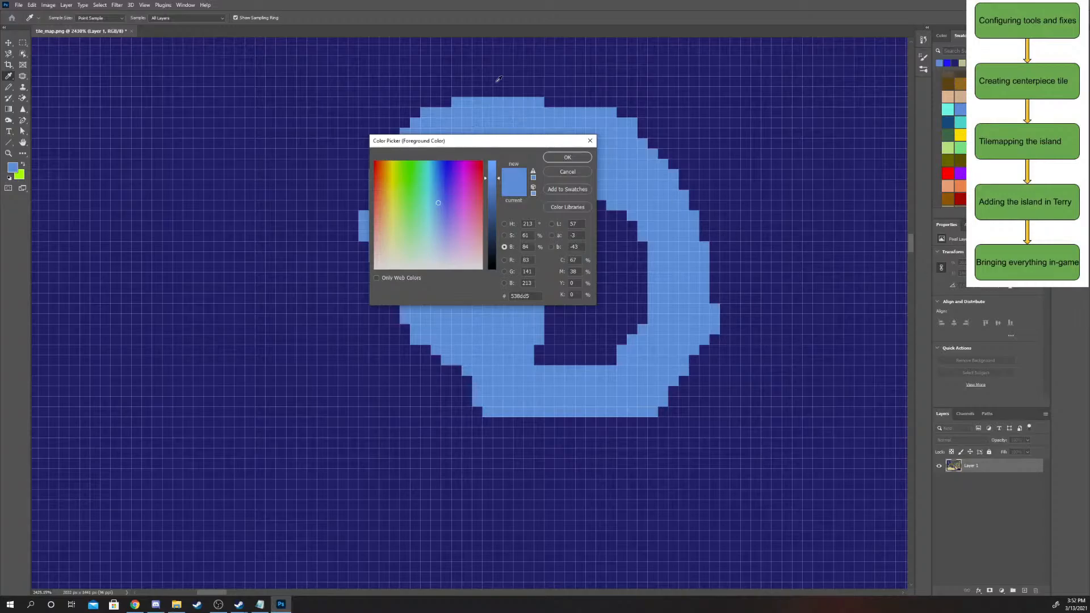
drag(509, 144, 827, 41)
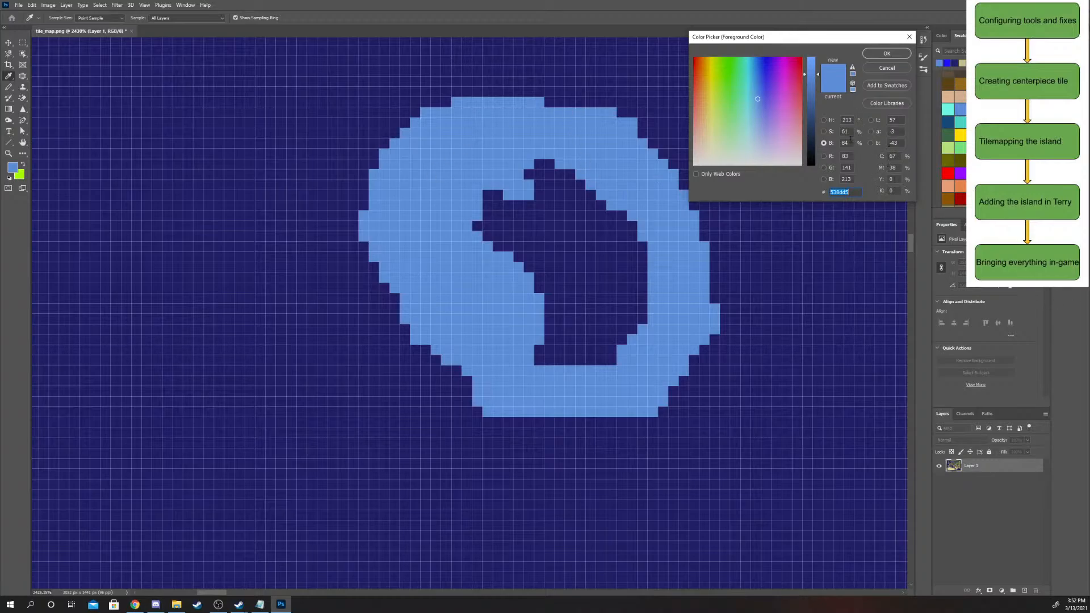
mouse_move(809, 37)
mouse_down()
mouse_move(872, 35)
mouse_move(792, 30)
mouse_move(800, 37)
mouse_up()
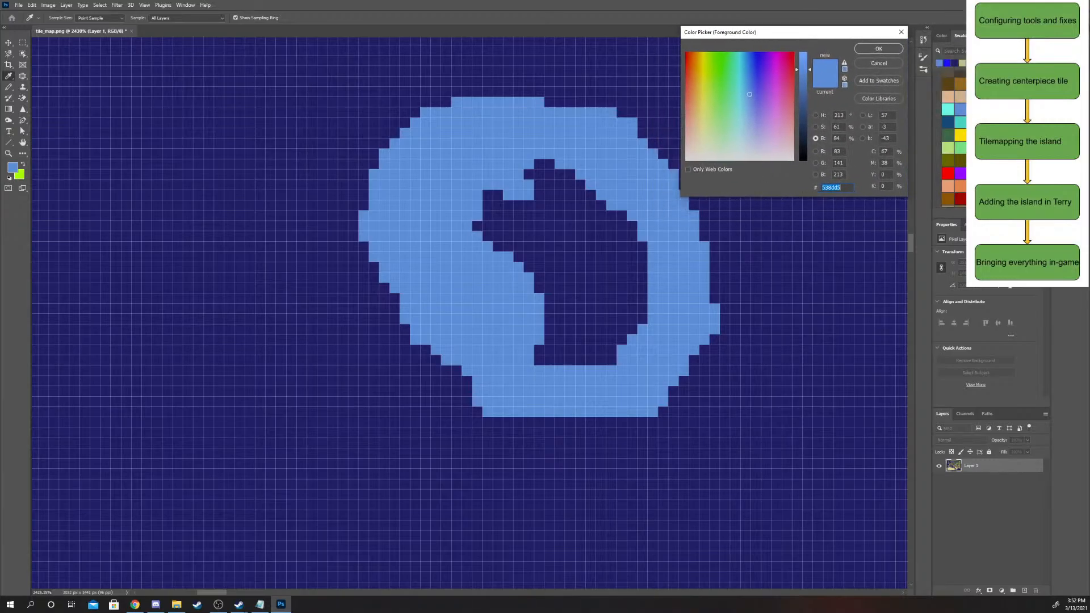
key(alt+Tab)
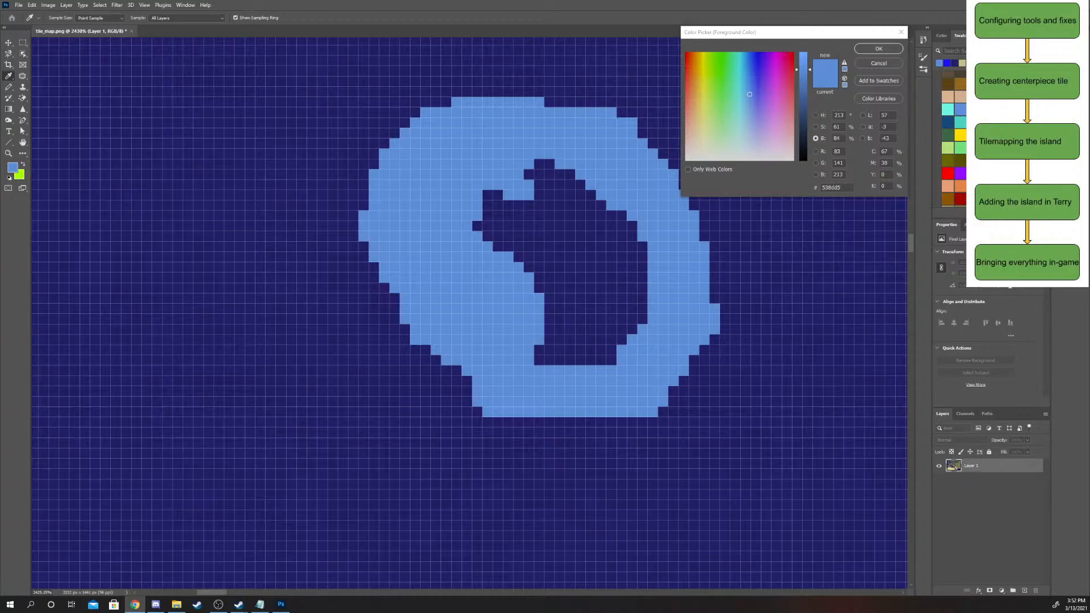
key(alt+Tab)
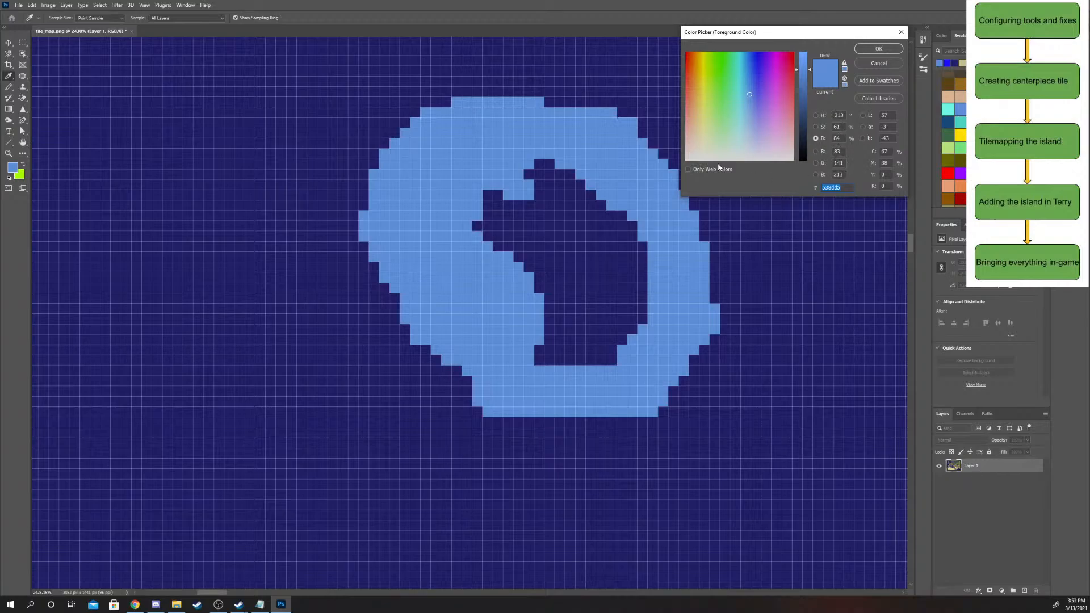
drag(751, 32, 879, 66)
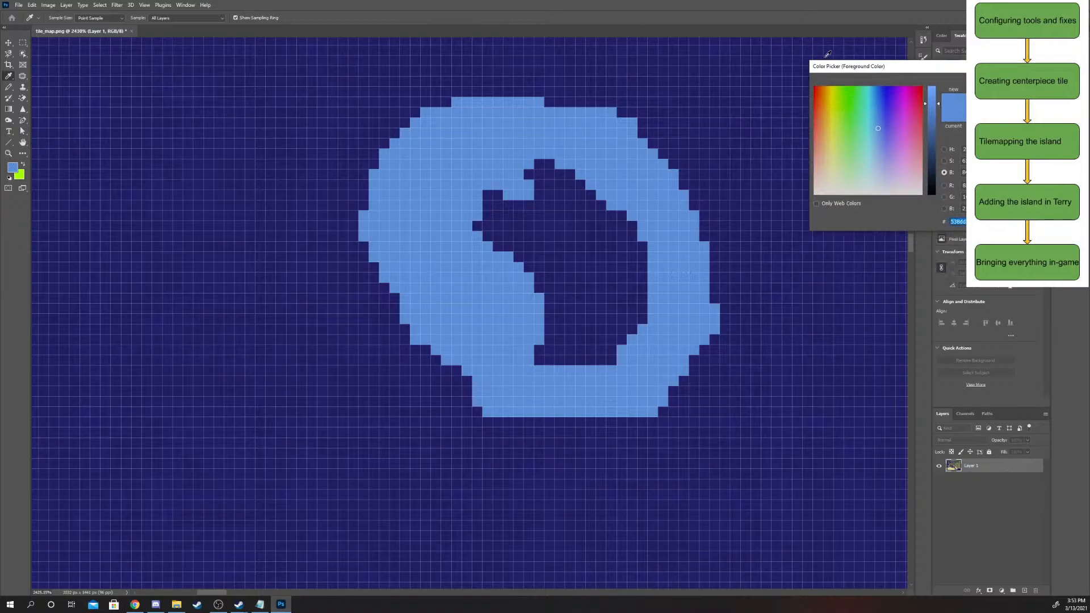
drag(839, 67, 244, 171)
scroll(951, 137, down, 3)
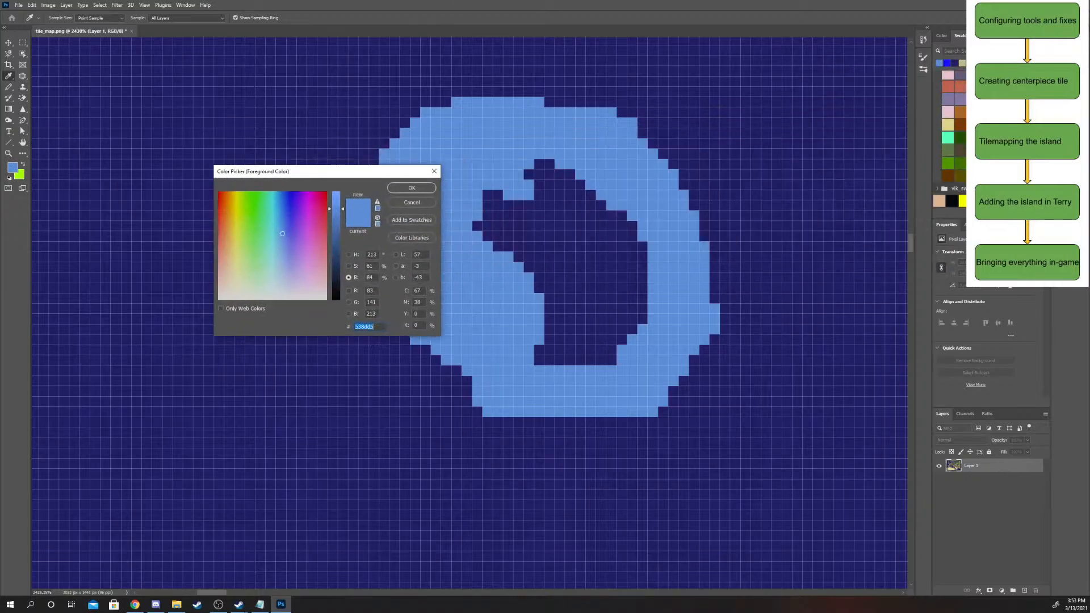
- Set the foreground colour to dark green, RGB 45, 106, 45, and accept it
click(370, 291)
text(45)
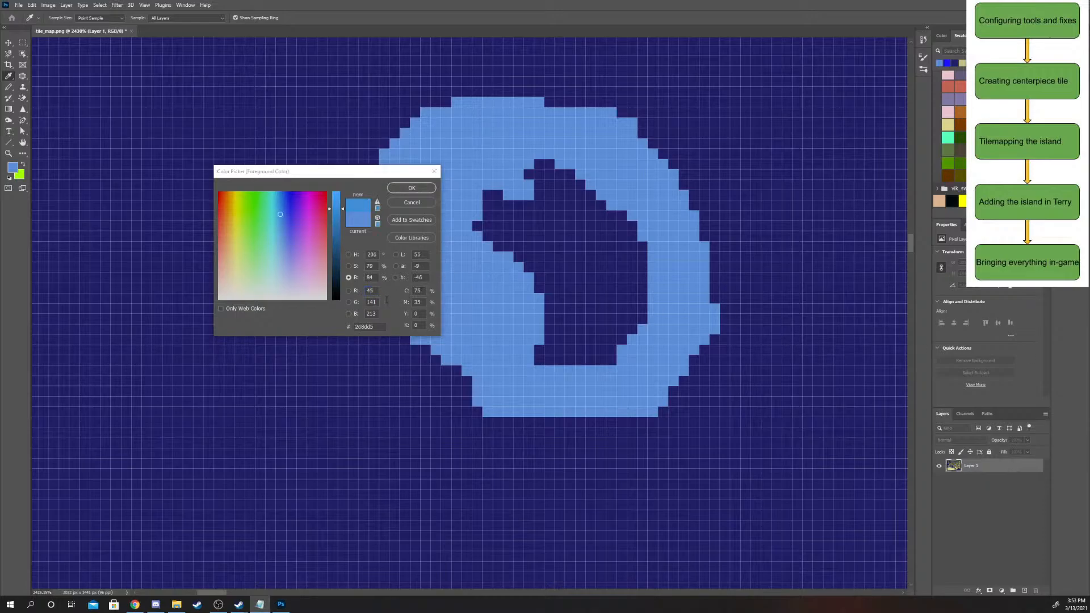
click(379, 301)
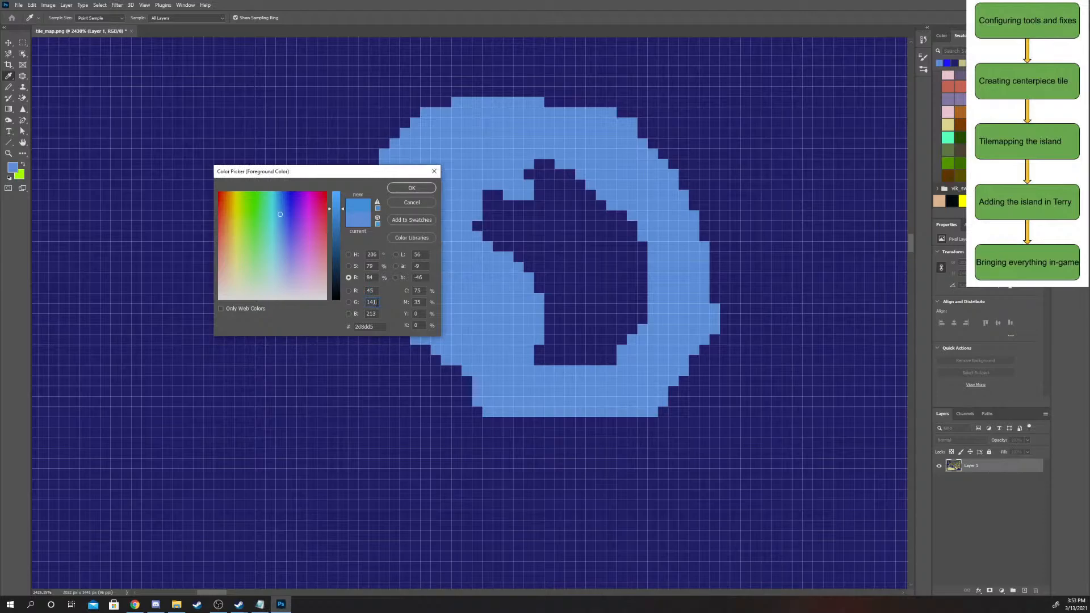
key(BackSpace)
key(BackSpace)
text(06)
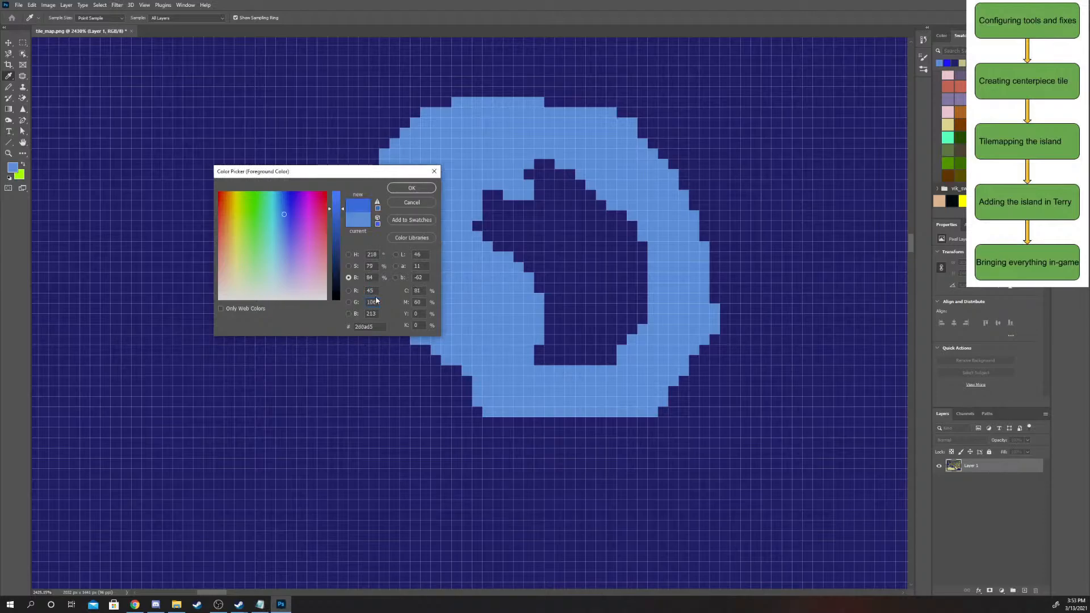
key(Tab)
text(45)
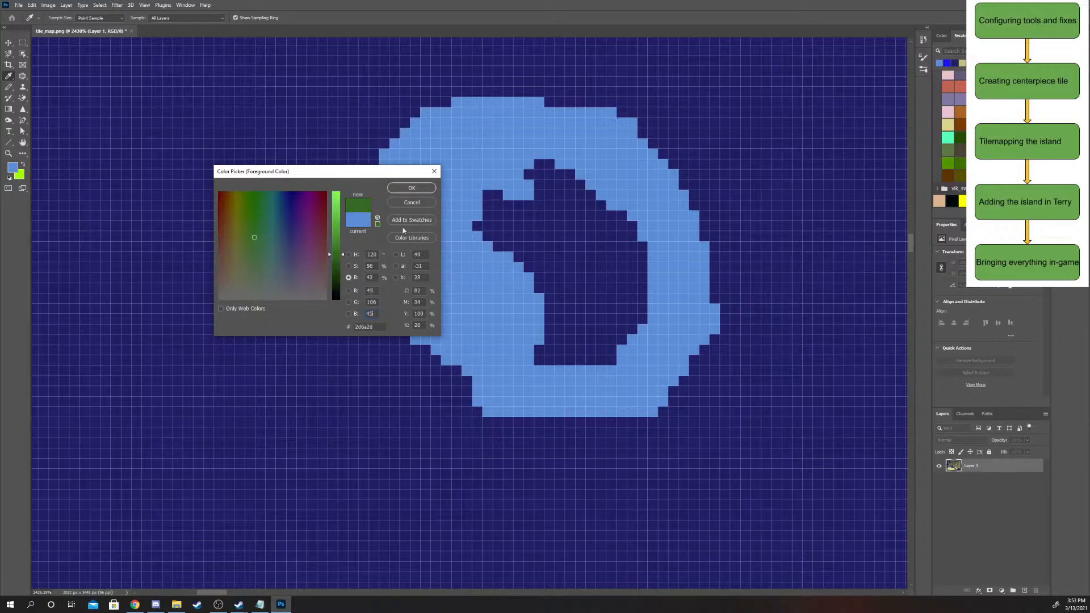
click(411, 188)
key(z)
scroll(402, 259, up, 2)
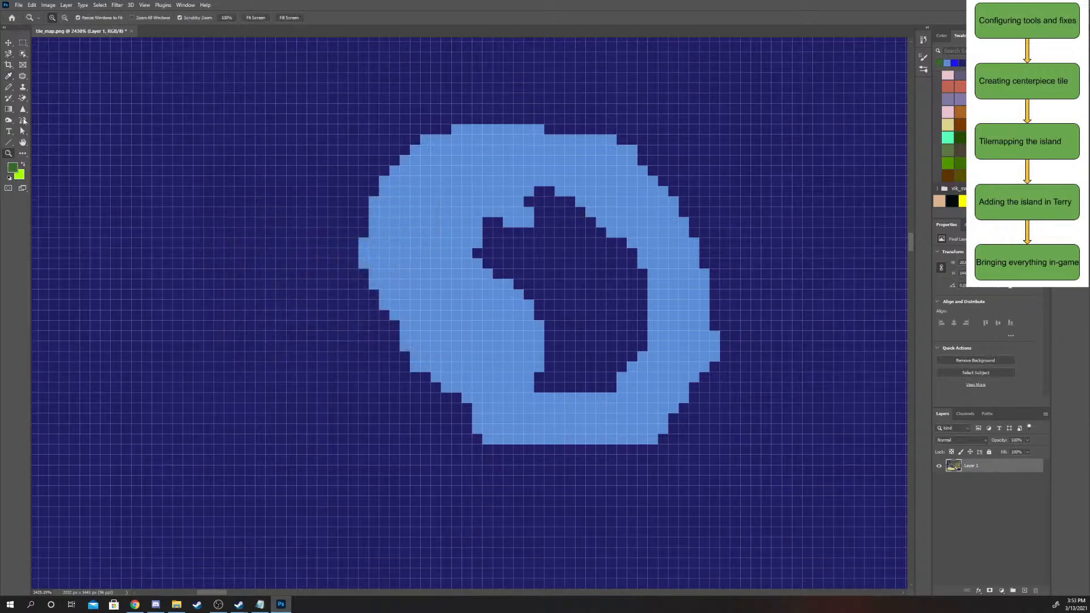
click(13, 168)
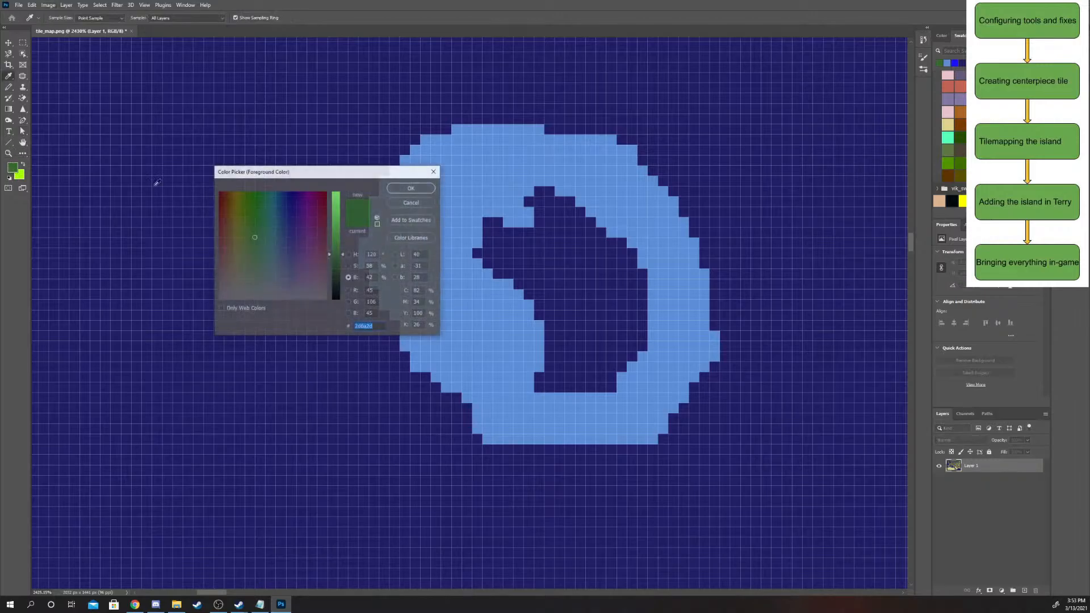
click(435, 172)
- Paint a dark-green horizontal bar about 12 pixels long across the island's centre with the Pencil
key(b)
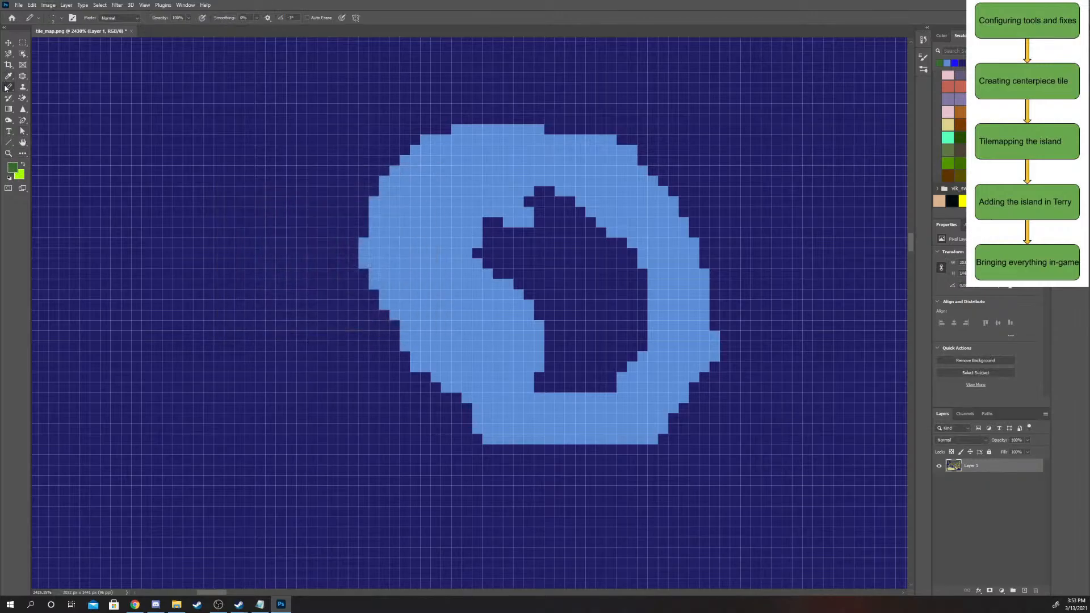
click(492, 289)
click(513, 289)
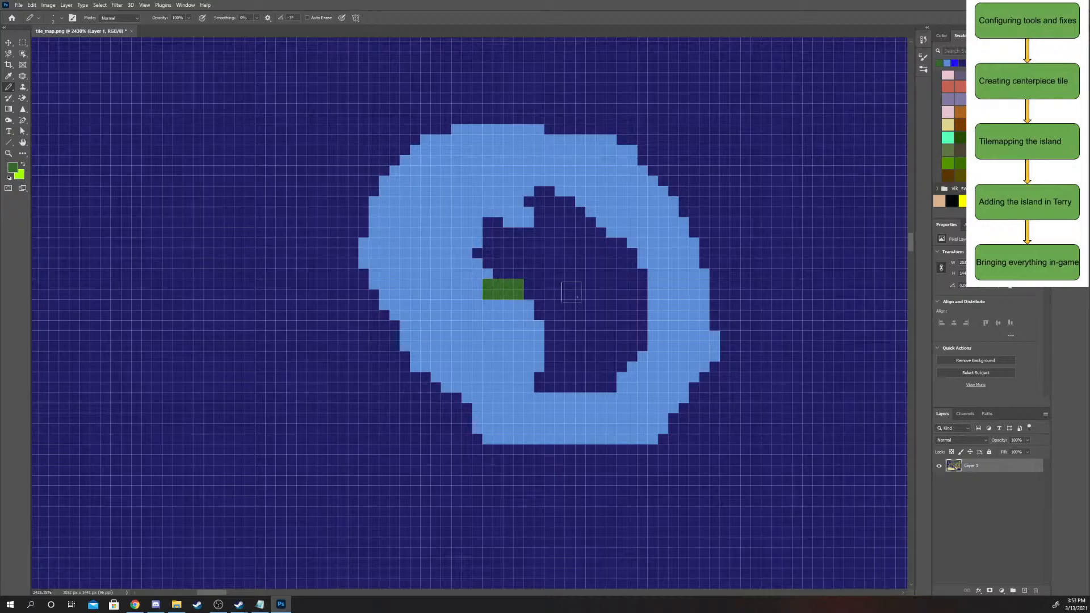
click(534, 290)
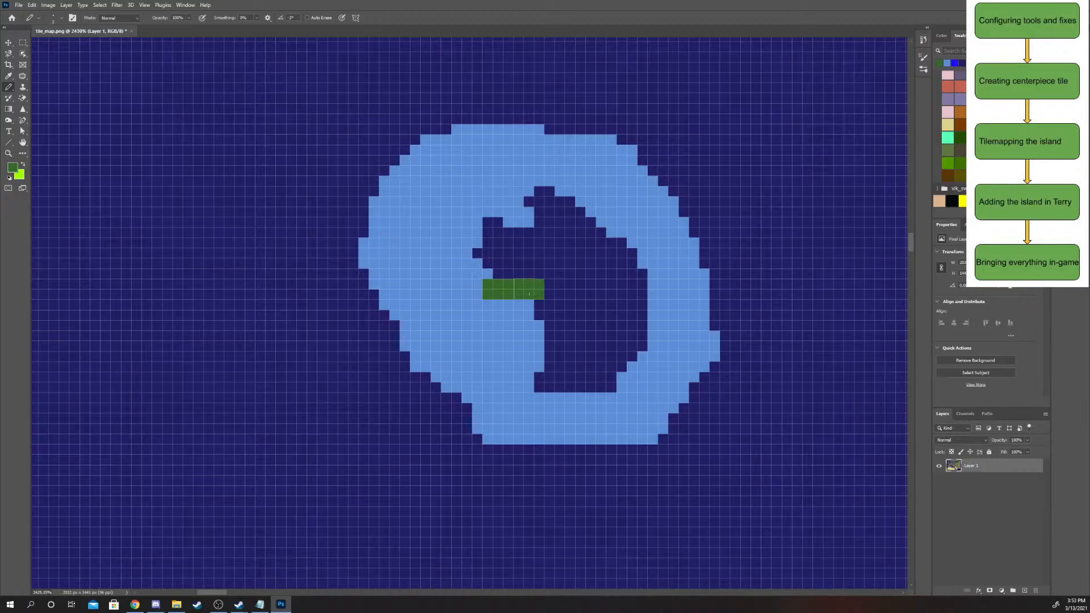
click(556, 290)
click(577, 291)
click(596, 289)
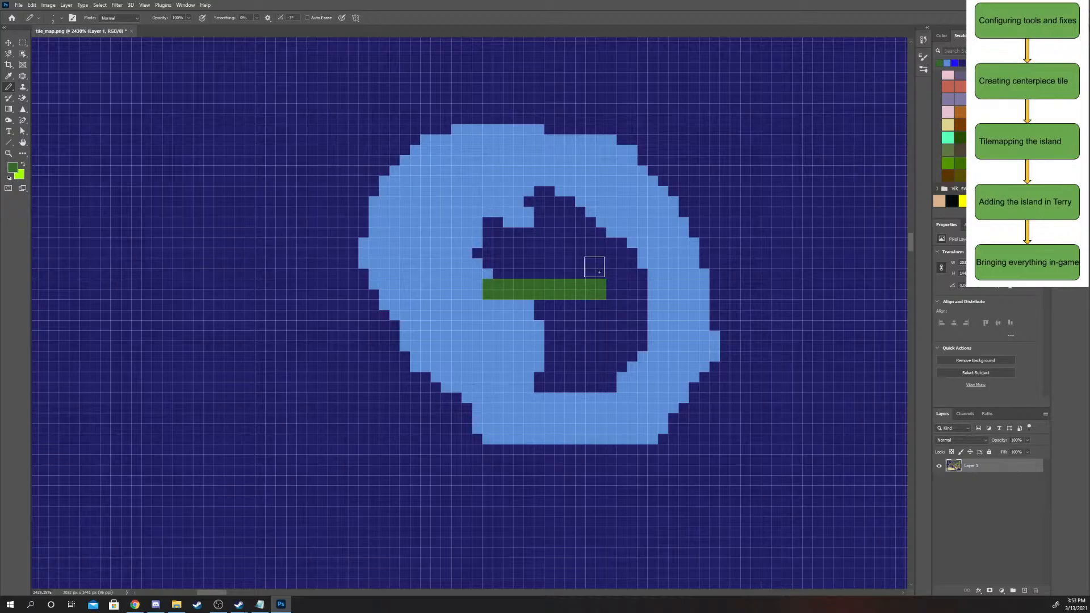
- Extend the bar's right end up and down and fill it out into a solid dark-green square of about 12 by 12 pixels
click(596, 268)
drag(596, 307, 596, 331)
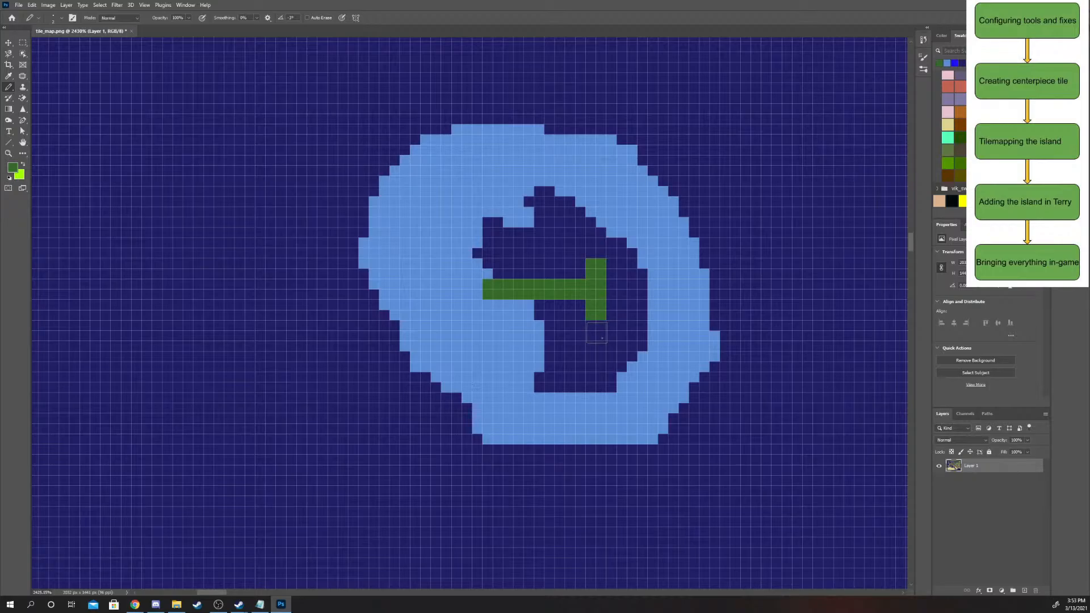
click(600, 254)
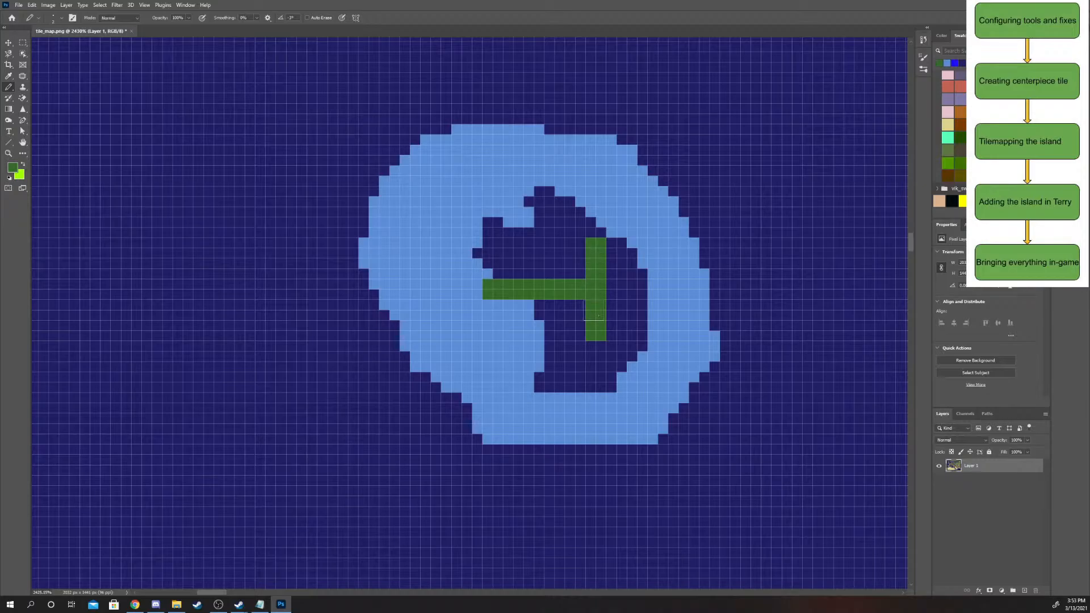
mouse_move(597, 356)
mouse_down()
mouse_move(492, 351)
mouse_move(493, 248)
mouse_move(571, 248)
mouse_move(574, 278)
mouse_move(508, 286)
mouse_move(511, 338)
mouse_move(534, 329)
mouse_move(519, 314)
mouse_move(558, 327)
mouse_up()
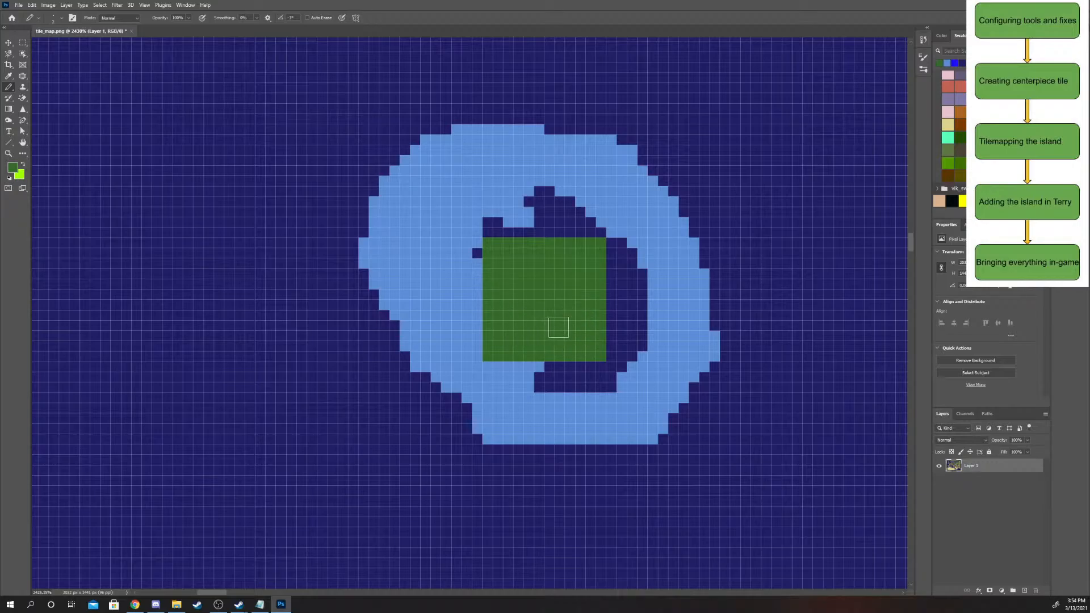
- Try out land swatches, take the olive-green one as foreground colour, check its RGB 132, 149, 89 and return to the Pencil
scroll(991, 136, up, 2)
scroll(954, 139, up, 4)
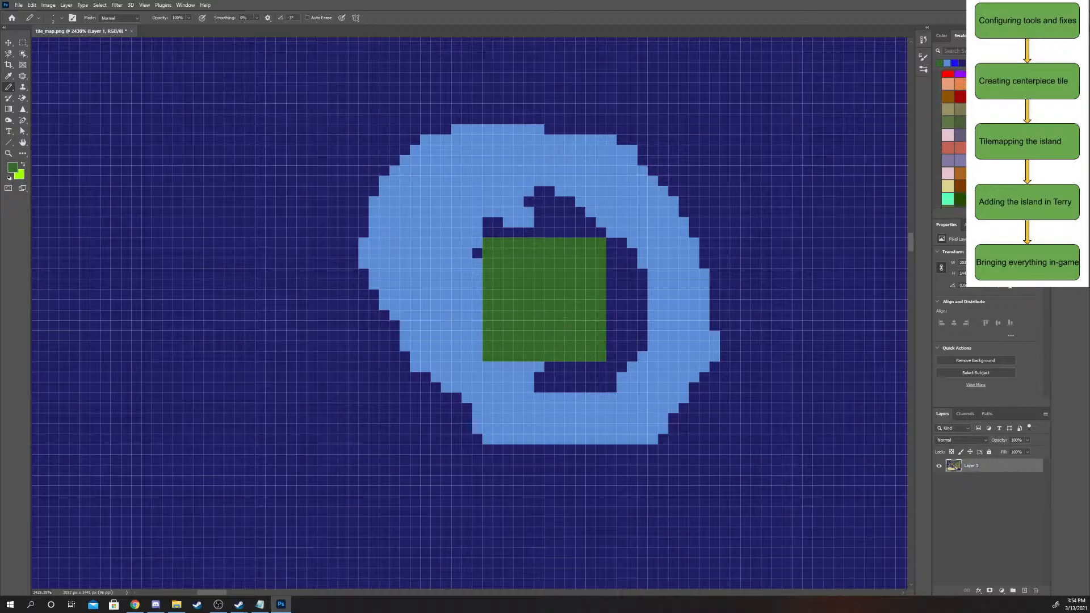
click(991, 161)
scroll(991, 148, up, 8)
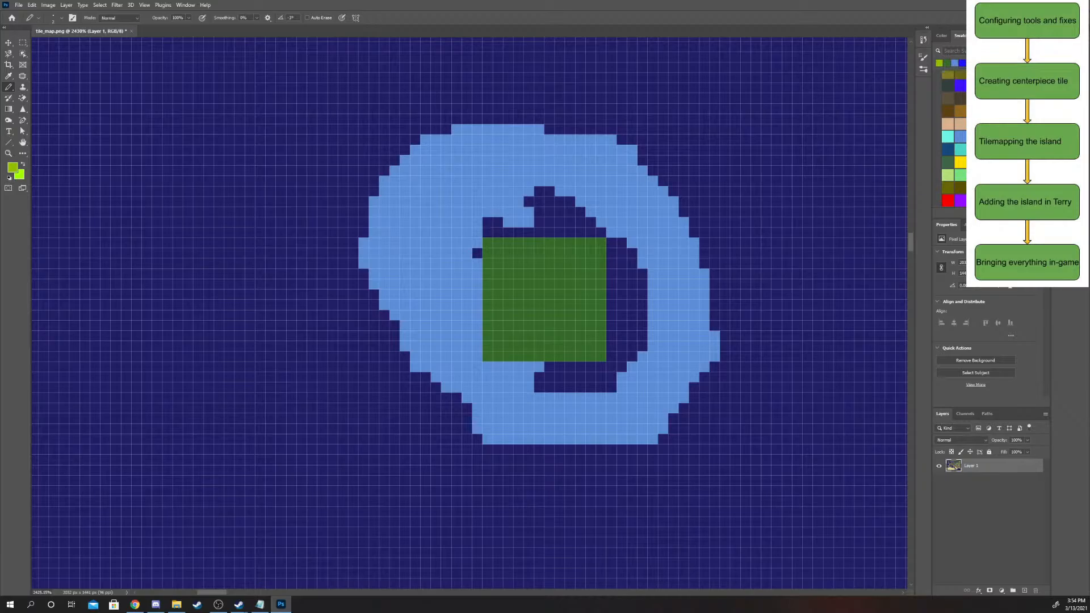
scroll(951, 142, down, 5)
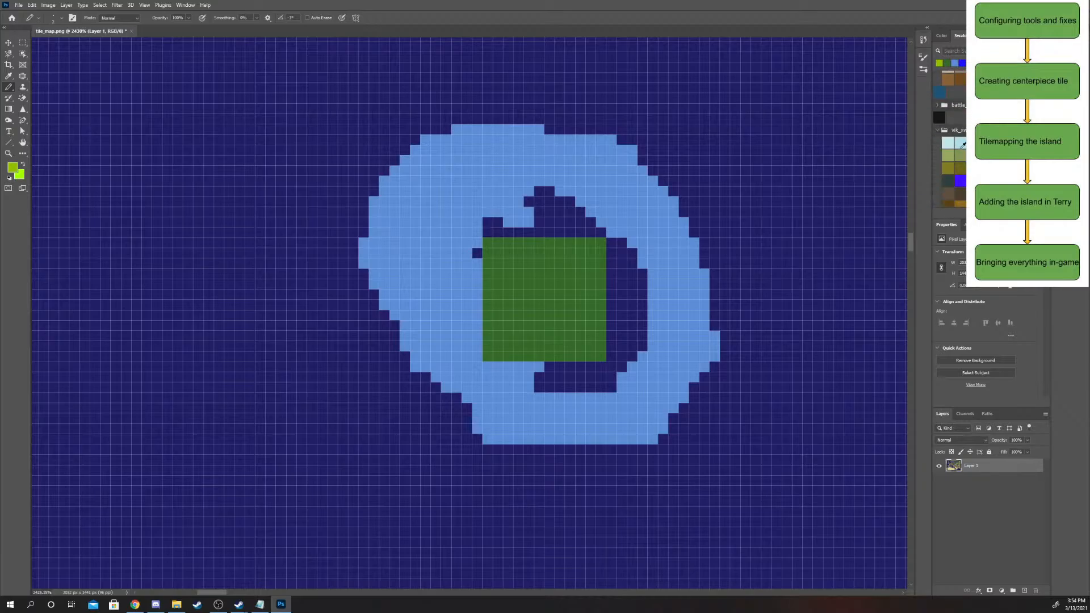
click(960, 155)
click(12, 168)
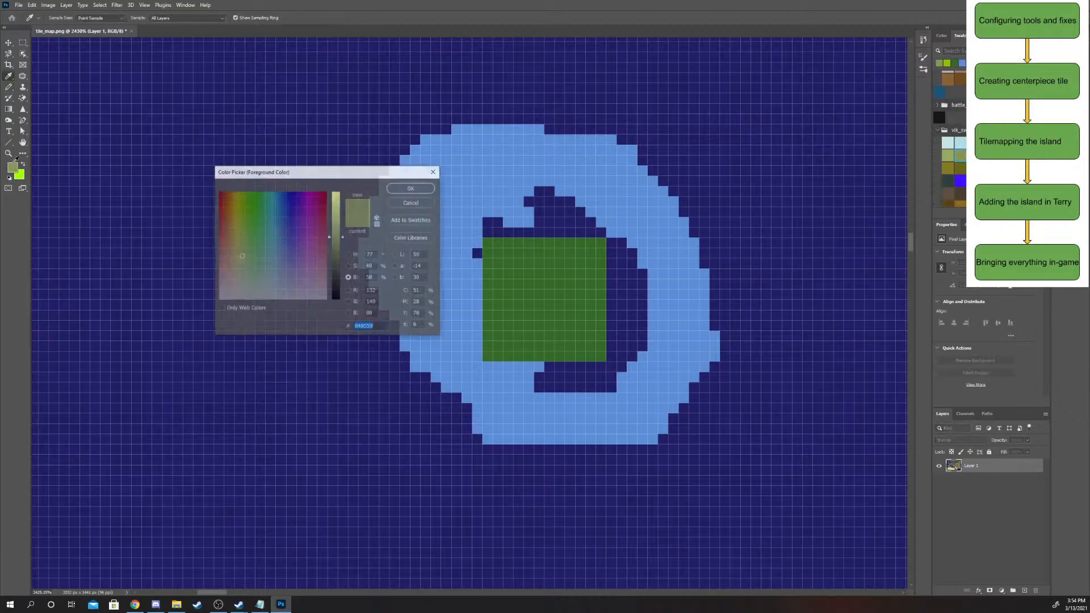
drag(340, 171, 232, 82)
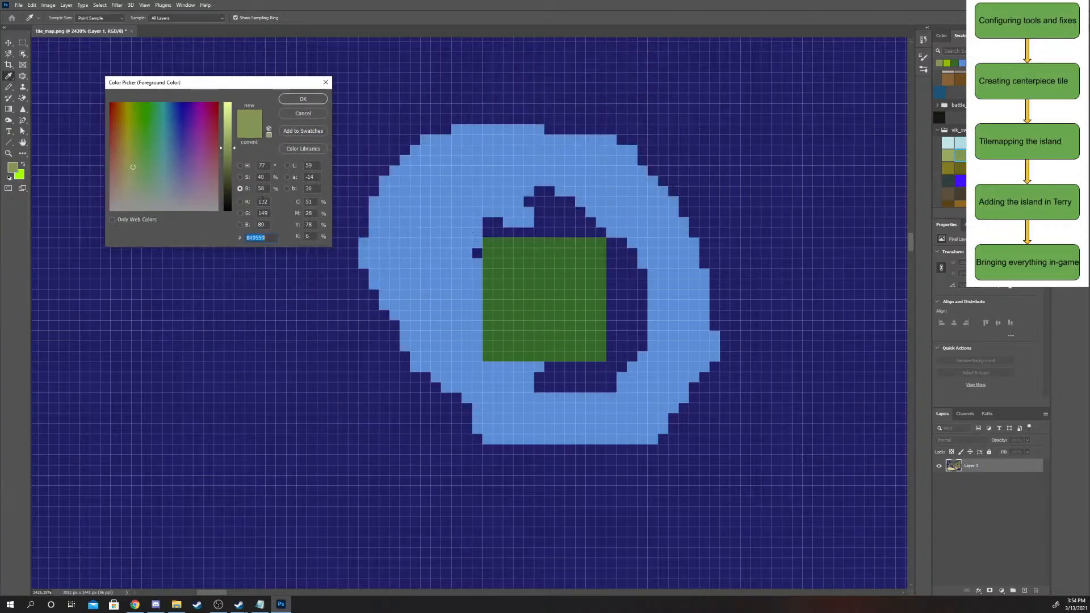
click(263, 201)
double_click(263, 213)
click(288, 100)
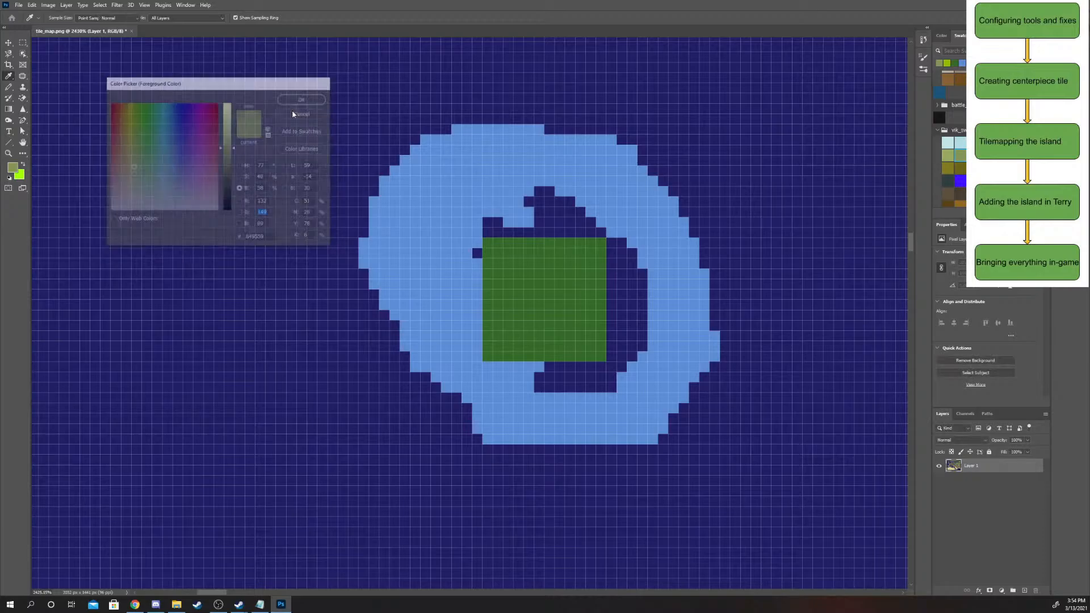
key(b)
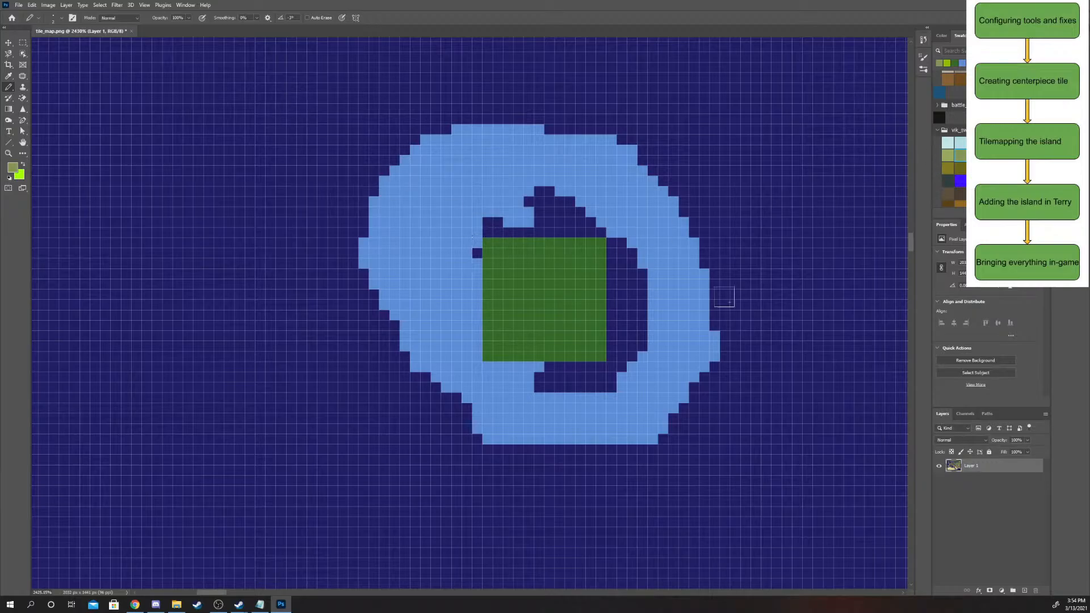
- Paint an irregular dark olive-green band, RGB 73, 94, 60, around the dark-green square, filling the remaining deep-sea gaps inside the ring
key(alt+Tab)
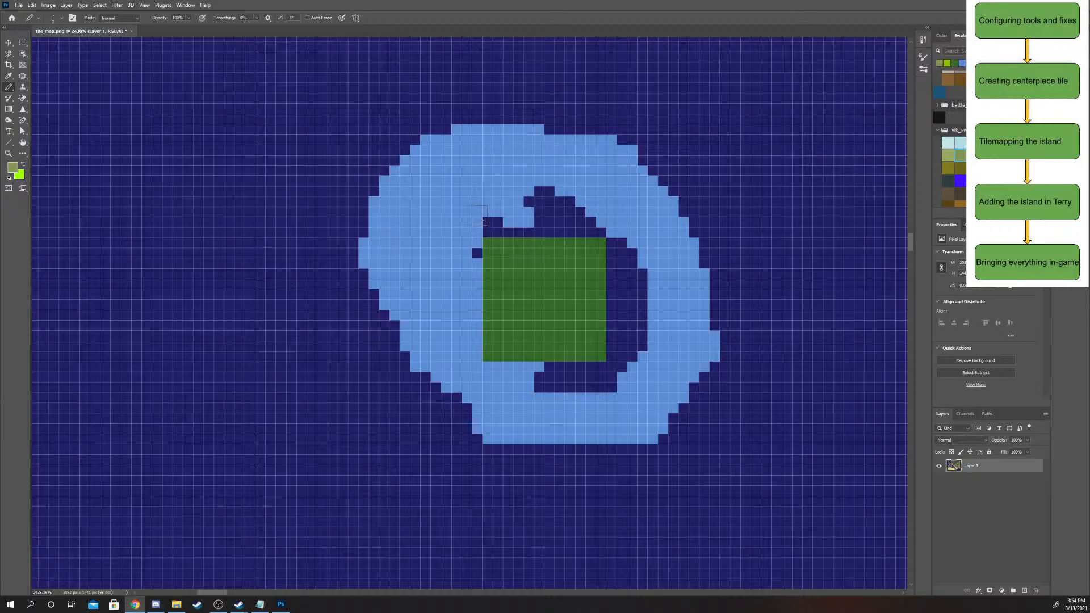
click(478, 216)
mouse_move(492, 227)
mouse_down()
mouse_move(481, 227)
mouse_move(468, 277)
mouse_up()
mouse_move(473, 325)
mouse_down()
mouse_move(476, 374)
mouse_move(610, 383)
mouse_move(596, 380)
mouse_move(622, 368)
mouse_move(624, 281)
mouse_move(619, 242)
mouse_move(602, 222)
mouse_move(479, 219)
mouse_move(455, 207)
mouse_move(444, 329)
mouse_move(443, 301)
mouse_move(461, 313)
mouse_move(463, 378)
mouse_move(517, 390)
mouse_move(559, 397)
mouse_move(636, 367)
mouse_move(631, 240)
mouse_move(604, 196)
mouse_move(476, 218)
mouse_move(511, 227)
mouse_move(592, 208)
mouse_move(472, 238)
mouse_move(463, 279)
mouse_move(472, 267)
mouse_move(480, 363)
mouse_move(602, 371)
mouse_up()
click(972, 155)
- Sample the central square's green, adjust its RGB values, and paint a strip 2 pixels wide down the square's west edge with the Pencil
click(13, 168)
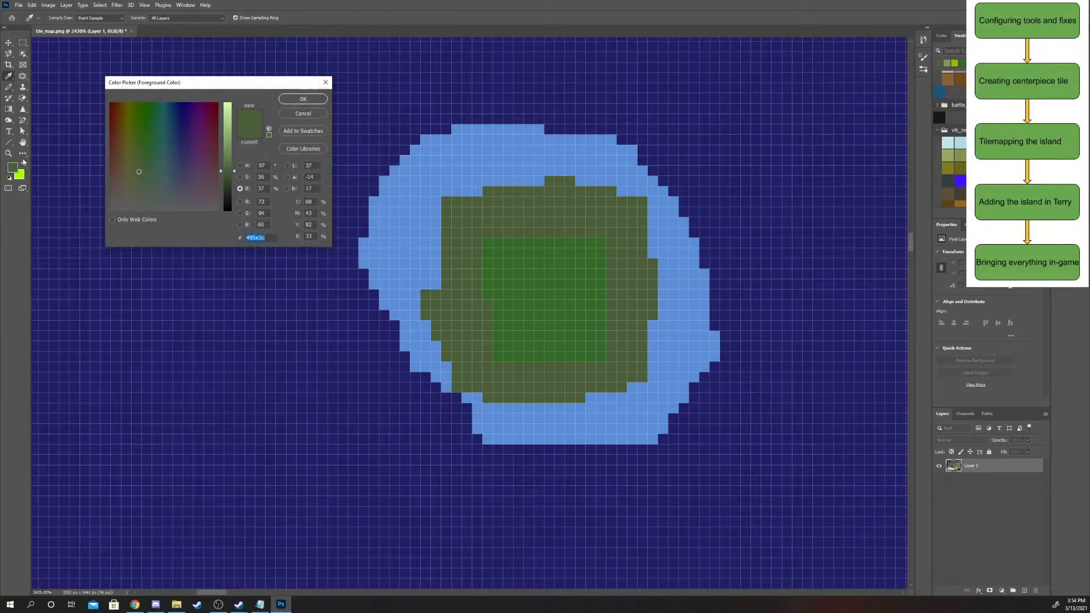
click(515, 304)
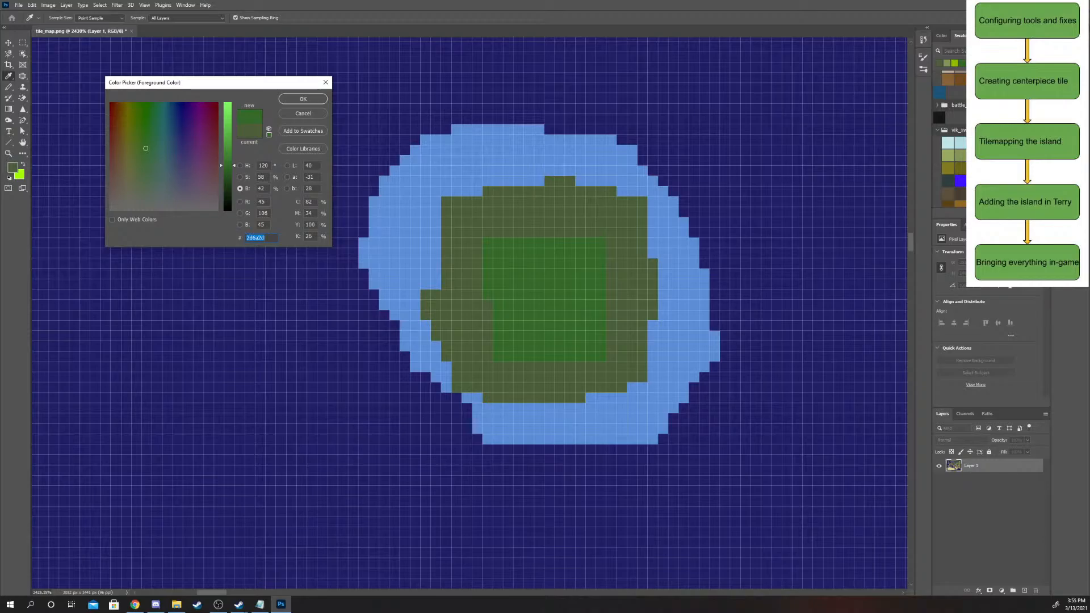
key(alt+Tab)
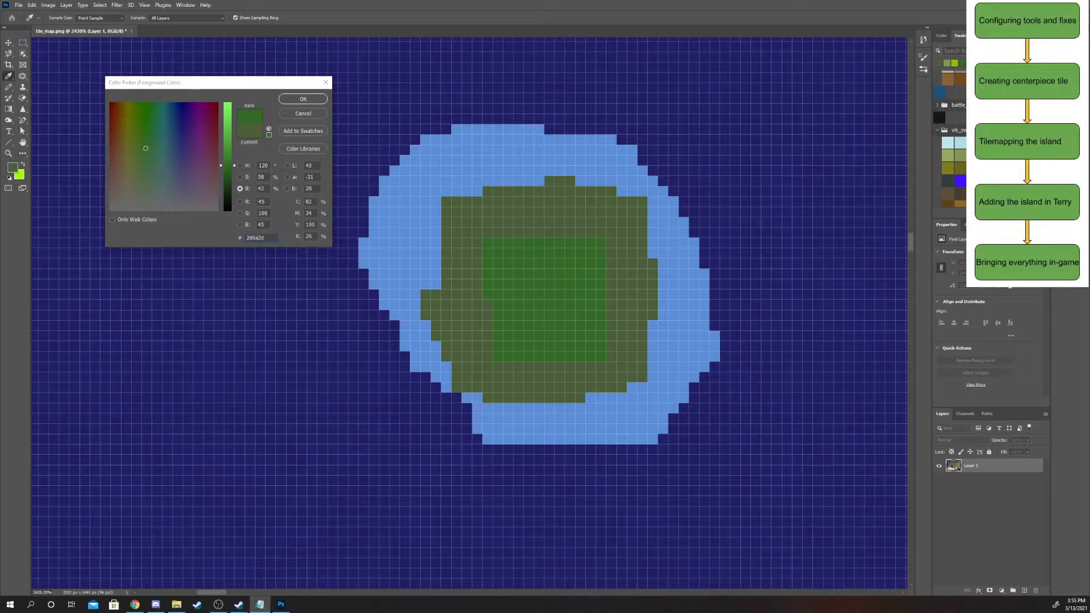
key(alt+Tab)
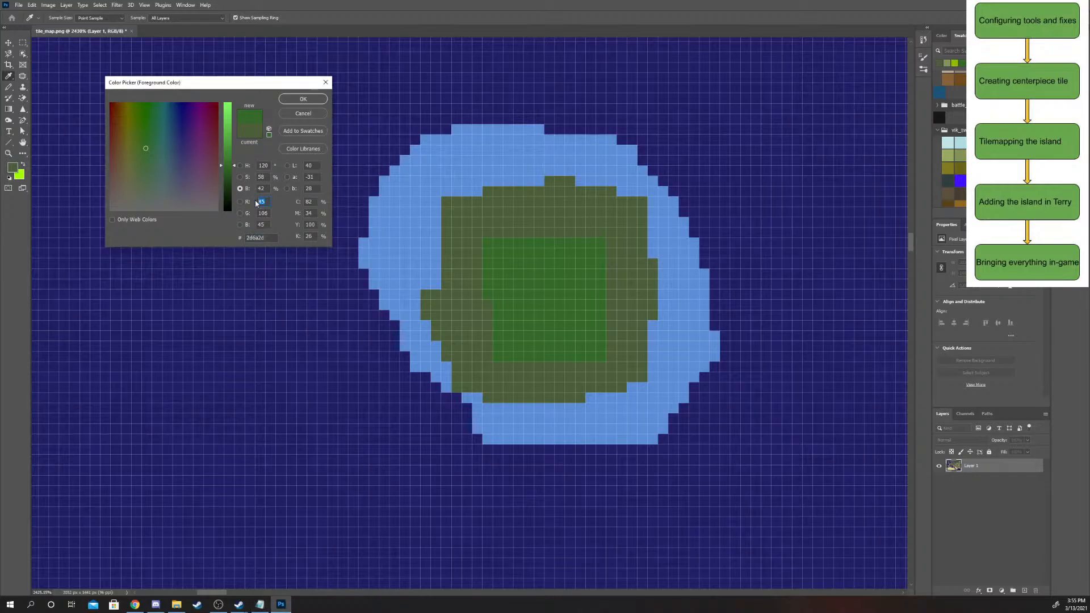
click(315, 102)
key(b)
drag(496, 248, 495, 351)
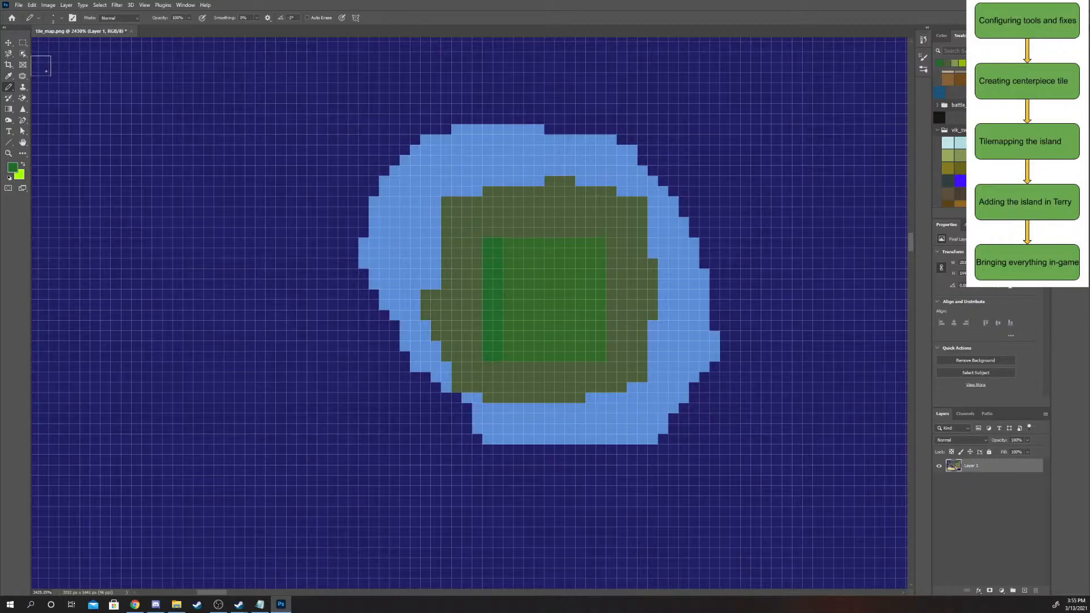
- Erase the rest of the old green square with the Magic Eraser and refill it with the adjusted green using the Pencil
click(23, 98)
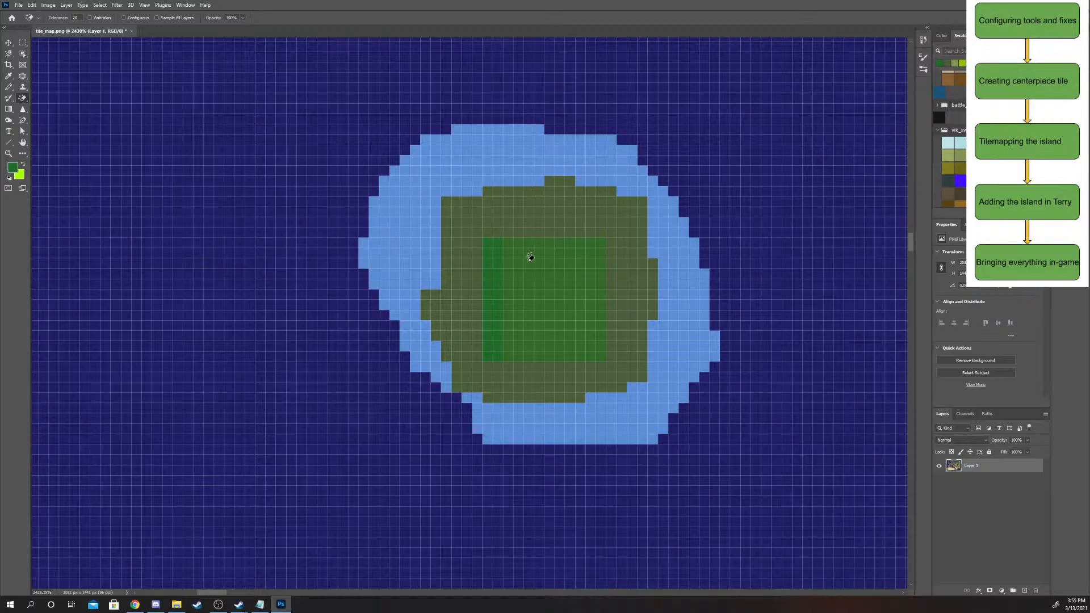
click(530, 257)
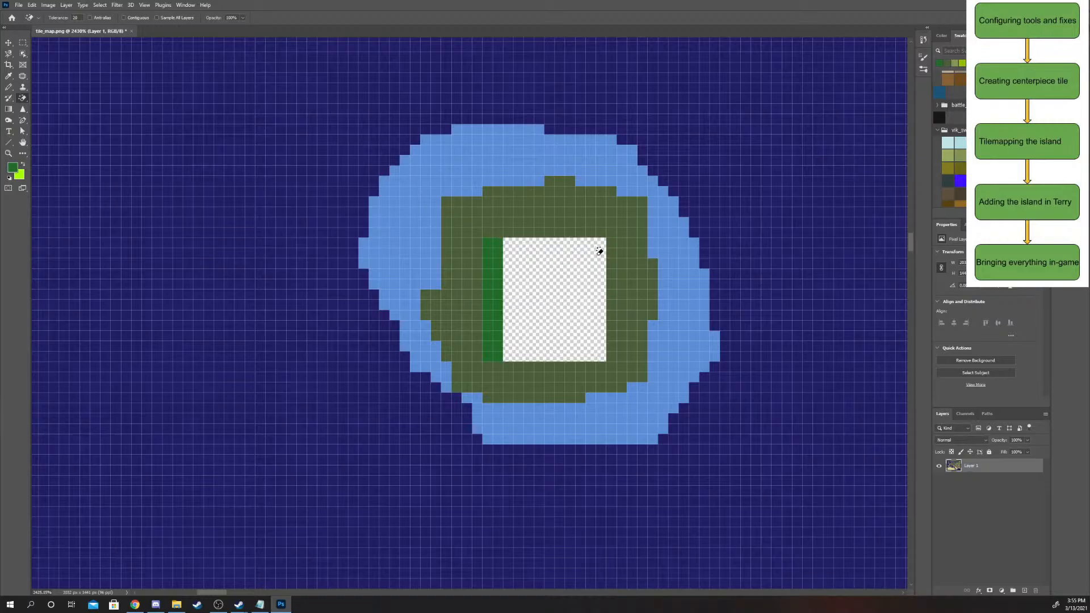
click(8, 87)
mouse_move(513, 248)
mouse_down()
mouse_move(590, 250)
mouse_move(593, 344)
mouse_move(598, 288)
mouse_move(576, 273)
mouse_move(525, 267)
mouse_move(502, 332)
mouse_move(518, 351)
mouse_move(570, 350)
mouse_move(528, 287)
mouse_move(539, 326)
mouse_move(561, 326)
mouse_up()
- Take the red swatch, check its RGB 254, 0, 0, and paint a short stepped red line at the olive band's northwest corner
click(985, 181)
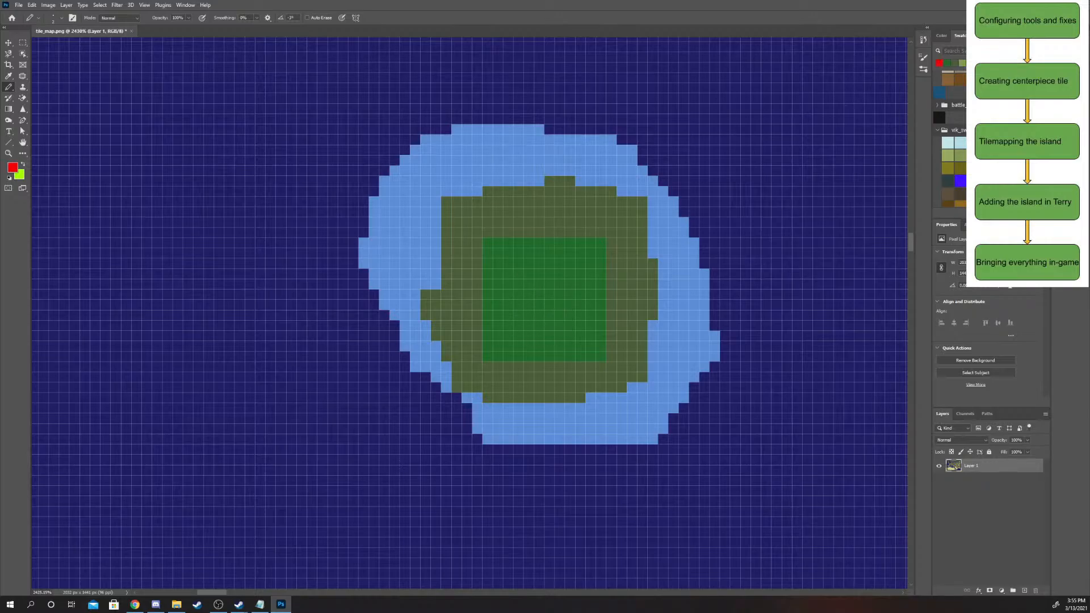
click(10, 172)
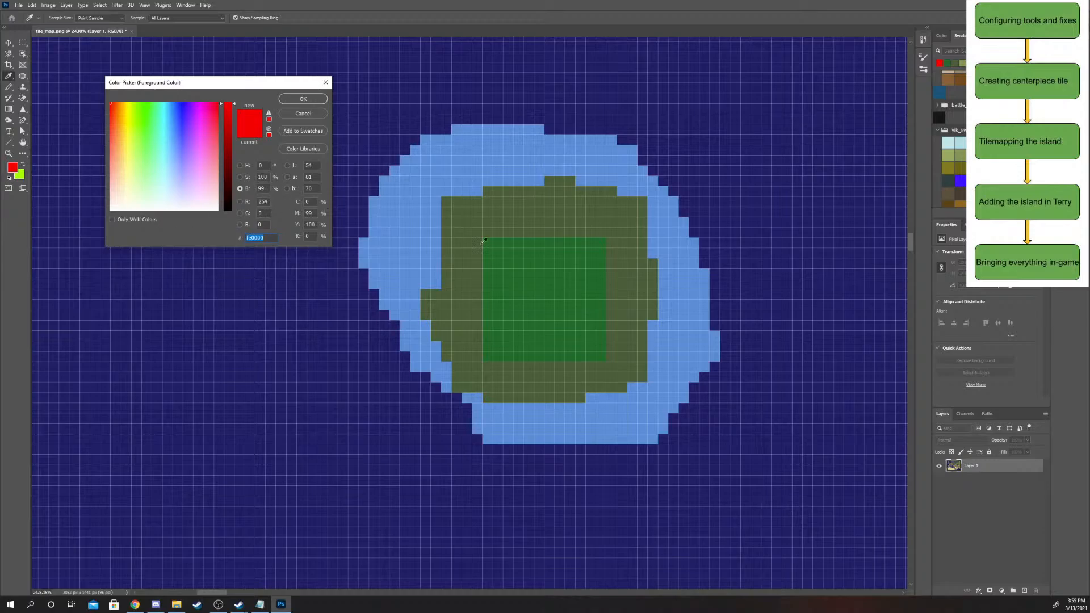
click(312, 100)
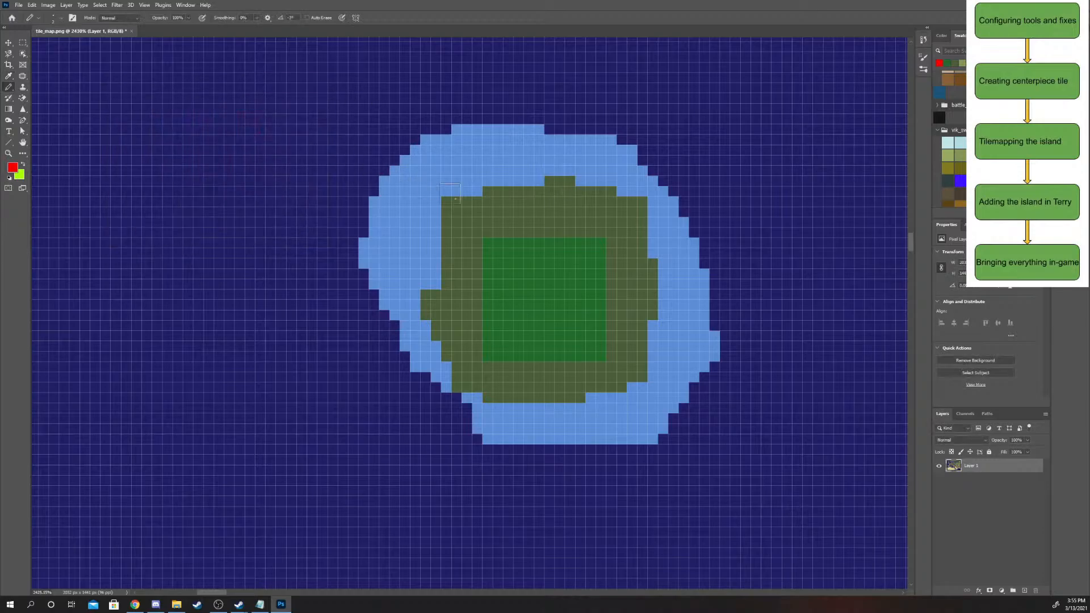
drag(430, 201, 431, 211)
click(431, 186)
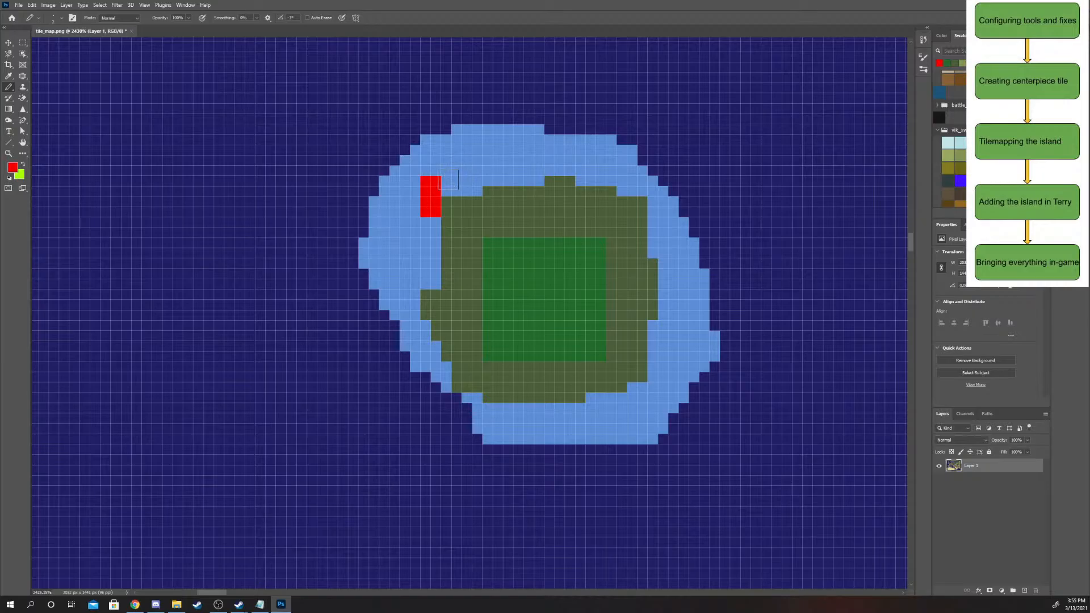
click(451, 175)
- Paint four sample pairs of diagonally adjoining red 2 by 2 pixel blocks in the deep sea north and northeast of the island
click(585, 103)
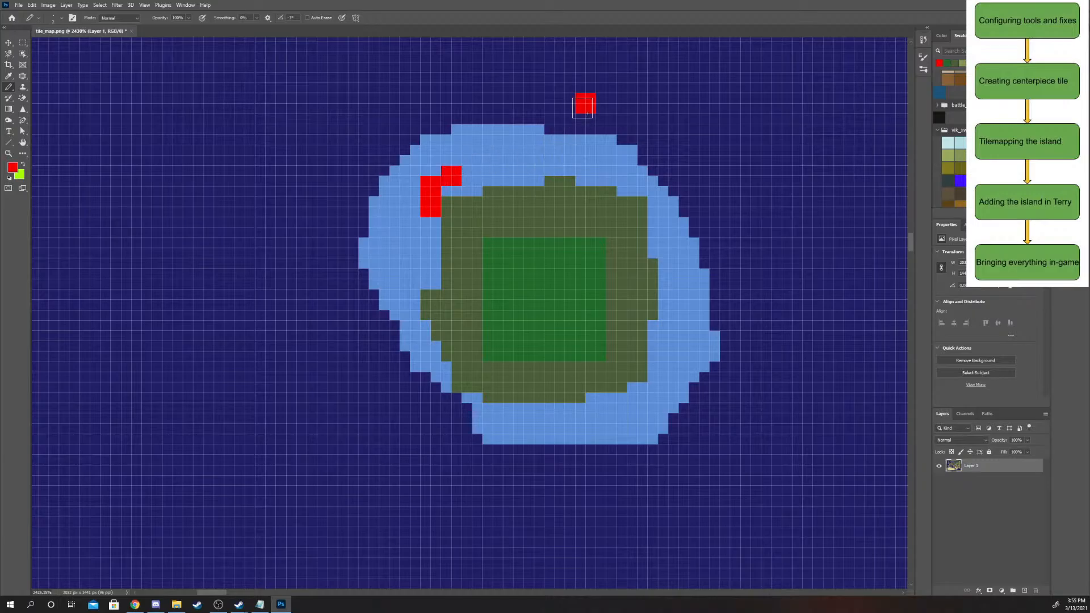
click(565, 114)
click(730, 135)
click(750, 145)
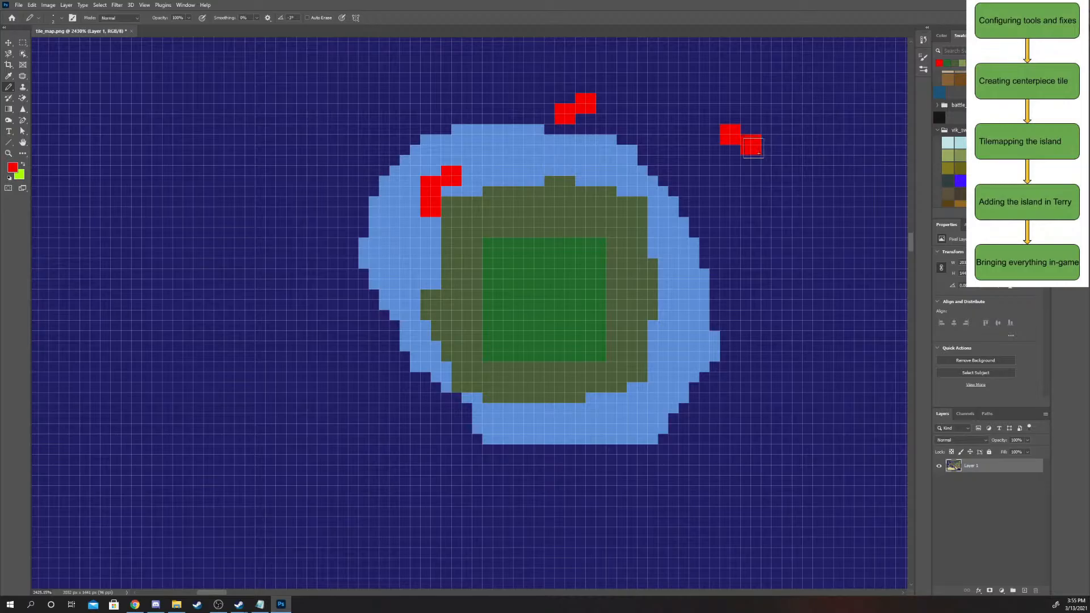
click(668, 82)
click(689, 72)
click(730, 227)
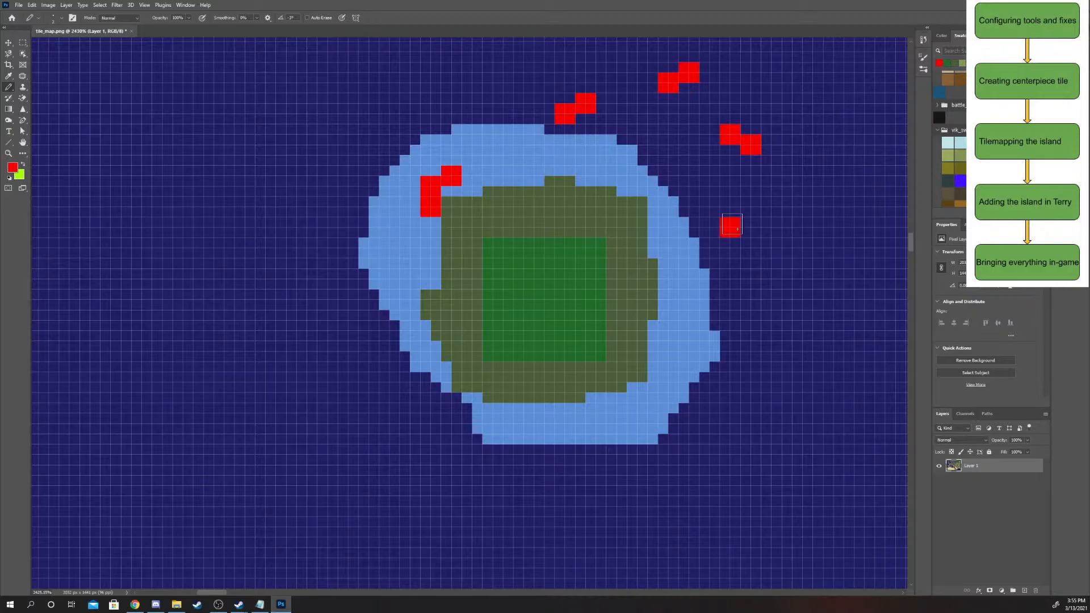
click(710, 216)
- Paint more sample red blocks in the deep sea east and south of the island, in straight, diagonal and offset pairs plus a single block
scroll(770, 224, right, 2)
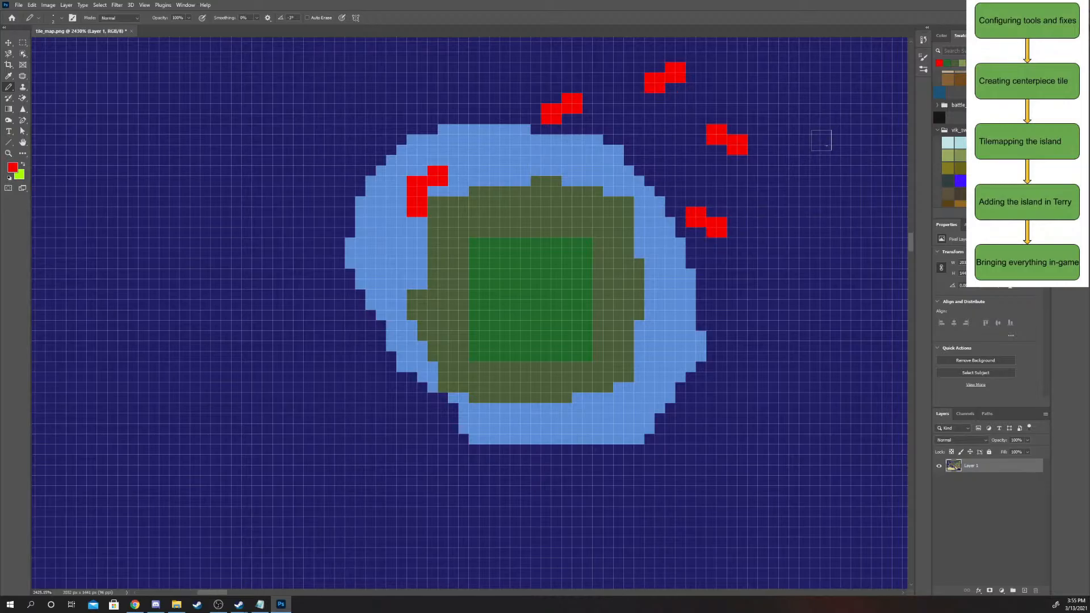
scroll(818, 140, right, 2)
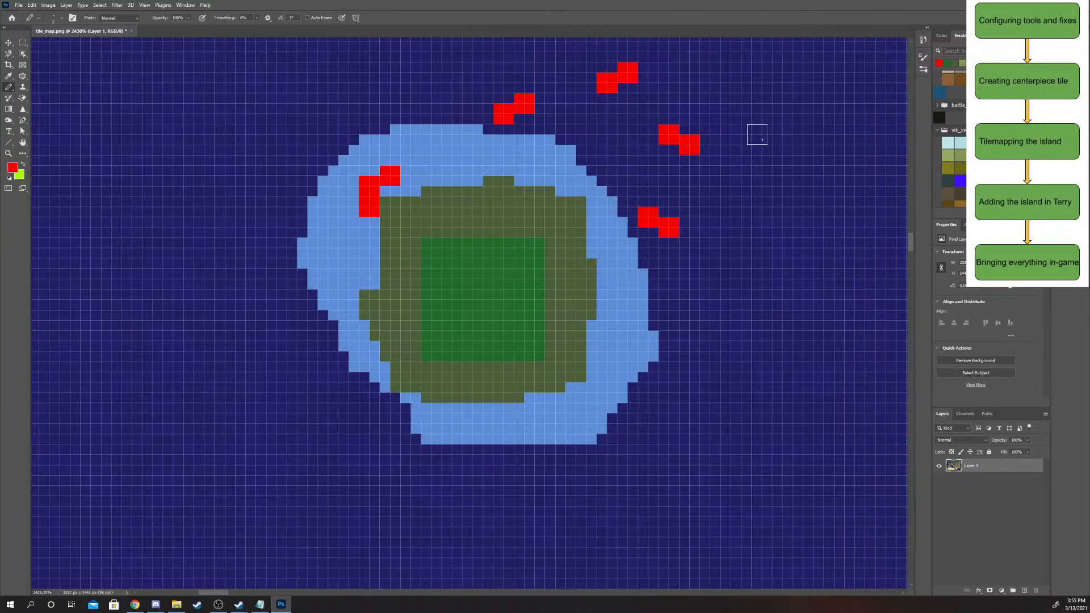
click(751, 279)
click(763, 299)
click(731, 341)
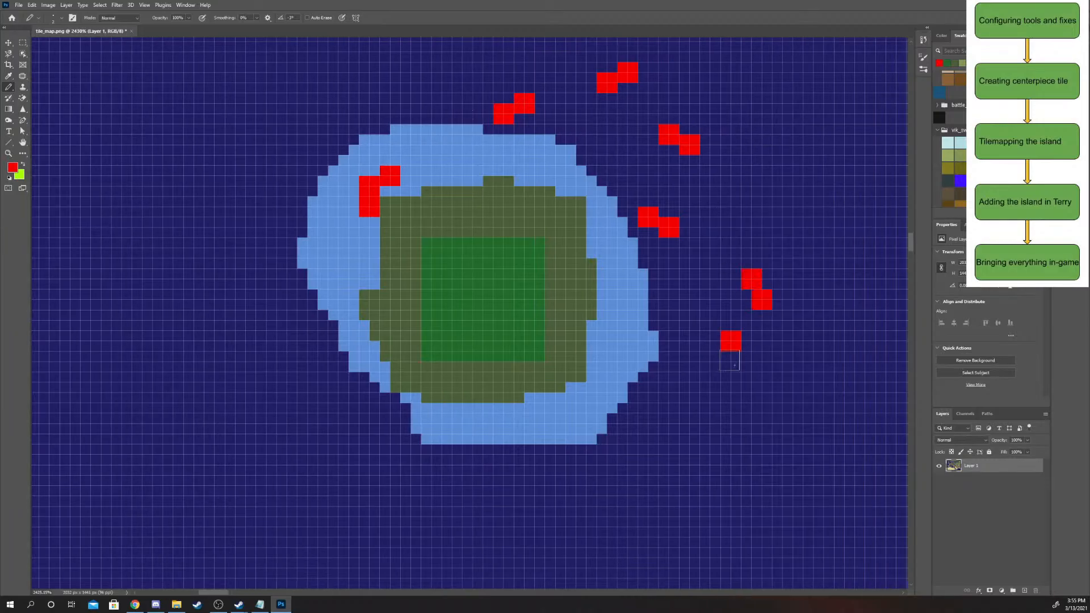
click(737, 367)
click(670, 434)
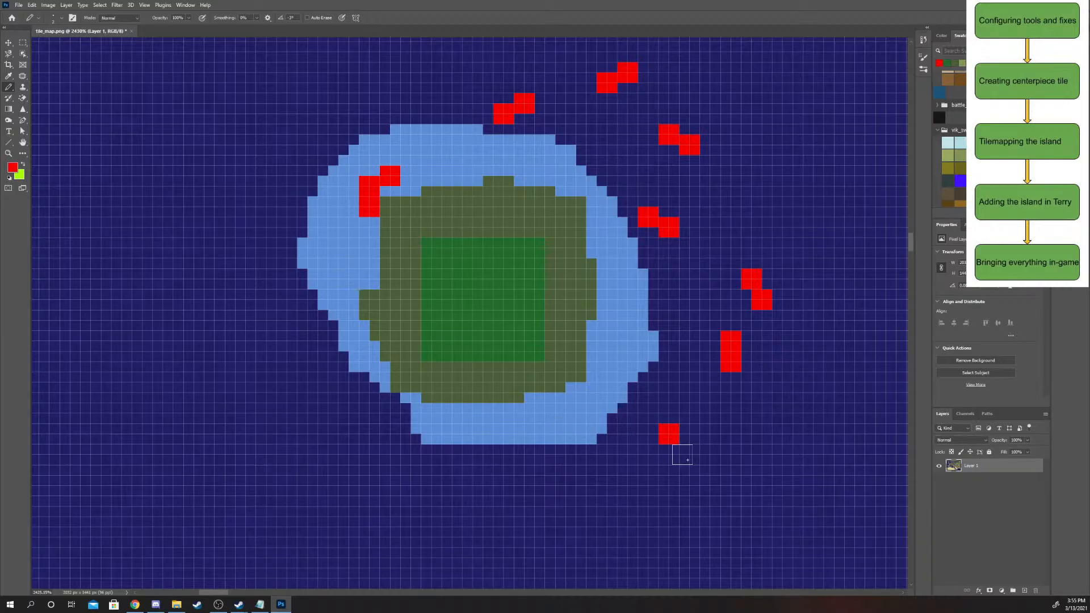
drag(679, 457, 689, 457)
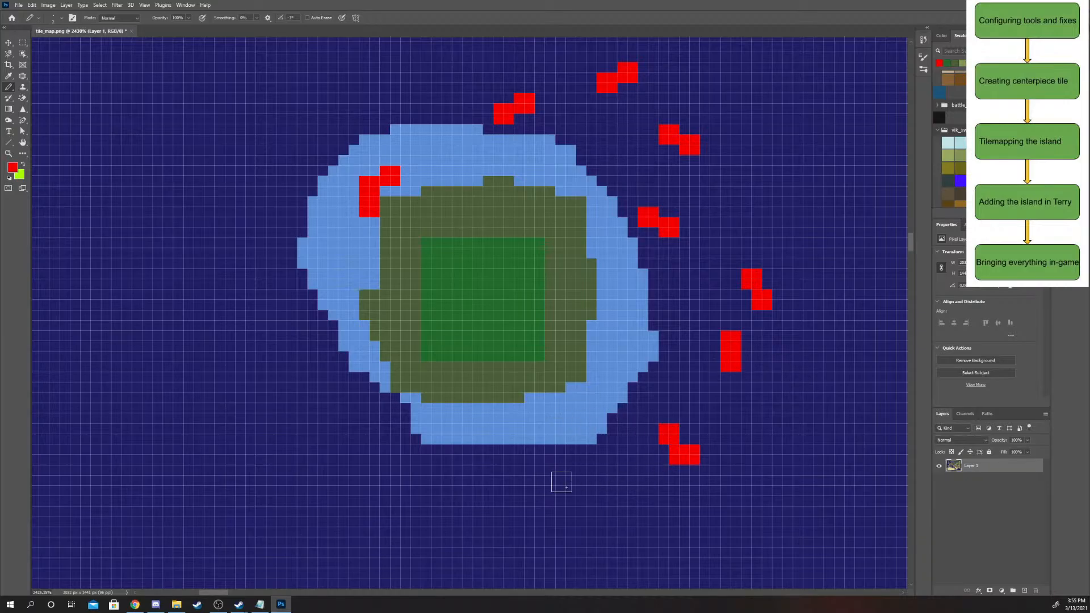
click(555, 486)
click(545, 464)
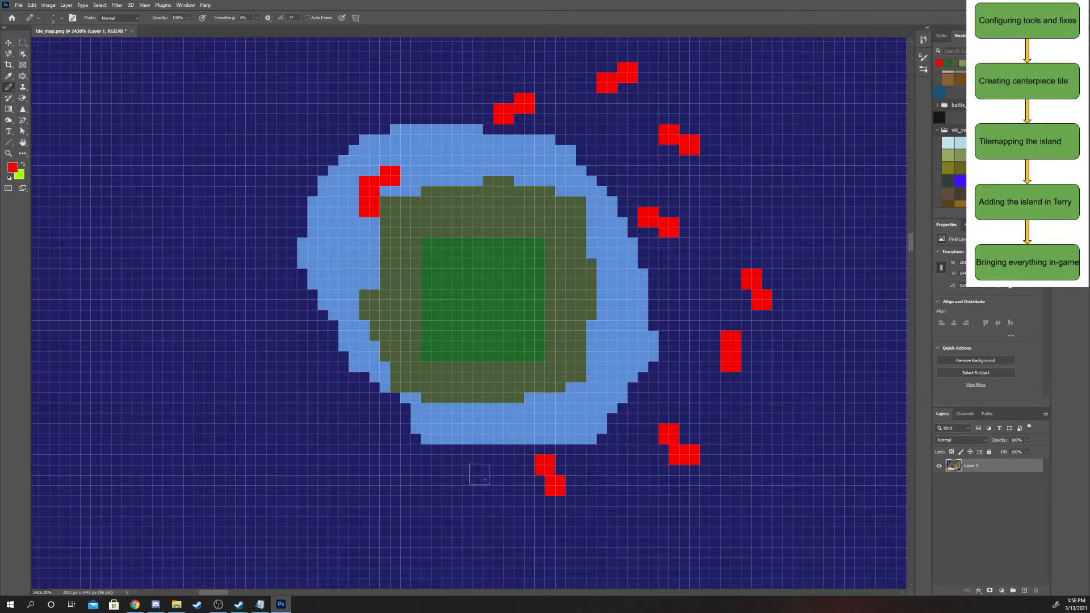
click(431, 486)
click(452, 485)
click(299, 446)
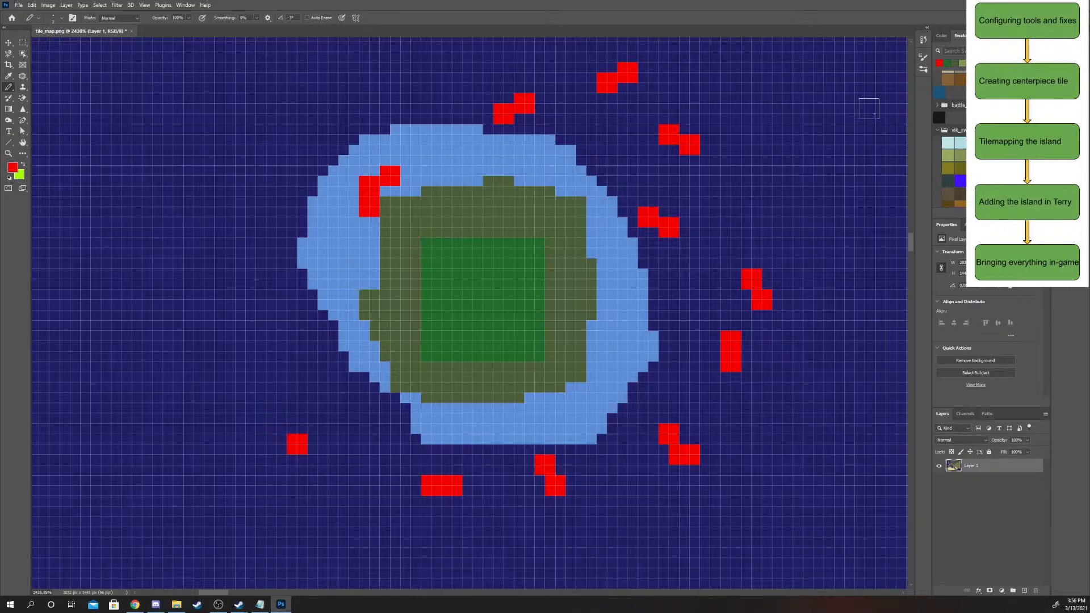
- Take the dark-blue deep-sea swatch and paint over the sample red blocks north, northeast and east of the island
scroll(985, 179, down, 4)
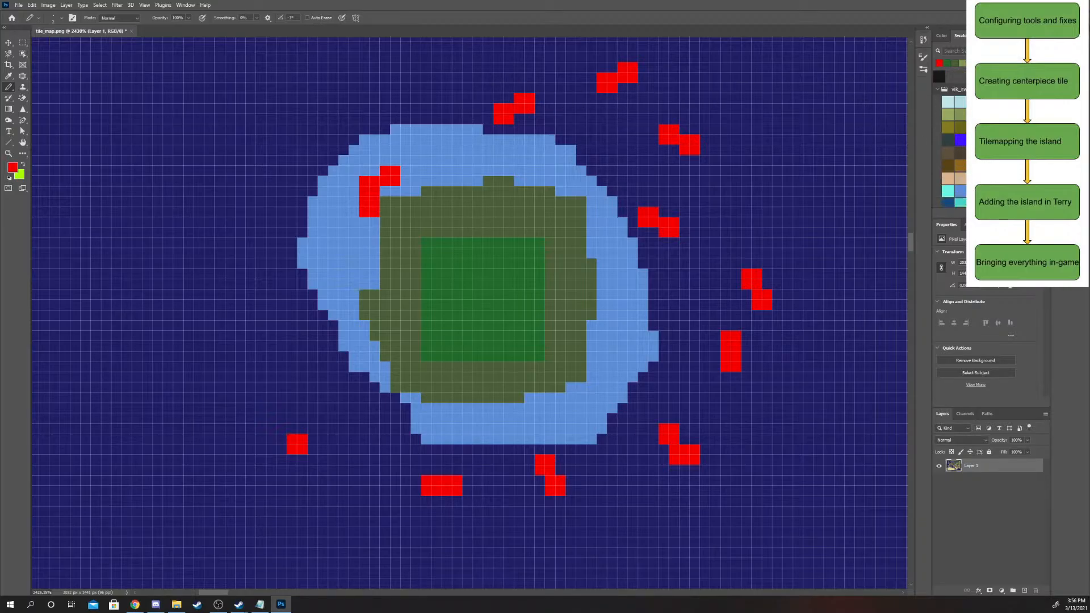
click(985, 178)
click(503, 114)
click(524, 103)
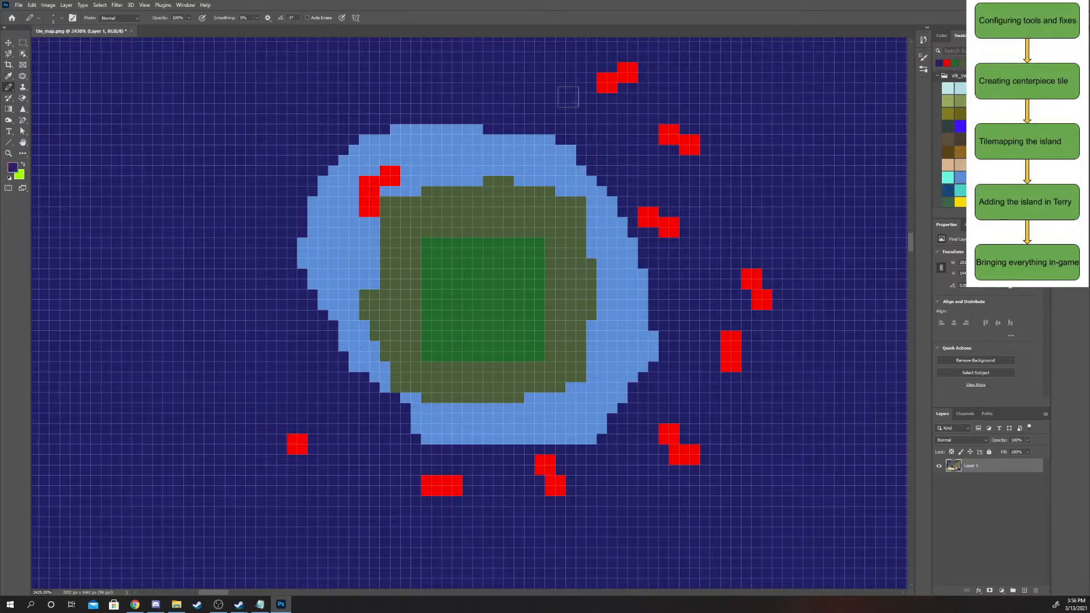
click(606, 82)
click(627, 72)
click(648, 217)
click(668, 227)
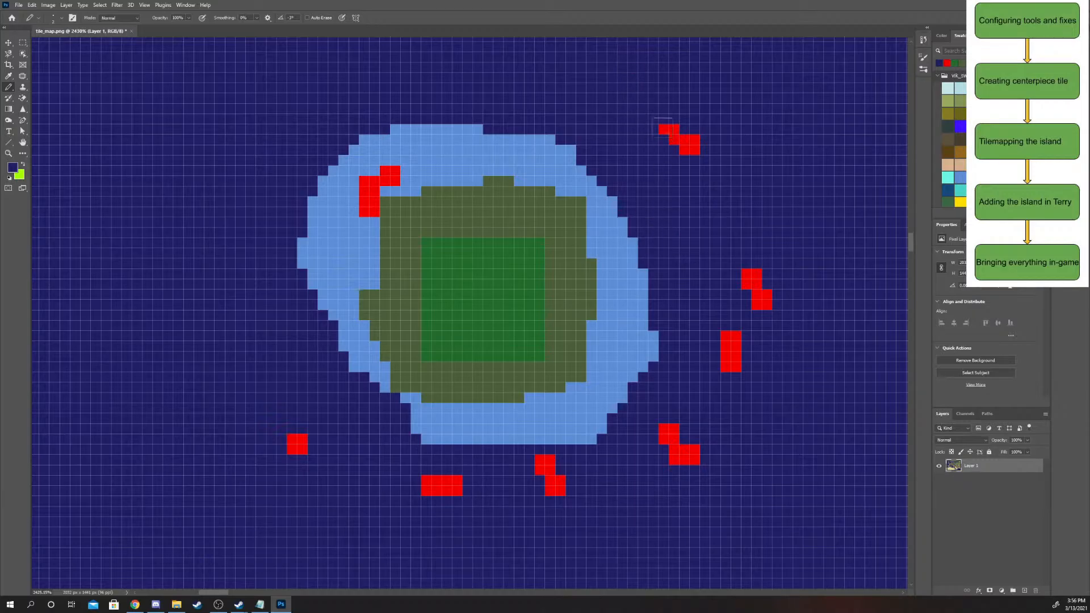
click(668, 134)
click(689, 144)
click(762, 284)
click(741, 279)
click(761, 310)
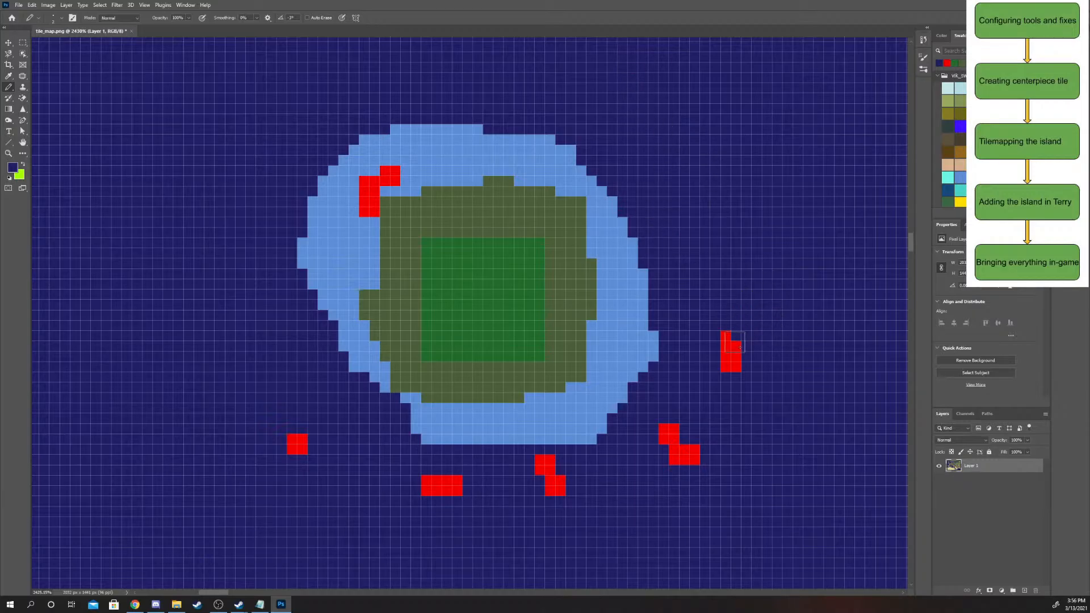
- Paint over the remaining sample red blocks southeast, south and southwest of the island with the deep-sea blue
click(730, 341)
click(730, 361)
click(689, 445)
click(669, 434)
click(679, 455)
click(696, 461)
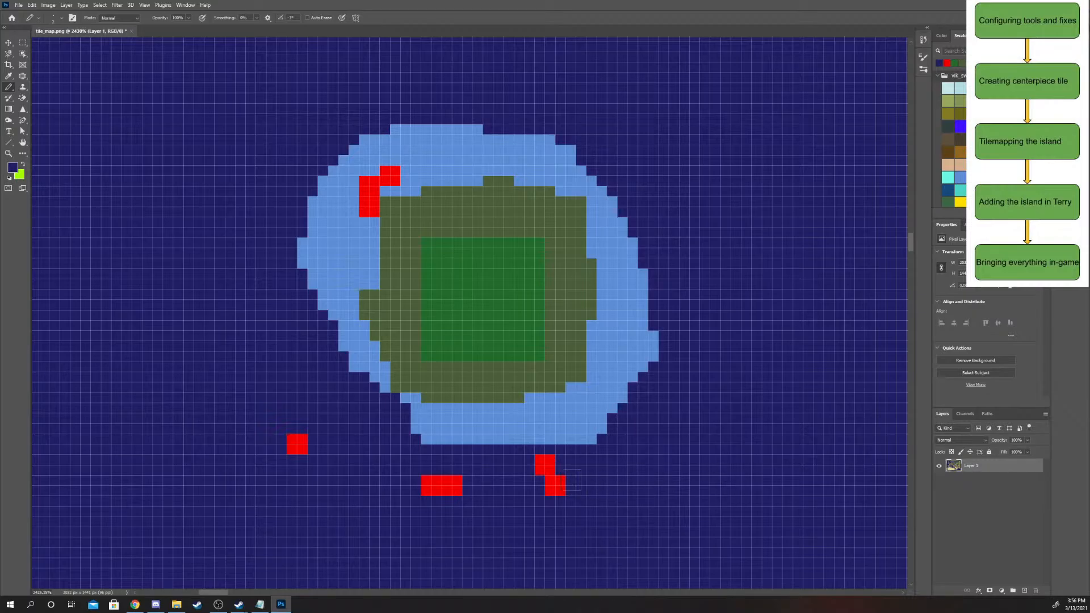
click(545, 464)
click(555, 485)
click(452, 486)
click(431, 485)
click(297, 444)
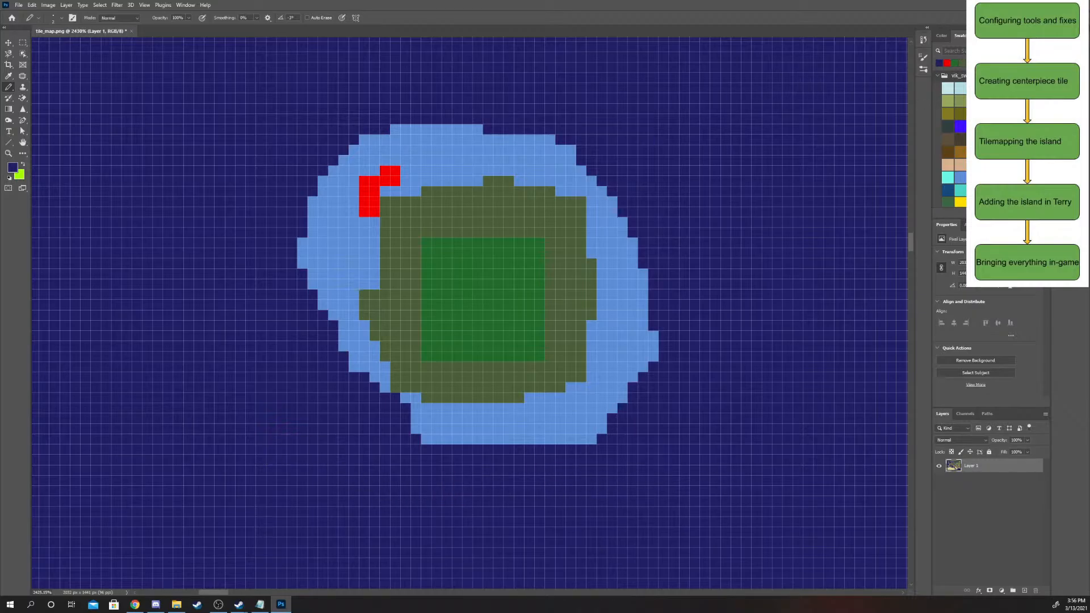
- Switch back to red and continue the 2-pixel-wide coastline down the island's west side, stepping around the olive bulge
click(947, 63)
drag(371, 229, 349, 321)
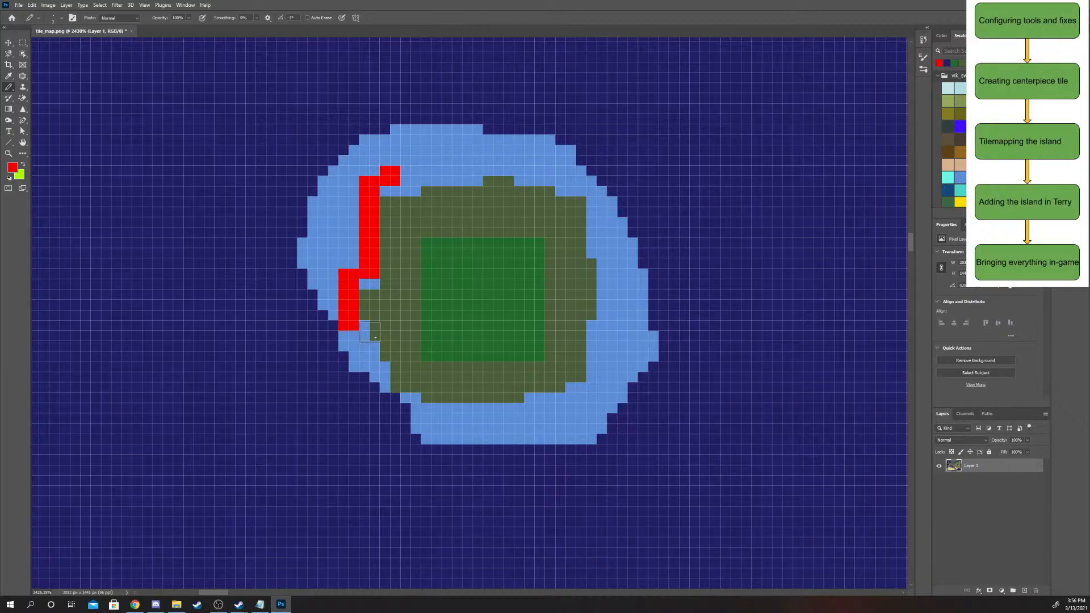
click(375, 336)
click(374, 356)
click(396, 368)
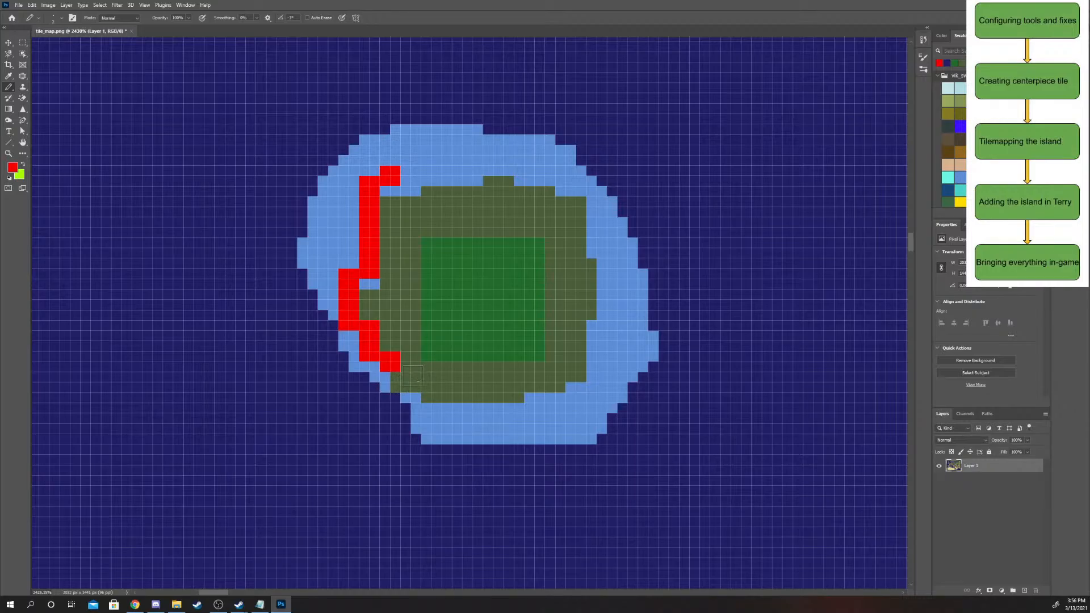
- Extend the red coastline in a zigzag along the olive band's southern edge toward its southeast corner
click(394, 383)
click(411, 394)
click(432, 403)
click(452, 392)
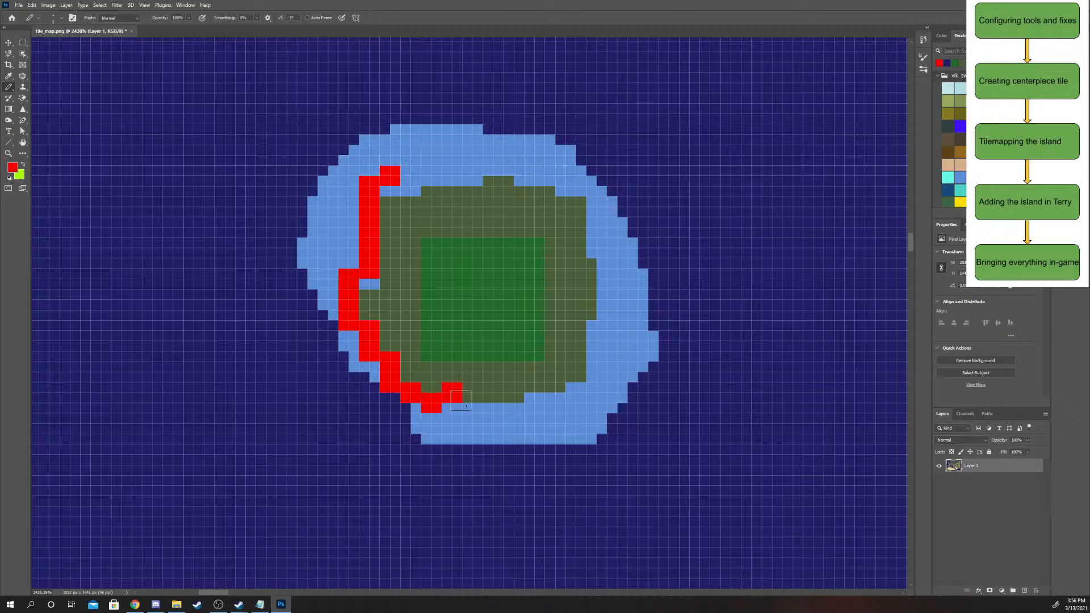
click(472, 403)
click(493, 392)
click(514, 403)
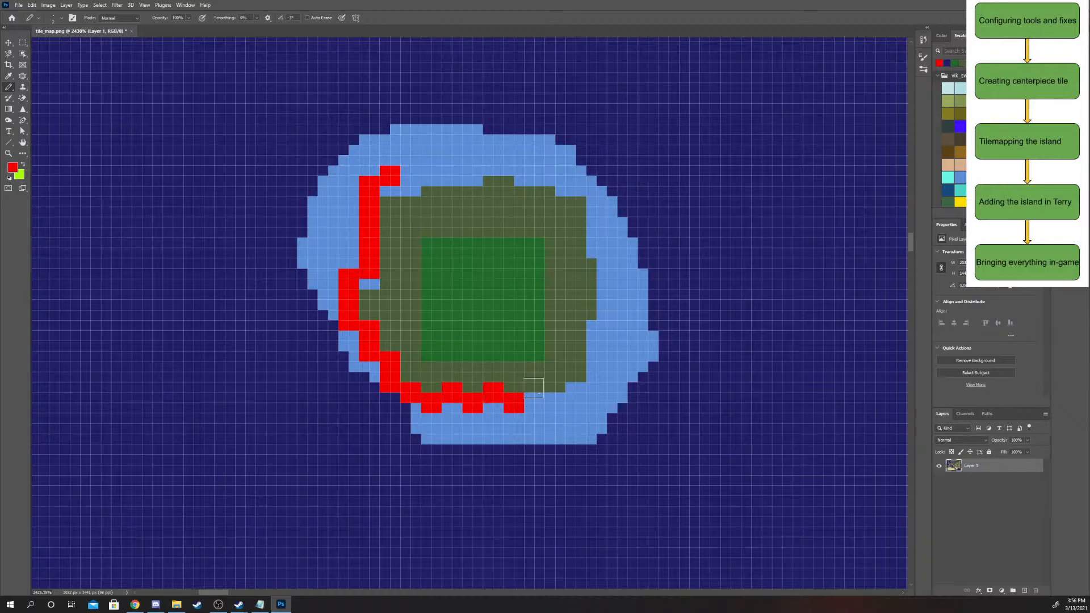
click(534, 389)
click(561, 390)
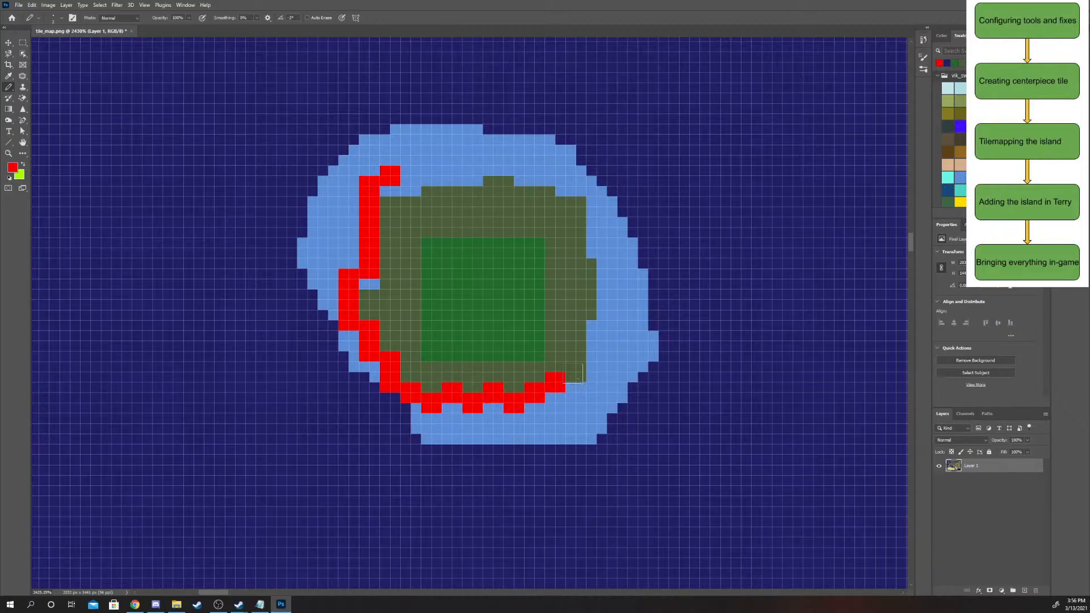
- Extend the red coastline from the olive band's southeast corner up around the lower part of its eastern bulge
click(577, 372)
click(578, 351)
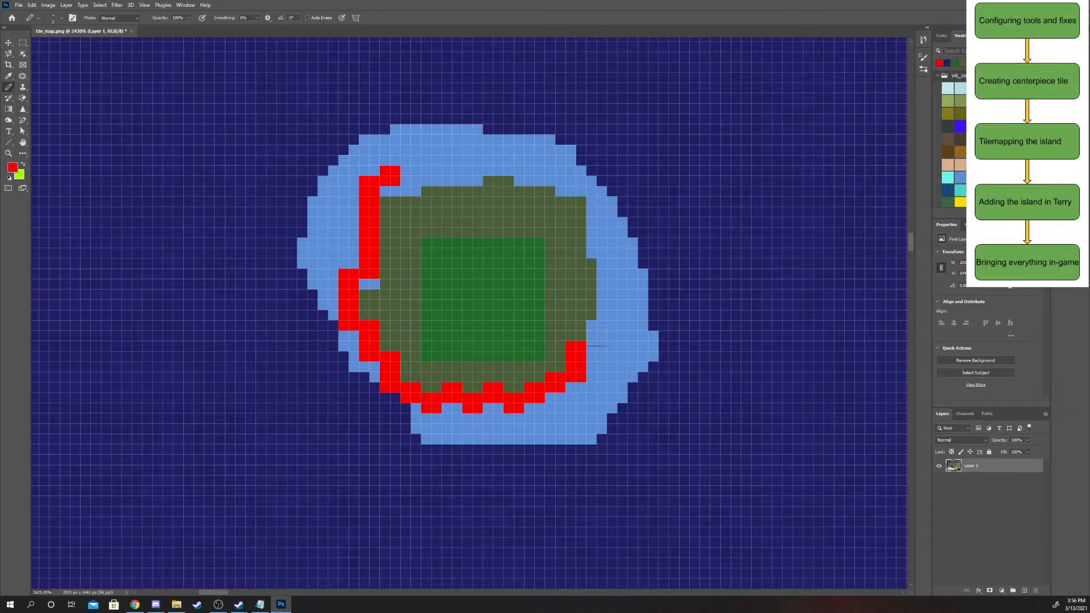
click(596, 340)
click(595, 320)
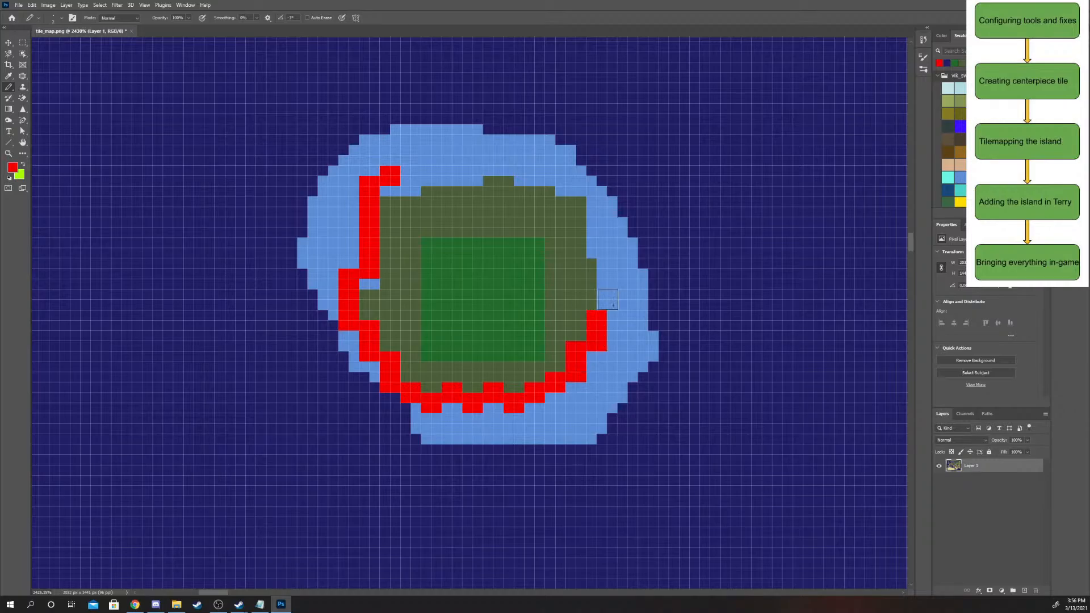
click(601, 299)
click(600, 279)
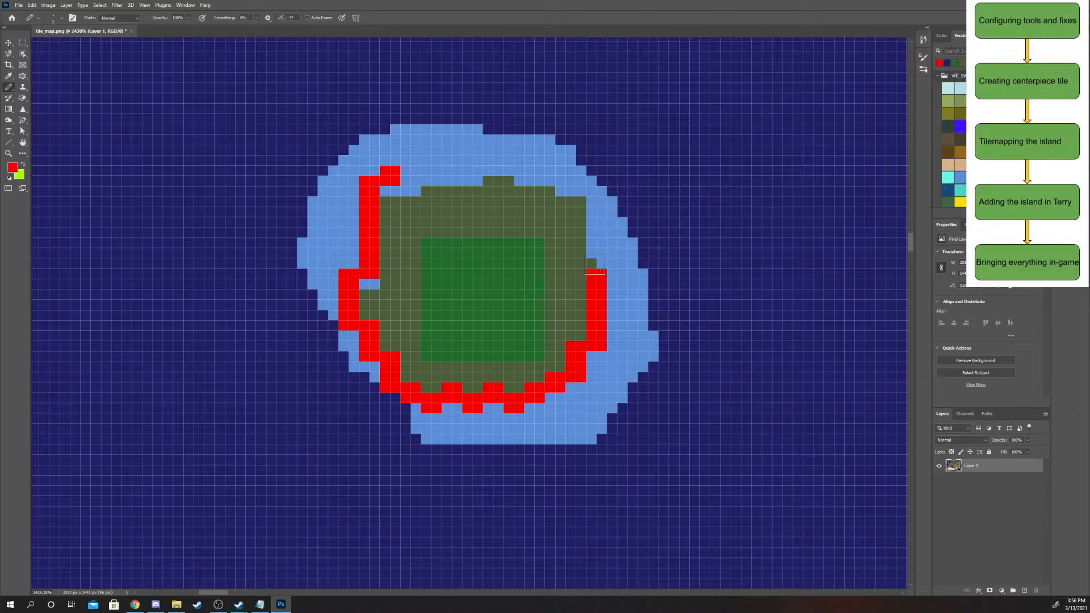
- Continue the red coastline past the top of the eastern bulge, up the upper east side and around the northeast corner
click(597, 257)
click(575, 248)
click(575, 227)
click(575, 207)
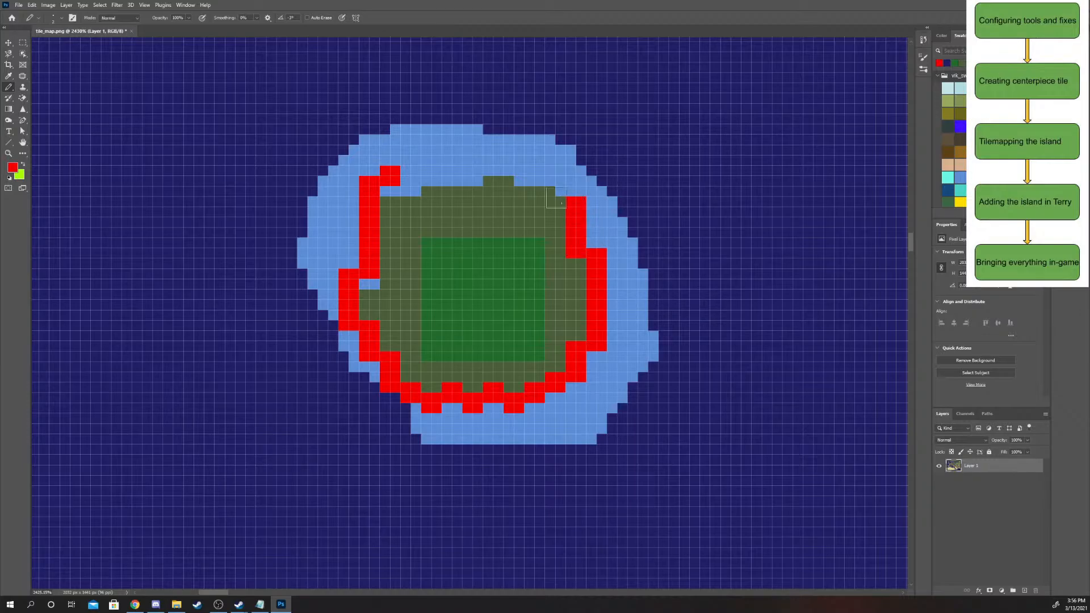
click(554, 196)
click(537, 192)
click(507, 189)
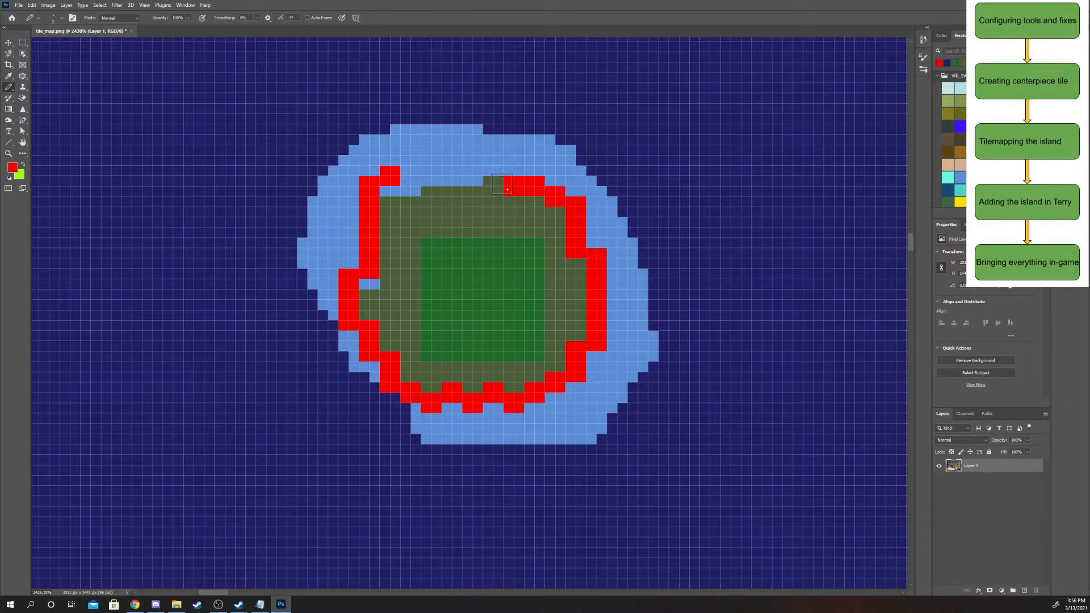
click(492, 176)
click(472, 186)
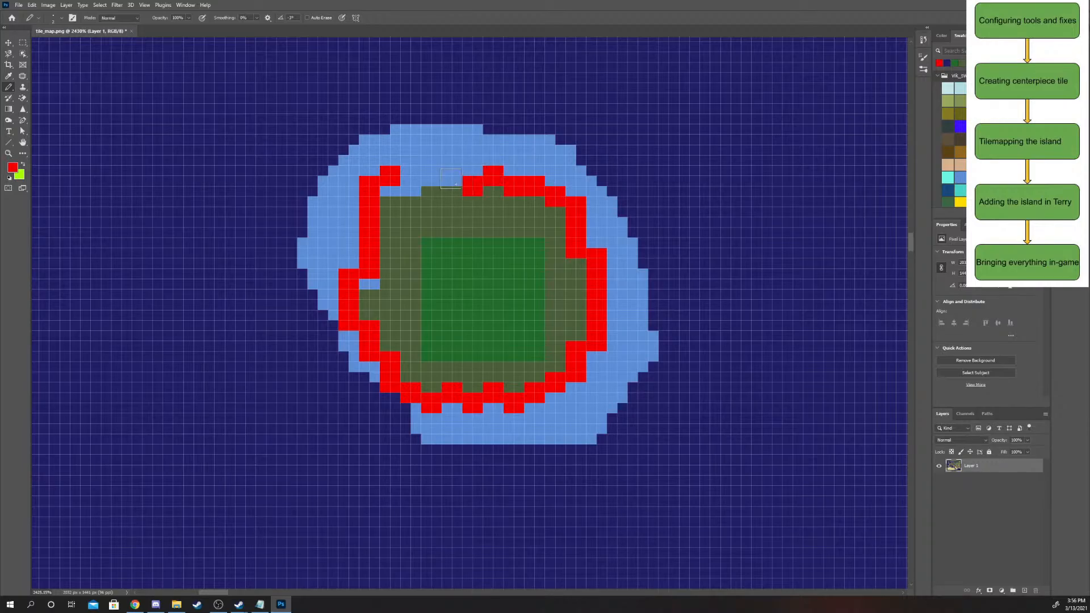
key(ctrl+z)
key(ctrl+z)
key(ctrl+z)
- Paint the red coastline in a zigzag along the olive band's northern edge until it joins the northwest segment
click(510, 177)
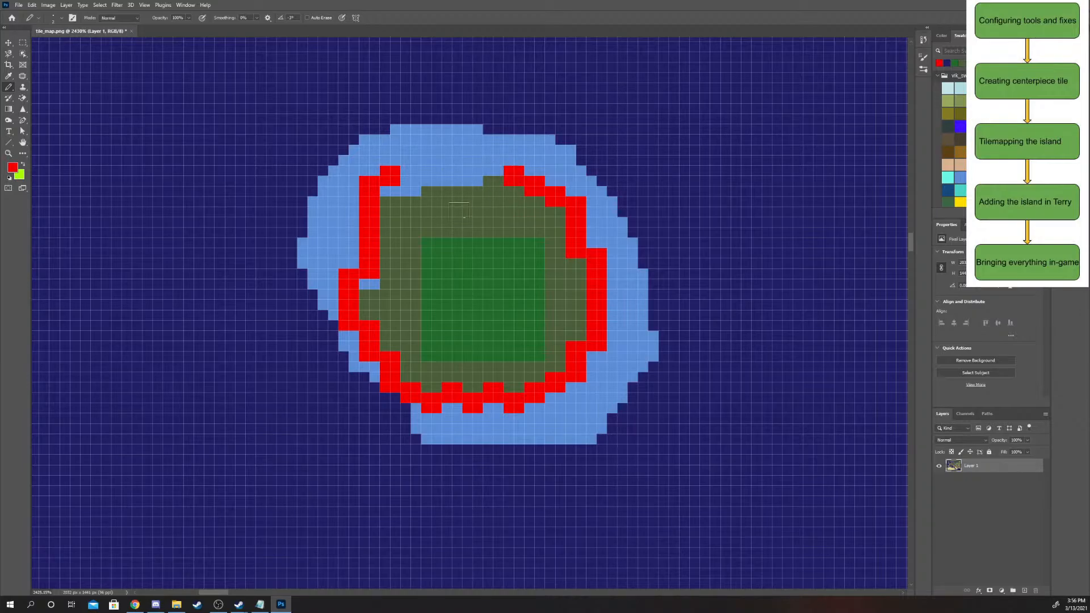
click(491, 185)
click(475, 181)
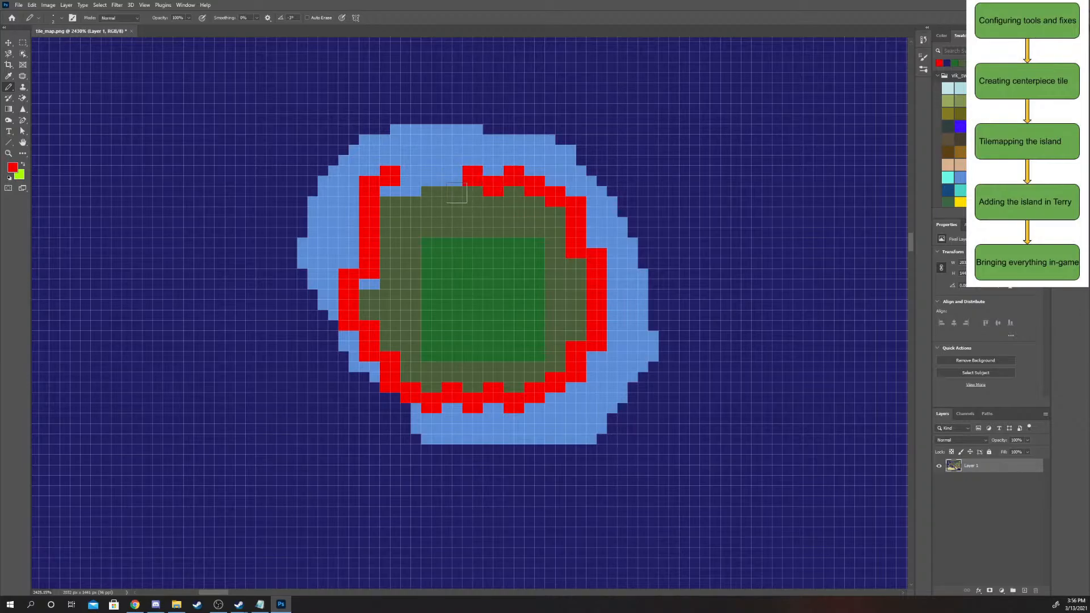
click(458, 194)
click(432, 176)
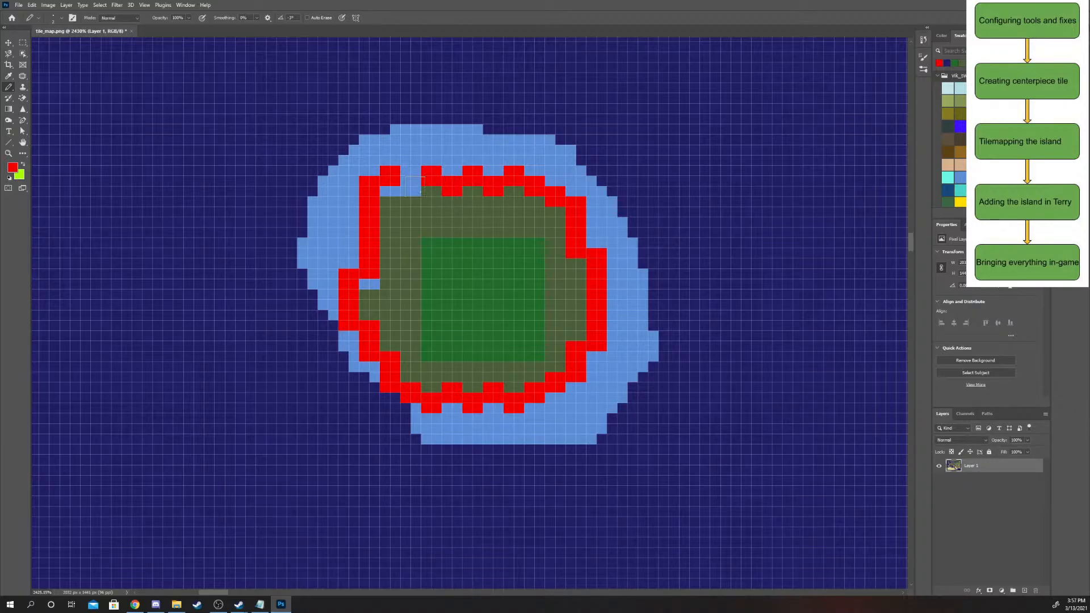
click(413, 188)
scroll(579, 244, right, 2)
scroll(579, 244, left, 3)
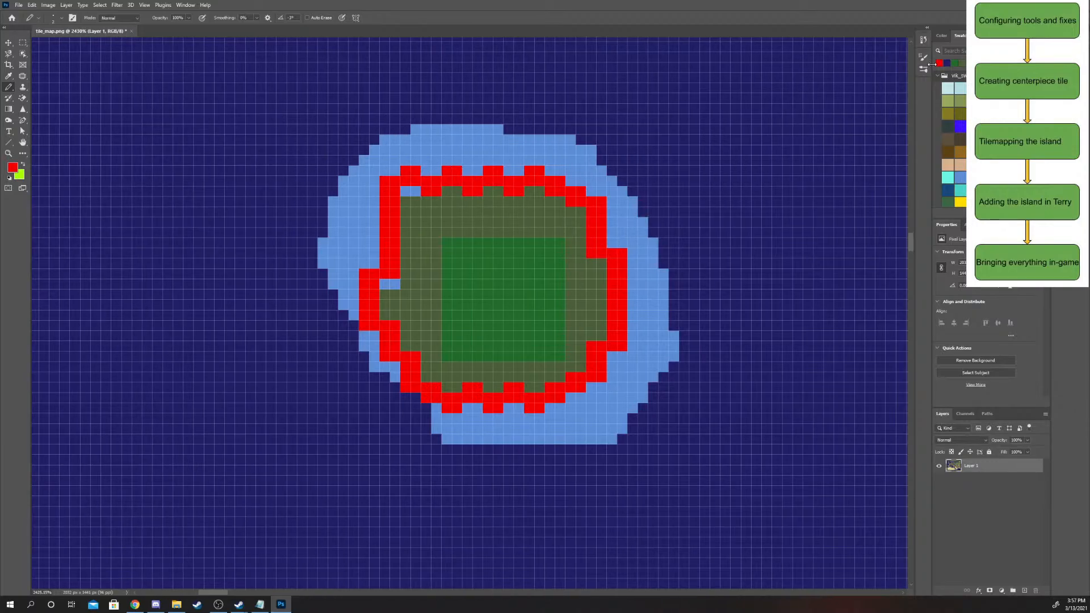
- Take the light-olive swatch and paint the land inside the western coastline, covering the leftover light-blue gaps
click(973, 101)
mouse_move(389, 284)
mouse_down()
mouse_move(404, 298)
mouse_move(394, 306)
mouse_move(420, 300)
mouse_move(414, 335)
mouse_move(409, 193)
mouse_move(417, 248)
mouse_move(443, 238)
mouse_move(429, 297)
mouse_up()
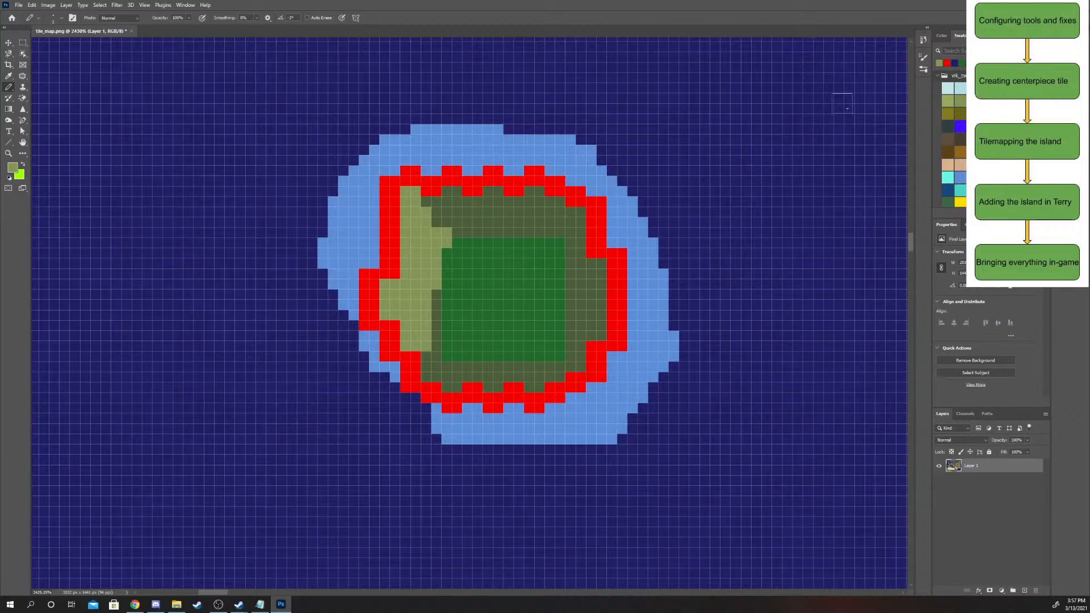
click(960, 63)
- Take the light-blue shallow-water swatch and widen the ring outside the red coastline along the island's southwest side with the Pencil tool
scroll(725, 253, down, 2)
scroll(704, 239, down, 1)
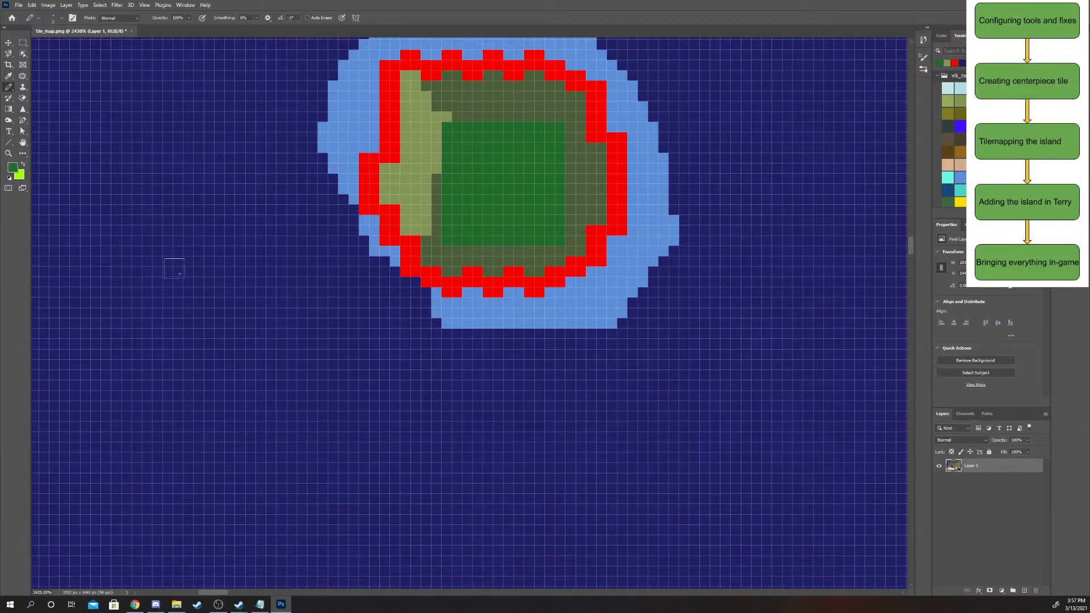
click(9, 153)
drag(554, 279, 482, 280)
drag(653, 338, 277, 248)
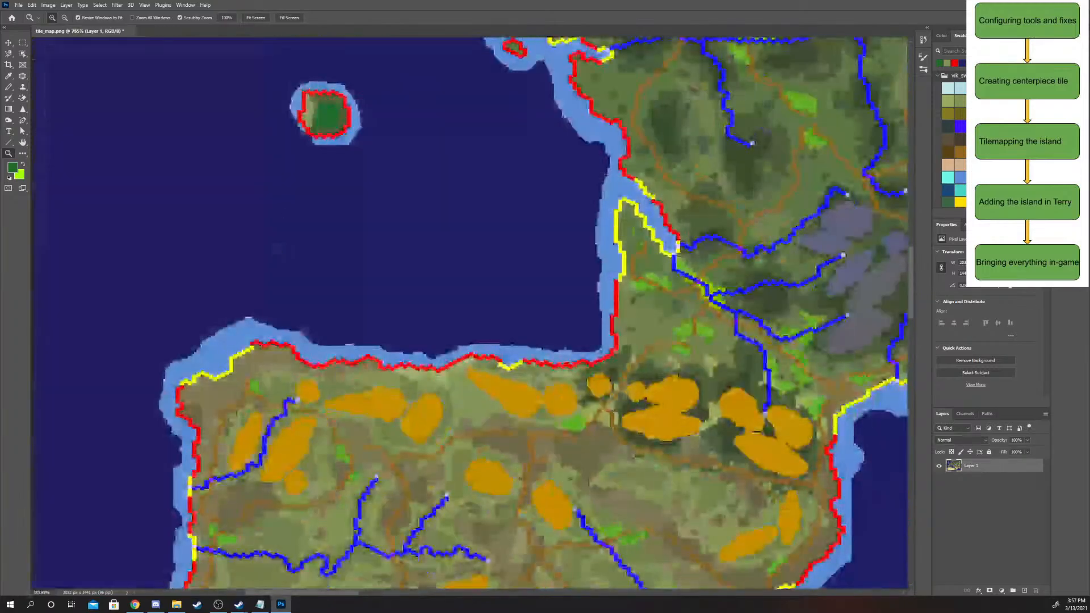
drag(302, 104, 904, 105)
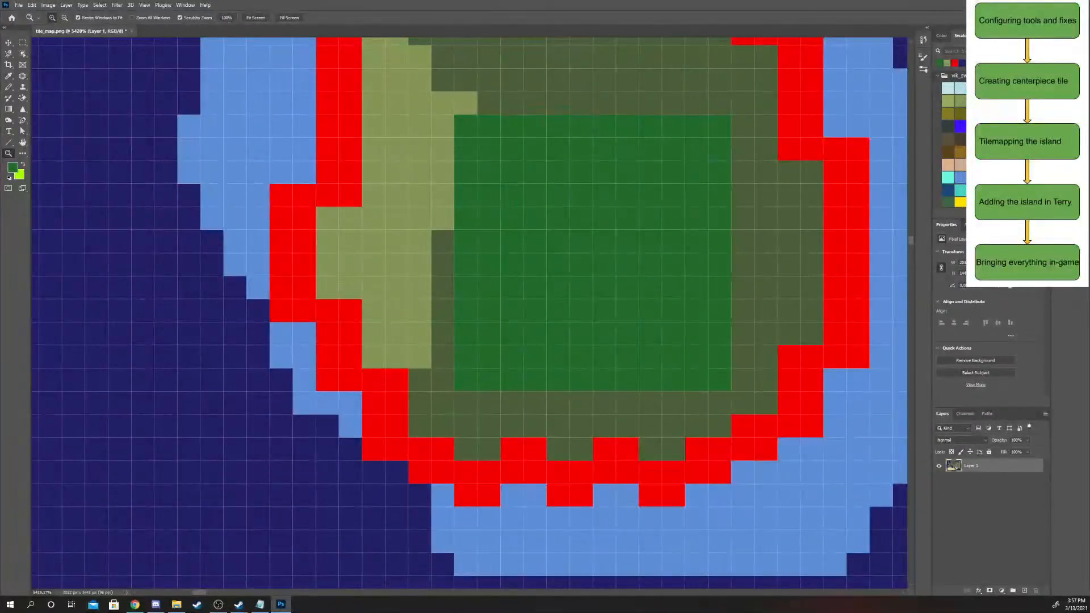
click(960, 178)
click(8, 87)
mouse_move(225, 275)
mouse_down()
mouse_move(255, 376)
mouse_move(315, 428)
mouse_move(363, 494)
mouse_move(419, 523)
mouse_move(273, 472)
mouse_move(449, 579)
mouse_up()
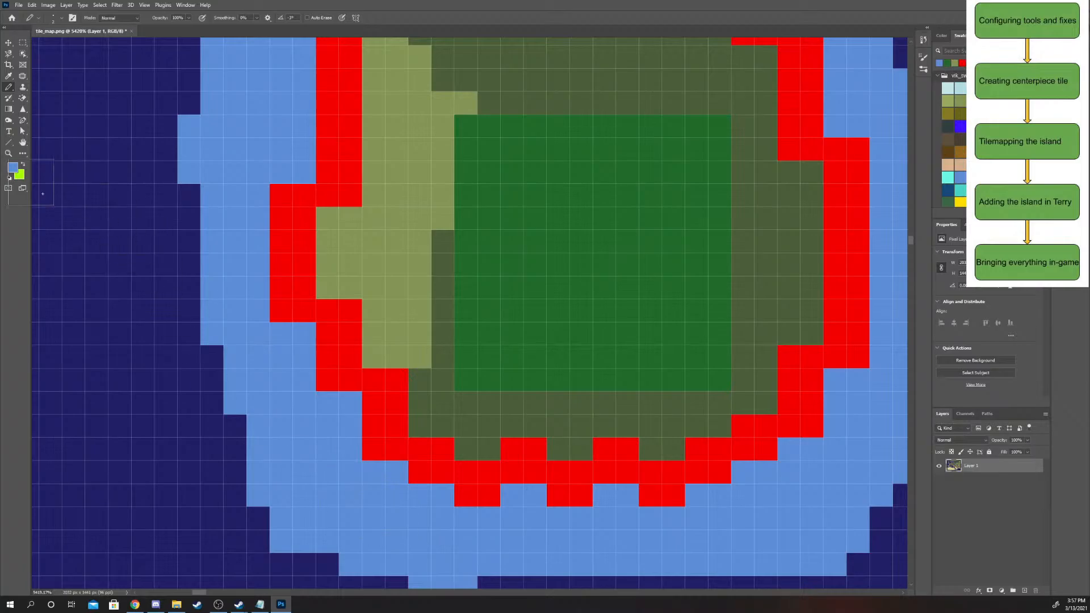
- Examine the painted island against the whole campaign map, its surroundings and its coastline up close
click(8, 143)
click(50, 175)
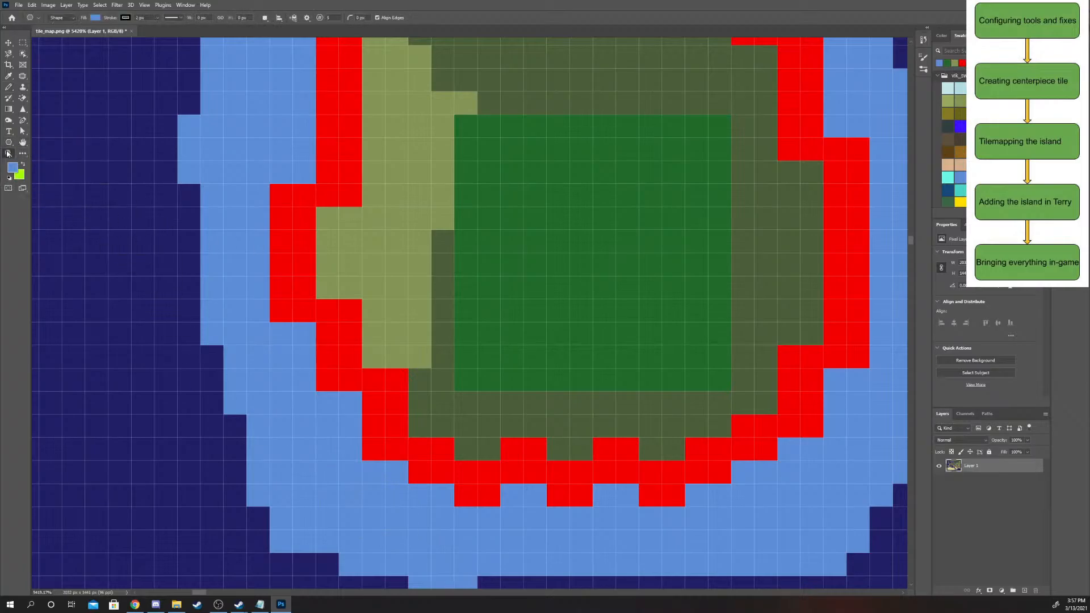
click(8, 153)
drag(395, 285, 302, 284)
drag(313, 149, 316, 173)
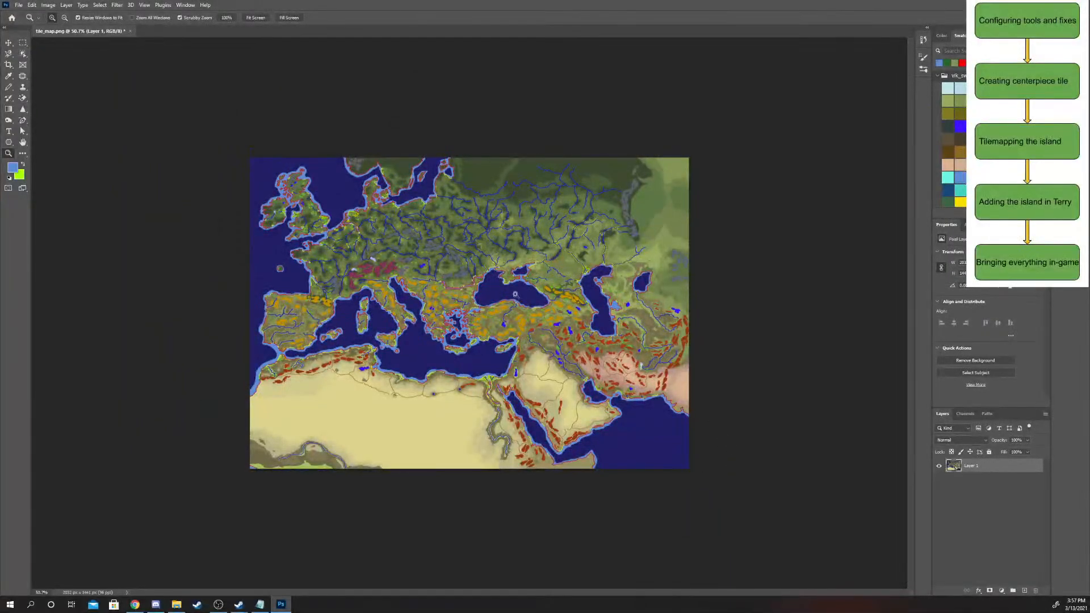
drag(402, 419, 427, 418)
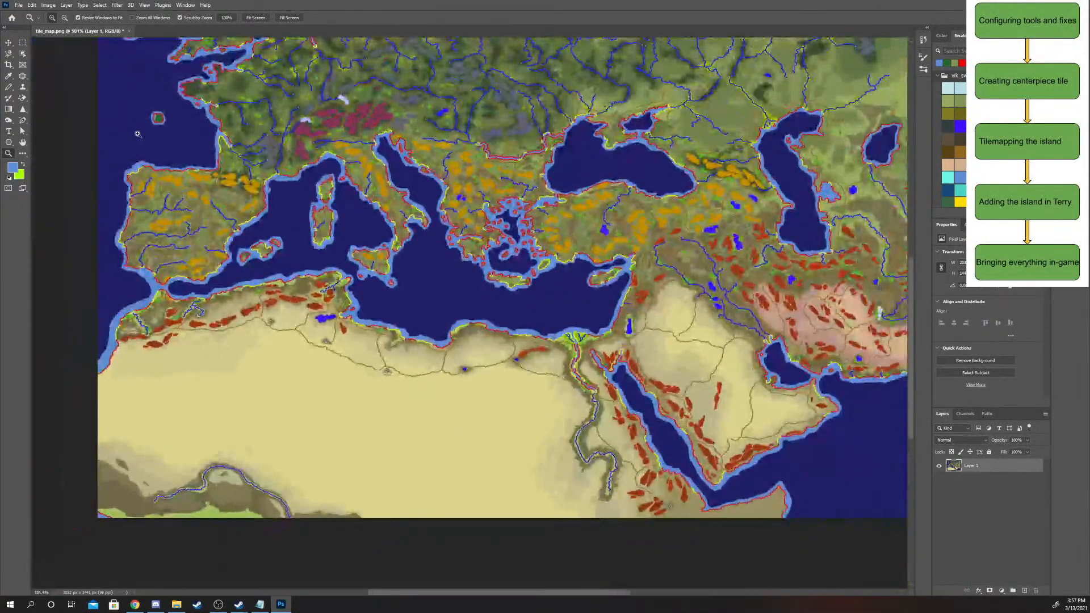
drag(137, 134, 191, 47)
drag(180, 97, 270, 187)
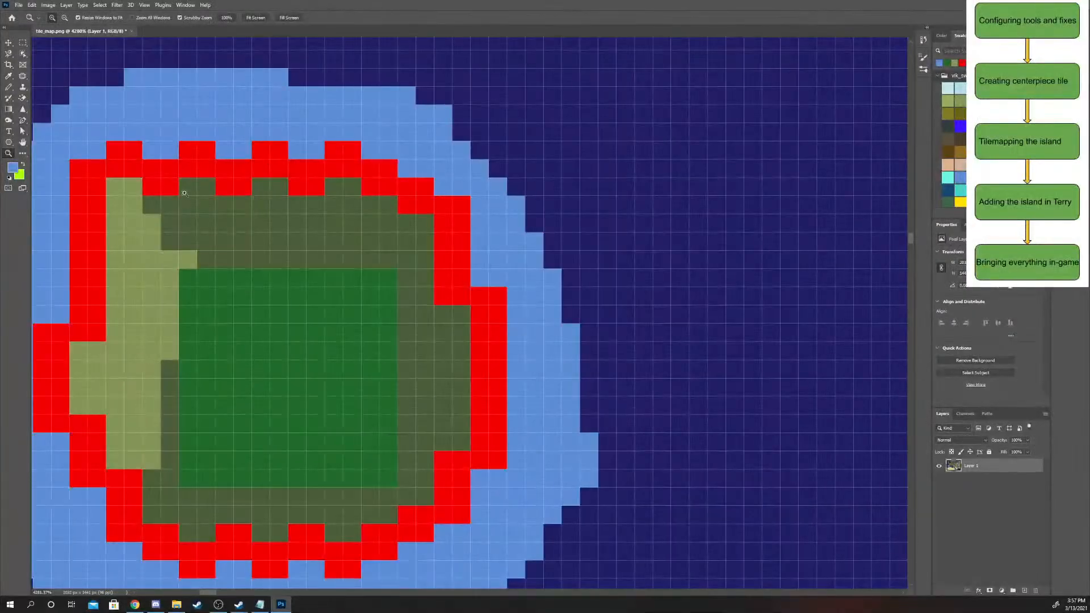
drag(315, 247, 280, 252)
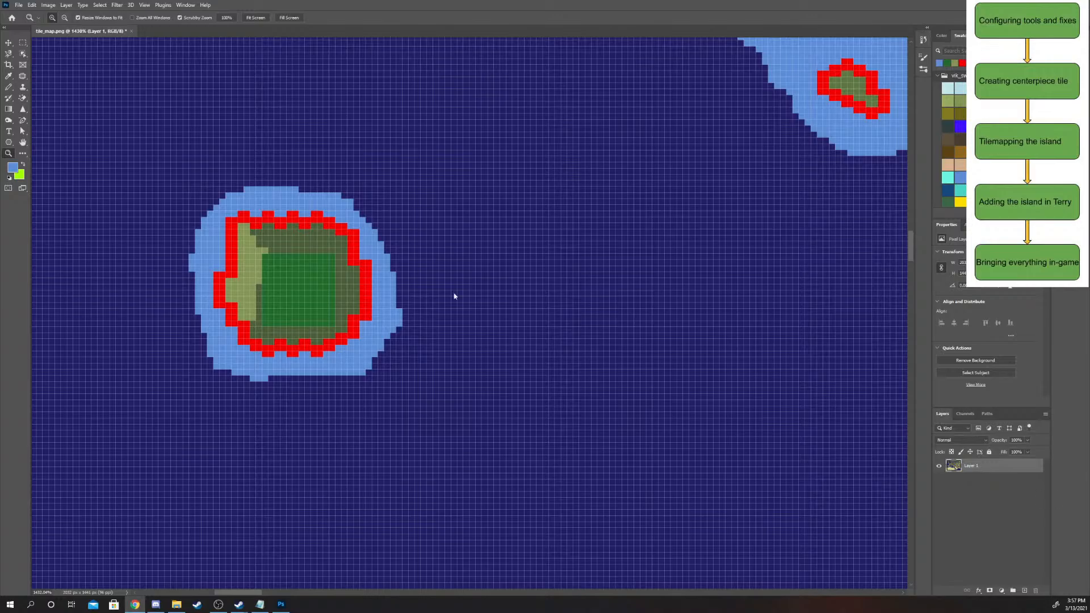
- Save tile_map.png, then close the image and quit Photoshop
click(21, 4)
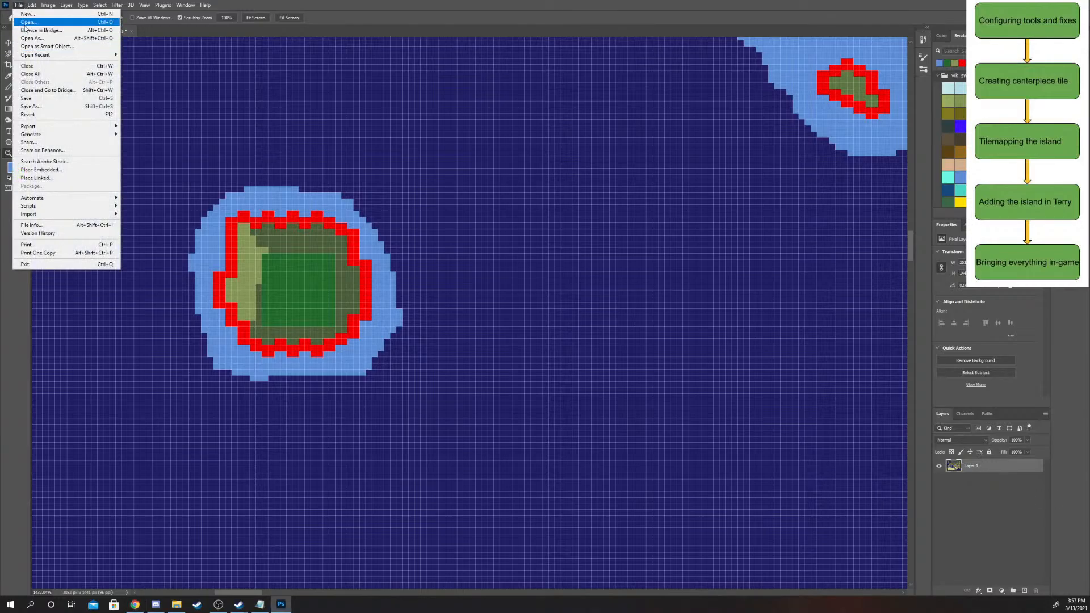
click(29, 101)
drag(499, 261, 405, 274)
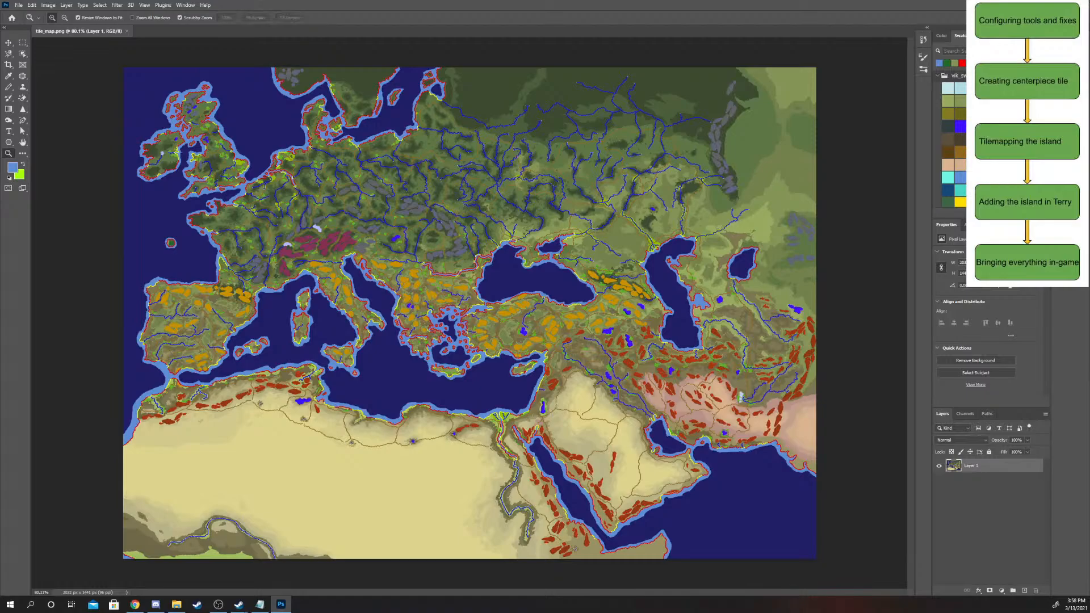
key(ctrl+w)
key(ctrl+q)
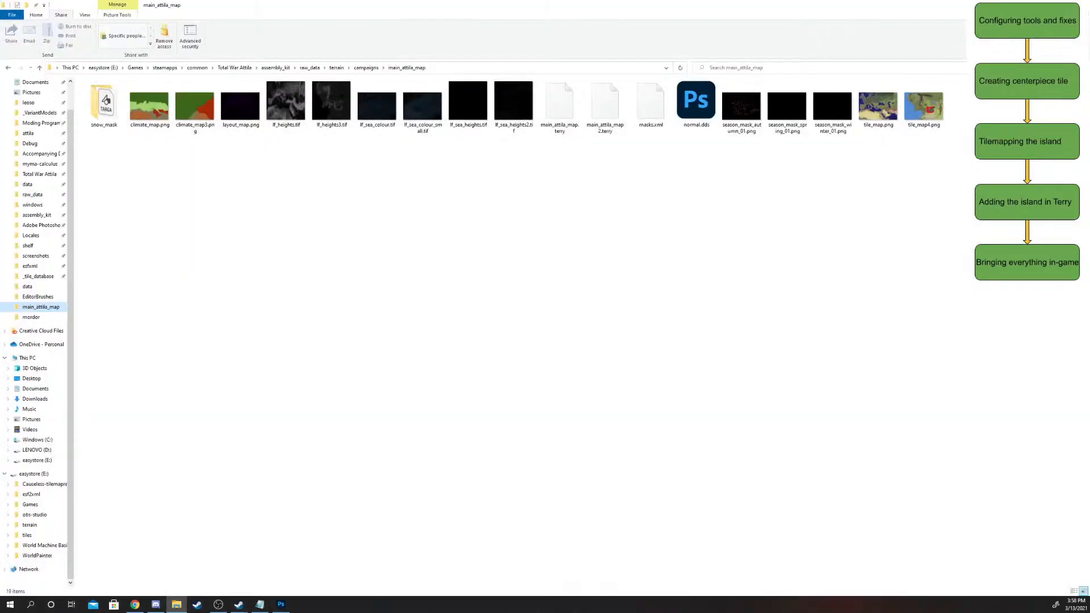
key(alt+Tab)
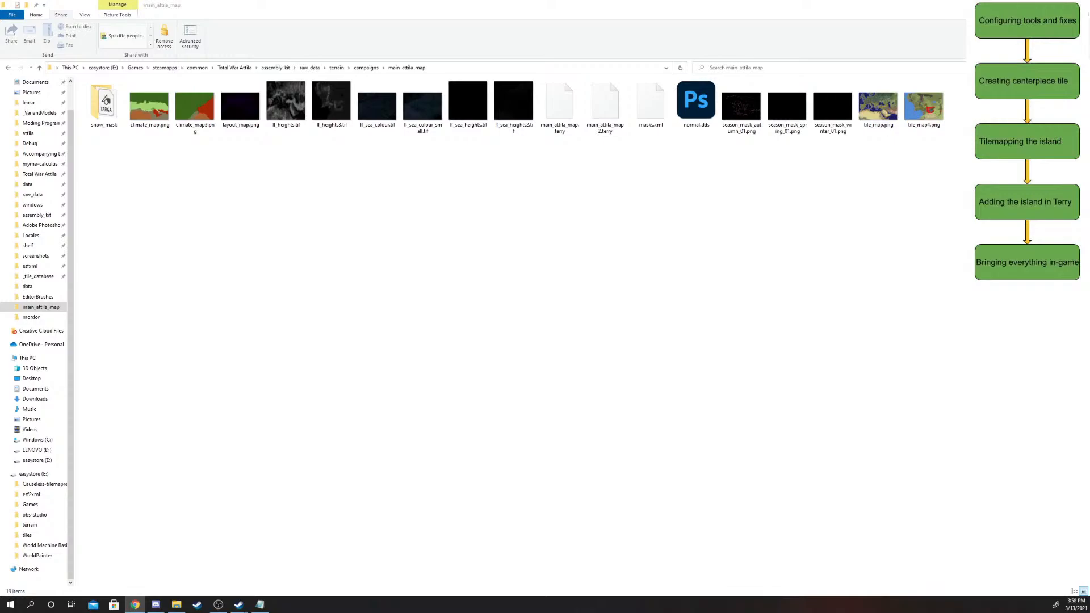
key(alt+Tab)
click(782, 201)
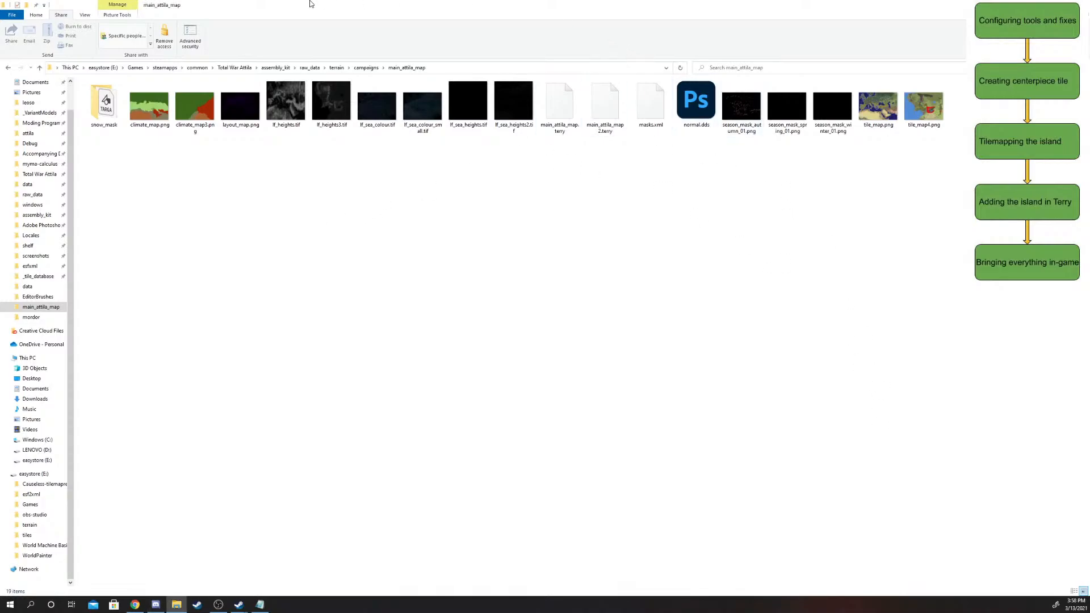
- Go to the binariesNonTerry folder inside assembly_kit and launch BOB.AssemblyKit.exe
click(279, 68)
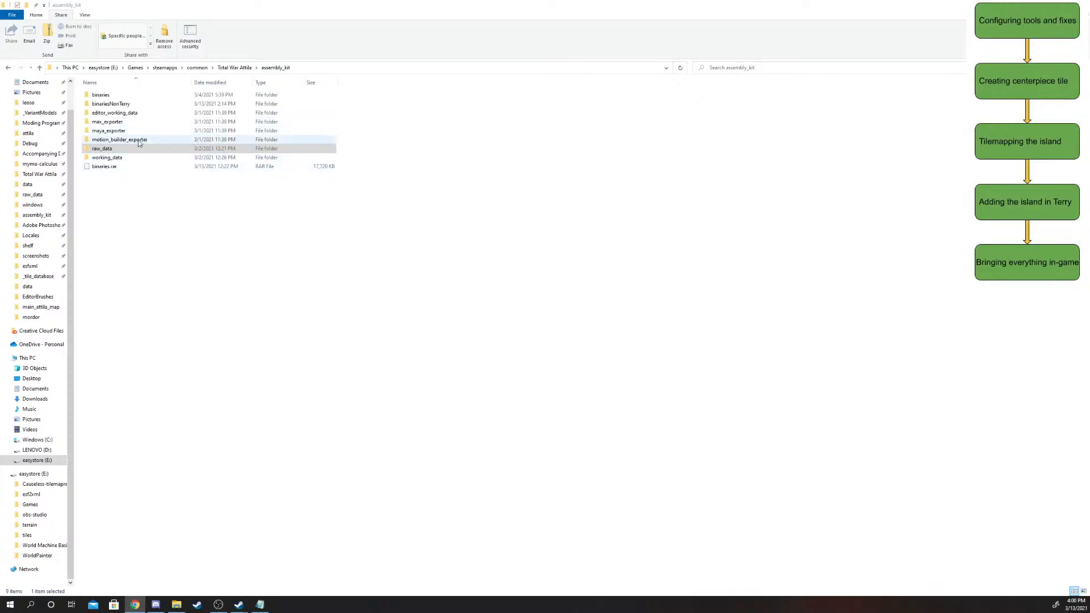
double_click(136, 104)
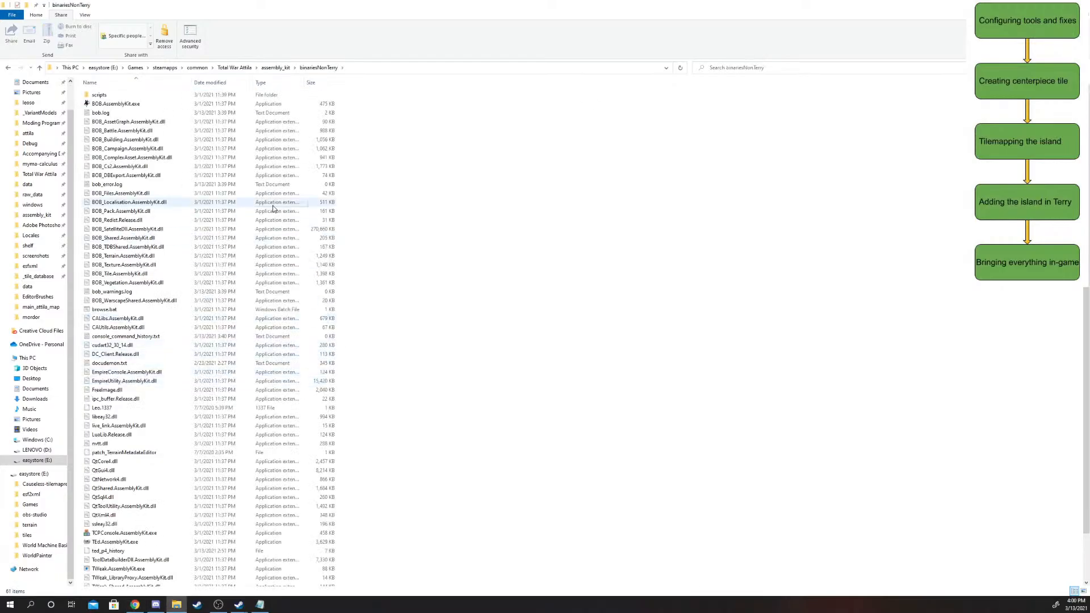
scroll(274, 208, down, 2)
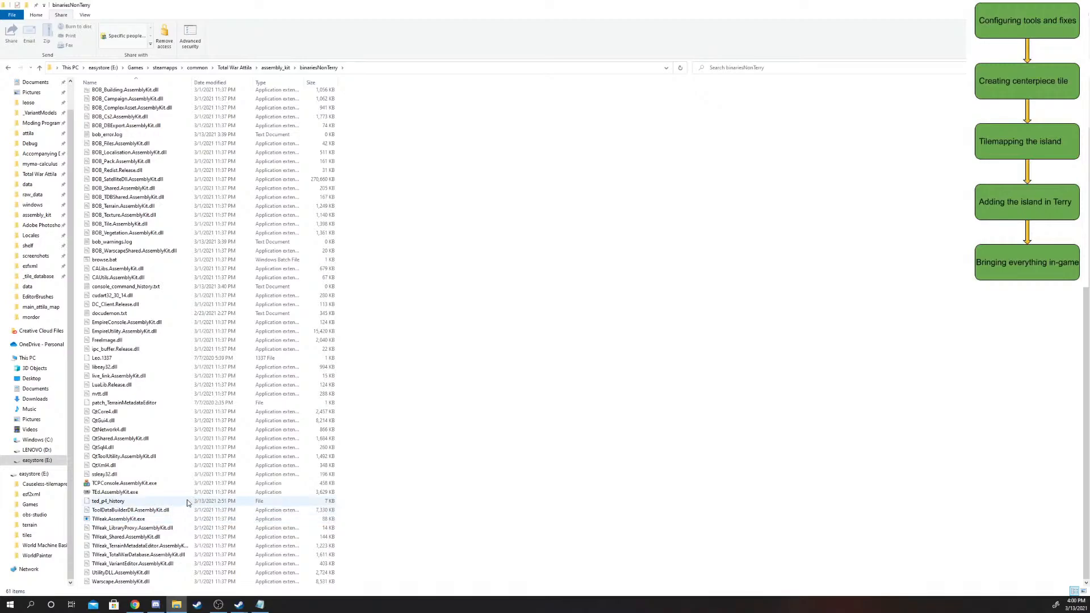
scroll(193, 492, up, 2)
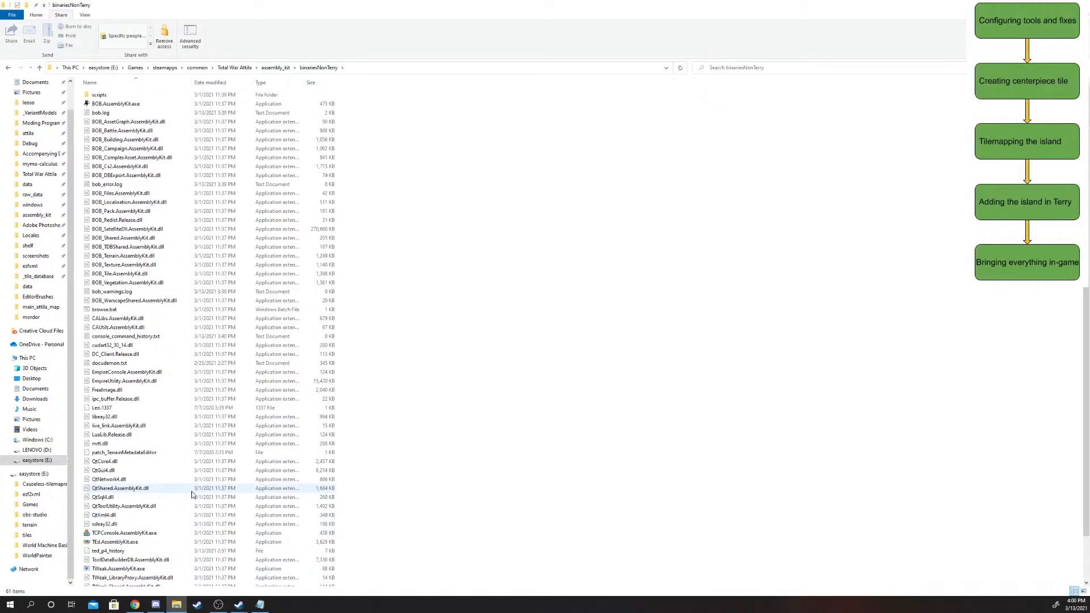
double_click(128, 103)
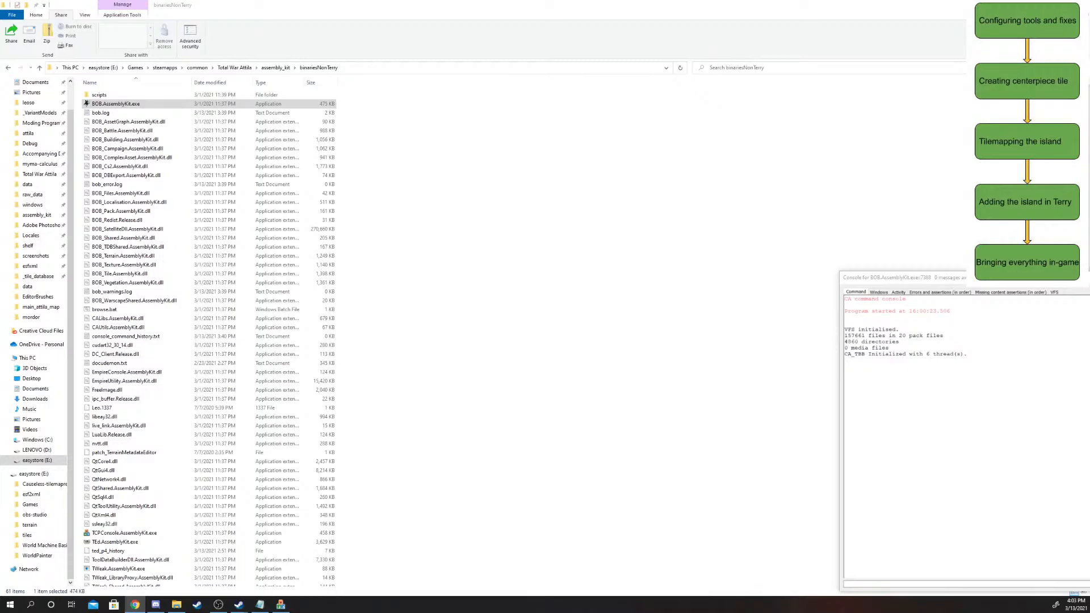
- Switch to the YouTube Studio channel analytics in Chrome and look through the per-video views table for the last 28 days
drag(607, 612, 409, 1)
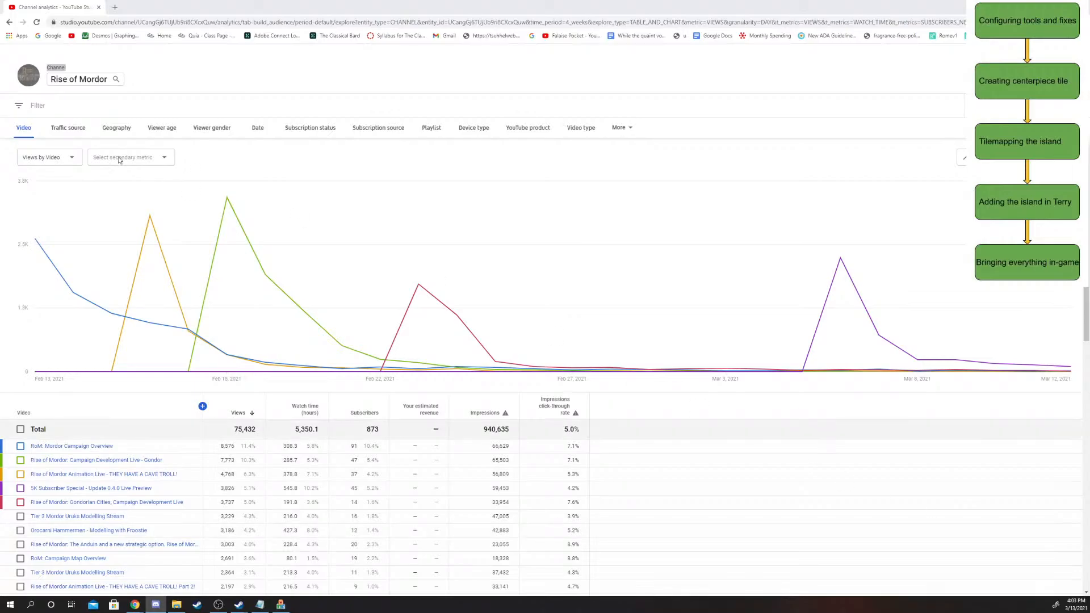
scroll(335, 269, down, 5)
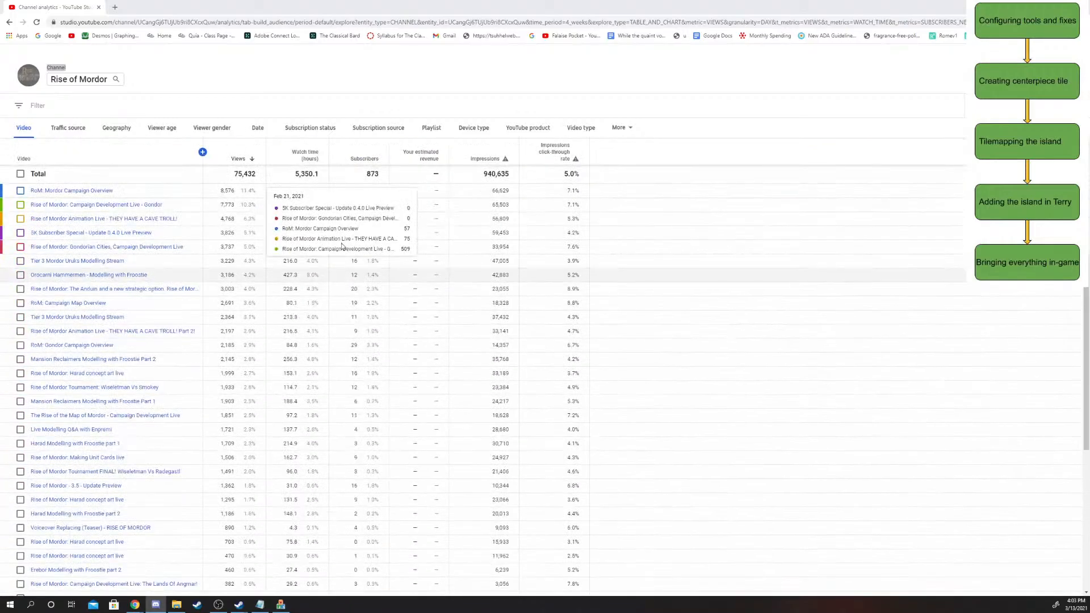
scroll(344, 272, up, 3)
scroll(341, 267, up, 1)
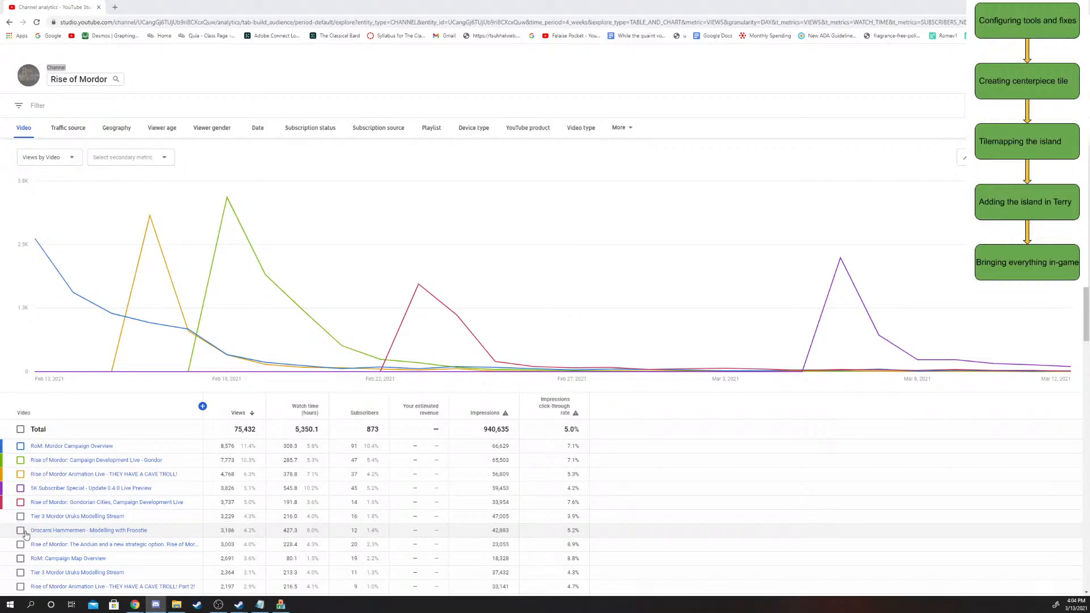
- Compare the Rise of Mordor channel's analytics with the Harad Modelling part 2 stream
click(81, 79)
click(829, 68)
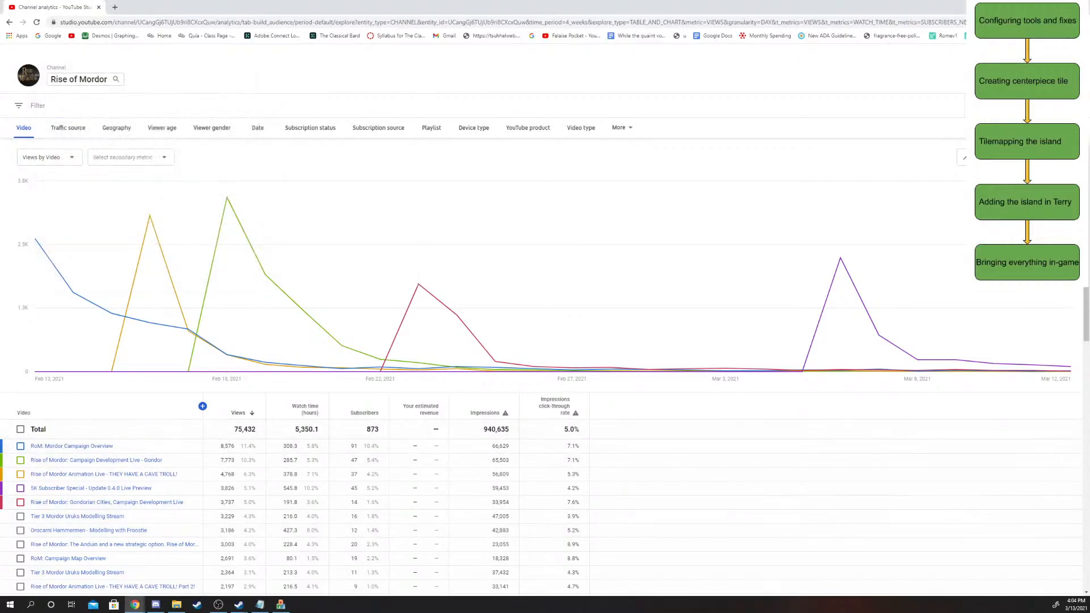
click(1013, 78)
scroll(922, 194, down, 2)
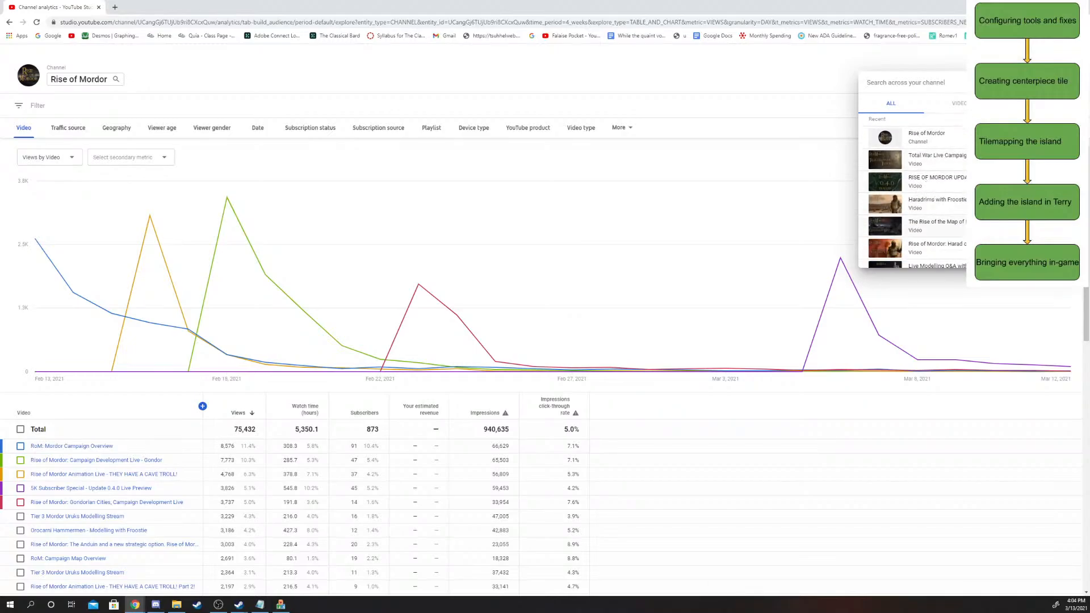
scroll(914, 193, down, 3)
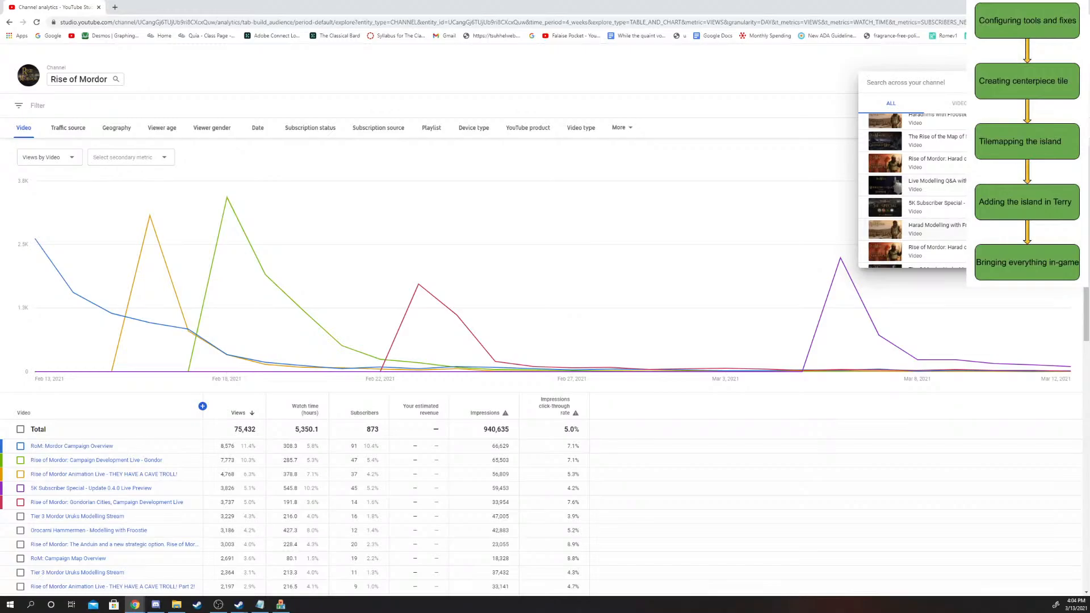
click(937, 229)
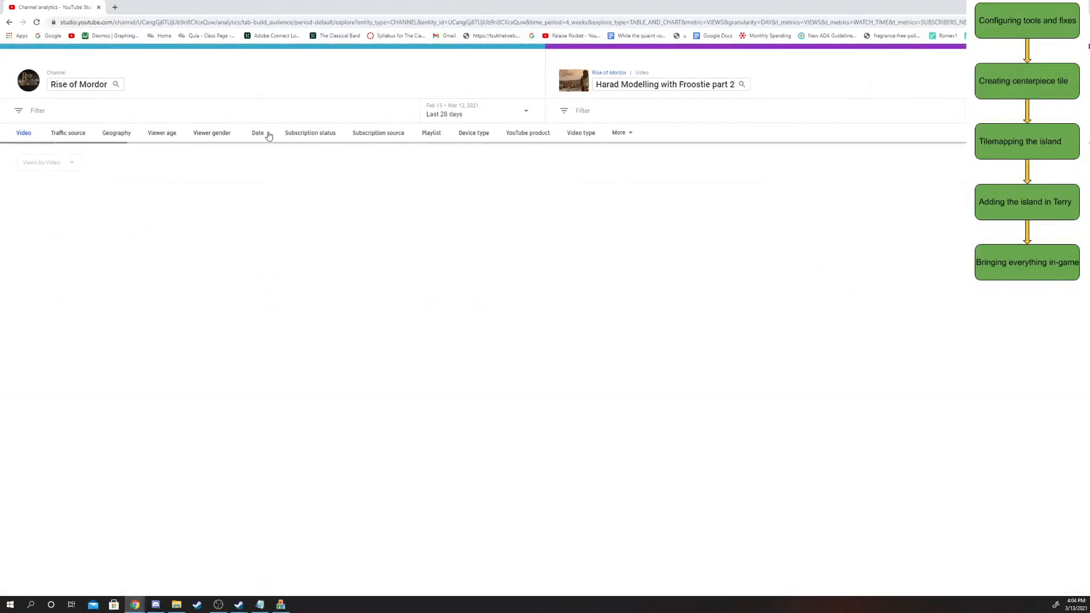
- Replace the channel in the comparison with The Rise of the Map of Mordor stream and break views down by viewer gender
click(111, 83)
scroll(159, 196, down, 2)
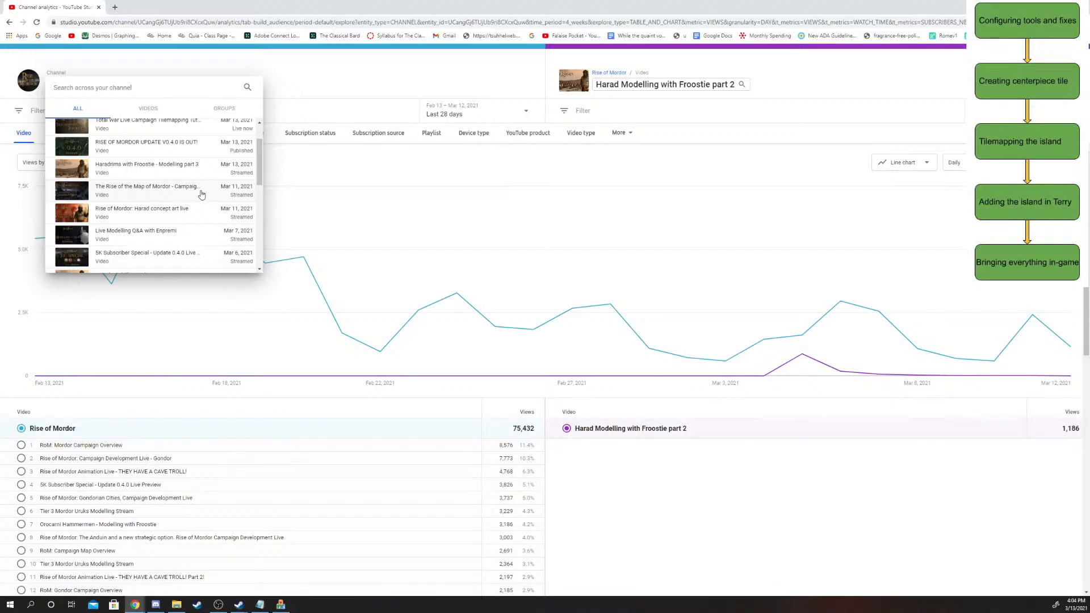
click(200, 192)
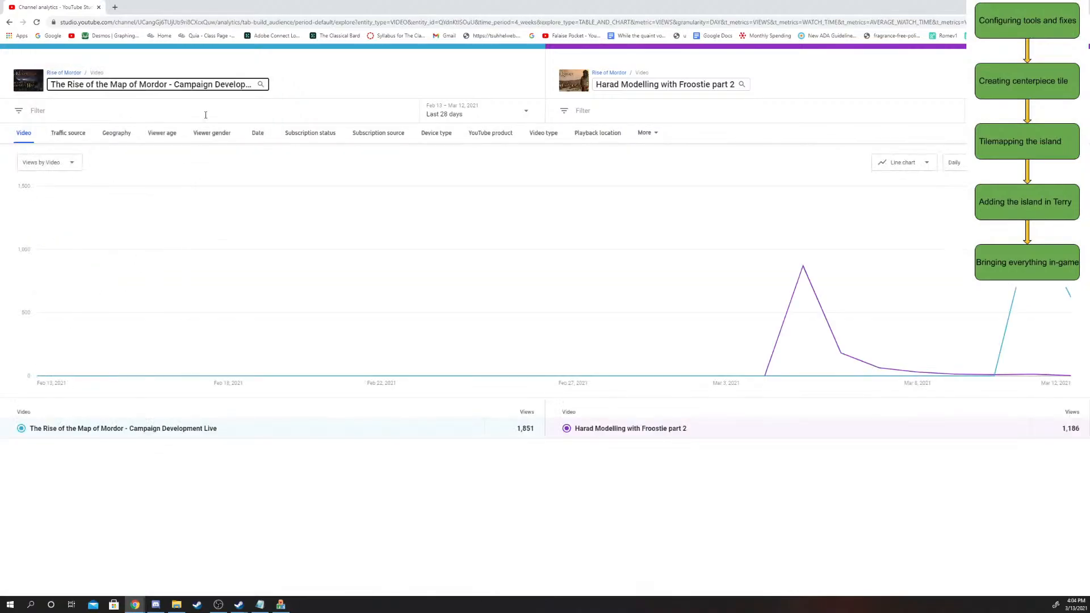
click(211, 133)
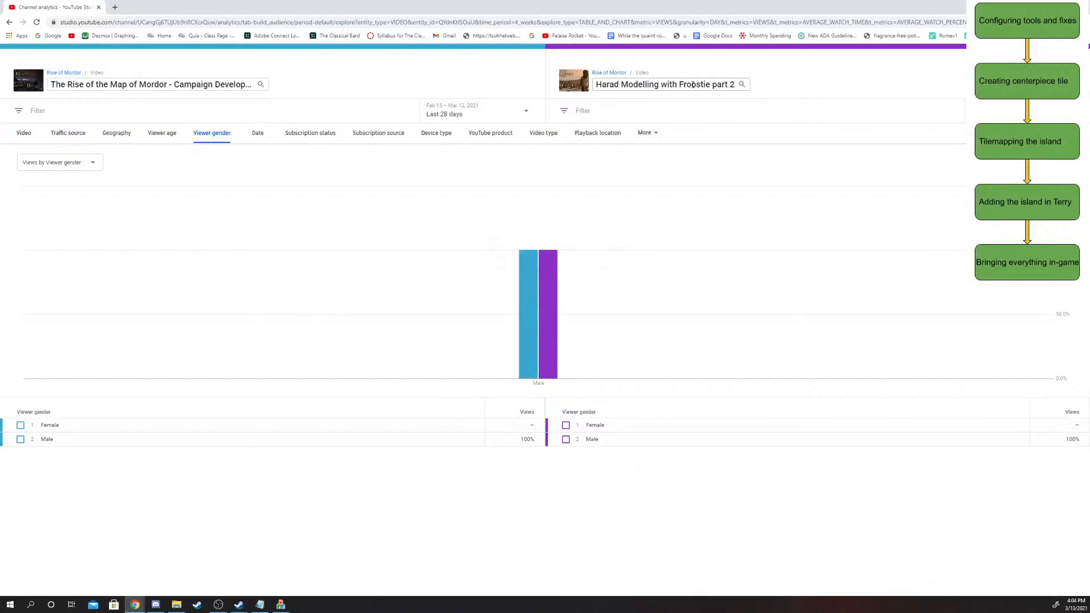
- Compare the Map of Mordor stream's viewer gender with the Haradrims Modelling part 3 and Harad Modelling part 1 streams in turn
click(664, 84)
scroll(723, 217, down, 1)
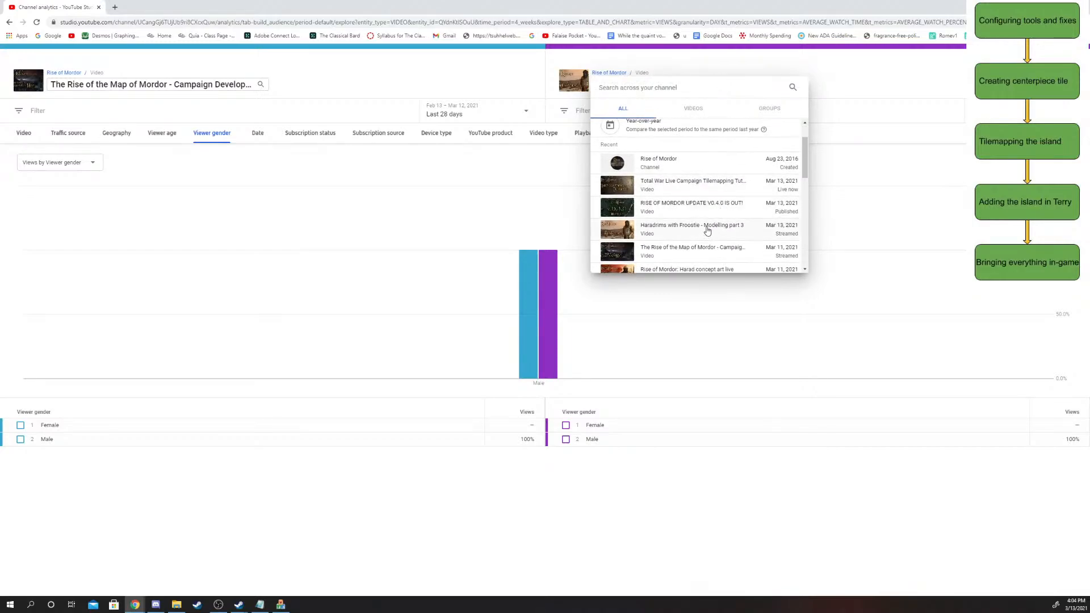
click(702, 227)
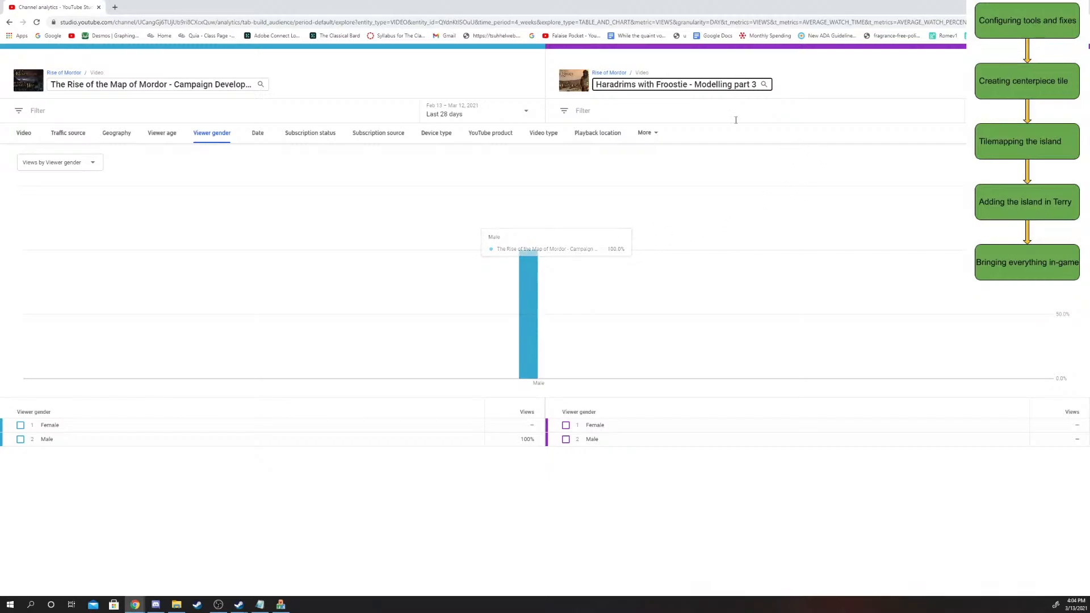
click(710, 87)
scroll(679, 184, down, 2)
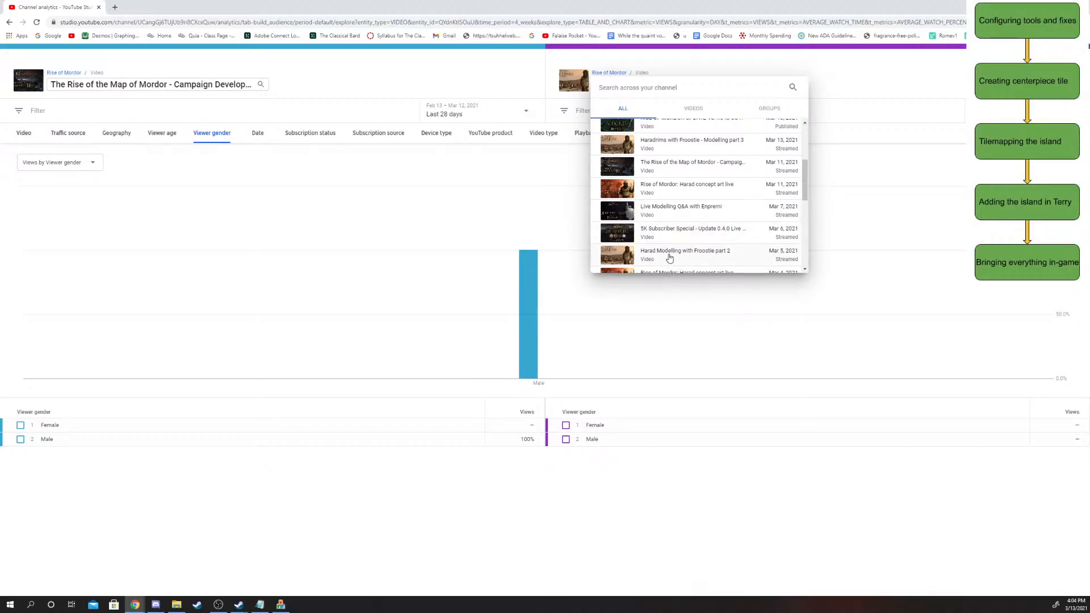
scroll(663, 255, down, 3)
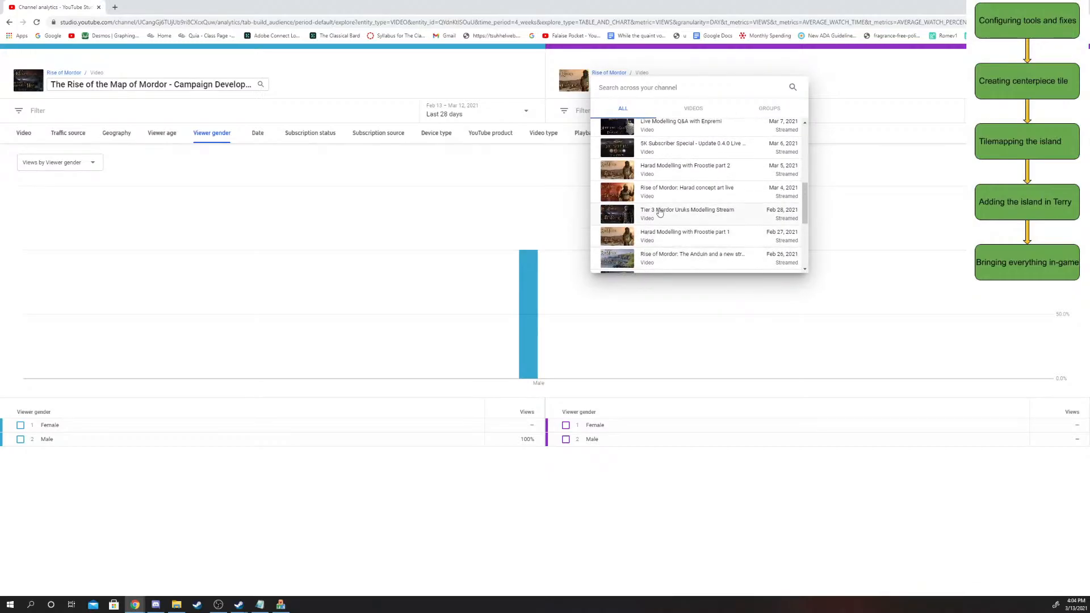
click(671, 238)
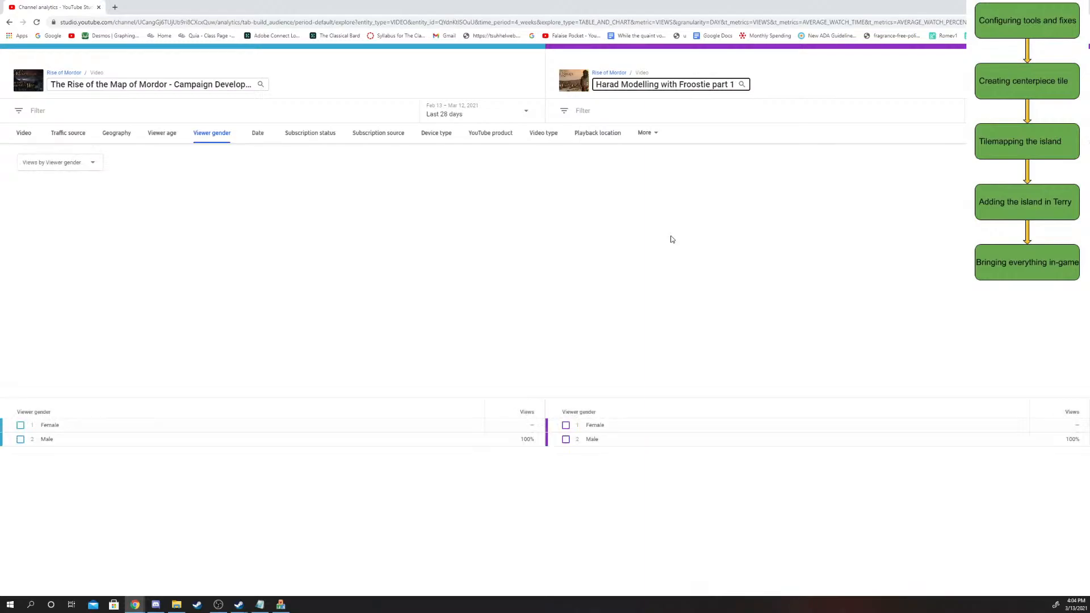
- Compare the viewer gender split with The Anduin and a new strategic option stream and the Feb 24 Animation Live stream in turn
click(659, 84)
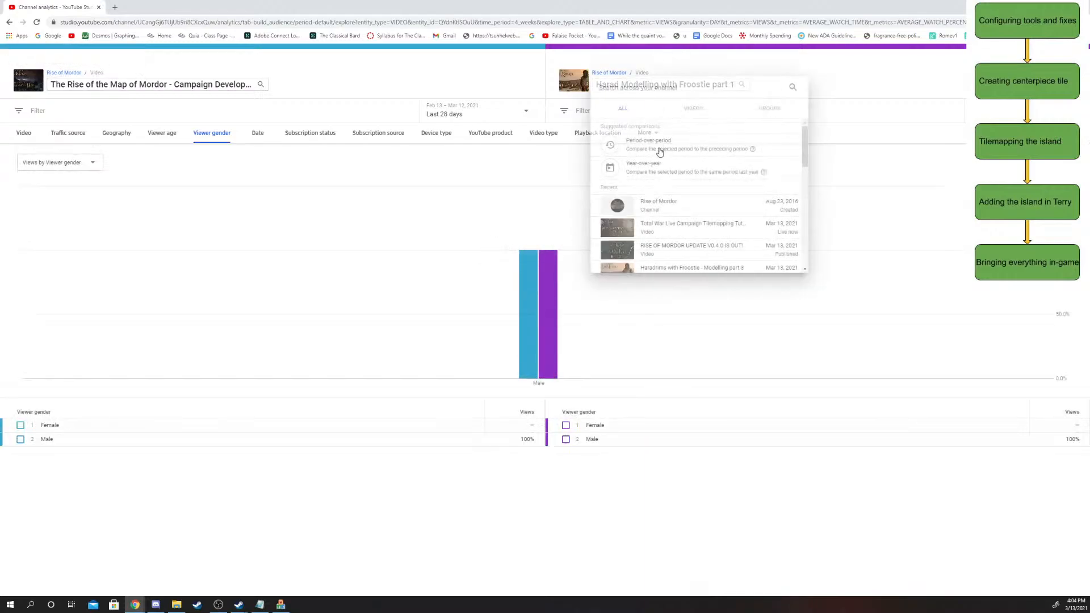
scroll(664, 187, down, 5)
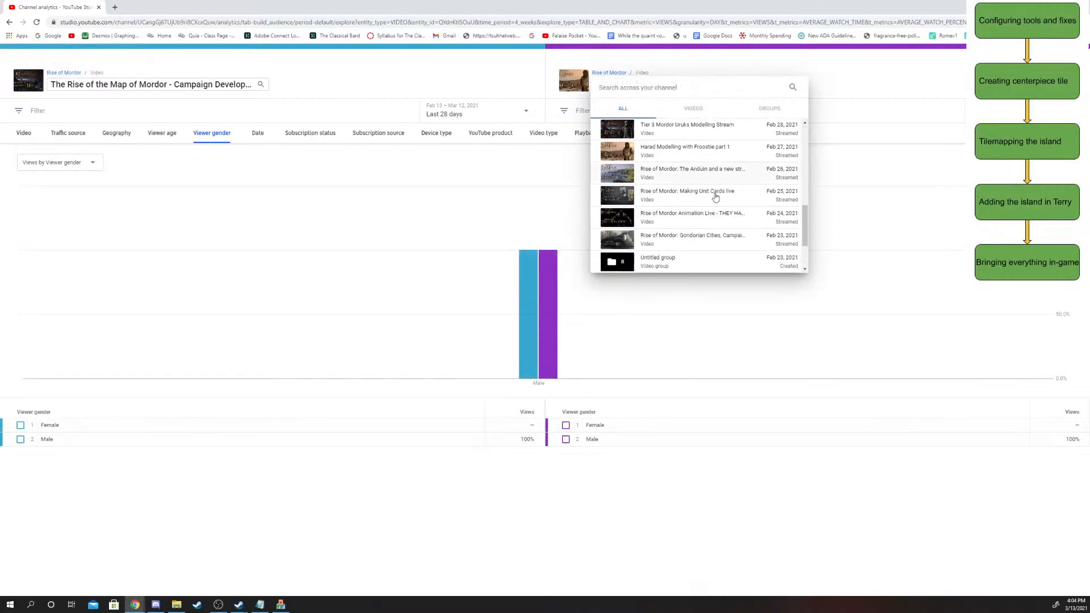
click(702, 169)
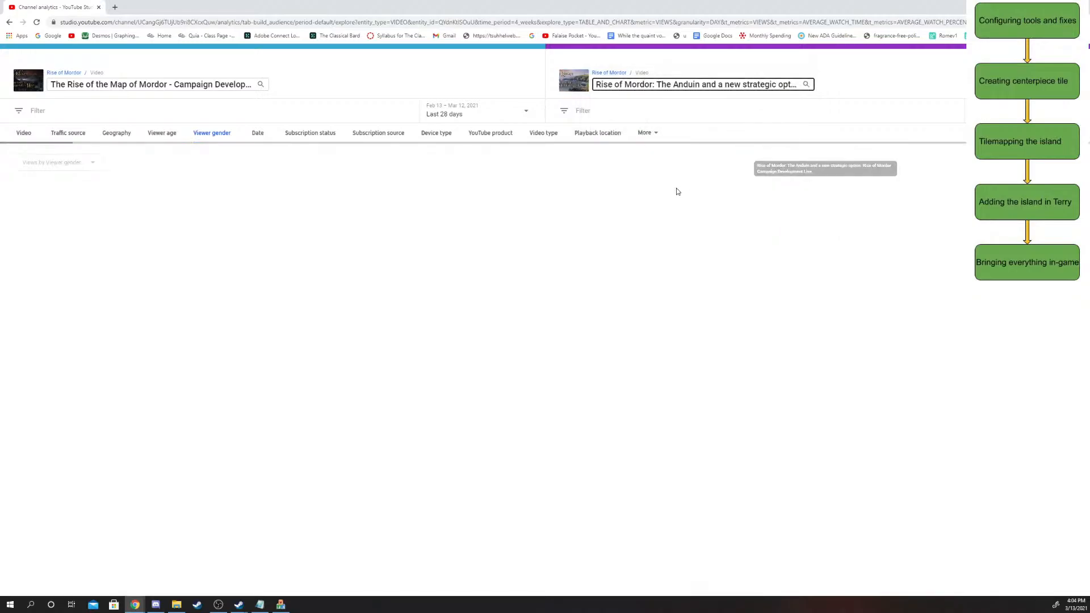
click(630, 85)
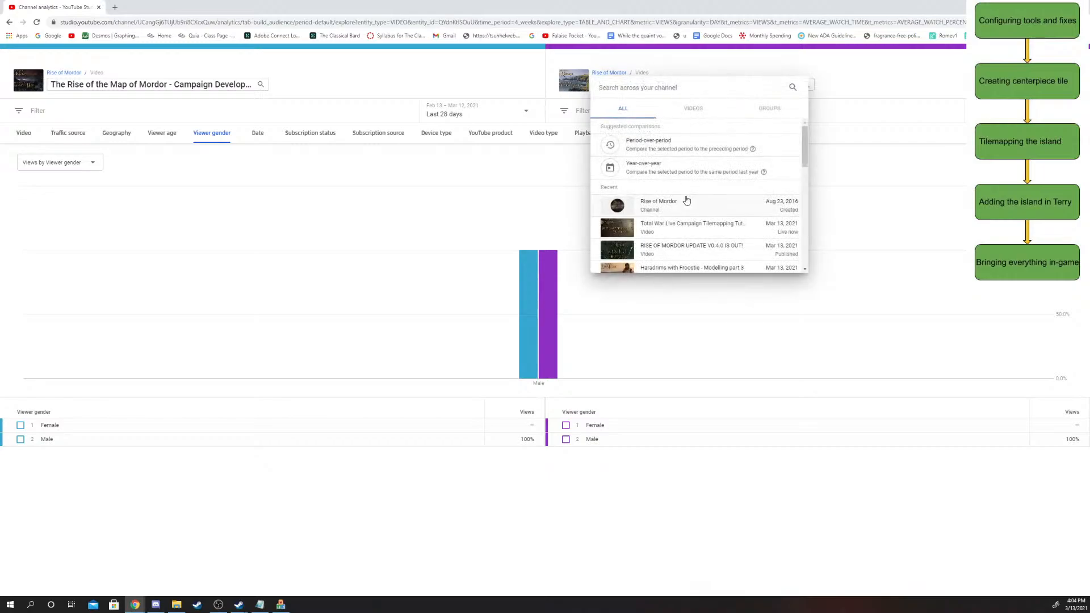
scroll(687, 196, down, 10)
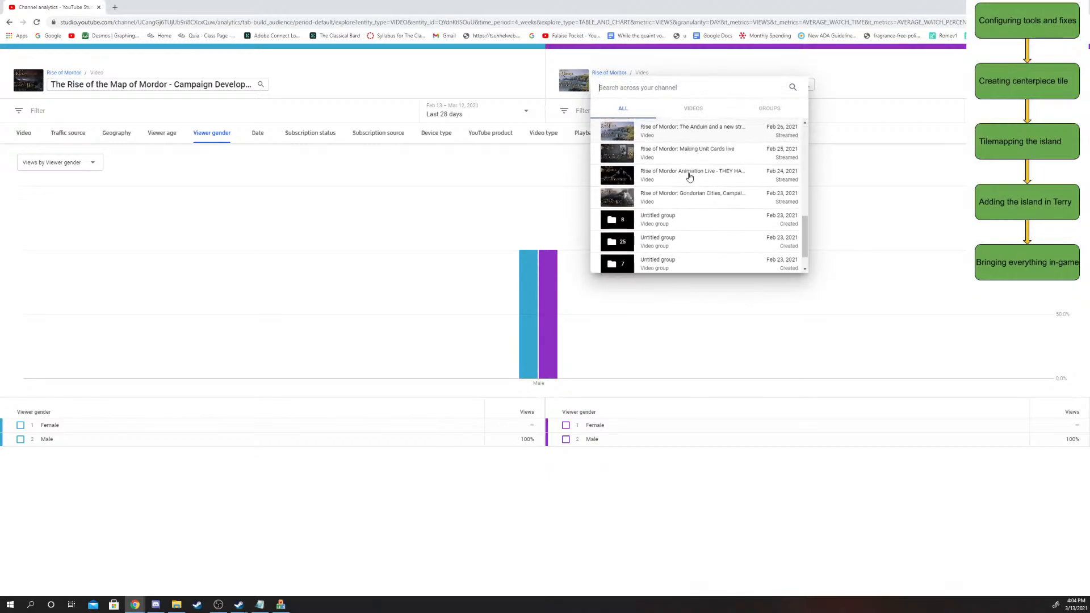
scroll(688, 177, down, 1)
scroll(686, 178, up, 1)
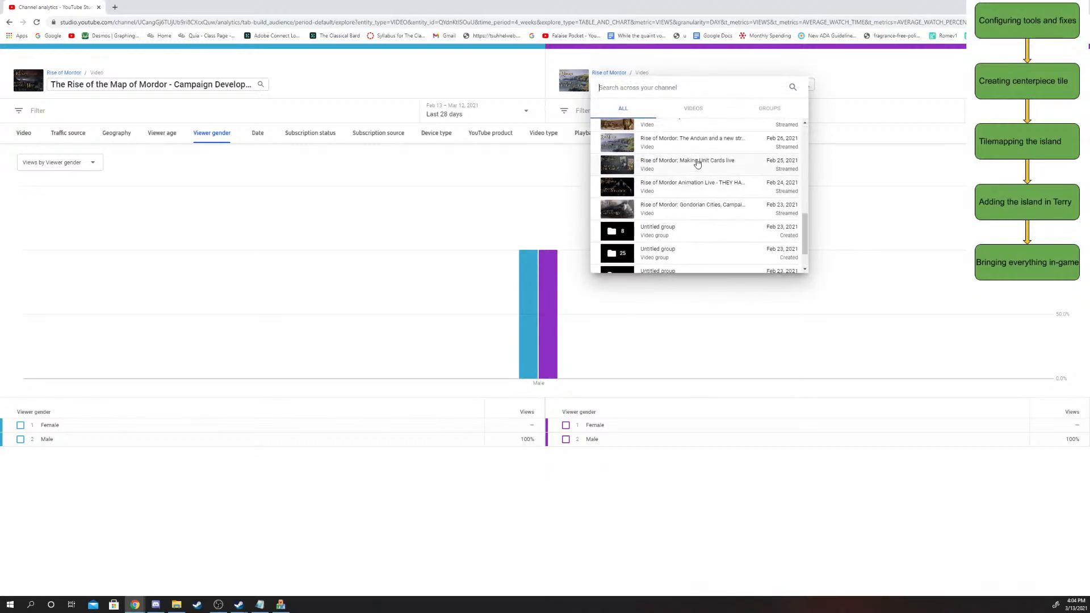
scroll(717, 199, up, 1)
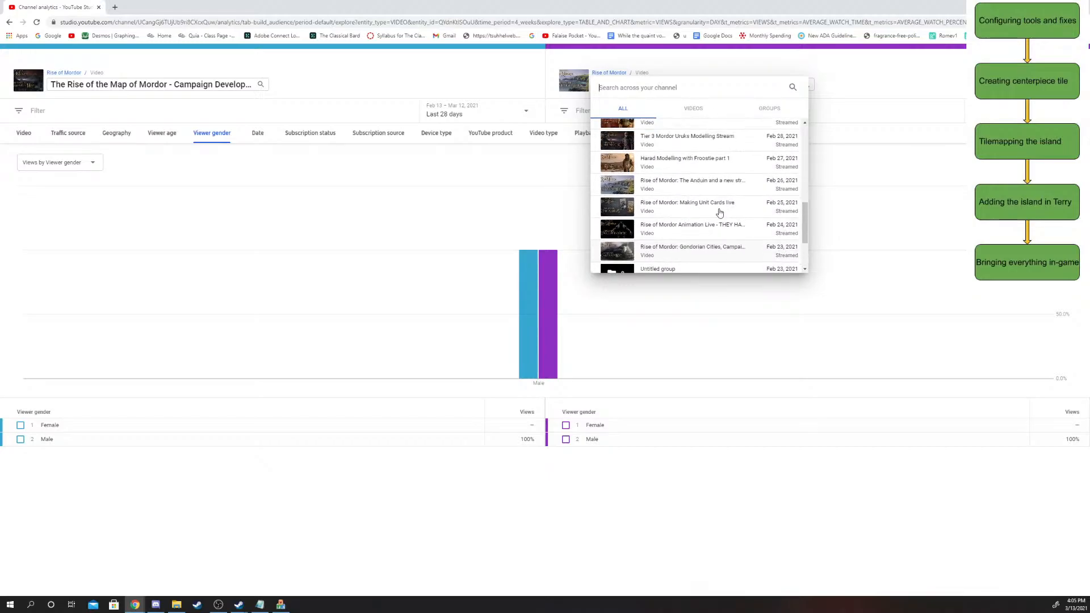
click(664, 232)
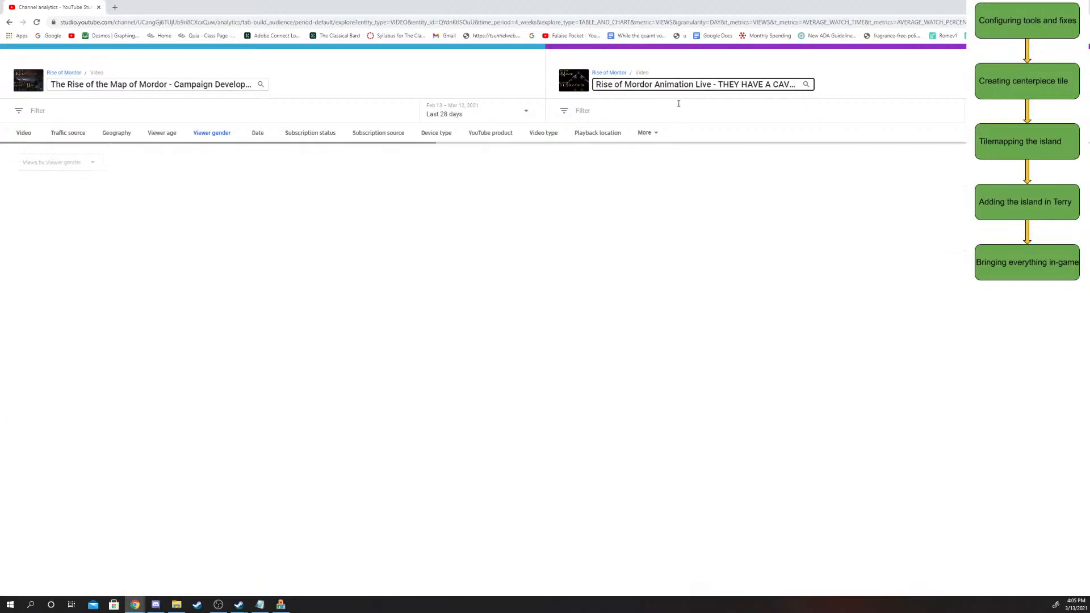
- Compare the viewer gender split with the Gondorian Cities stream and the Mansion Reclaimers Modelling Part 2 stream in turn
click(690, 85)
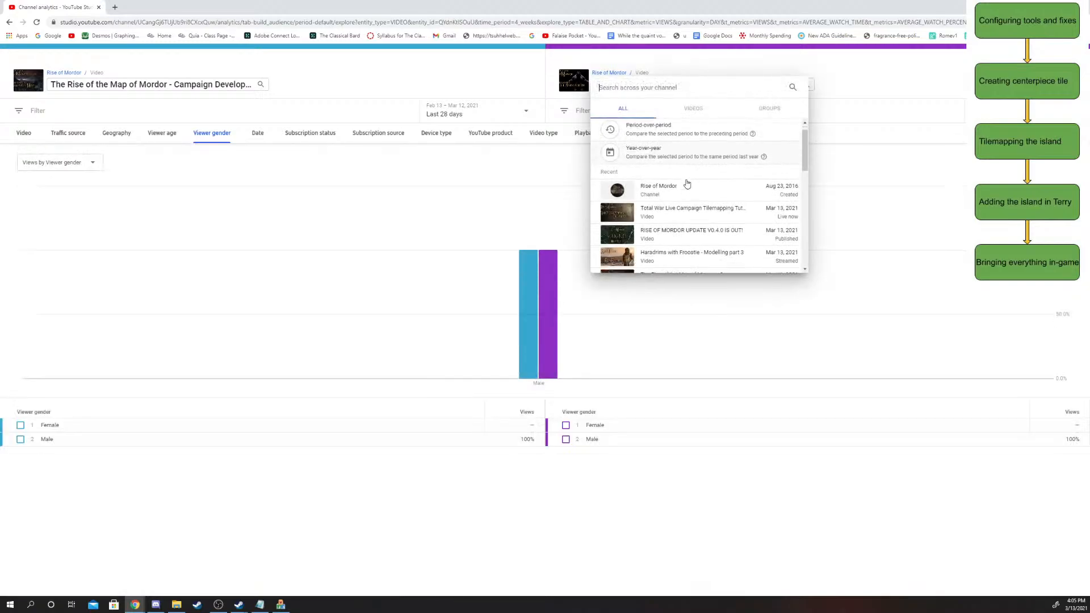
scroll(686, 187, down, 5)
click(683, 170)
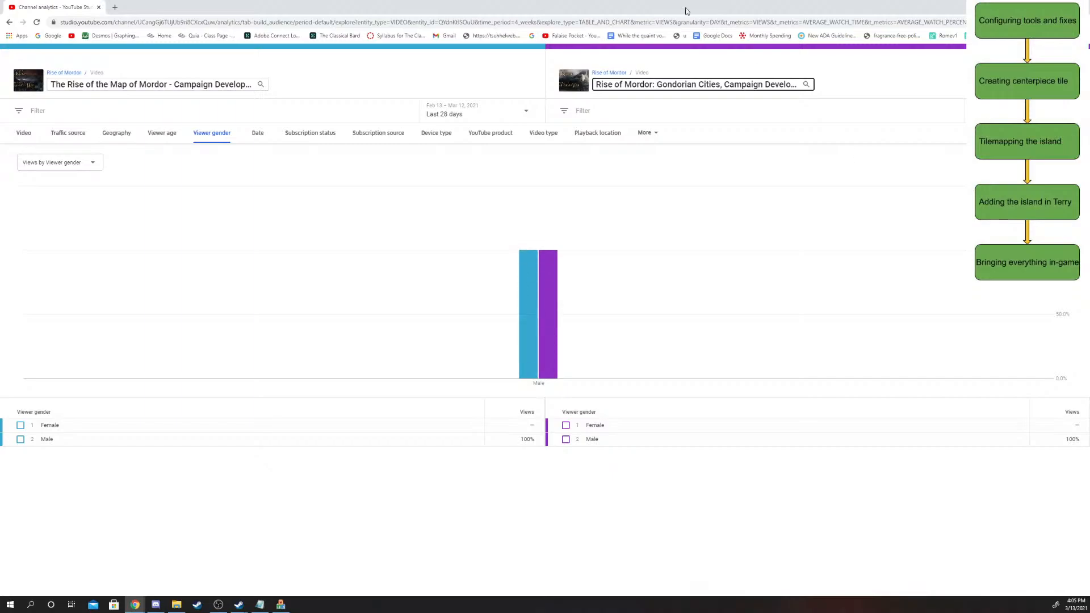
click(704, 85)
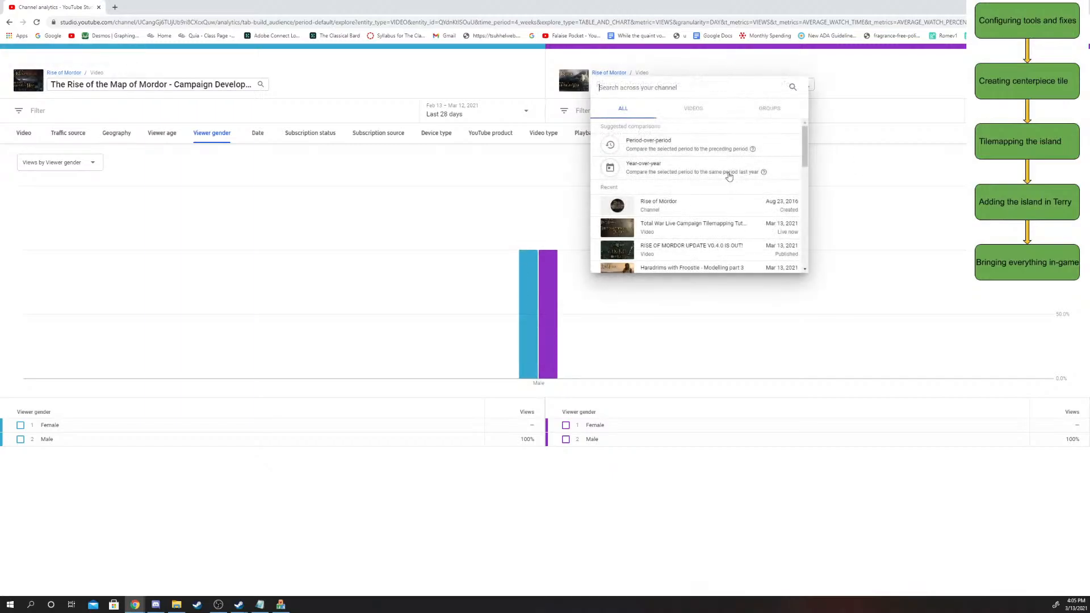
click(693, 109)
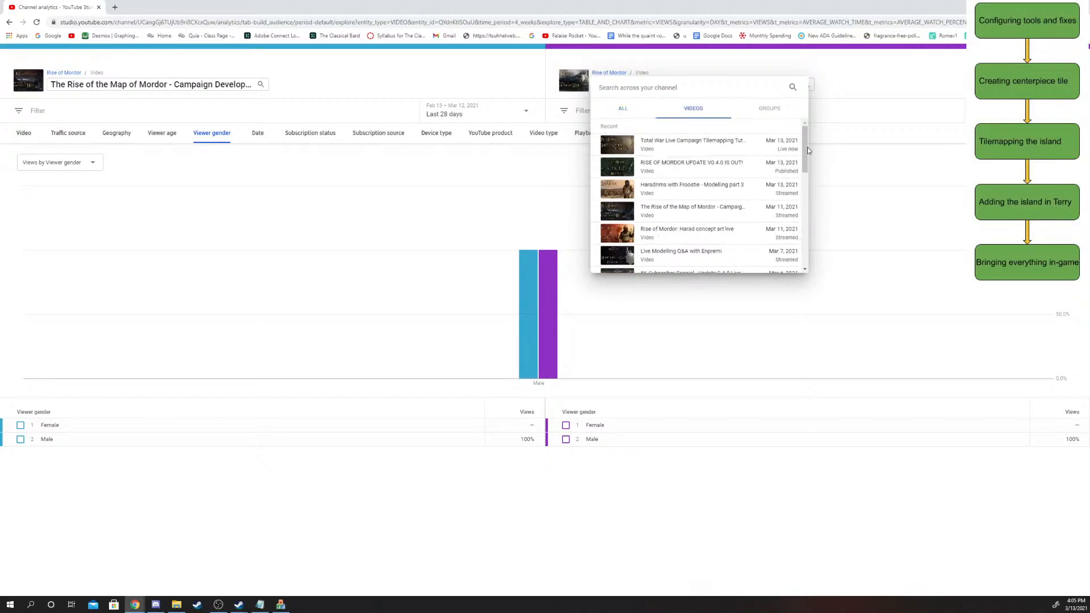
scroll(667, 176, down, 2)
scroll(667, 210, down, 5)
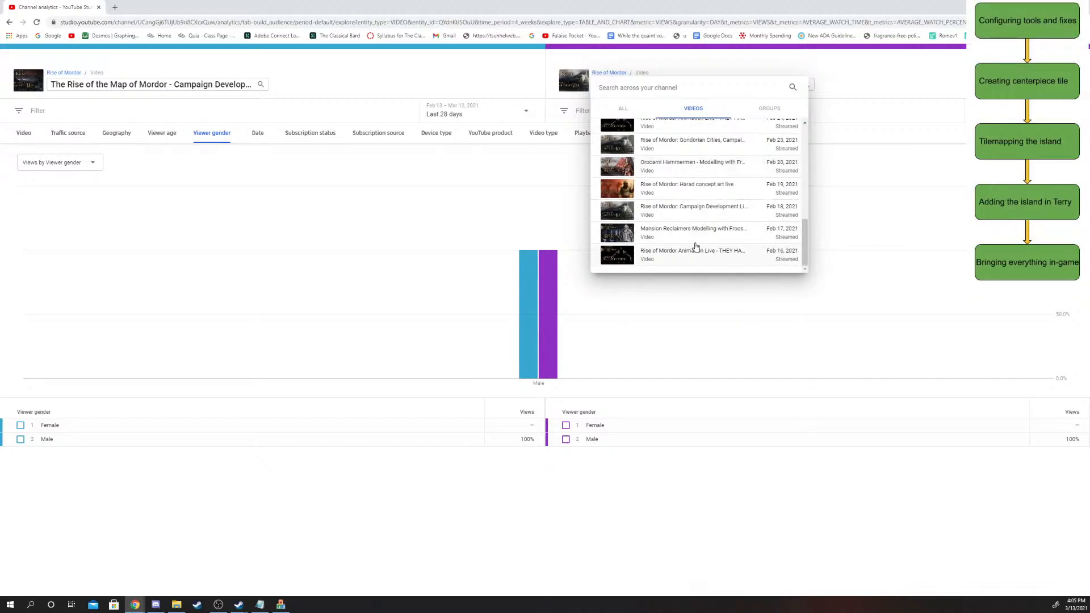
click(706, 231)
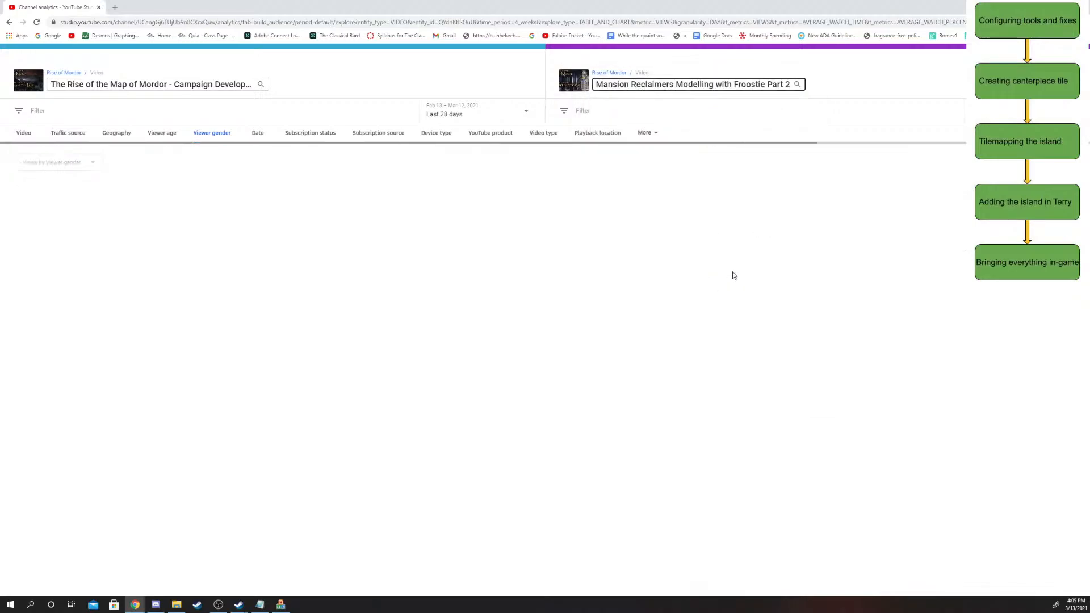
- Compare the viewer gender split with the Feb 16 Animation Live stream and the Total War Live Campaign Tilemapping Tutorial in turn
click(646, 85)
scroll(687, 171, down, 2)
scroll(687, 171, down, 2)
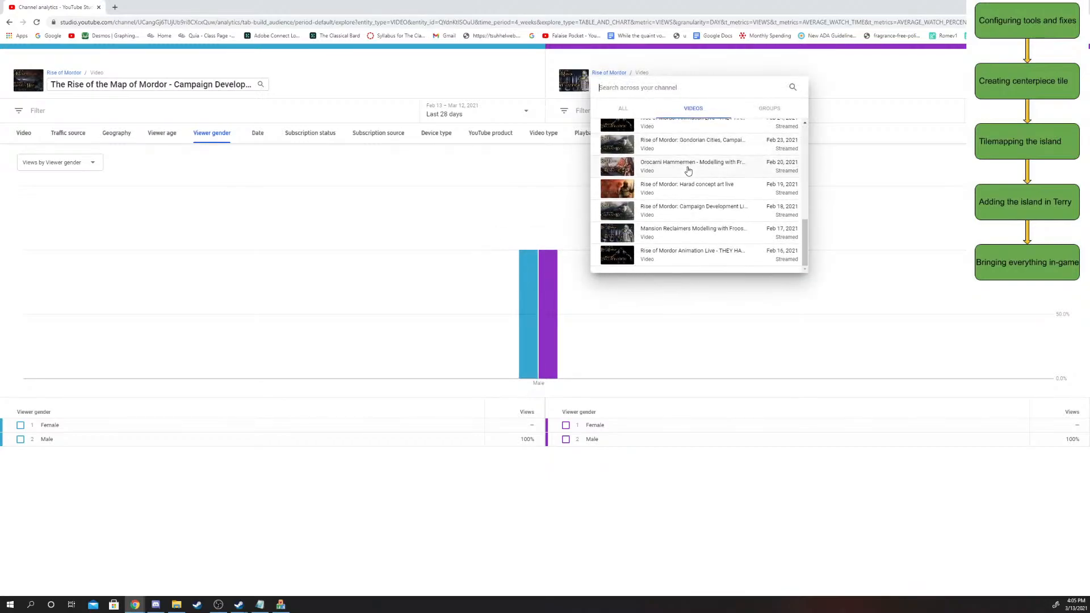
click(718, 253)
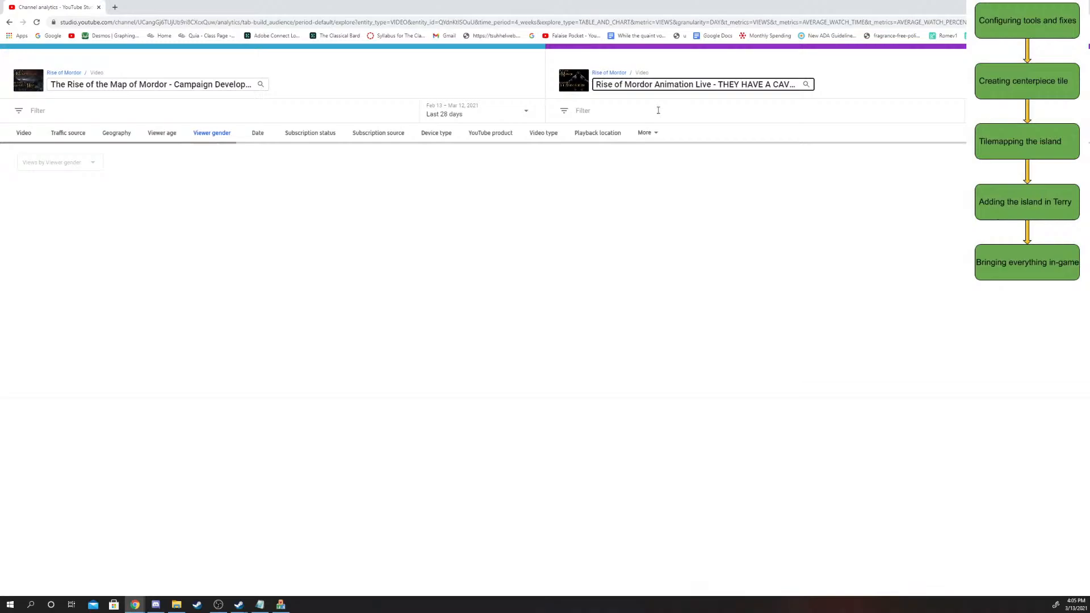
click(671, 80)
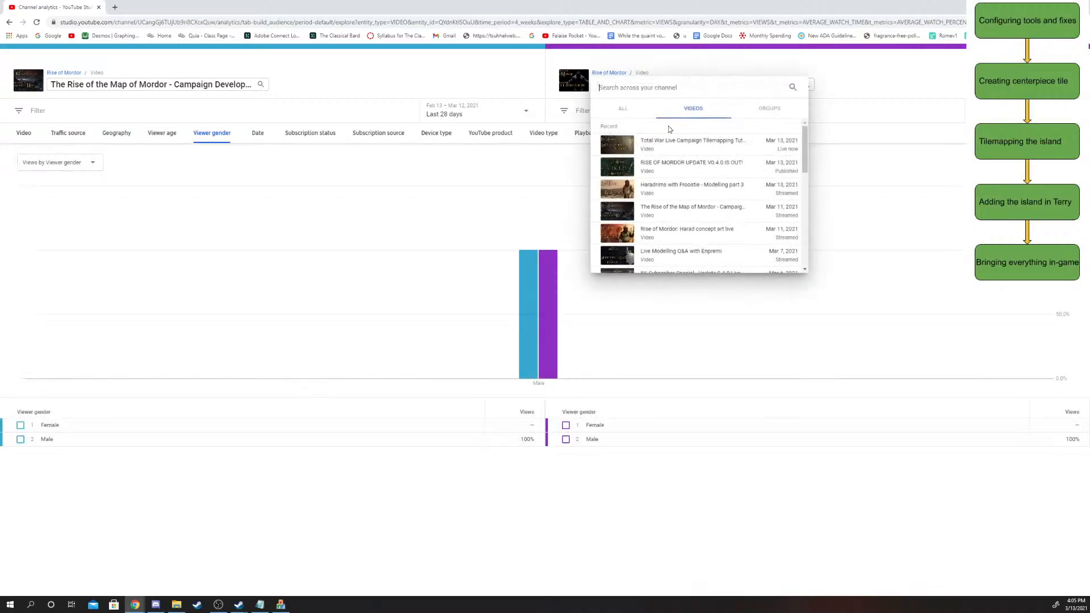
click(692, 148)
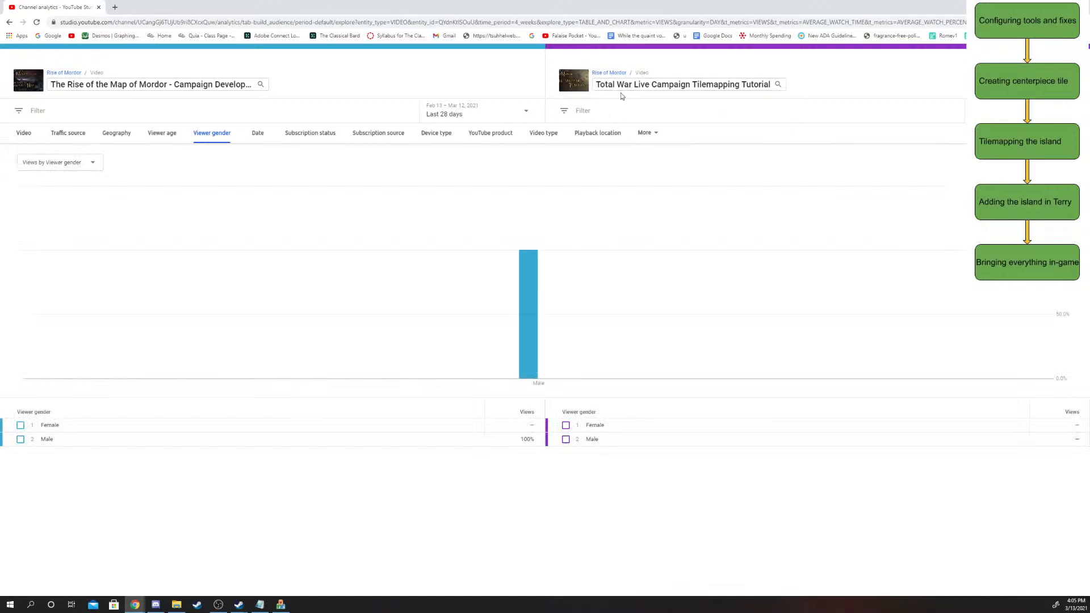
- Compare the Map of Mordor stream with the Feb 18 Campaign Development Live - Gondor stream by viewer gender and by geography
click(624, 87)
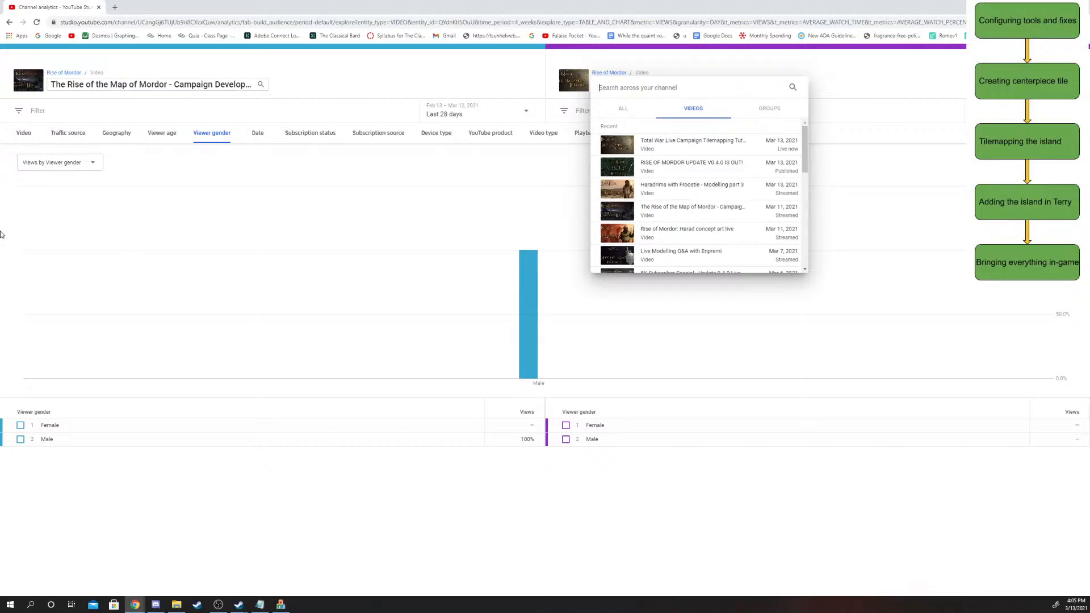
scroll(622, 211, down, 2)
scroll(622, 211, down, 3)
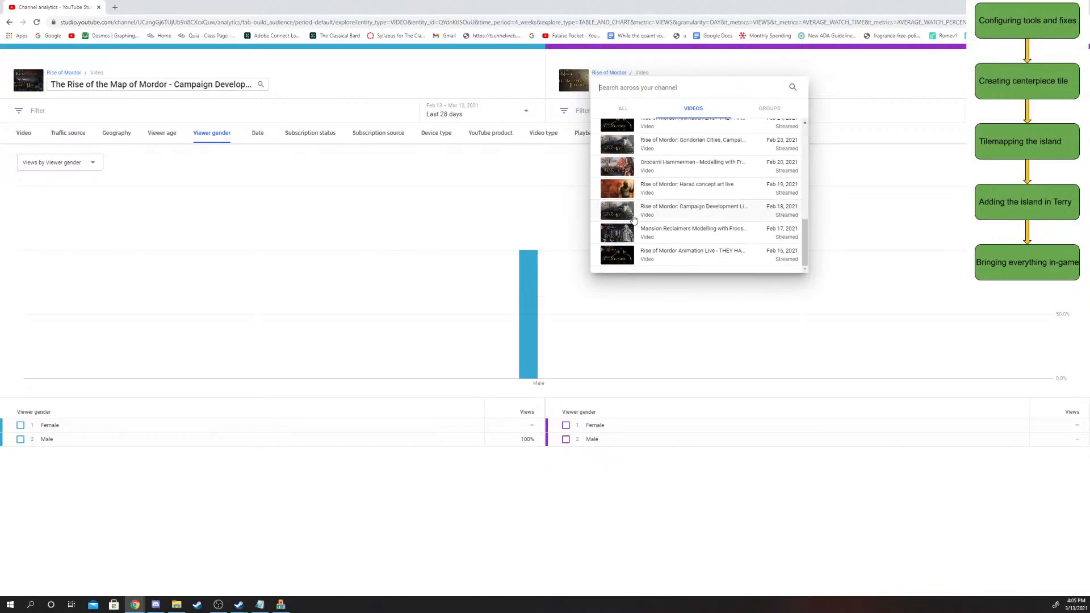
click(682, 218)
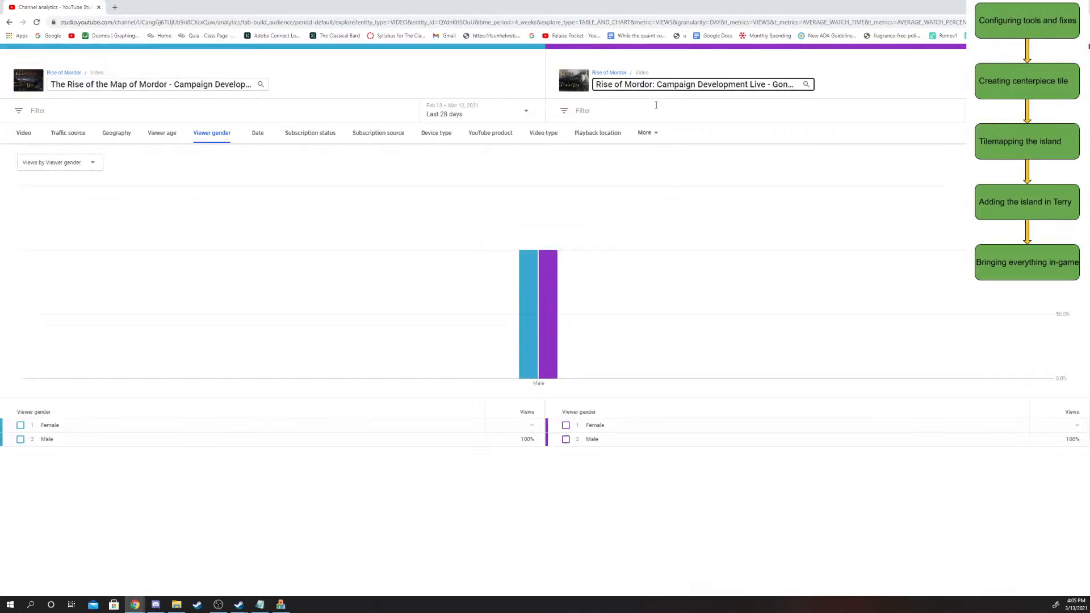
click(25, 133)
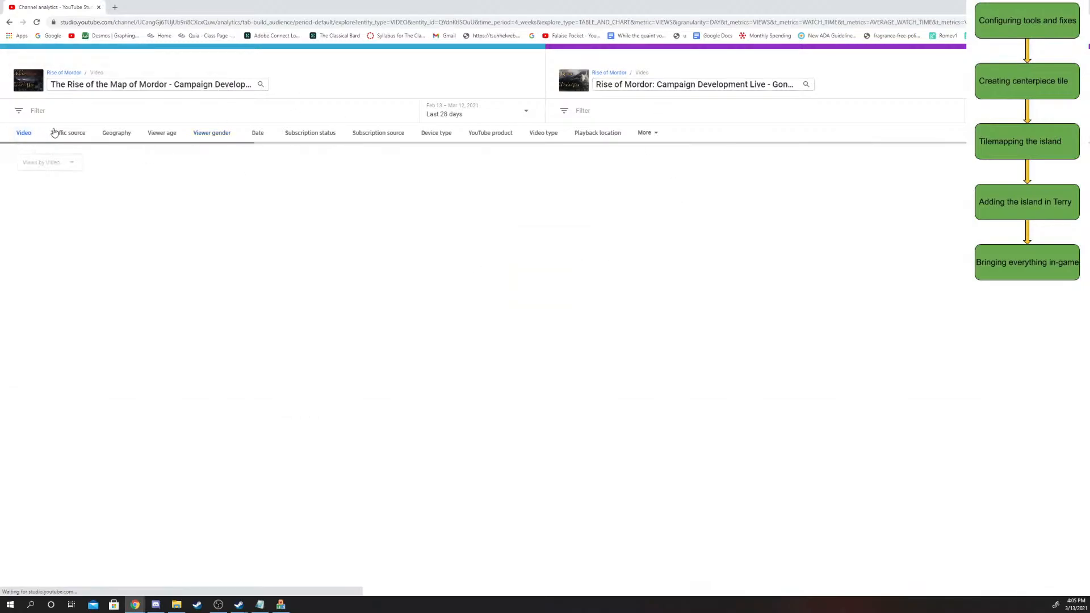
click(107, 133)
click(153, 84)
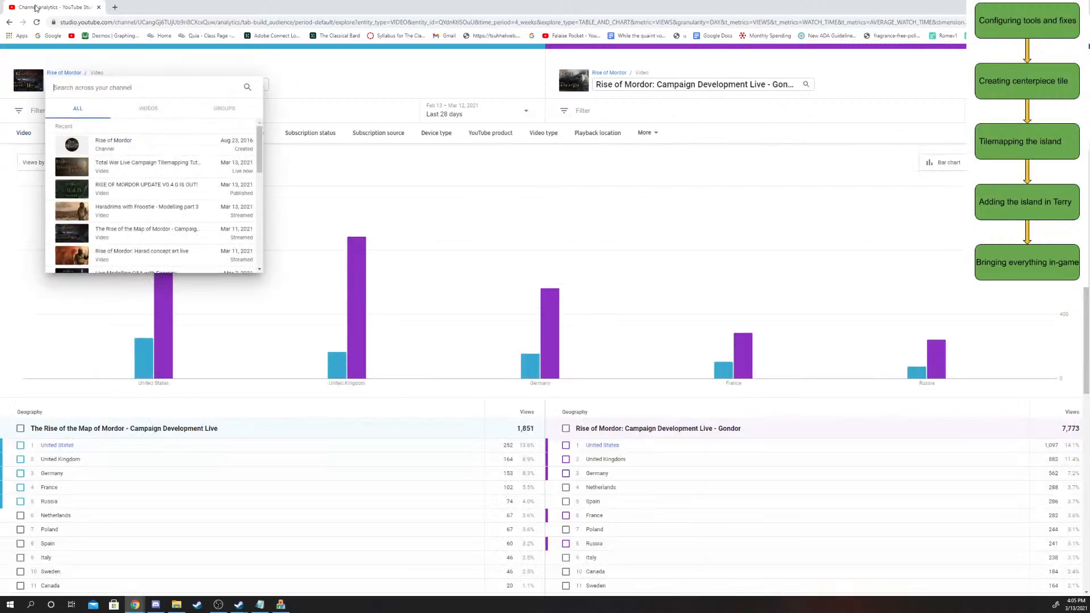
- Look up the Rise of Mordor channel's statistics page on Social Blade
click(115, 24)
text(social)
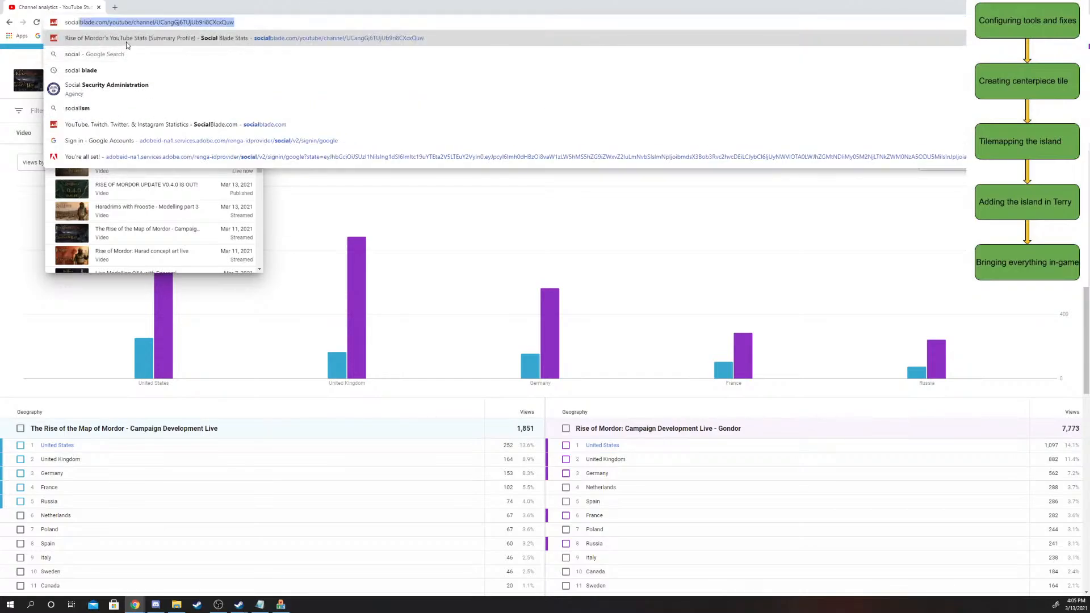
key(Escape)
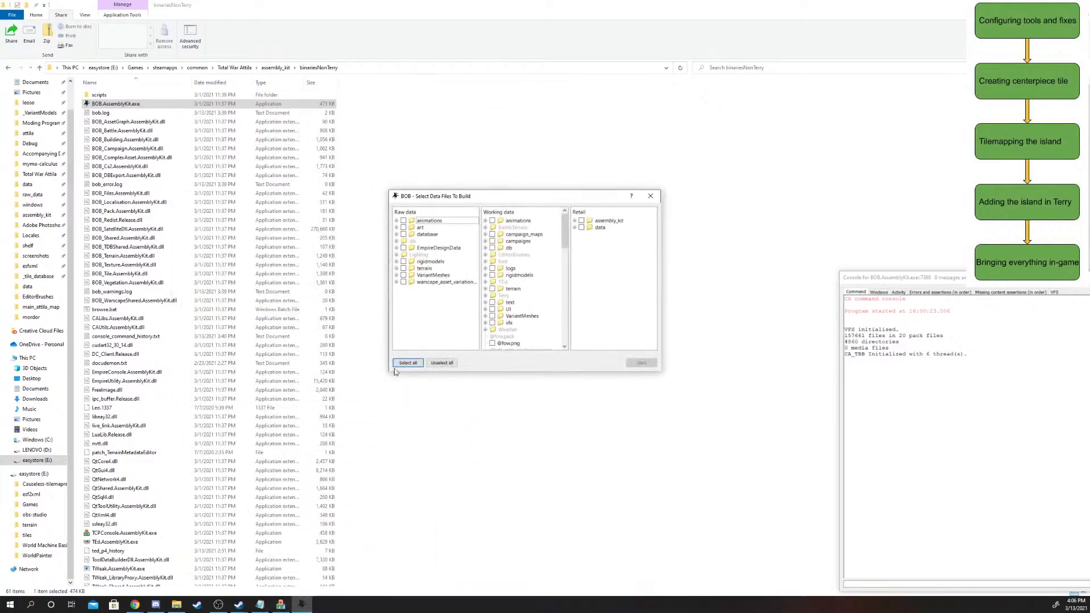
- Enlarge BOB's data file selection window and expand the raw data folders terrain, campaigns and main_attila_map
drag(390, 372, 284, 488)
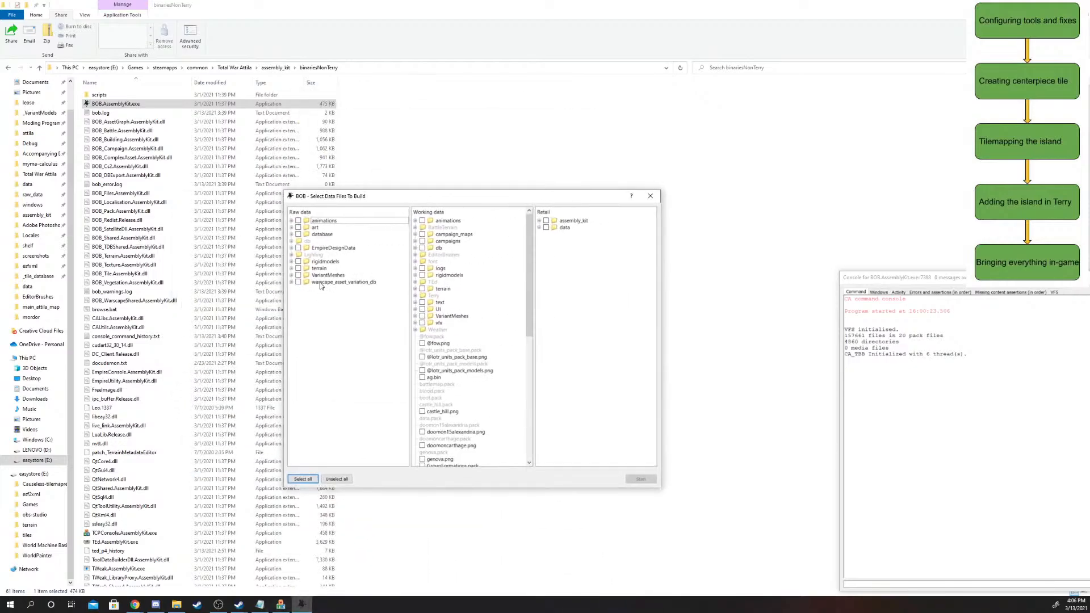
click(291, 268)
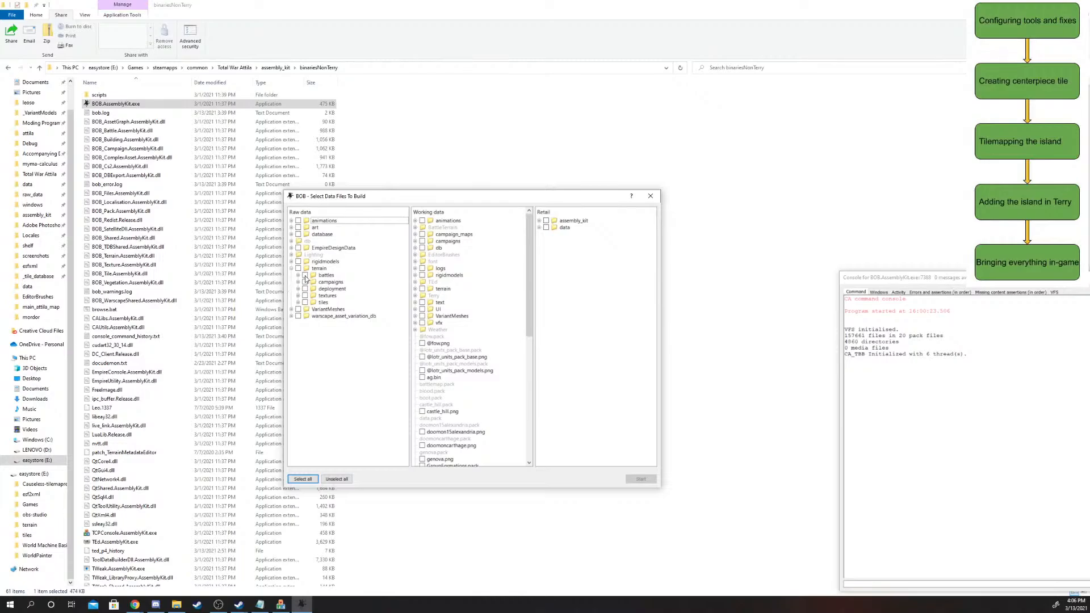
click(298, 282)
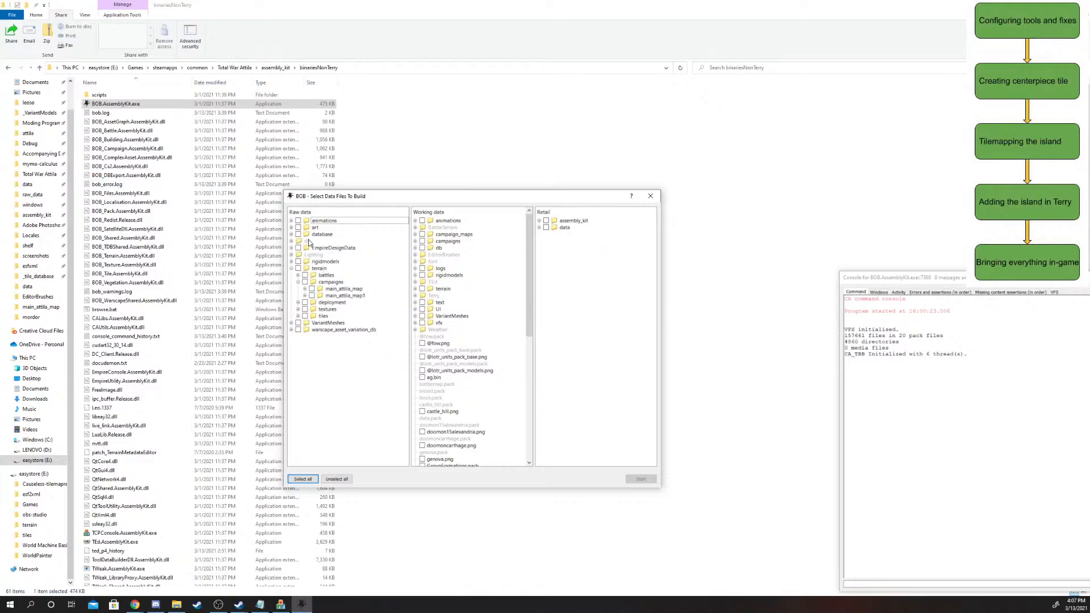
click(319, 269)
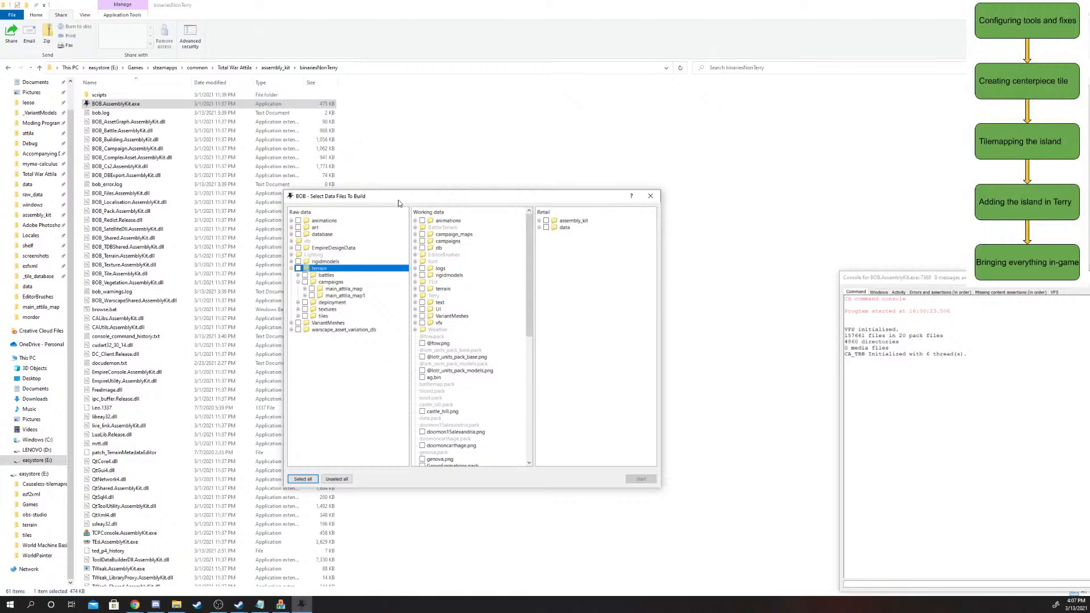
click(306, 289)
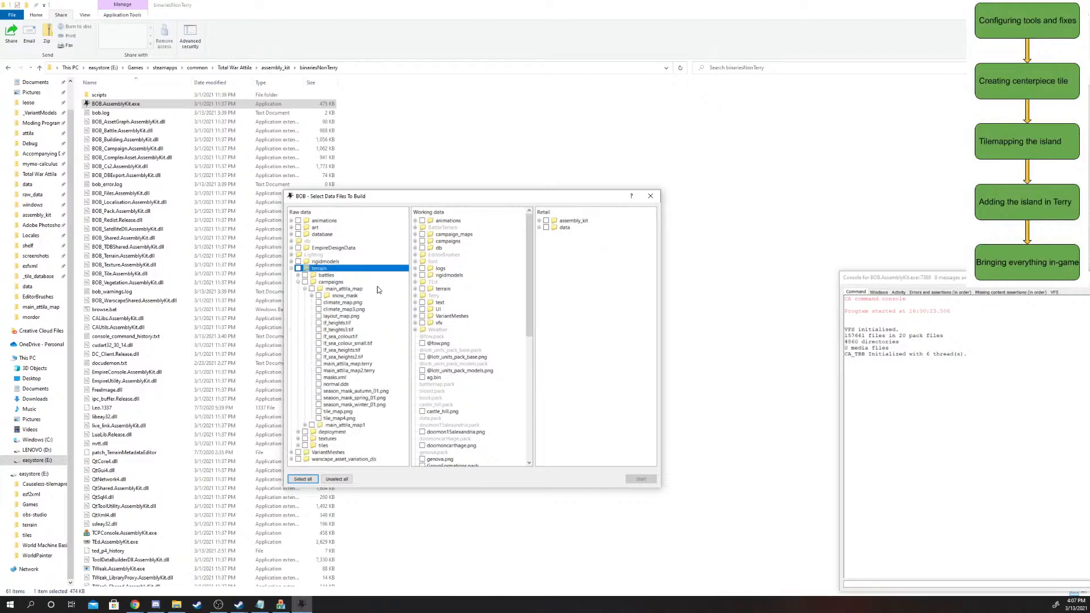
- Enable the Terrain / Tilemap action for climate_map.png in main_attila_map
right_click(360, 304)
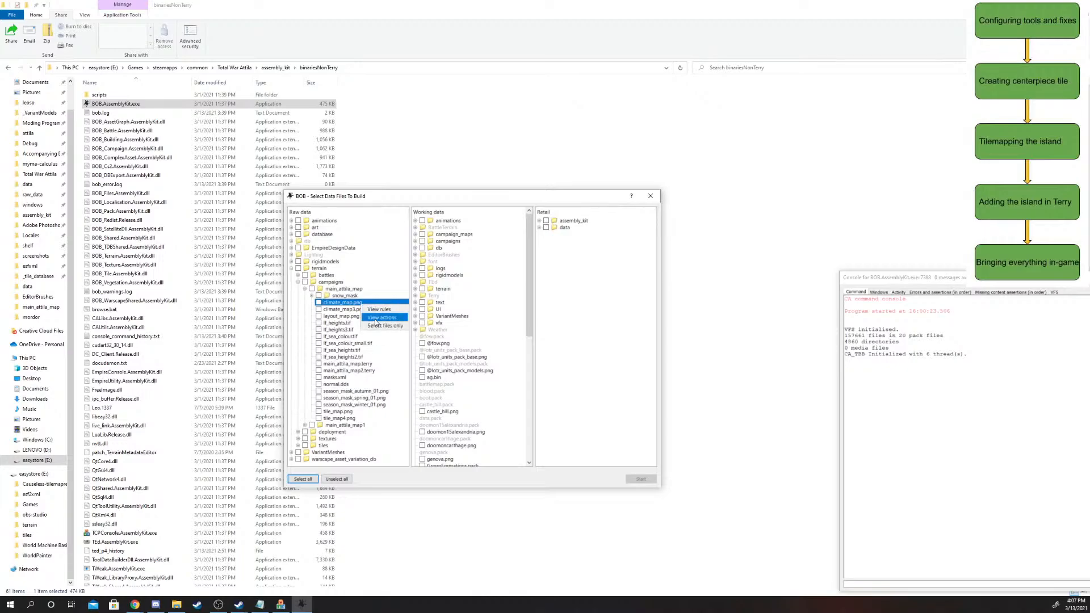
click(376, 323)
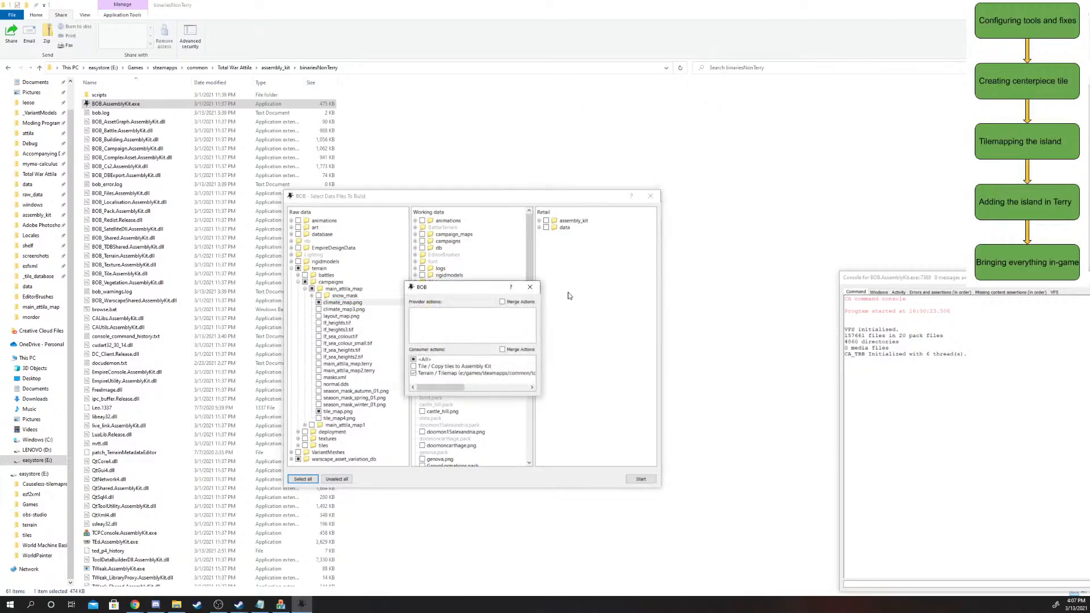
click(529, 287)
- Trace the raw data path through terrain, campaigns and main_attila_map to climate_map.png and tile_map.png
click(326, 269)
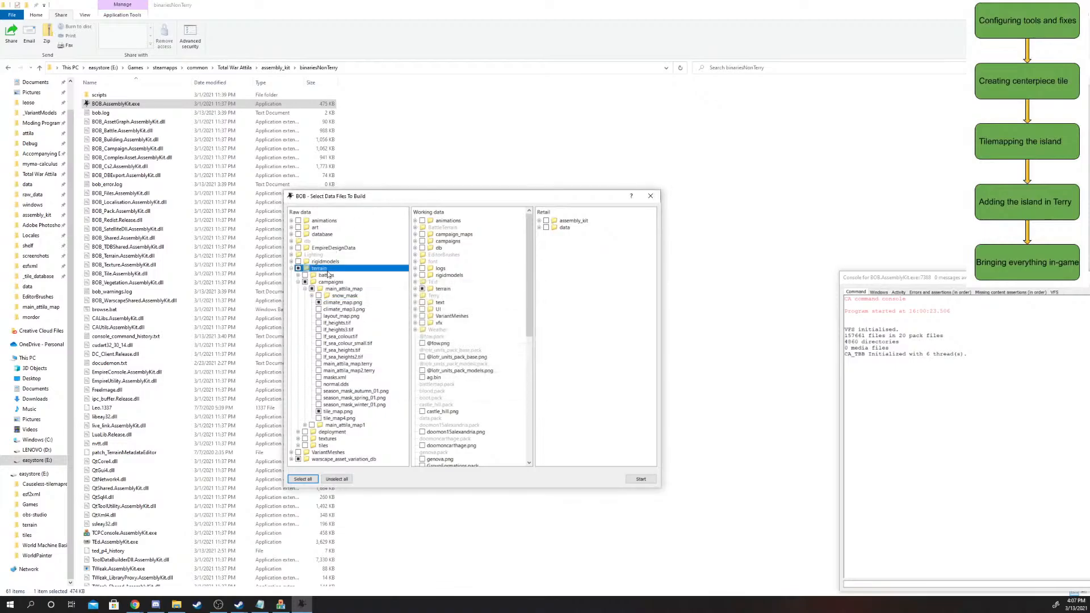
click(356, 283)
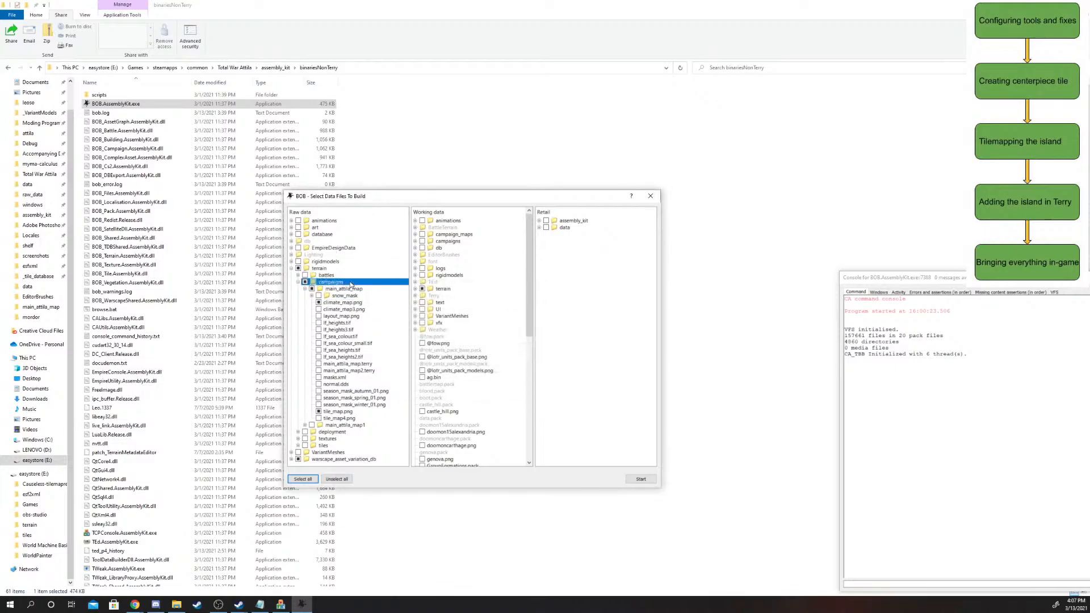
click(355, 290)
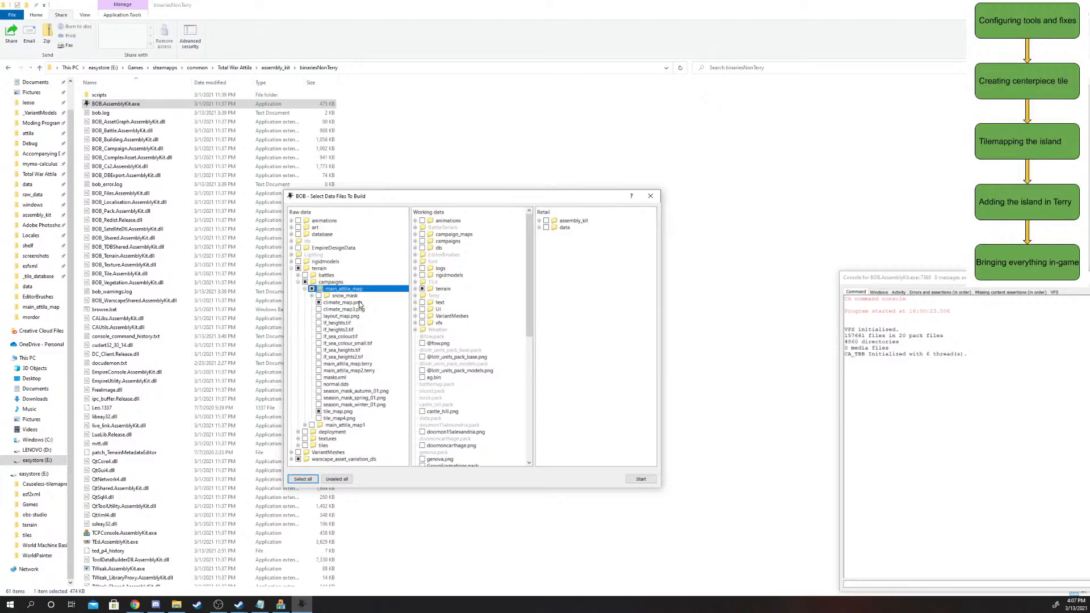
click(359, 303)
click(341, 410)
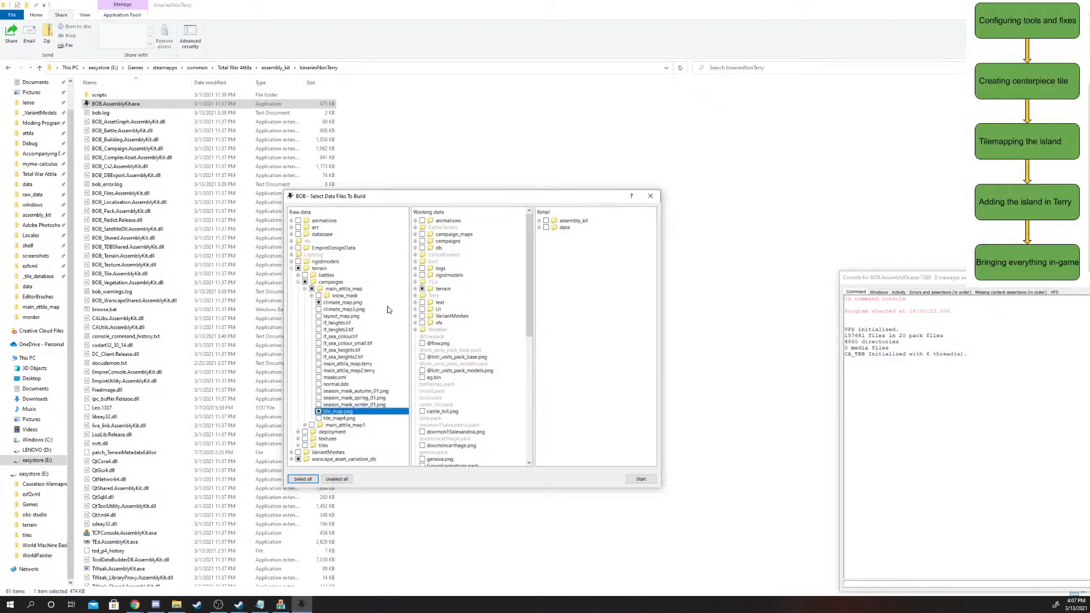
- Recheck the actions set for climate_map.png and start the BOB build
right_click(359, 304)
click(380, 317)
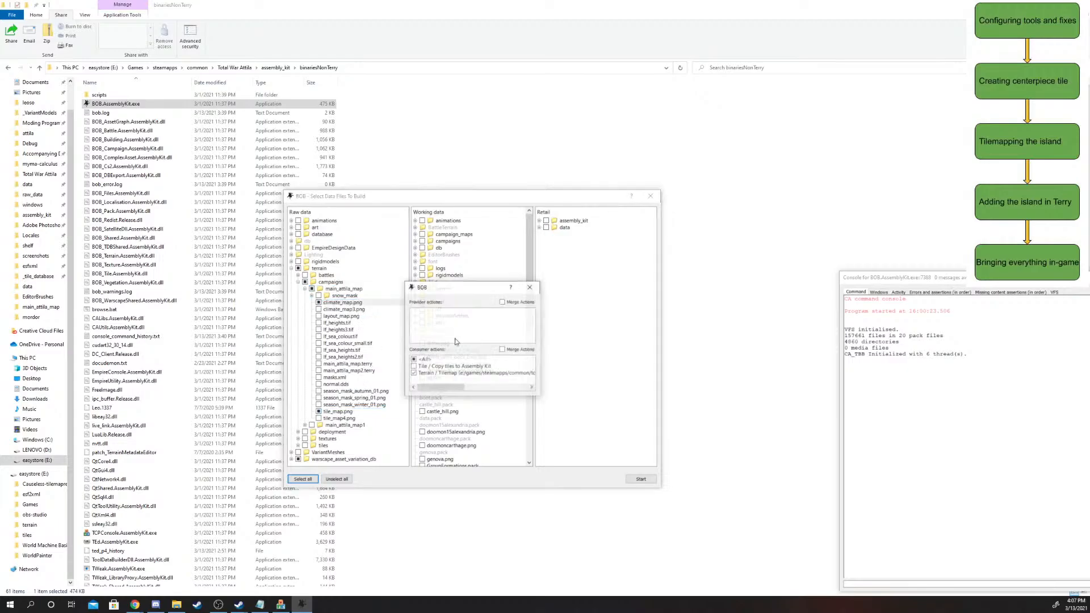
click(529, 287)
click(647, 480)
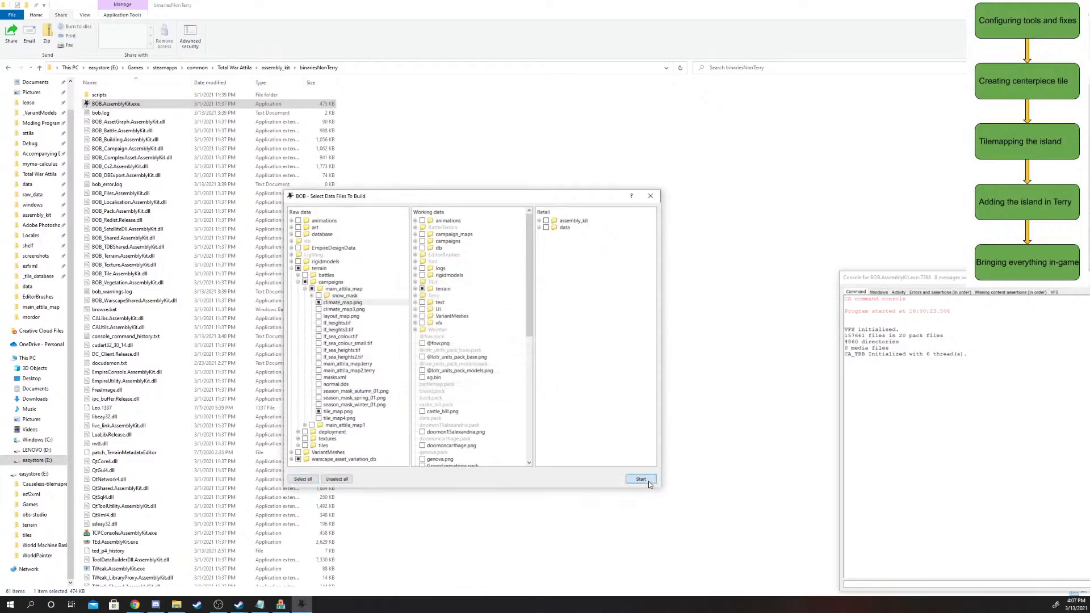
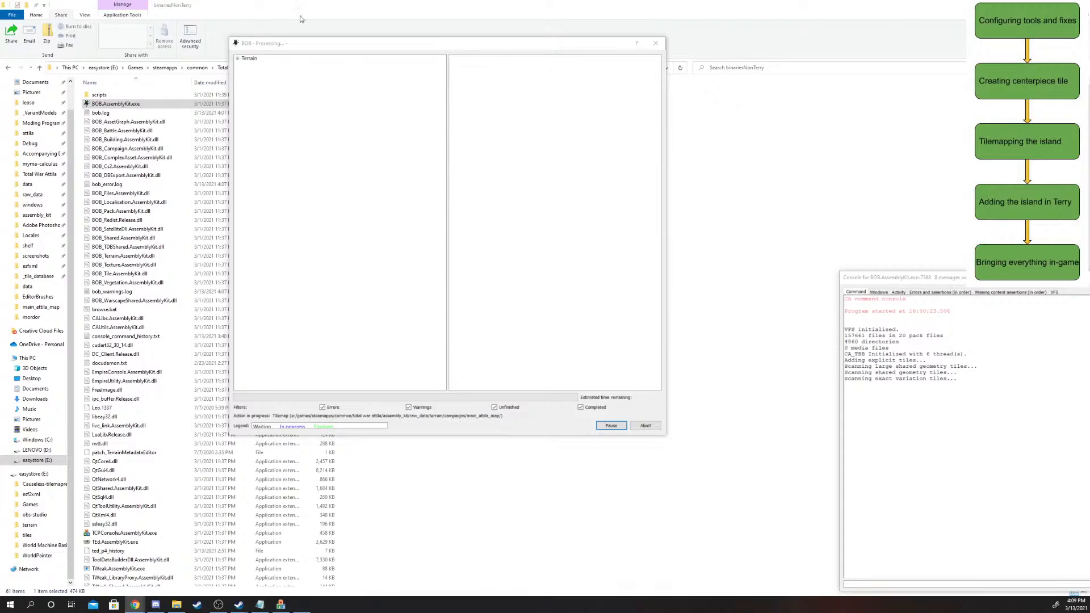
- Expand the Terrain entry in BOB's processing window and follow the Tilemap action's progress in the console
click(237, 58)
click(248, 66)
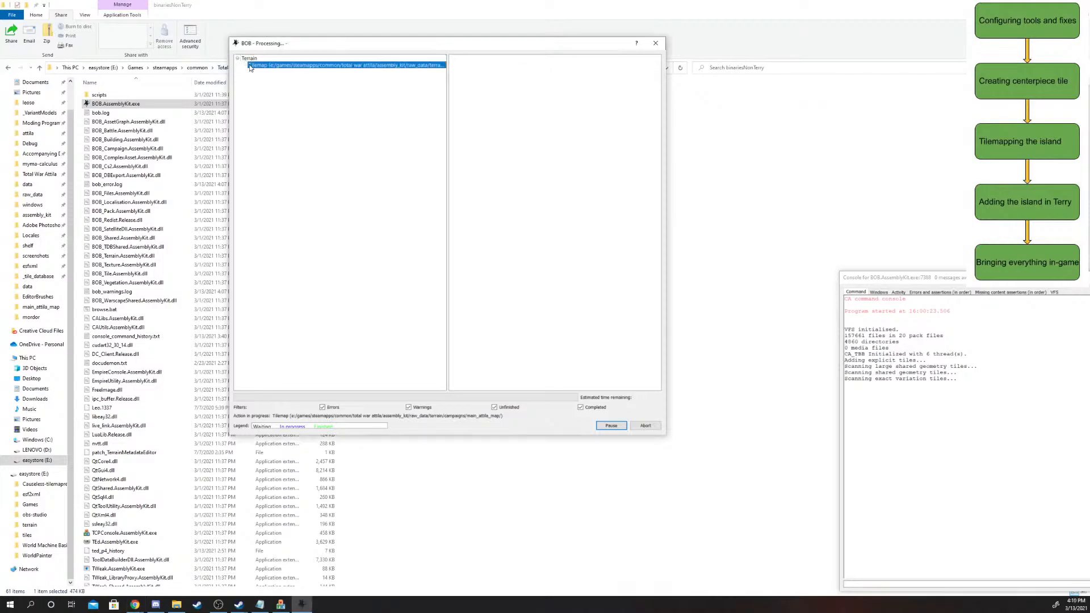
click(898, 301)
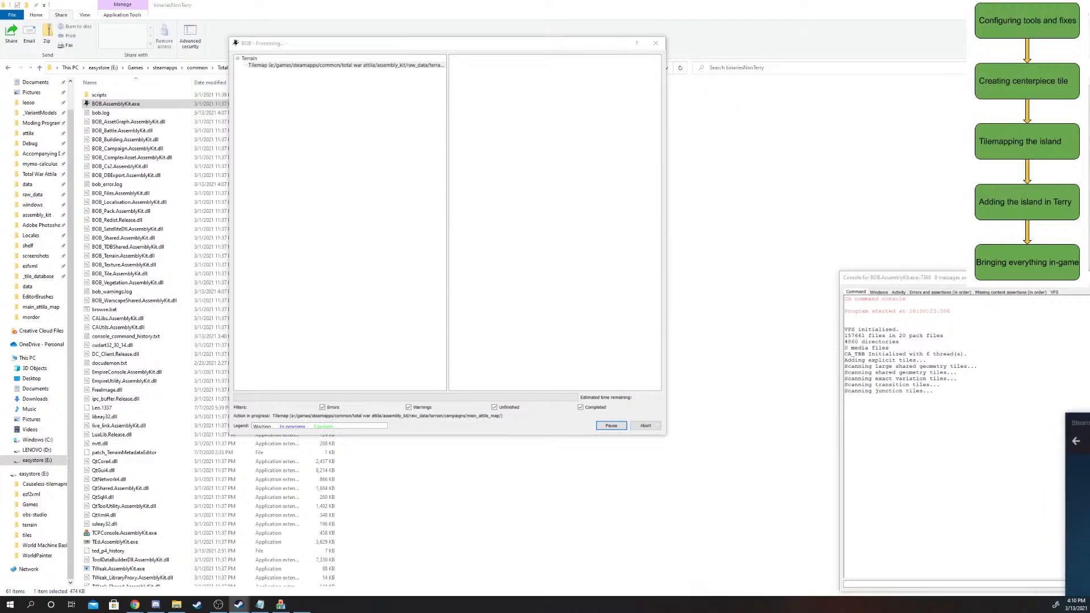
key(alt+Tab)
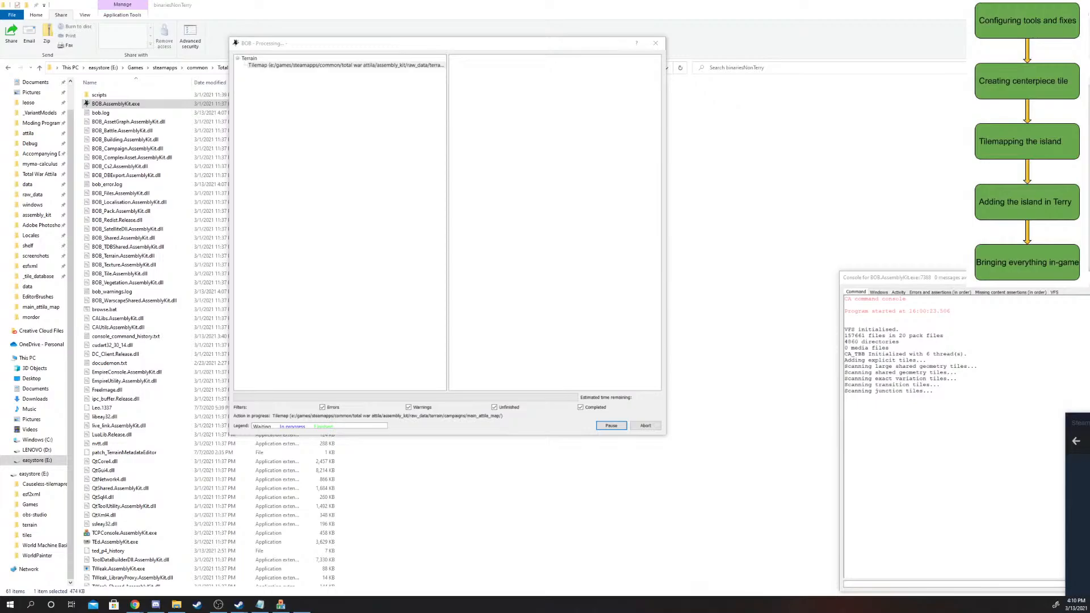
key(alt+Tab)
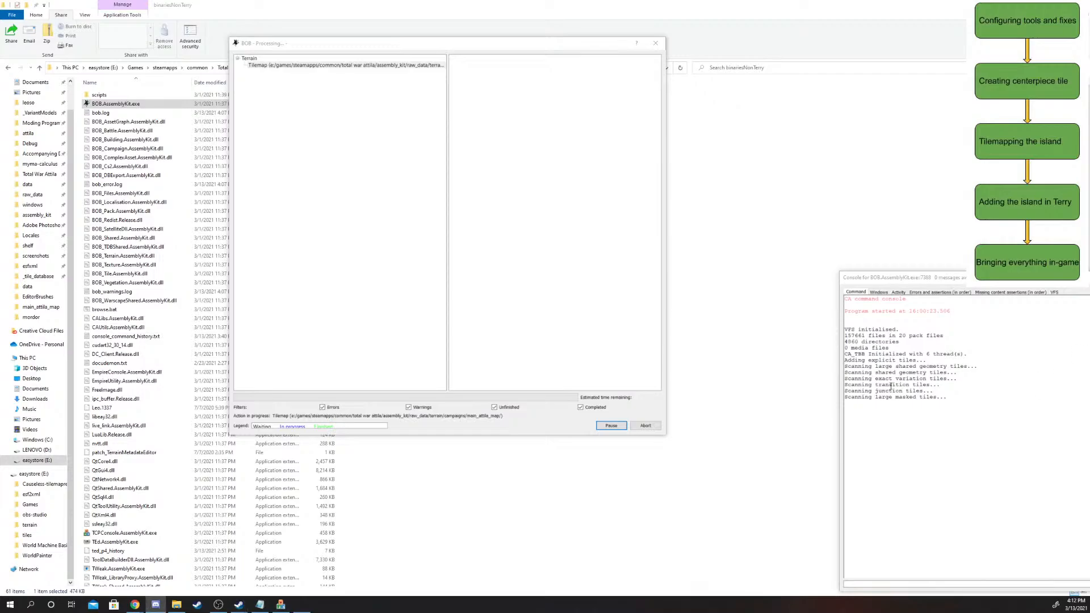
click(901, 405)
click(941, 391)
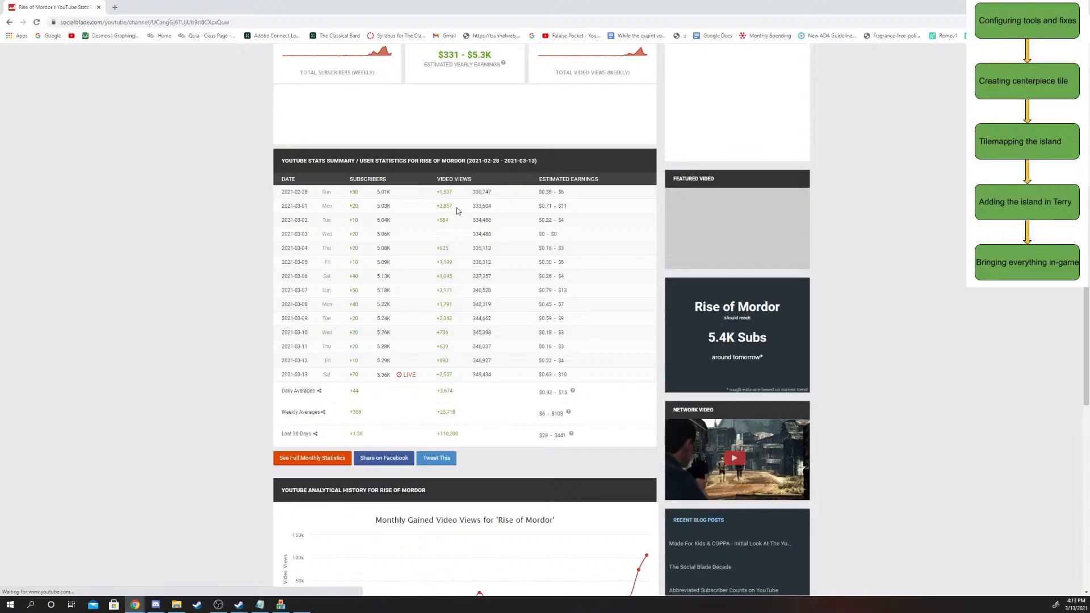
- Examine the Rise of Mordor channel's Social Blade summary, daily statistics and monthly charts, and open its achievements
scroll(514, 216, up, 6)
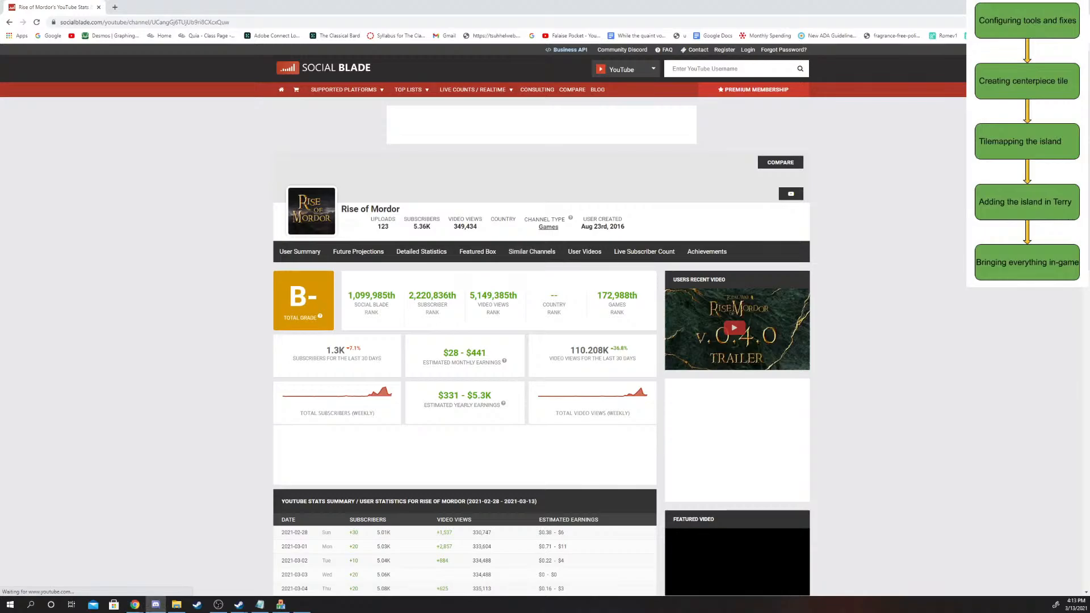
scroll(539, 318, down, 4)
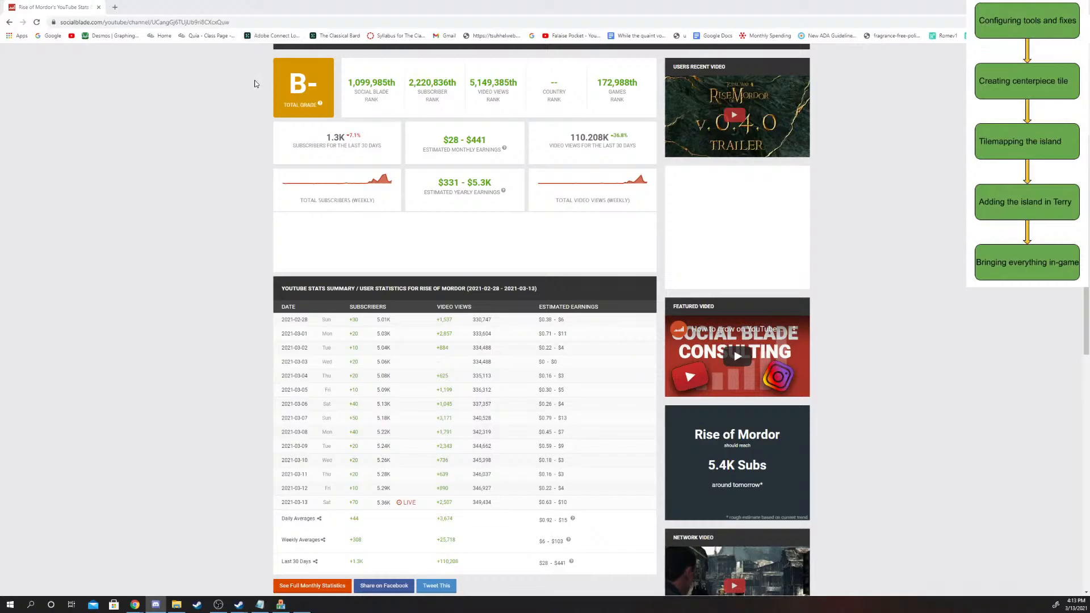
scroll(480, 411, down, 2)
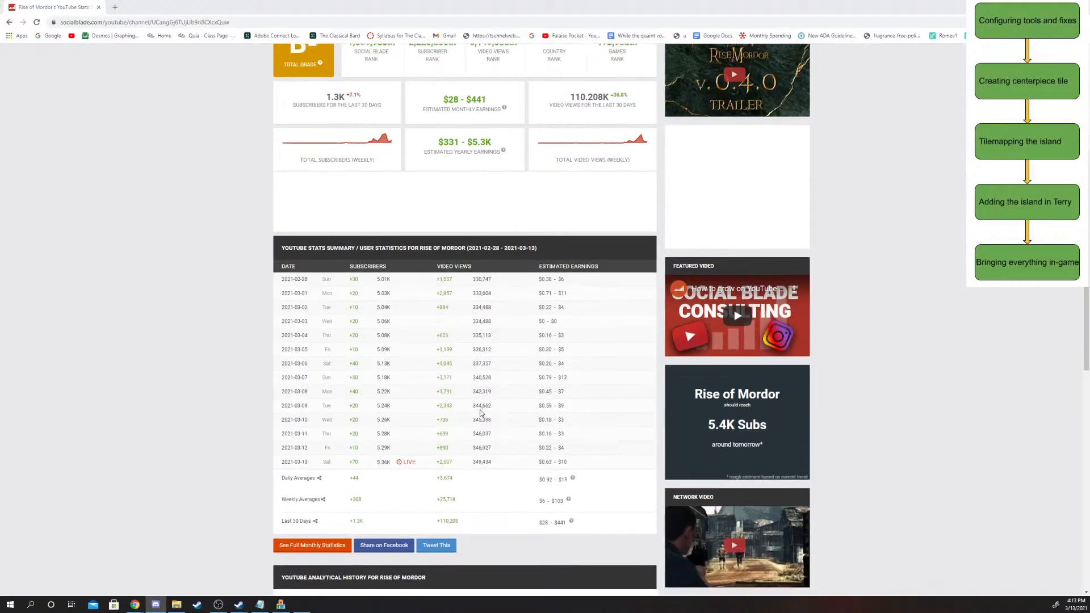
scroll(479, 410, up, 5)
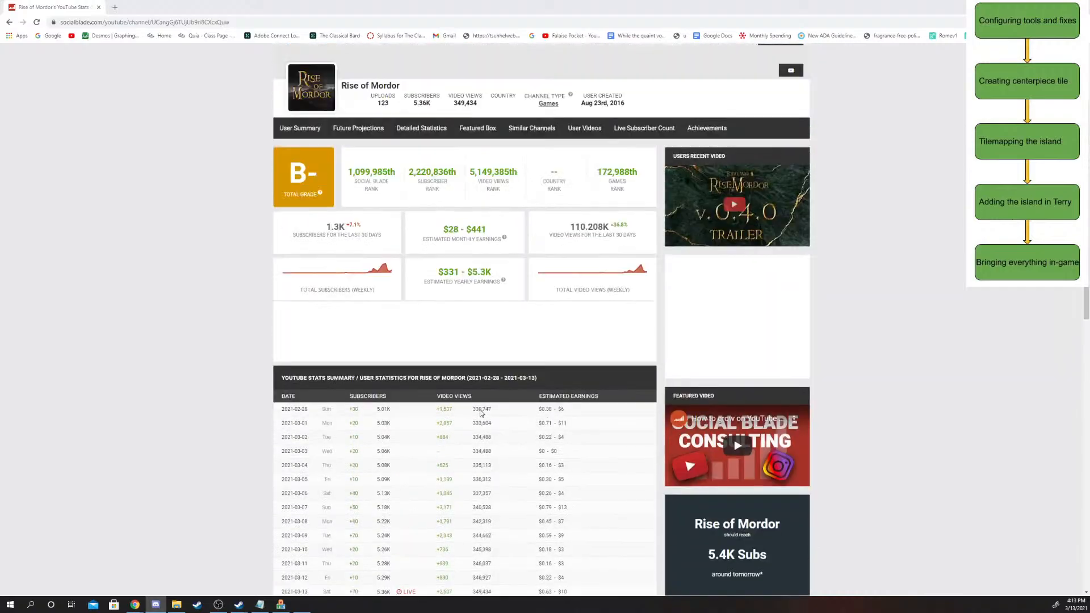
scroll(479, 410, down, 5)
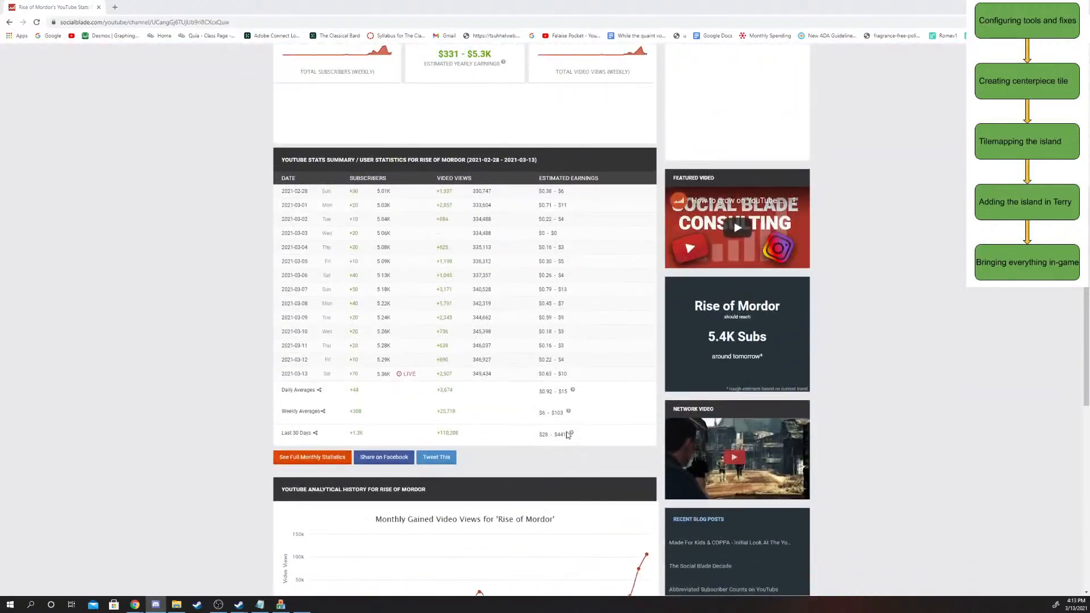
scroll(566, 435, down, 8)
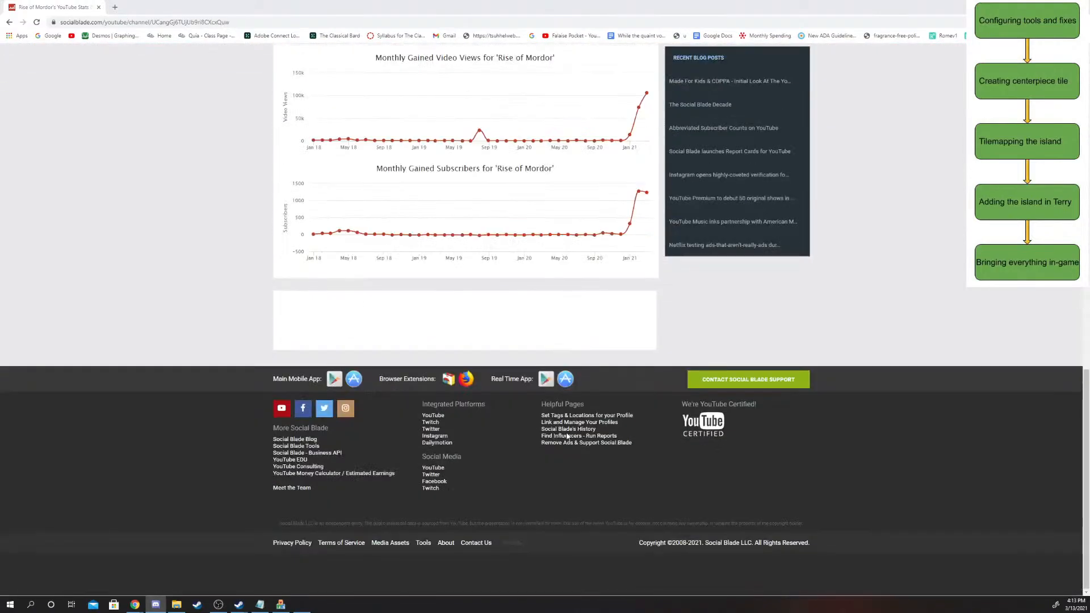
scroll(566, 435, up, 15)
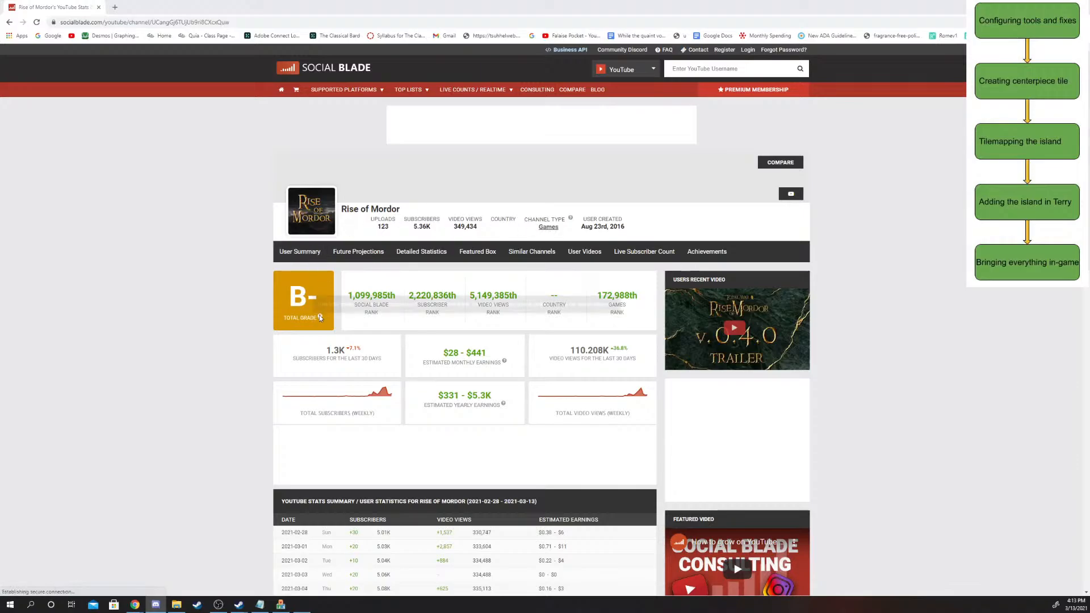
mouse_move(320, 318)
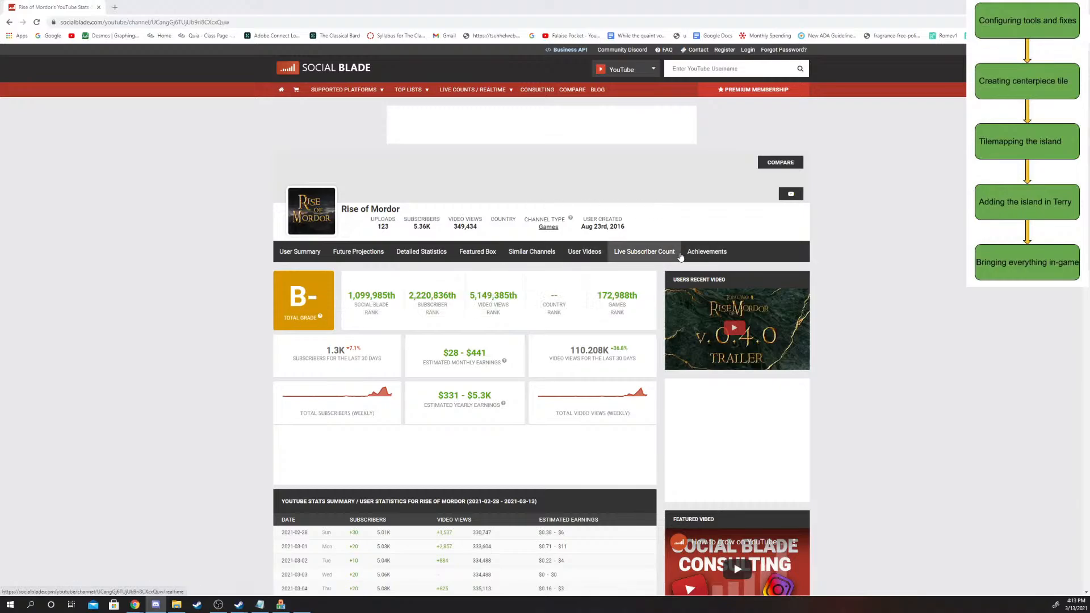
click(707, 252)
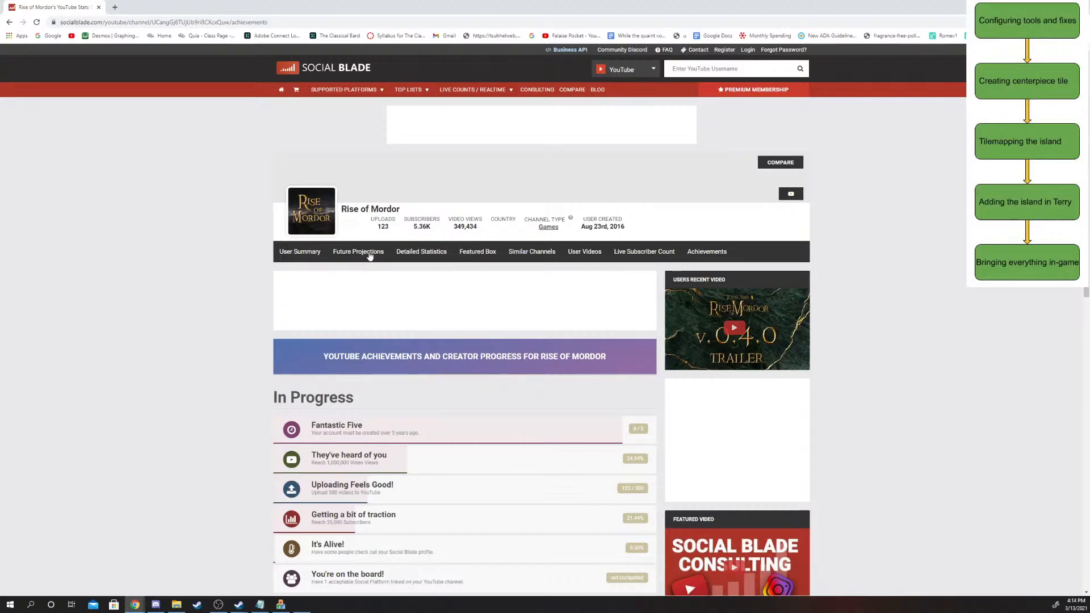
- Read through the Rise of Mordor channel's in-progress and completed achievements, and return to its statistics summary
scroll(358, 261, down, 2)
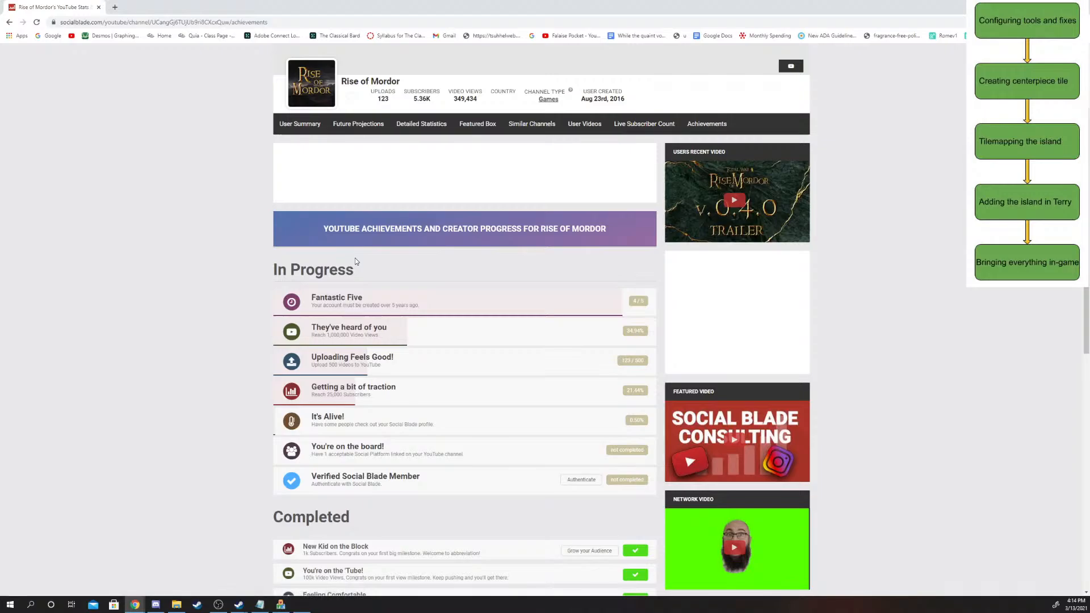
scroll(355, 260, down, 2)
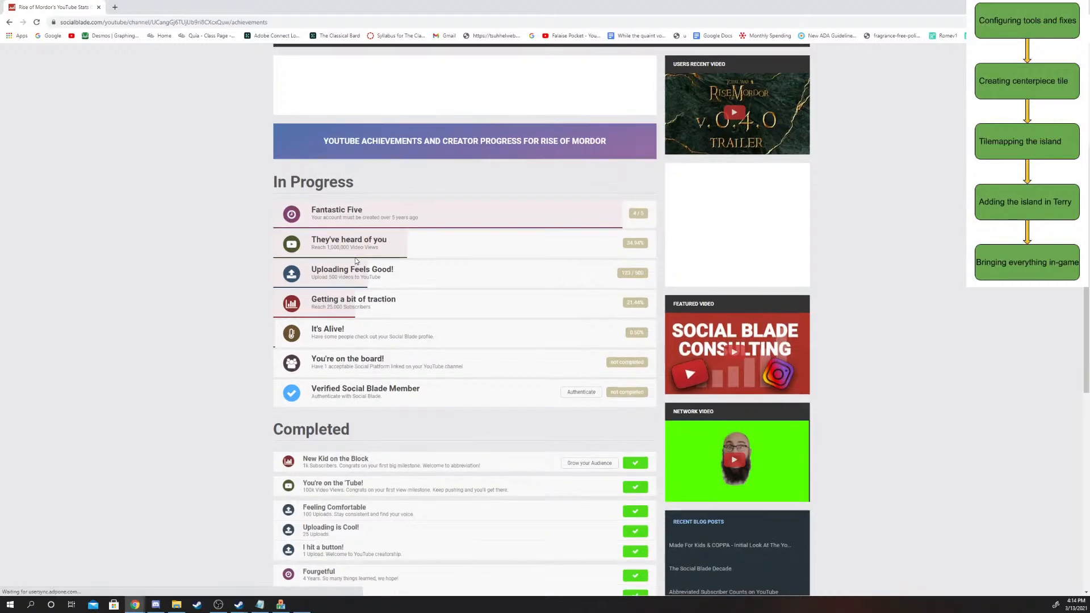
scroll(355, 261, down, 1)
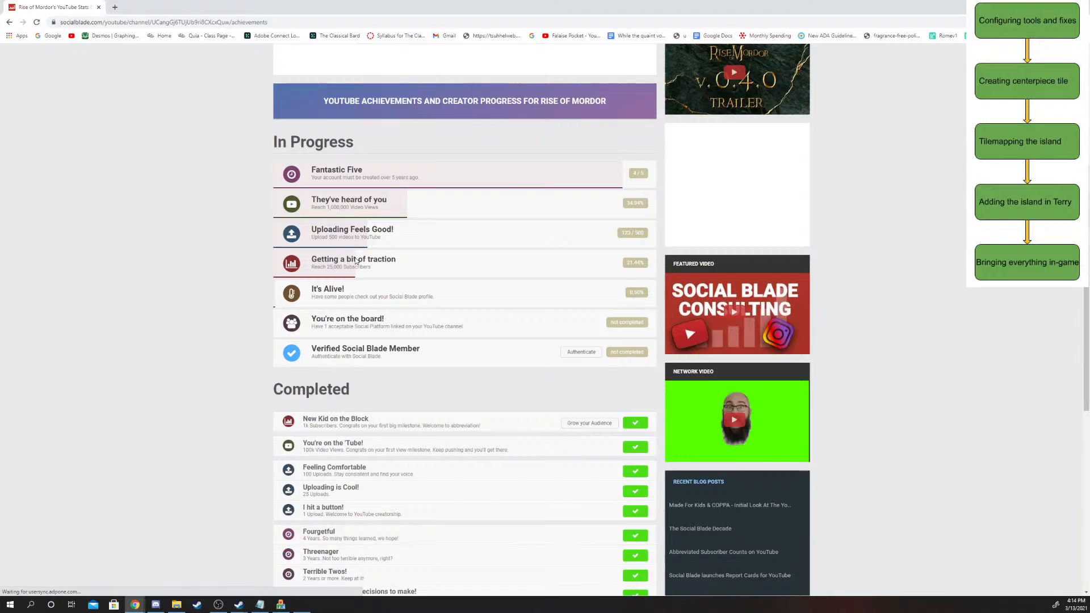
scroll(355, 261, down, 3)
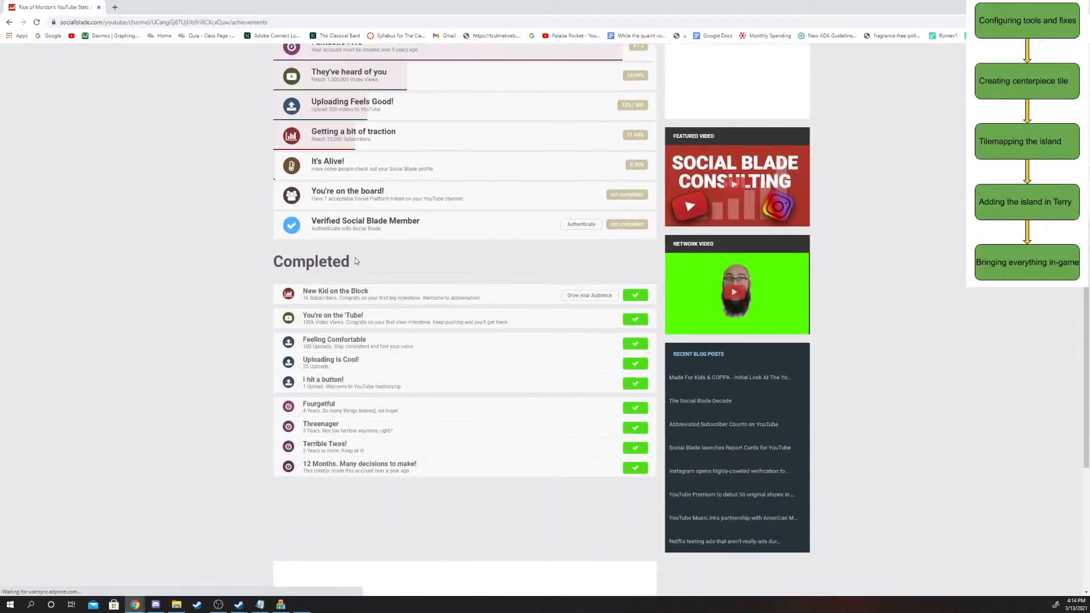
scroll(355, 261, up, 7)
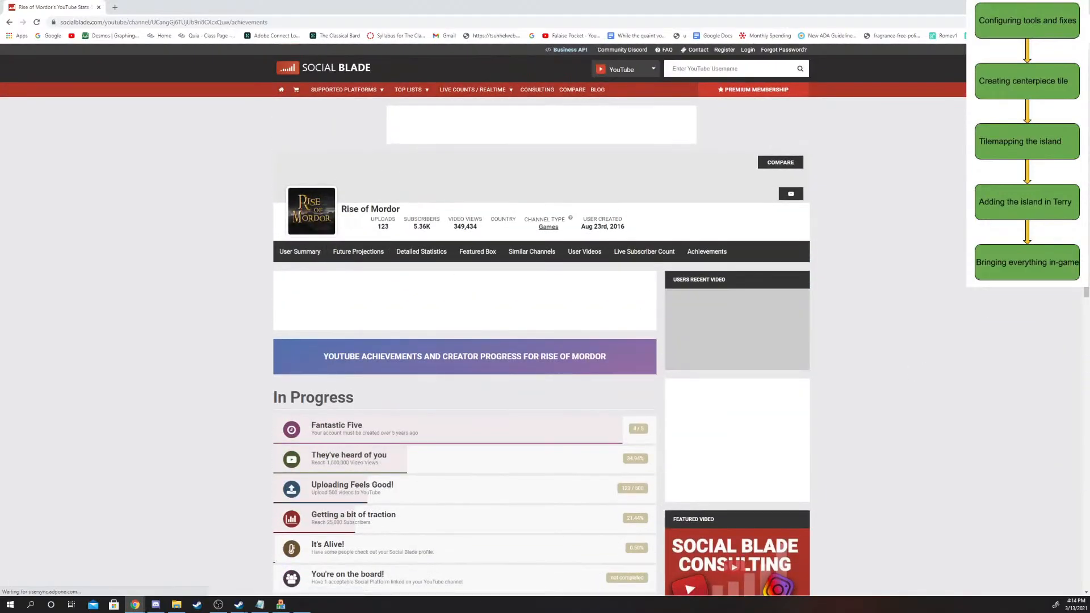
key(alt+Tab)
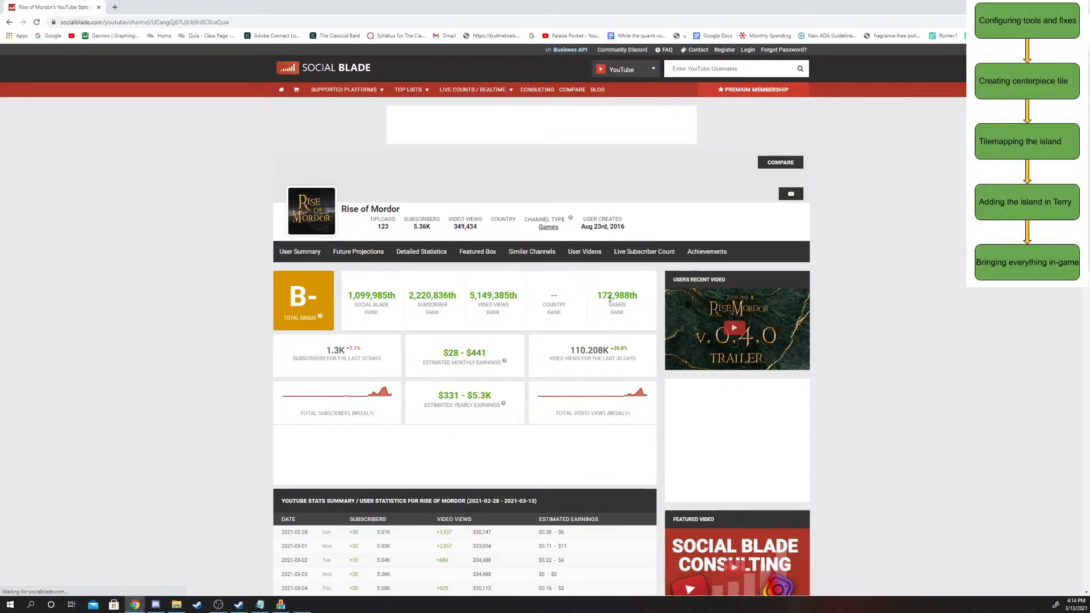
- Review the channel's summary figures, daily statistics table, and charts of monthly gained video views and subscribers
scroll(686, 303, down, 2)
scroll(738, 312, down, 3)
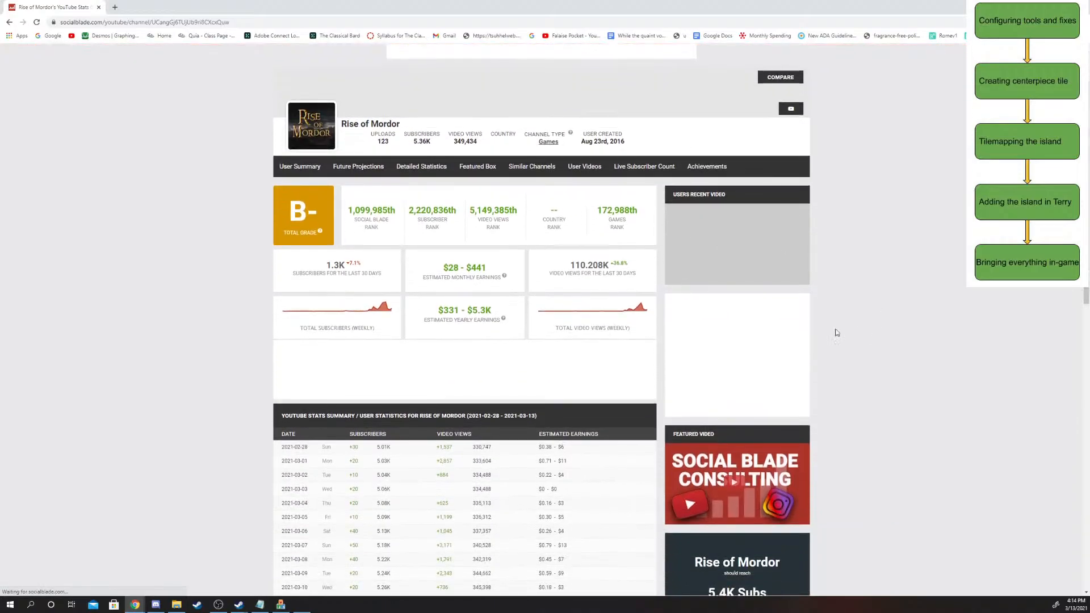
scroll(428, 337, down, 10)
scroll(428, 337, up, 2)
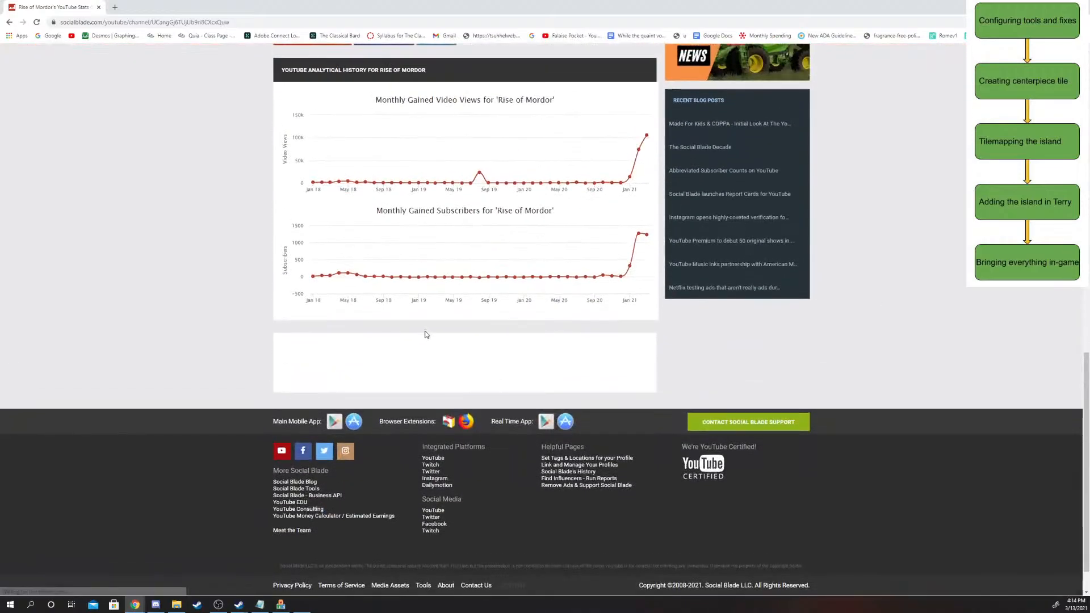
scroll(660, 320, up, 1)
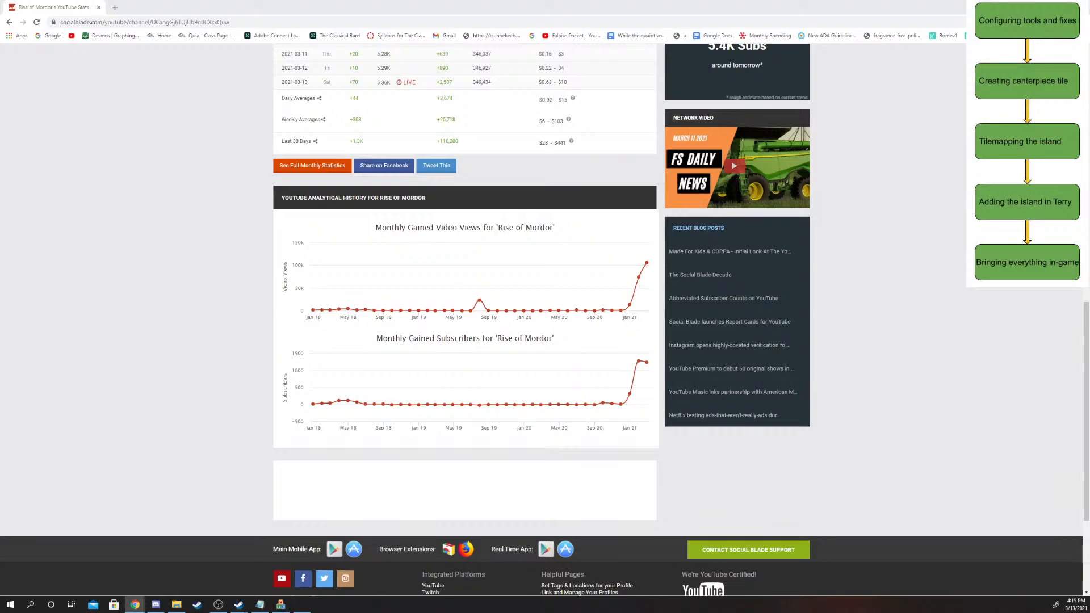
scroll(538, 452, up, 5)
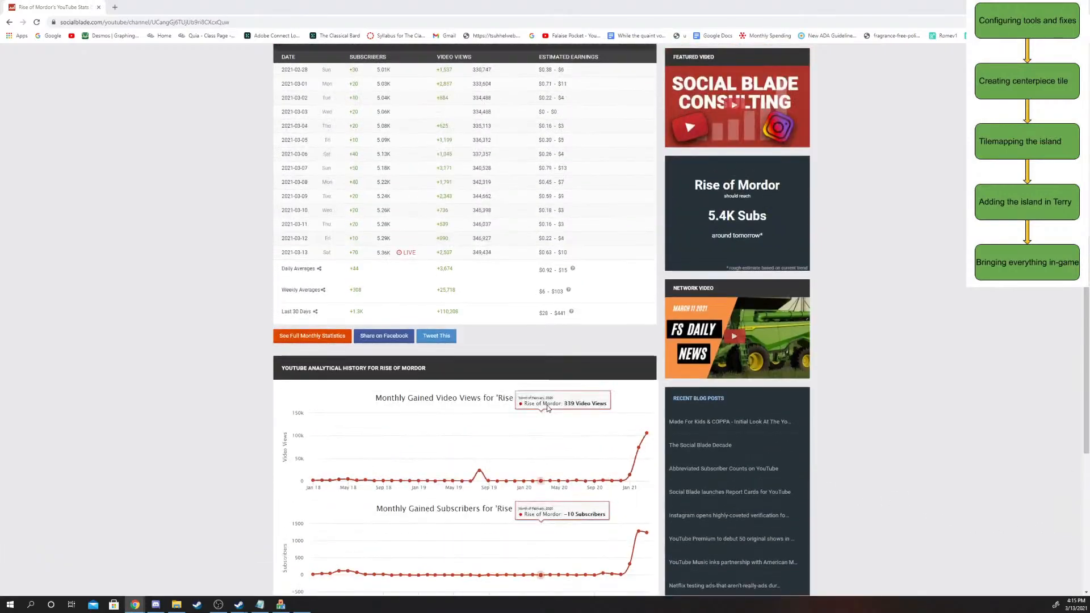
scroll(548, 407, up, 5)
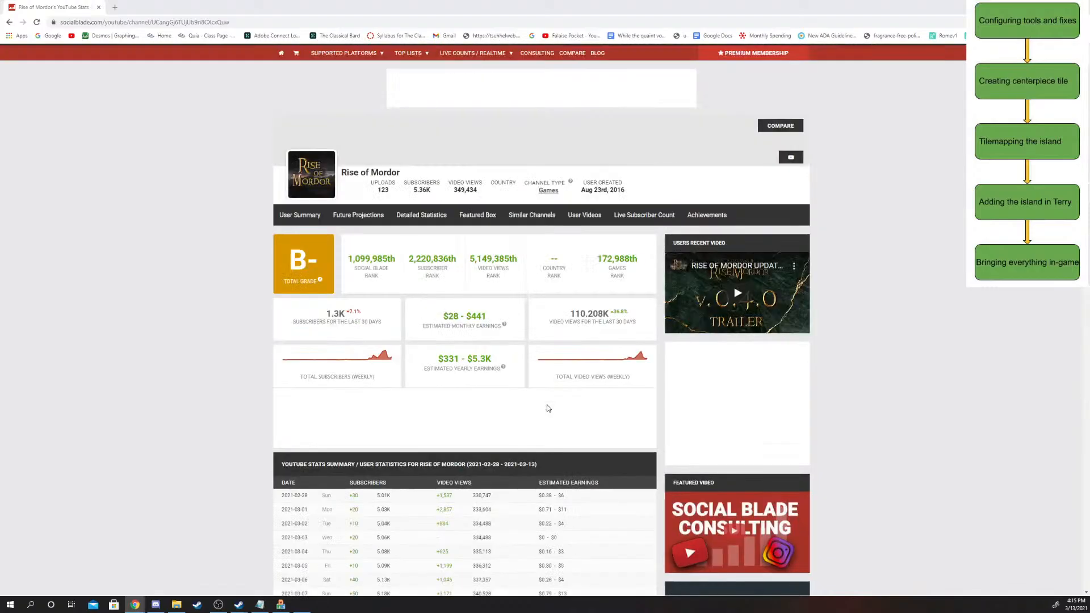
scroll(484, 319, up, 1)
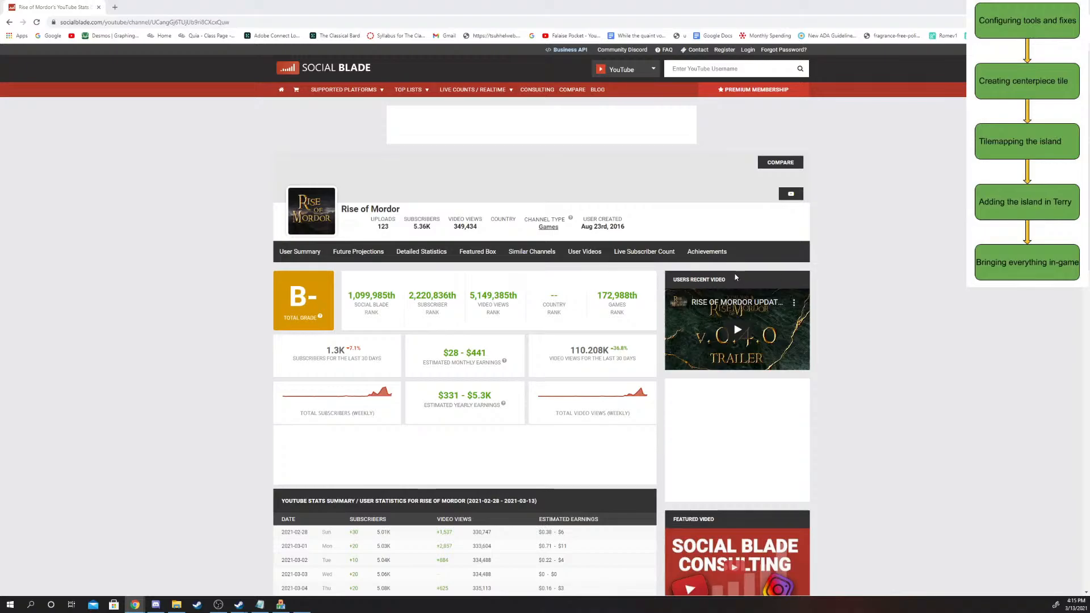
scroll(735, 277, down, 3)
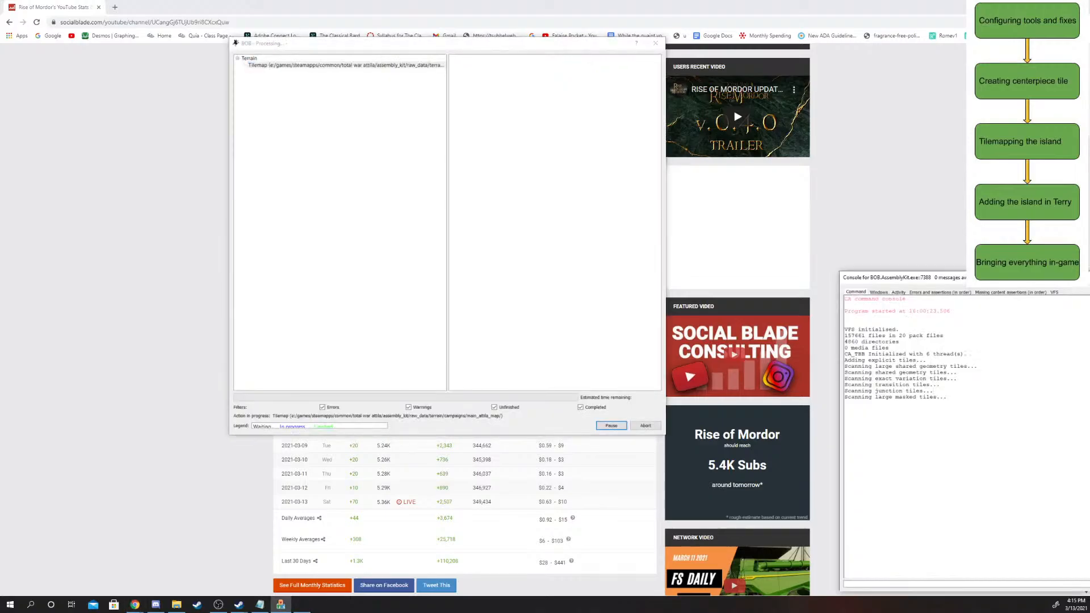
- Check the Tilemap action in BOB's processing window and skim the channel's statistics and charts again
click(380, 65)
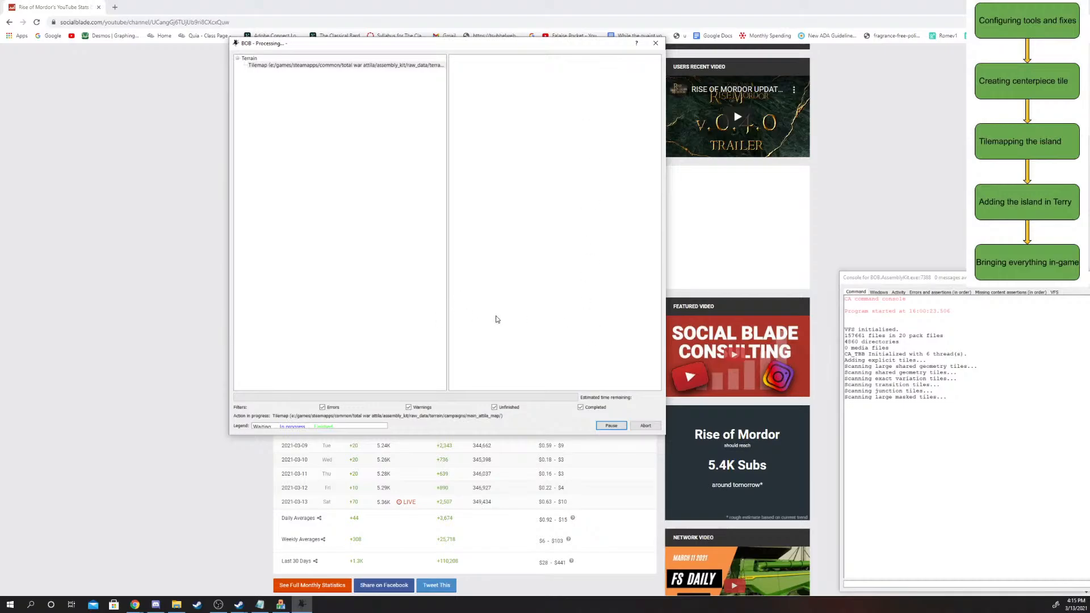
scroll(544, 373, down, 5)
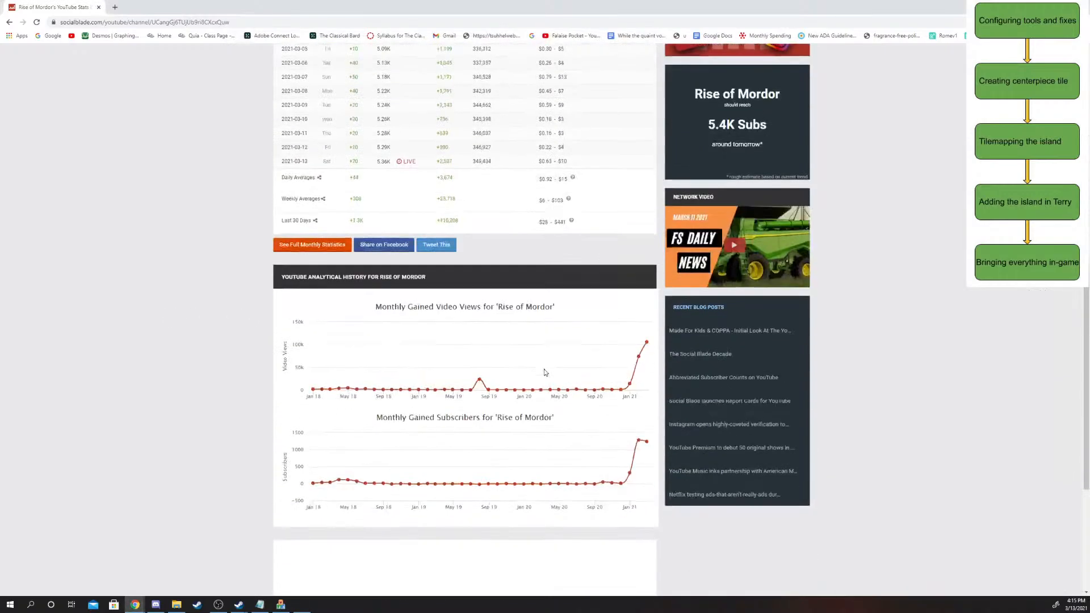
scroll(544, 372, down, 3)
scroll(545, 363, up, 11)
scroll(544, 347, down, 3)
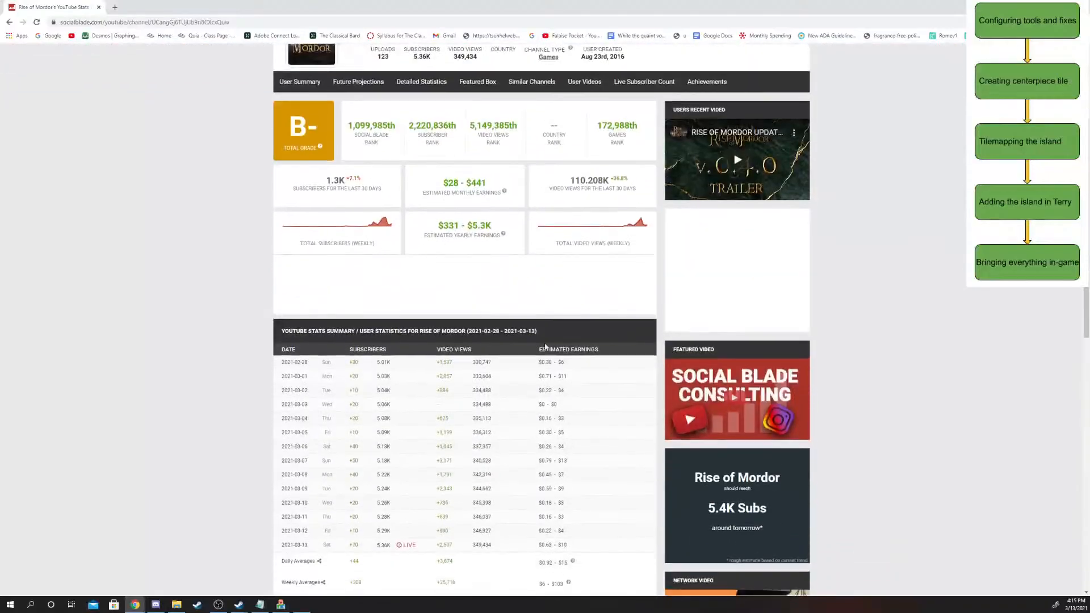
scroll(545, 347, up, 1)
scroll(590, 299, down, 10)
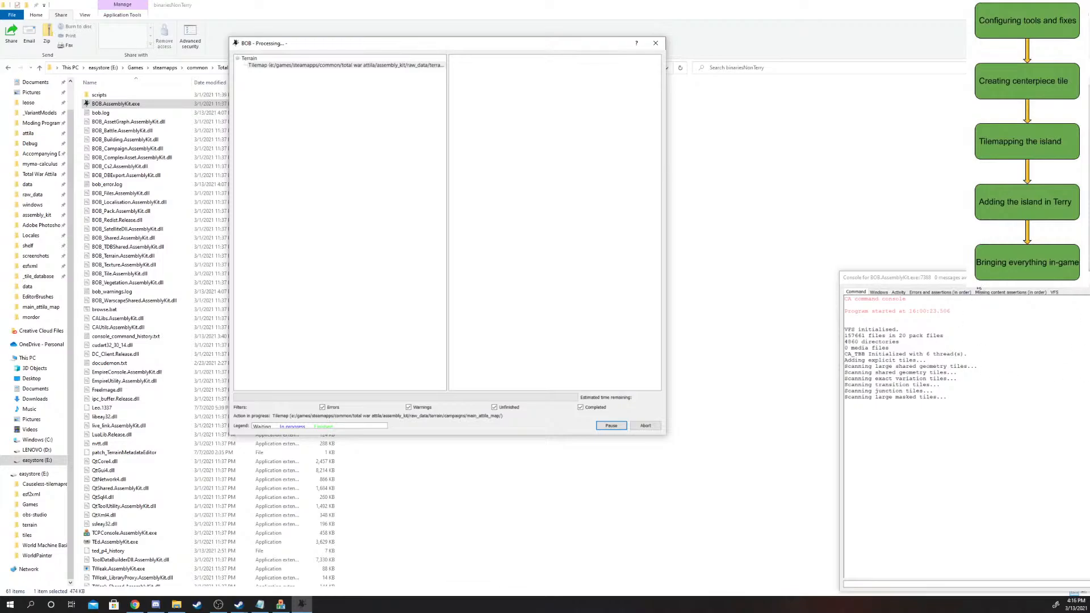
- Move the BOB console next to the processing window and check the Tilemap action's output
drag(979, 288, 838, 227)
click(259, 67)
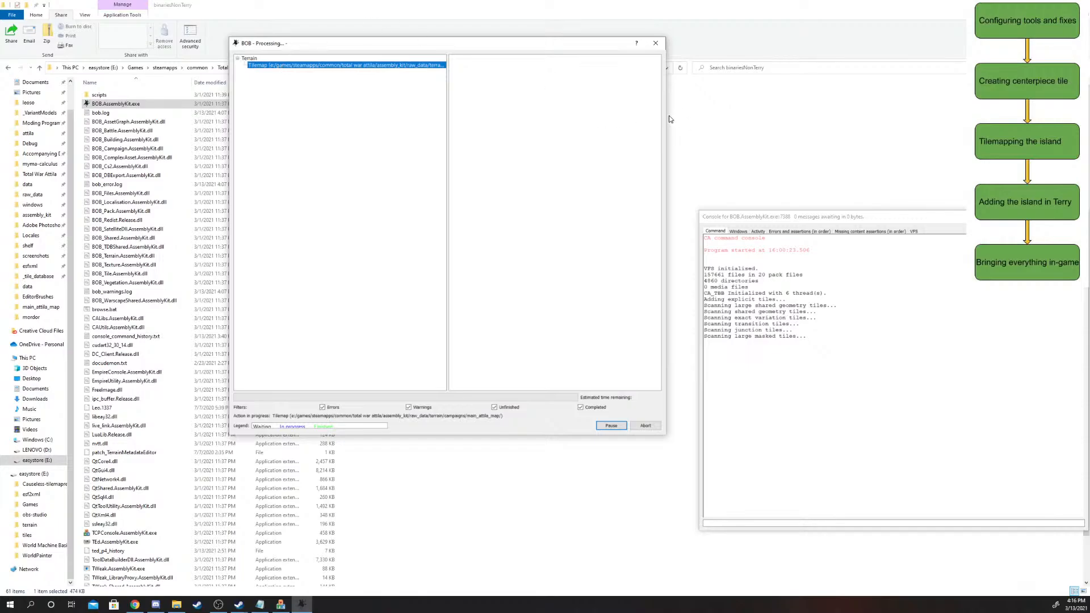
click(616, 75)
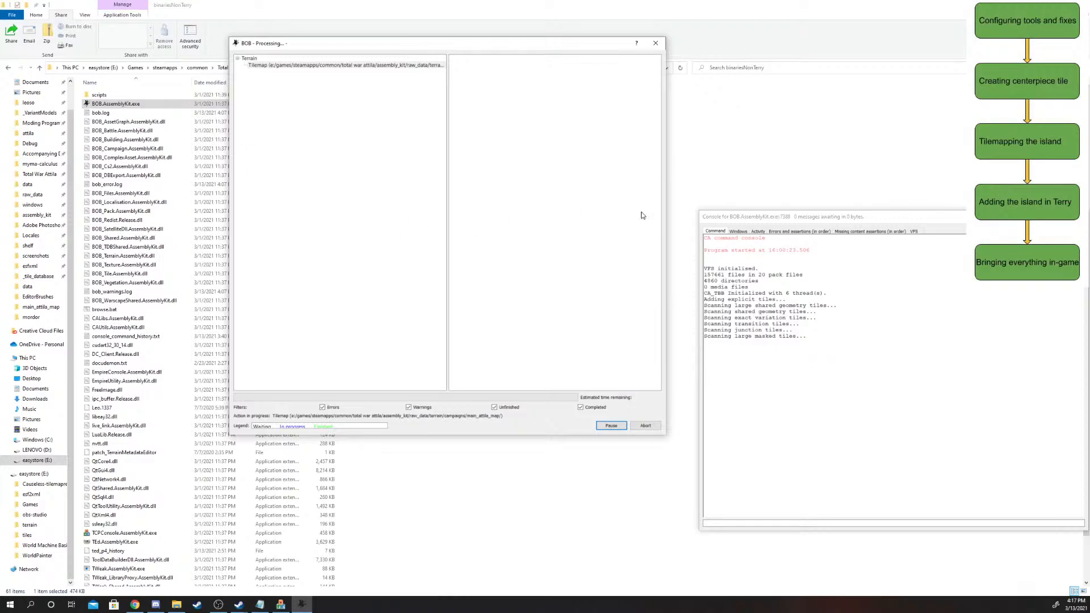
drag(714, 221, 670, 223)
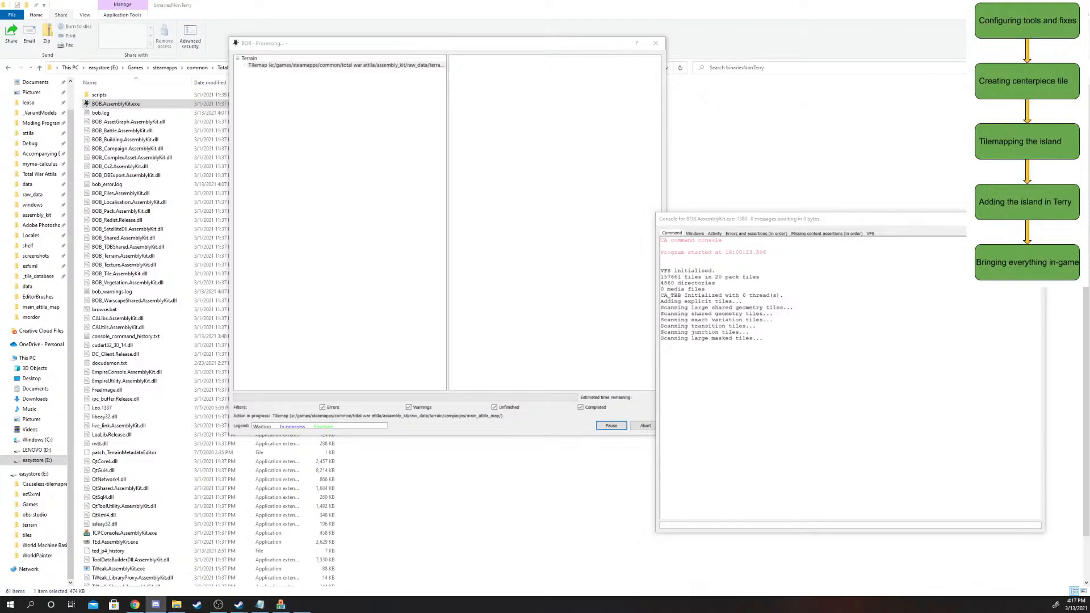
click(749, 332)
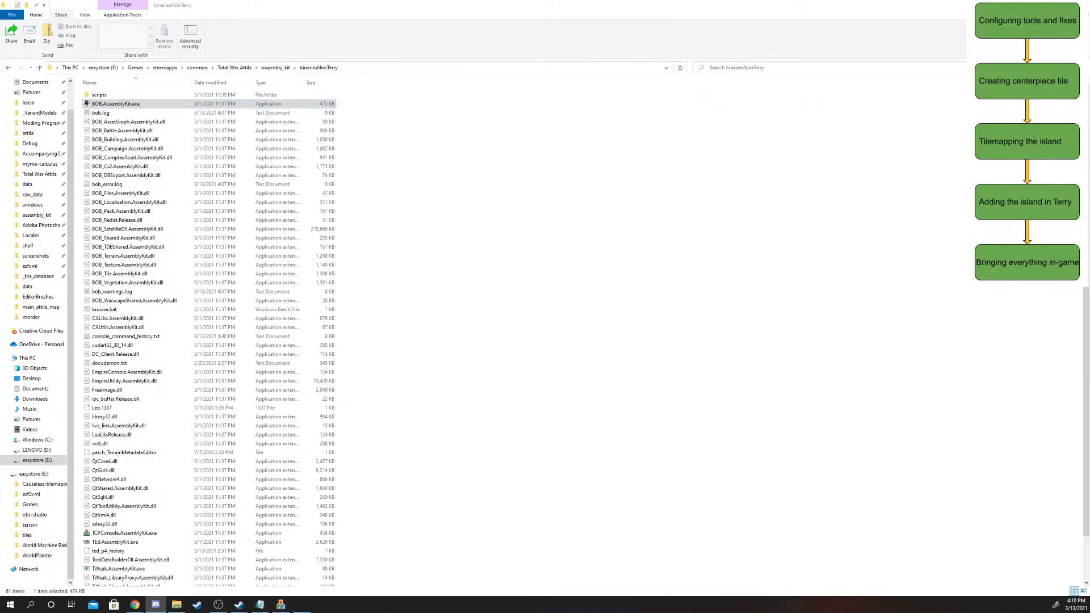
- Monitor the Terrain and Tilemap entries in BOB's processing window until the build is done
scroll(1081, 505, down, 2)
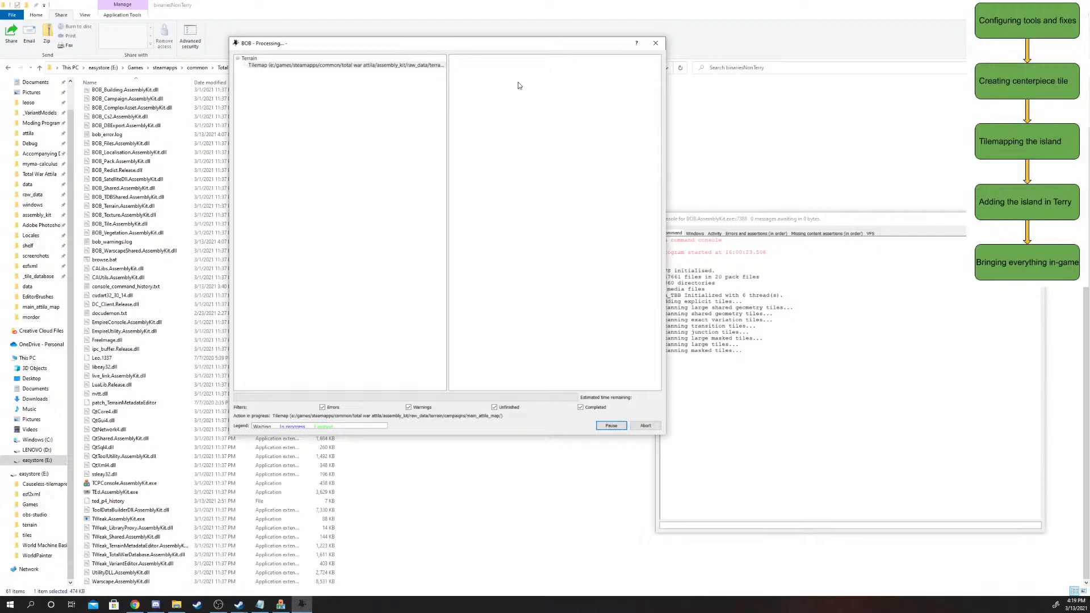
click(324, 60)
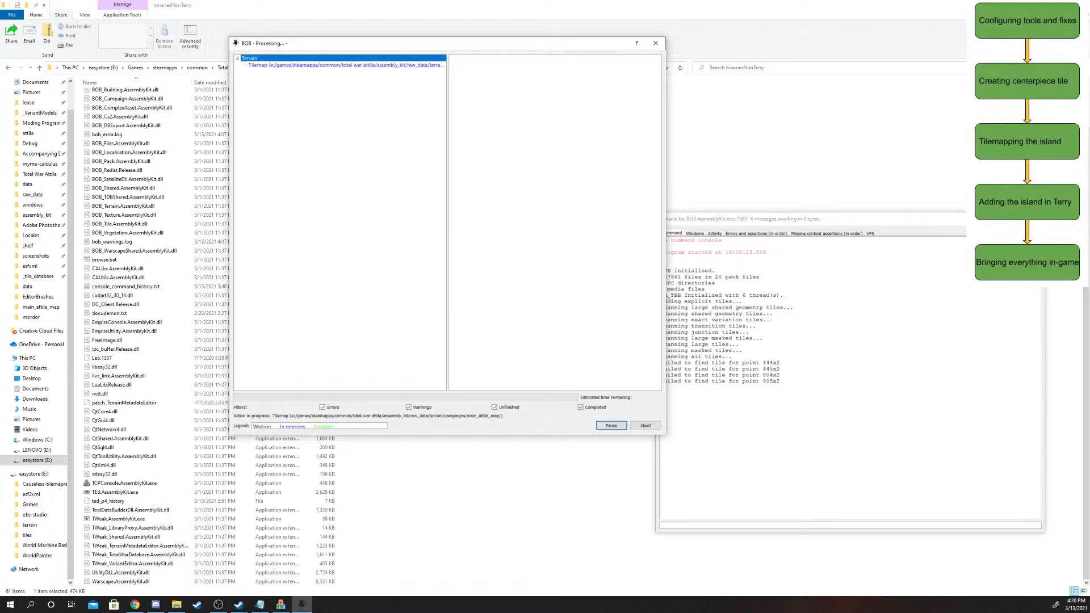
key(alt+Tab)
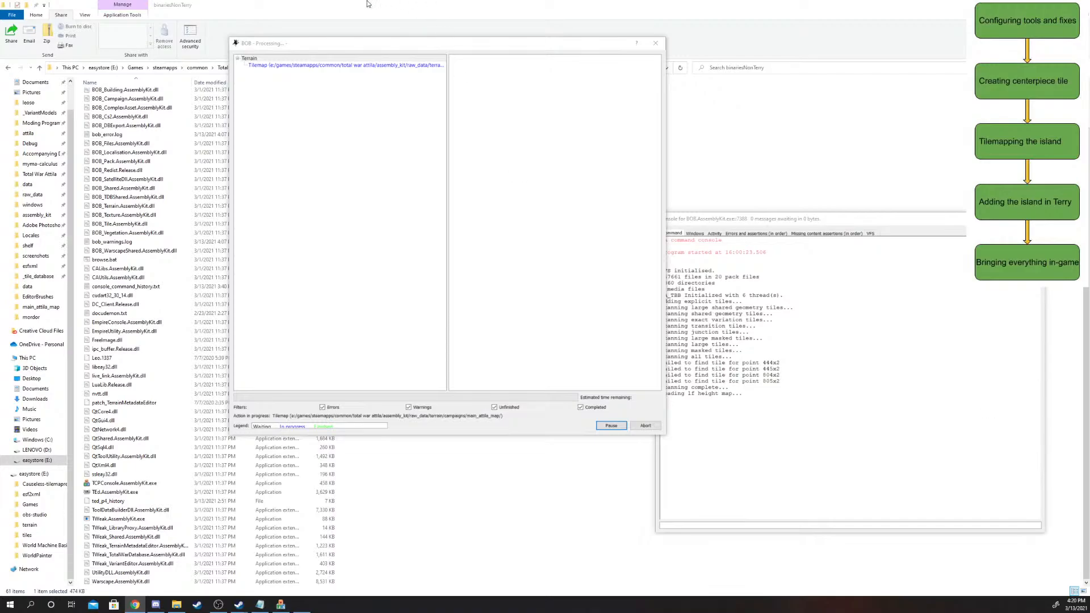
click(385, 66)
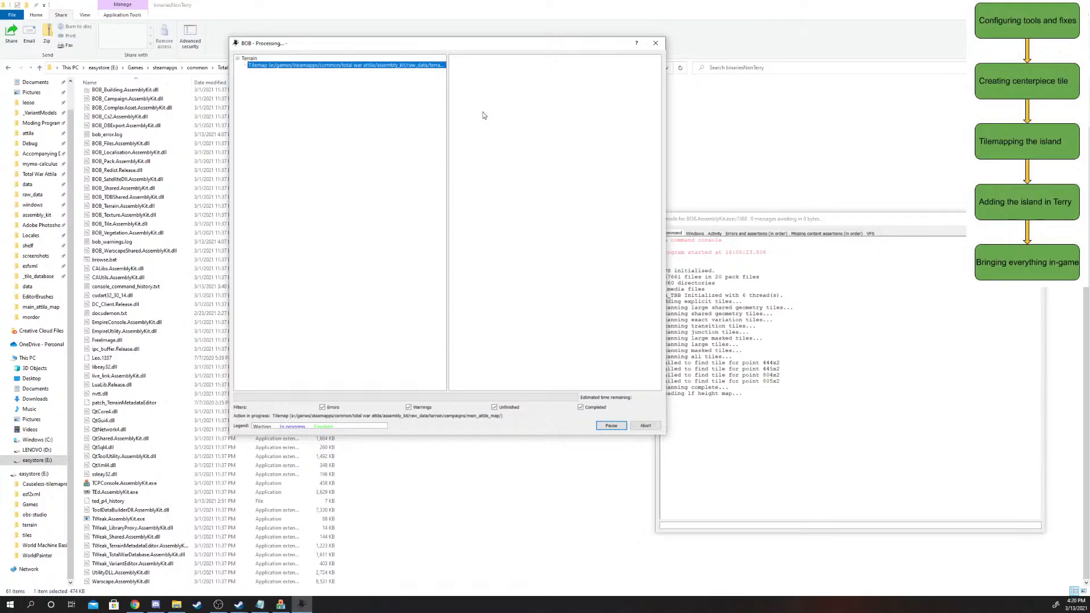
click(374, 59)
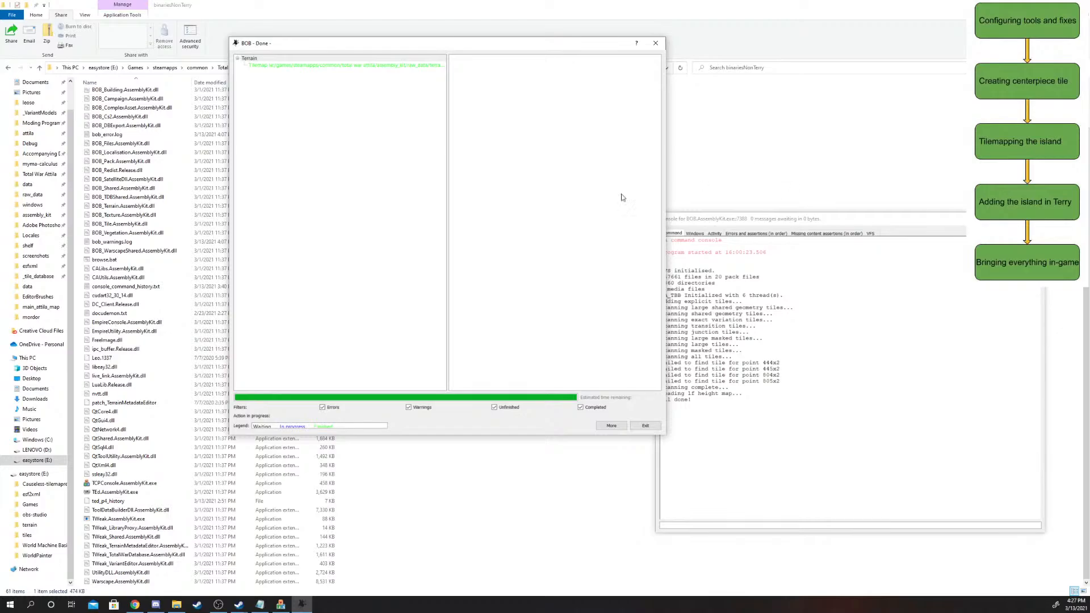
- Exit BOB and open the data folder inside Total War Attila
click(645, 426)
click(234, 68)
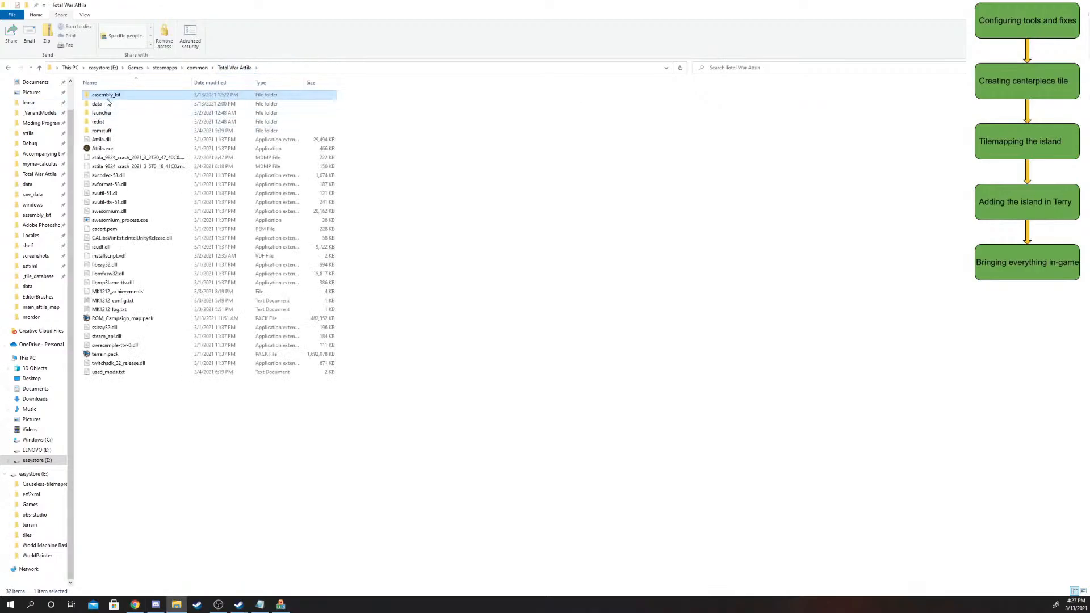
double_click(142, 103)
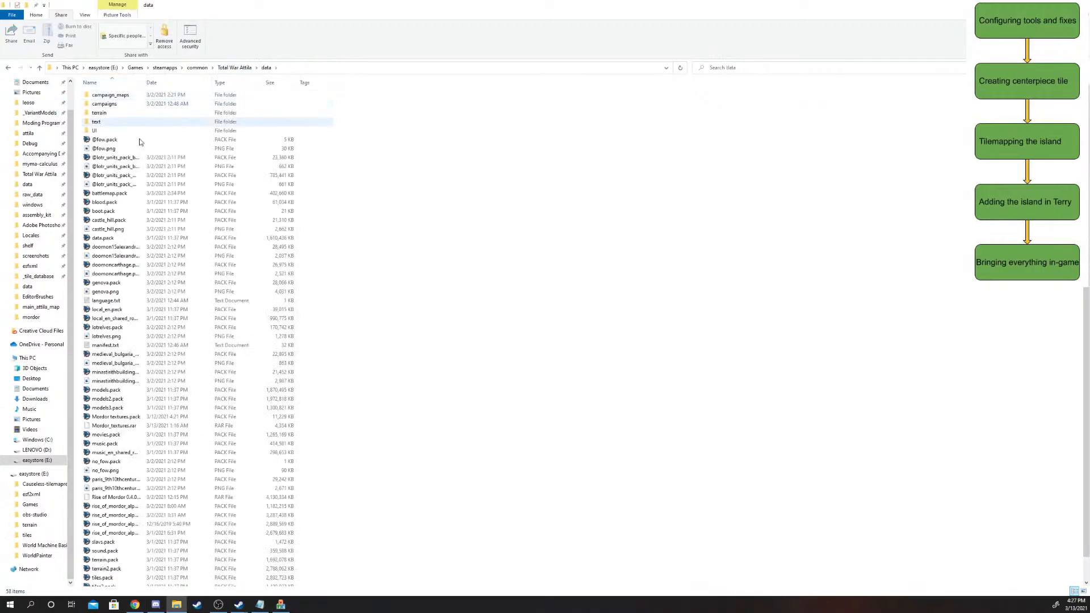
scroll(306, 242, down, 1)
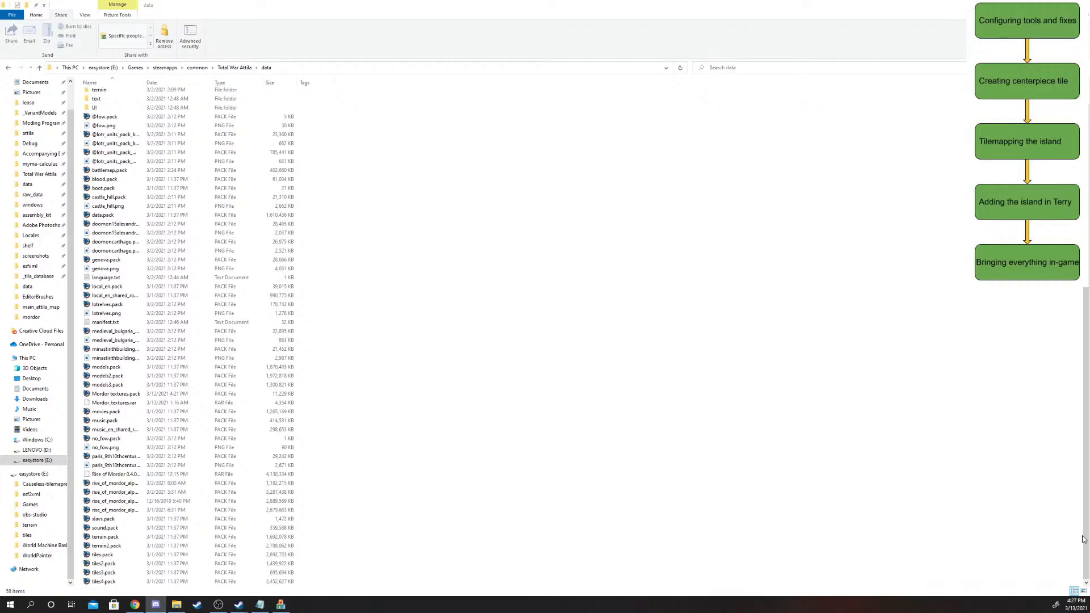
- Look through the folders and pack files in the data folder and go back to the Total War Attila folder
key(alt+Tab)
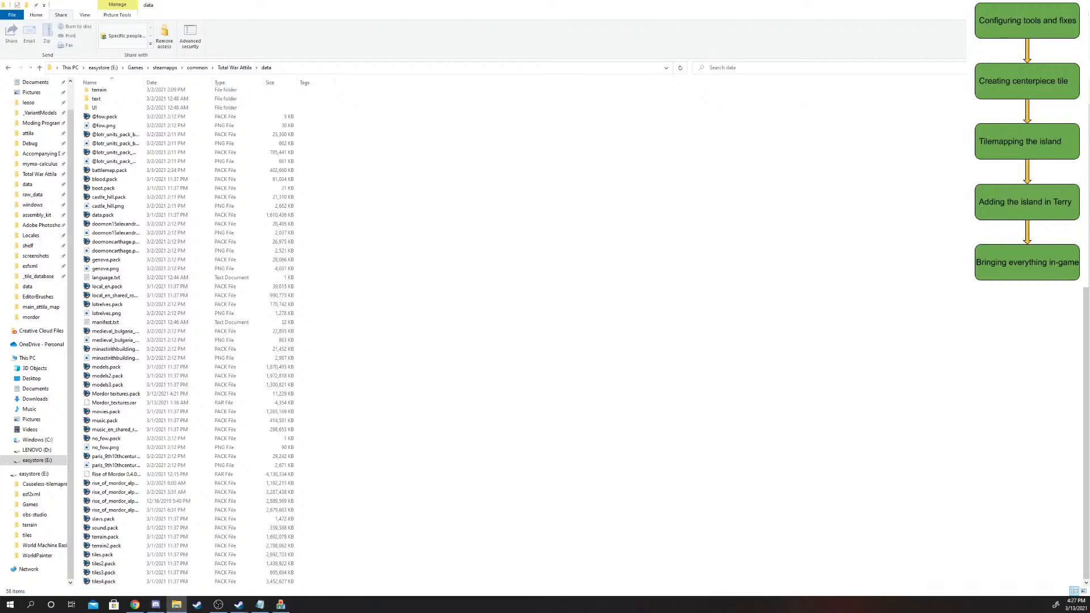
key(alt+Tab)
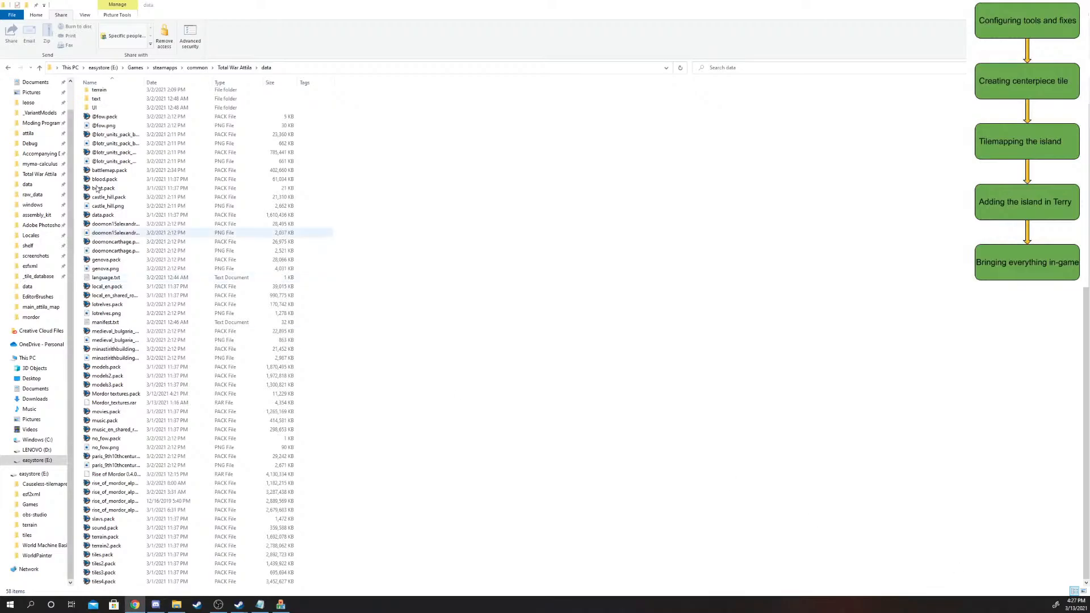
click(234, 67)
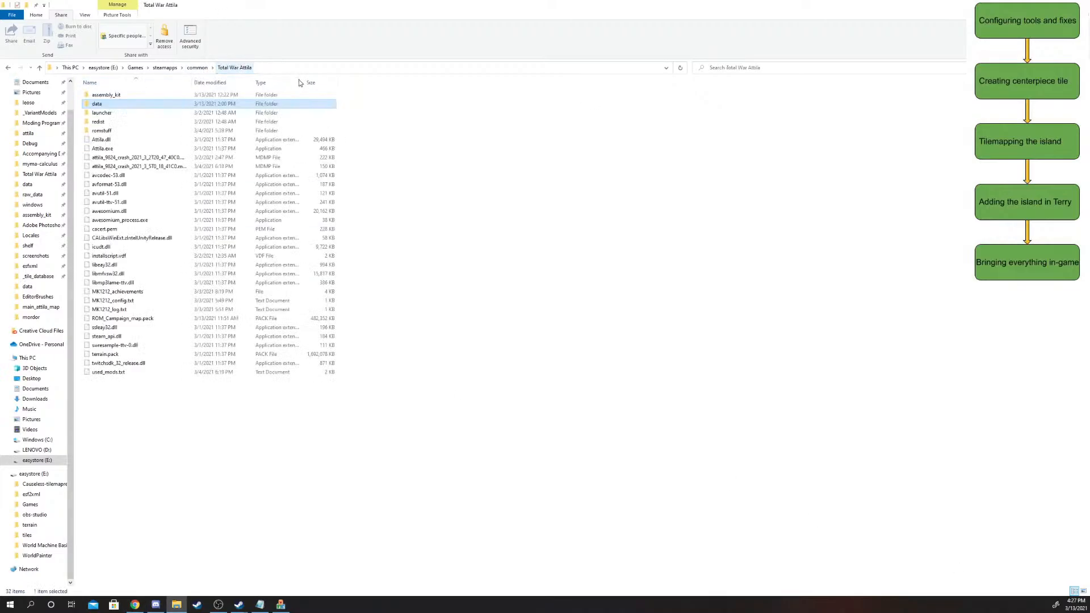
double_click(135, 104)
scroll(259, 407, down, 2)
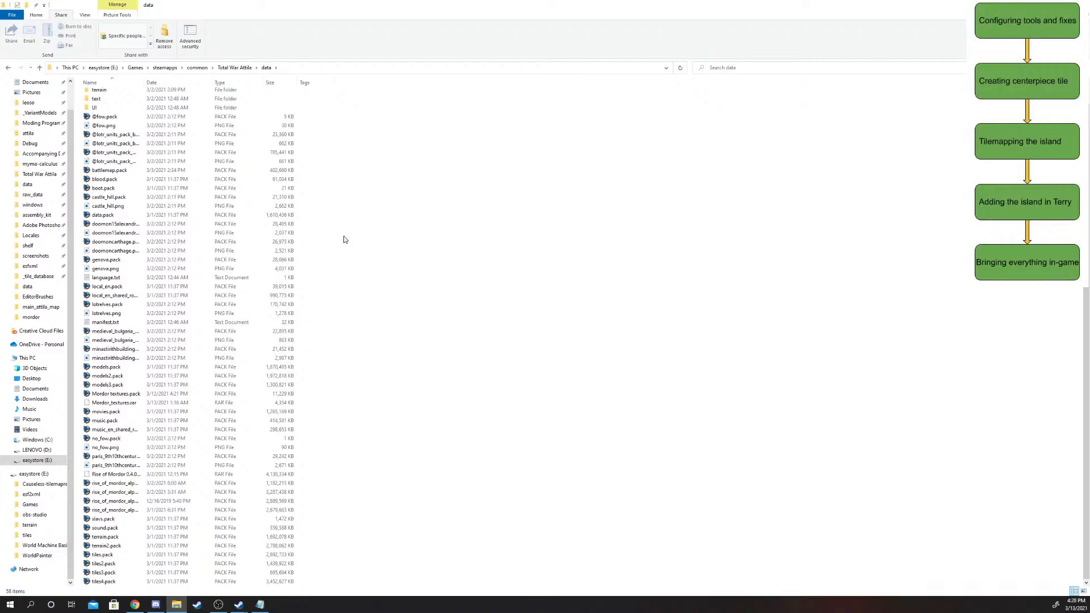
scroll(163, 472, up, 1)
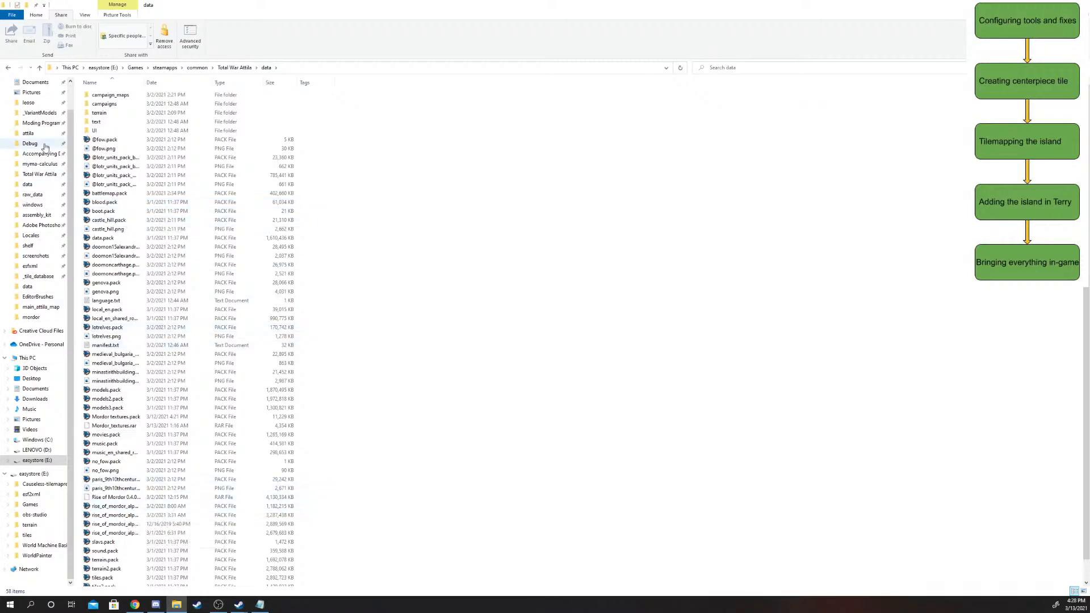
click(234, 68)
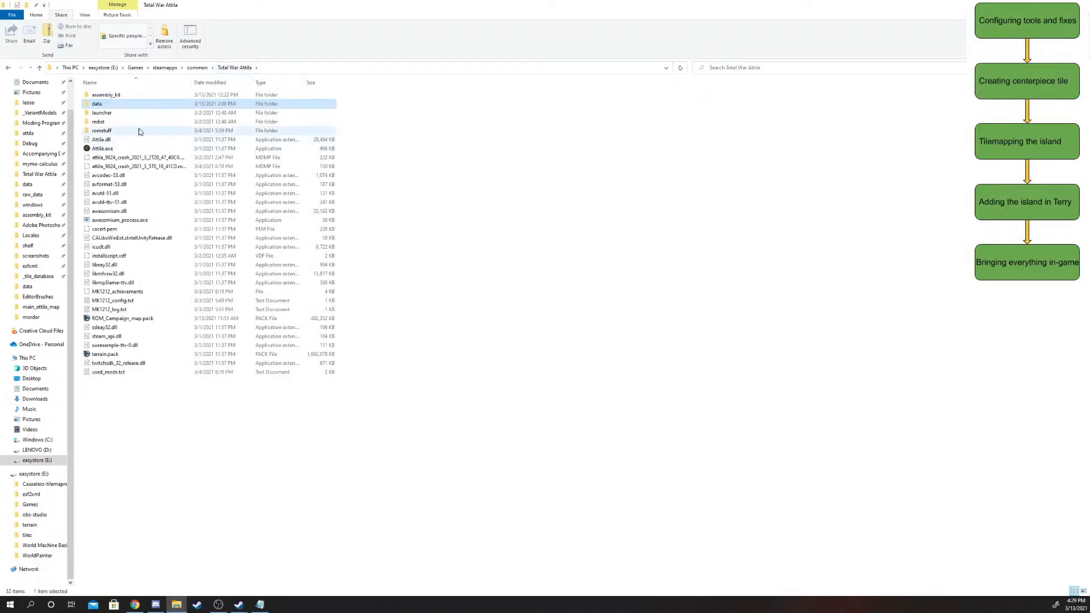
- Open the game's data folder and look through its pack files one after another
click(197, 68)
double_click(103, 274)
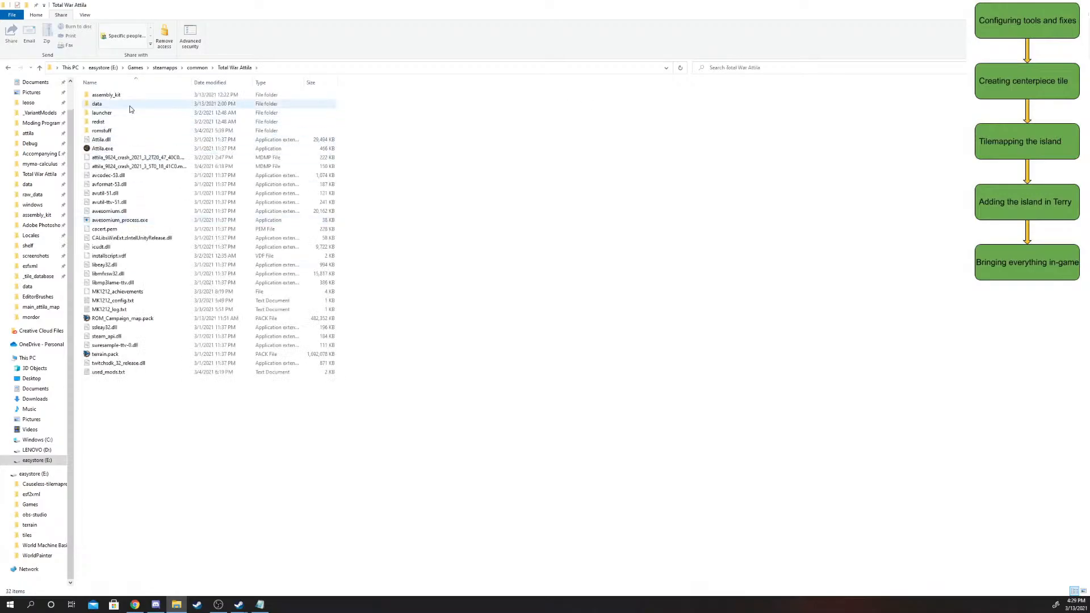
double_click(129, 105)
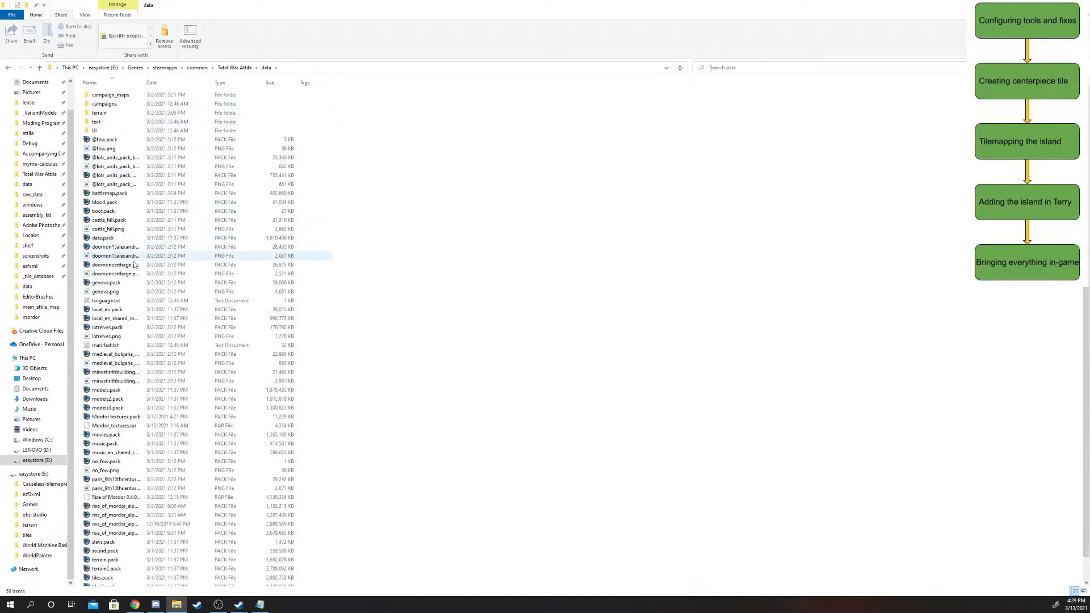
click(121, 284)
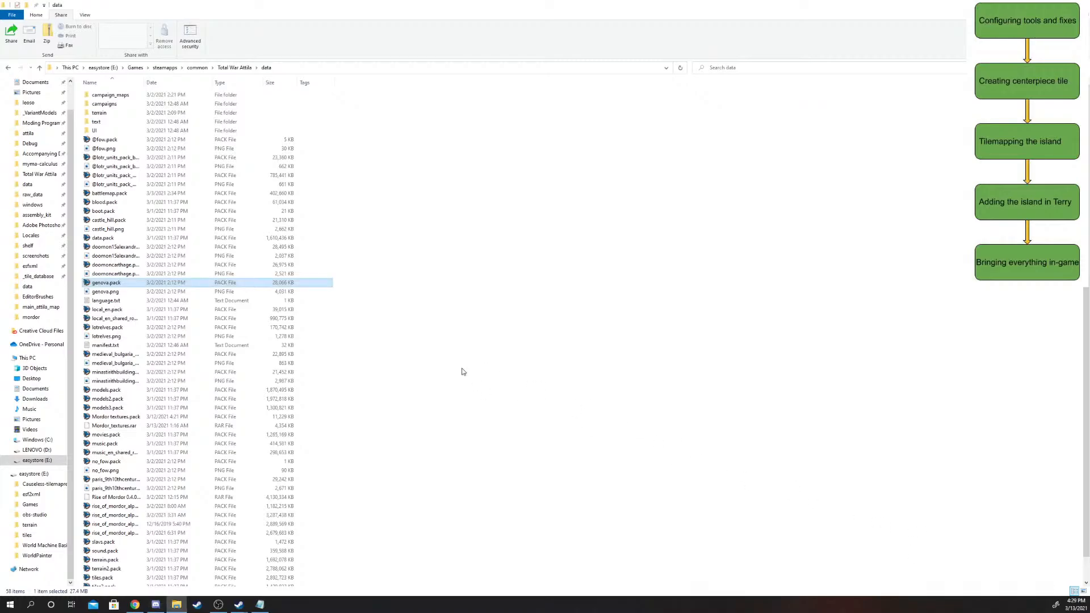
click(106, 309)
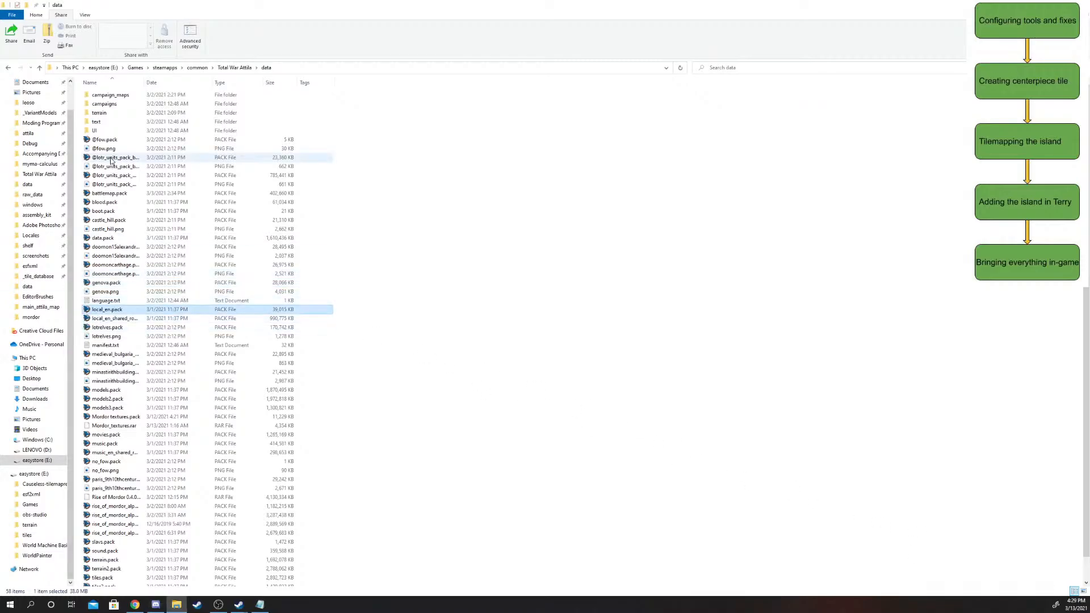
click(114, 141)
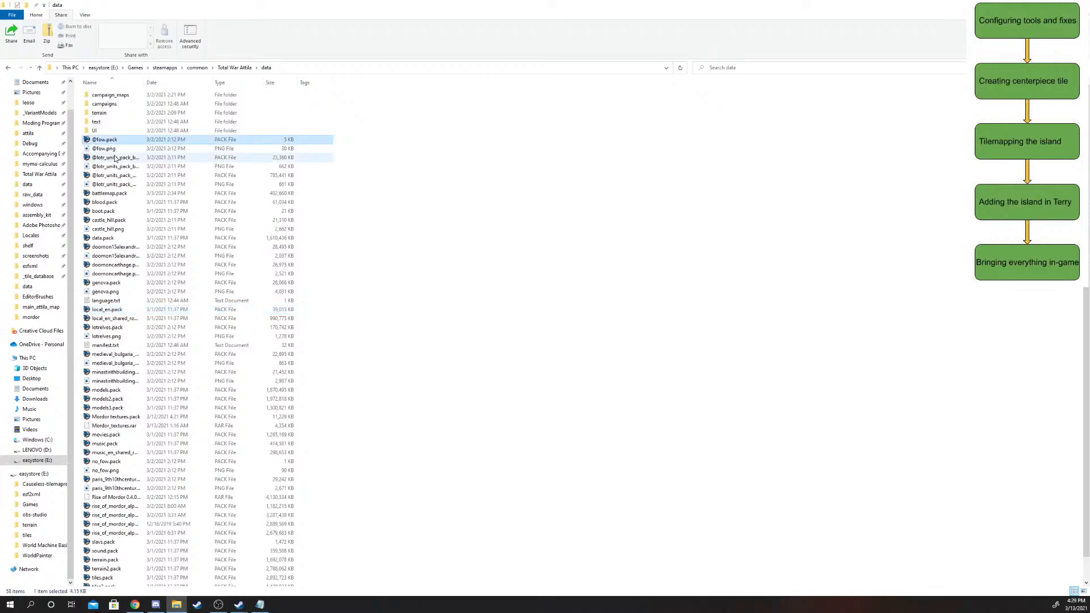
click(112, 193)
click(111, 202)
click(112, 211)
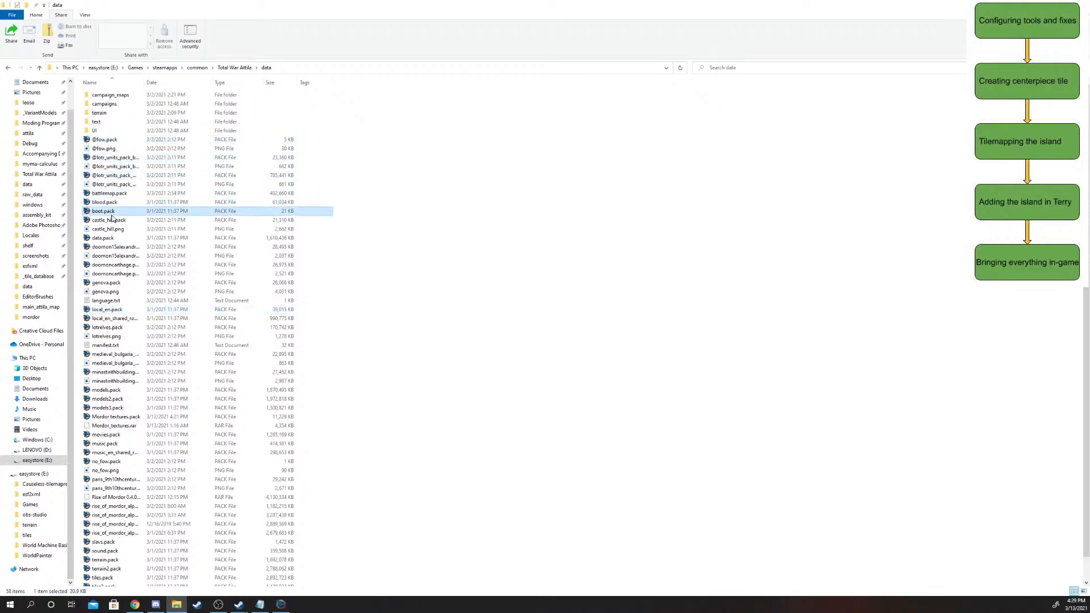
click(112, 220)
click(108, 238)
click(106, 247)
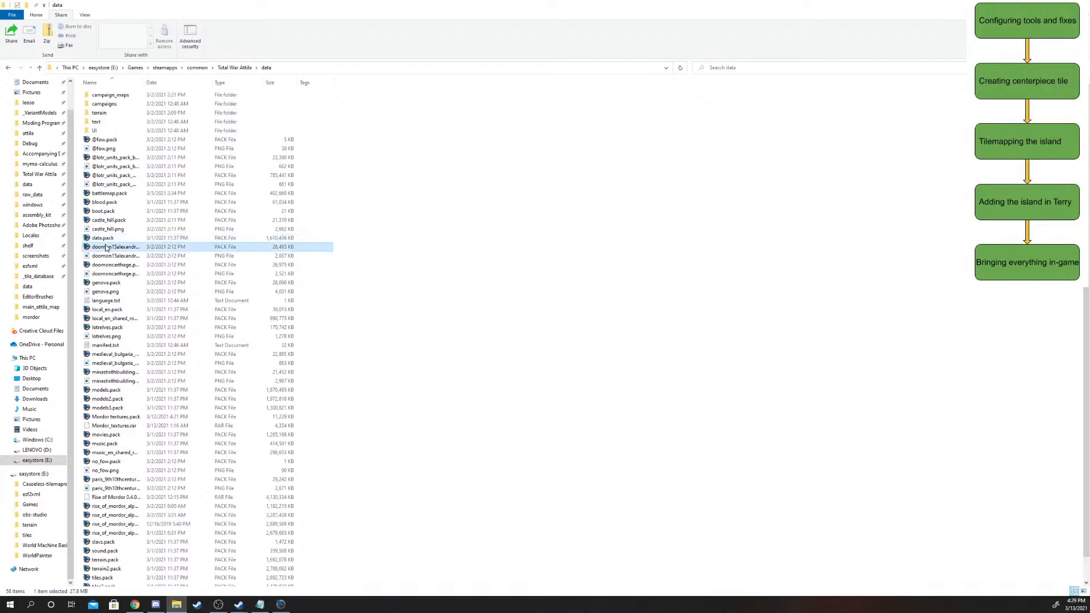
click(100, 265)
click(106, 282)
click(108, 310)
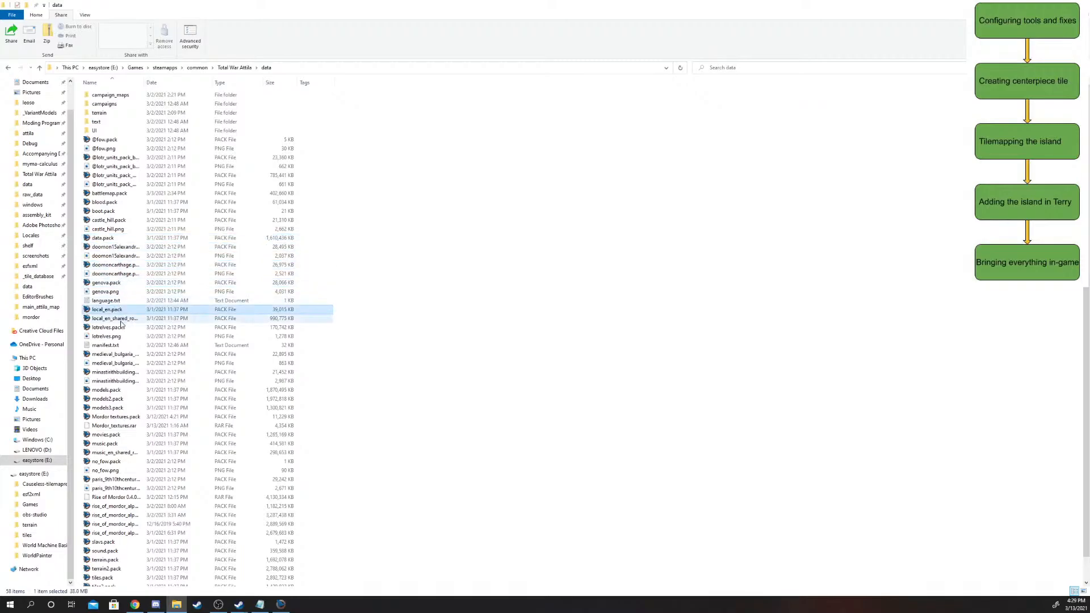
click(120, 320)
click(121, 327)
click(113, 354)
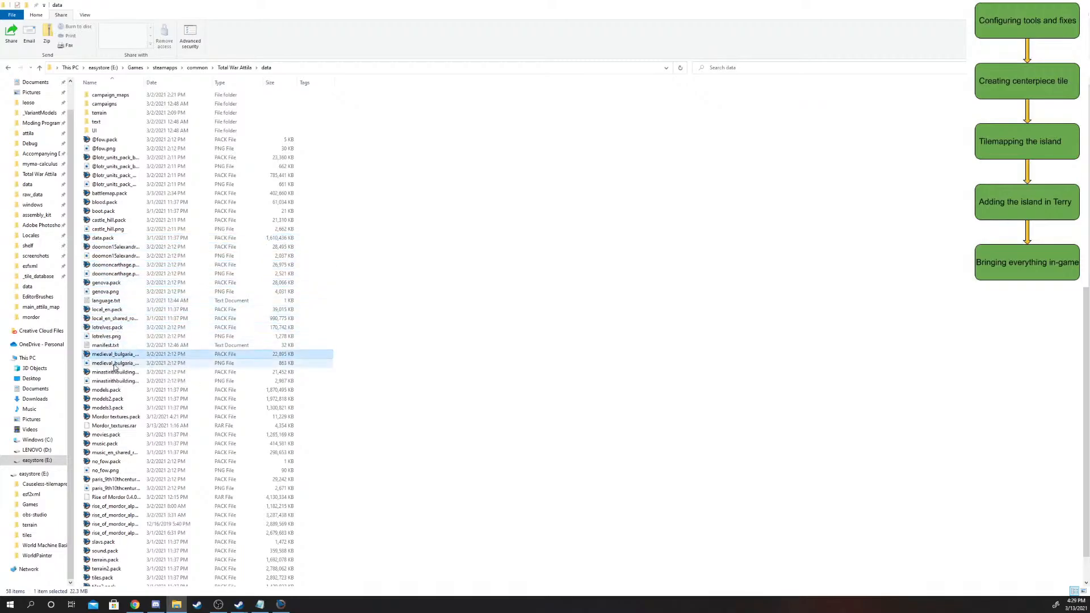
click(114, 373)
click(108, 398)
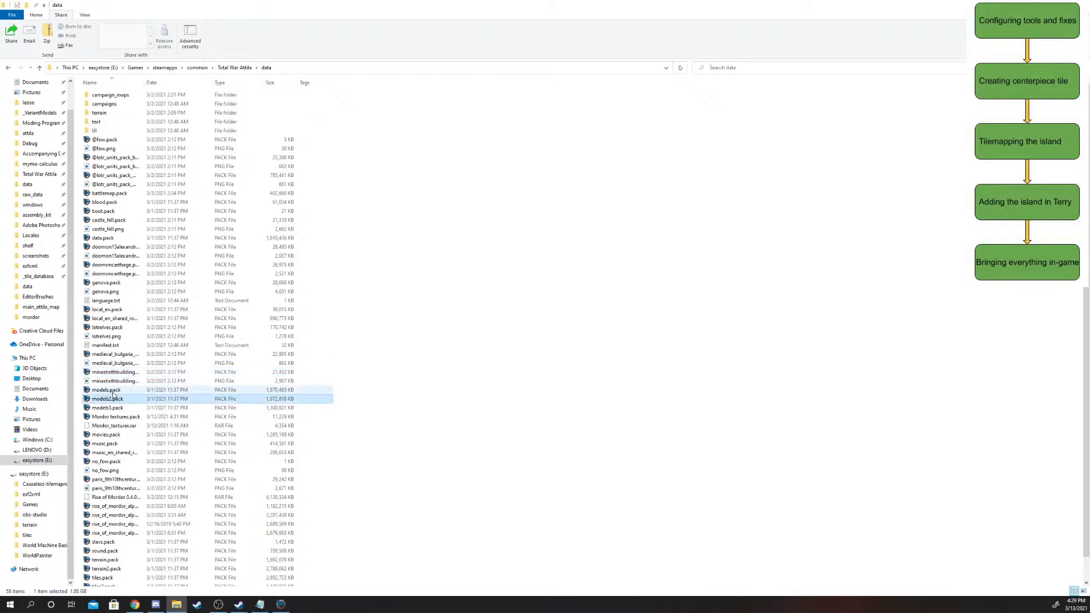
click(119, 408)
click(116, 417)
click(122, 435)
click(116, 453)
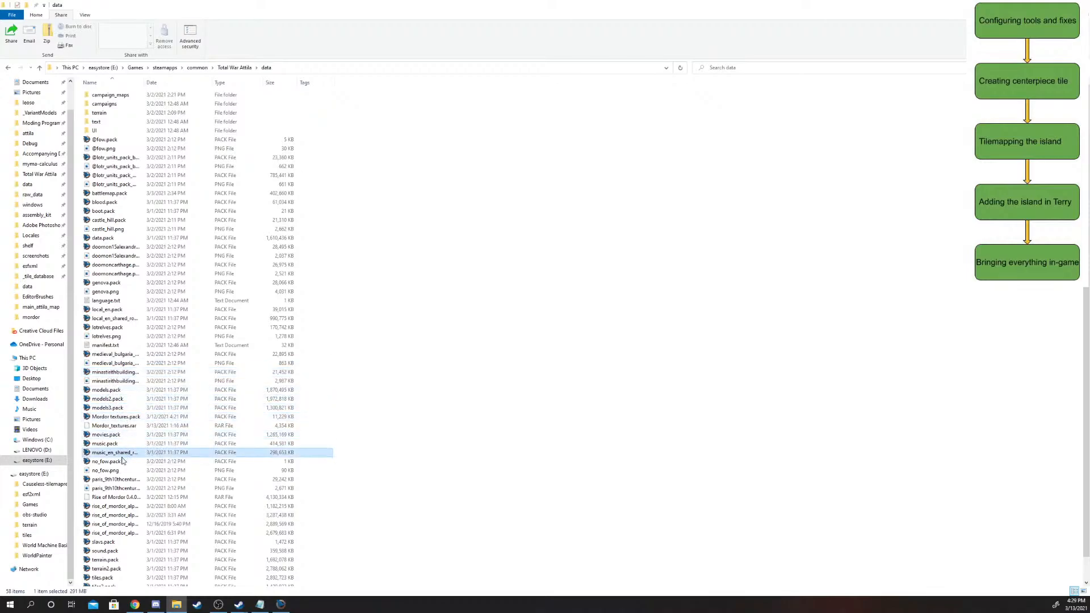
click(110, 479)
click(114, 514)
scroll(120, 517, down, 1)
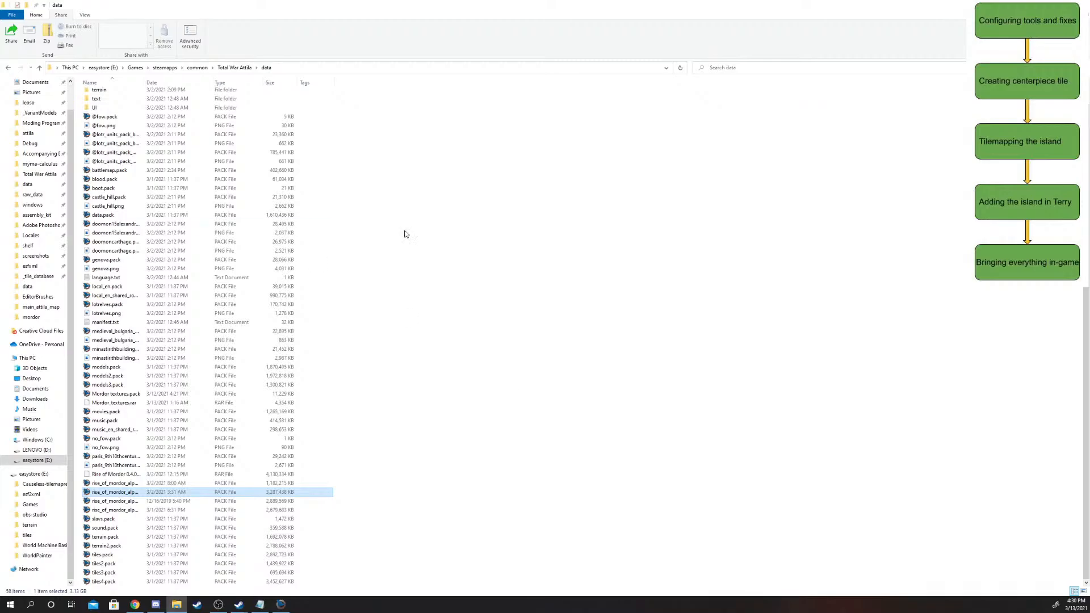
- Check bob.log in the assembly_kit's binariesNonTerry folder and go back to assembly_kit
click(235, 68)
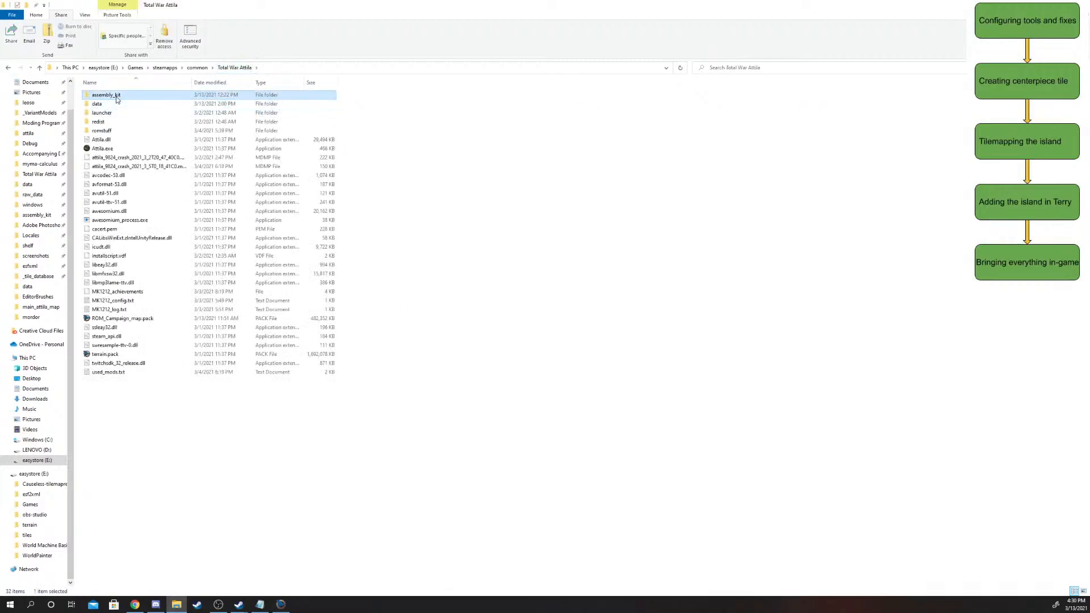
double_click(108, 95)
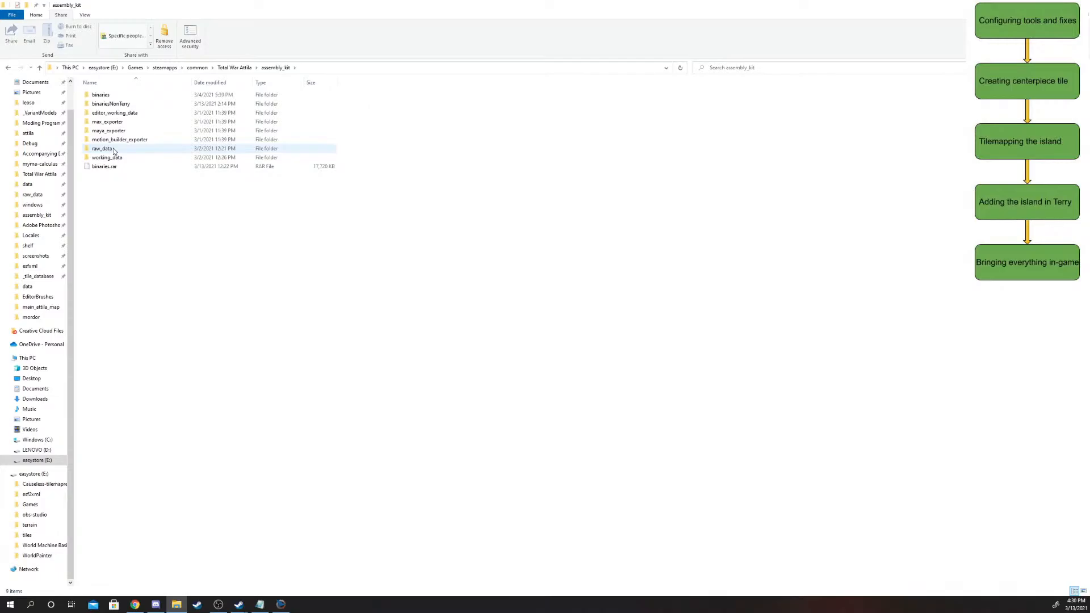
double_click(111, 104)
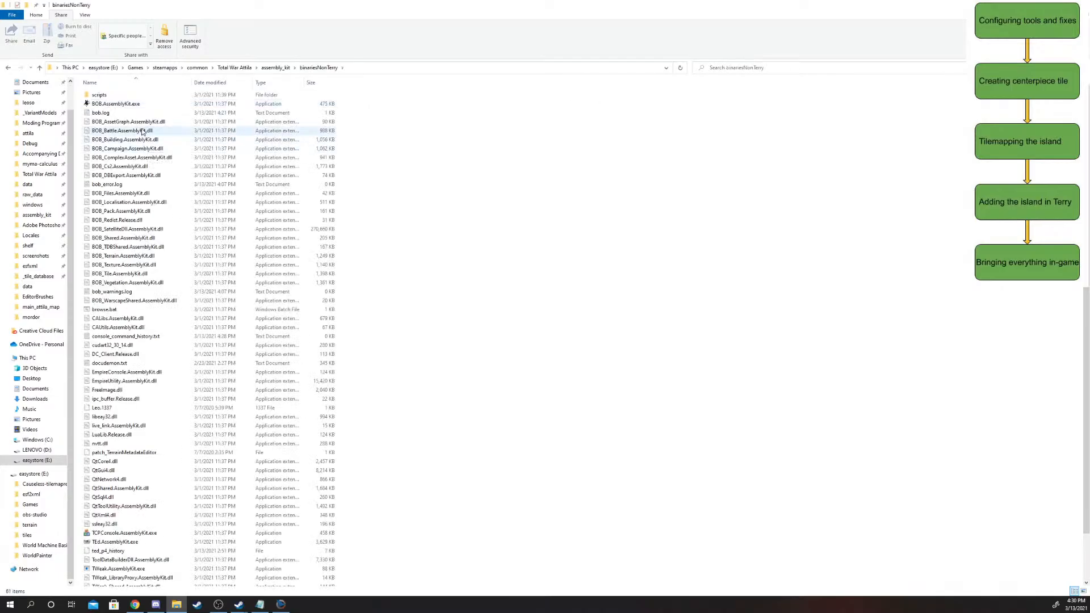
double_click(127, 114)
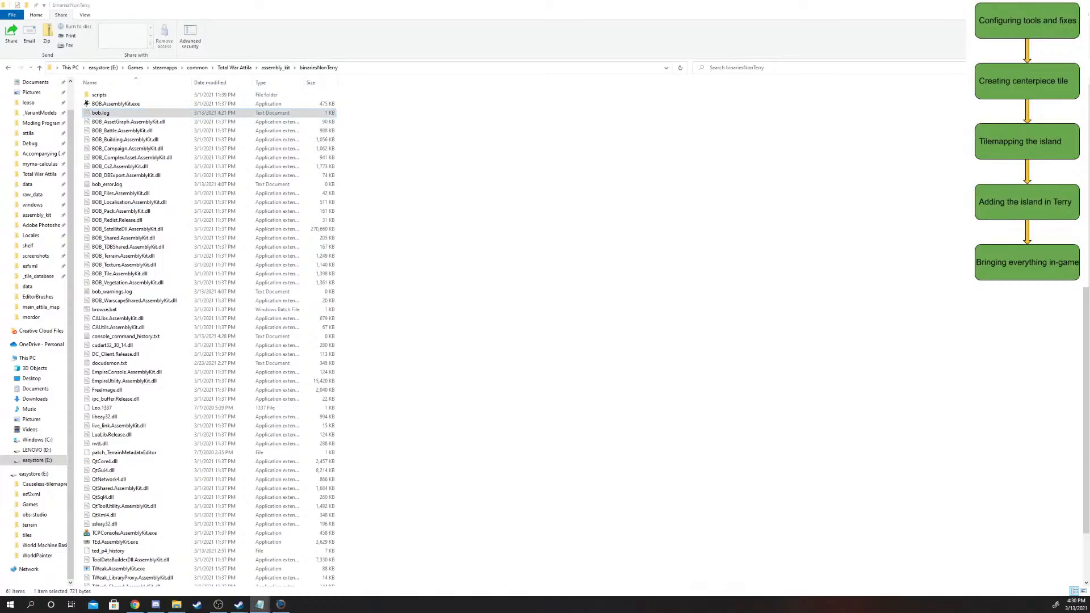
click(269, 72)
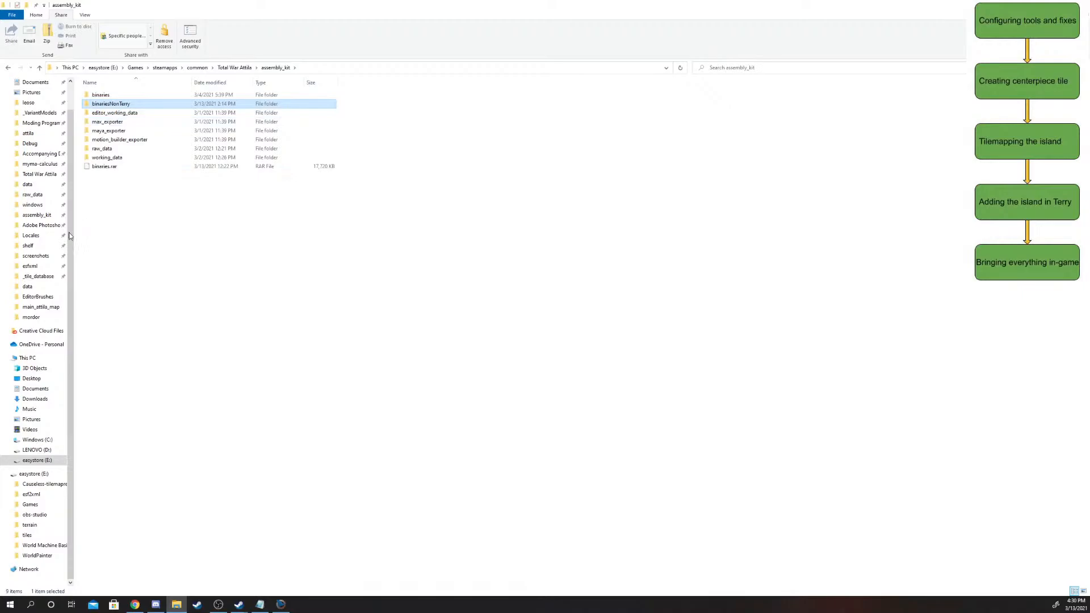
- Look through the assembly_kit's raw_data folder and return to the Total War Attila folder
double_click(102, 148)
double_click(113, 148)
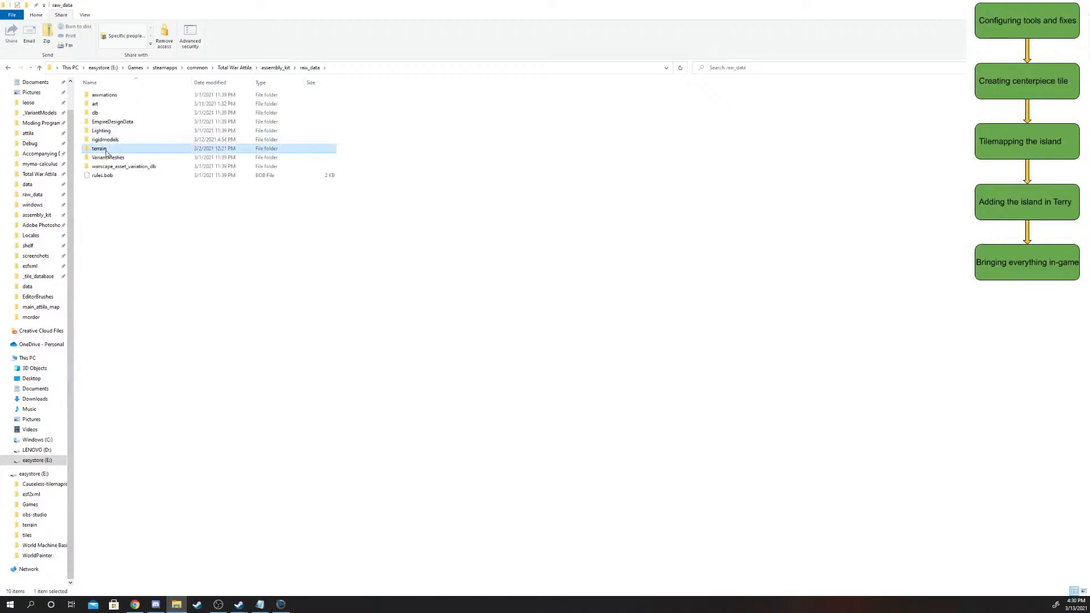
click(276, 69)
click(234, 68)
- Inspect the main_attila_map folder under data/terrain/campaigns and return to the Total War Attila folder
click(114, 105)
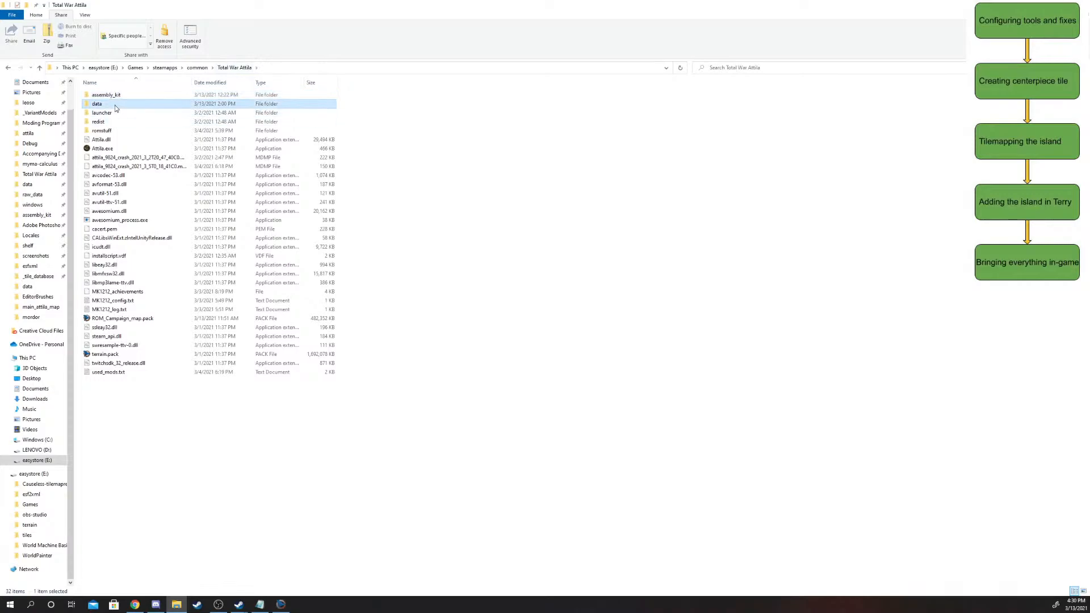
double_click(115, 104)
double_click(117, 116)
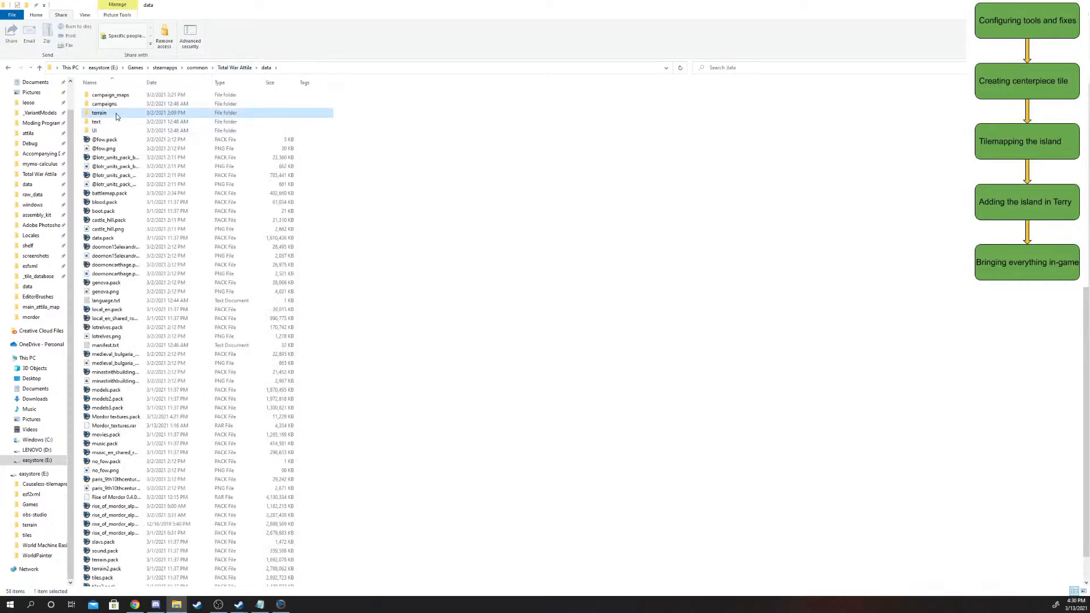
click(118, 104)
click(119, 104)
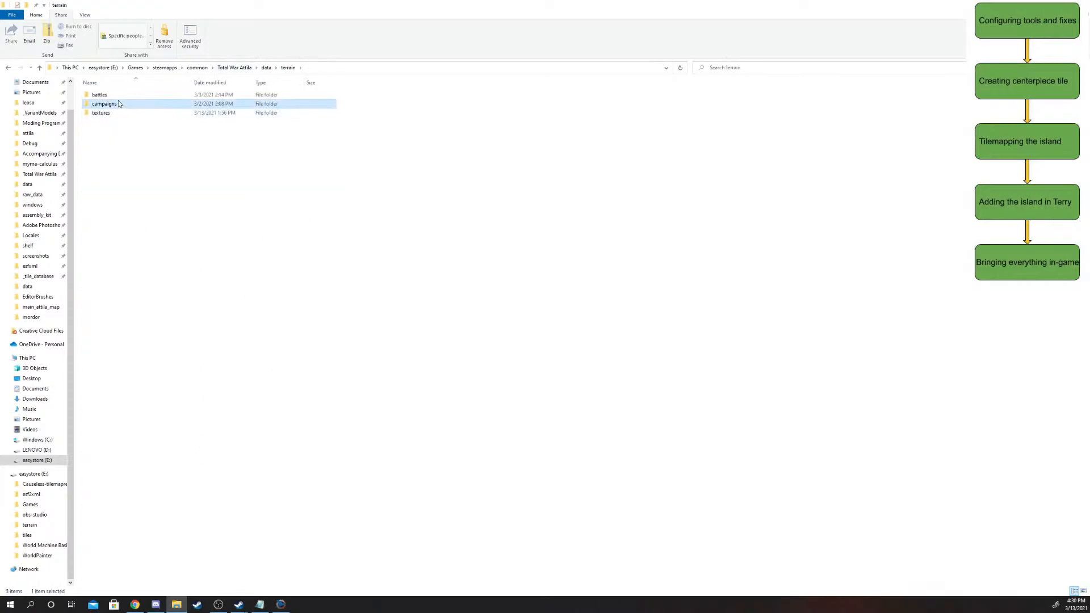
double_click(142, 107)
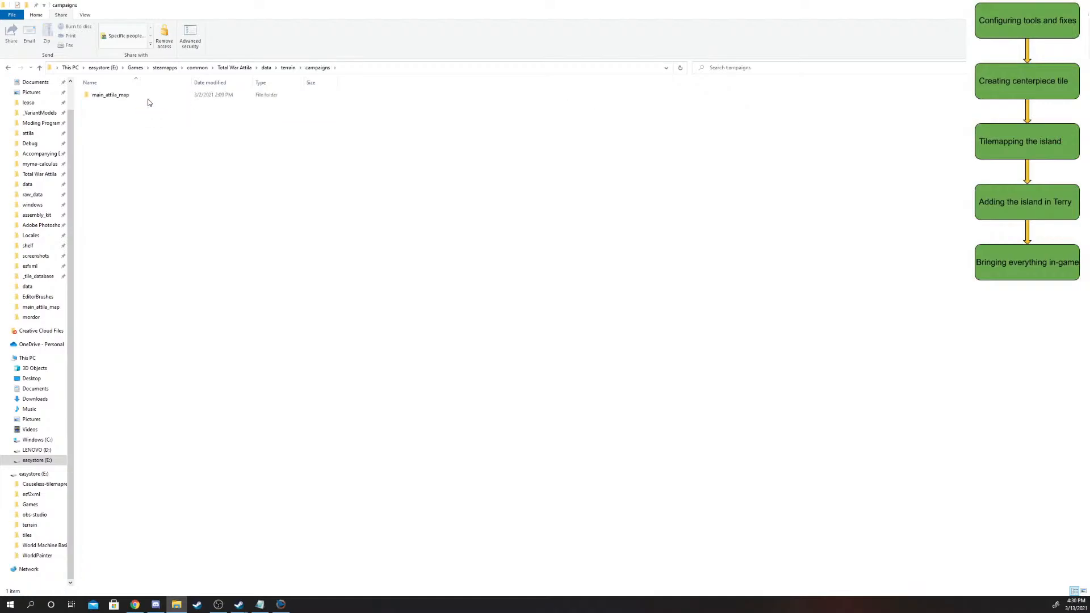
double_click(148, 98)
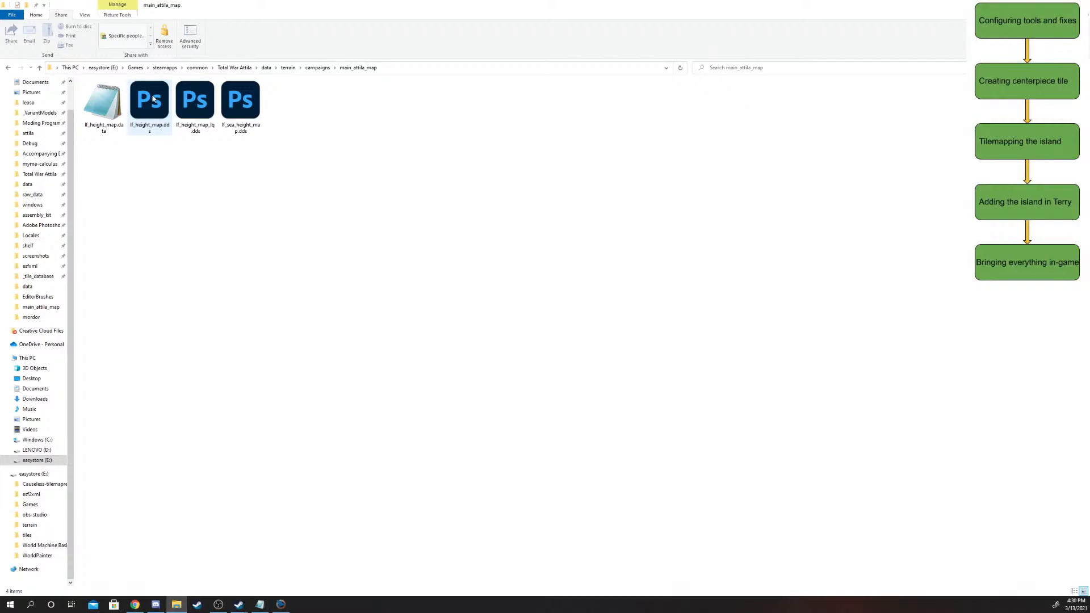
click(287, 68)
click(233, 68)
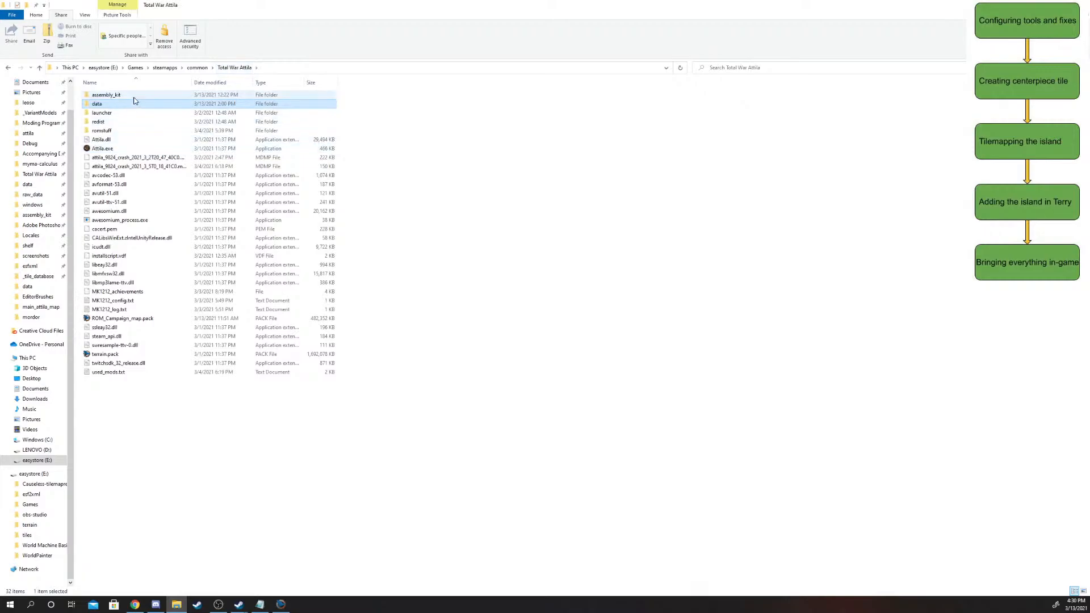
- Place VolcanoIslandTools.pack from assembly_kit/working_data/terrain in the game's data folder
double_click(133, 97)
double_click(107, 158)
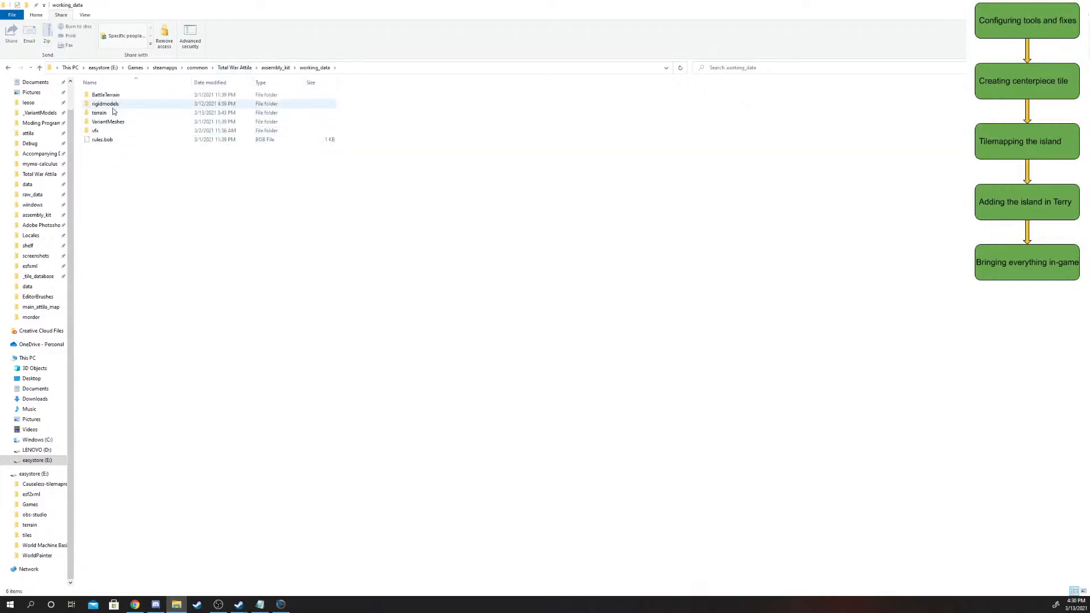
double_click(113, 112)
click(108, 141)
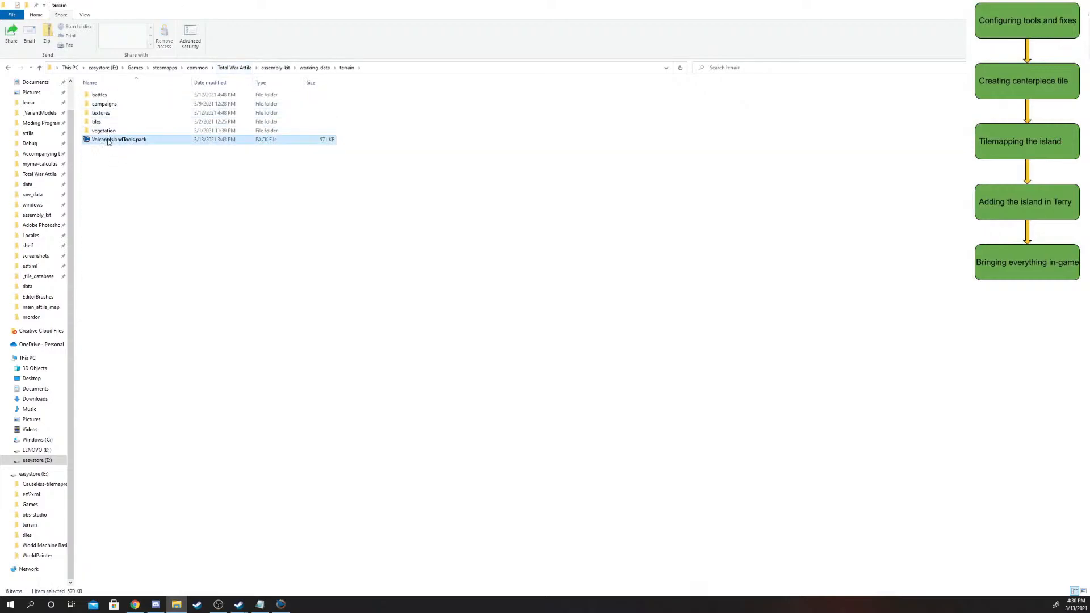
drag(107, 141, 233, 67)
click(232, 67)
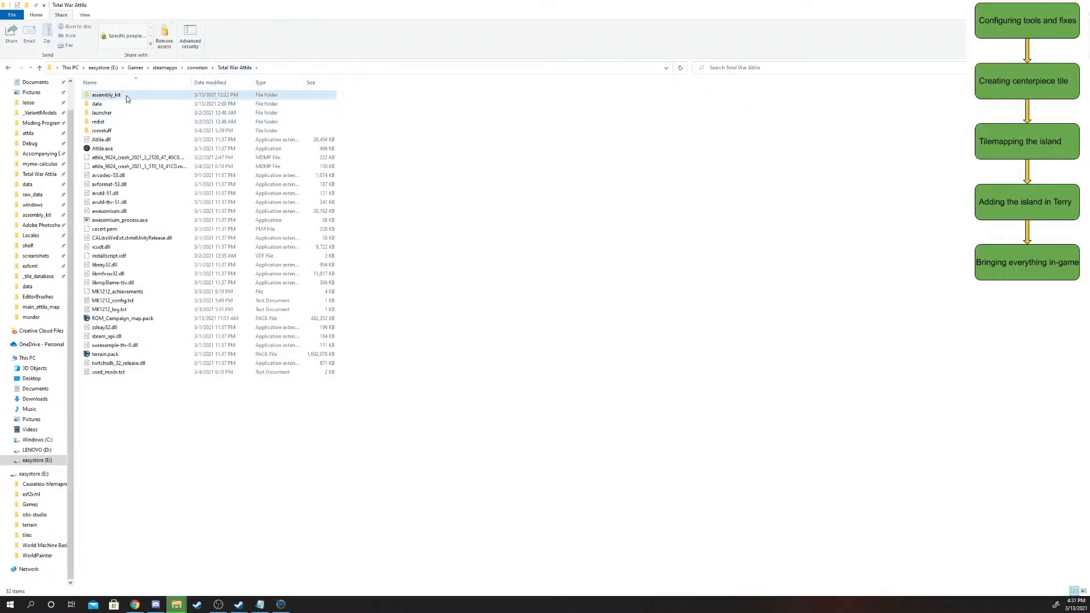
drag(152, 379, 112, 104)
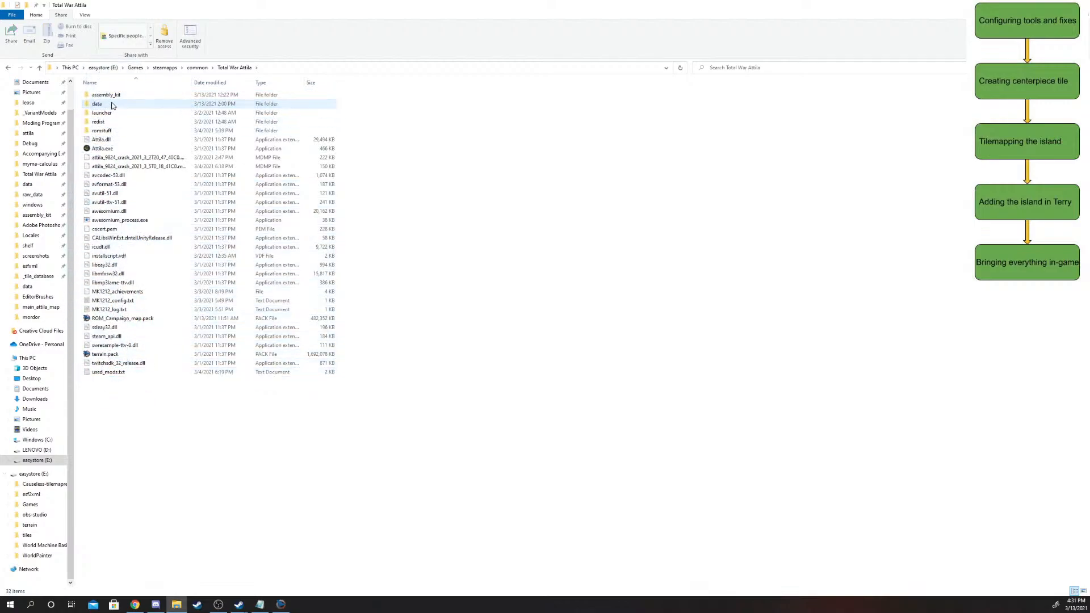
double_click(111, 105)
scroll(175, 233, down, 3)
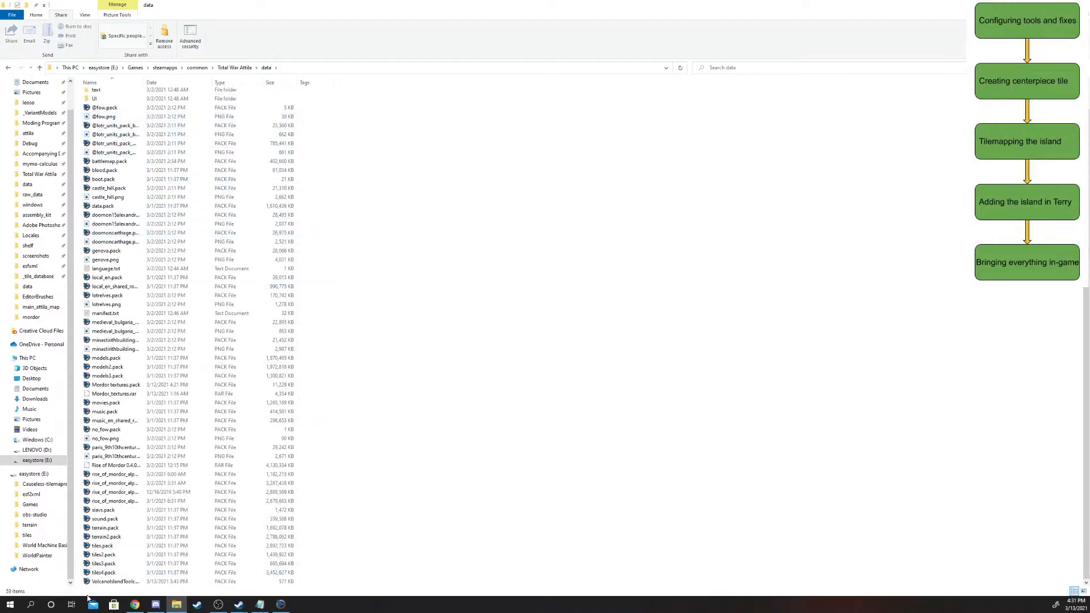
- Open VolcanoIslandTools.pack in the pack manager and add the campaigns folder from assembly_kit/working_data/terrain to its terrain folder
double_click(114, 581)
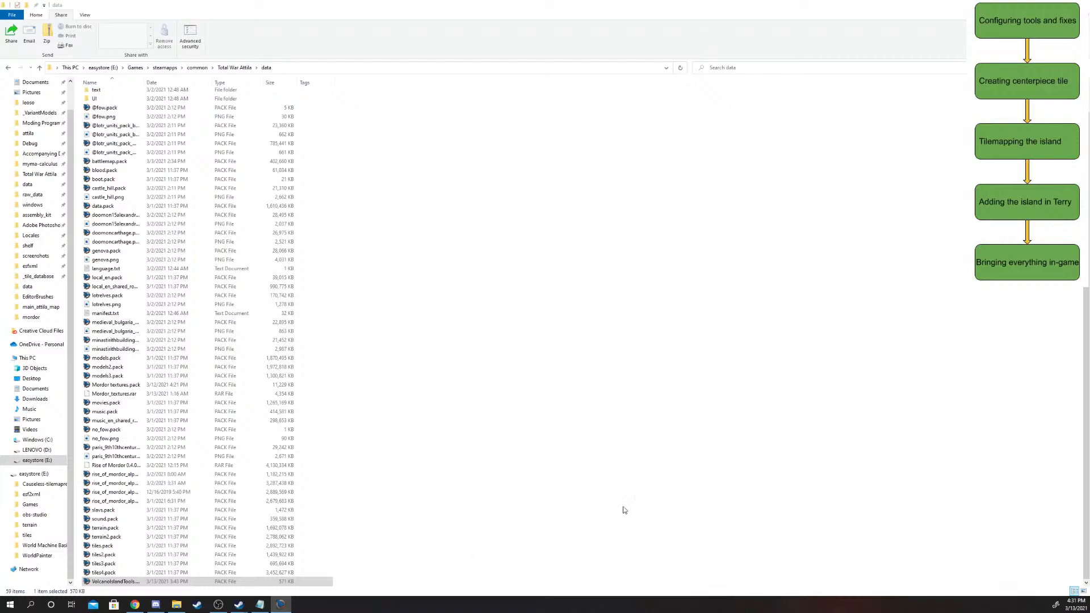
drag(395, 202, 399, 199)
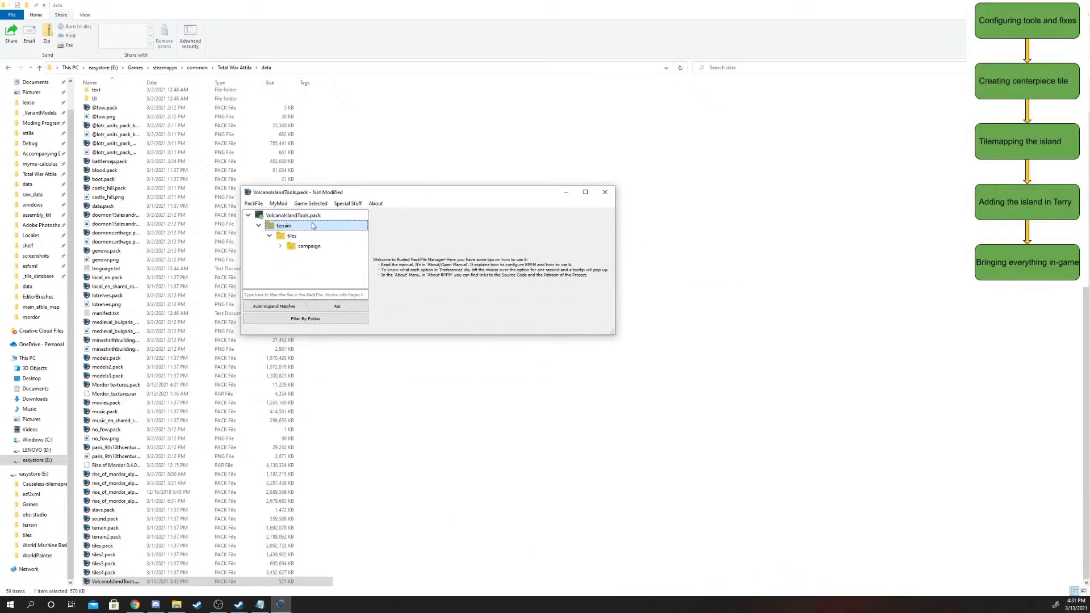
right_click(311, 223)
mouse_move(333, 233)
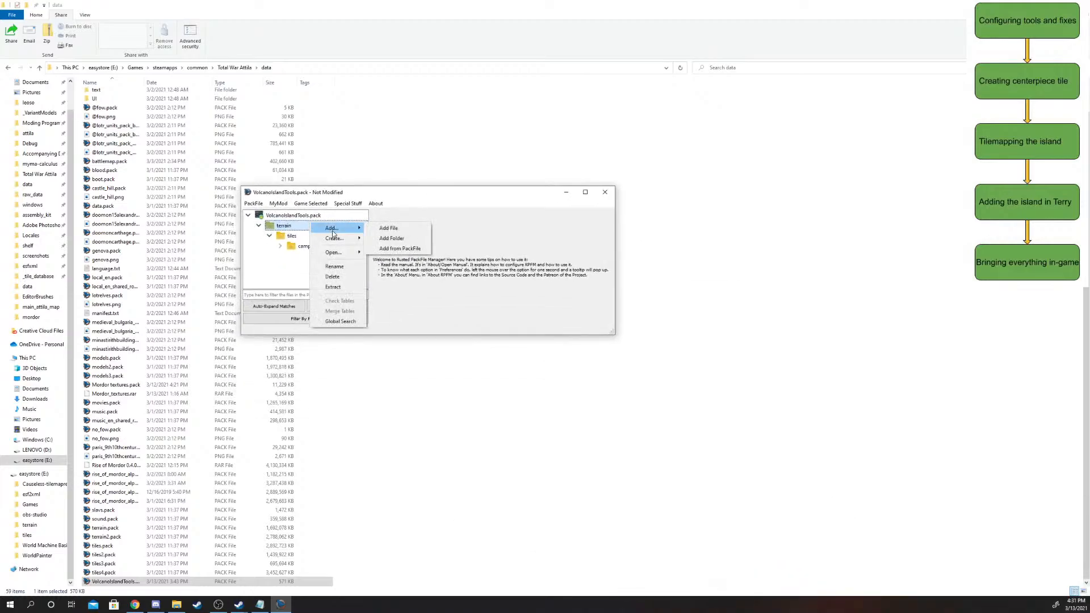
click(417, 239)
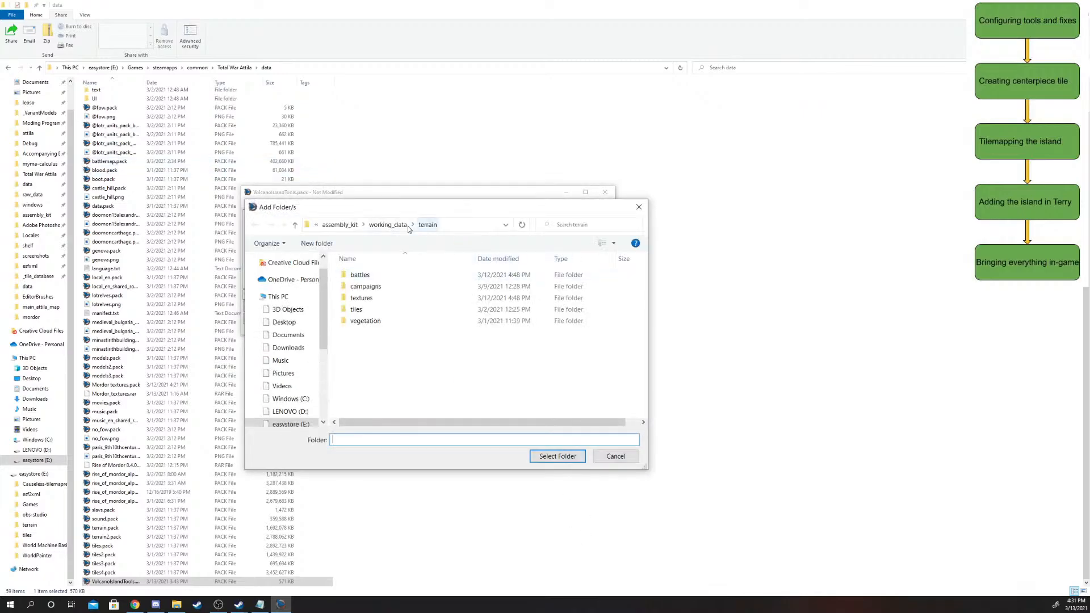
click(388, 224)
double_click(389, 301)
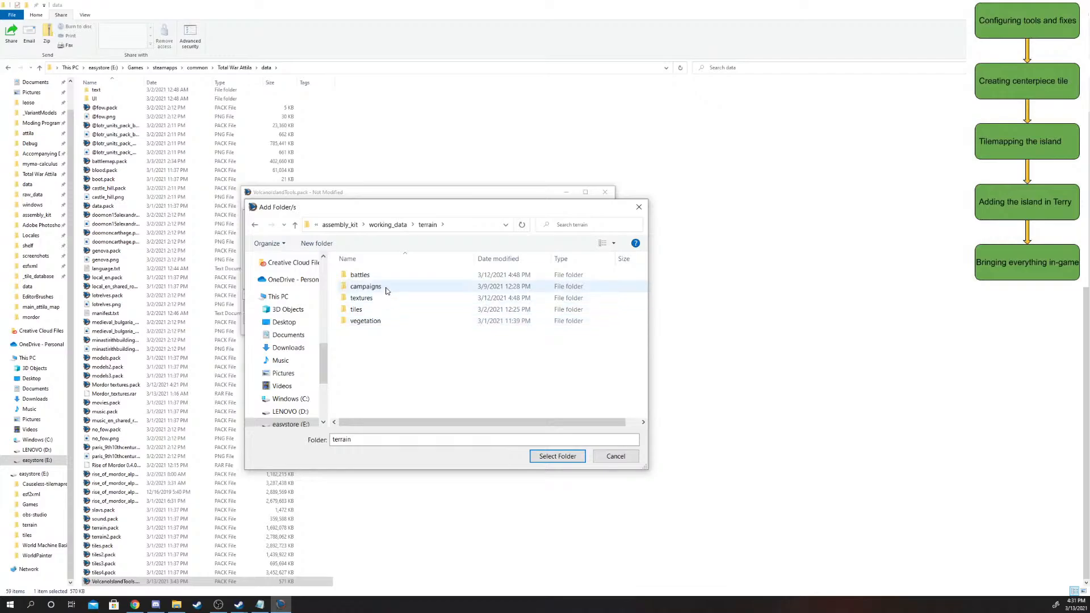
double_click(386, 288)
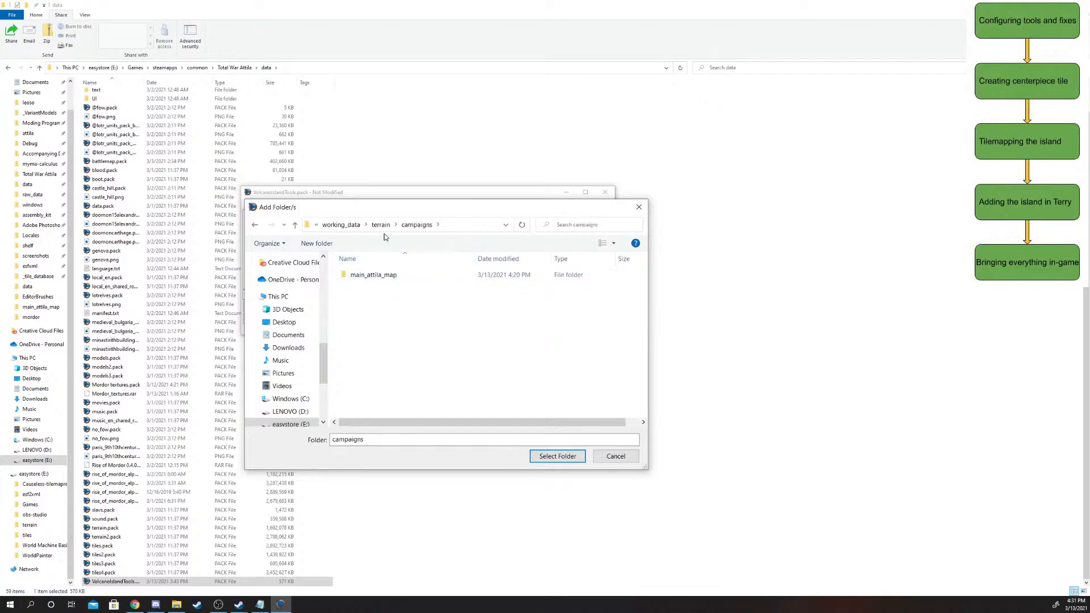
click(384, 228)
click(377, 288)
click(556, 456)
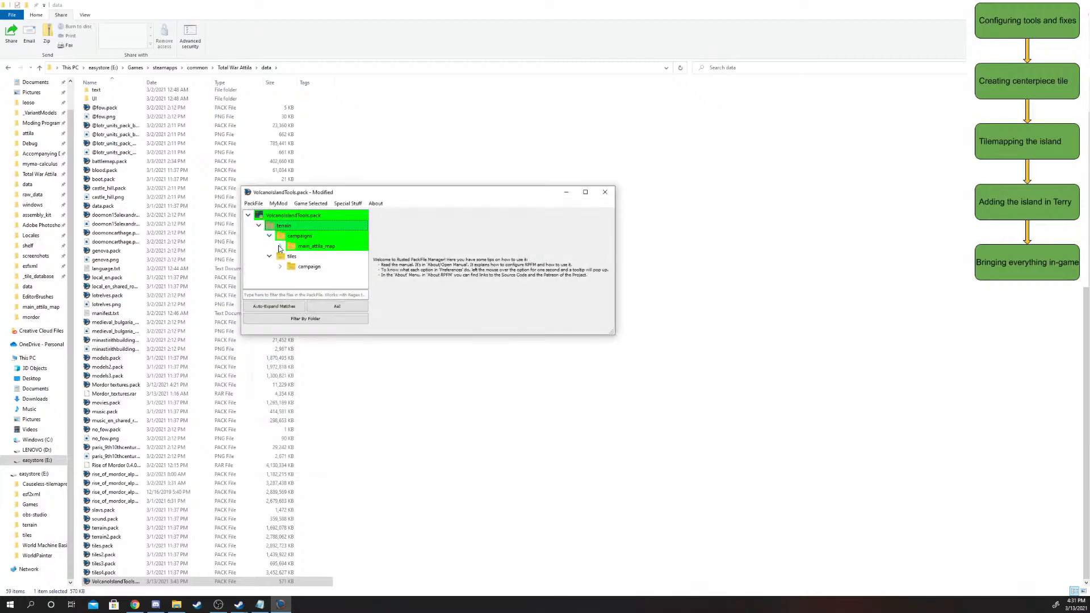
- Examine the files added under campaigns/main_attila_map, enlarging the window and widening the file tree to read their full names
click(280, 247)
scroll(321, 257, down, 1)
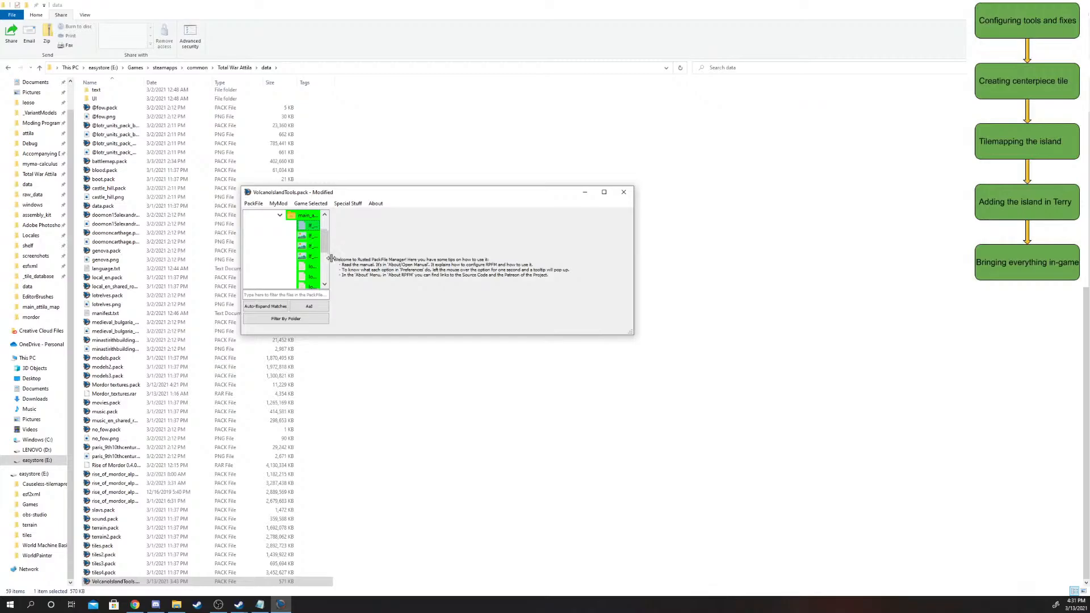
click(604, 192)
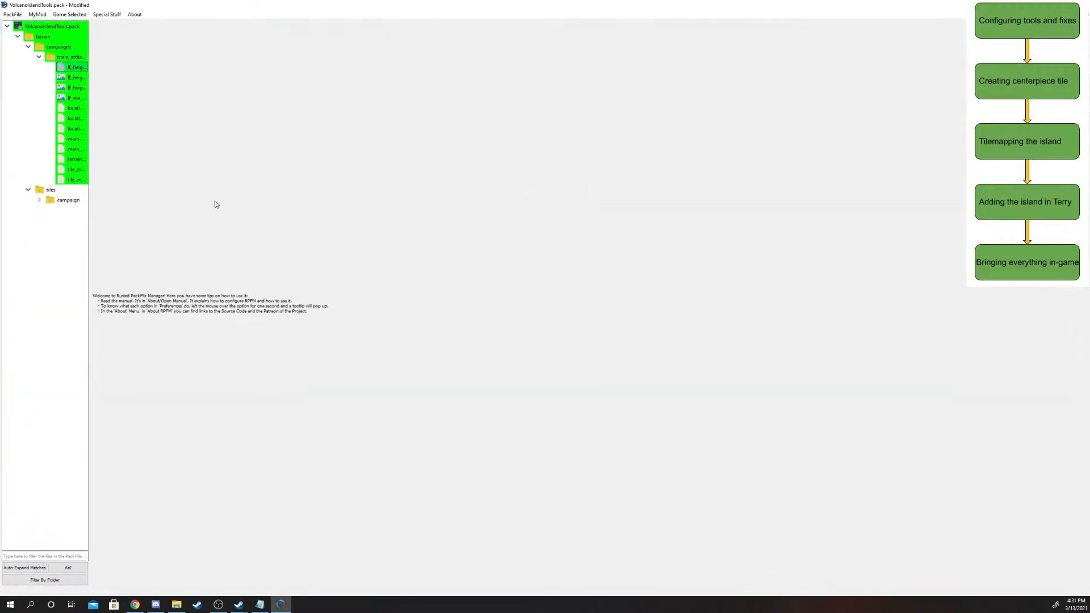
drag(89, 101, 322, 108)
click(97, 108)
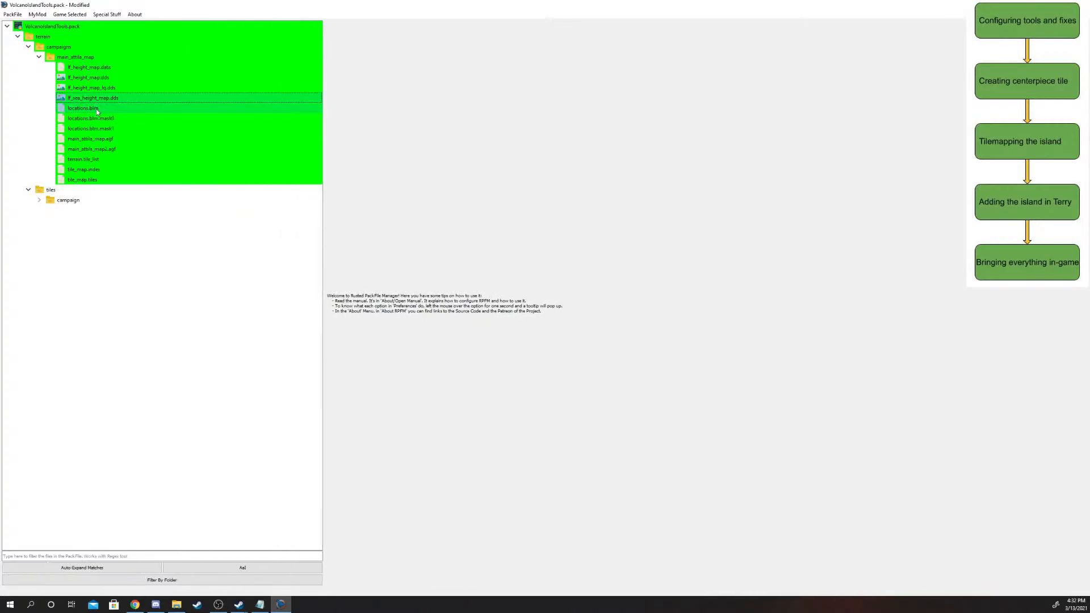
click(114, 138)
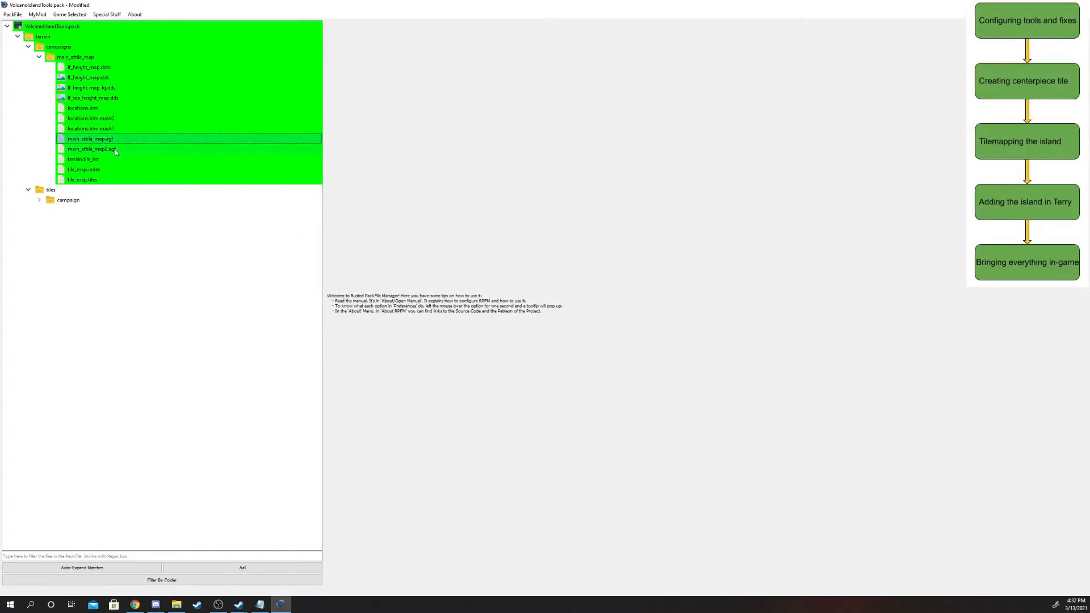
click(123, 69)
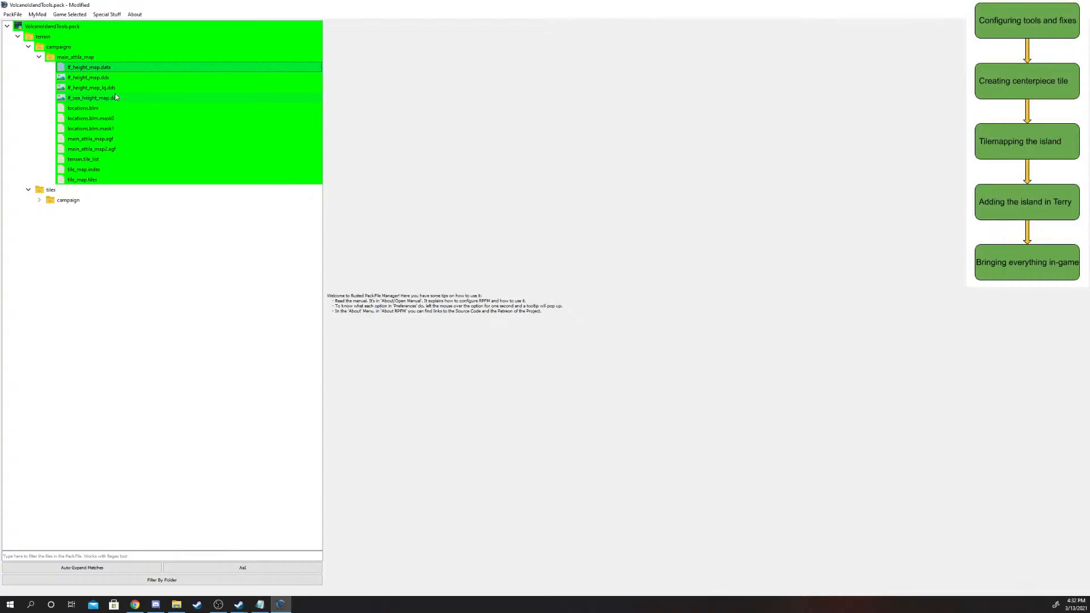
click(100, 80)
- Delete lf_height_map.data, lf_height_map.dds, lf_height_map_lq.dds and lf_sea_height_map.dds from main_attila_map and save the pack
click(119, 68)
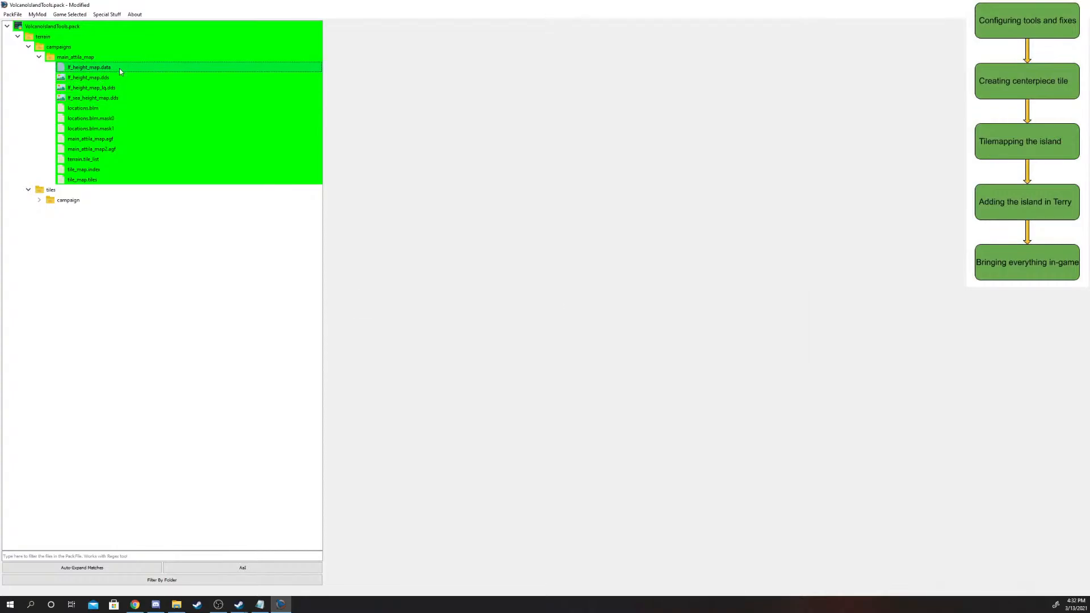
key(Delete)
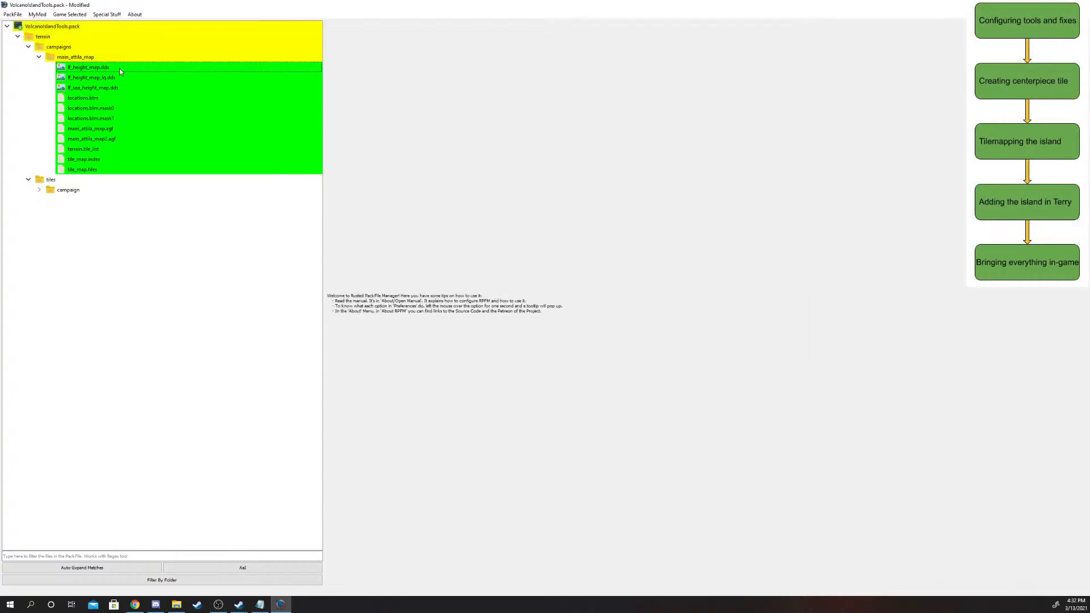
click(113, 71)
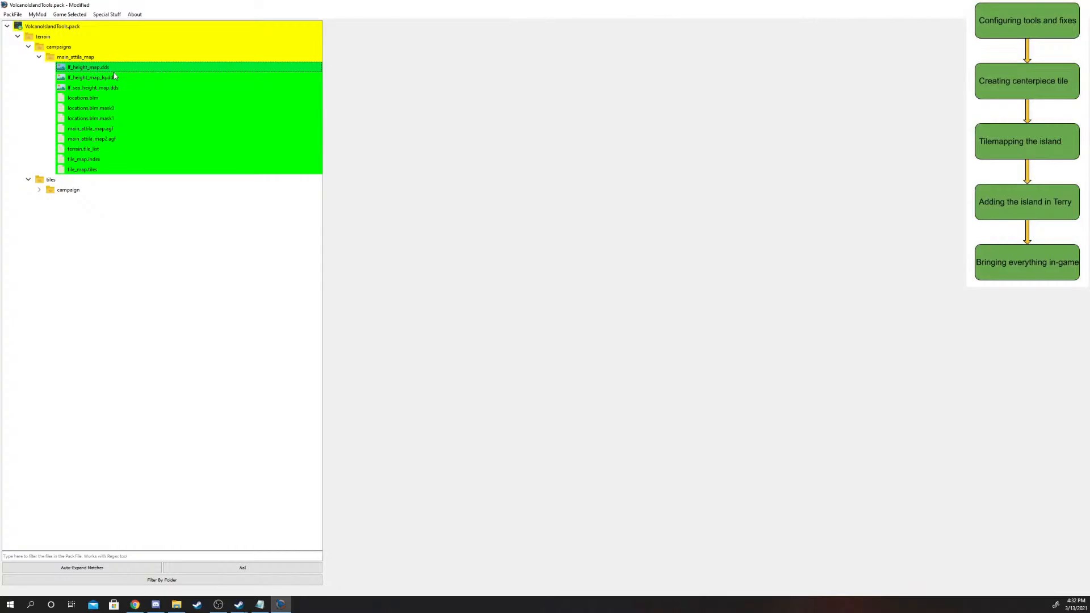
key(Delete)
key(Return)
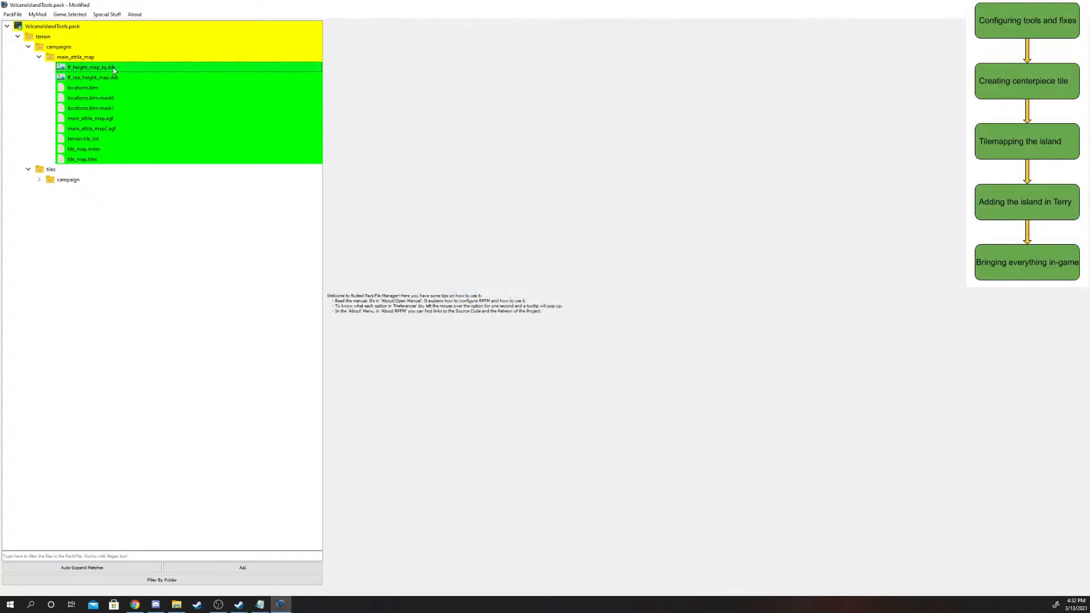
key(Delete)
click(567, 314)
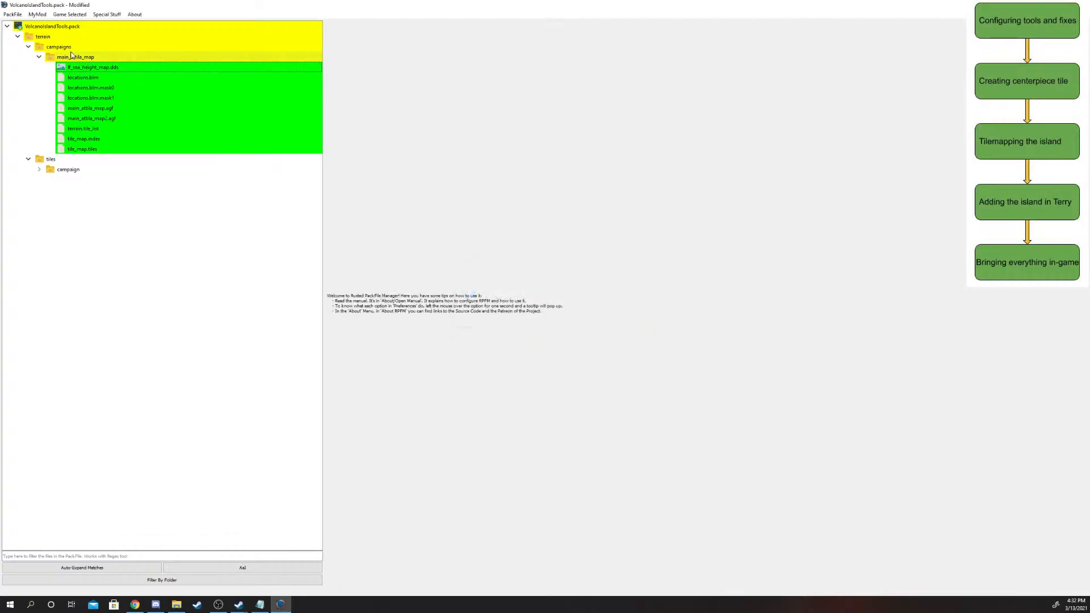
click(85, 67)
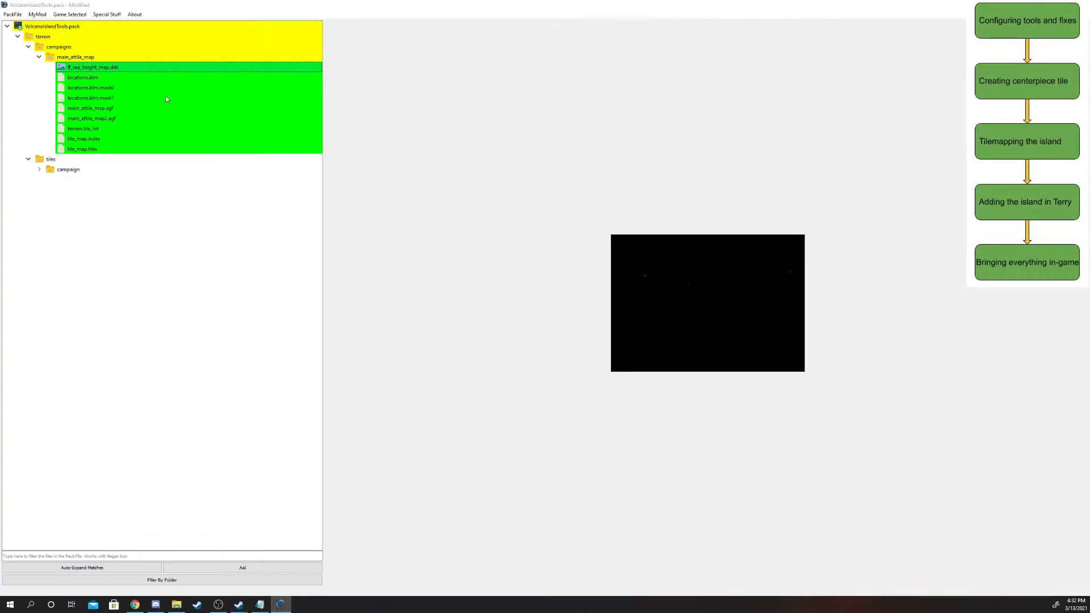
key(Delete)
click(564, 315)
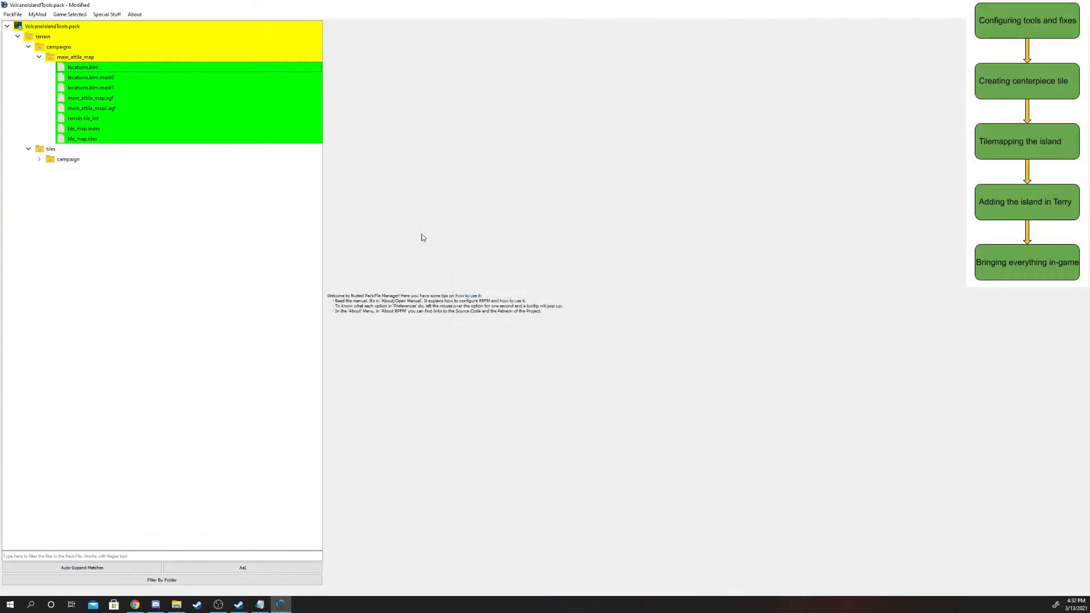
click(14, 14)
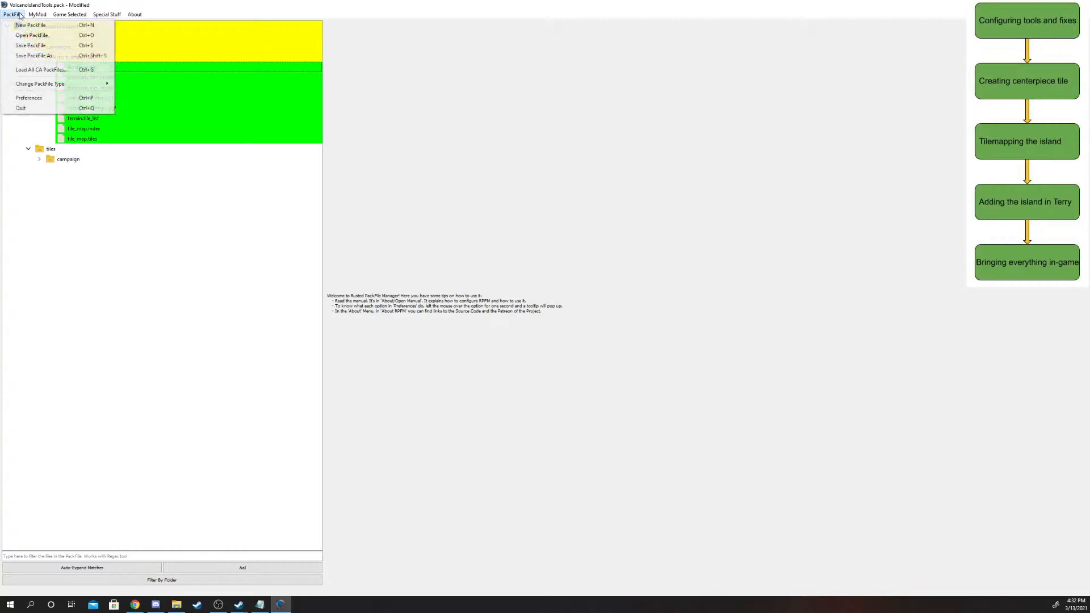
click(47, 46)
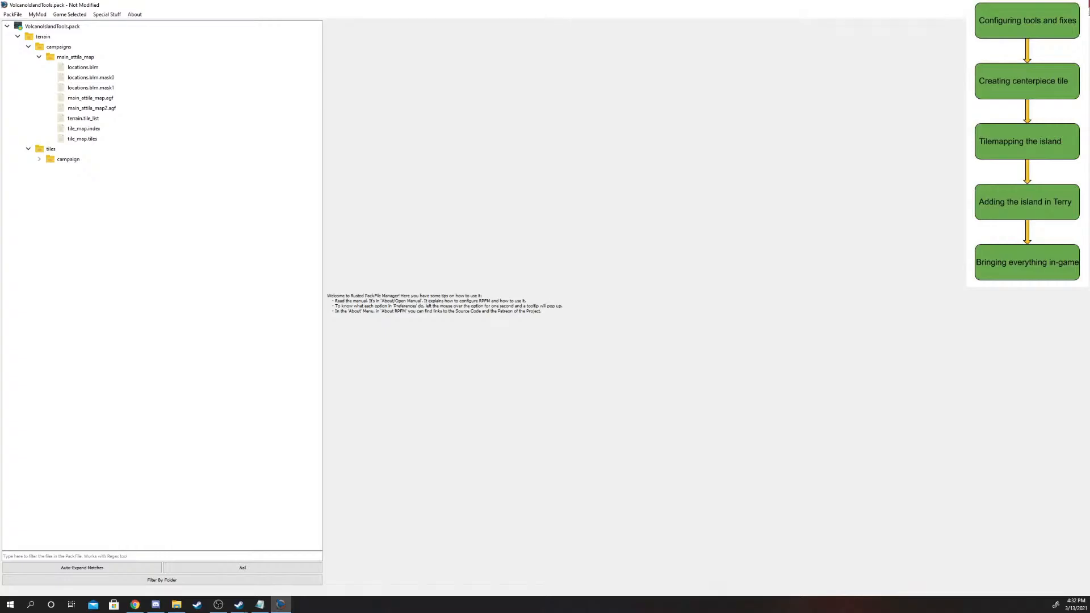
- Close the pack manager and launch TWeak.AssemblyKit.exe from the assembly_kit's binaries folder
click(1081, 5)
scroll(227, 165, up, 2)
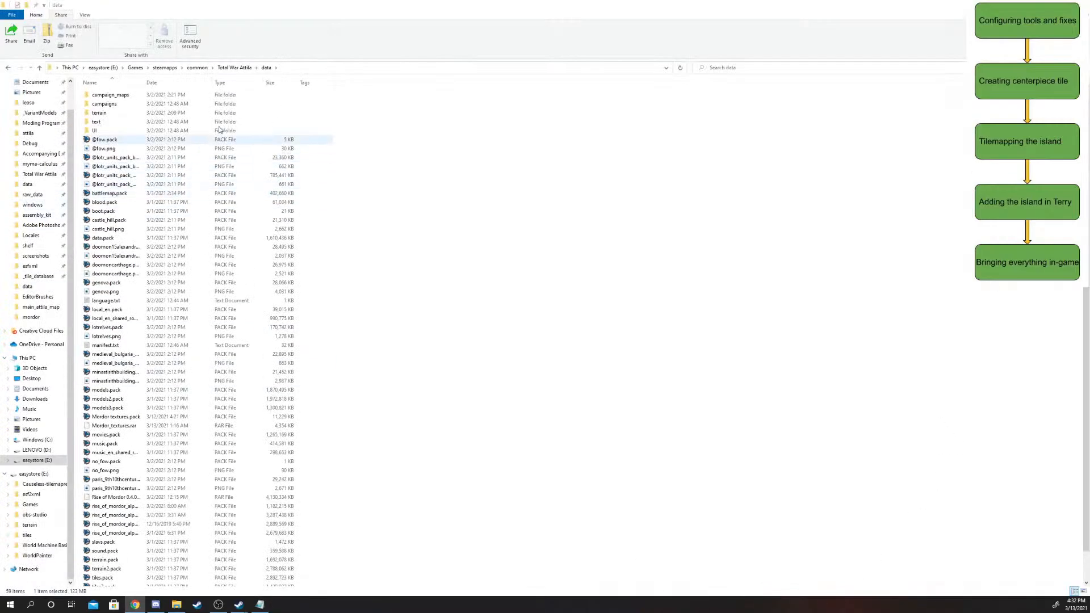
click(224, 70)
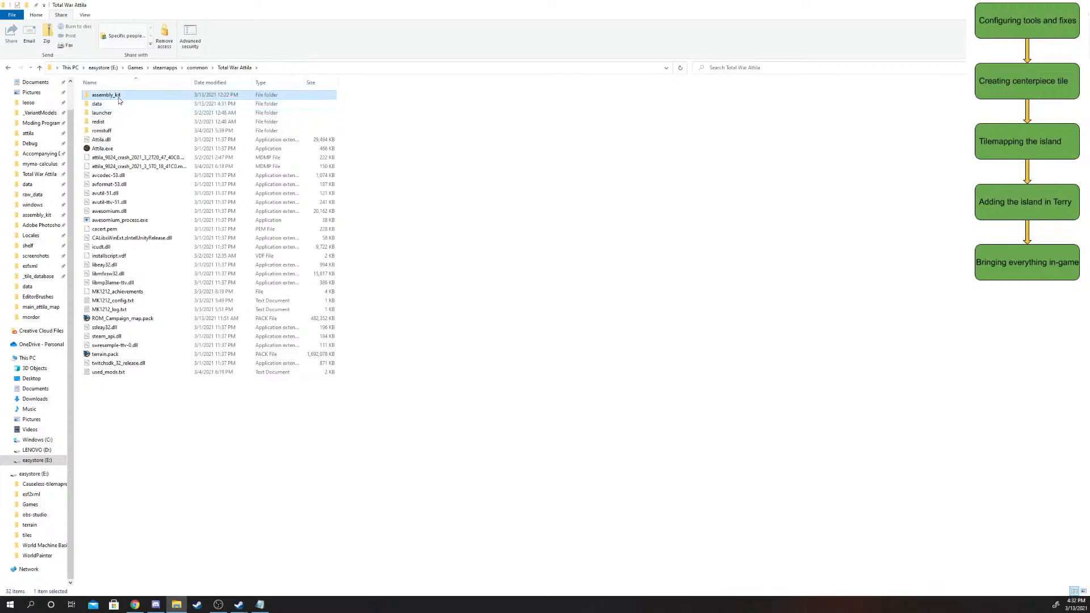
double_click(113, 95)
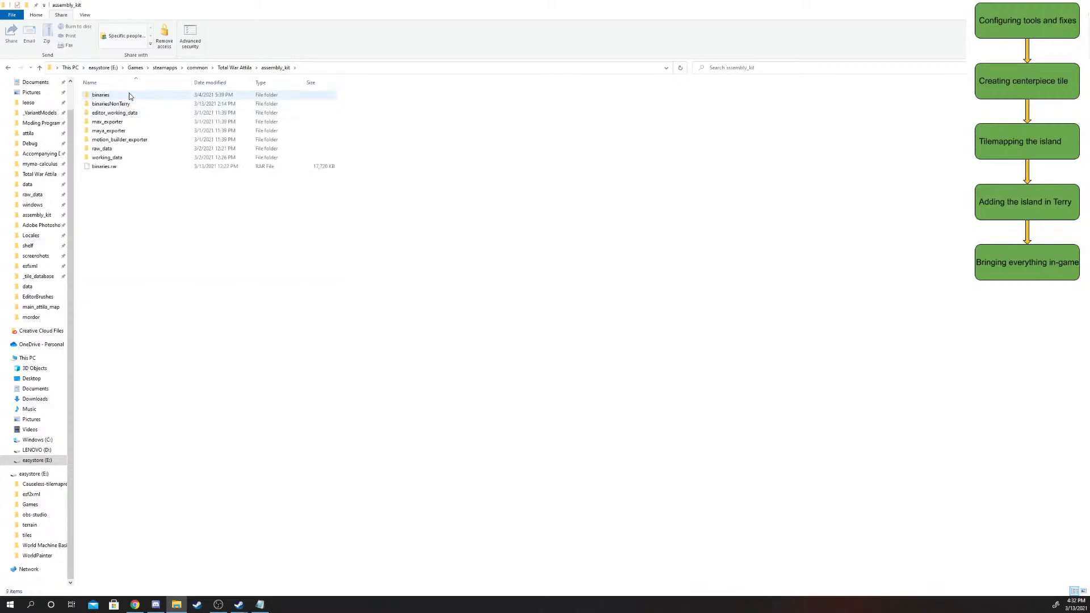
double_click(167, 97)
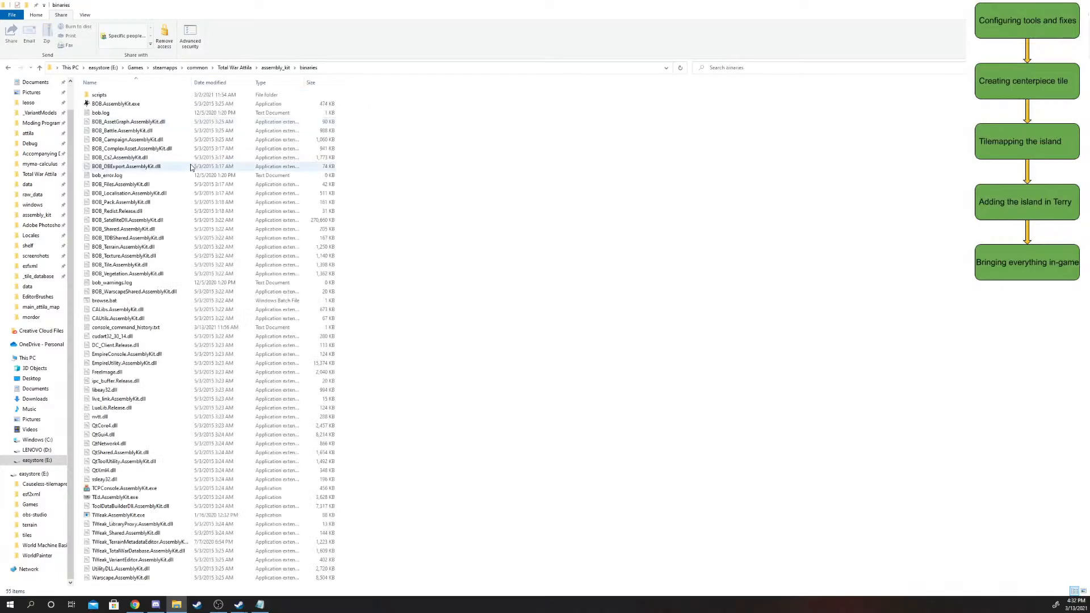
click(111, 516)
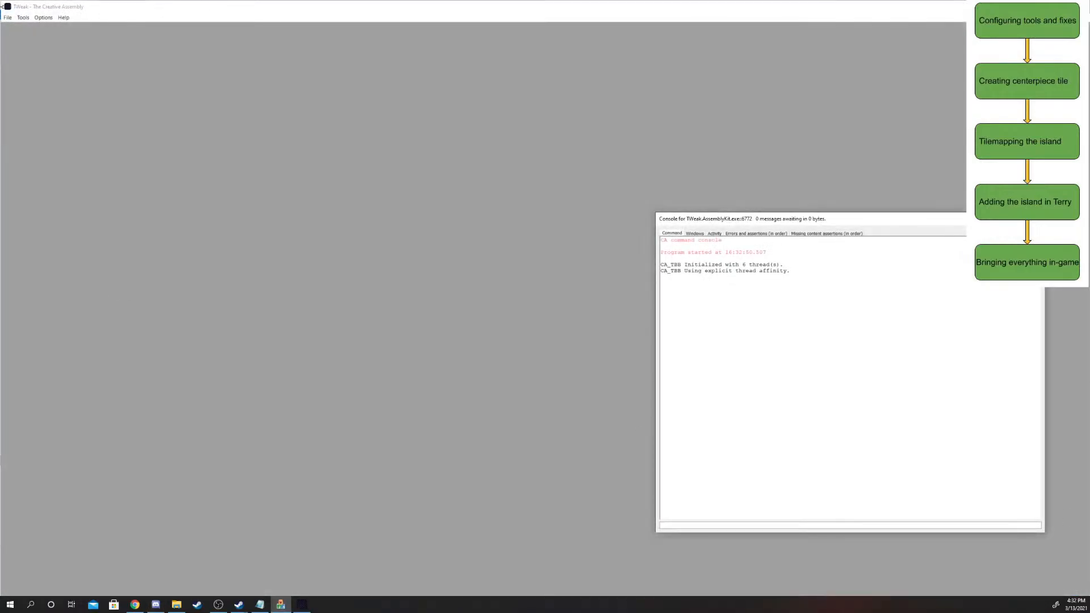
- Open Terry and load the main_attila_map.terry project with the default load options
click(23, 17)
mouse_move(43, 17)
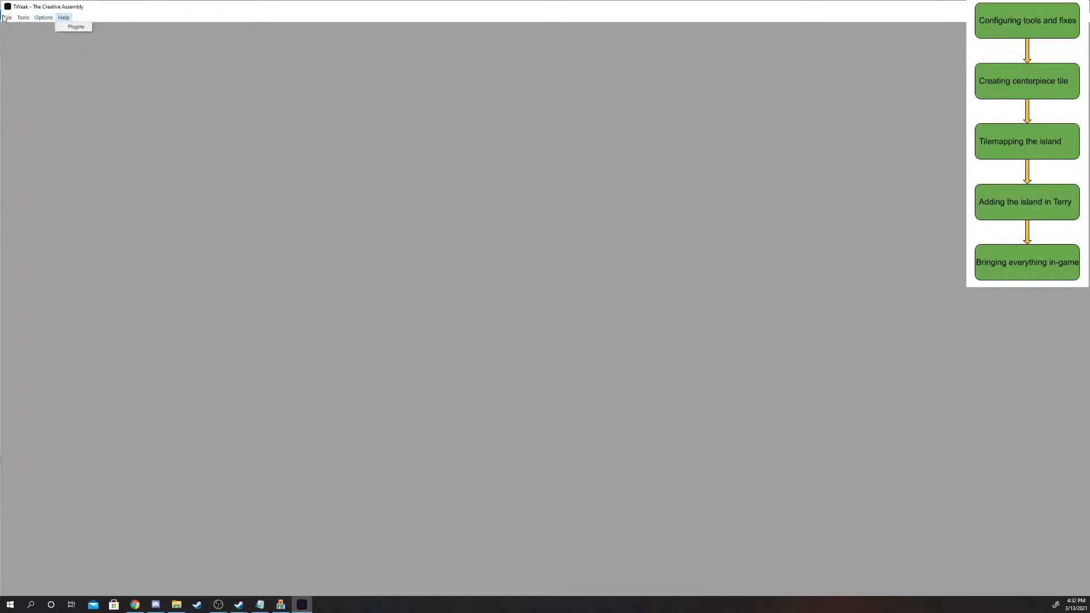
click(25, 27)
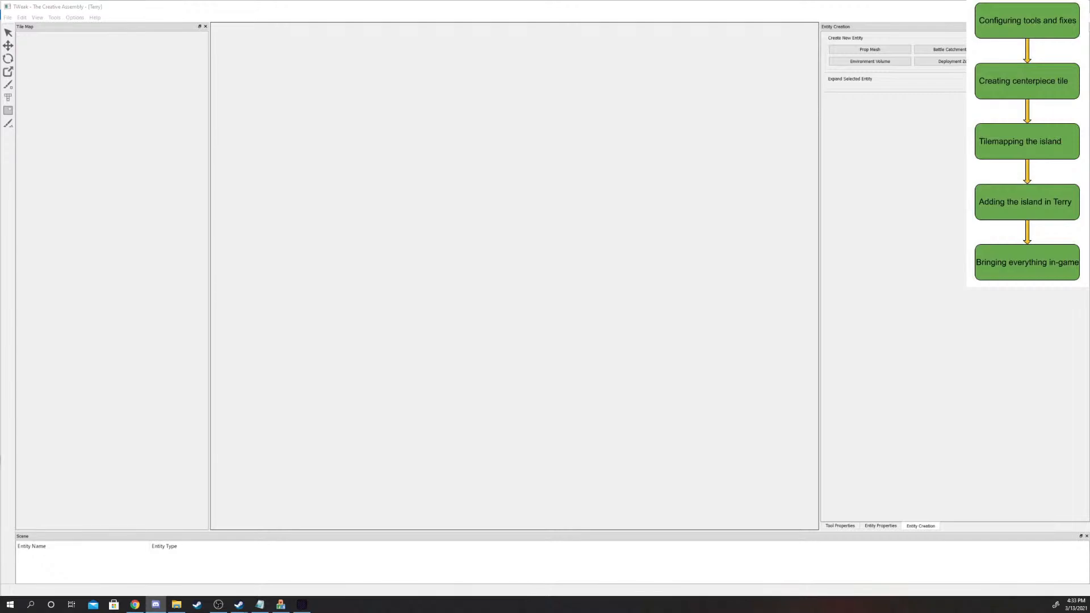
click(8, 18)
click(28, 50)
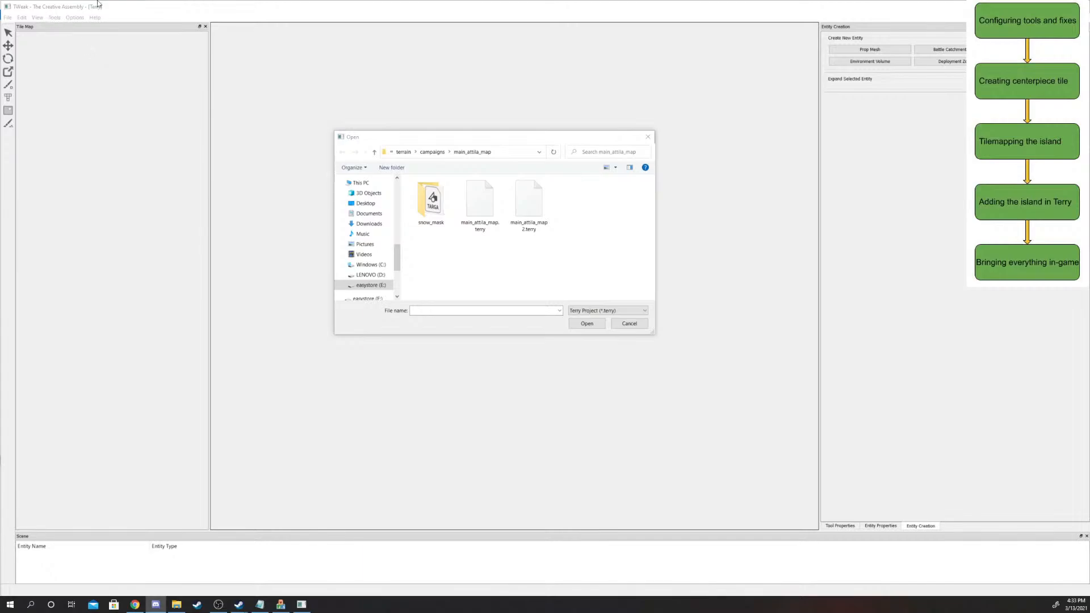
double_click(489, 221)
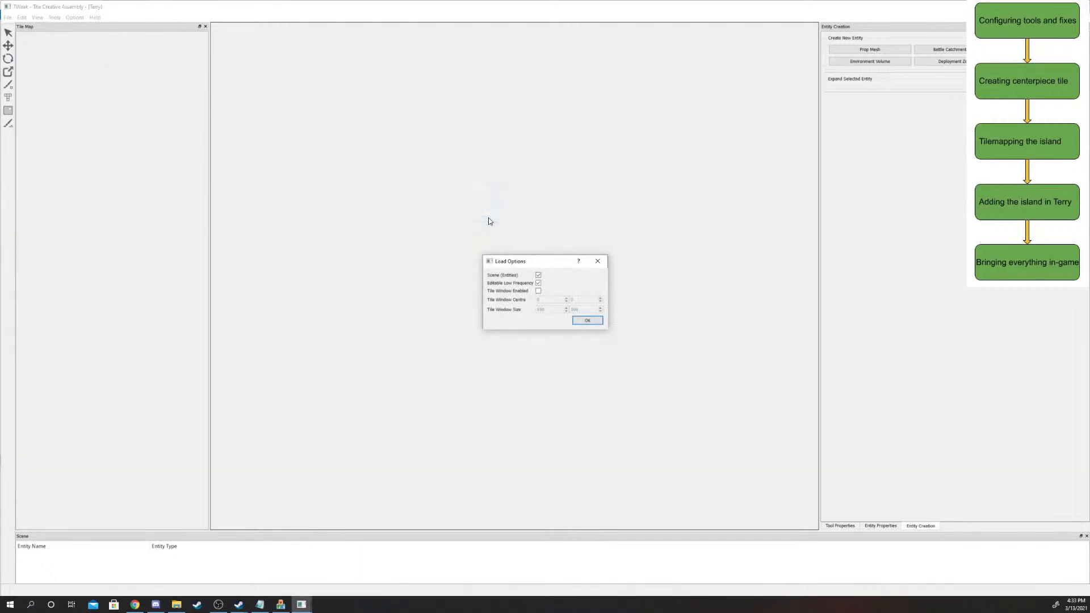
click(588, 320)
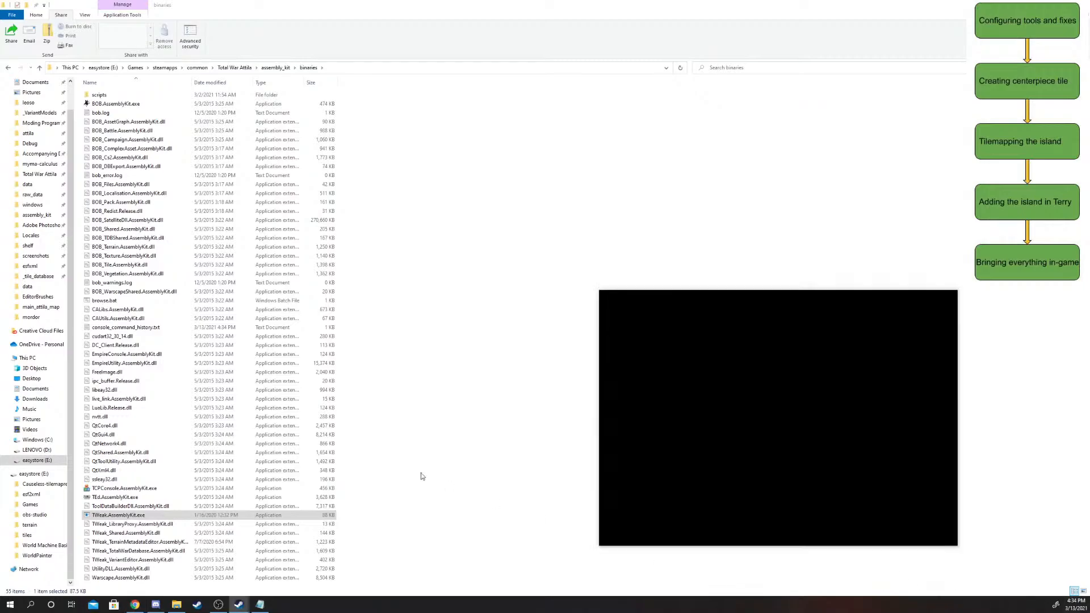
- Check the launch options of Total War: Attila - Assembly Kit Beta in its Steam properties
click(765, 419)
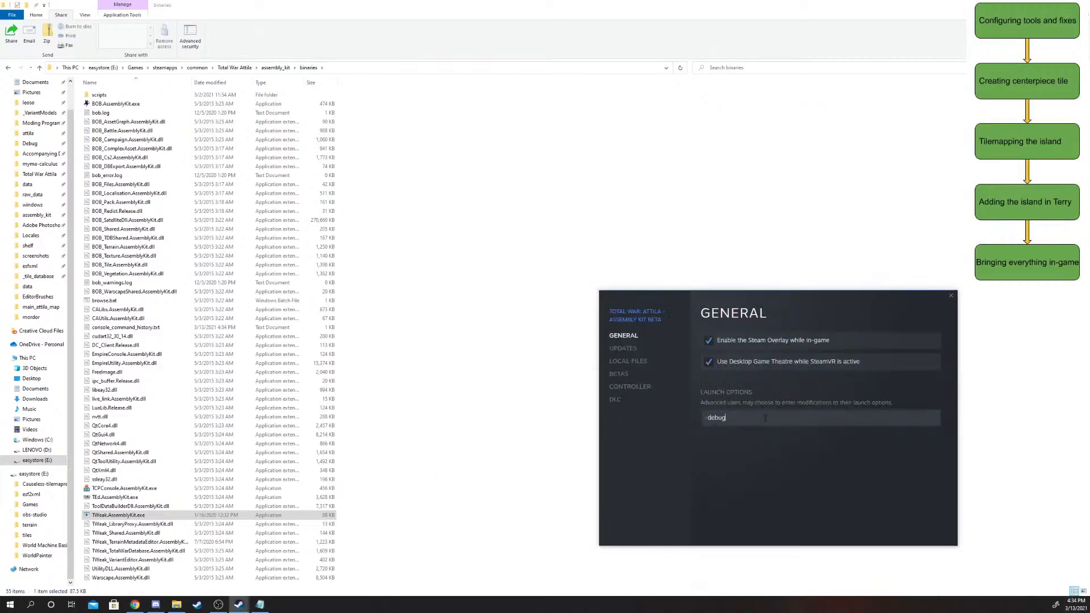
click(950, 296)
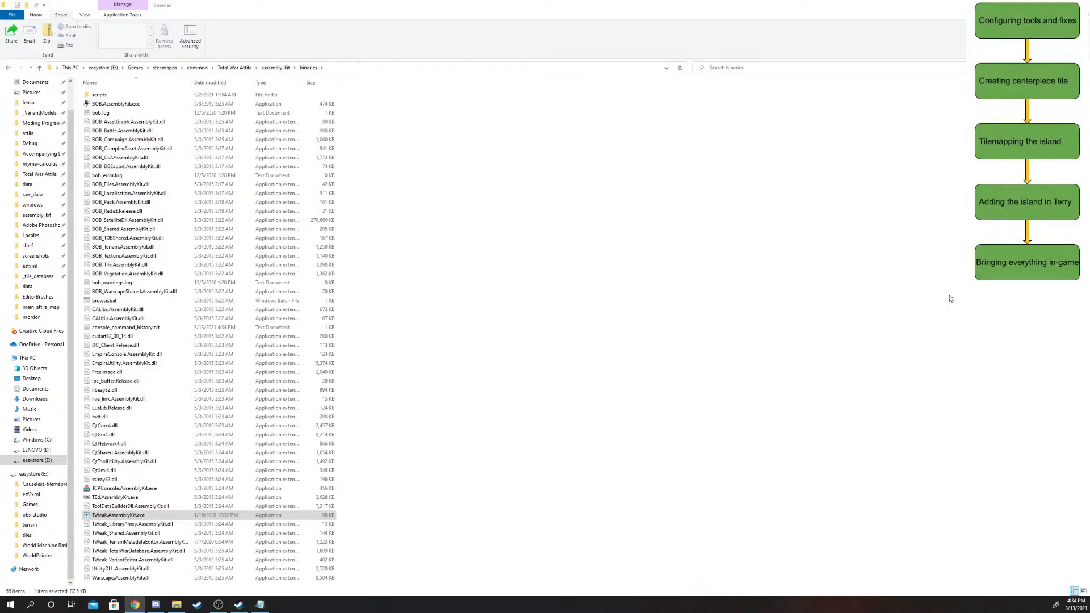
- Launch TWeak.AssemblyKit.exe from the assembly_kit's binaries folder and open the Terry tool
click(127, 515)
double_click(128, 514)
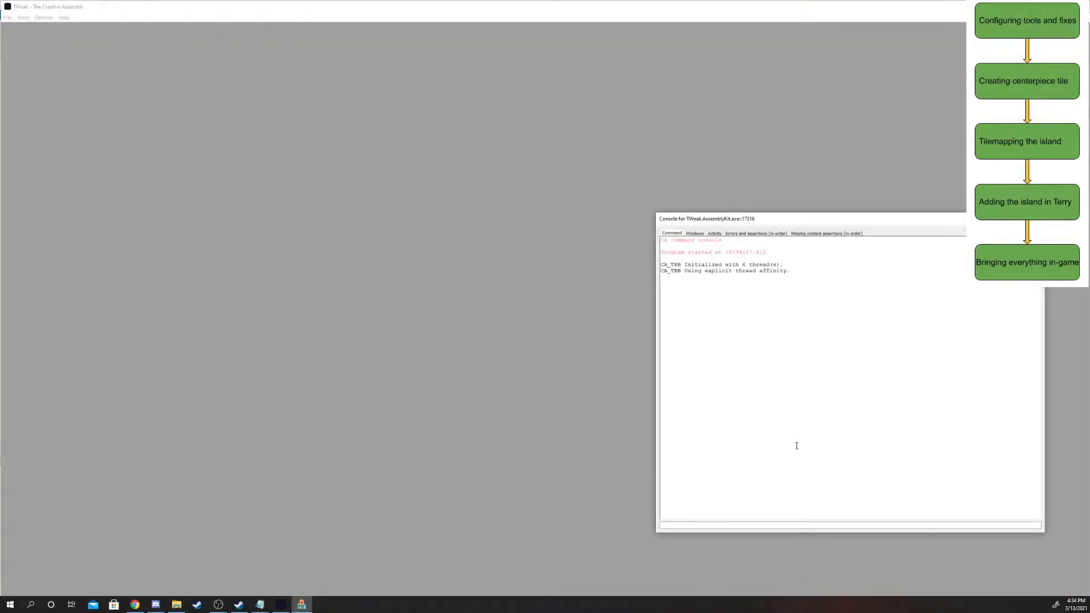
click(21, 17)
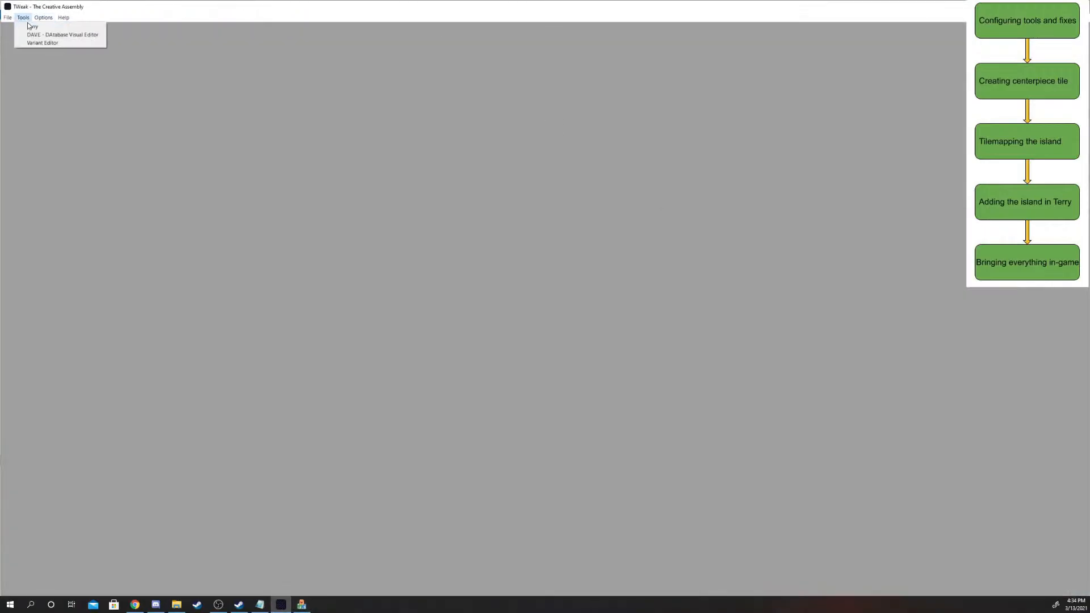
click(33, 27)
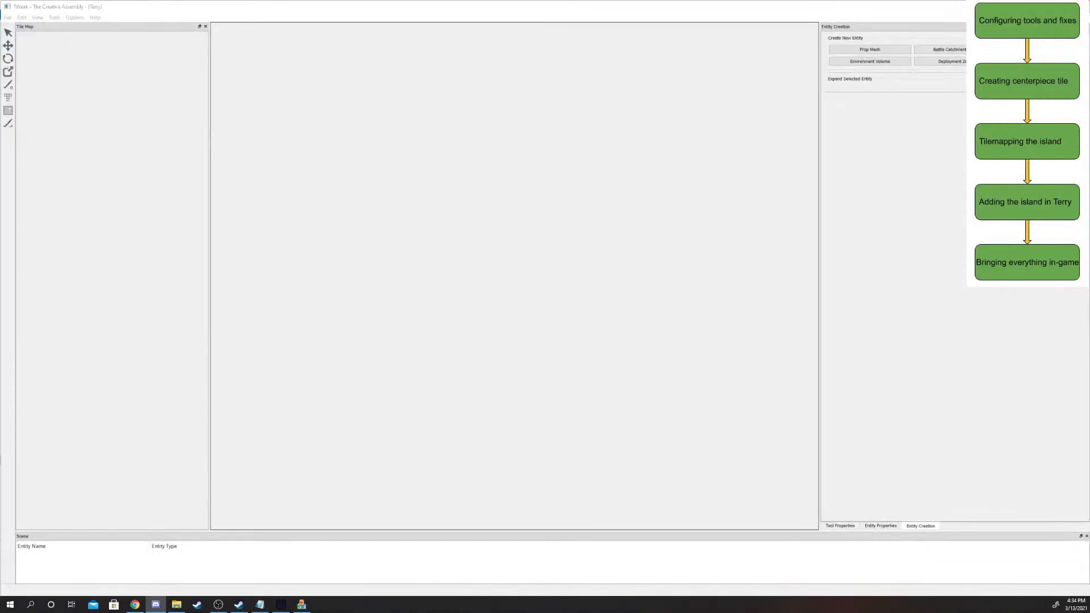
- Load the main_attila_map.terry project from raw_data/terrain/battles/main_attila_map with the default load options
click(8, 17)
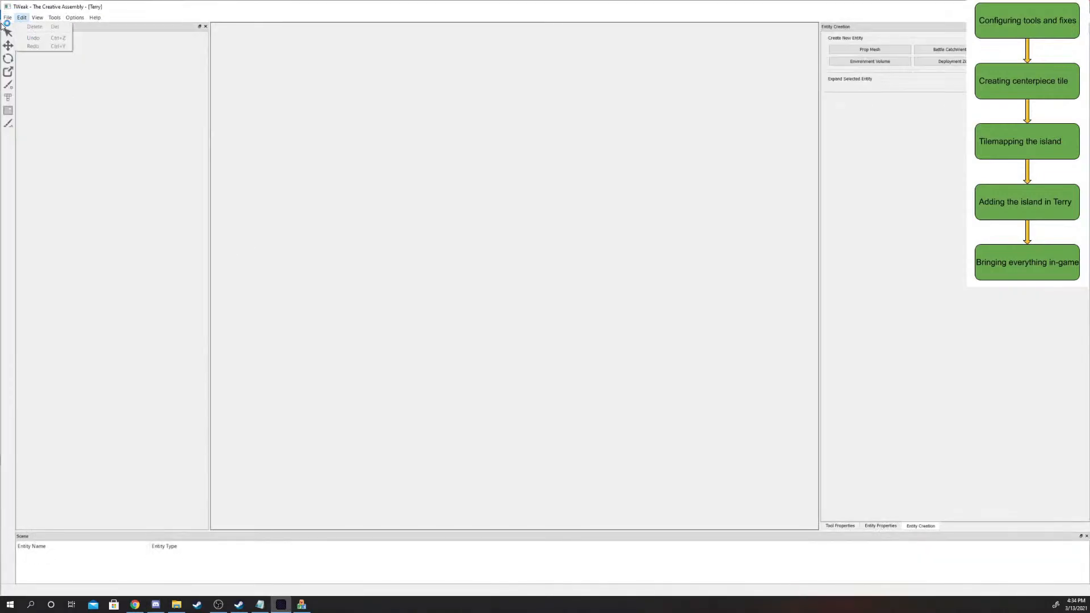
click(19, 47)
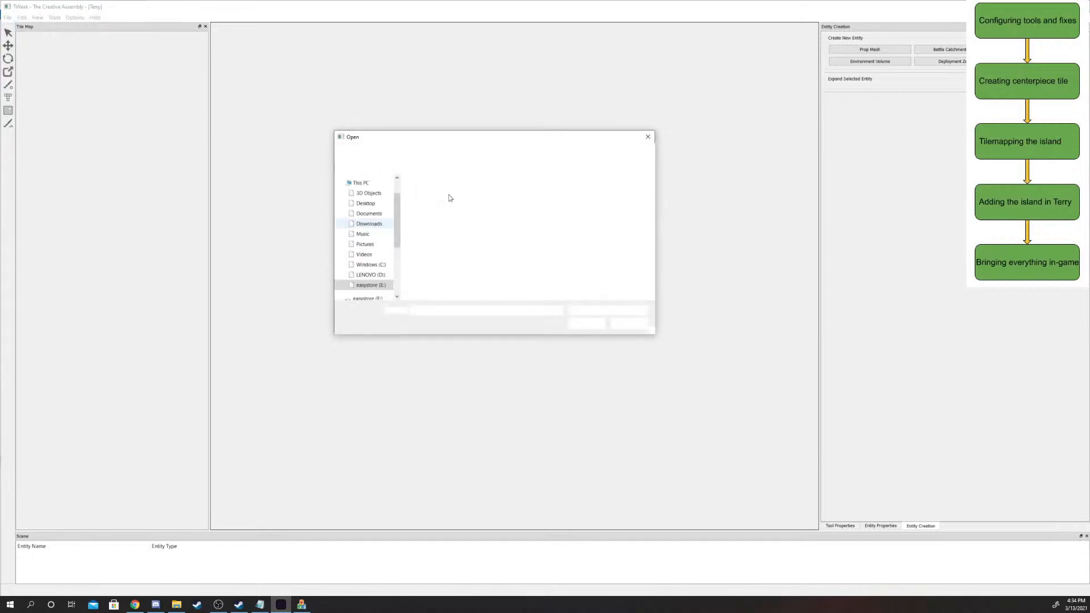
click(437, 150)
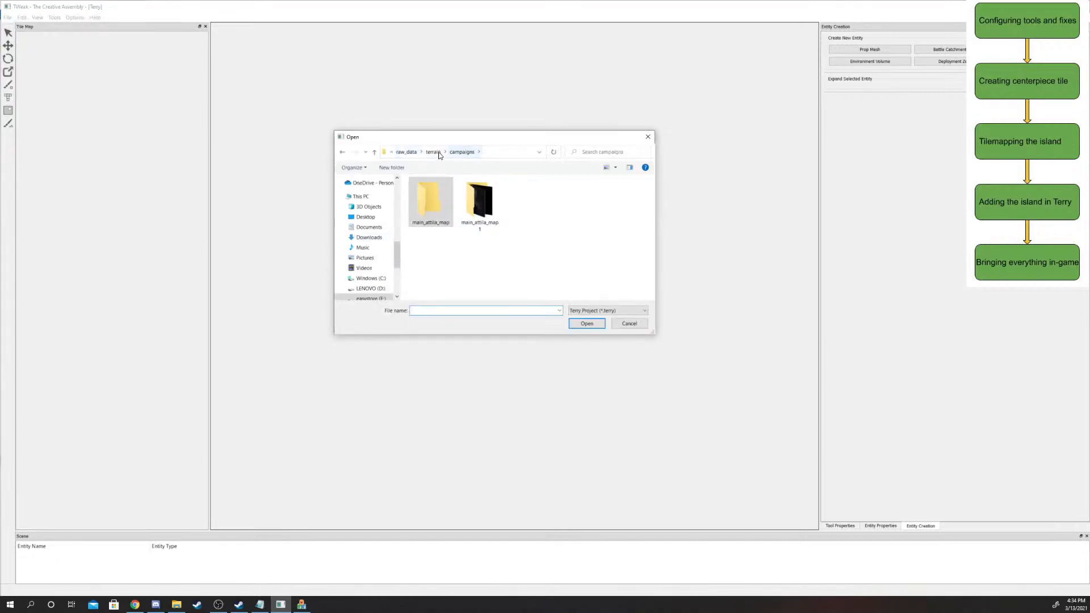
click(463, 152)
double_click(426, 192)
scroll(470, 219, down, 1)
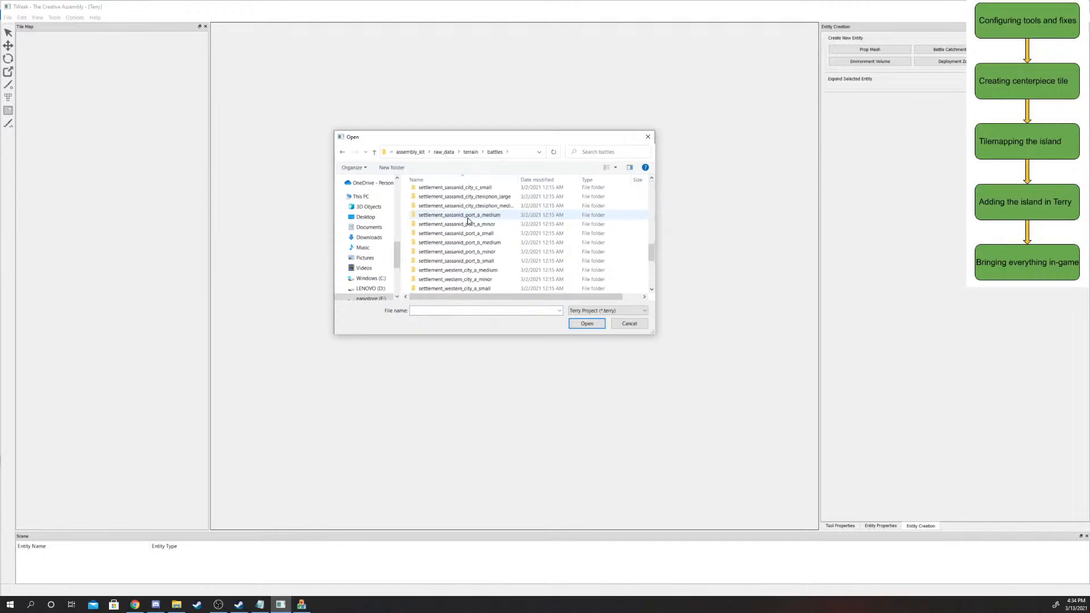
scroll(473, 210, up, 2)
double_click(466, 192)
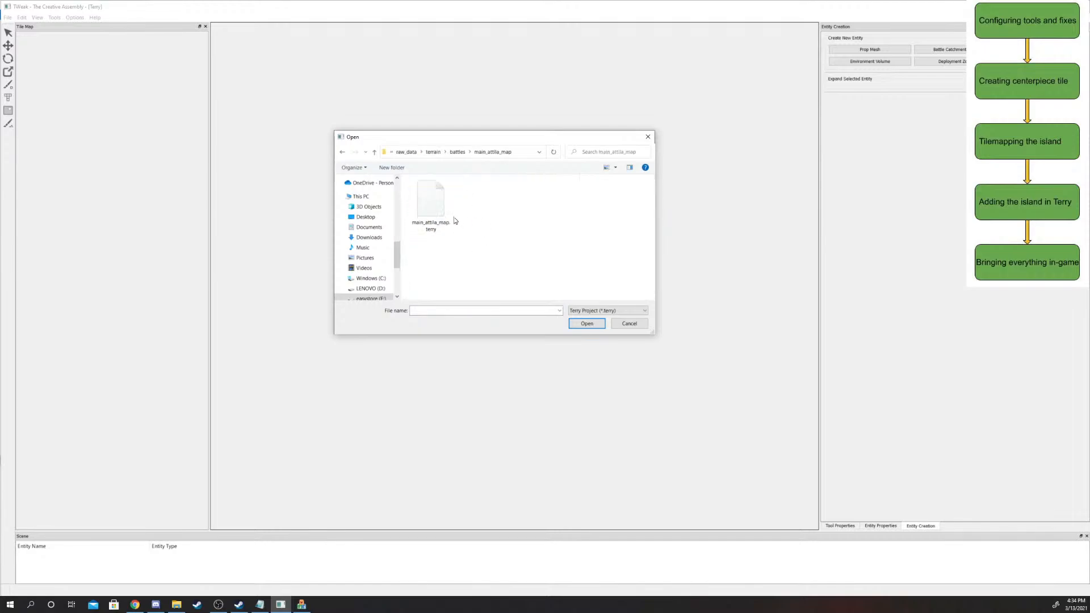
click(445, 201)
double_click(444, 204)
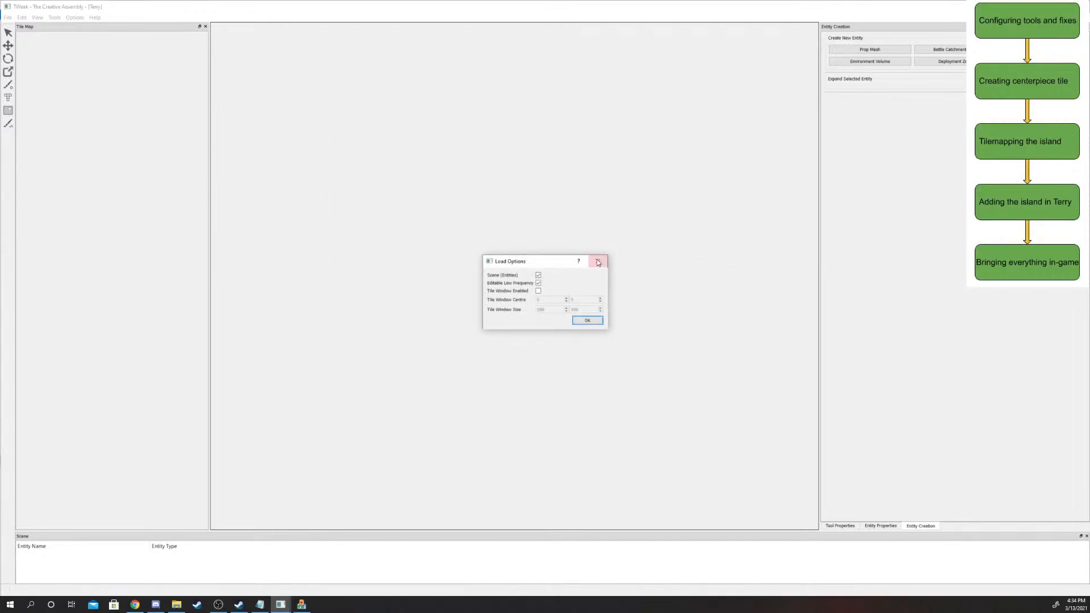
click(585, 319)
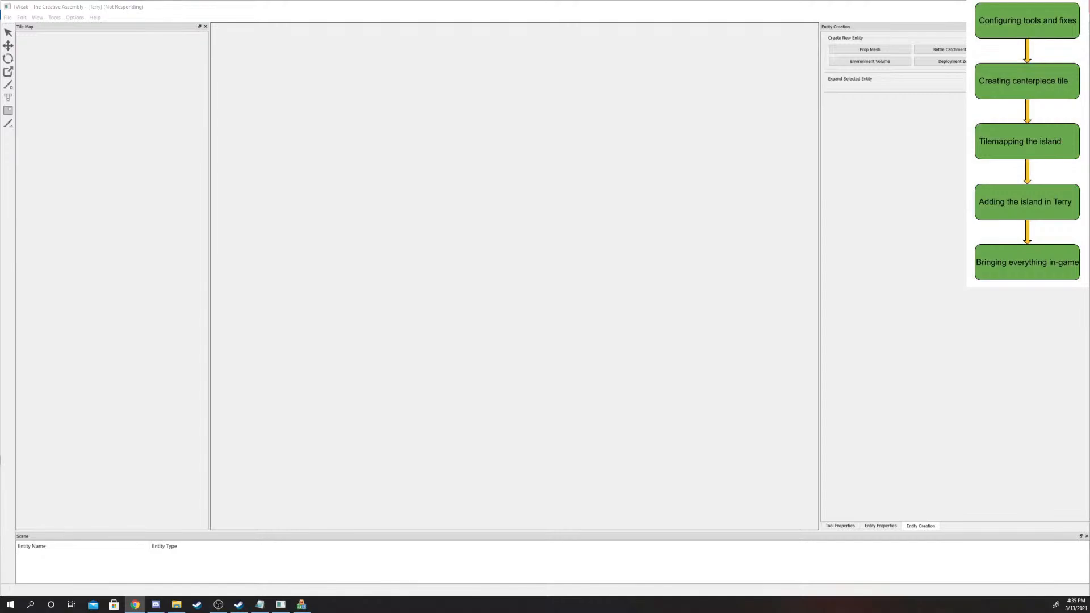
- Examine the TWeak console's command log for loading progress and move the console to the middle of the screen
key(alt+Tab)
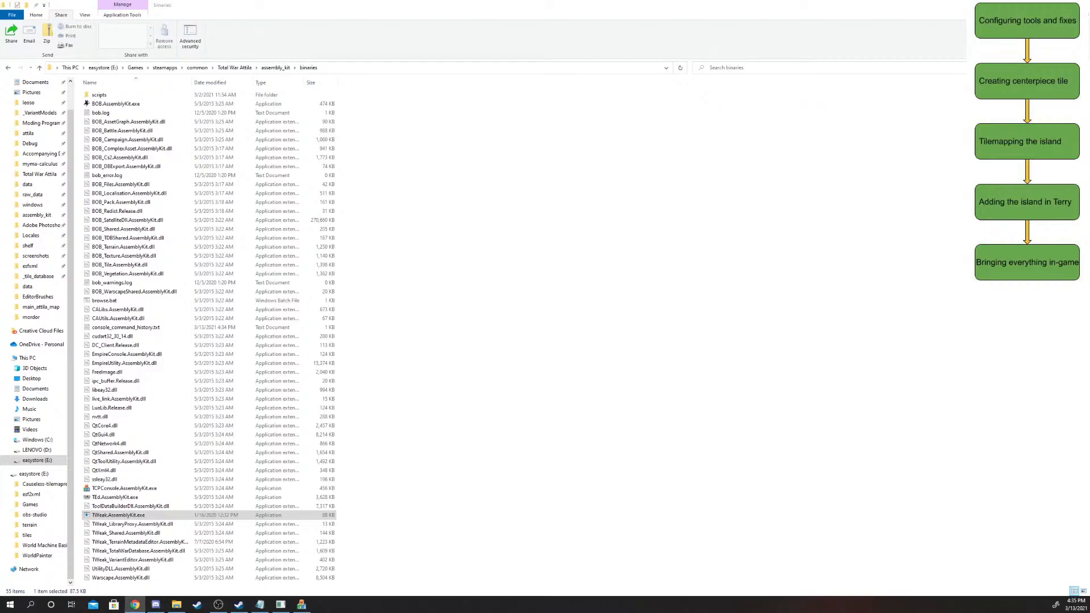
key(alt+Tab)
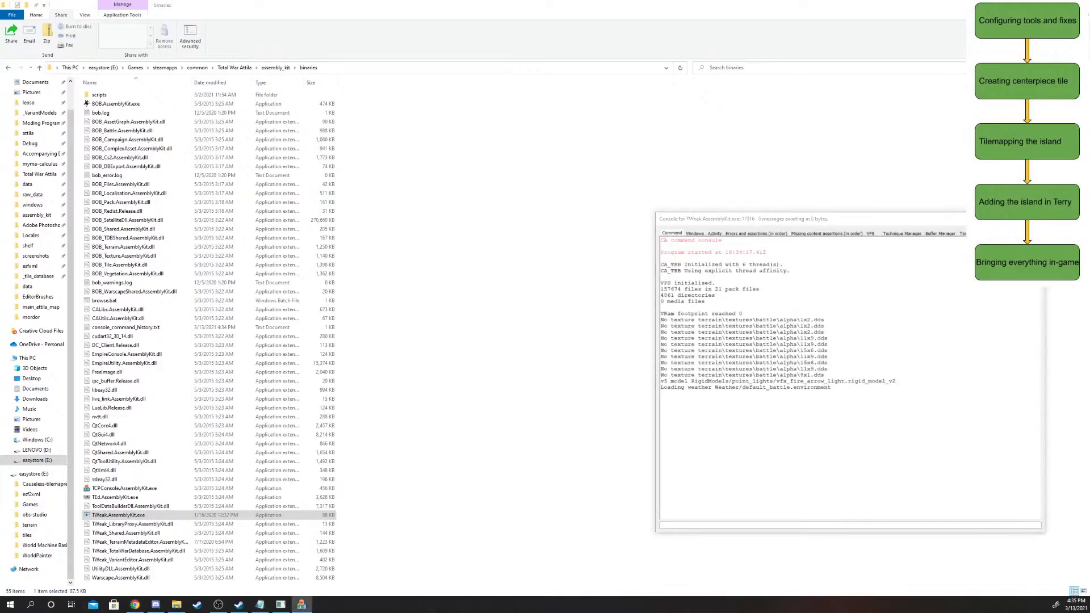
key(alt+Tab)
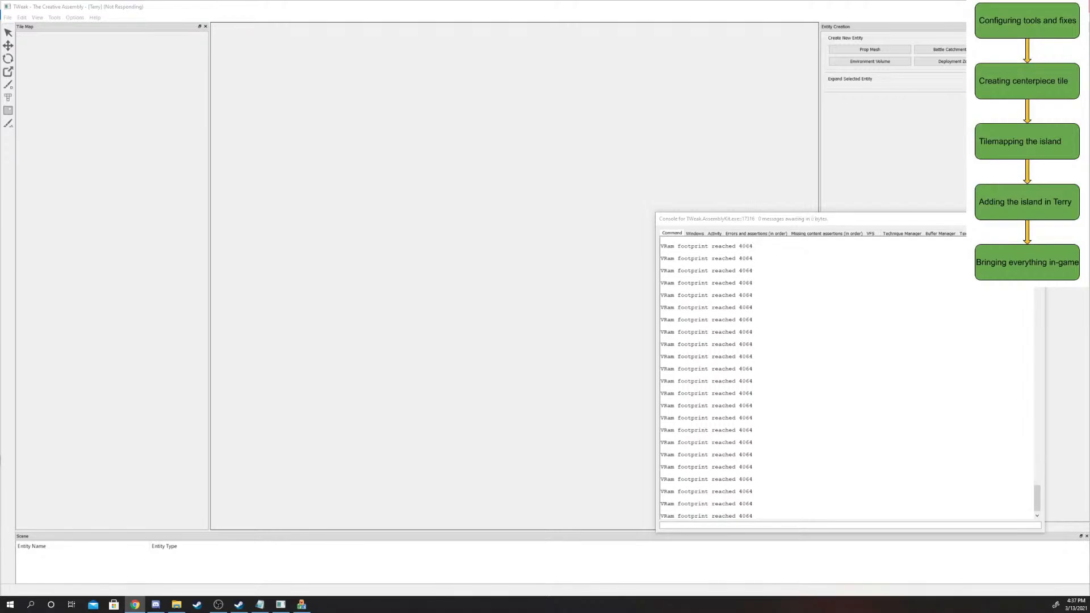
scroll(954, 416, up, 5)
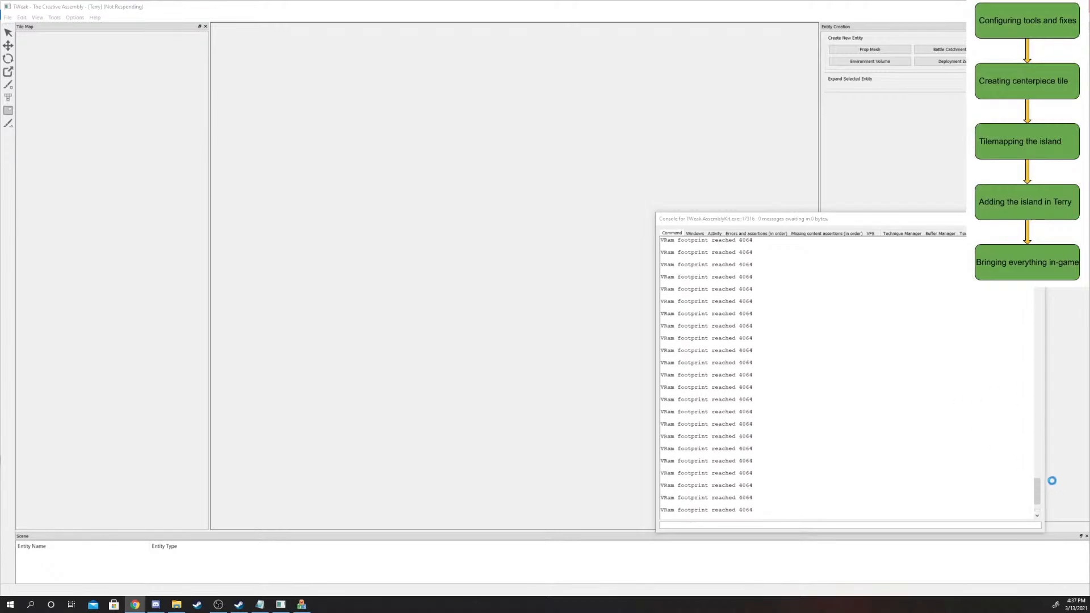
scroll(1017, 472, up, 18)
scroll(1012, 471, up, 20)
scroll(1019, 467, down, 15)
scroll(1022, 465, down, 15)
drag(769, 222, 438, 198)
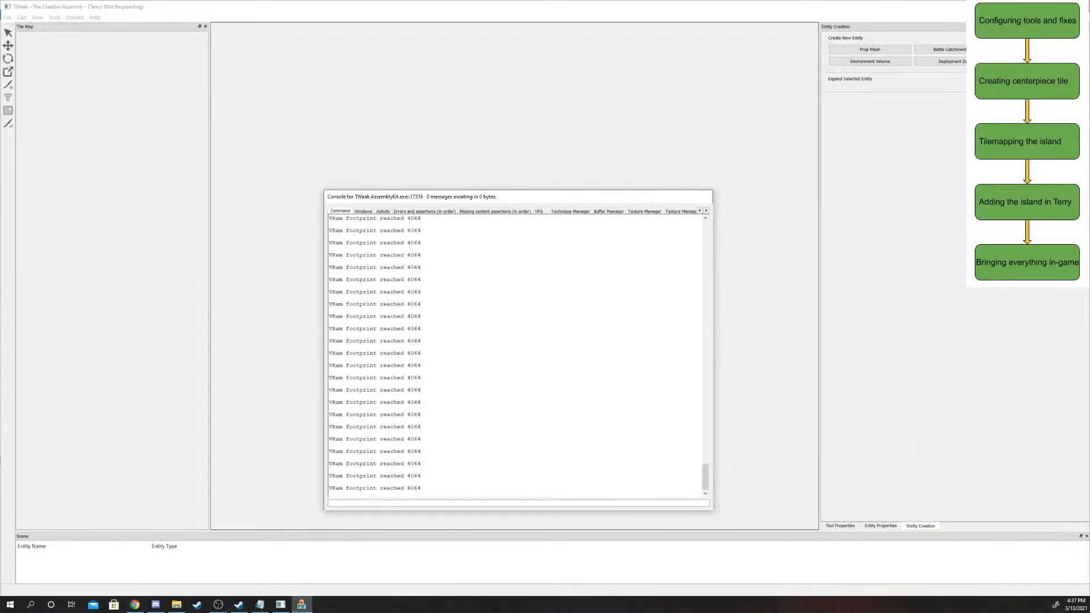